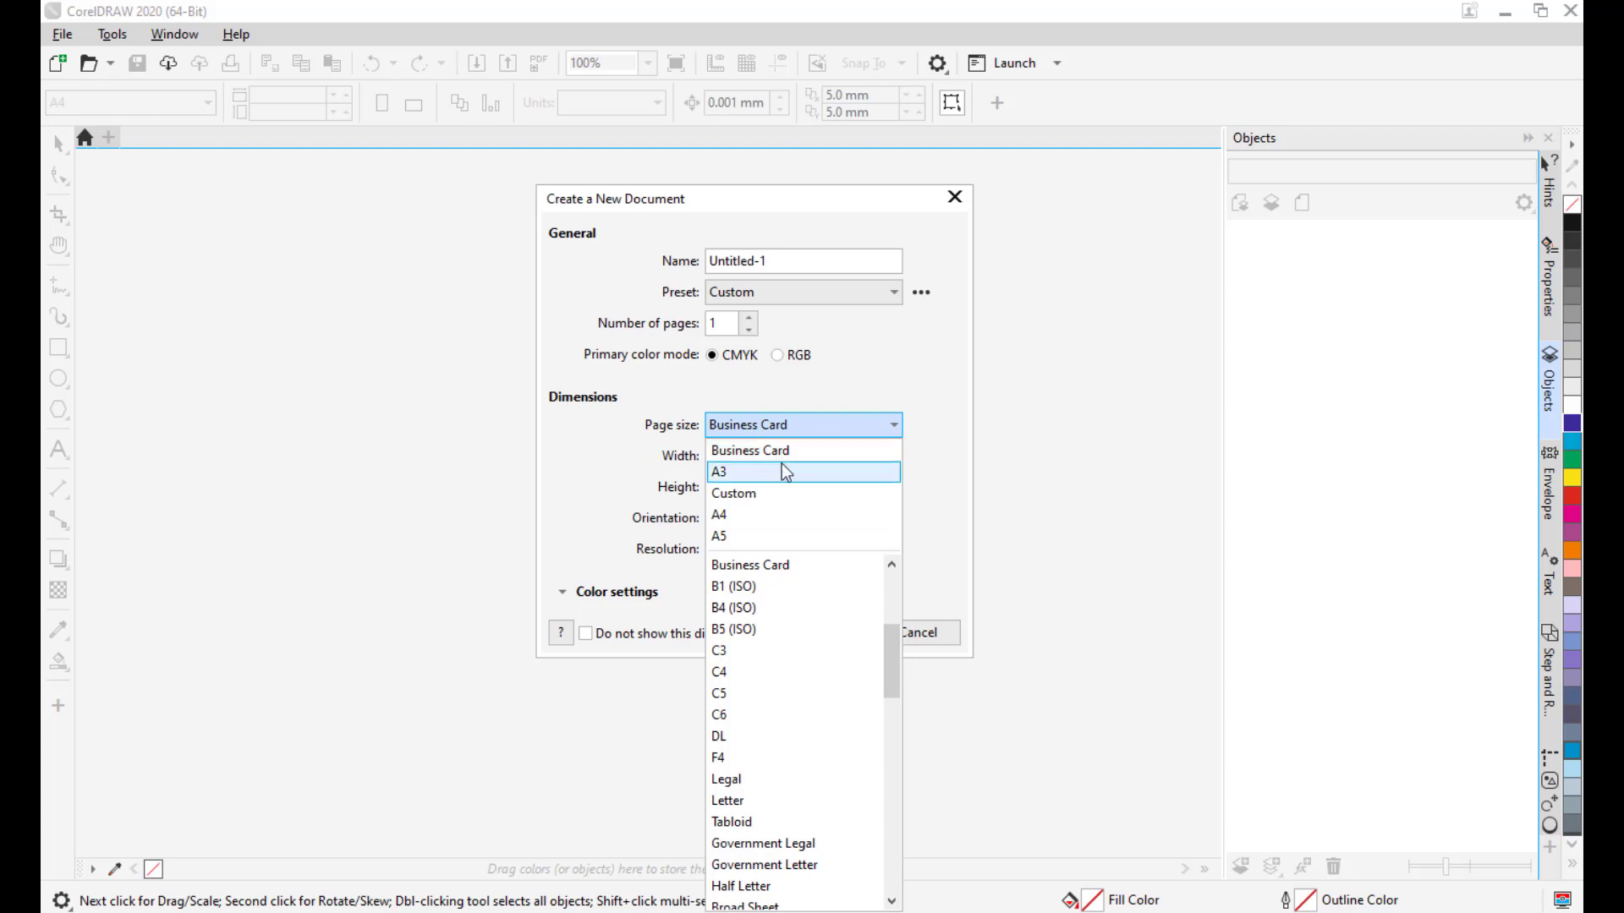
Choose the Business Card size (3.5 × 2.0 in), name it rsartandmedia, and use 300 dpi.
click(766, 453)
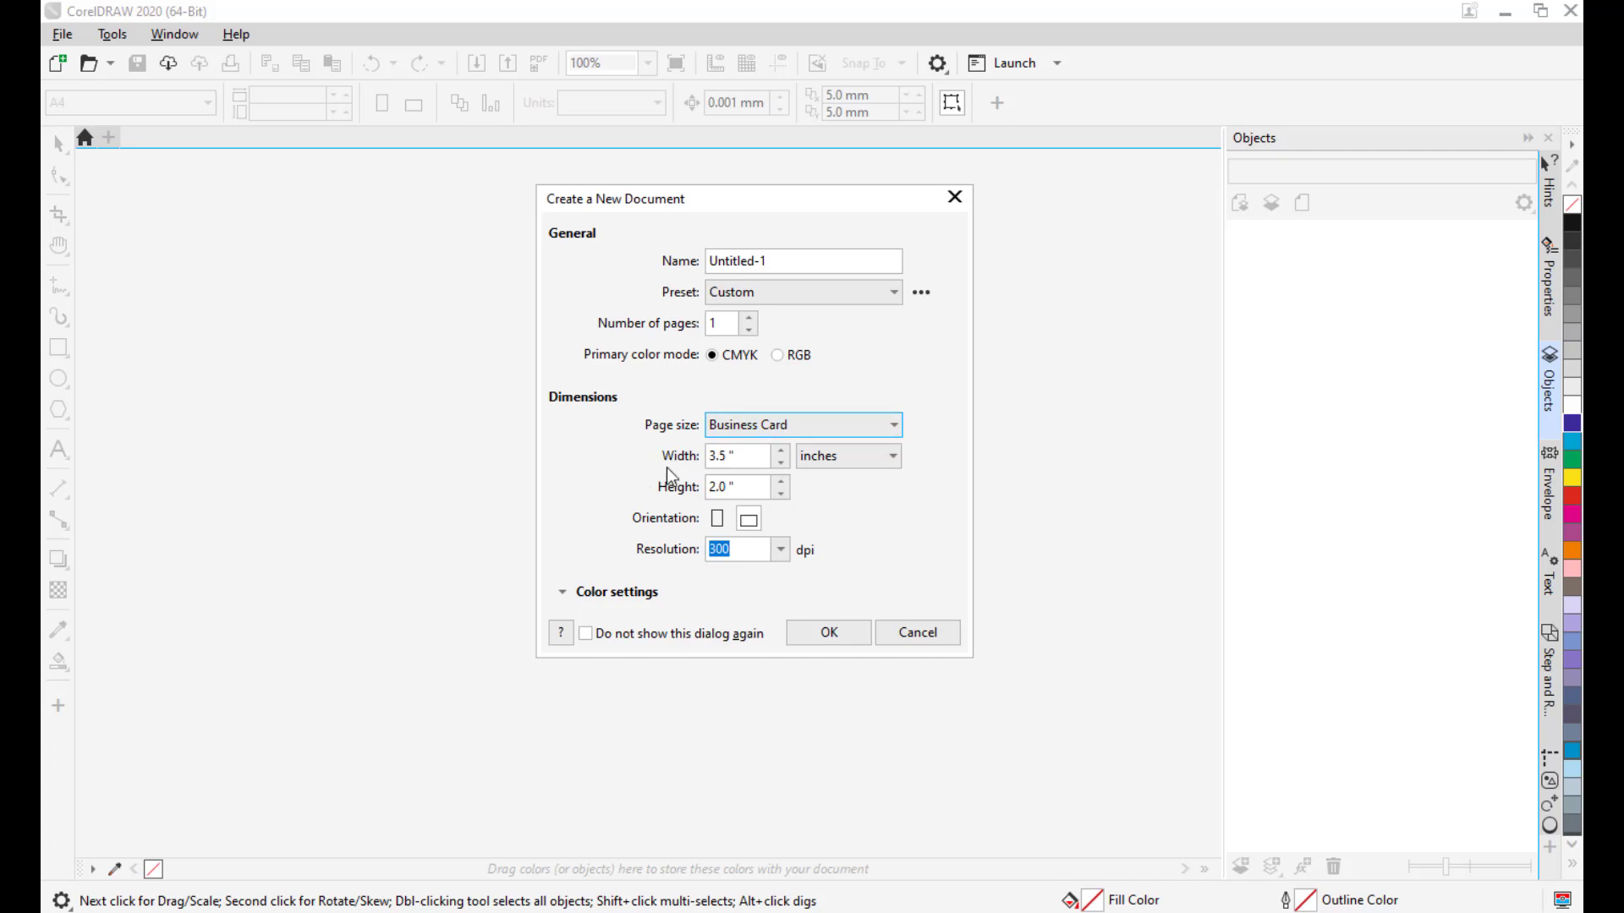
click(744, 456)
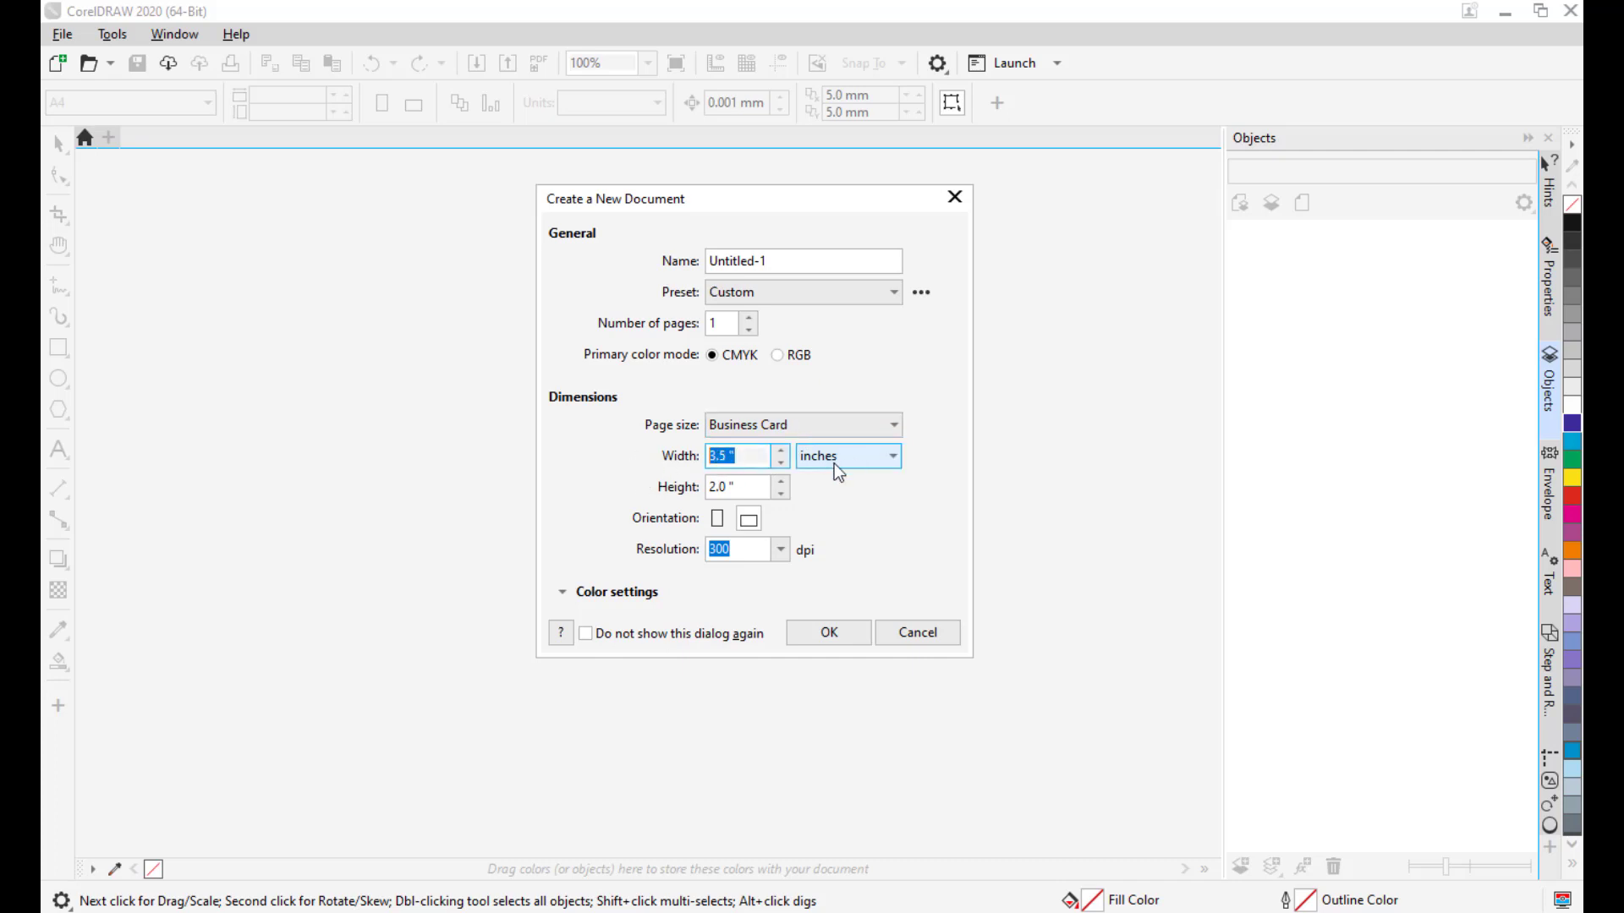
click(737, 486)
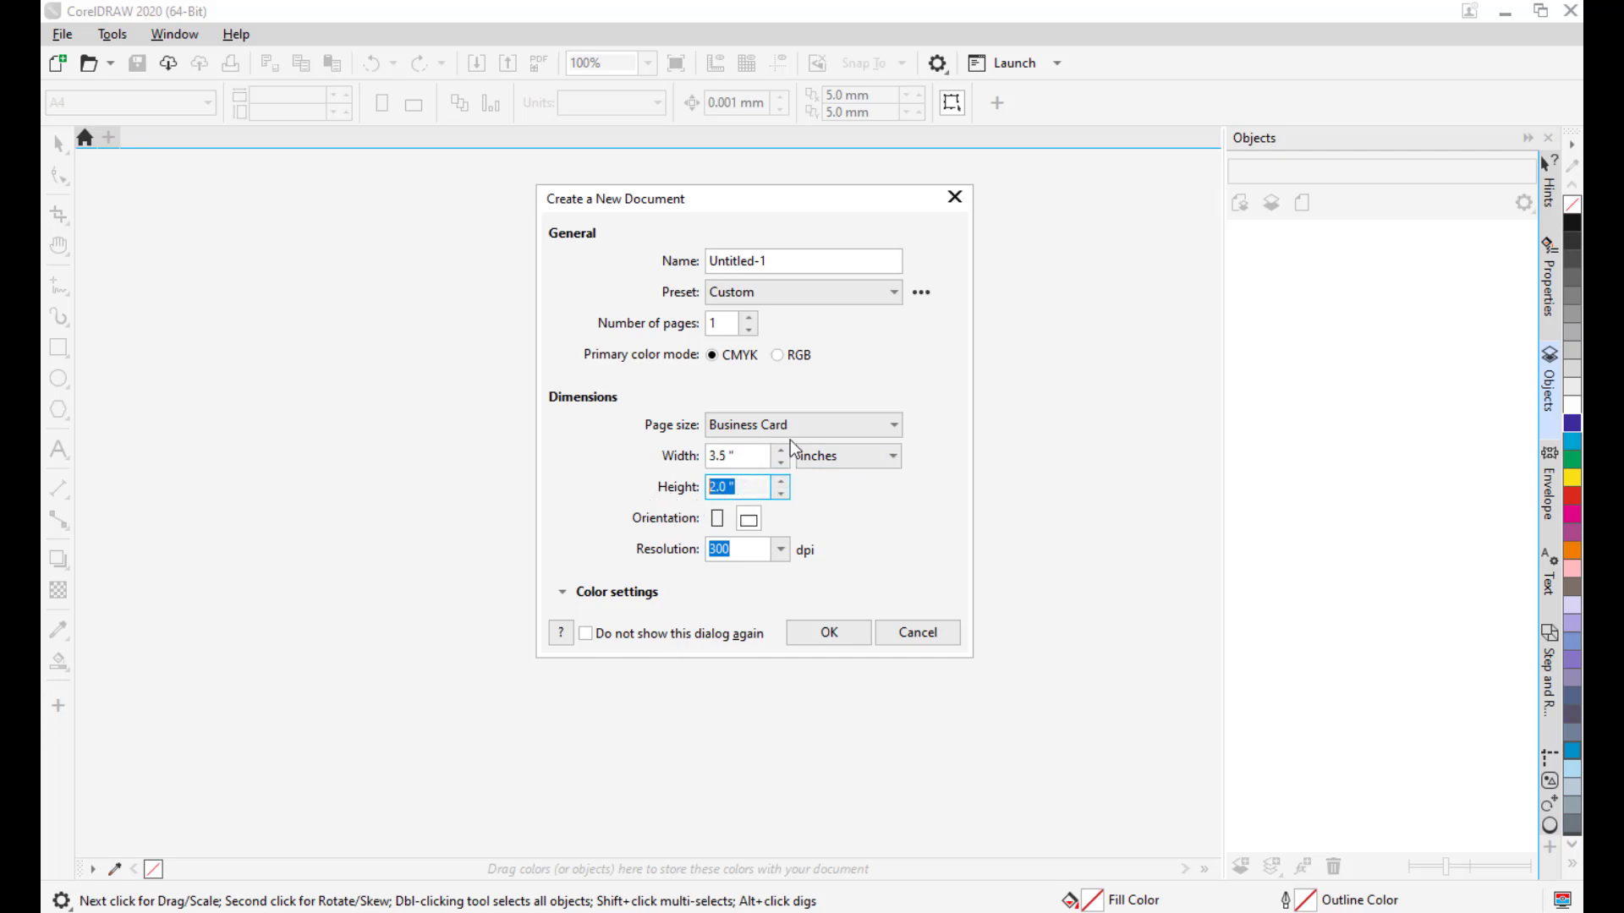
drag(823, 258, 701, 261)
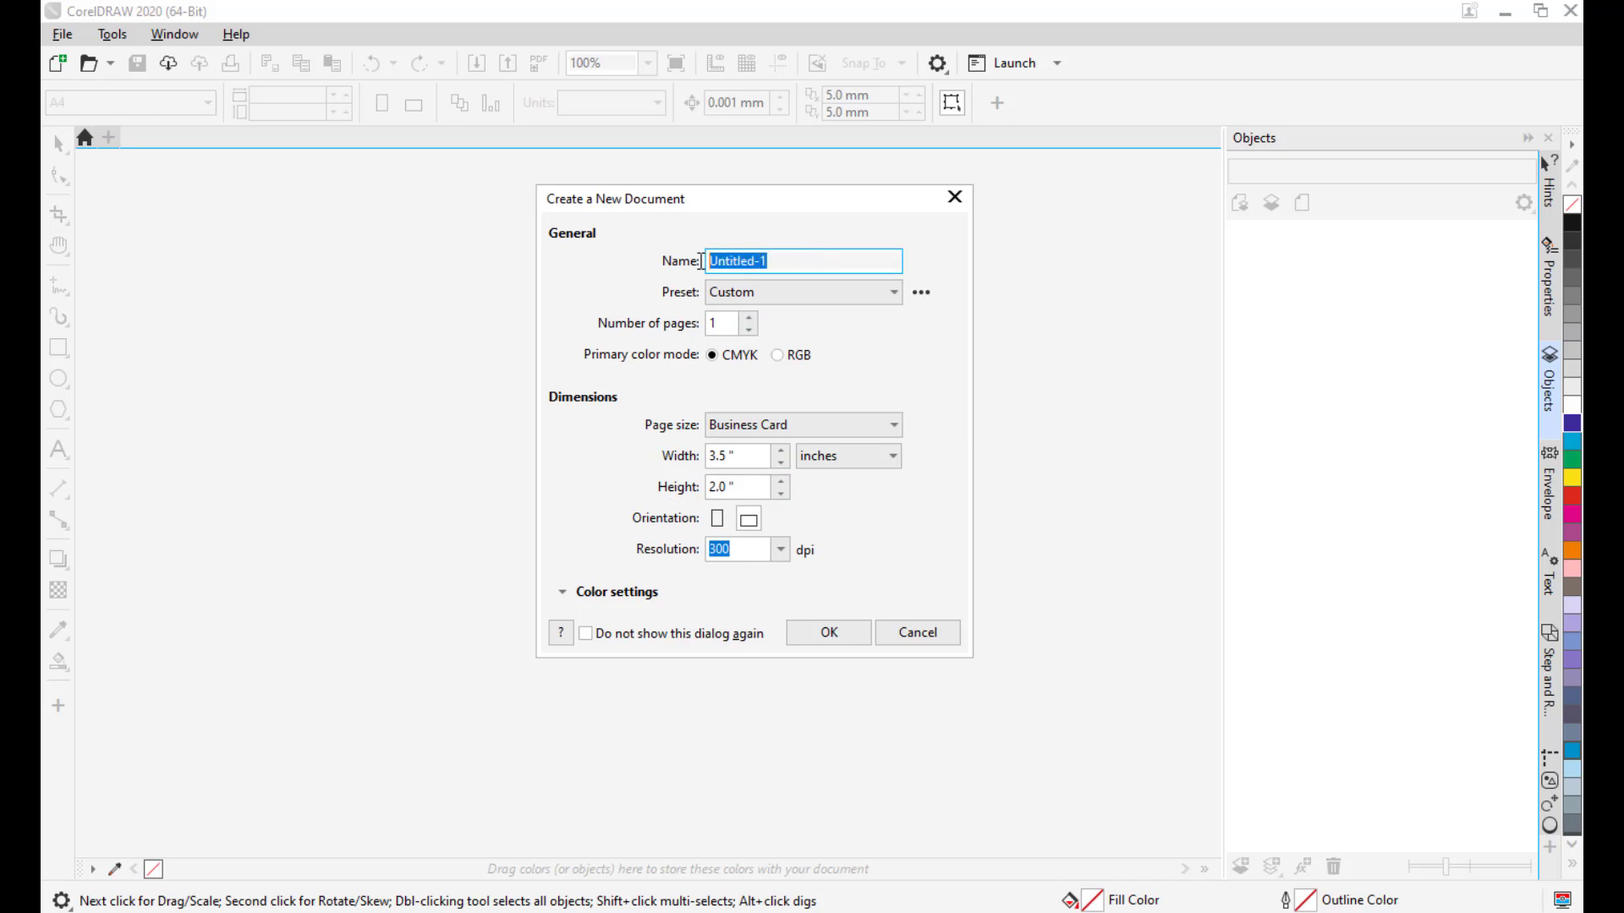
drag(662, 196, 707, 218)
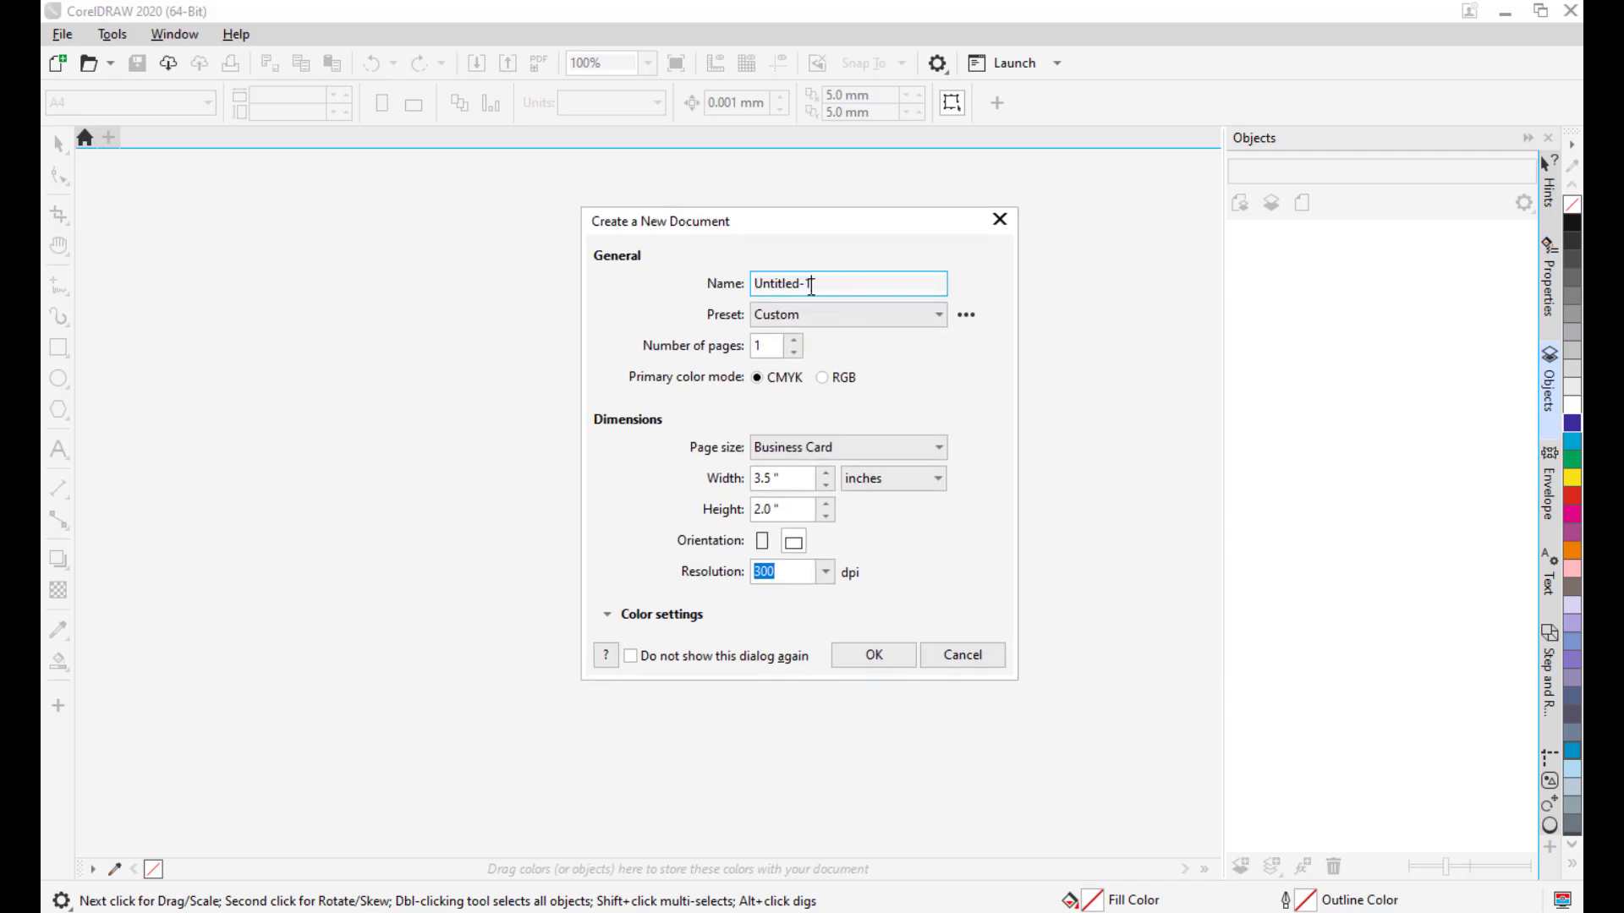
text(ra)
text(artandmed)
text(ia)
mouse_move(818, 232)
mouse_down()
mouse_move(776, 239)
mouse_move(789, 235)
mouse_up()
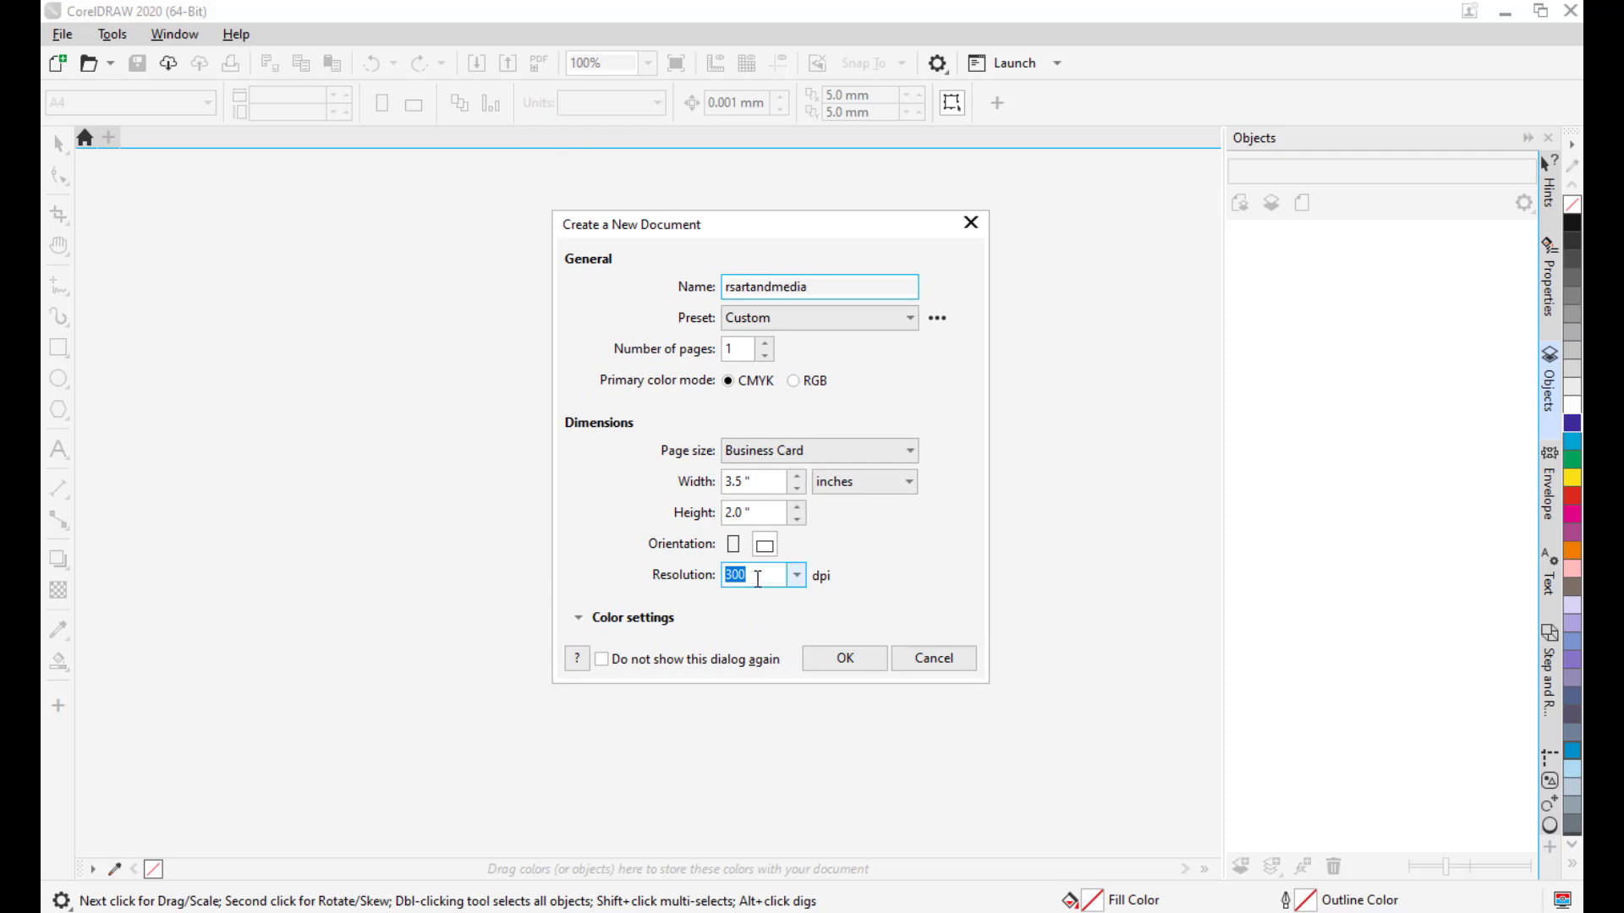
drag(766, 577, 690, 578)
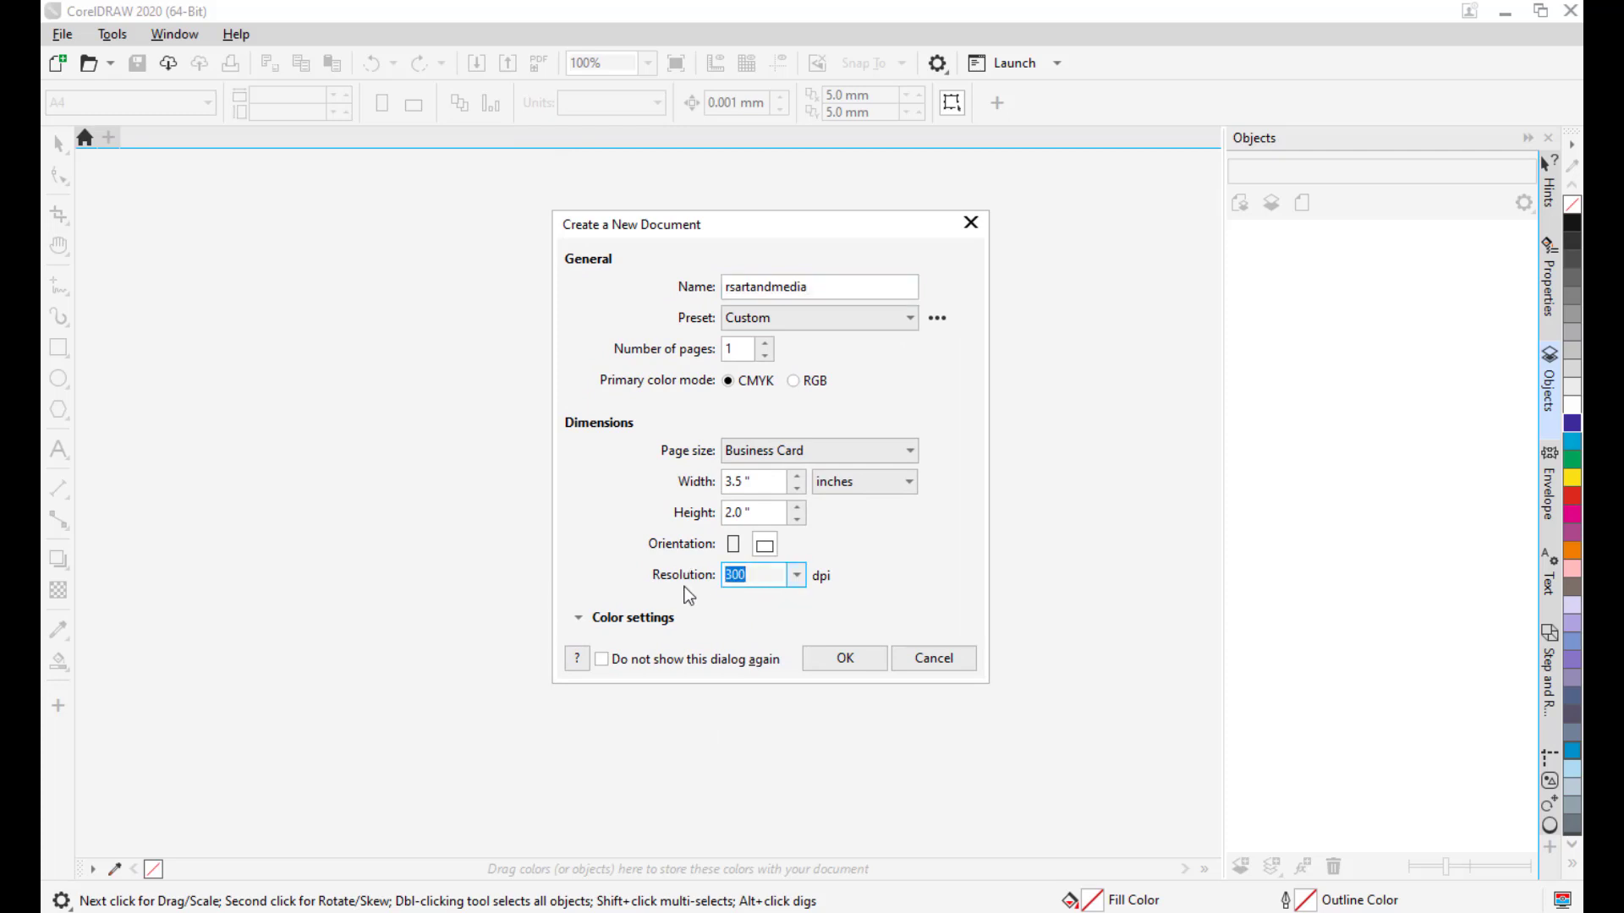
drag(710, 217, 722, 211)
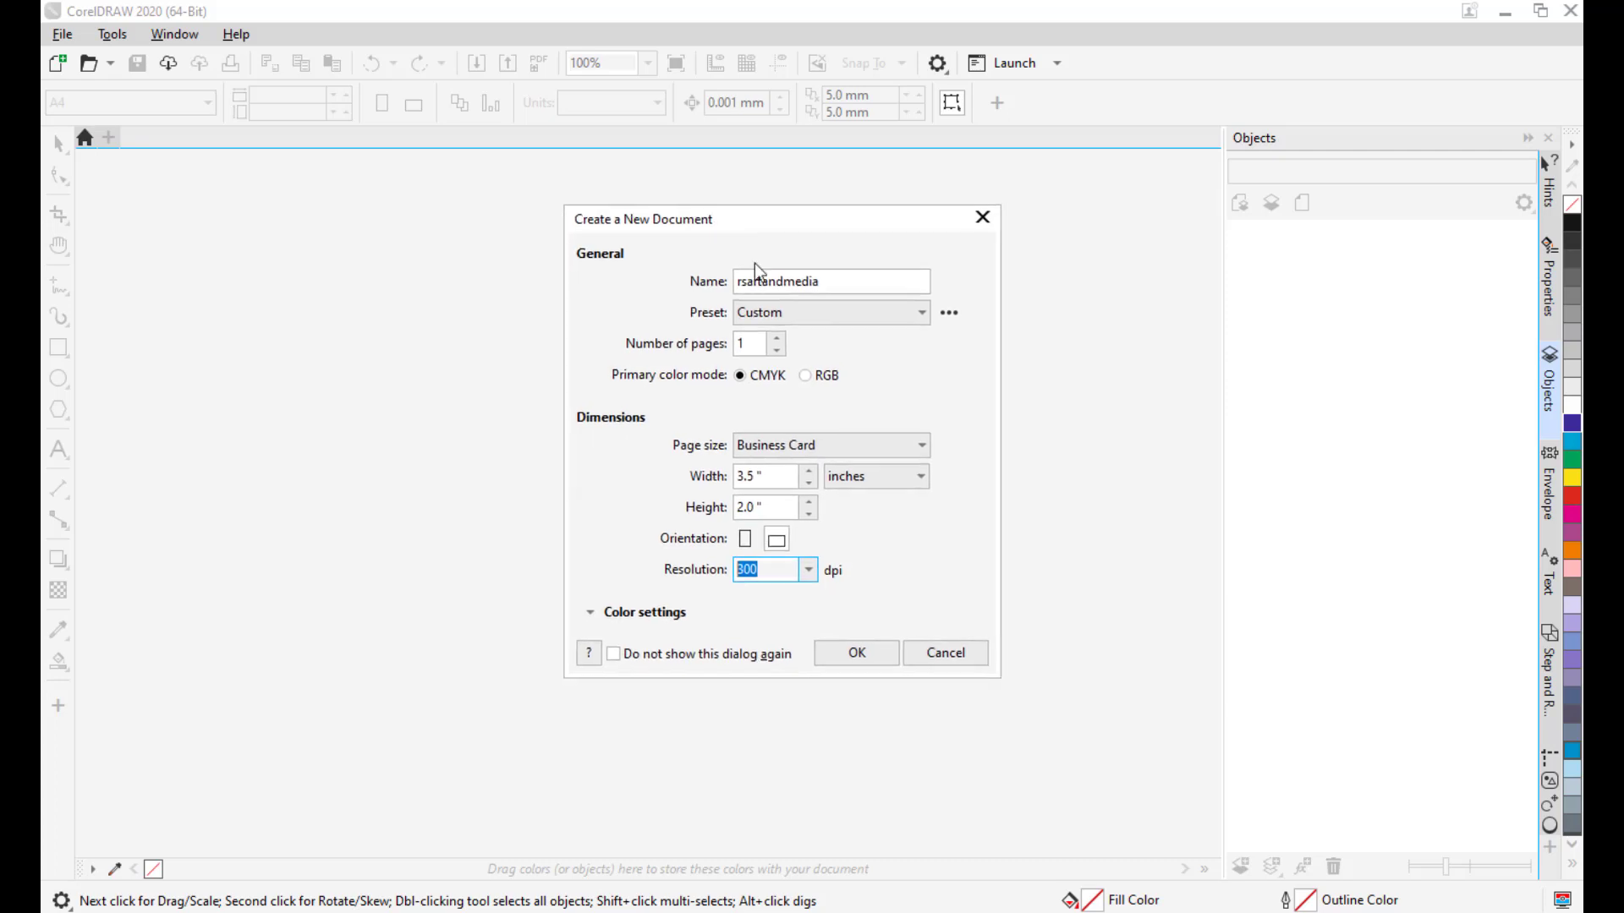
Create the blank rsartandmedia card page, then pan and zoom until it fills the view.
click(862, 654)
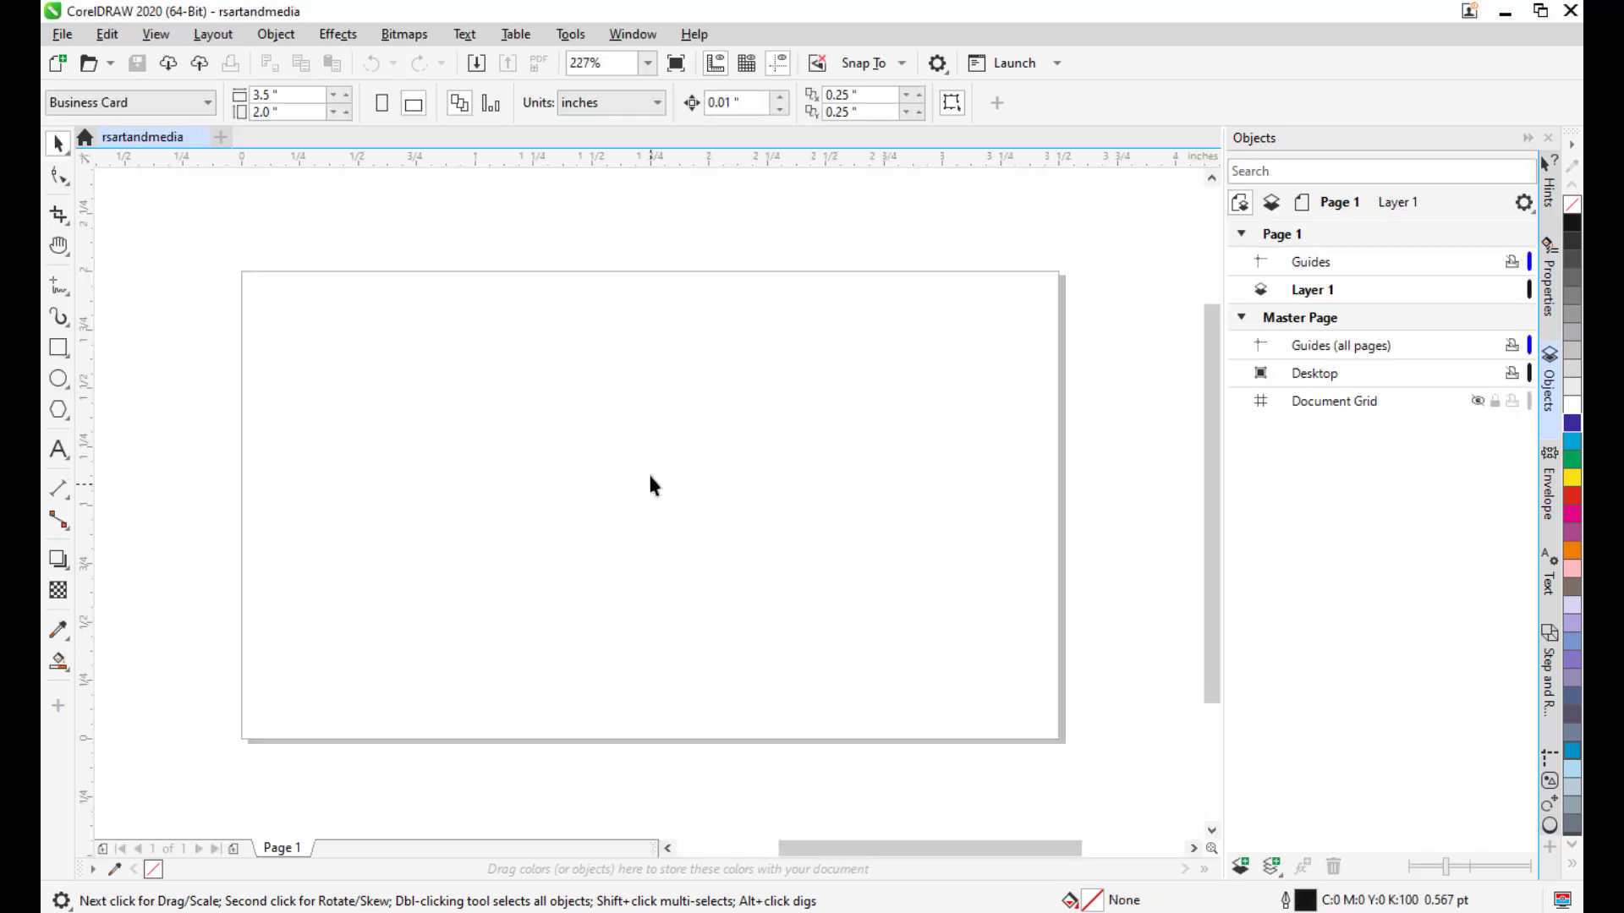
drag(648, 471, 673, 439)
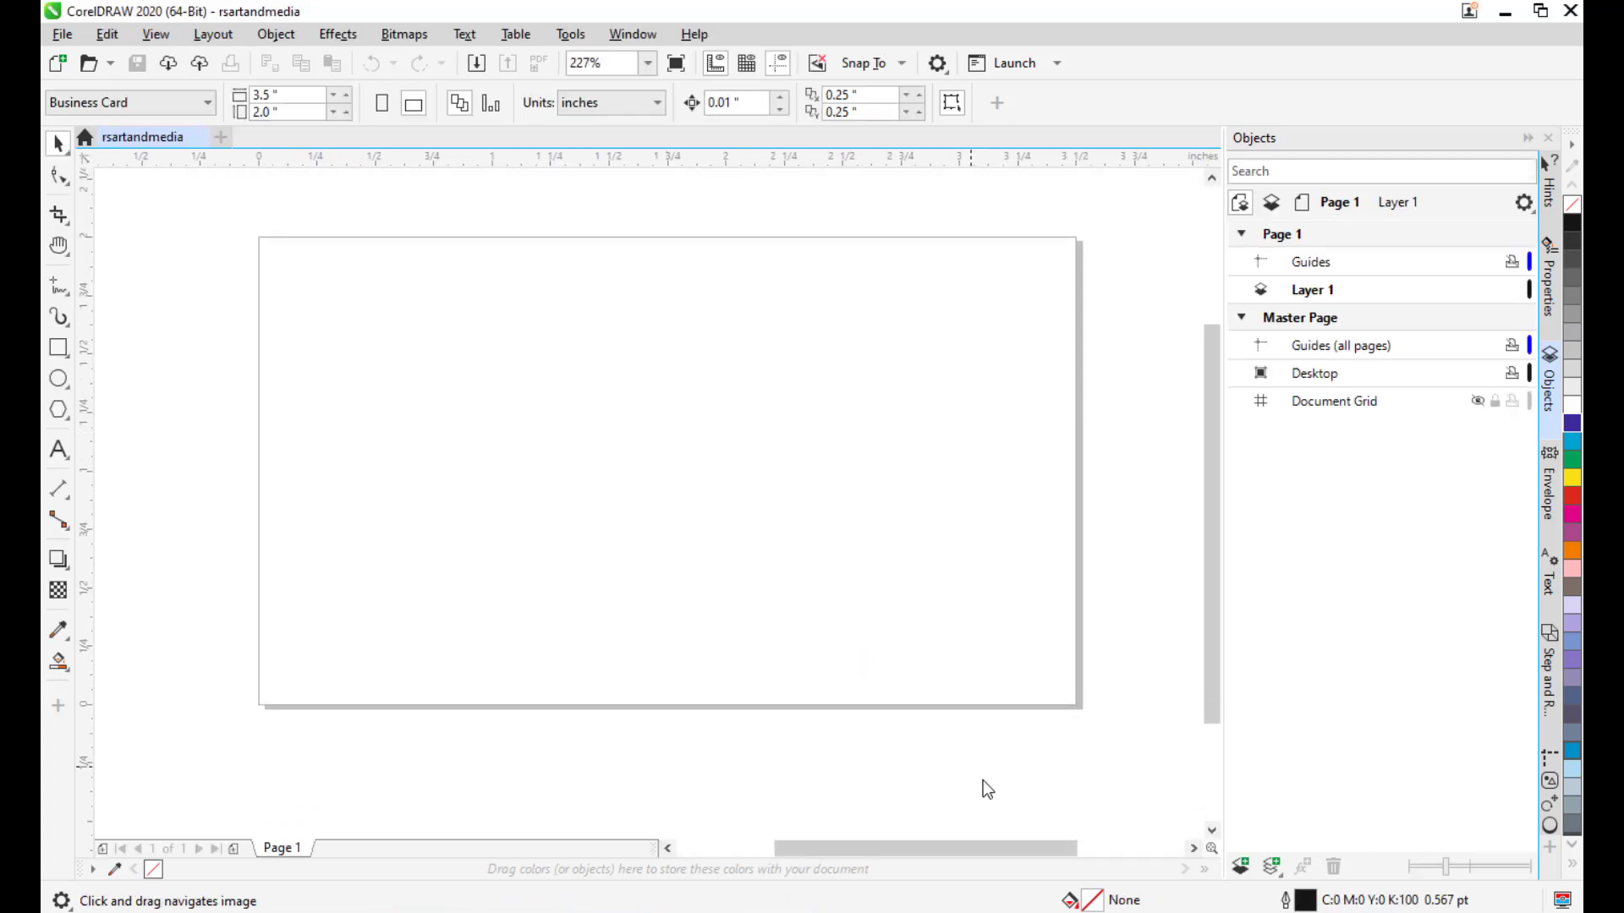
drag(814, 450, 818, 470)
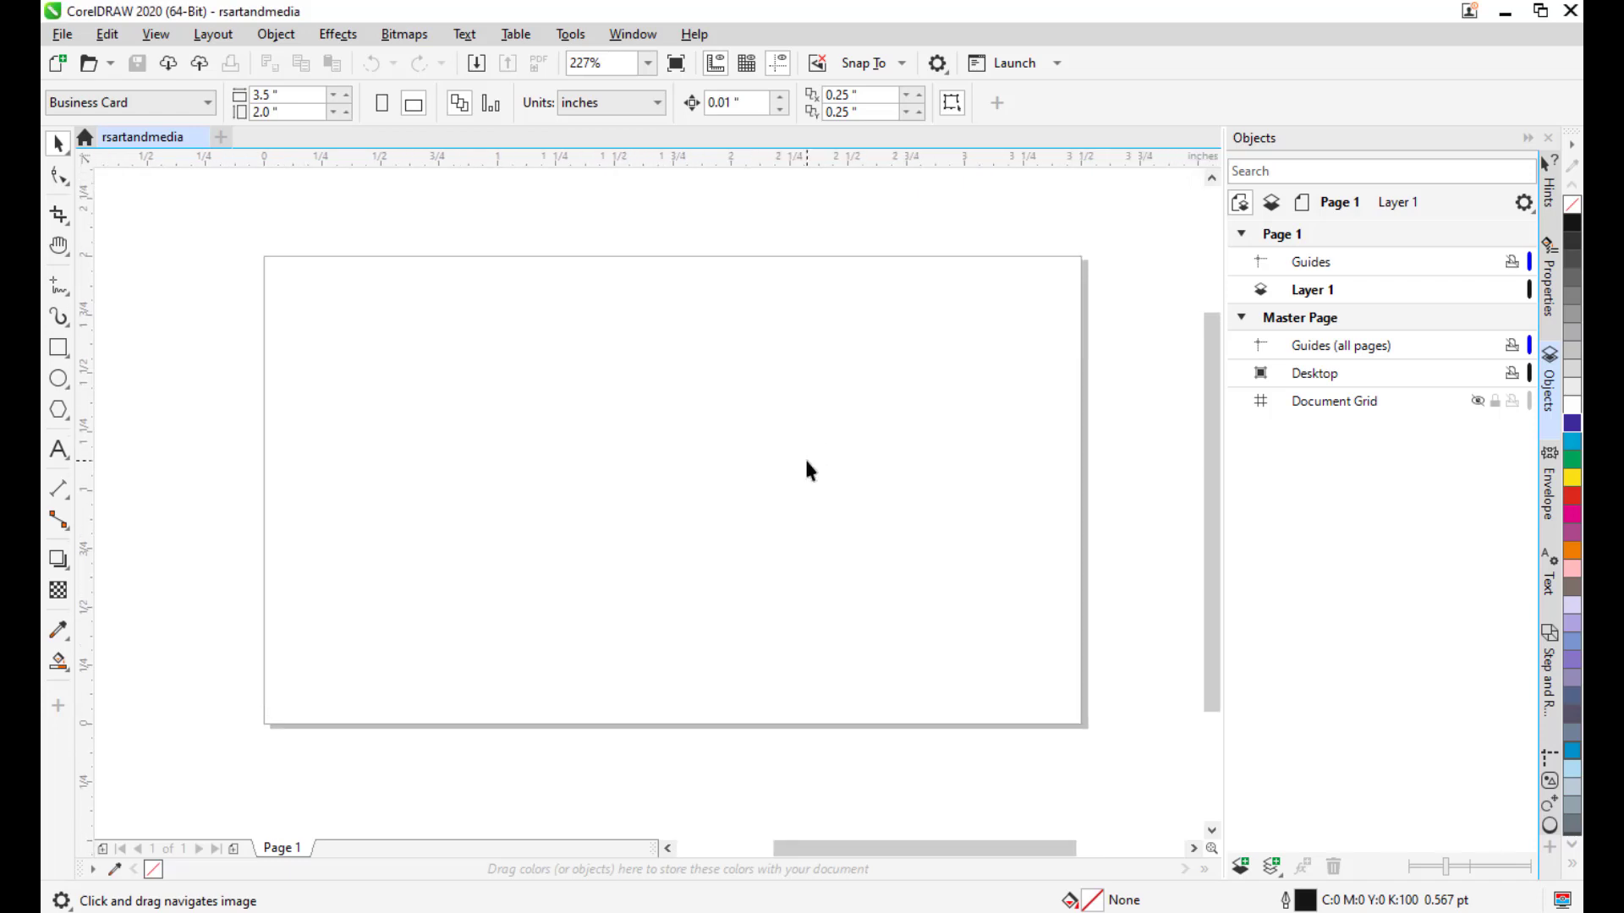
drag(818, 442, 785, 473)
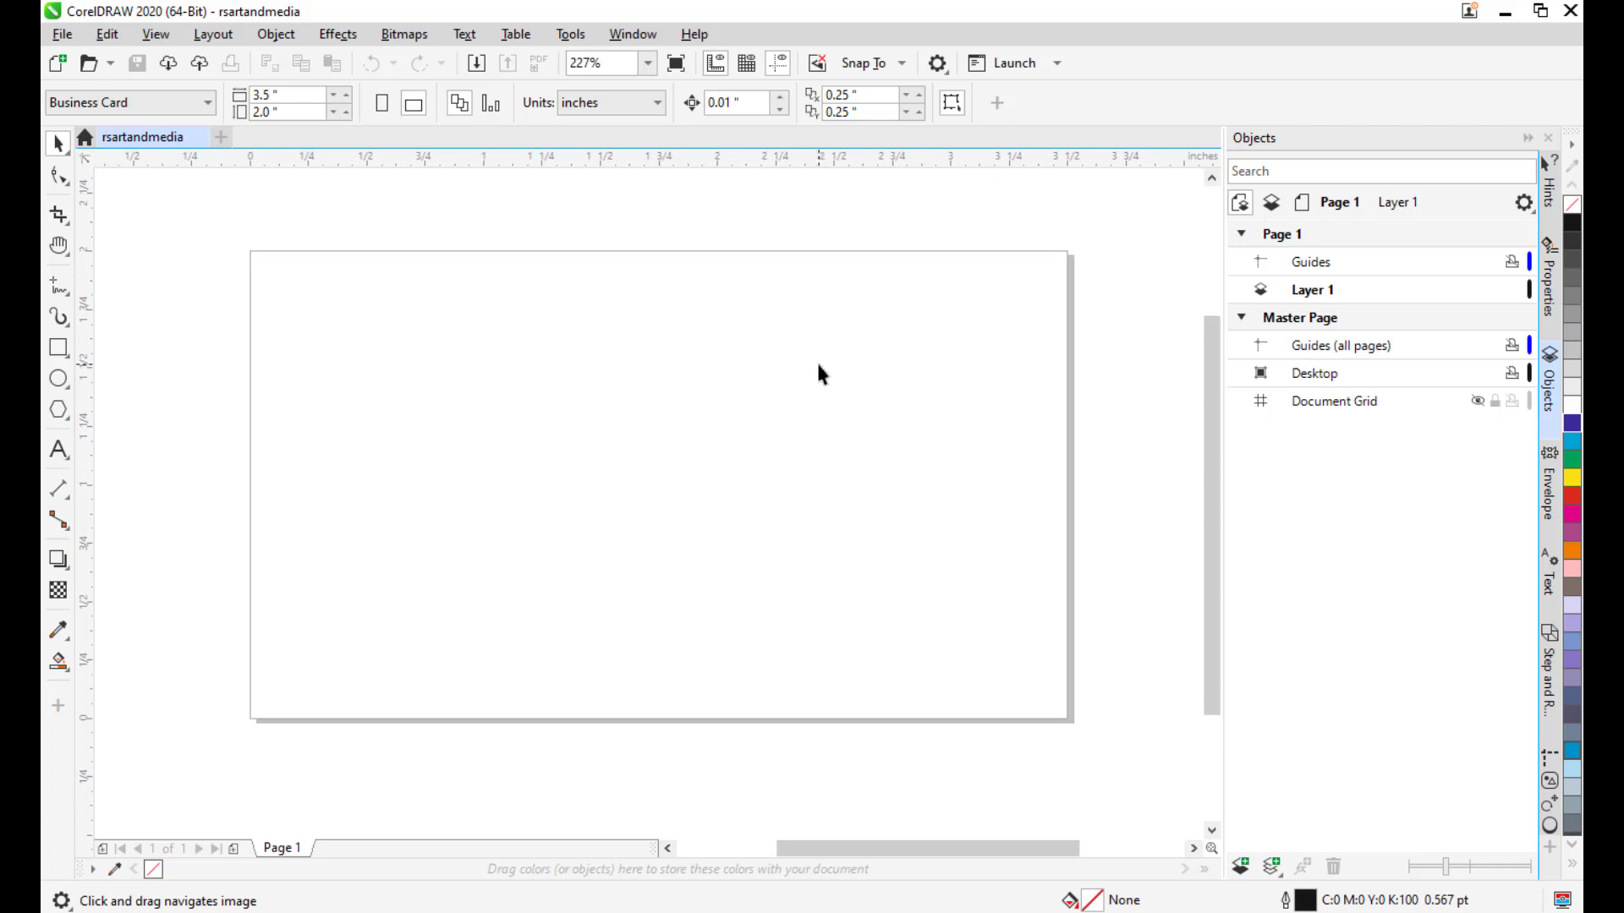
drag(823, 373, 815, 330)
drag(873, 439, 829, 406)
scroll(724, 344, down, 3)
drag(804, 345, 788, 368)
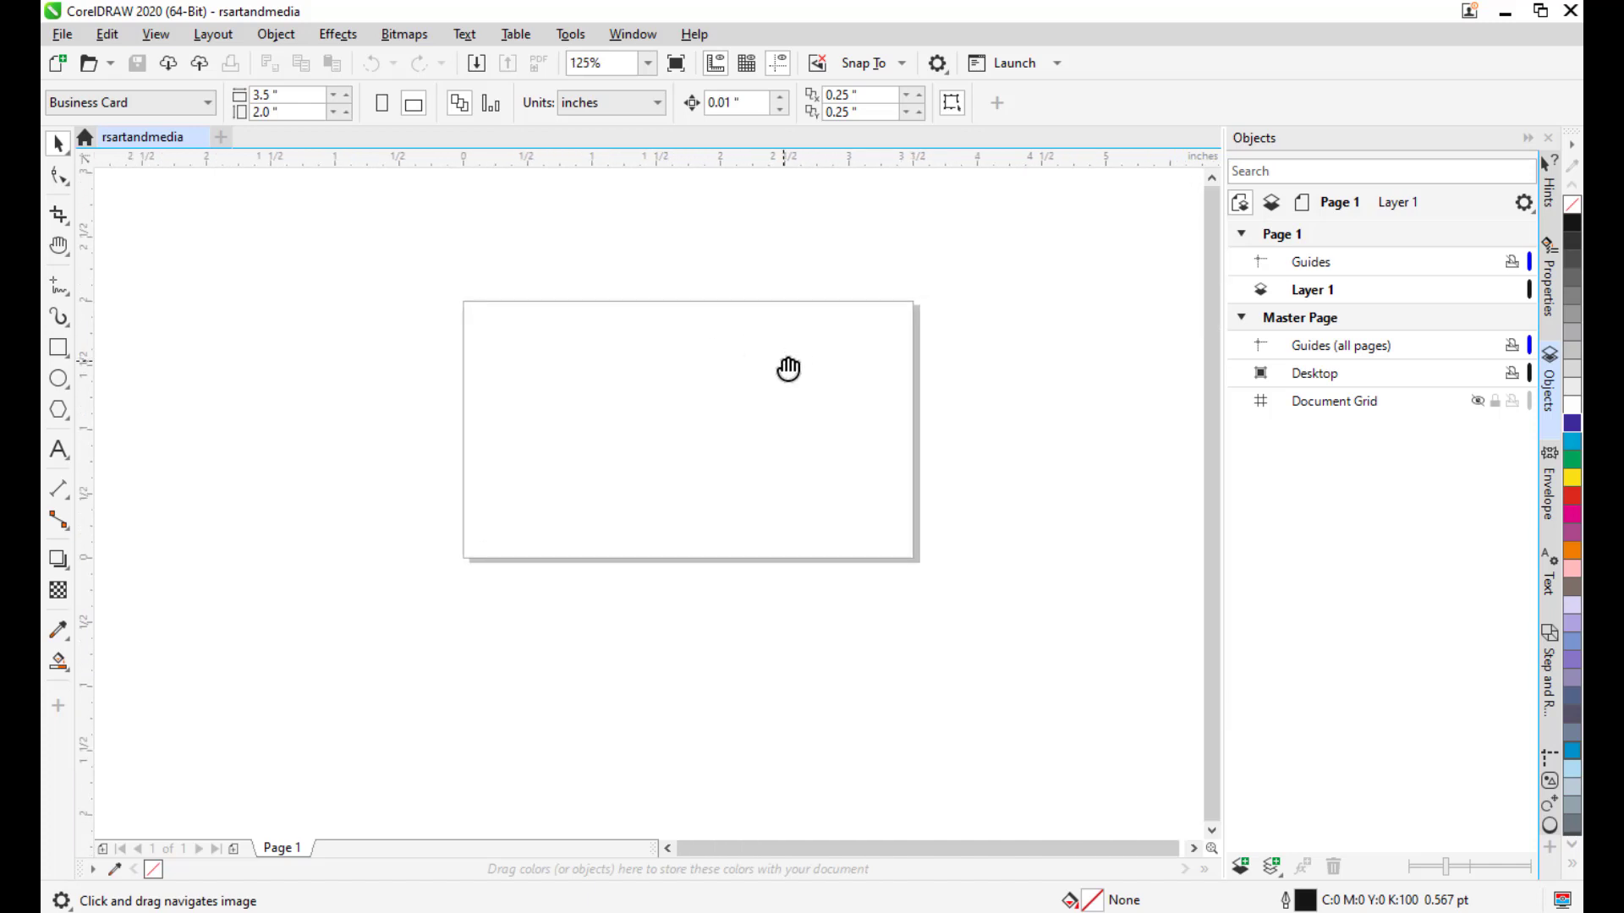
drag(725, 380, 774, 386)
scroll(777, 365, up, 1)
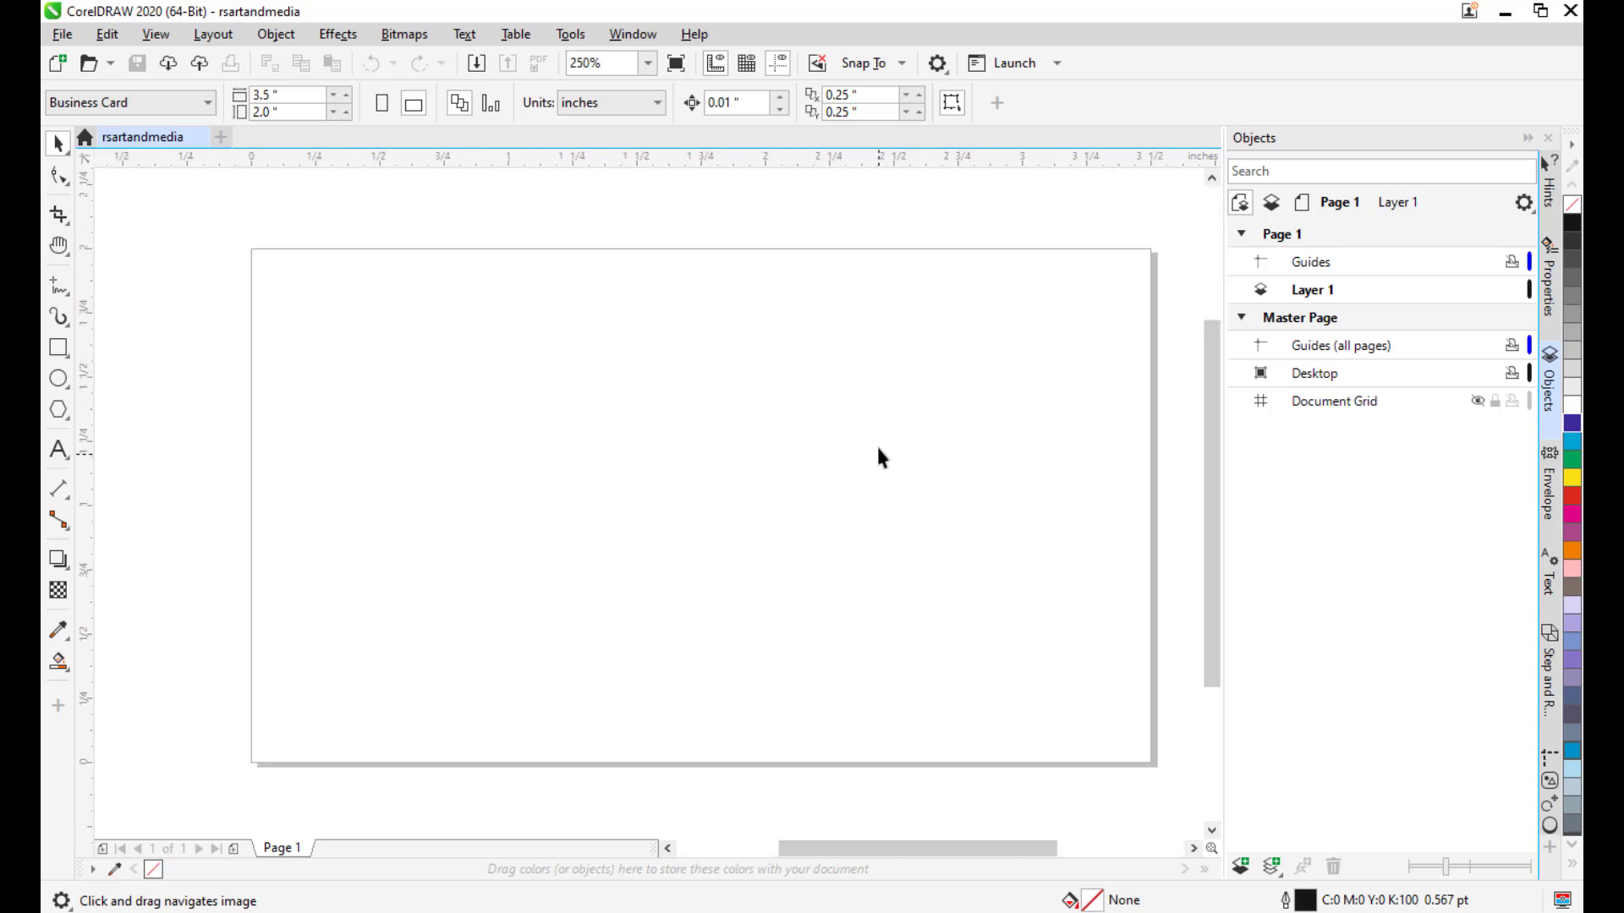
drag(899, 388, 843, 350)
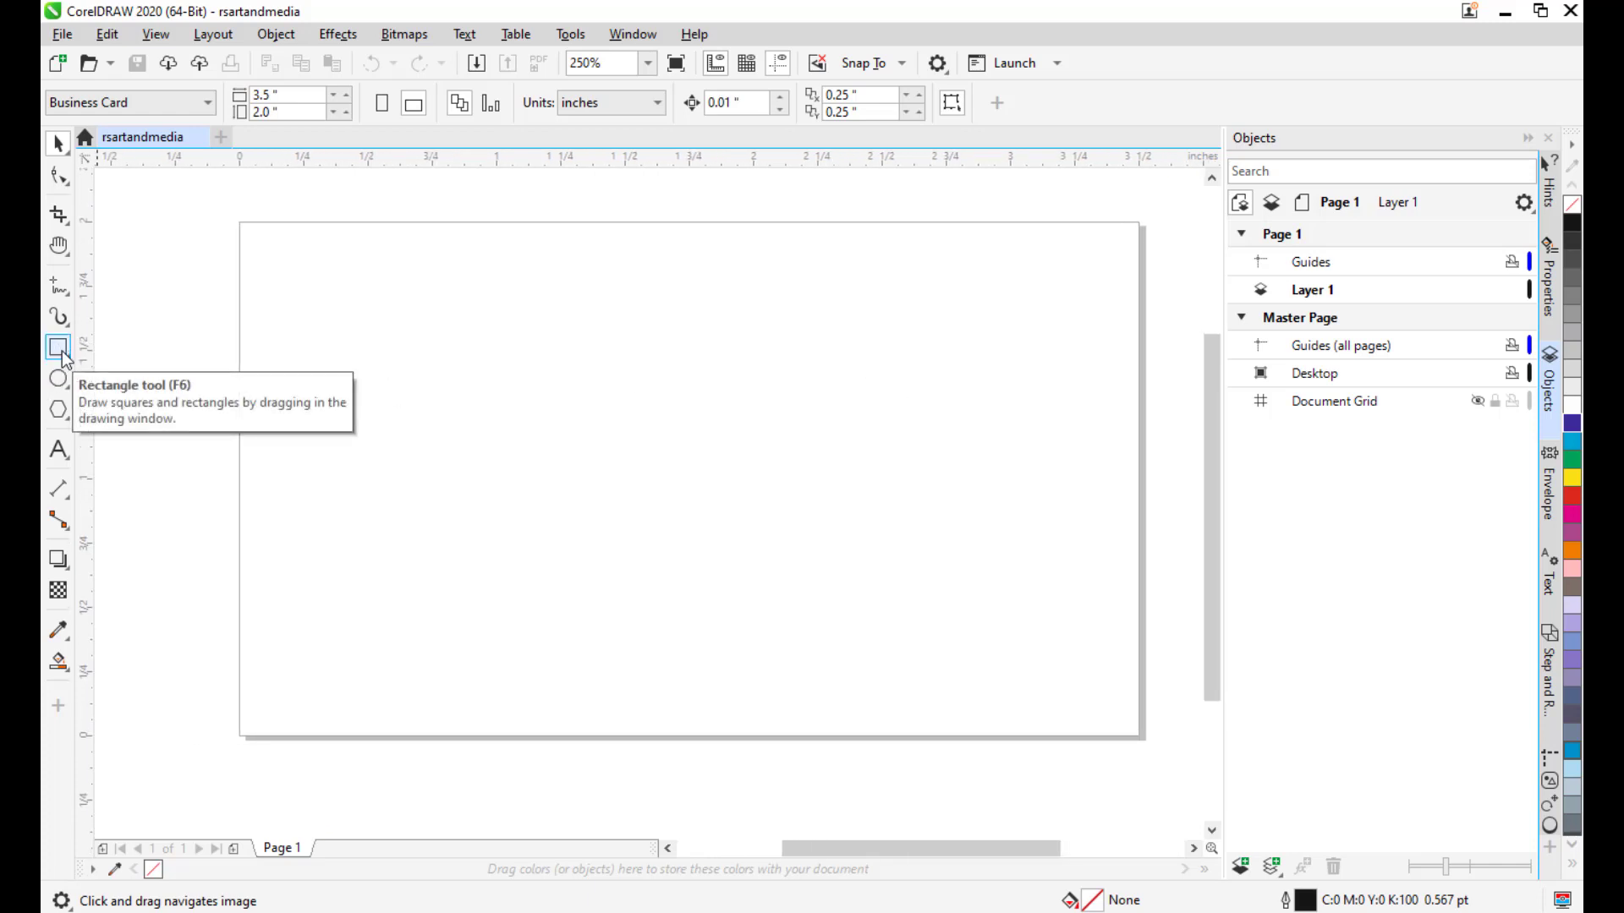
Add a rectangle matching the 3.5 × 2.0 inch page using the Rectangle tool.
click(63, 359)
double_click(63, 352)
drag(675, 438, 699, 409)
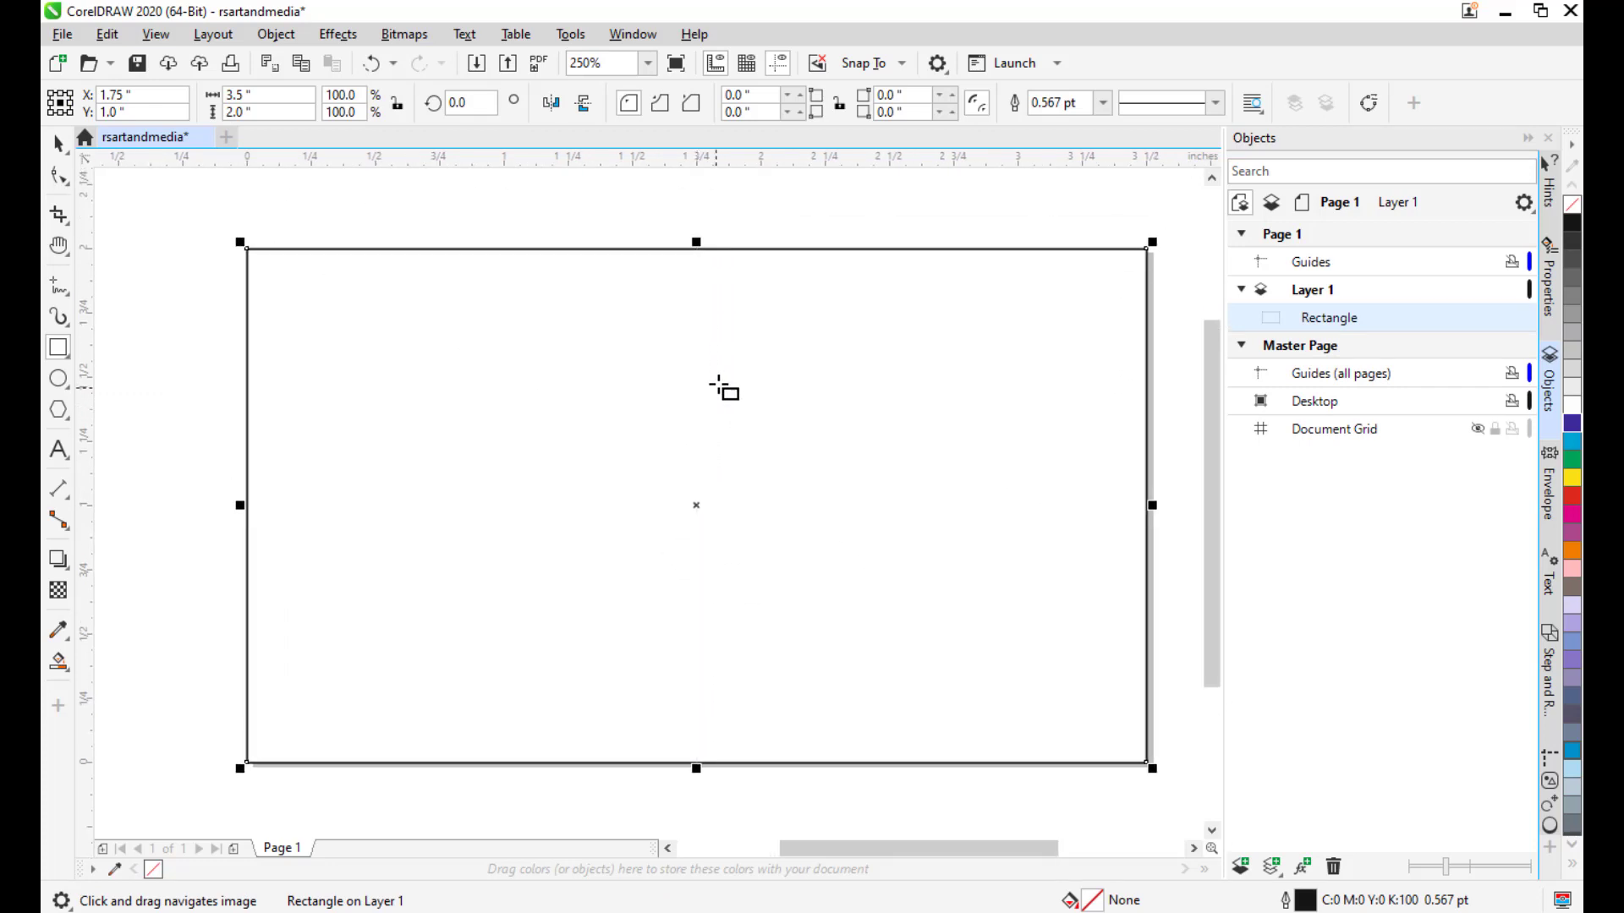
drag(715, 382, 688, 374)
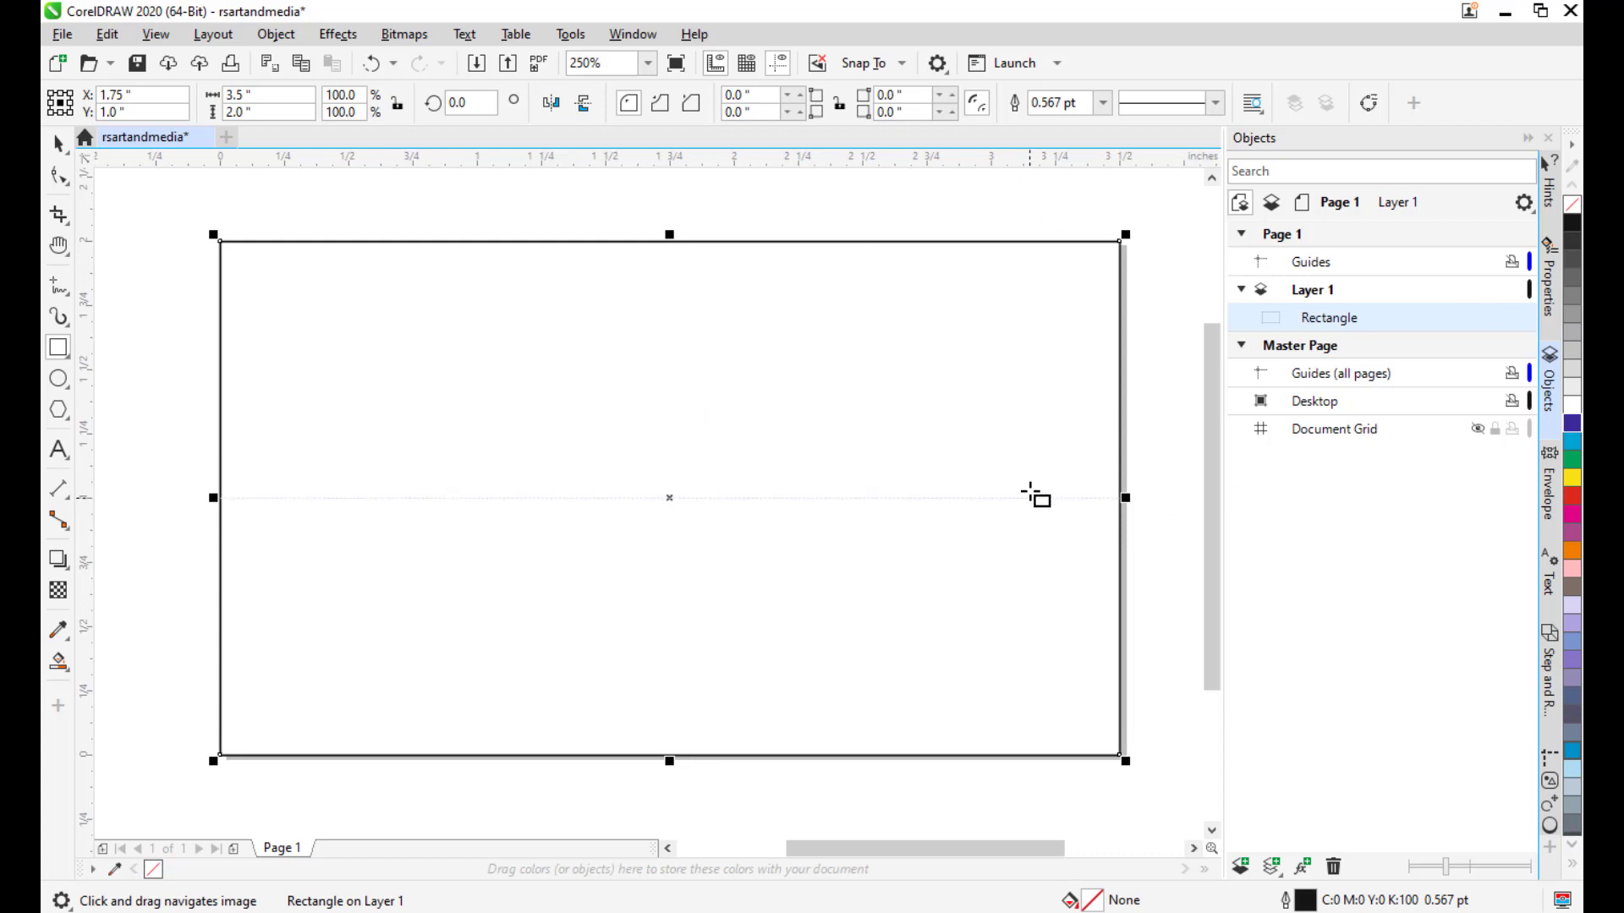
scroll(1001, 406, down, 2)
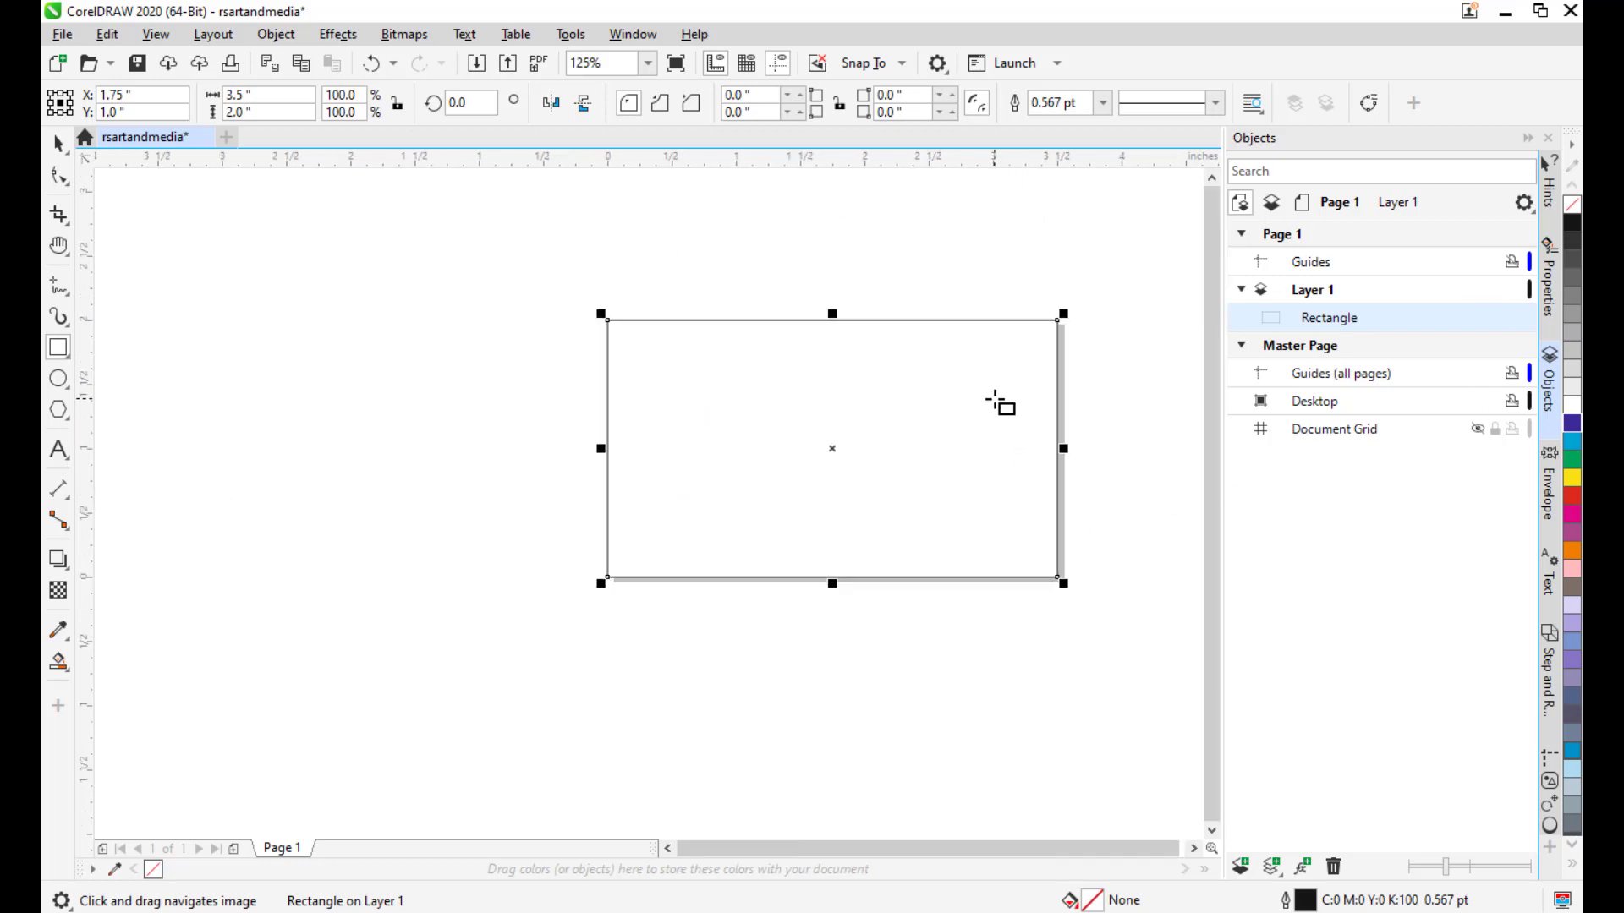
drag(1001, 406, 968, 409)
Select the page-sized rectangle with the Pick tool.
click(61, 144)
click(773, 406)
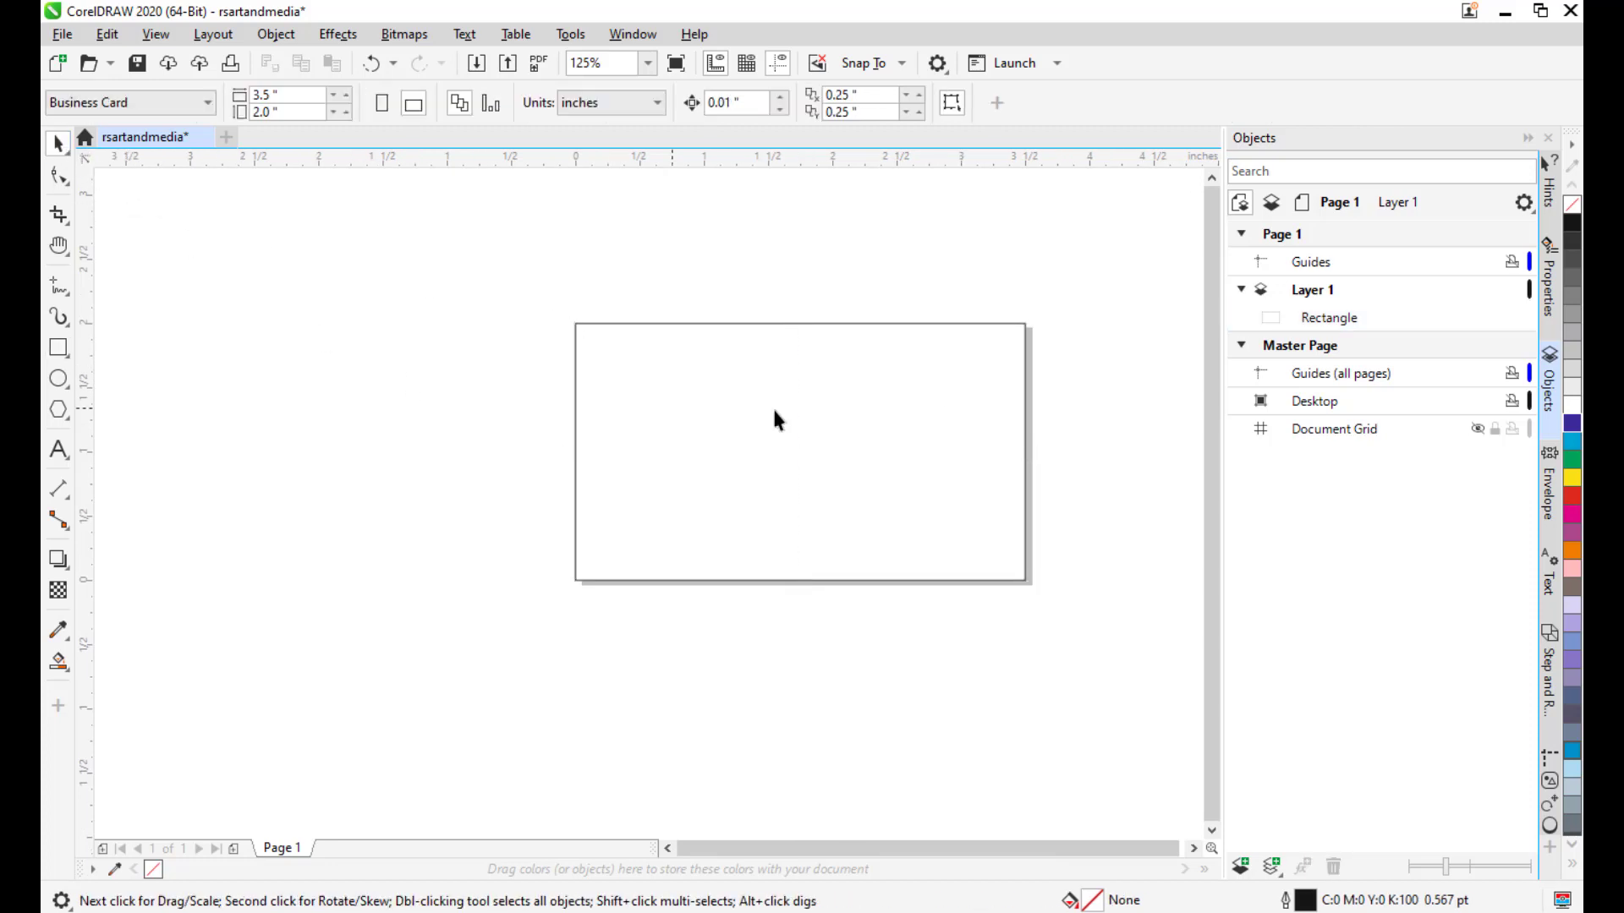
drag(818, 410, 725, 420)
click(845, 347)
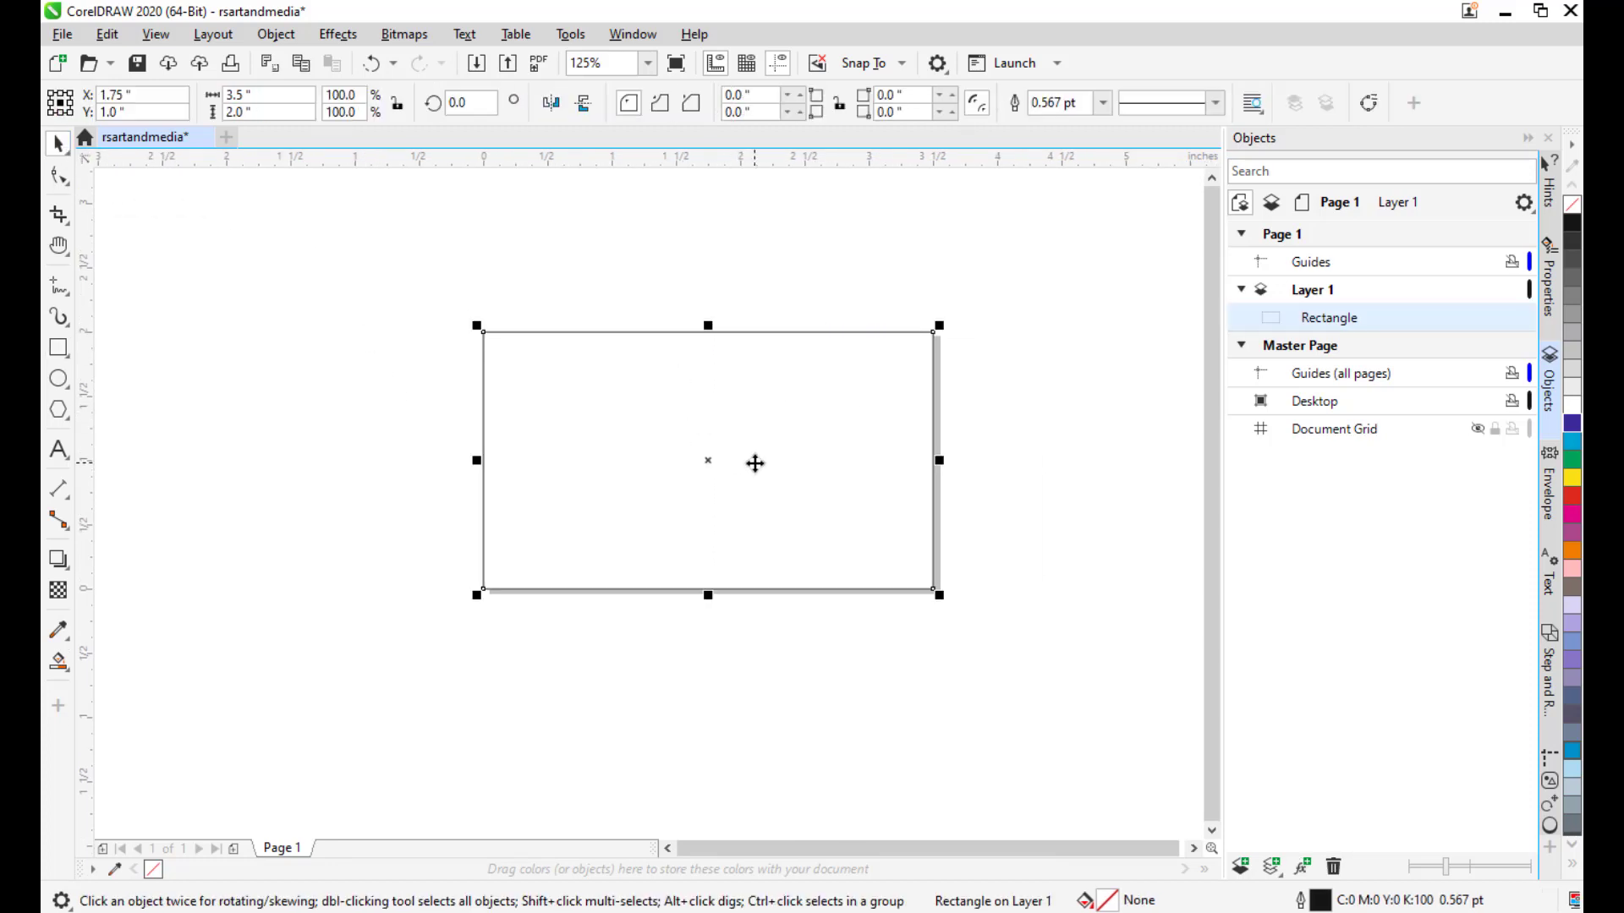
drag(759, 384, 768, 387)
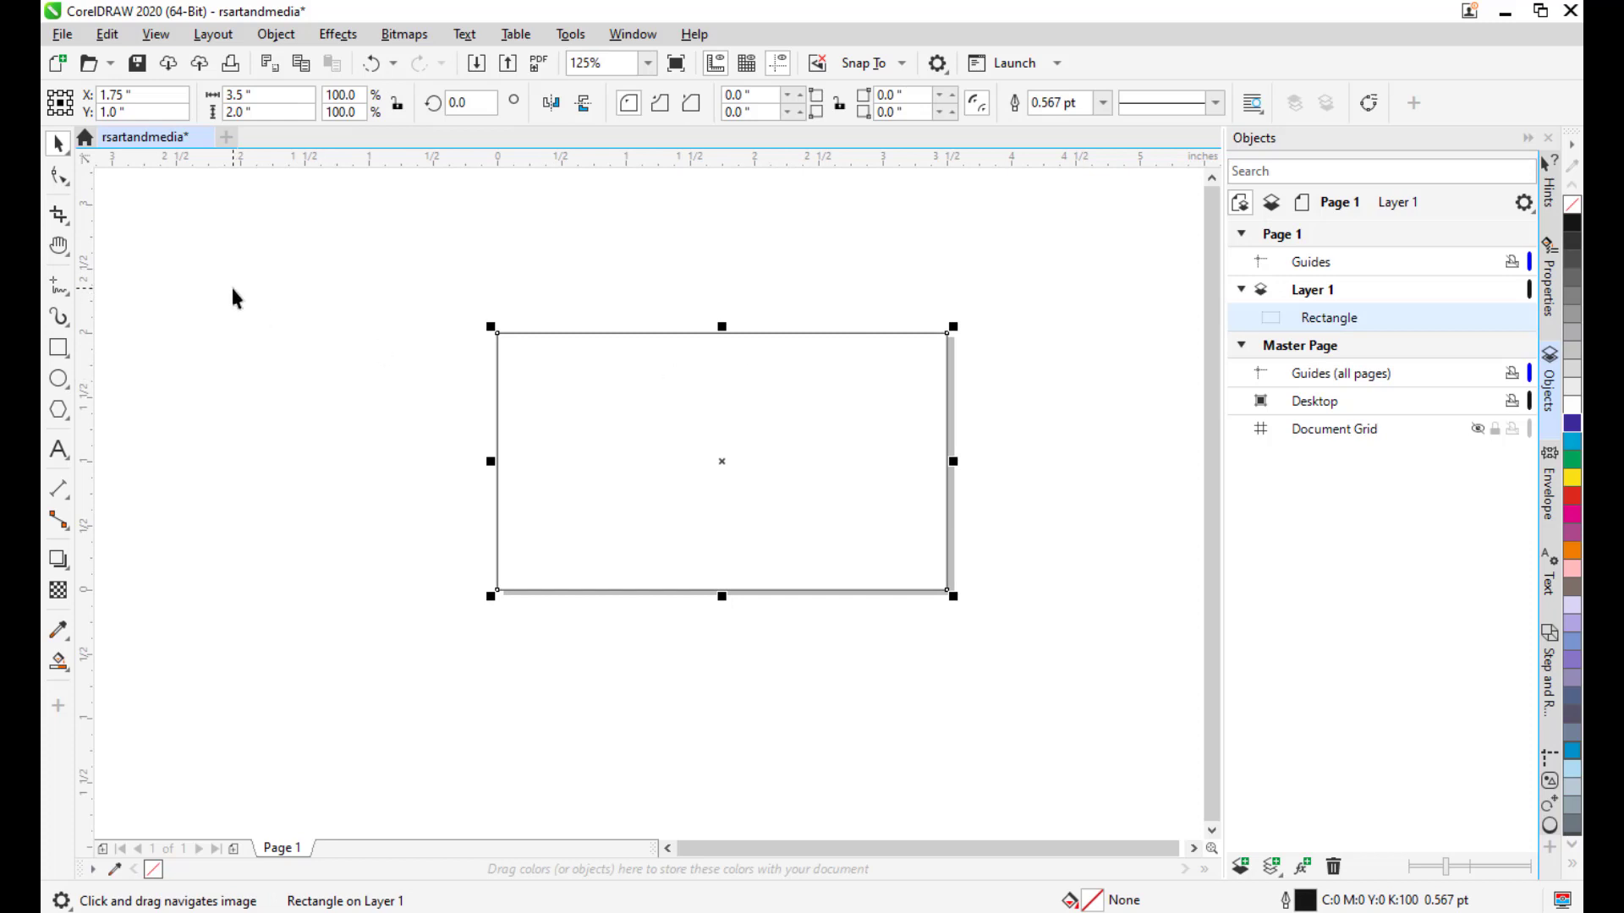
click(342, 310)
drag(915, 442, 850, 420)
click(863, 417)
mouse_move(950, 380)
mouse_down()
mouse_move(931, 385)
mouse_move(959, 390)
mouse_up()
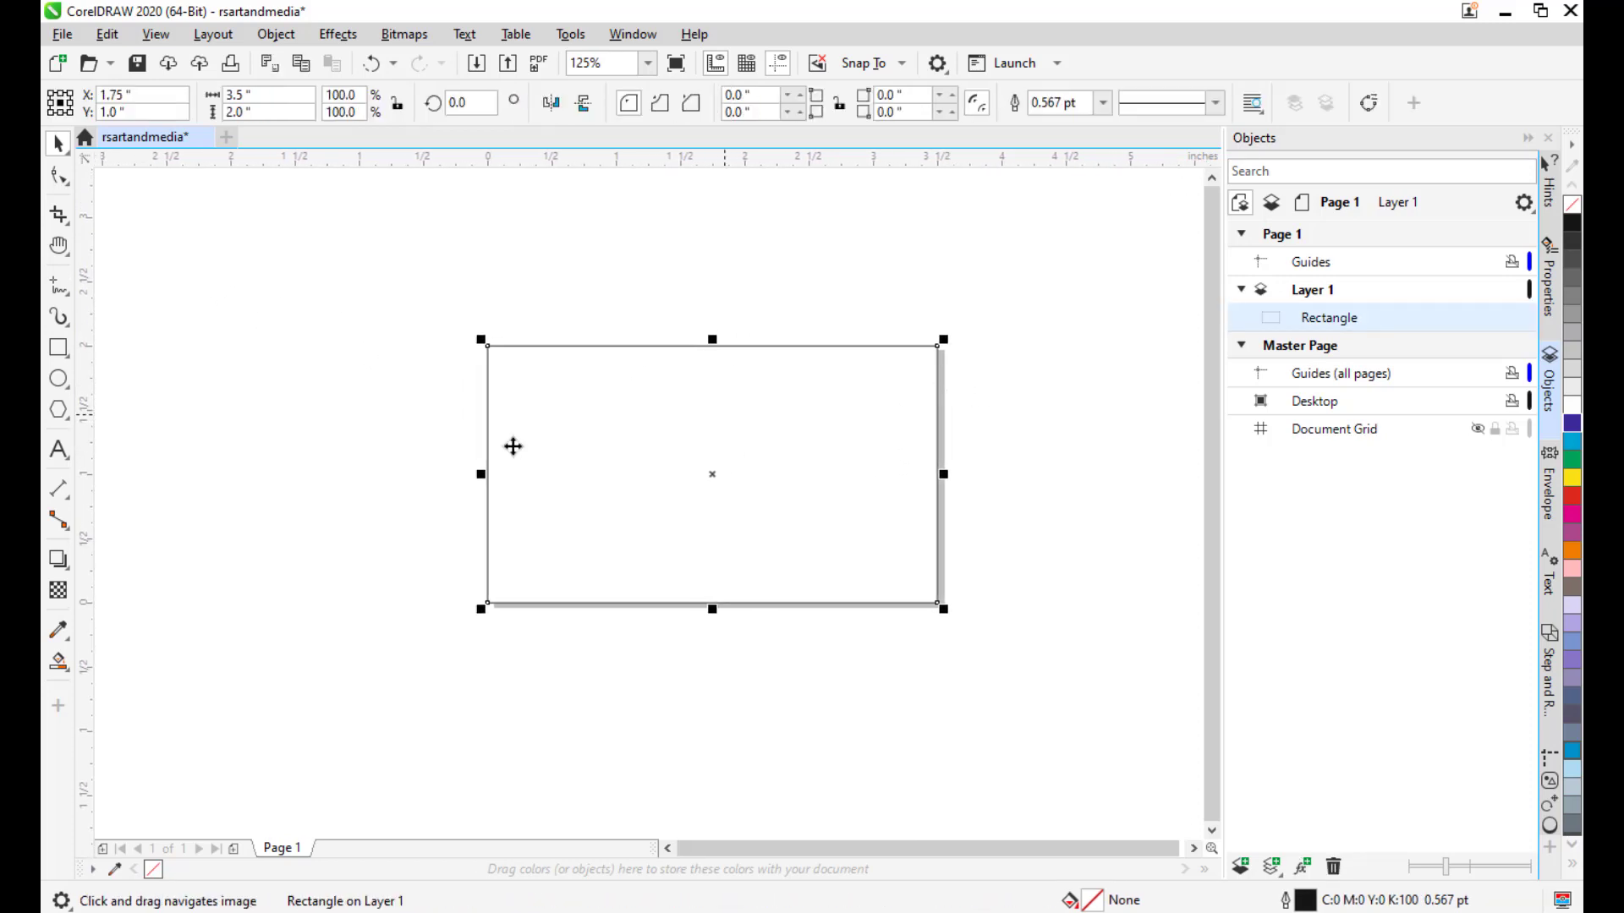
Draw a wide 4.808 × 2.567 inch ellipse over the card's top half and nudge it up.
click(58, 381)
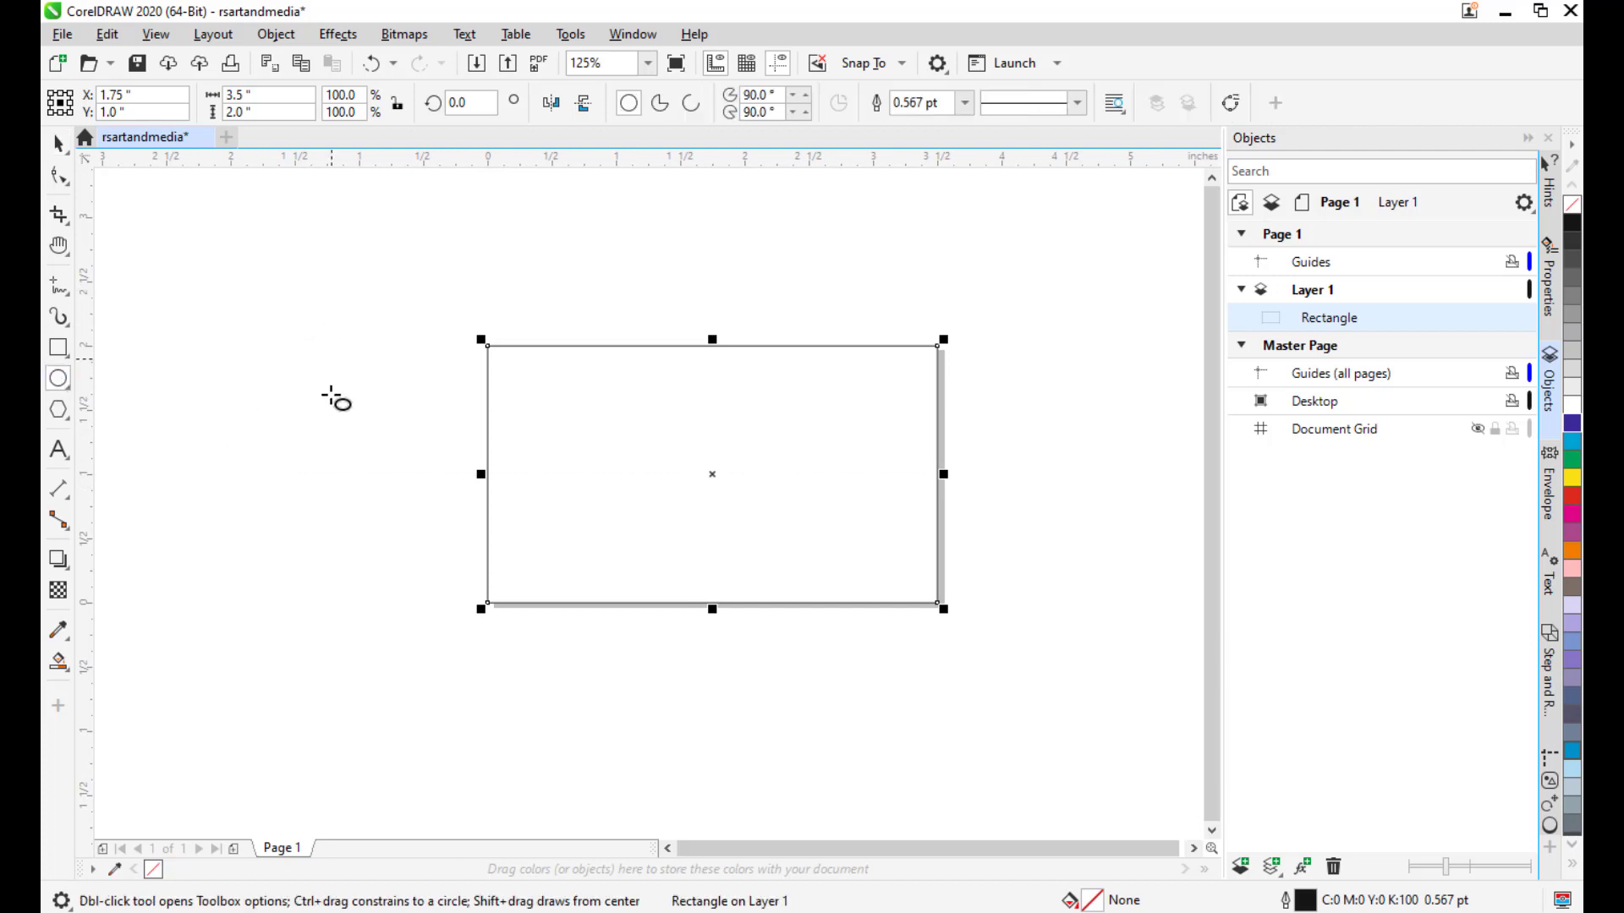
drag(712, 346, 692, 415)
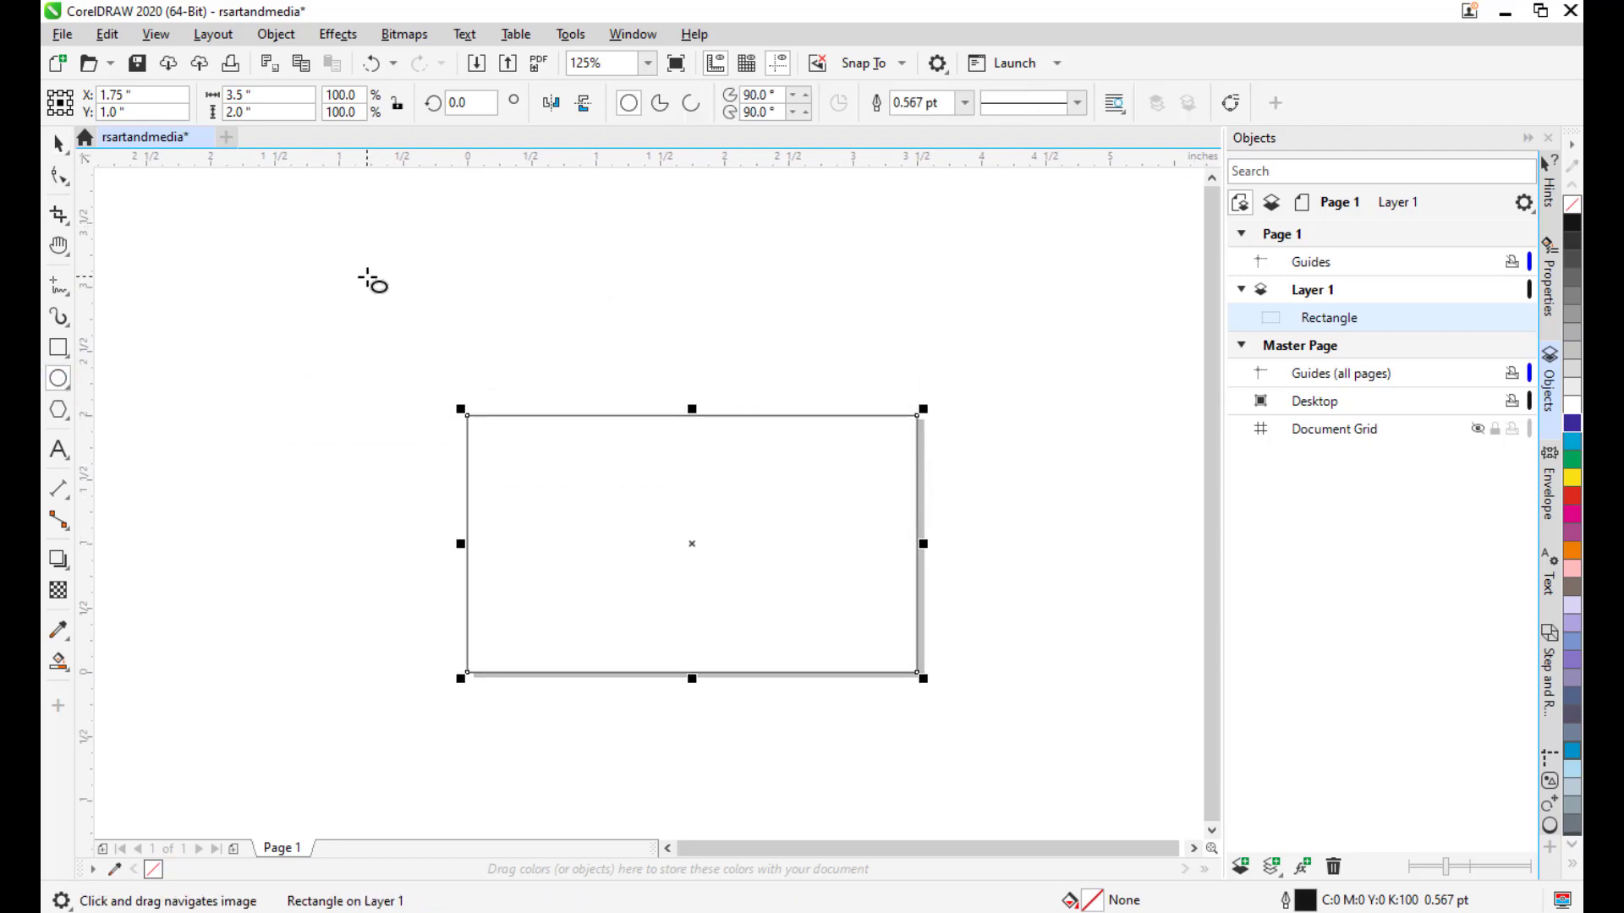
drag(387, 285, 1012, 618)
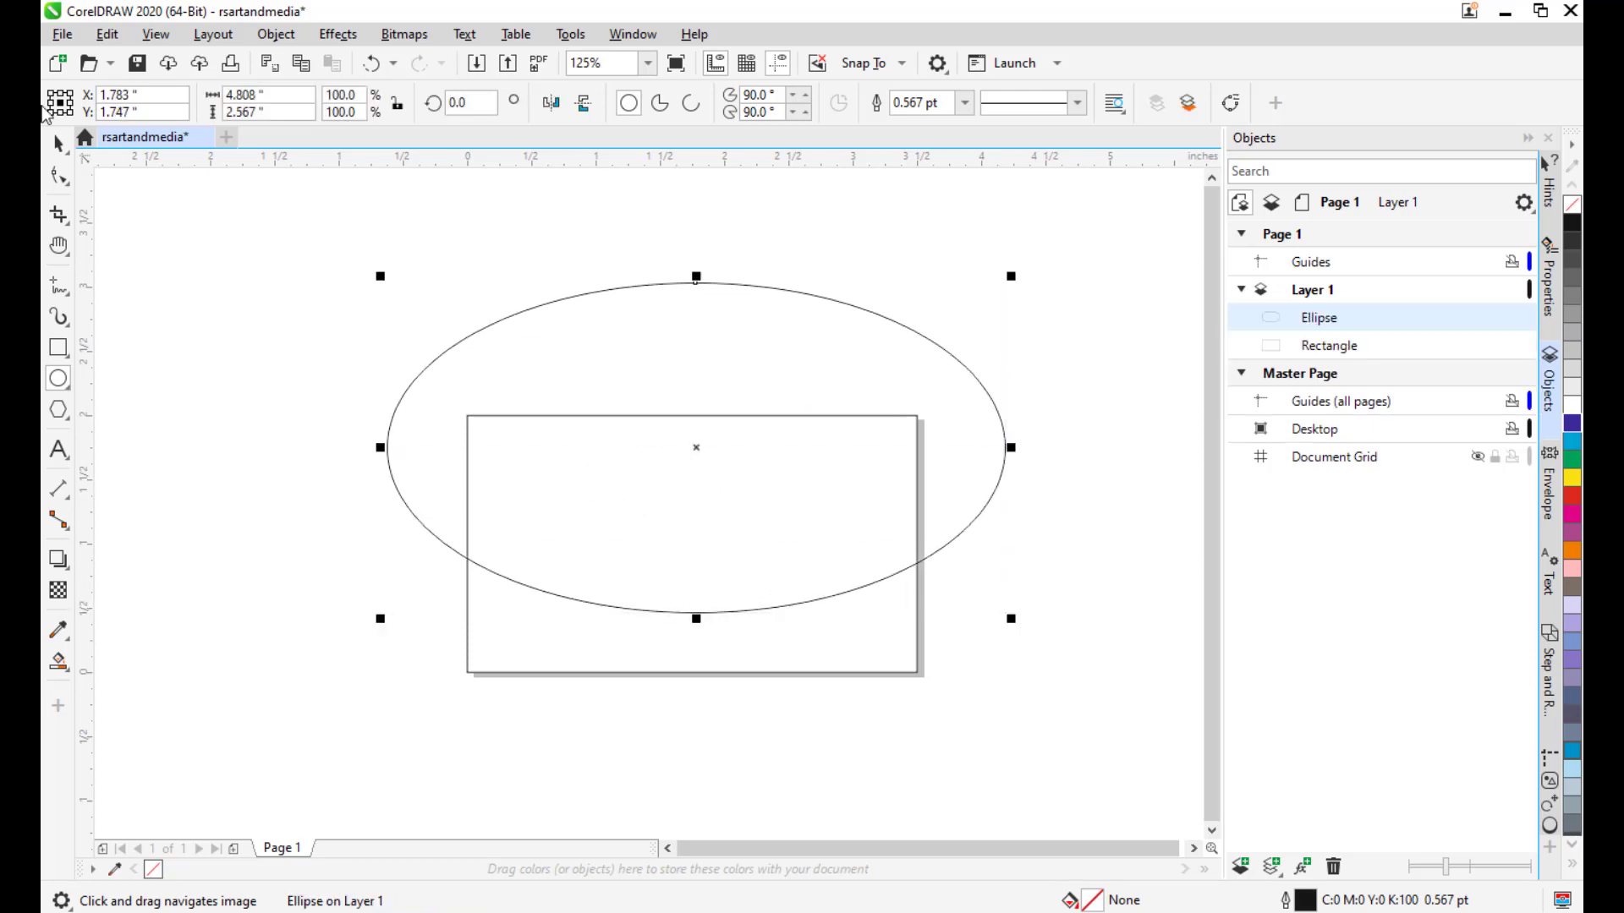
click(58, 143)
drag(728, 521, 727, 504)
click(727, 504)
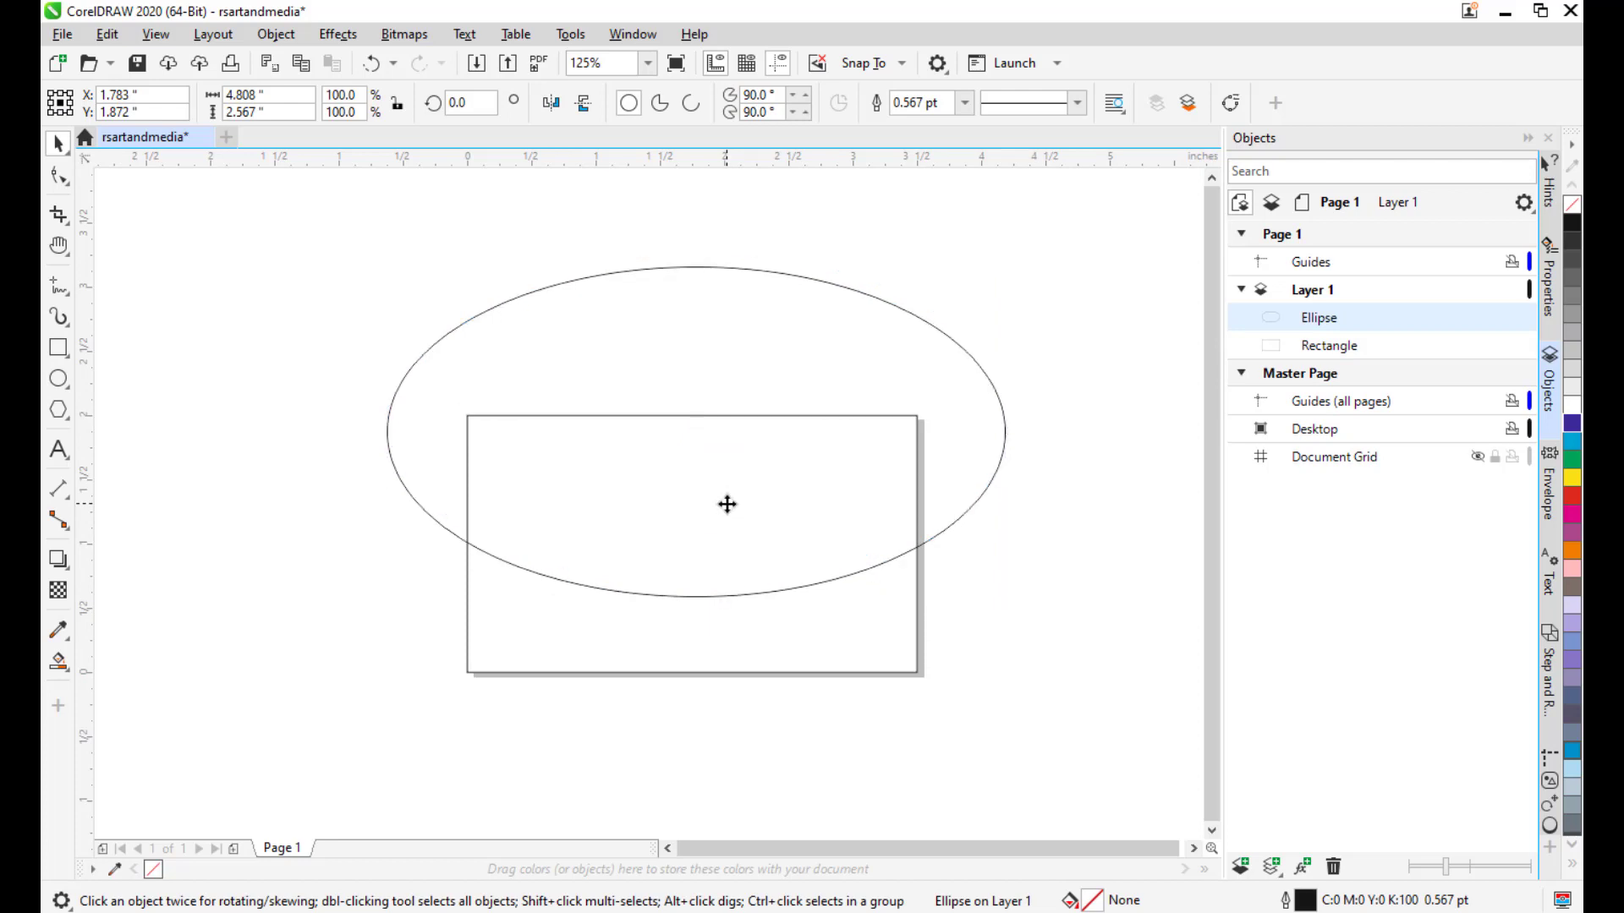
click(1094, 428)
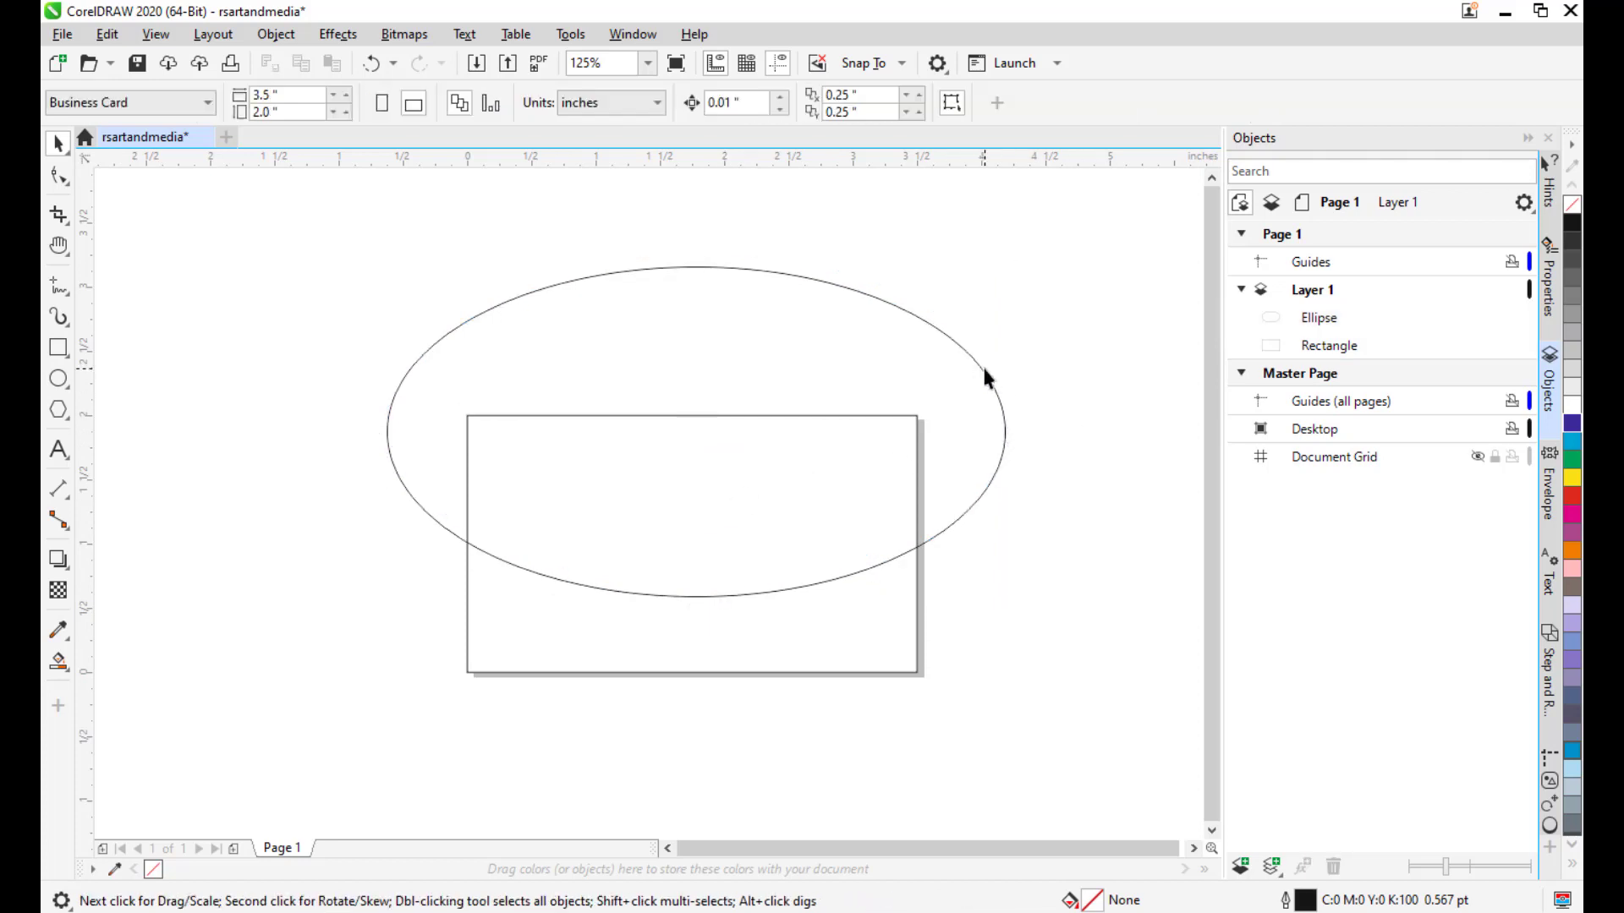
click(981, 365)
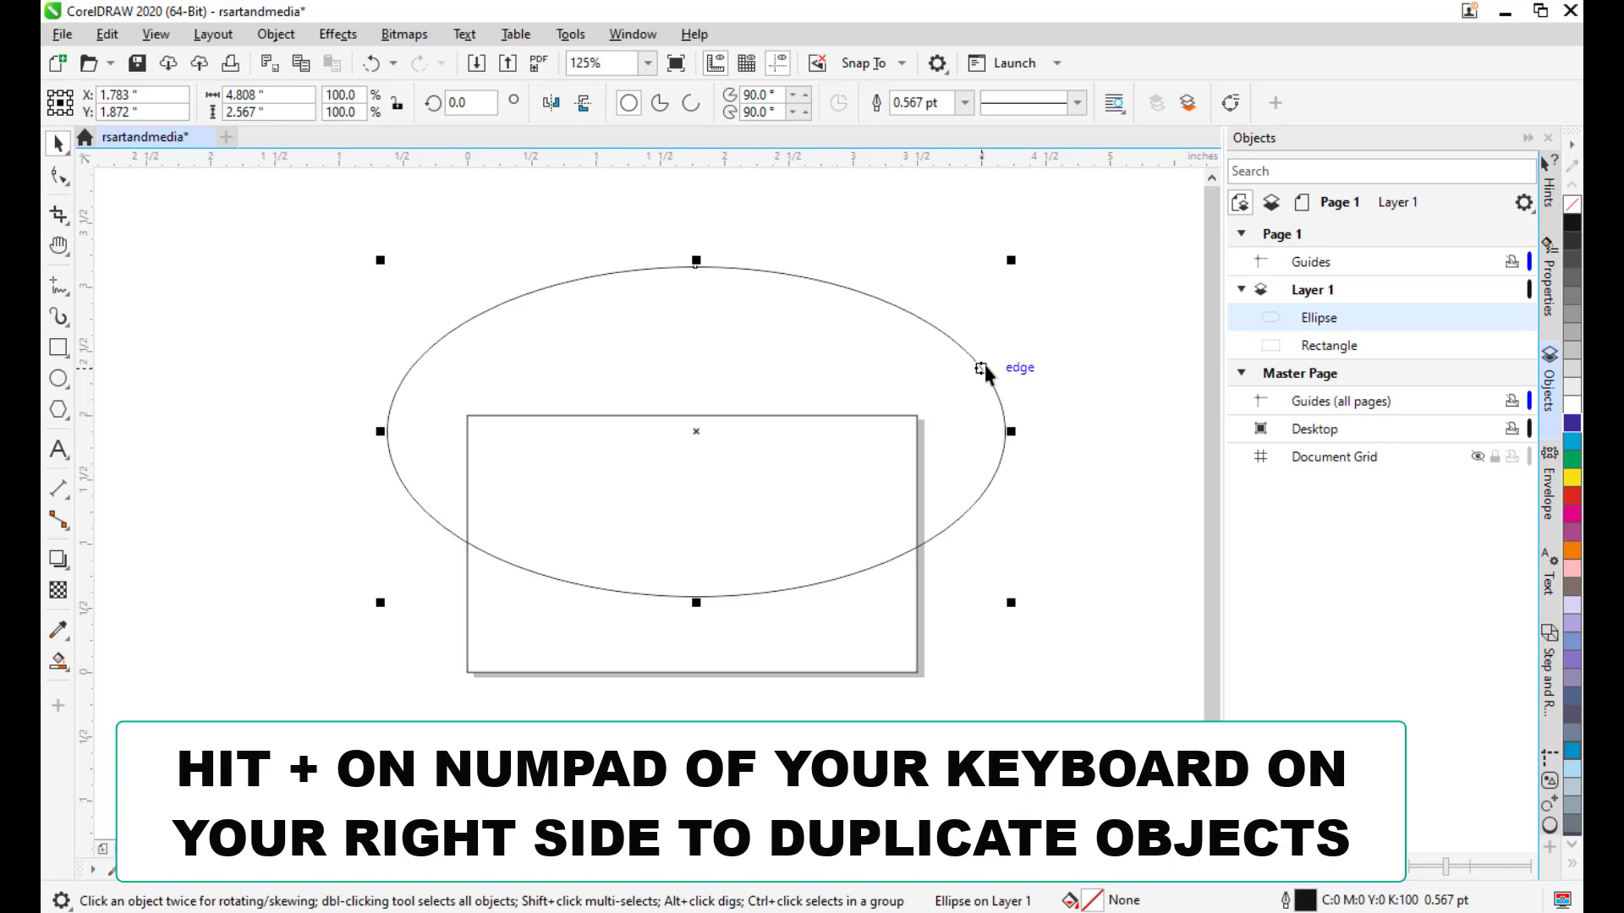
Duplicate the ellipse and place the copy slightly above the original.
key(KP_Add)
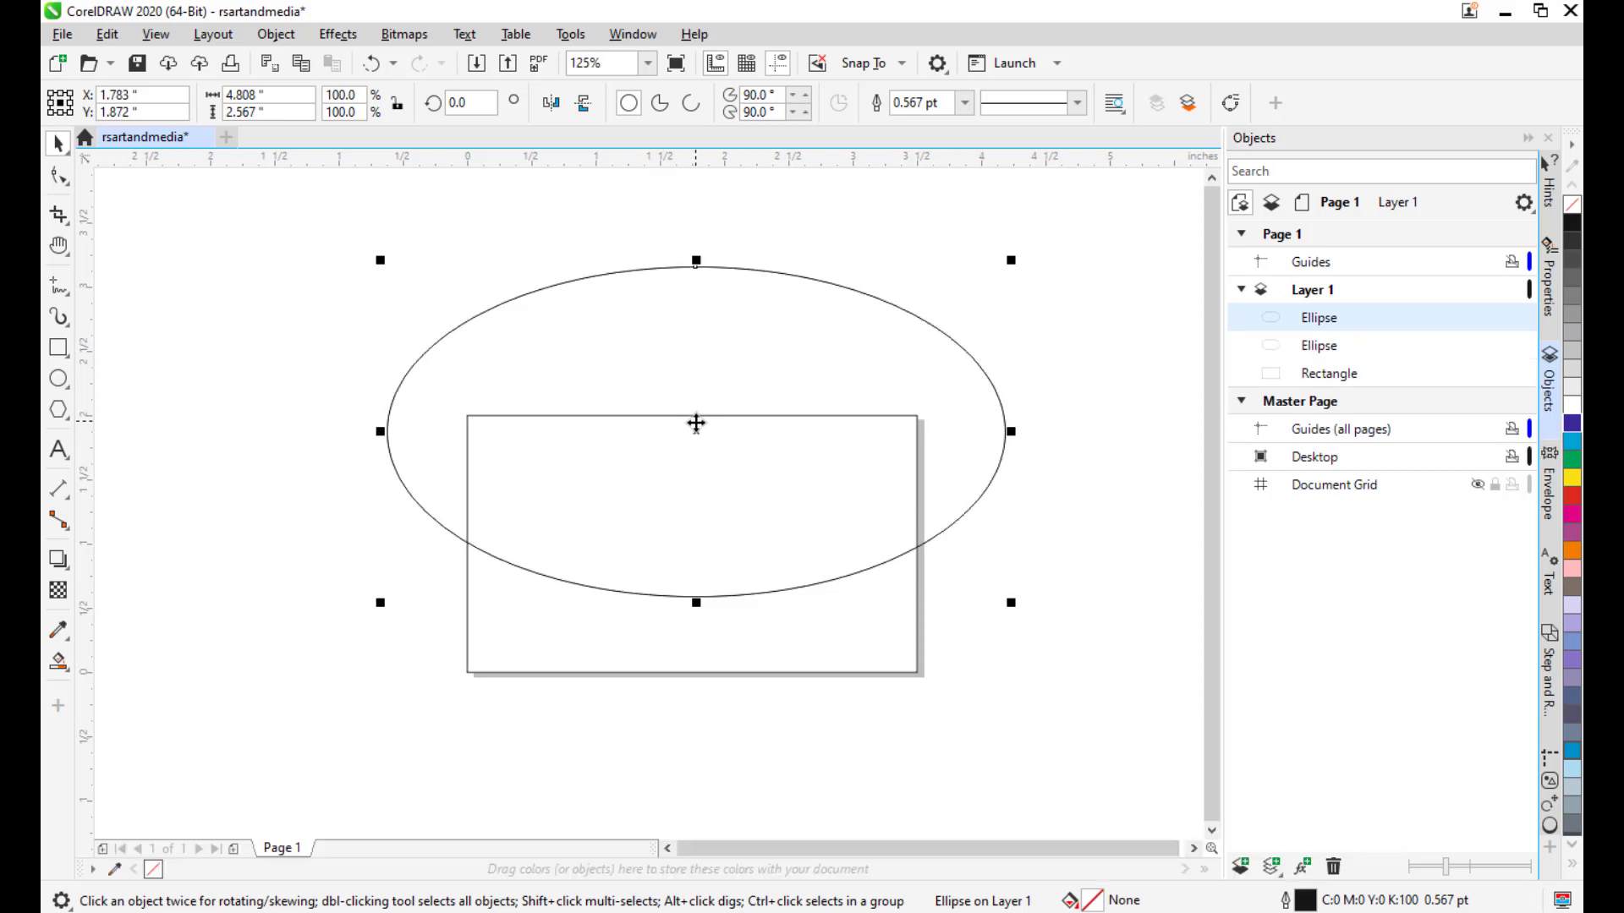
drag(696, 430, 700, 416)
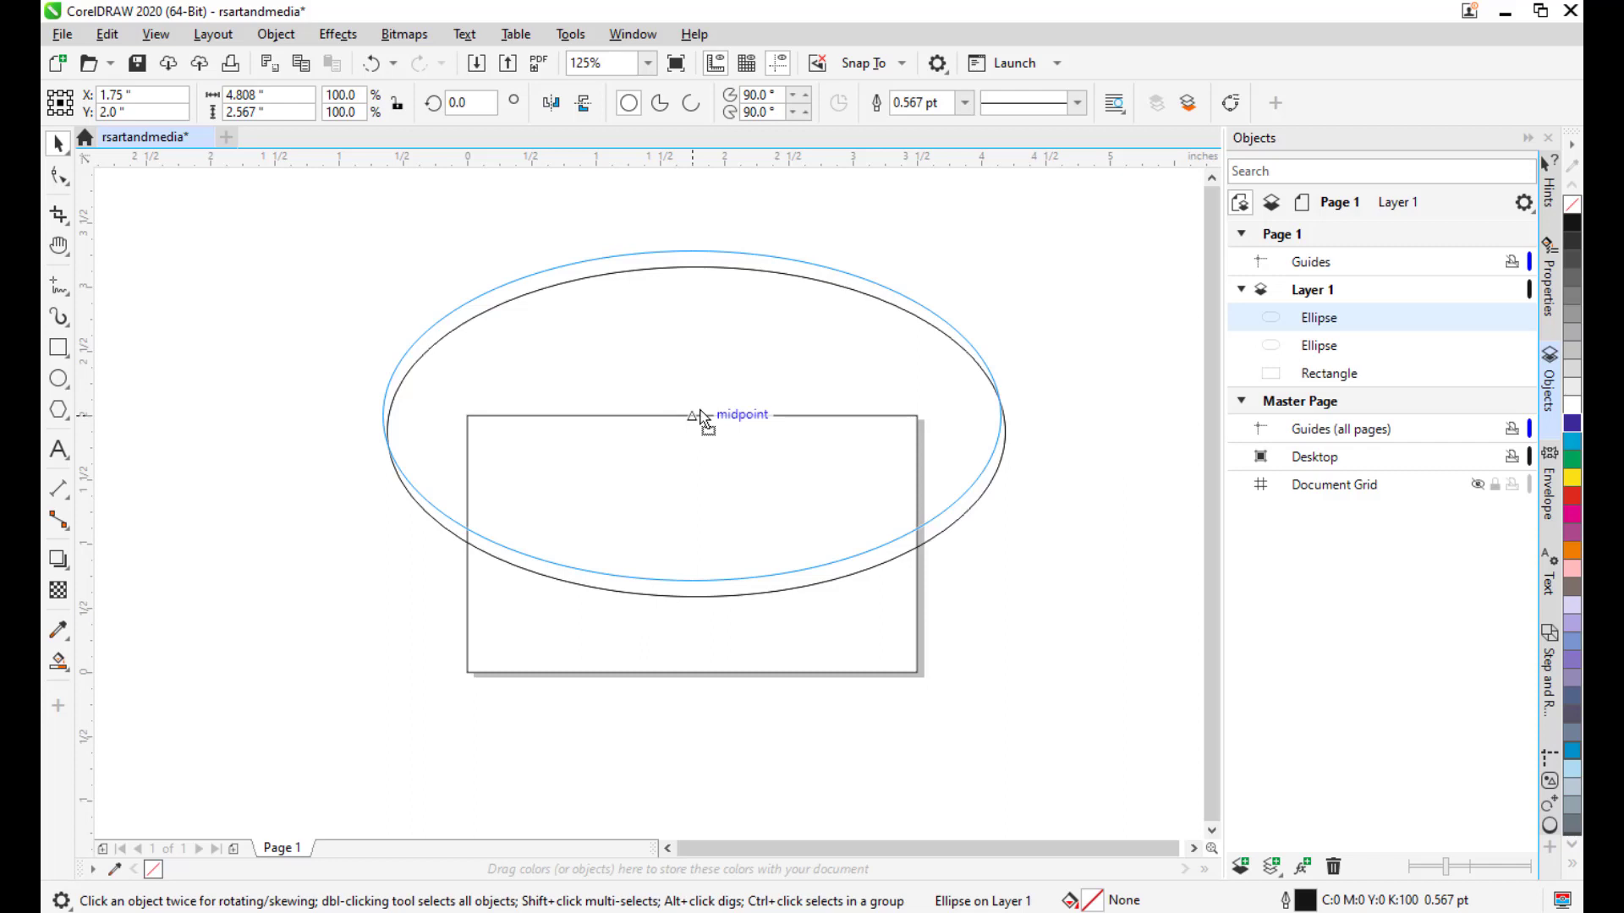
drag(701, 416, 701, 416)
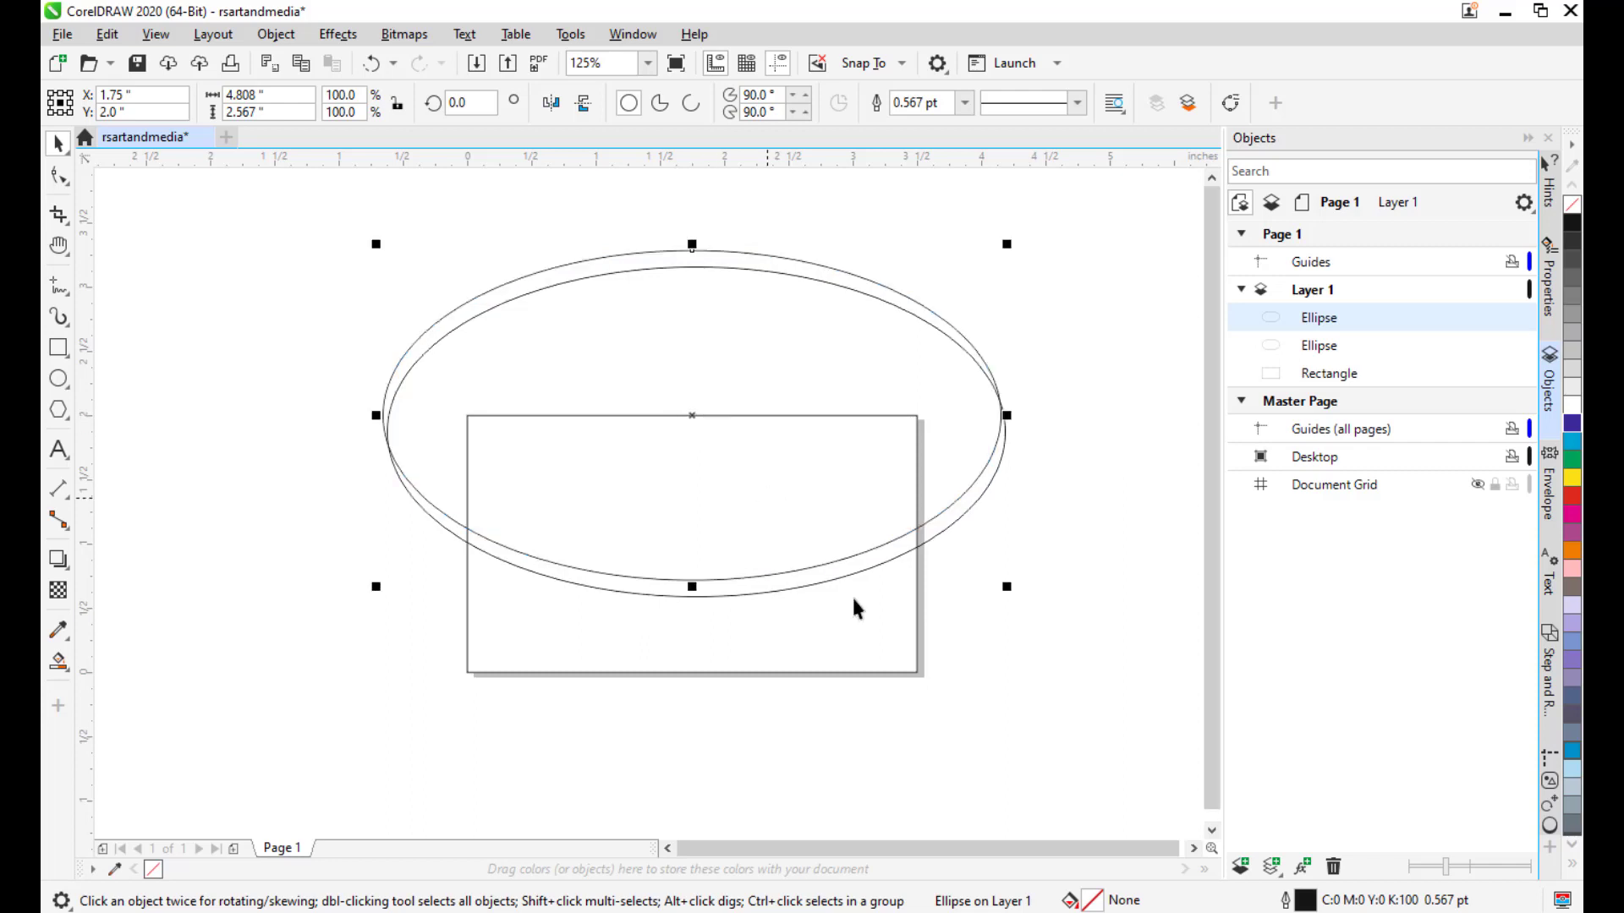
click(1042, 589)
drag(1044, 587, 1062, 533)
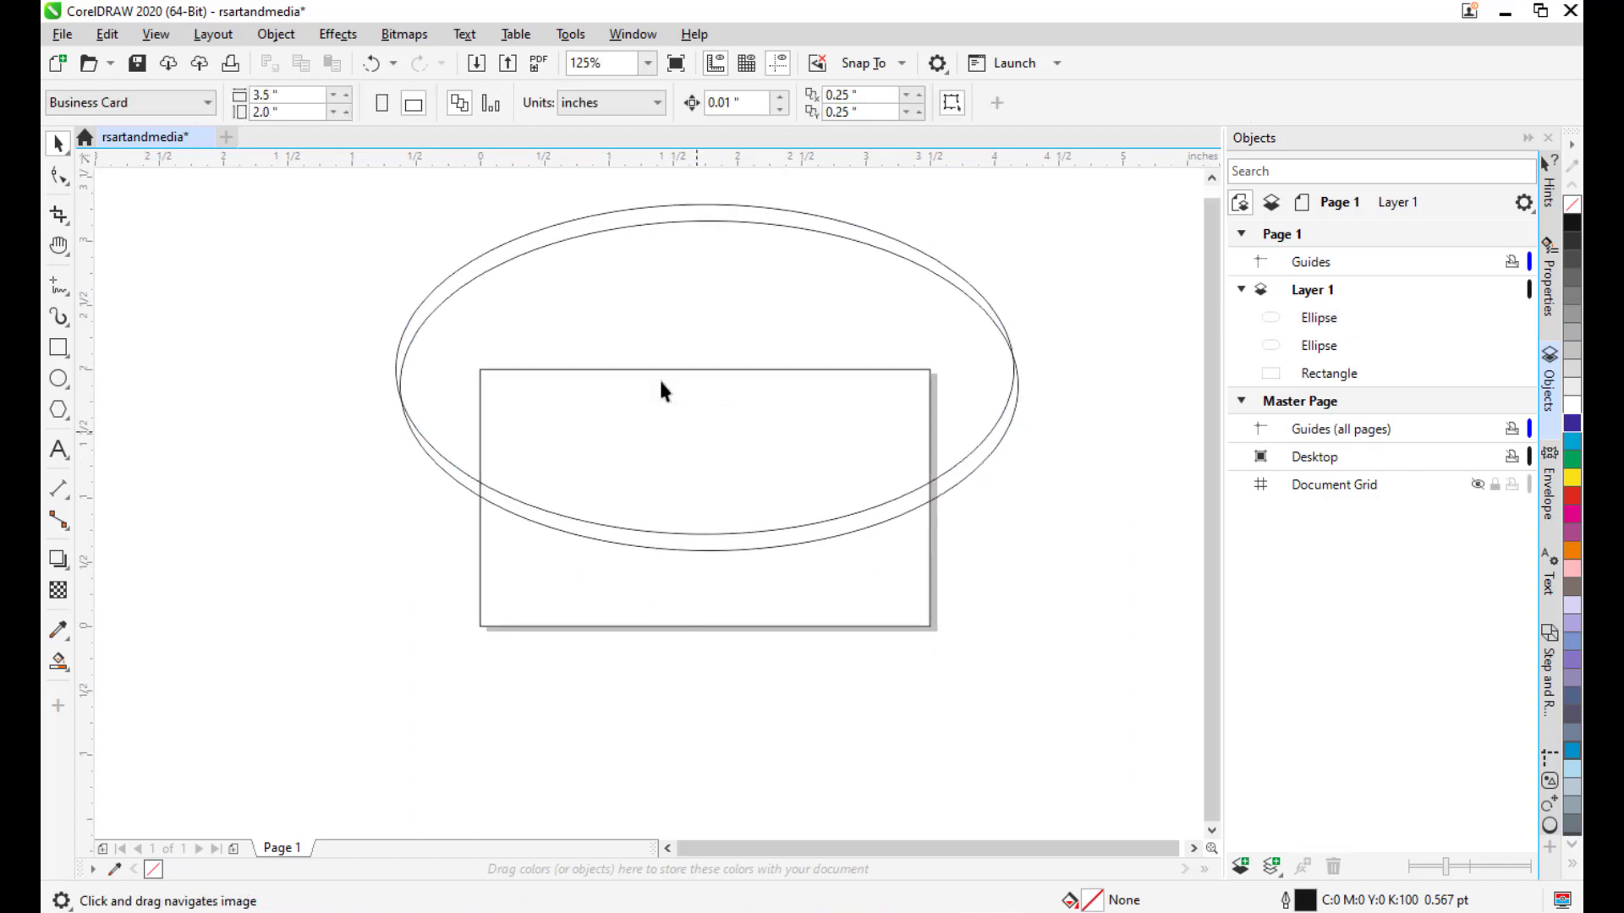
drag(906, 414, 903, 446)
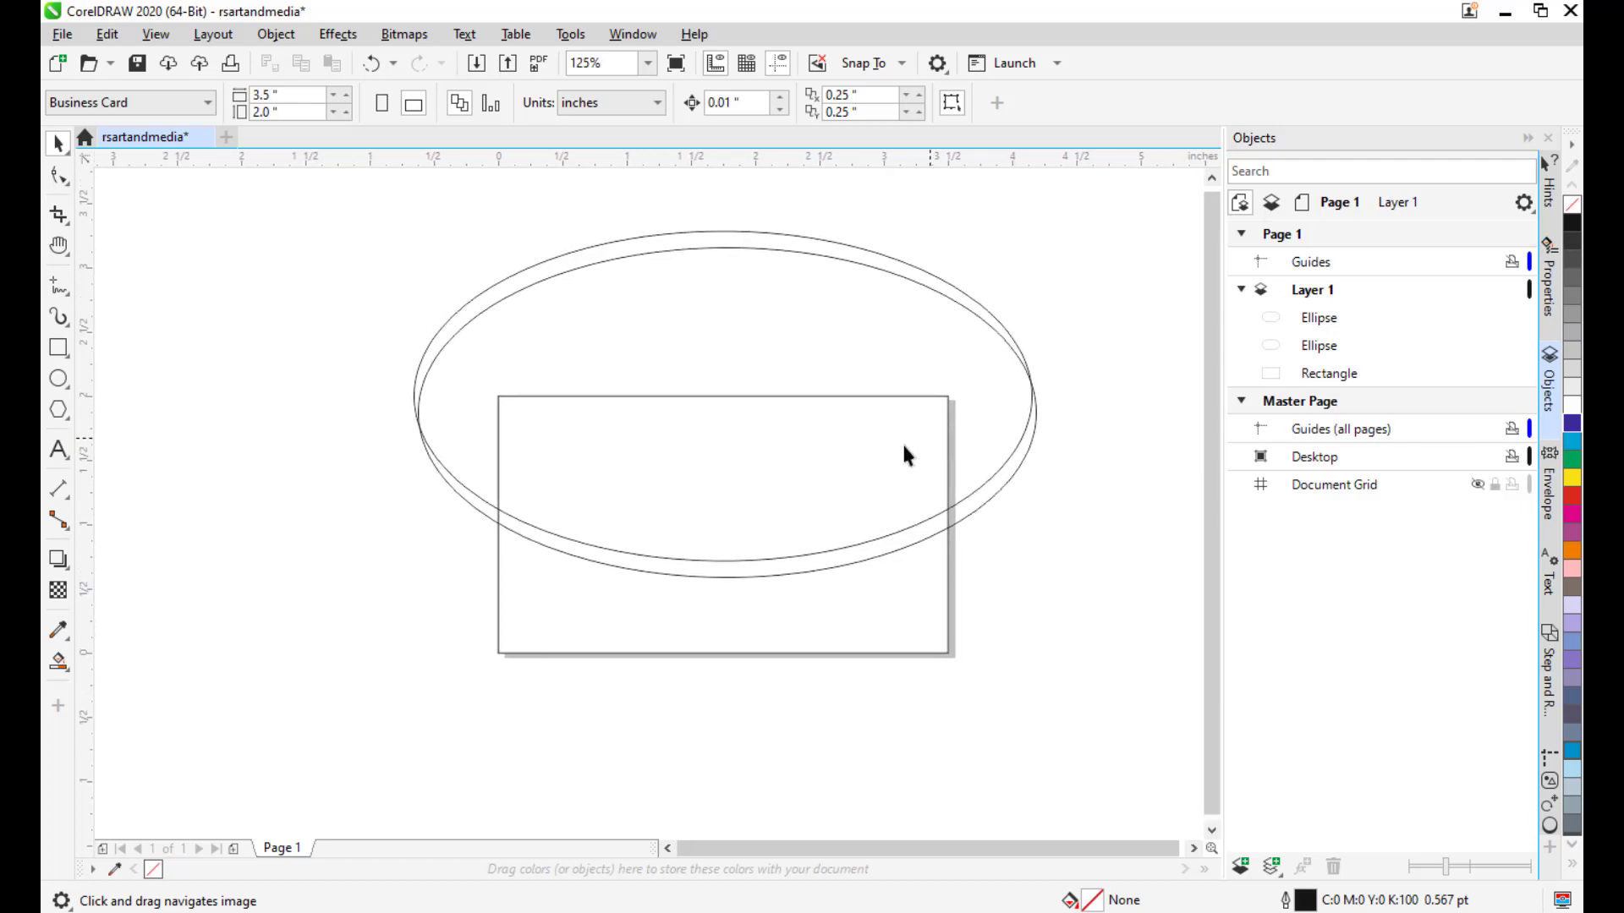
Smart Fill the card's top region with black.
click(61, 665)
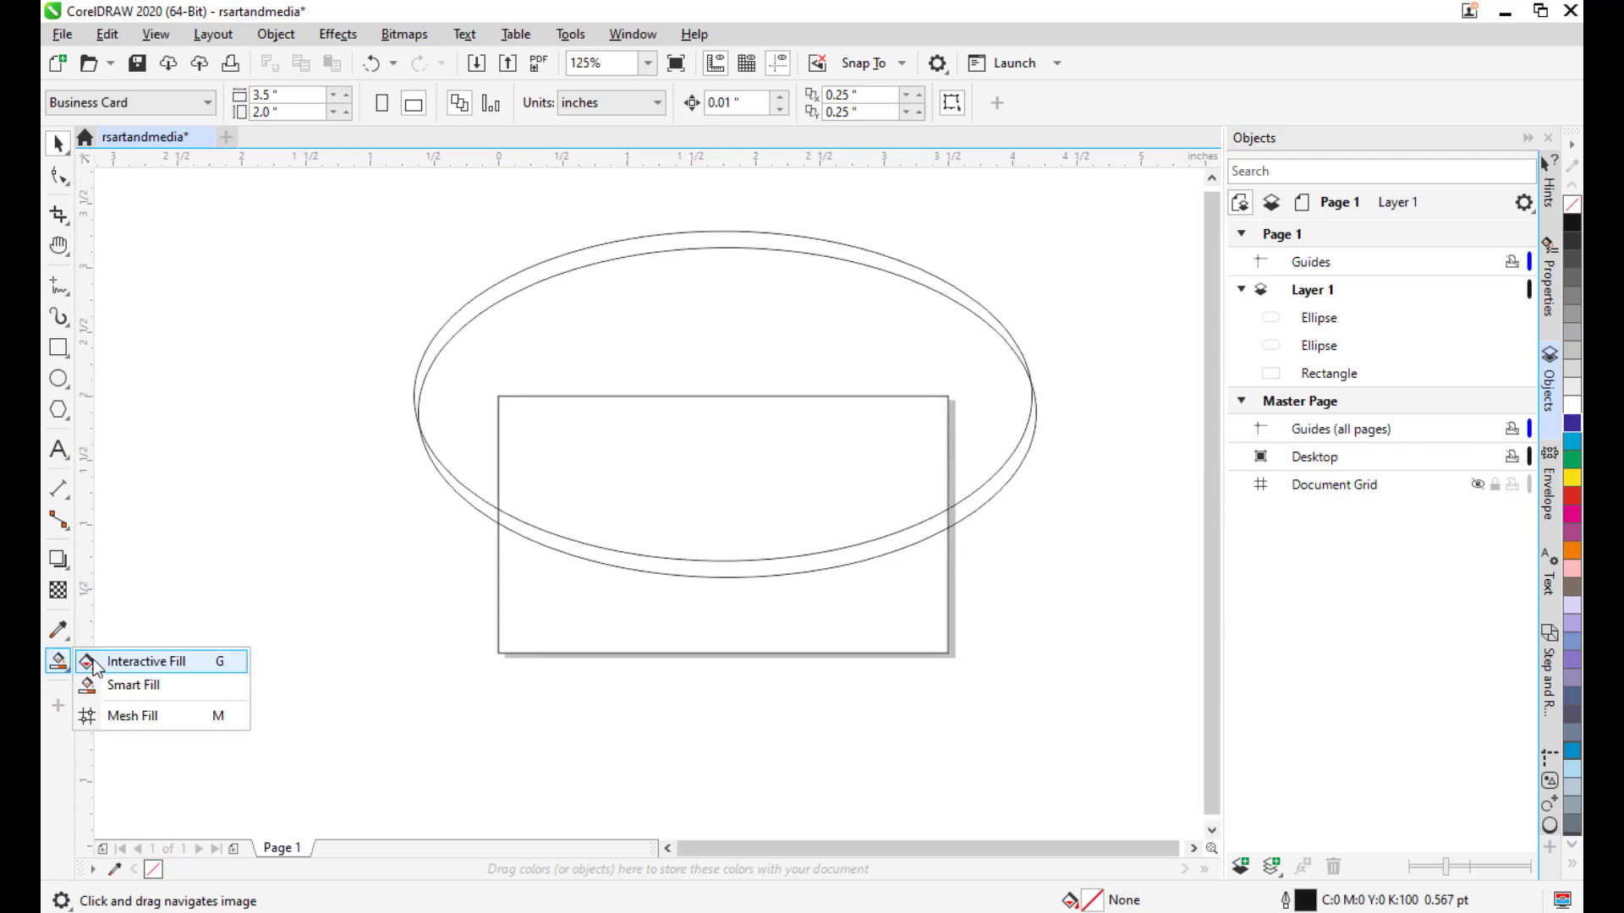
click(186, 687)
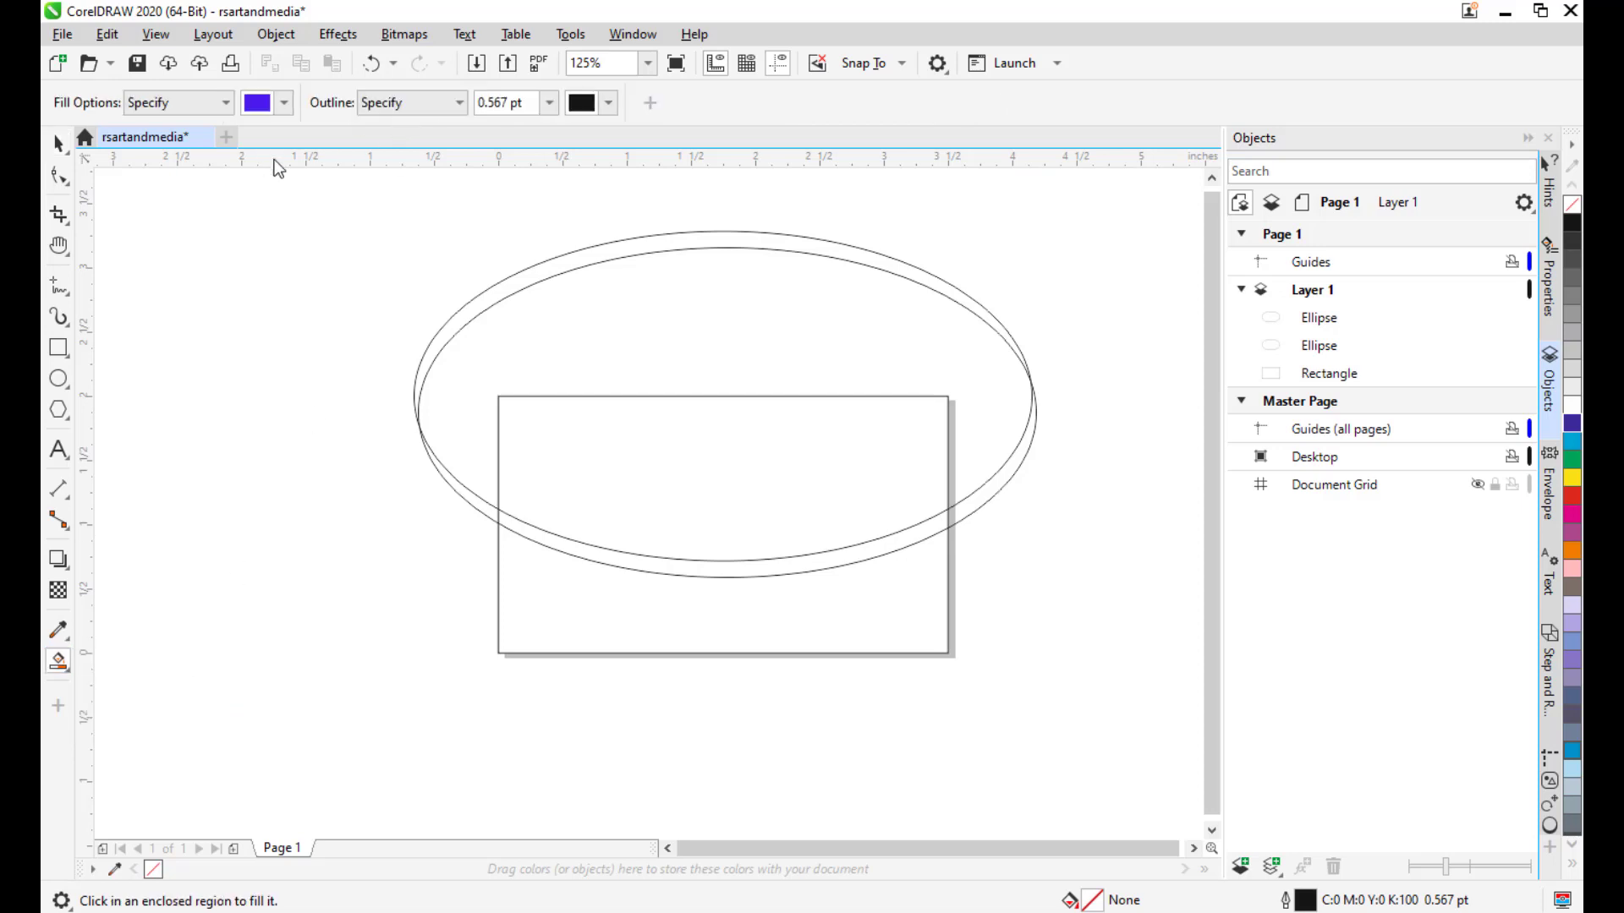
click(282, 103)
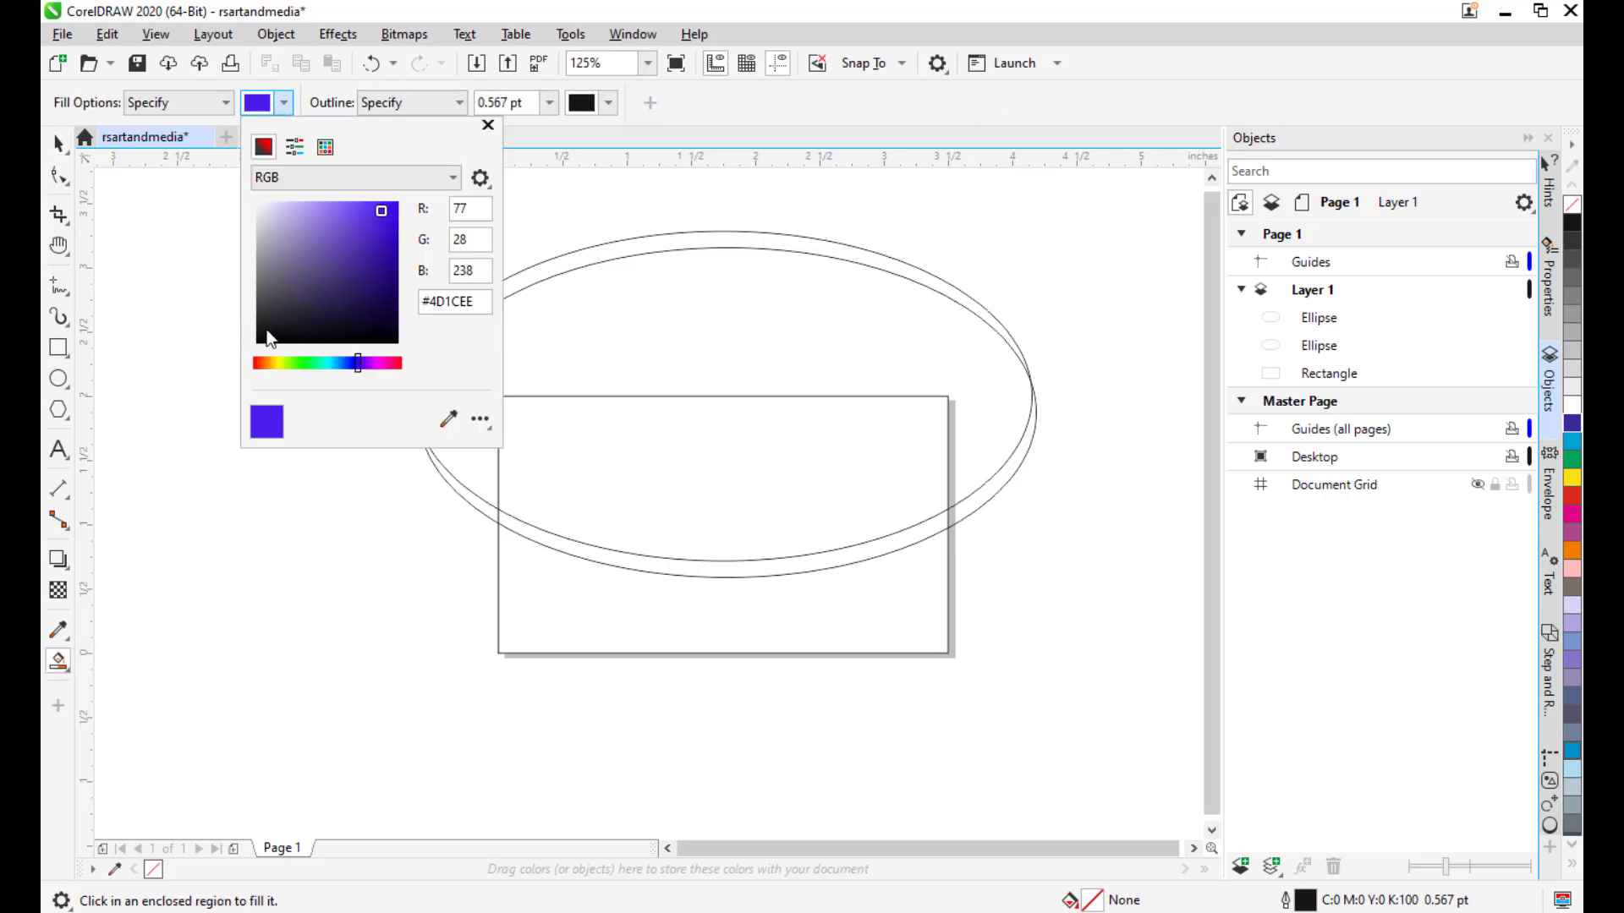
click(274, 329)
drag(271, 336, 257, 347)
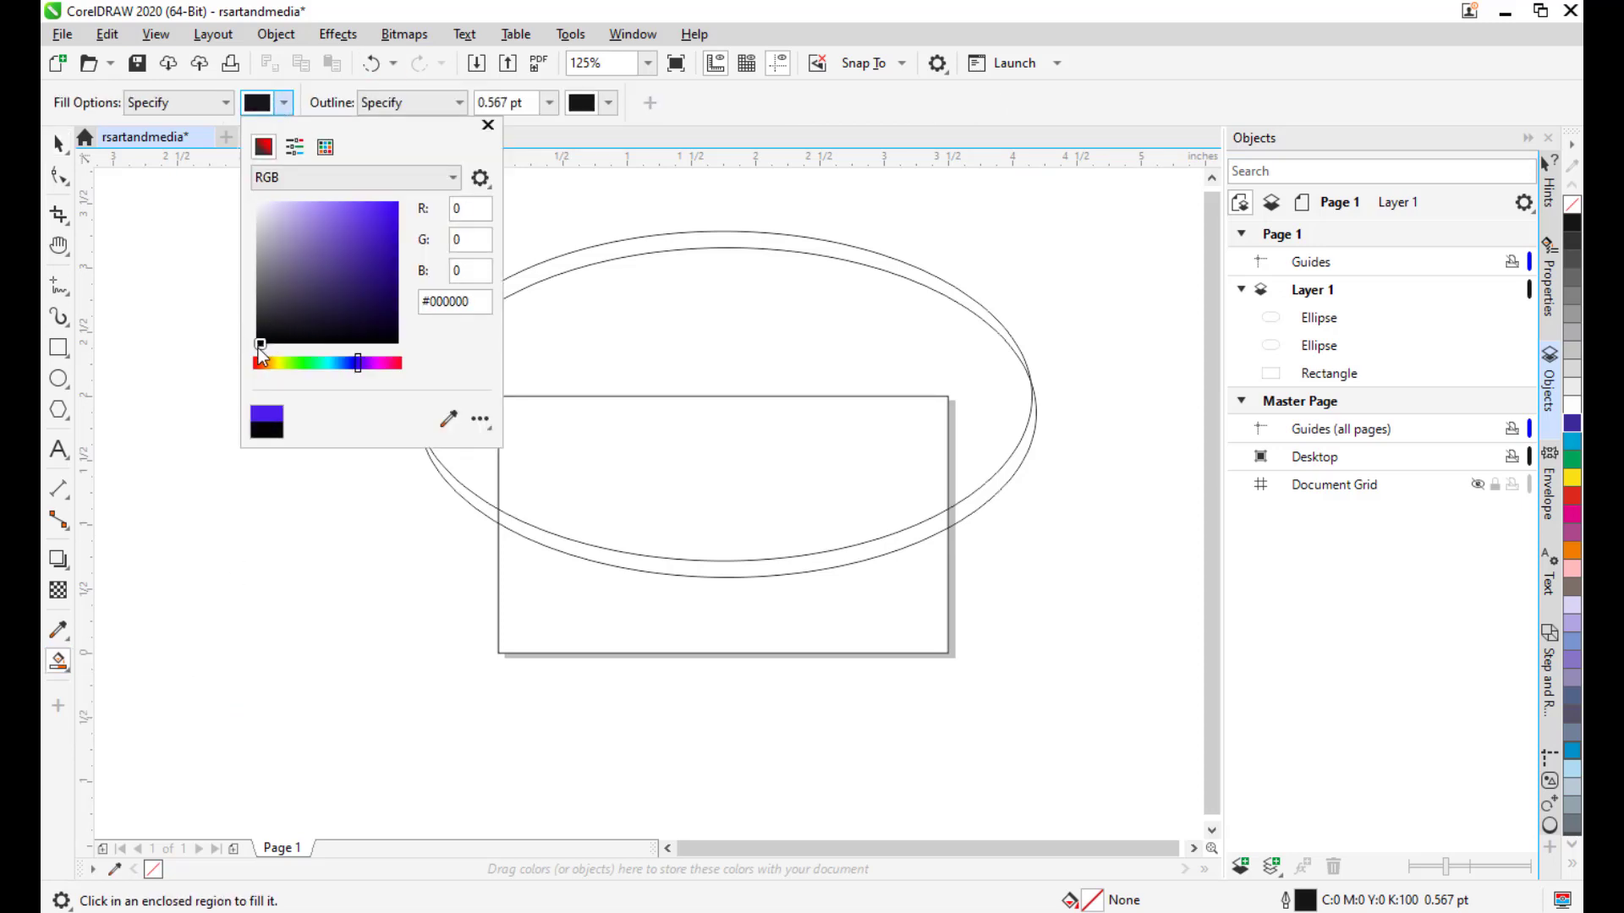
click(754, 149)
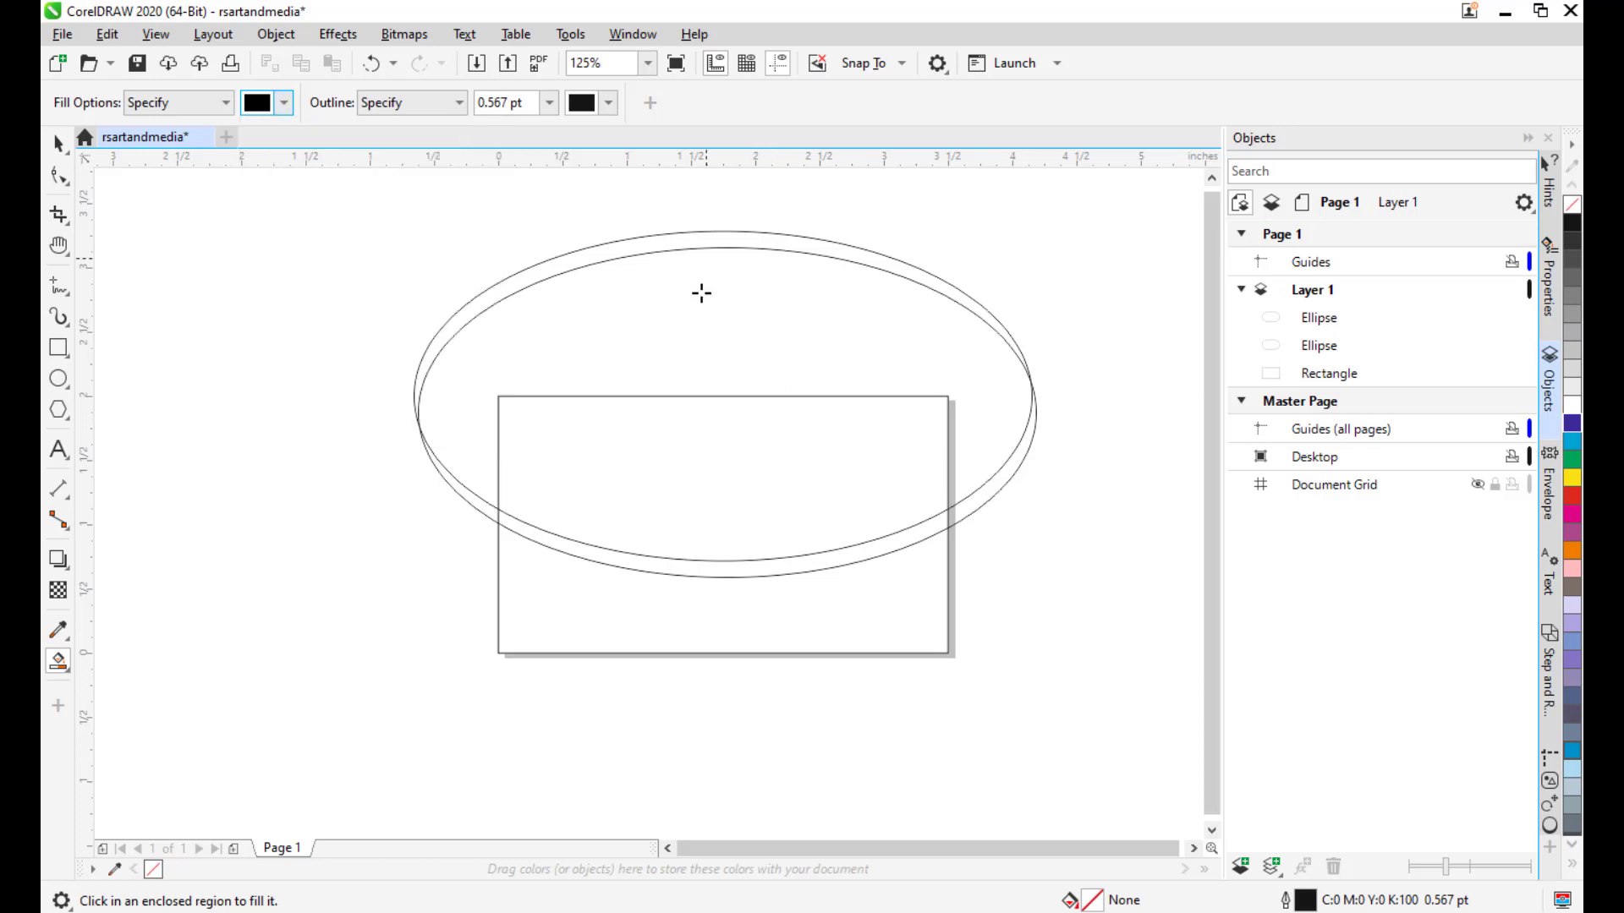
click(732, 460)
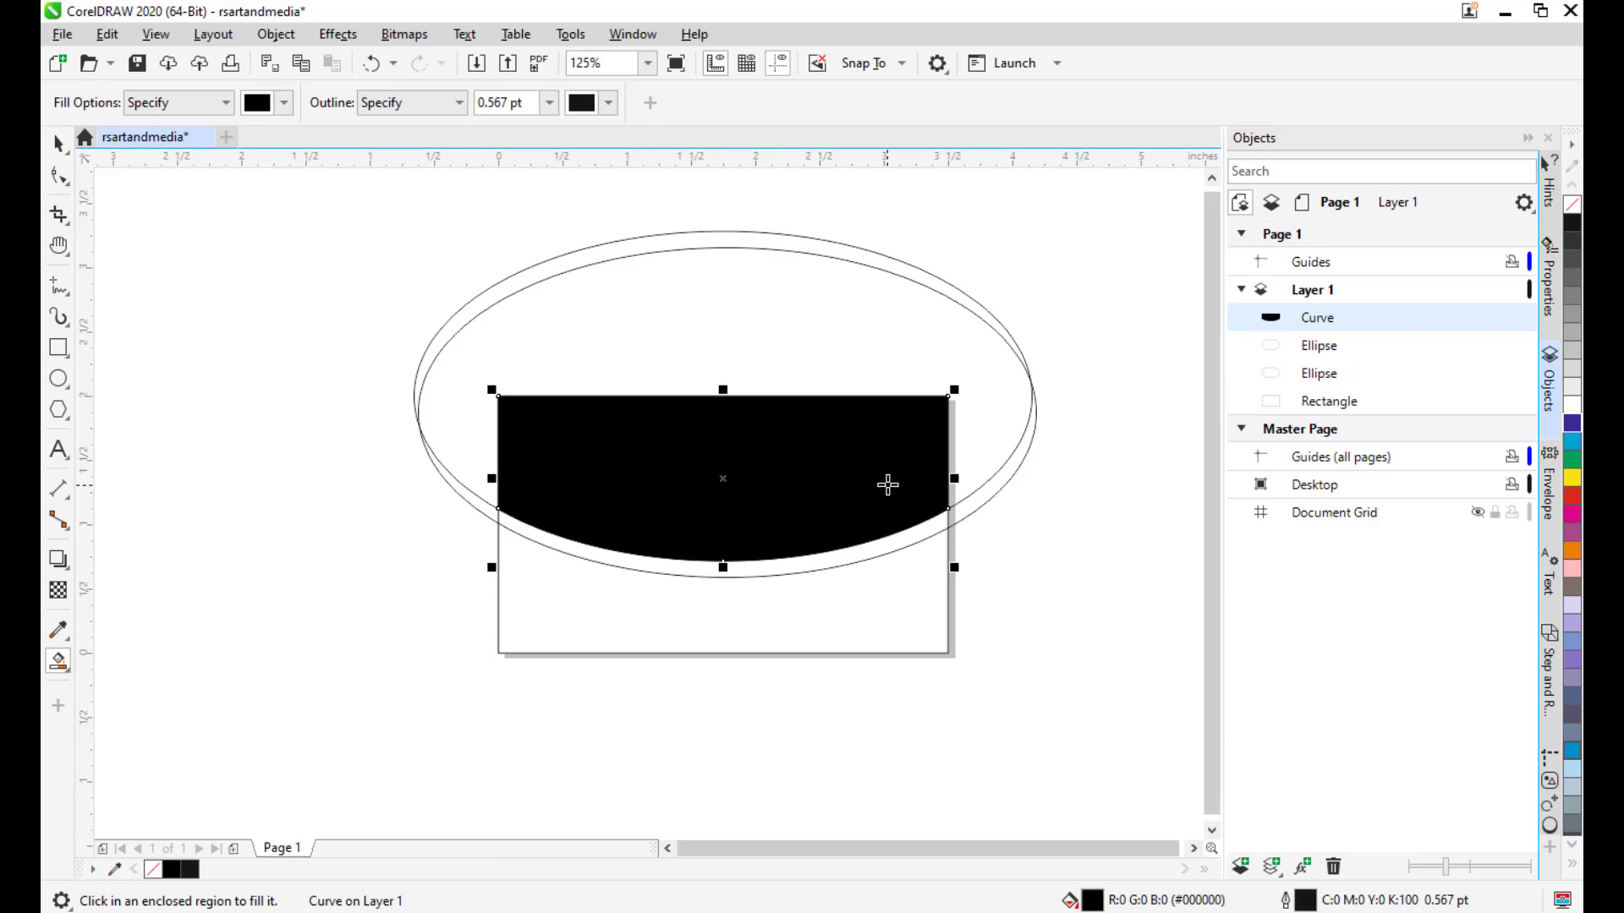
Smart Fill the card's bottom region with bright green.
click(284, 103)
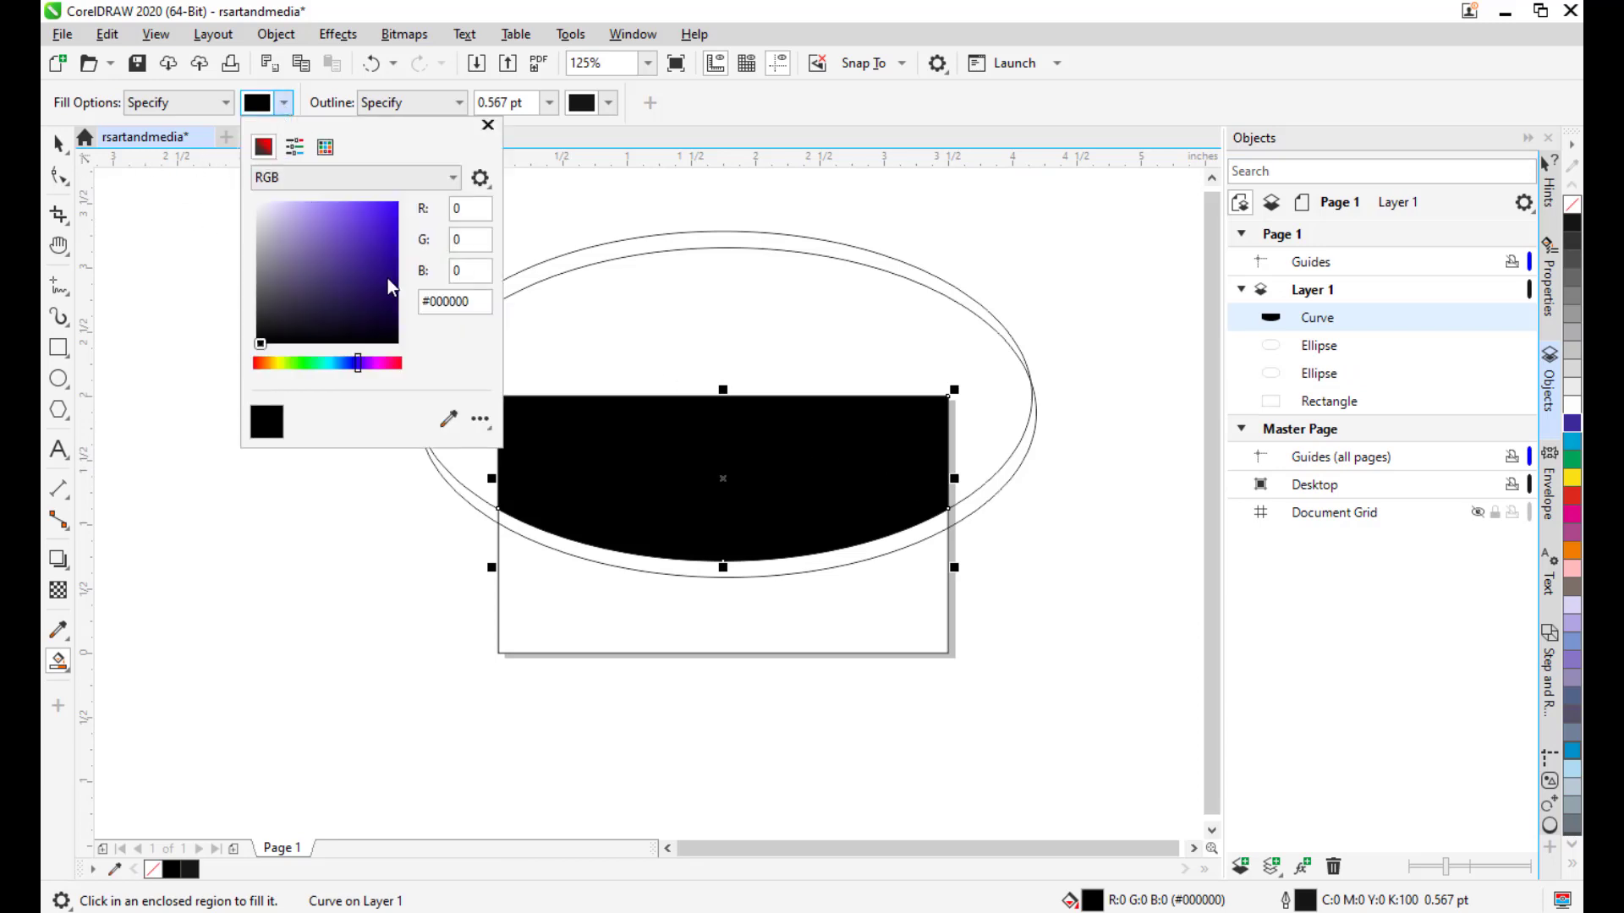
click(306, 364)
click(348, 217)
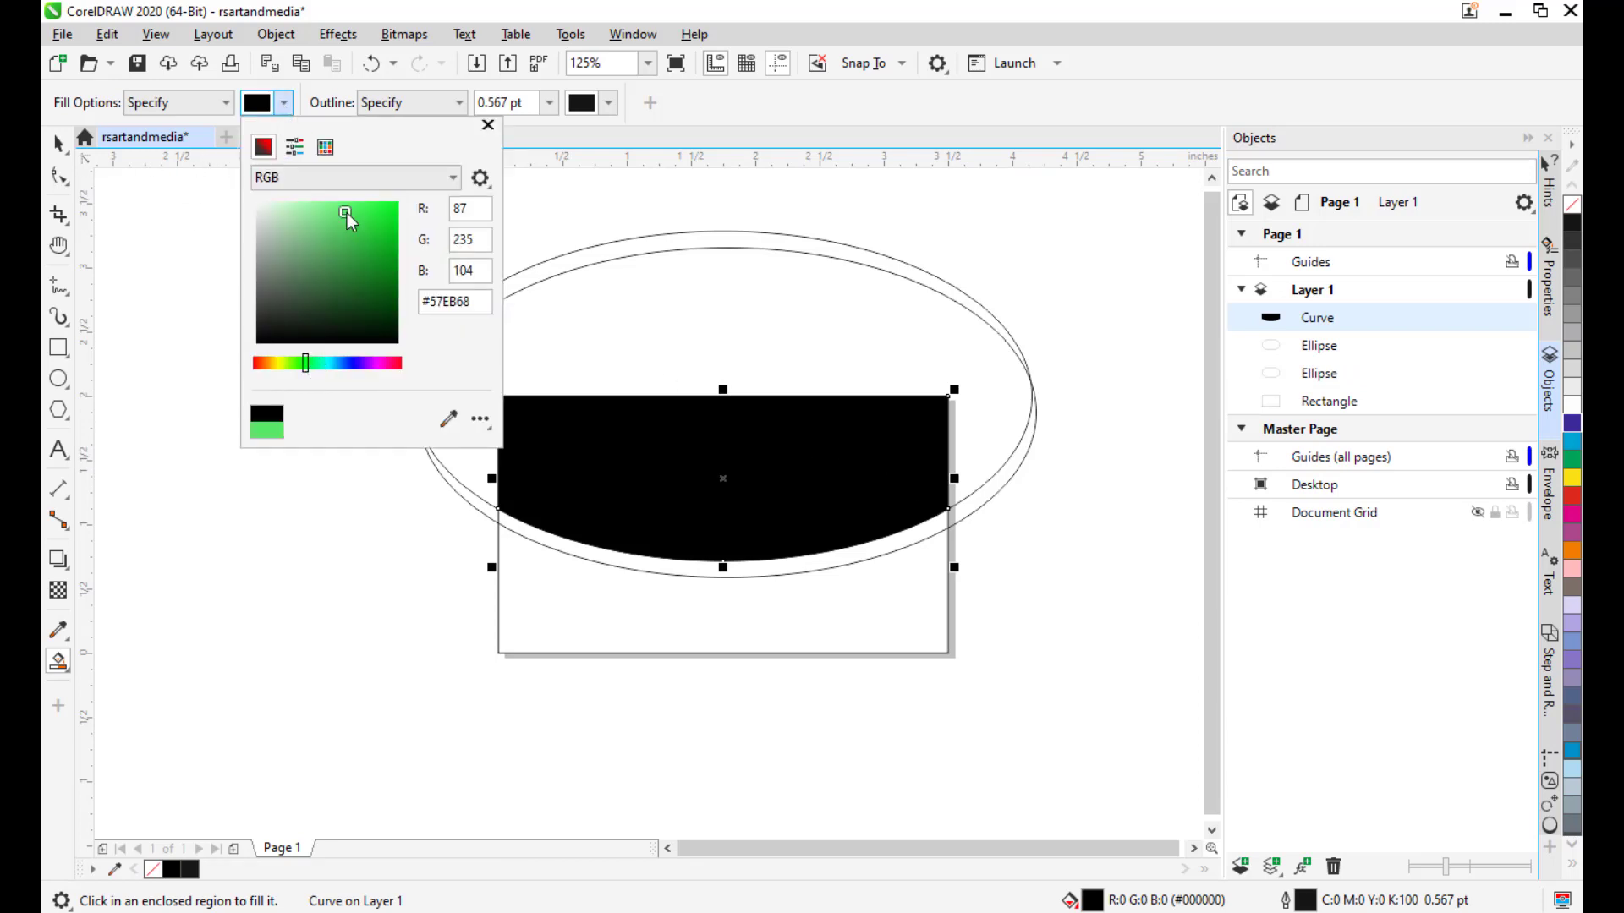
click(723, 127)
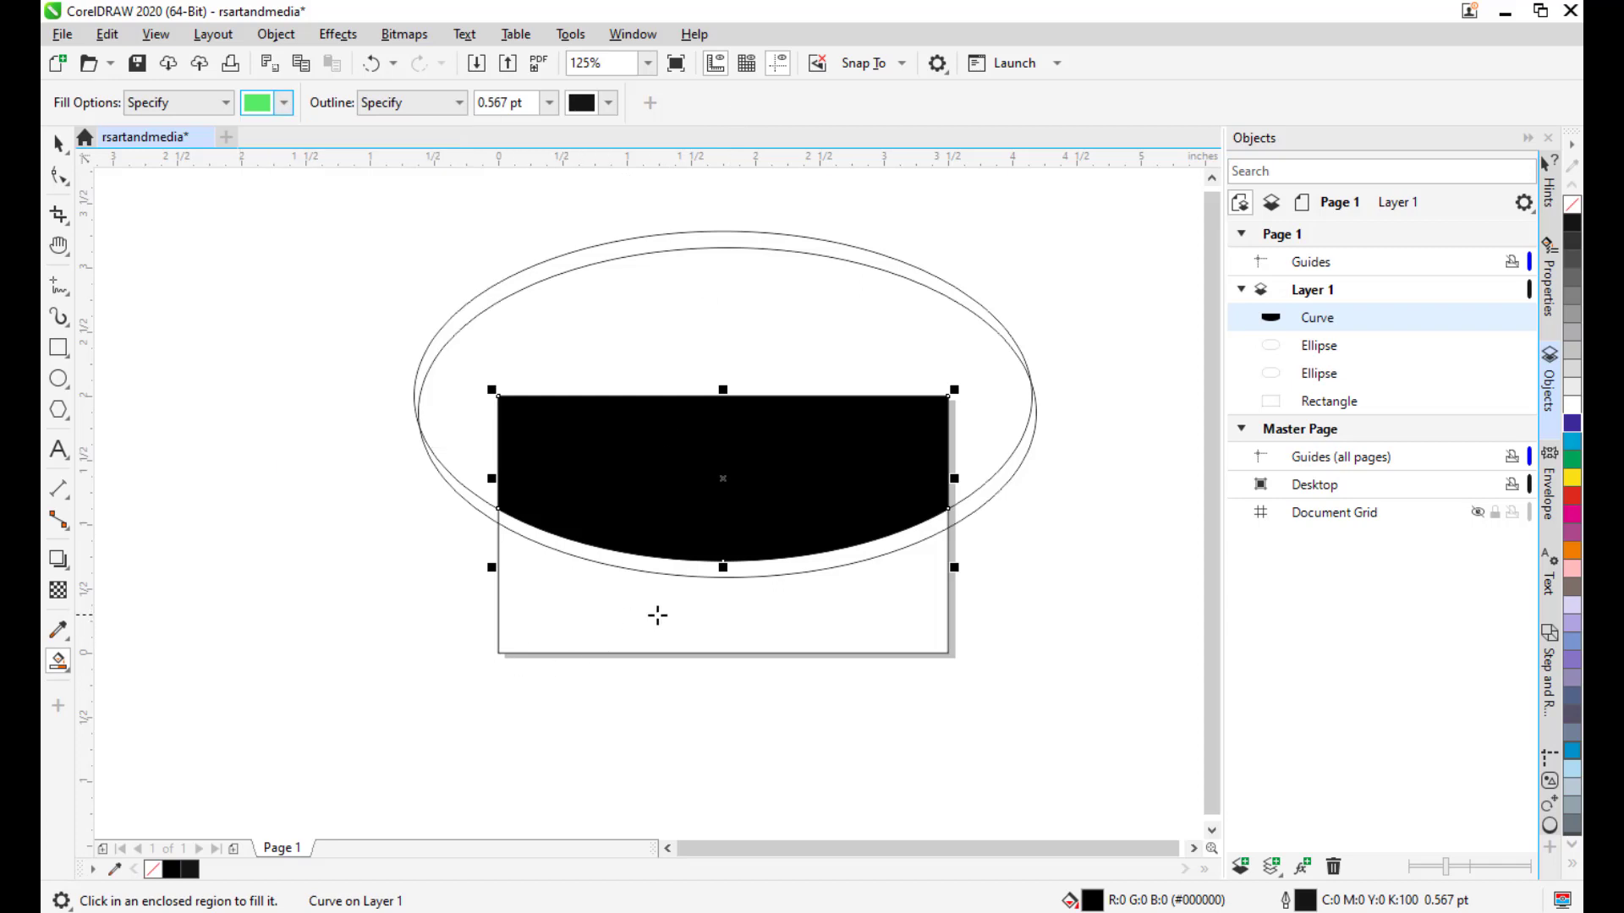
click(731, 612)
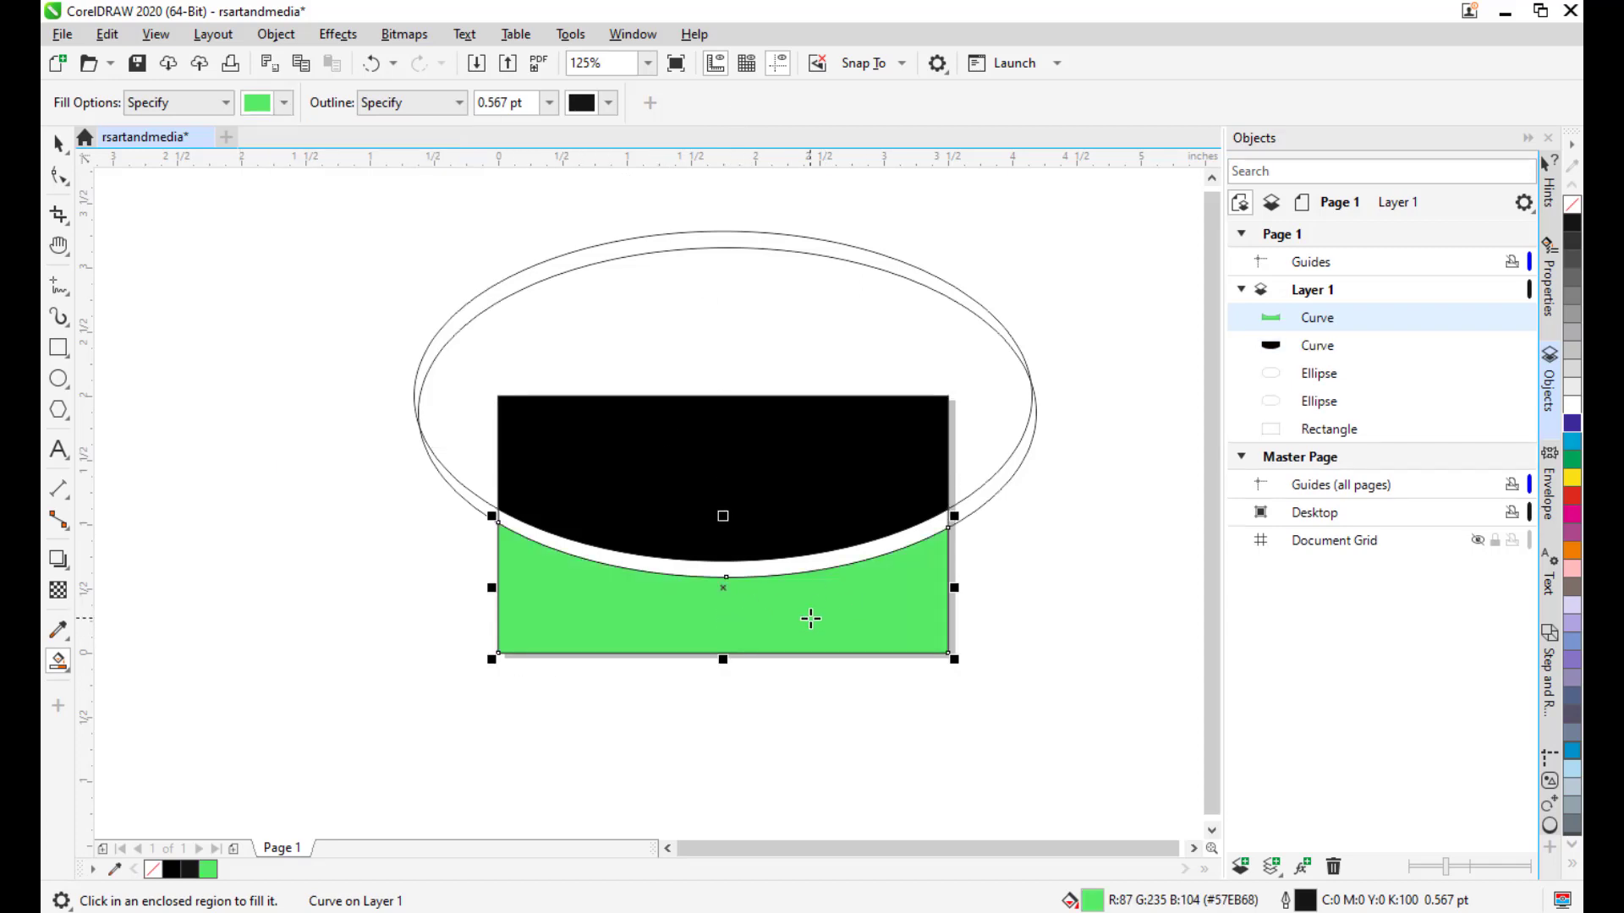
click(58, 143)
click(192, 277)
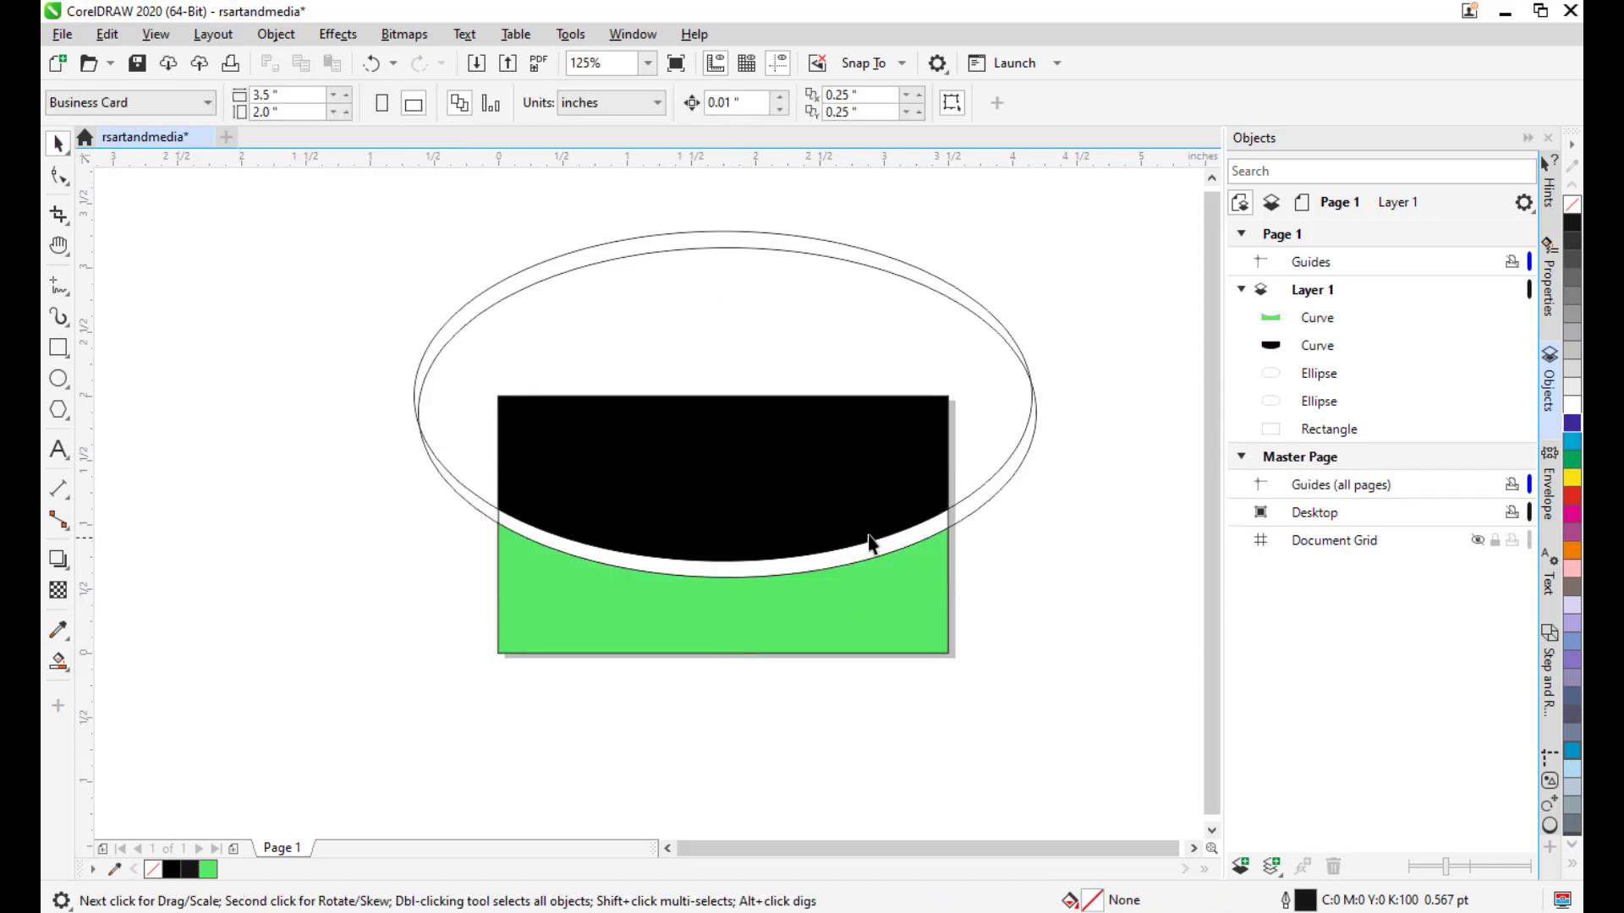
drag(830, 585, 921, 572)
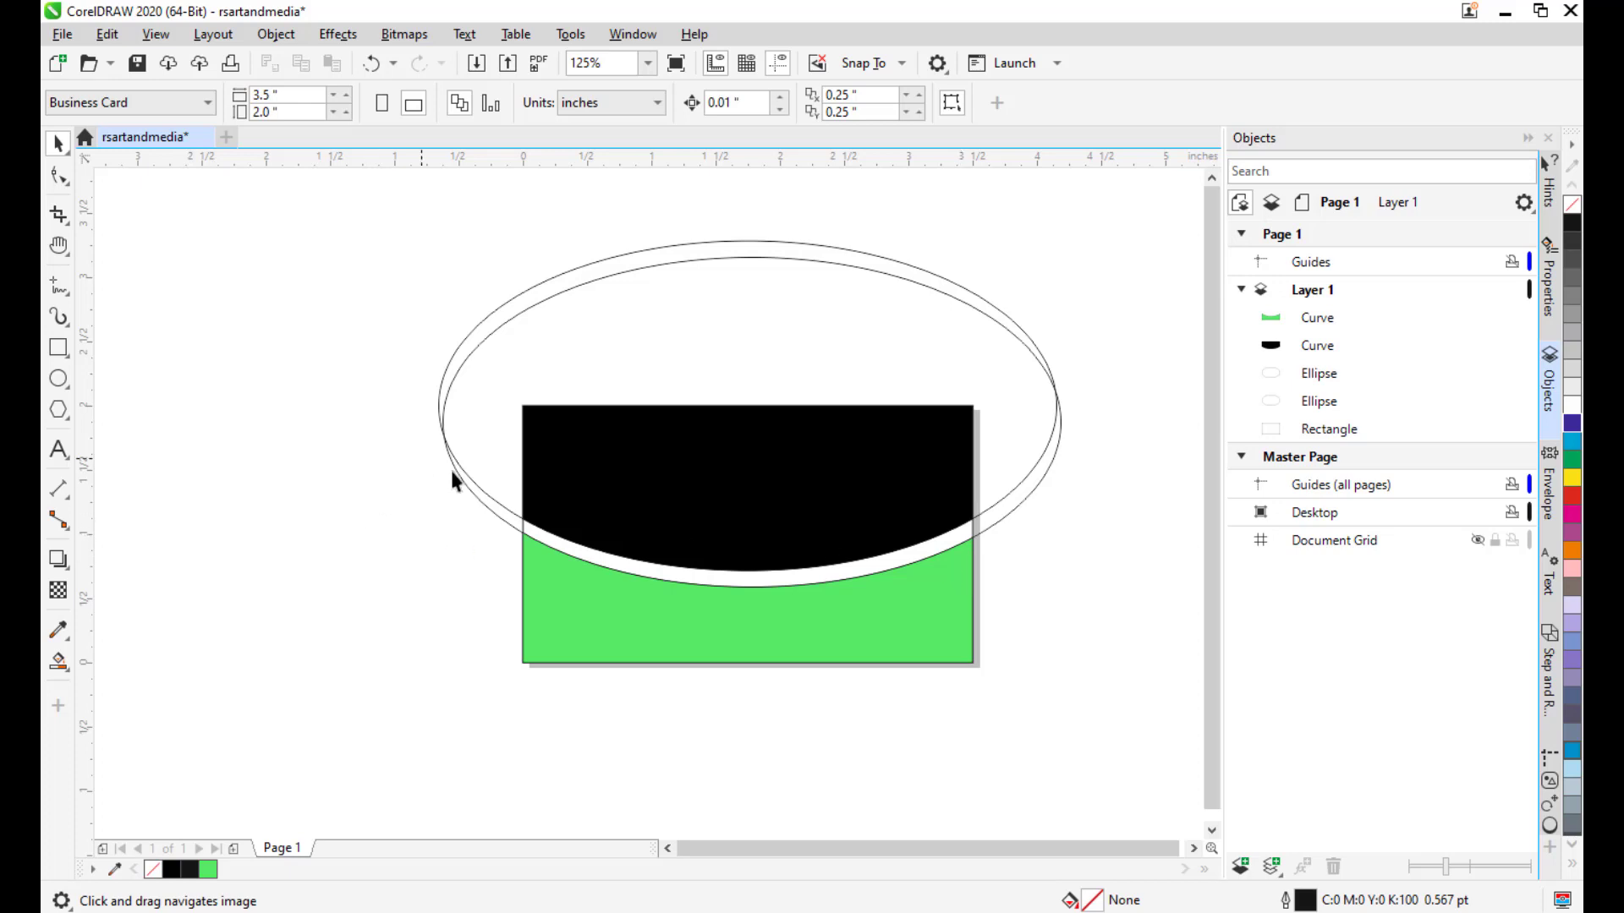
mouse_move(817, 581)
mouse_down()
mouse_move(834, 589)
mouse_move(815, 597)
mouse_up()
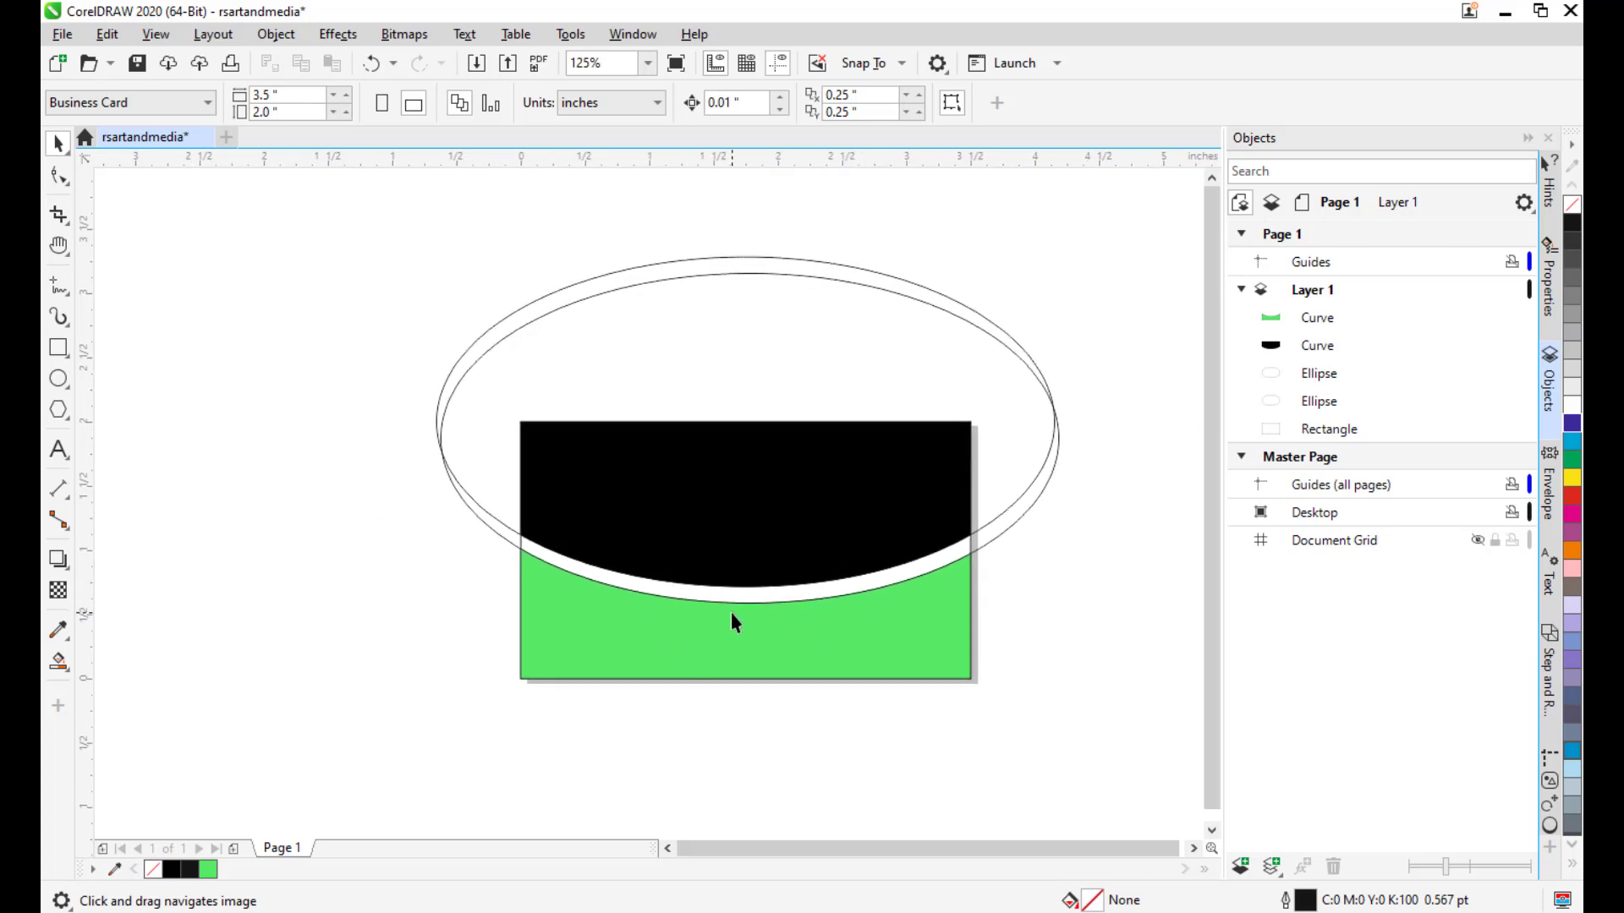
Smart Fill the strip between the ellipses with gold (#EDD42F).
click(58, 663)
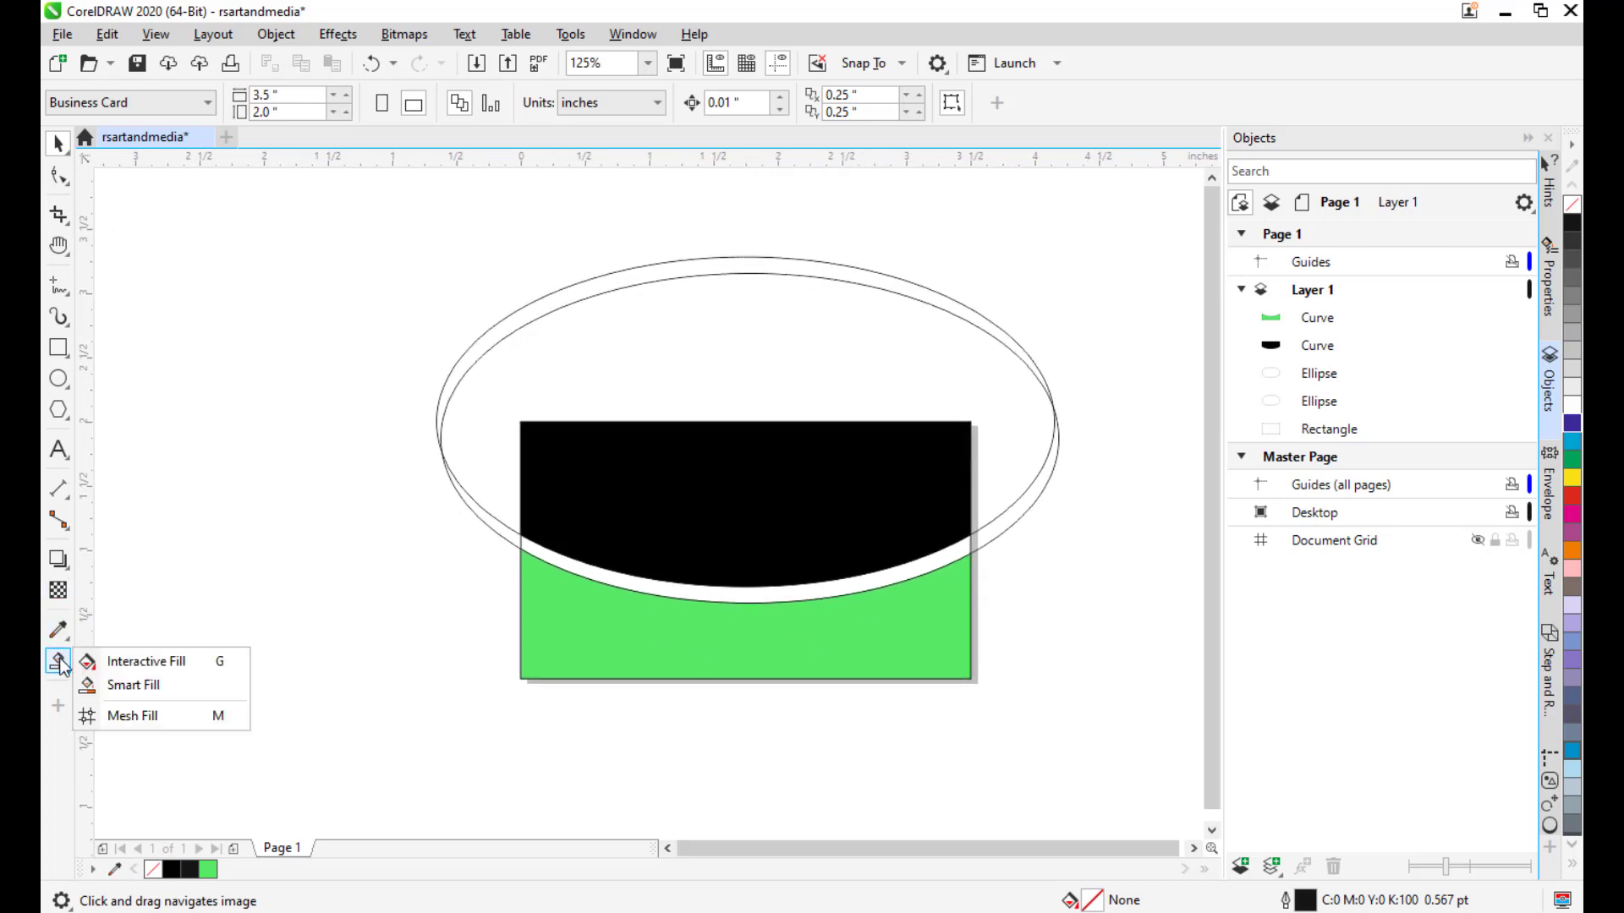
click(127, 685)
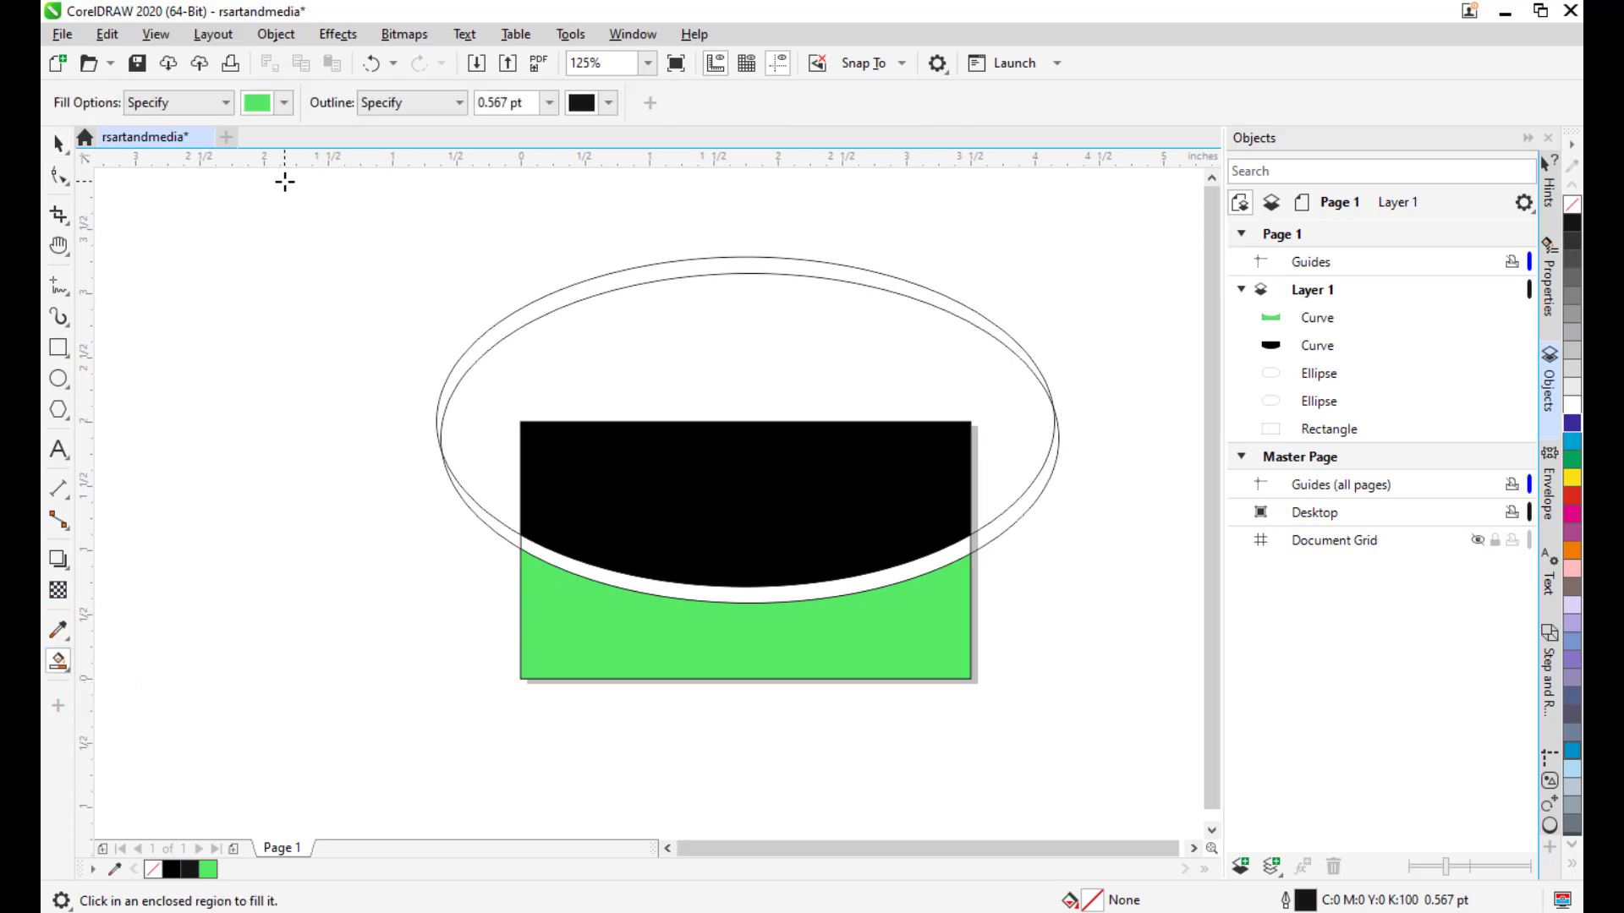
click(286, 105)
click(279, 362)
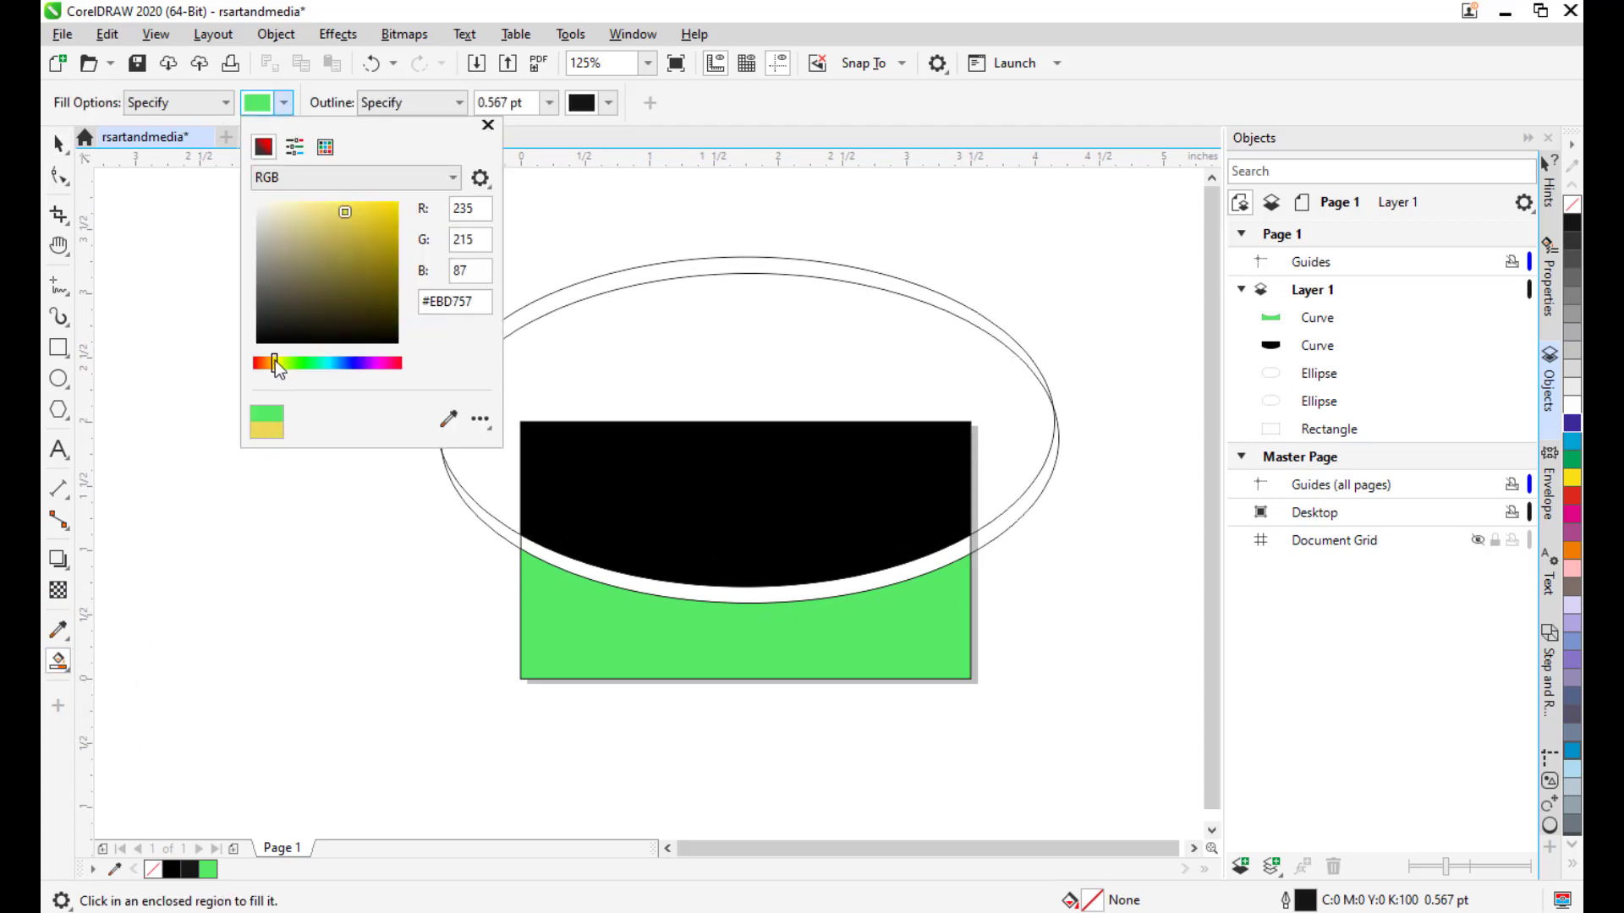
click(276, 365)
click(368, 205)
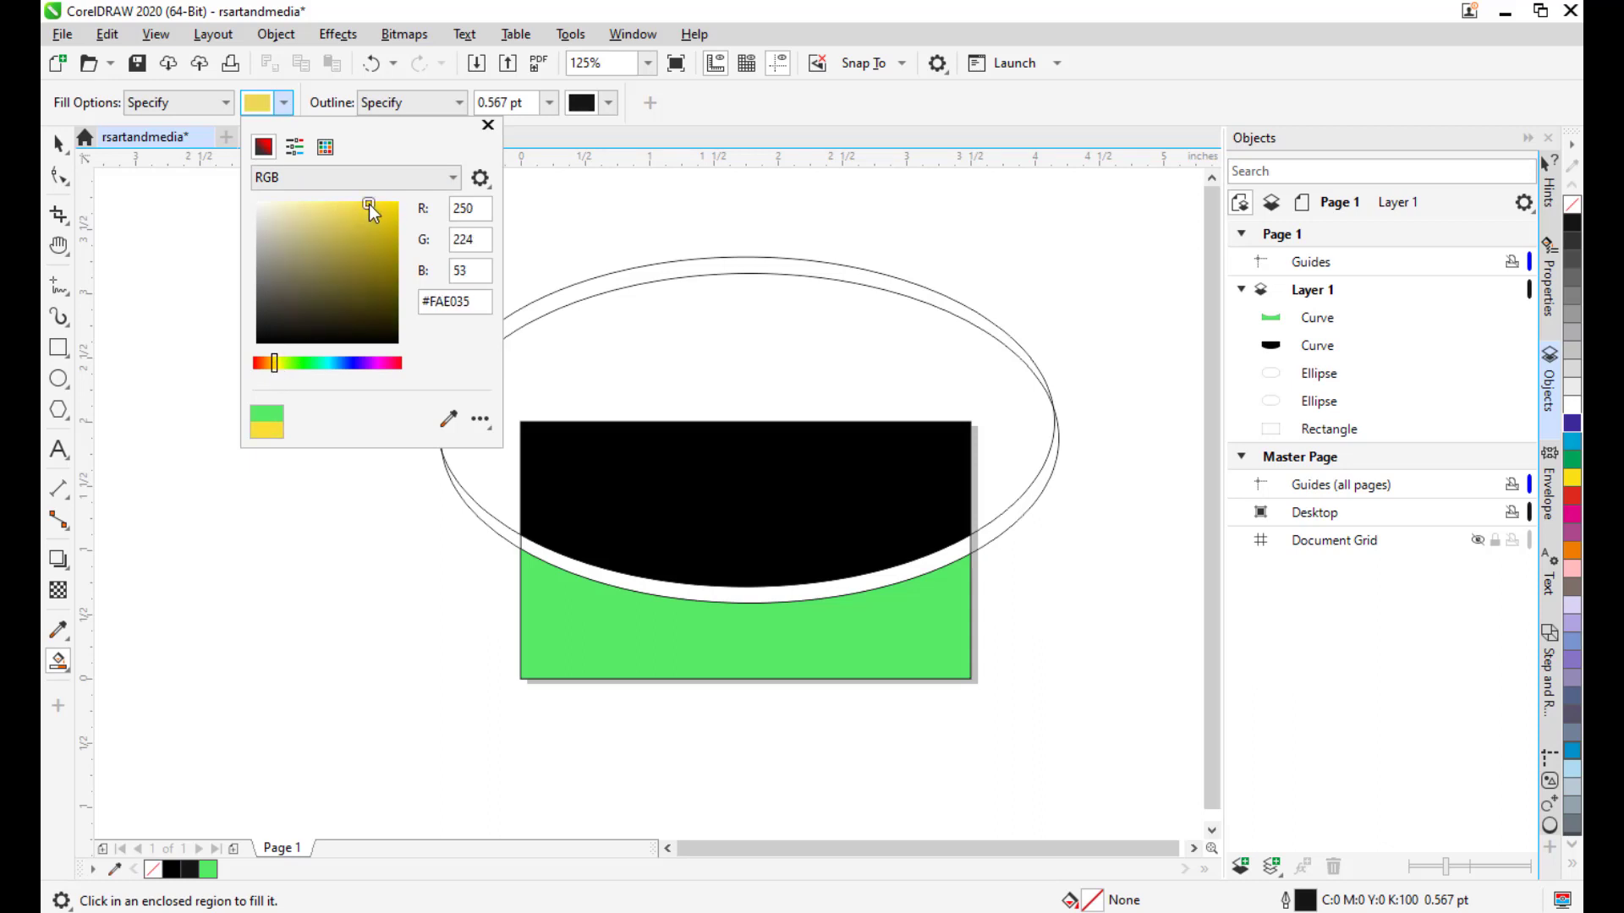
click(657, 118)
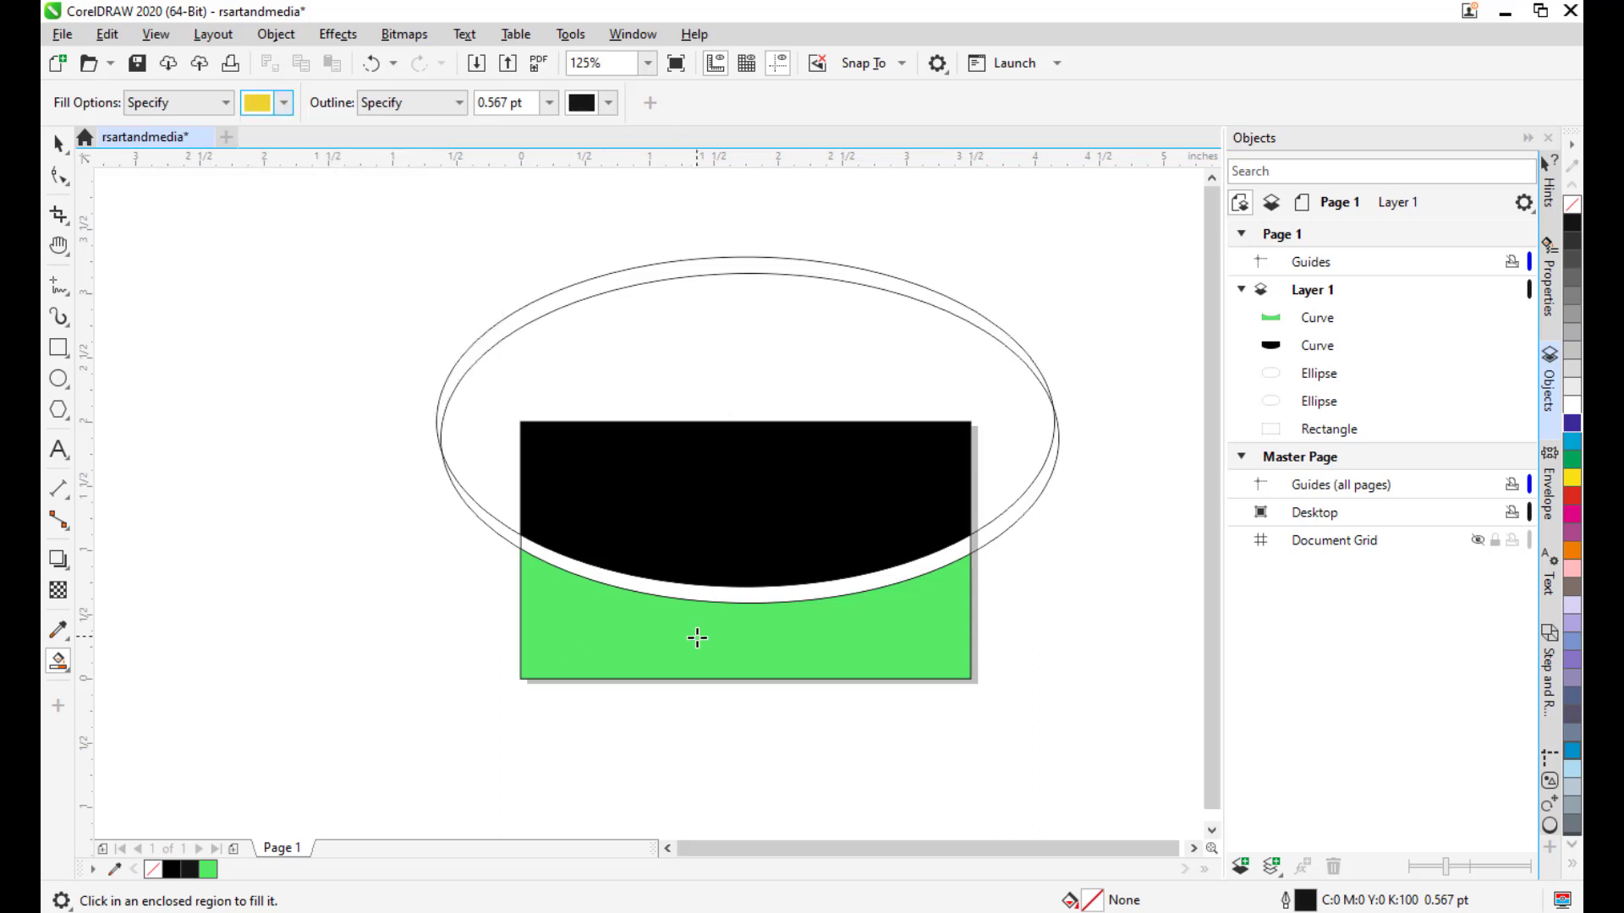
click(776, 593)
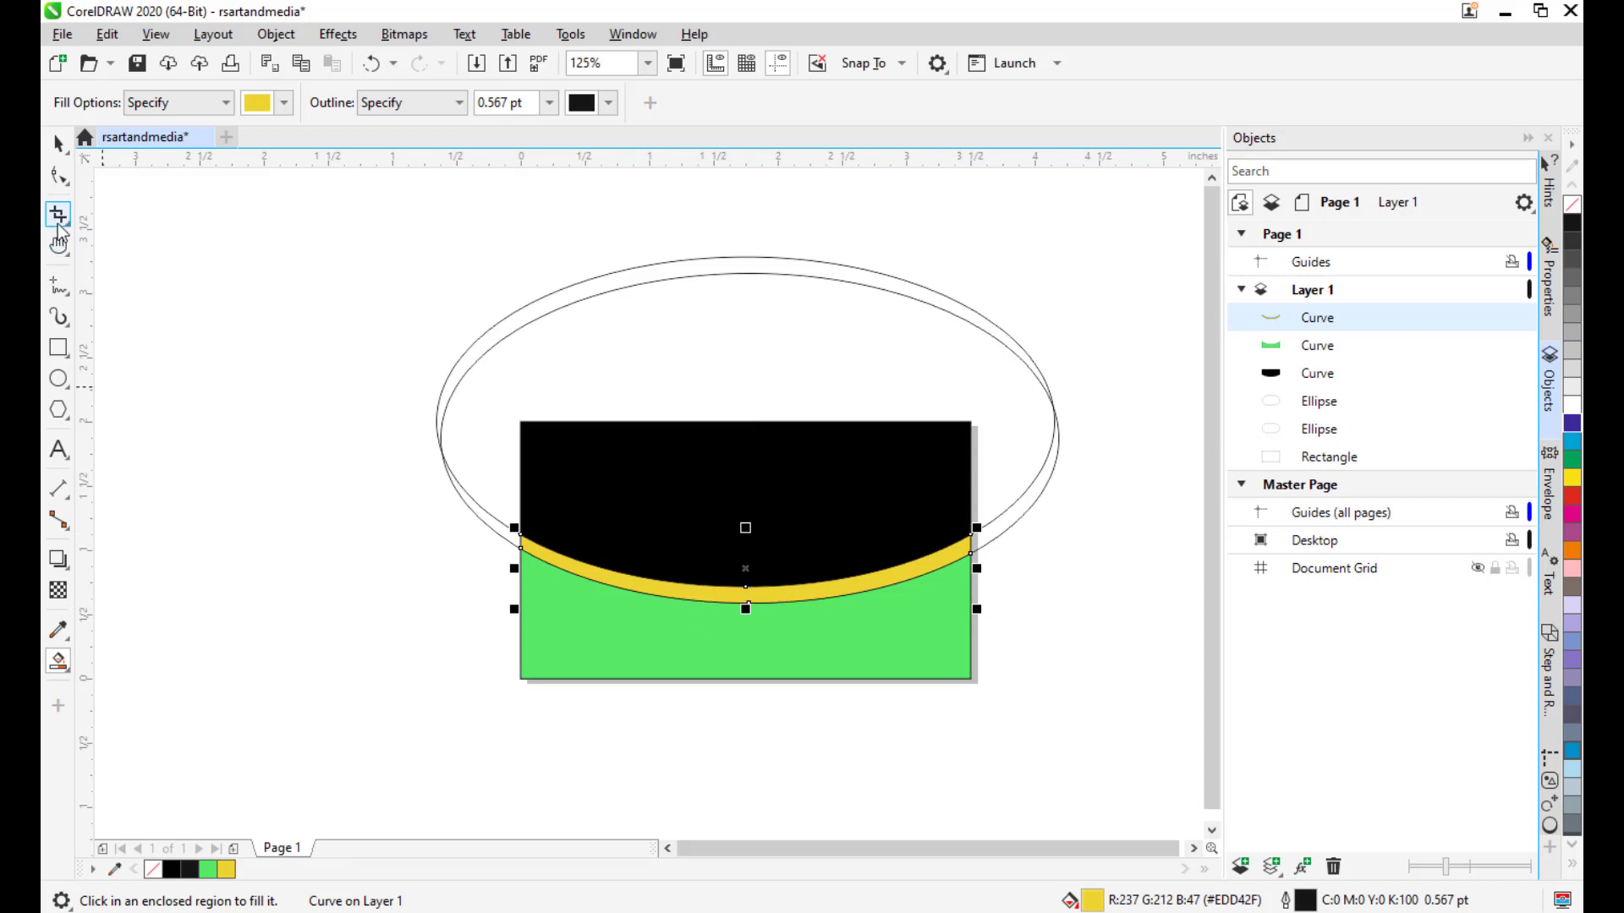
click(58, 145)
click(101, 343)
drag(724, 454, 708, 462)
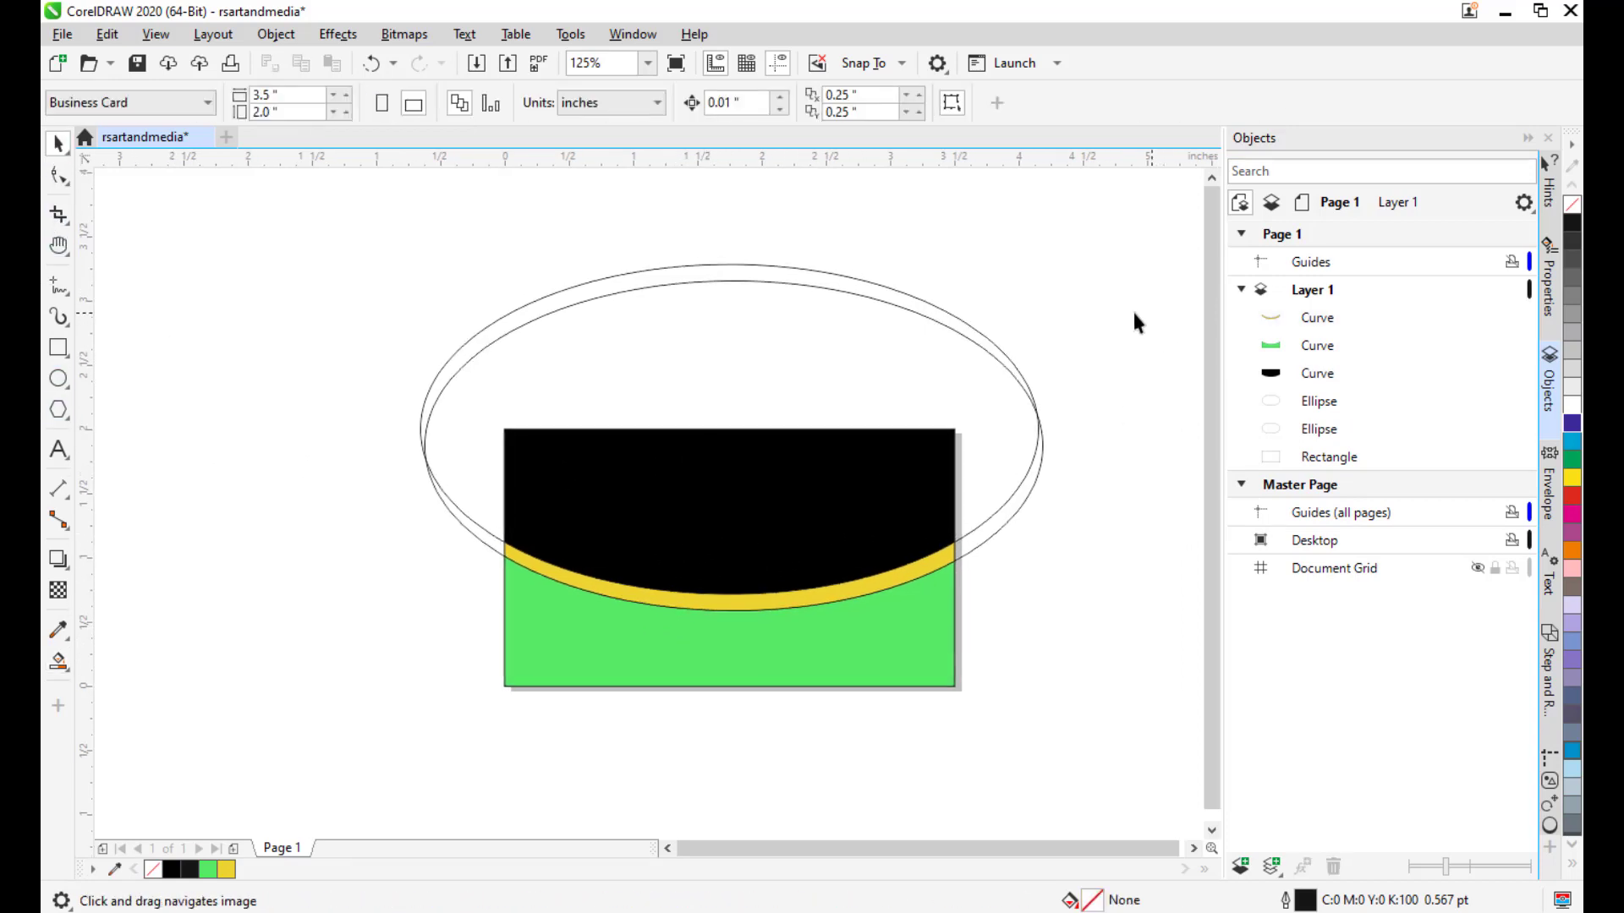
Delete the outer ellipse and the remaining ellipse.
click(1002, 359)
key(Delete)
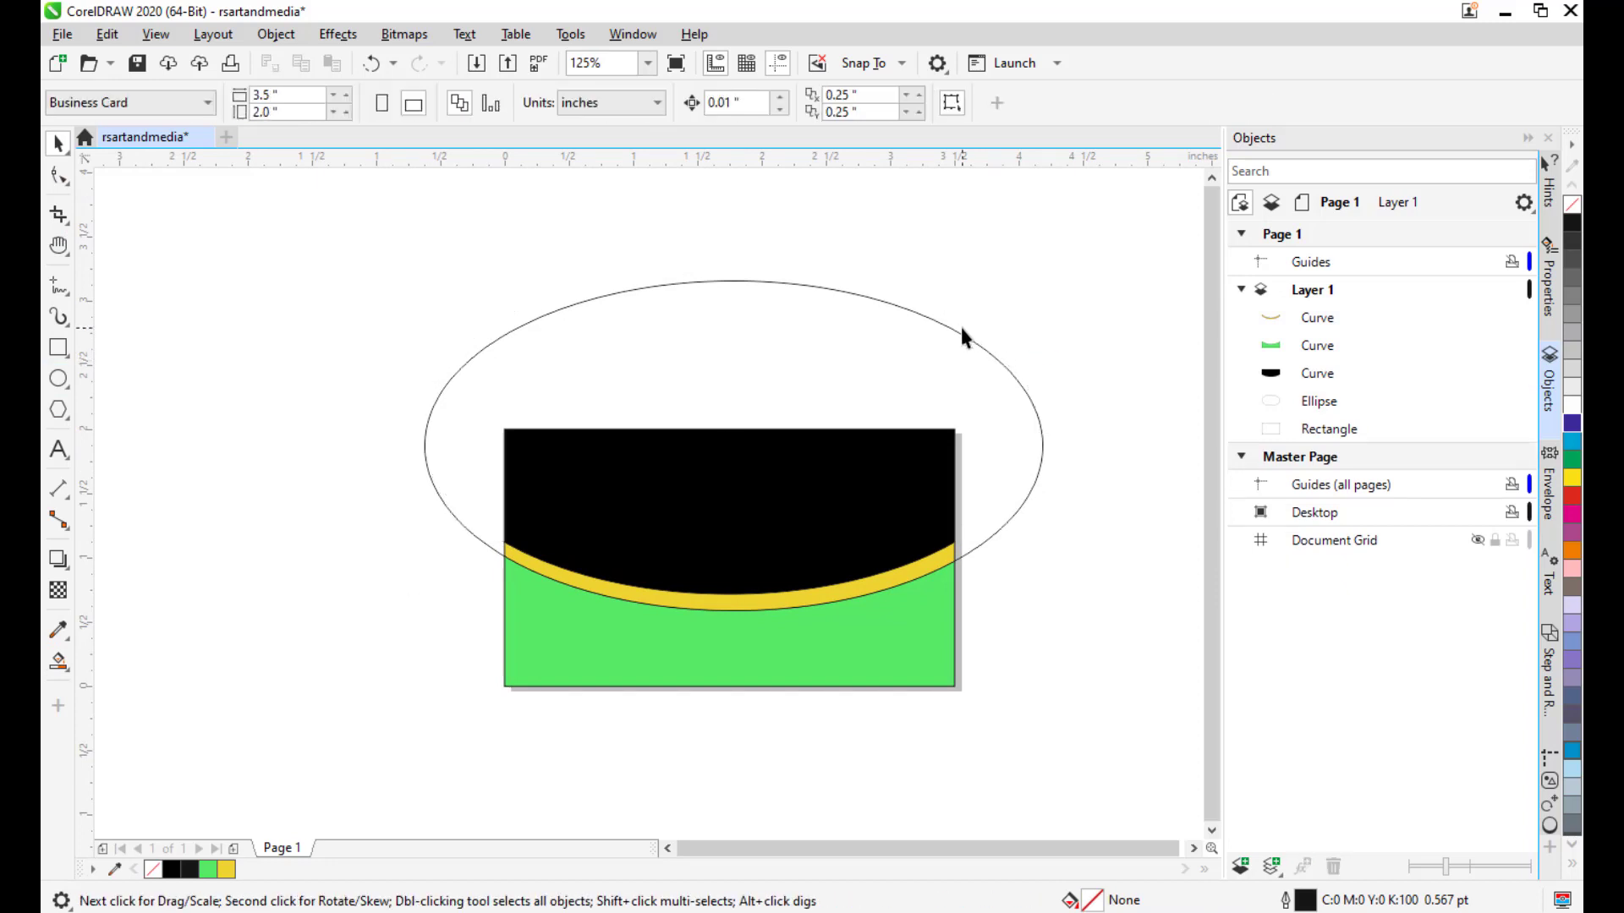
click(954, 331)
key(Delete)
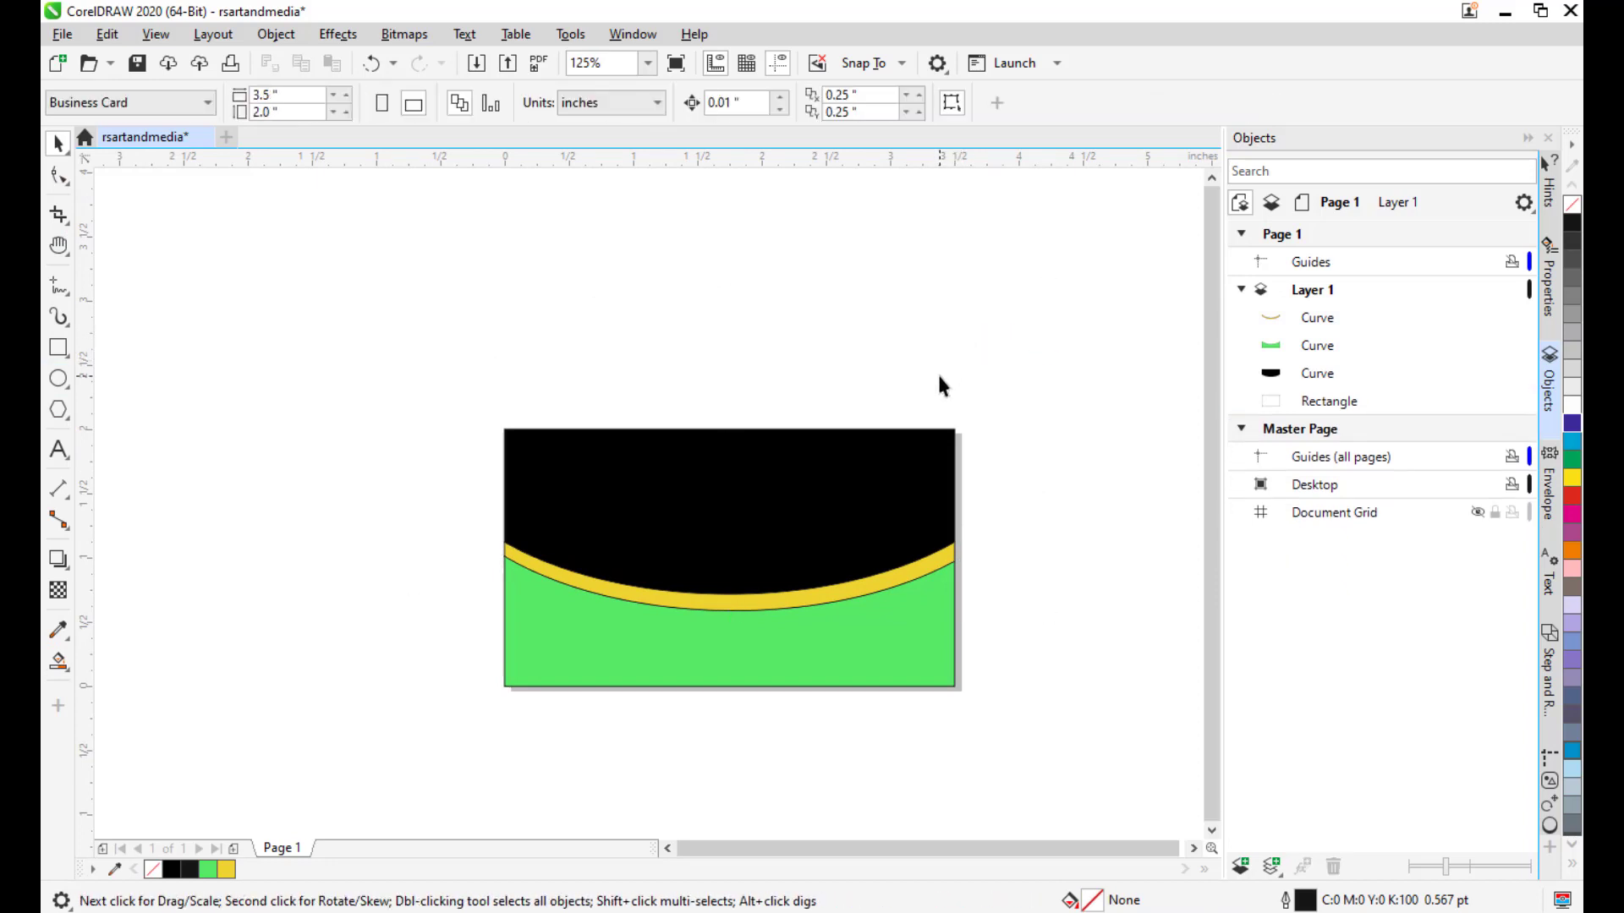
Recentre the card in the view and select the green bottom shape.
drag(942, 384, 952, 351)
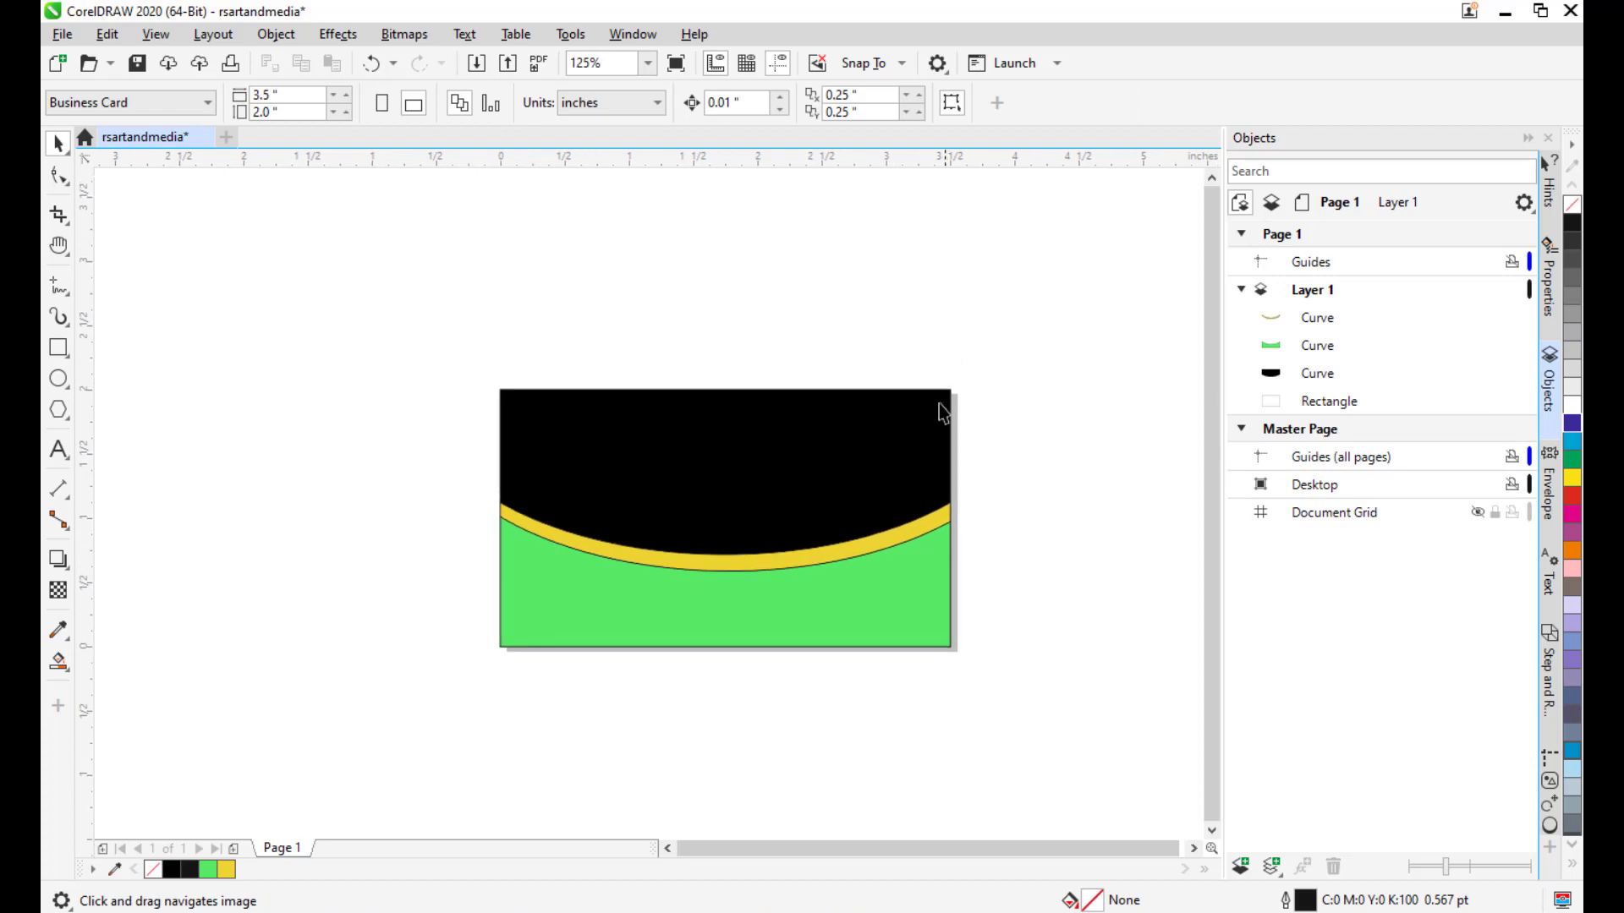
drag(1007, 277, 982, 285)
drag(768, 321, 732, 333)
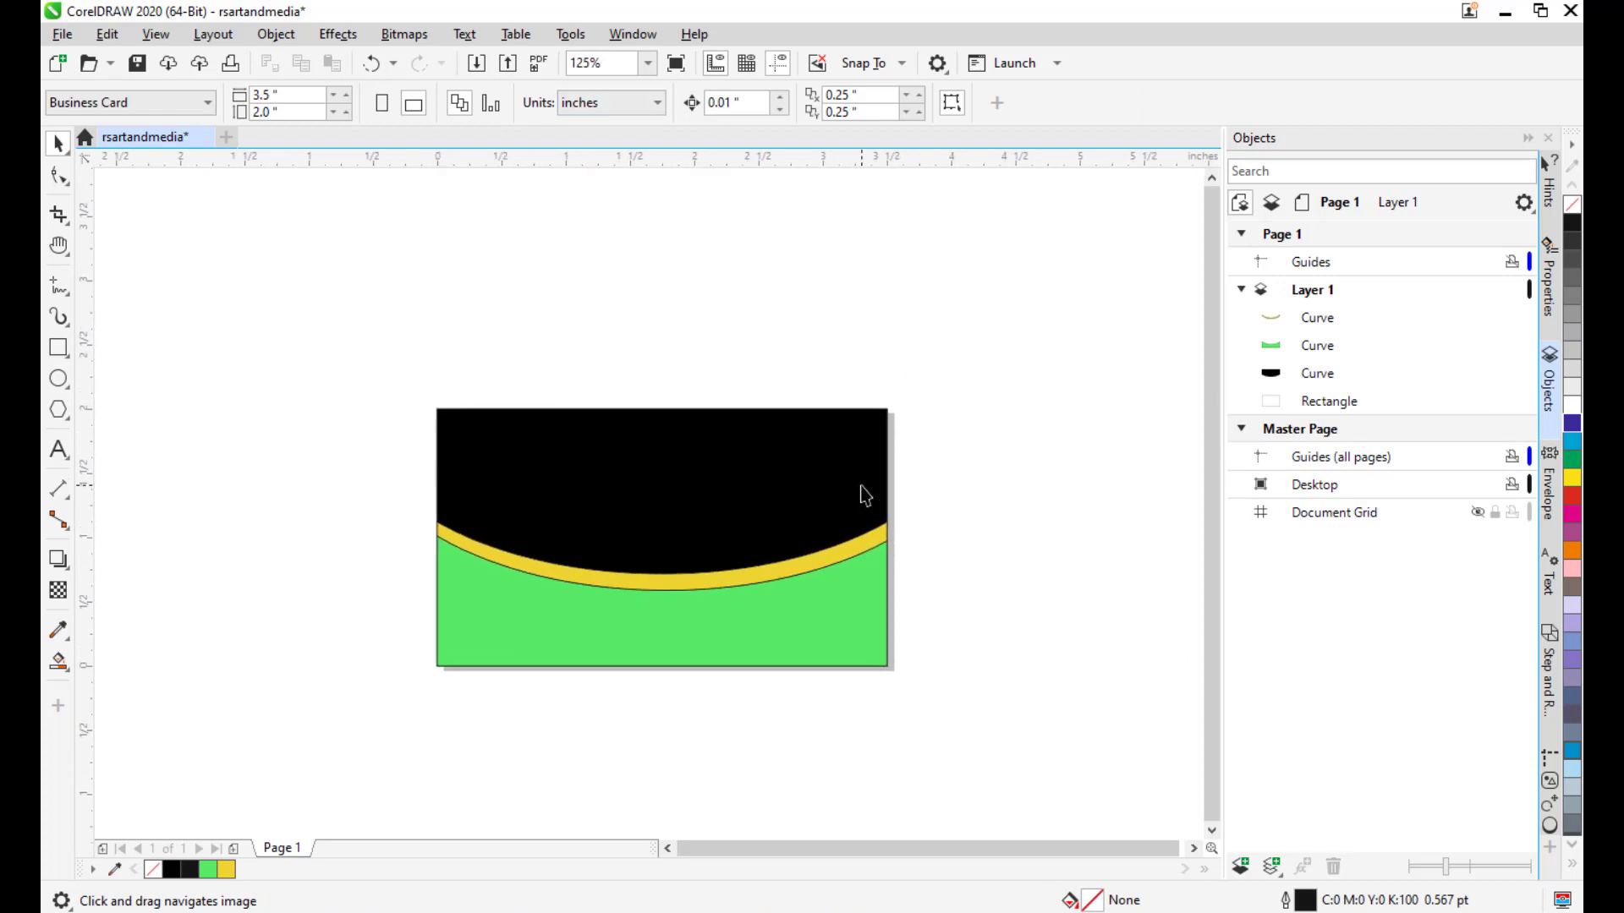
drag(860, 486, 934, 479)
drag(856, 518, 864, 448)
scroll(823, 475, up, 1)
scroll(931, 404, down, 1)
drag(953, 380, 898, 412)
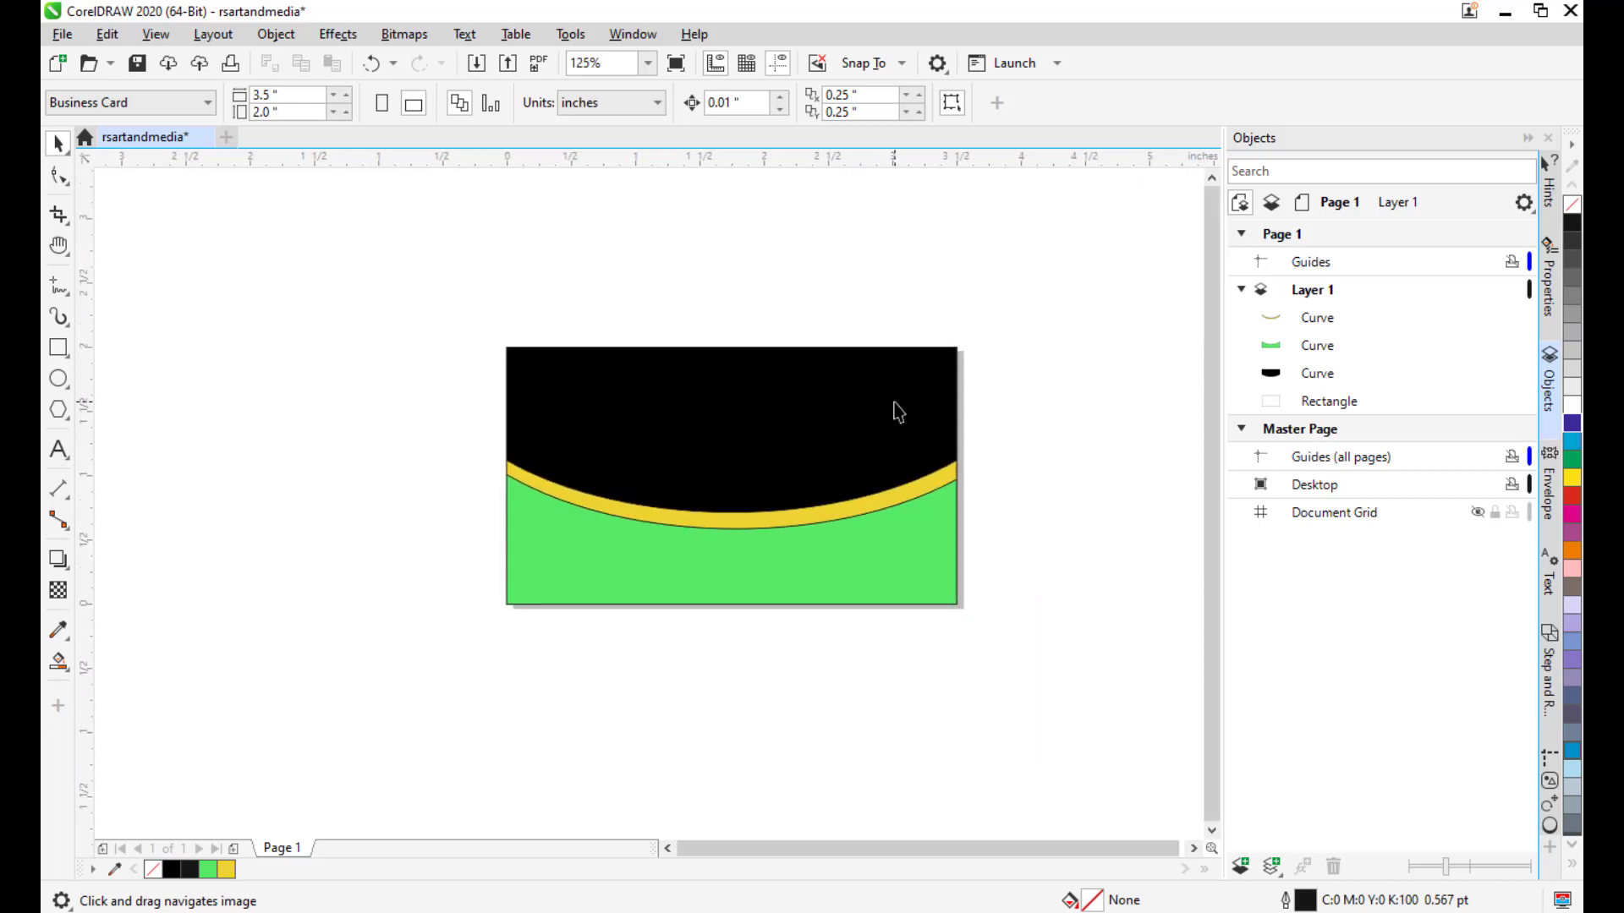
drag(935, 400, 897, 420)
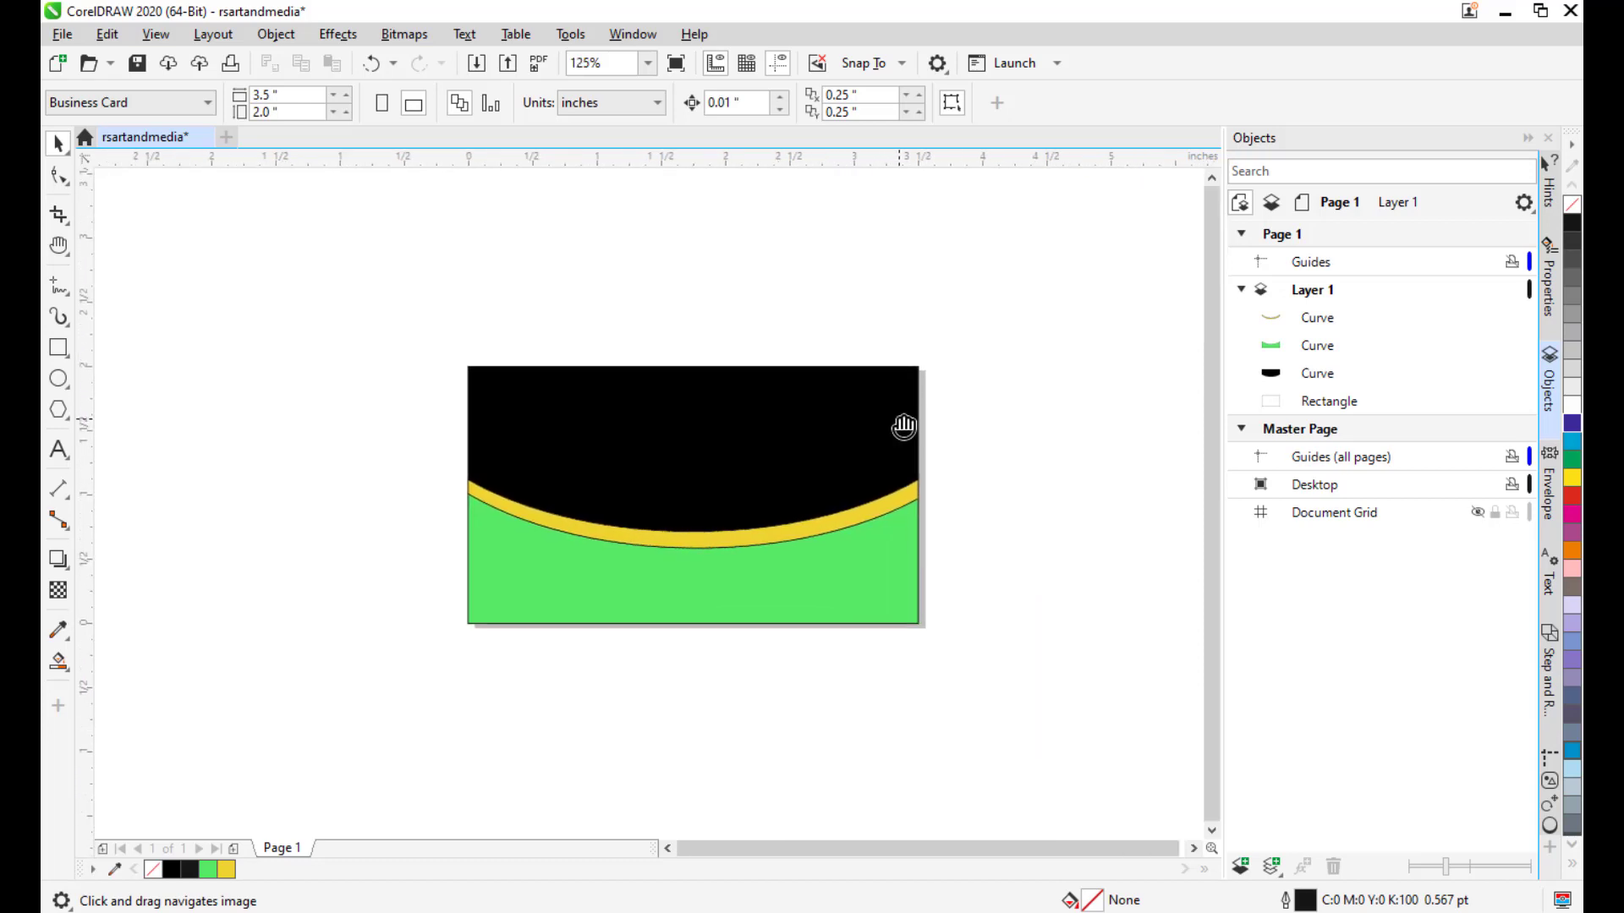
click(808, 564)
drag(910, 489, 815, 496)
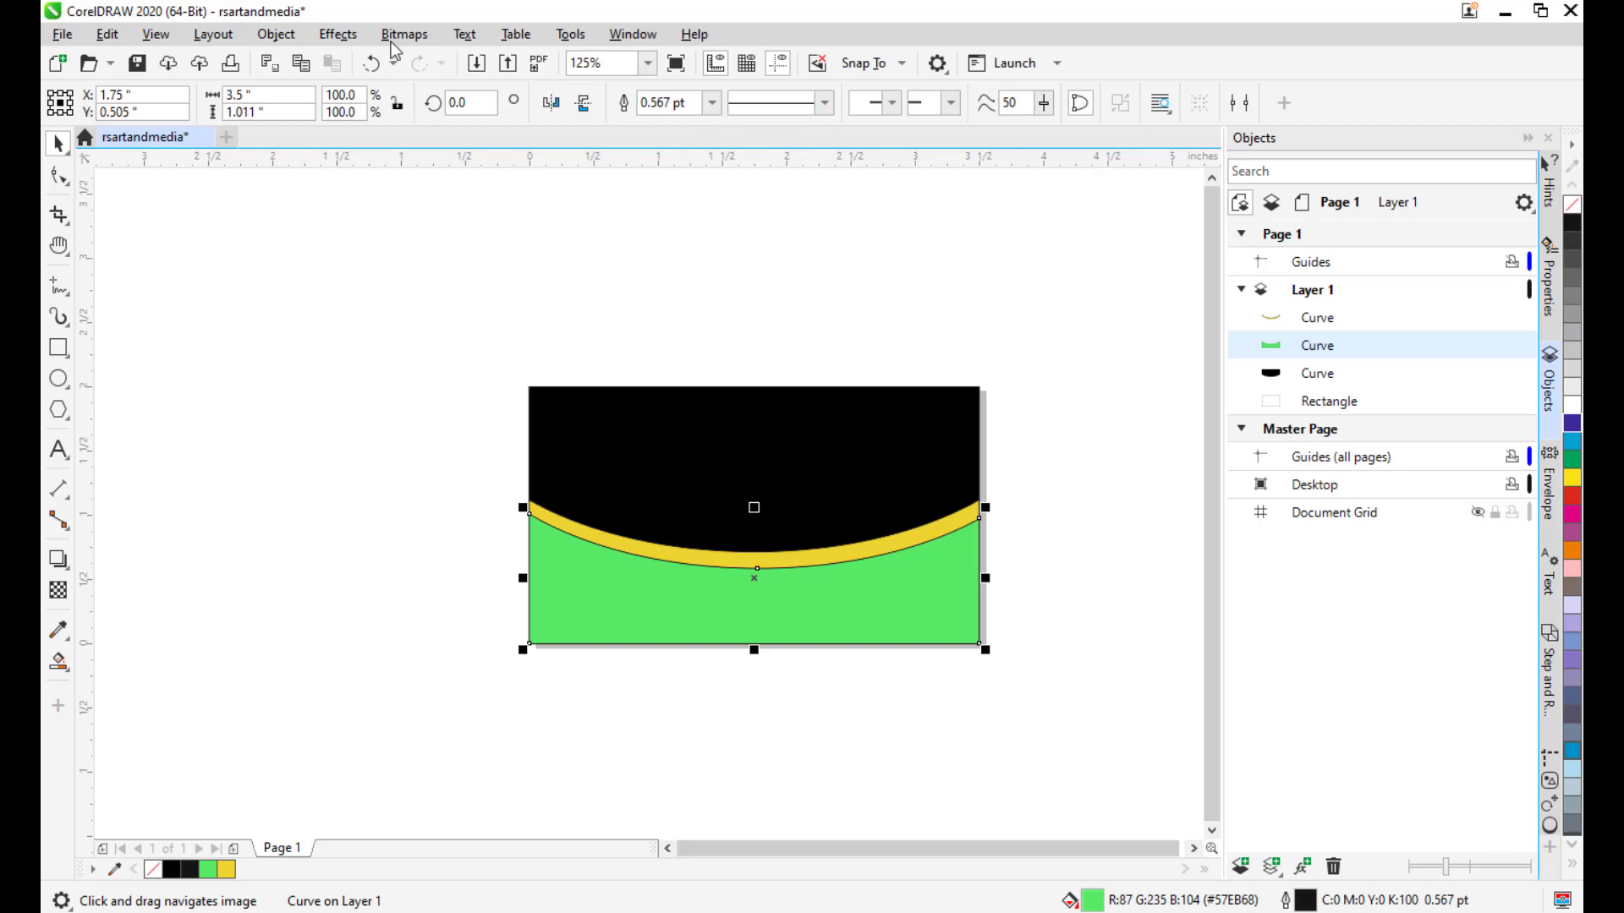
Set the outline width to None on the green, gold and black shapes.
click(711, 103)
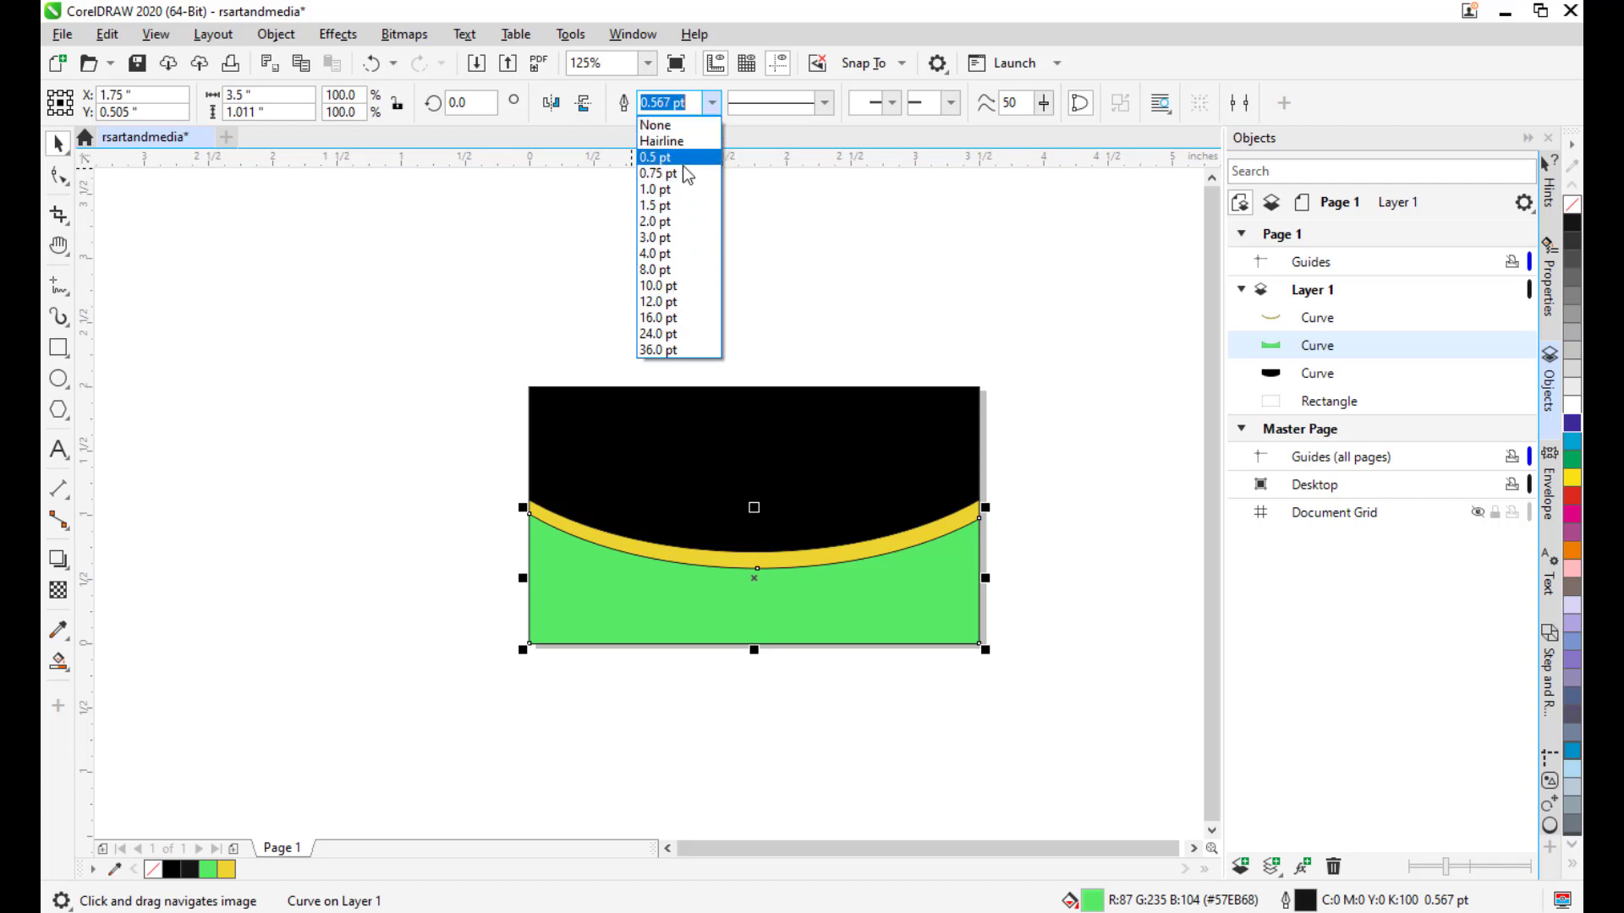
click(656, 125)
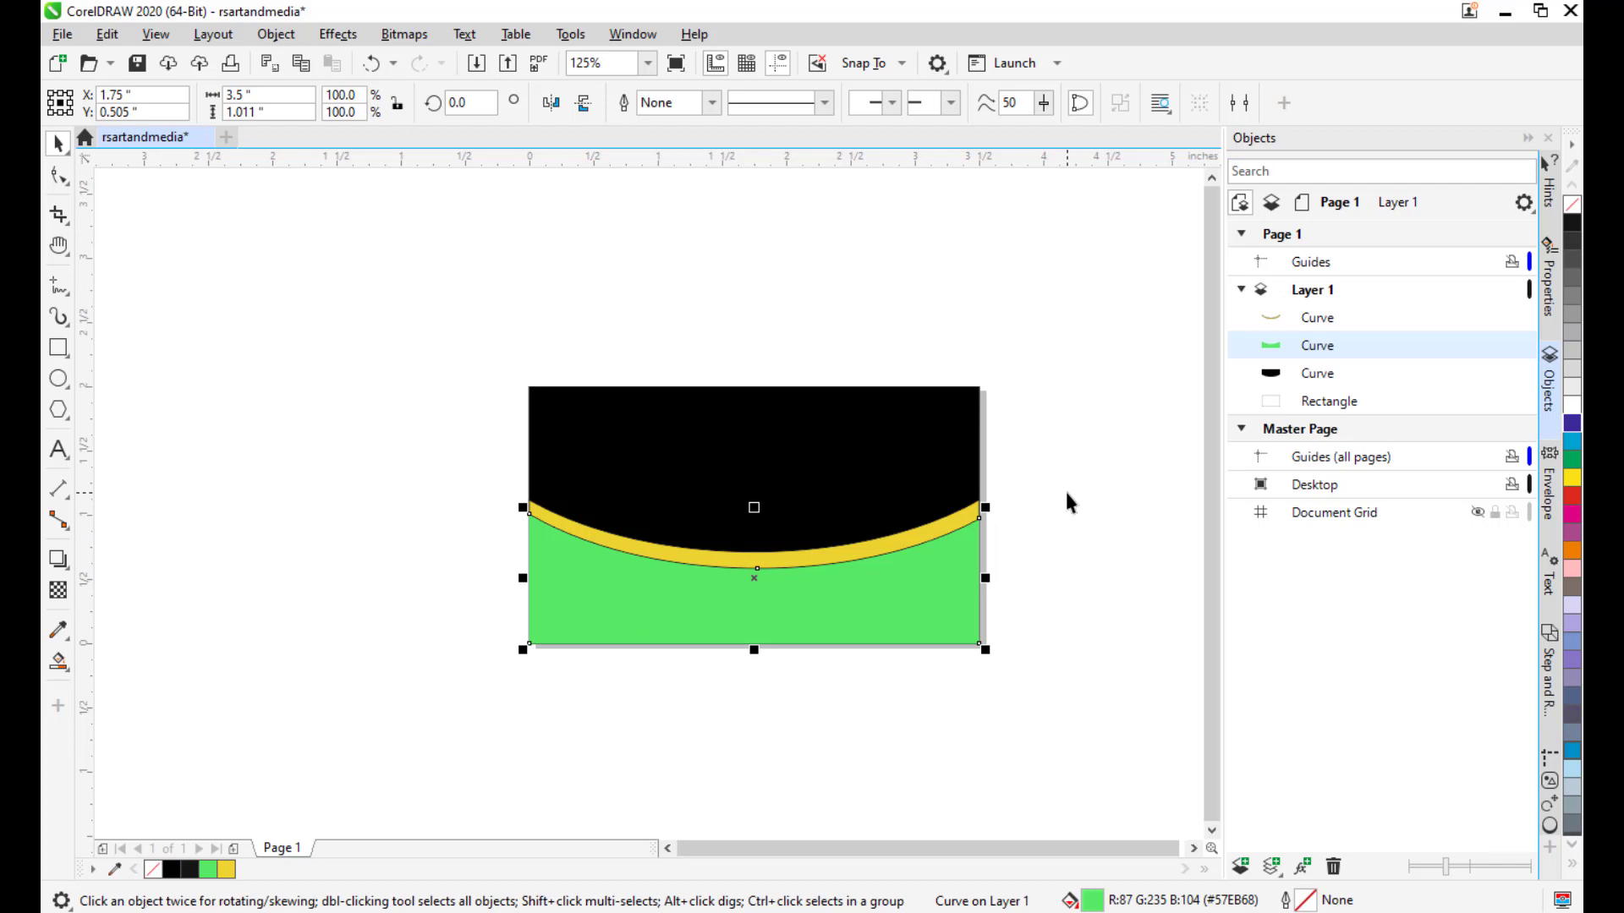
click(1106, 562)
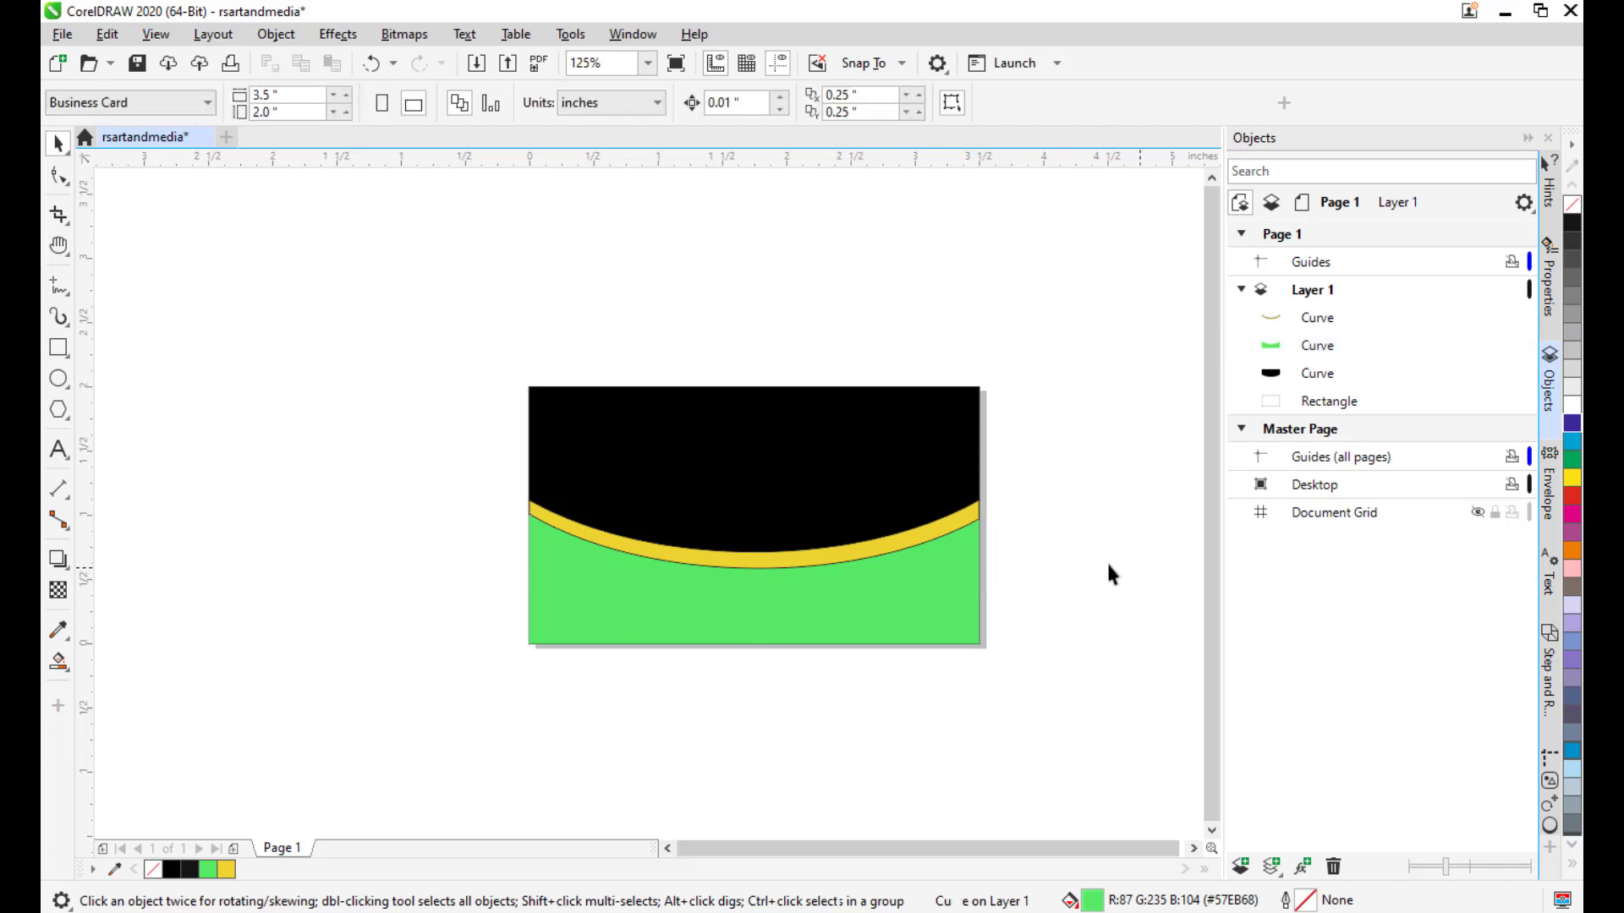
click(864, 558)
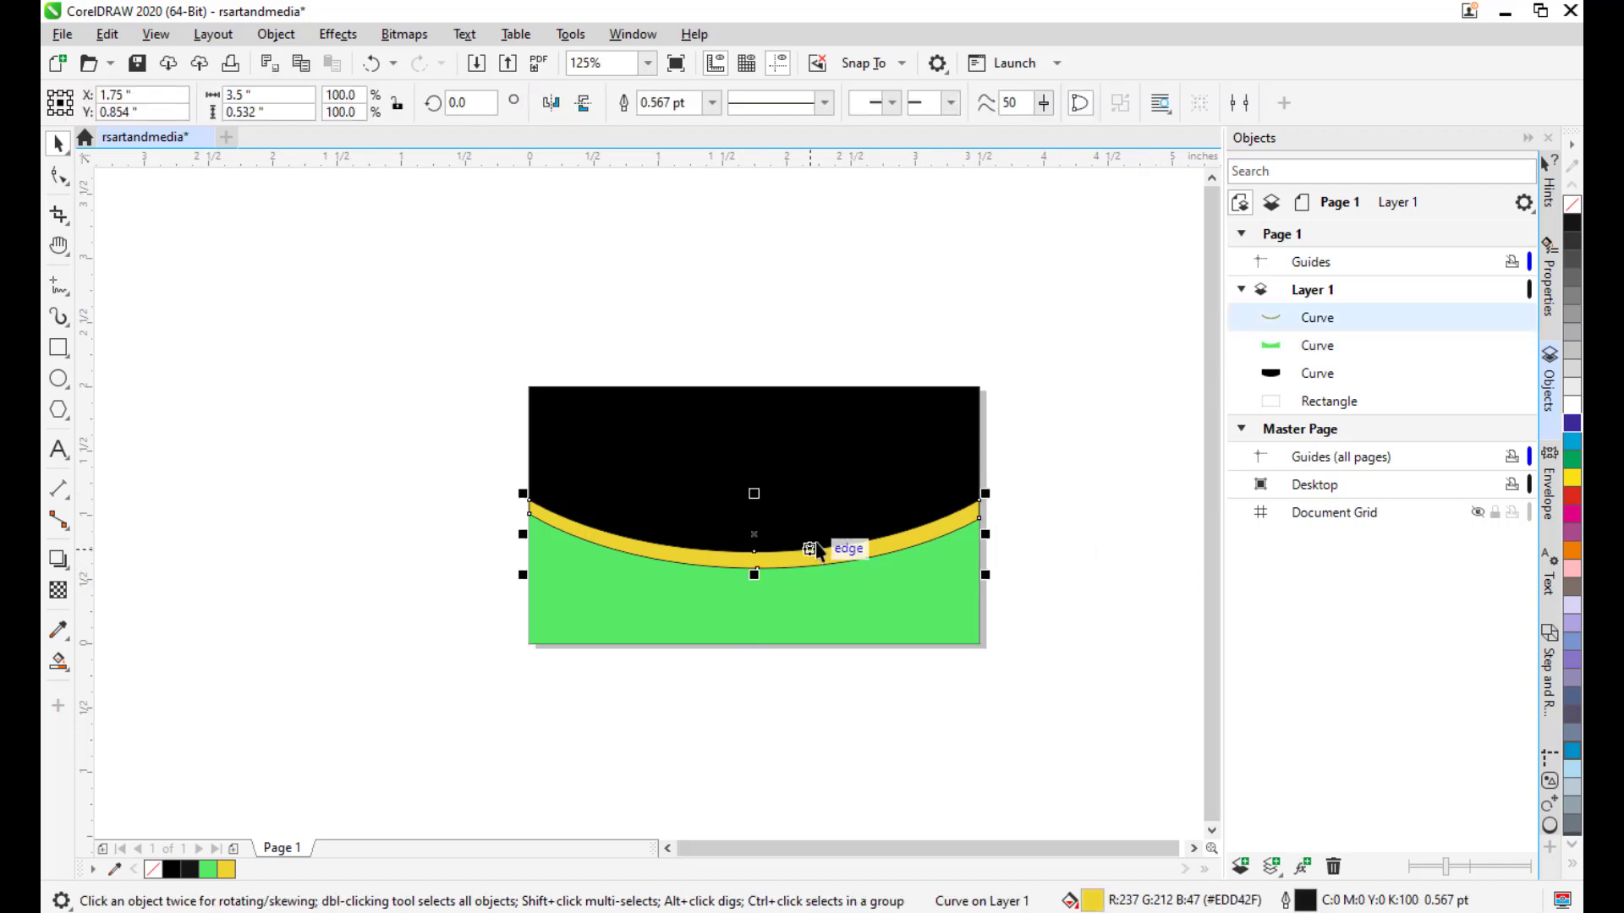
click(712, 102)
click(682, 127)
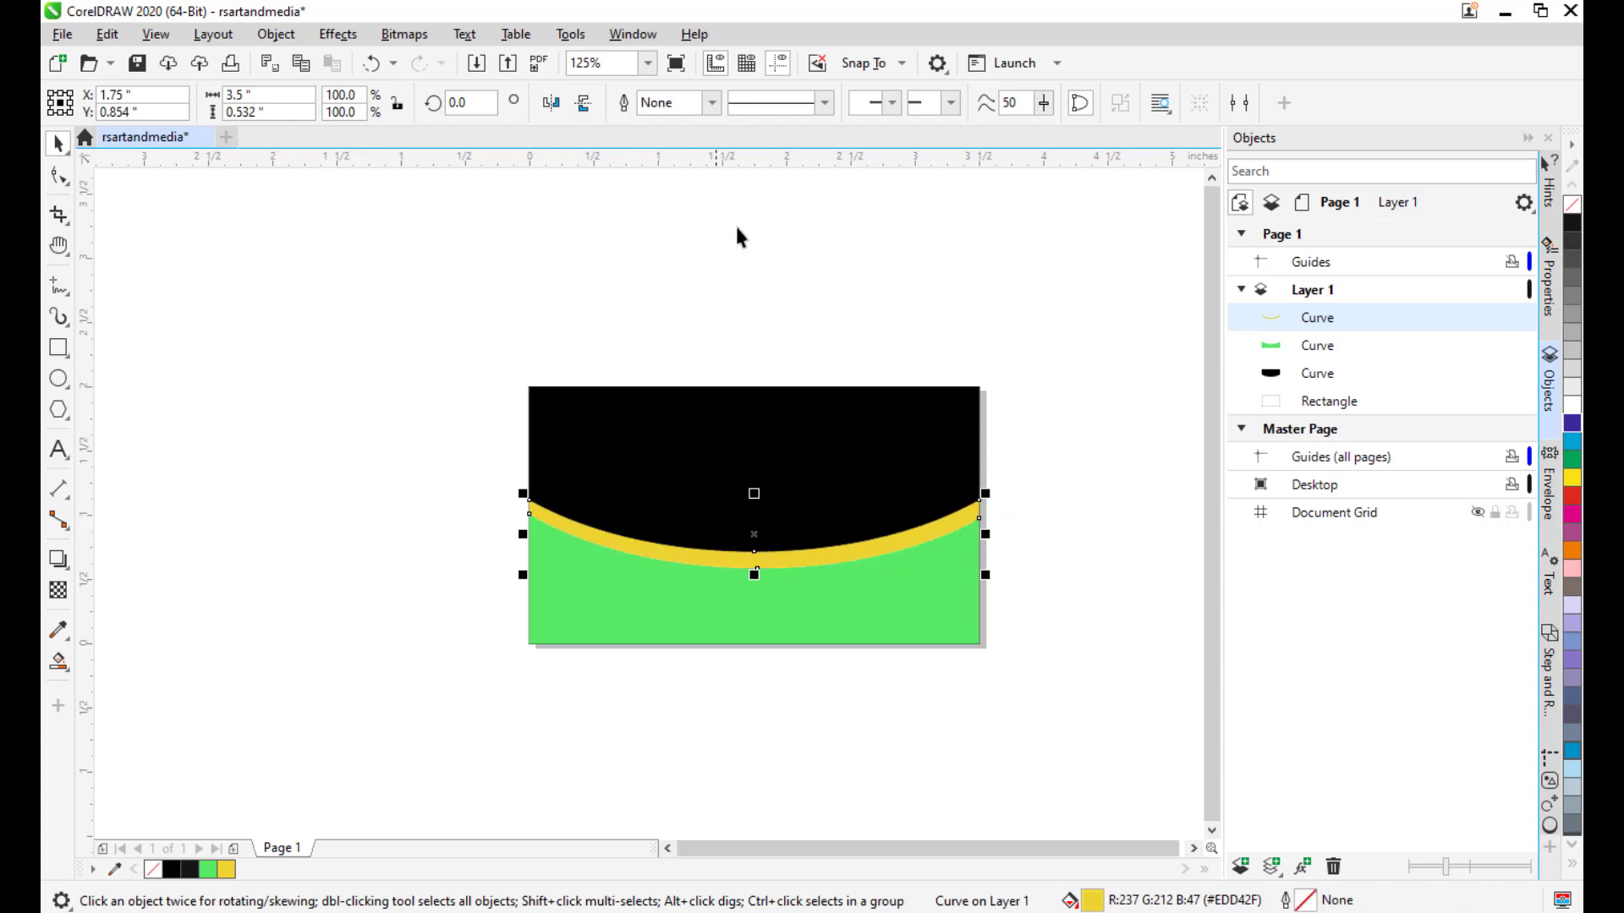
click(907, 338)
click(745, 427)
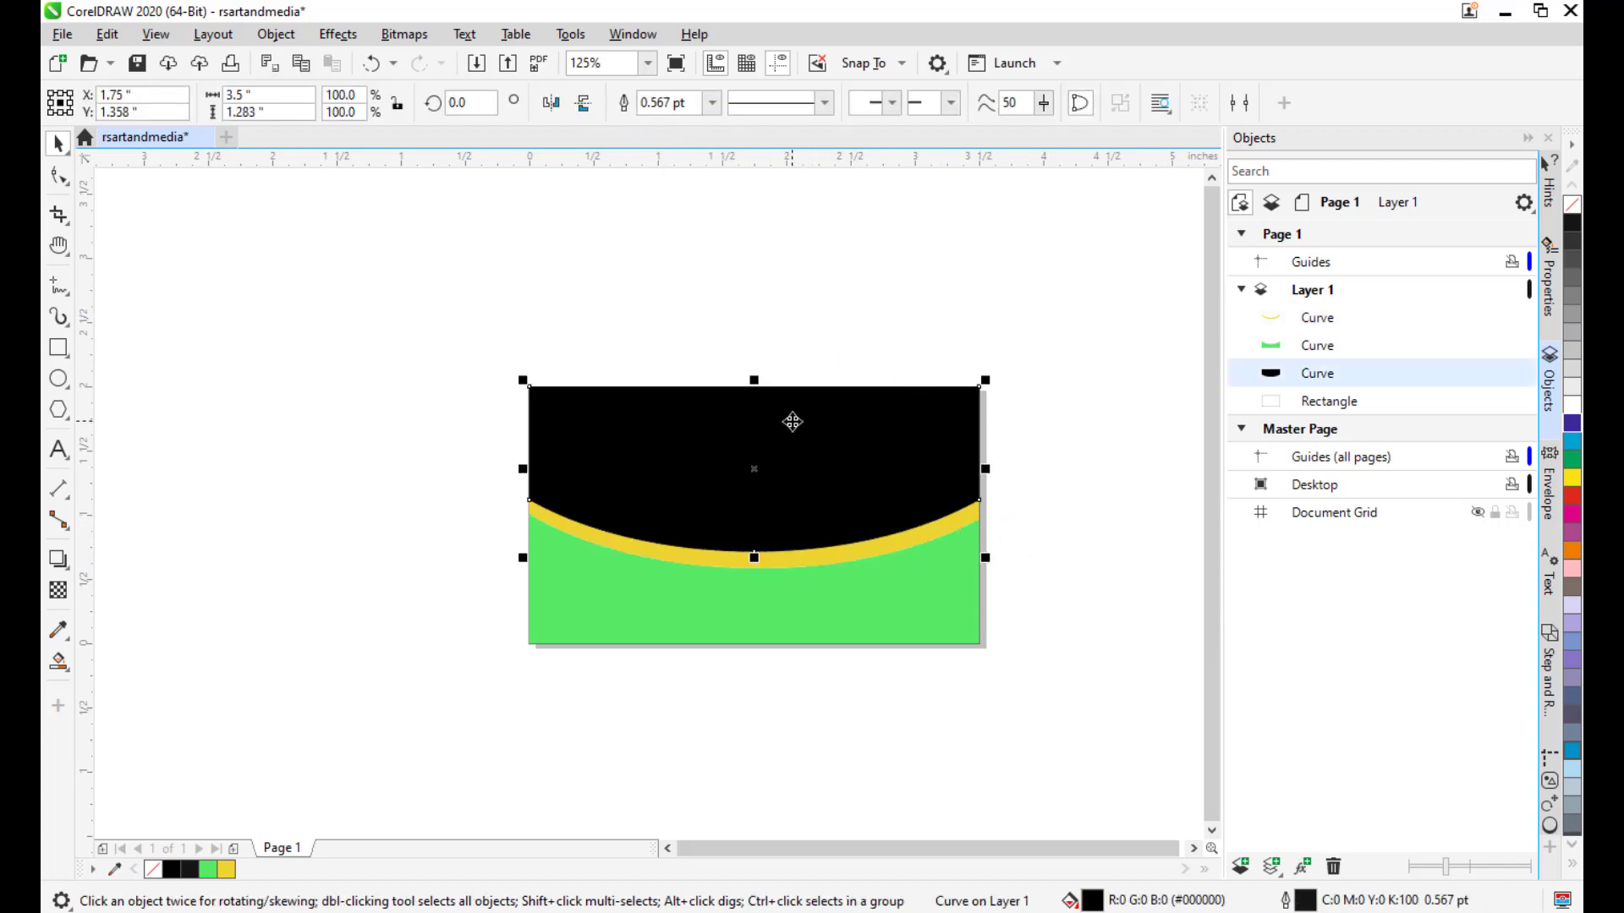
click(712, 102)
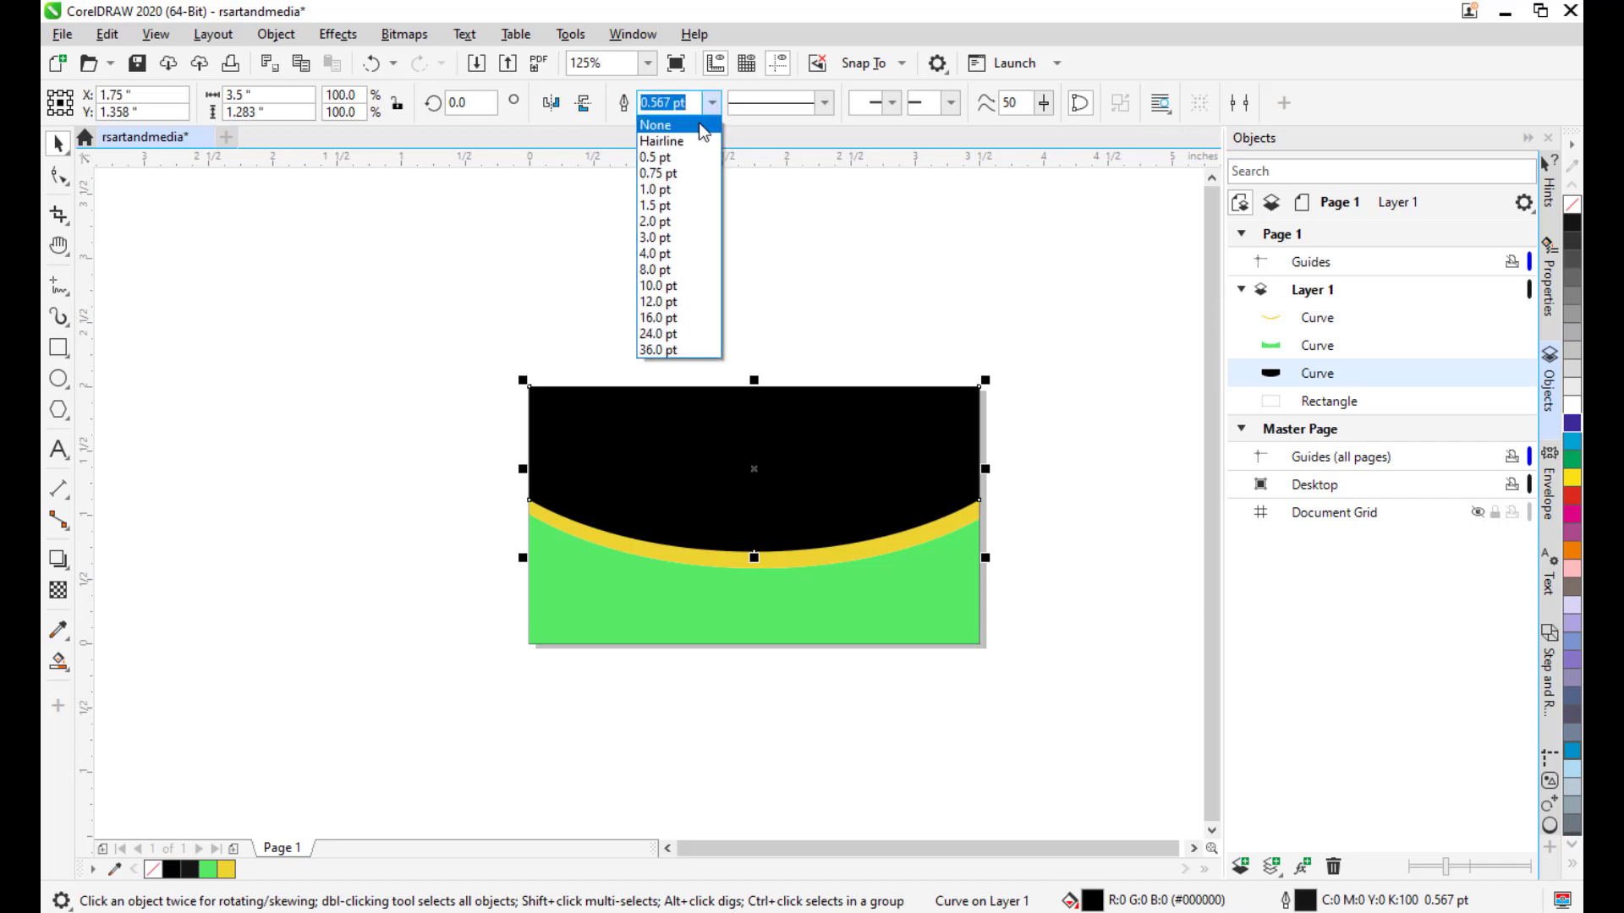
click(701, 128)
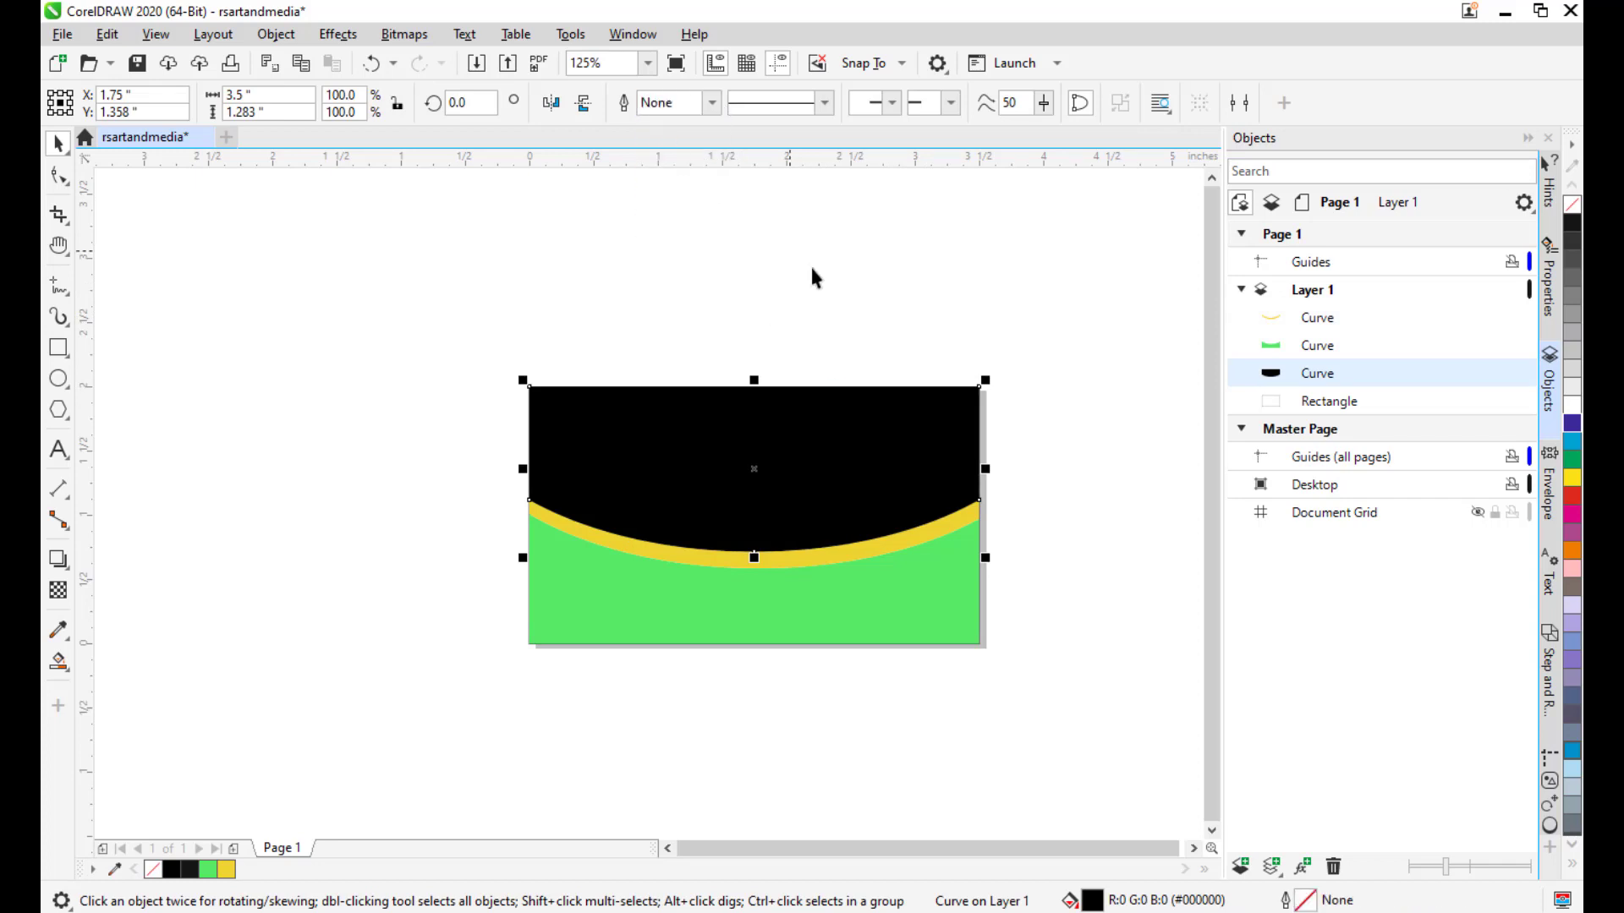
click(981, 365)
Zoom in to check the stripe edge, then open Edit Fill for the green shape.
mouse_move(873, 336)
mouse_down()
mouse_move(820, 312)
mouse_move(870, 313)
mouse_up()
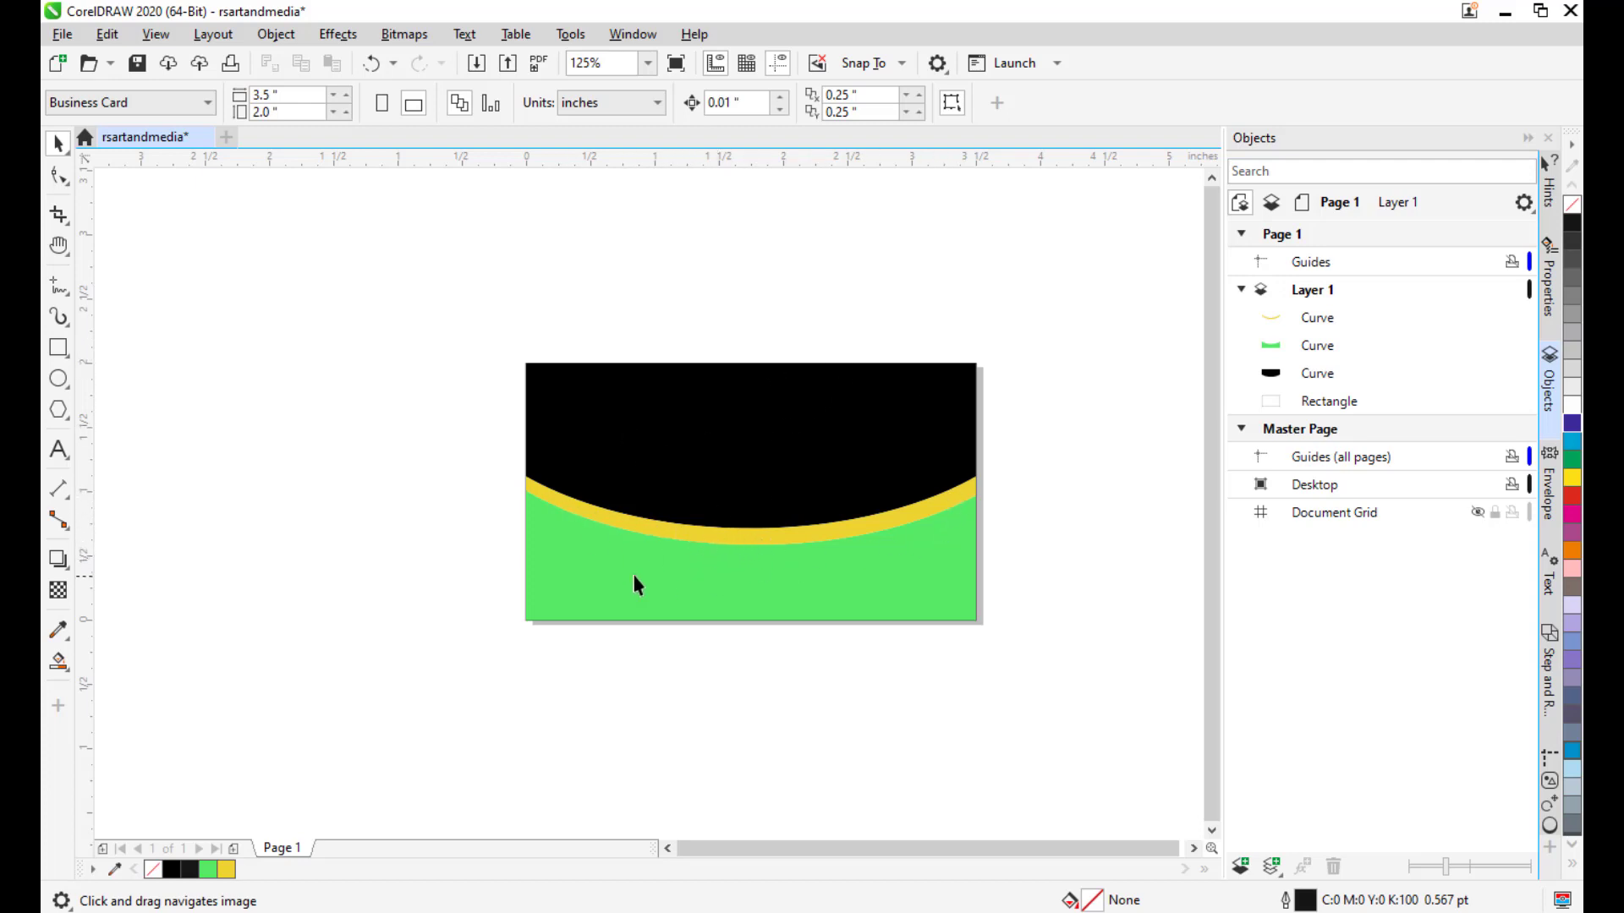
drag(1022, 442, 1007, 452)
scroll(916, 488, up, 3)
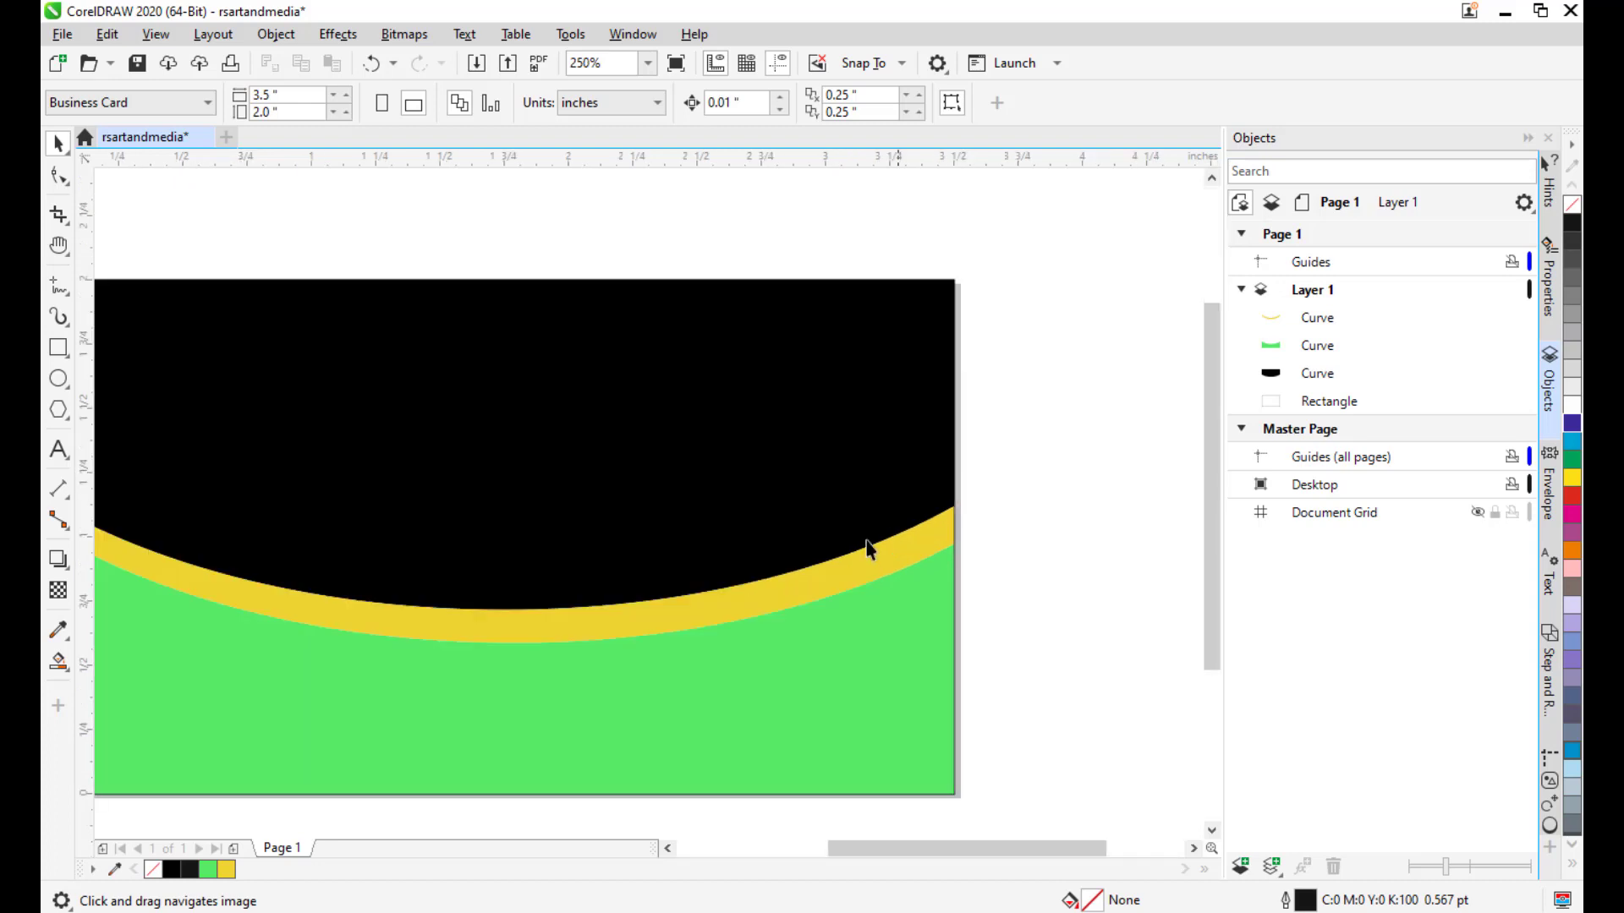
drag(870, 544, 978, 478)
scroll(1058, 464, down, 3)
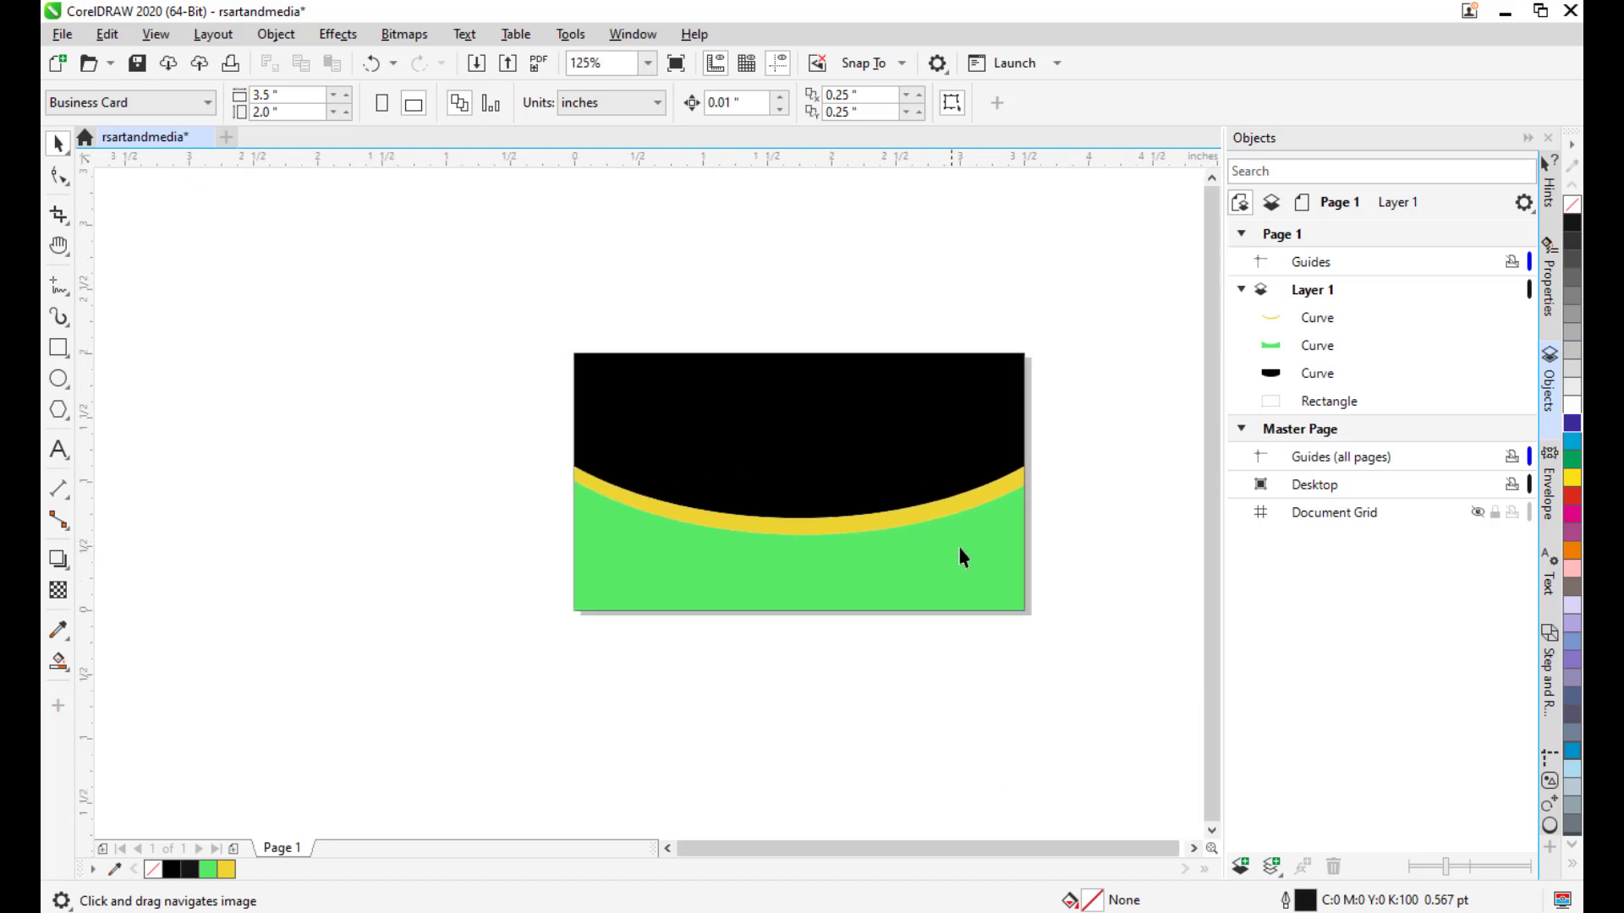
drag(962, 558, 870, 550)
click(841, 562)
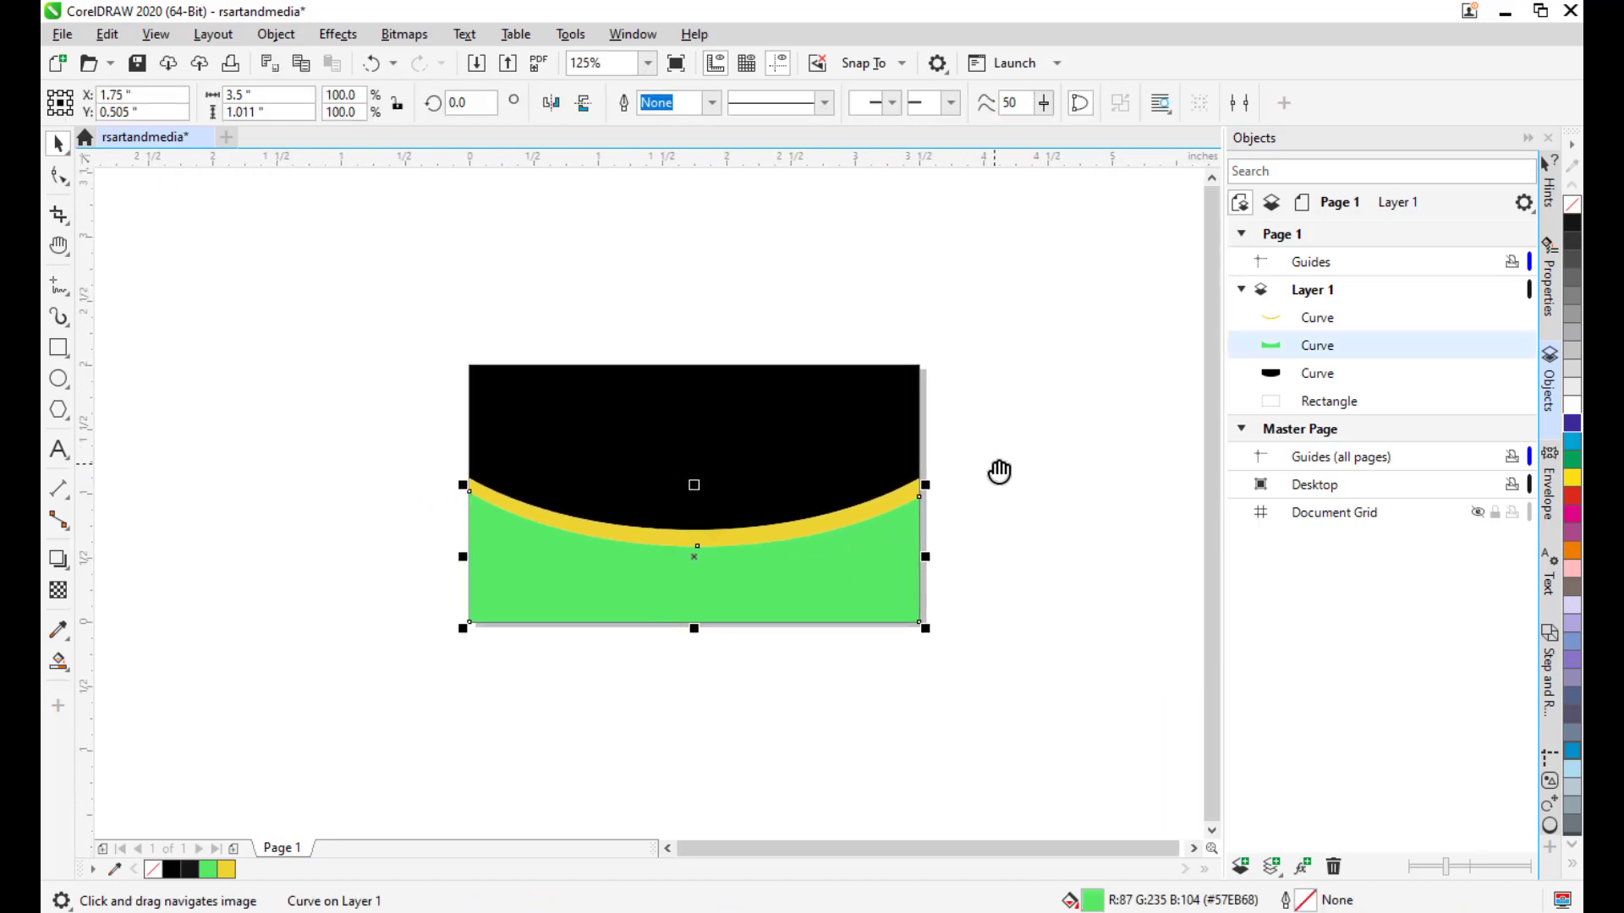
drag(998, 471, 994, 472)
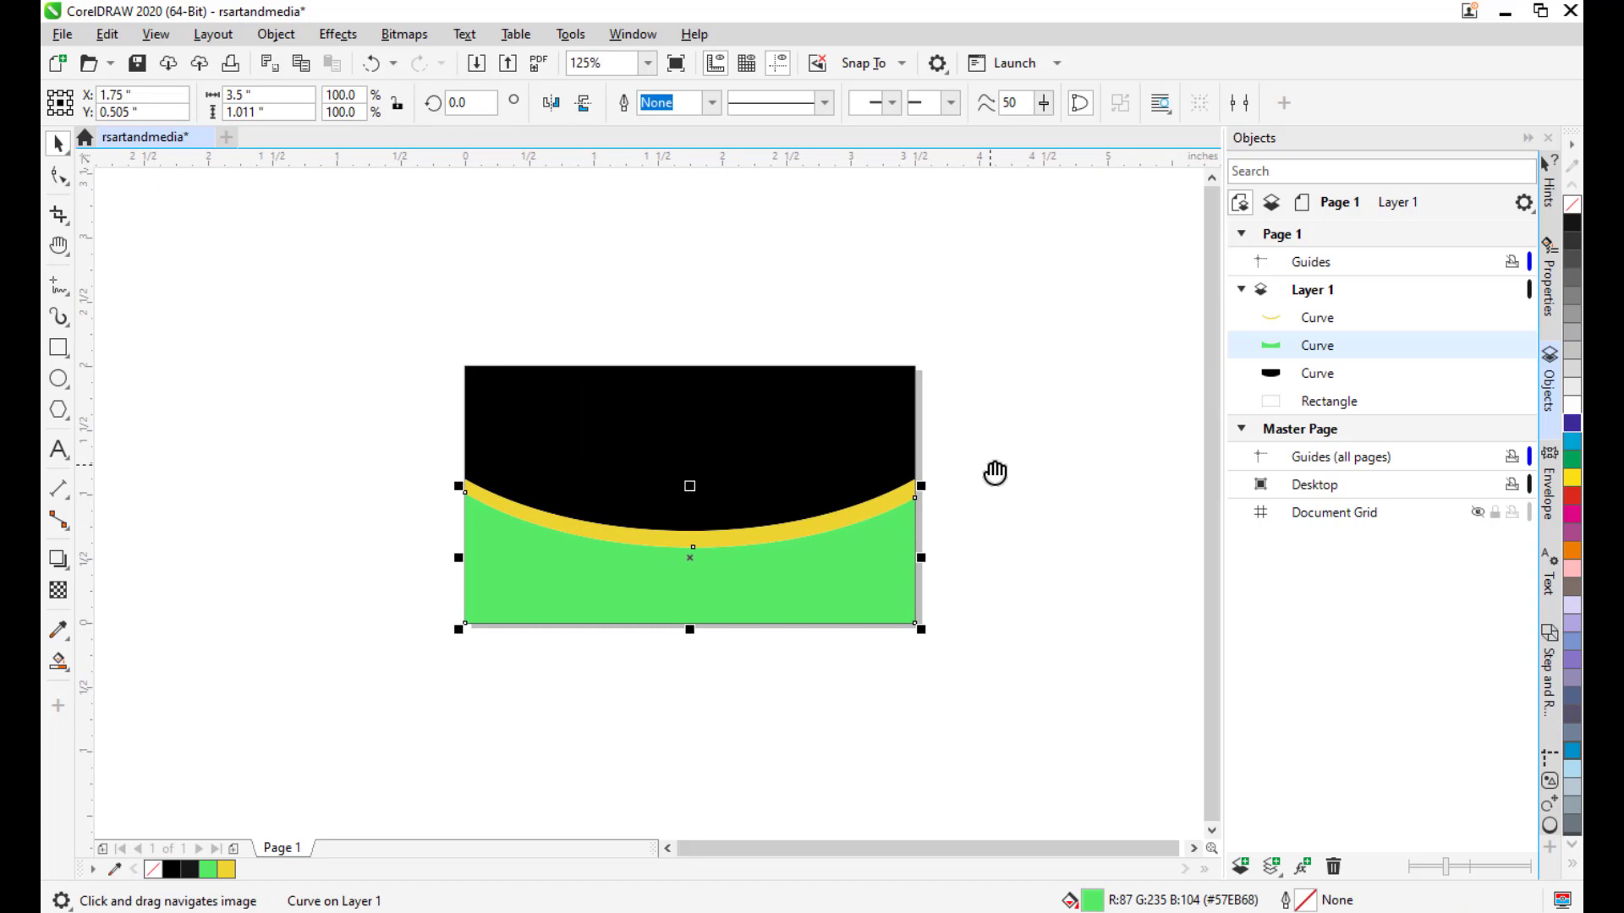
key(F11)
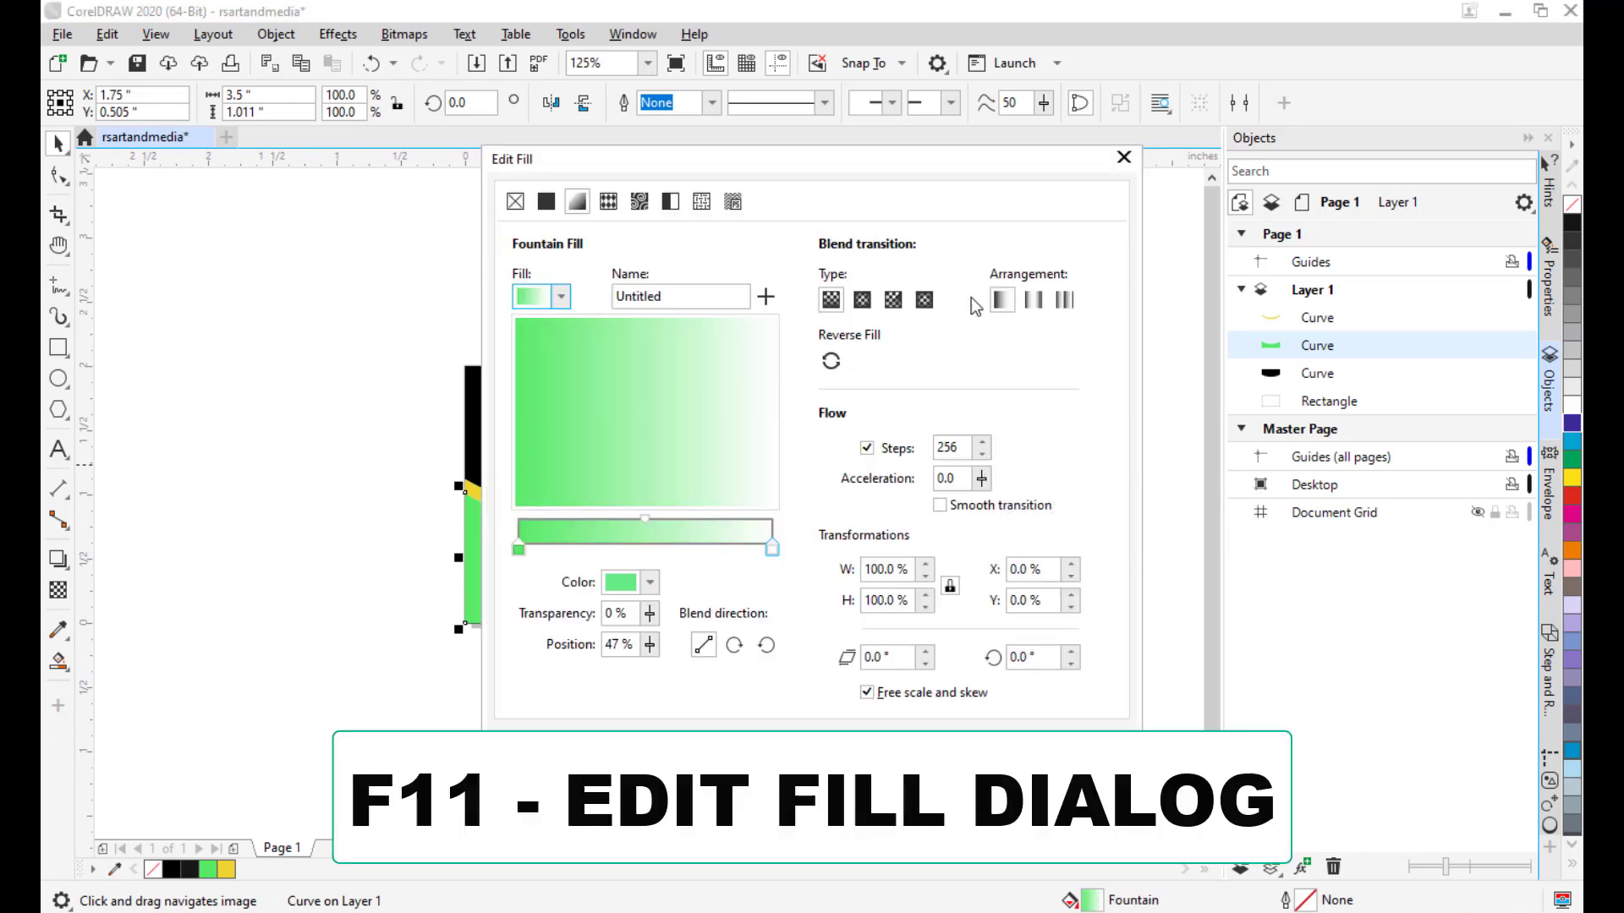
Set the gradient's start stop to dark green and copy its hex code.
drag(727, 152, 1062, 95)
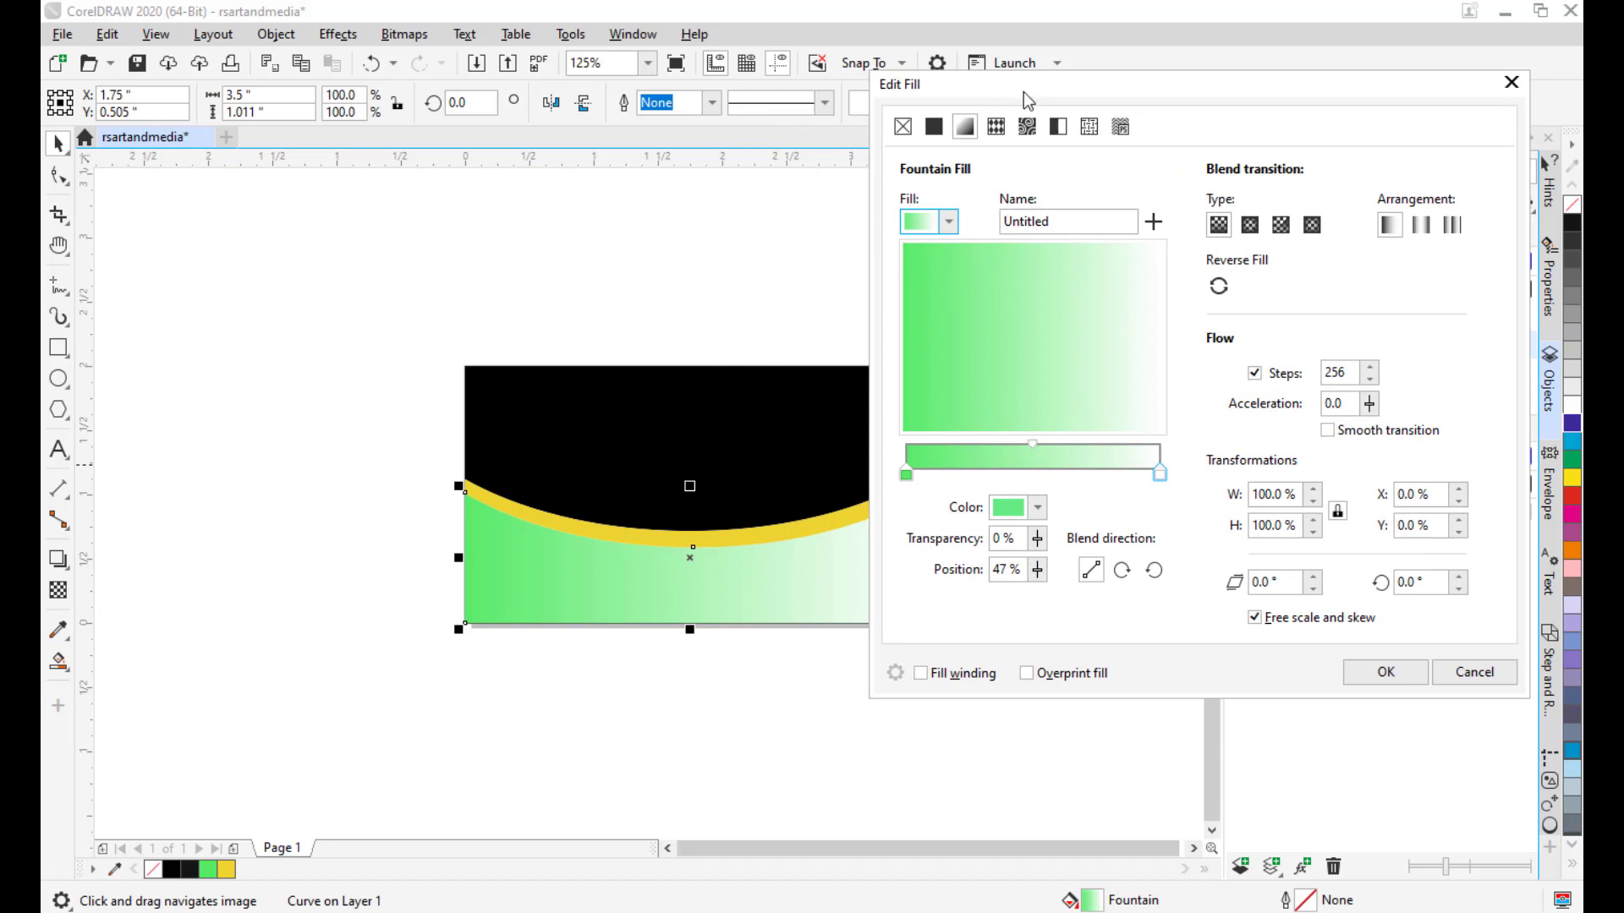
drag(1029, 96, 1009, 97)
click(885, 475)
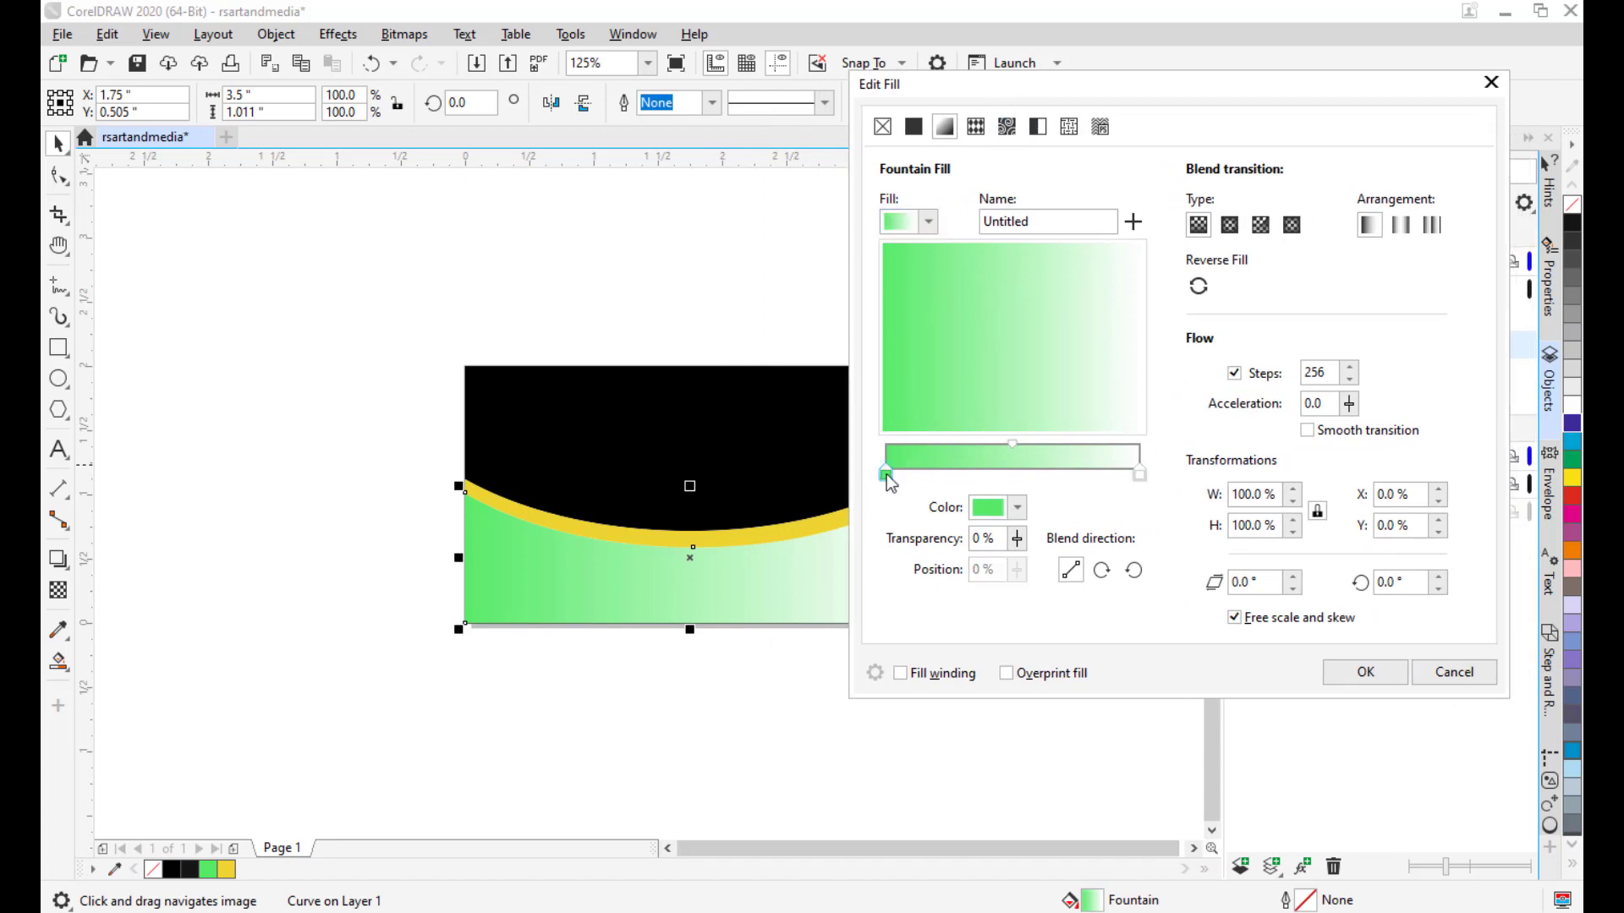
click(1141, 474)
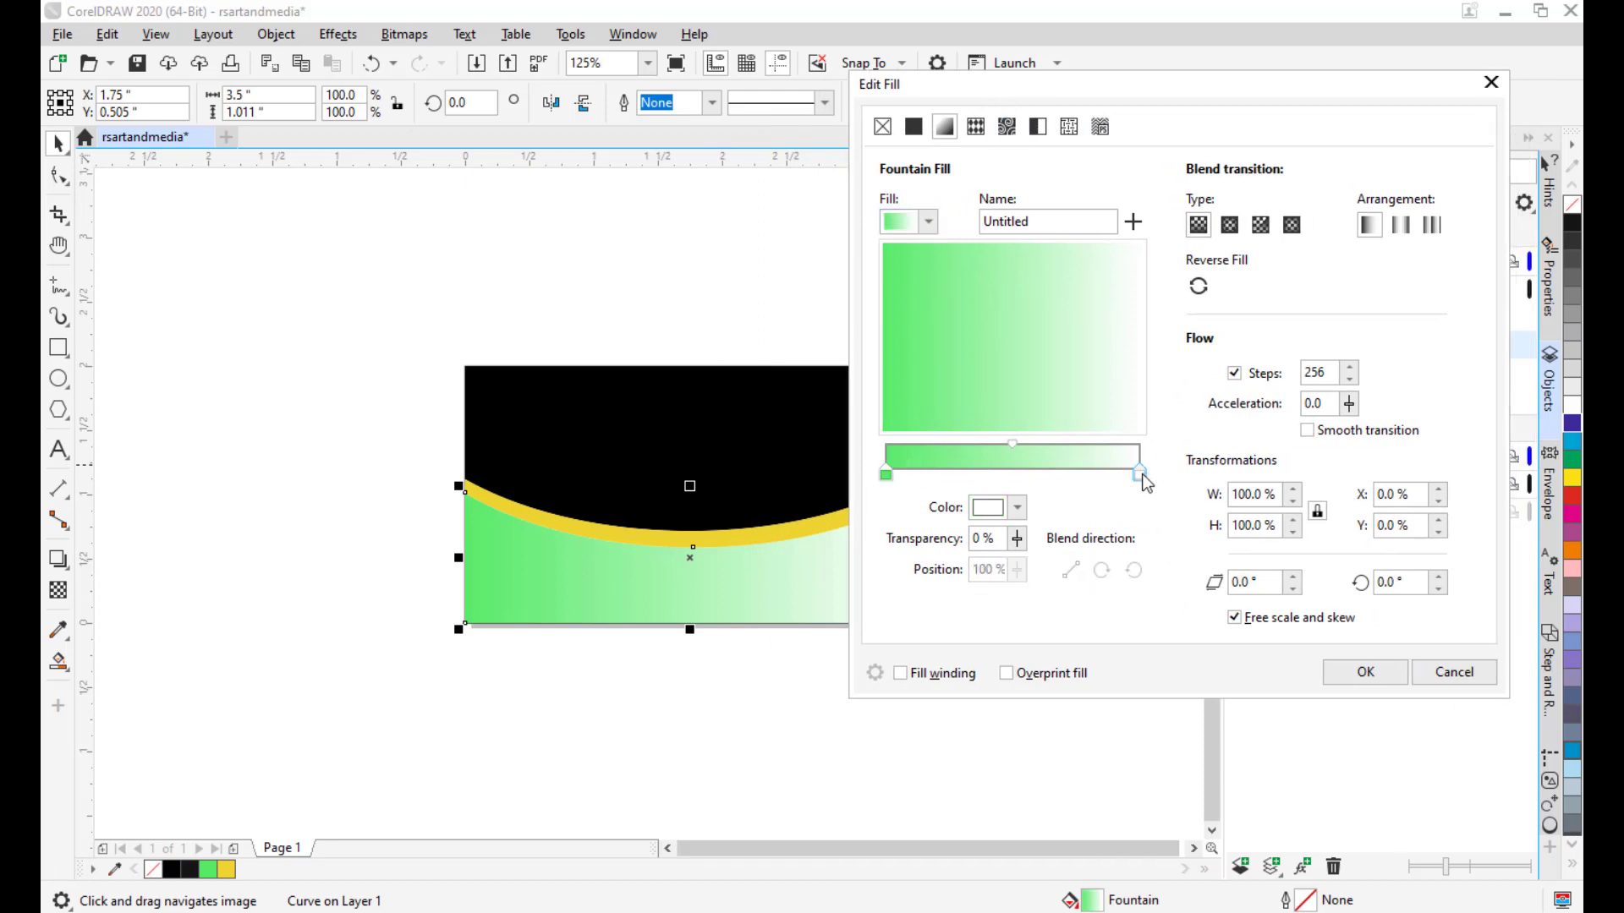
click(886, 474)
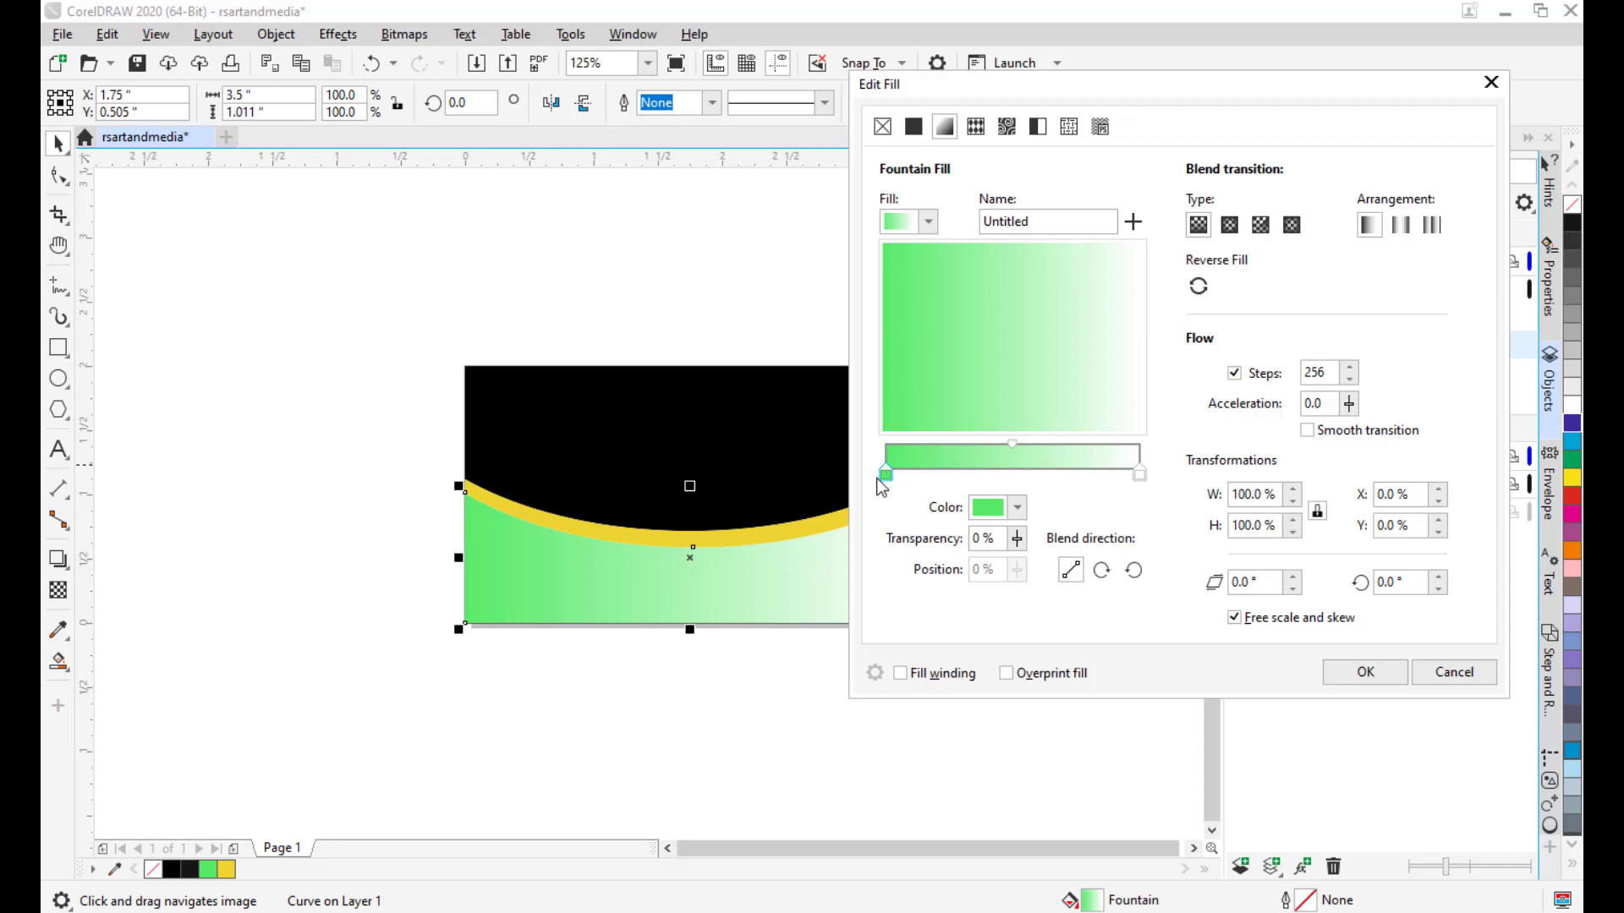
click(1017, 507)
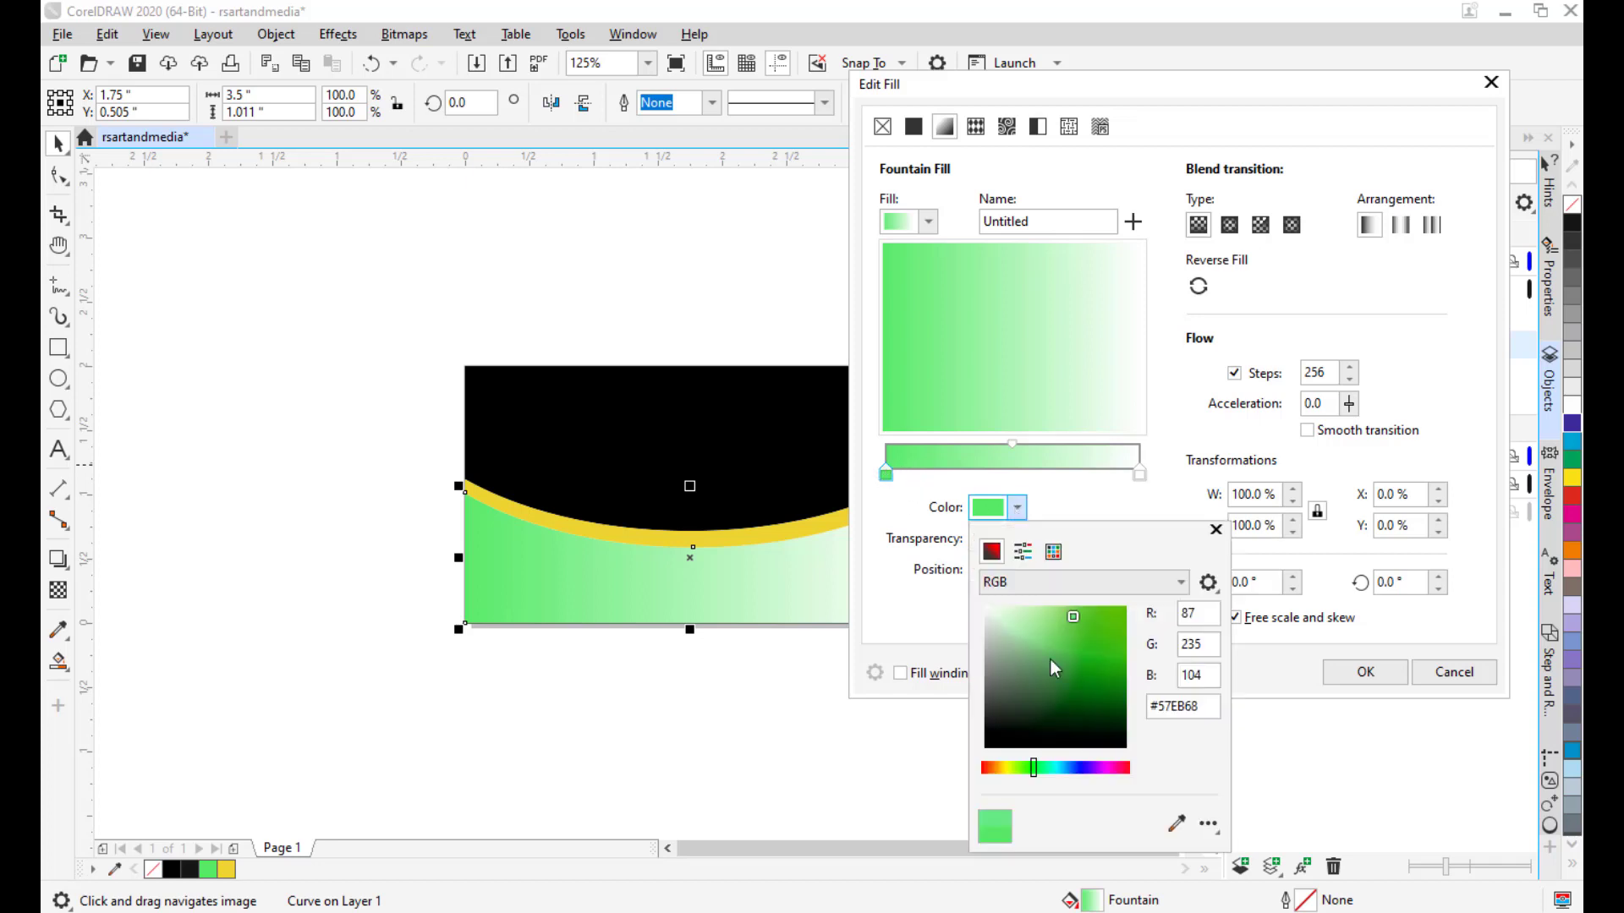
click(1122, 685)
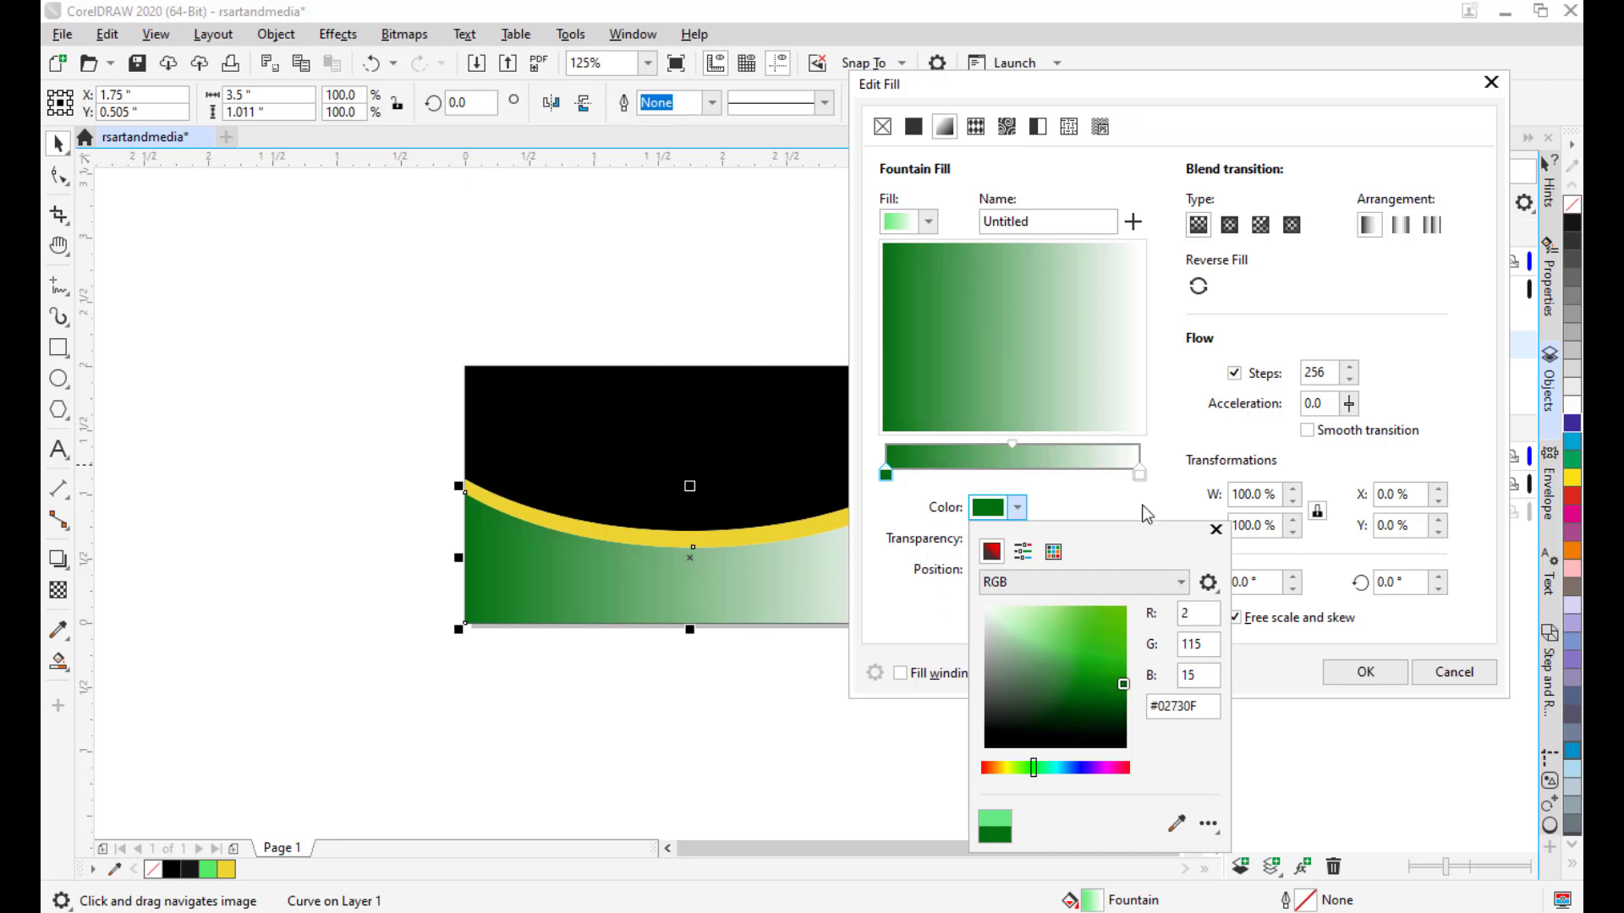
drag(1211, 707, 1150, 709)
right_click(1174, 707)
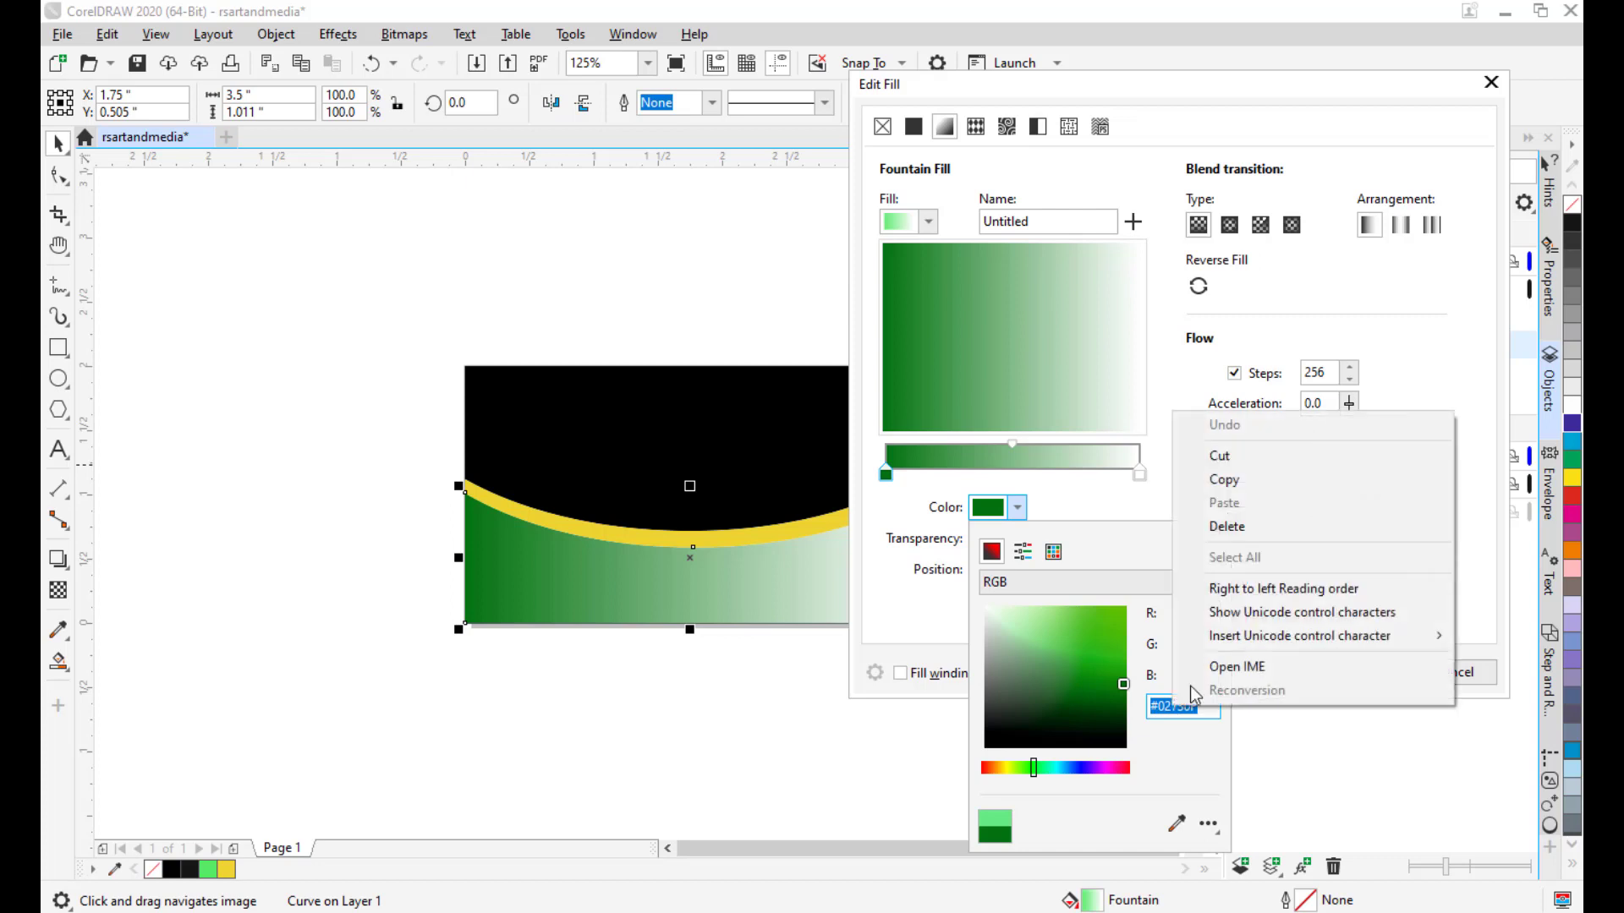
click(1227, 480)
Paste the dark green code into the white end stop so both ends match.
click(1141, 474)
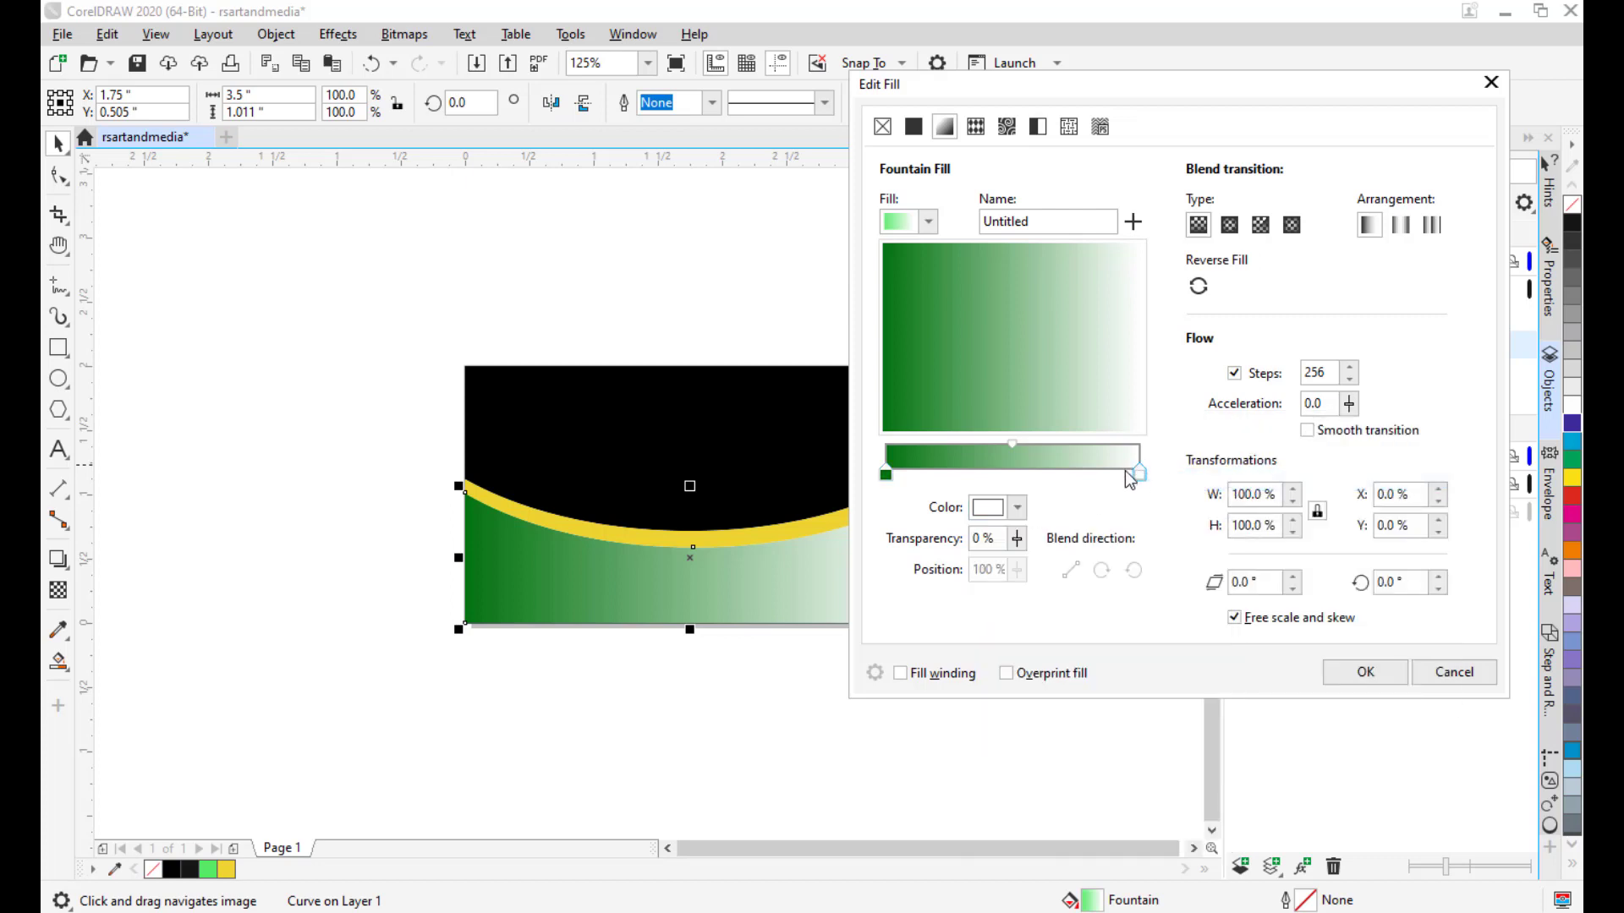
click(1017, 508)
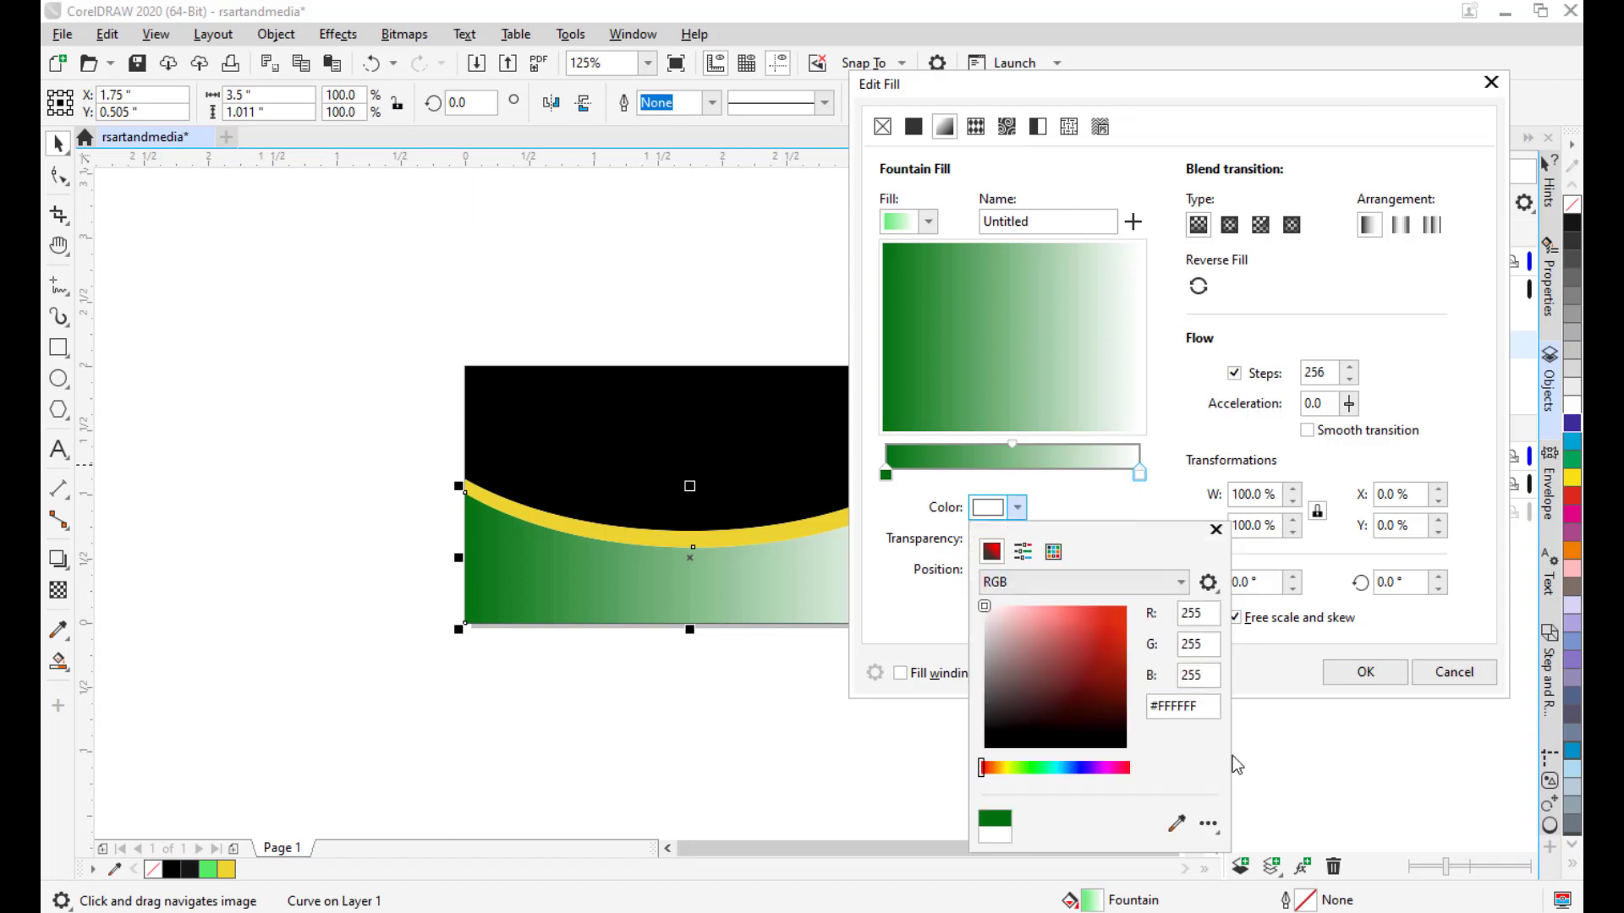
double_click(1206, 707)
right_click(1178, 712)
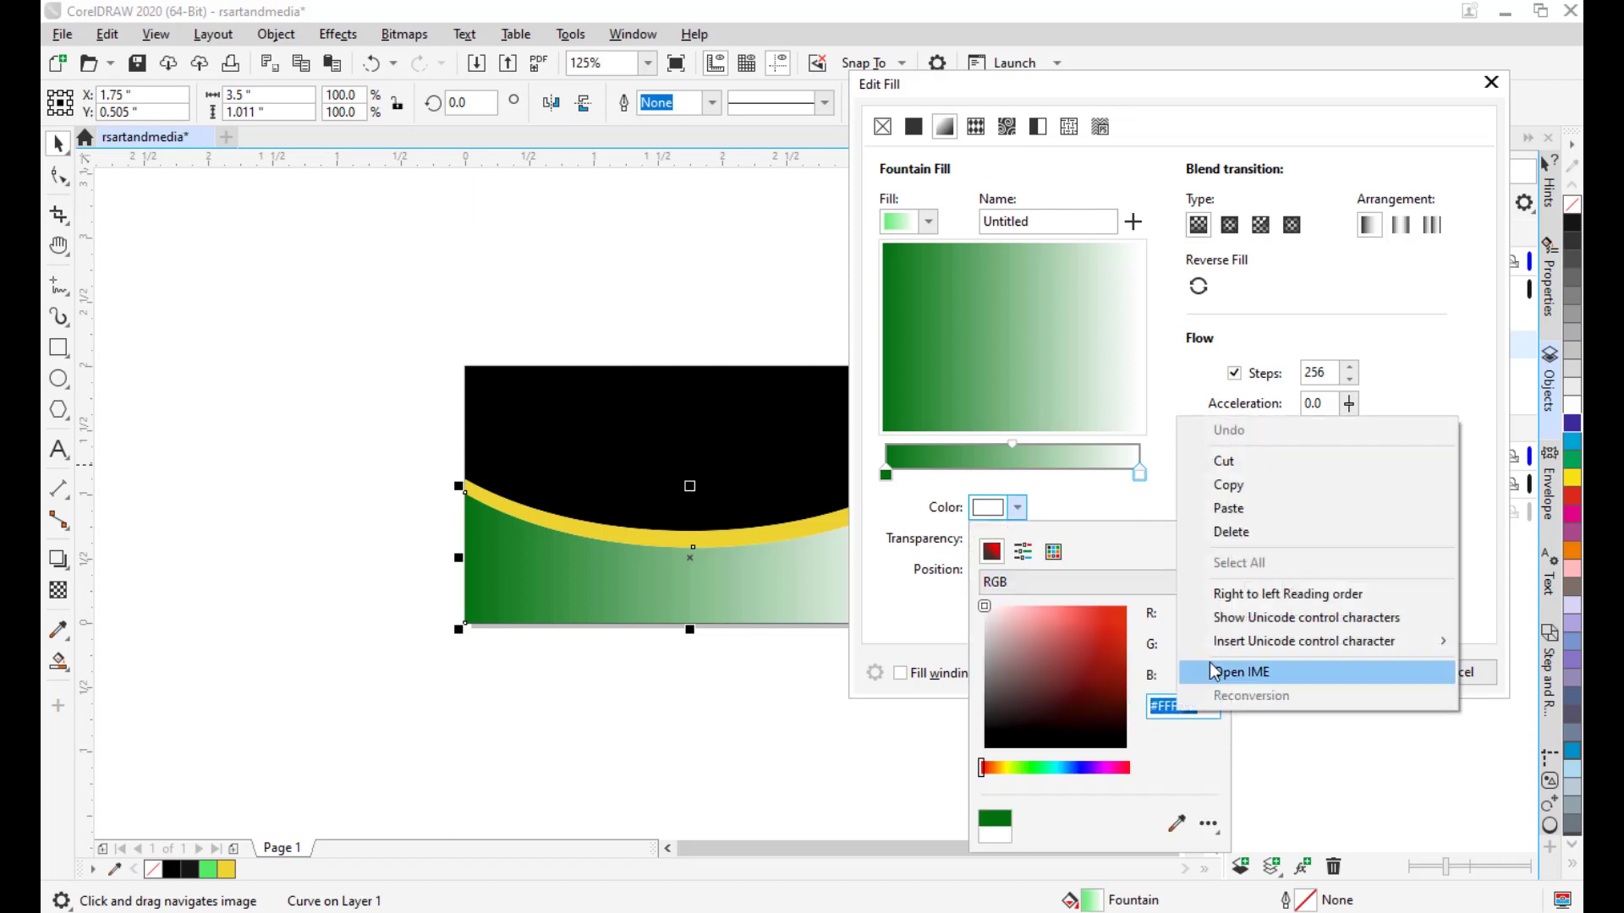
click(1229, 508)
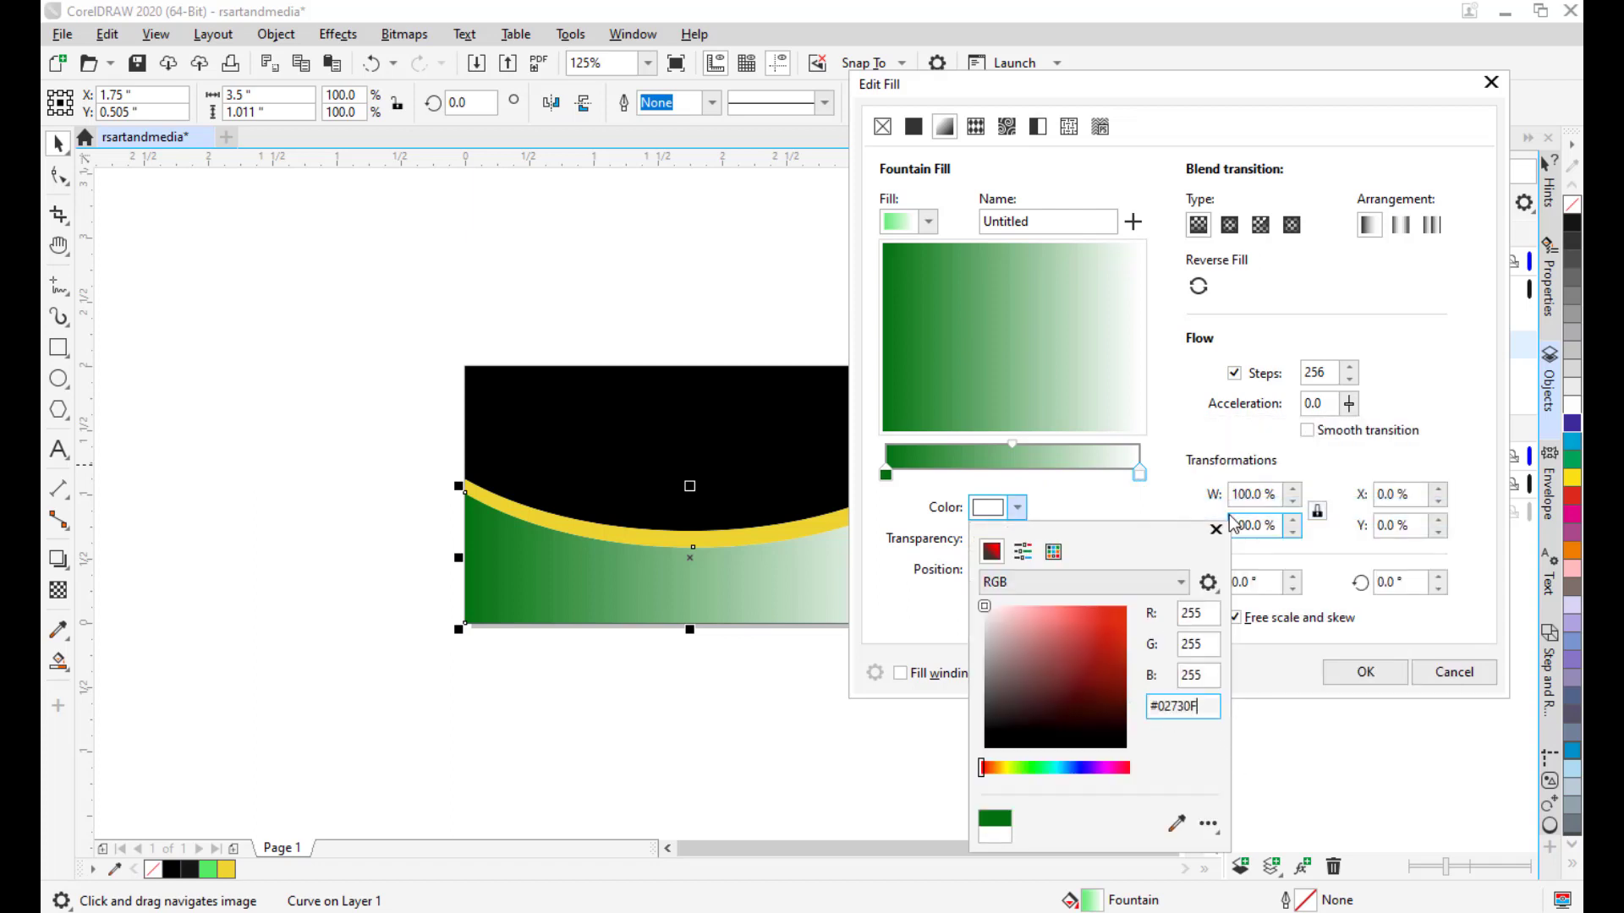
click(1200, 645)
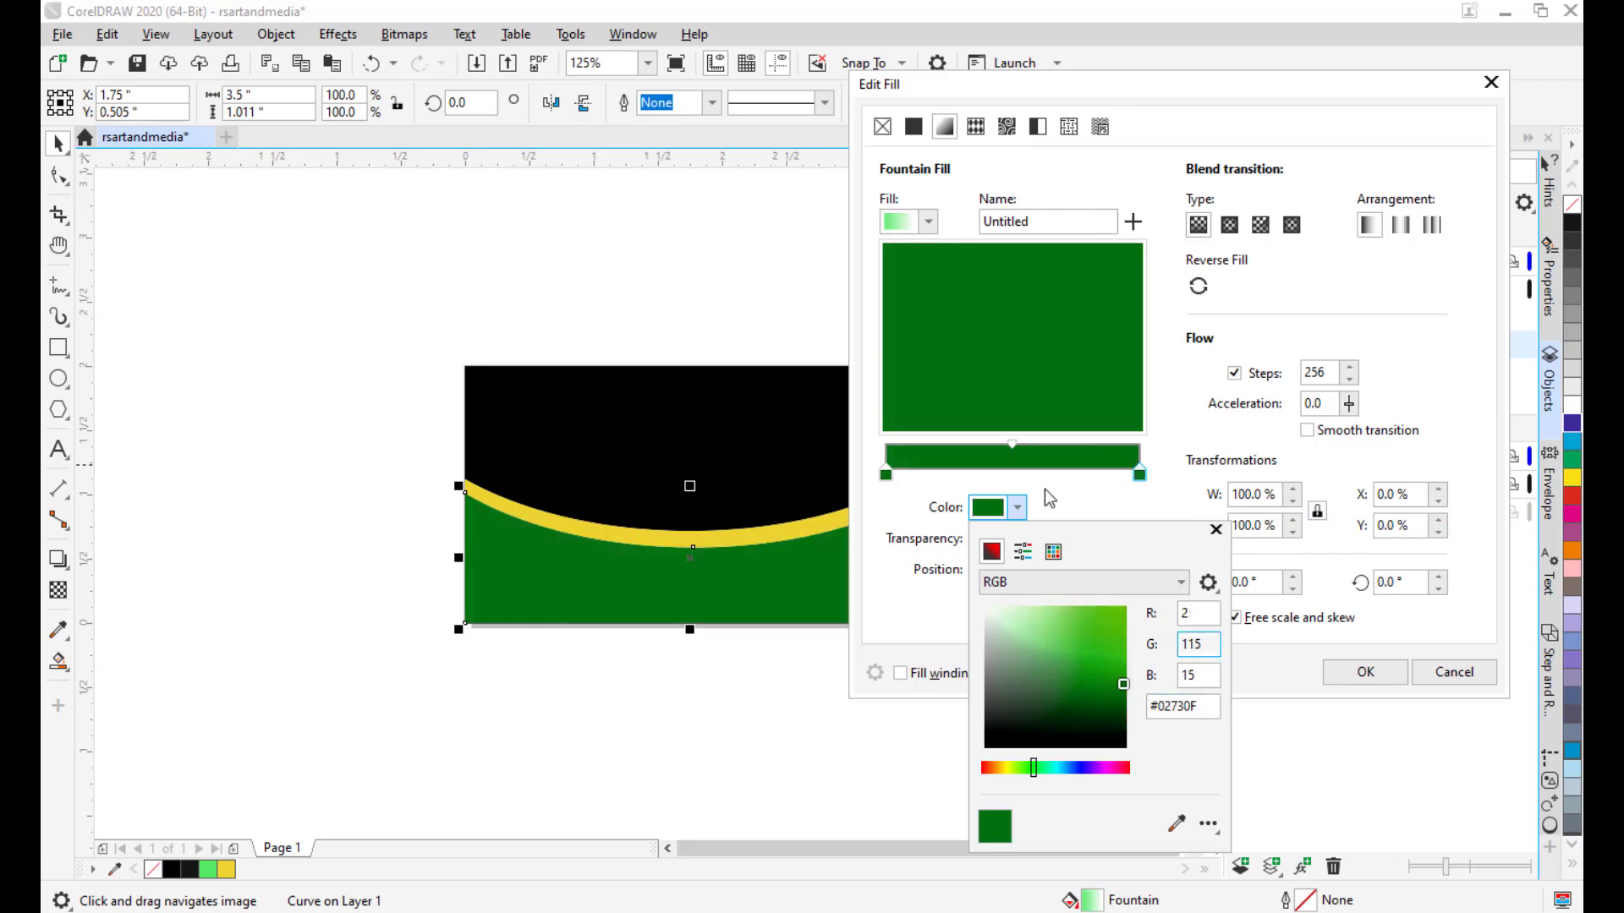
click(1009, 477)
Add a light green colour stop in the middle of the gradient, around 47%.
double_click(1009, 474)
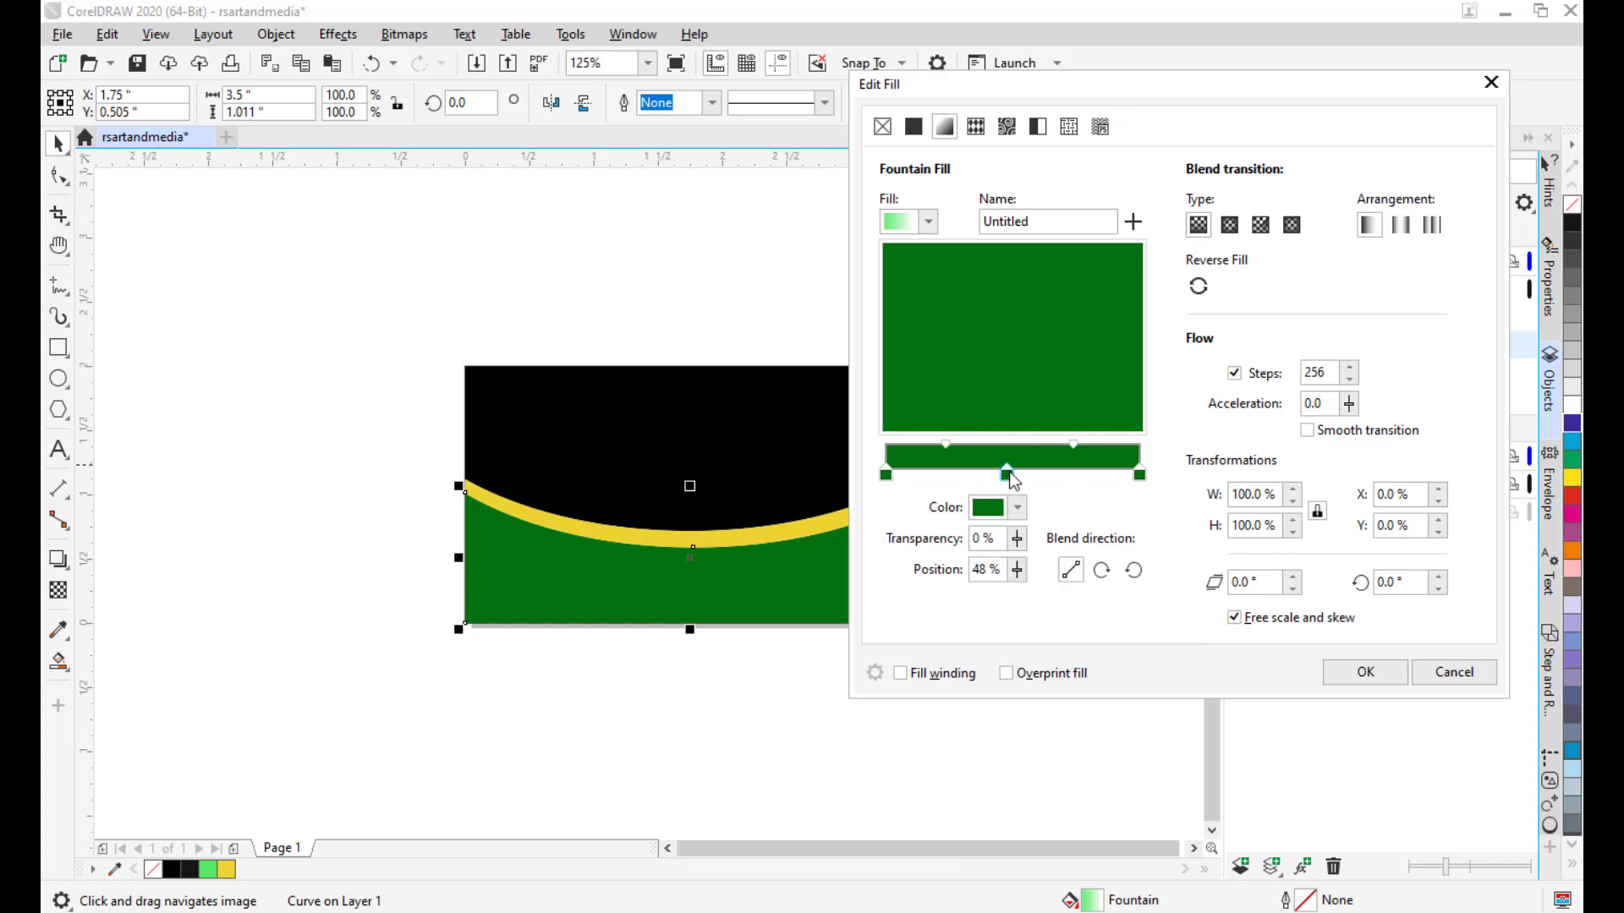
drag(1008, 472, 1006, 472)
click(1019, 507)
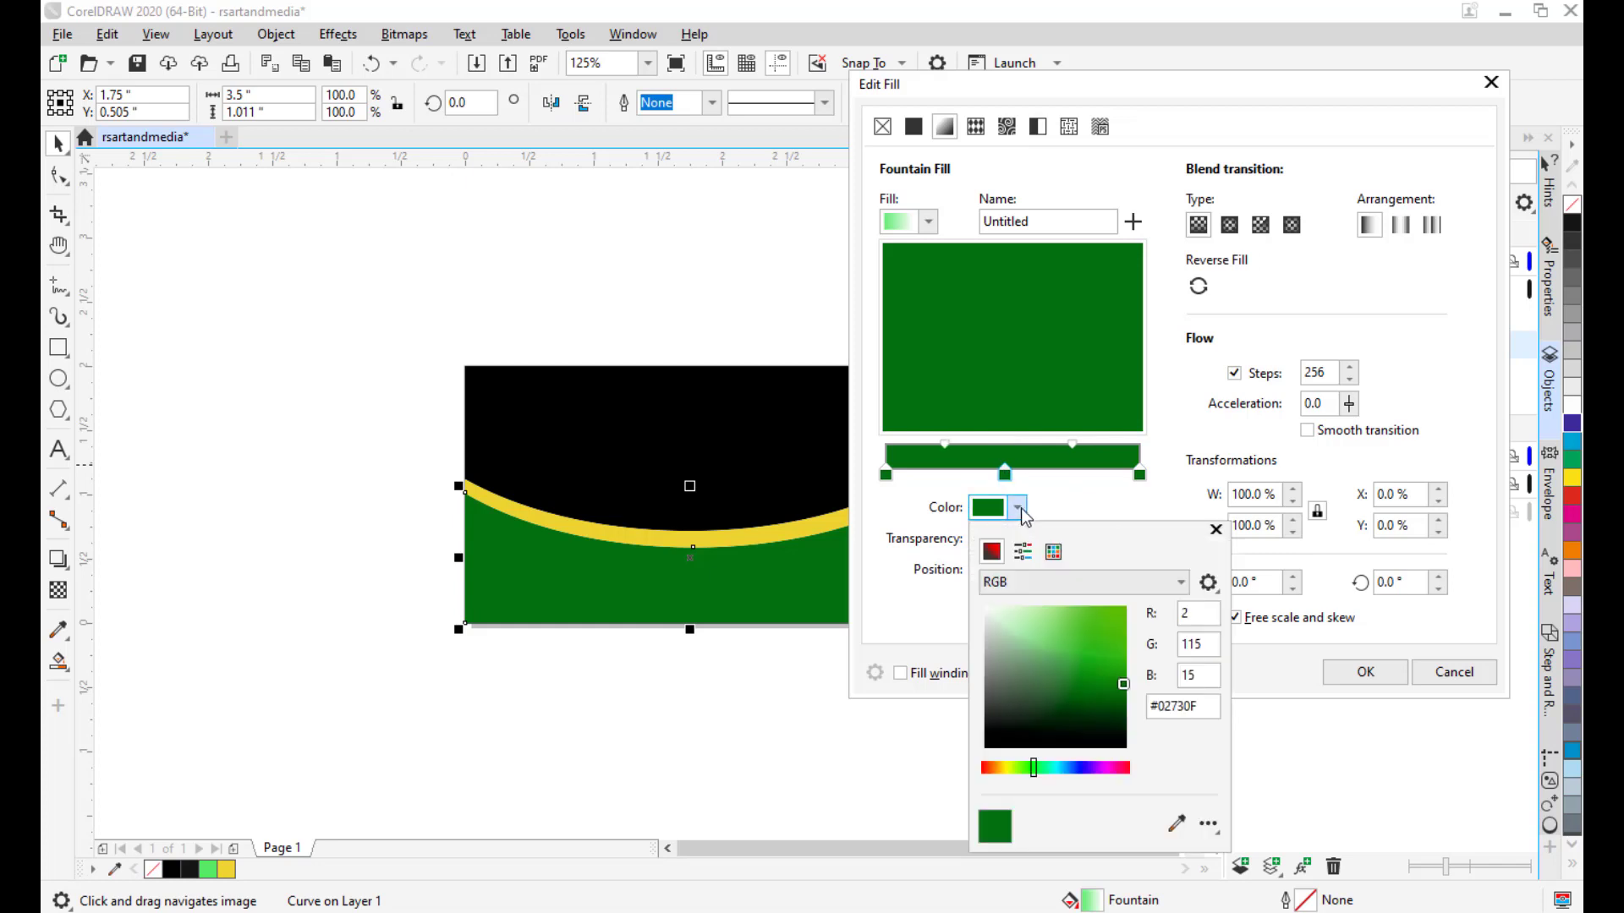
click(1039, 611)
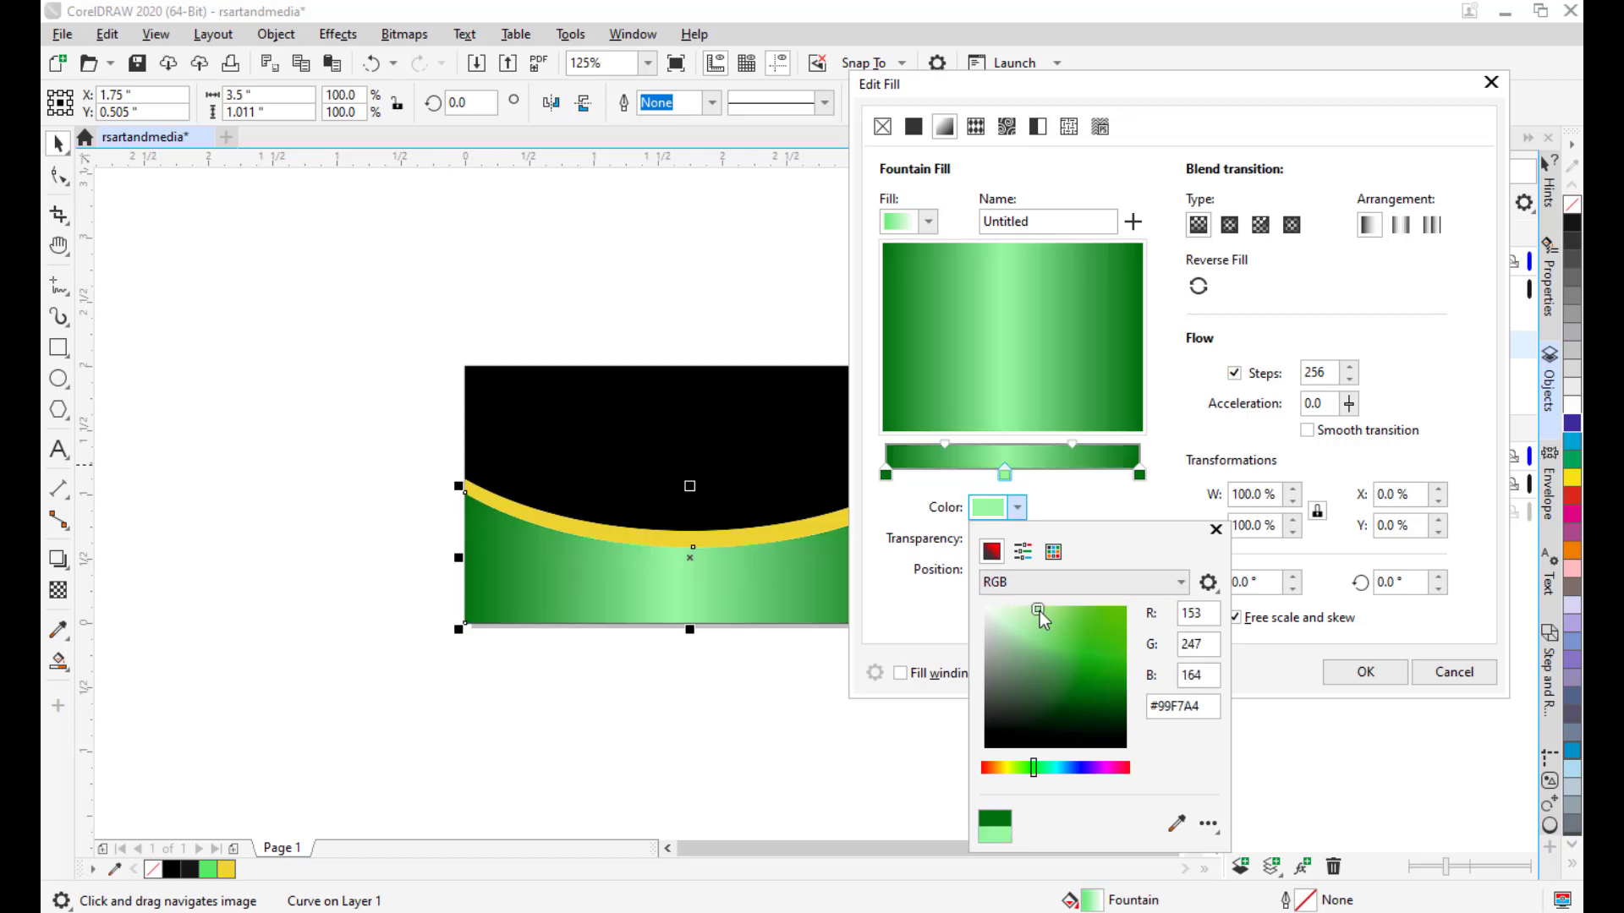
drag(1038, 611, 1047, 618)
click(1011, 479)
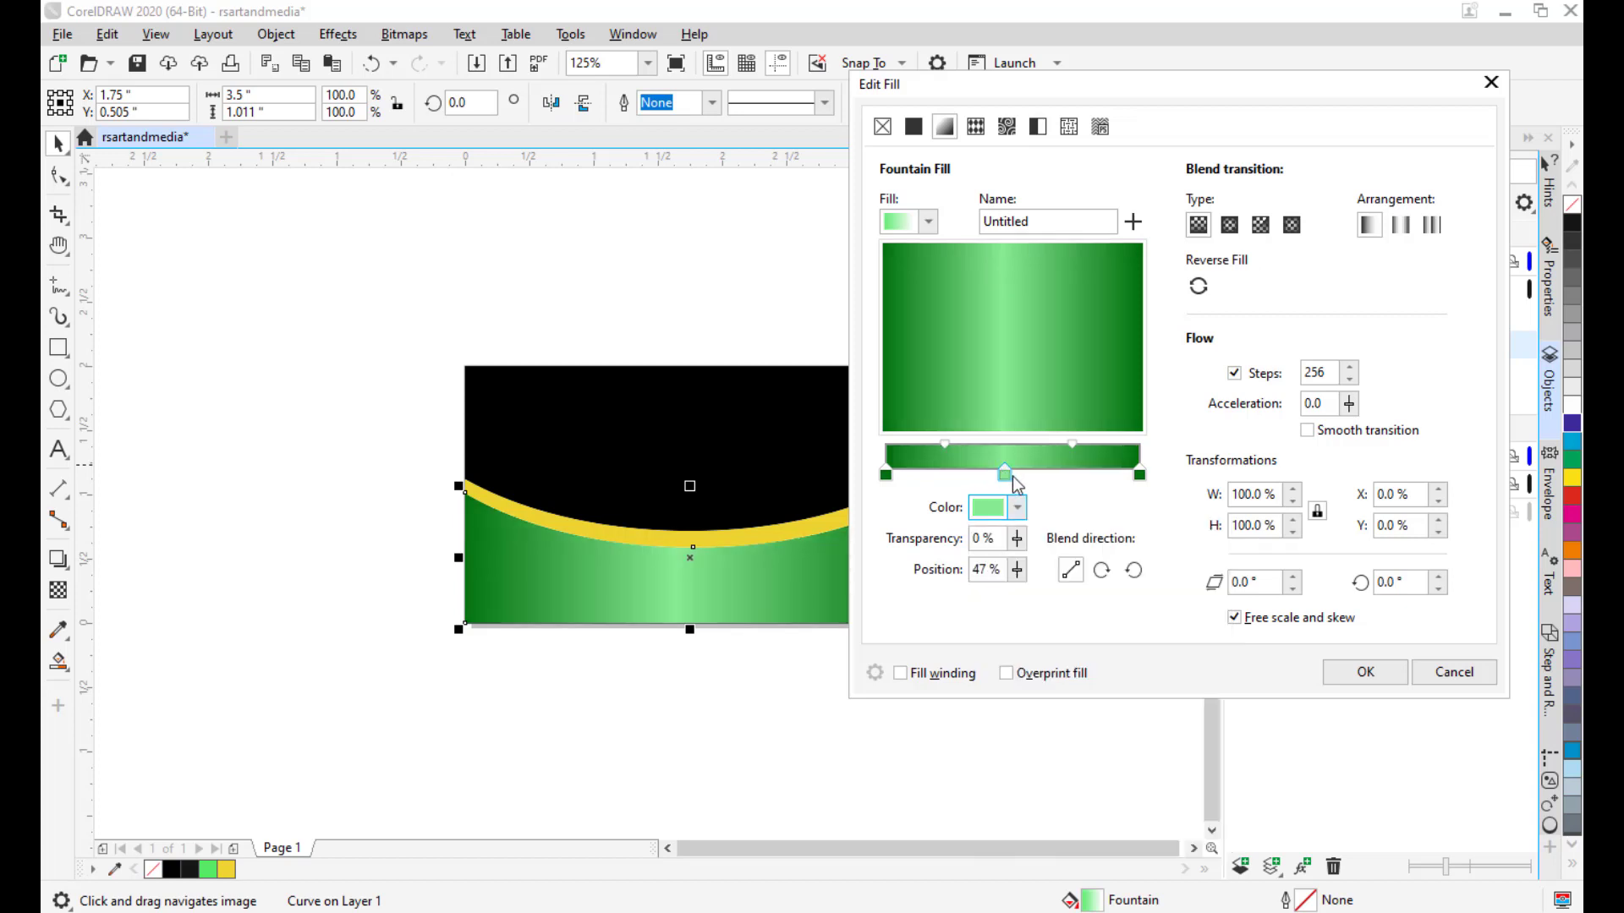
Shift the pale green band right and copy its hex code #86EB91.
drag(1006, 475, 1013, 475)
click(1017, 507)
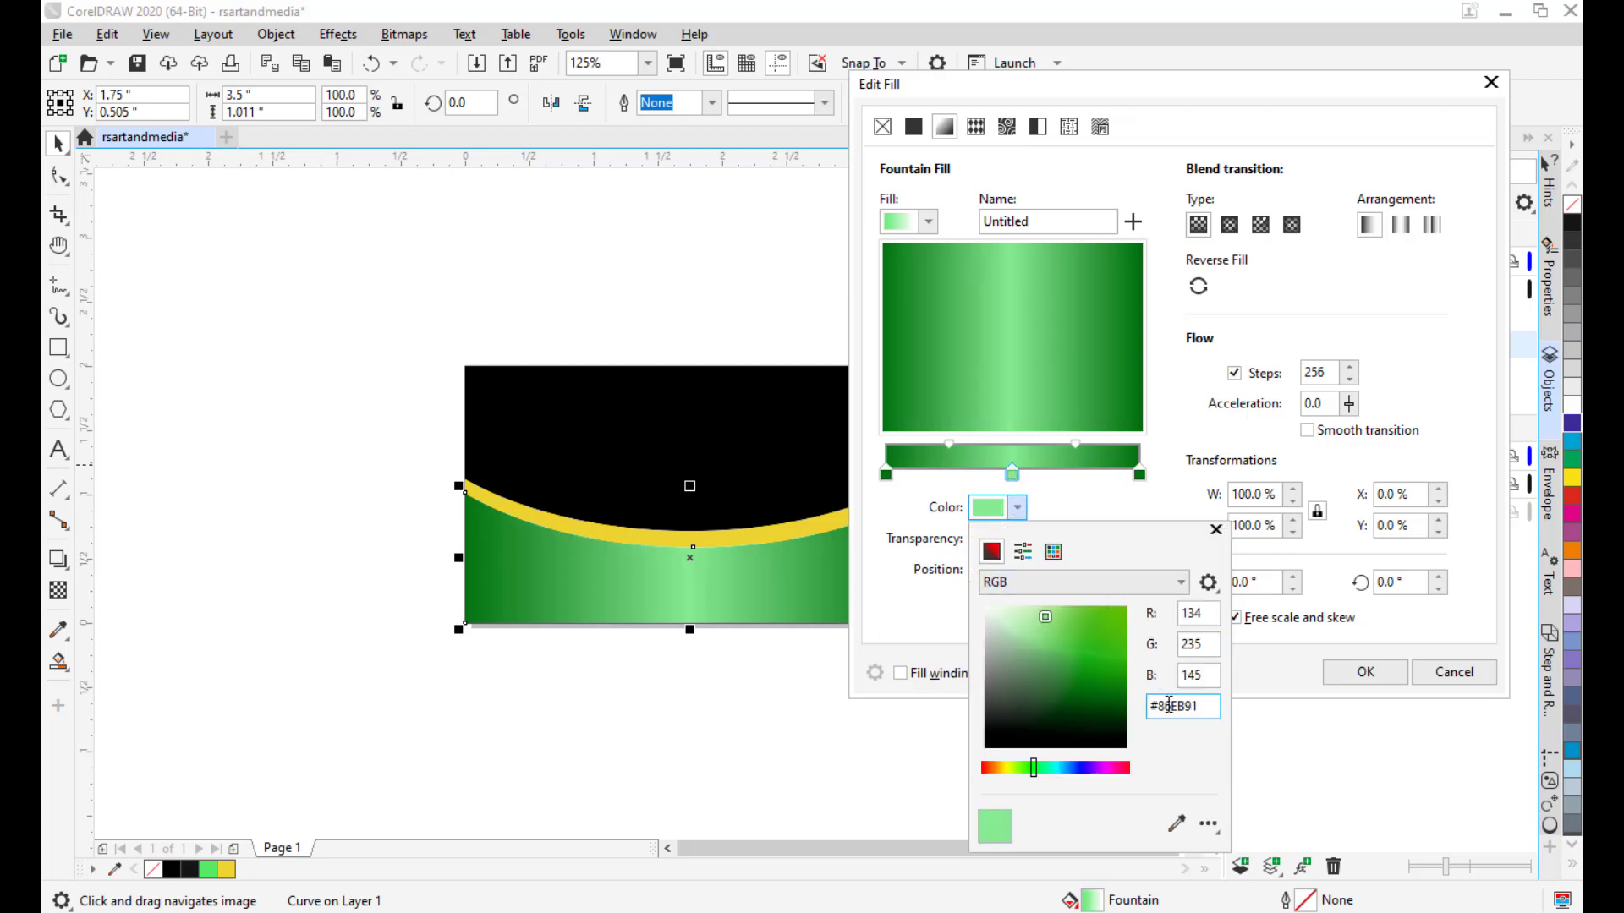
drag(1207, 704, 1140, 706)
right_click(1175, 709)
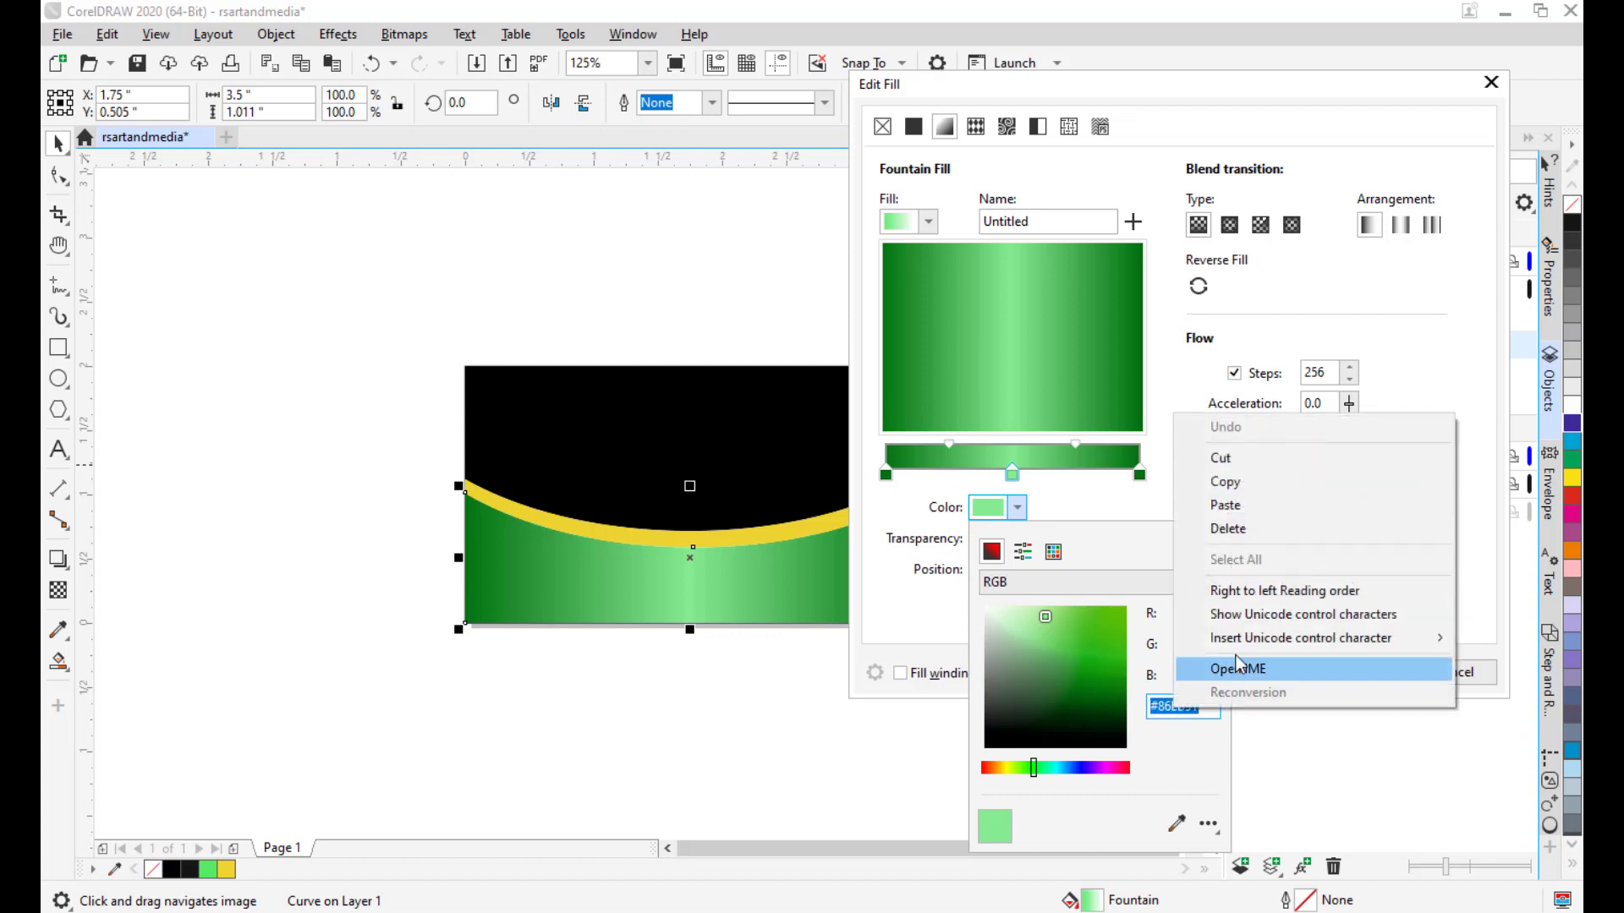
click(1255, 488)
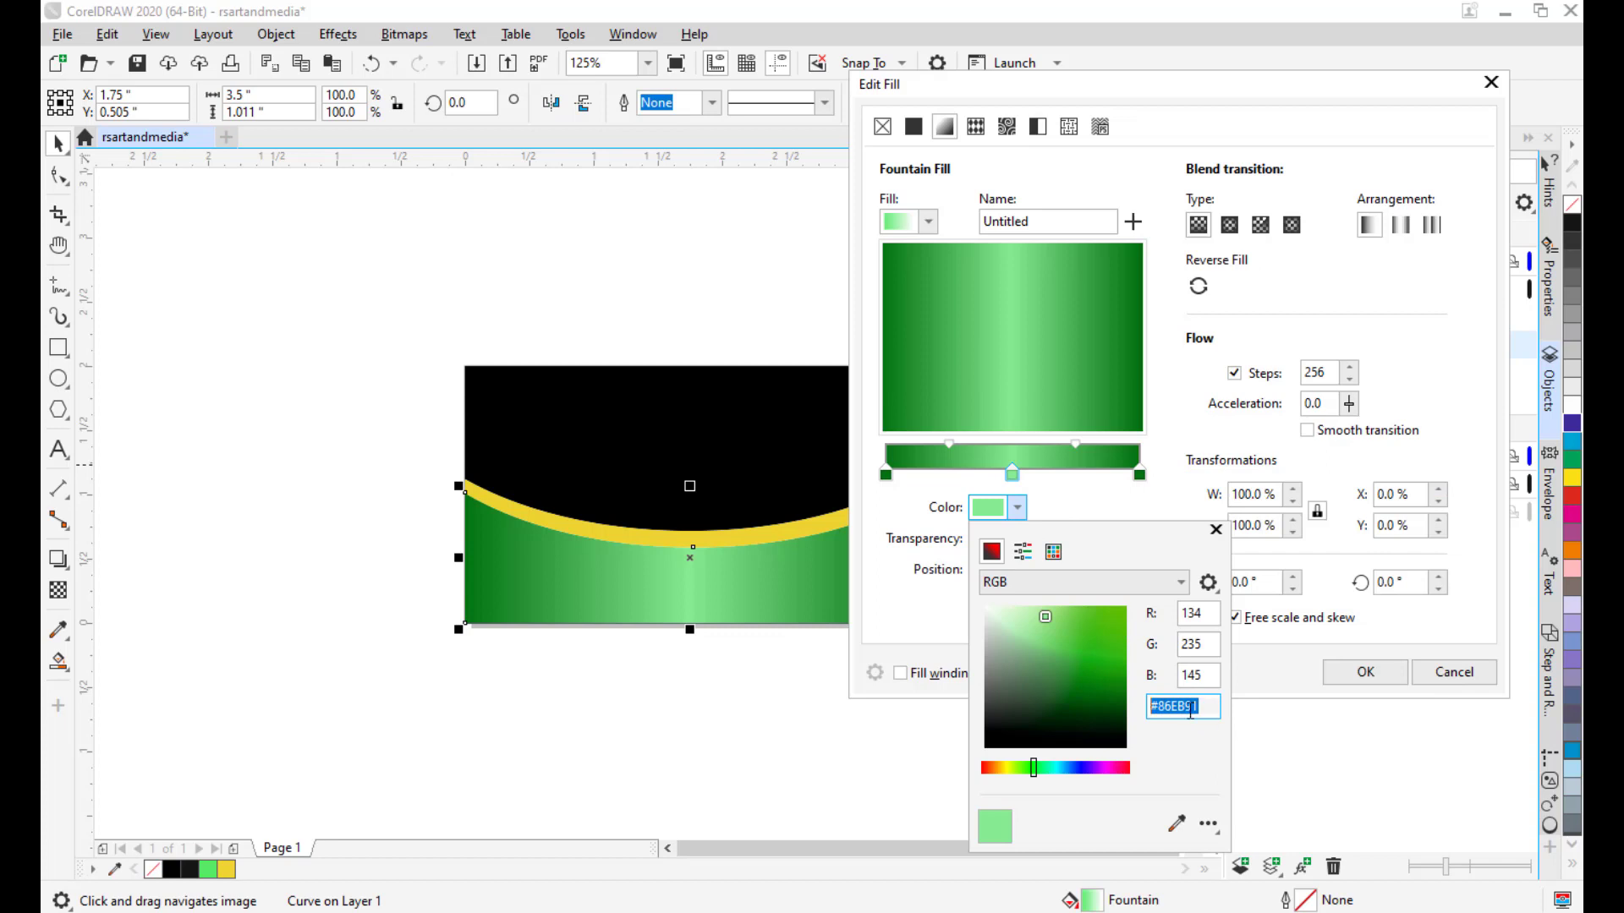
key(alt+Tab)
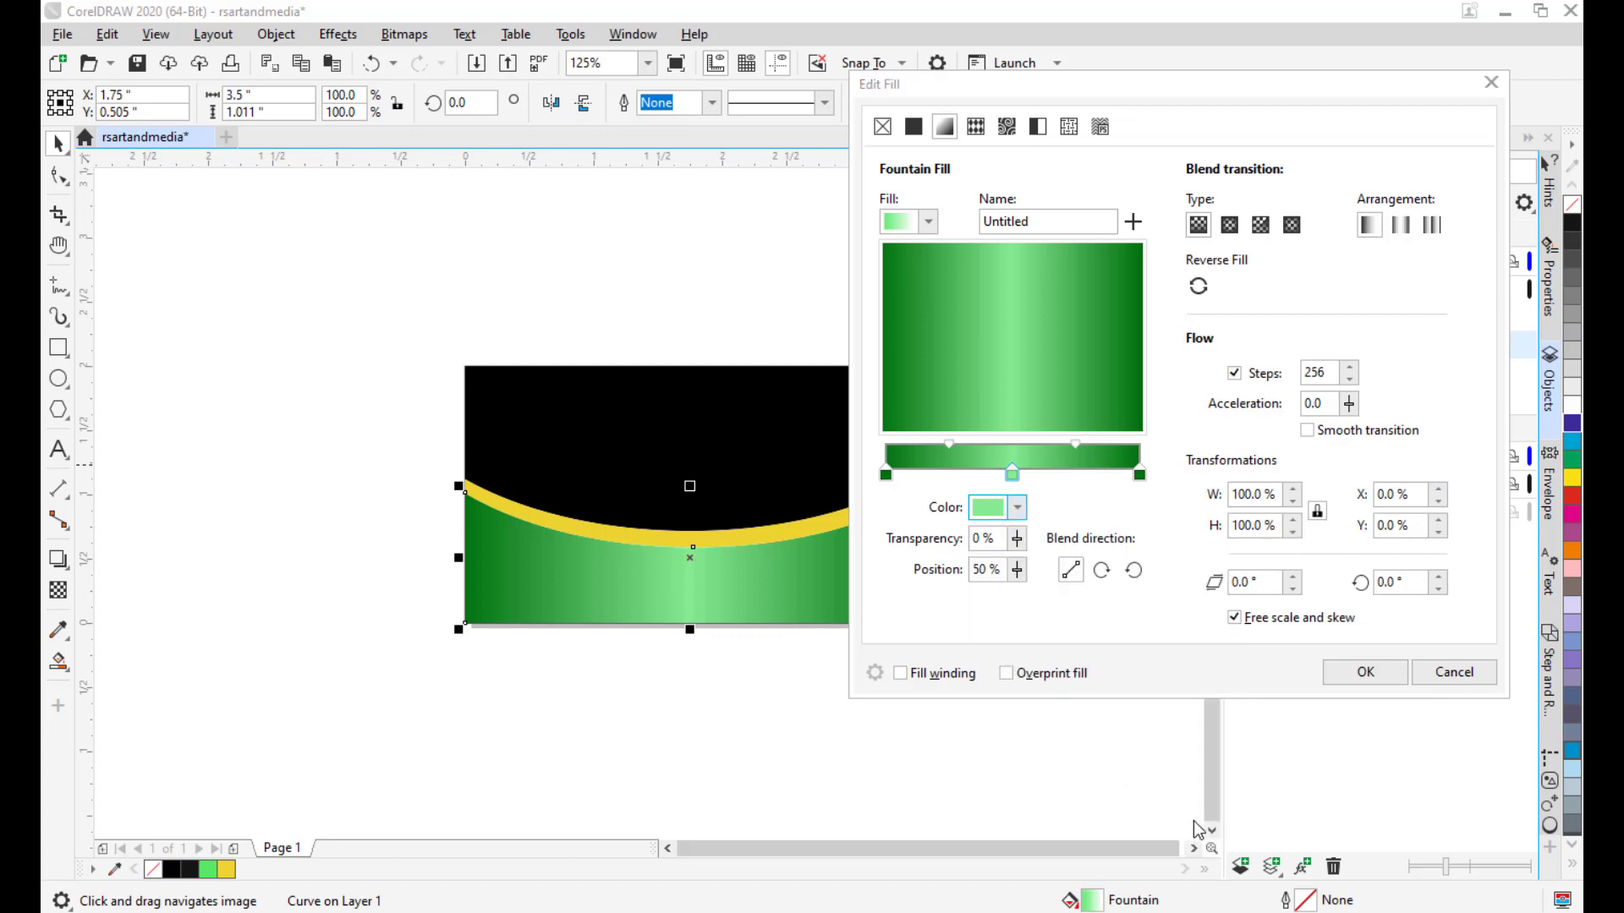
Fine-tune the pale green middle stop so it sits at 48%.
click(1010, 478)
drag(1007, 477, 1015, 477)
click(1079, 443)
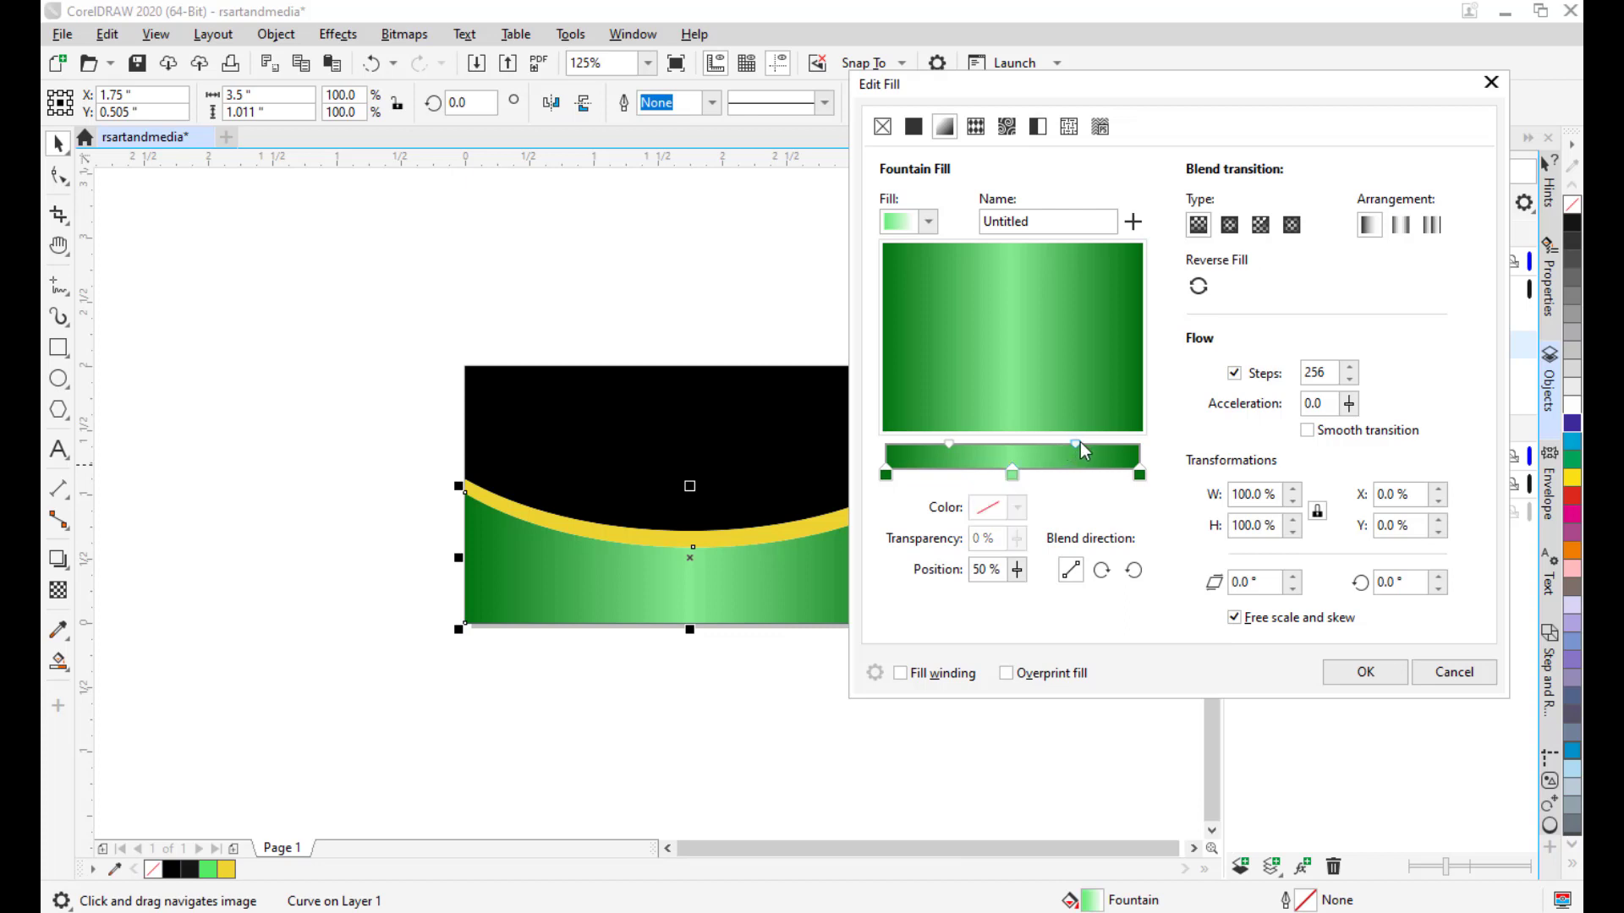
click(1009, 474)
drag(1009, 475, 1002, 476)
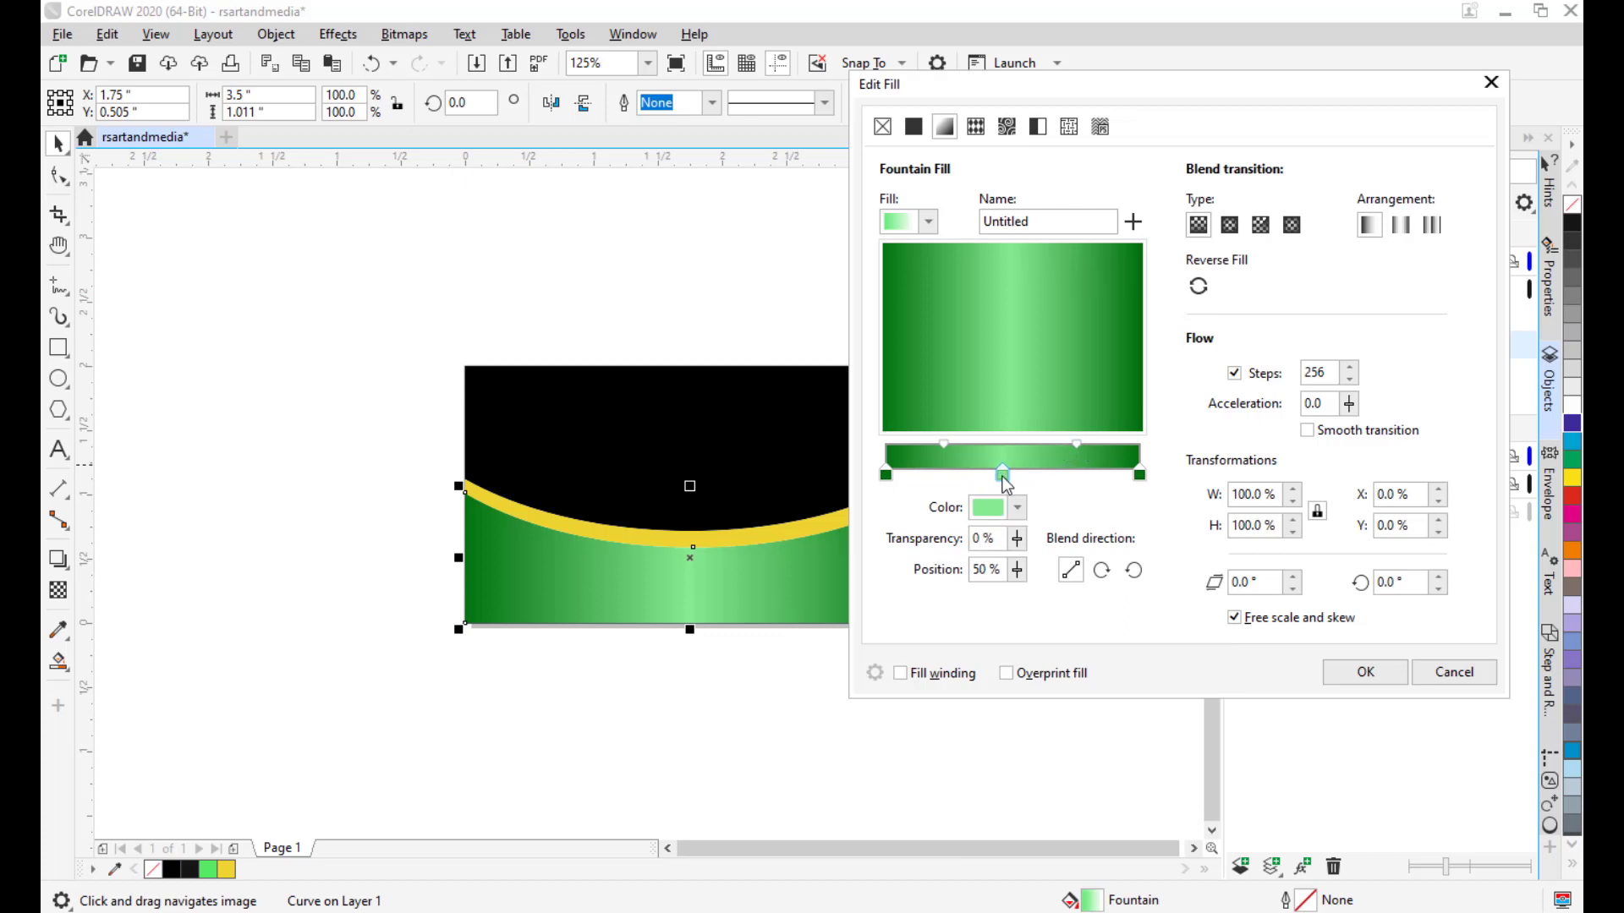
click(942, 442)
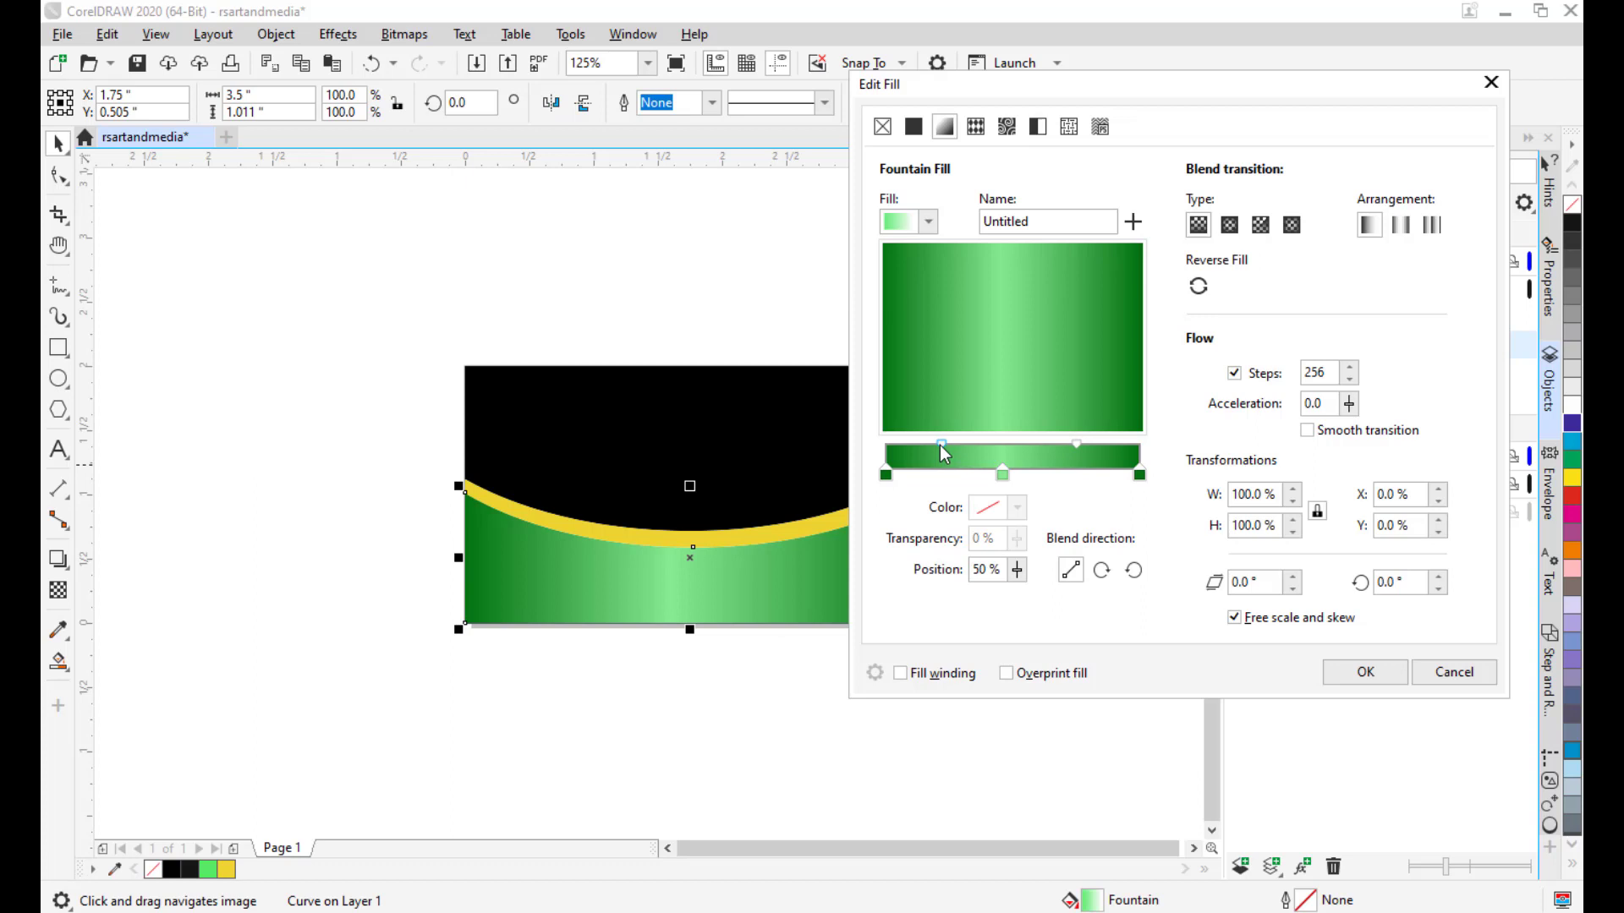
click(1077, 443)
click(1004, 472)
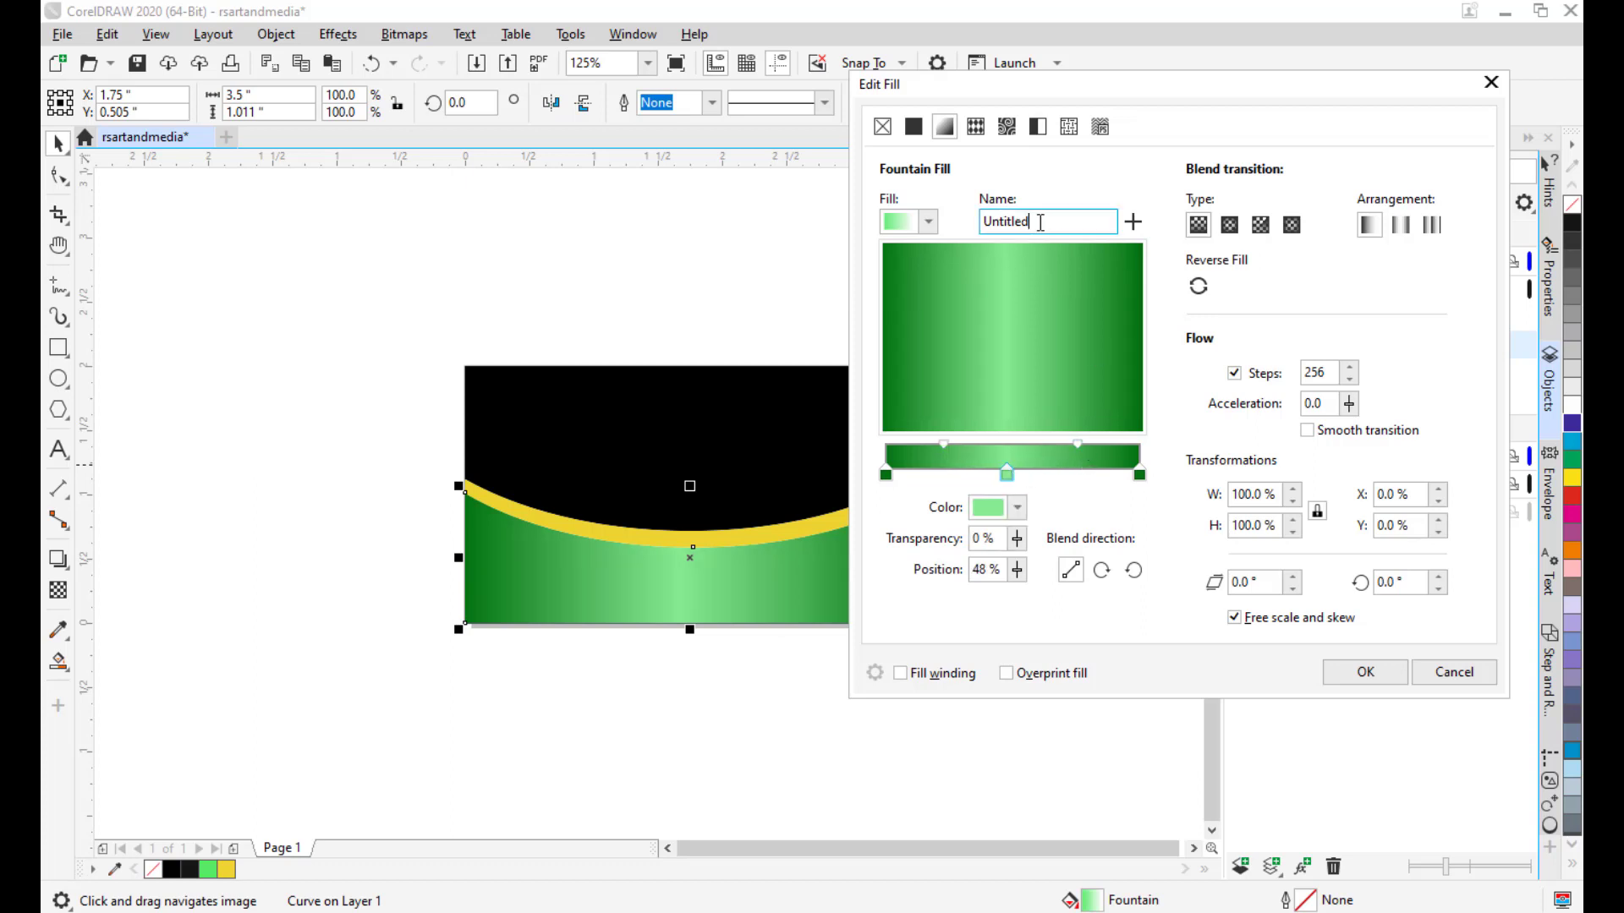
Name the gradient 'greenemeraldgradient', save it as a custom fountain fill, and apply it.
drag(1047, 221, 970, 222)
text(greenemeraldgradient)
click(1133, 223)
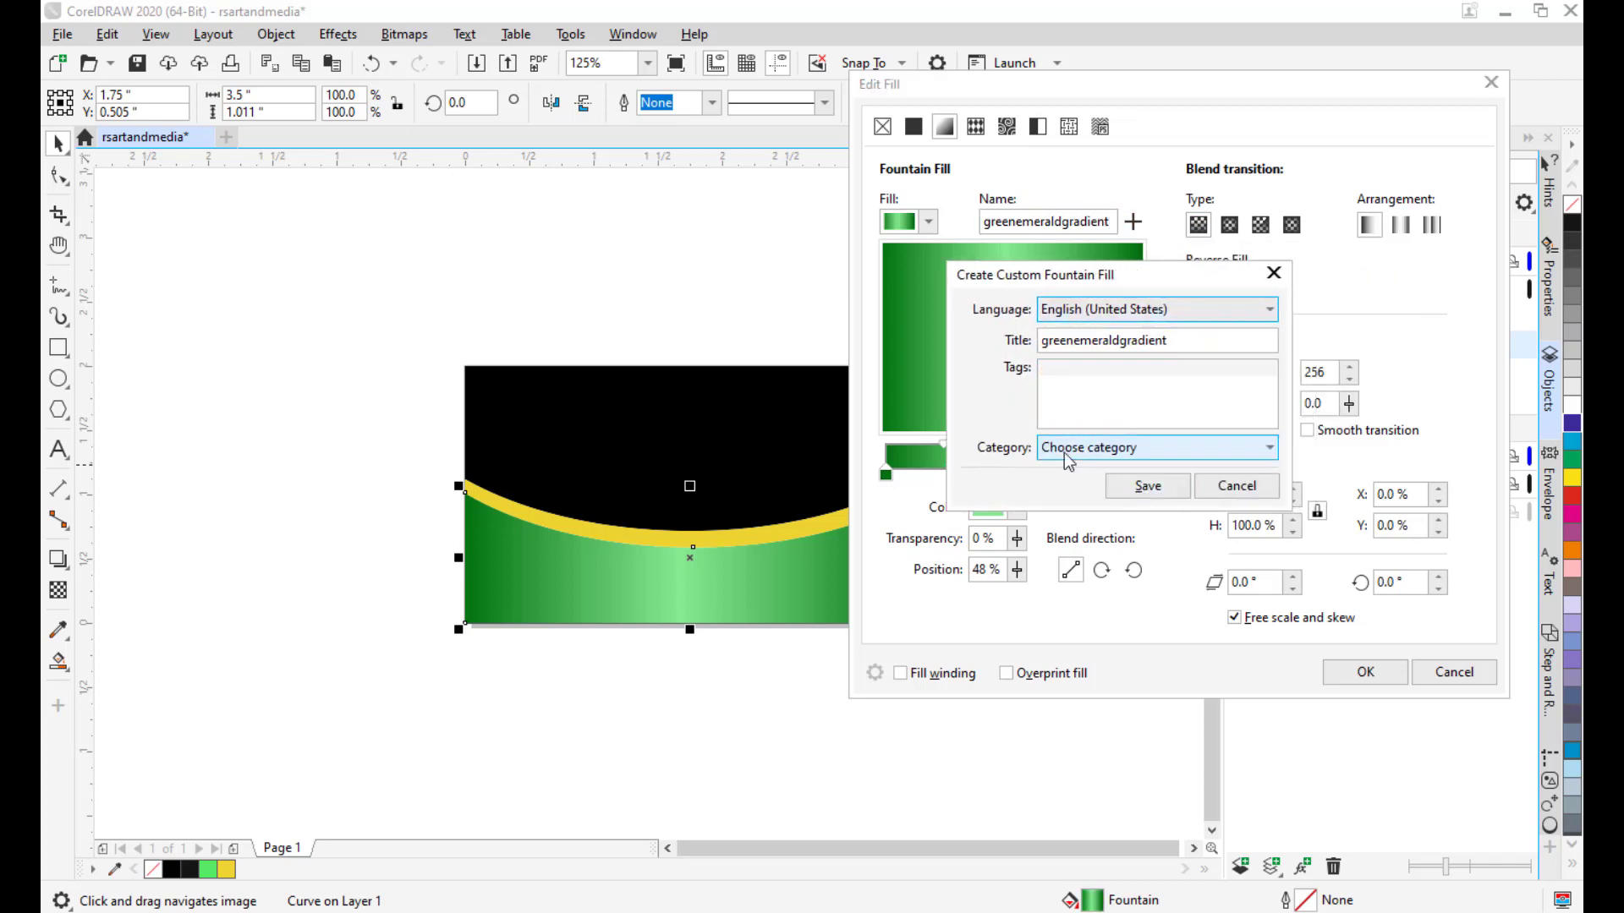
click(1149, 488)
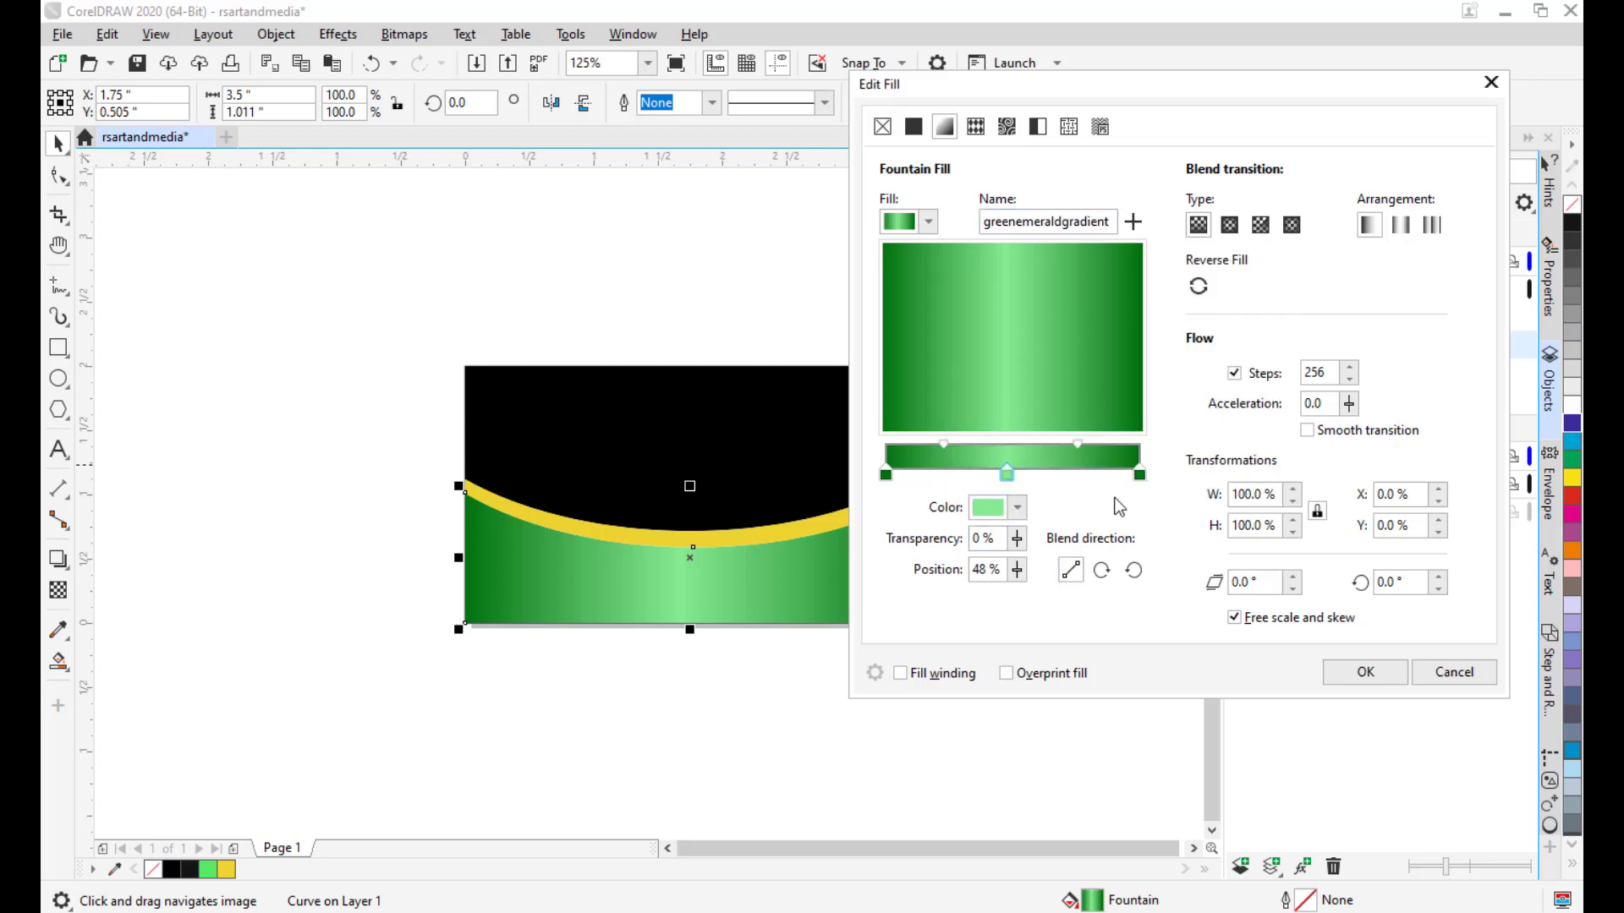
drag(1084, 92, 1029, 92)
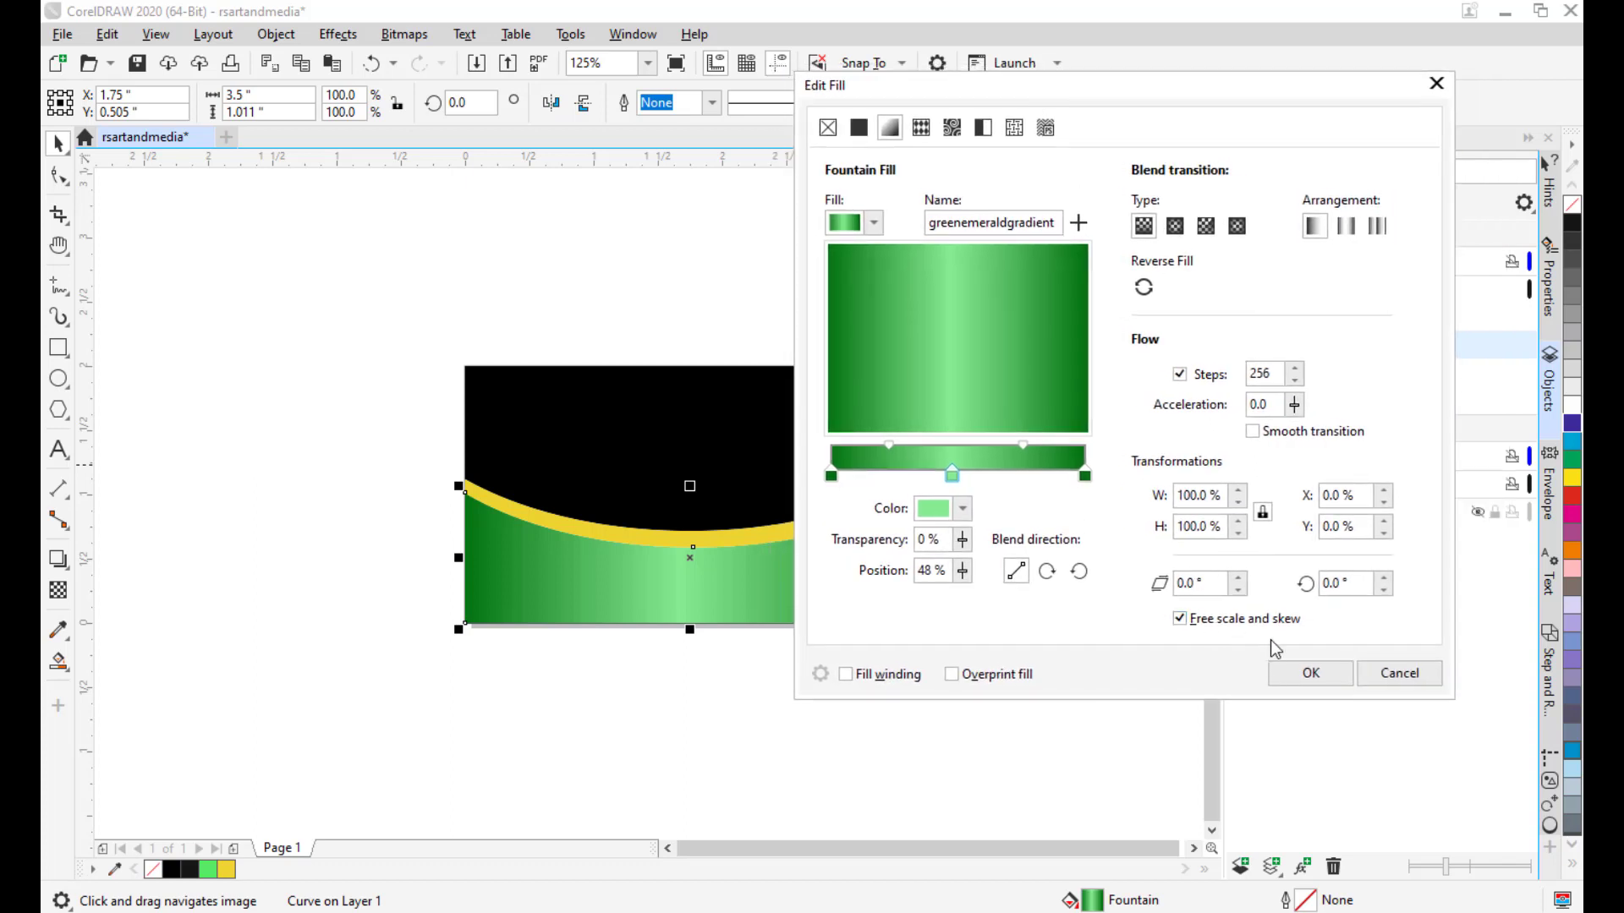
click(1299, 671)
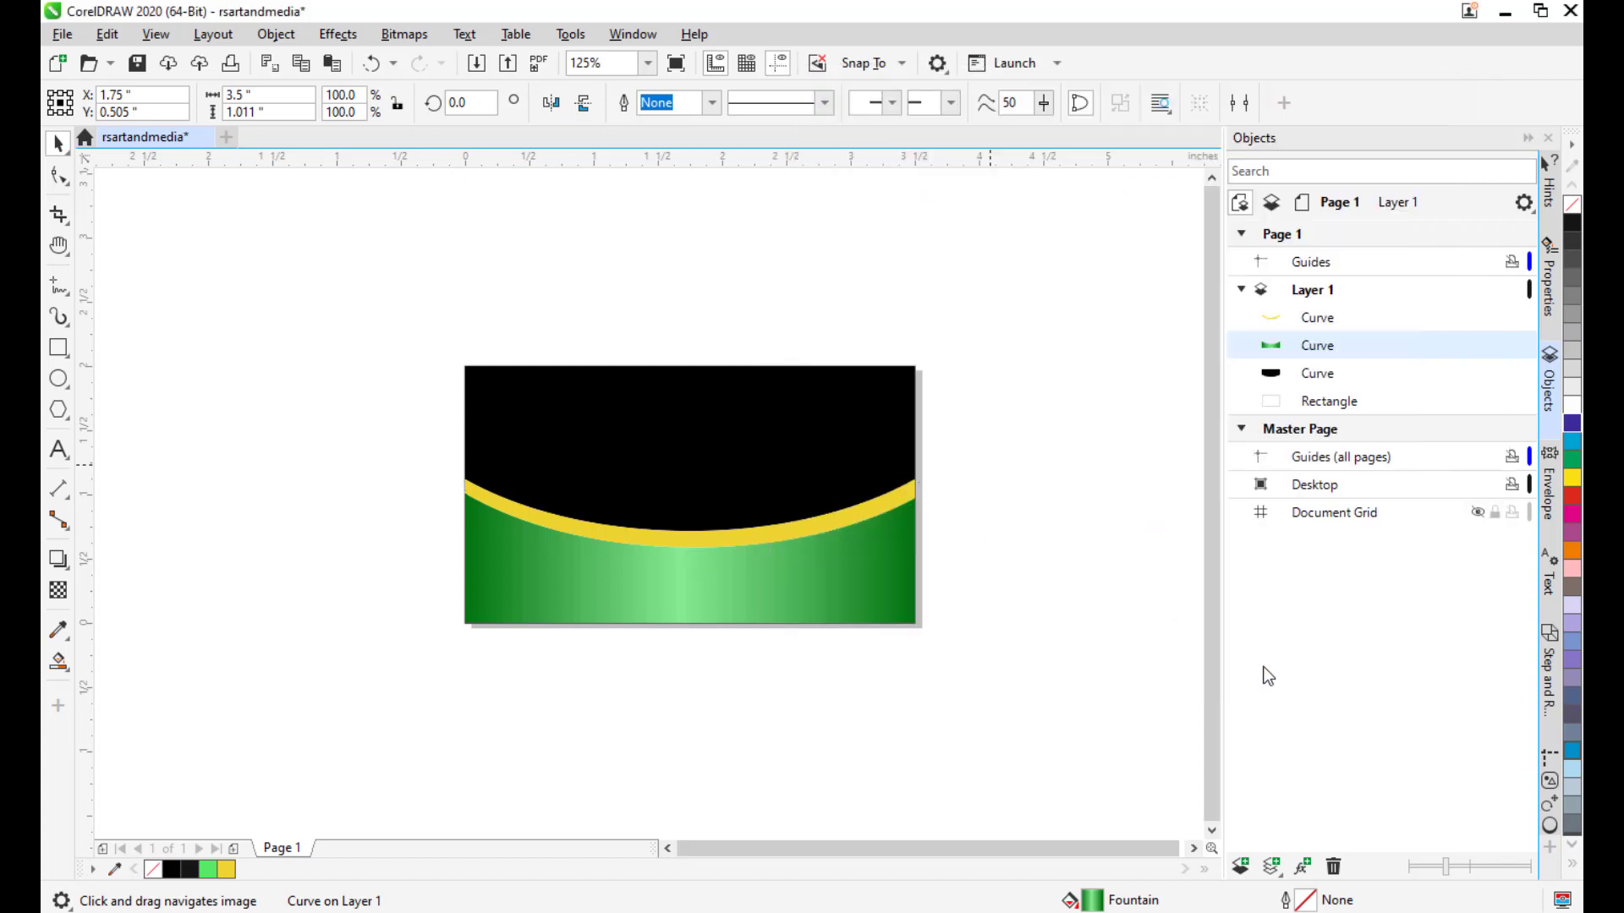
Drag the green curve's fountain fill handles so the gradient slopes down toward the lower-right.
click(1056, 648)
click(727, 554)
drag(674, 591, 723, 584)
click(57, 660)
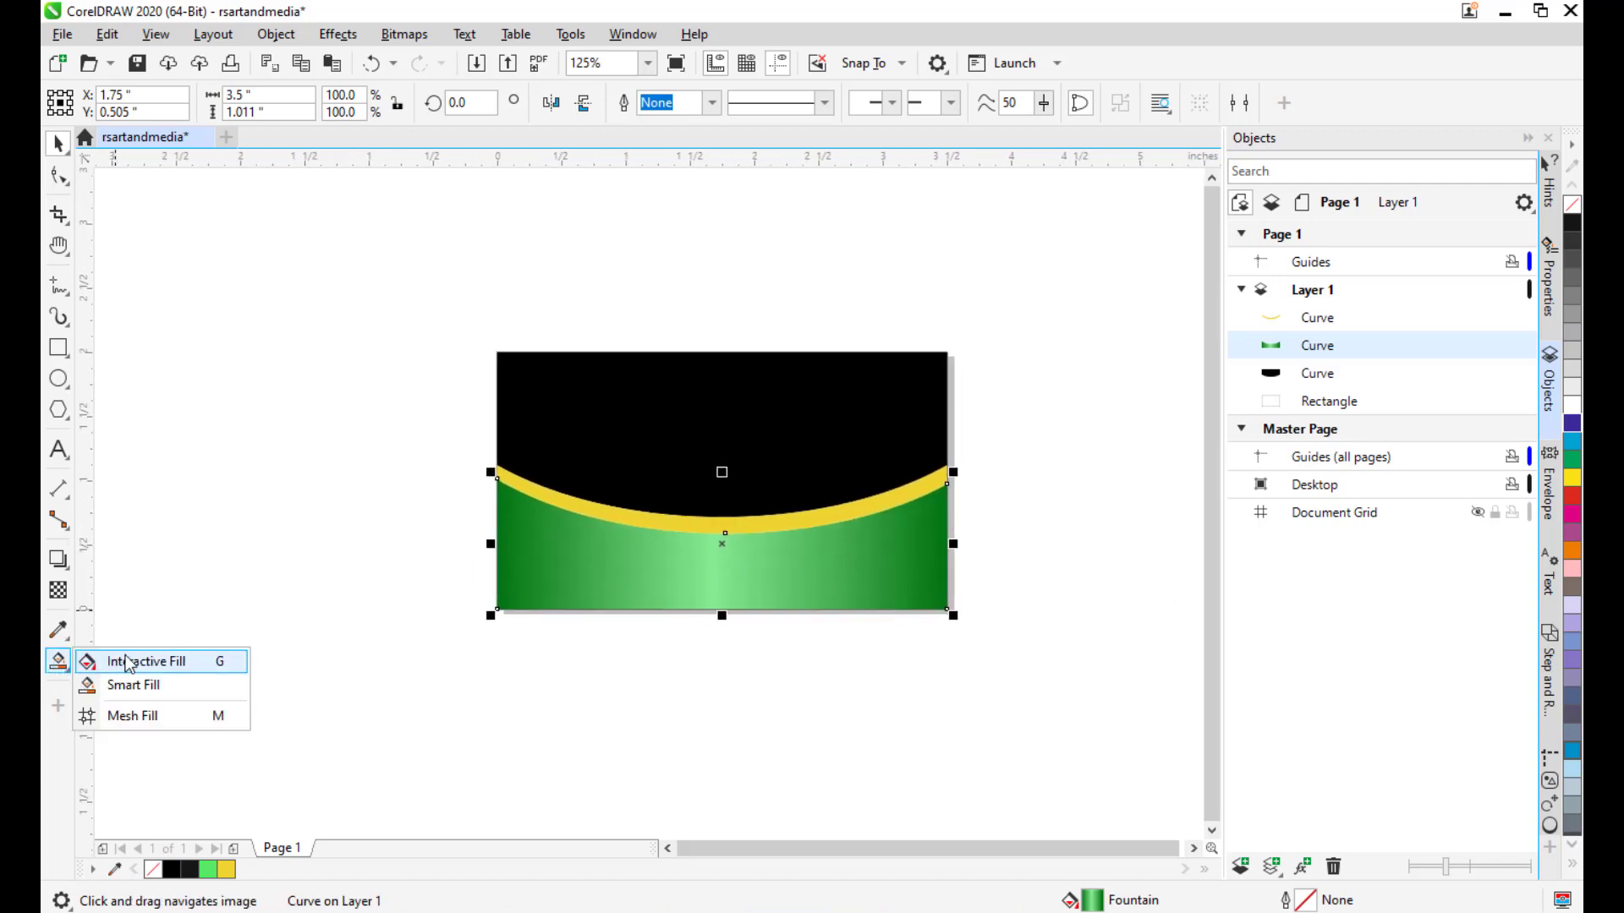
click(201, 666)
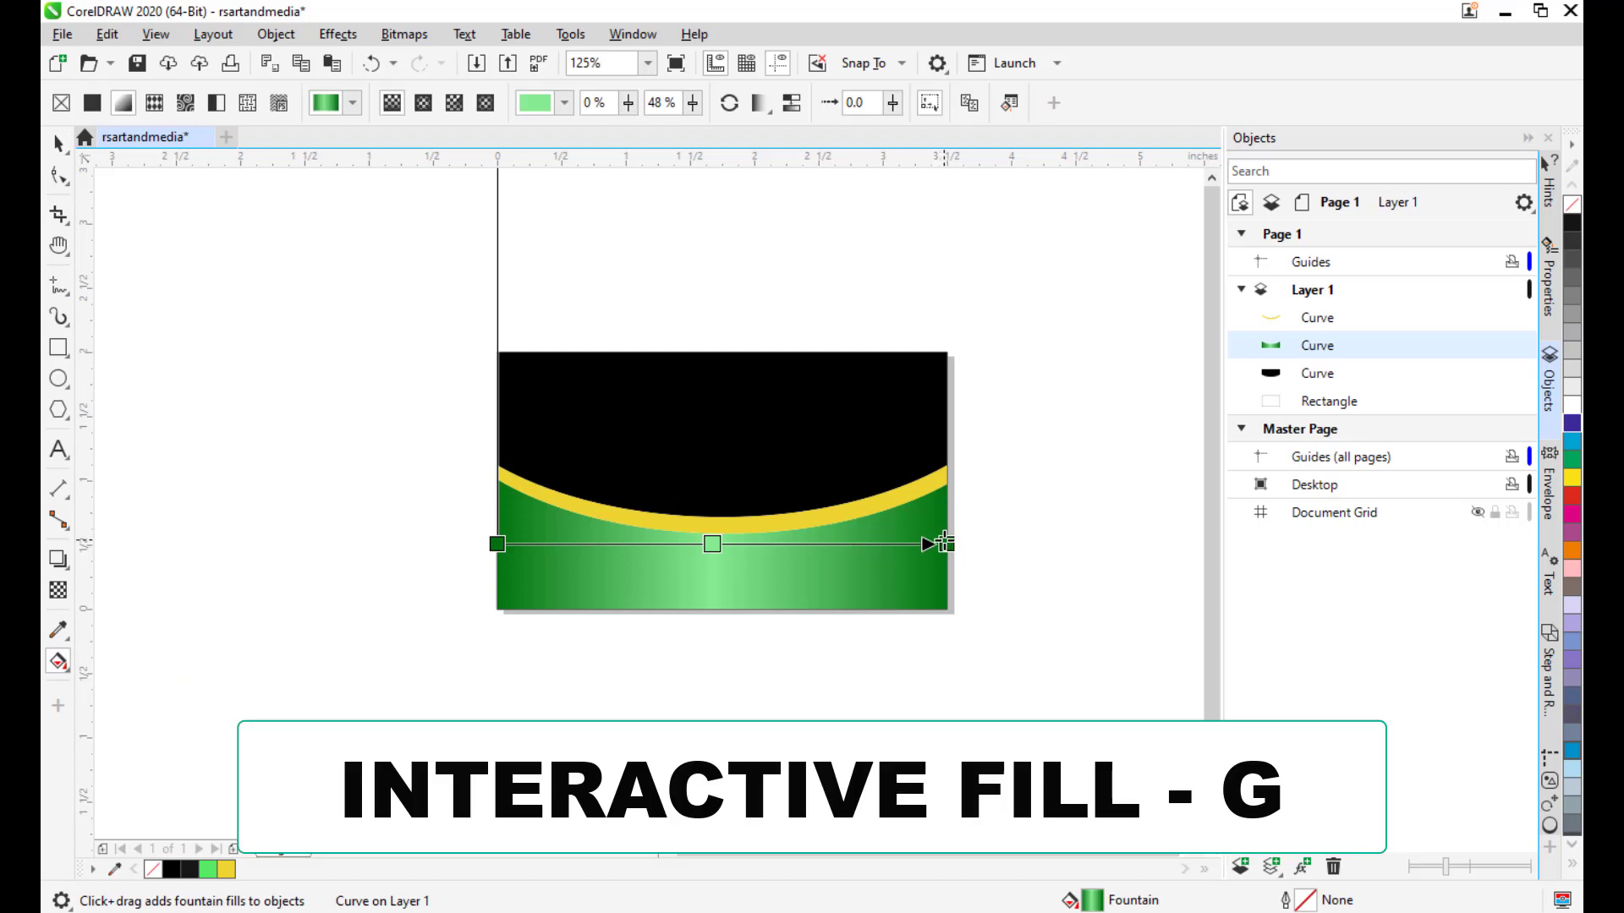
drag(947, 546, 939, 578)
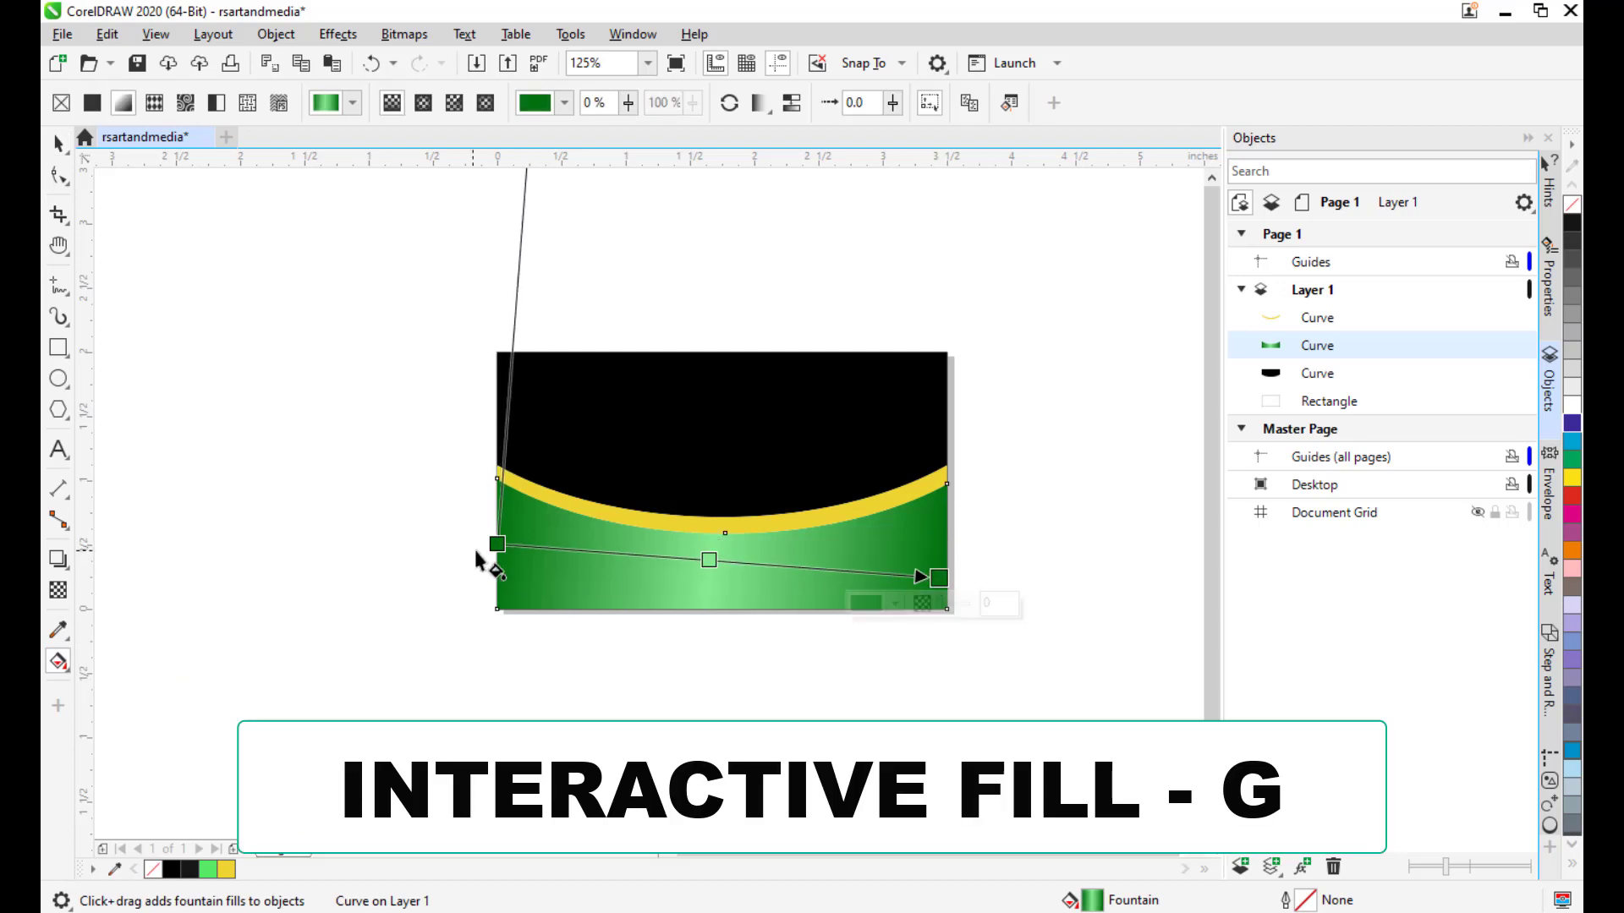
drag(495, 544, 484, 511)
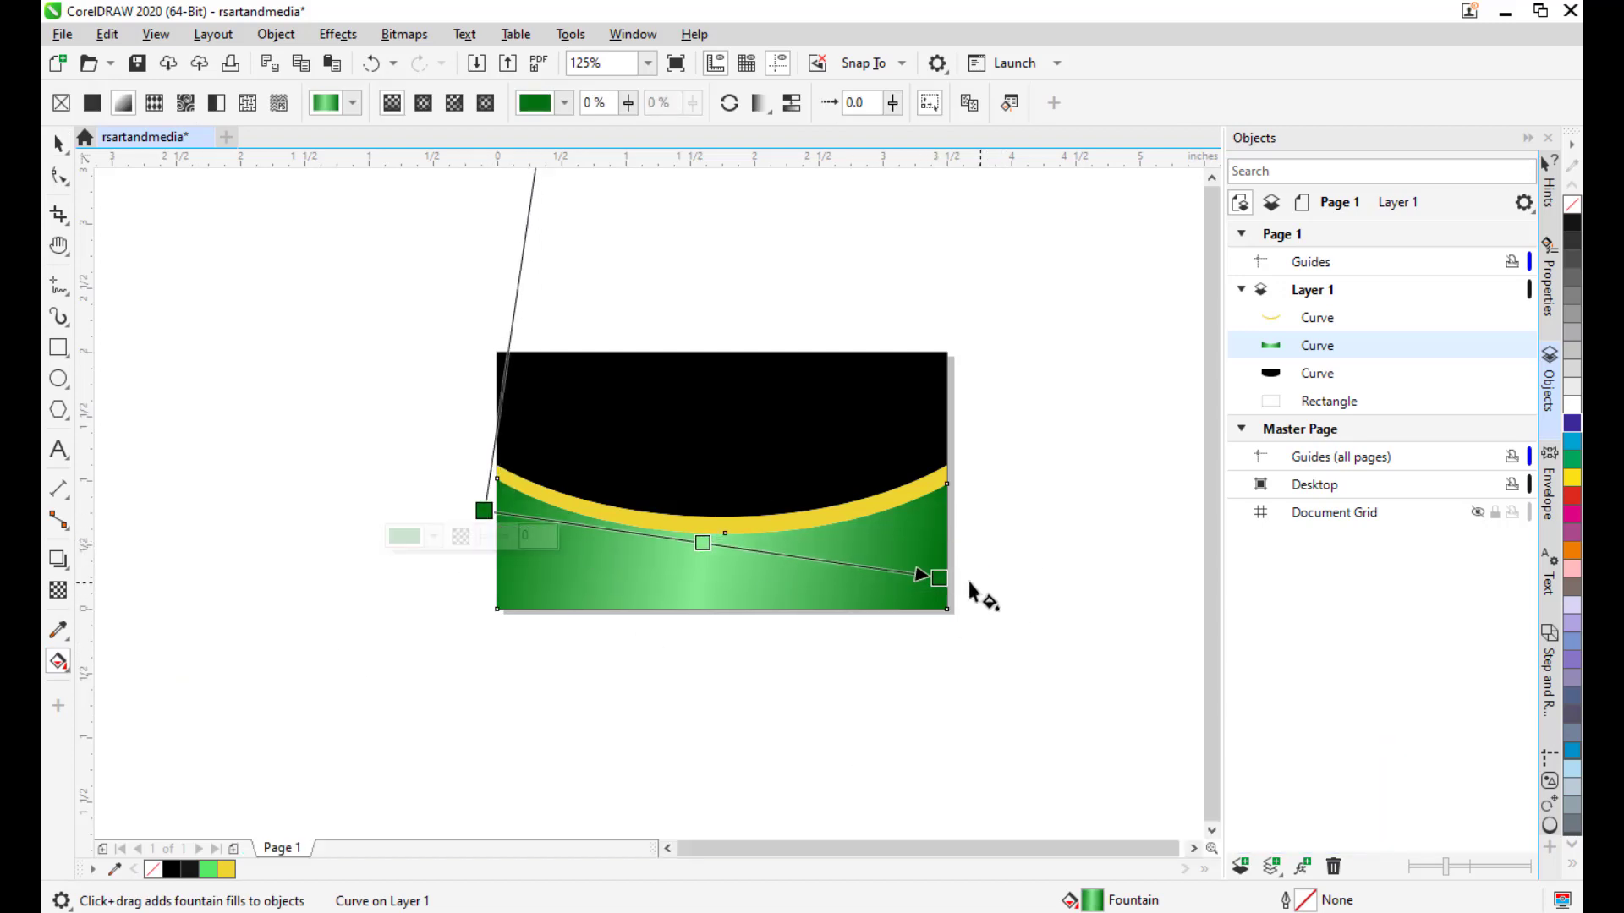
drag(935, 577, 961, 604)
drag(484, 511, 479, 502)
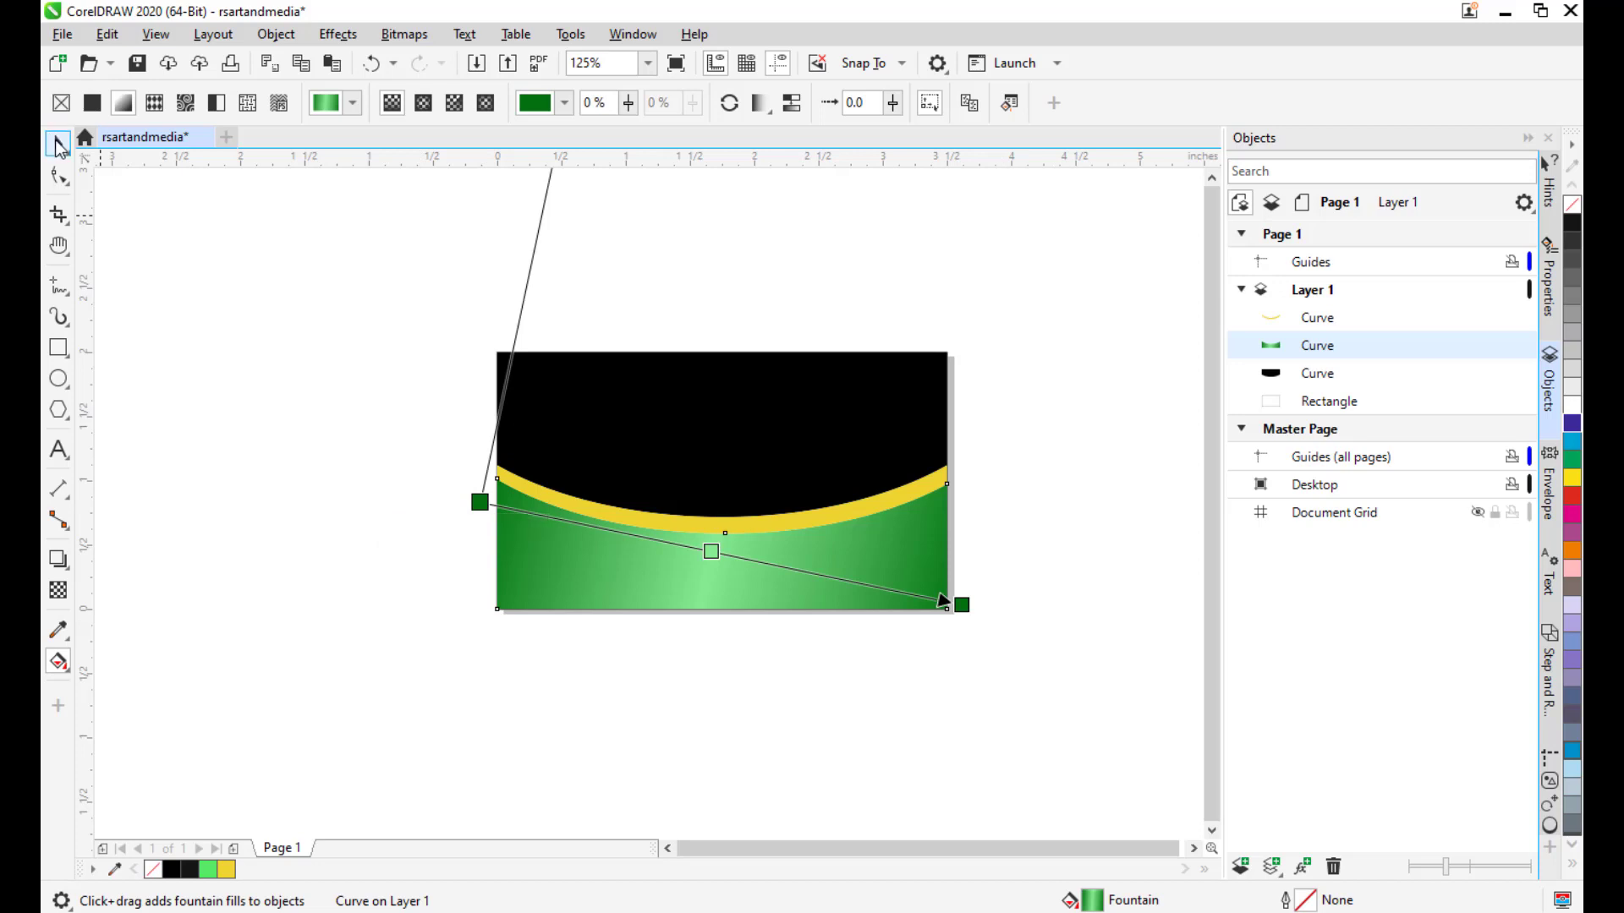
Return to the Pick tool and deselect the green curve.
click(58, 146)
click(223, 341)
drag(881, 500, 788, 496)
scroll(878, 489, up, 1)
scroll(829, 433, down, 1)
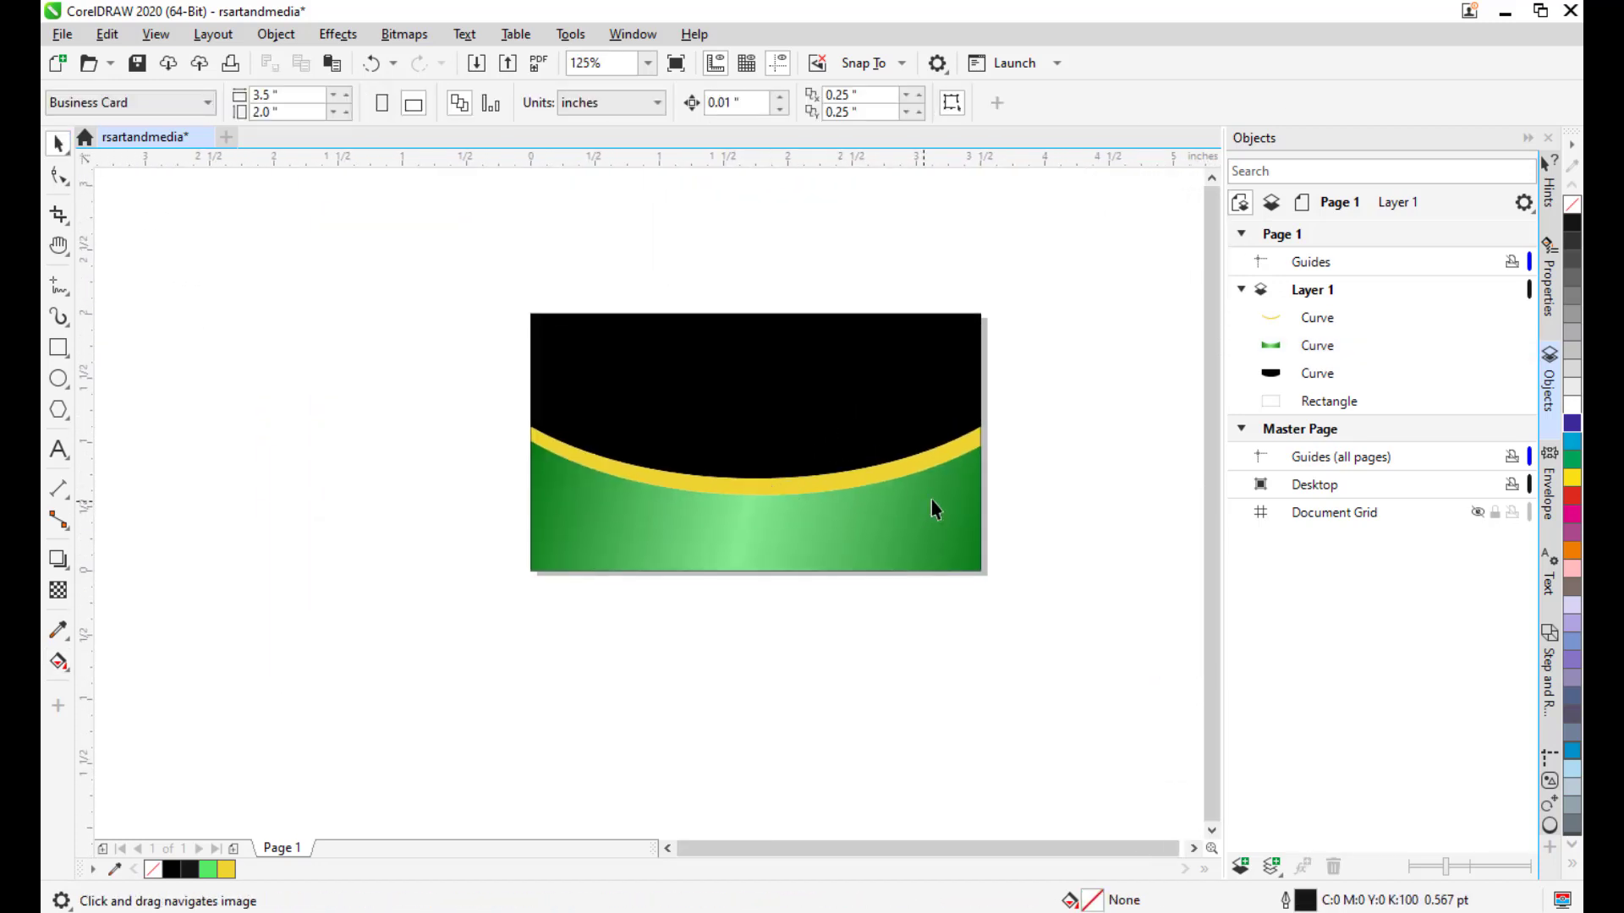
Select the yellow stripe and open its fill settings with F11.
click(755, 486)
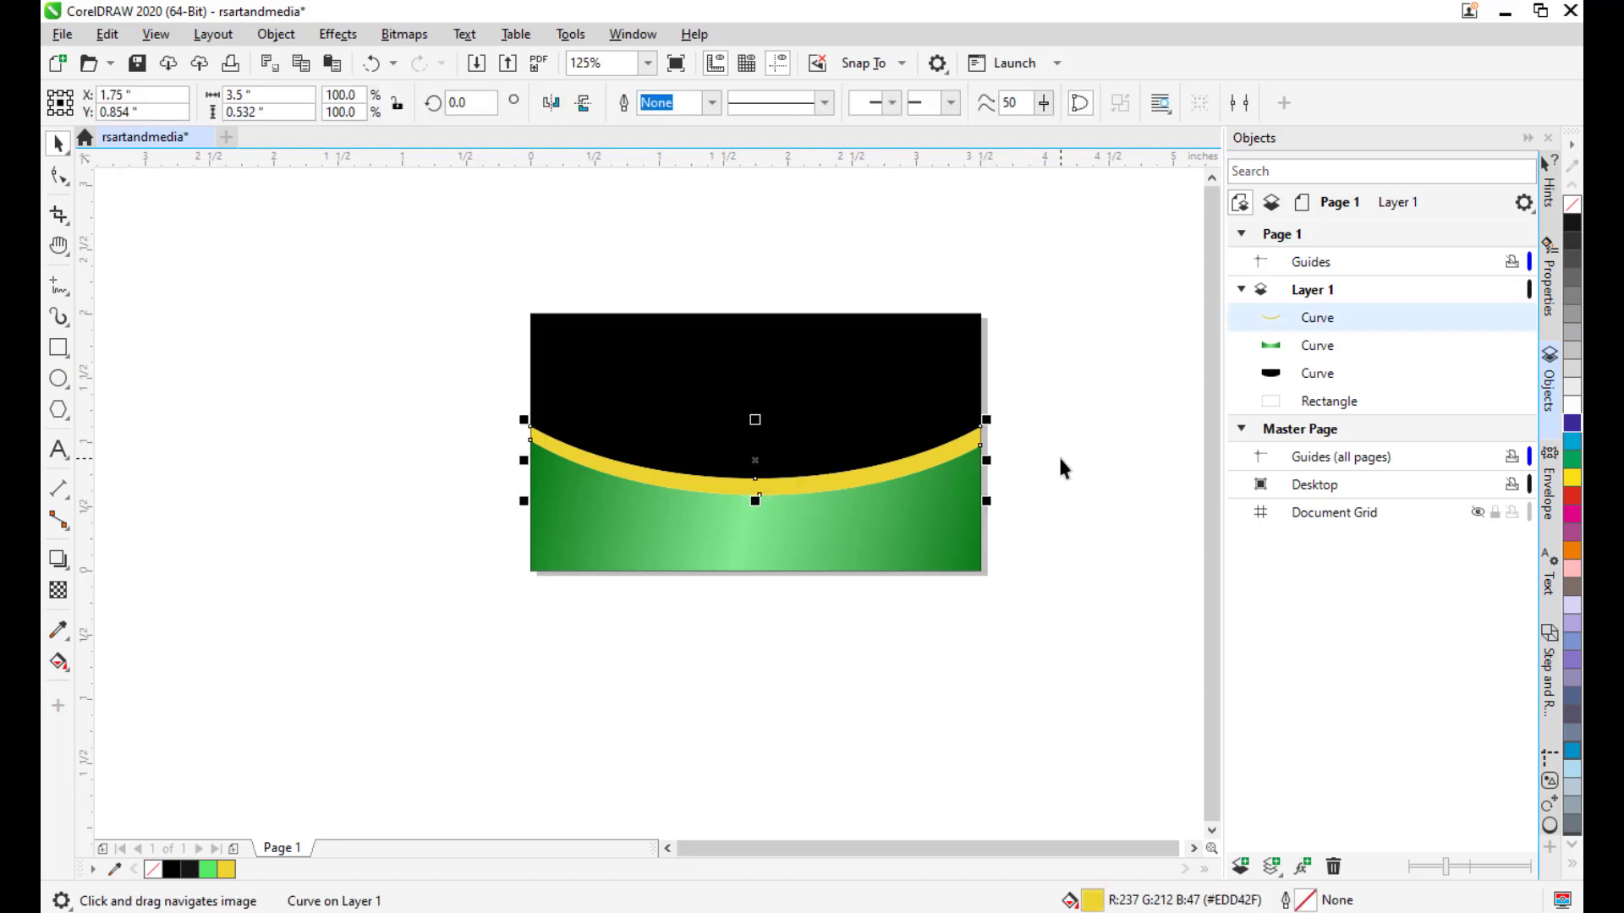
drag(1057, 454, 982, 497)
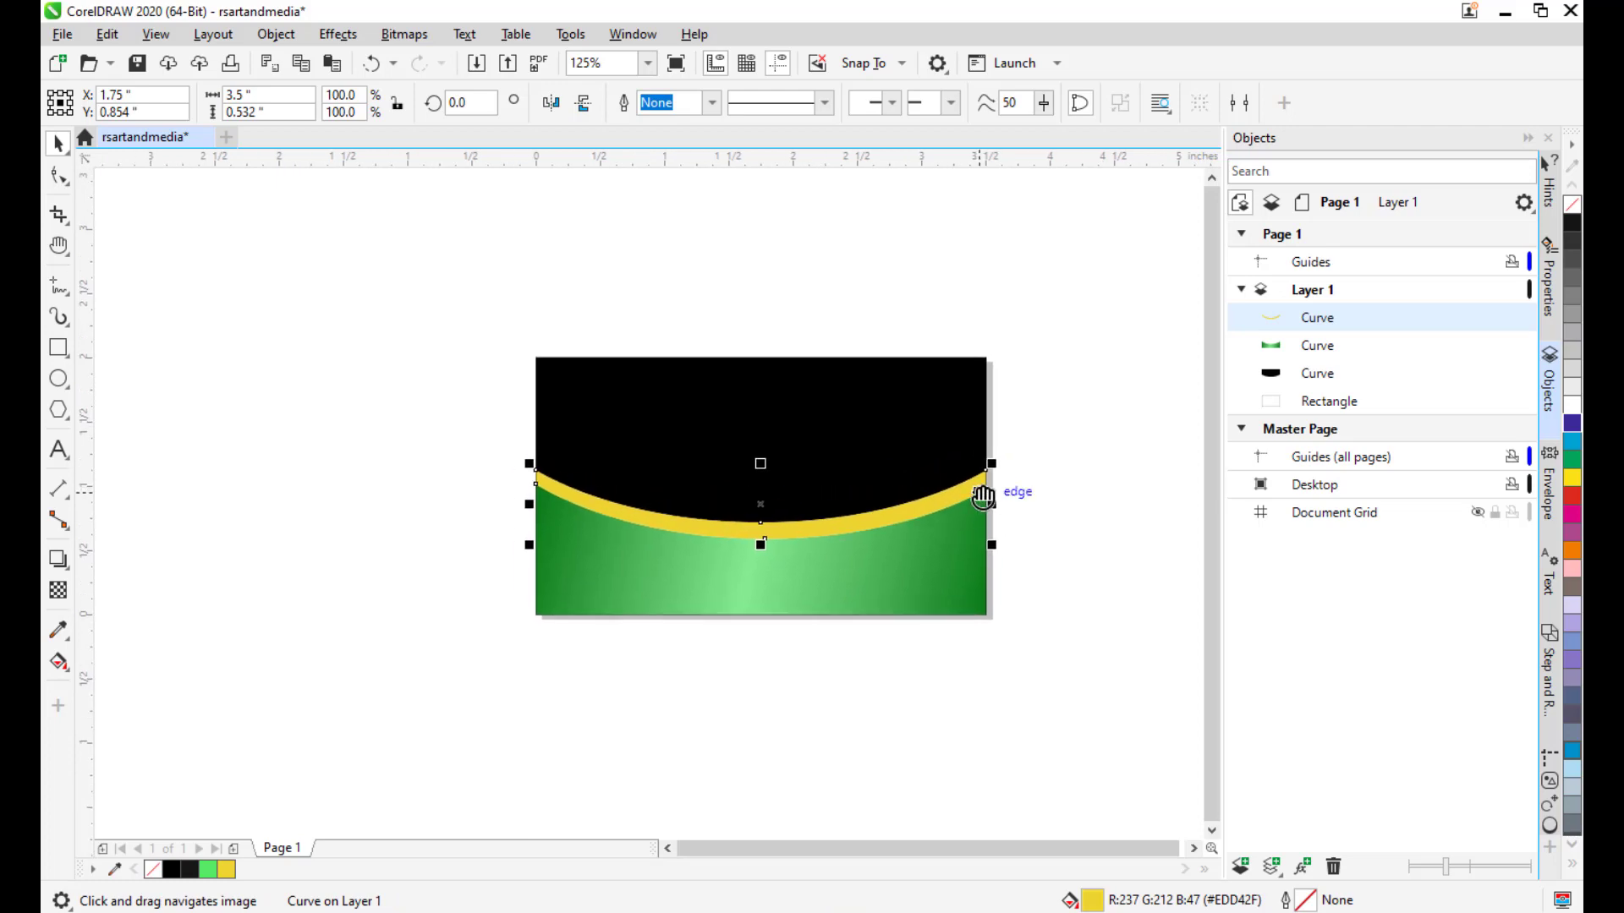
key(F11)
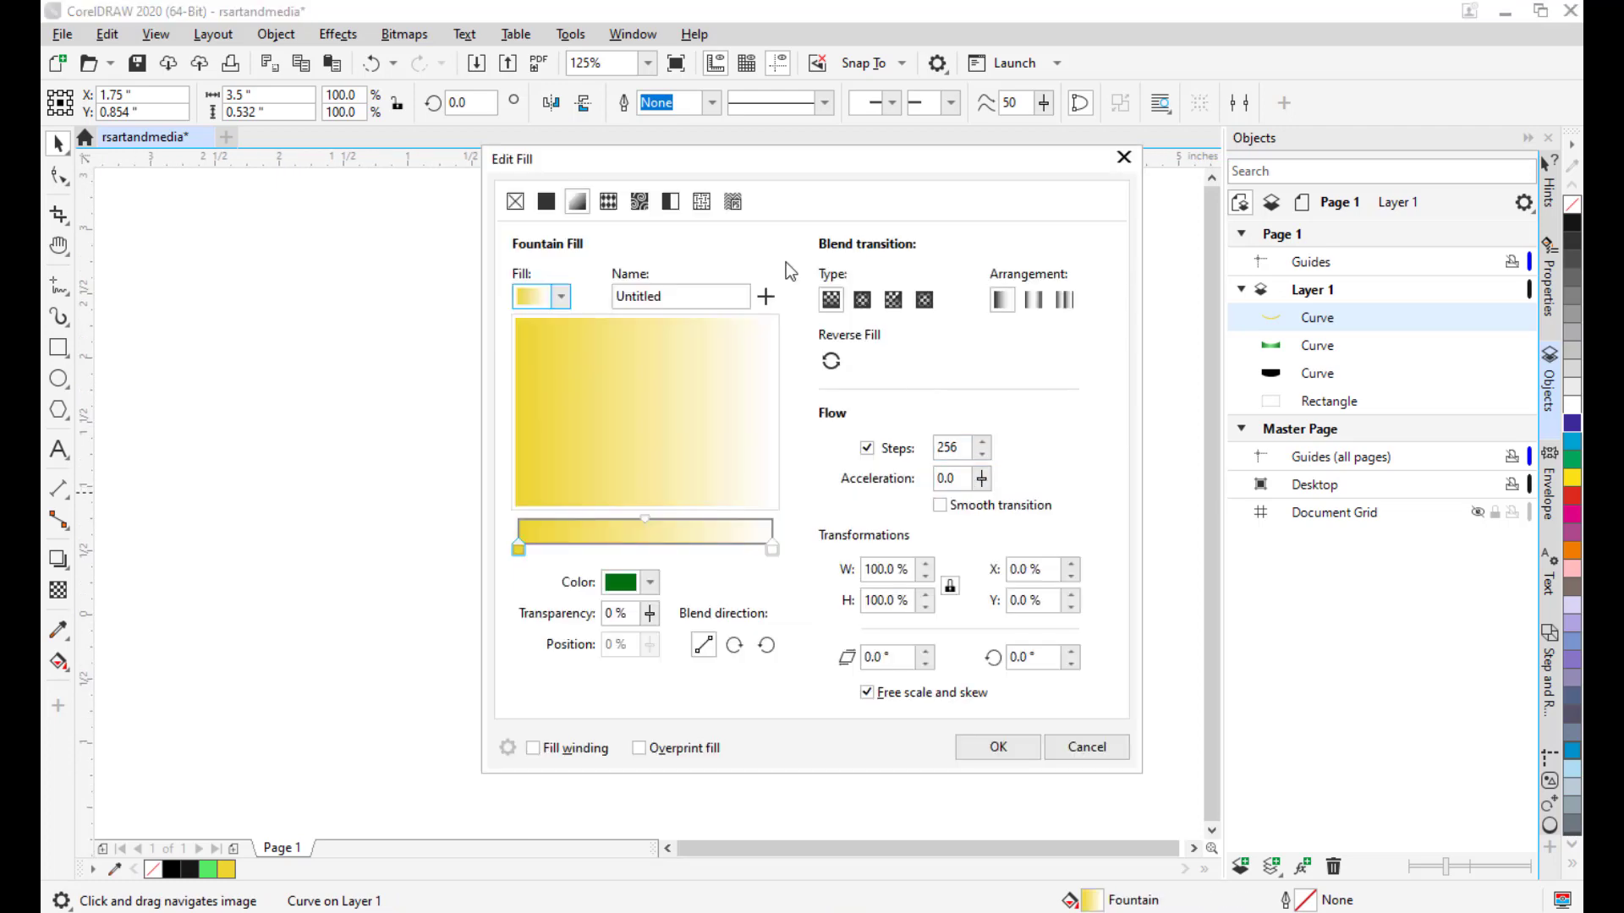
drag(610, 166, 1125, 90)
drag(794, 159, 1223, 164)
drag(1019, 165, 1124, 145)
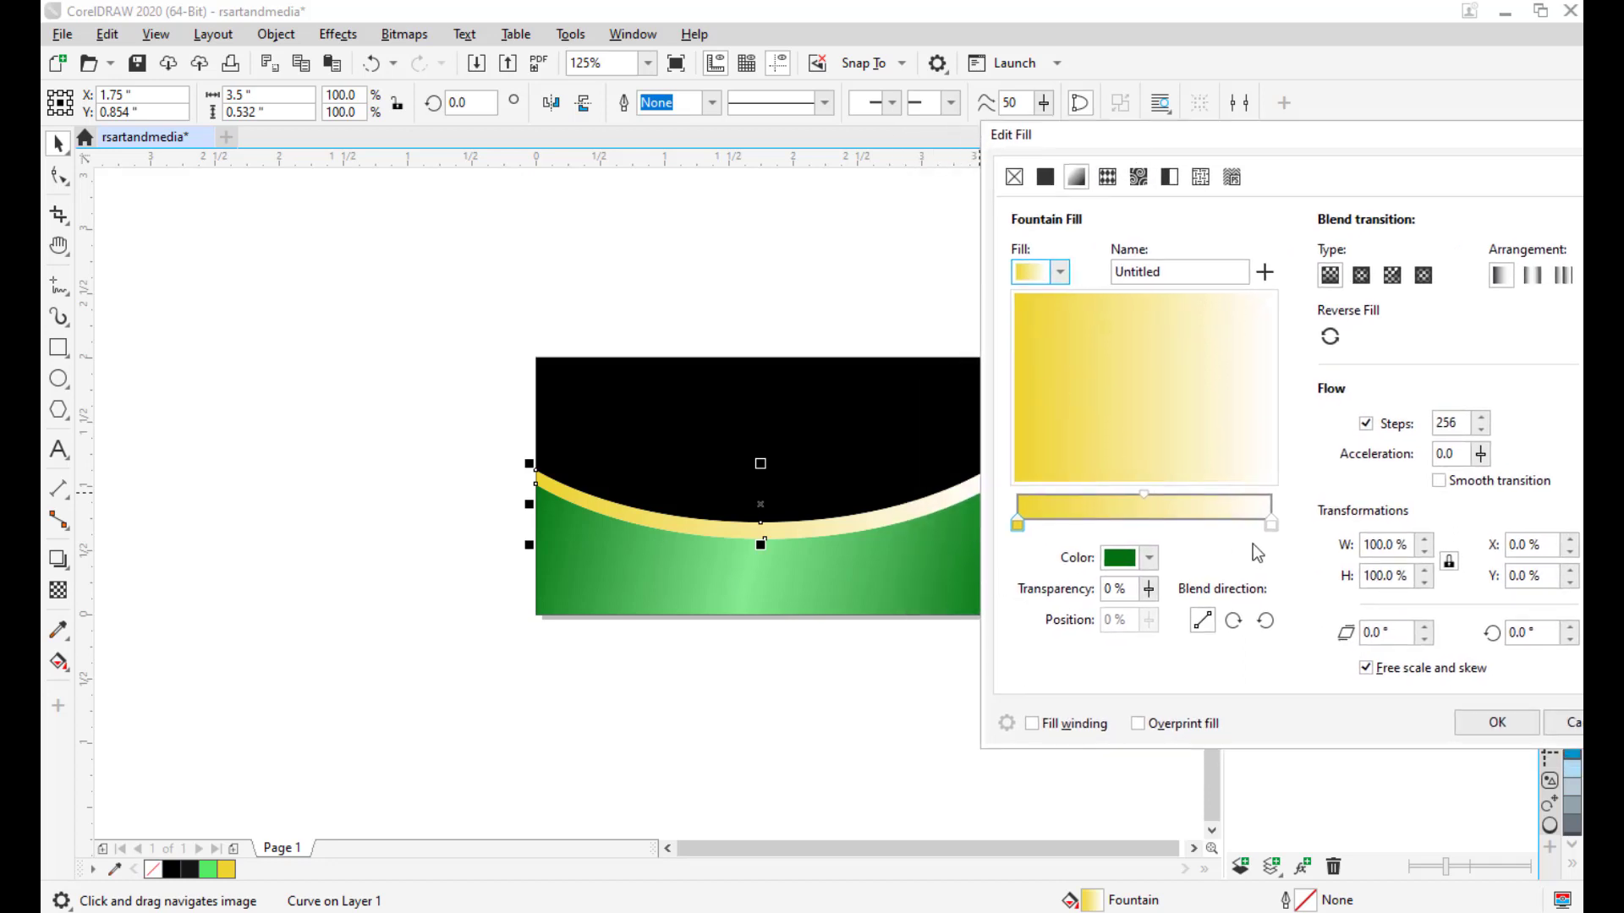
Set the gradient's right colour node to orange-gold #D99709.
click(1271, 525)
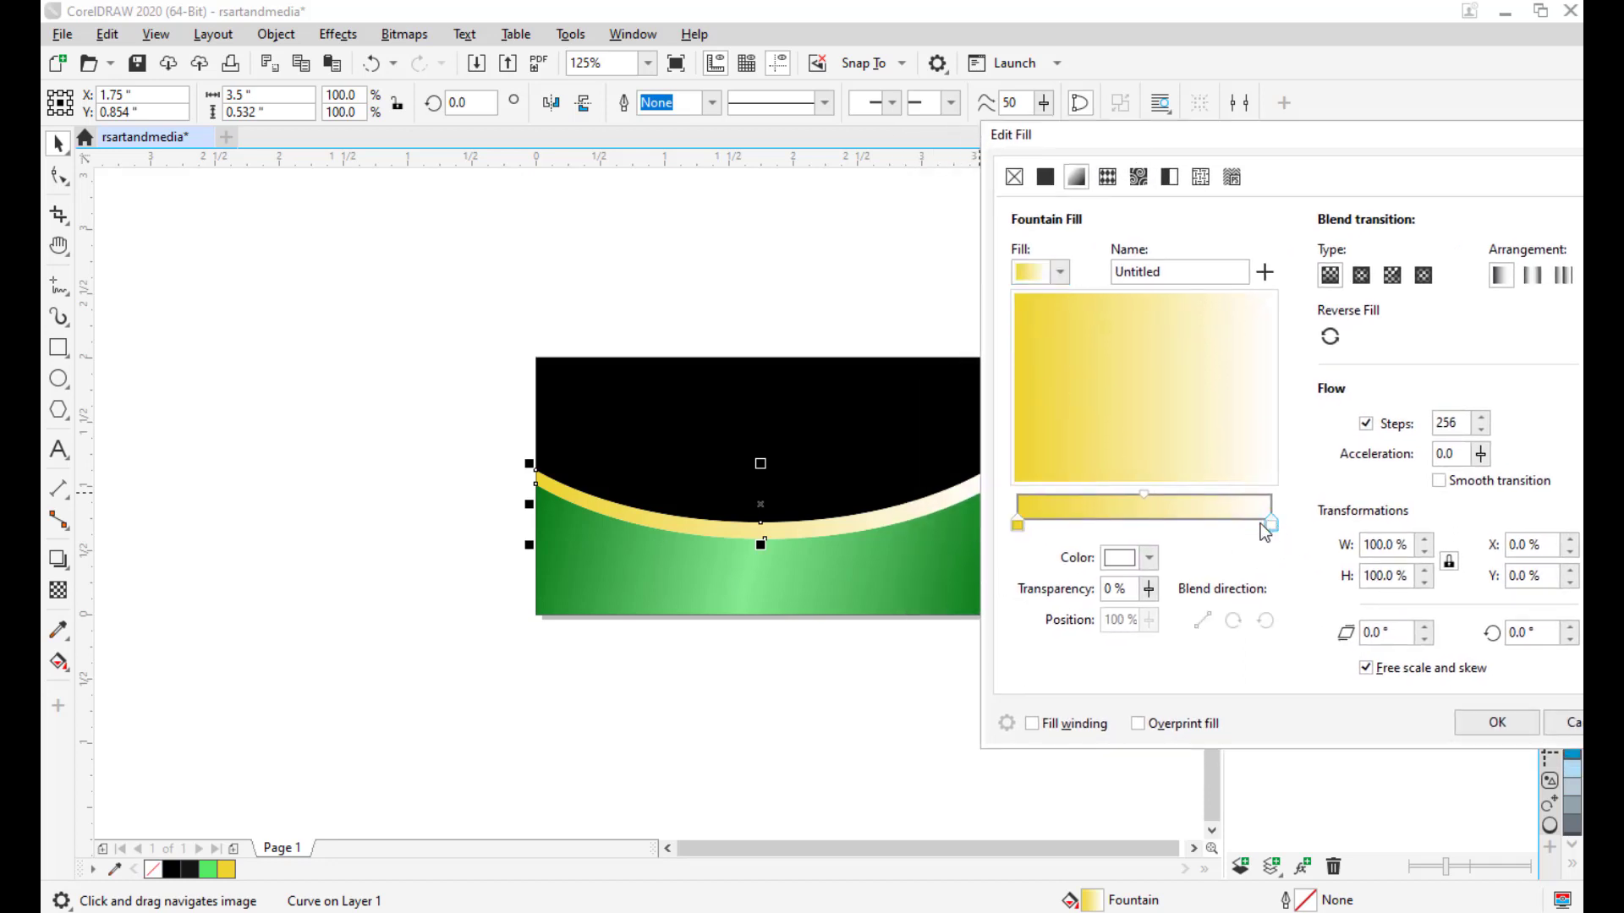
click(1148, 557)
click(1128, 818)
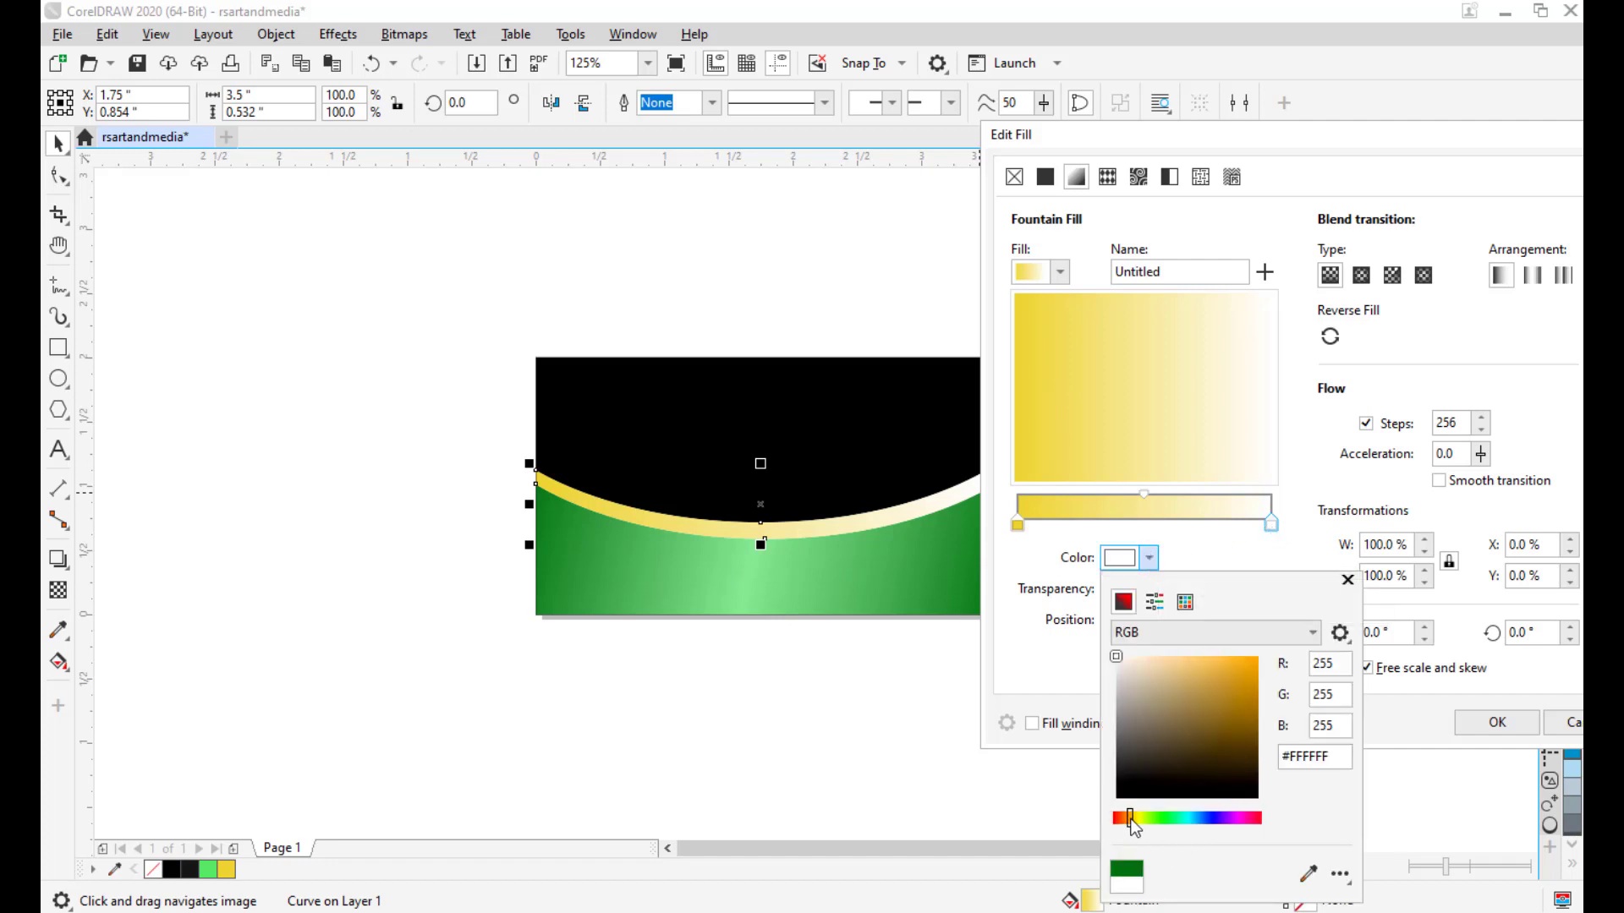
click(1253, 679)
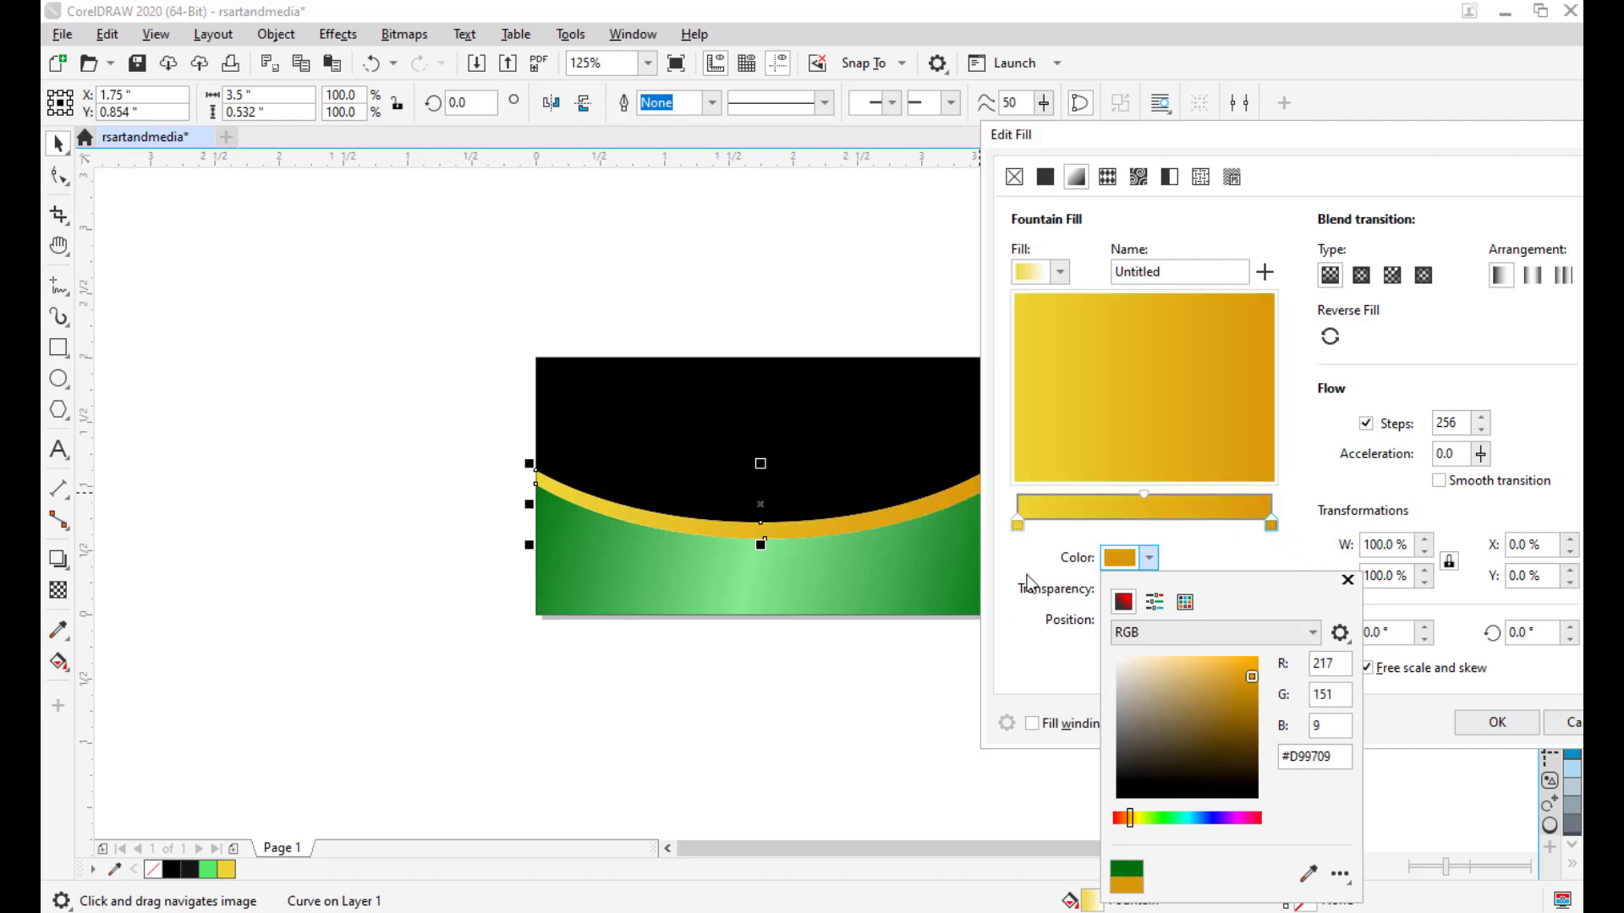
click(1013, 515)
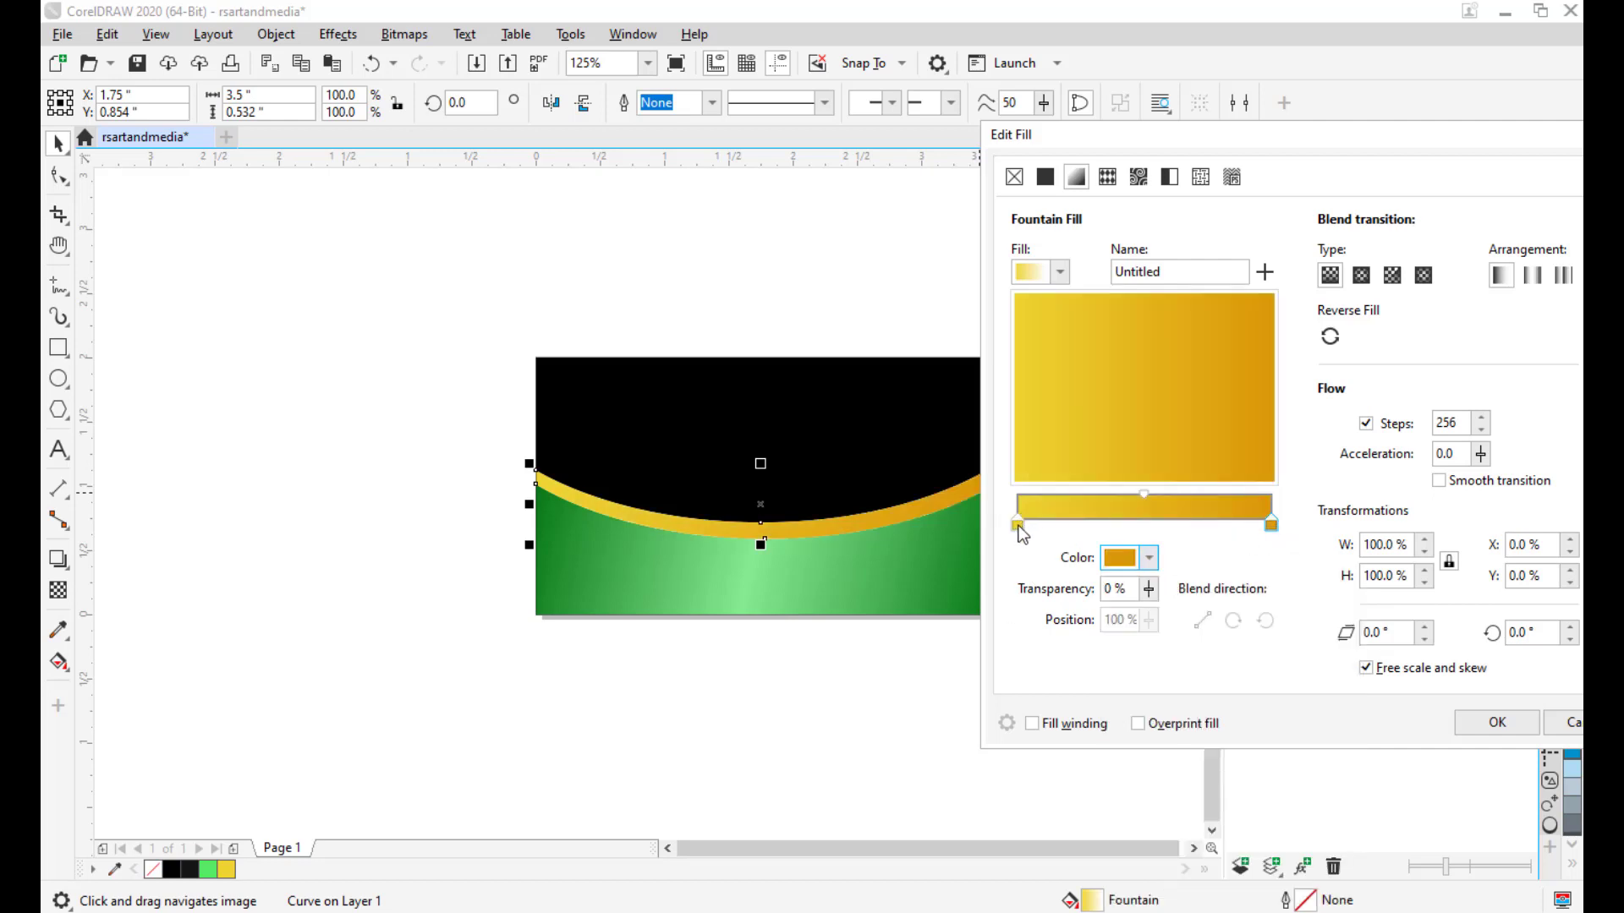
click(1271, 524)
click(1150, 558)
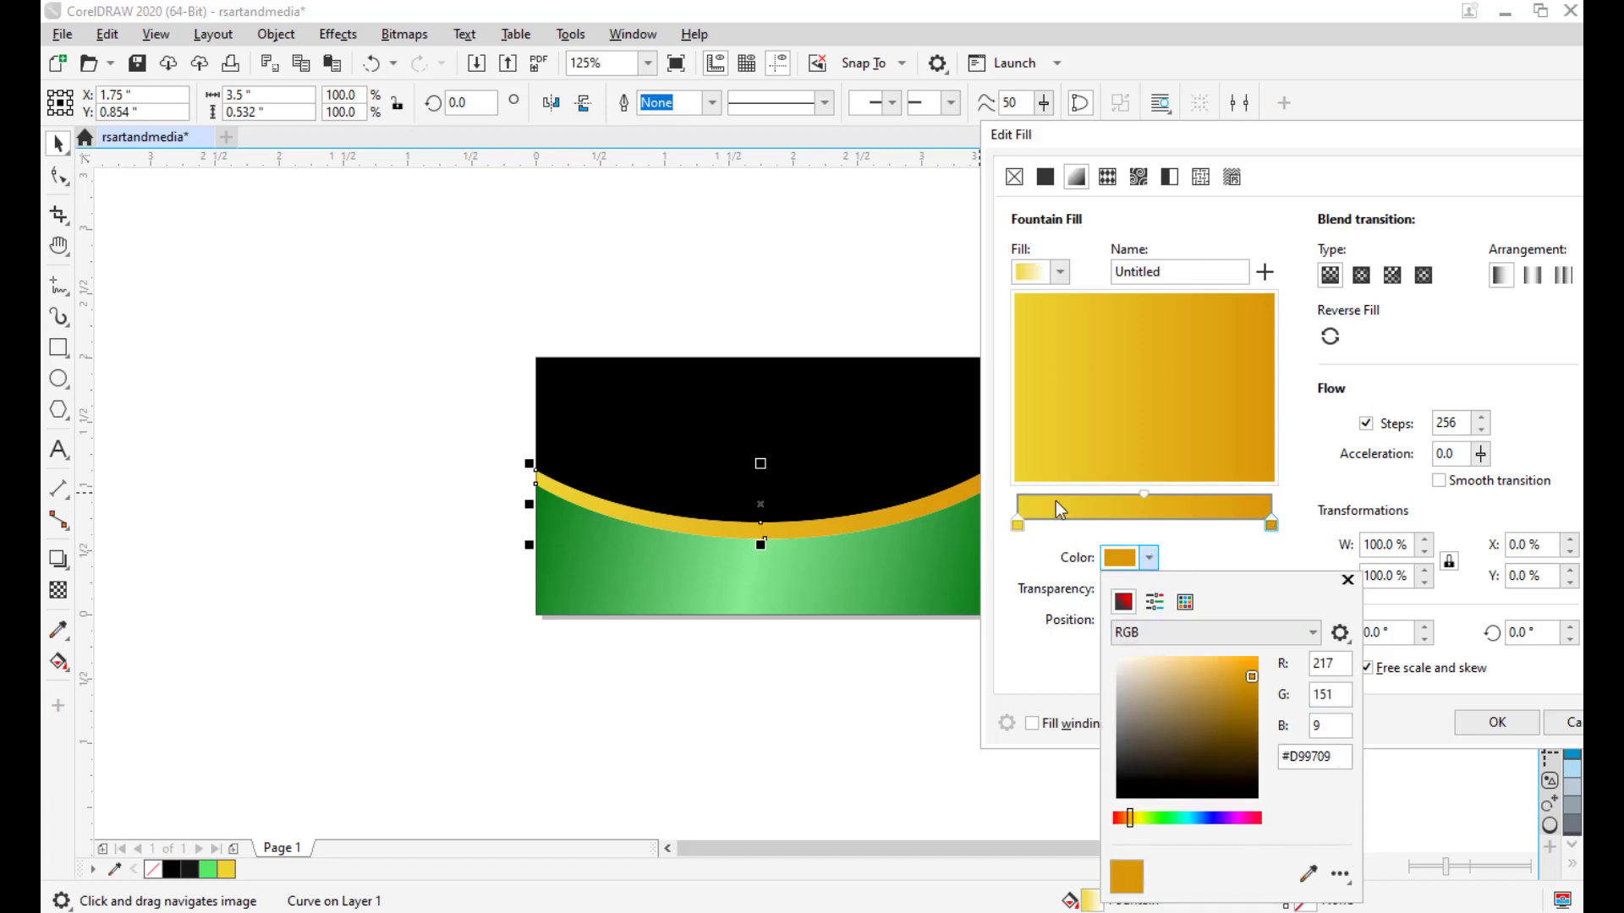
drag(1348, 757, 1252, 752)
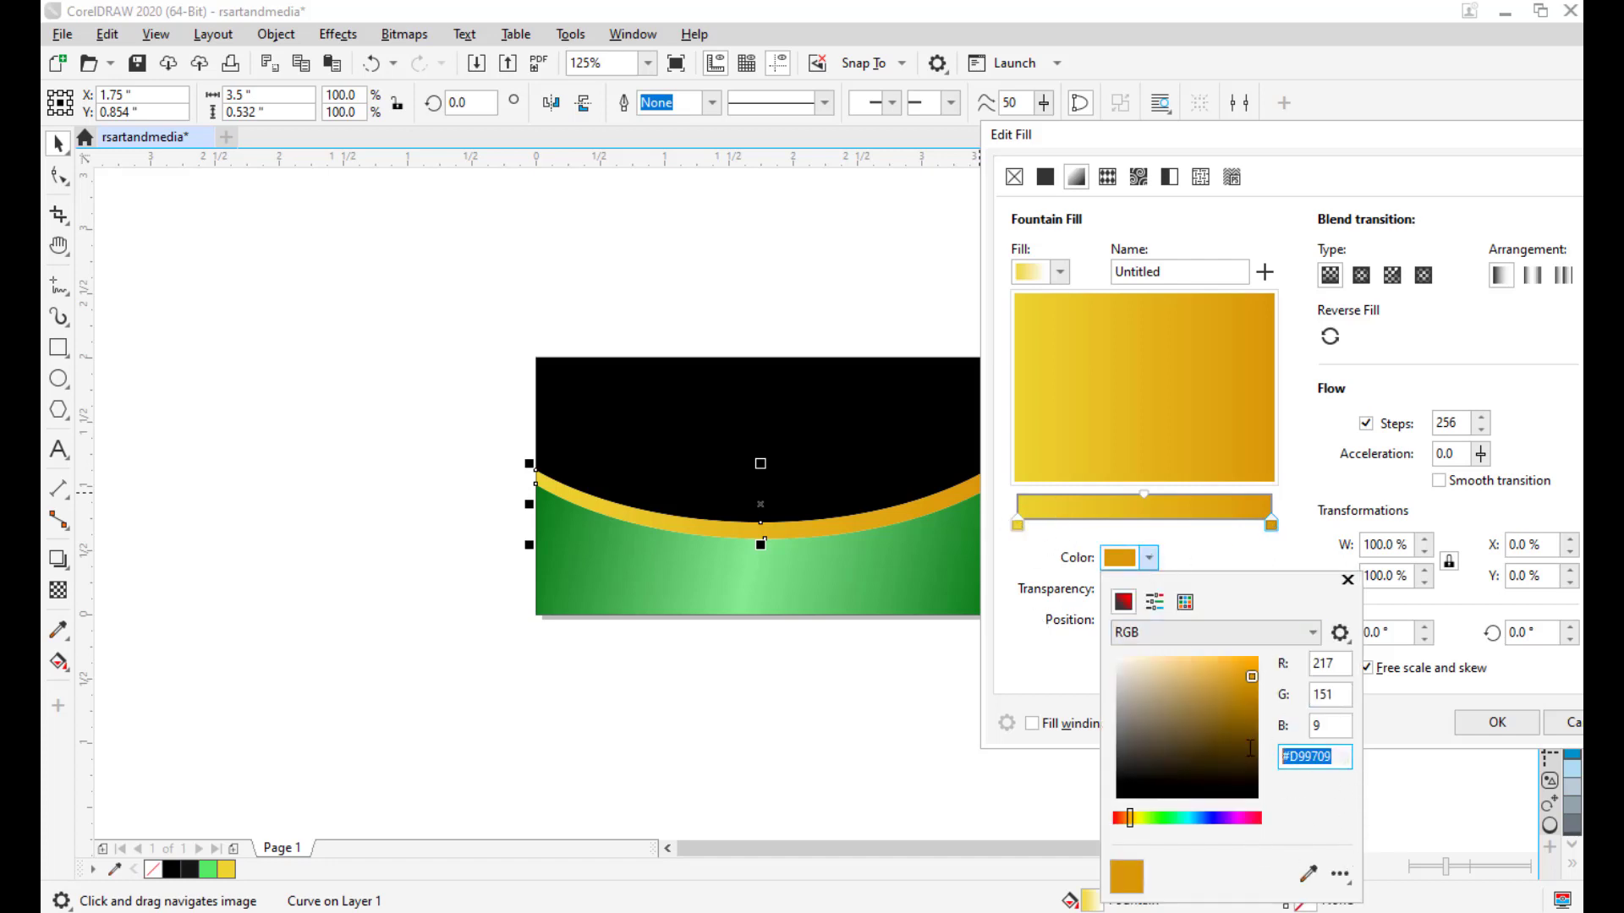
Copy #D99709 and apply it to the left node, replacing #EDD42F.
right_click(1313, 759)
click(1346, 538)
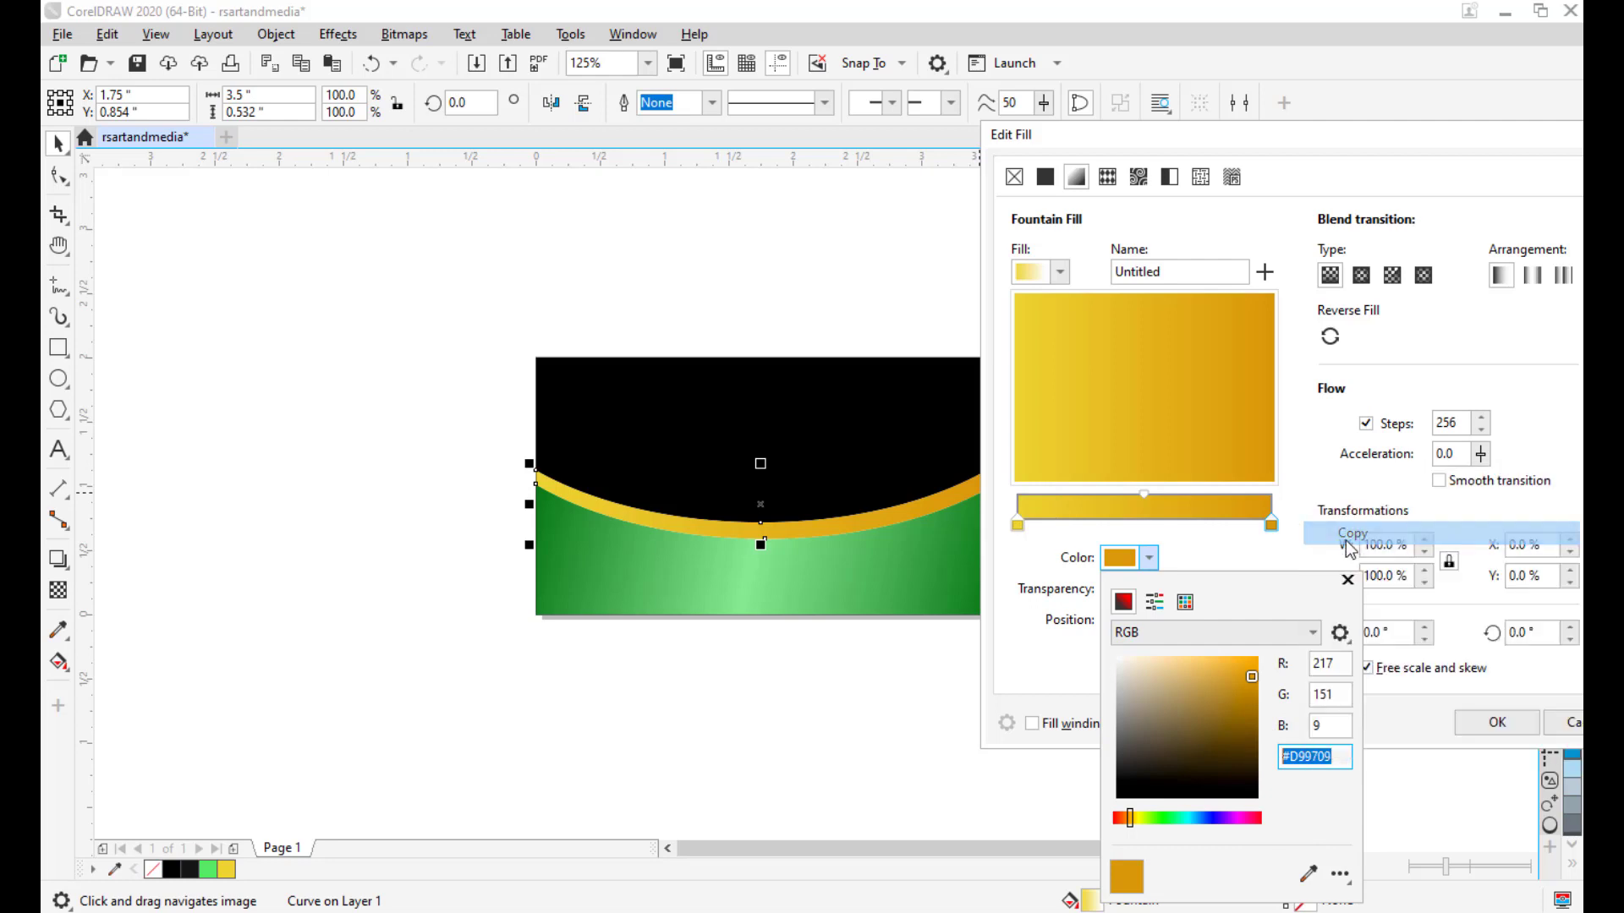
click(1185, 532)
click(1017, 525)
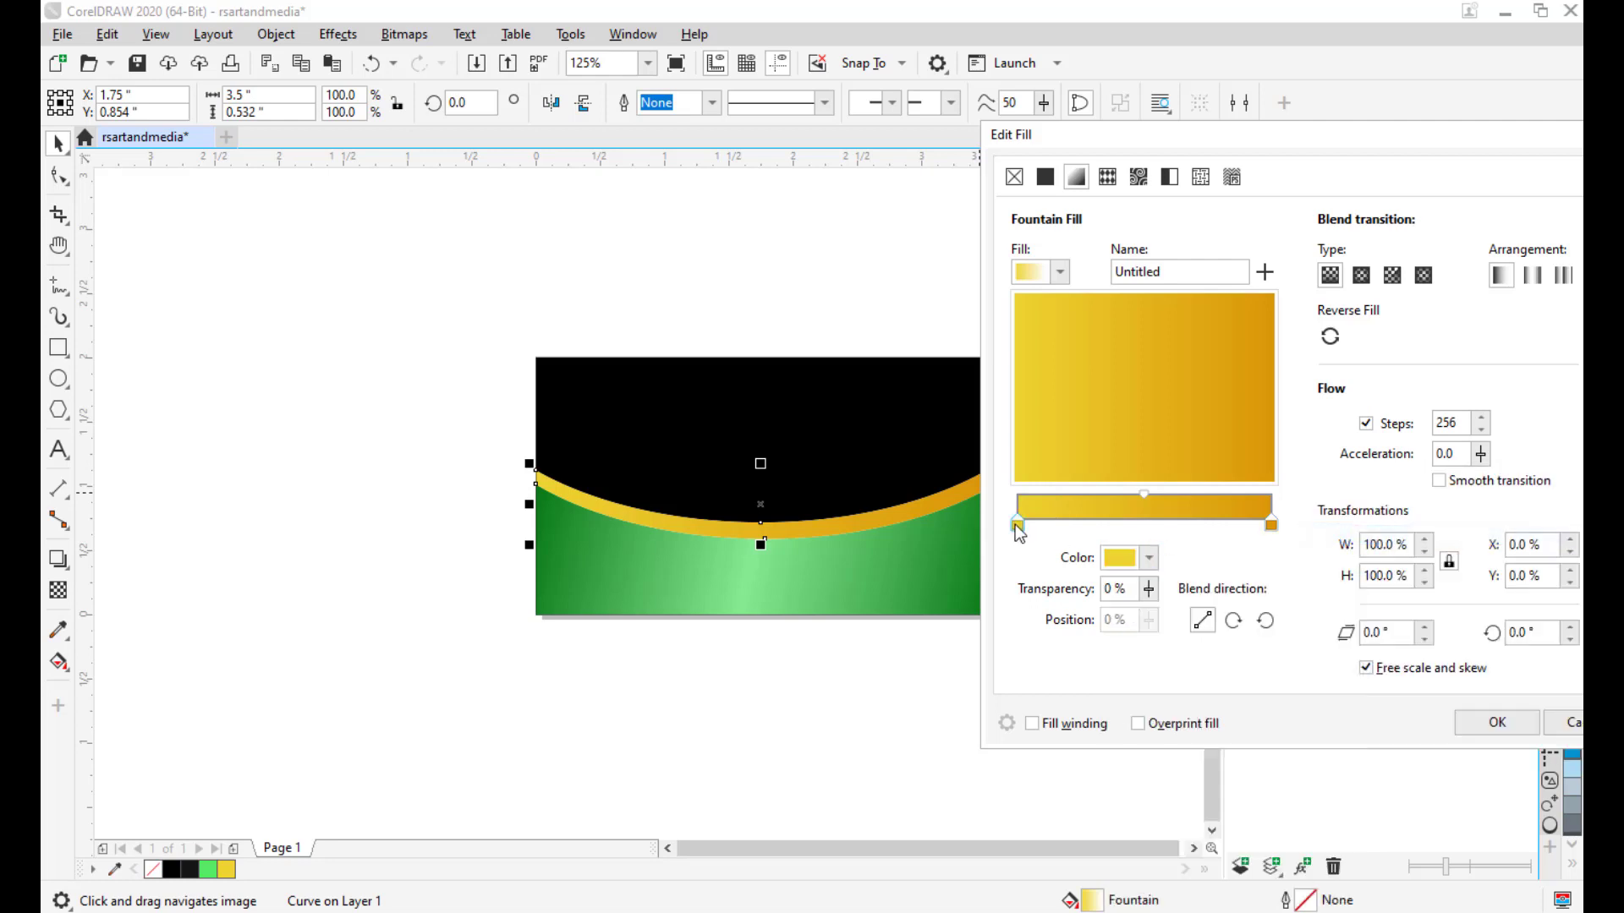
click(1152, 558)
drag(1348, 755, 1282, 755)
right_click(1306, 759)
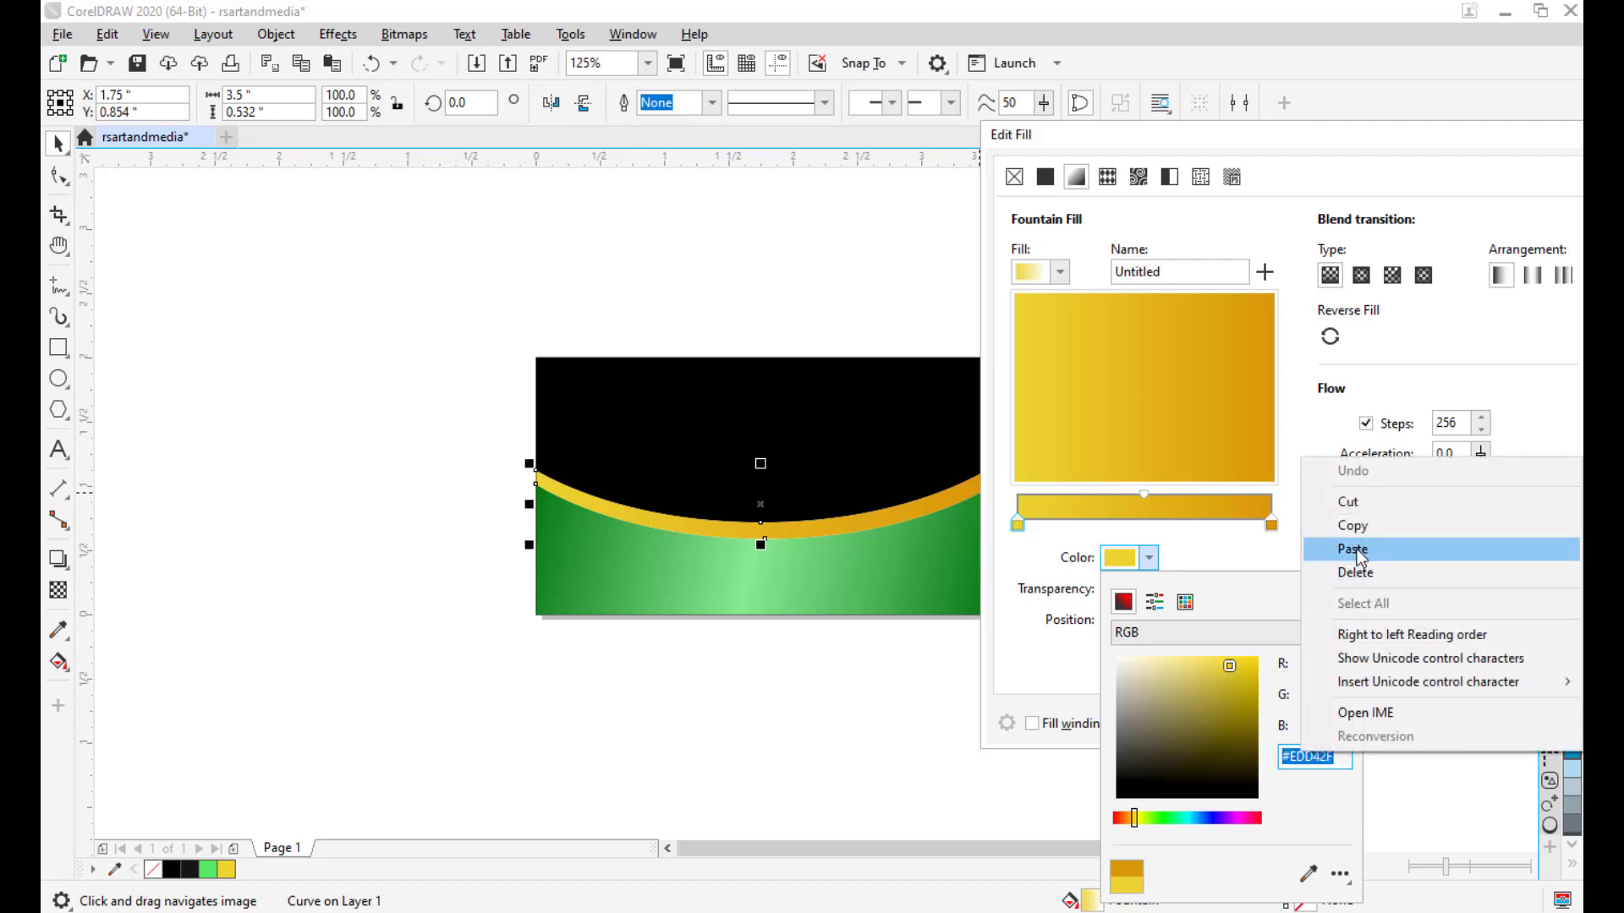
click(1355, 549)
click(1344, 693)
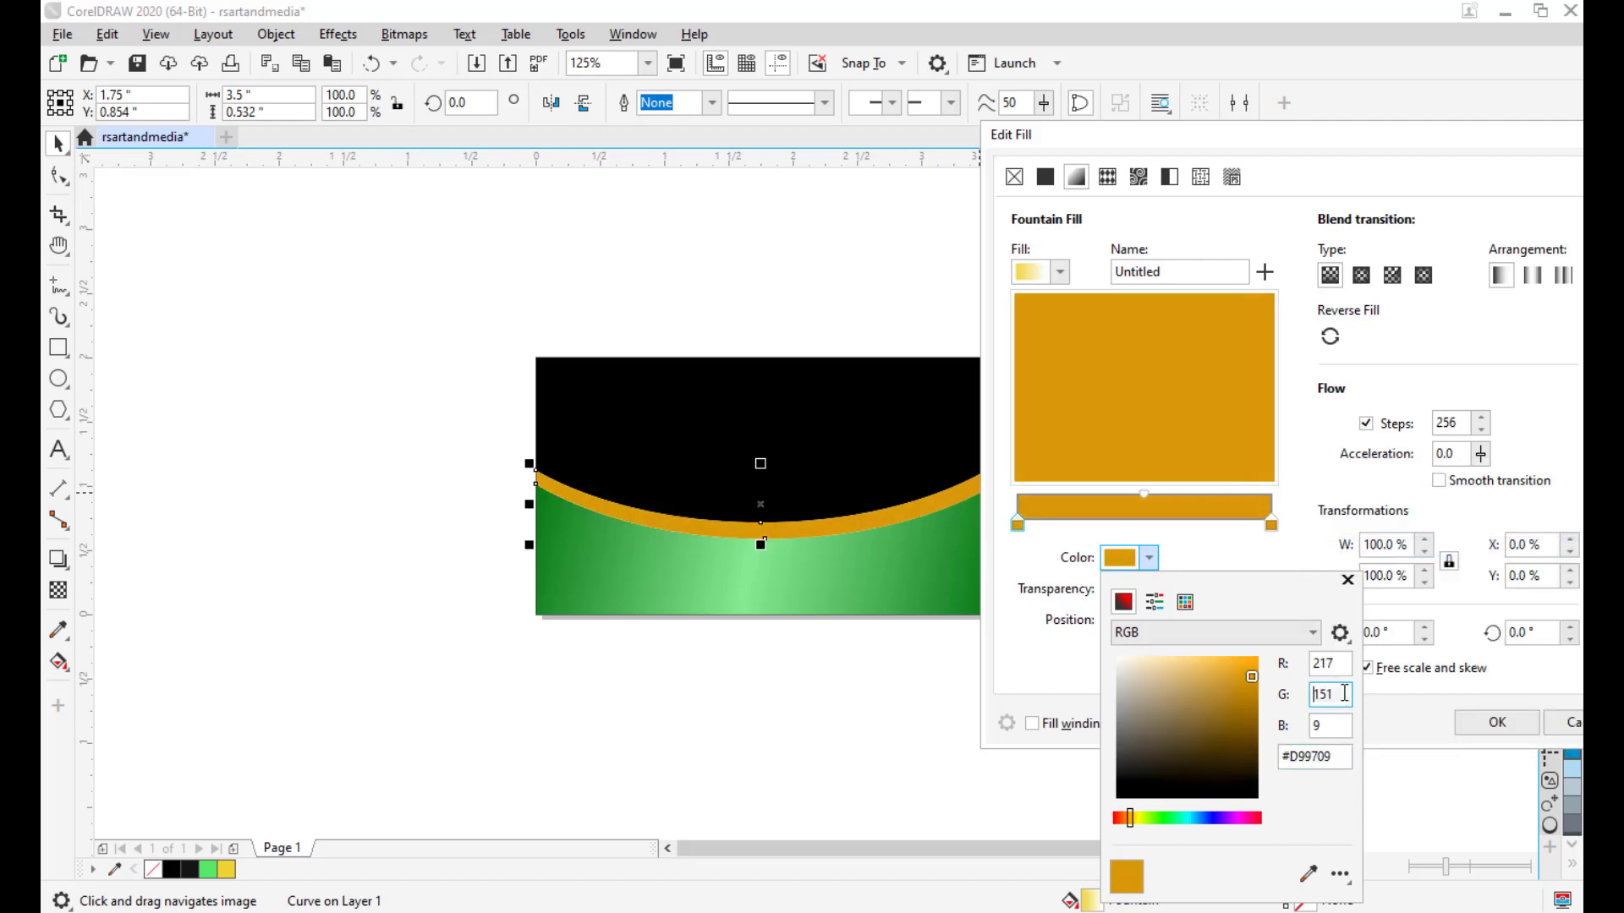
click(1136, 521)
Add a bright yellow #F2E71B stop in the middle of the gradient.
double_click(1137, 521)
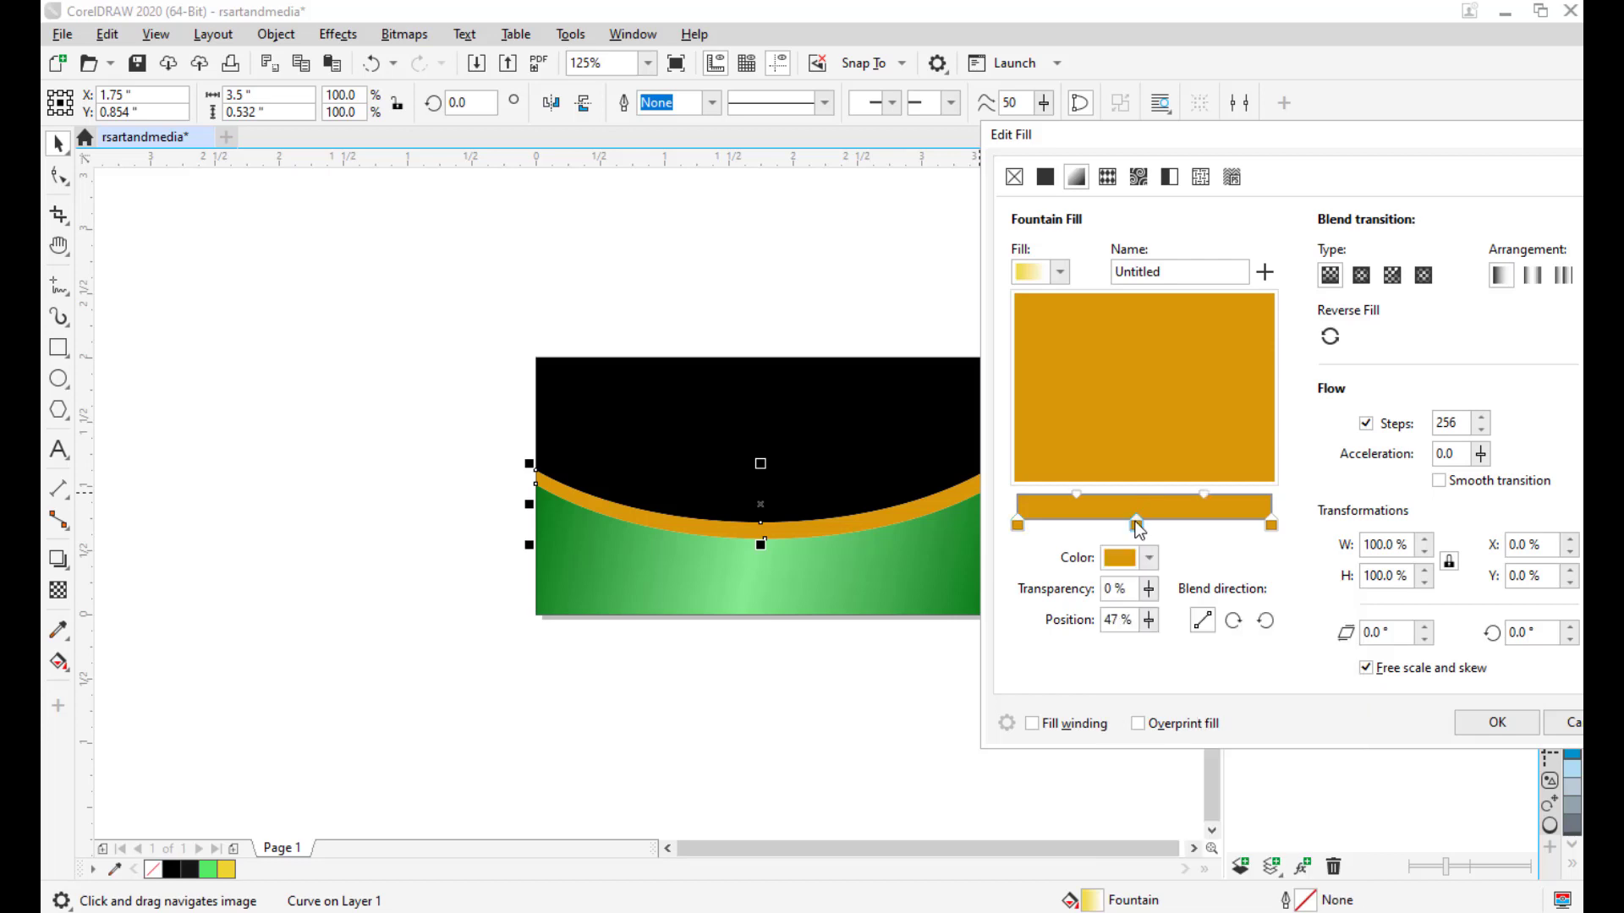
drag(1146, 523, 1136, 522)
drag(1144, 525, 1144, 525)
click(1150, 559)
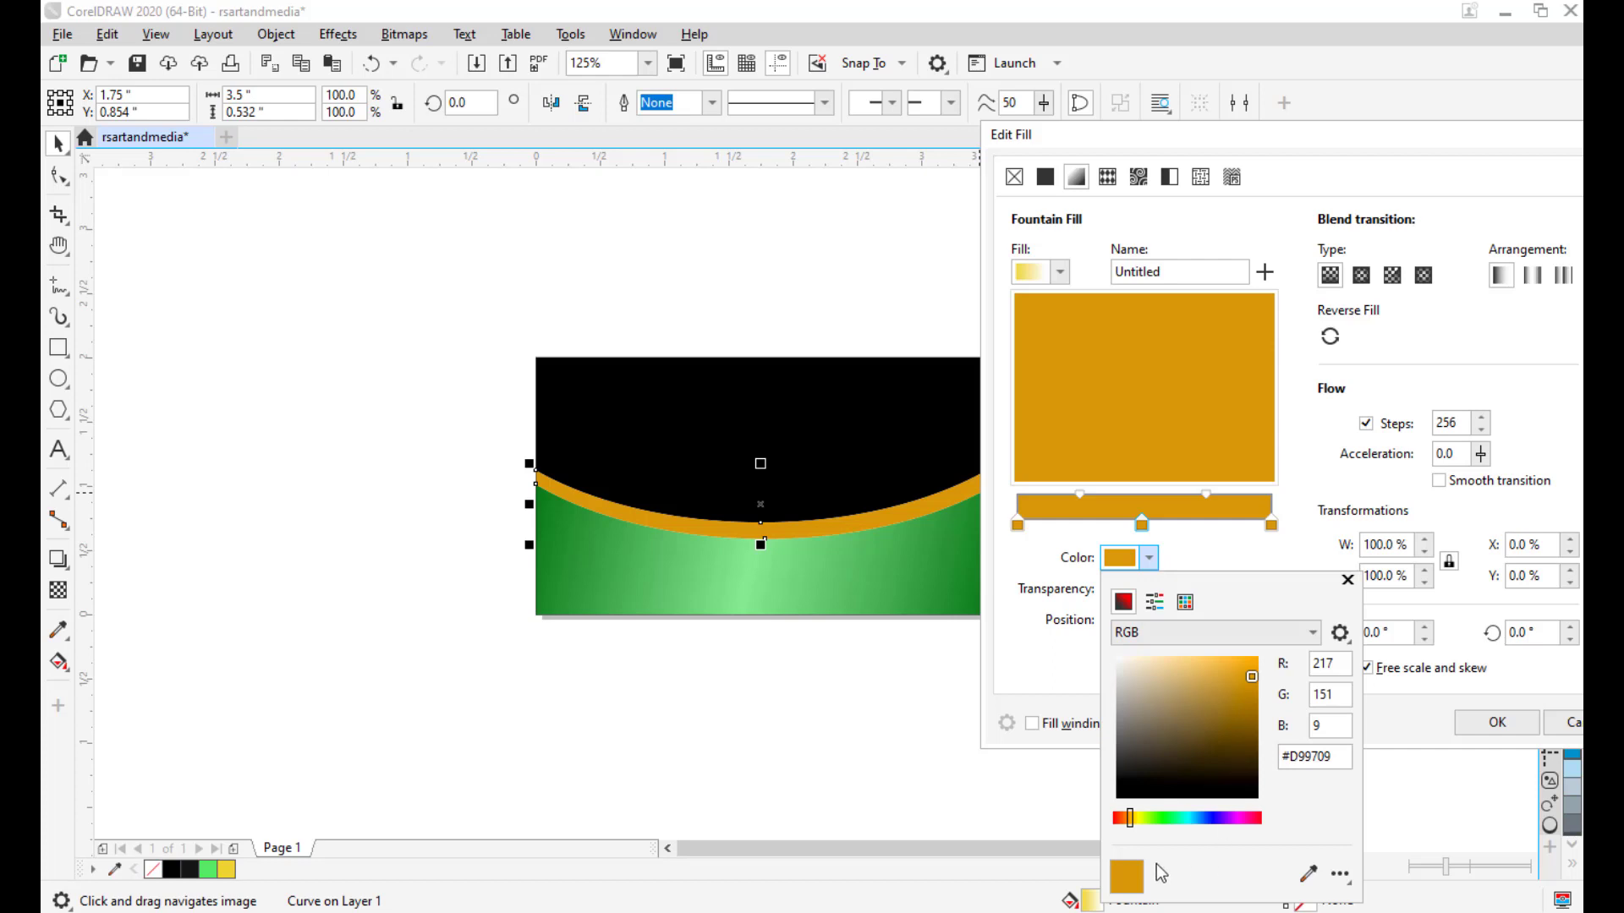
drag(1131, 819, 1135, 818)
click(1236, 661)
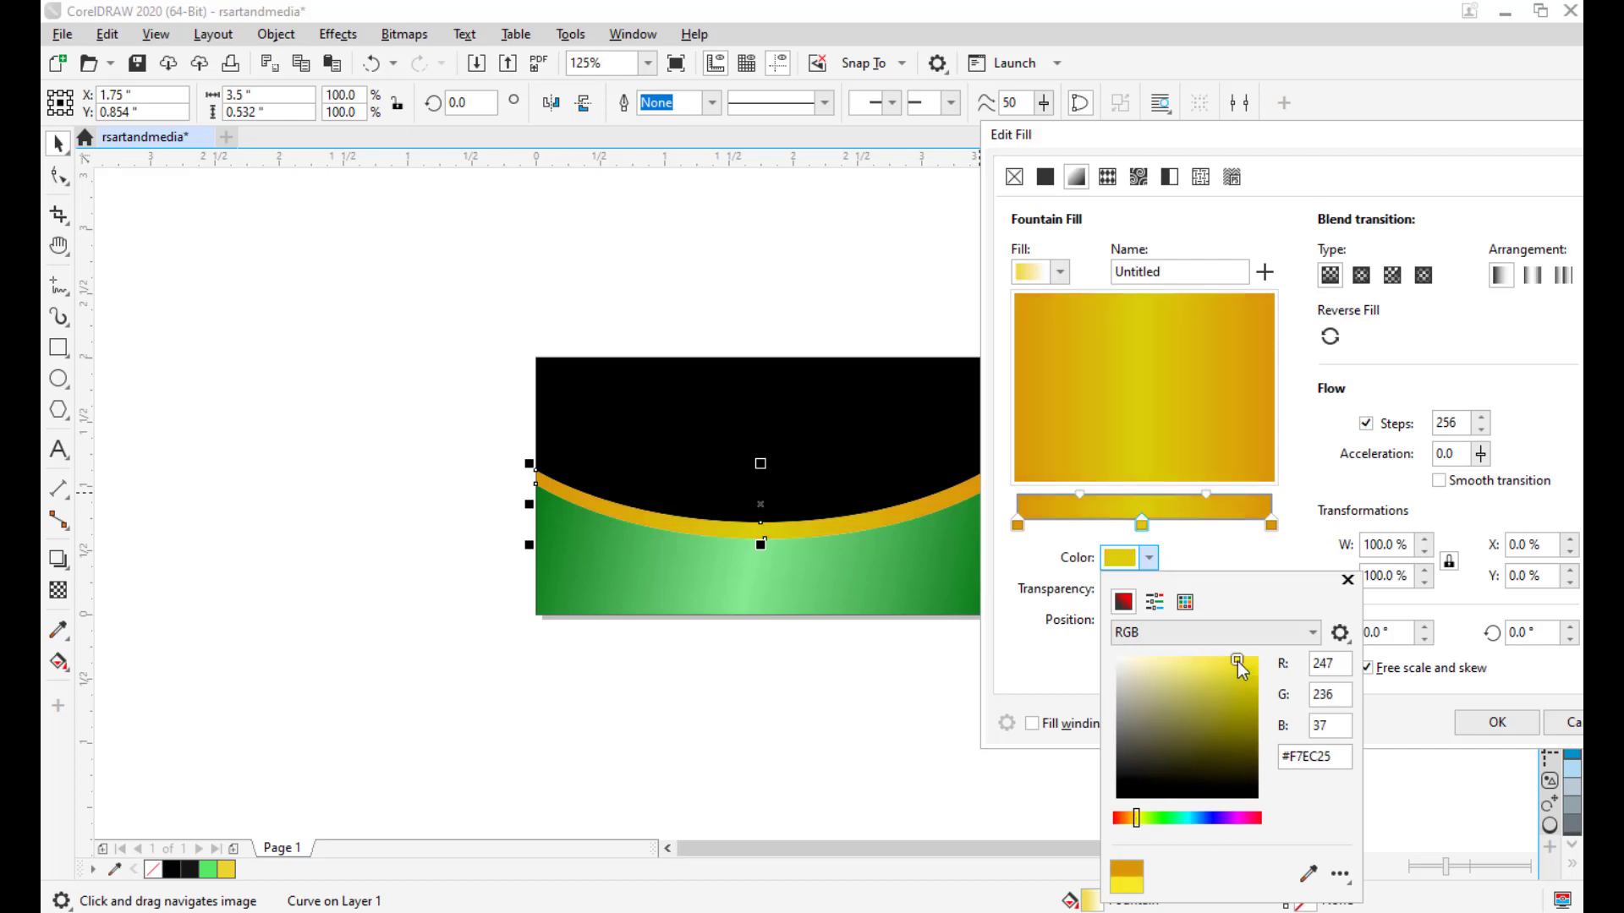
drag(1236, 661, 1241, 663)
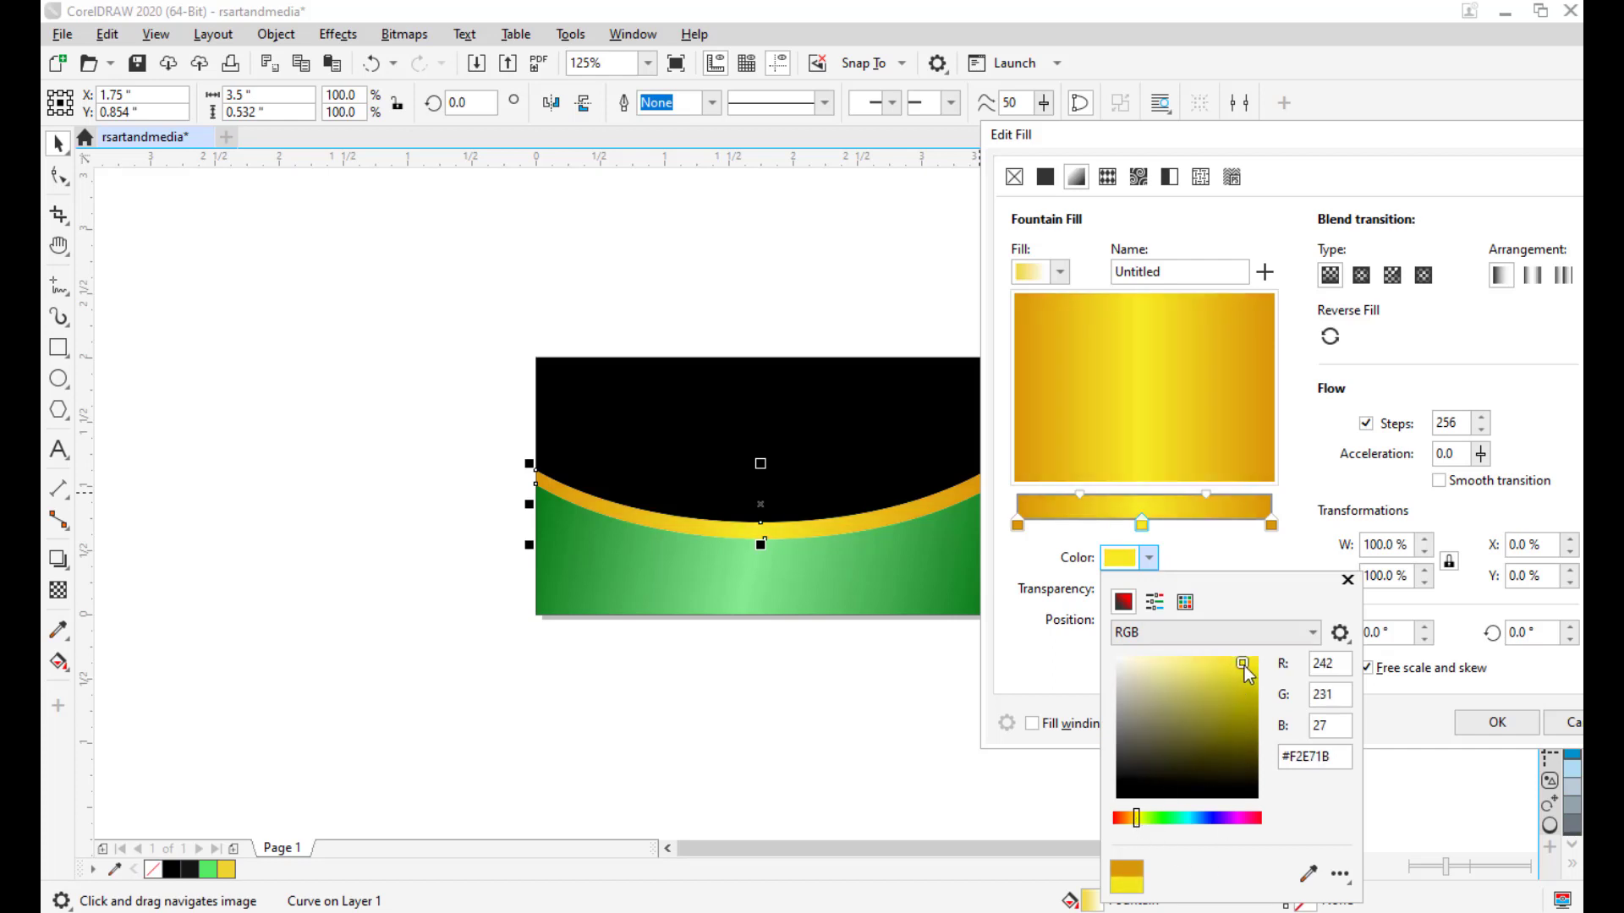
click(1155, 524)
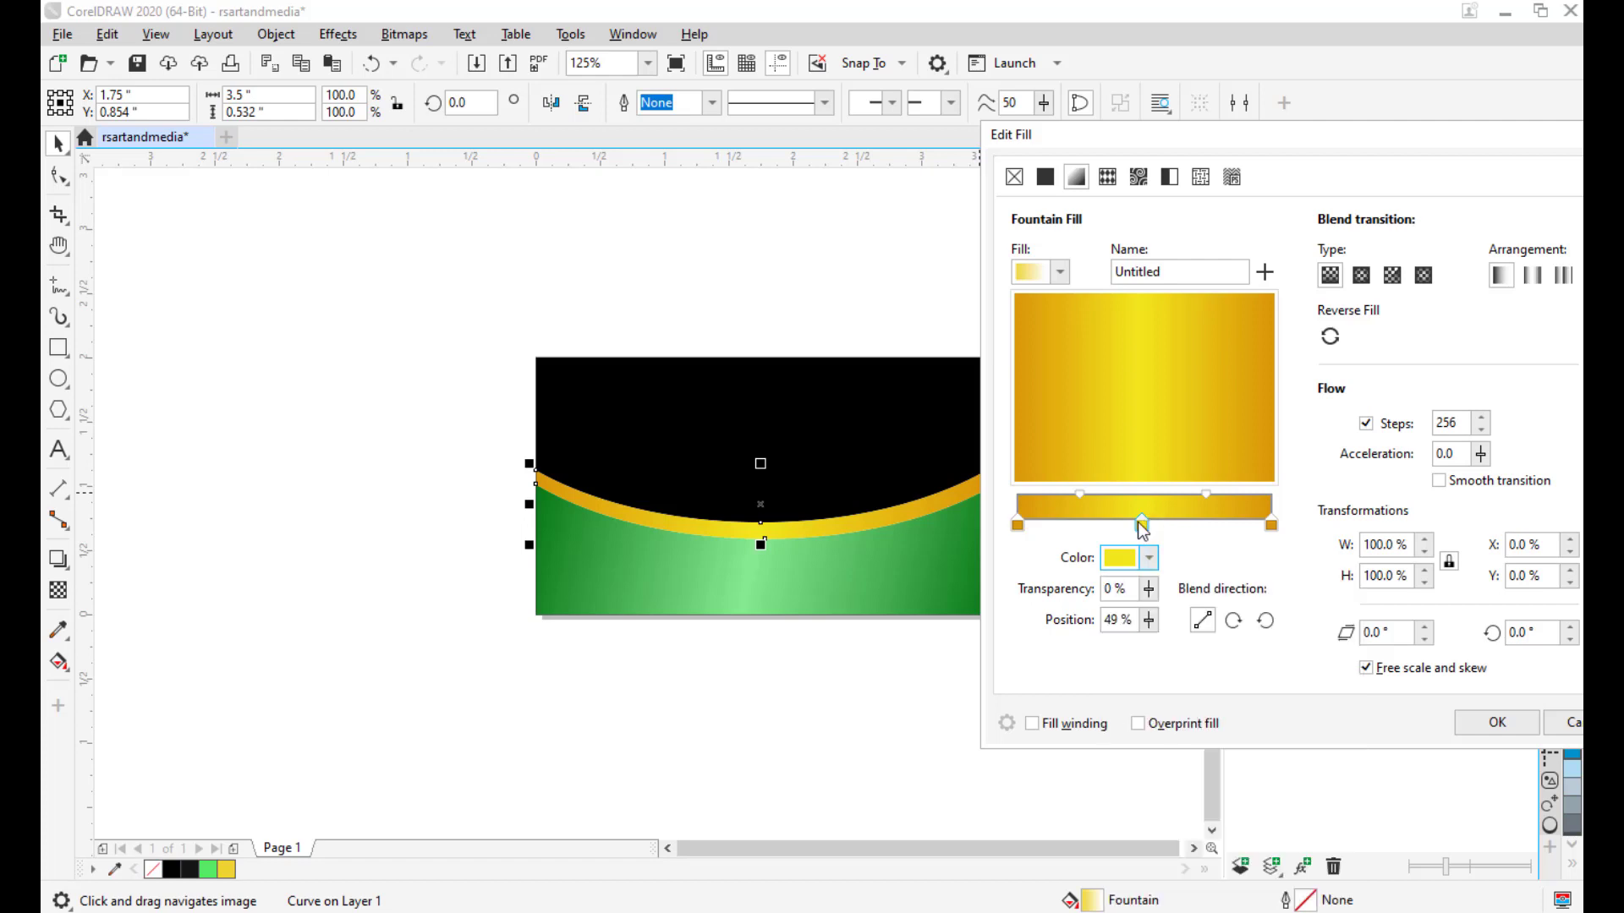
Adjust the blend midpoints and settle the yellow centre stop at 52%.
click(1082, 493)
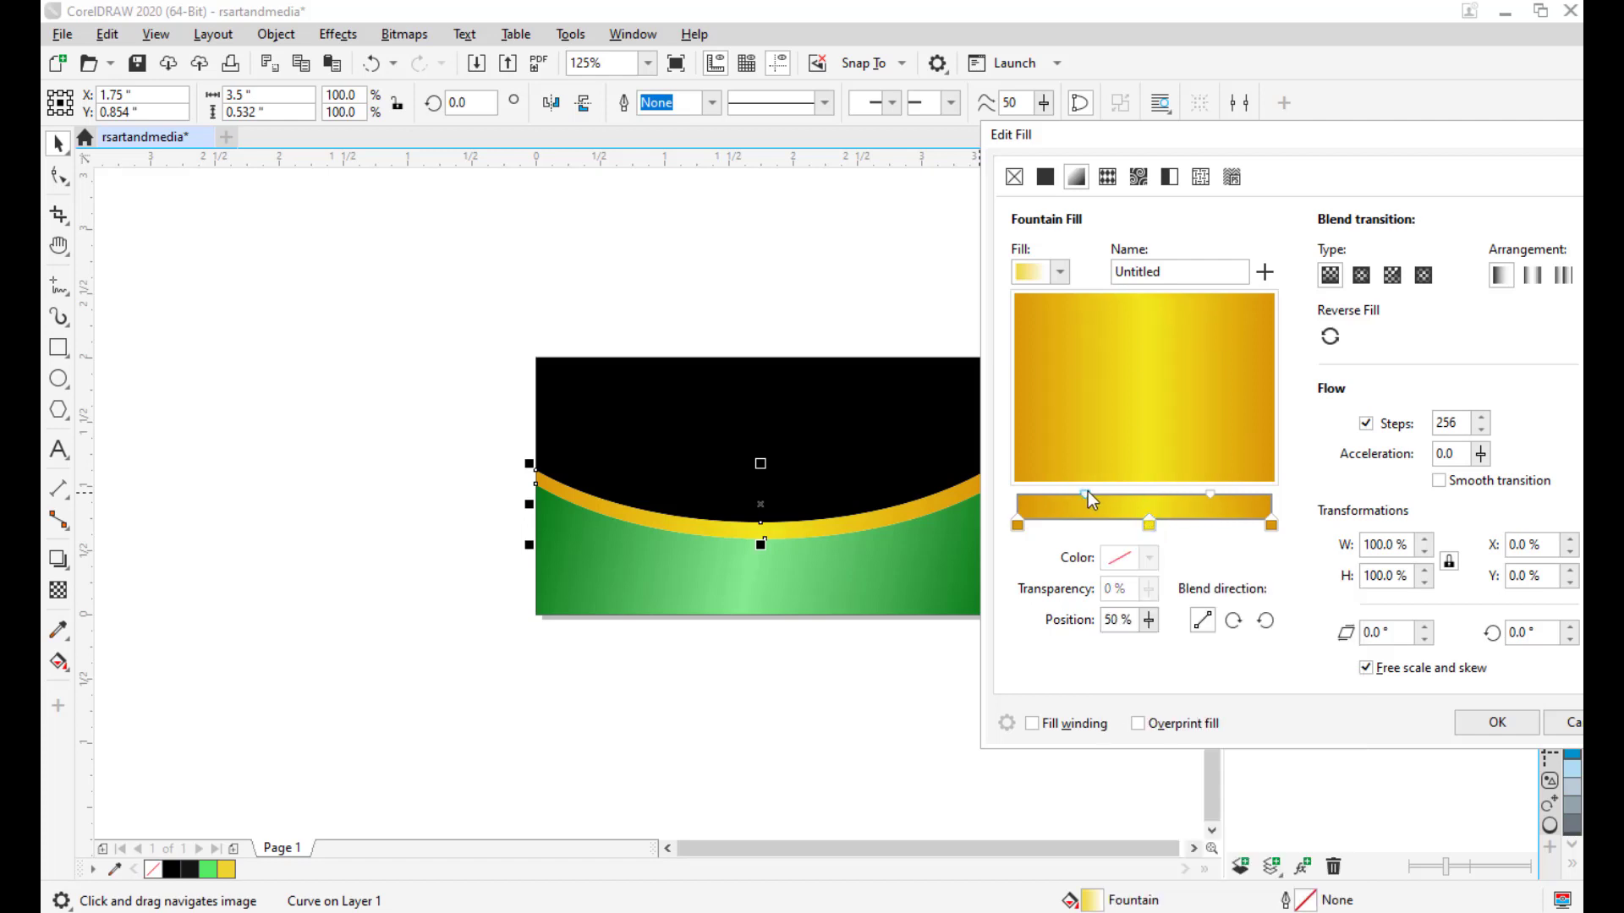
click(1207, 494)
drag(1207, 494, 1204, 493)
click(1083, 494)
drag(1152, 522, 1163, 523)
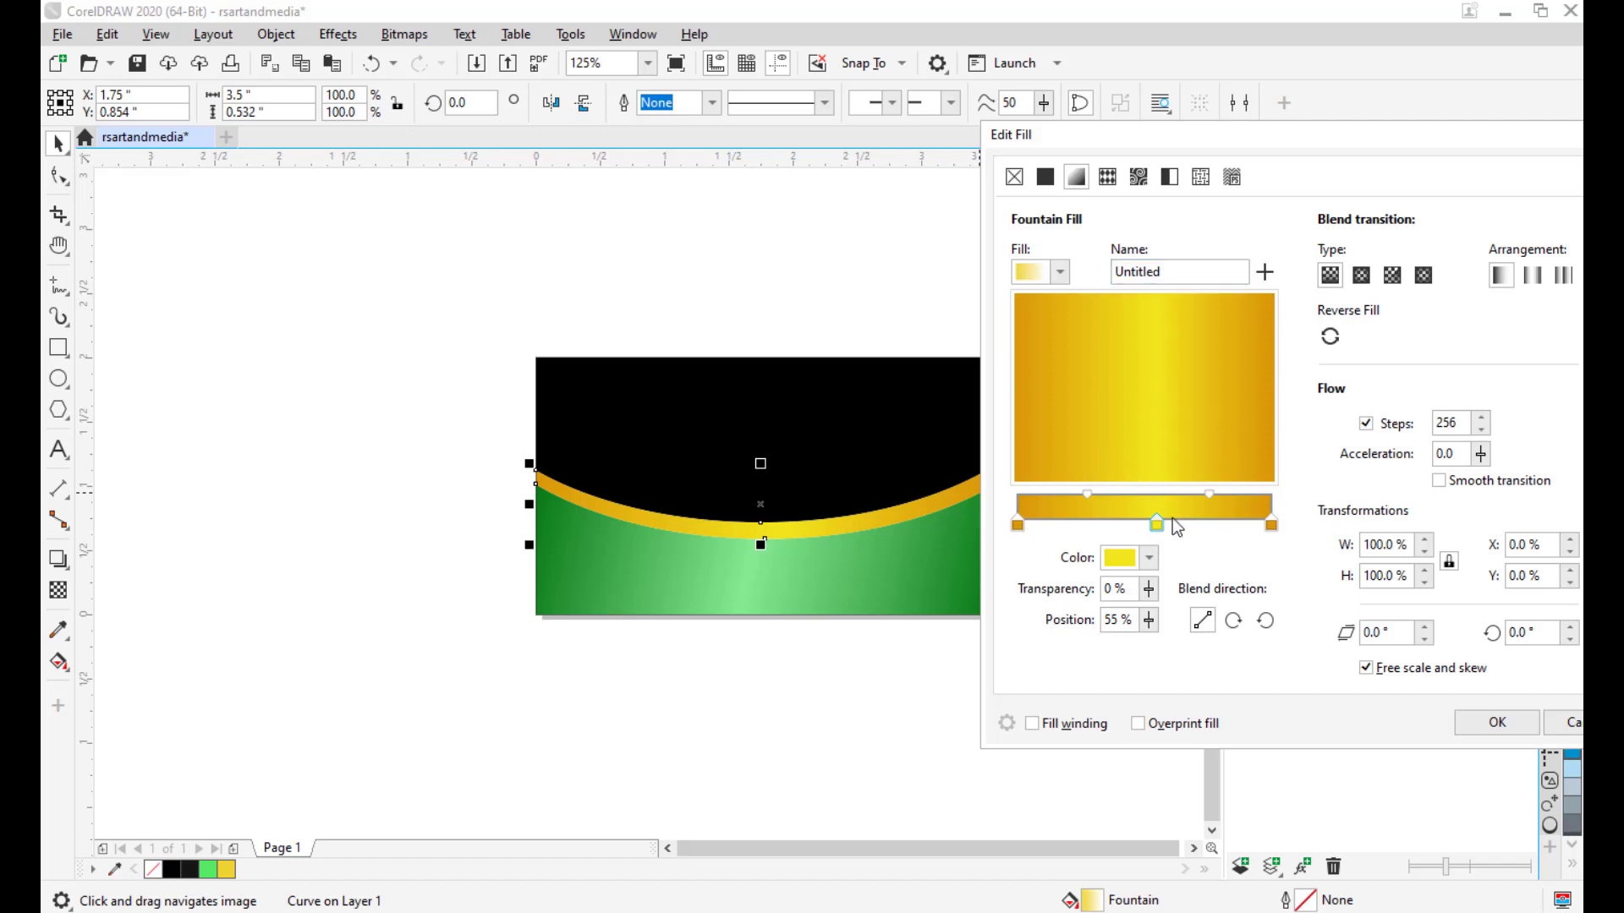
drag(1159, 529, 1155, 533)
drag(1207, 492, 1210, 493)
drag(1161, 270, 1054, 252)
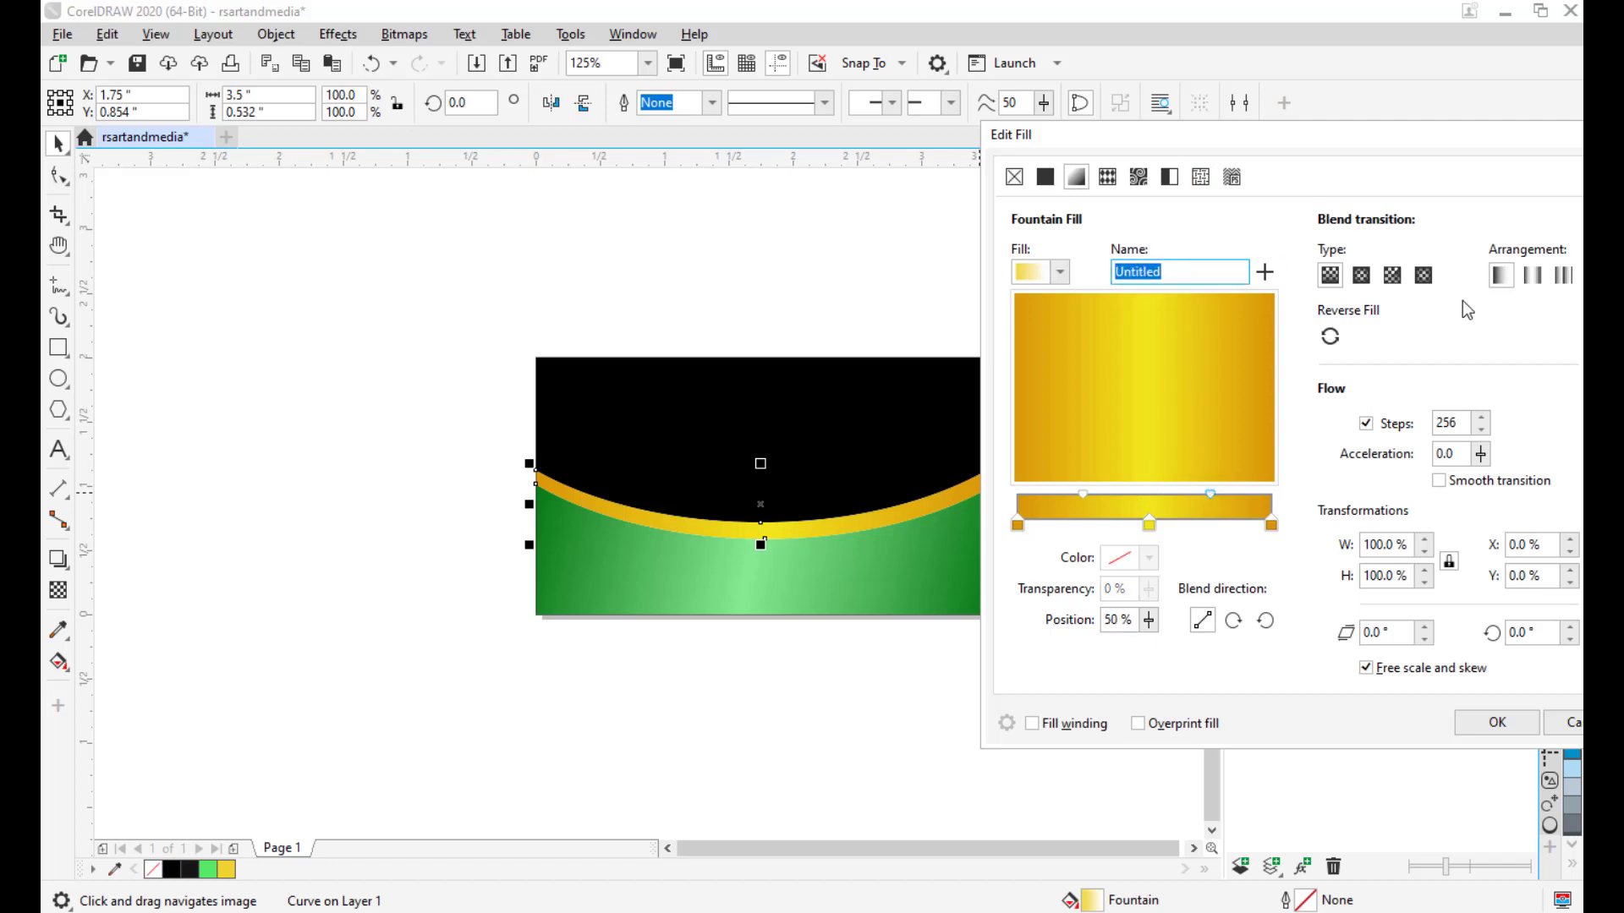
Store the gold gradient as custom fill 'goldengradient', check the fill library, then apply it.
text(golden)
text(grai)
text(ei)
text(ient)
click(1267, 273)
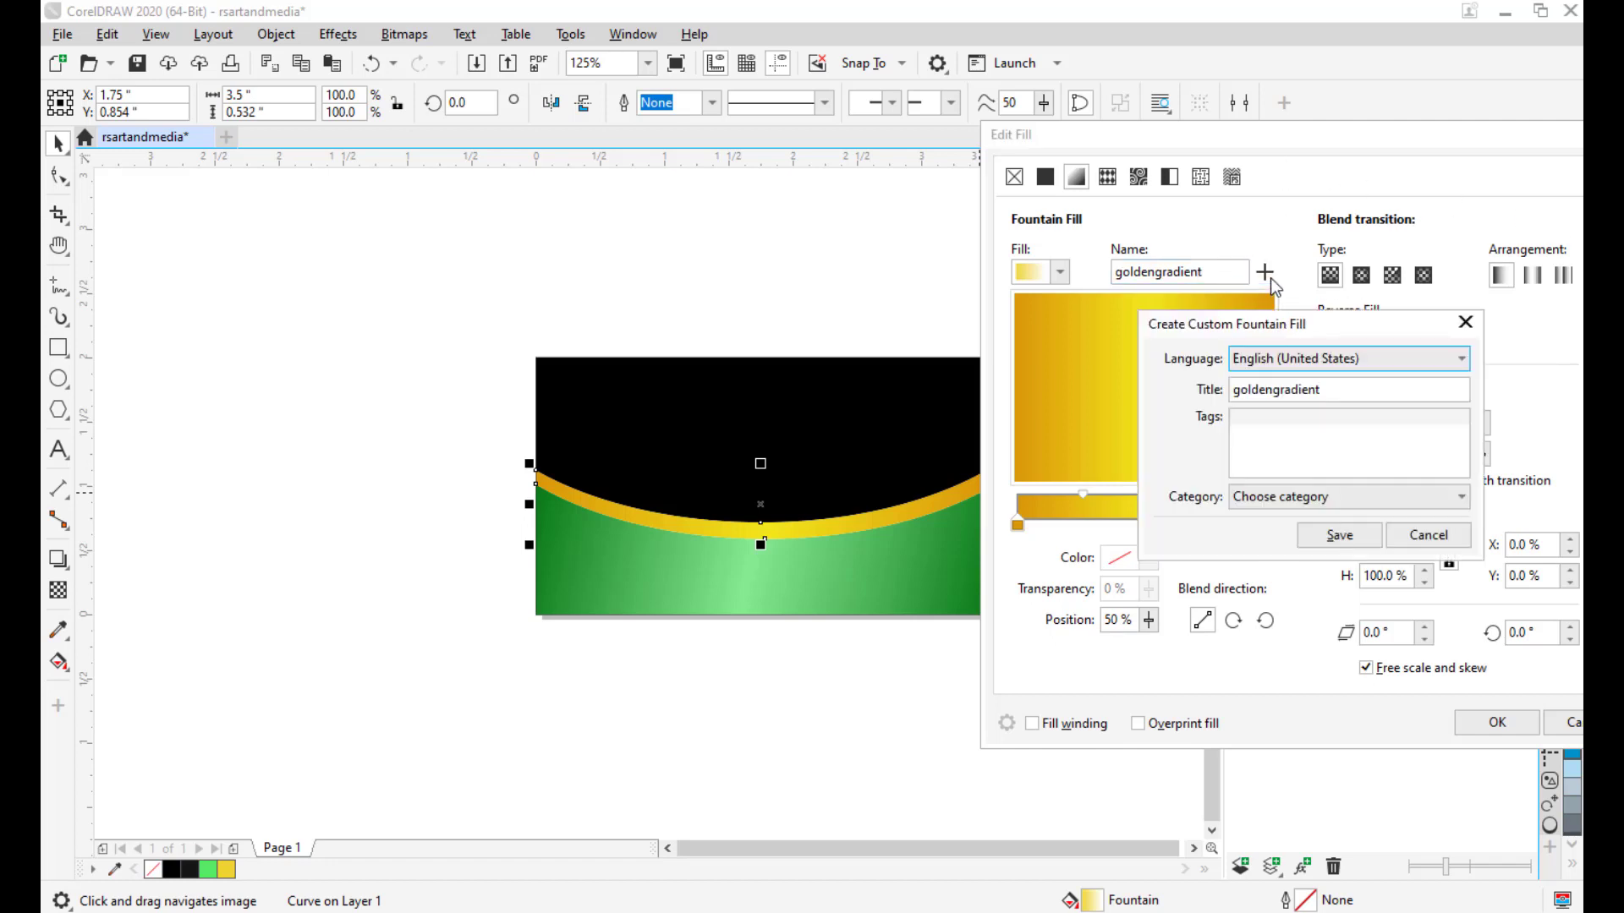
click(1340, 535)
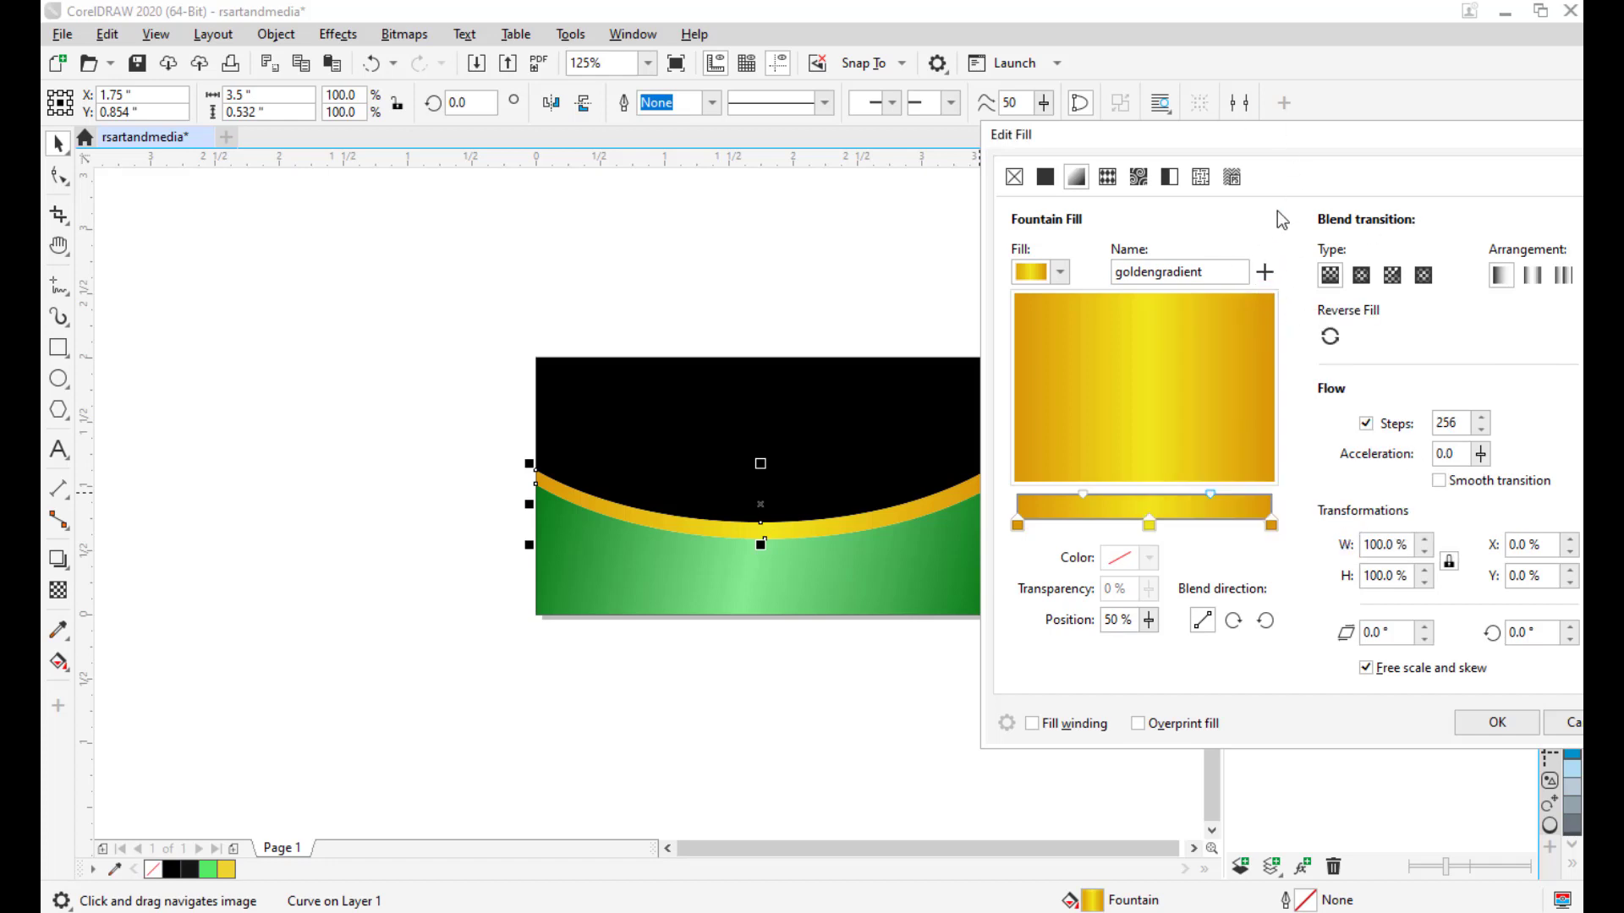
drag(1259, 134, 1154, 139)
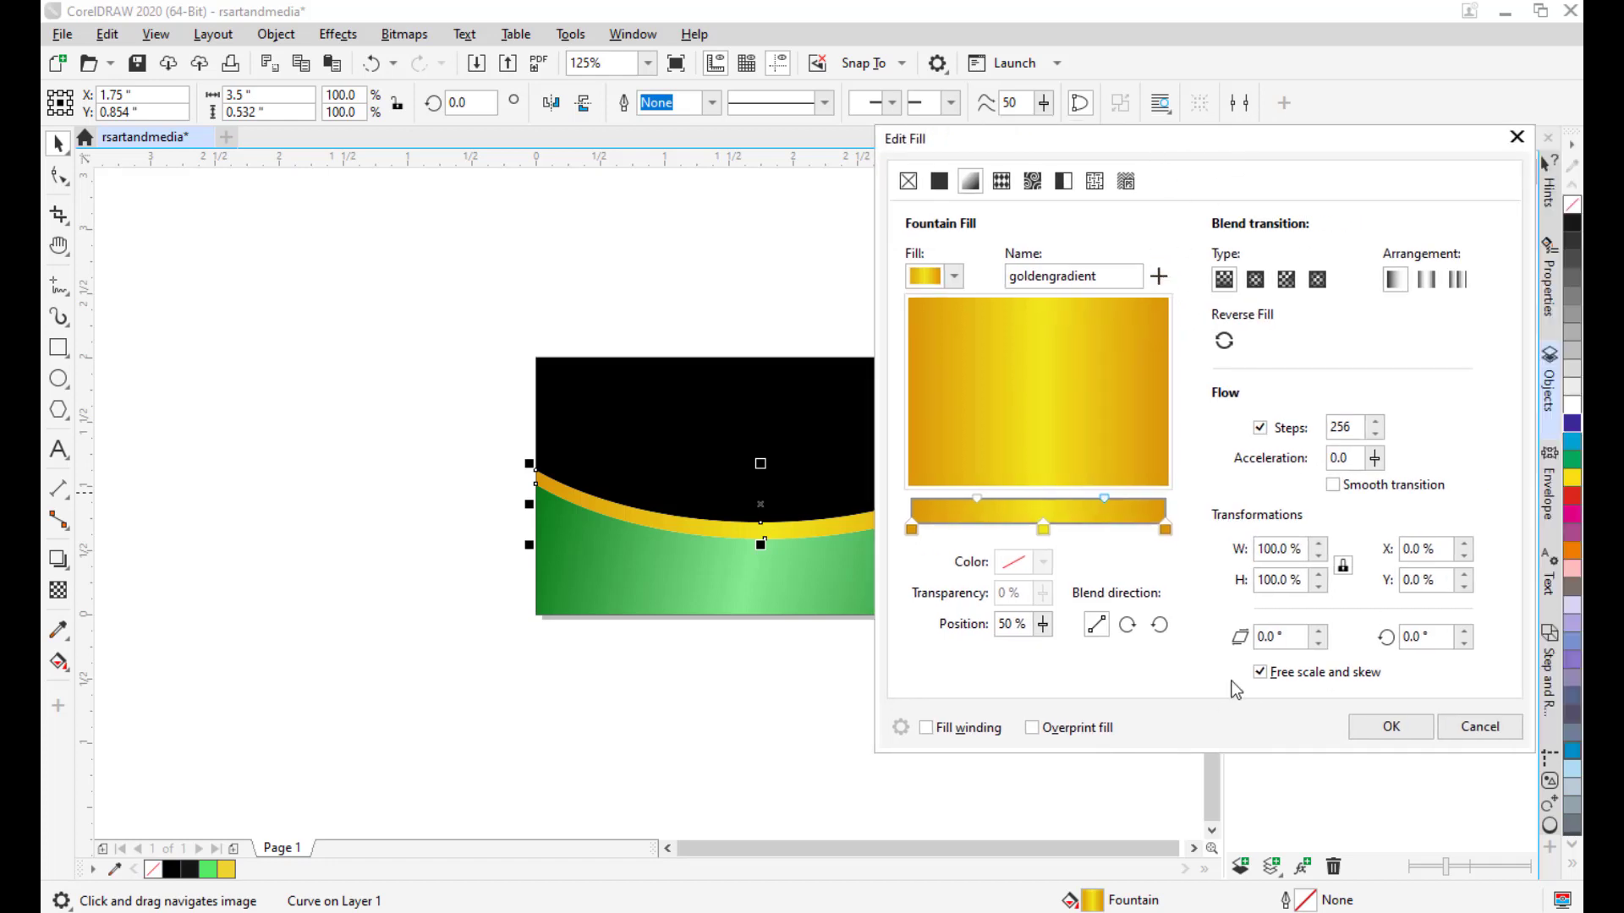
click(954, 277)
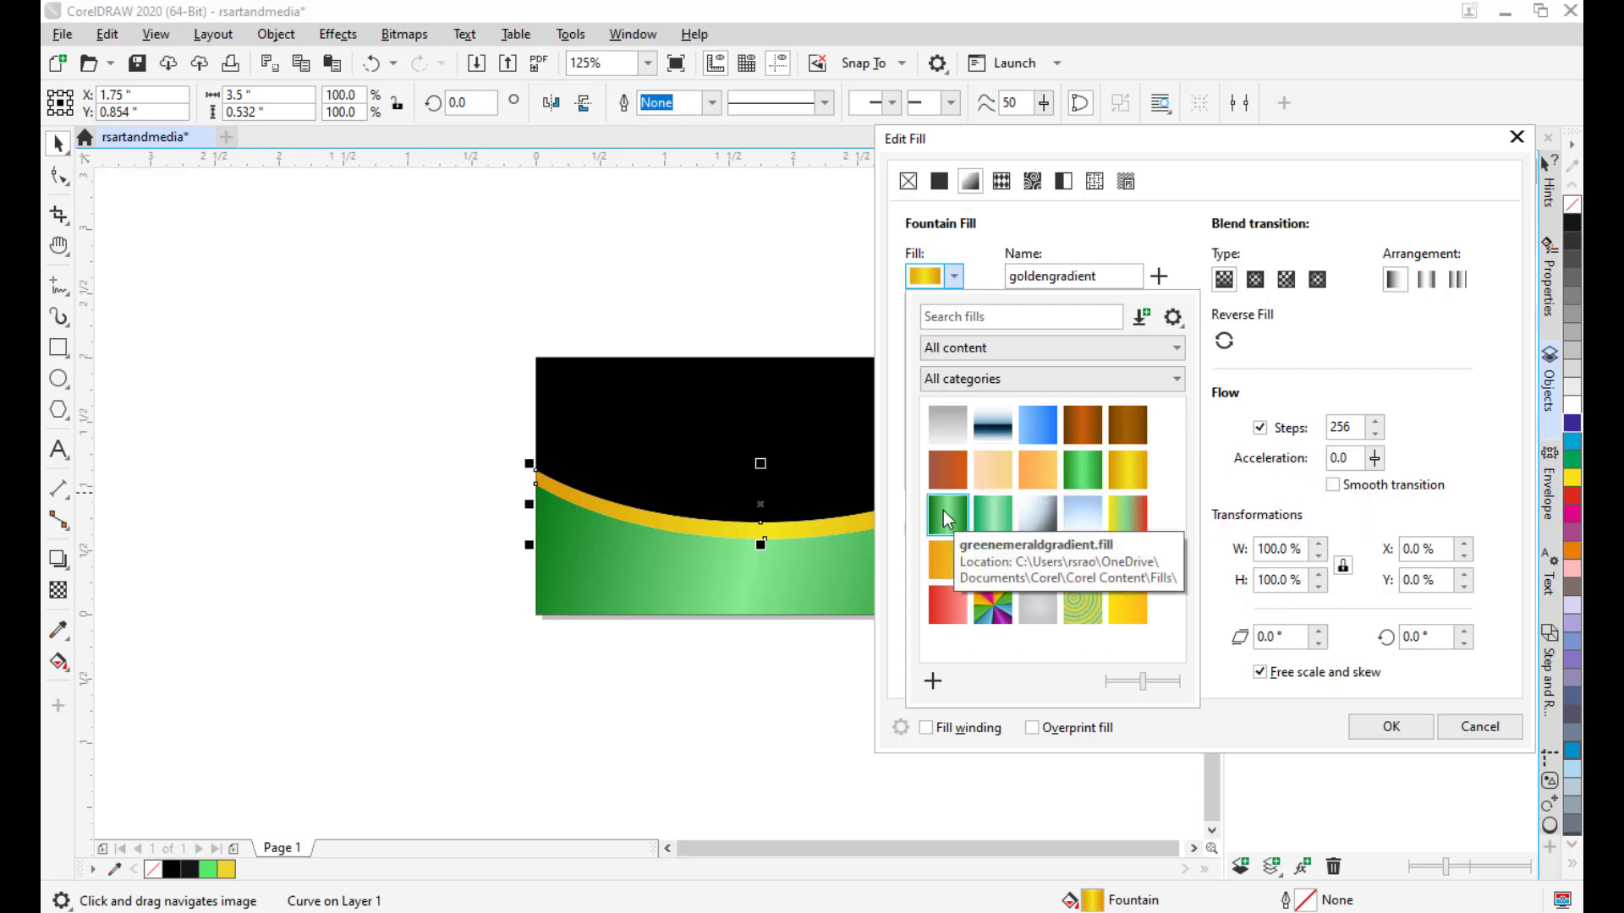
click(1119, 145)
click(1391, 726)
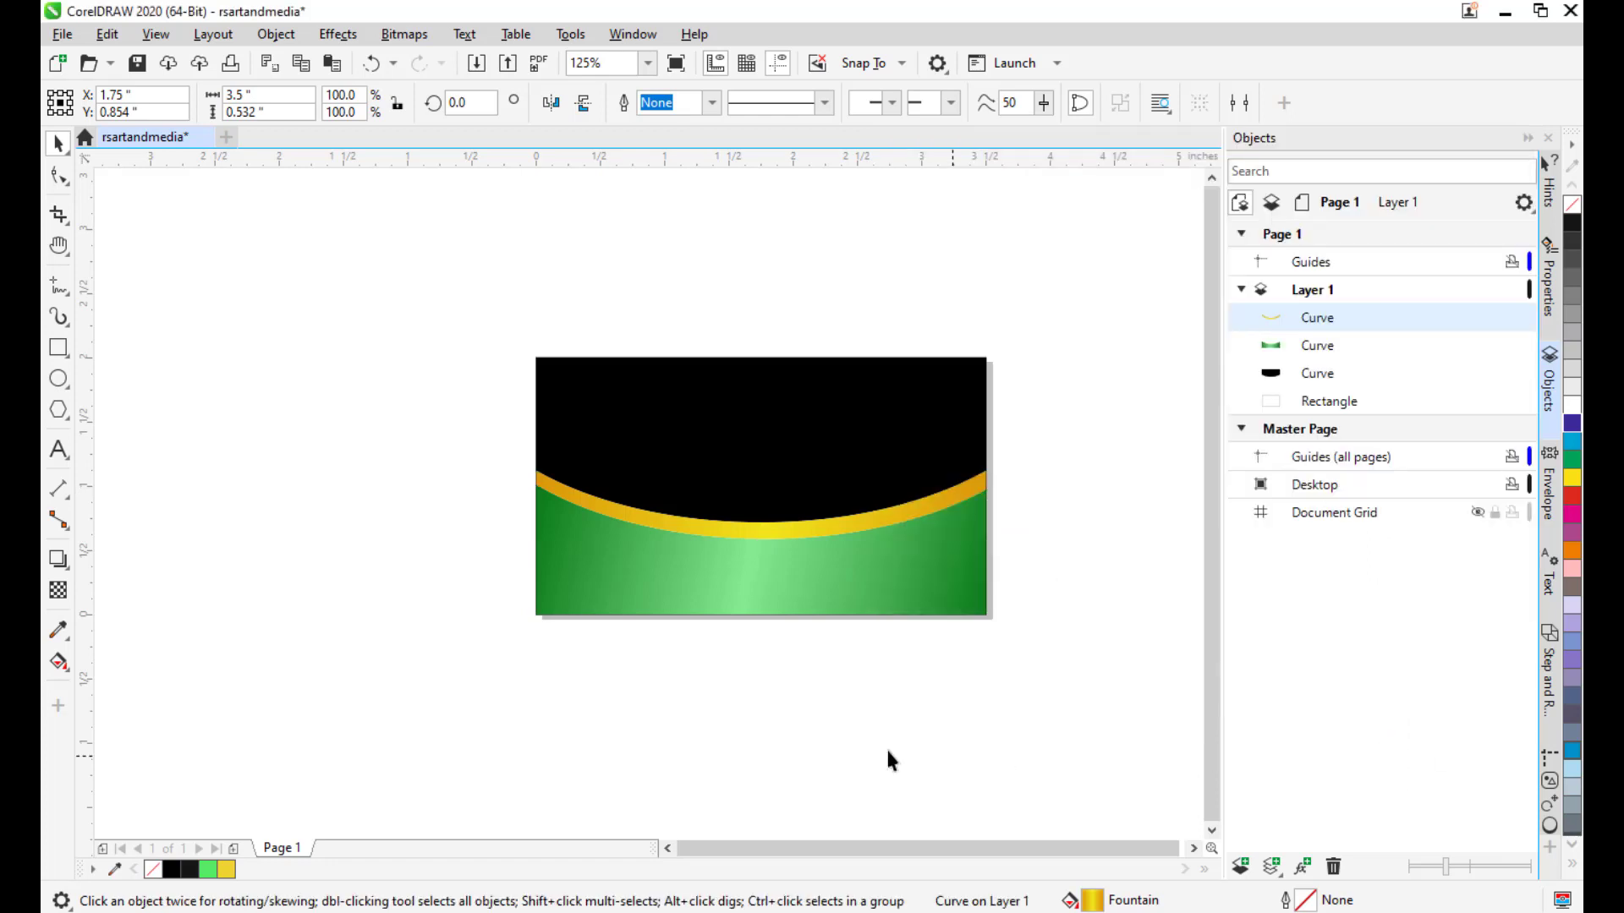
Type the artistic text 'RSART & MEDIA' above the card and reposition it.
scroll(823, 424, up, 1)
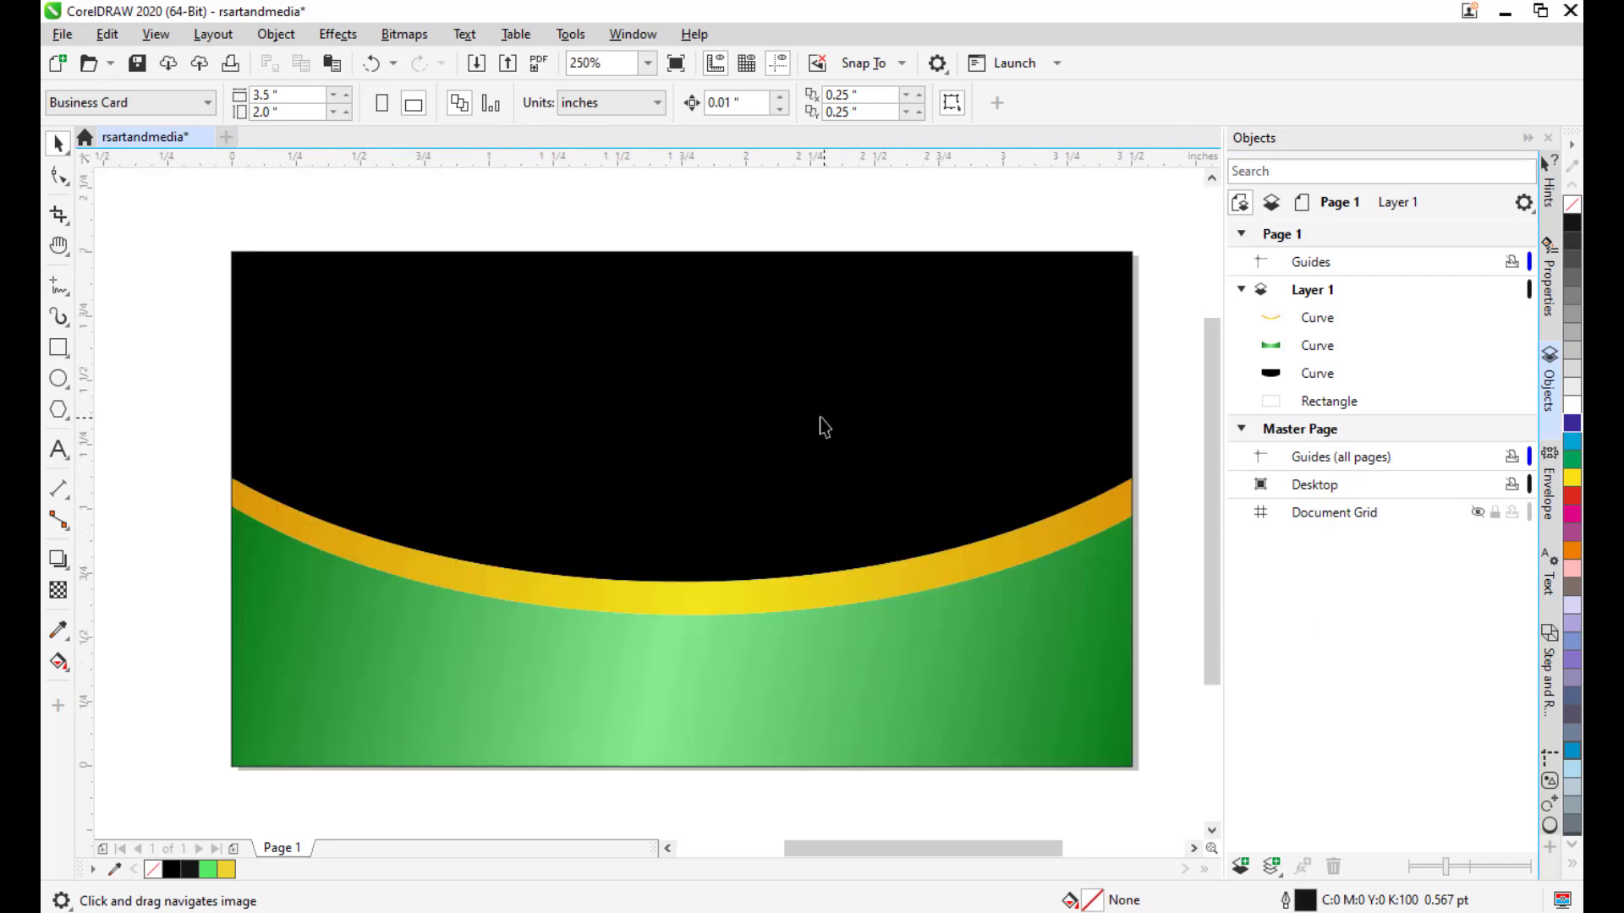
scroll(825, 414, down, 1)
scroll(808, 430, up, 1)
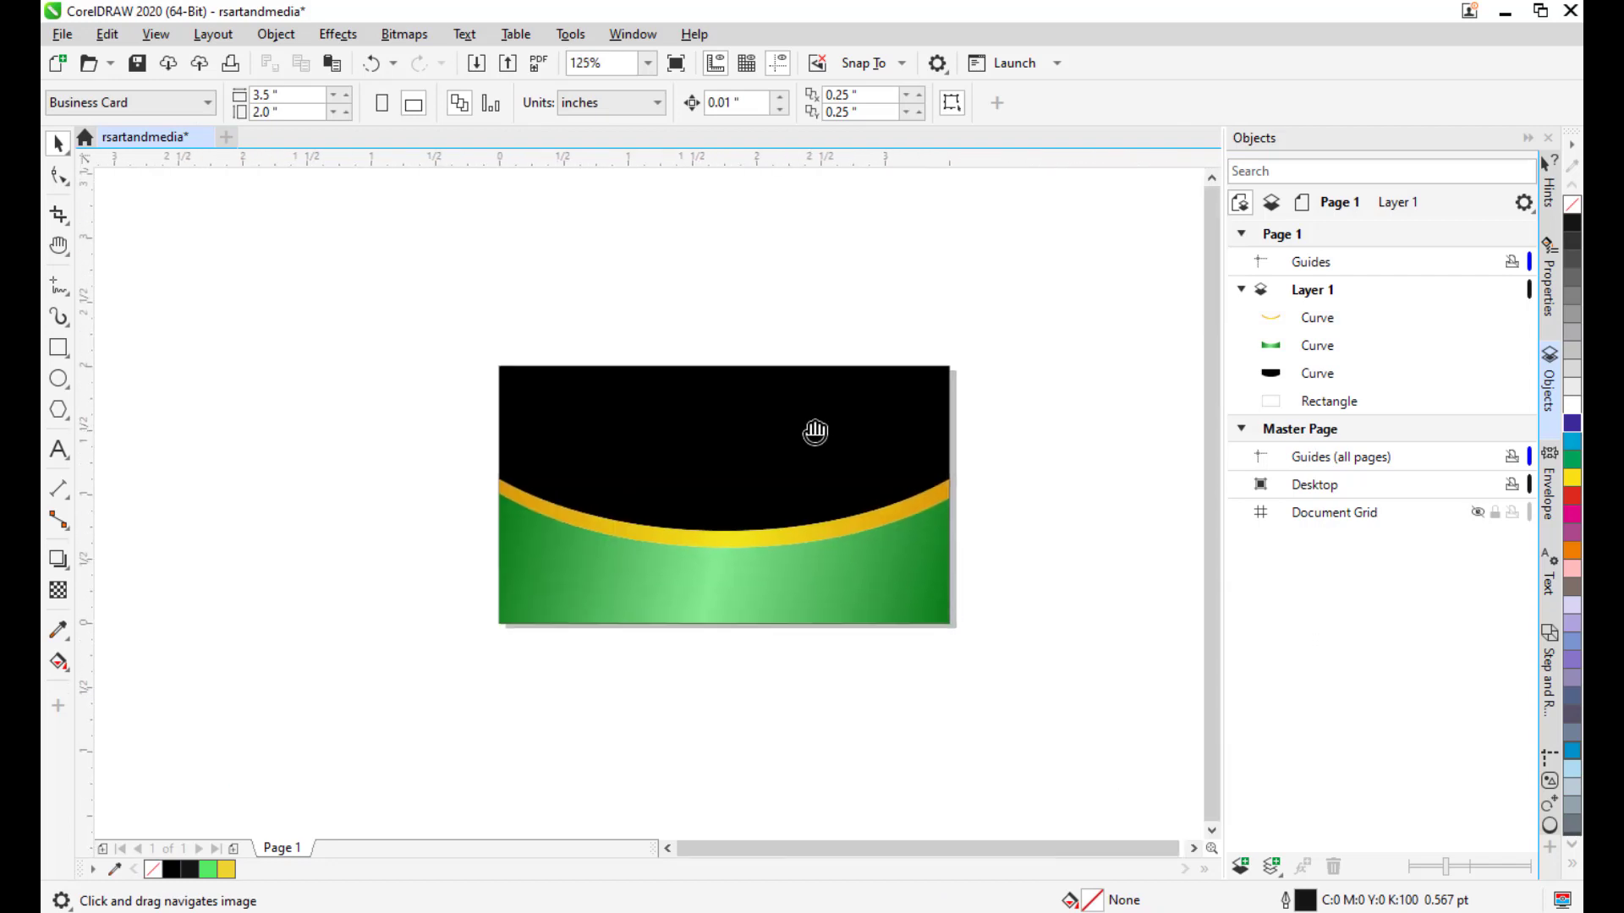
scroll(838, 429, down, 1)
scroll(833, 448, up, 1)
scroll(833, 449, down, 1)
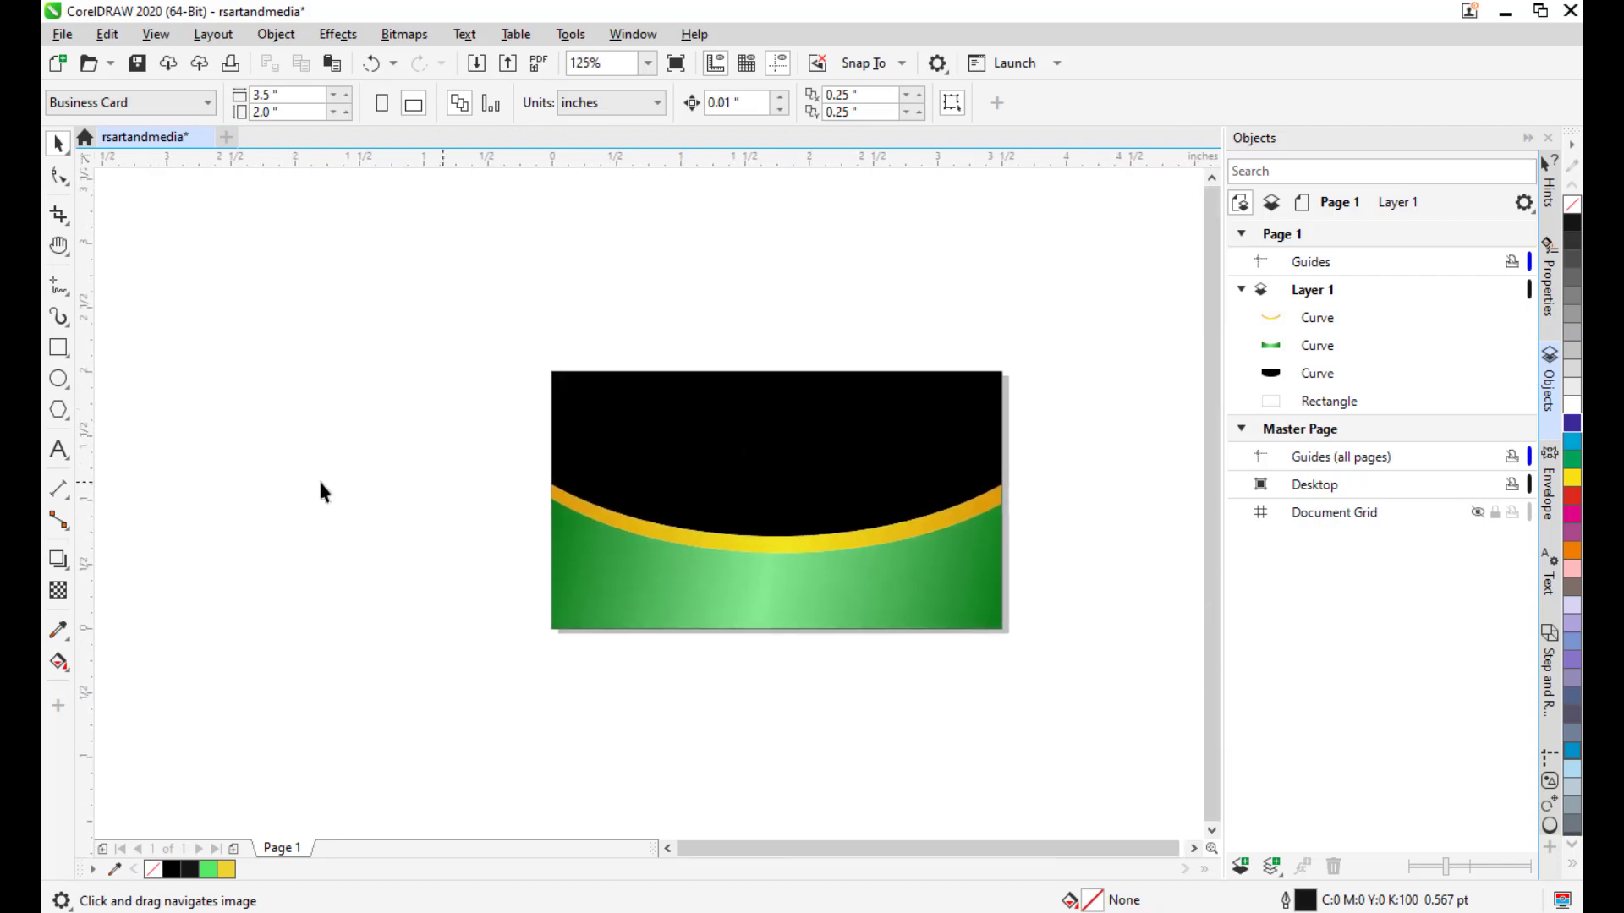
click(59, 451)
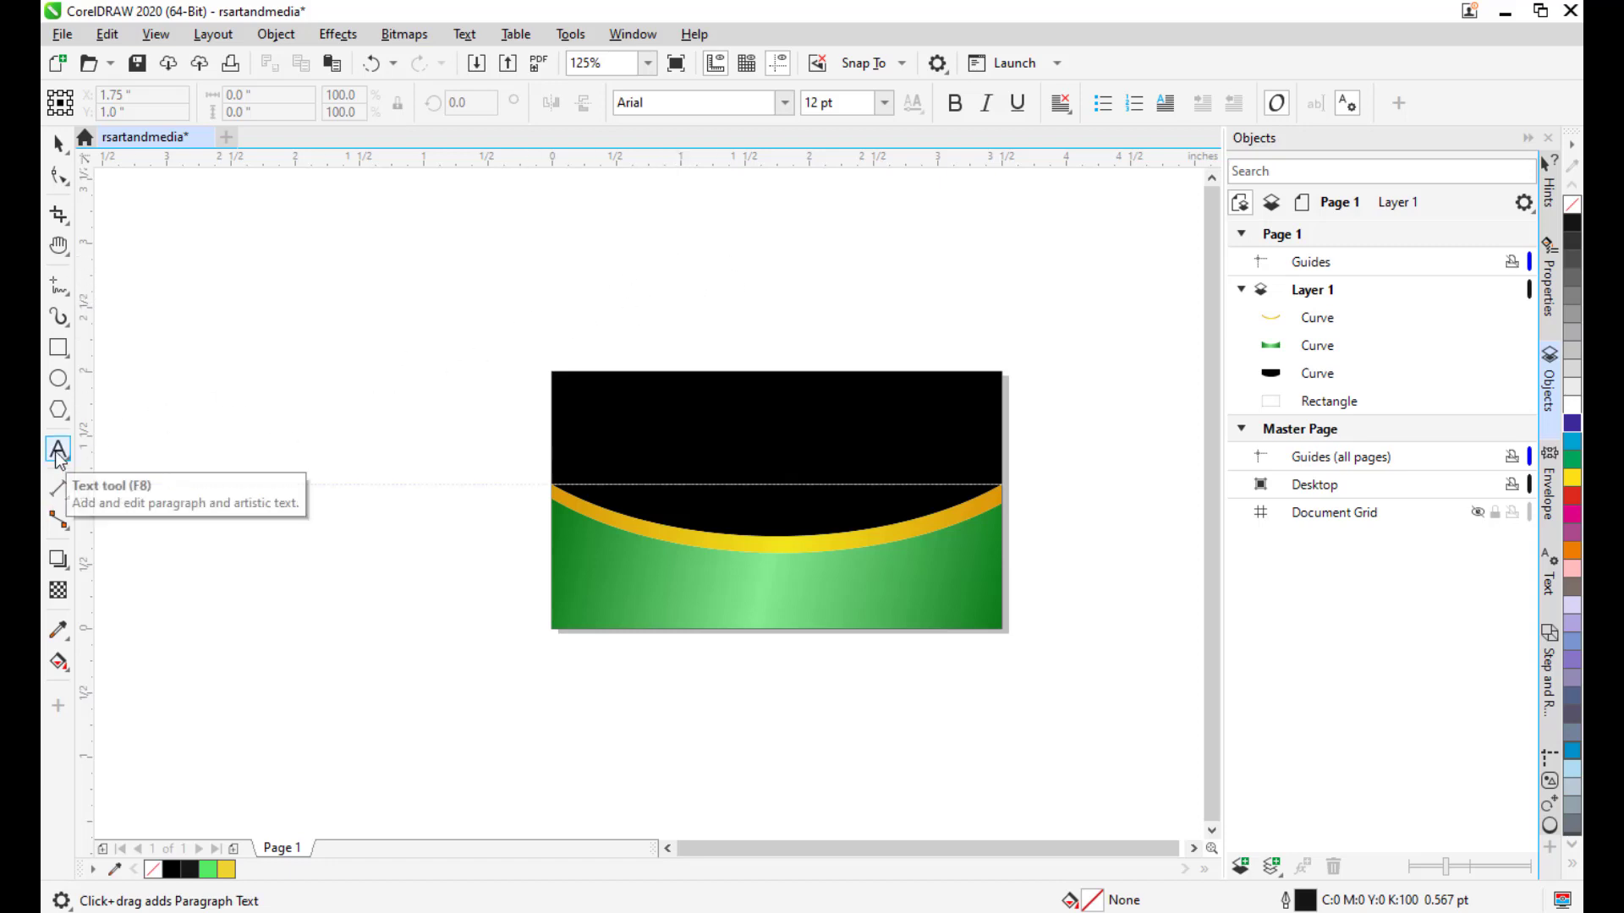
click(736, 310)
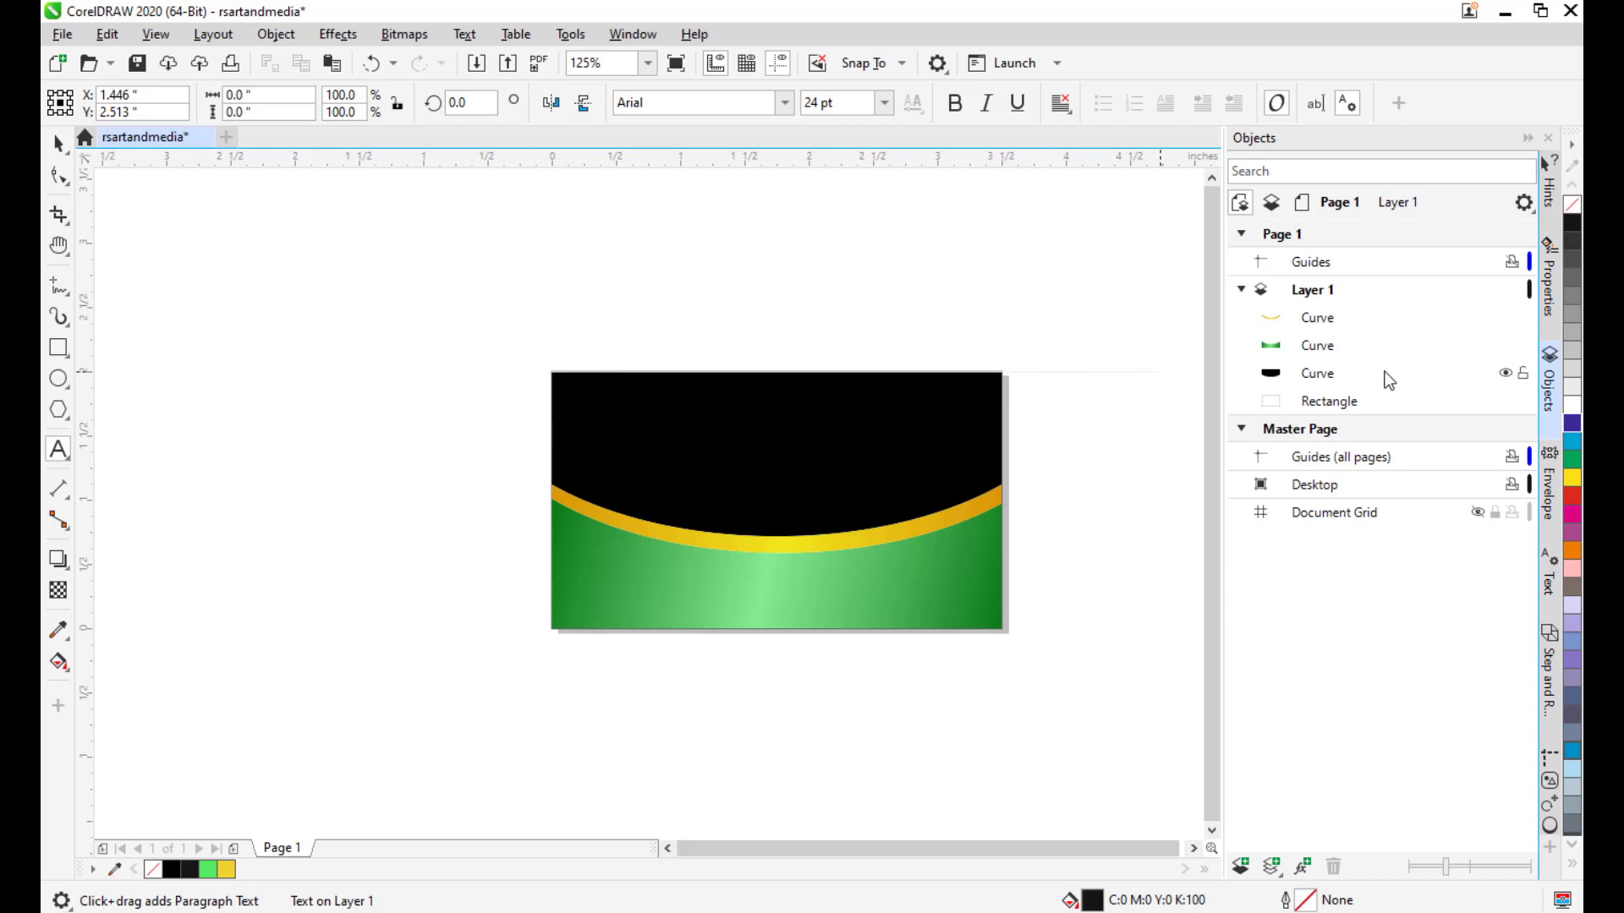
text(RSART)
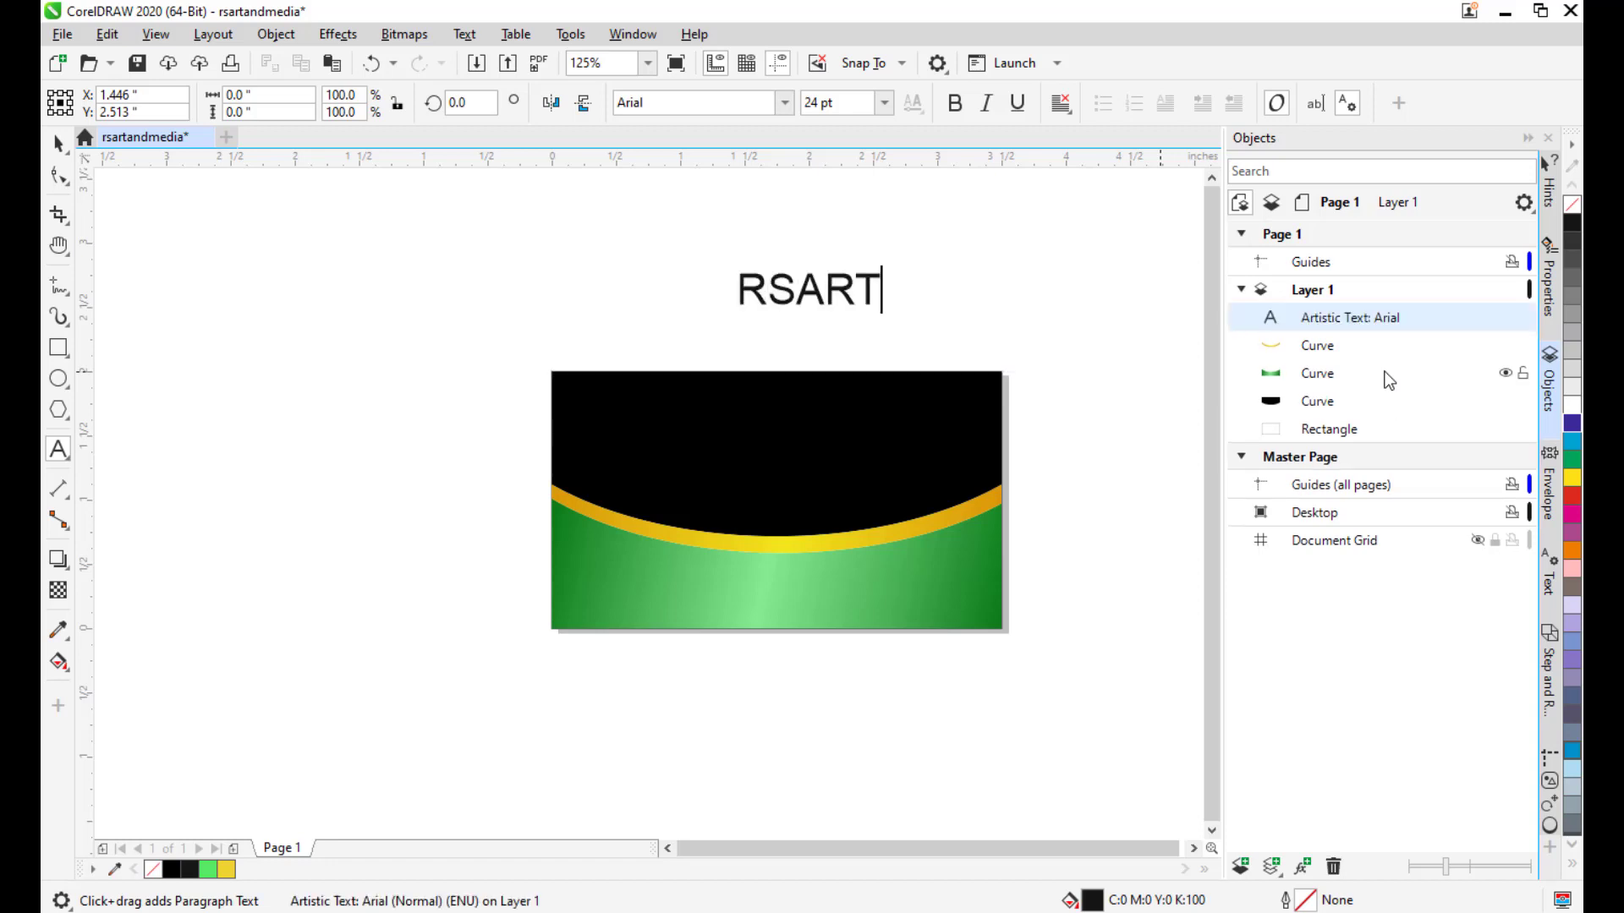
text( & MEDI)
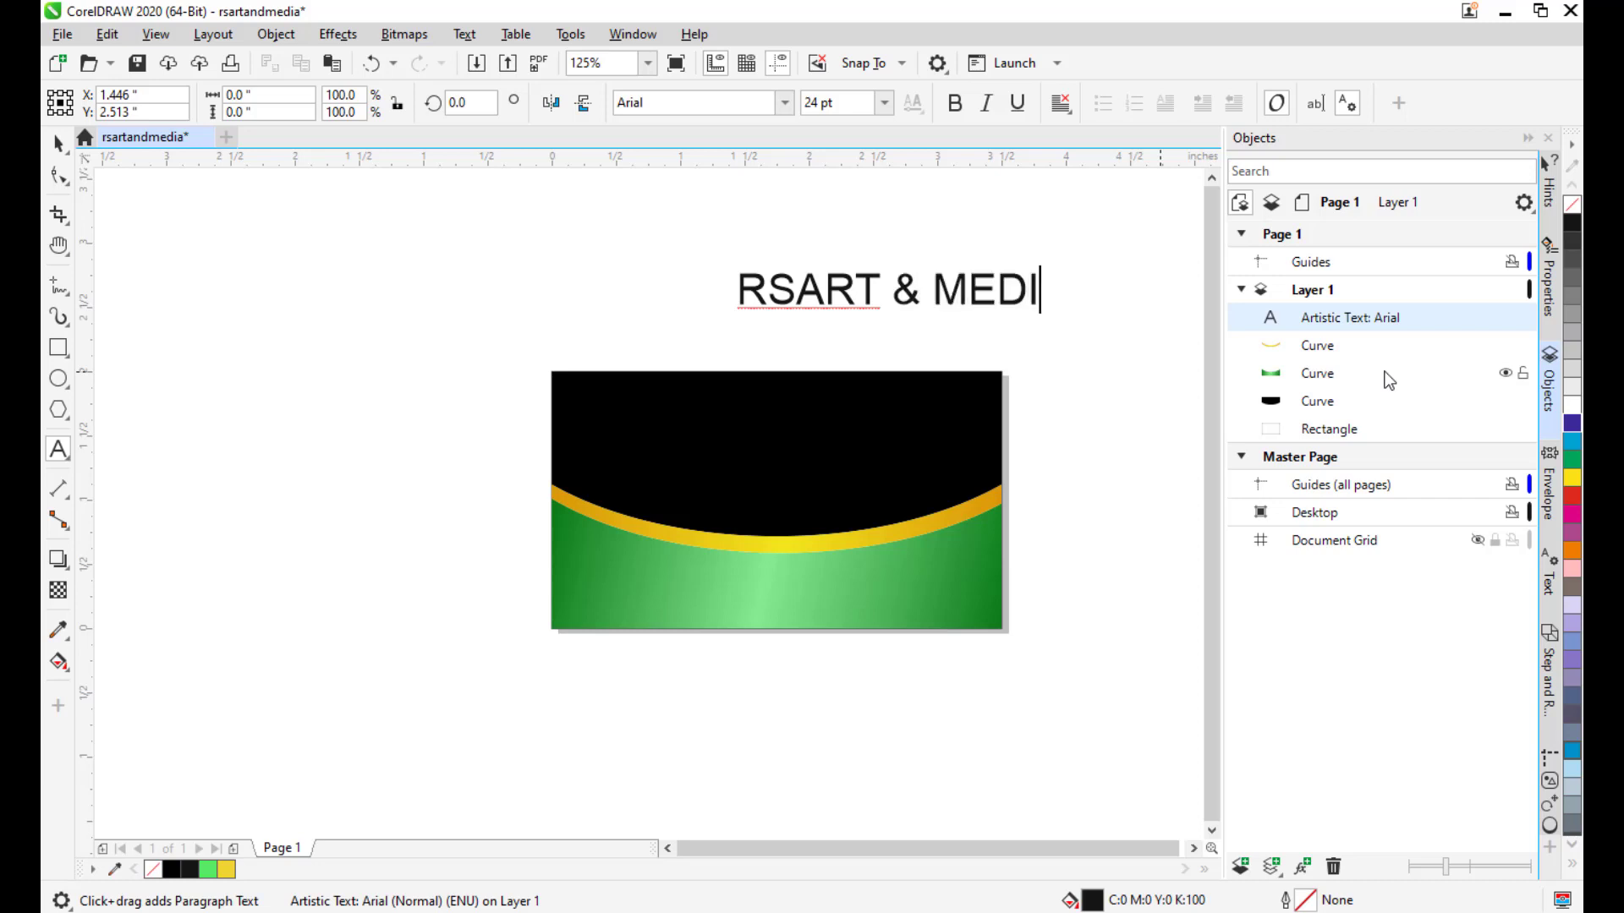
text(A)
click(58, 144)
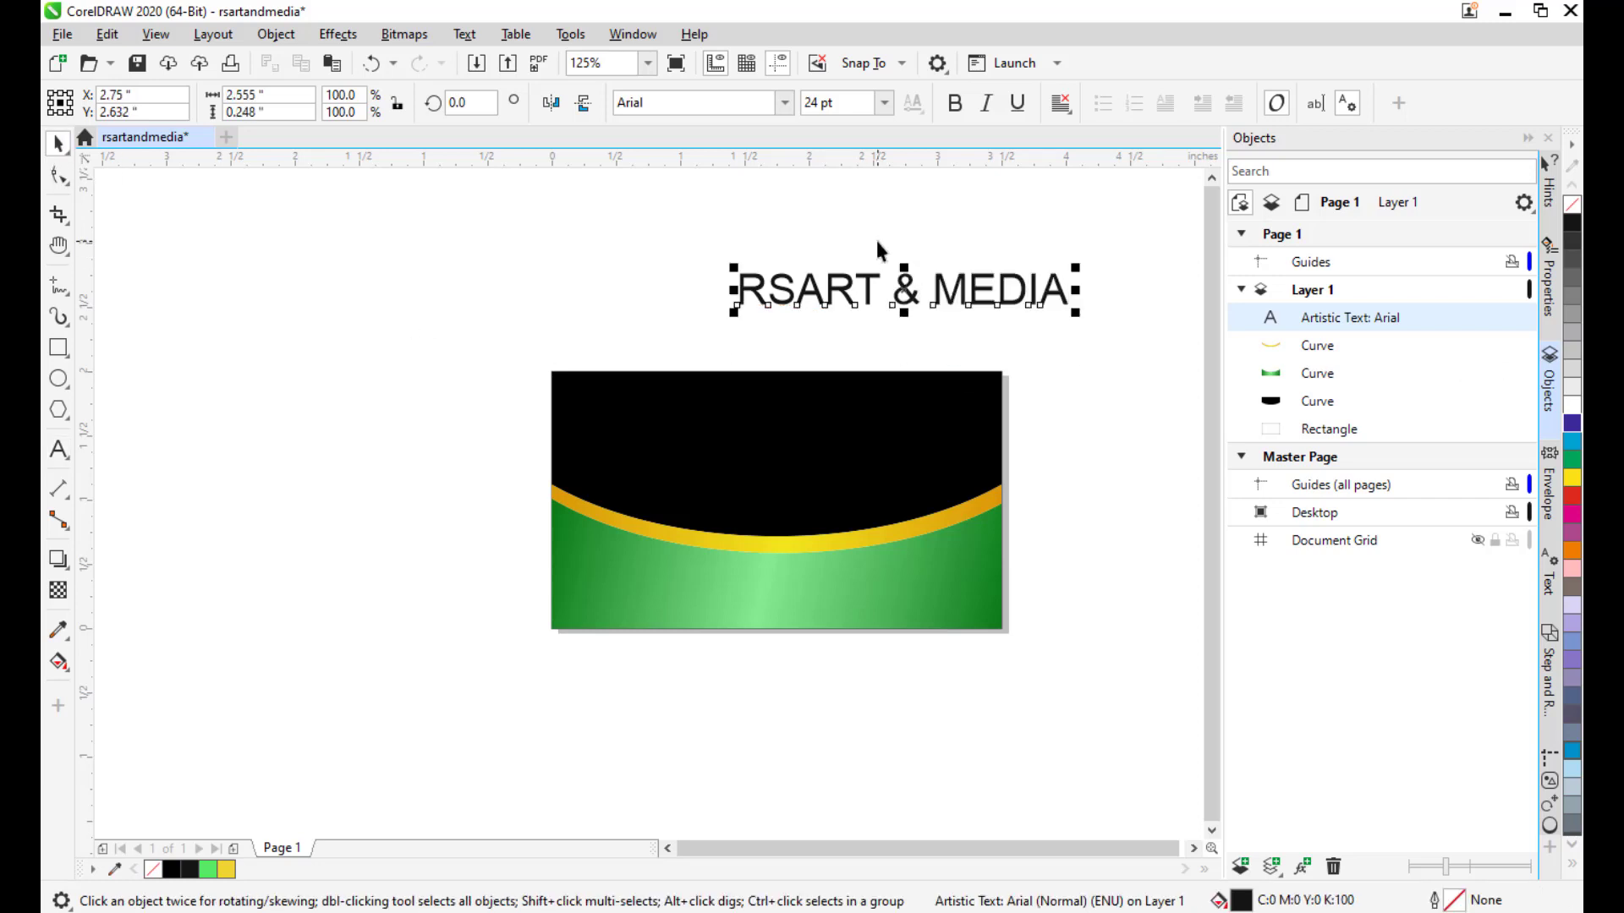
drag(909, 296, 822, 308)
Set the heading's font to Impact.
click(710, 102)
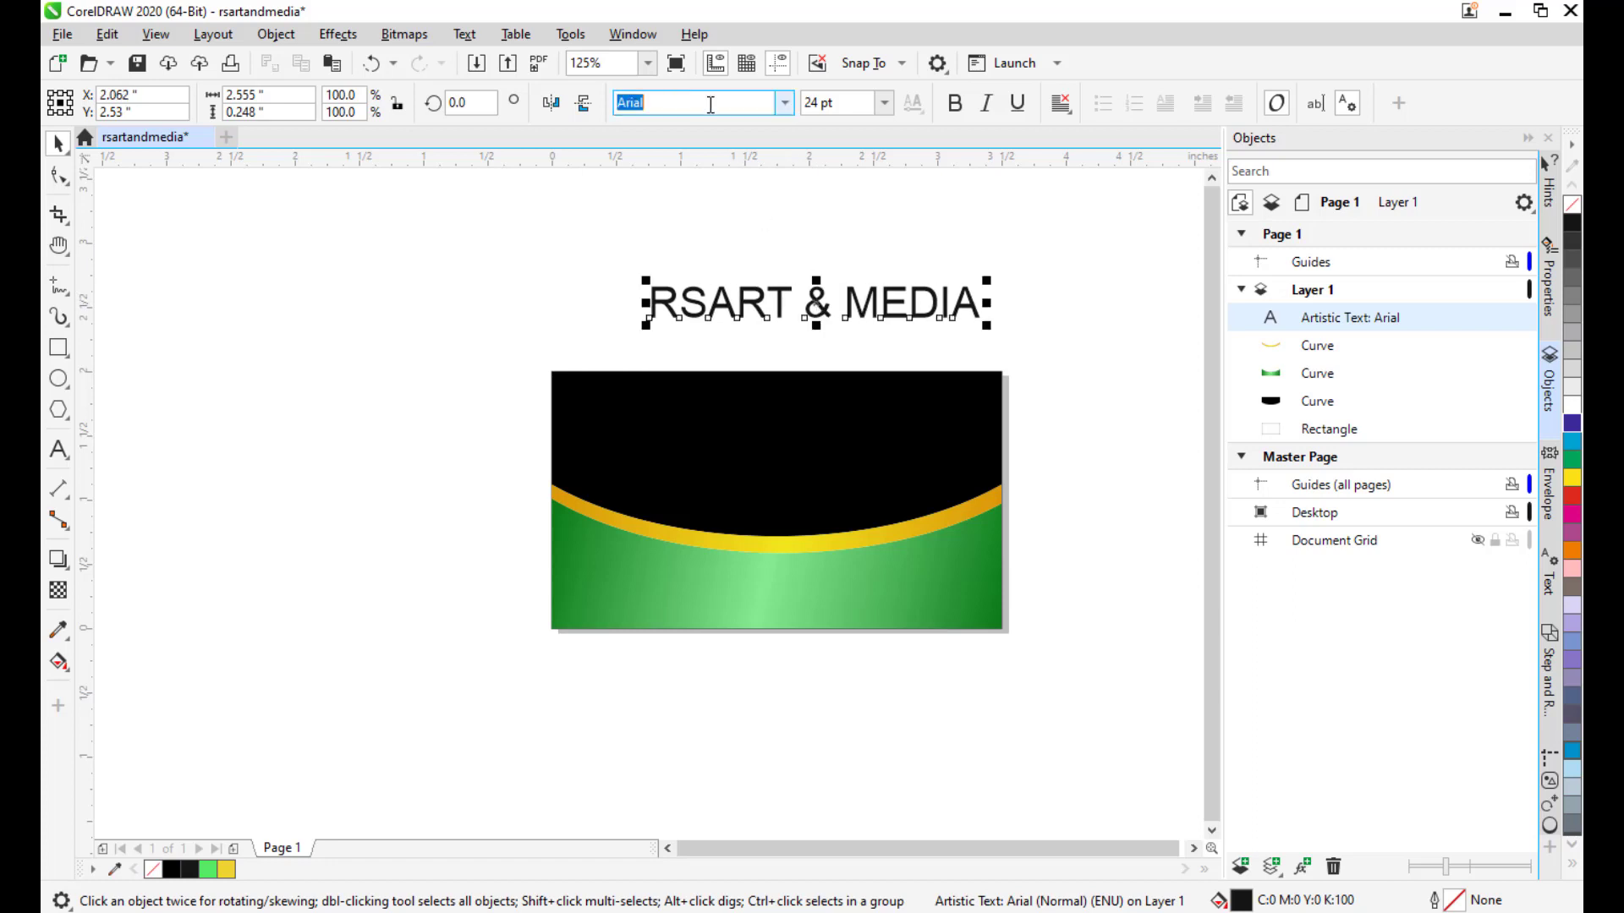
text(Impact)
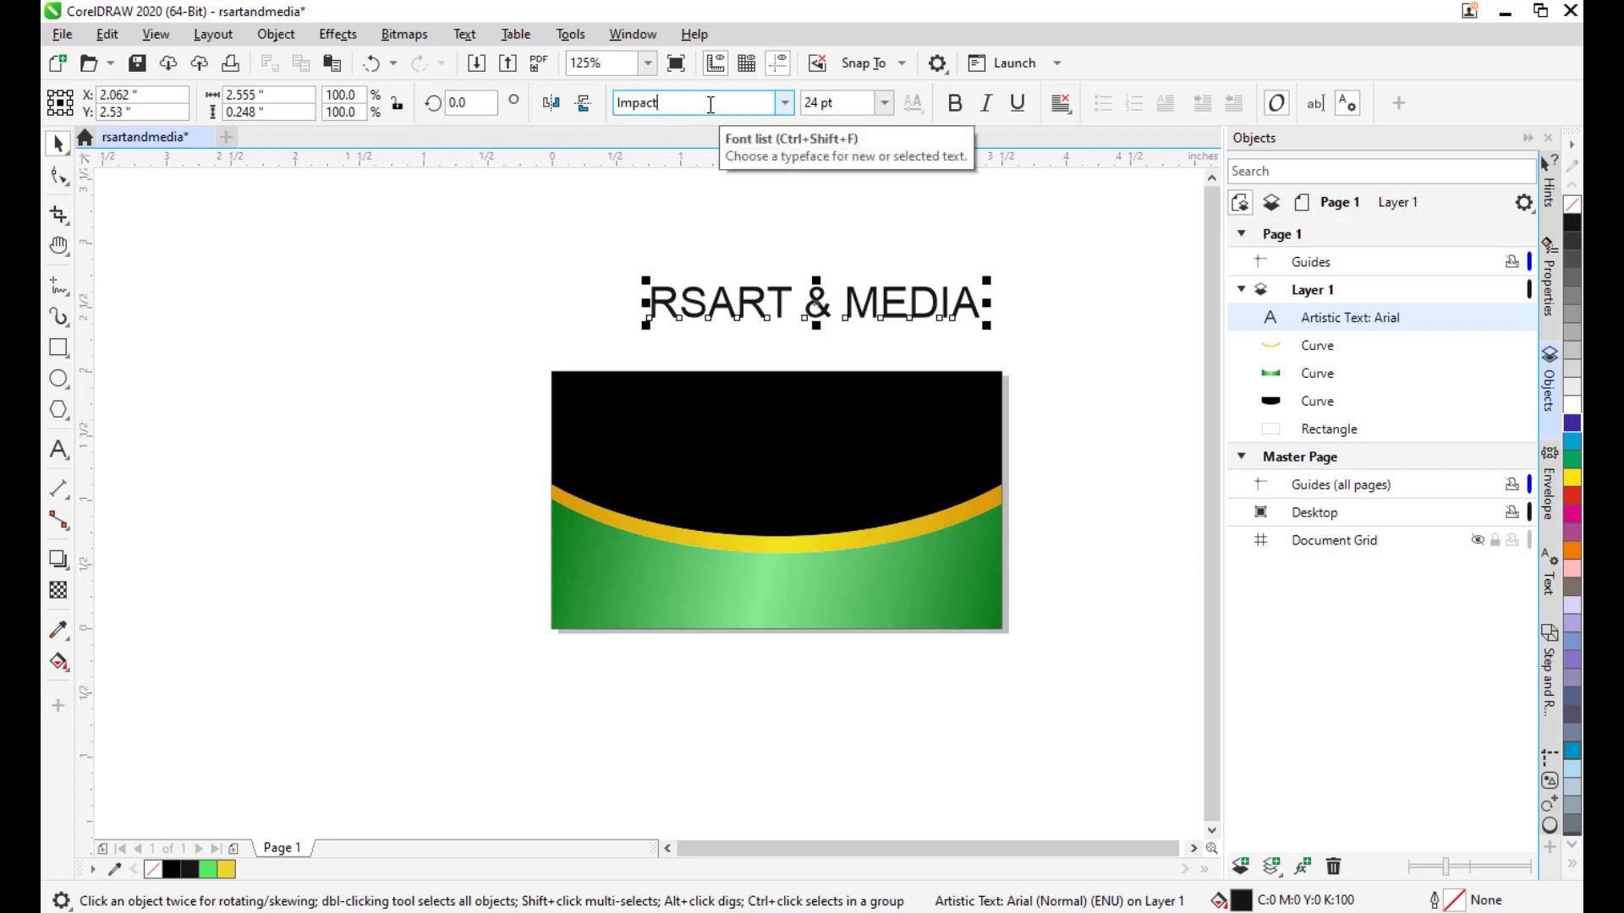
key(Return)
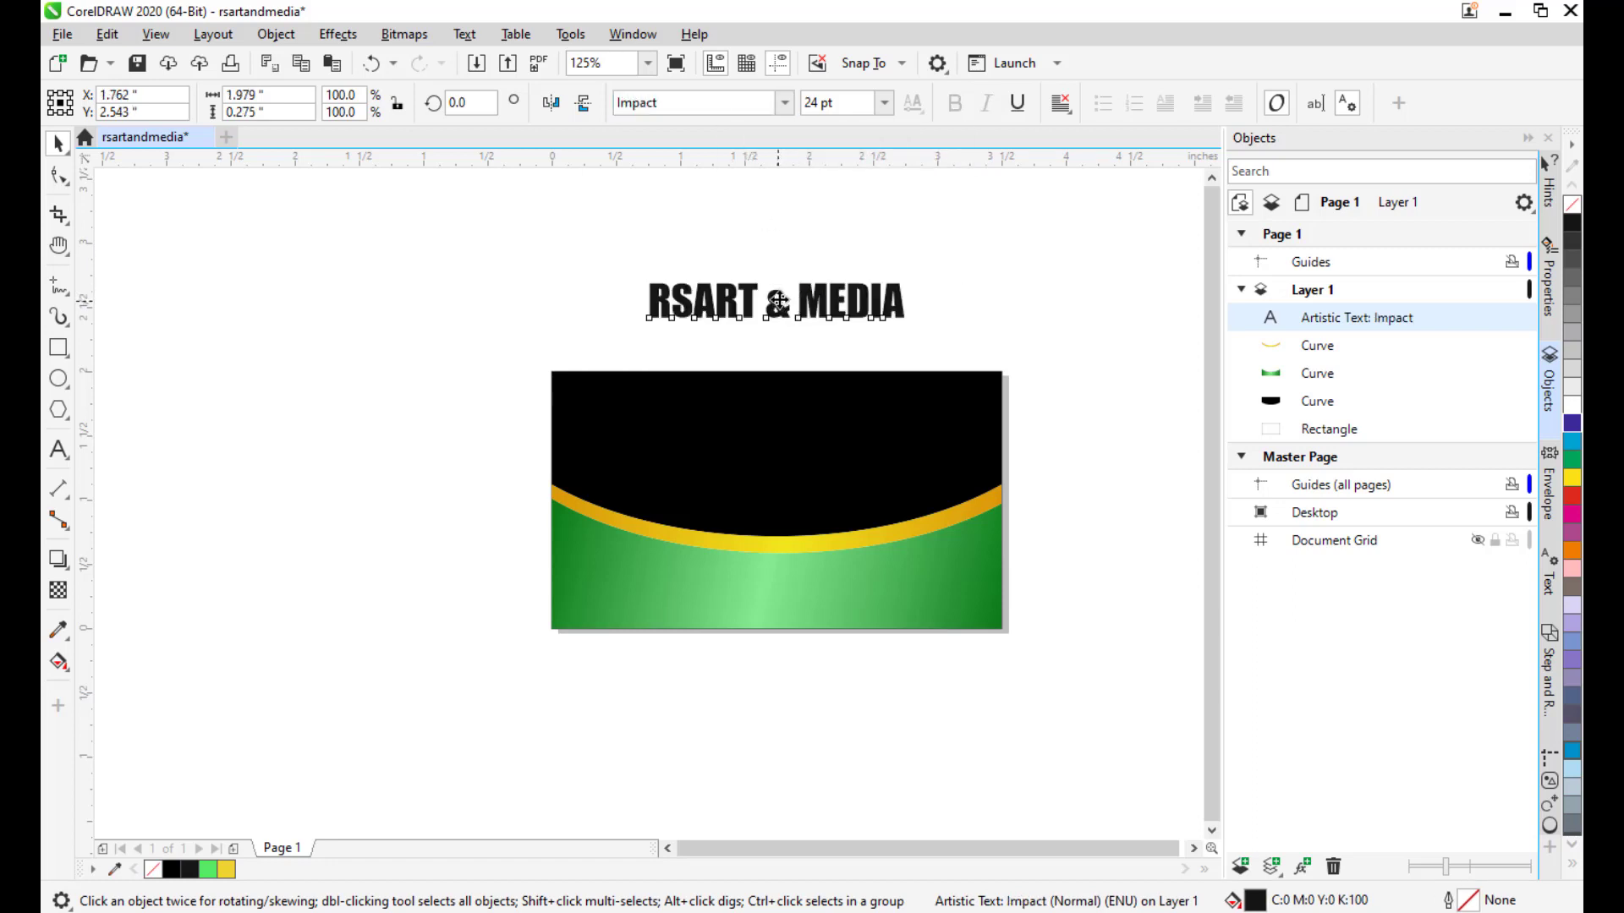
drag(778, 301, 787, 473)
Make the heading white, centre it on the card with P, and raise it above the gold stripe.
click(1573, 408)
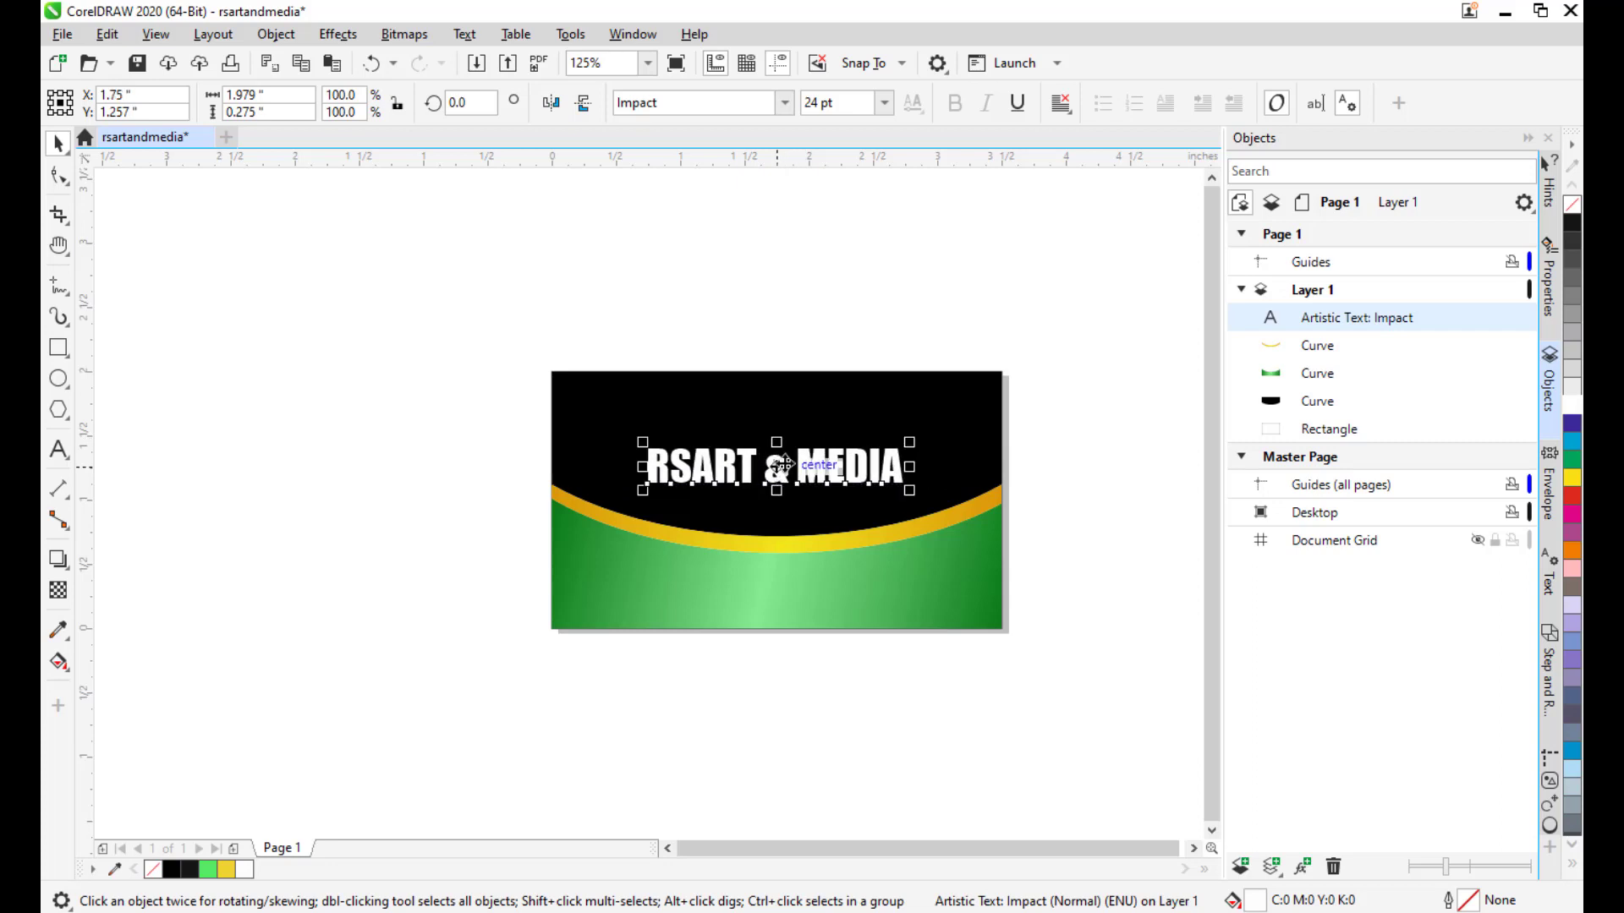
key(p)
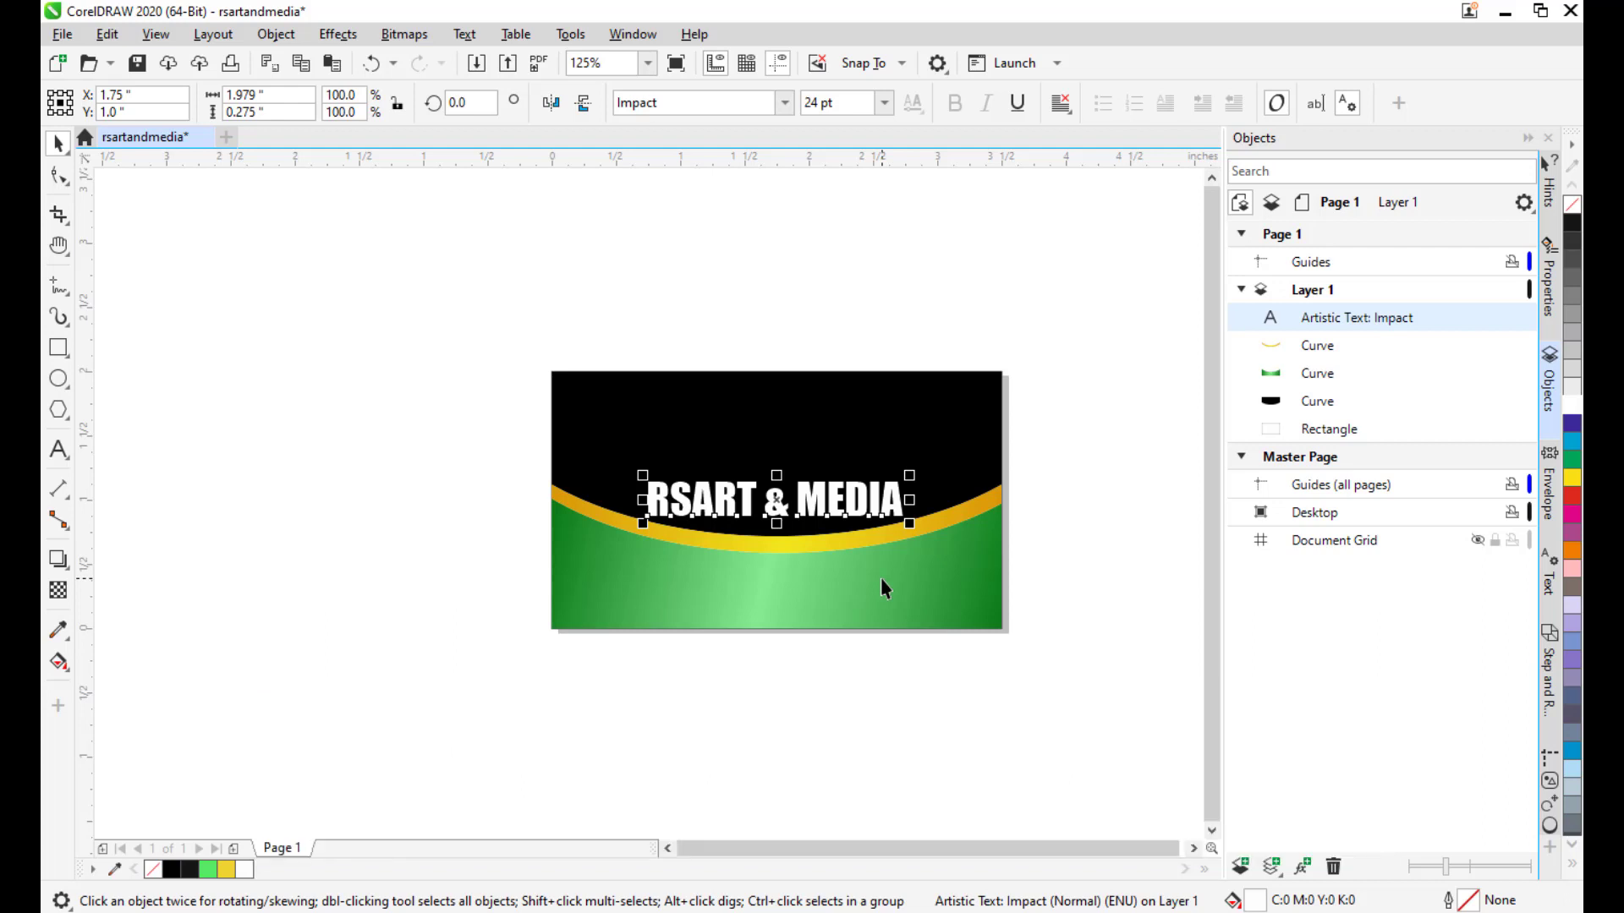
mouse_move(777, 500)
mouse_down()
mouse_move(778, 470)
mouse_move(780, 486)
mouse_up()
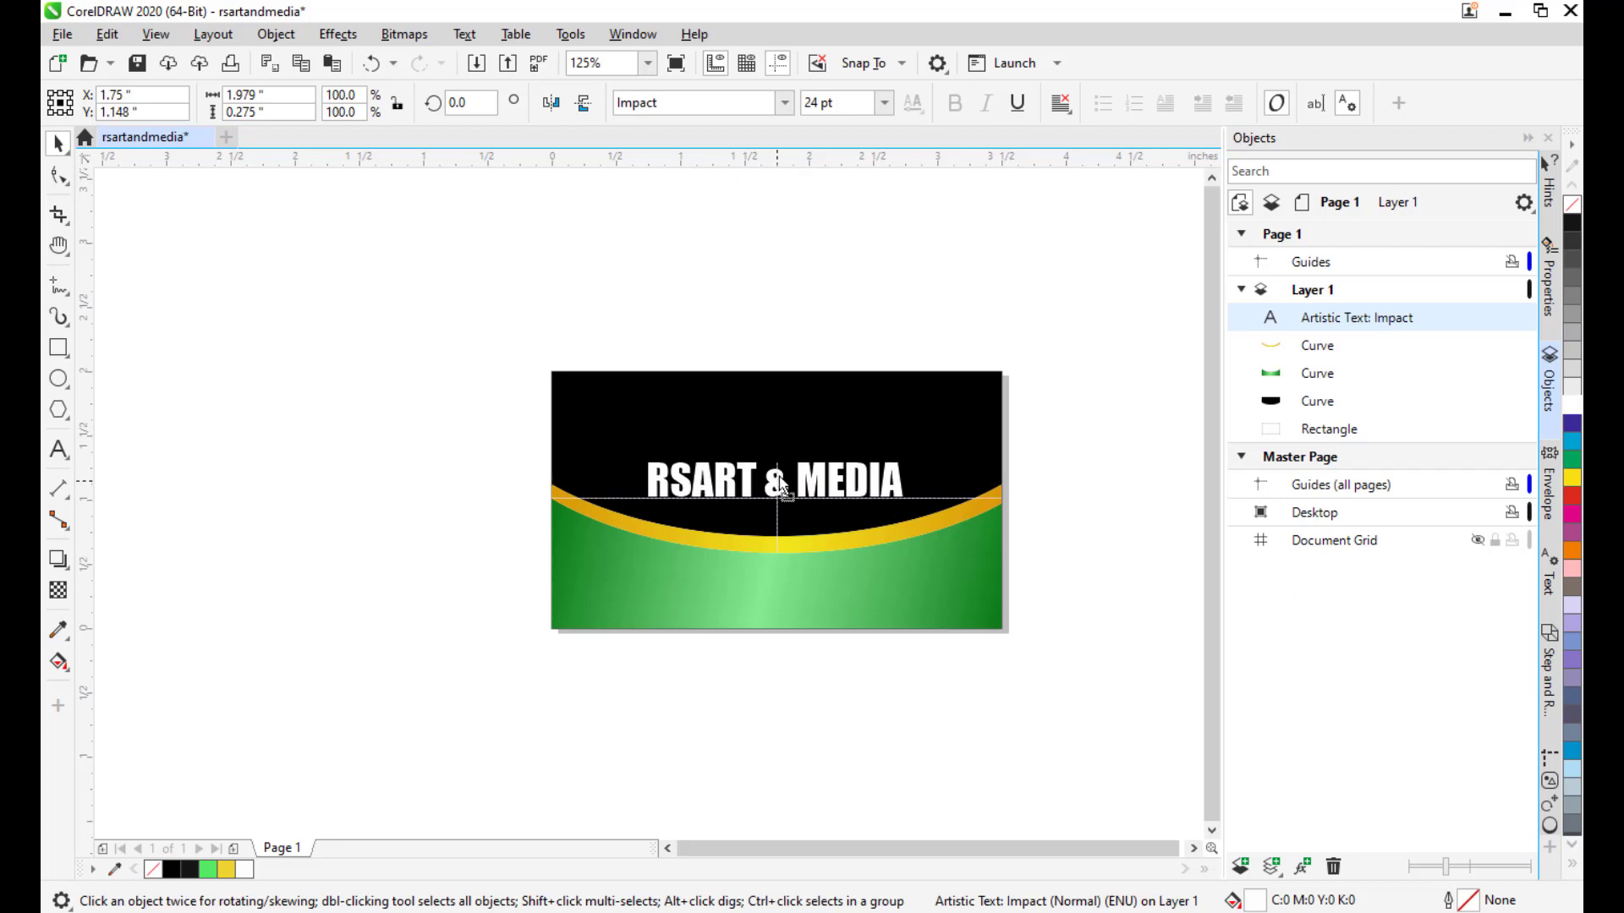
drag(782, 487, 781, 476)
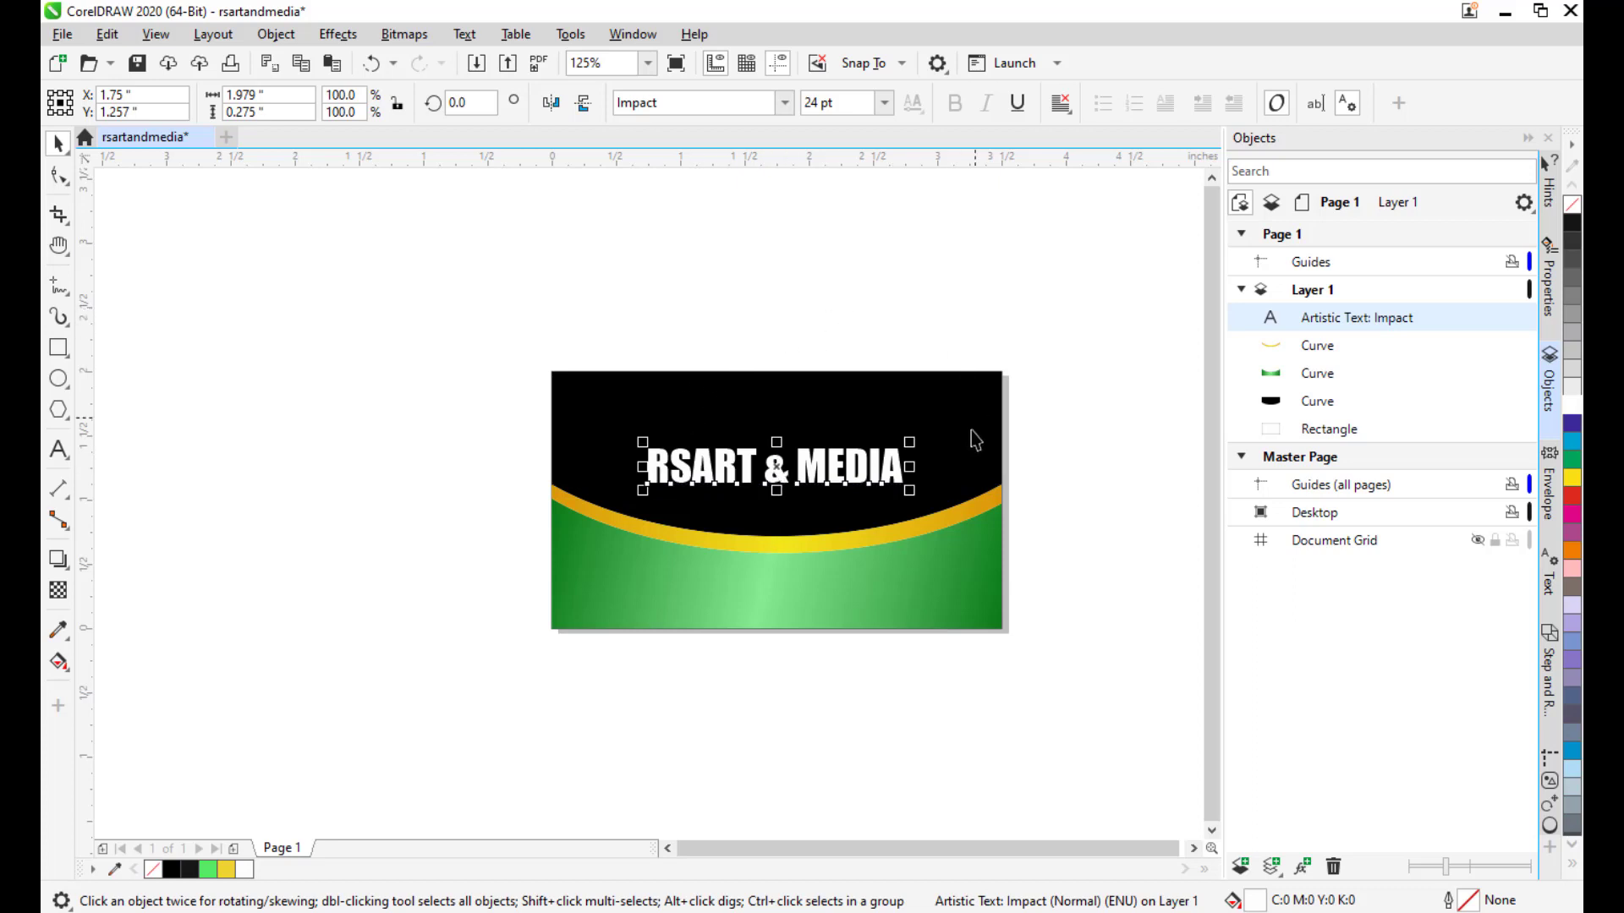
Scale the heading down from 24 pt to about 17.6 pt and deselect it.
drag(1186, 613, 1154, 625)
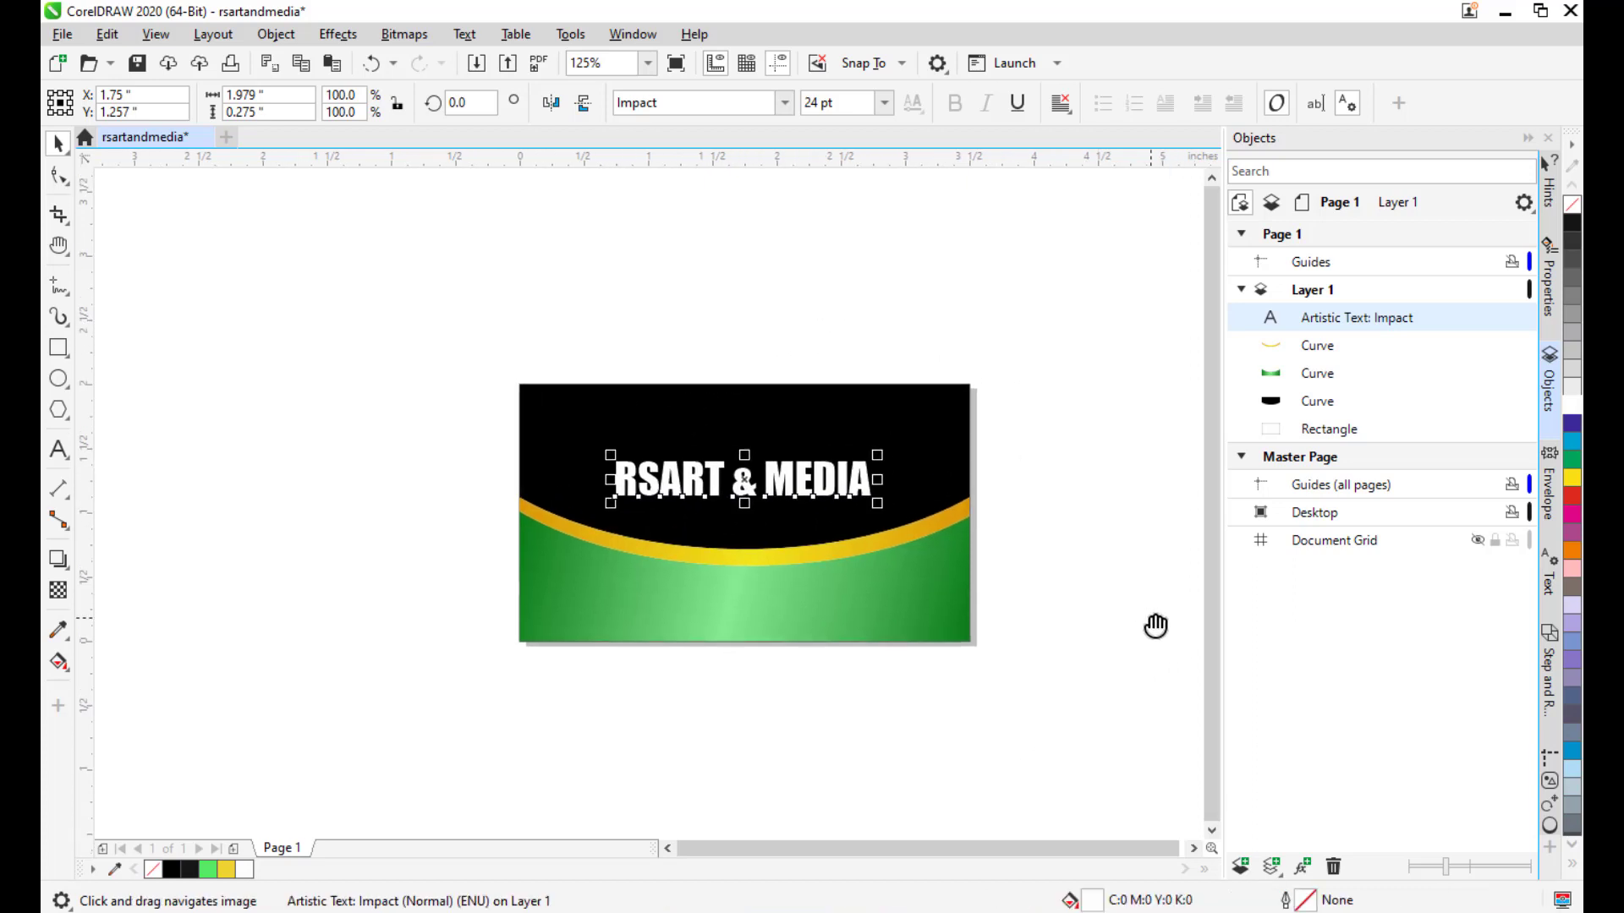
scroll(754, 551, up, 1)
scroll(838, 495, down, 1)
drag(830, 473, 815, 492)
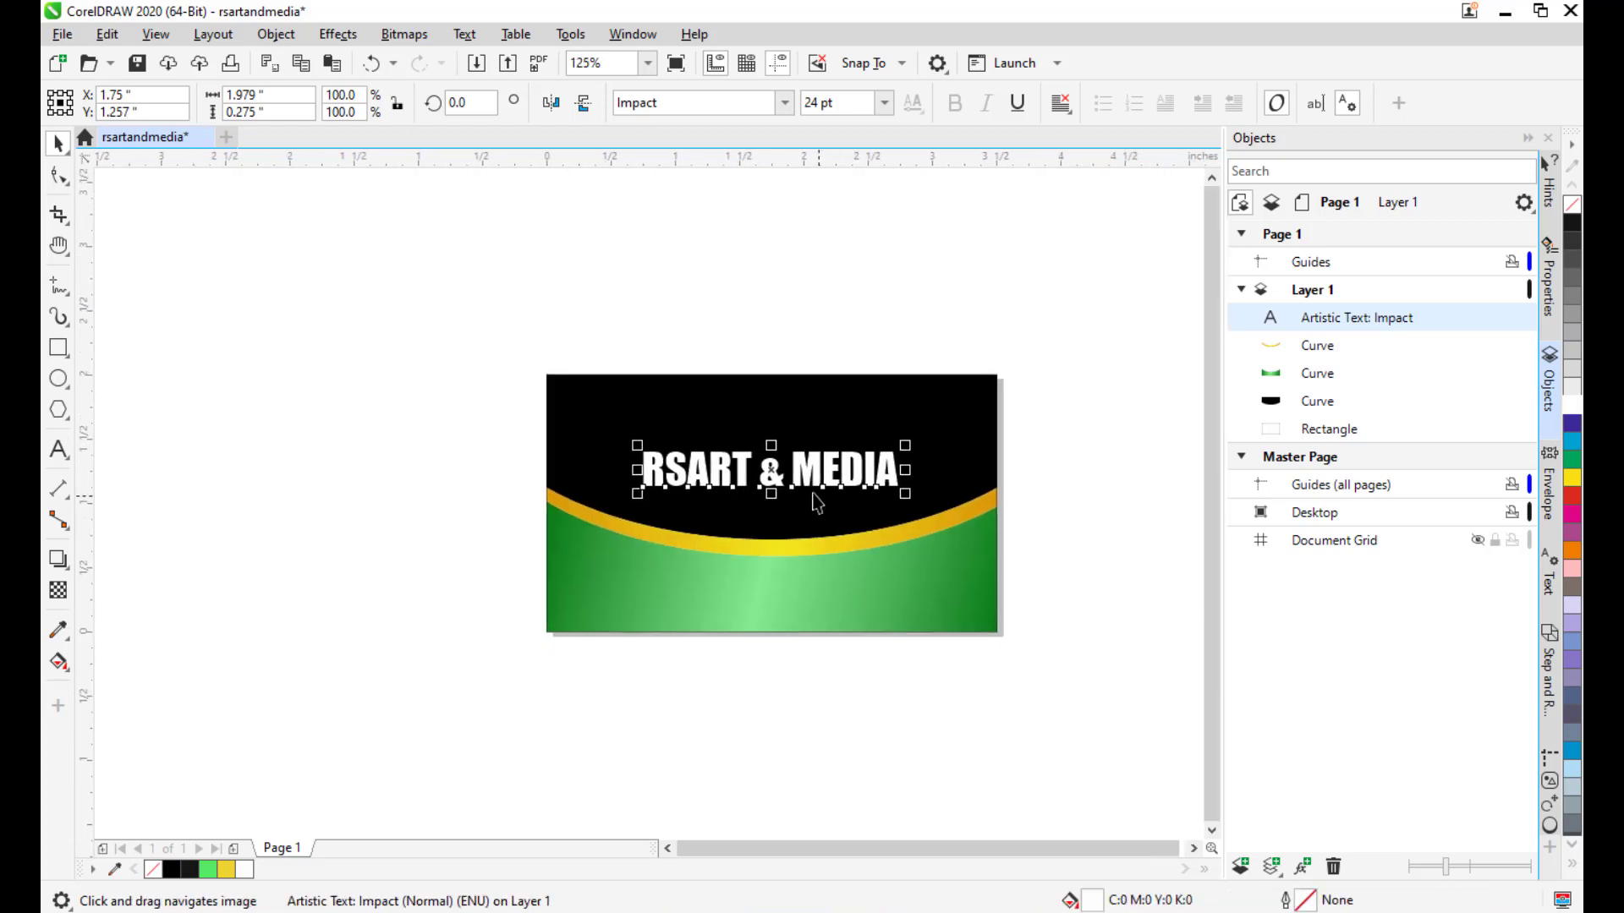
scroll(802, 468, up, 1)
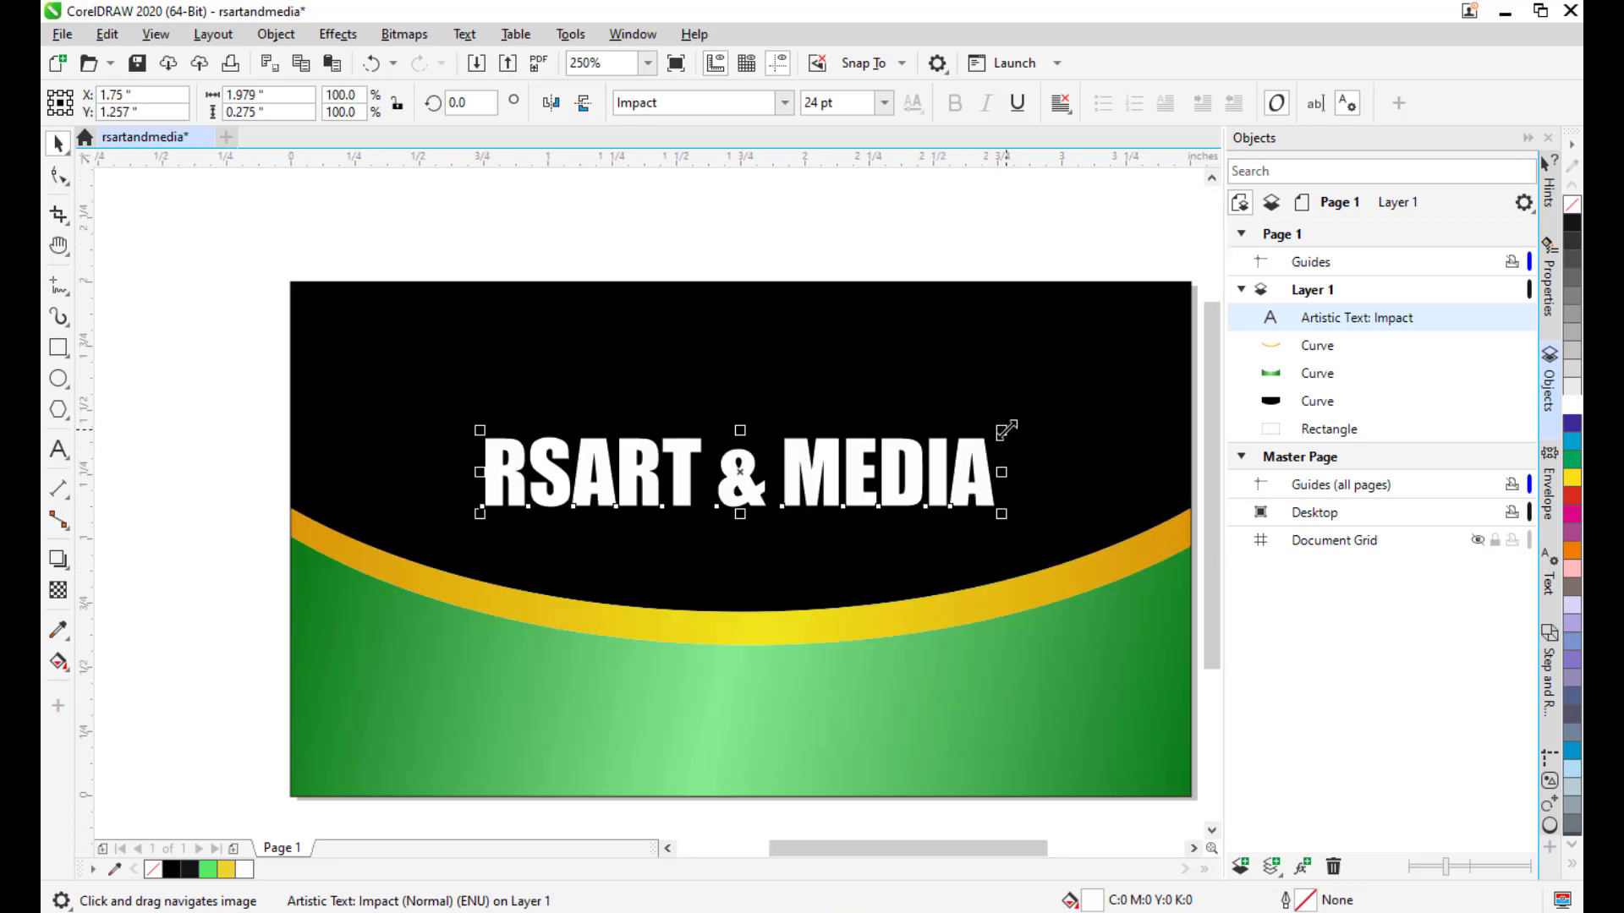
drag(1005, 431, 933, 439)
click(864, 244)
drag(844, 507, 855, 475)
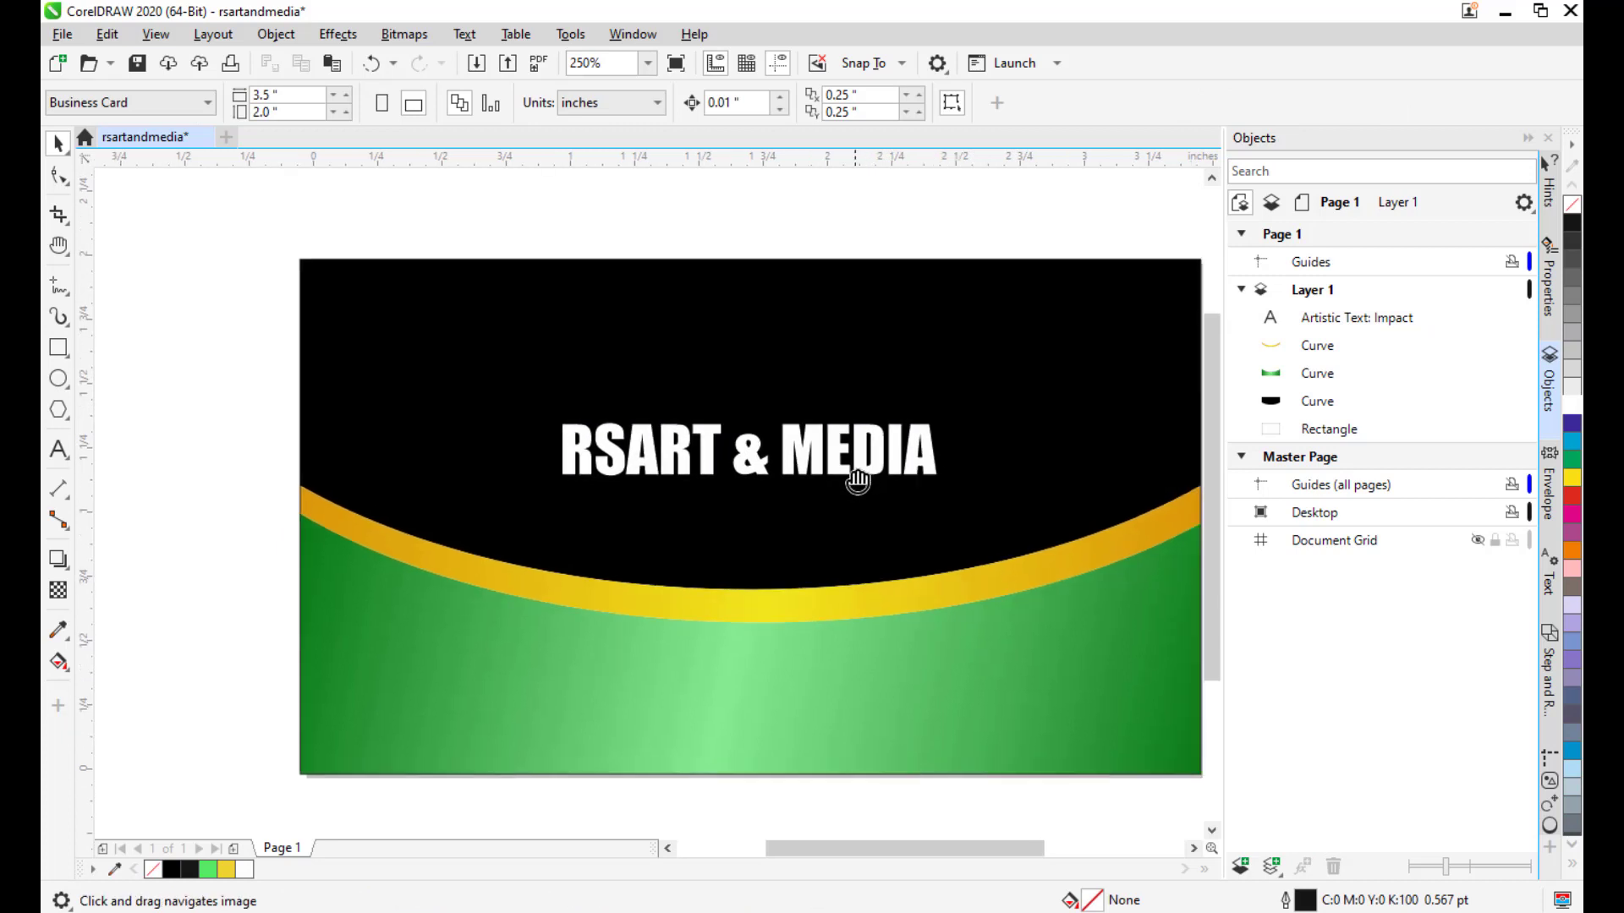
click(58, 348)
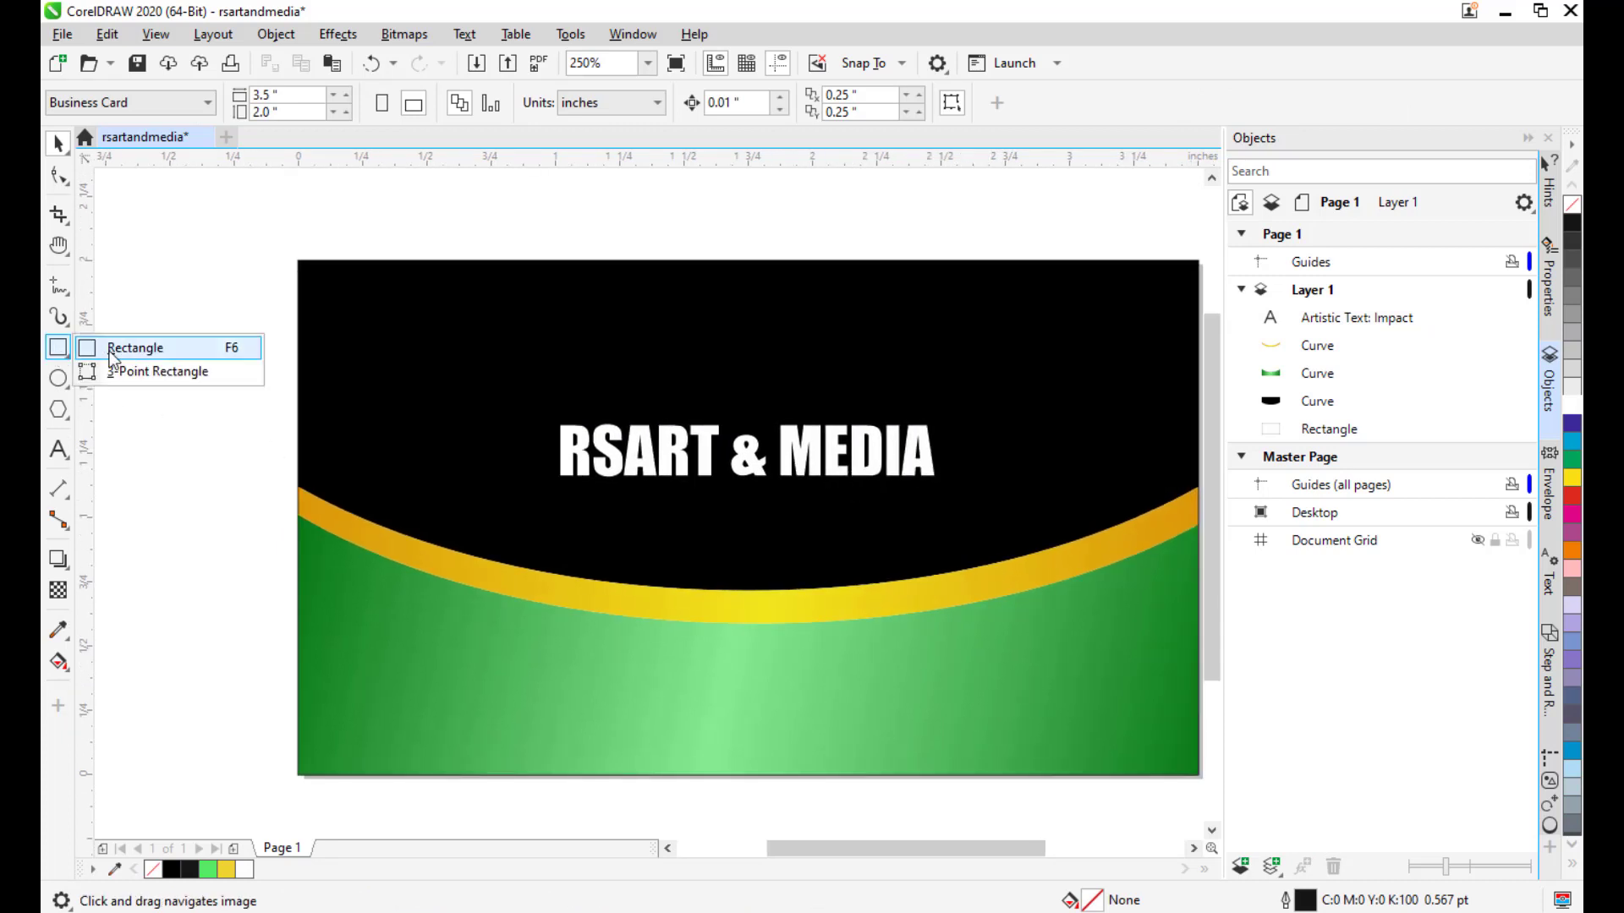
Draw a rectangle around the RSART & MEDIA heading and give it a white outline.
click(118, 348)
drag(504, 388, 976, 531)
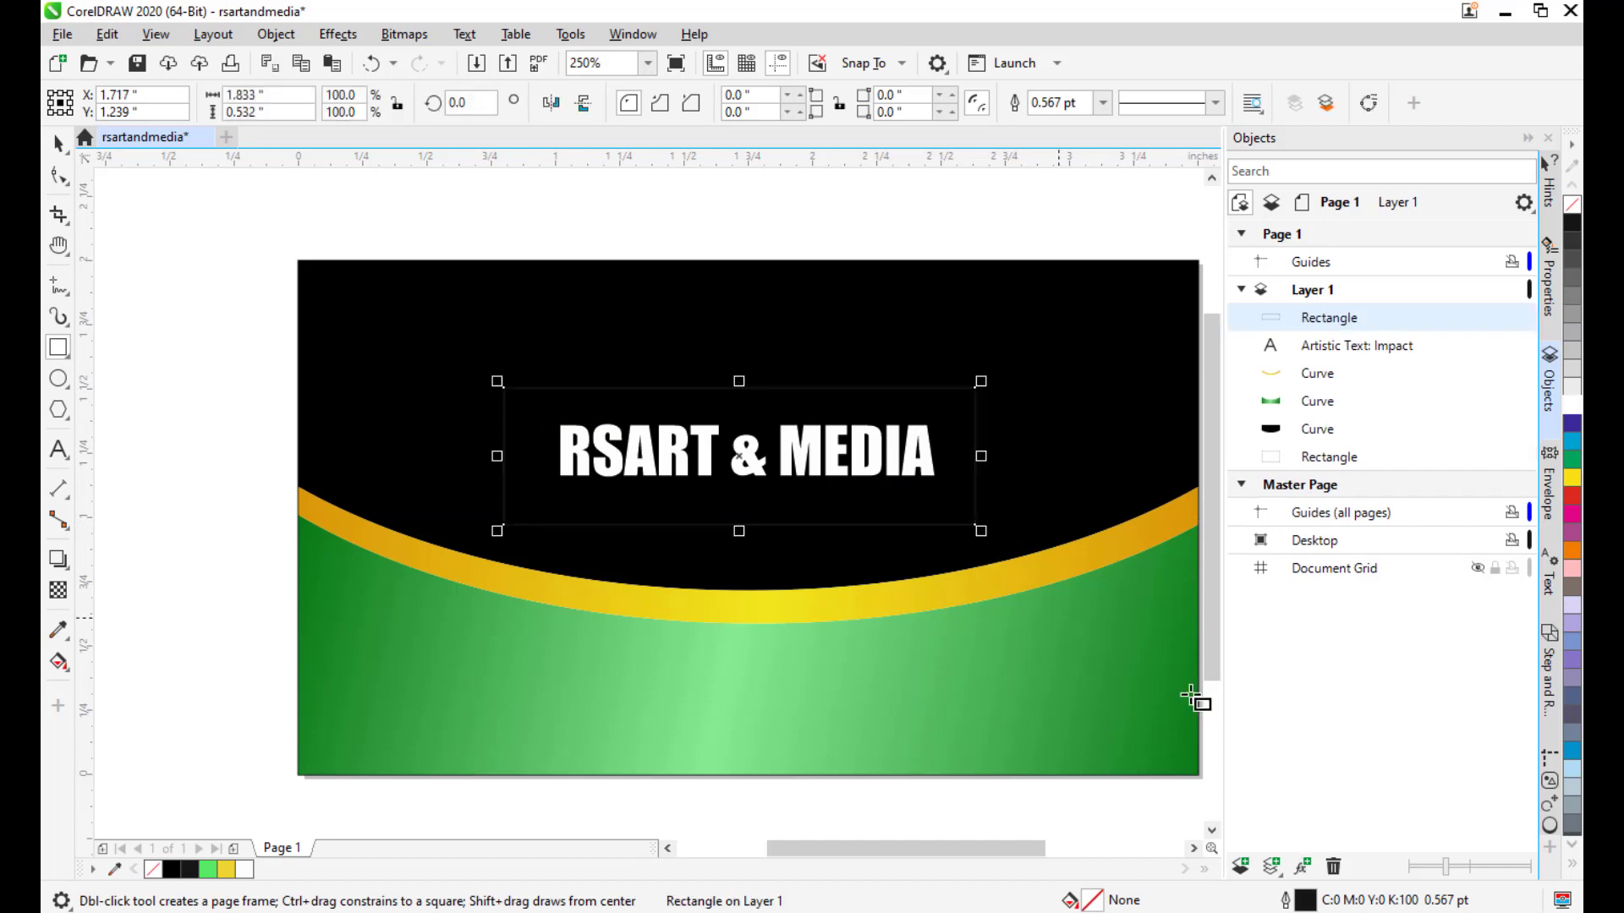
double_click(1287, 900)
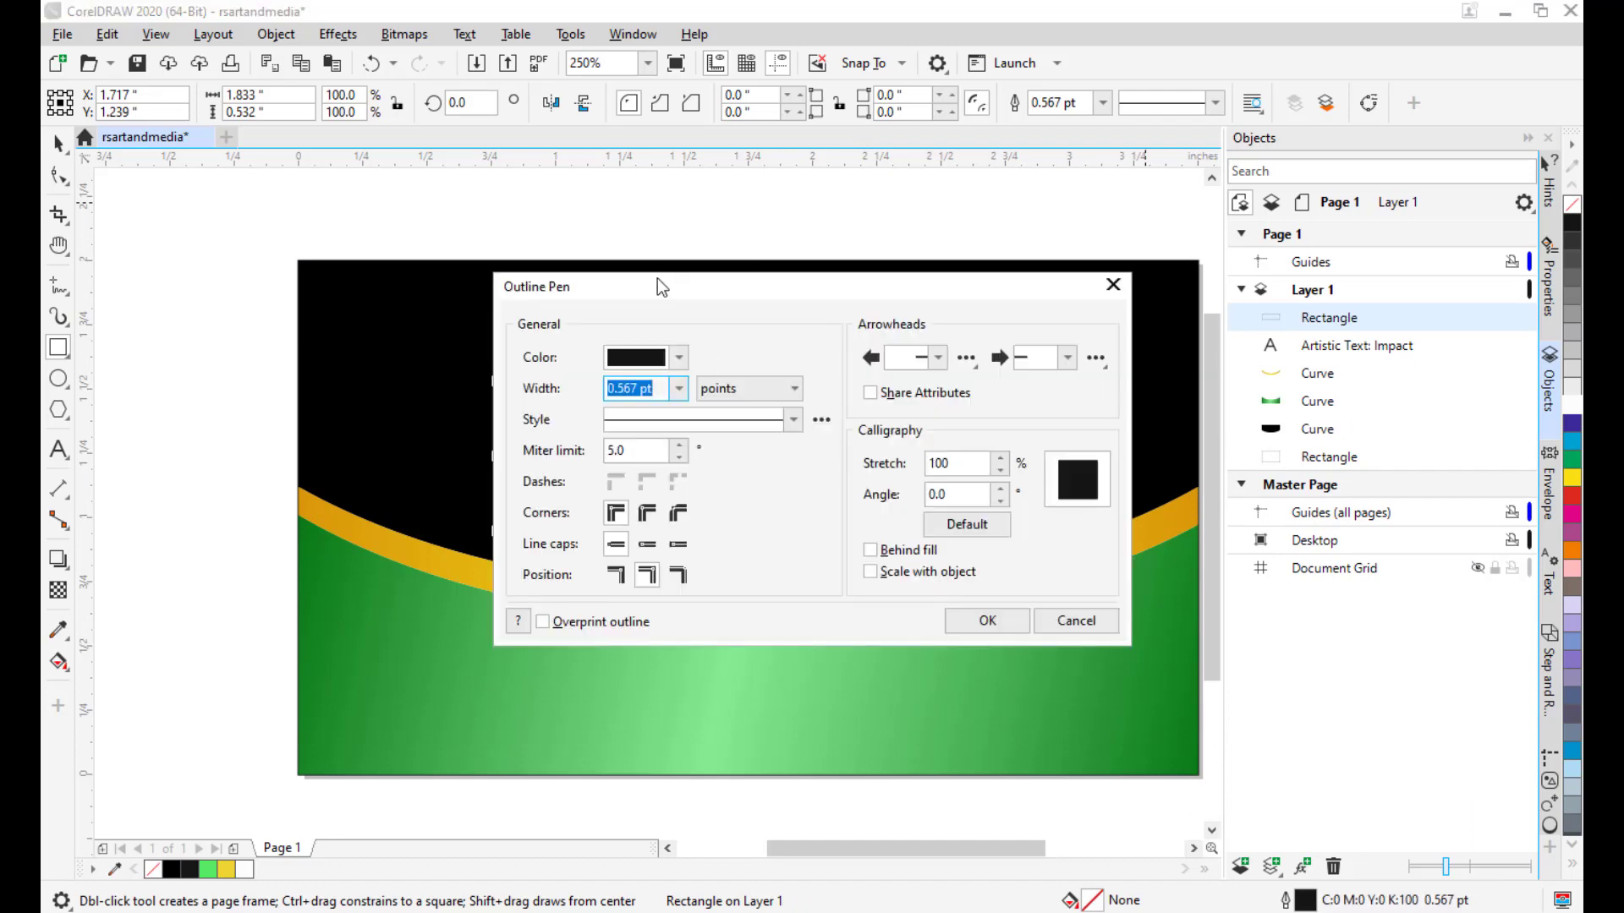
drag(657, 285, 1194, 218)
click(1216, 288)
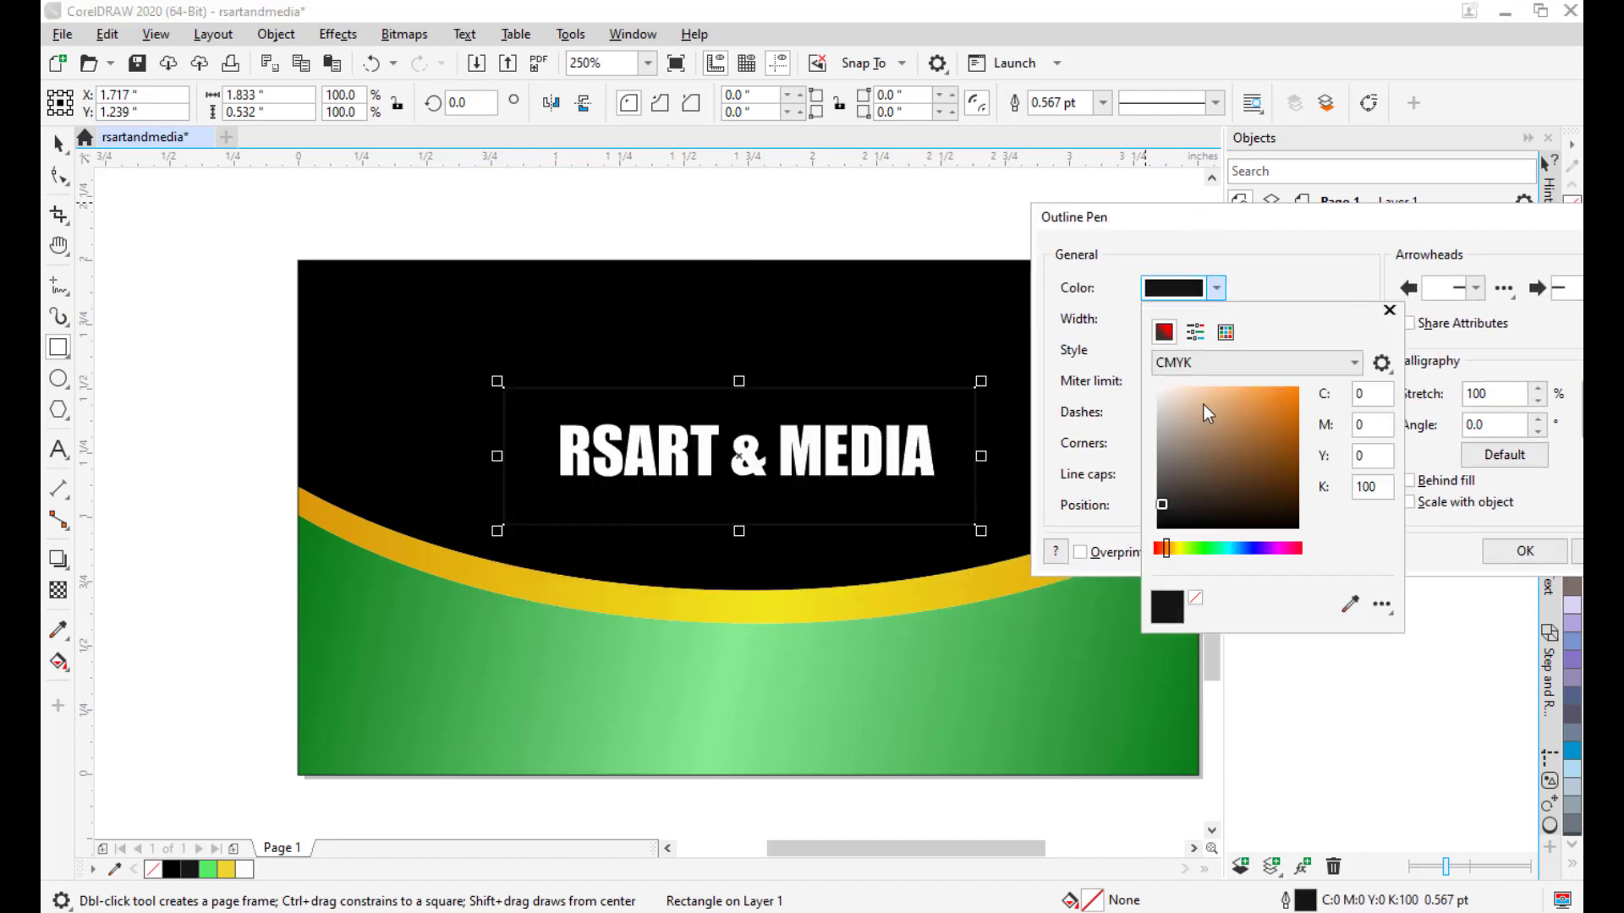
drag(1204, 404, 1155, 377)
click(1257, 217)
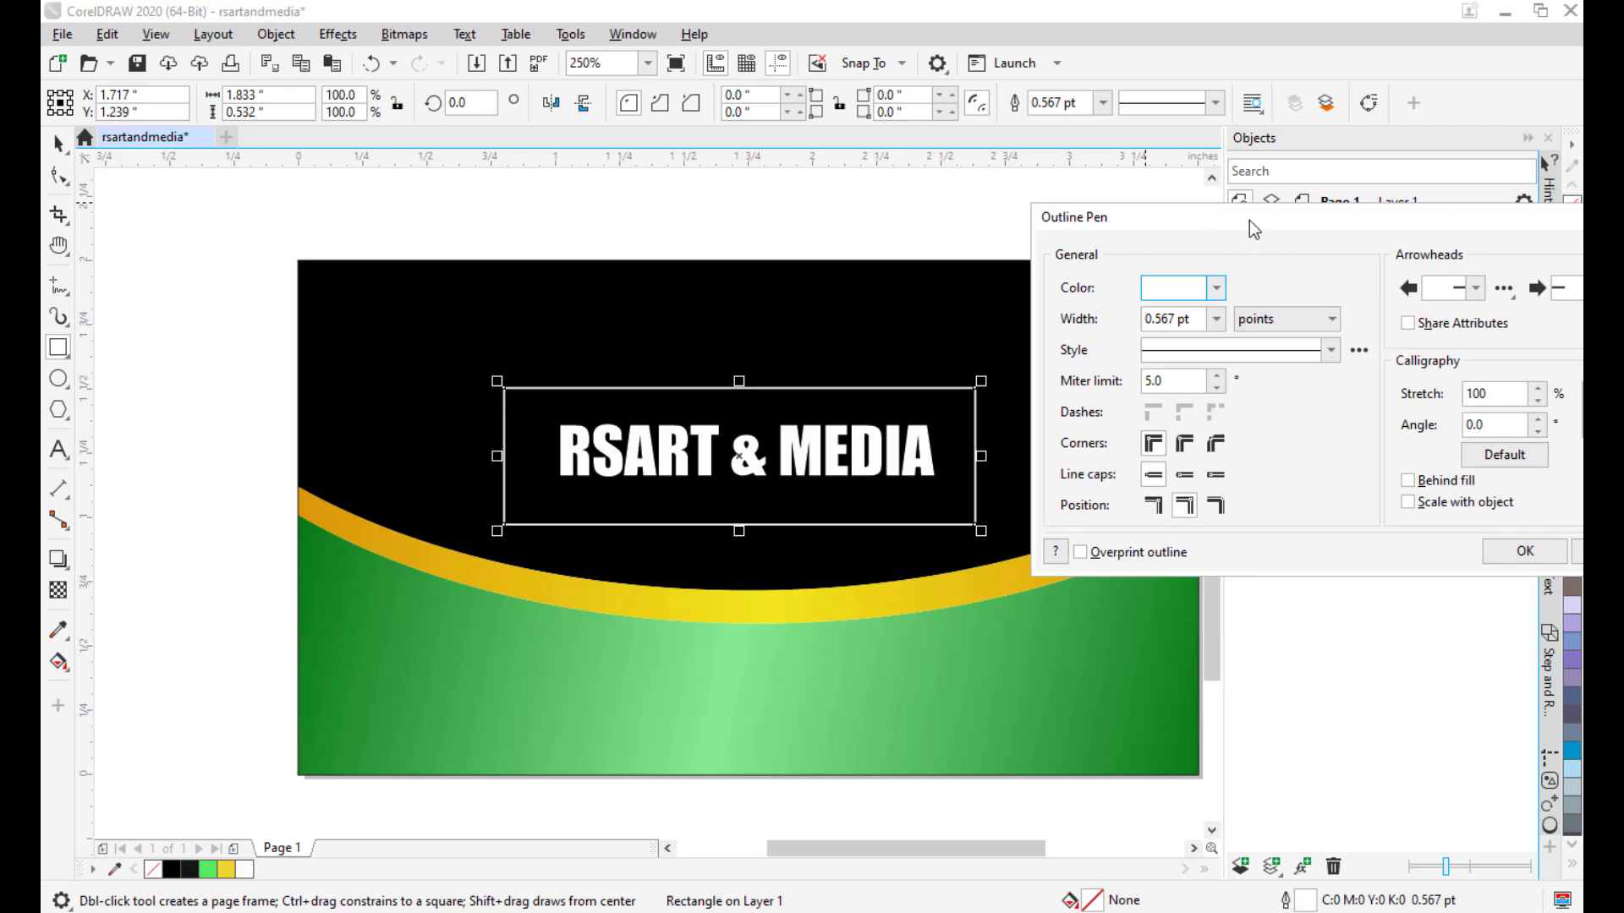
drag(1249, 220, 1150, 218)
click(1426, 550)
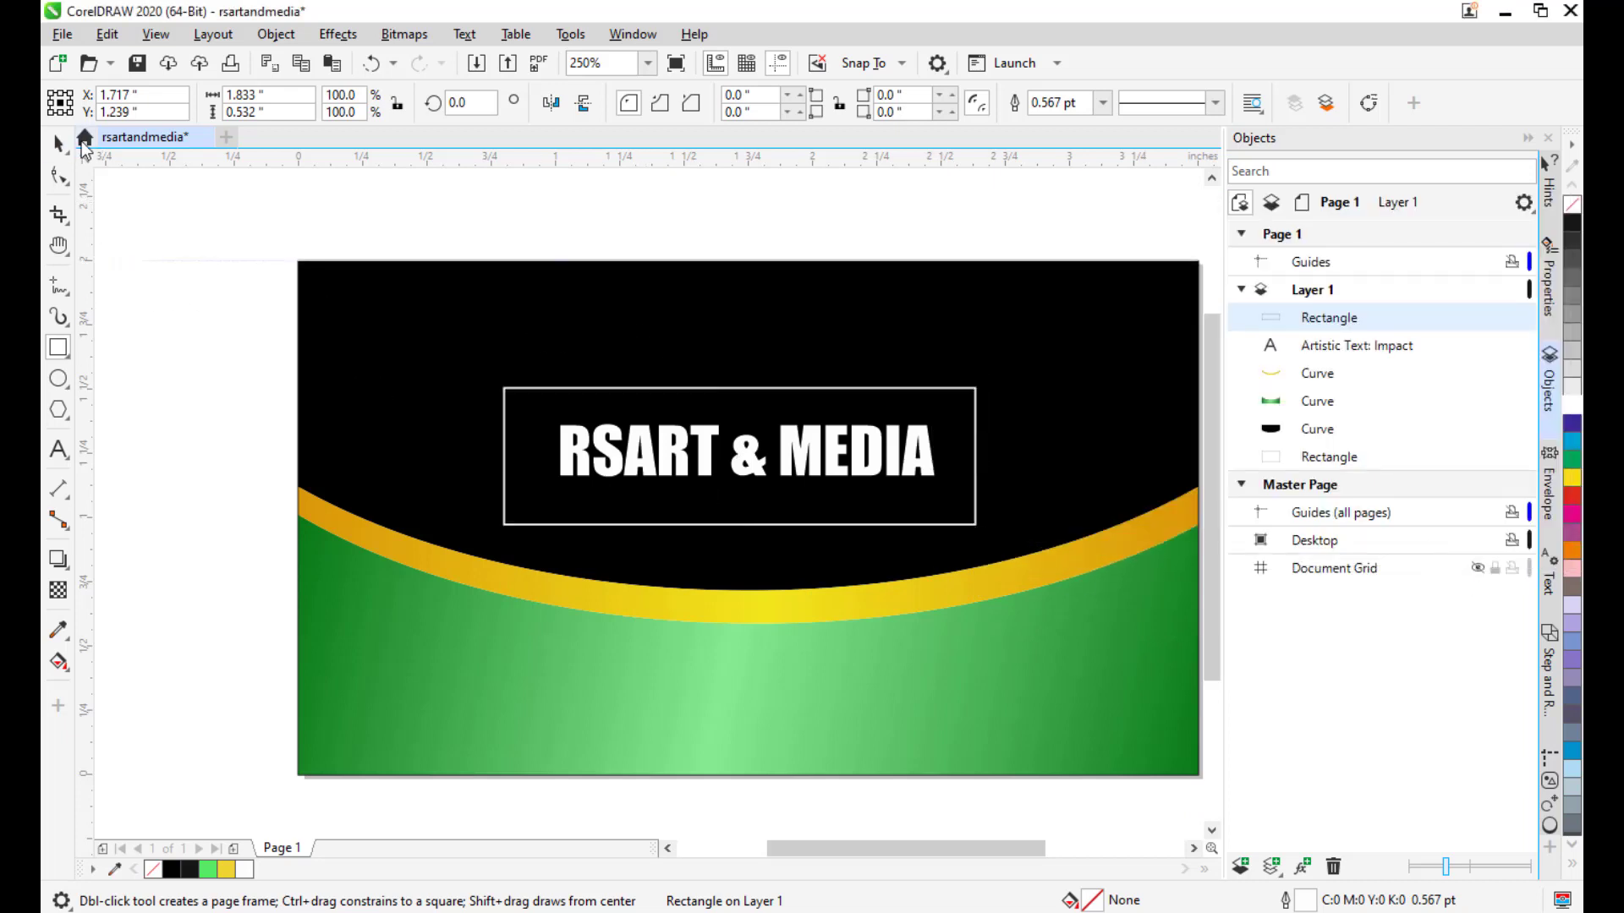
Round the frame's corners to 0.225 inches with the Shape tool, making it pill-shaped.
click(58, 143)
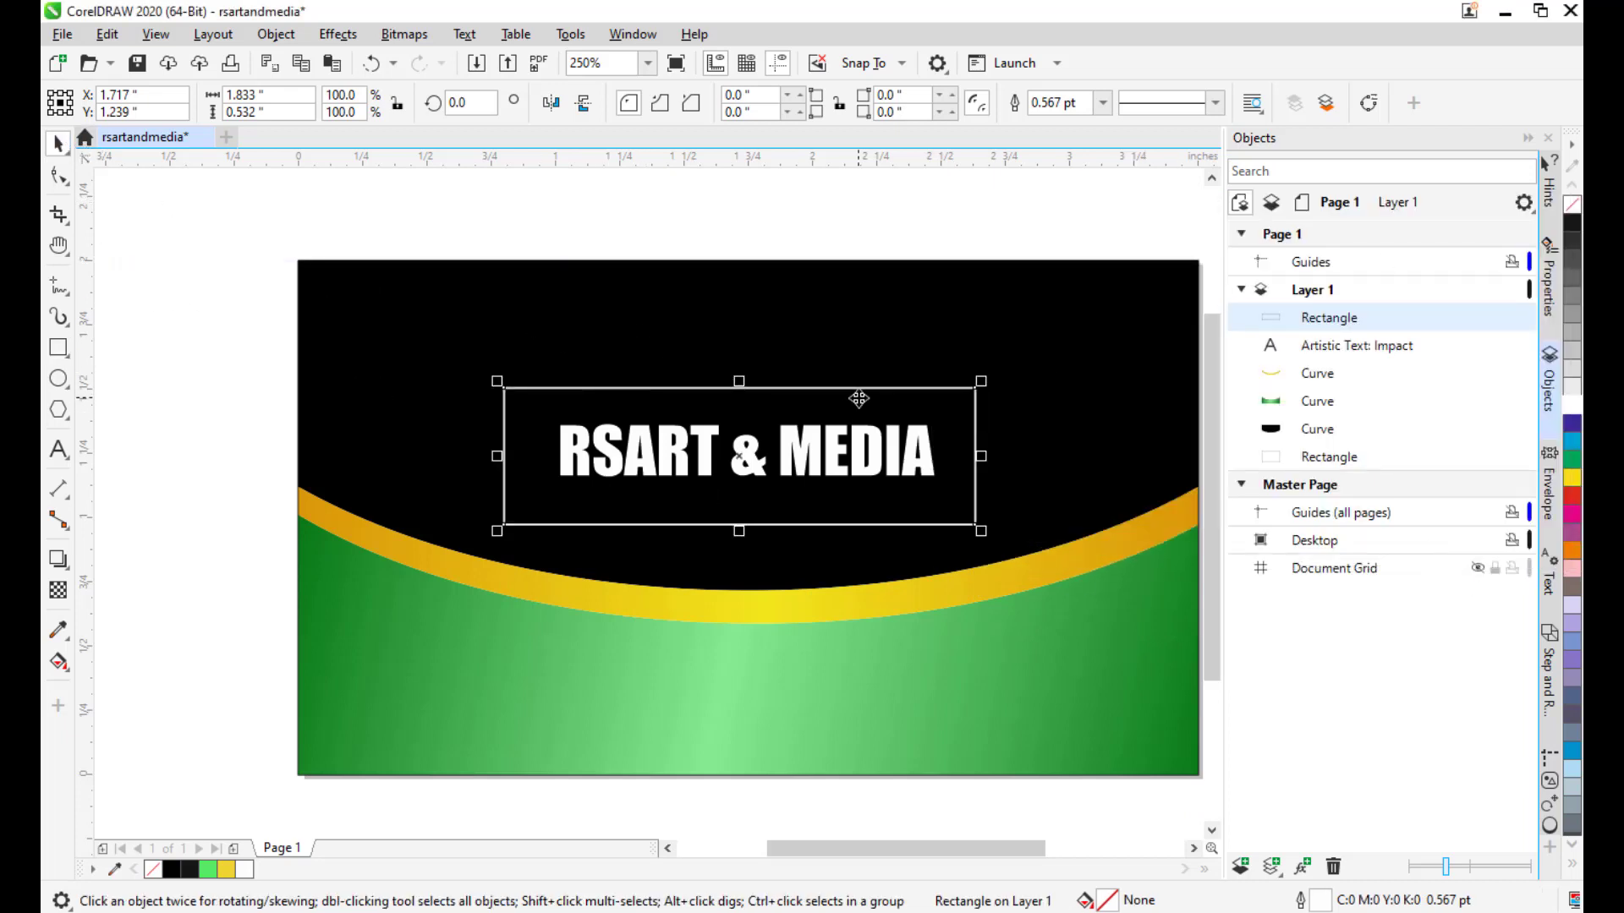
middle_click(668, 409)
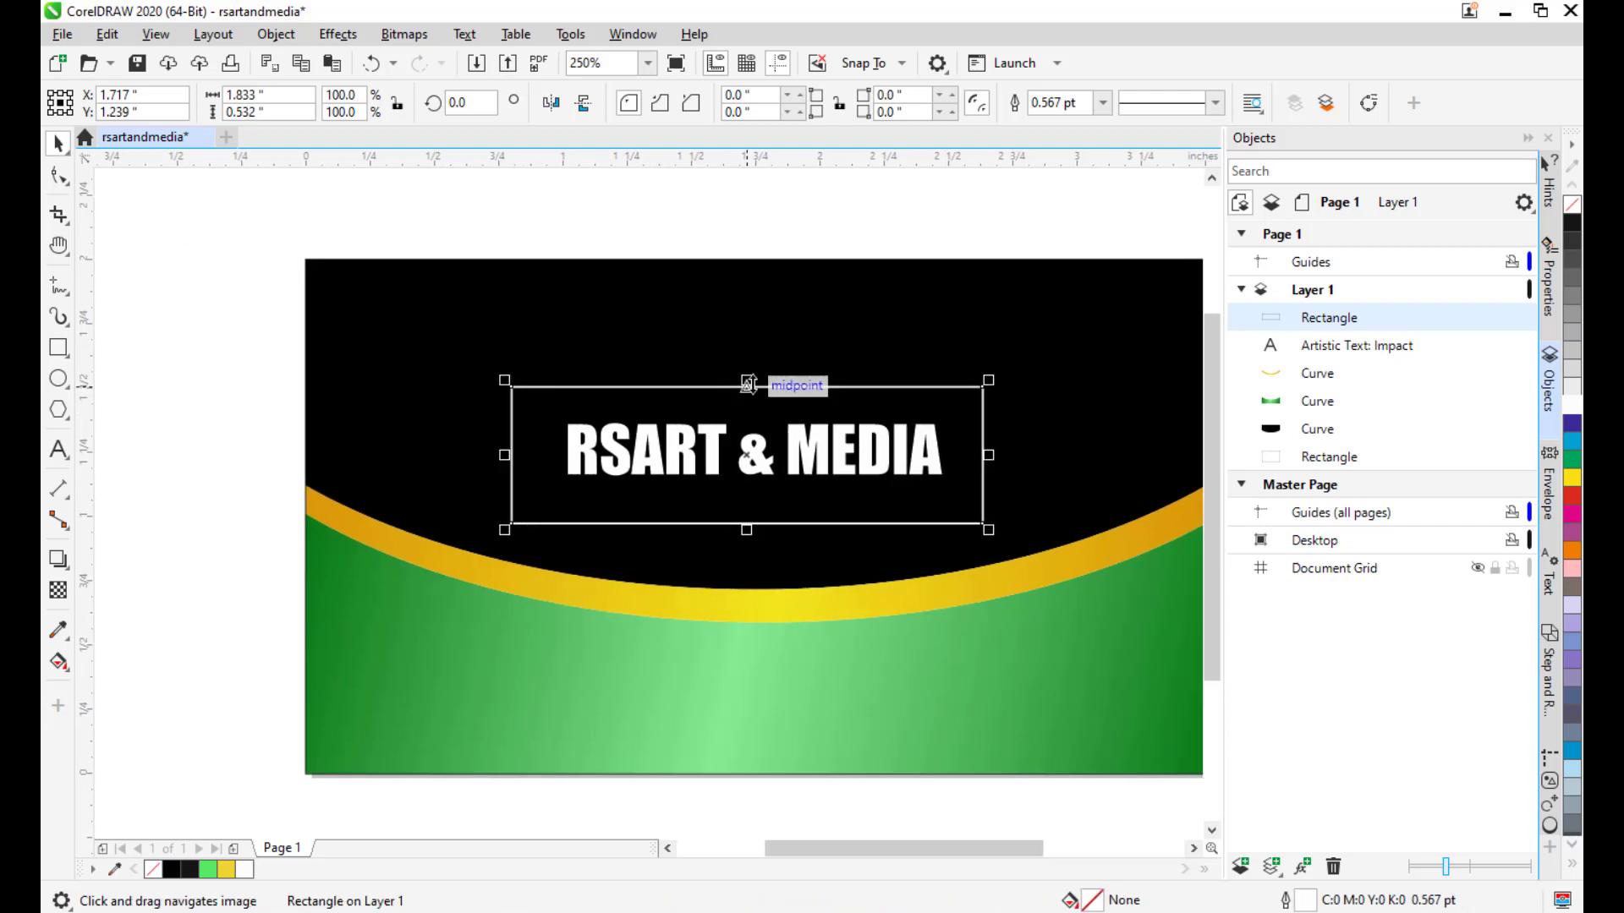
drag(757, 391, 789, 398)
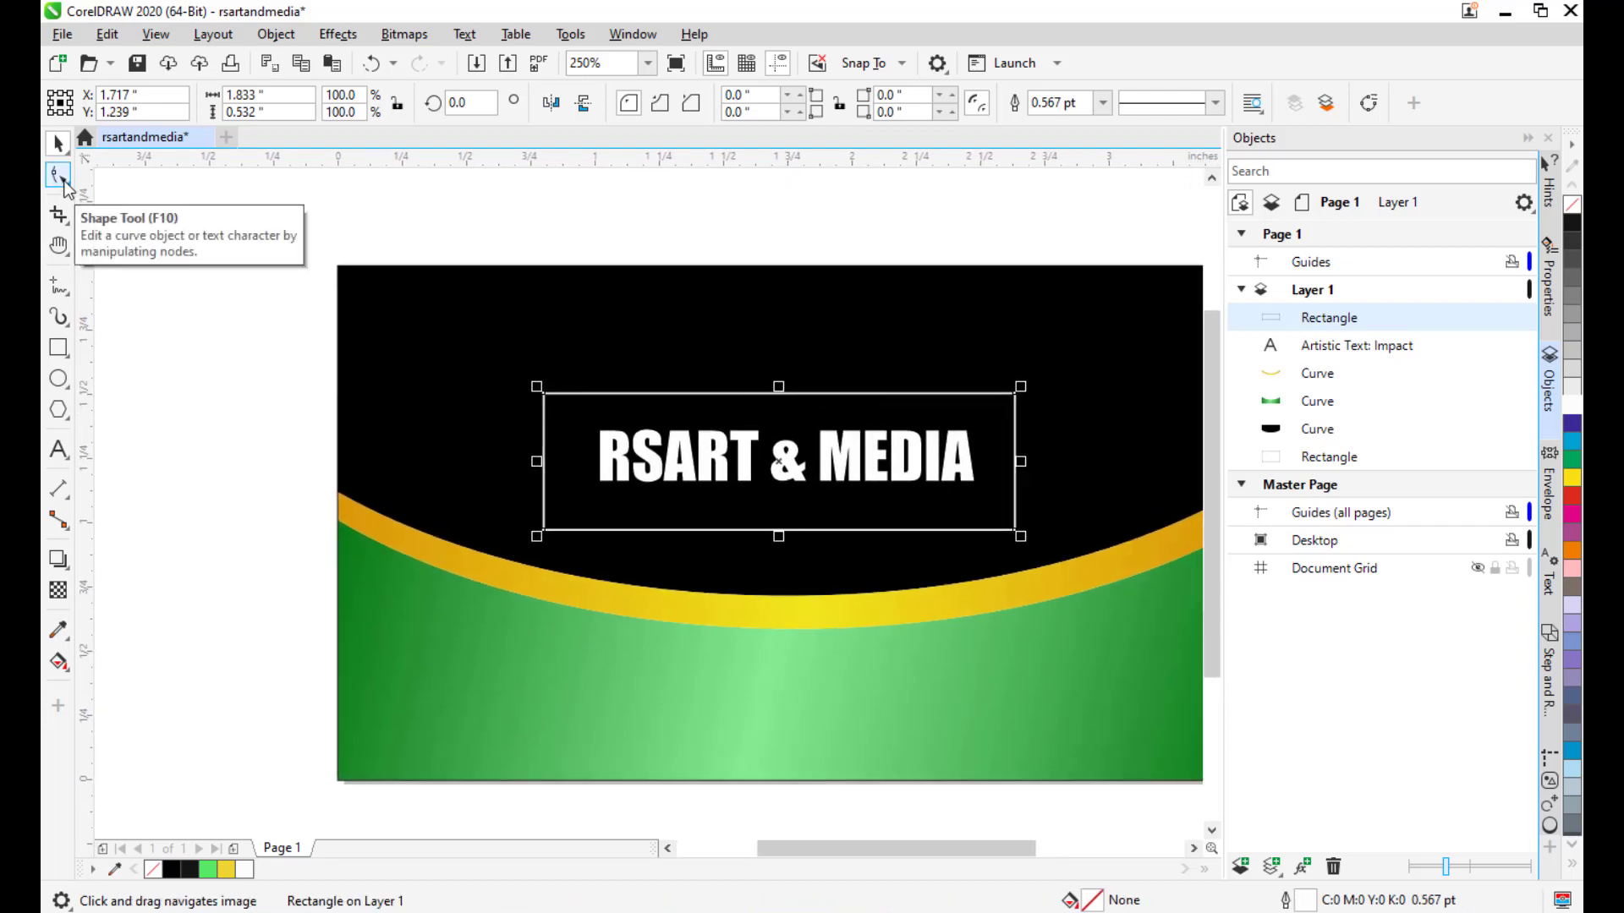
click(59, 175)
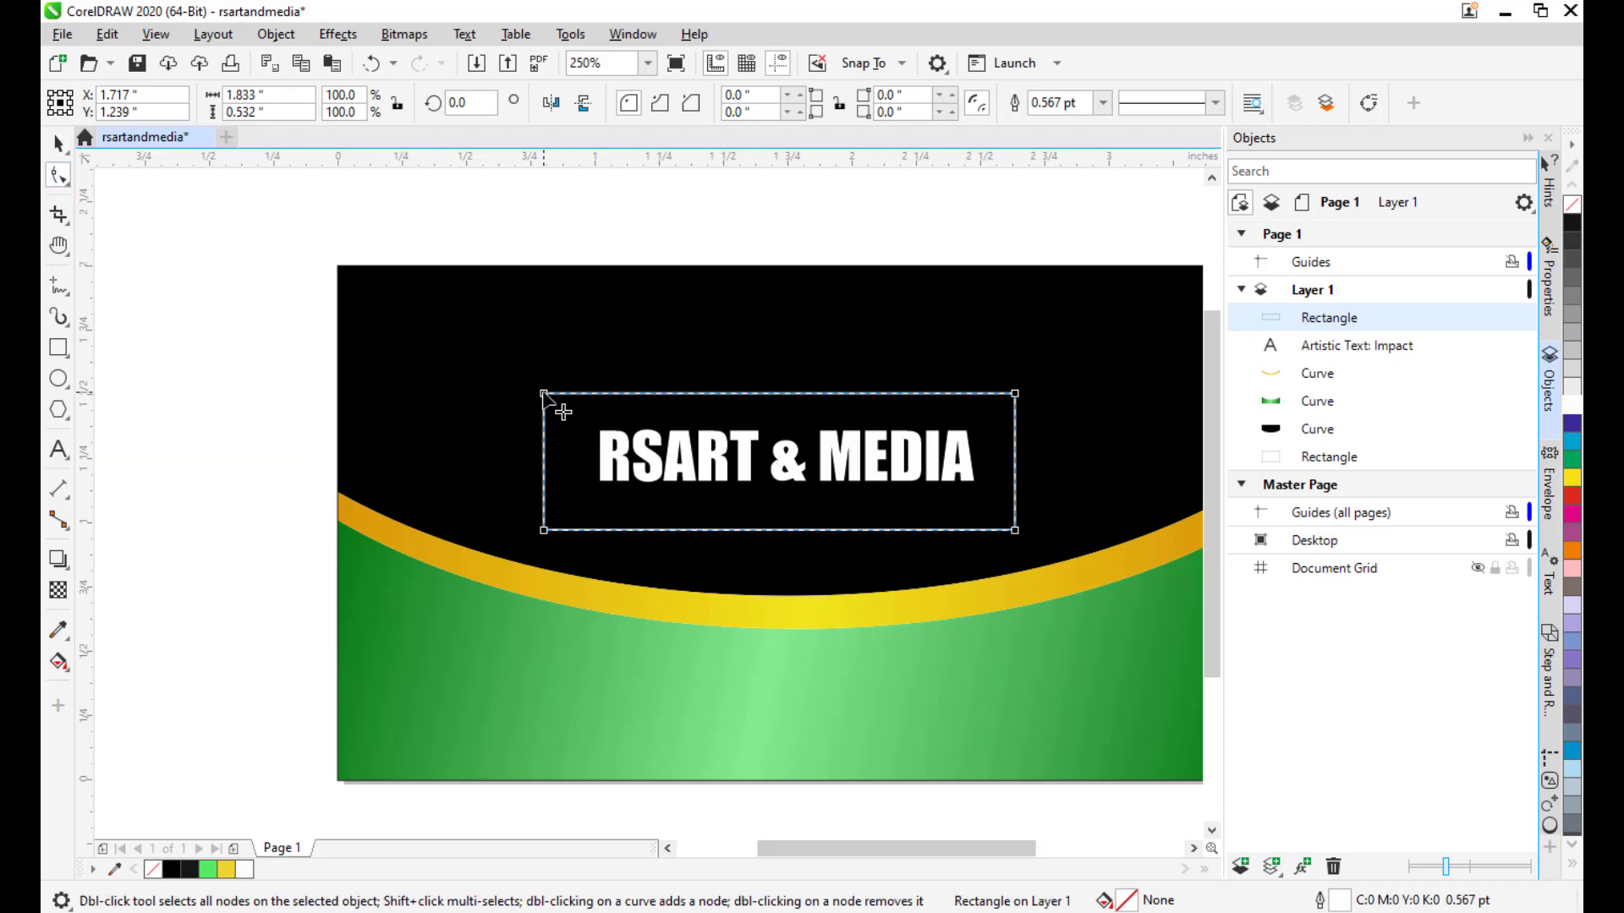
drag(542, 394, 600, 394)
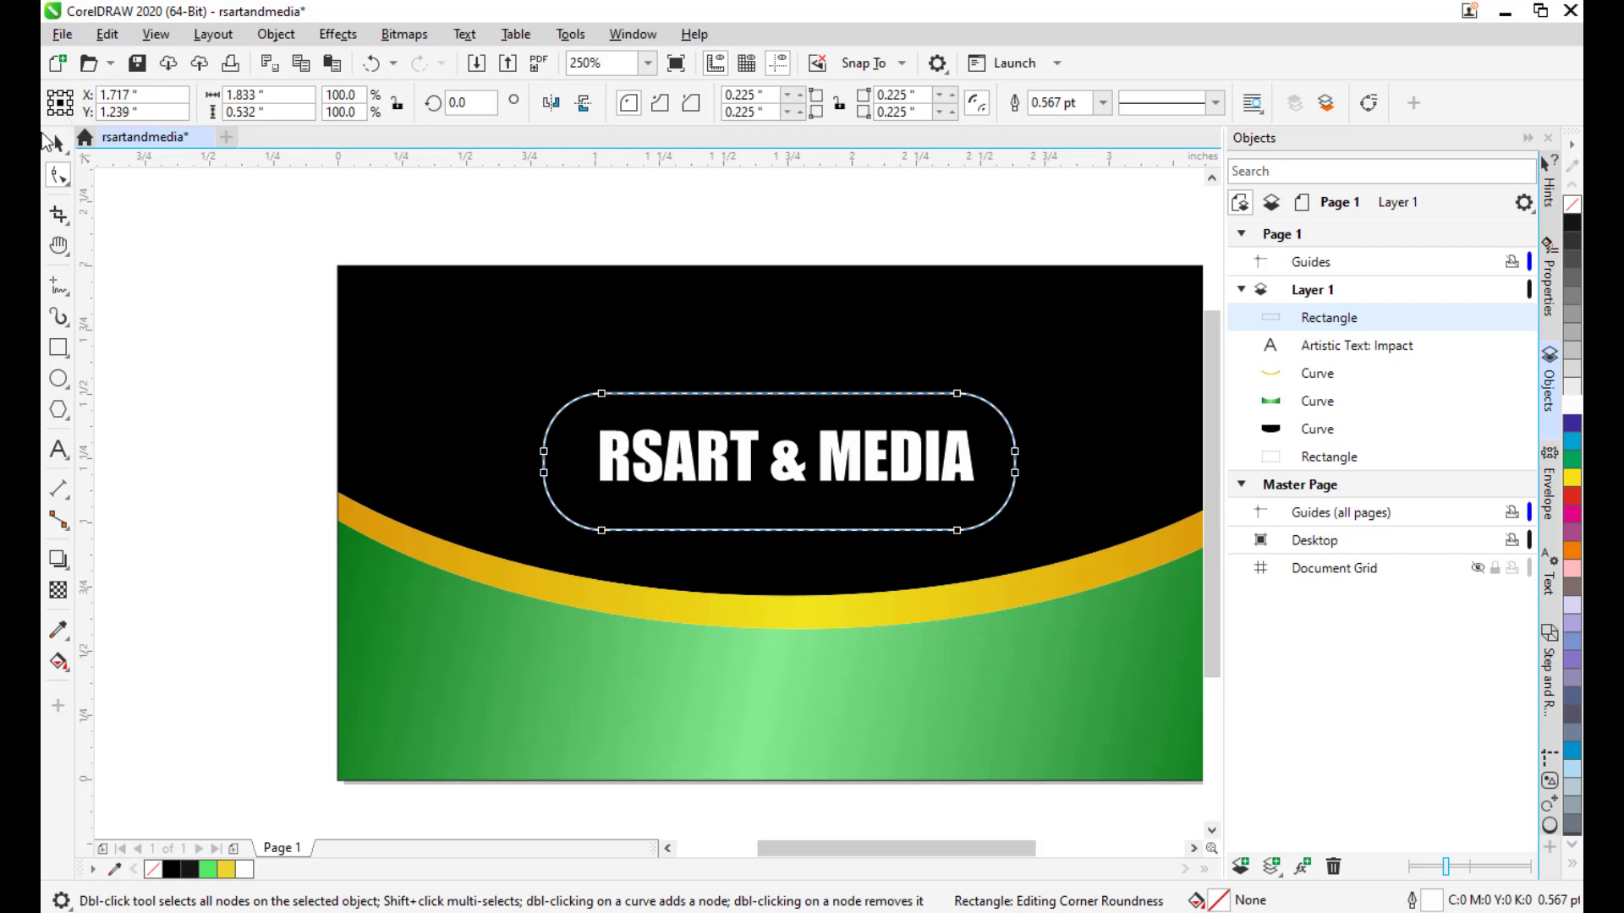
click(59, 143)
click(126, 281)
Zoom out and pan so the whole card is in view.
drag(902, 359, 963, 306)
scroll(898, 326, down, 1)
scroll(866, 405, up, 1)
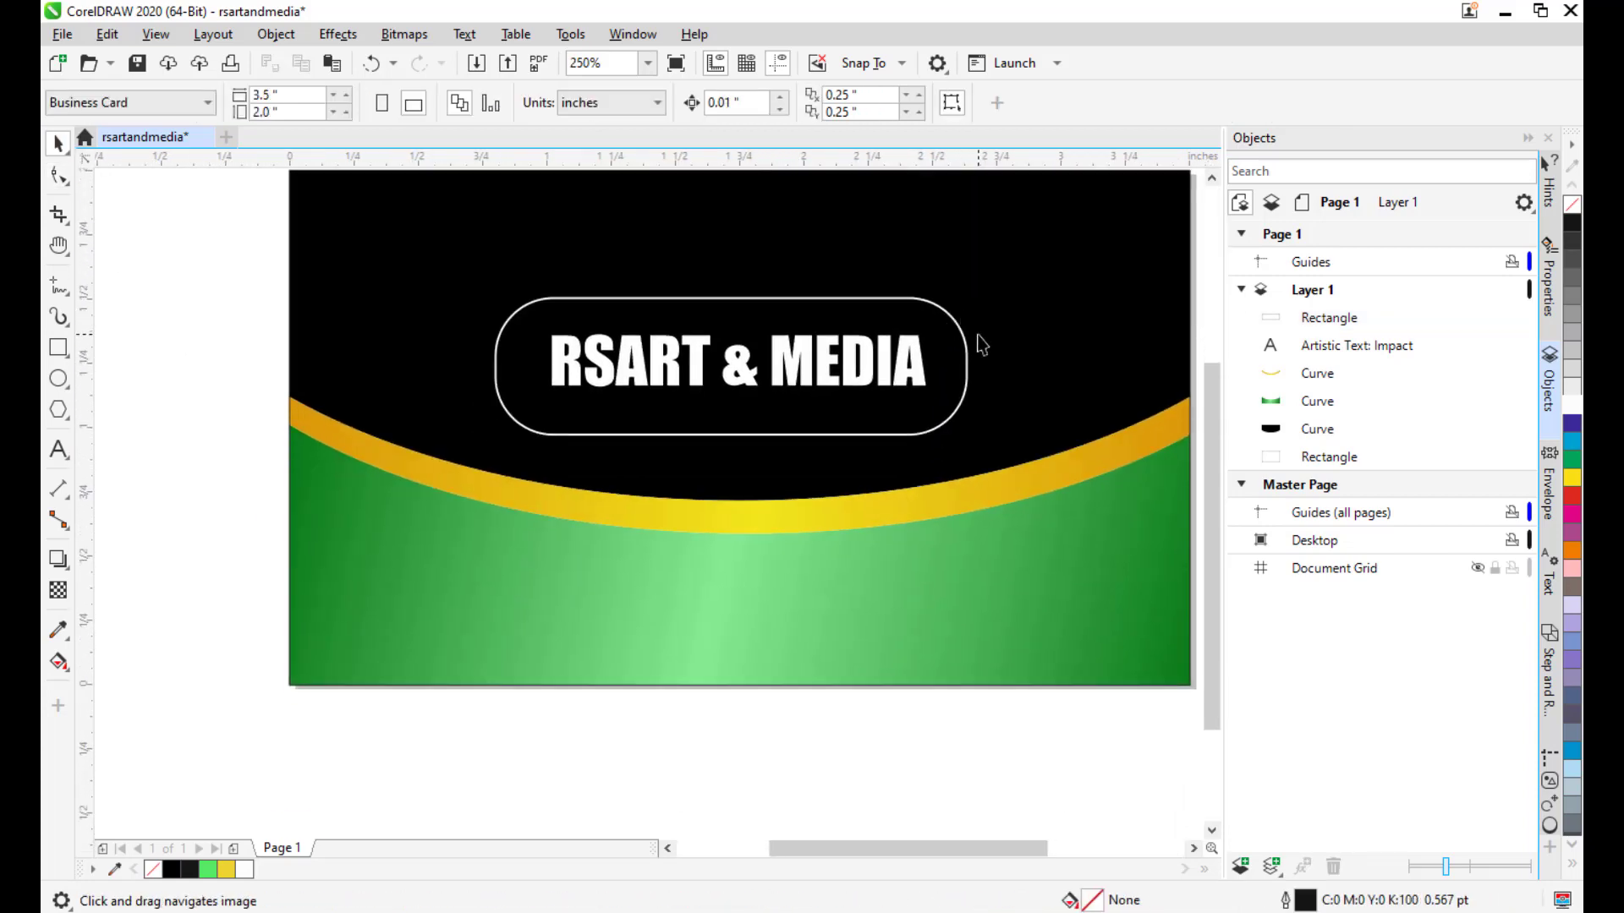
scroll(1006, 344, down, 1)
drag(1036, 344, 916, 381)
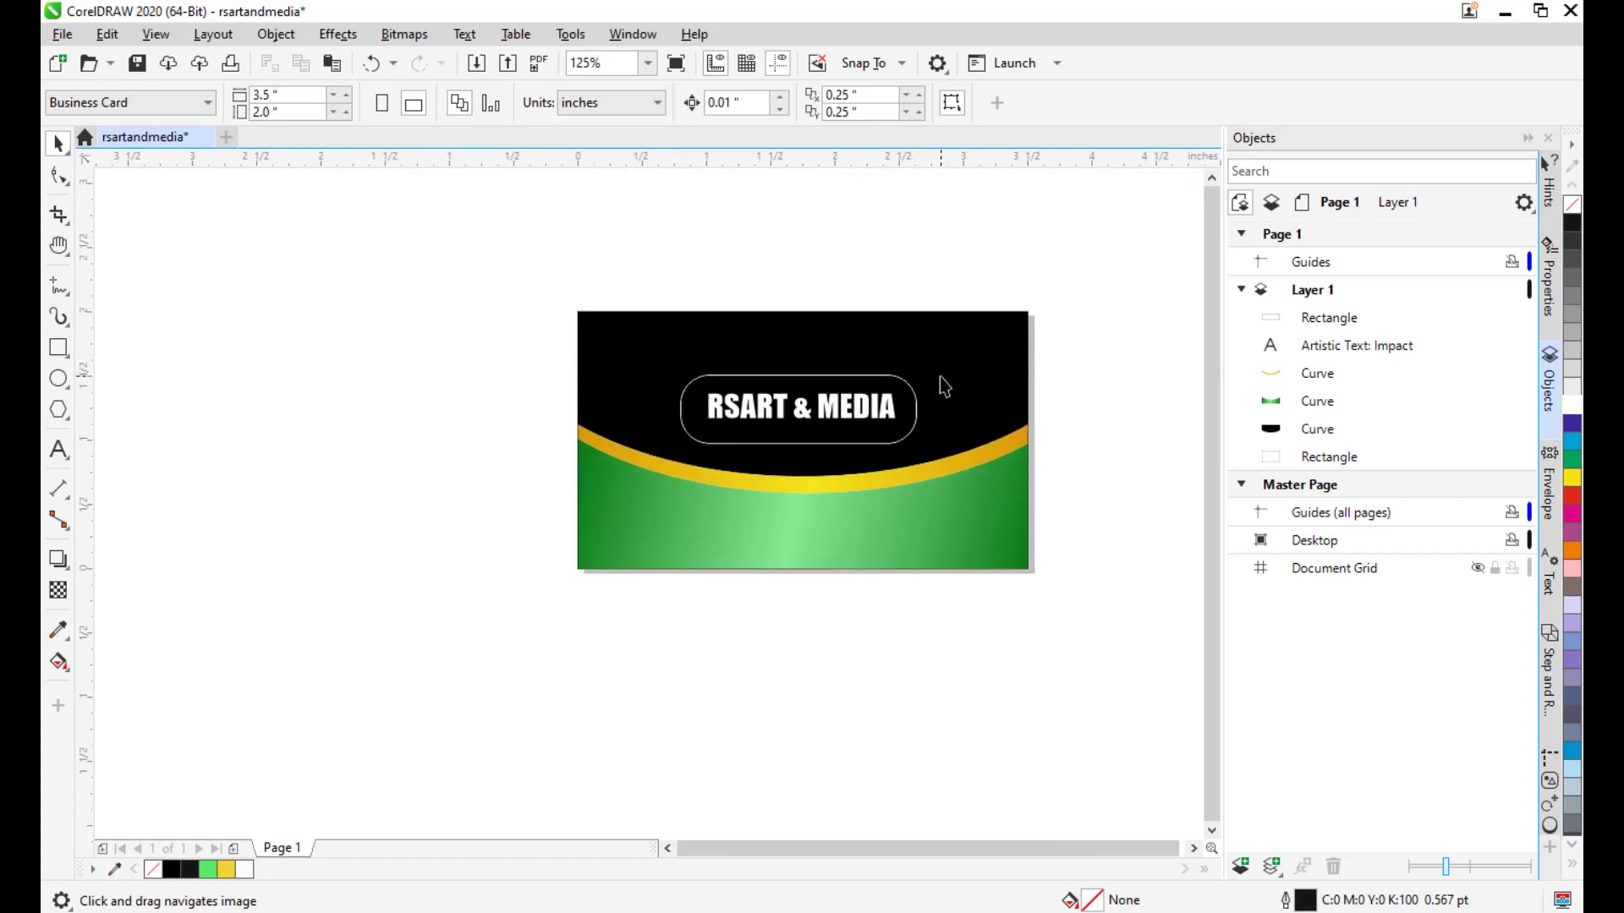
click(58, 449)
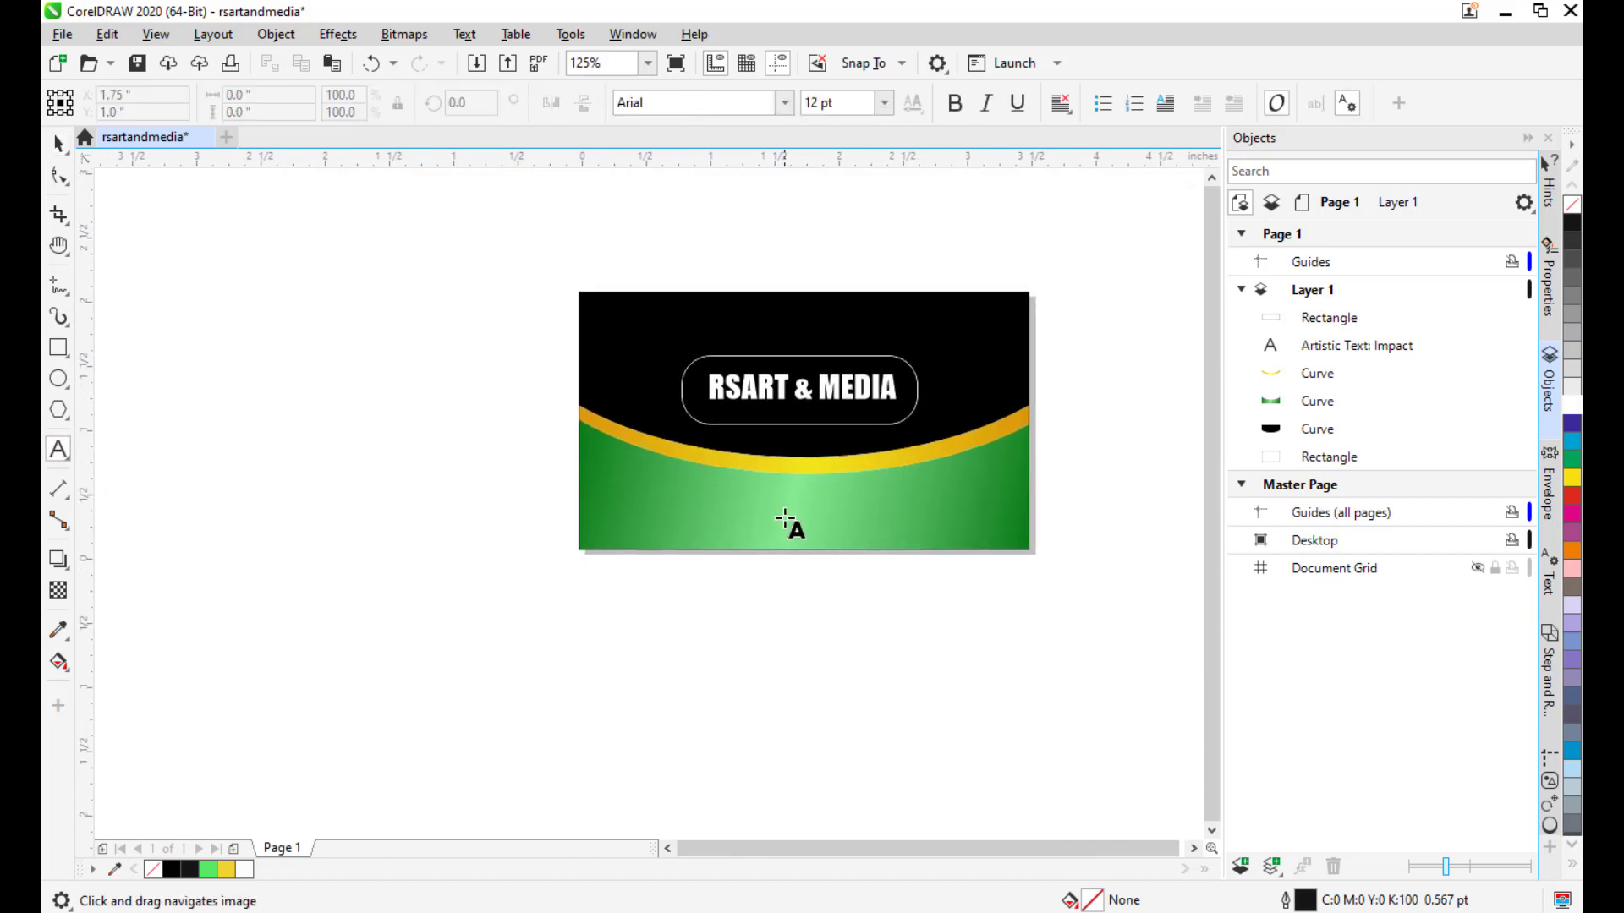
scroll(785, 522, up, 1)
click(651, 529)
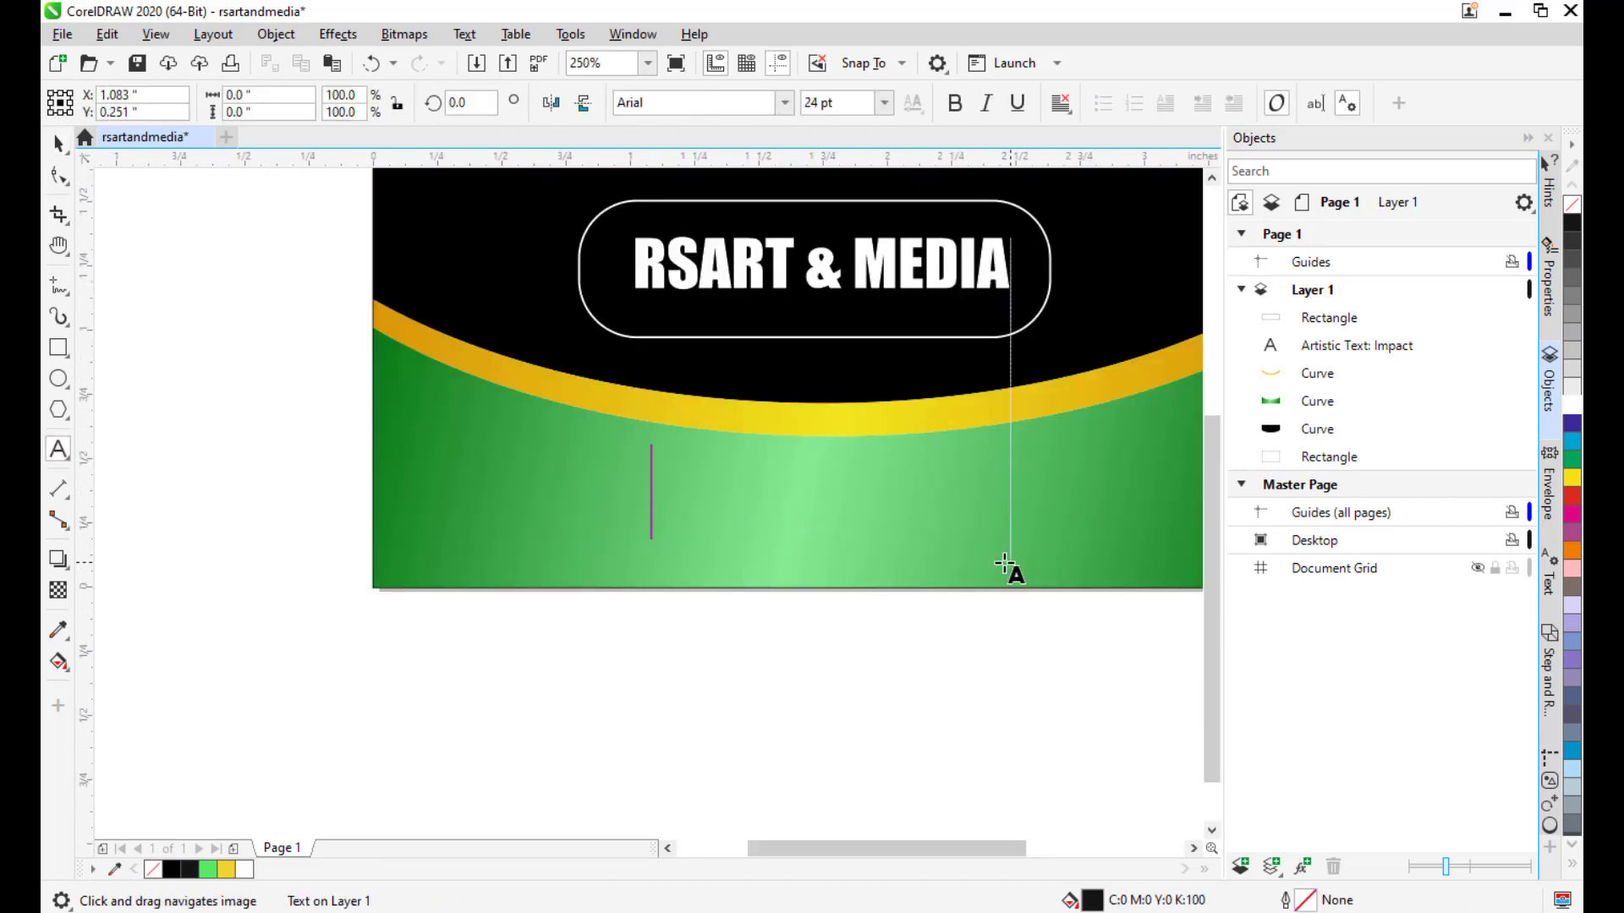
text(WWW)
drag(1001, 483, 901, 602)
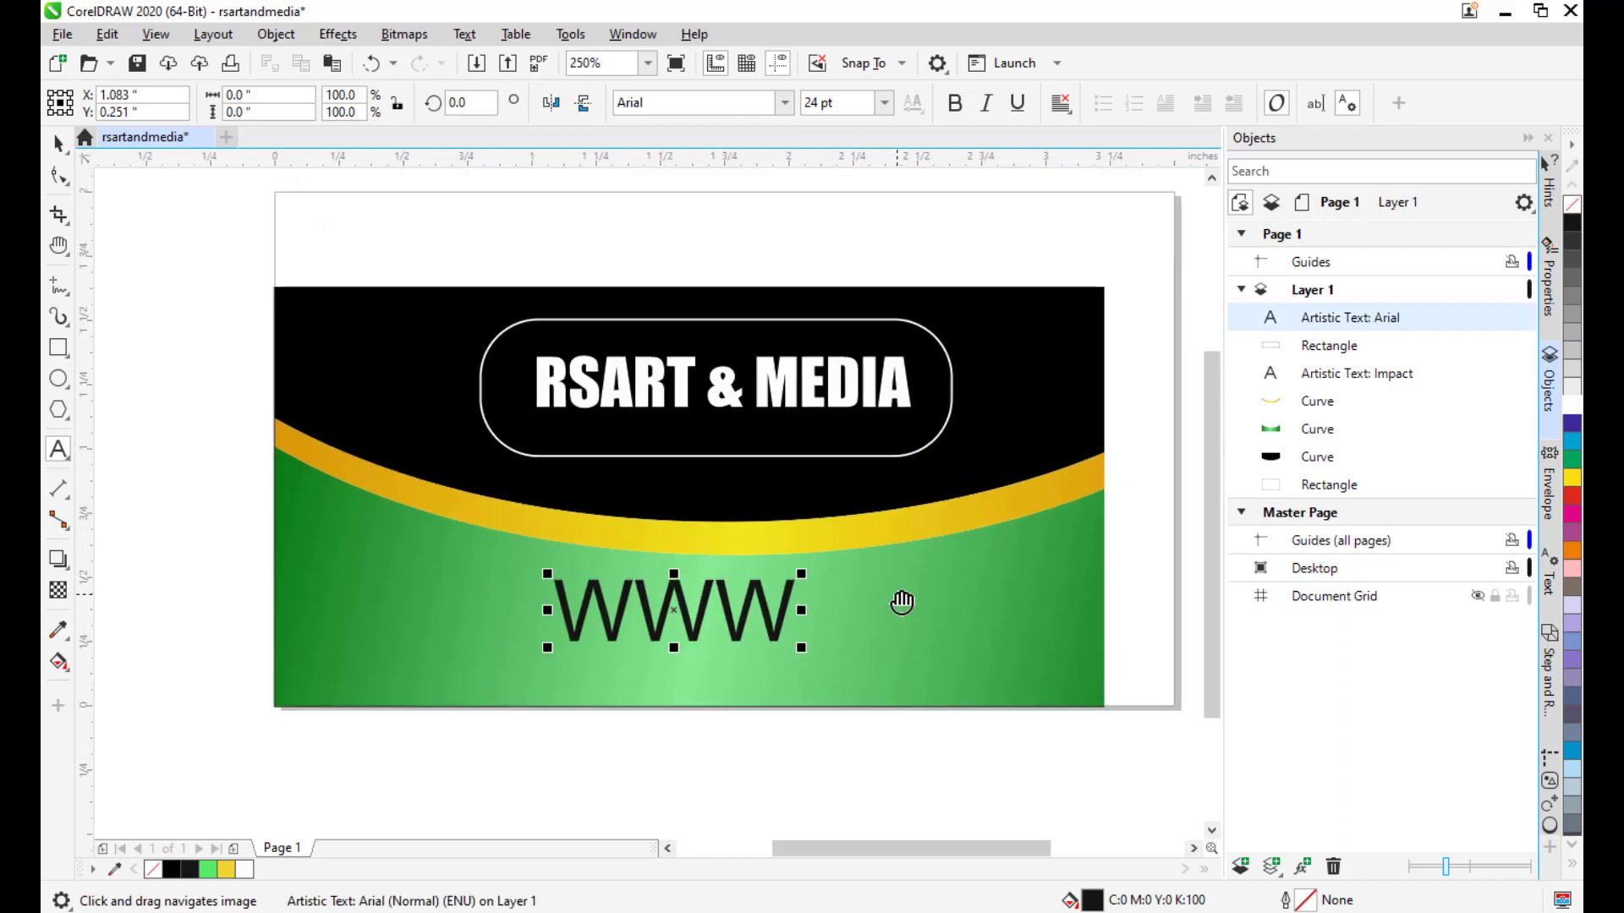
text(.)
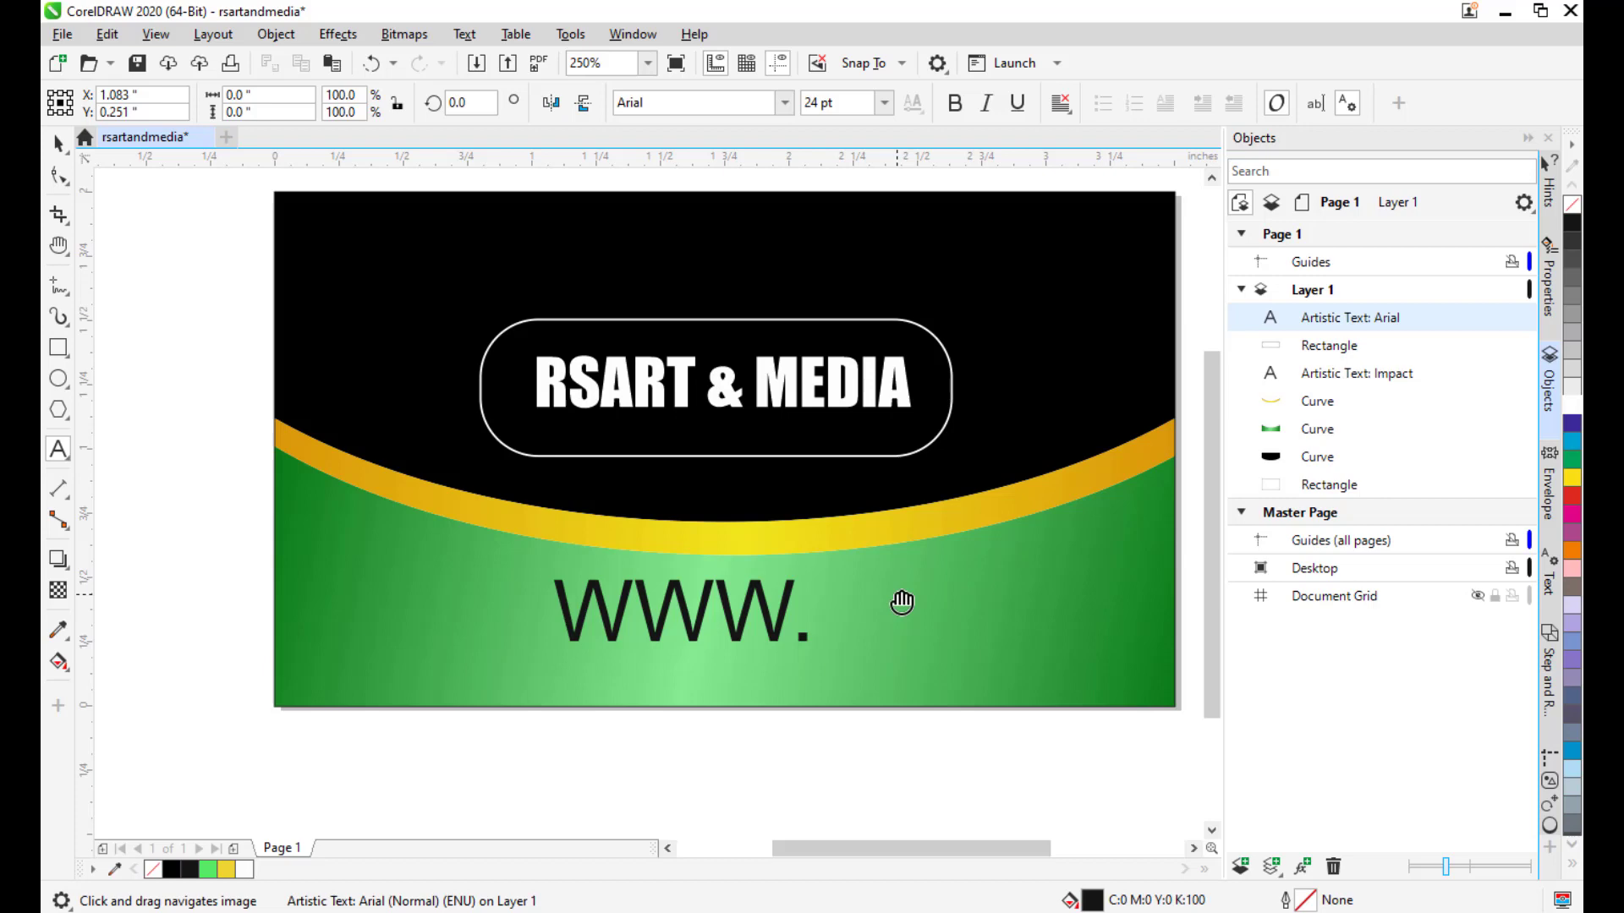
text(RSART)
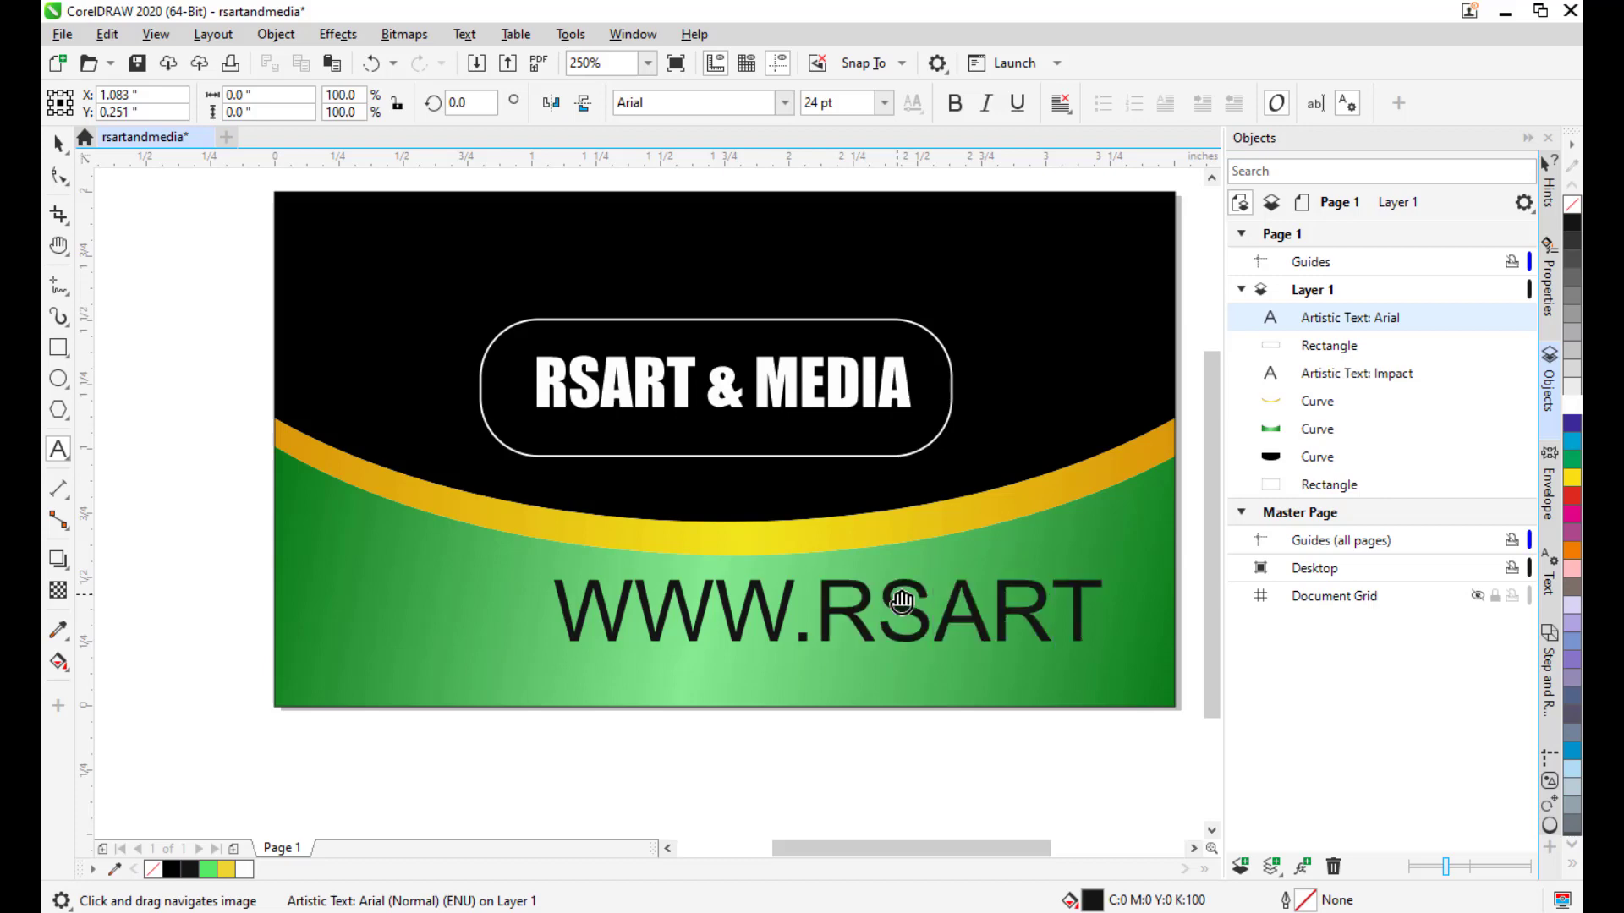
text(&M)
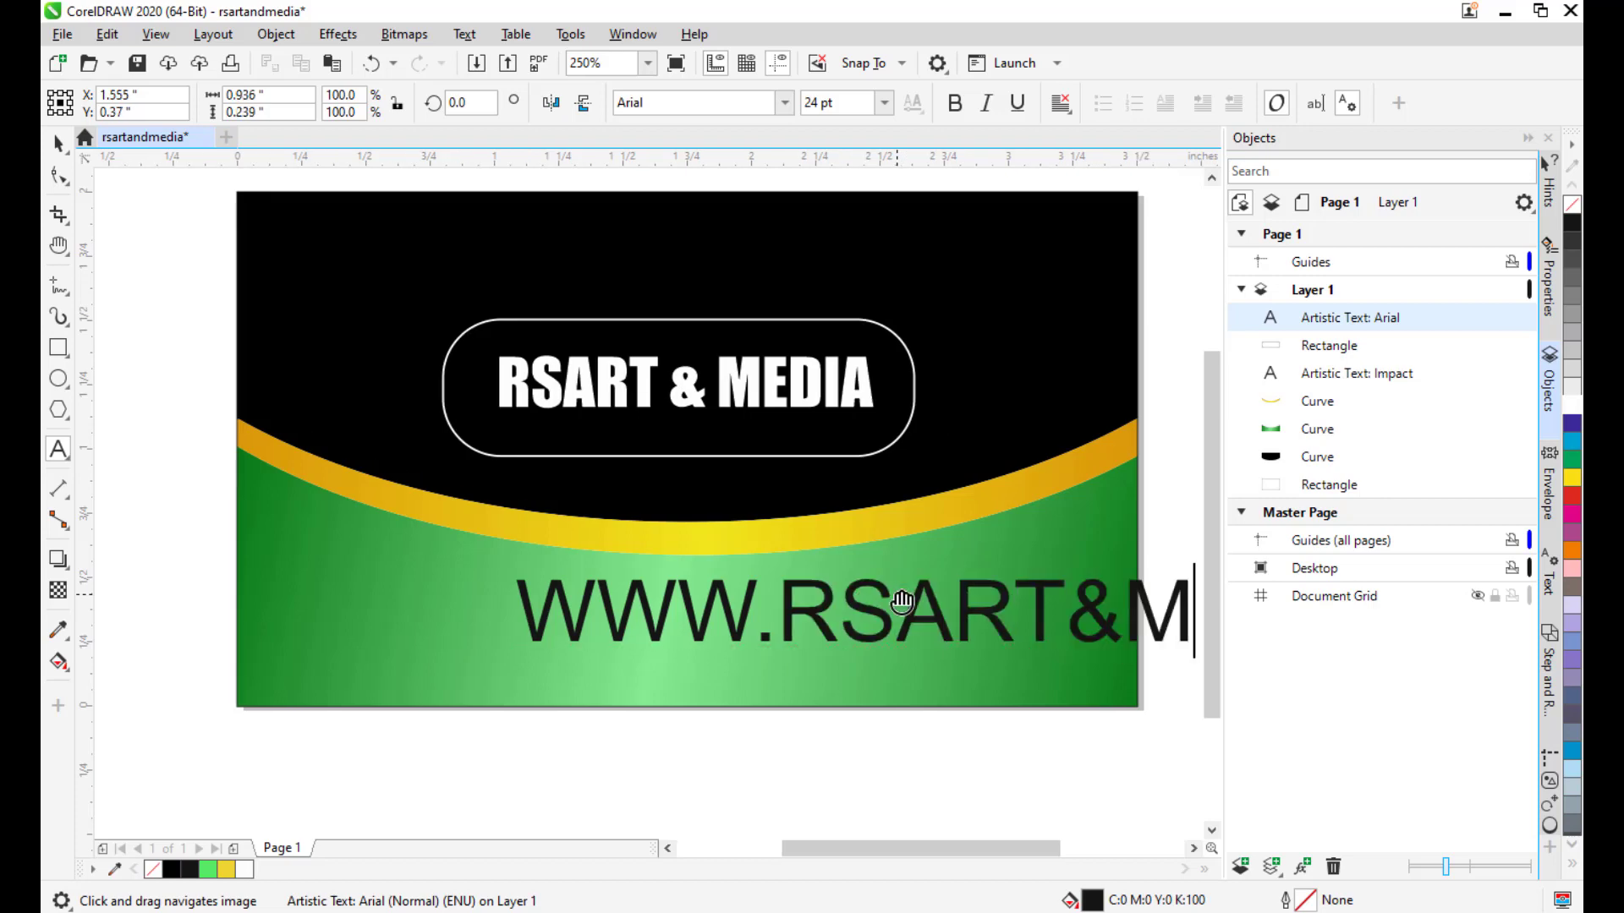
text(EDIA.COM)
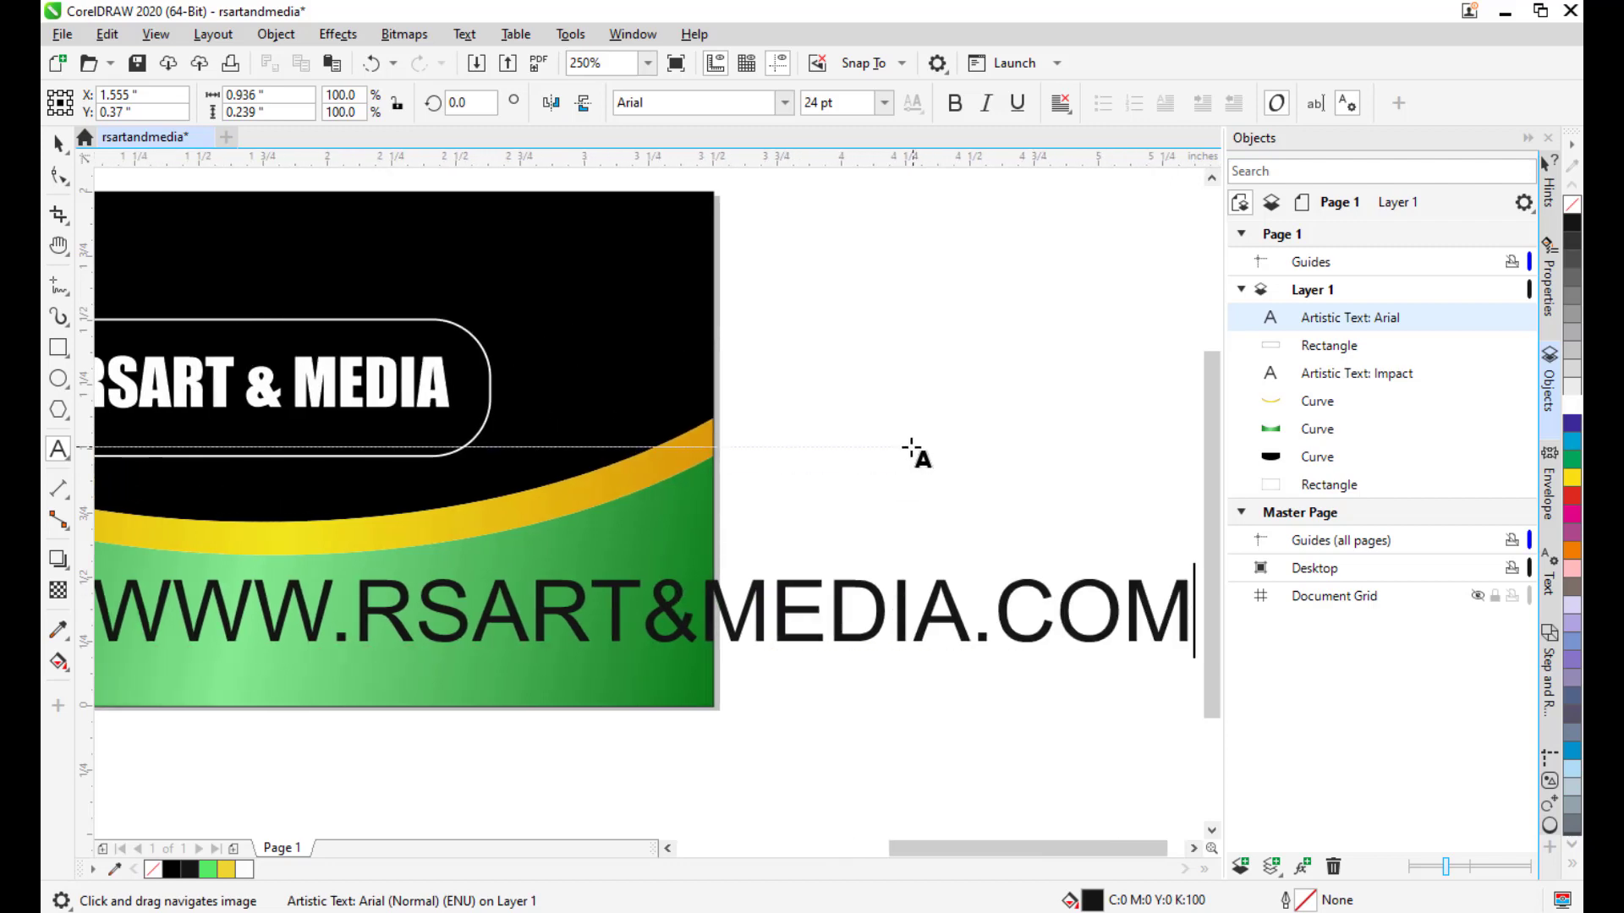
scroll(818, 464, down, 1)
drag(975, 449, 1036, 491)
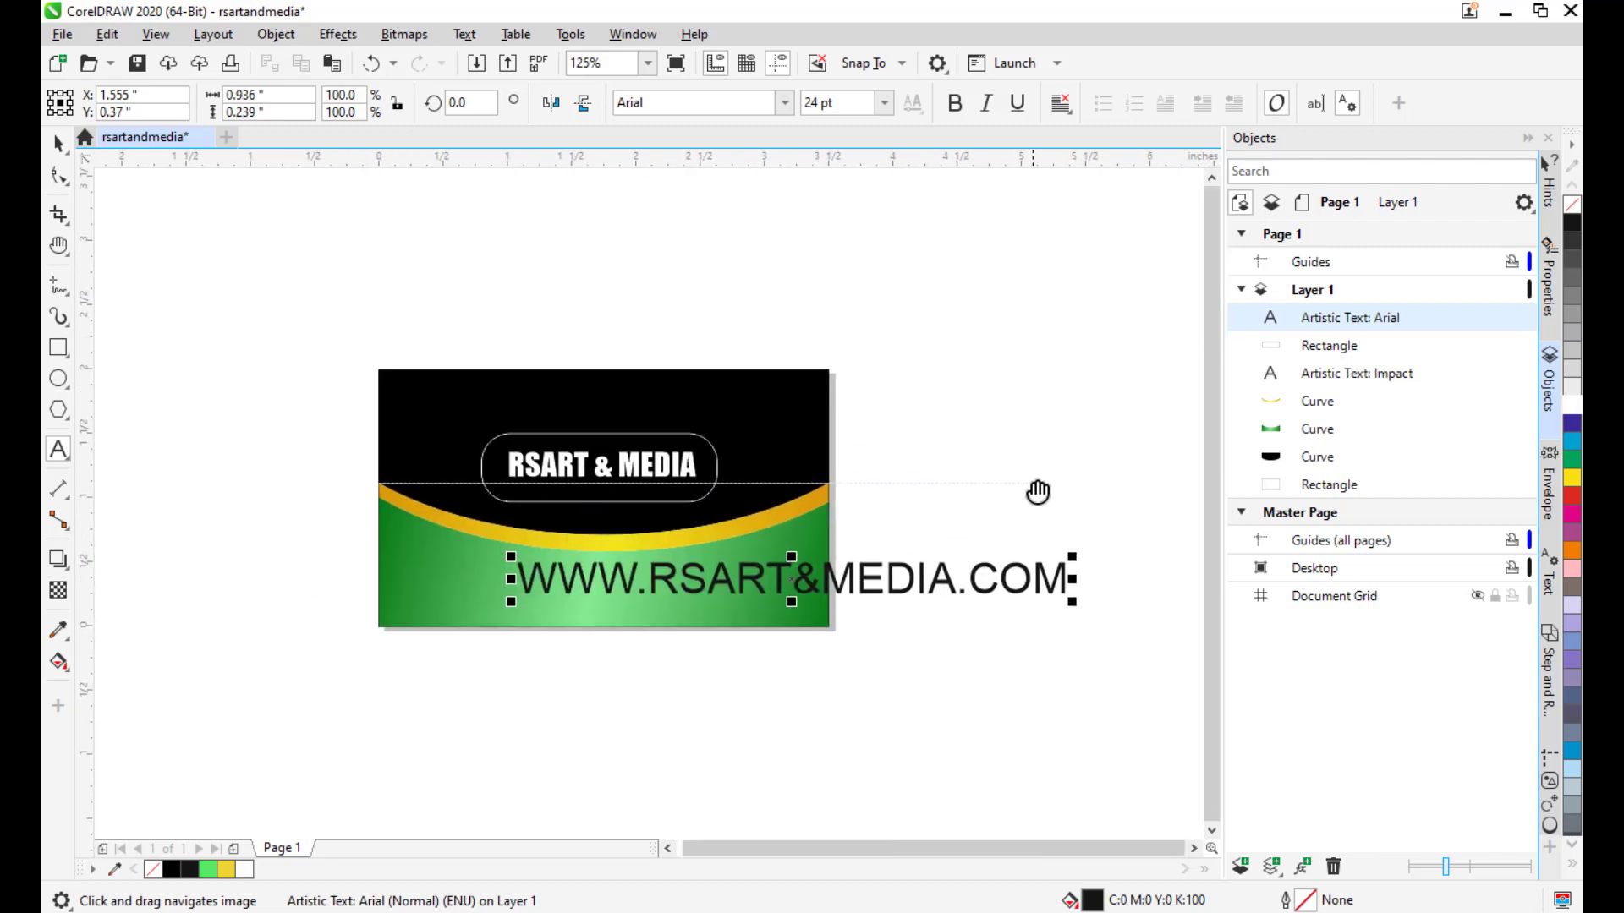
Move the website text left onto the card and scale it down.
click(57, 144)
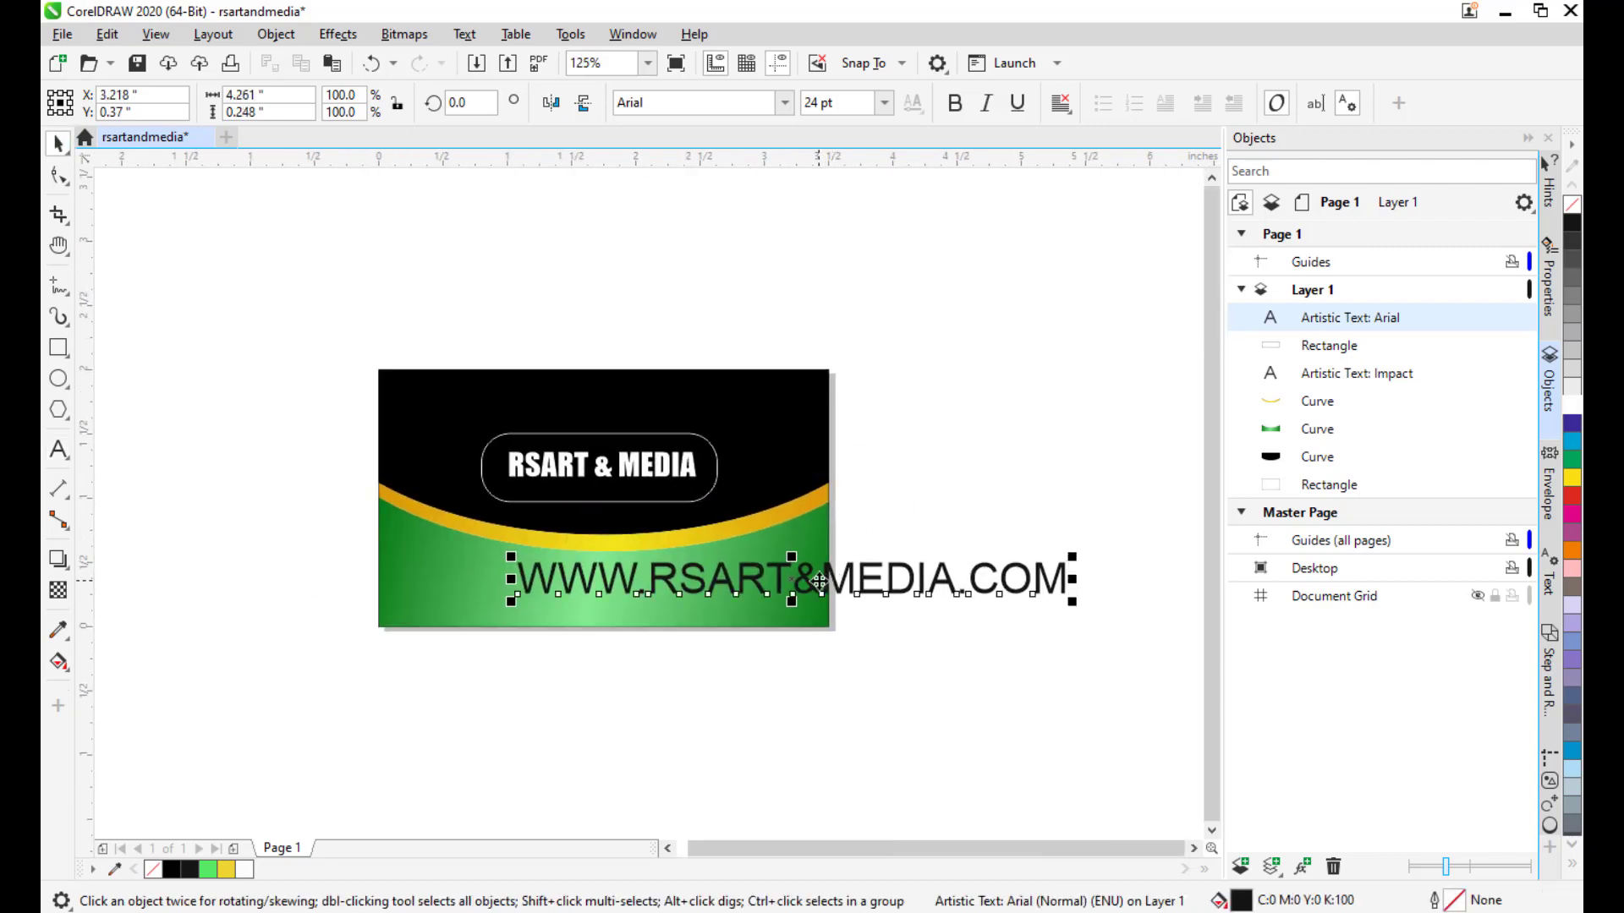
drag(819, 581, 646, 587)
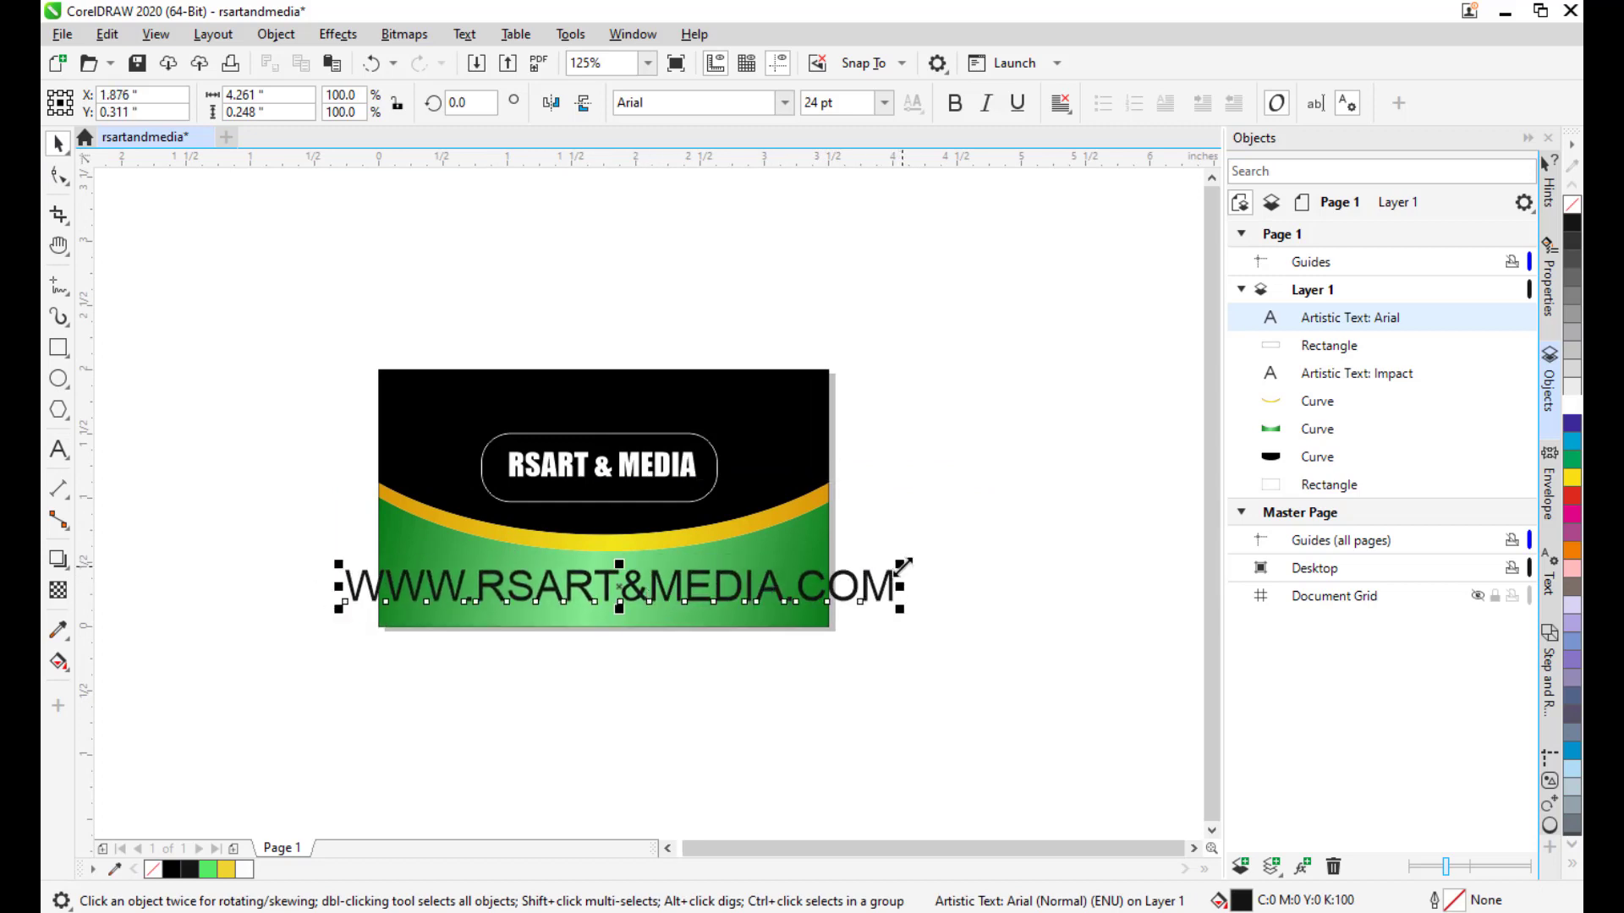
drag(903, 565, 962, 598)
Change the website text's font to Times New Roman.
click(679, 102)
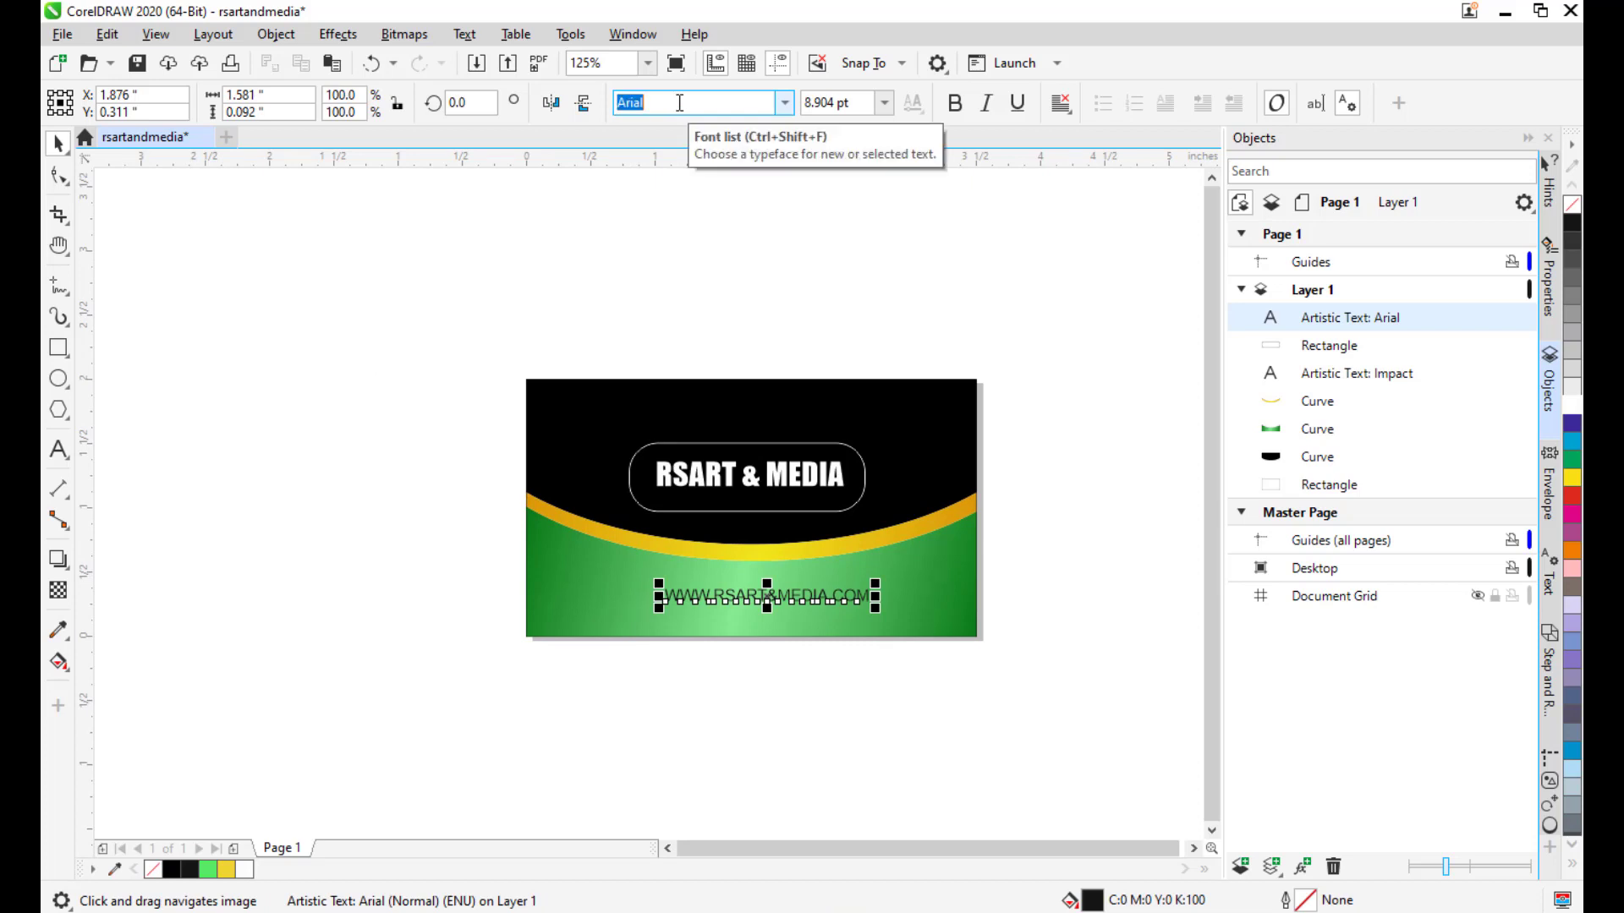
text(Times New Roman)
key(Return)
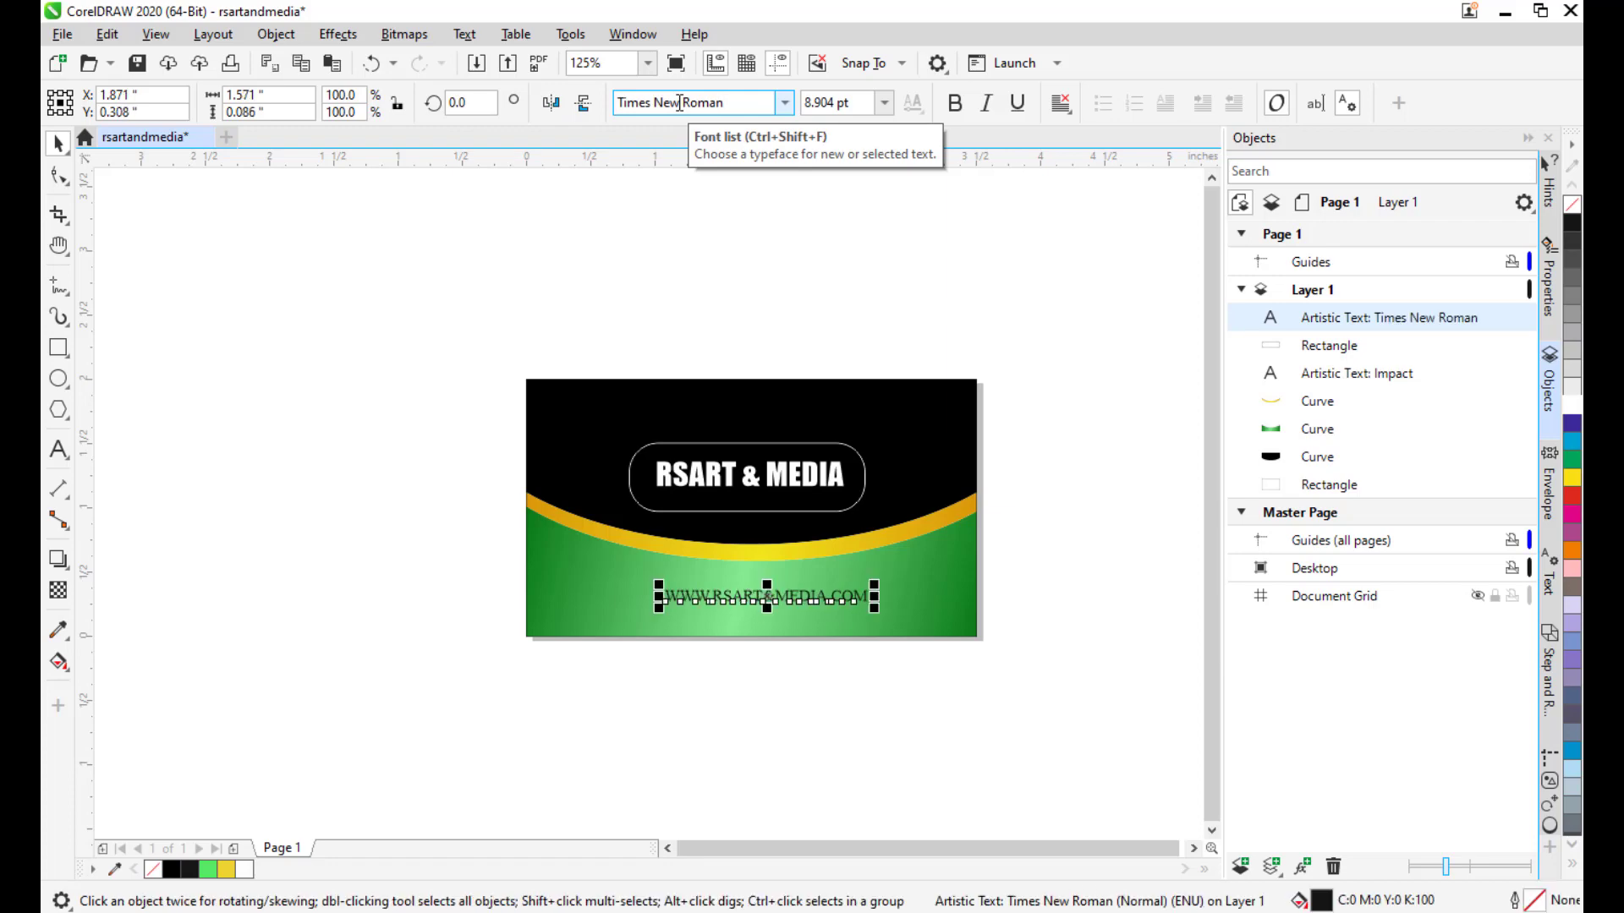
Shrink the website address to about 6.3 pt and centre it on the page.
scroll(707, 630, up, 4)
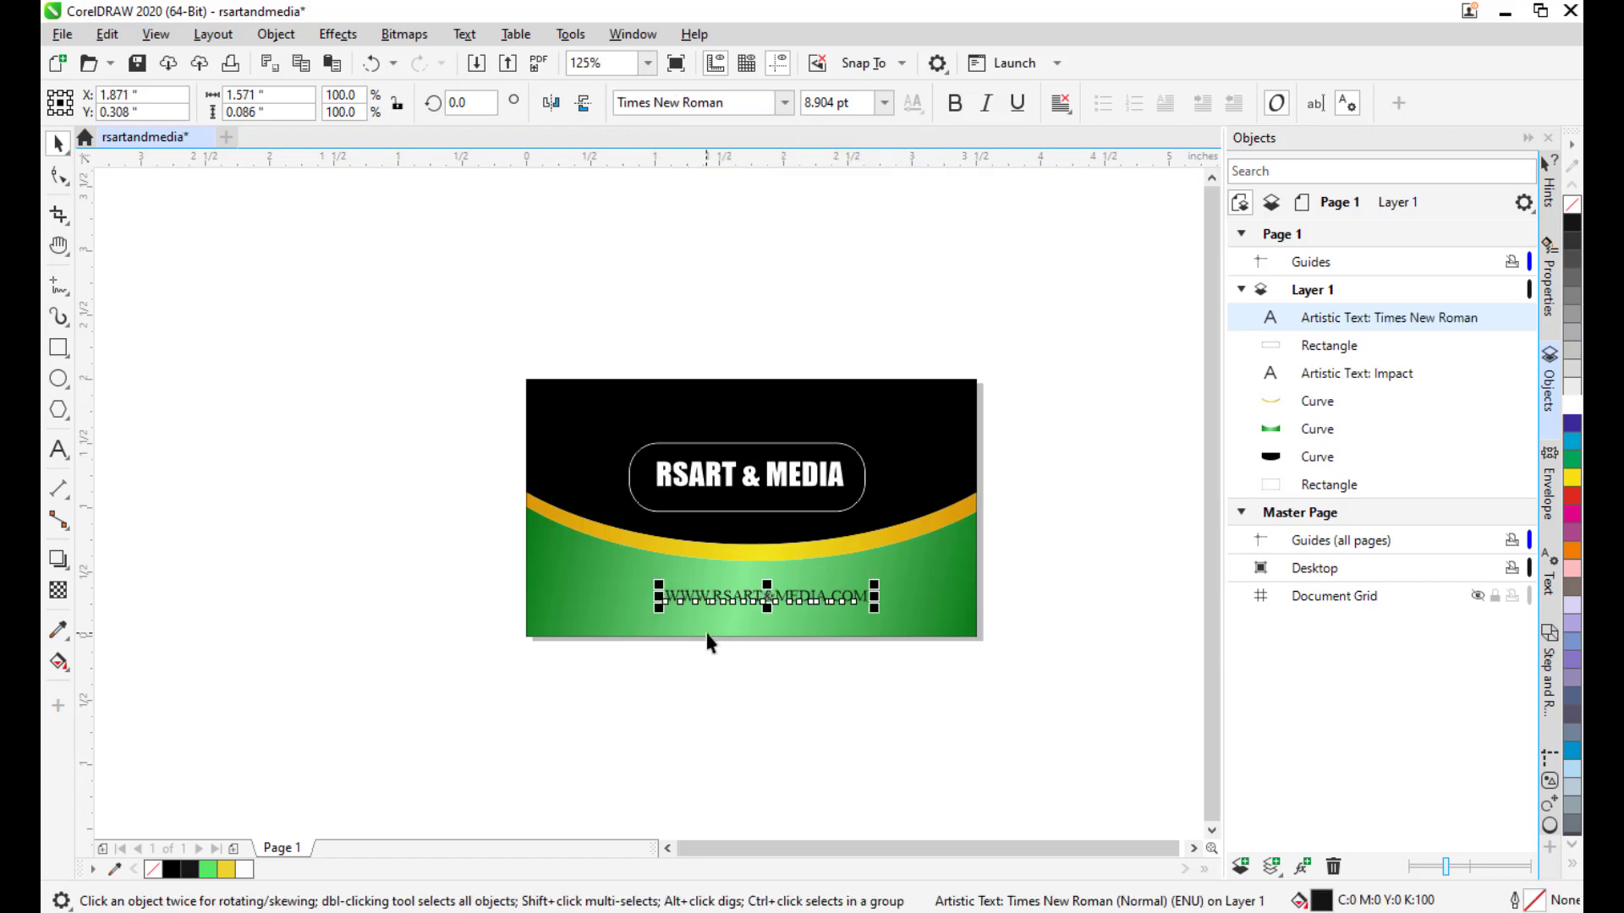
drag(712, 625, 696, 618)
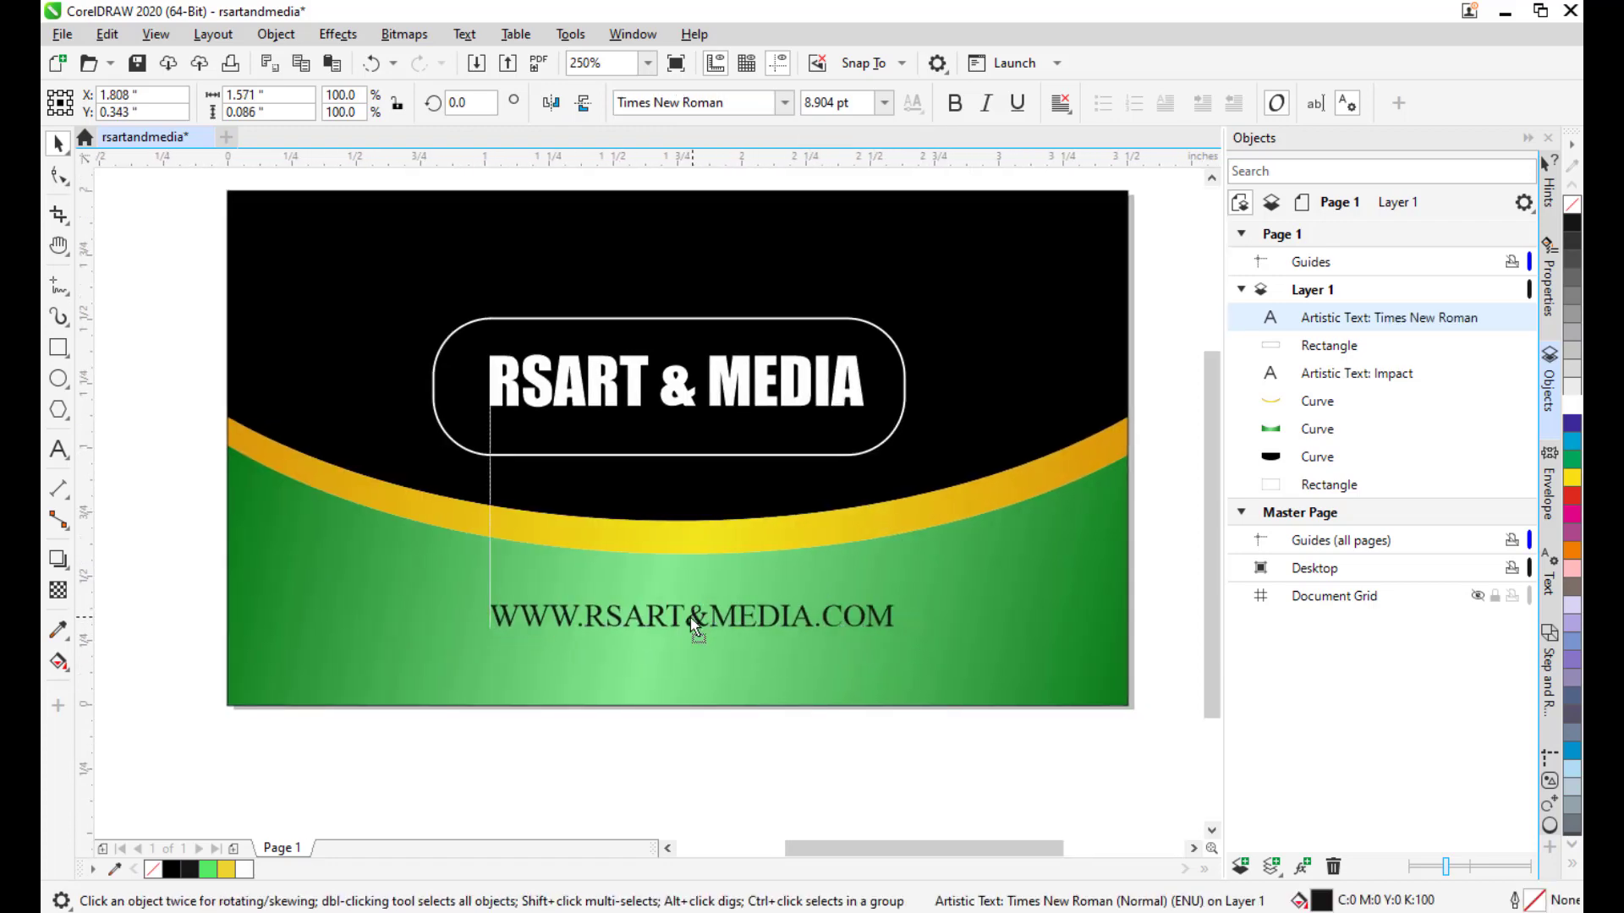
drag(899, 597, 878, 653)
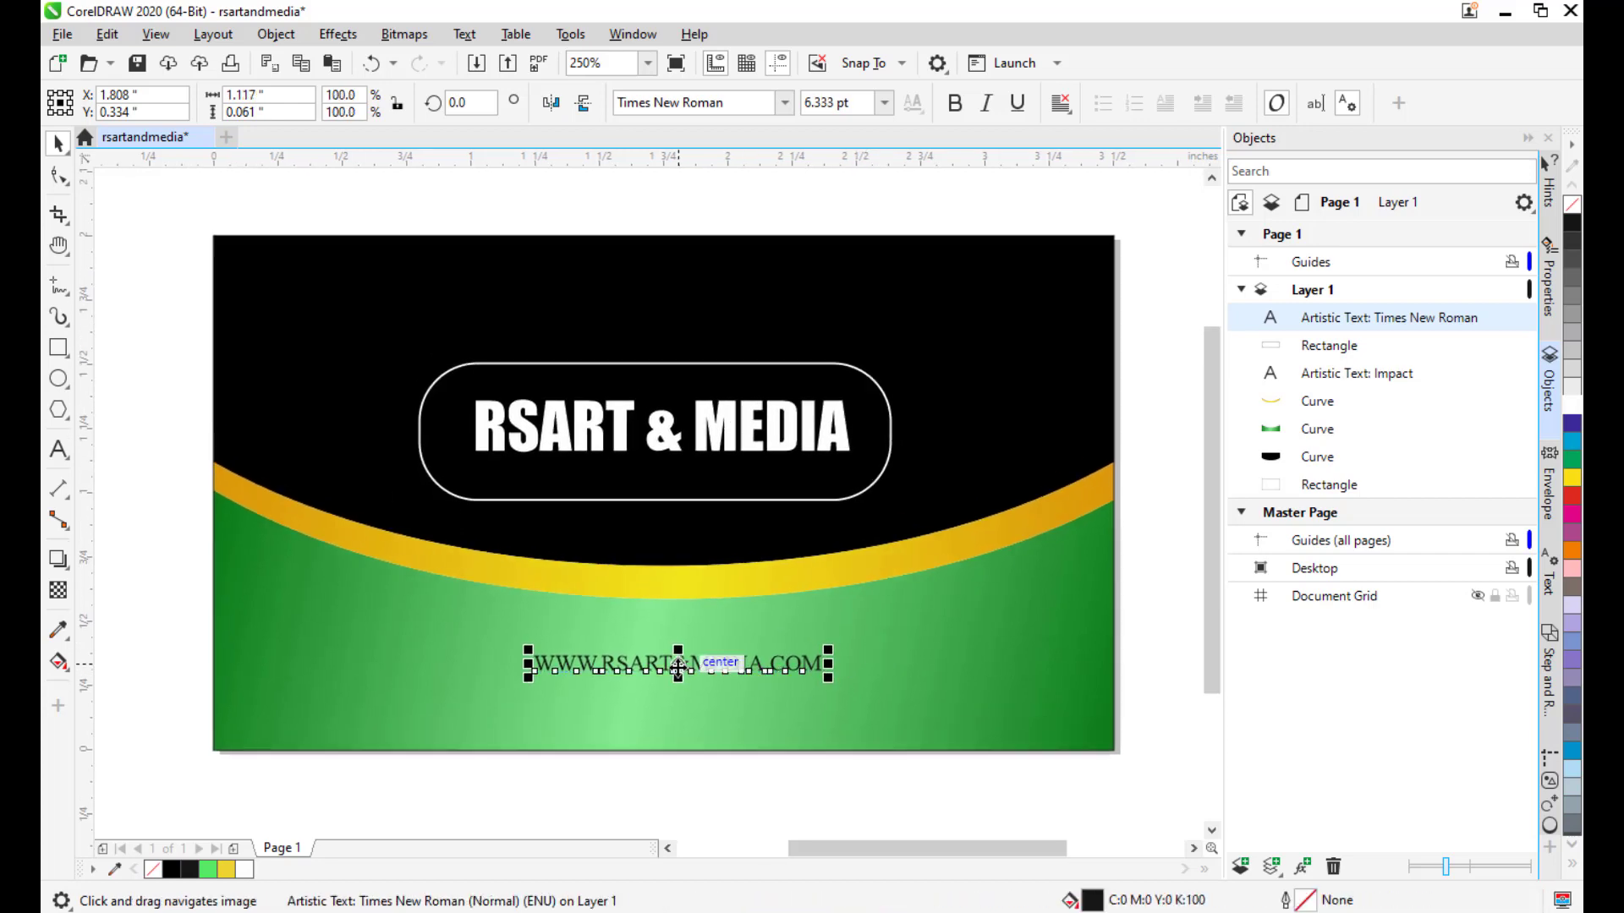
drag(678, 667, 680, 661)
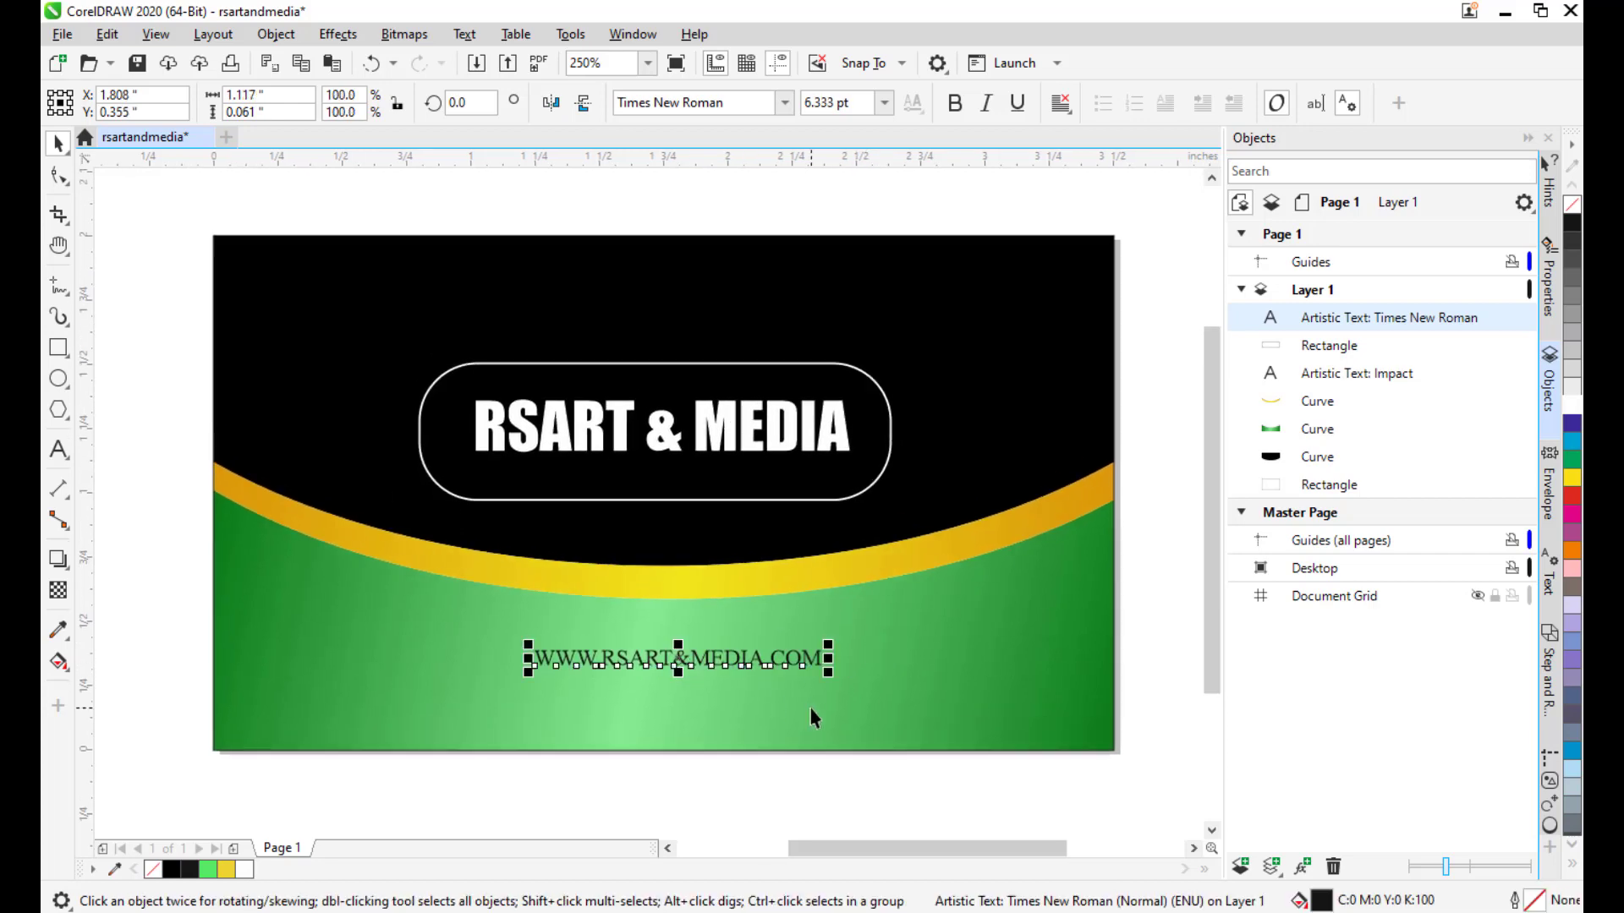
click(1575, 430)
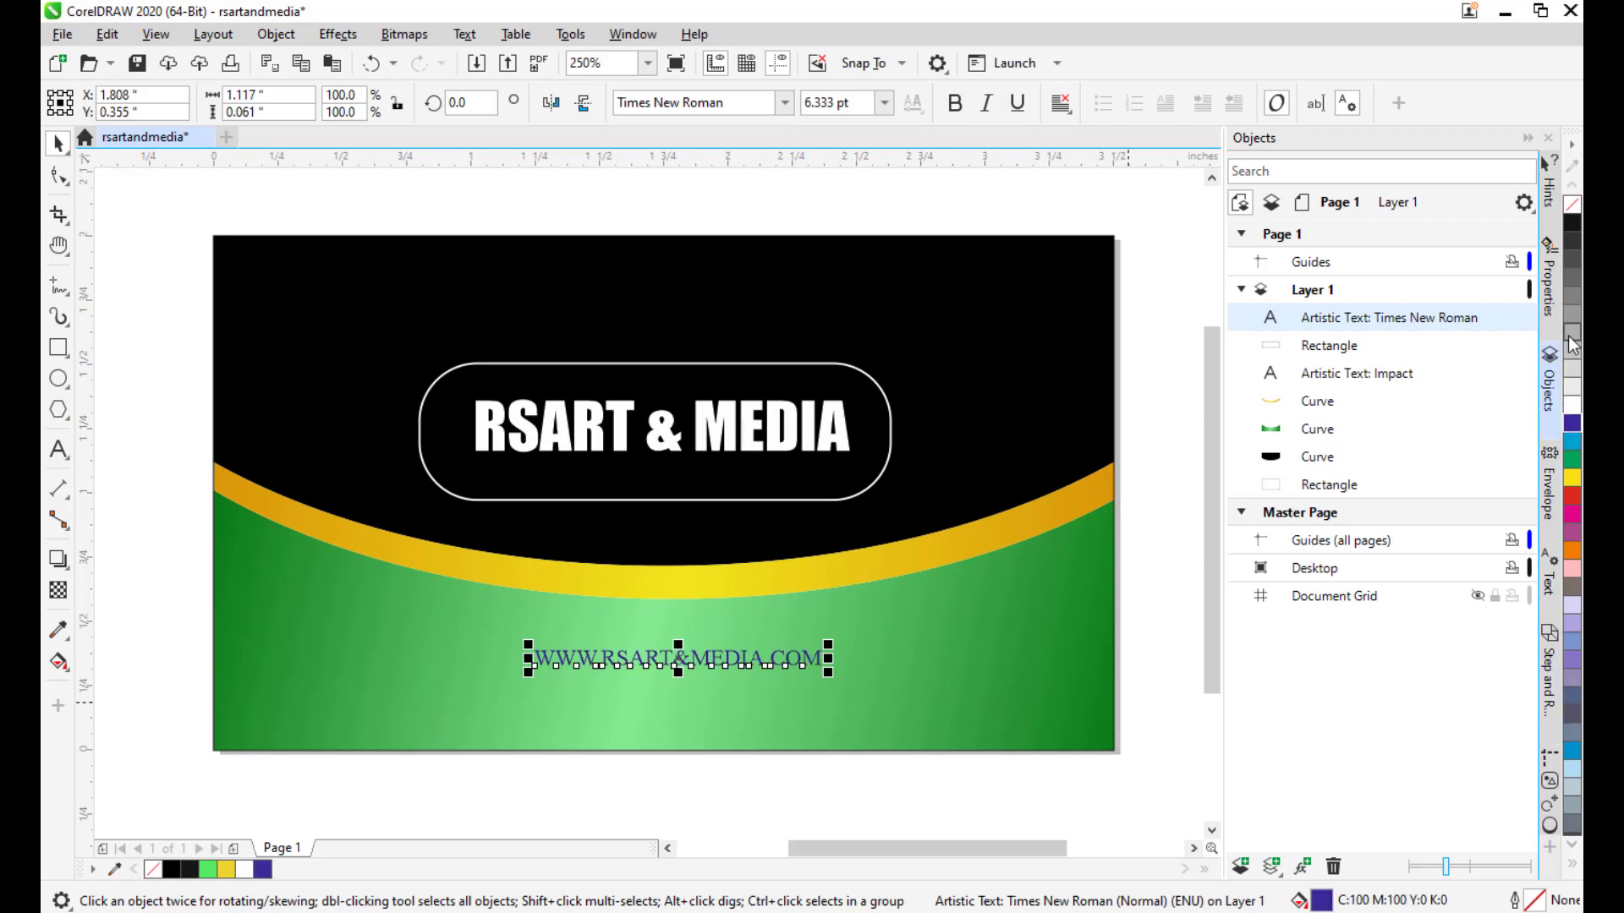
double_click(1321, 901)
drag(700, 172, 1192, 147)
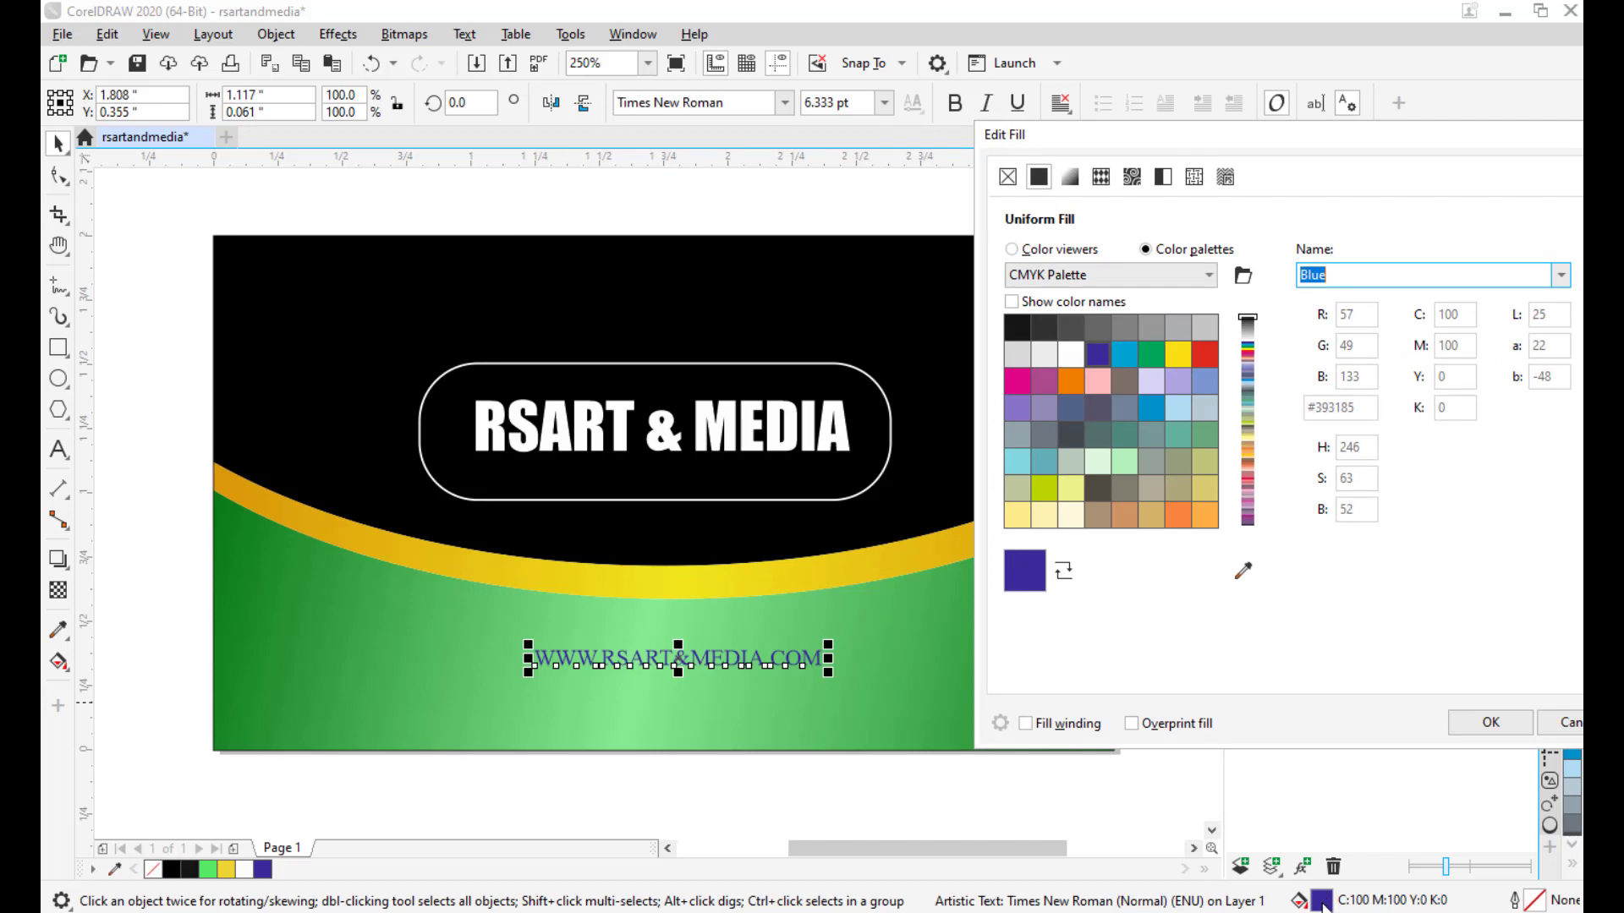
click(1070, 176)
drag(1042, 374, 1249, 307)
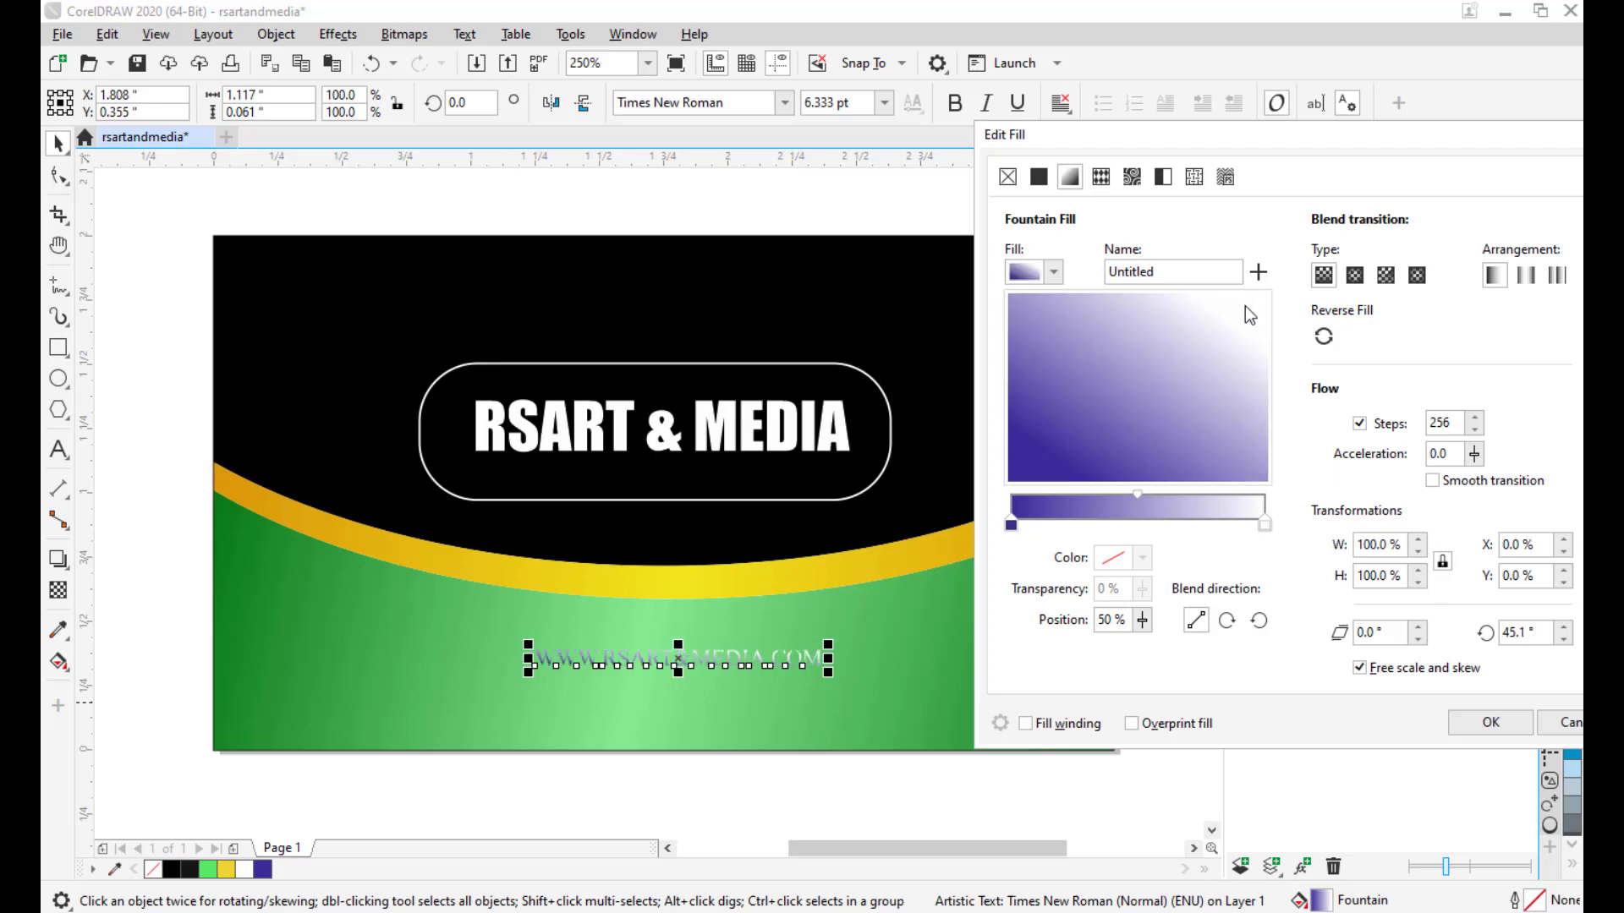
click(1038, 177)
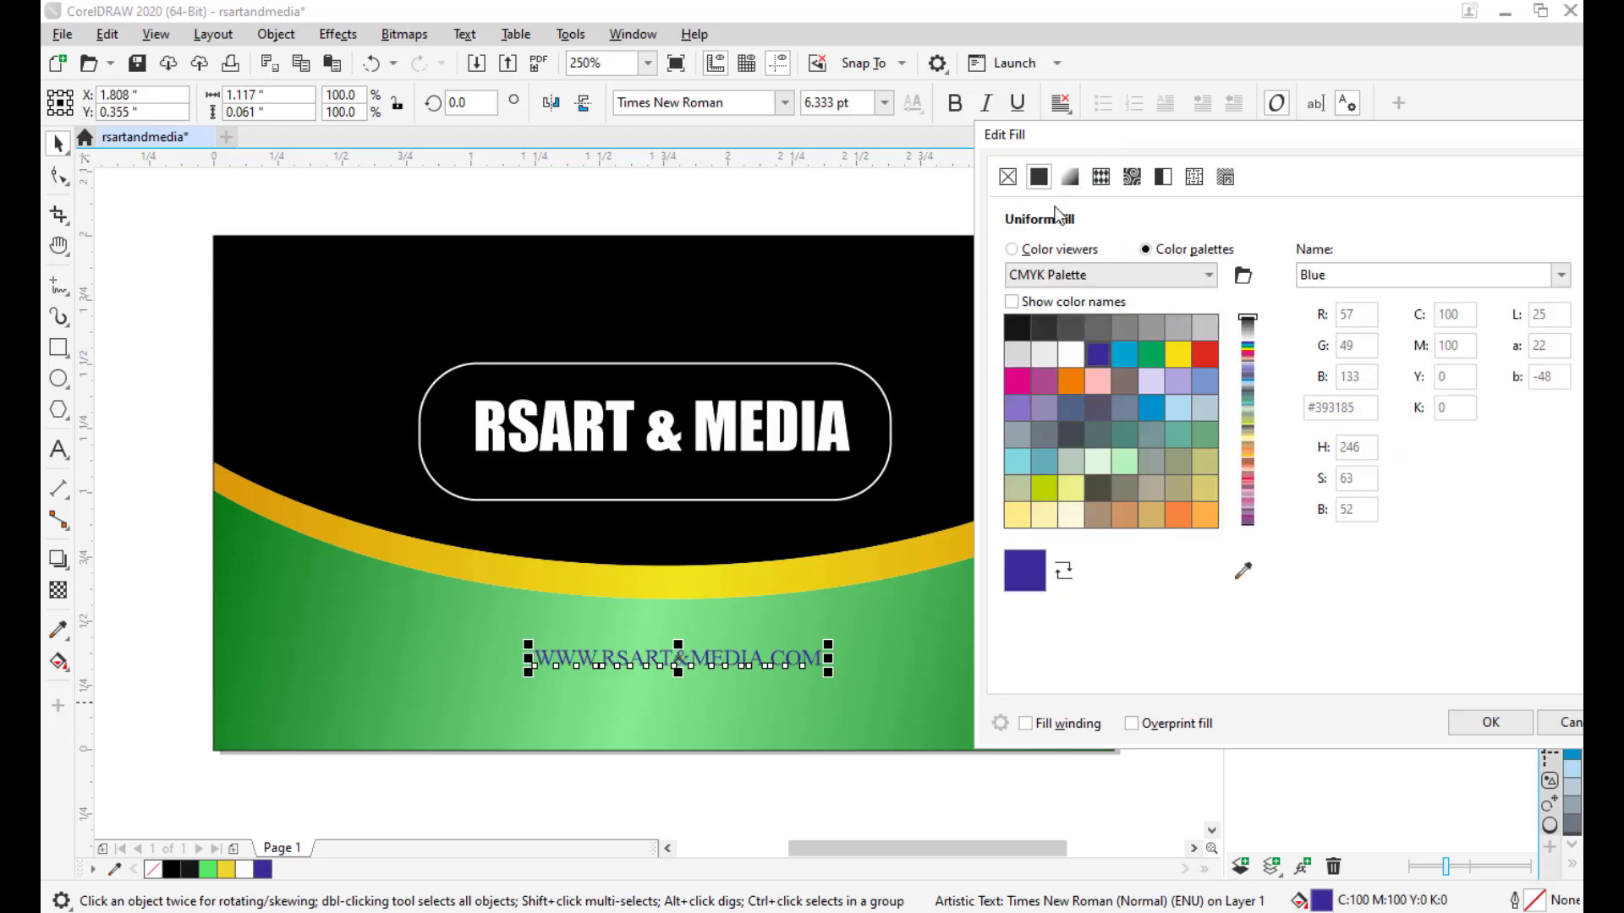
scroll(1133, 432, down, 5)
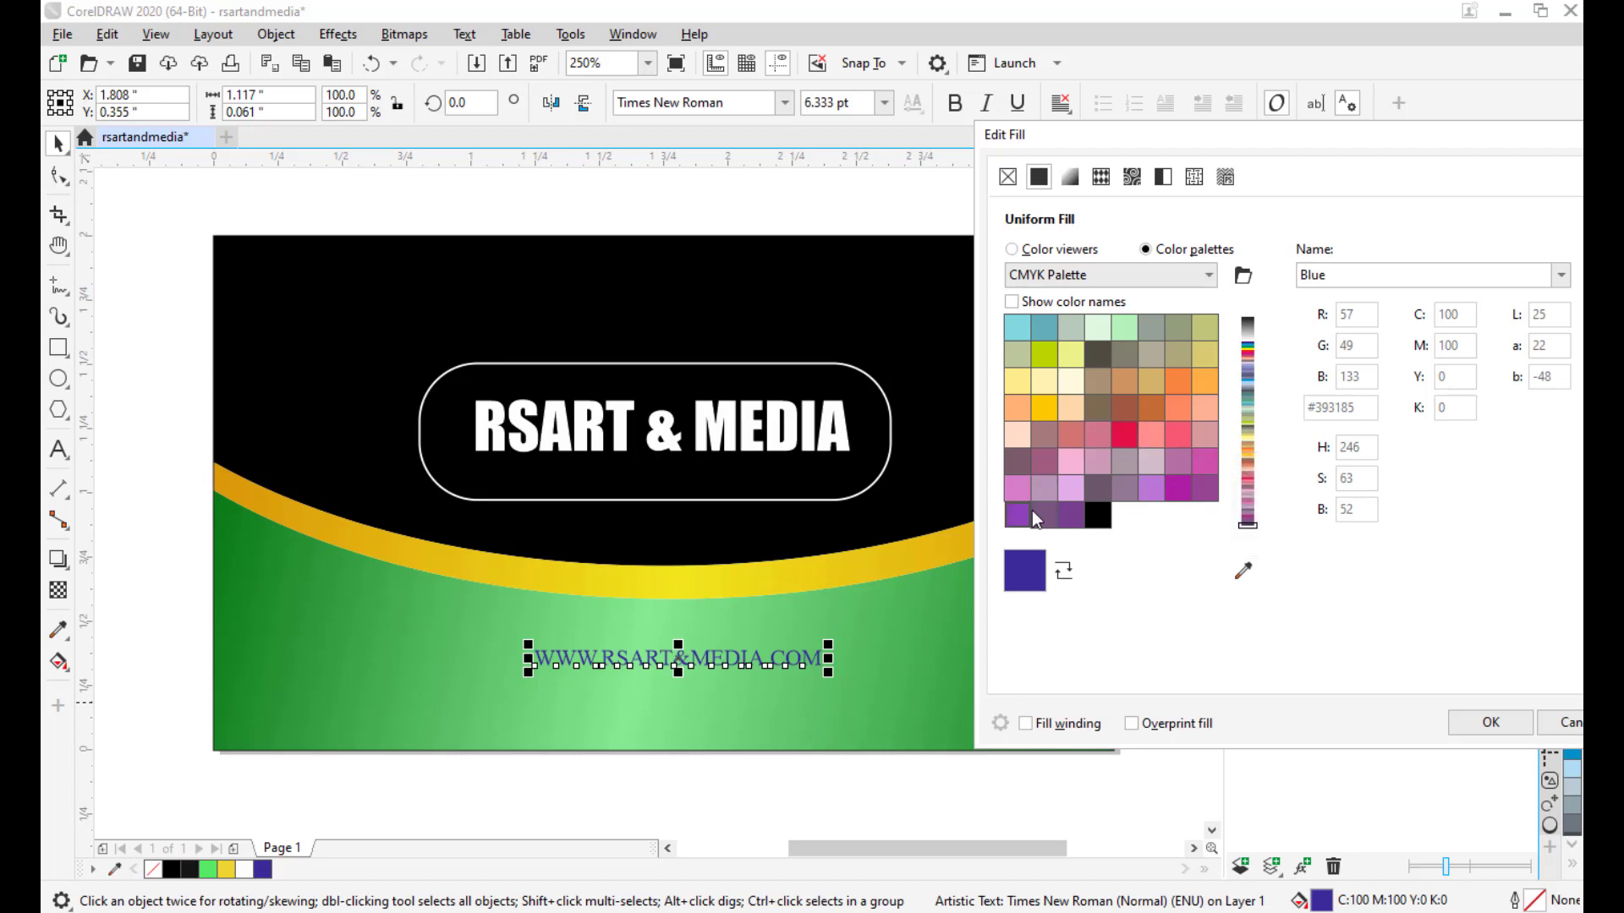
click(1047, 407)
click(1129, 433)
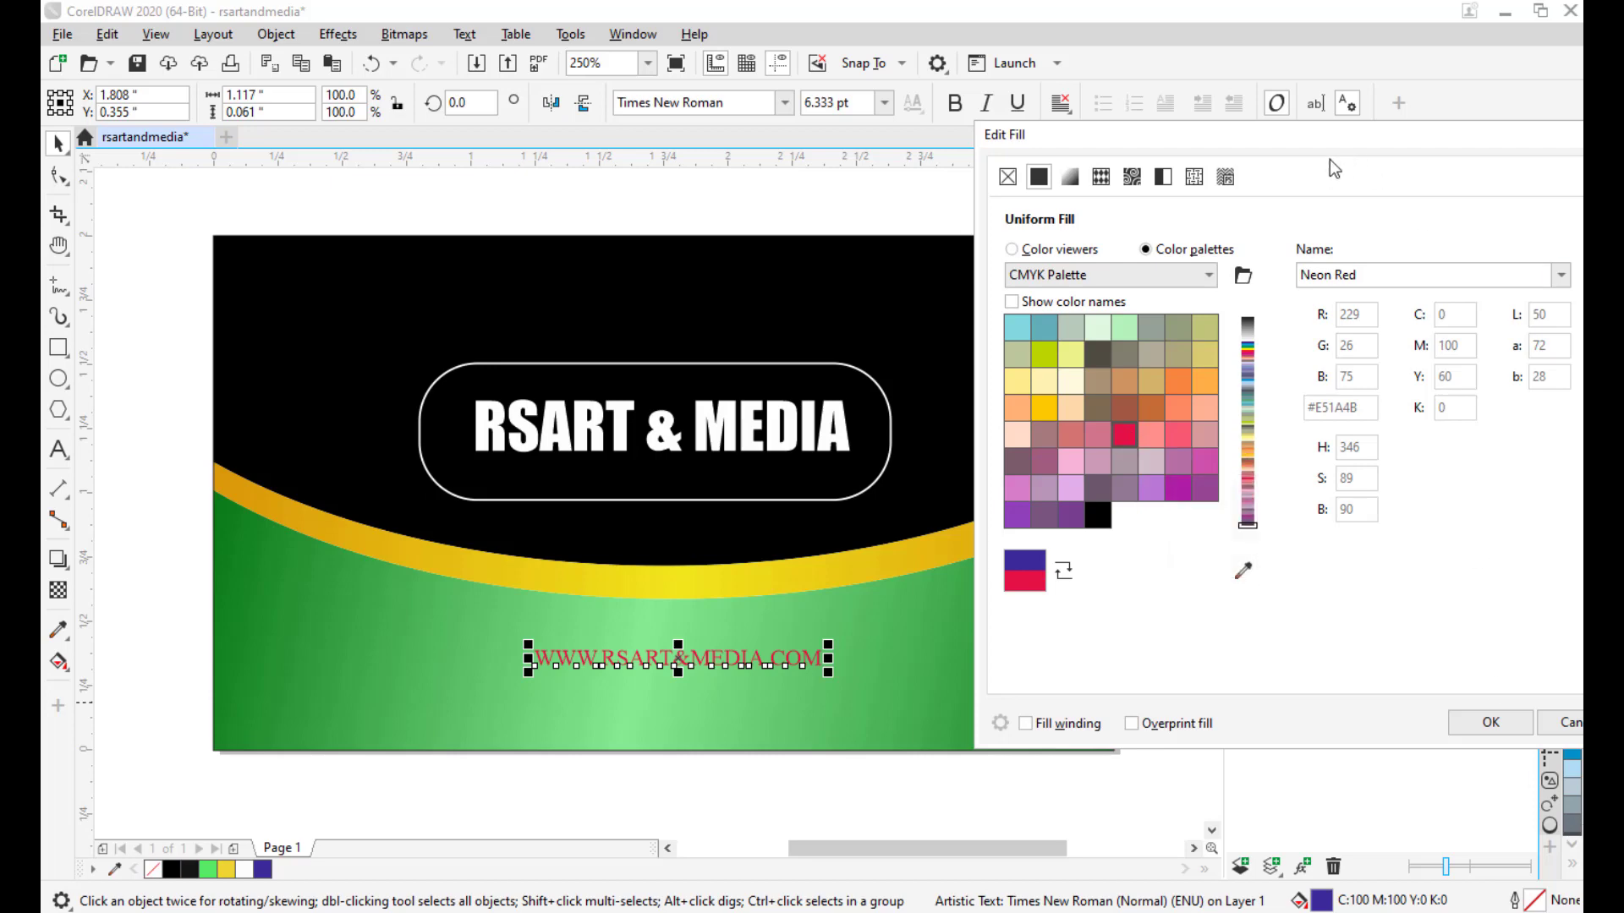
drag(1334, 133, 1205, 144)
click(1360, 734)
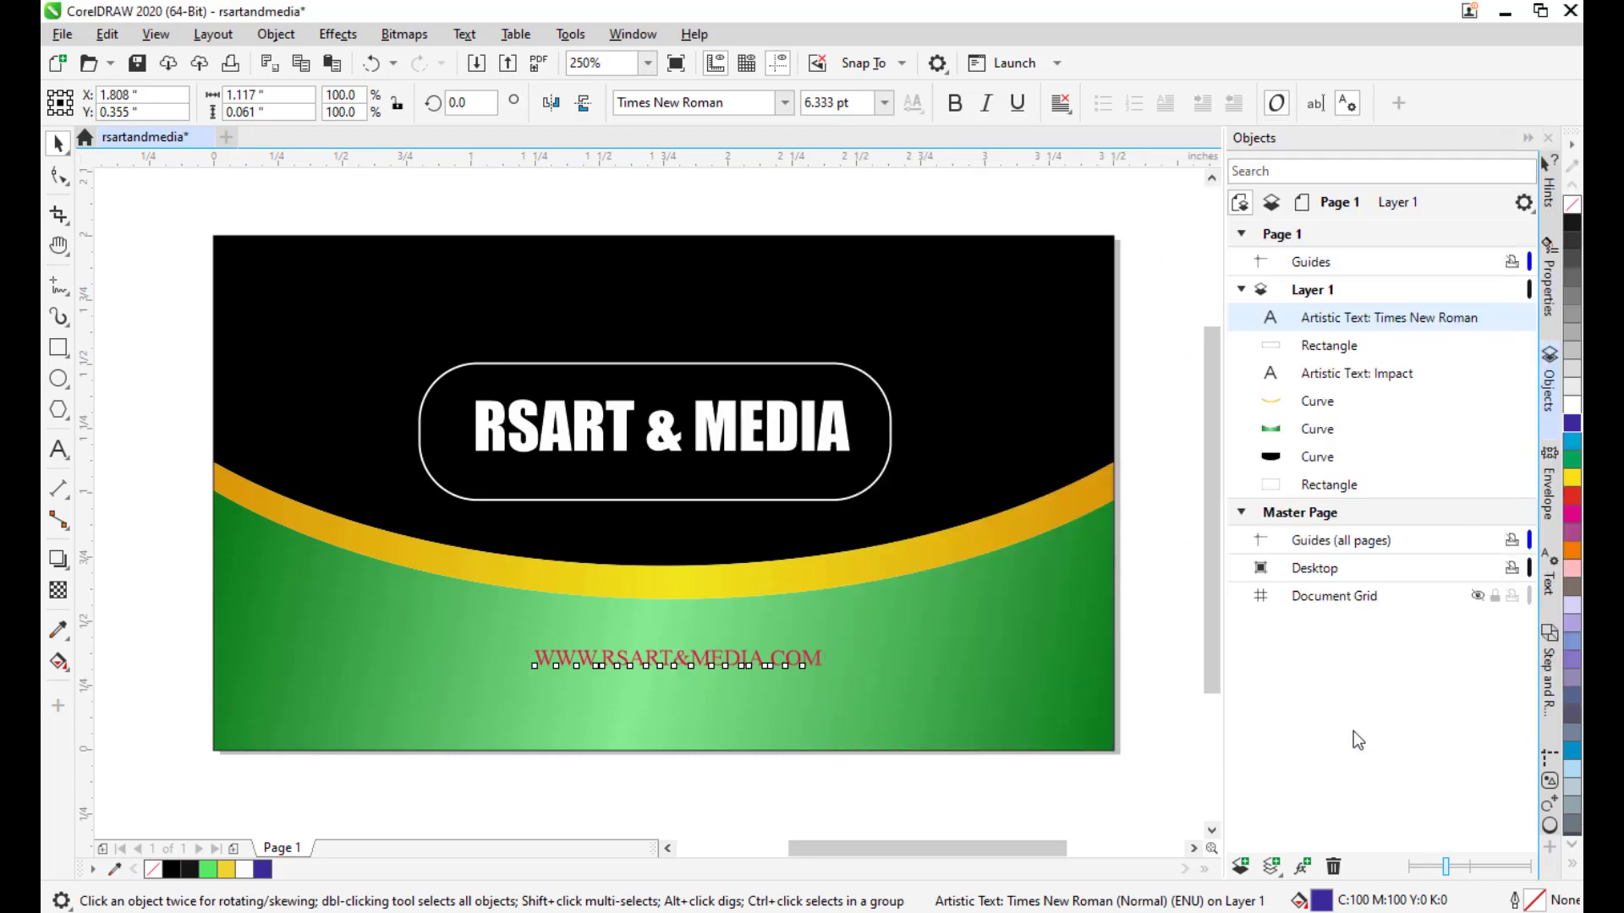
click(1162, 666)
Bold the Neon Red URL and centre it horizontally at X 1.75 inches.
scroll(993, 397, down, 1)
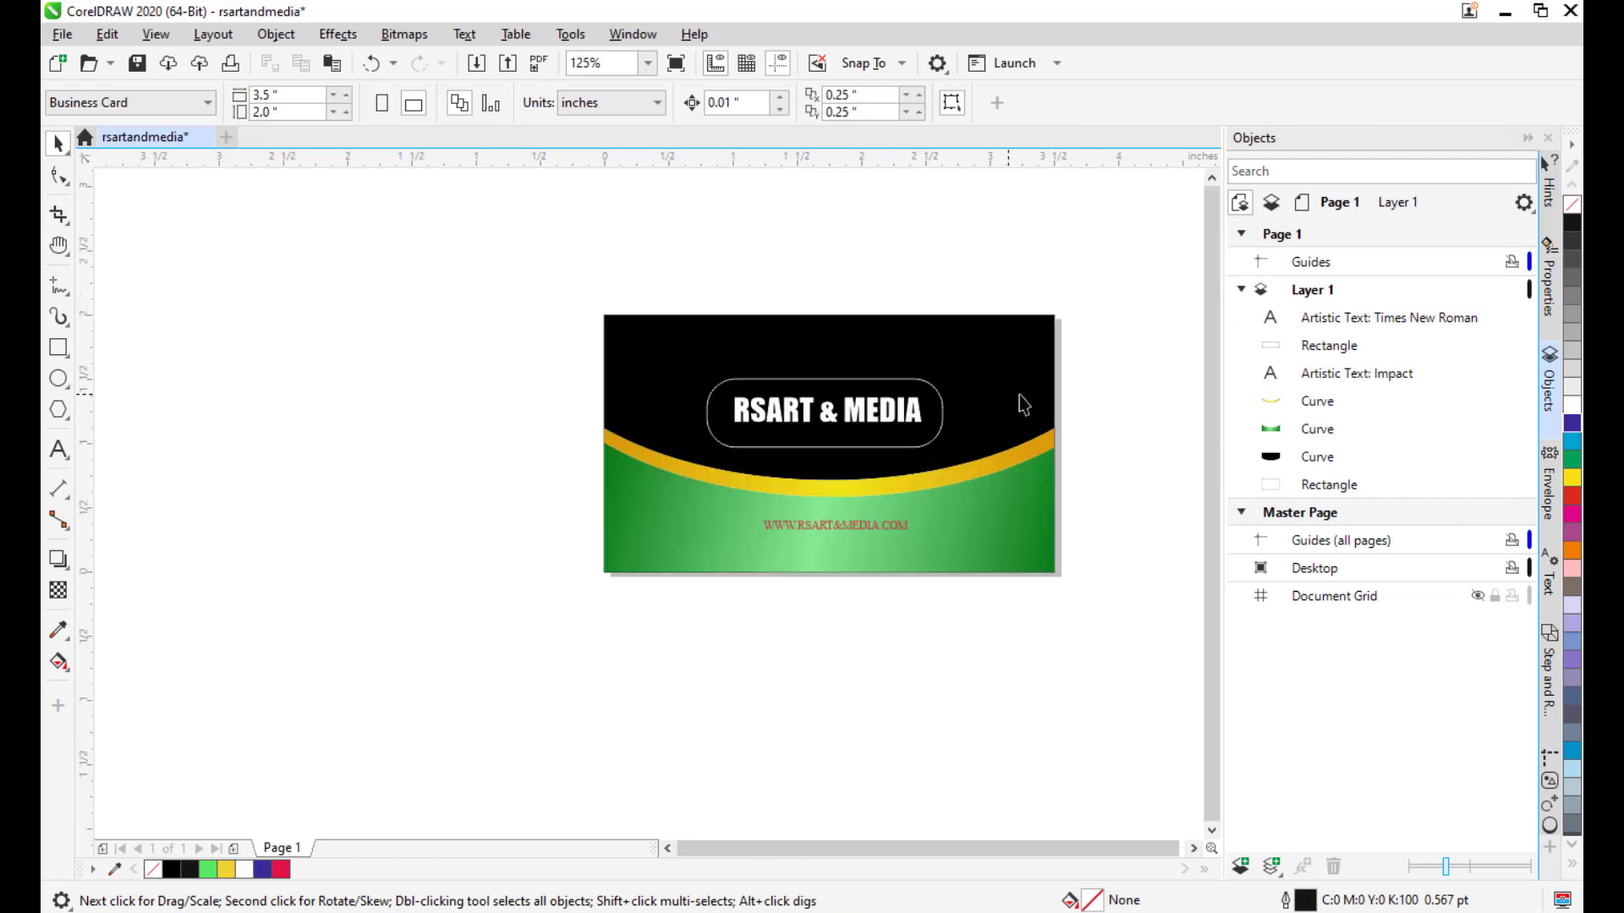
mouse_move(950, 470)
mouse_down()
mouse_move(889, 481)
mouse_move(946, 472)
mouse_up()
scroll(883, 457, up, 1)
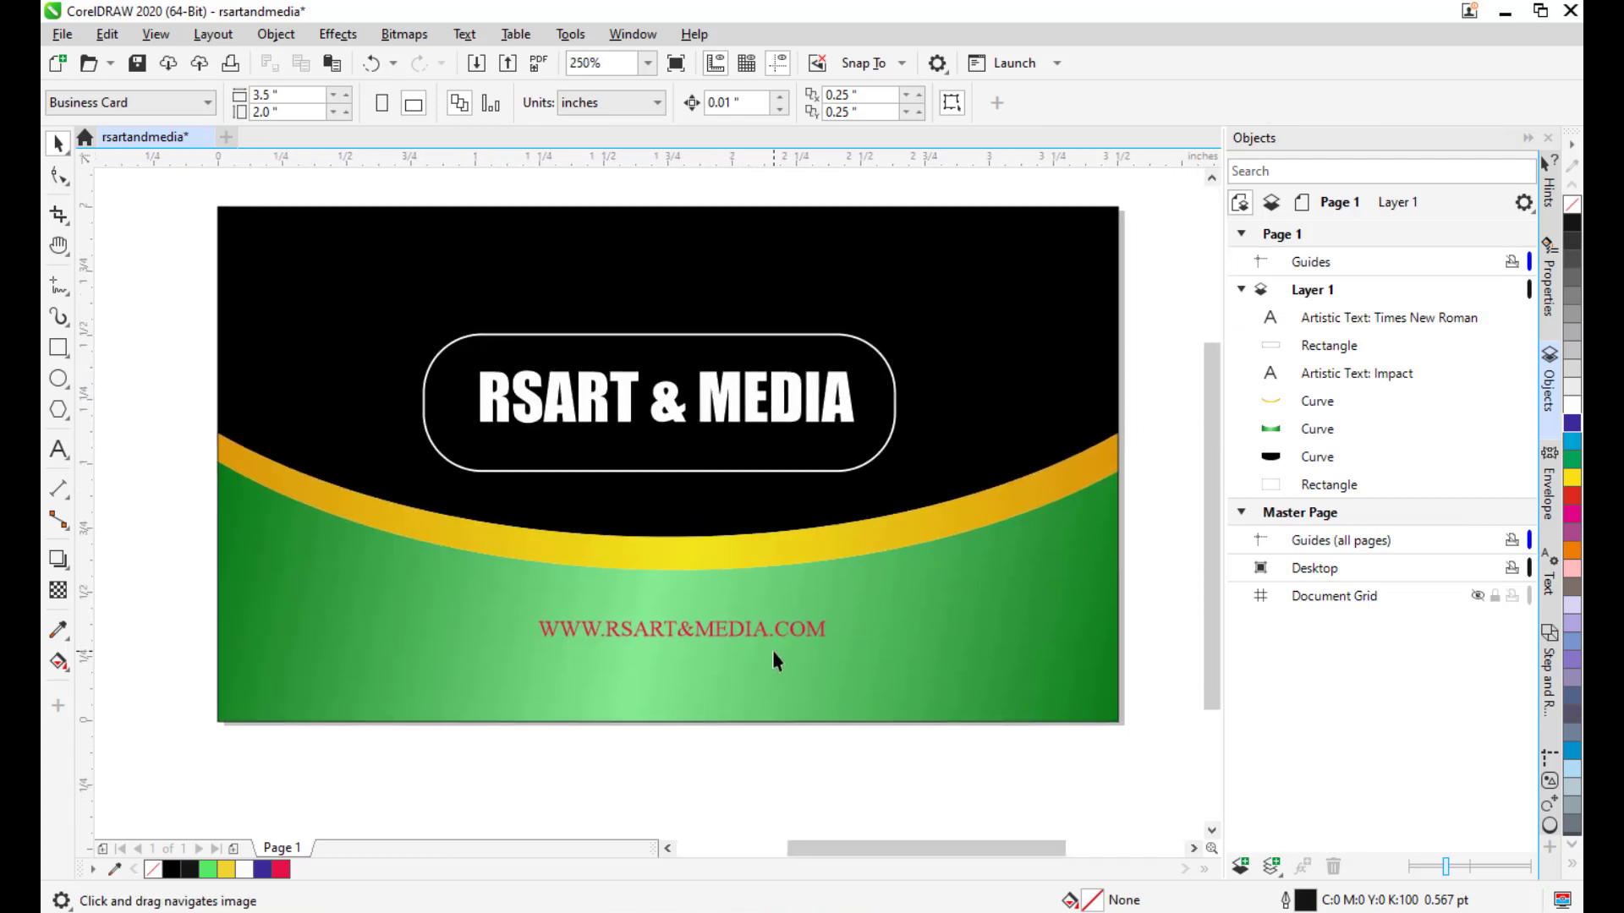
click(748, 632)
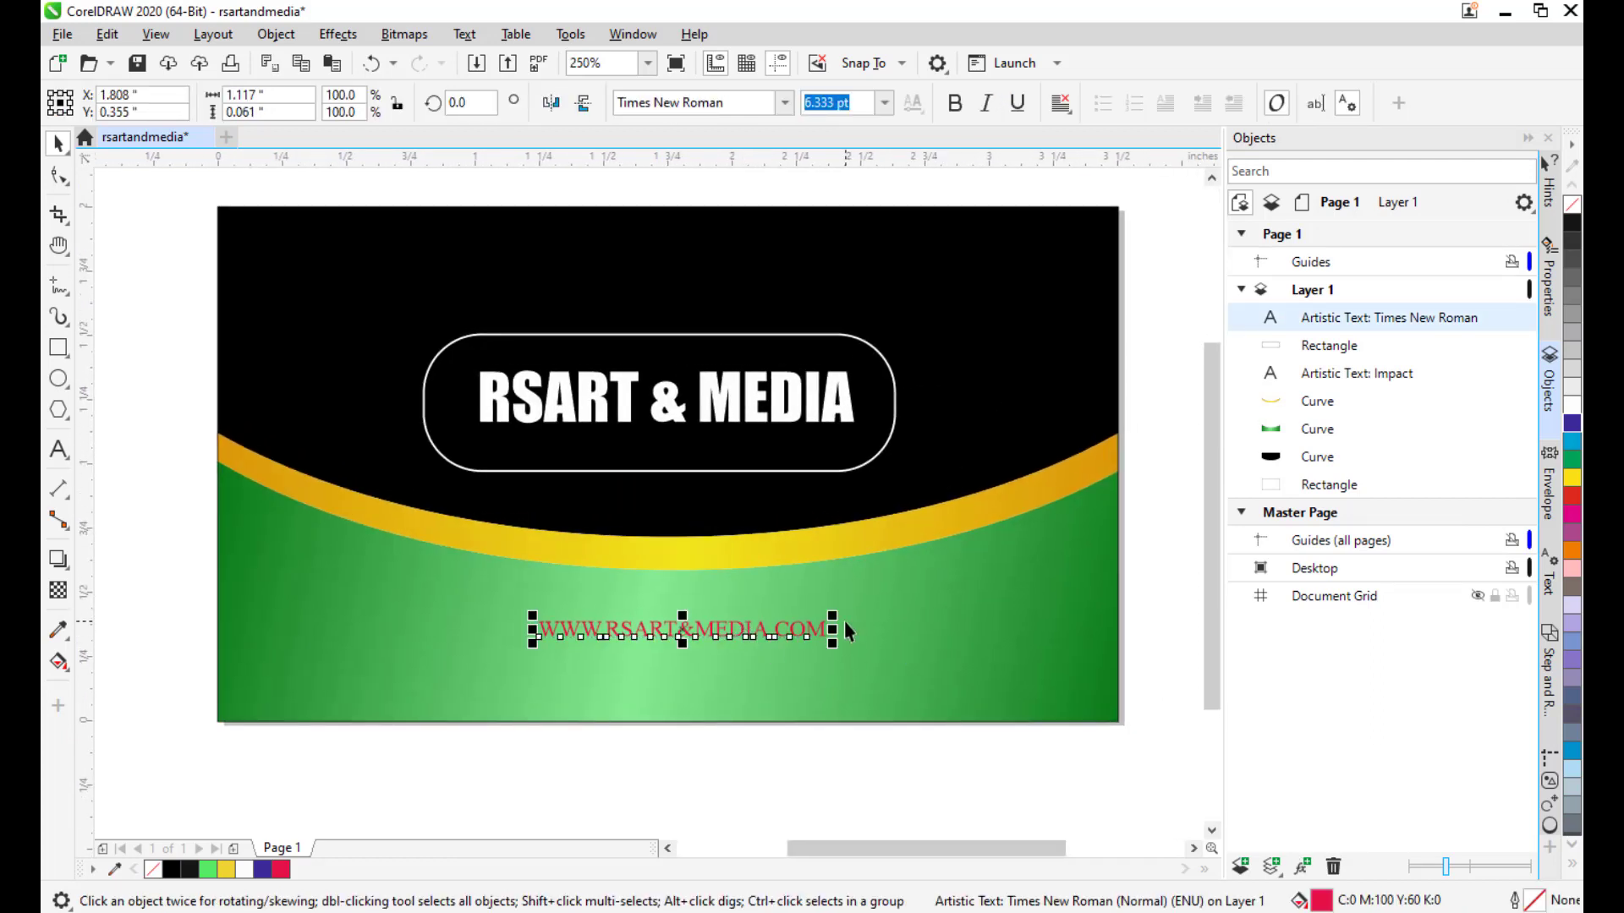
click(954, 103)
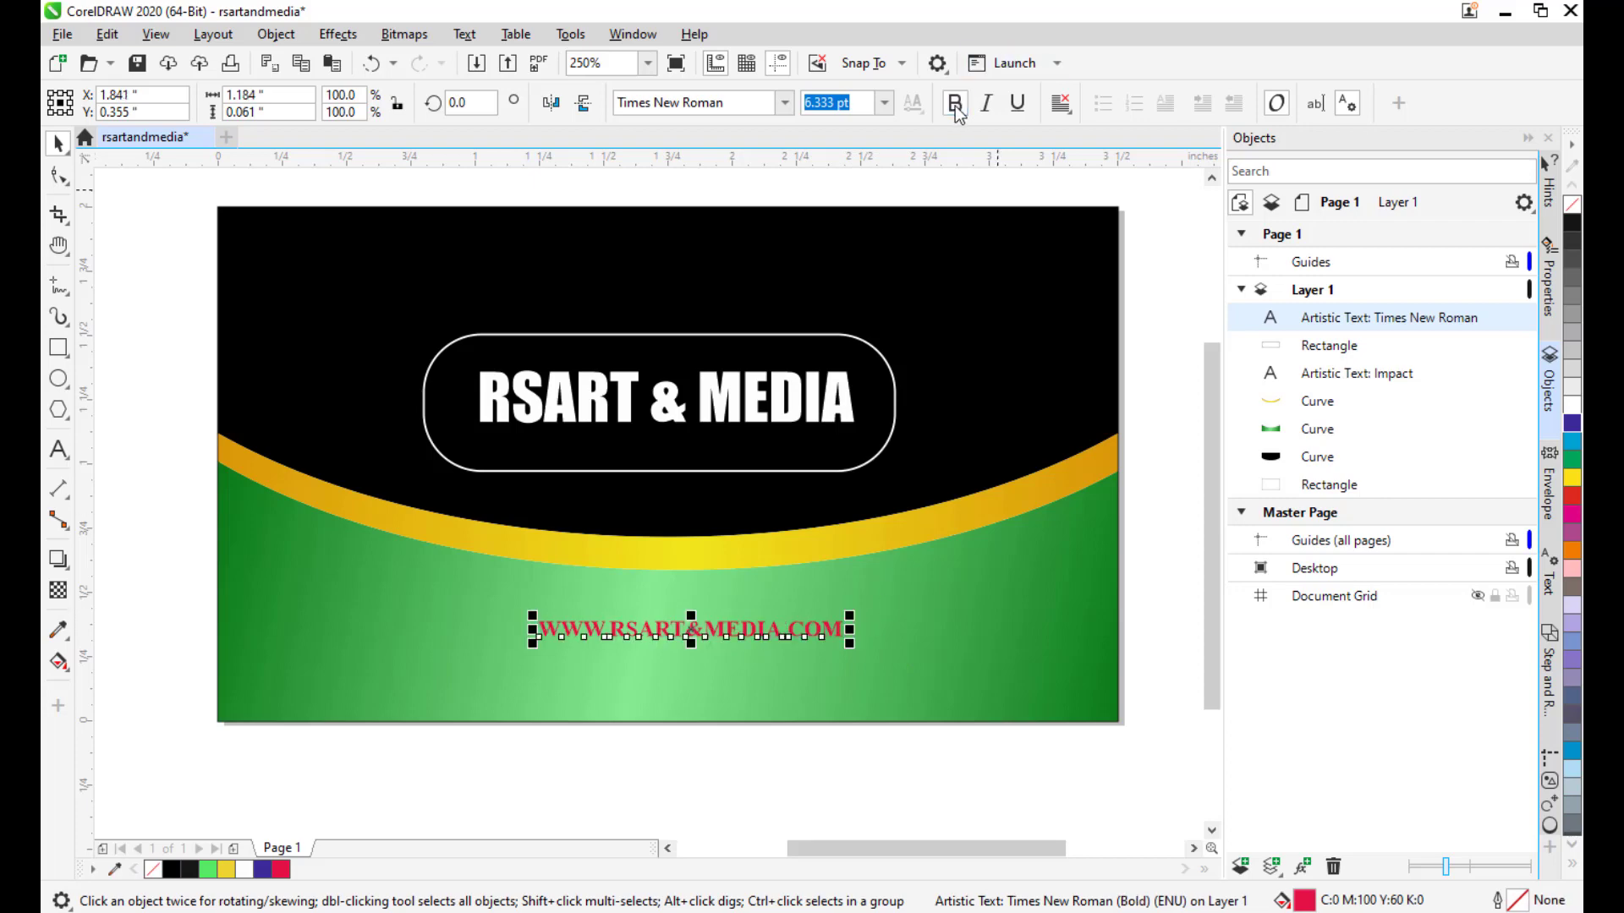
drag(699, 638, 675, 640)
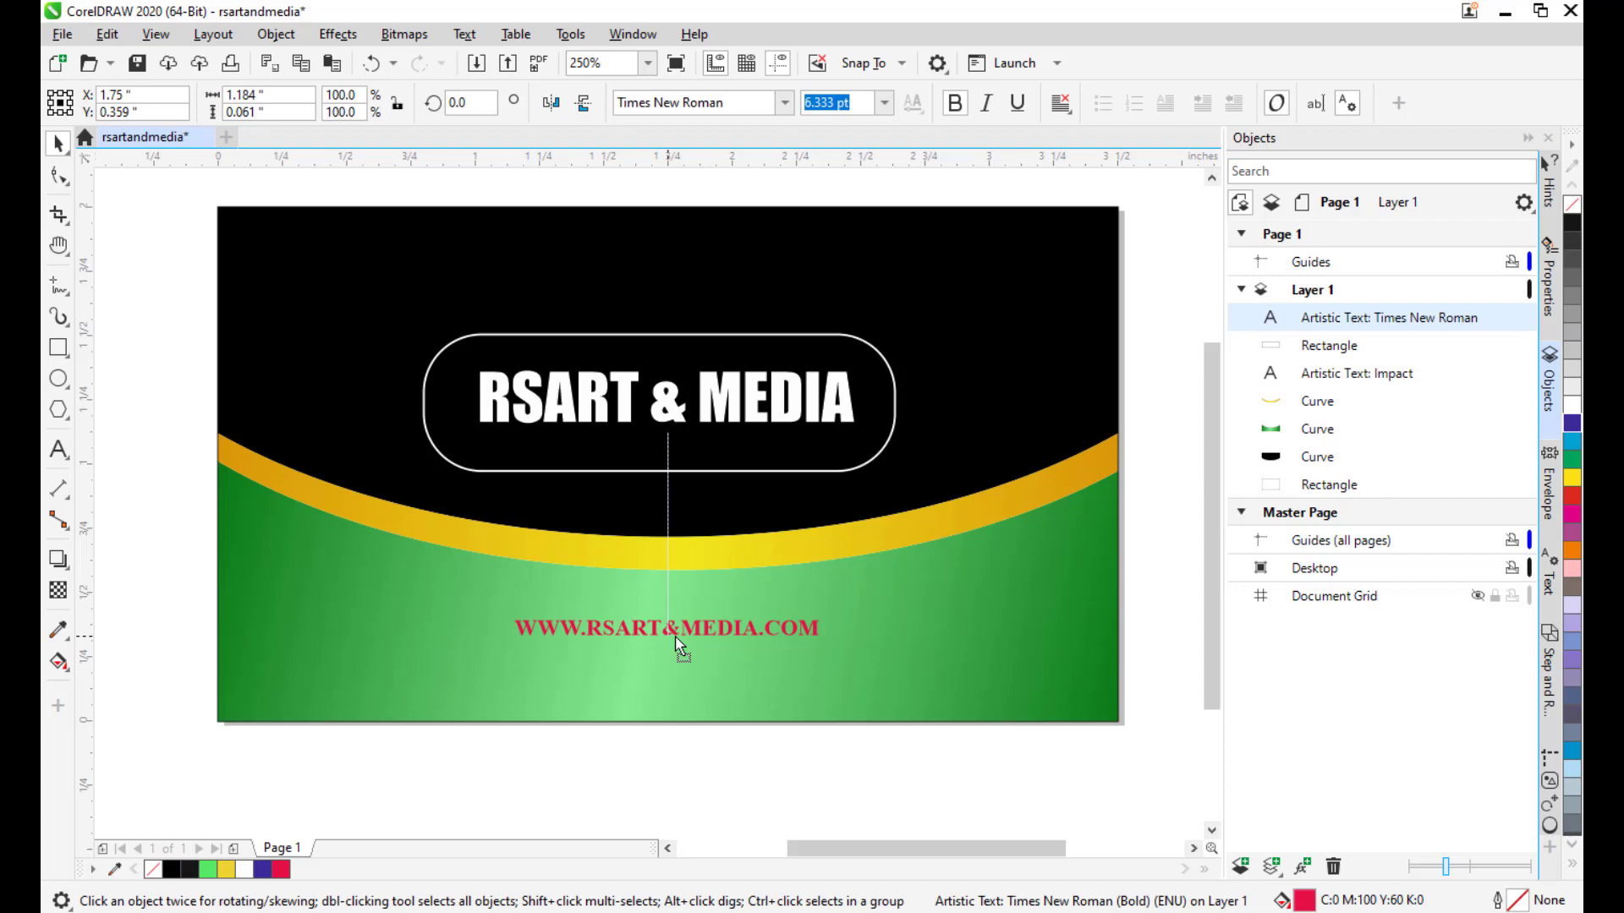
drag(677, 647, 677, 647)
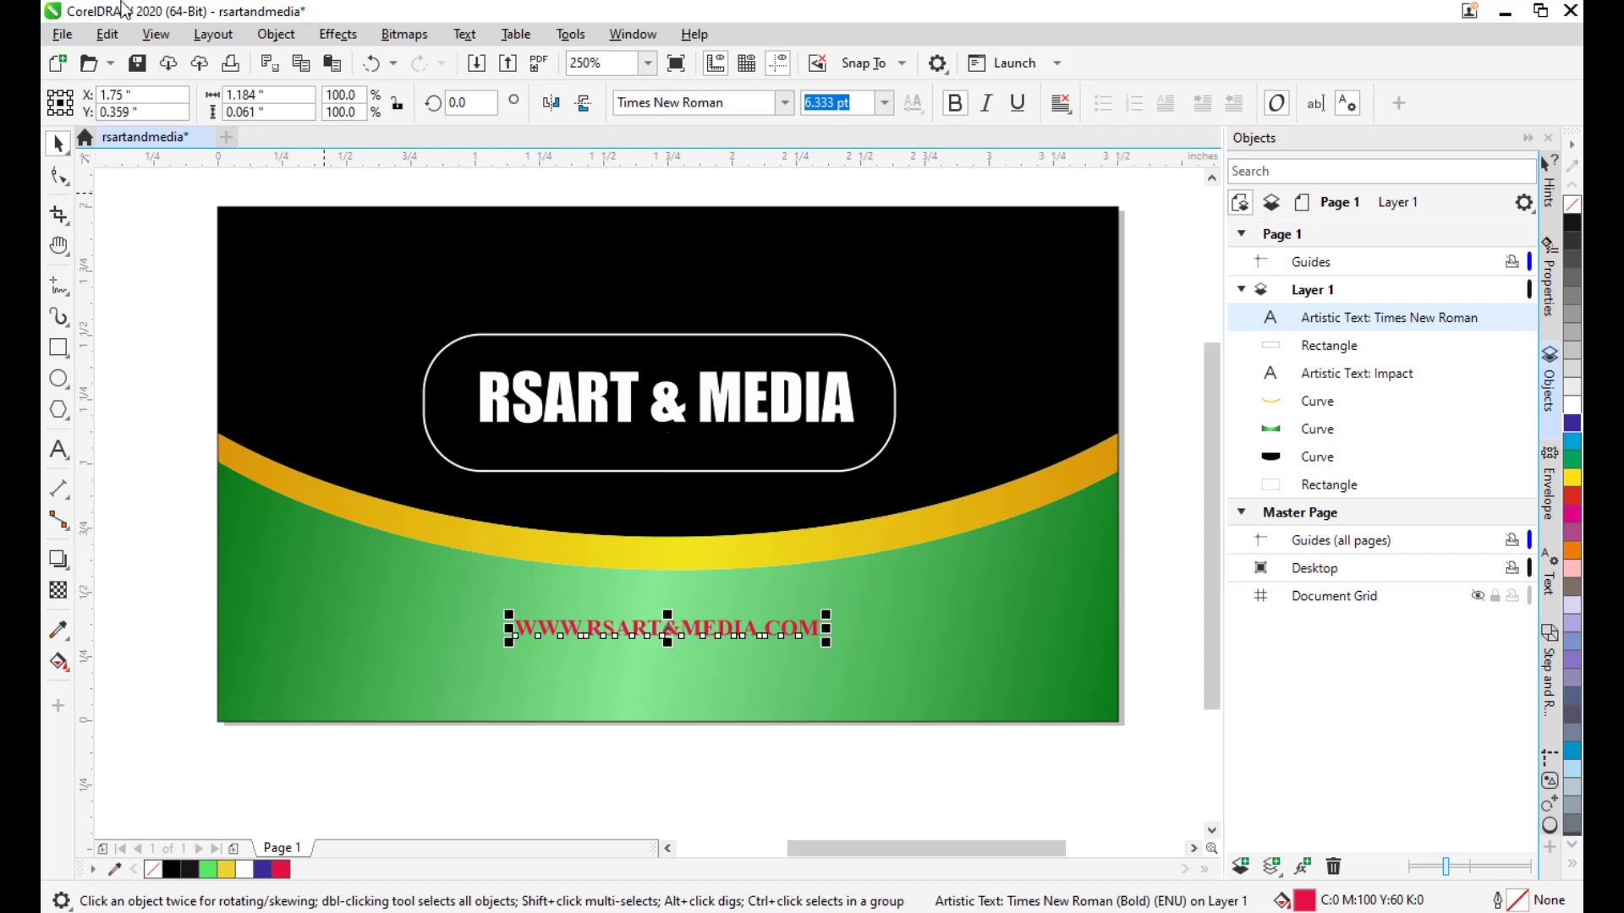
click(155, 33)
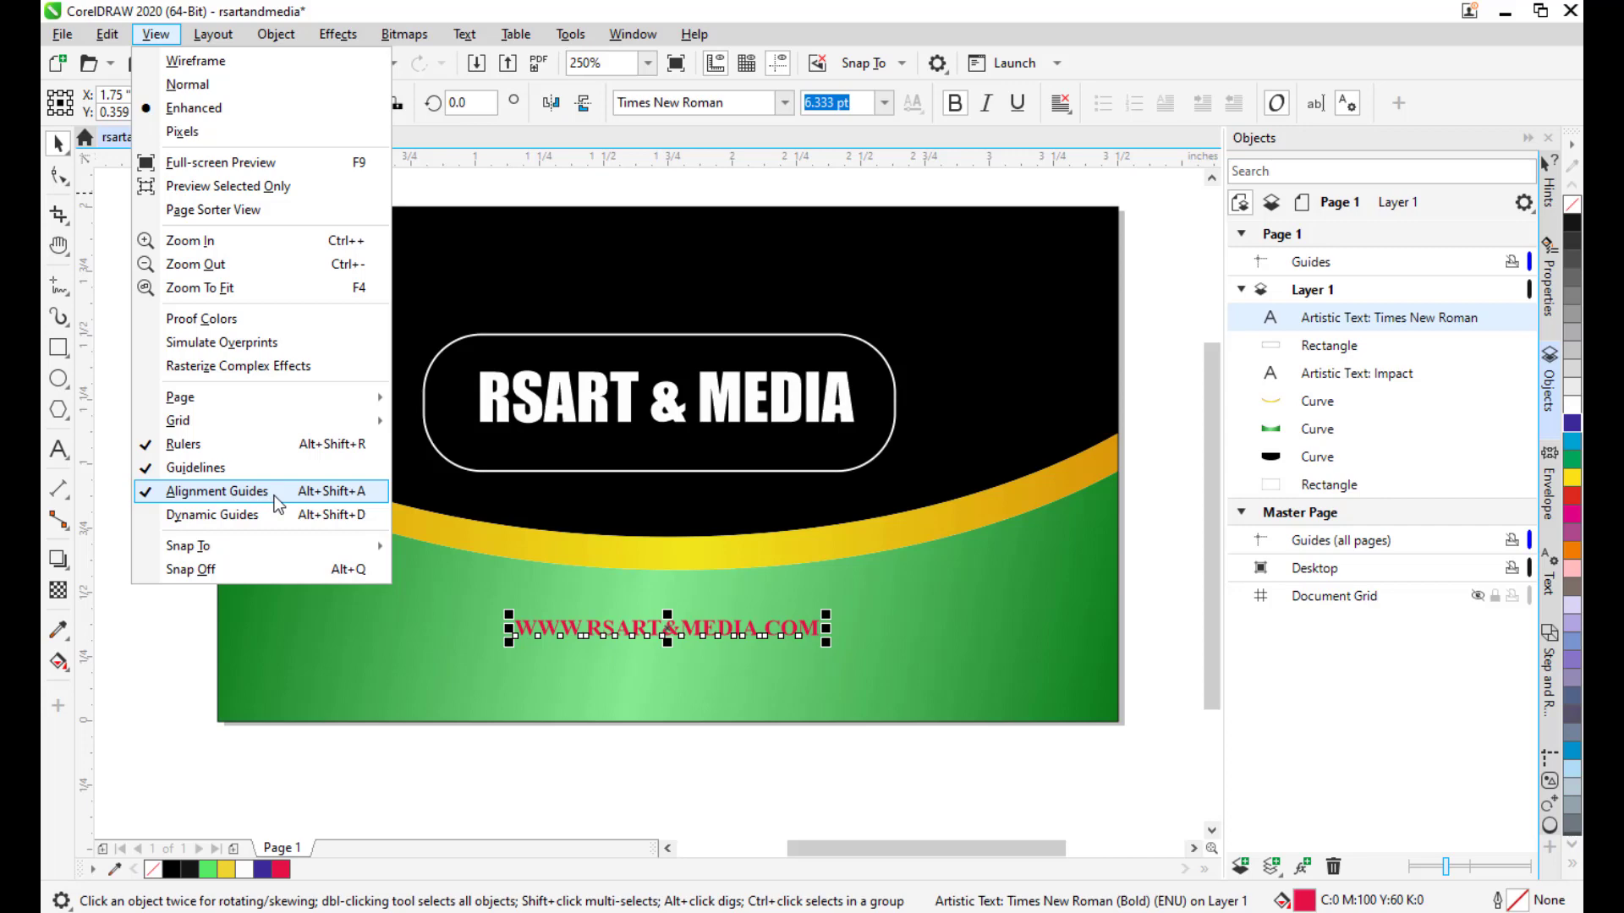
key(Escape)
click(1164, 381)
scroll(1160, 387, down, 1)
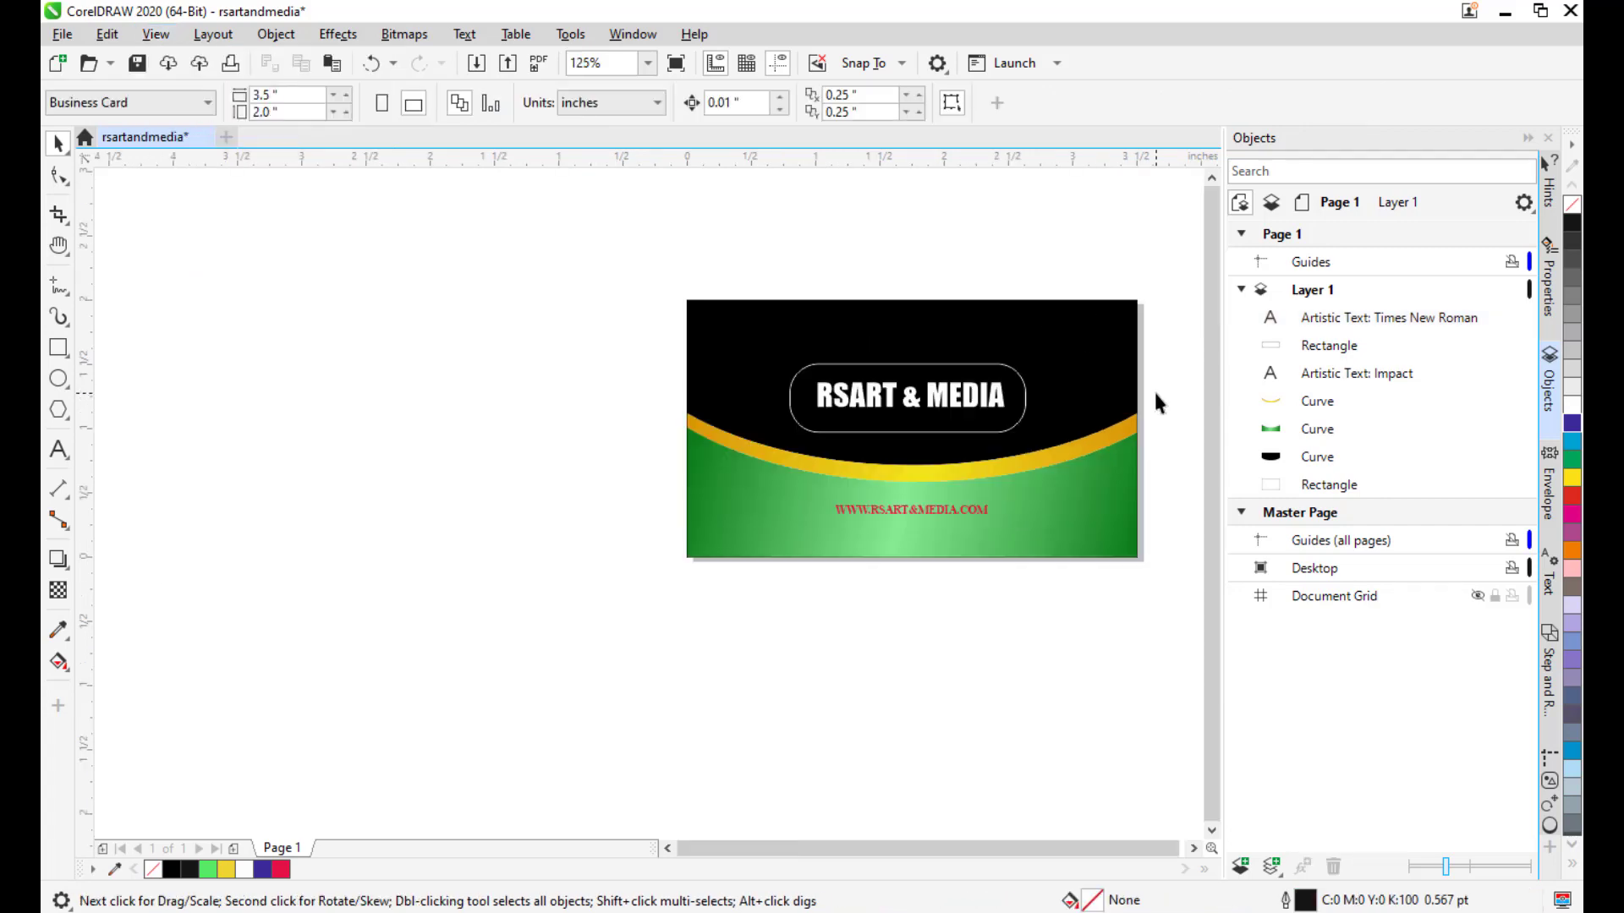
scroll(905, 463, down, 1)
scroll(837, 455, up, 1)
drag(851, 439, 847, 433)
scroll(847, 433, up, 1)
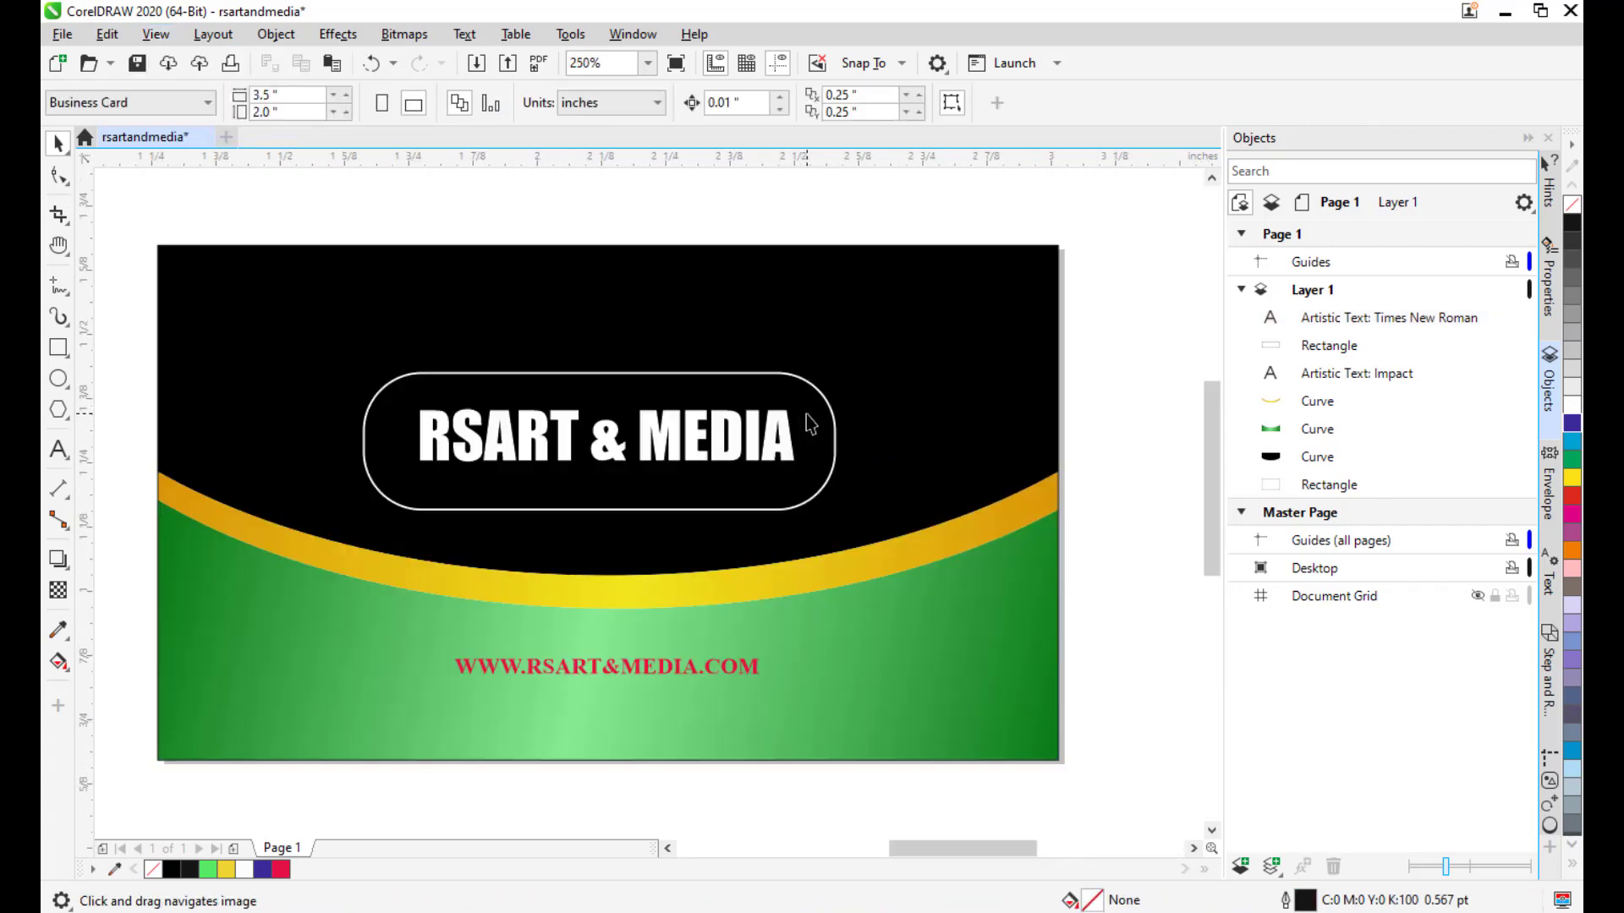
scroll(921, 356, up, 1)
scroll(936, 348, down, 1)
scroll(967, 344, down, 1)
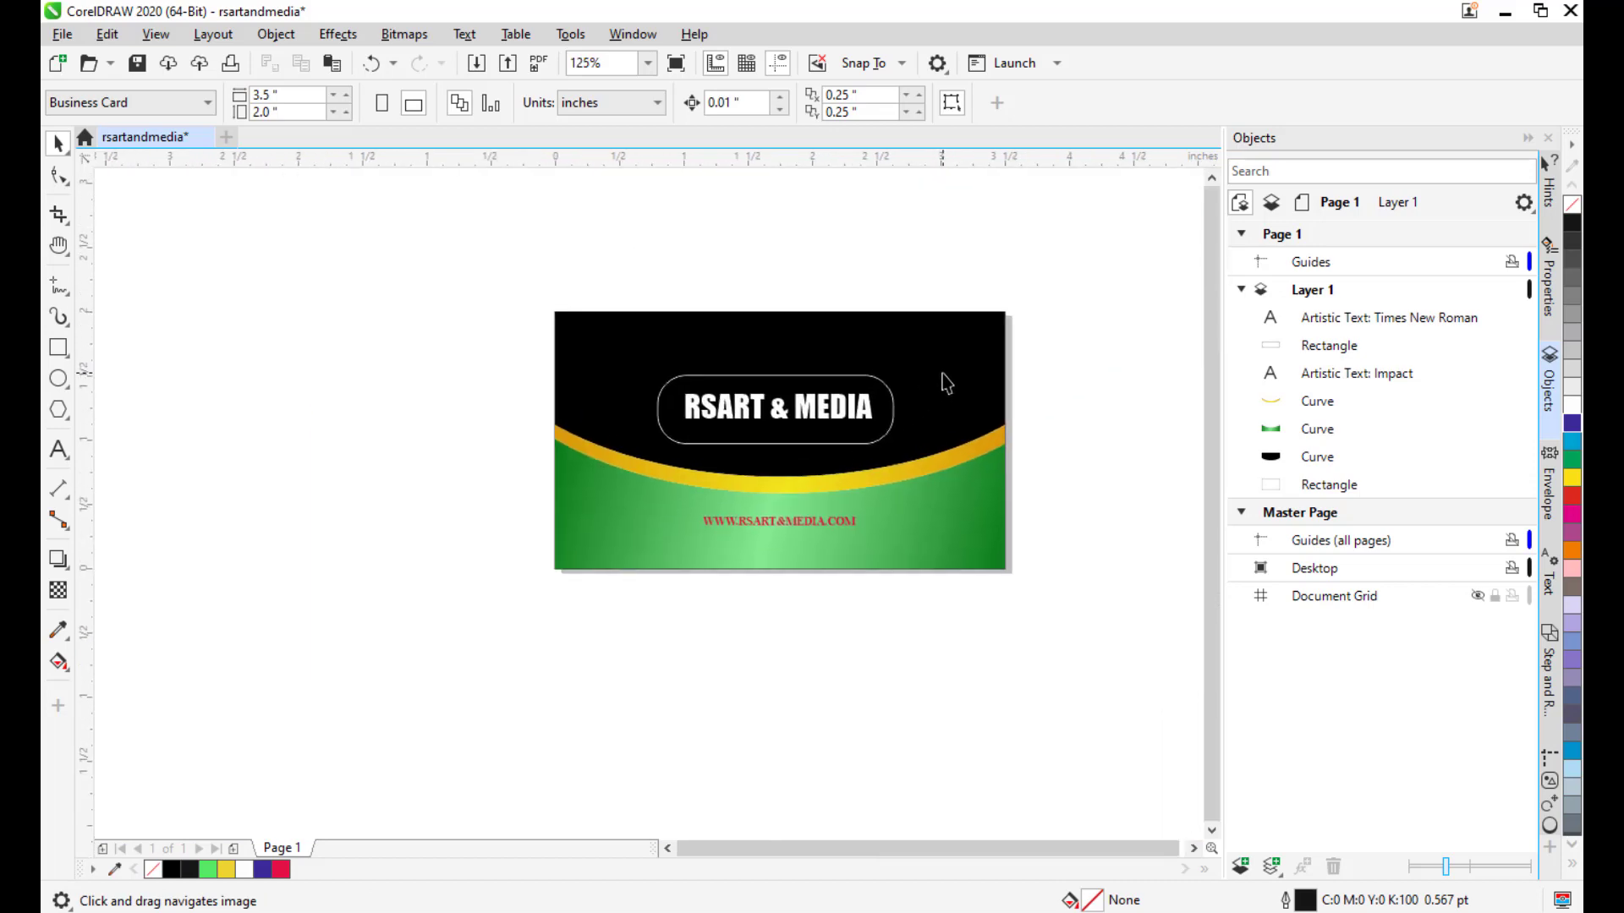
scroll(949, 382, up, 1)
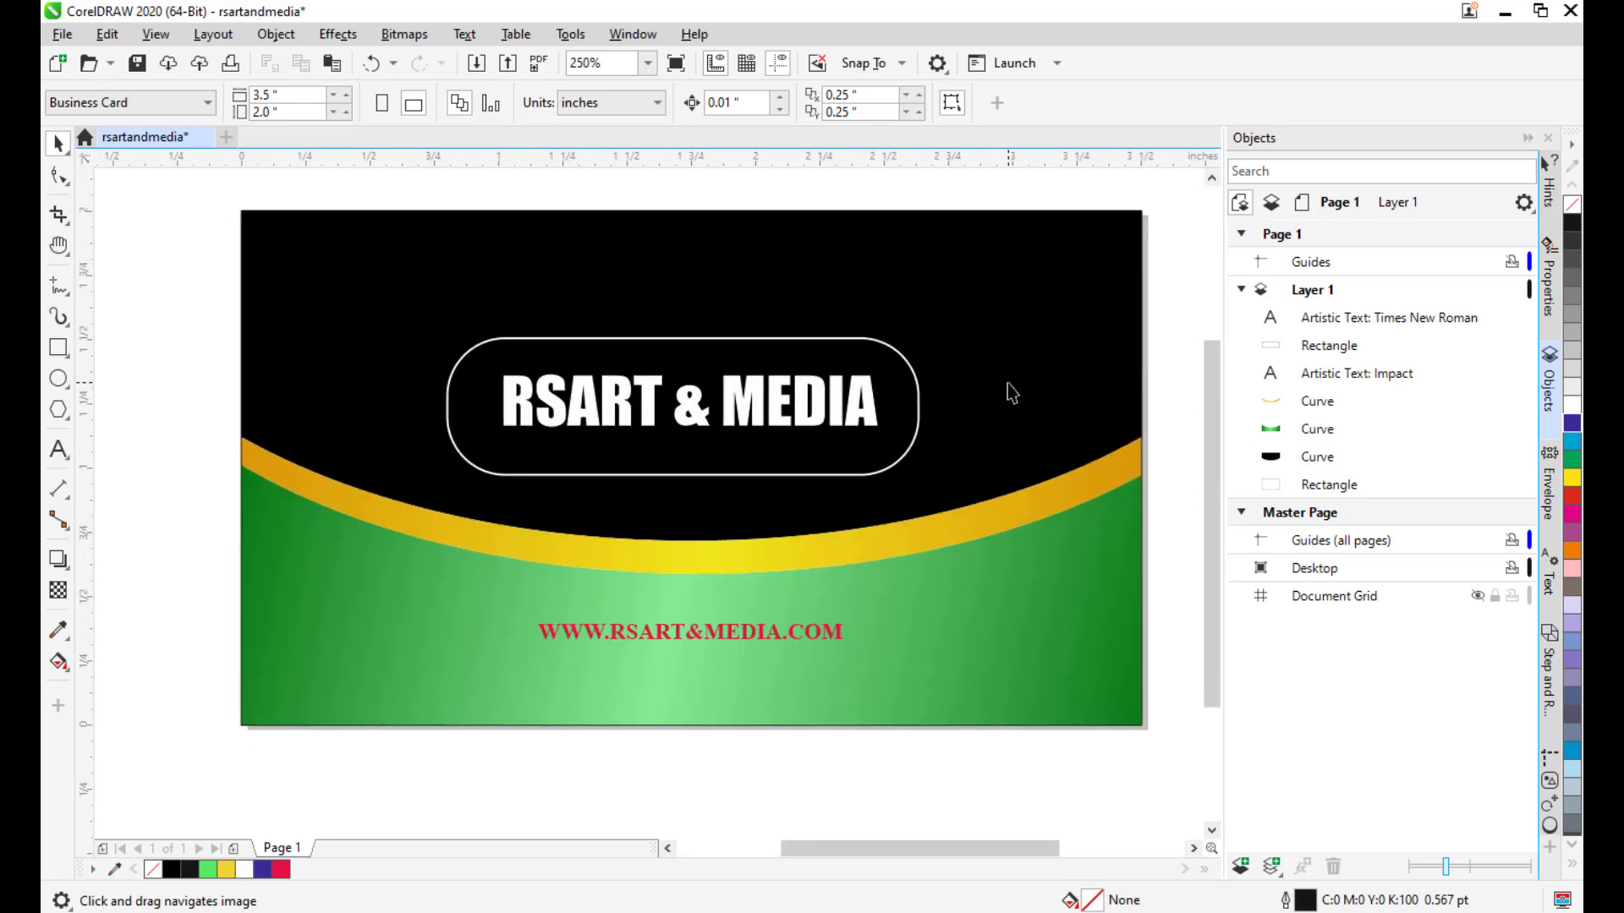
drag(1008, 388, 997, 395)
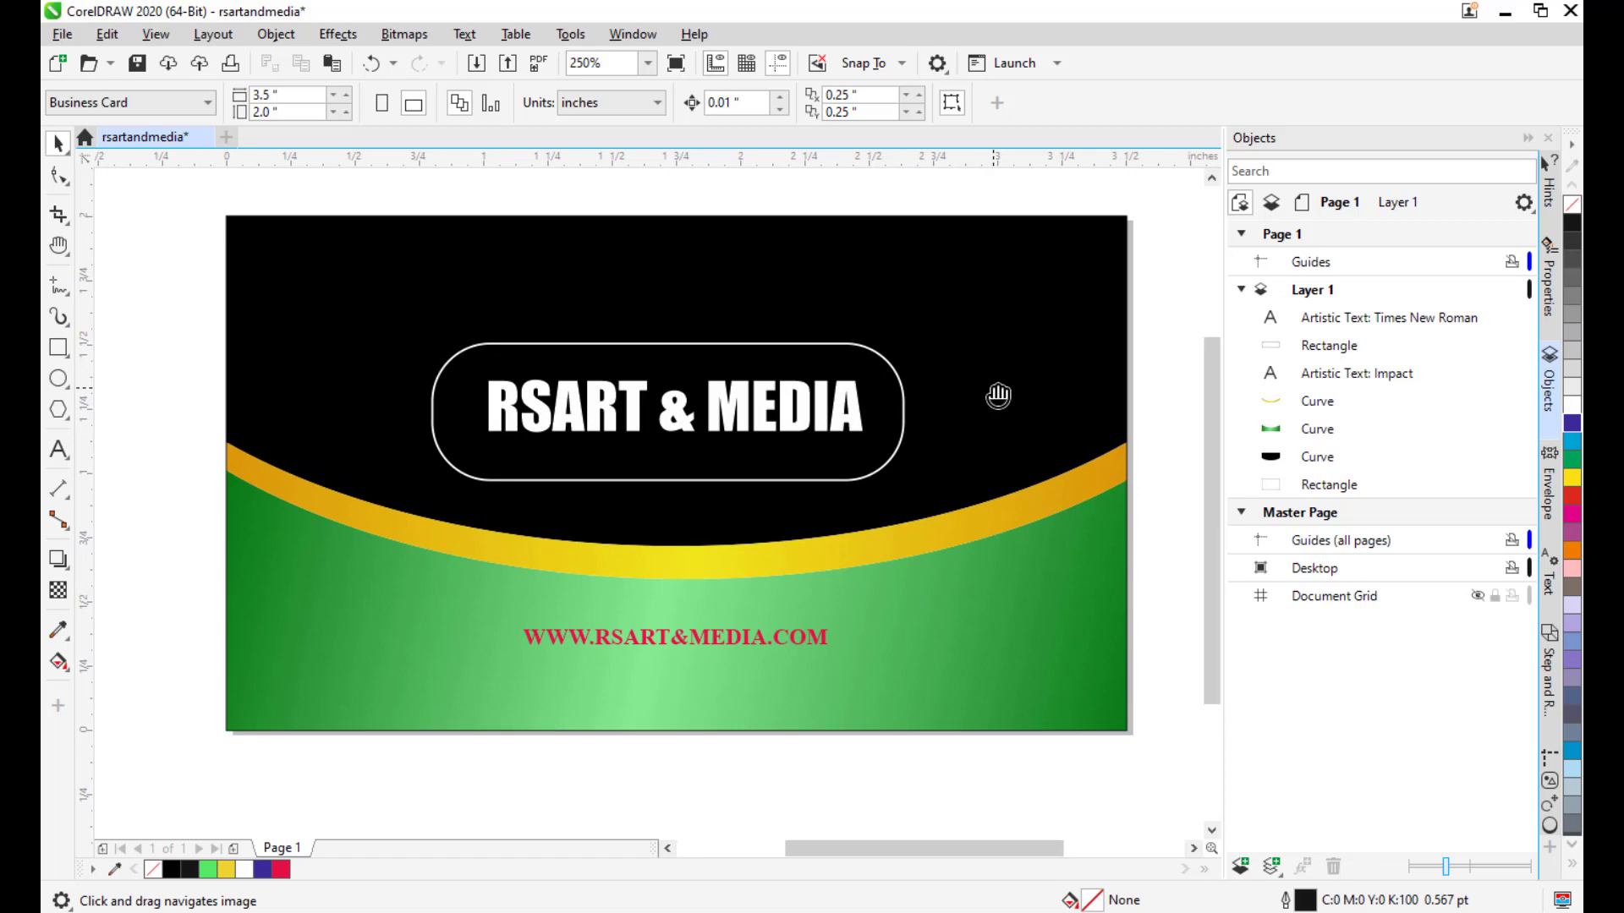
drag(953, 392, 996, 395)
mouse_move(650, 685)
mouse_down()
mouse_move(627, 692)
mouse_move(649, 701)
mouse_up()
drag(425, 479, 438, 470)
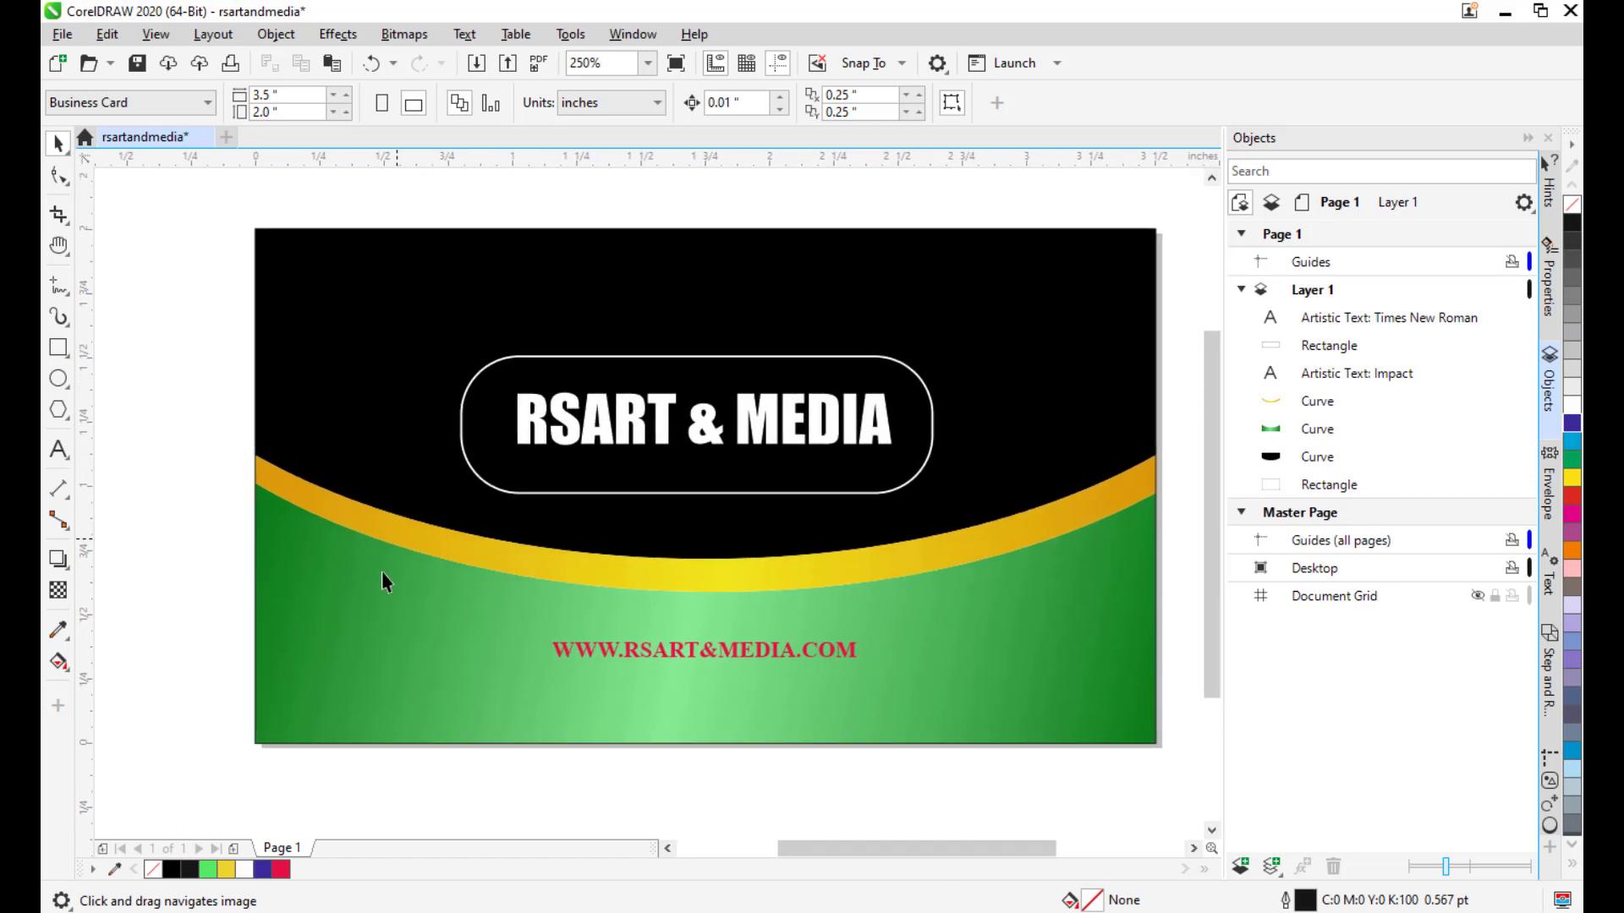
drag(538, 556, 579, 536)
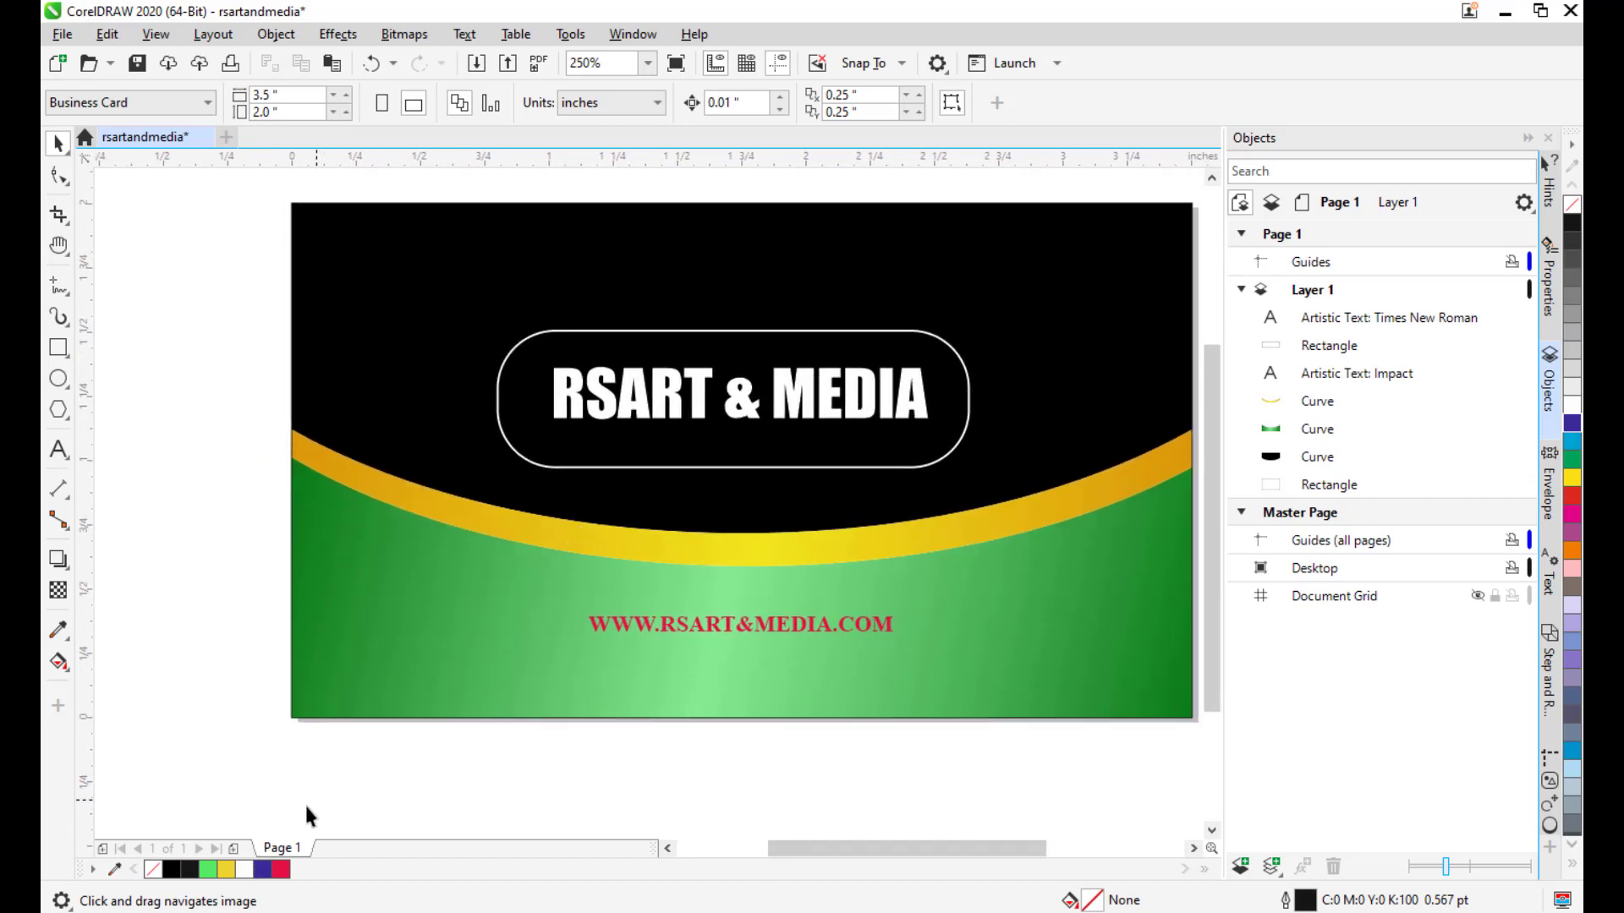
Insert a blank Page 2 after Page 1 and display it.
click(234, 848)
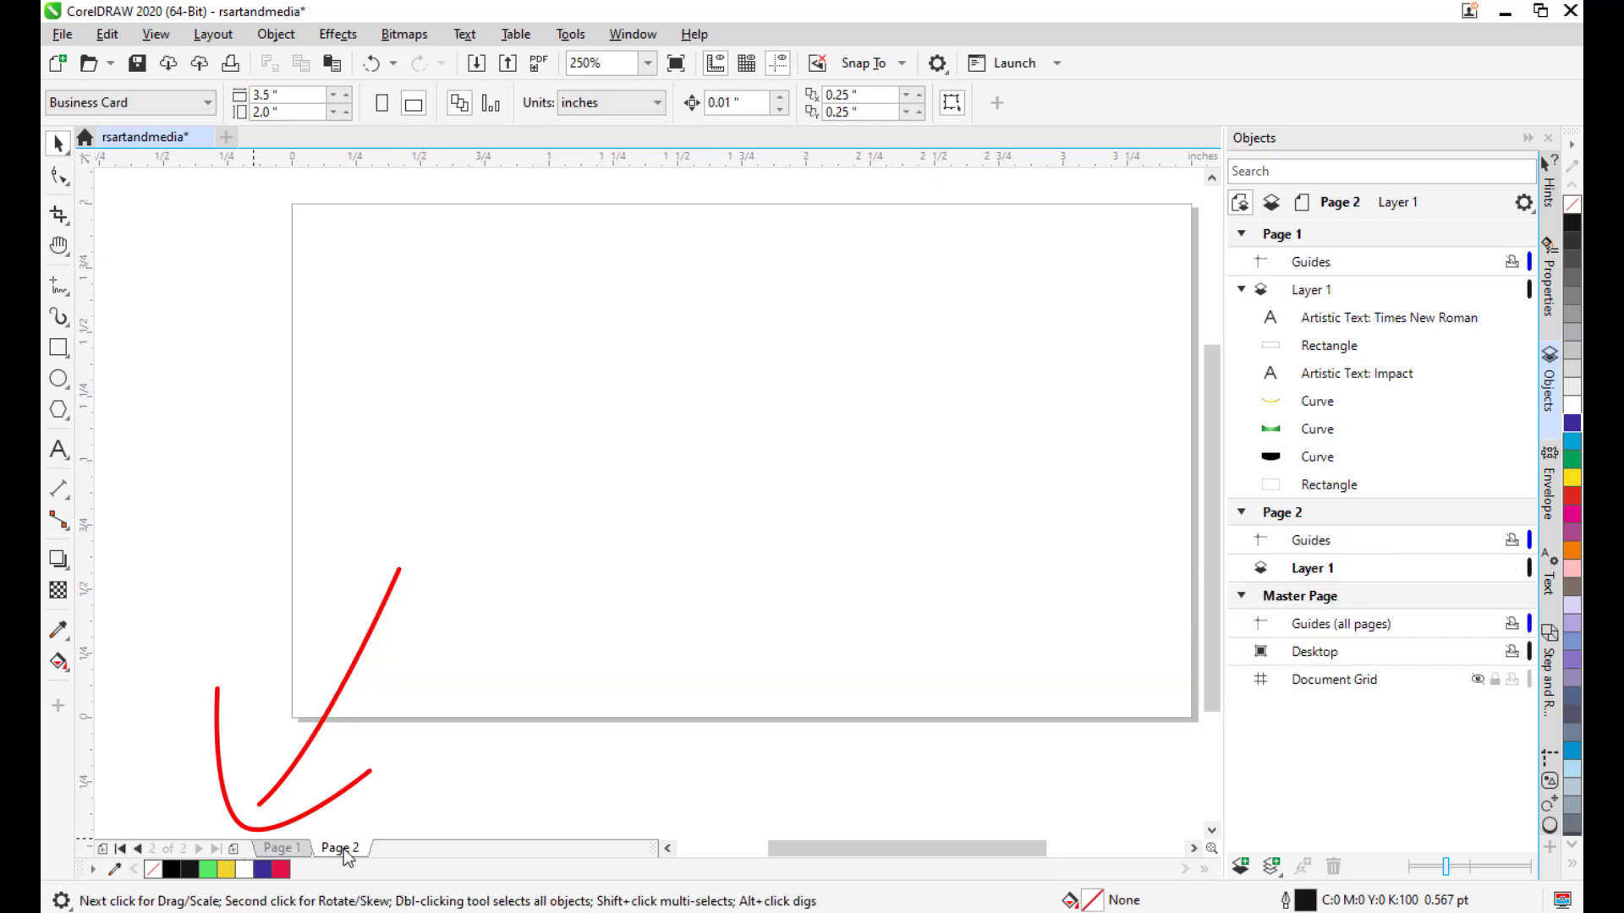
drag(774, 493, 816, 479)
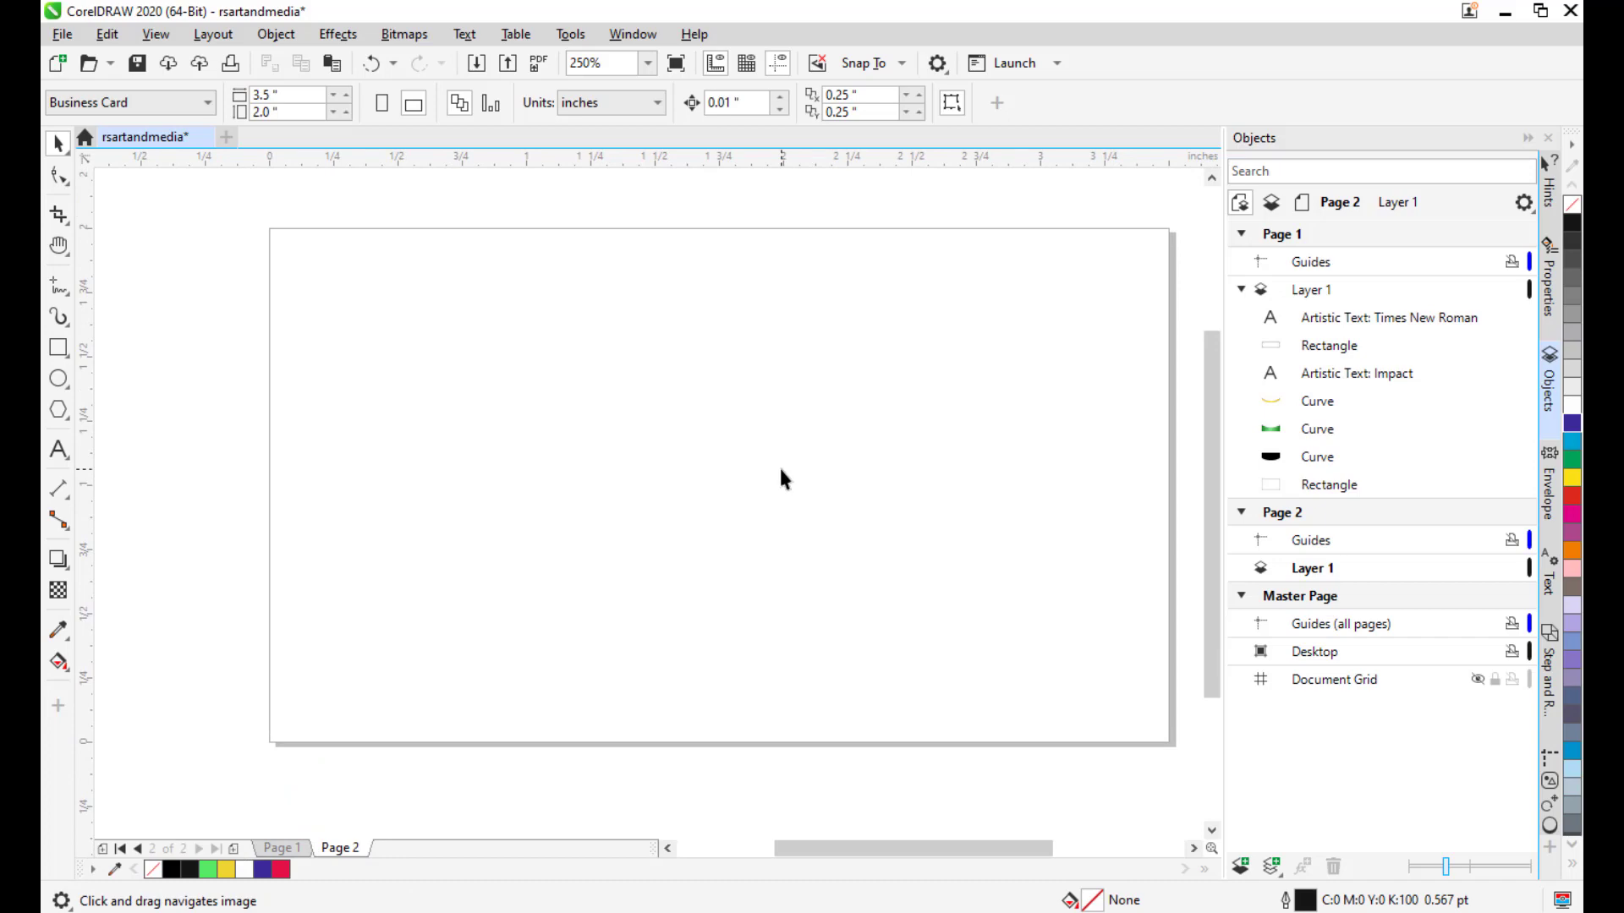
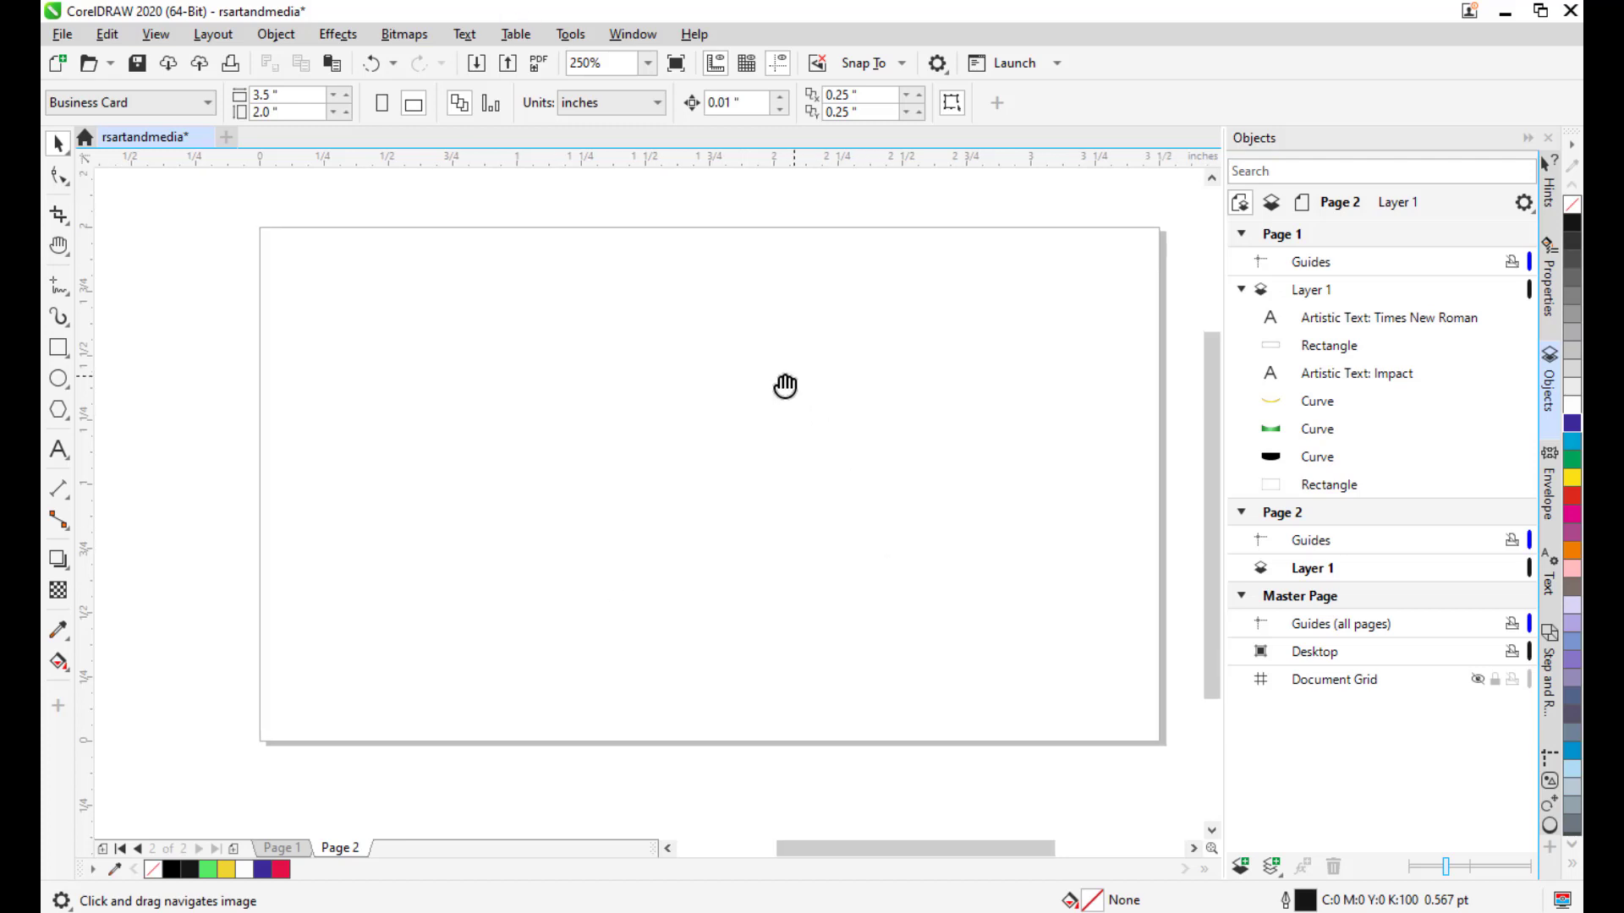
Add a page-sized rectangle framing the blank Page 2.
scroll(849, 298, down, 2)
drag(970, 380, 946, 386)
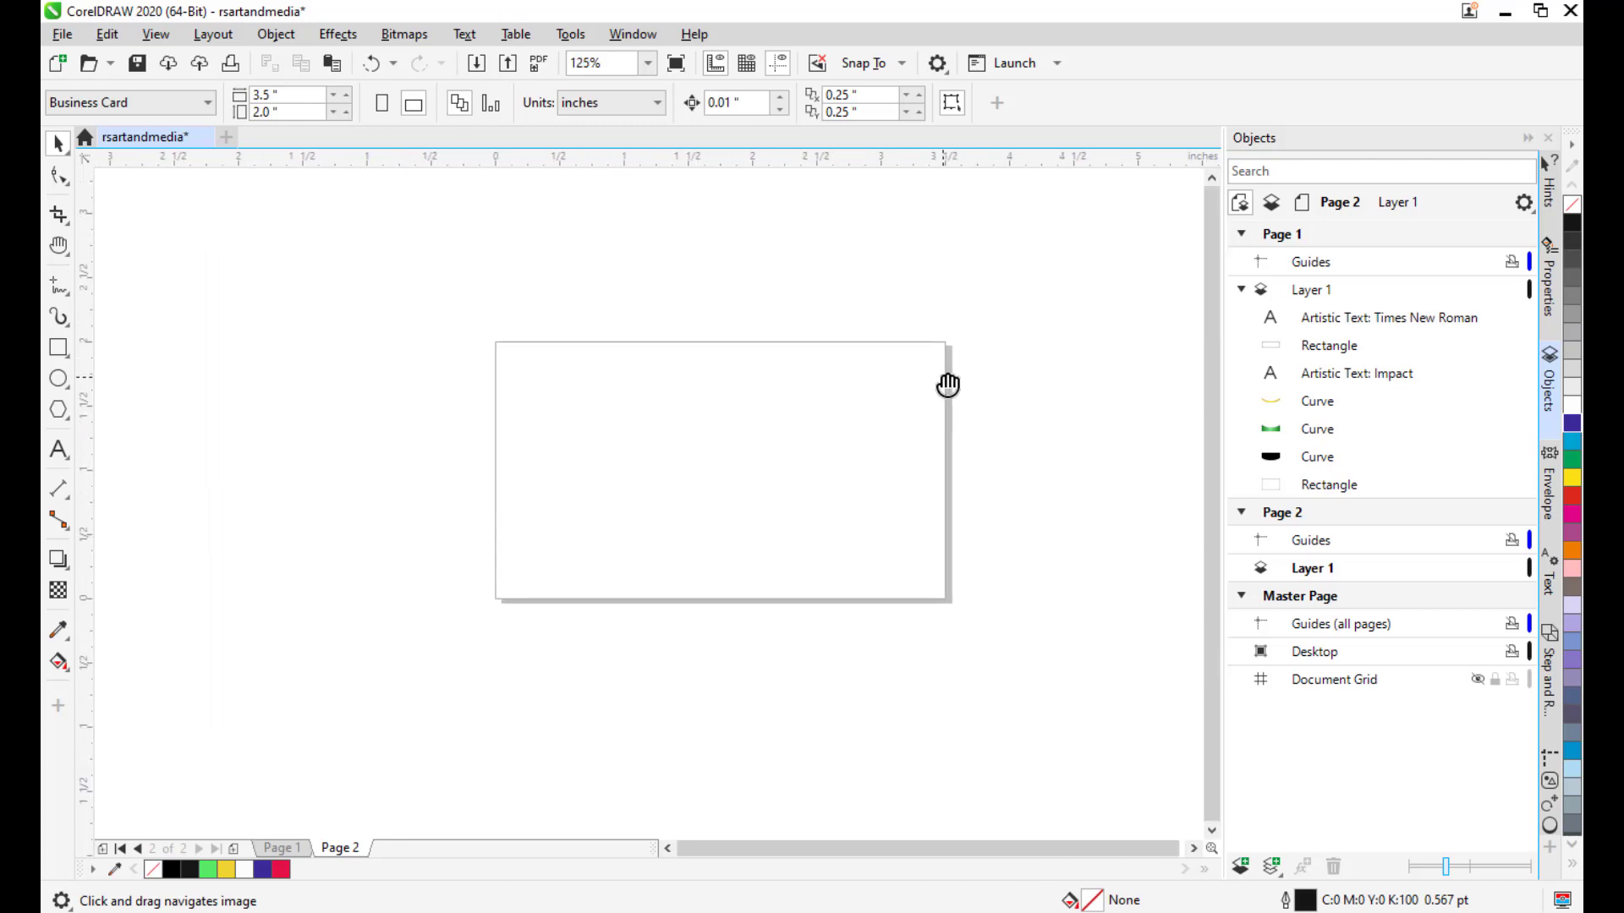
click(1240, 290)
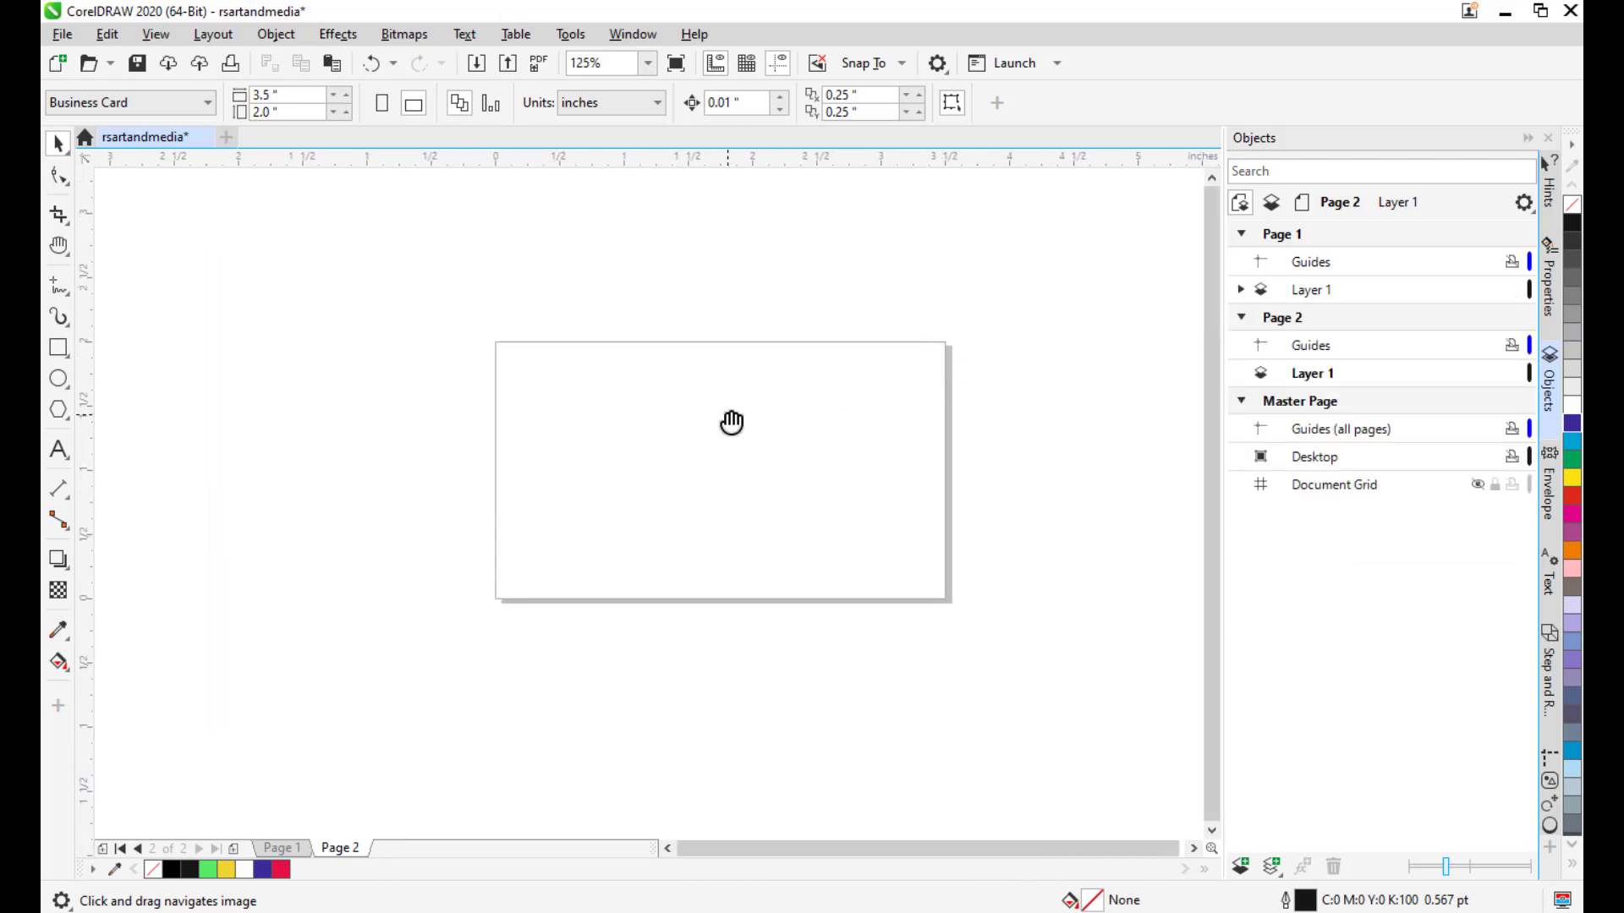
drag(732, 420, 814, 418)
drag(719, 466, 748, 426)
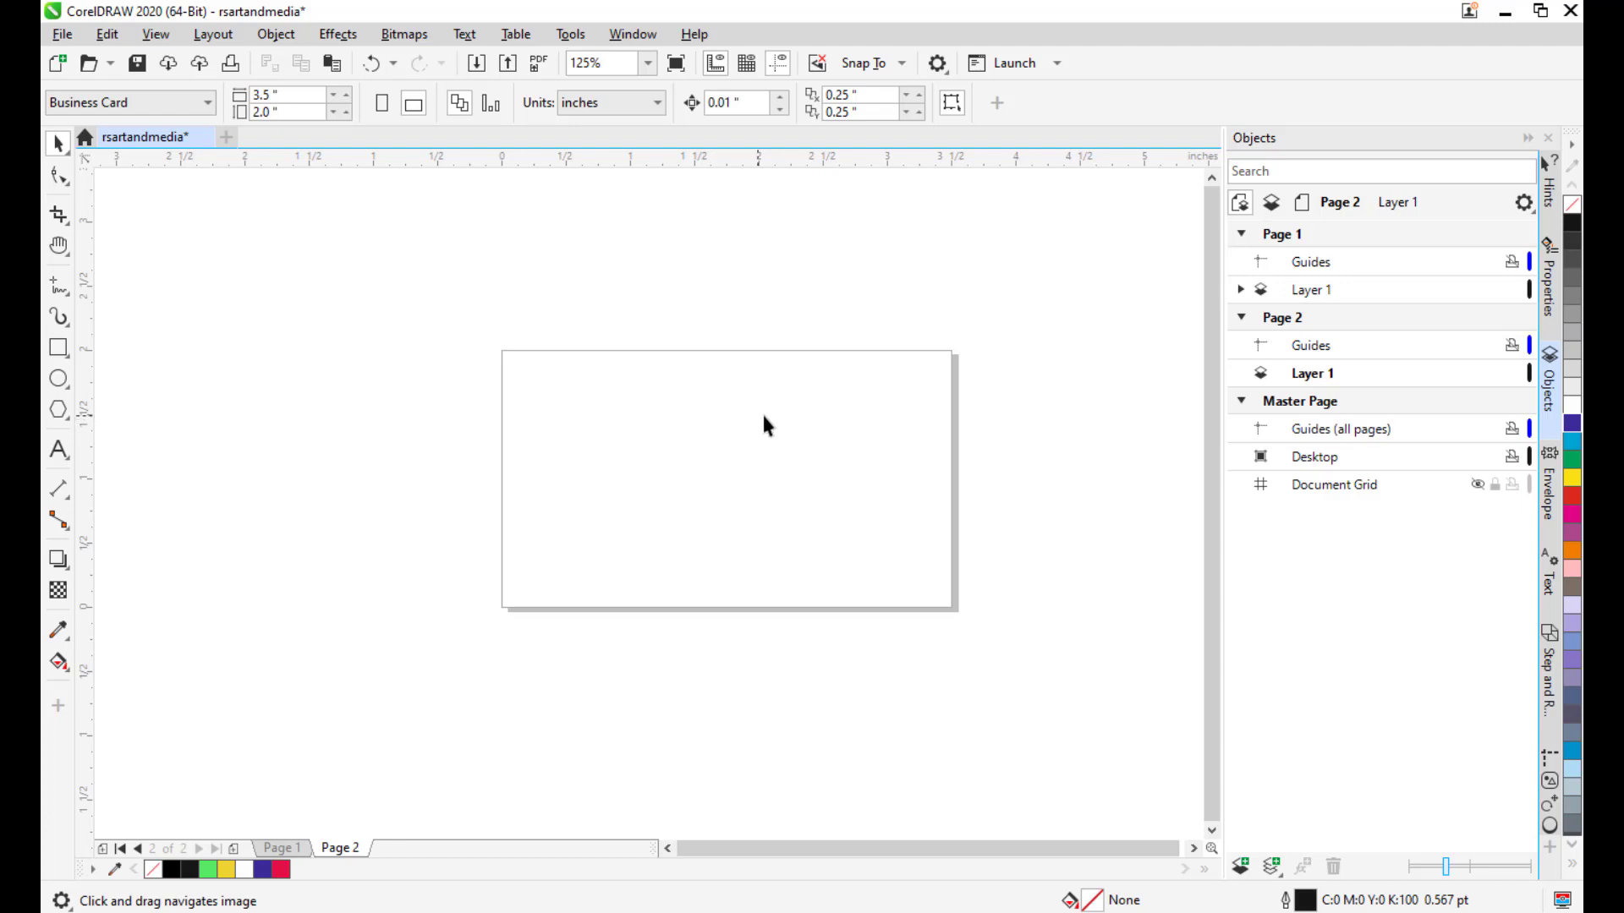
drag(761, 424, 844, 422)
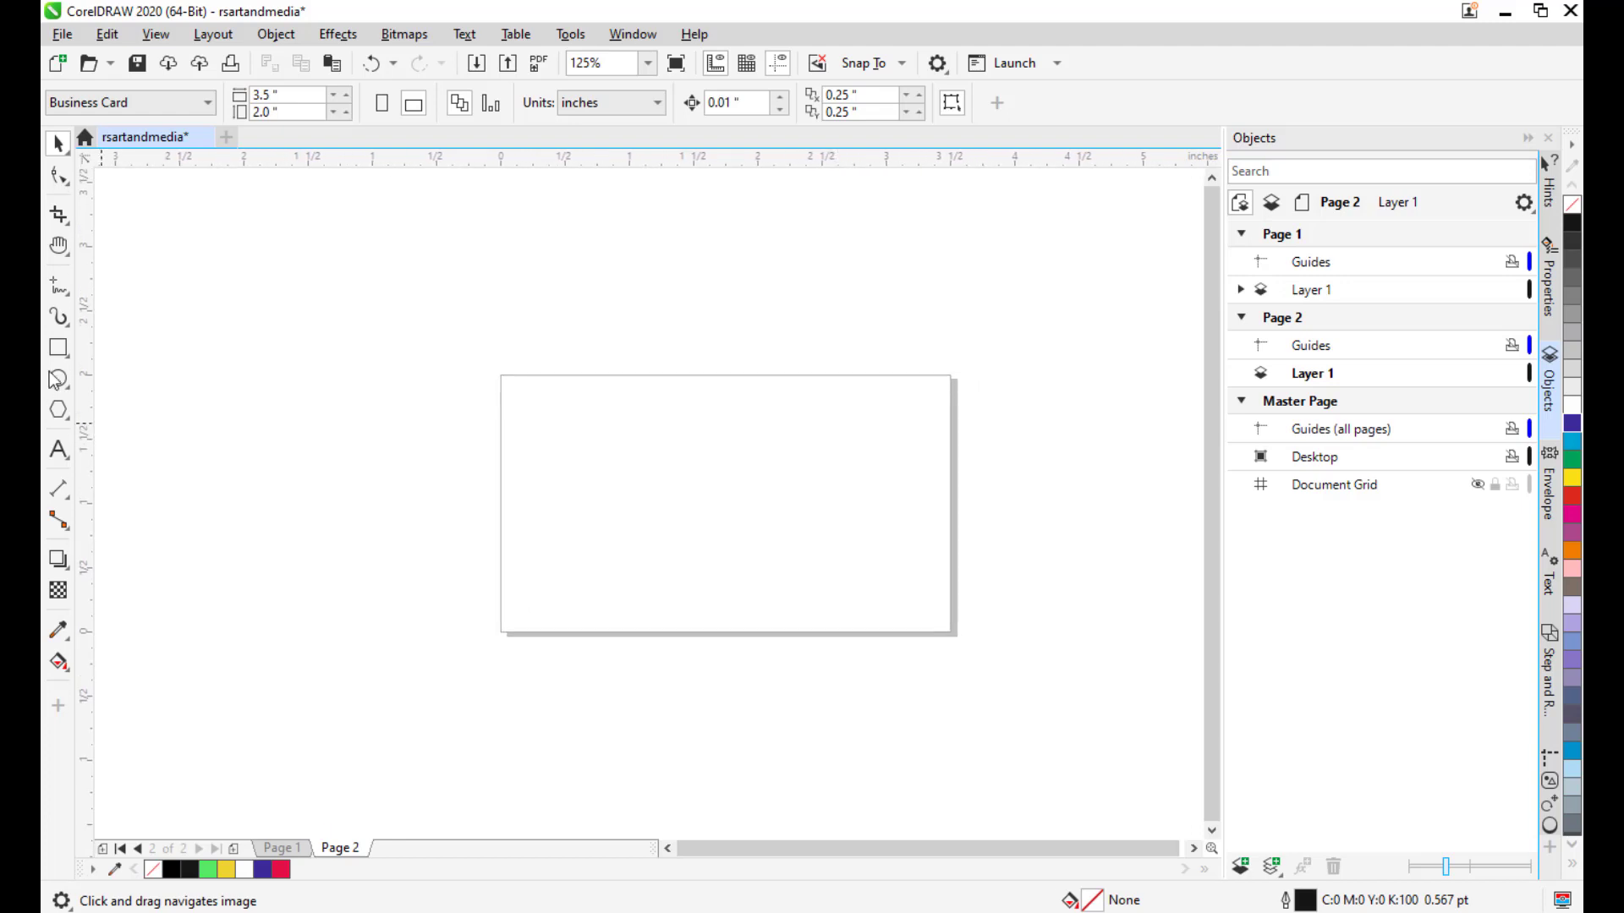
double_click(58, 348)
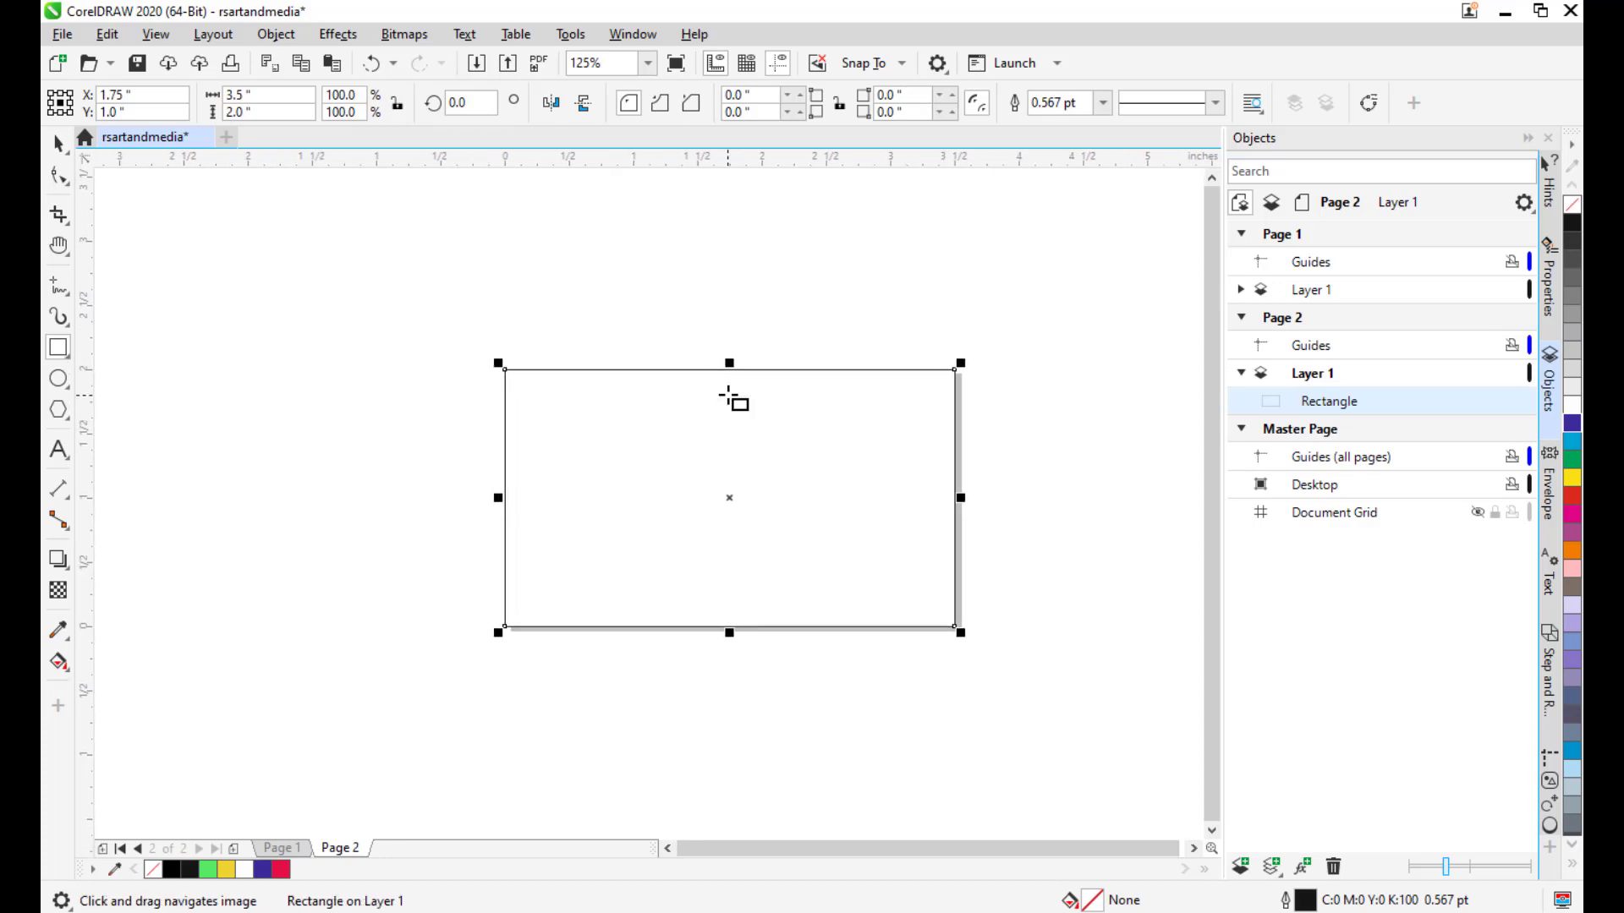
Draw a circle, move it onto the card rectangle and enlarge it to 149%.
click(58, 378)
drag(404, 410, 486, 399)
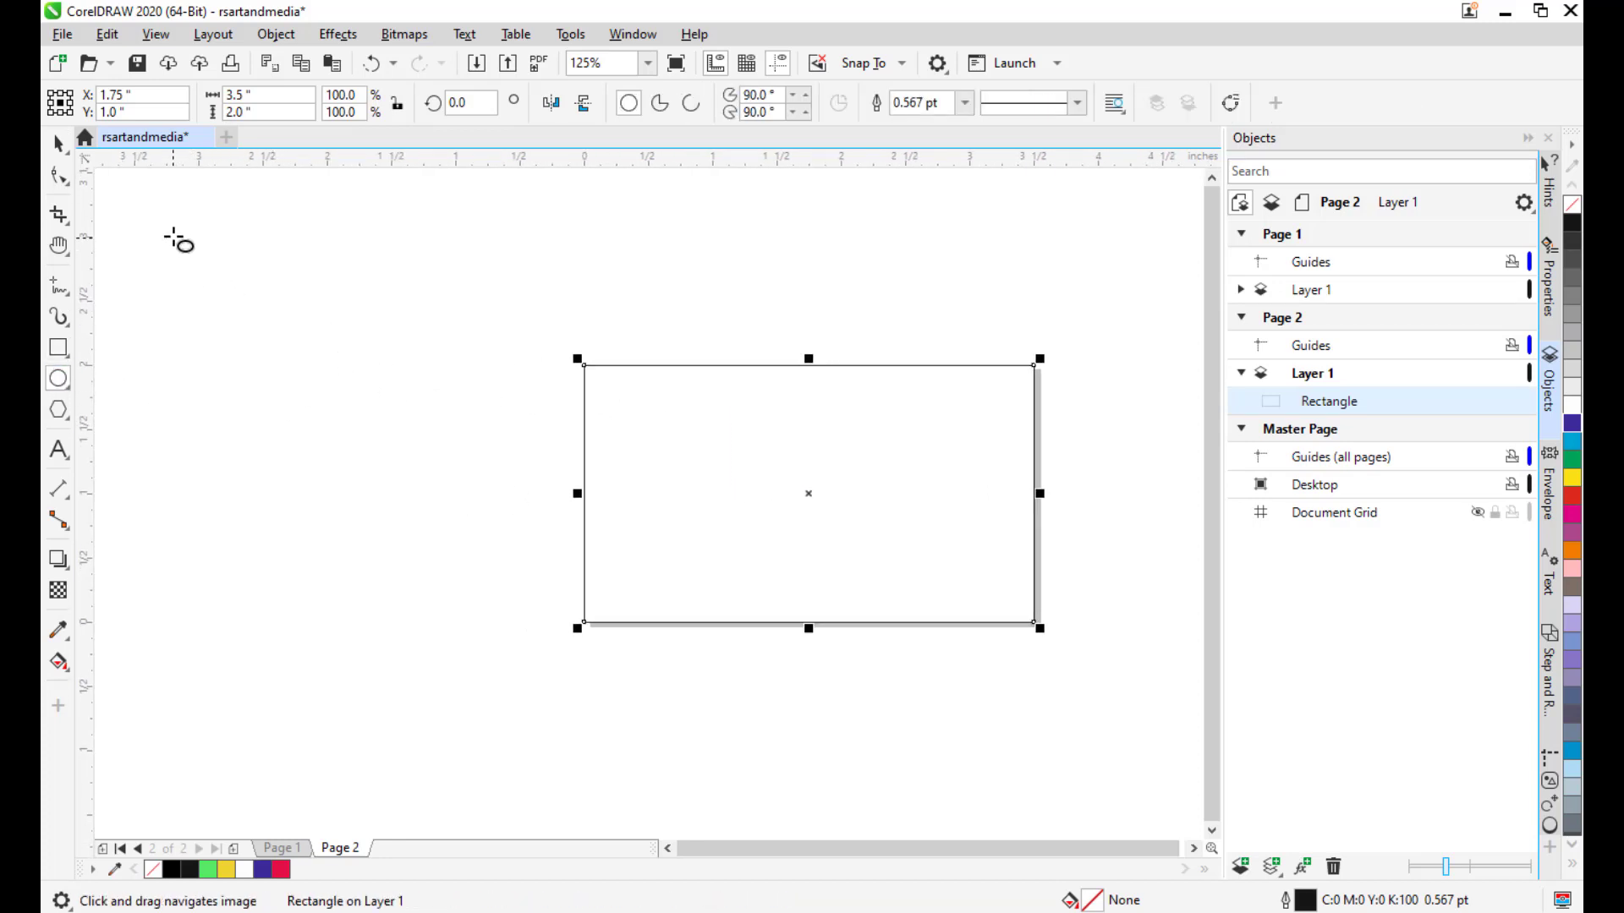
drag(165, 224, 334, 399)
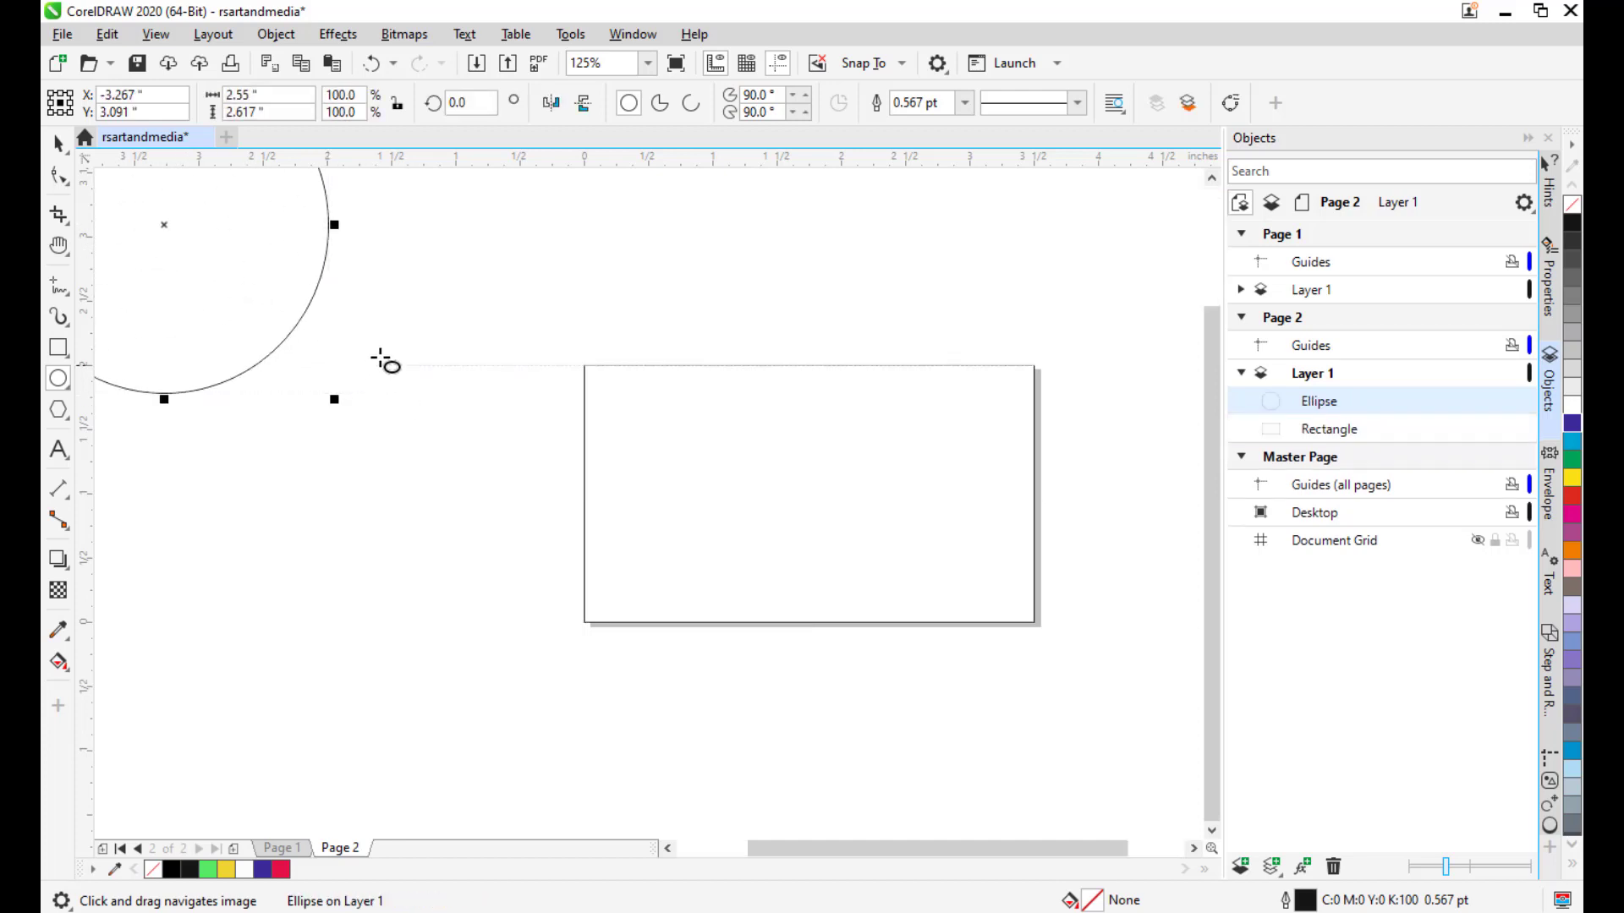
drag(435, 347, 466, 417)
click(58, 146)
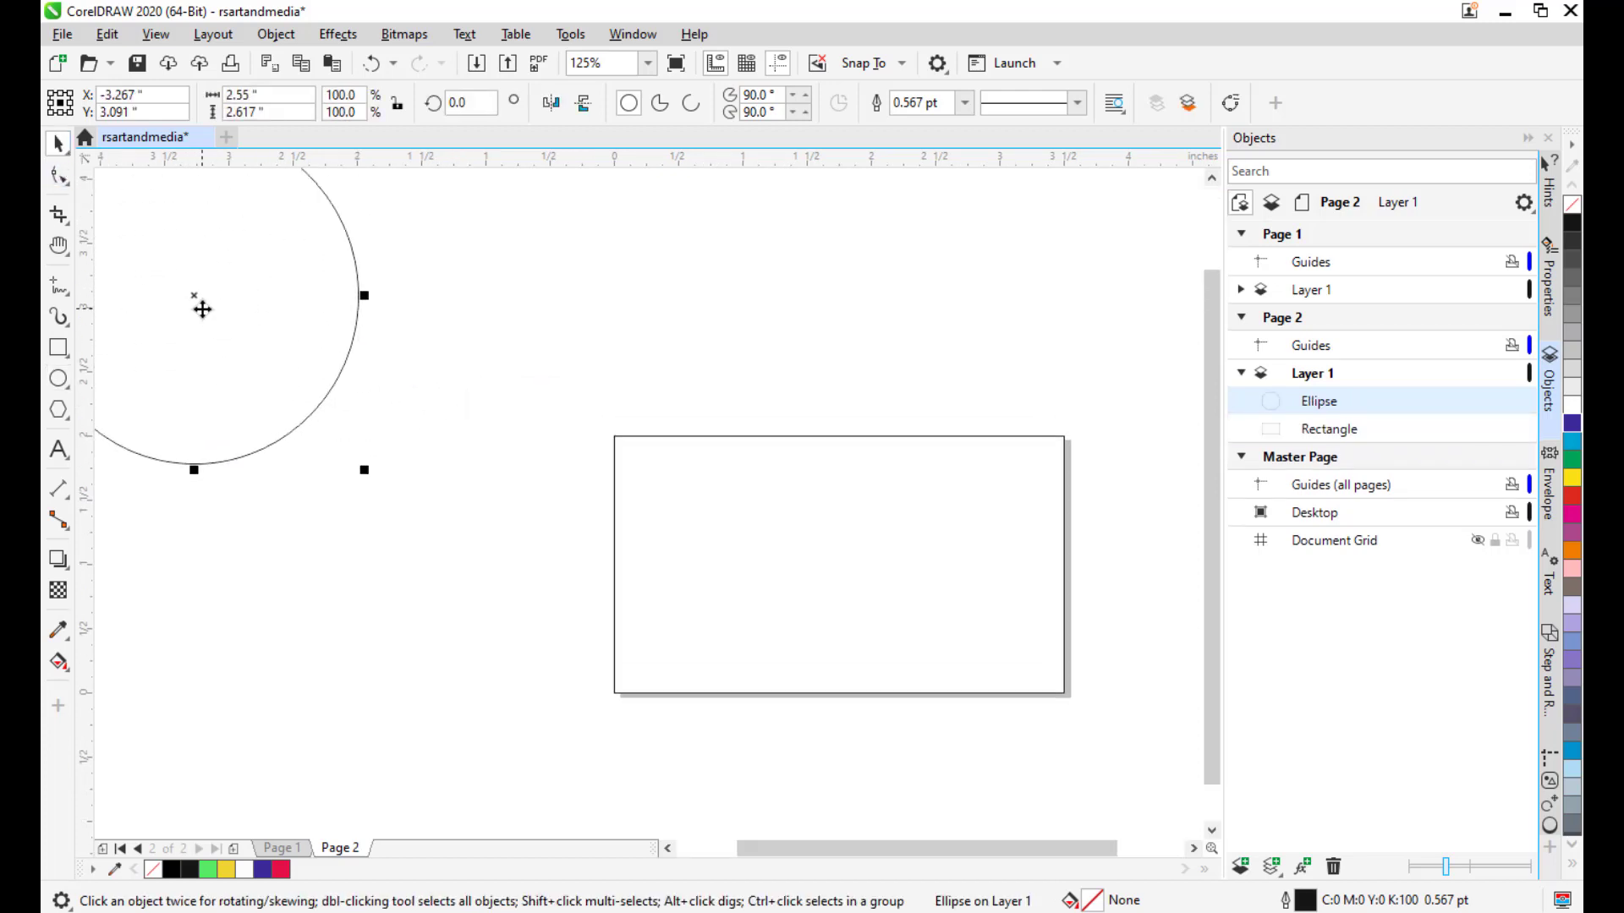
drag(200, 304, 725, 574)
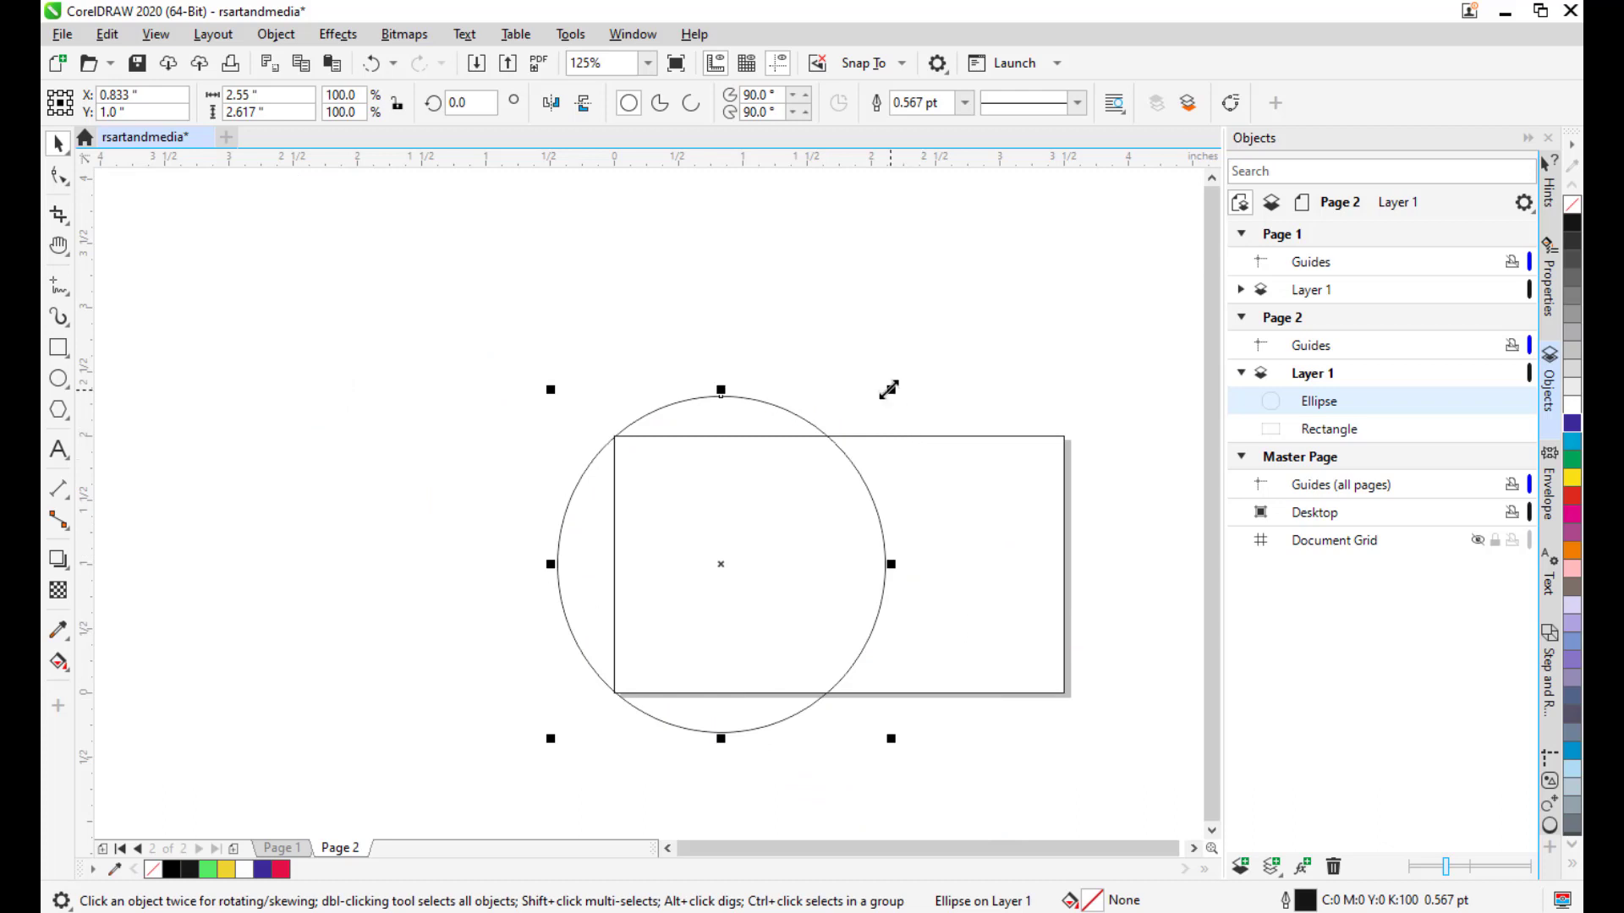
drag(887, 389, 969, 309)
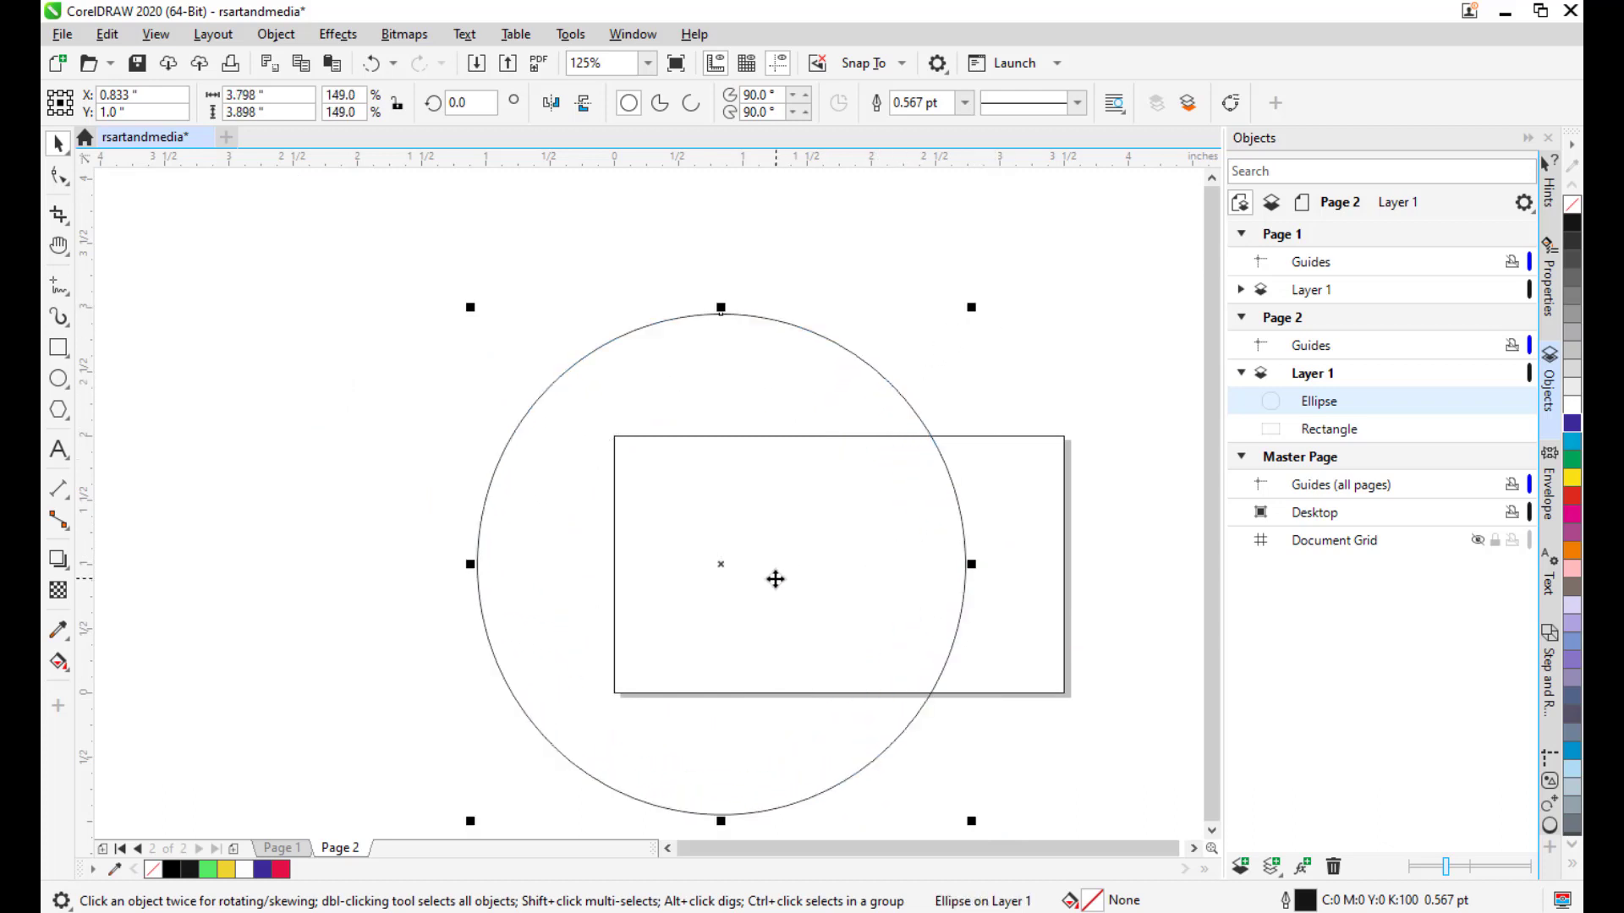
Flatten the circle into an ellipse by lowering its top and raising its bottom.
mouse_move(714, 558)
mouse_down()
mouse_move(743, 569)
mouse_move(730, 559)
mouse_up()
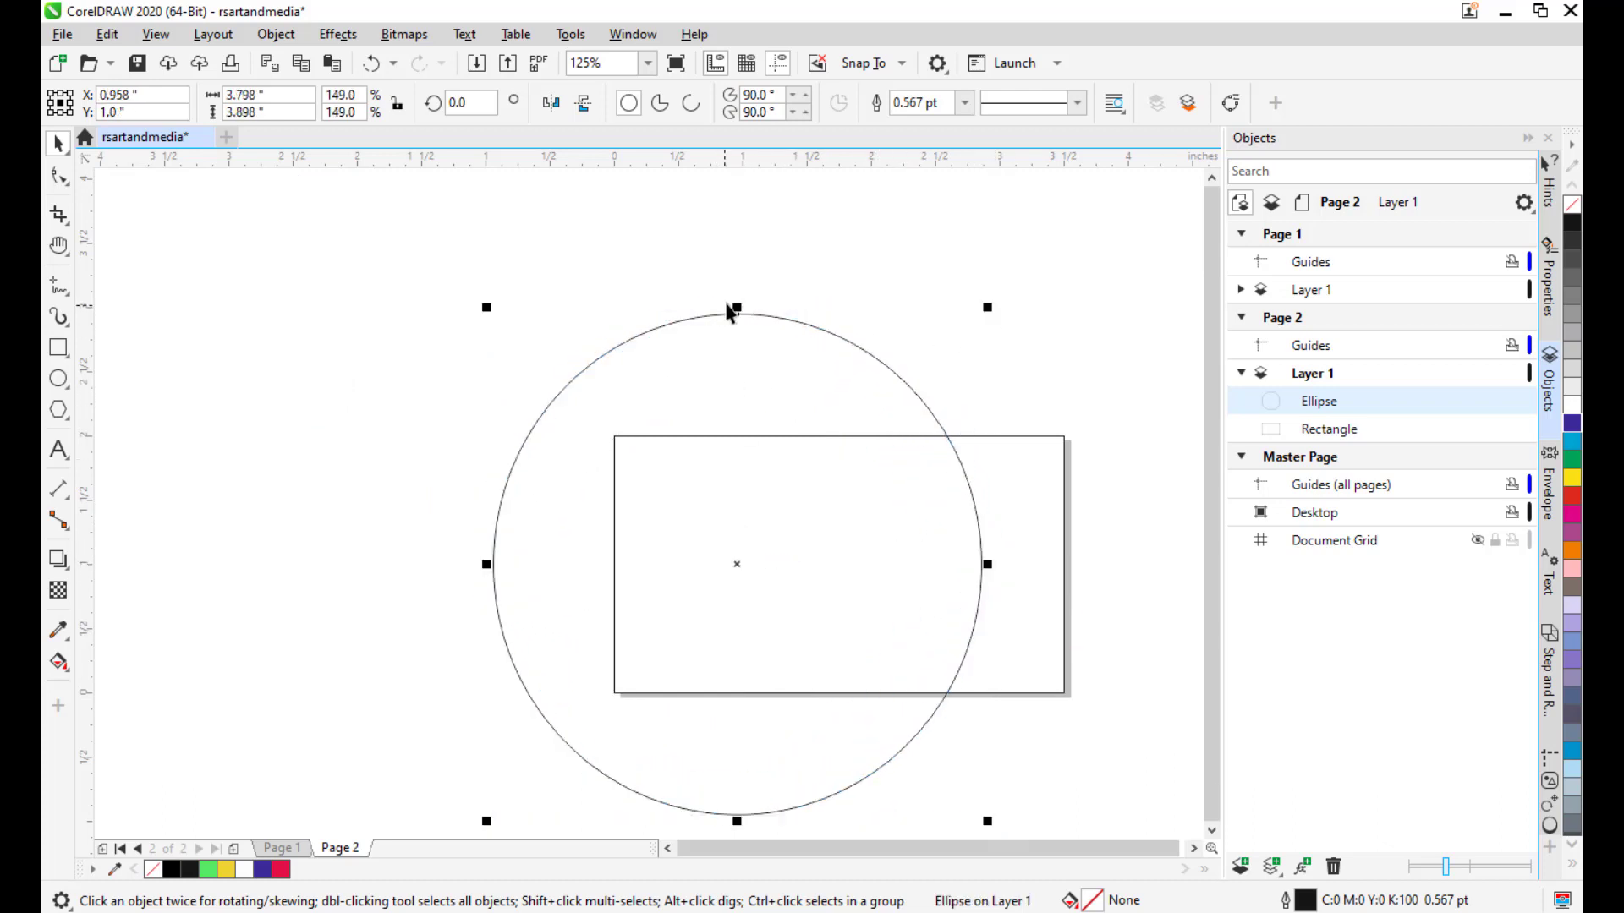
drag(736, 308, 736, 372)
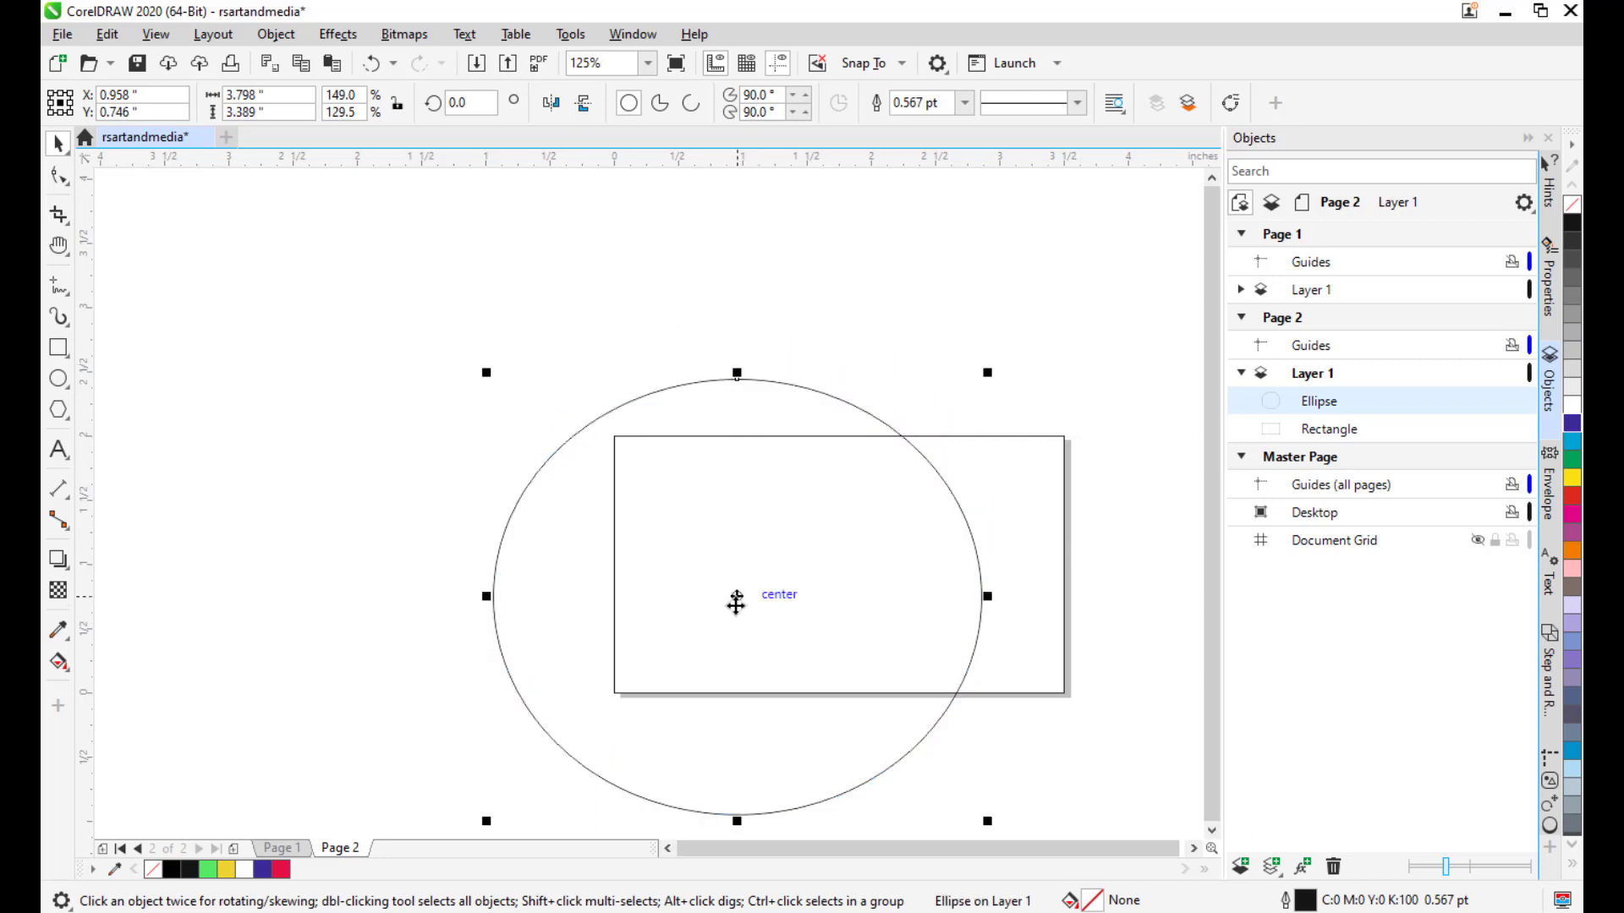
mouse_move(735, 602)
mouse_down()
mouse_move(718, 592)
mouse_move(737, 591)
mouse_up()
drag(908, 593, 883, 530)
drag(712, 759, 720, 727)
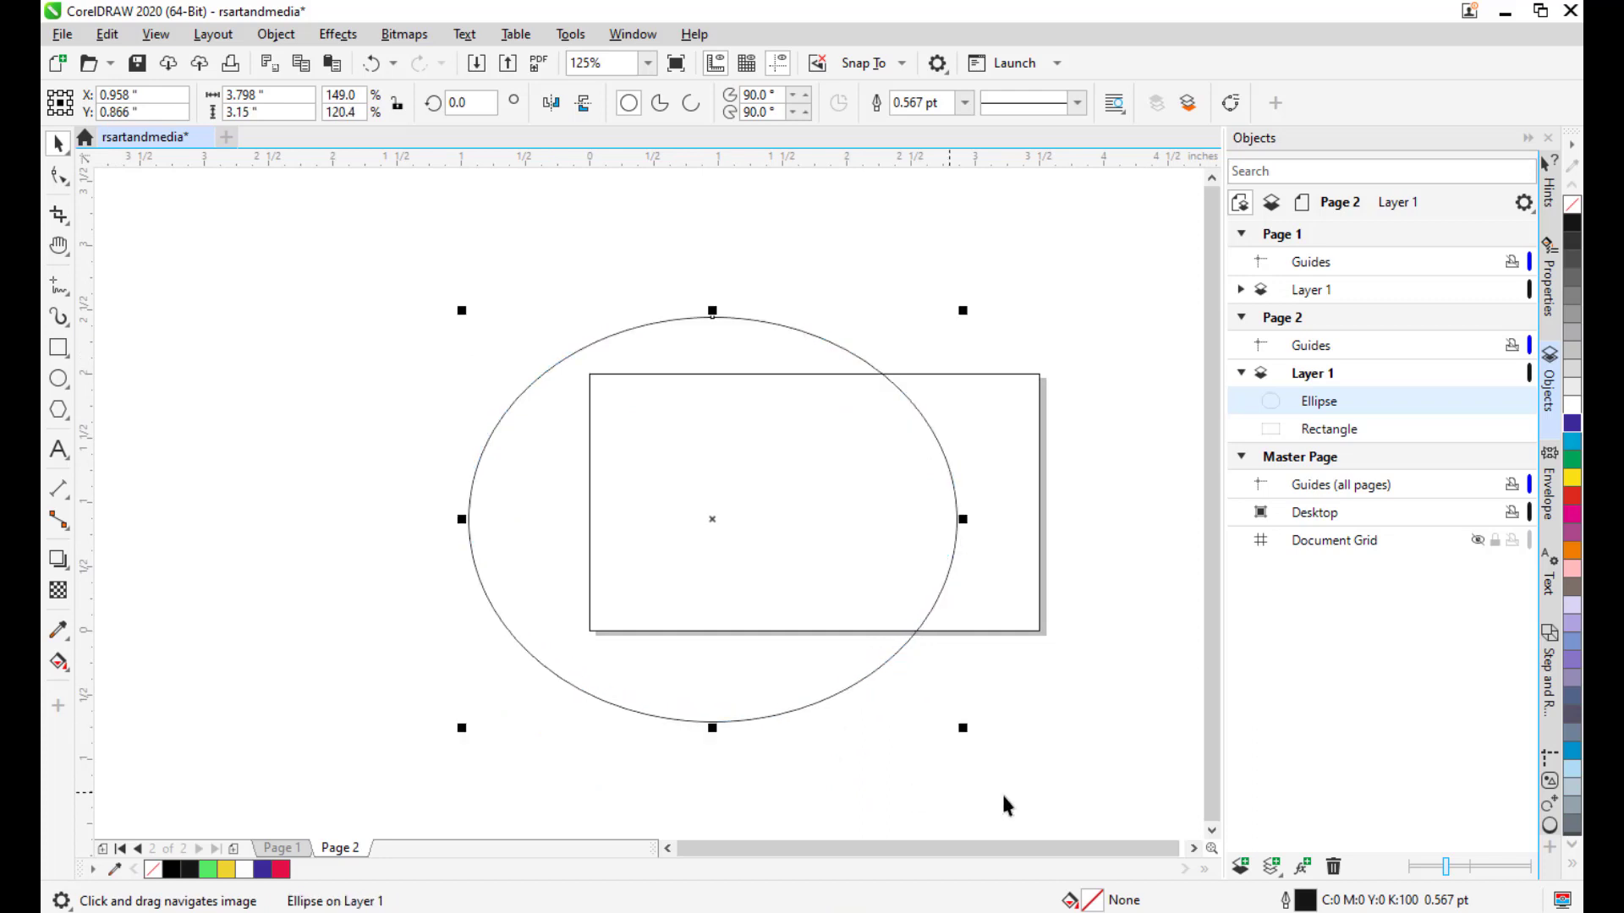
Widen the ellipse slightly, shift it left, and duplicate it in place.
click(714, 524)
click(714, 527)
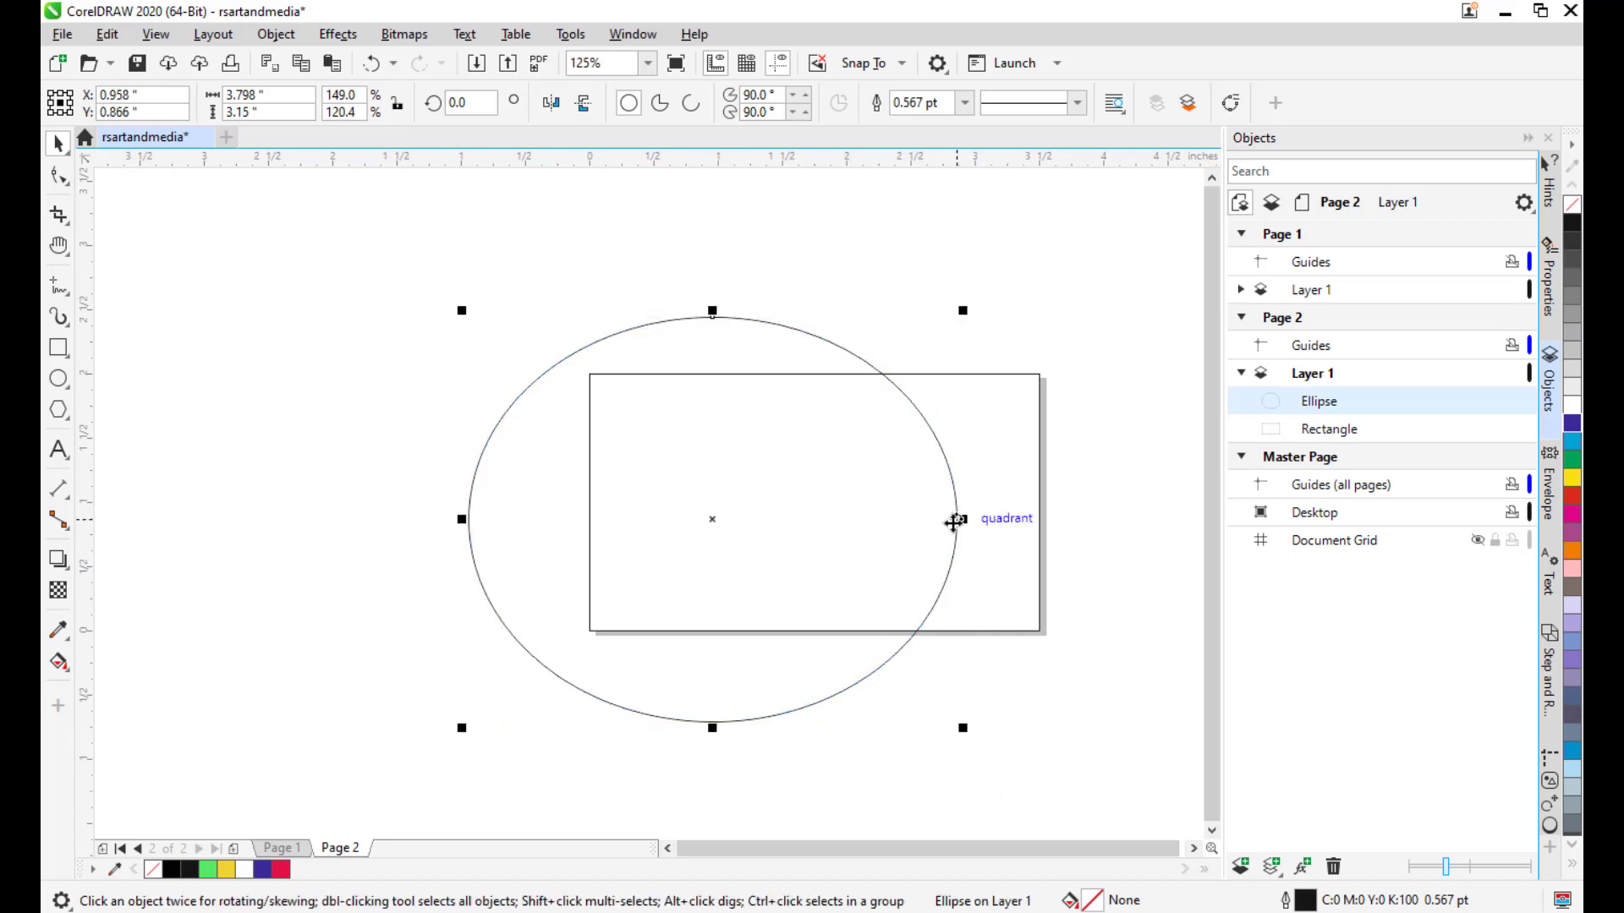
drag(443, 517, 439, 517)
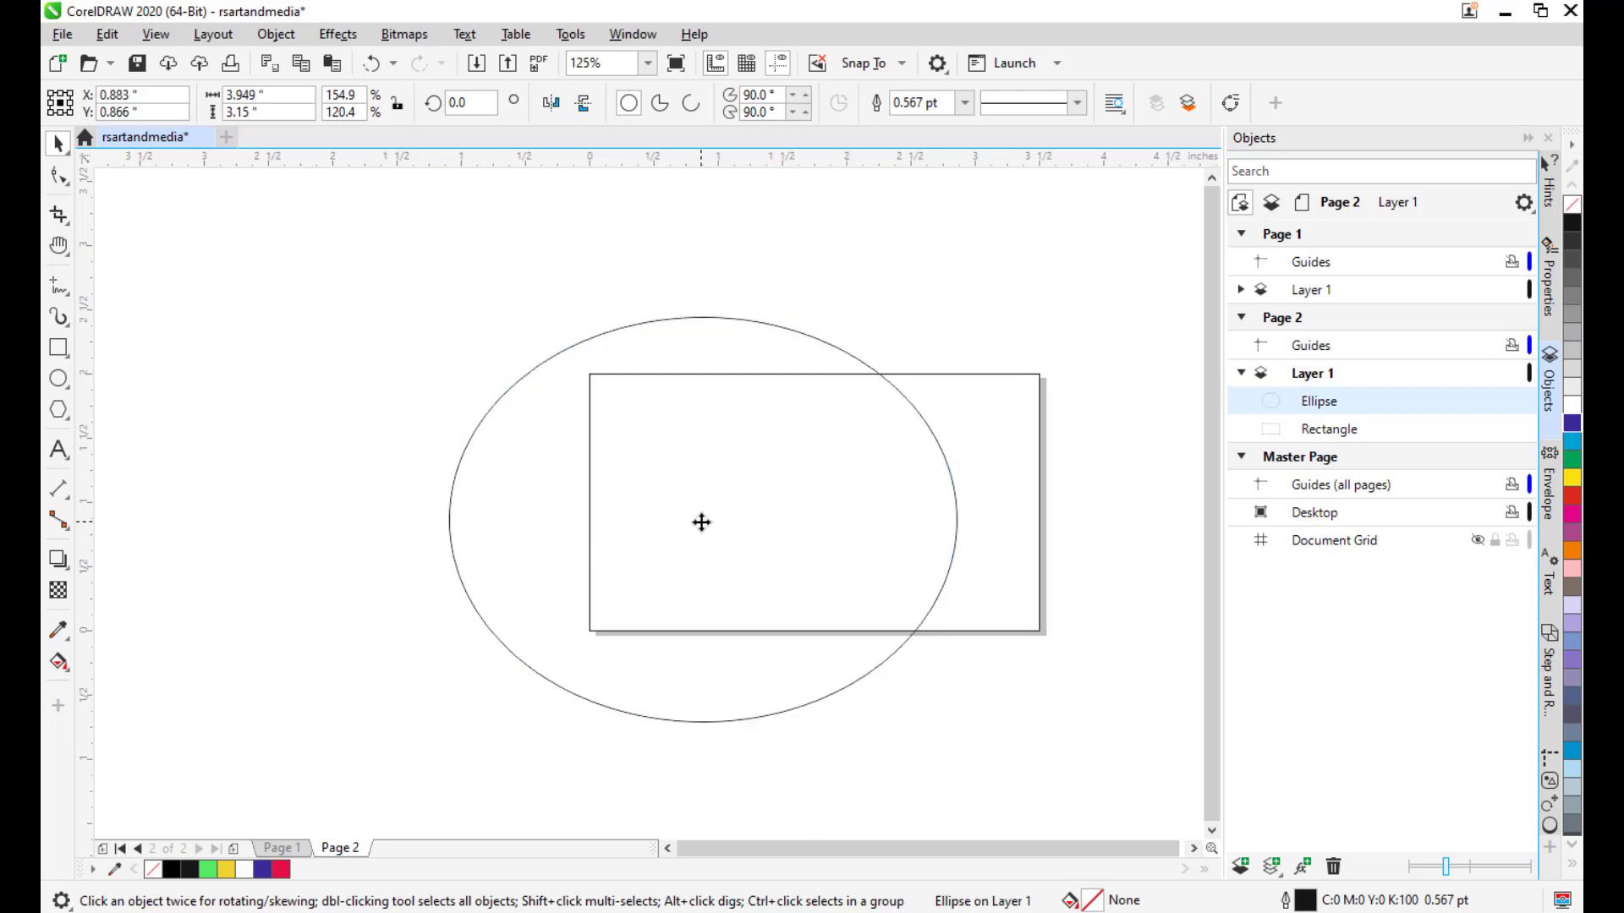
drag(703, 522, 674, 525)
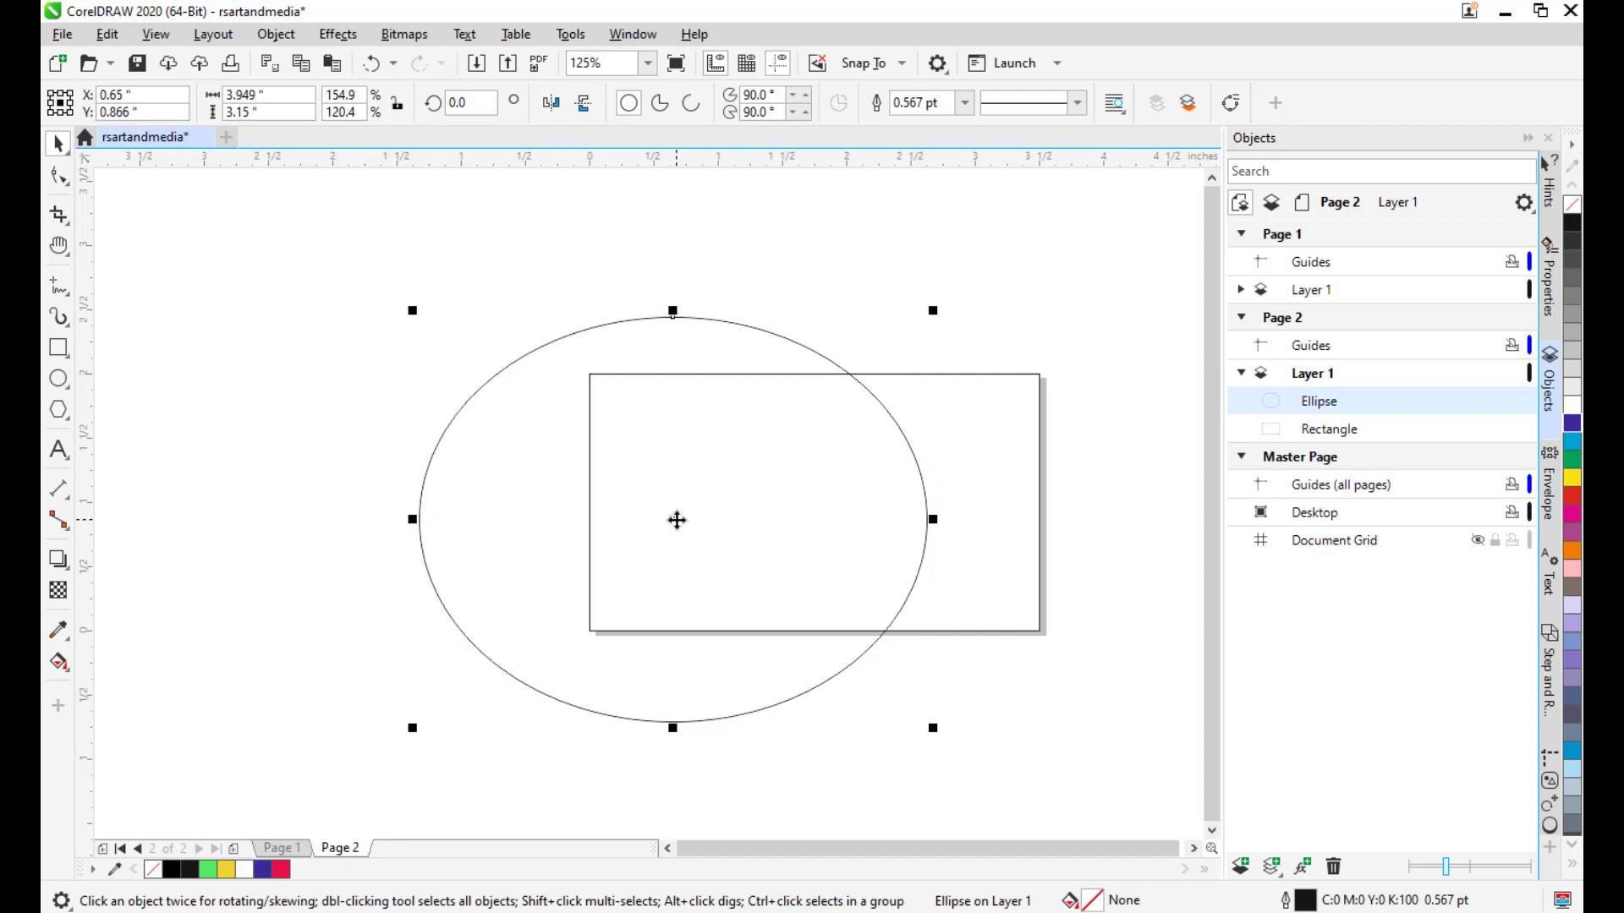
key(ctrl+v)
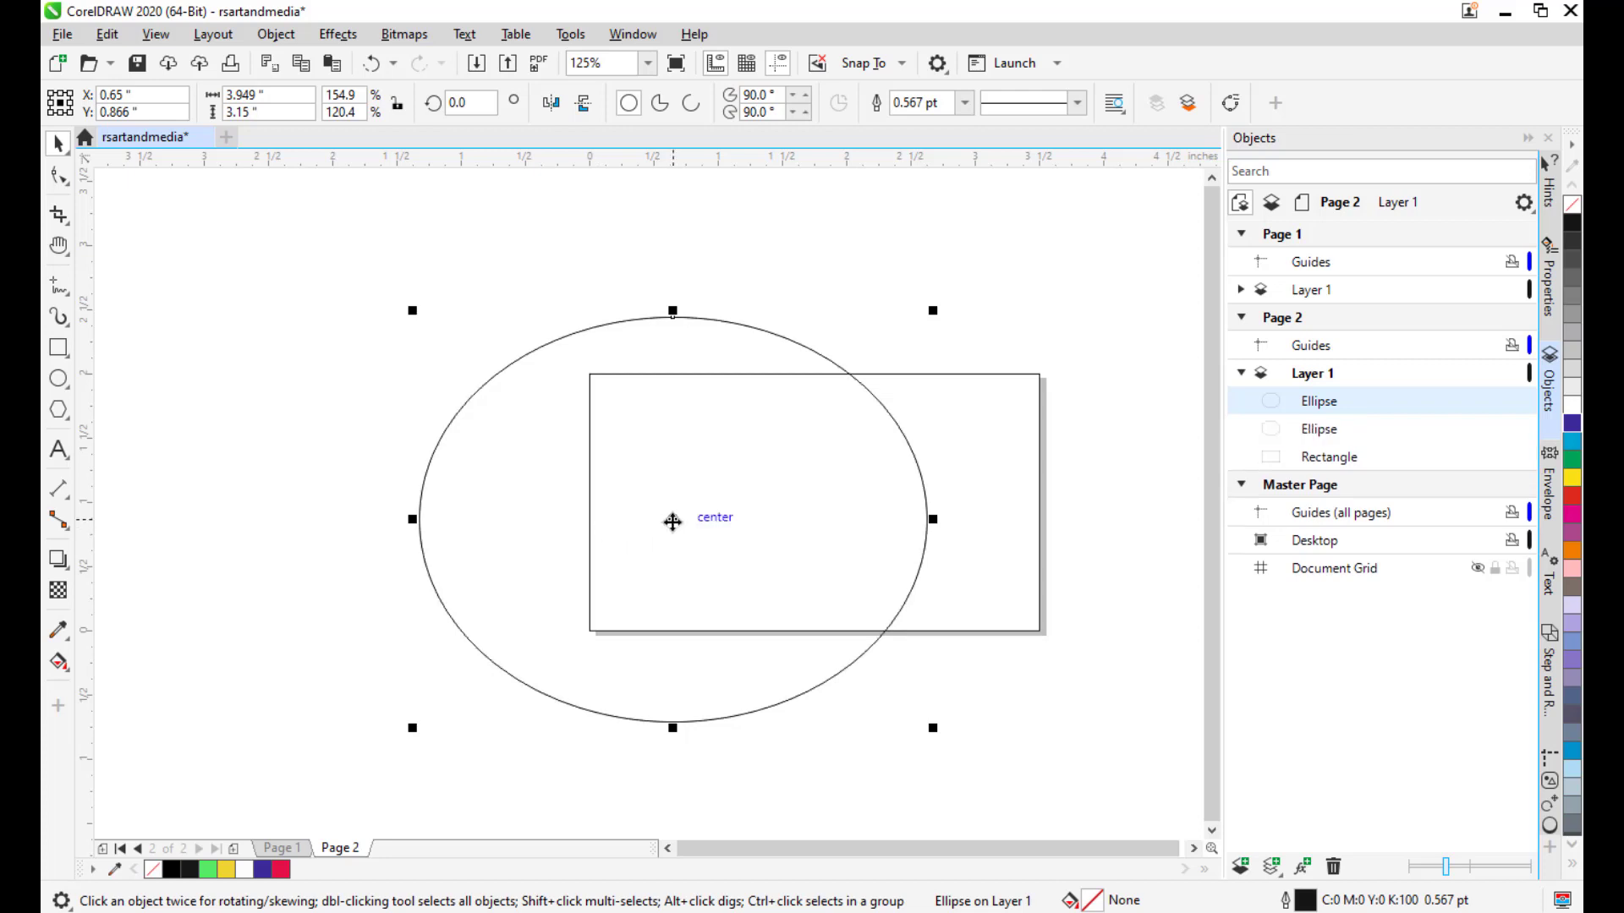
Offset the ellipse copy slightly and select both ellipses in the Objects list.
mouse_move(673, 522)
mouse_down()
mouse_move(657, 520)
mouse_move(689, 522)
mouse_up()
click(993, 300)
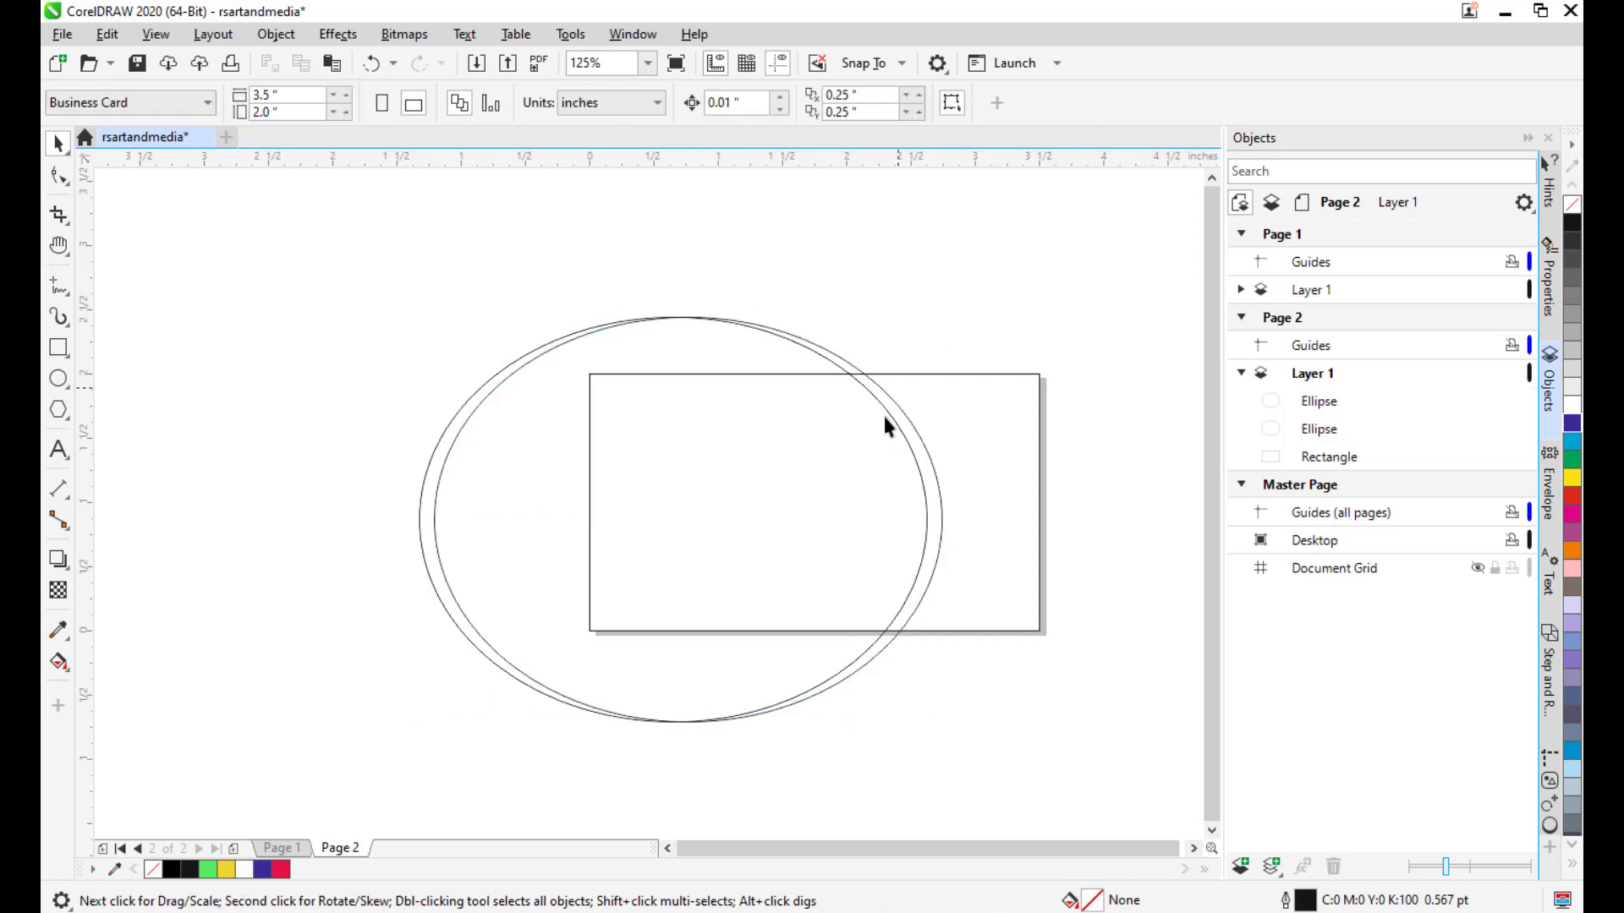
click(1335, 400)
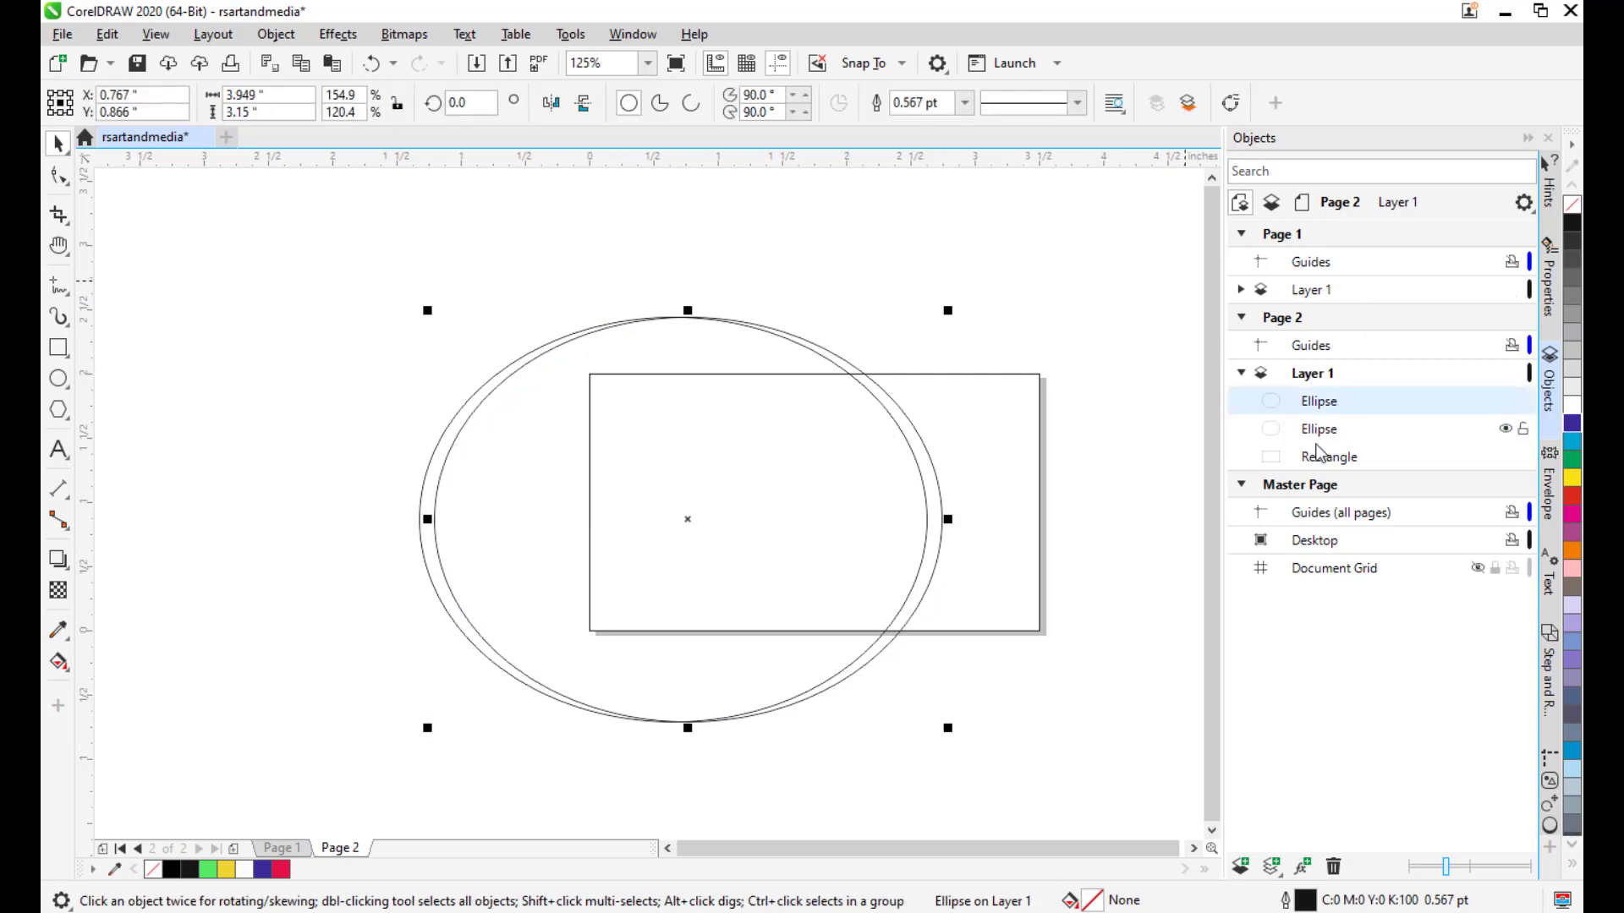
ctrl+click(1332, 431)
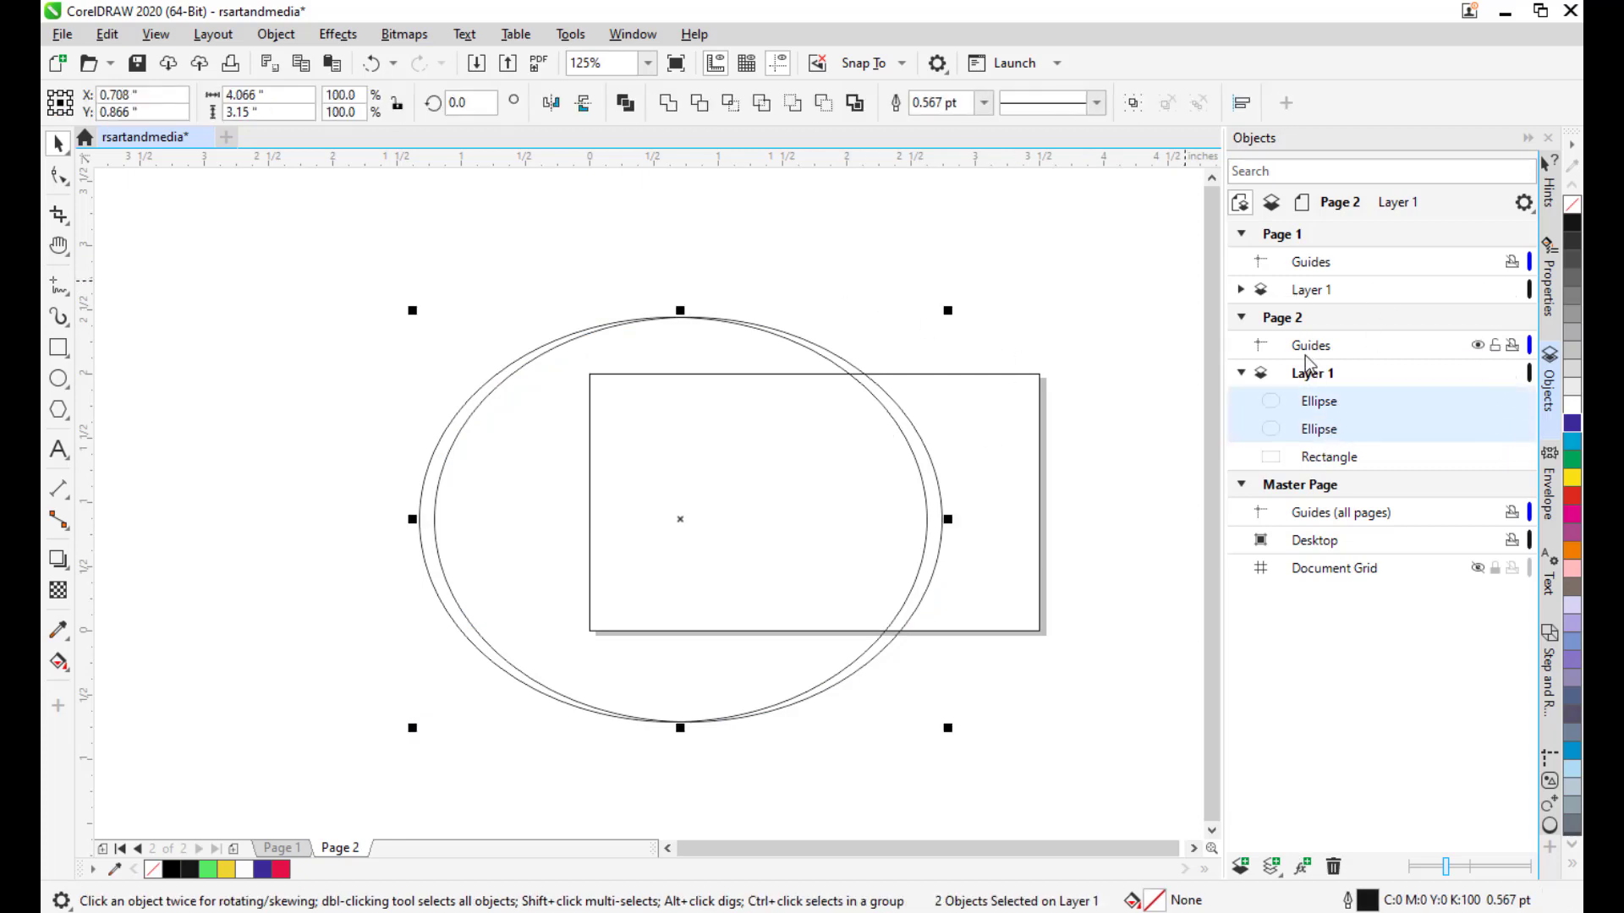
key(Up)
key(Left)
key(Left)
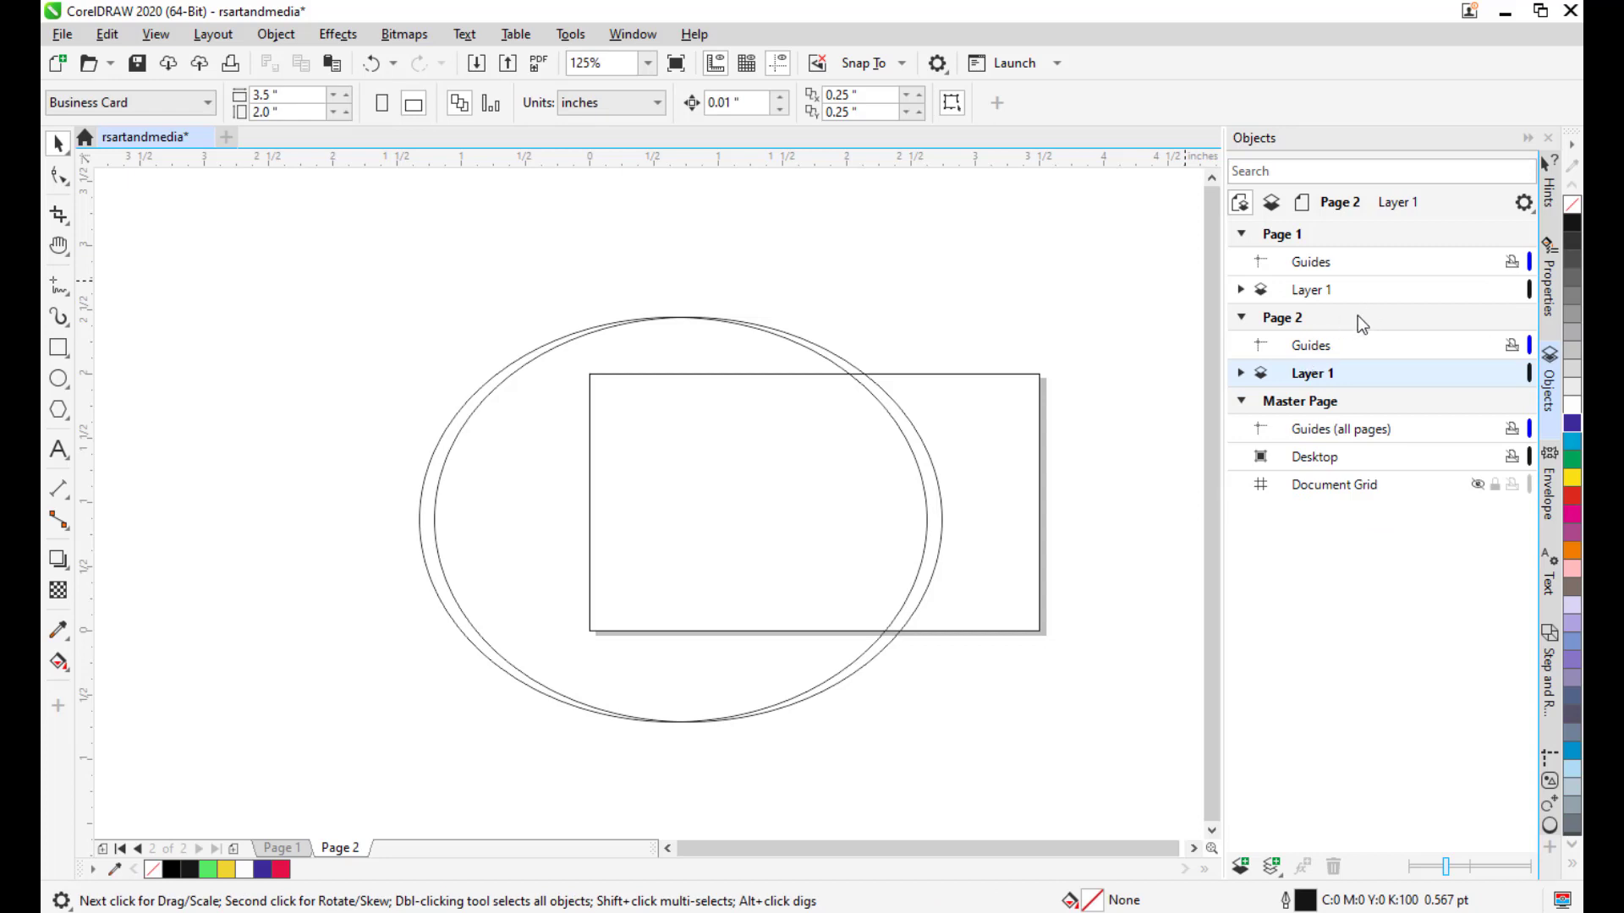
Reselect both ellipses under Page 2's layer and move them slightly left together.
click(1241, 290)
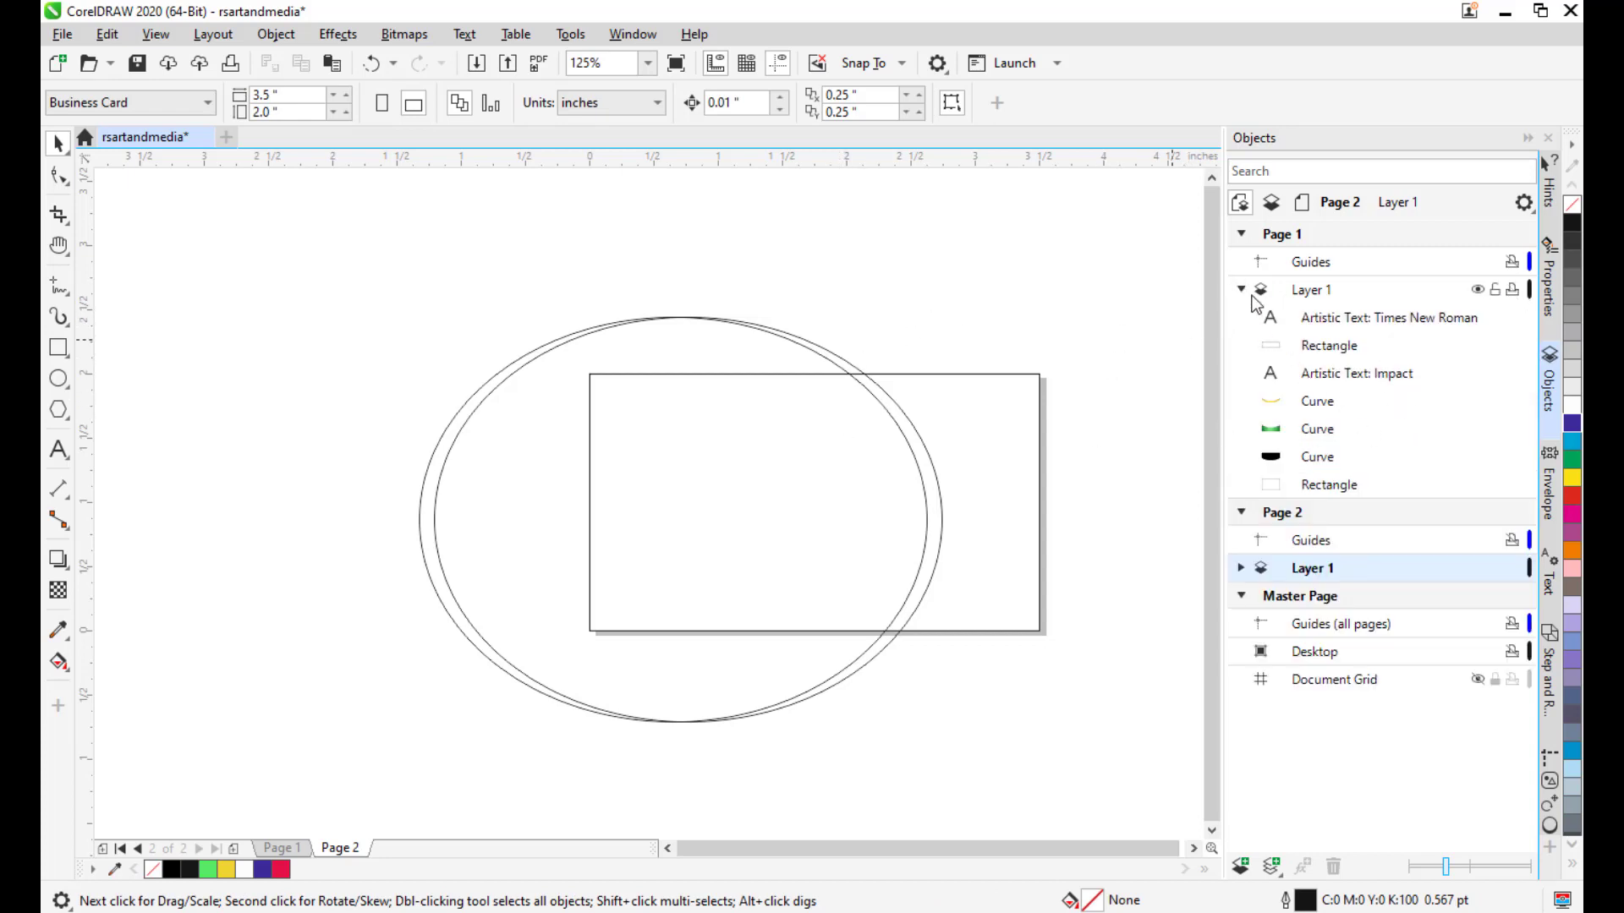
click(1241, 290)
click(1240, 373)
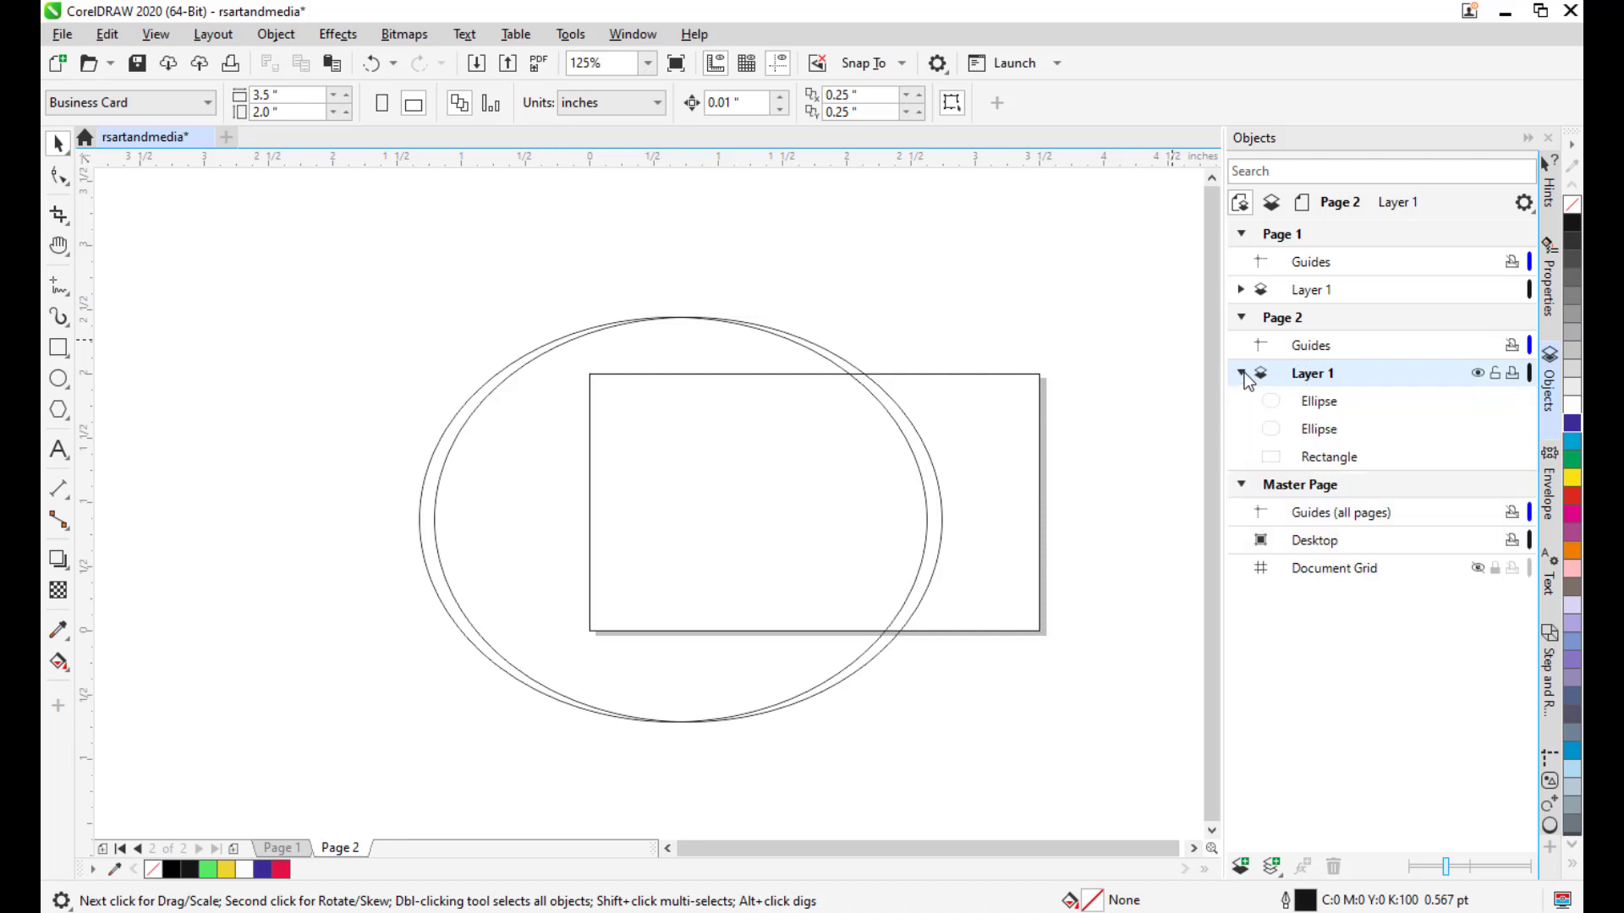
click(1323, 404)
shift+click(1328, 431)
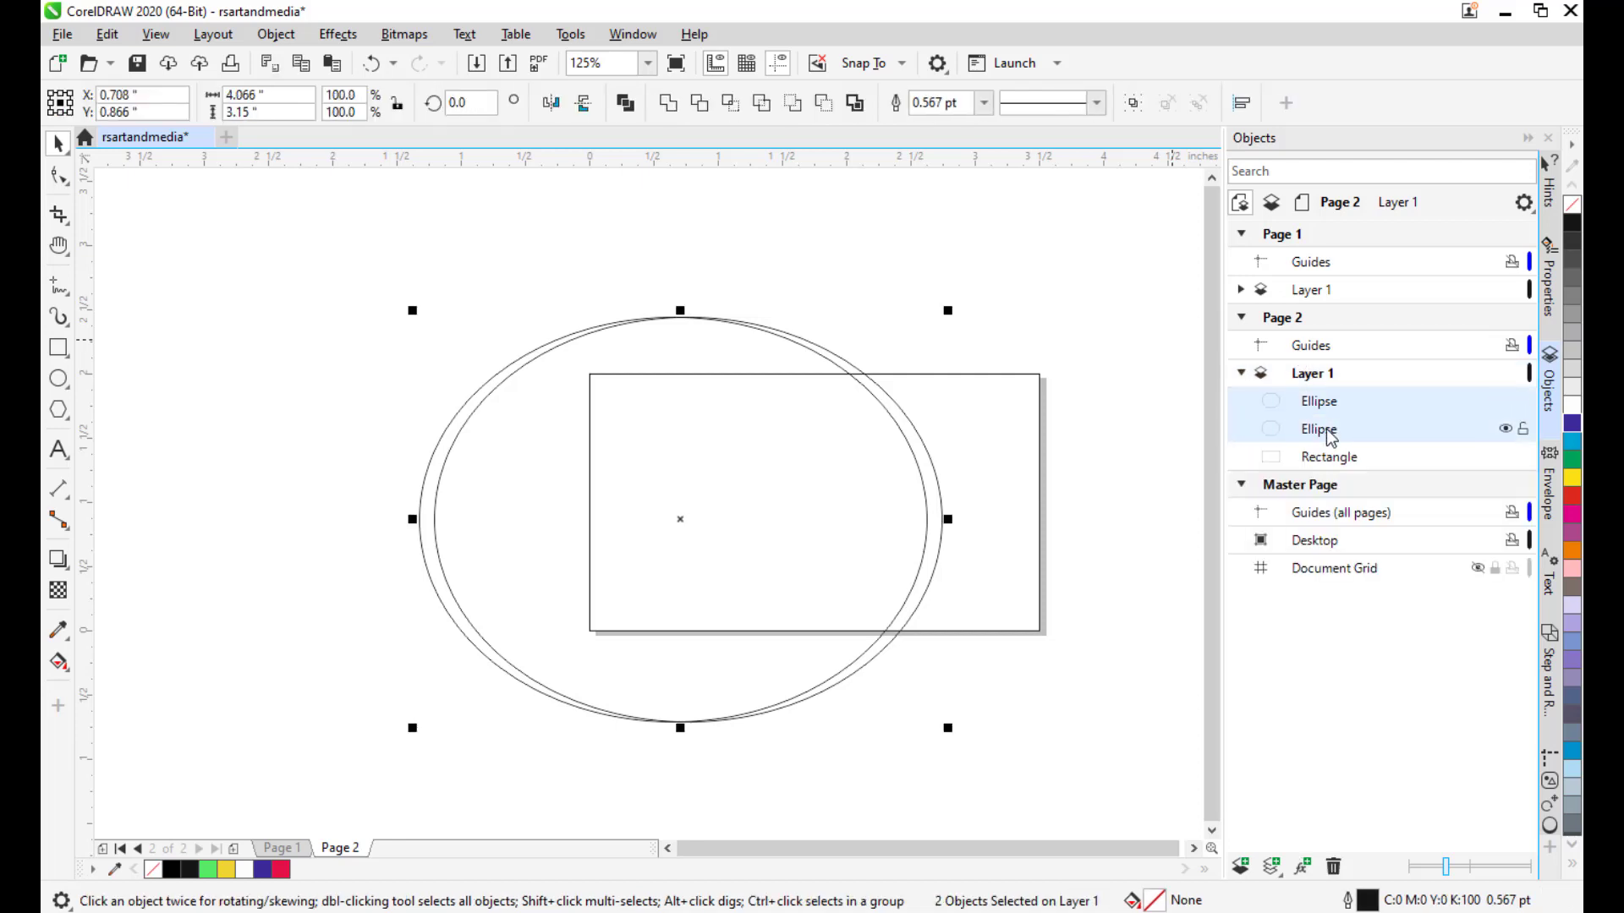
drag(673, 519, 653, 523)
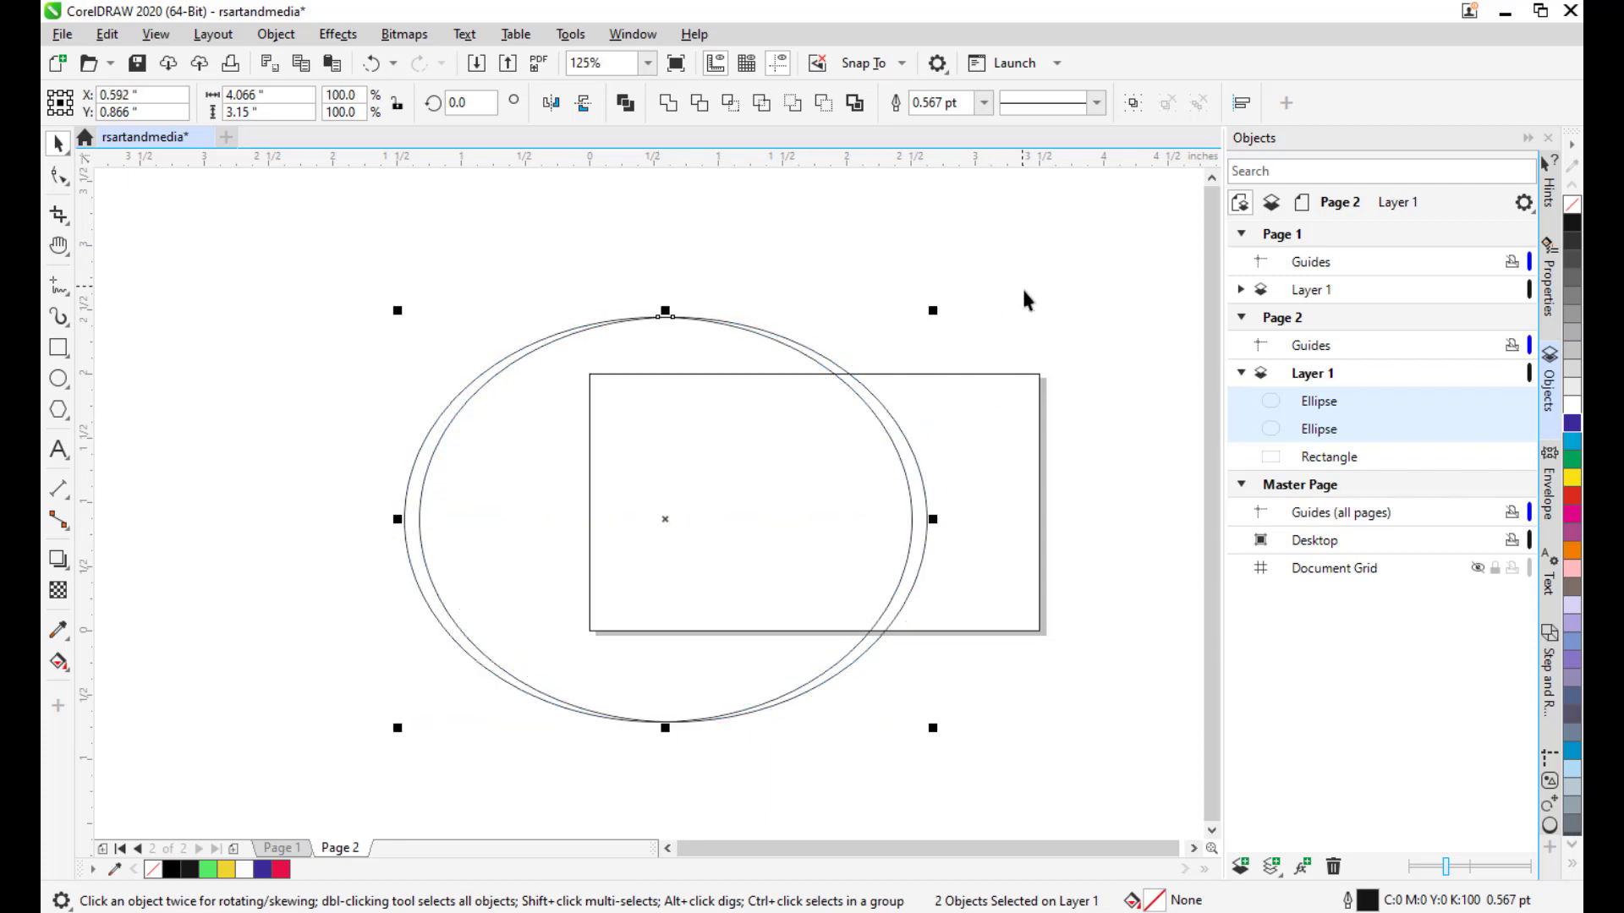
Deselect the ellipses and pan so the card and double oval are centred.
drag(993, 329, 980, 328)
drag(1009, 400, 999, 371)
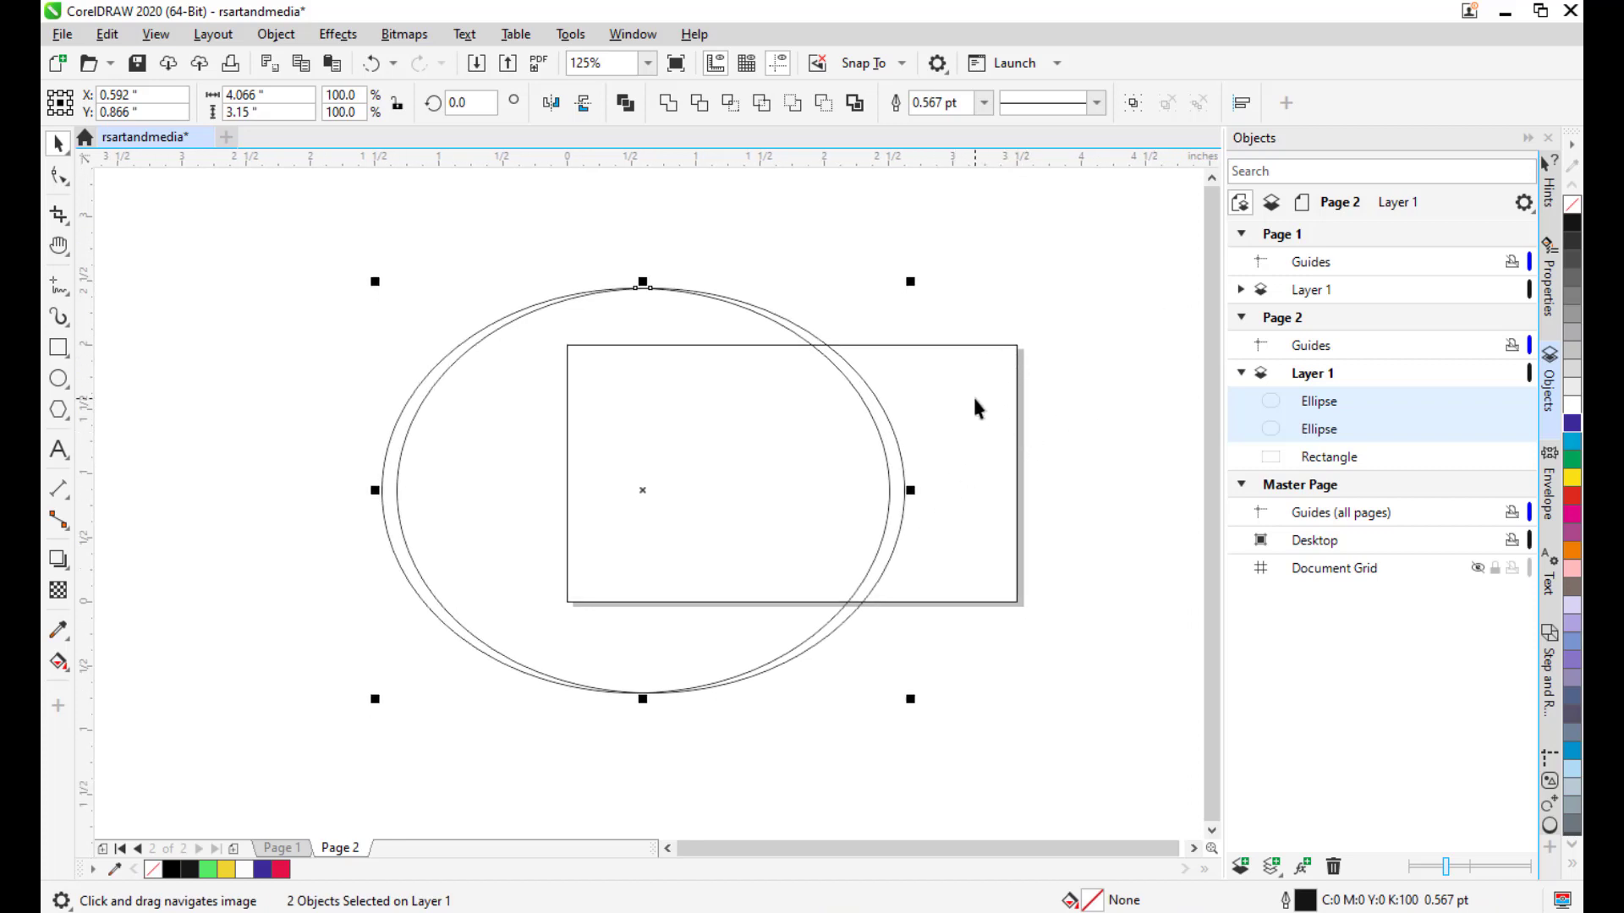
click(959, 284)
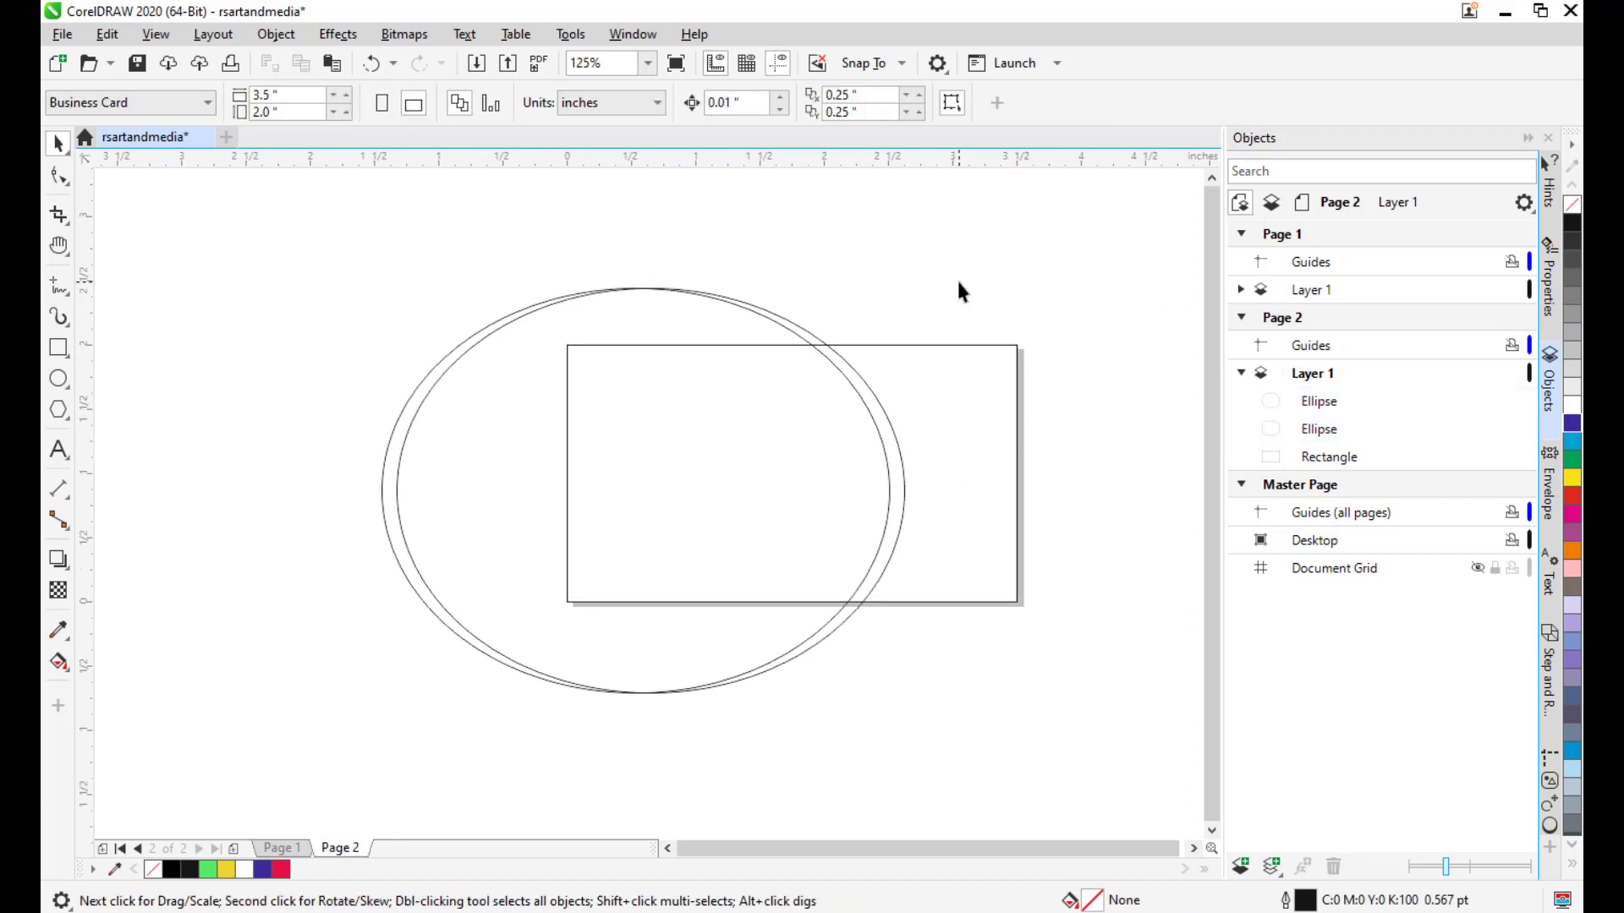
drag(958, 283, 956, 269)
drag(1020, 323, 1005, 343)
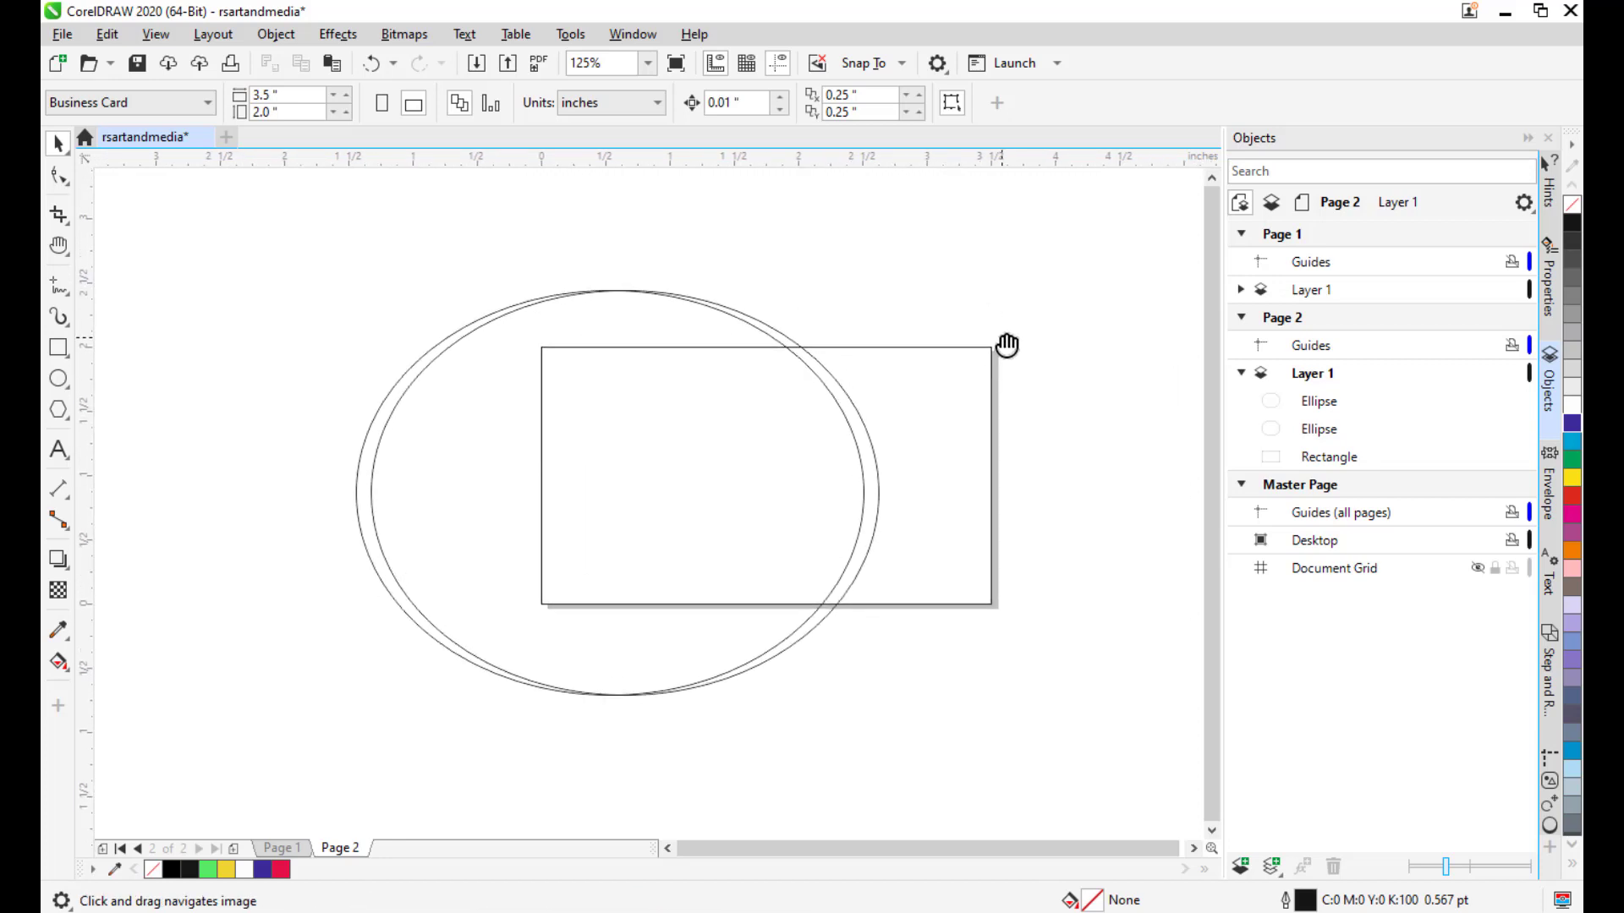
drag(973, 354, 976, 370)
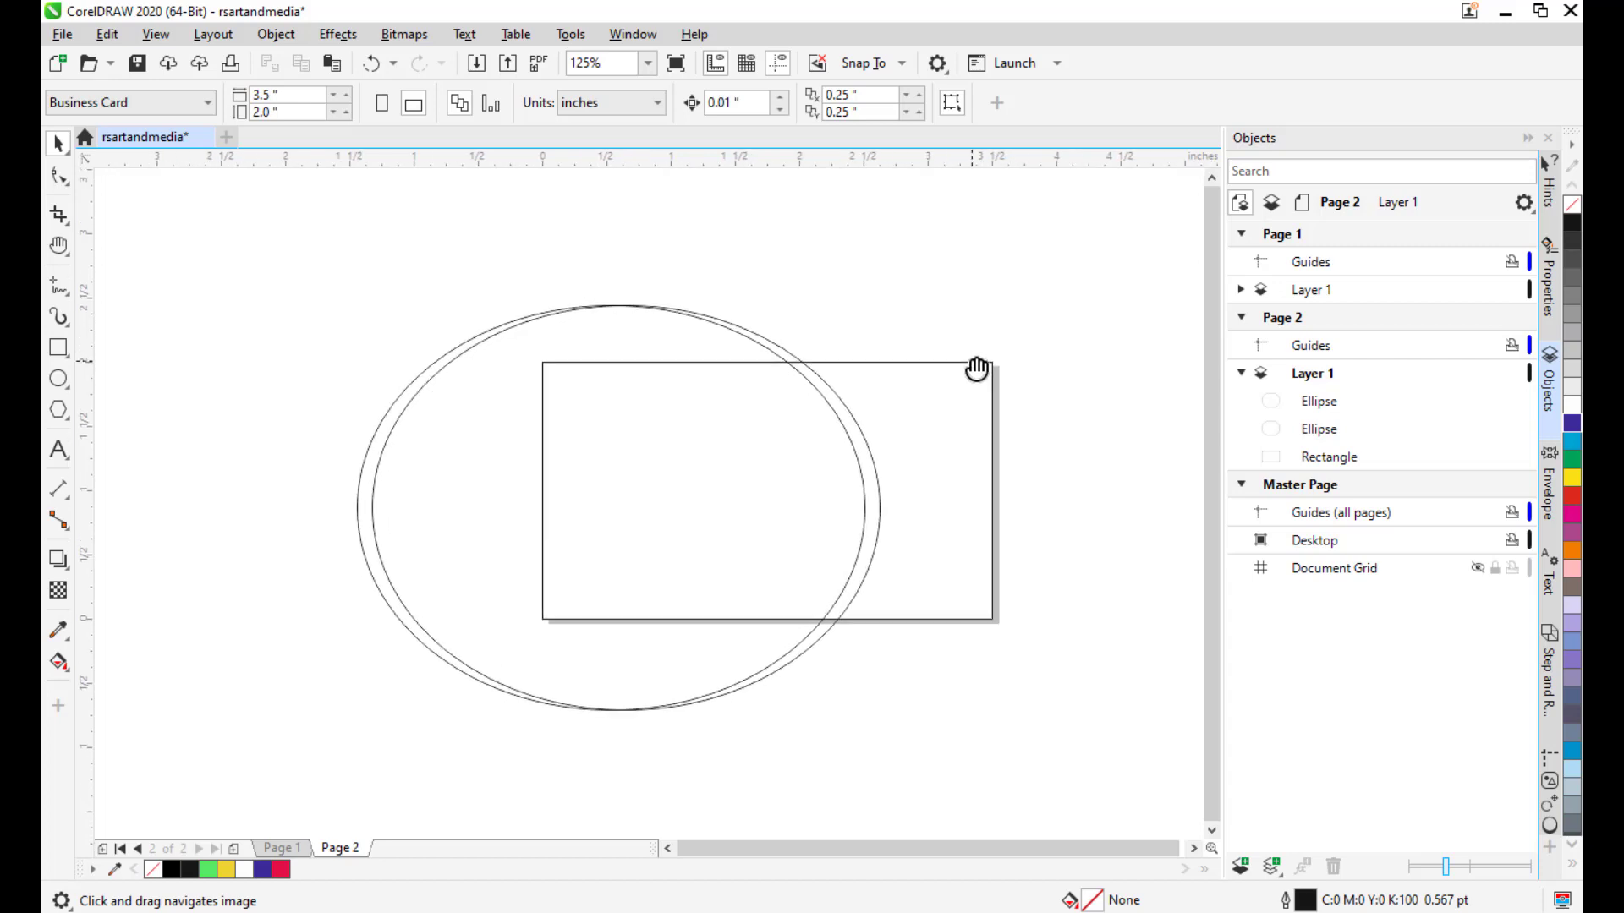
mouse_move(697, 449)
mouse_down()
mouse_move(717, 449)
mouse_move(702, 456)
mouse_up()
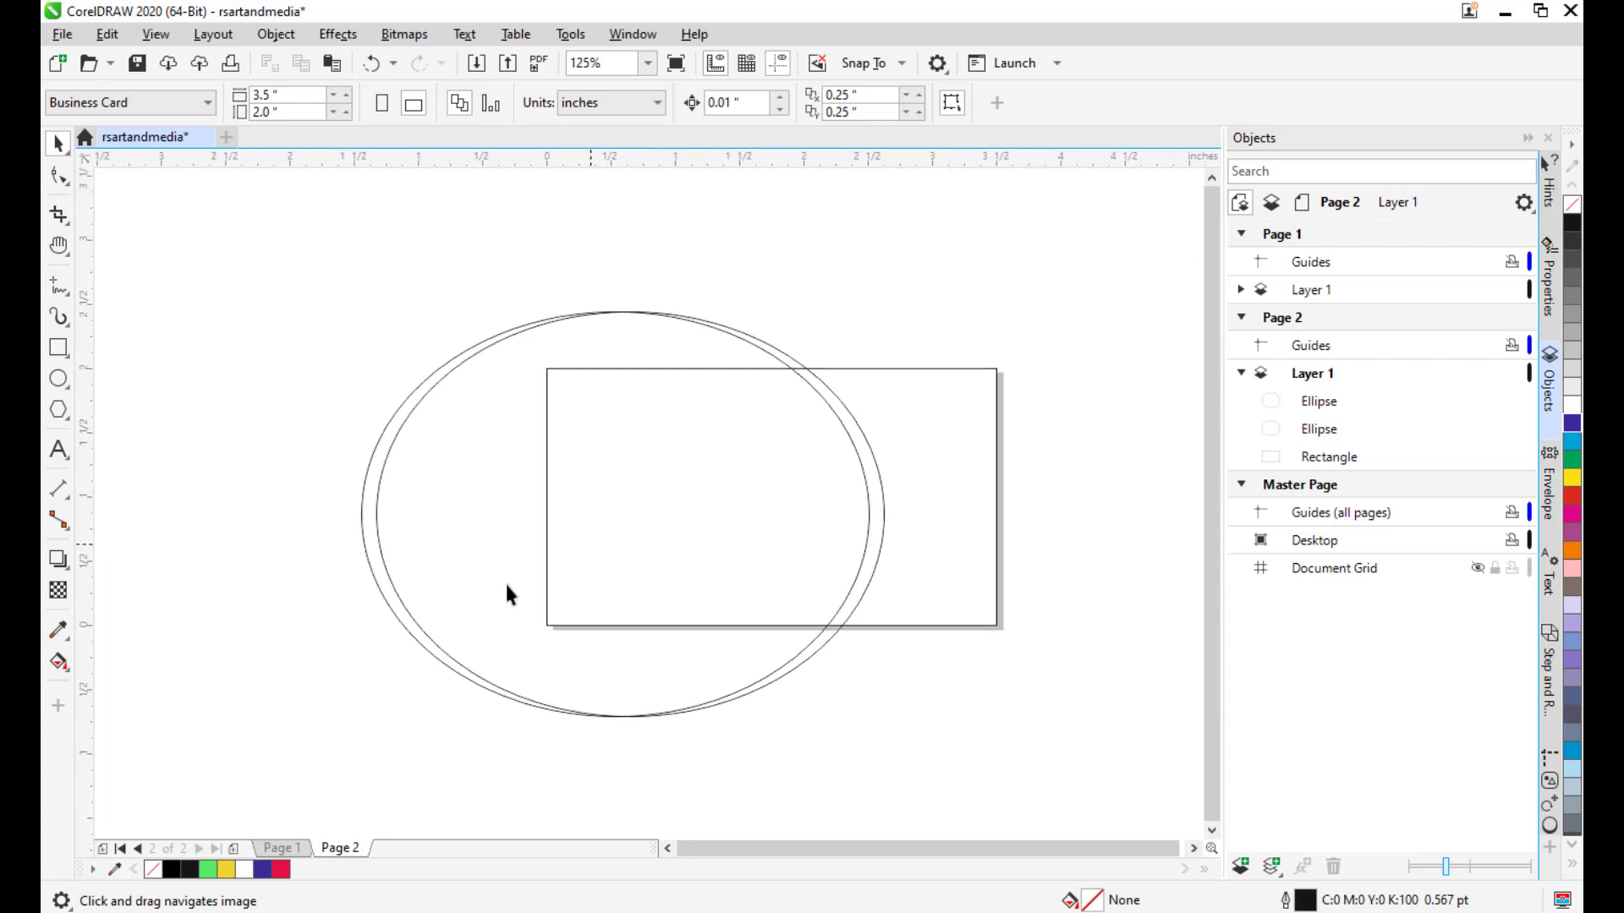
Use Smart Fill to fill the card area outside the ellipses green.
click(60, 672)
click(119, 687)
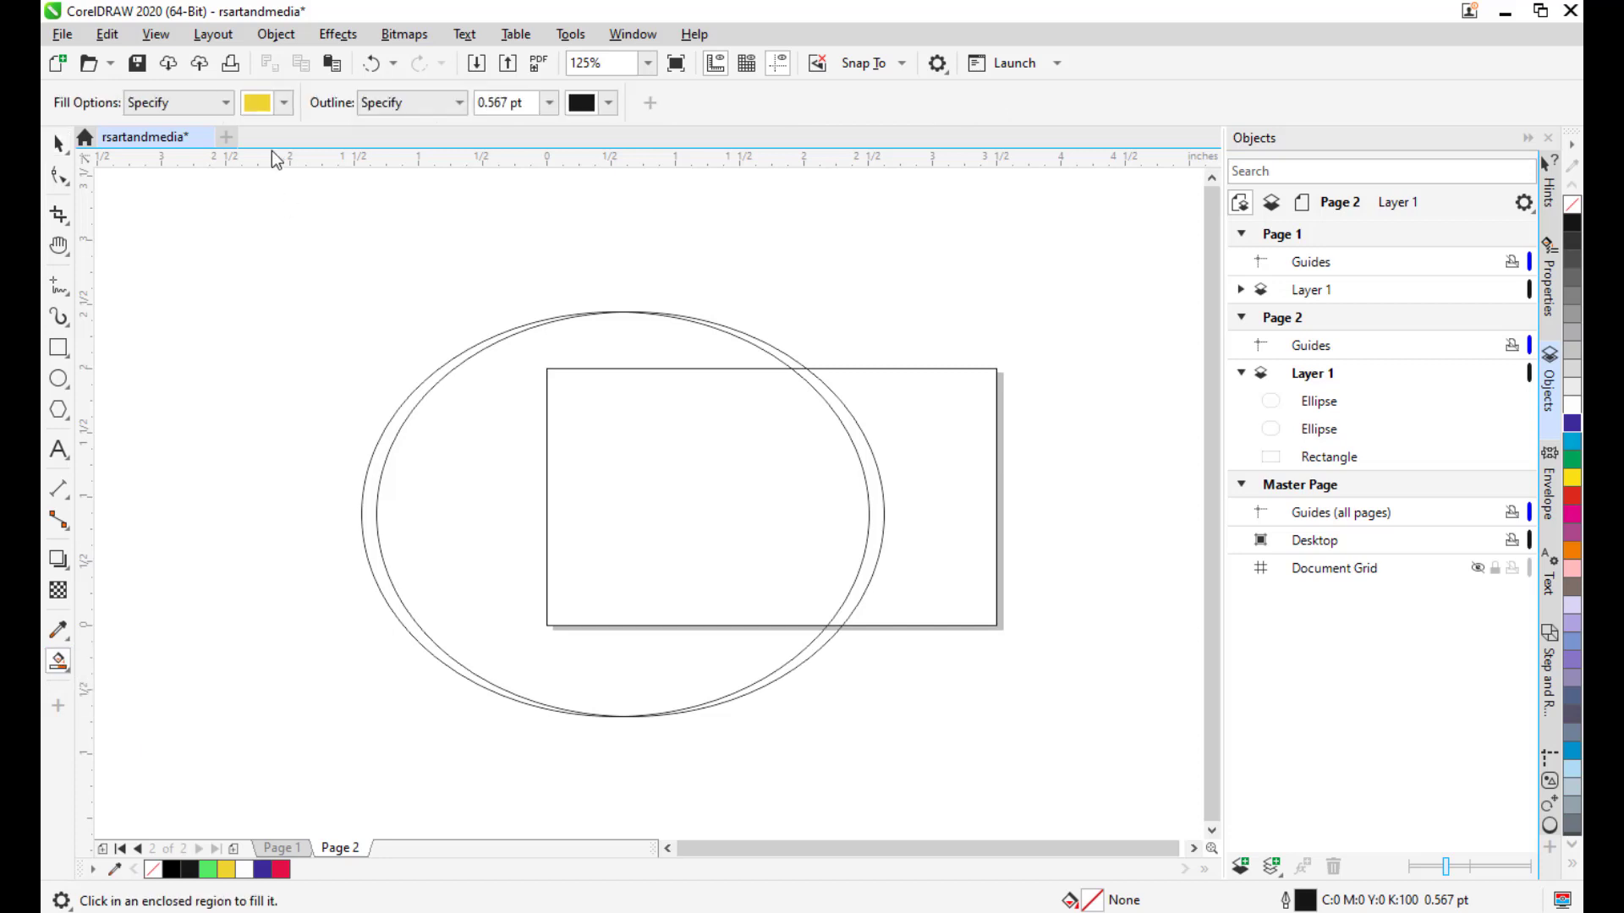
click(282, 103)
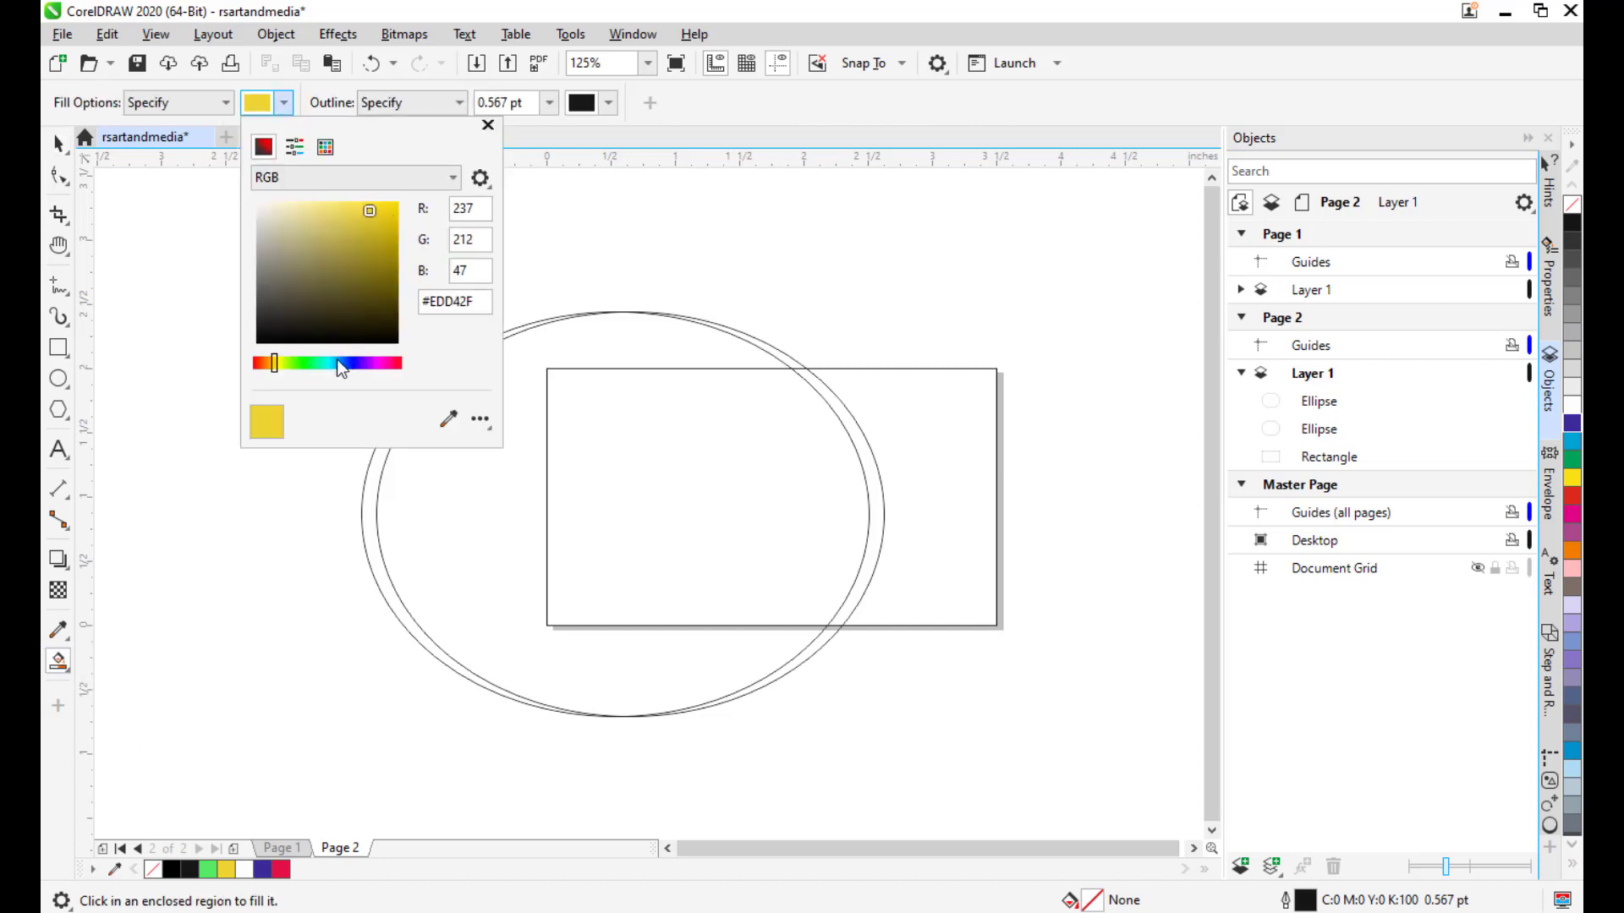
click(296, 361)
click(307, 362)
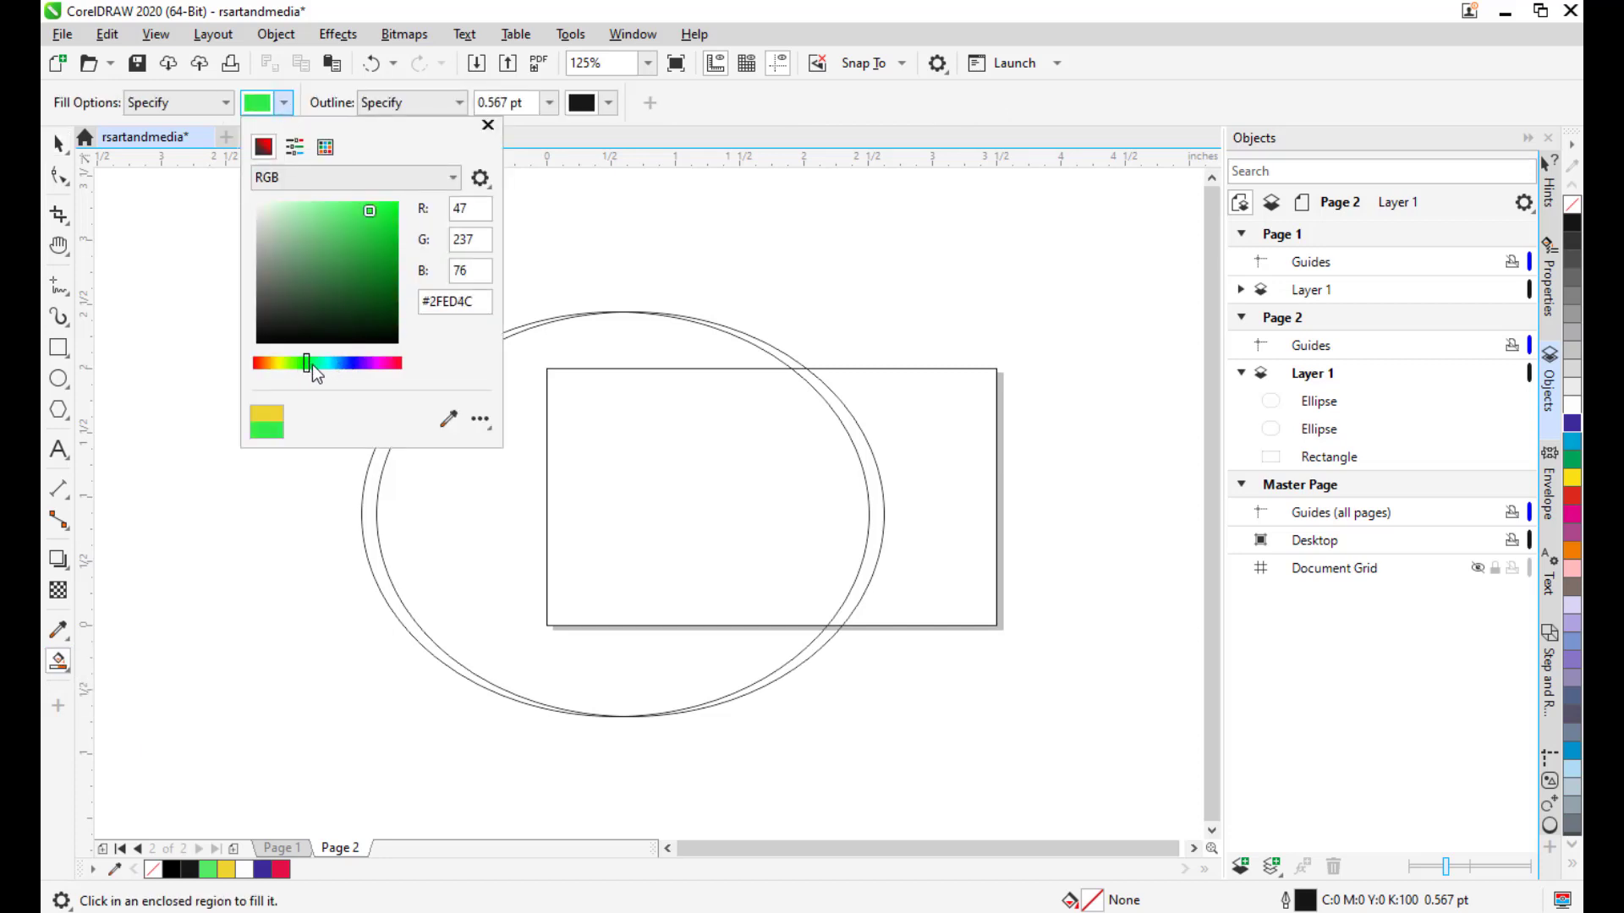
click(884, 327)
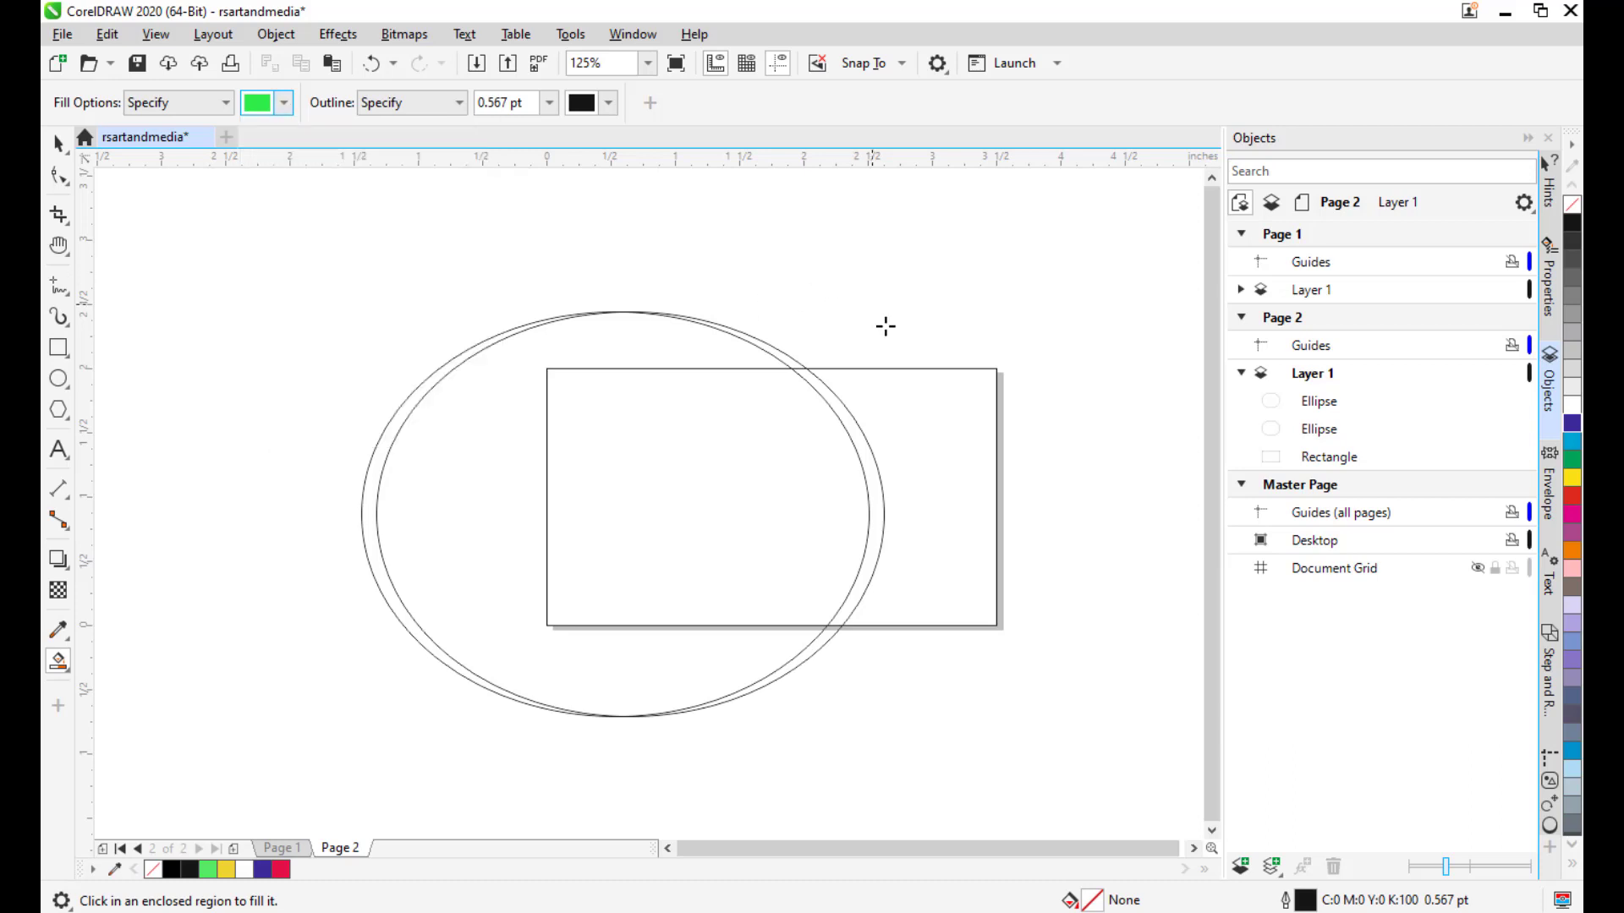
click(942, 409)
Fill the region inside the inner ellipse black.
mouse_move(957, 481)
mouse_down()
mouse_move(987, 481)
mouse_move(973, 488)
mouse_up()
drag(990, 422, 986, 425)
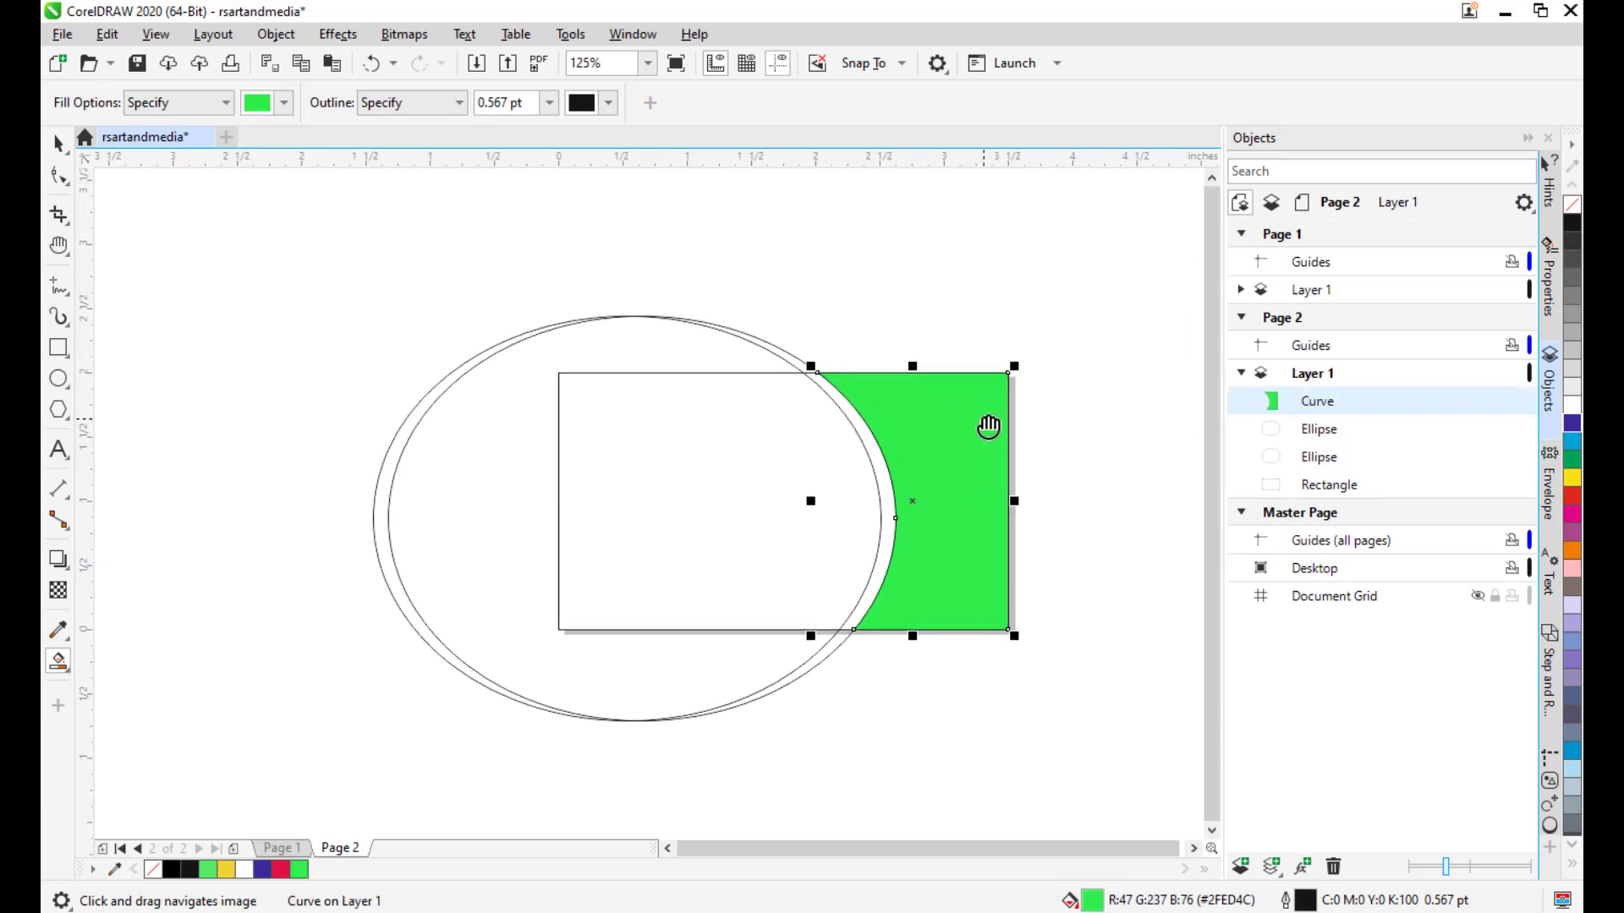
click(284, 103)
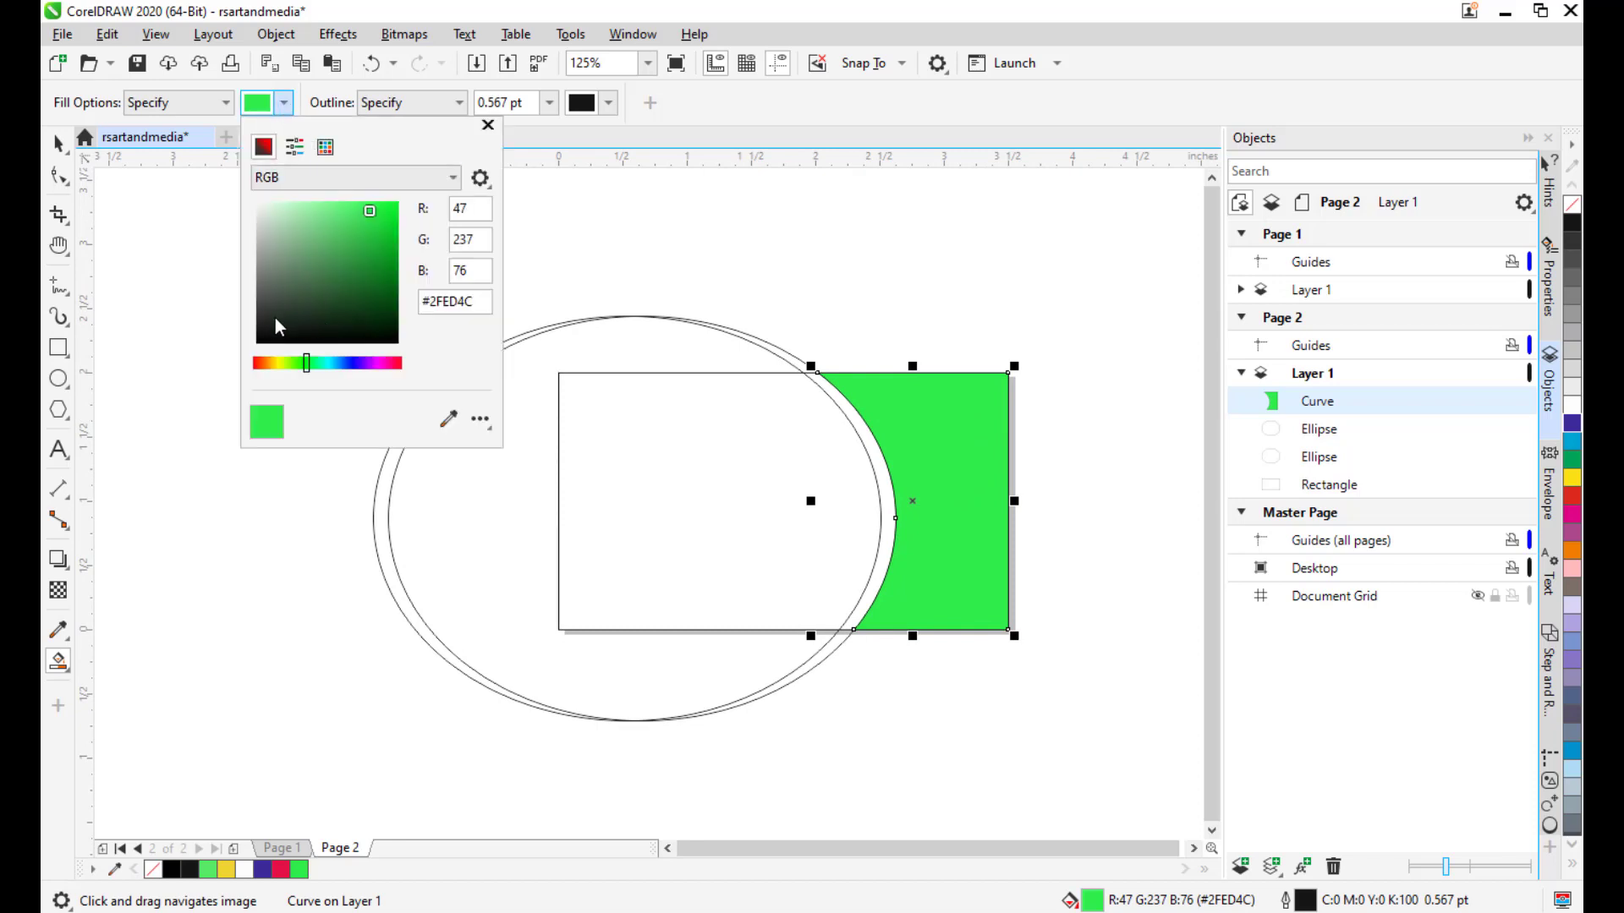
drag(275, 319, 270, 338)
click(699, 413)
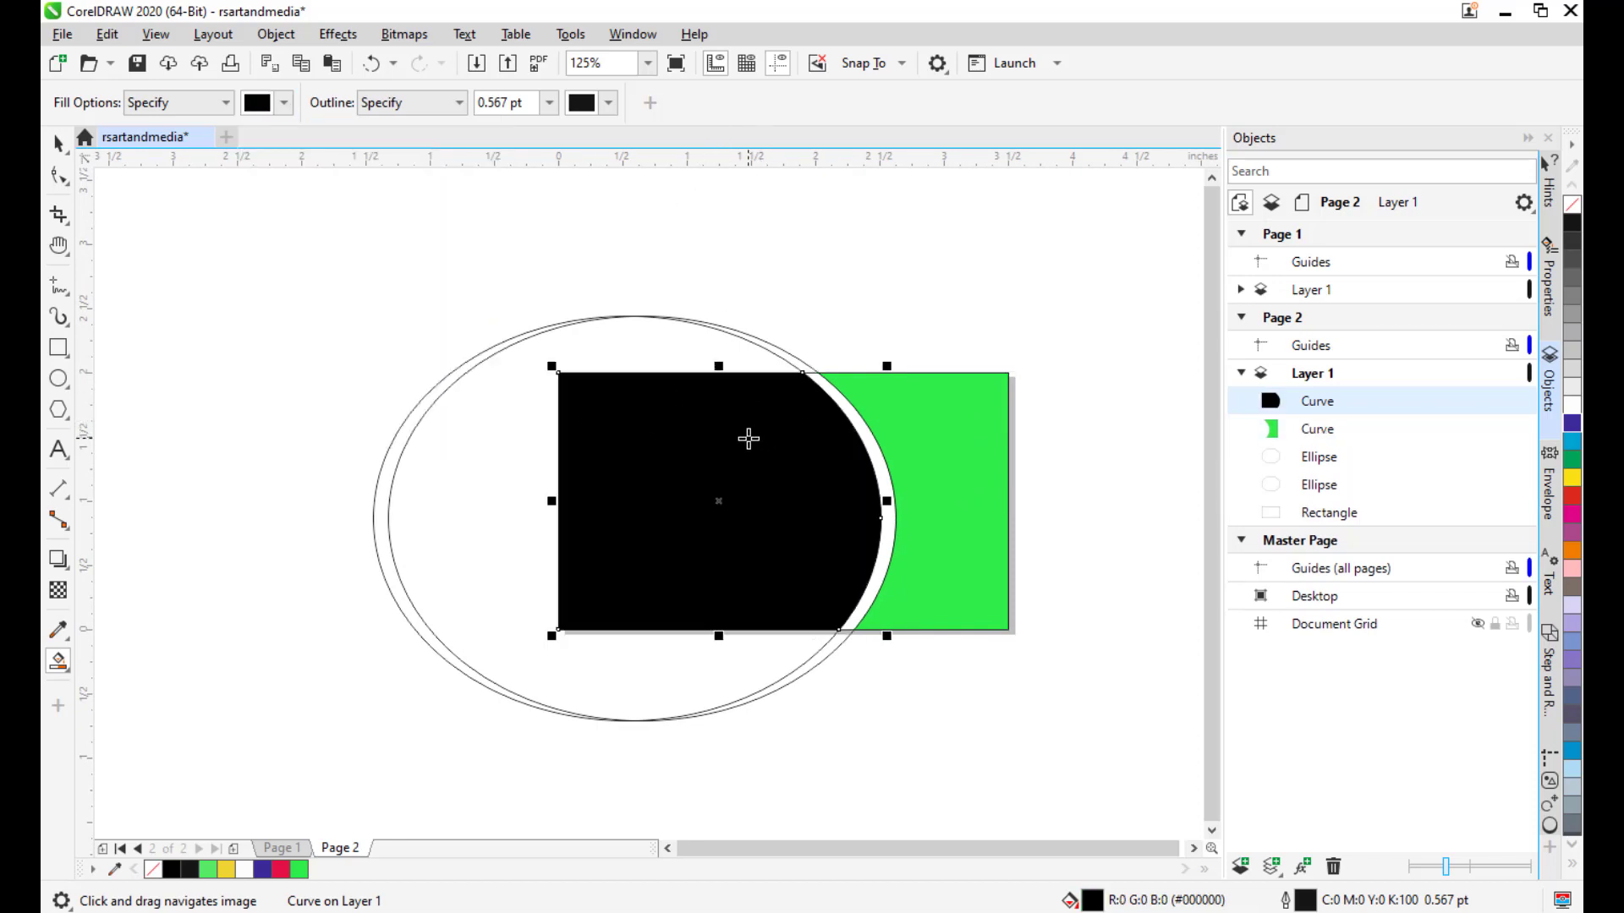
Fill the sliver between the two ellipse edges bright yellow.
click(284, 103)
click(277, 362)
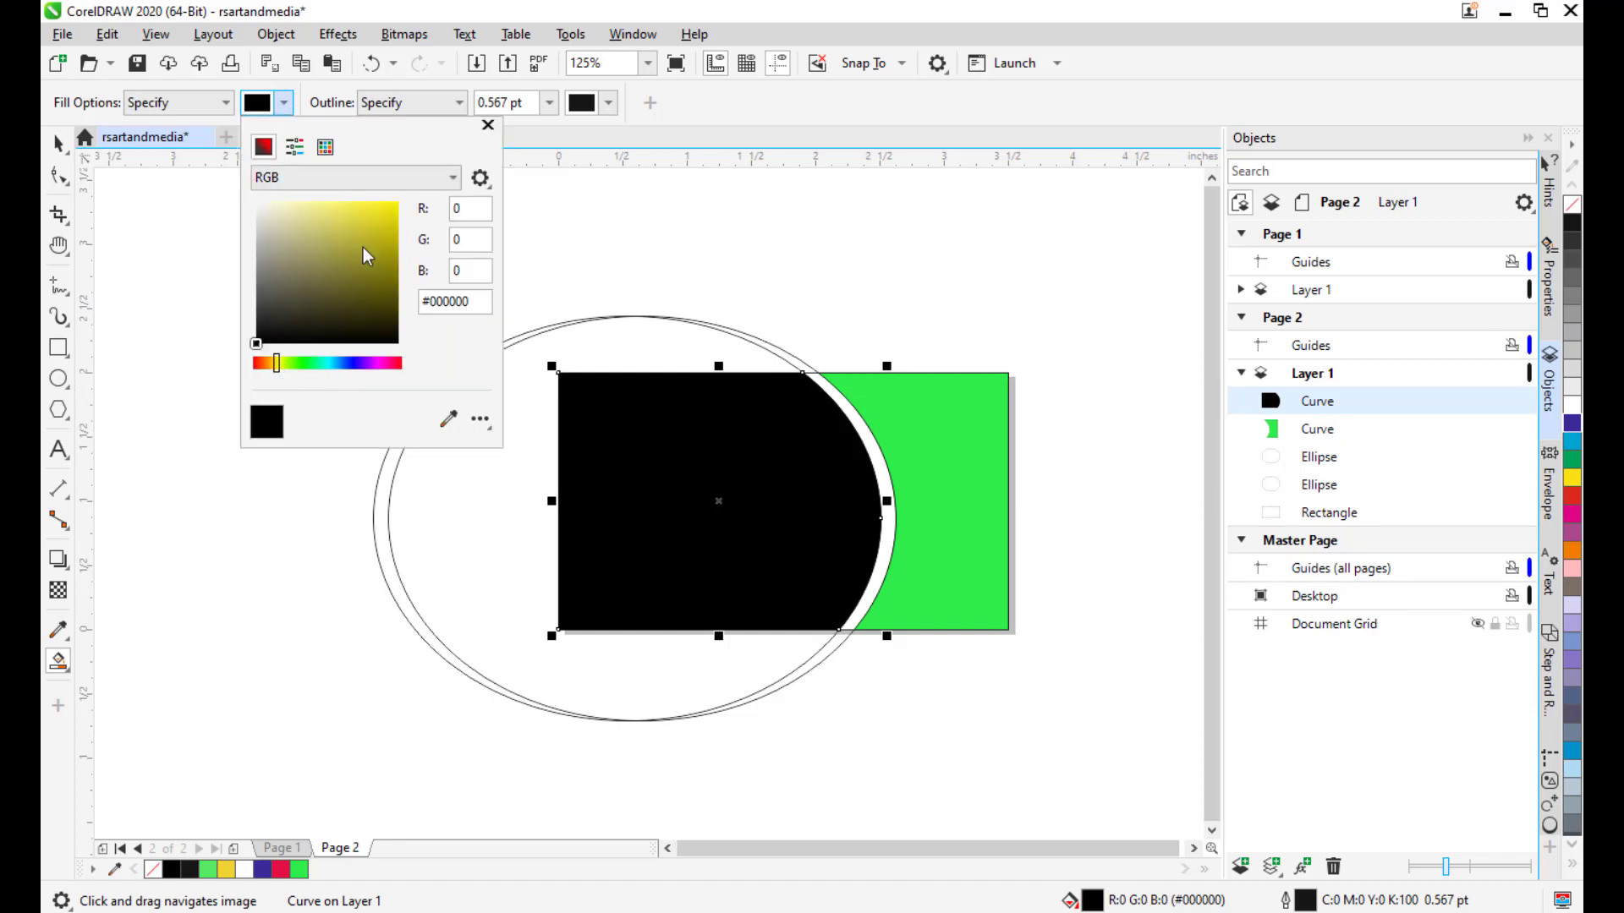
drag(362, 247, 396, 215)
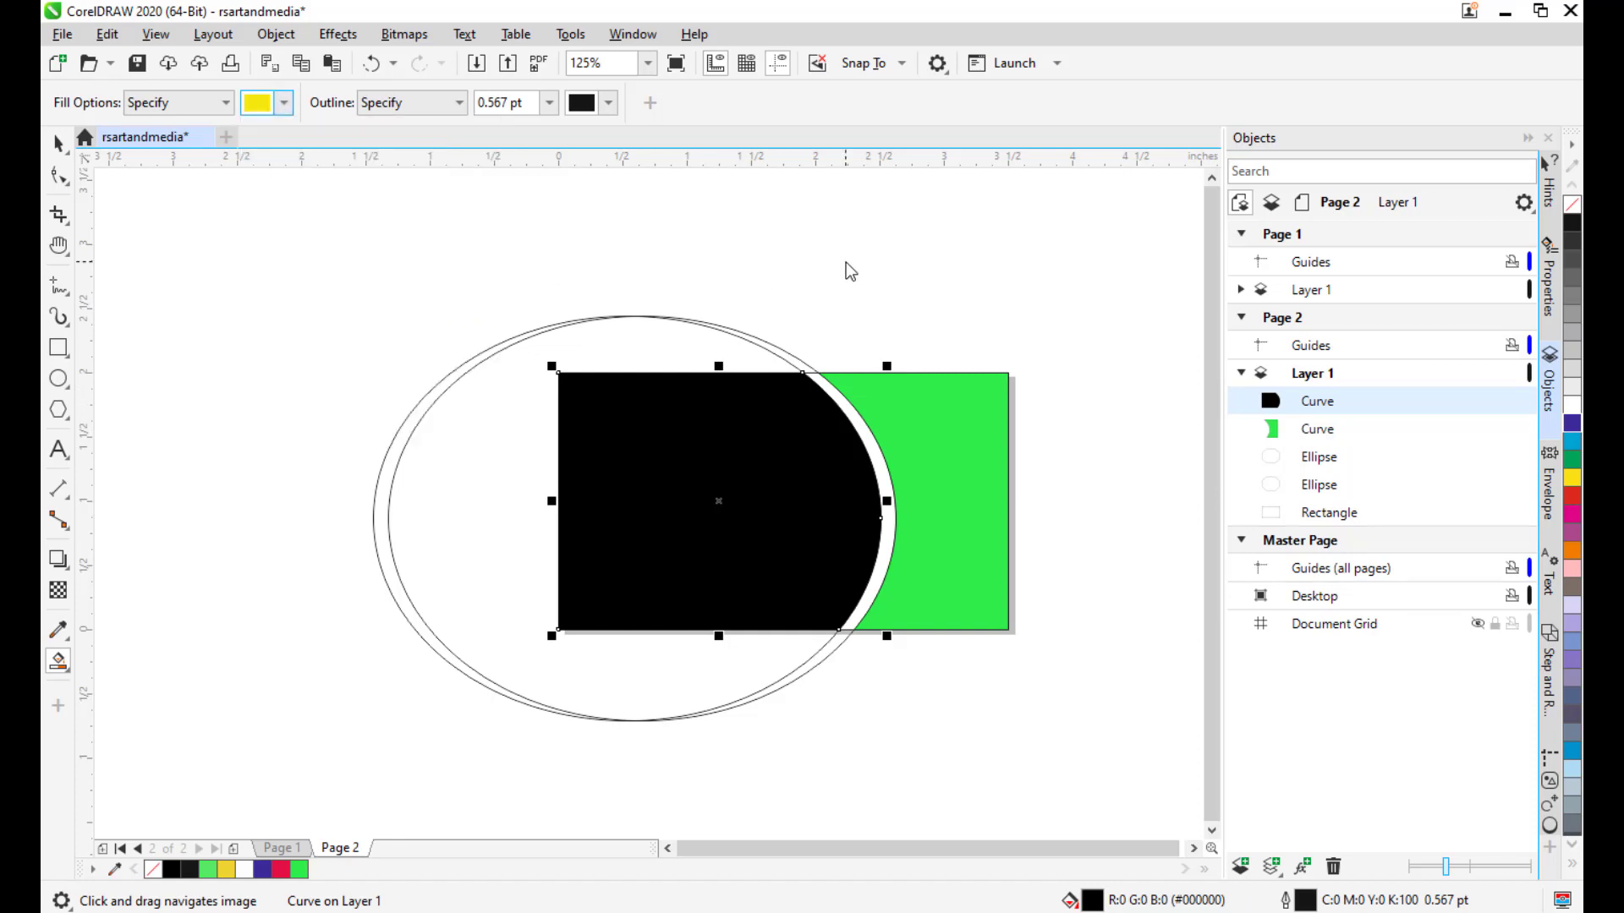
click(860, 420)
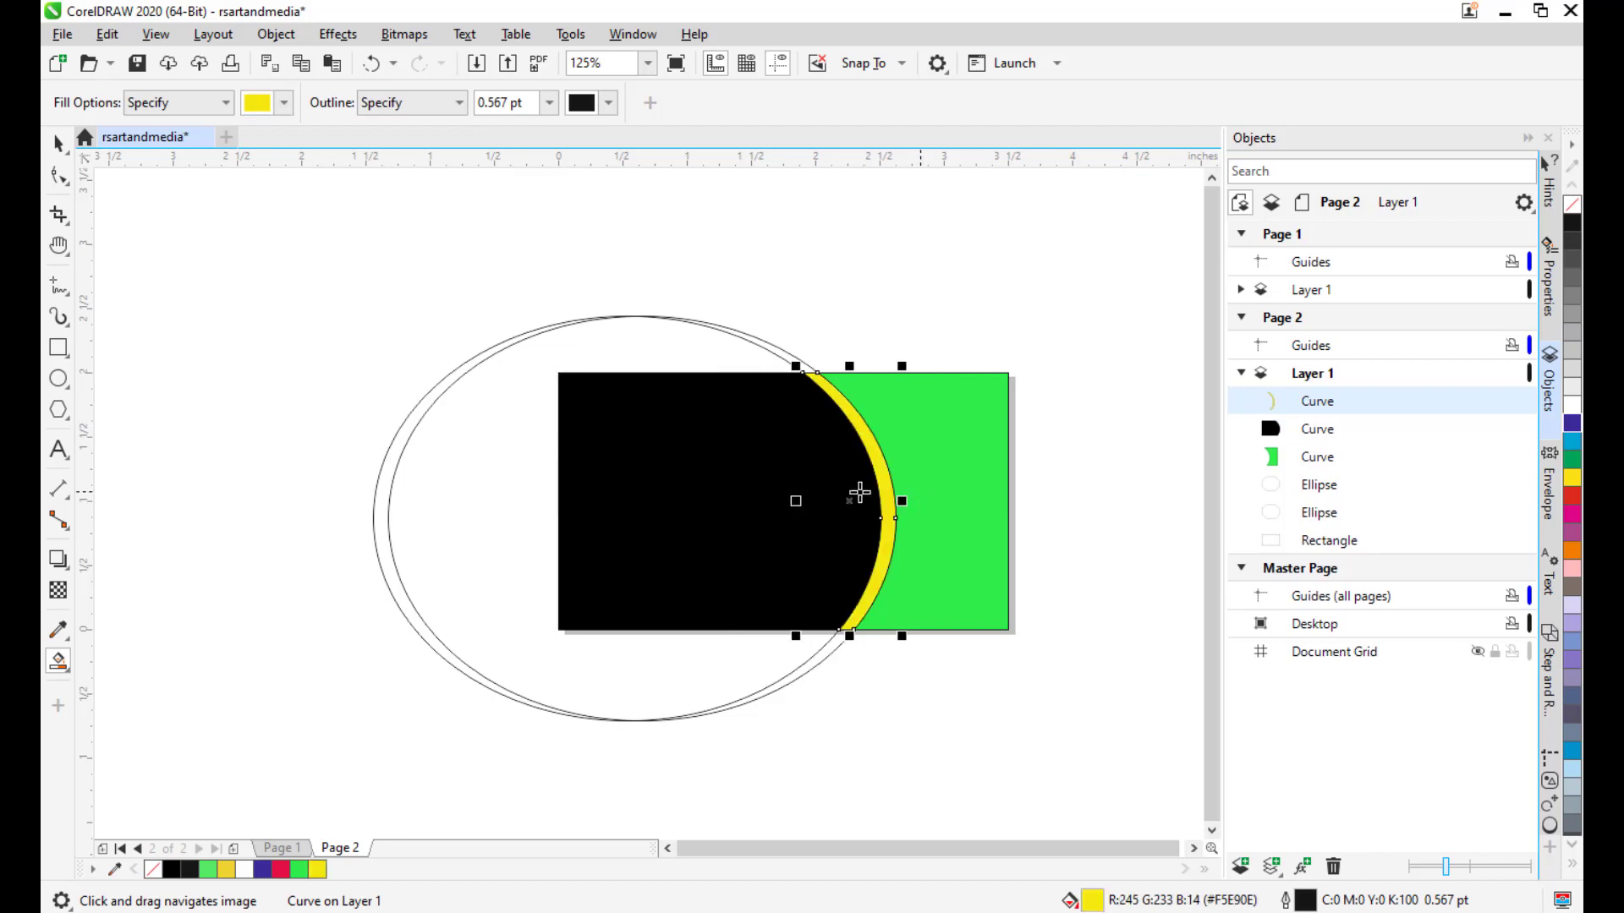
click(510, 294)
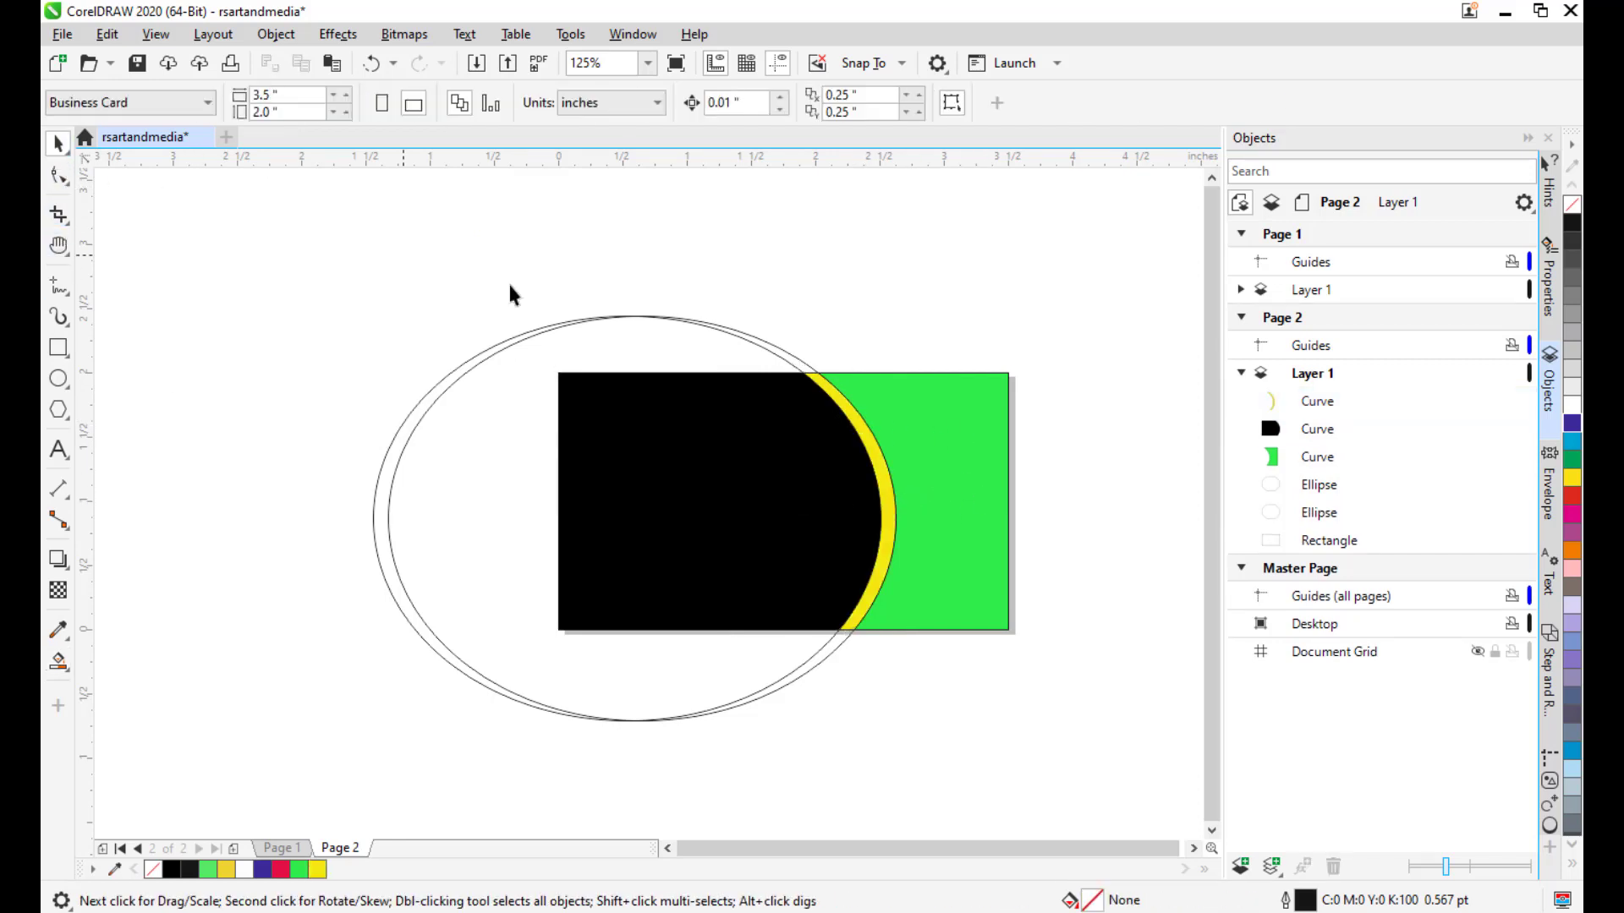
Delete both ellipses from the card.
click(645, 319)
key(Delete)
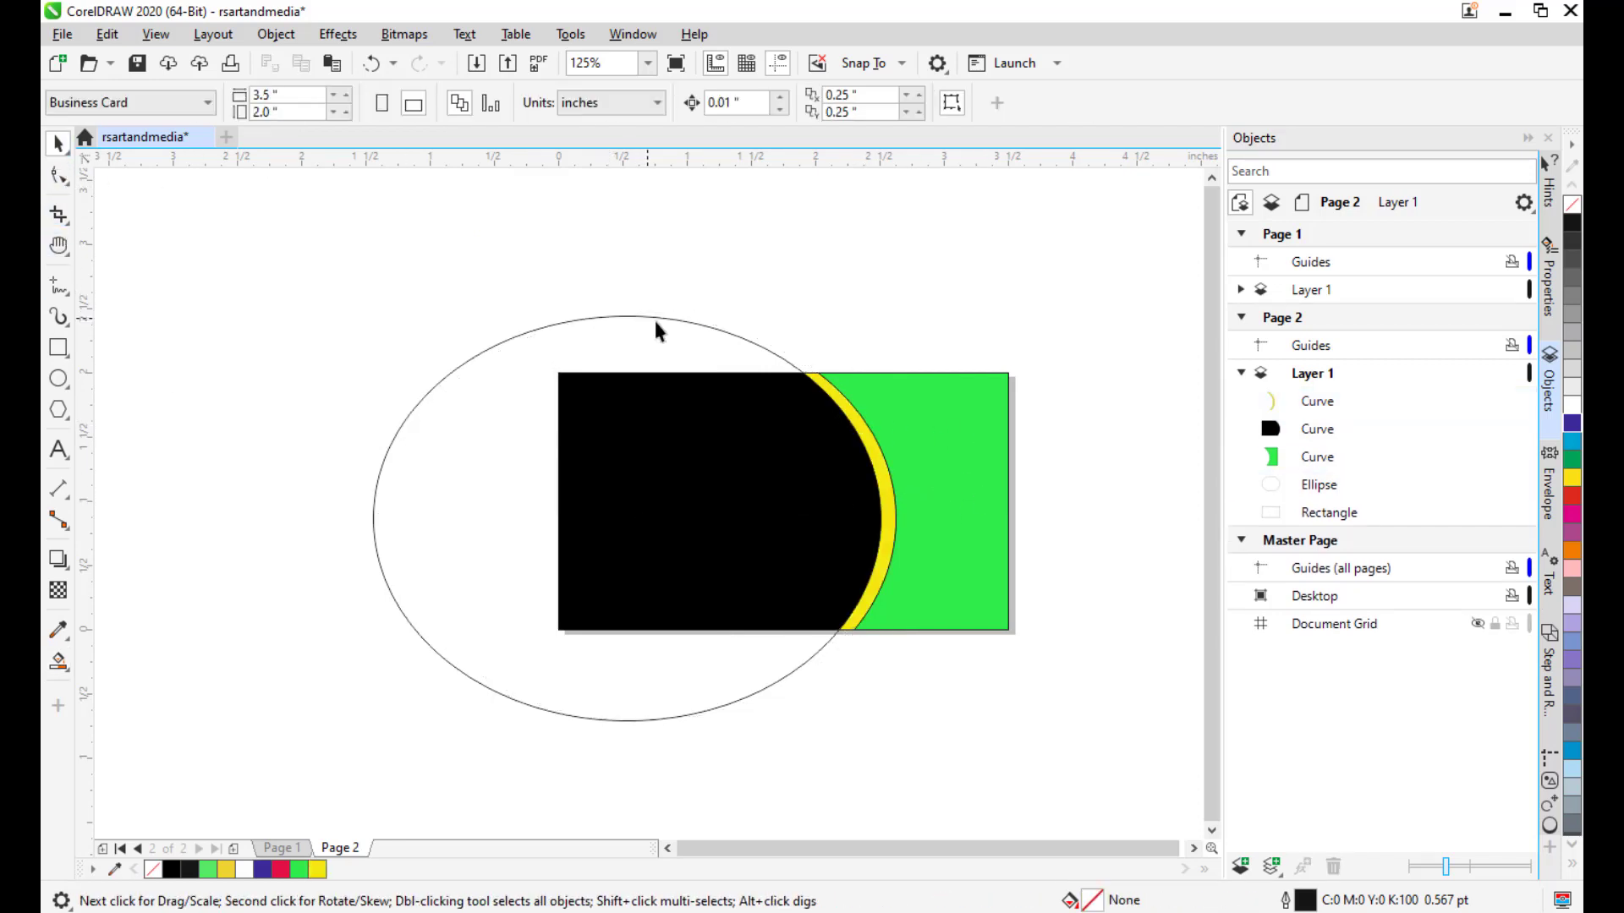
click(731, 331)
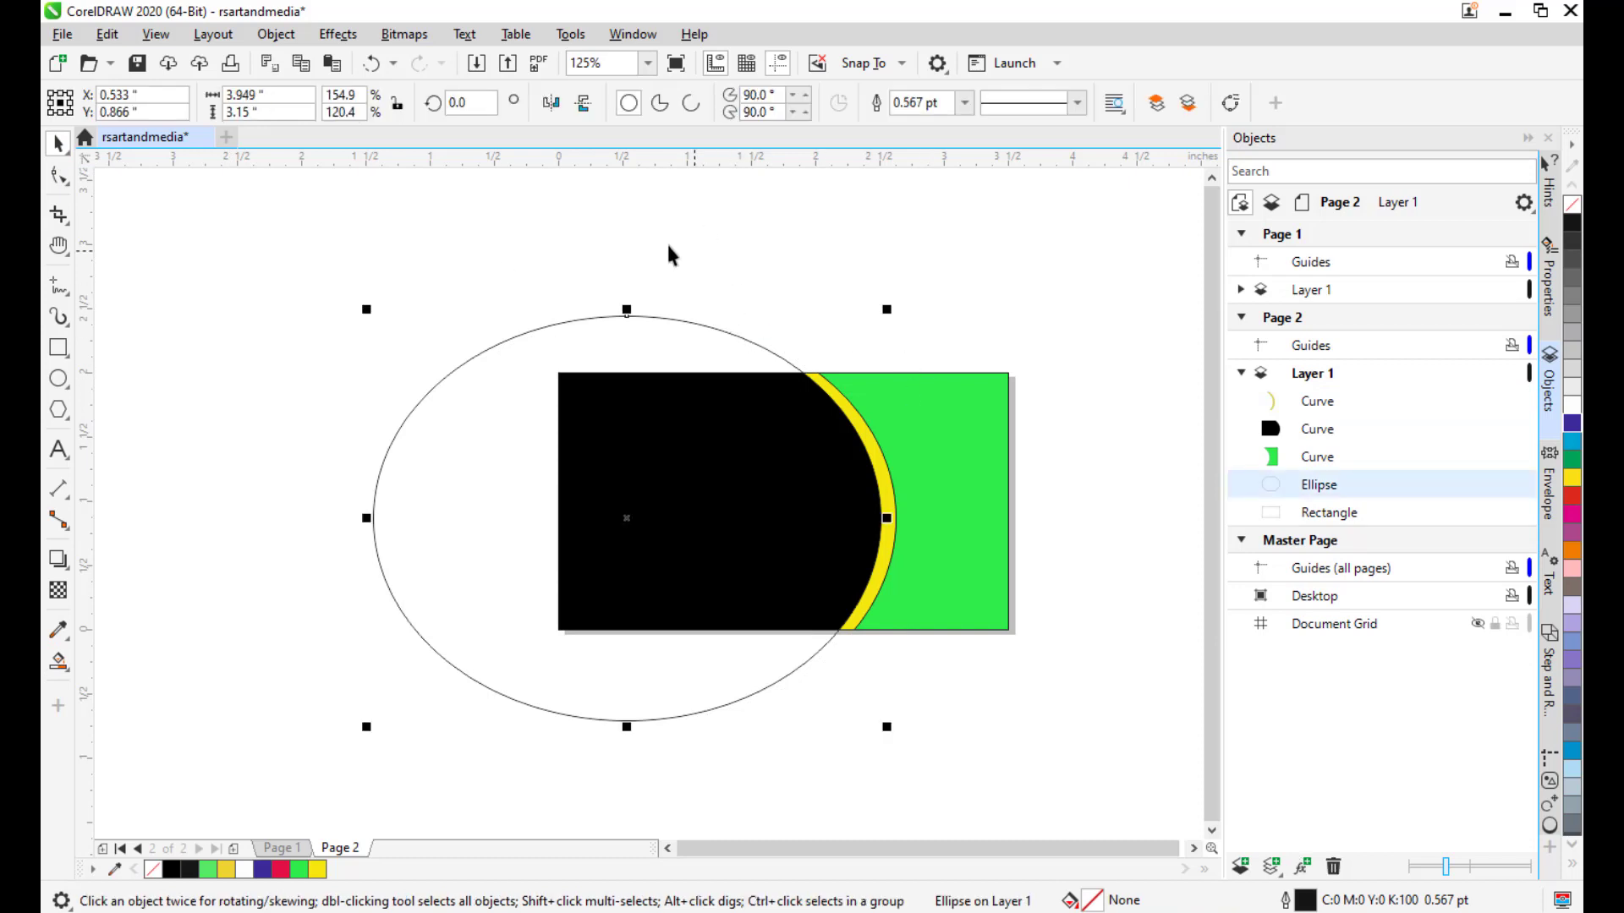
key(Delete)
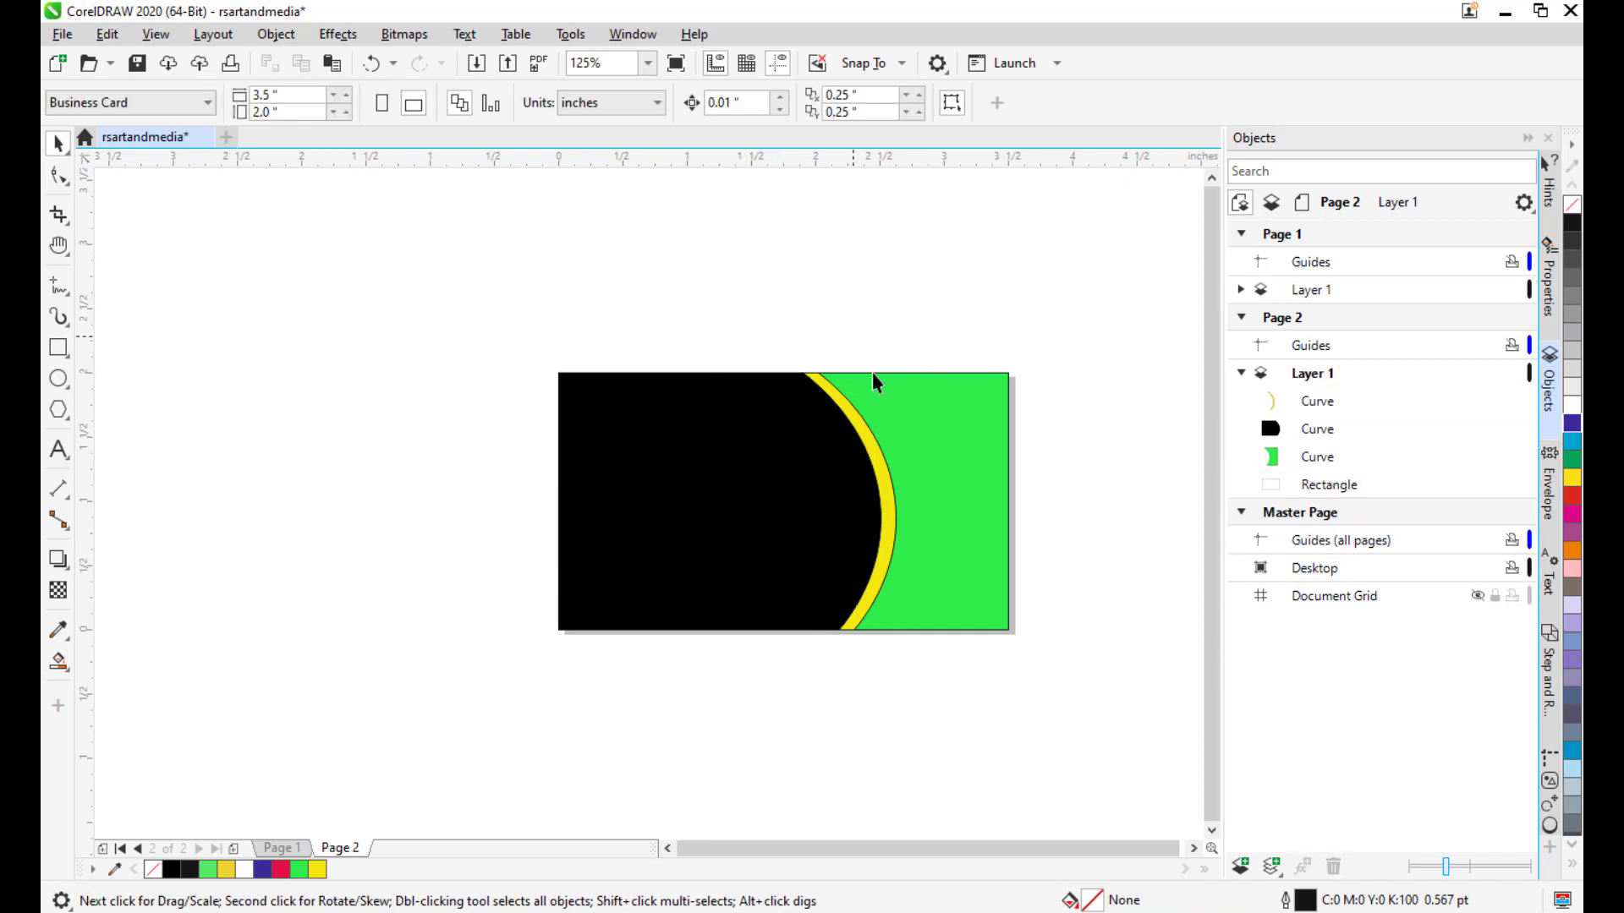
Check the outline width options for the yellow crescent and the green shape.
click(880, 472)
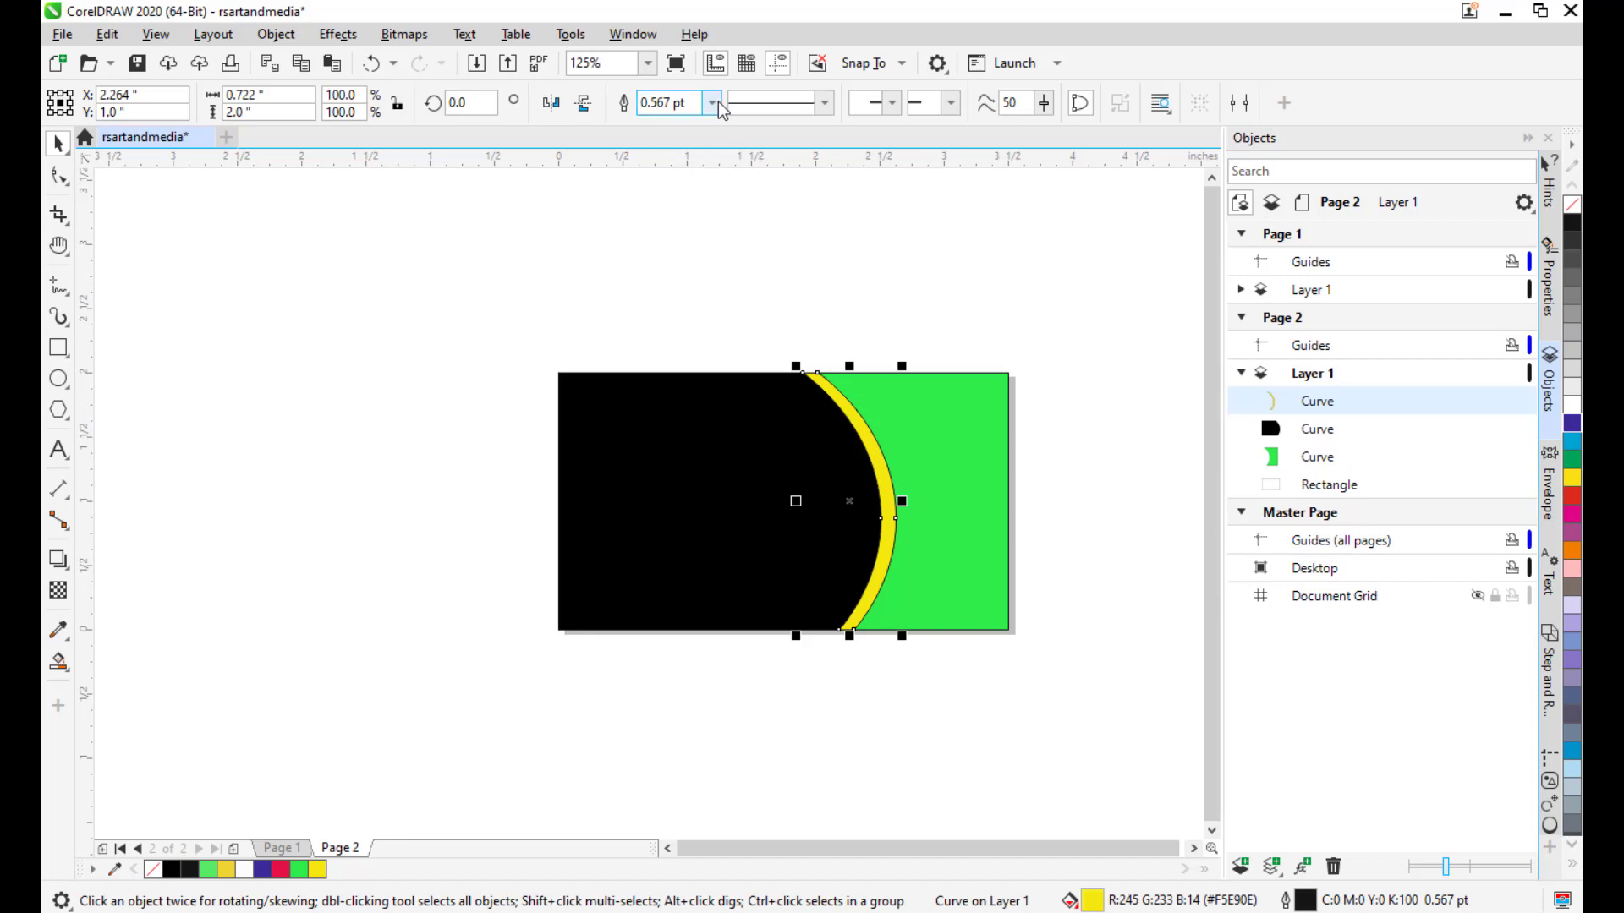
click(712, 103)
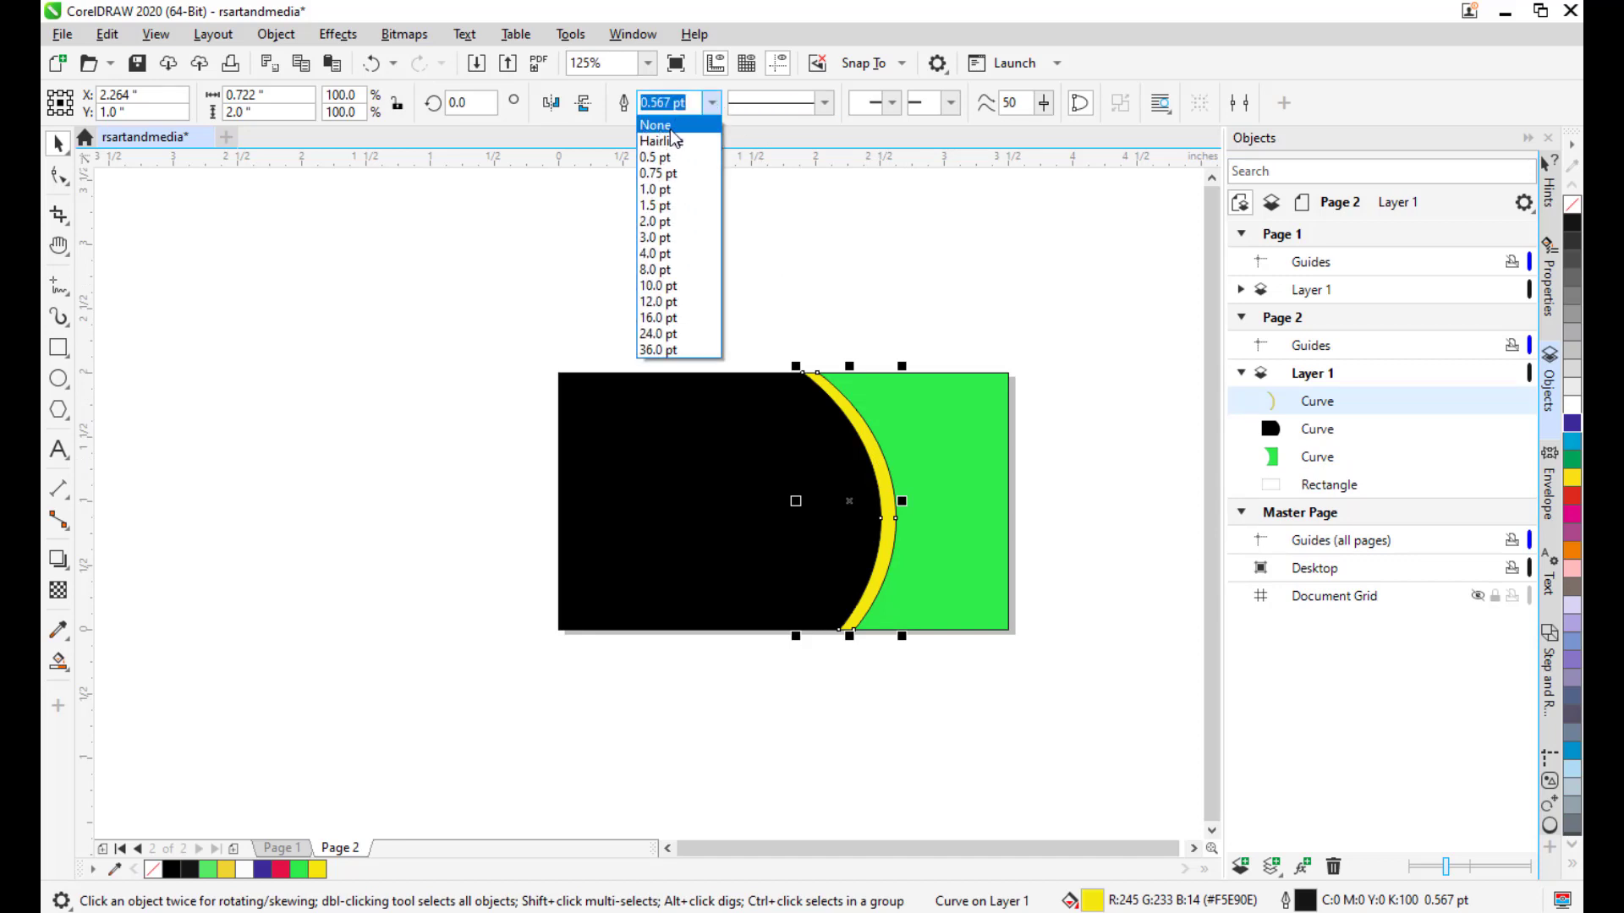
click(830, 201)
click(830, 202)
click(971, 417)
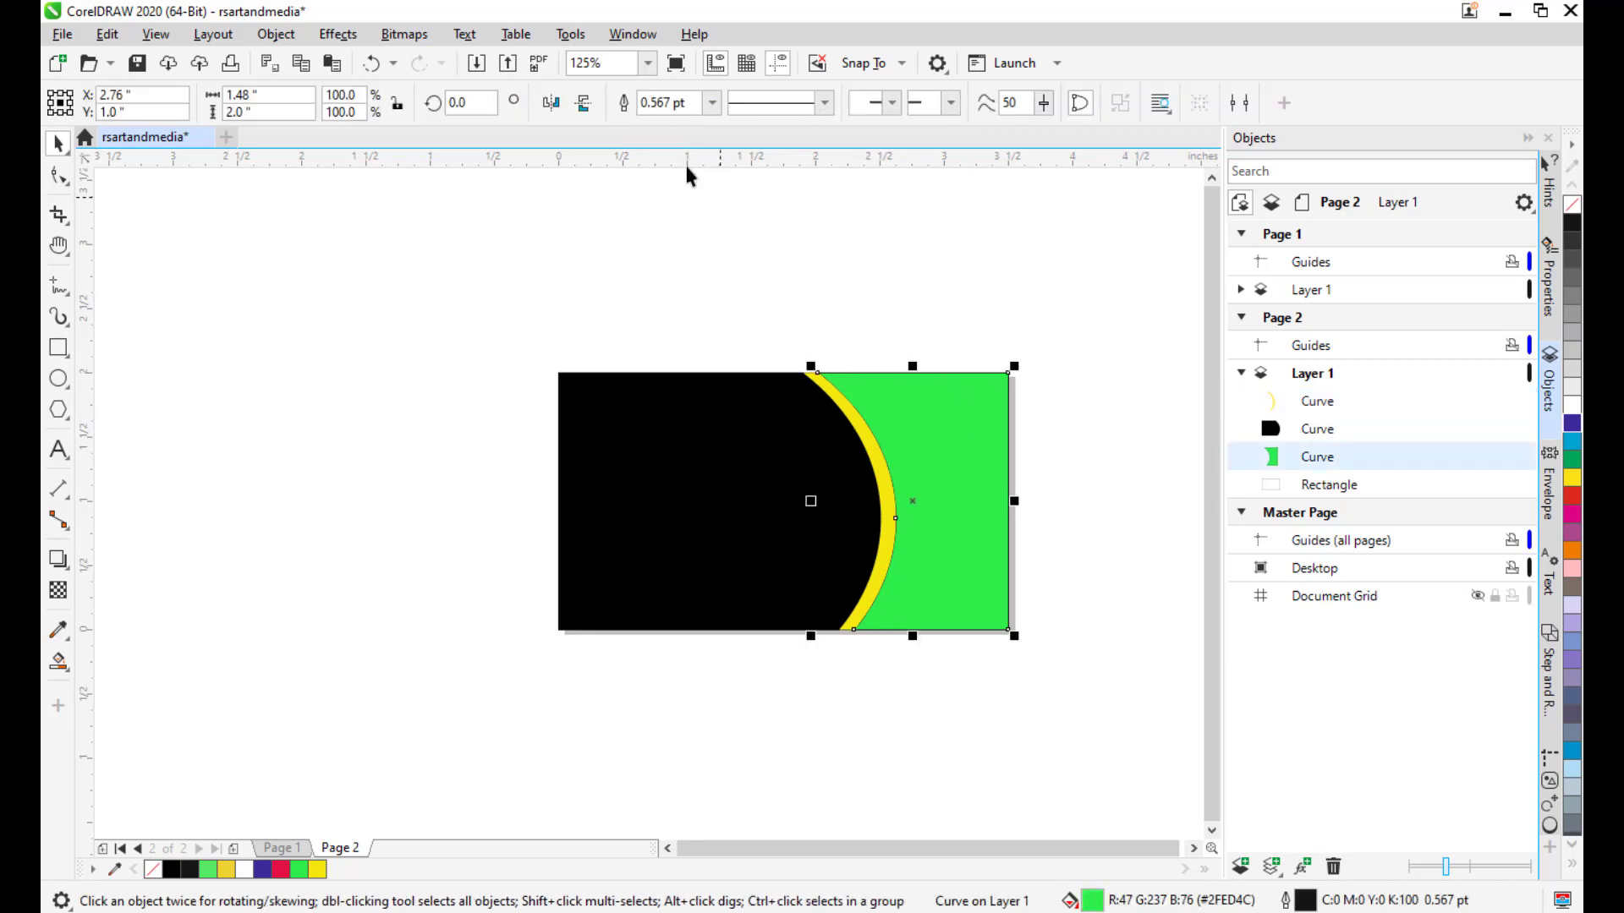
click(710, 102)
click(788, 235)
click(788, 235)
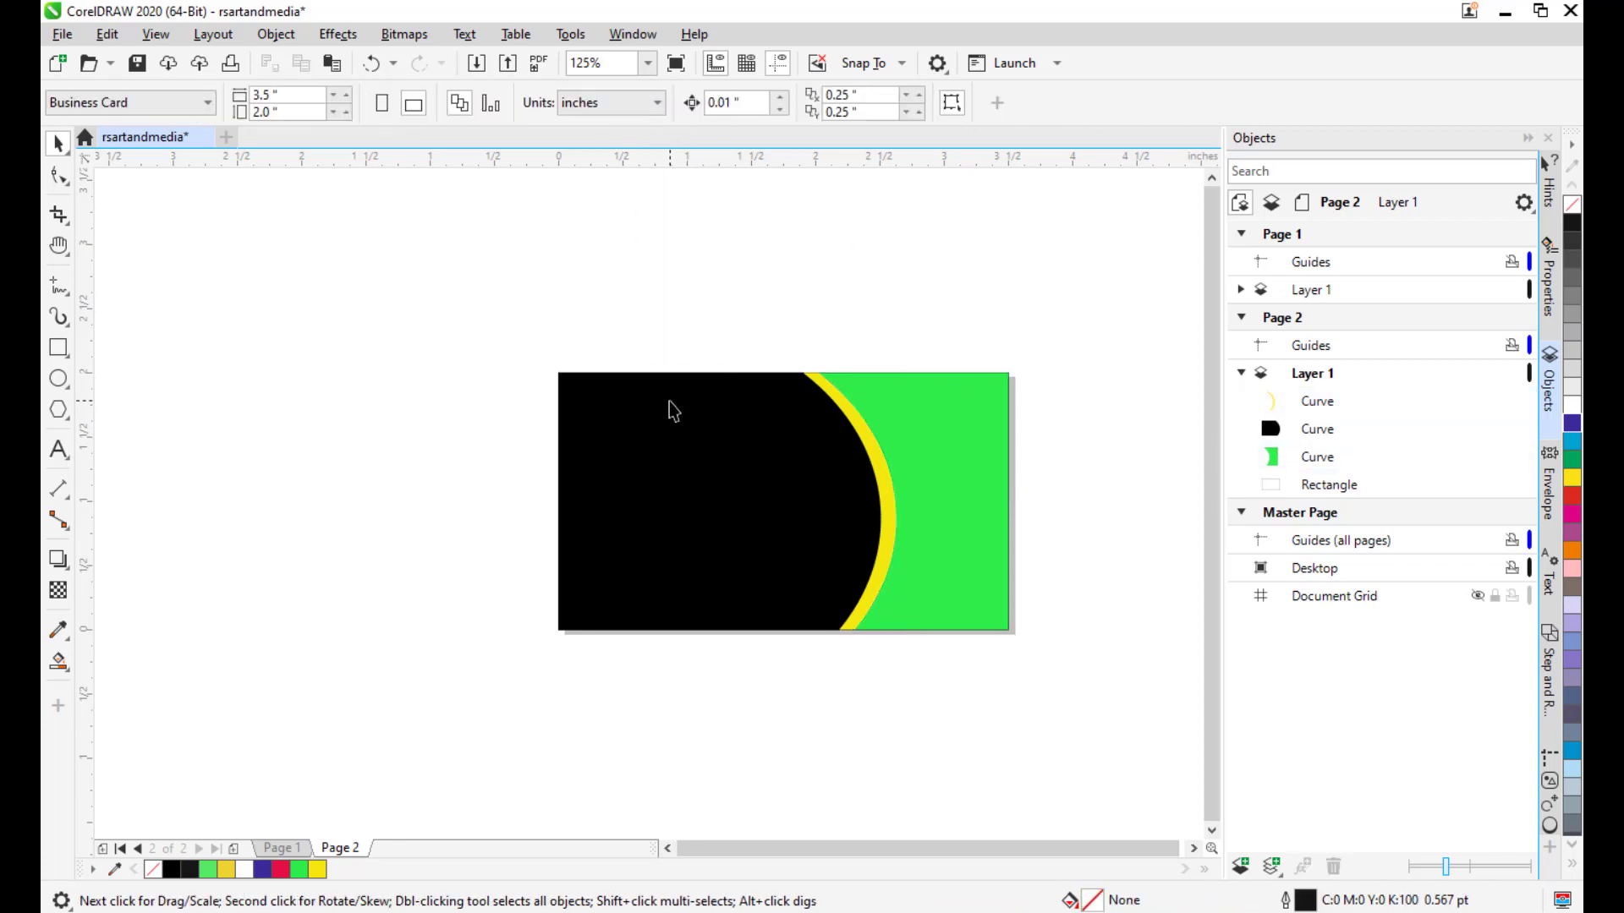
Set the black shape's outline width to None.
click(667, 406)
click(712, 102)
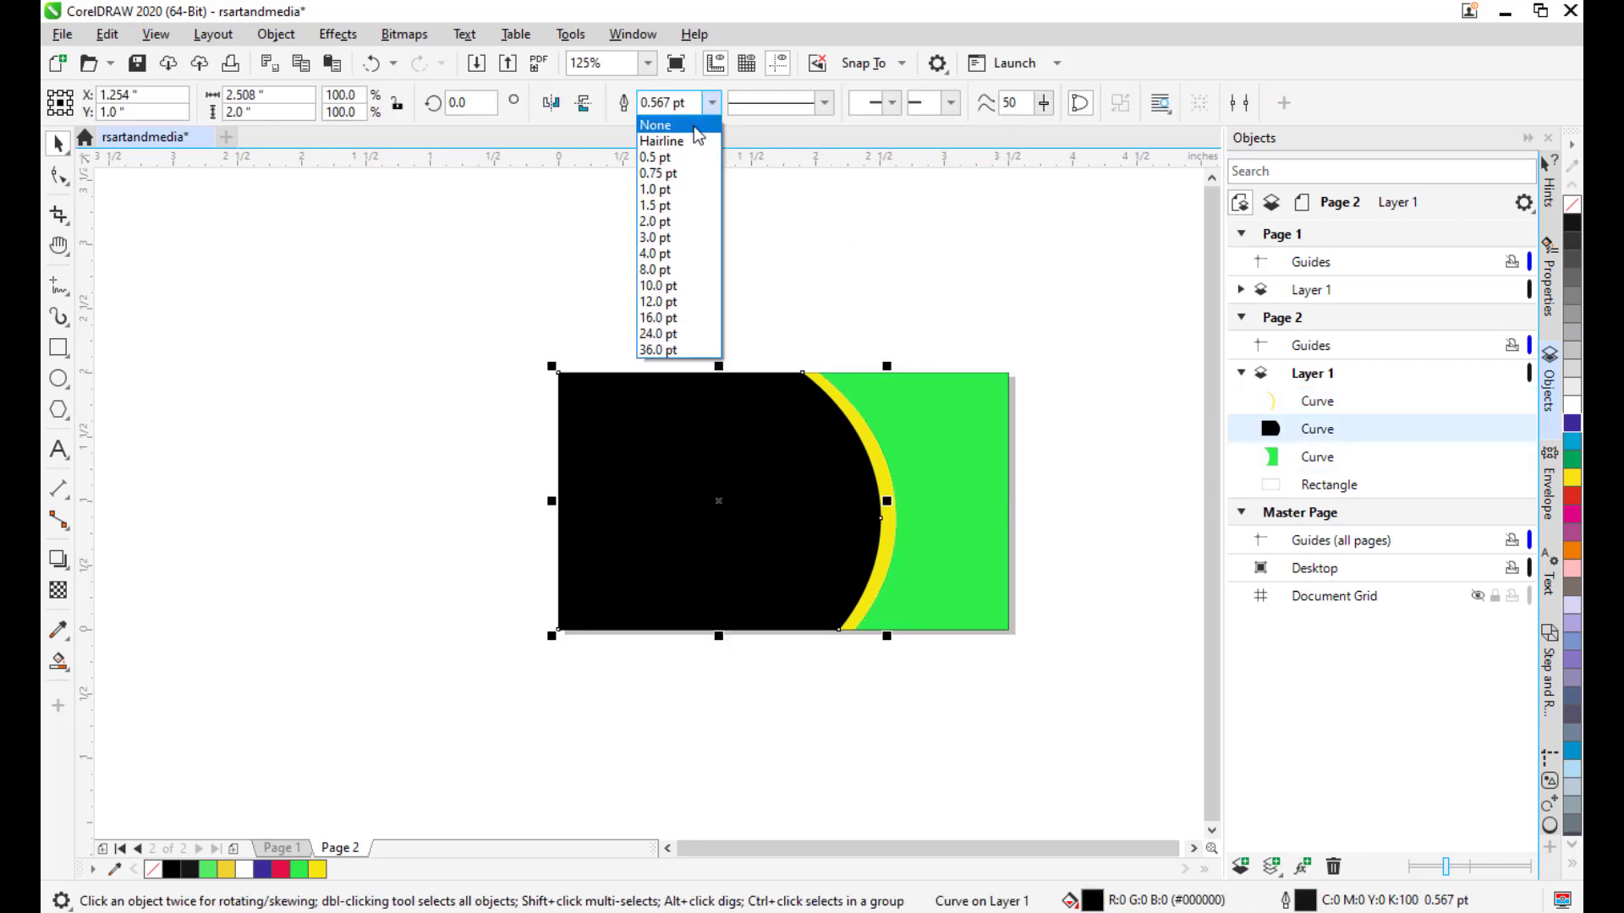
click(693, 123)
click(727, 265)
Zoom around the card and select the green shape.
drag(1017, 427, 1062, 407)
scroll(678, 408, up, 1)
scroll(841, 422, down, 1)
scroll(999, 511, up, 1)
scroll(942, 482, down, 1)
scroll(903, 399, up, 1)
scroll(941, 438, down, 1)
click(945, 402)
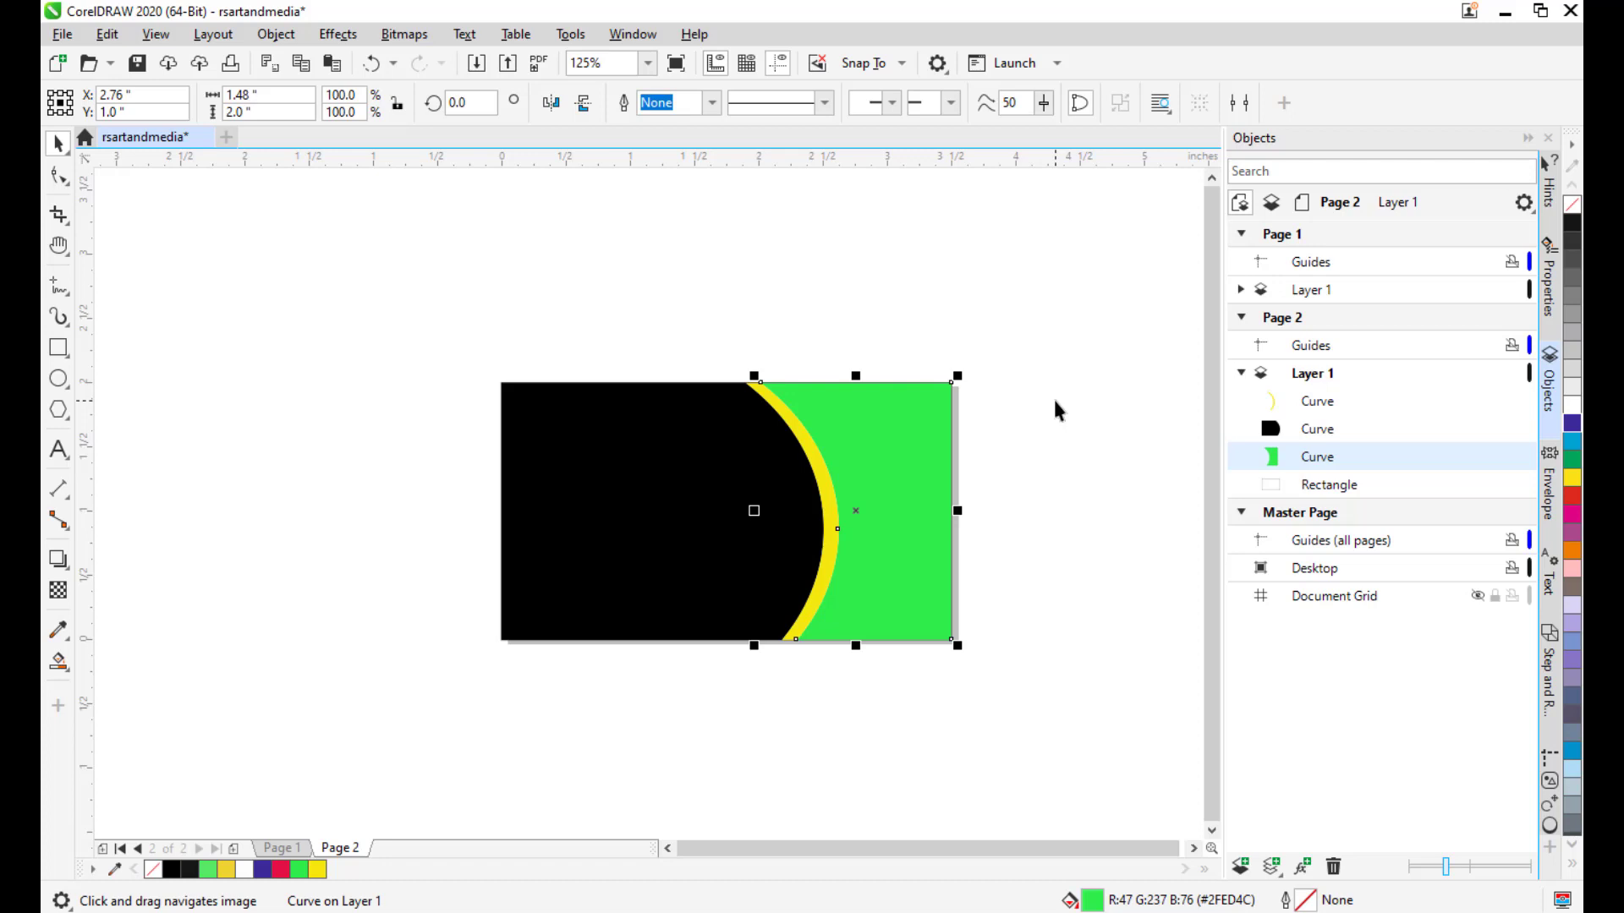
Apply the greenemeraldgradient preset to the green shape through Edit Fill (F11).
key(F11)
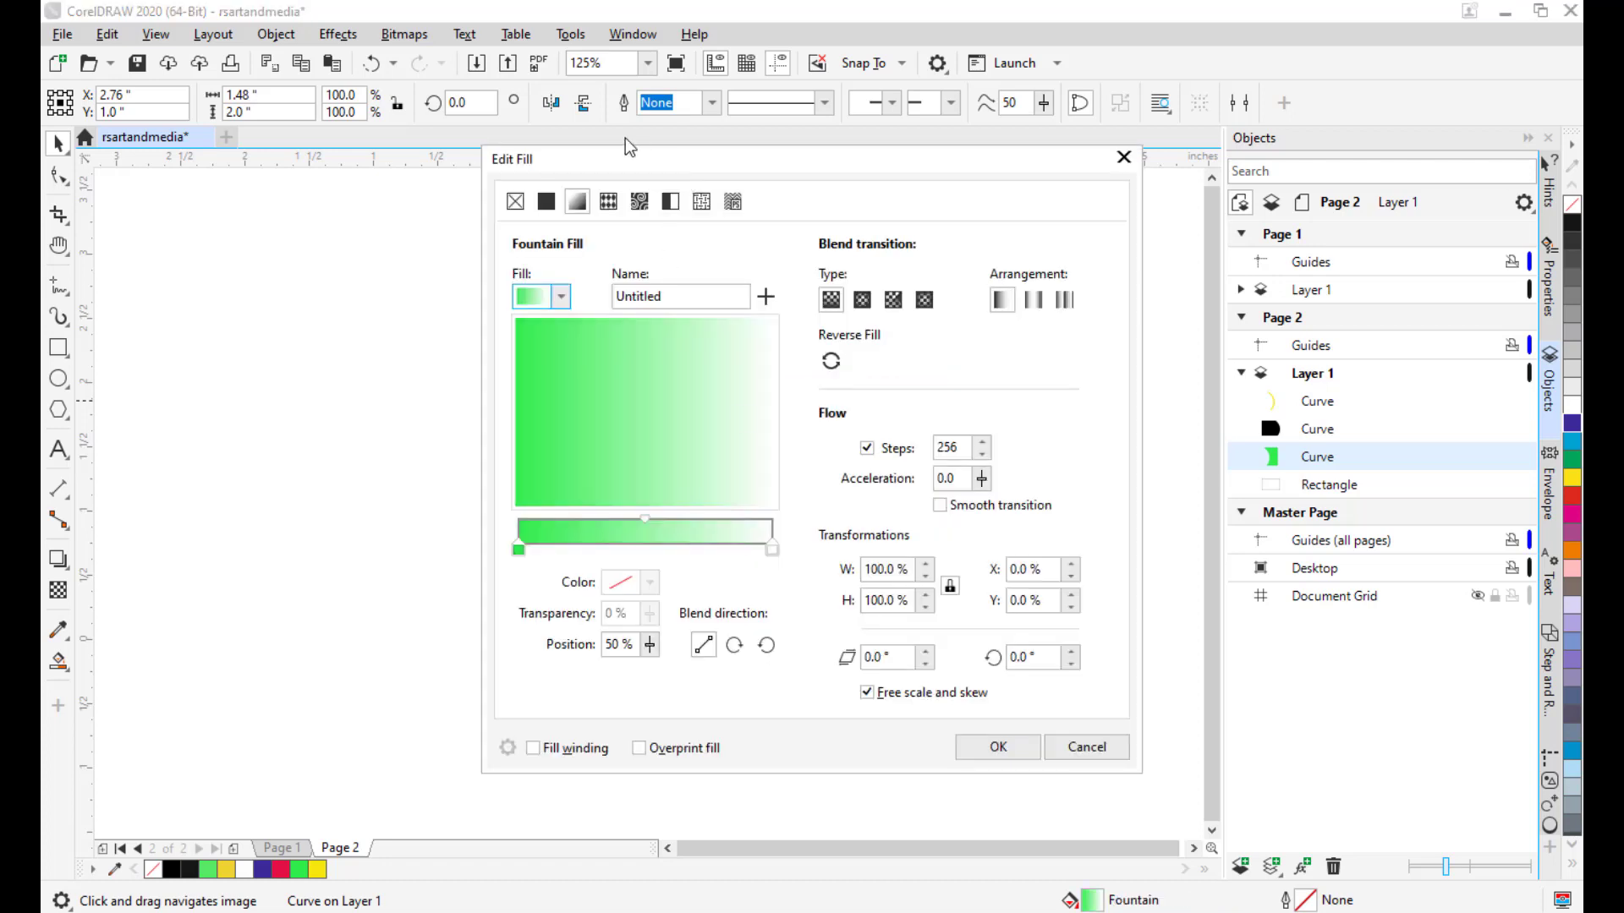
drag(619, 156, 1111, 120)
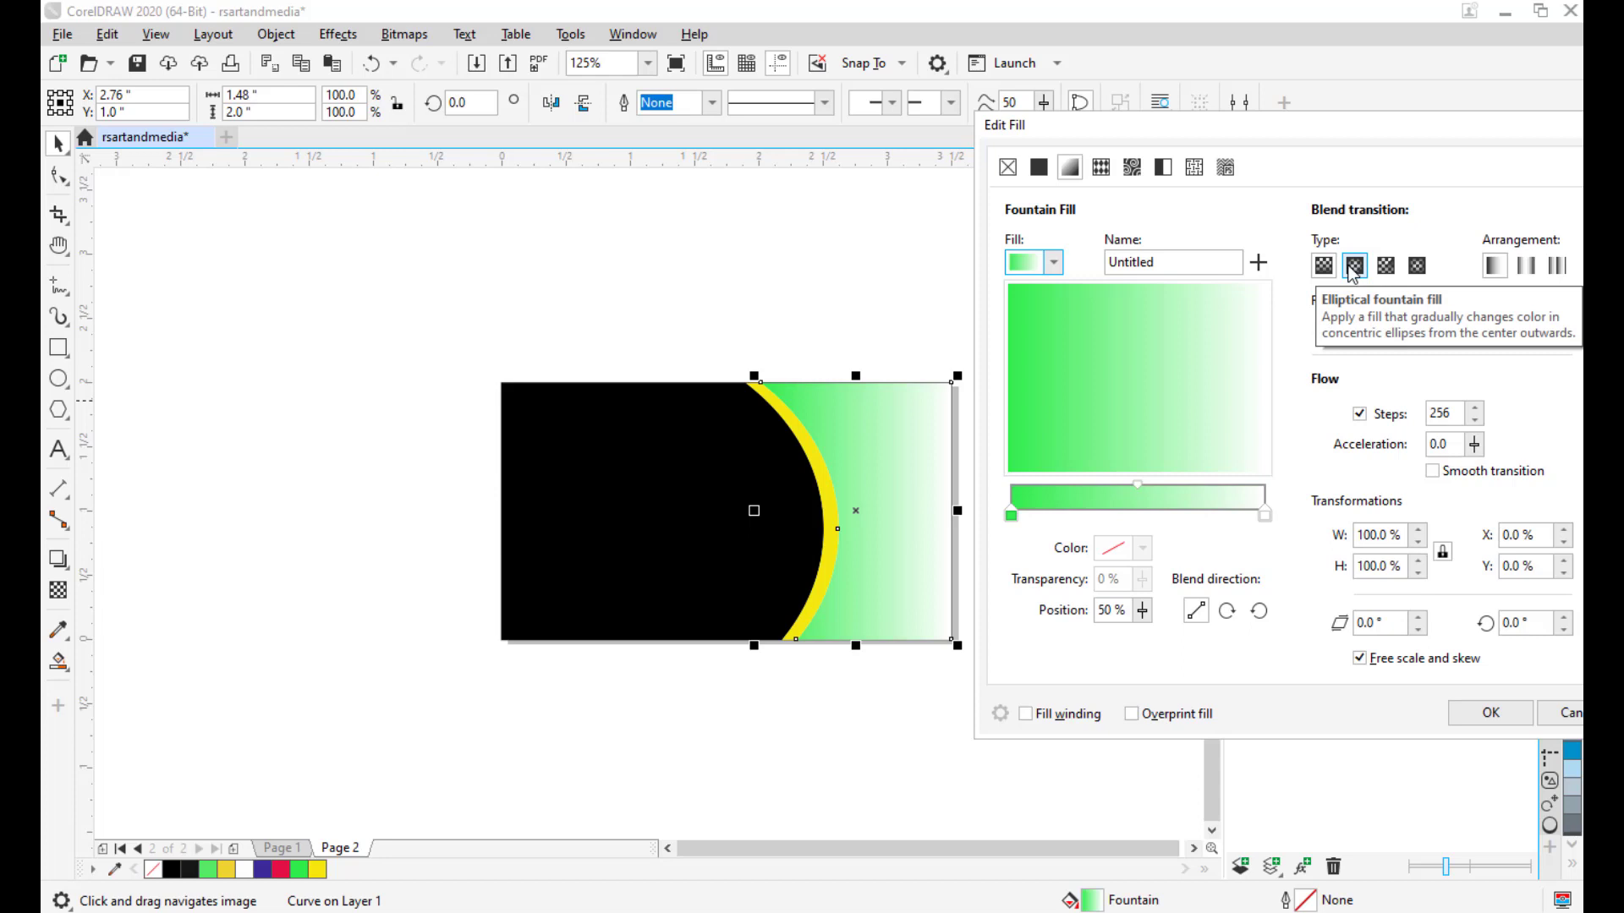
drag(1097, 116, 1109, 124)
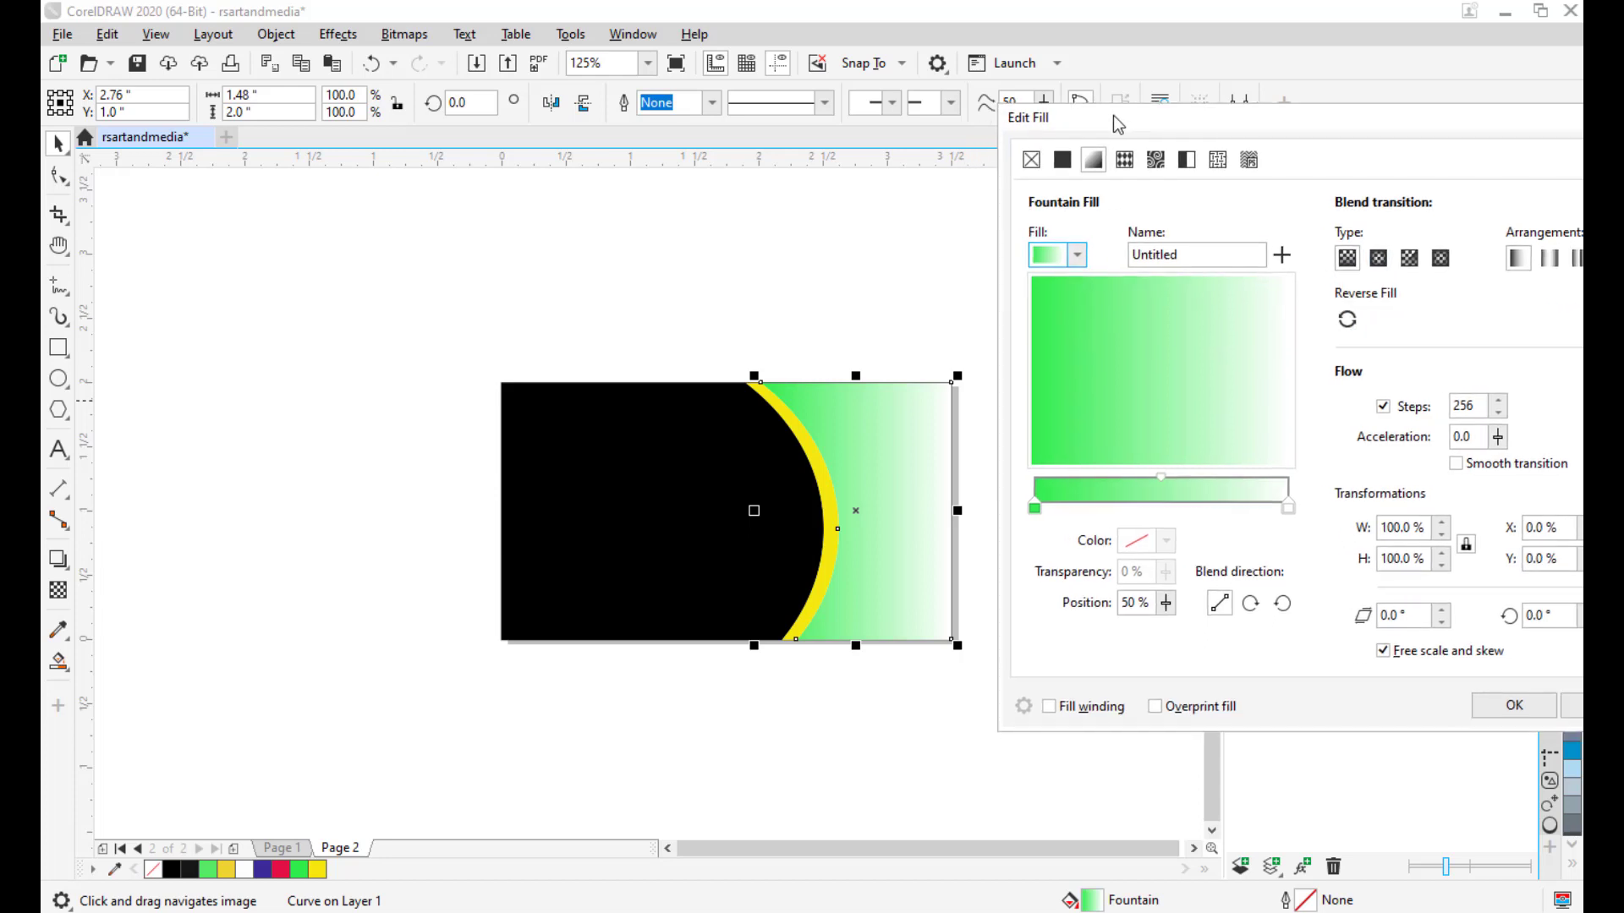
click(1068, 257)
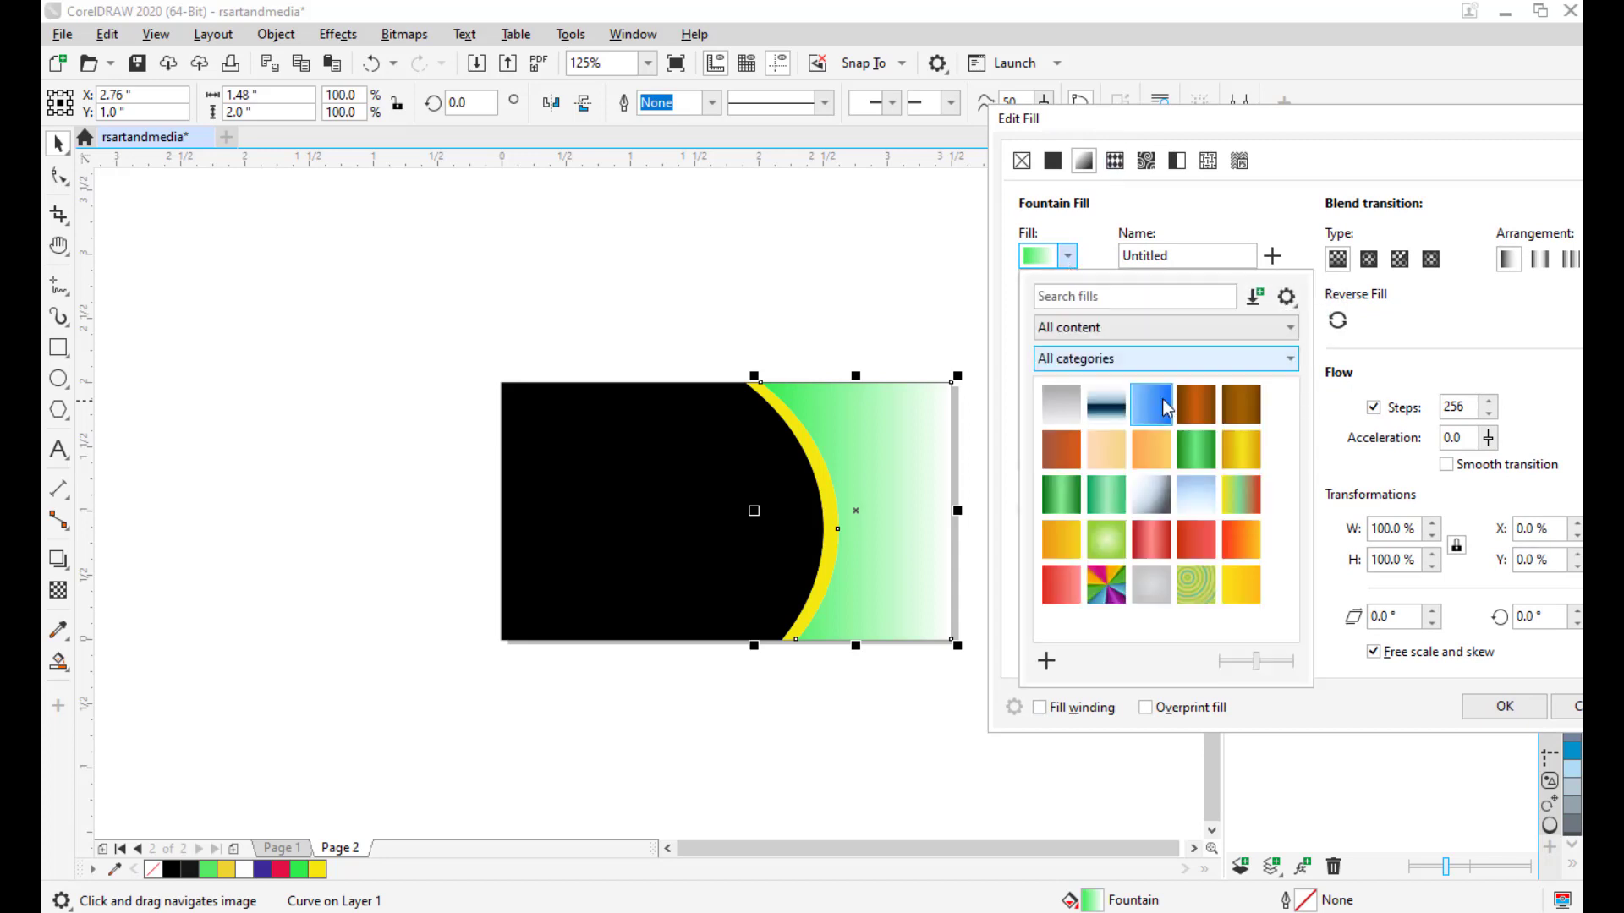
click(1197, 455)
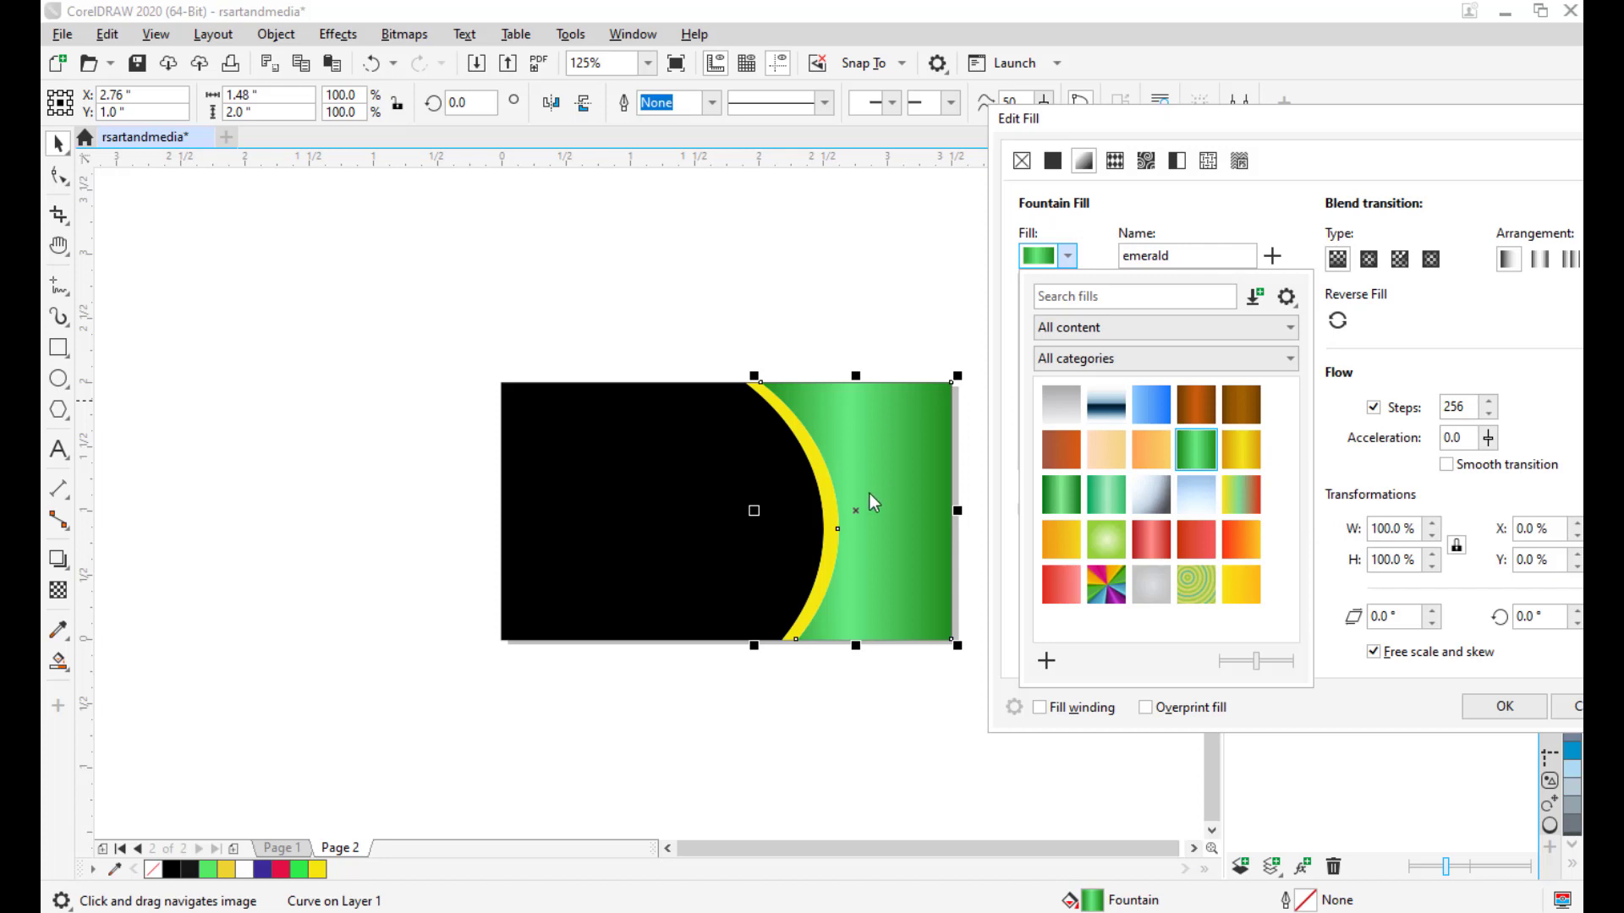
click(1145, 139)
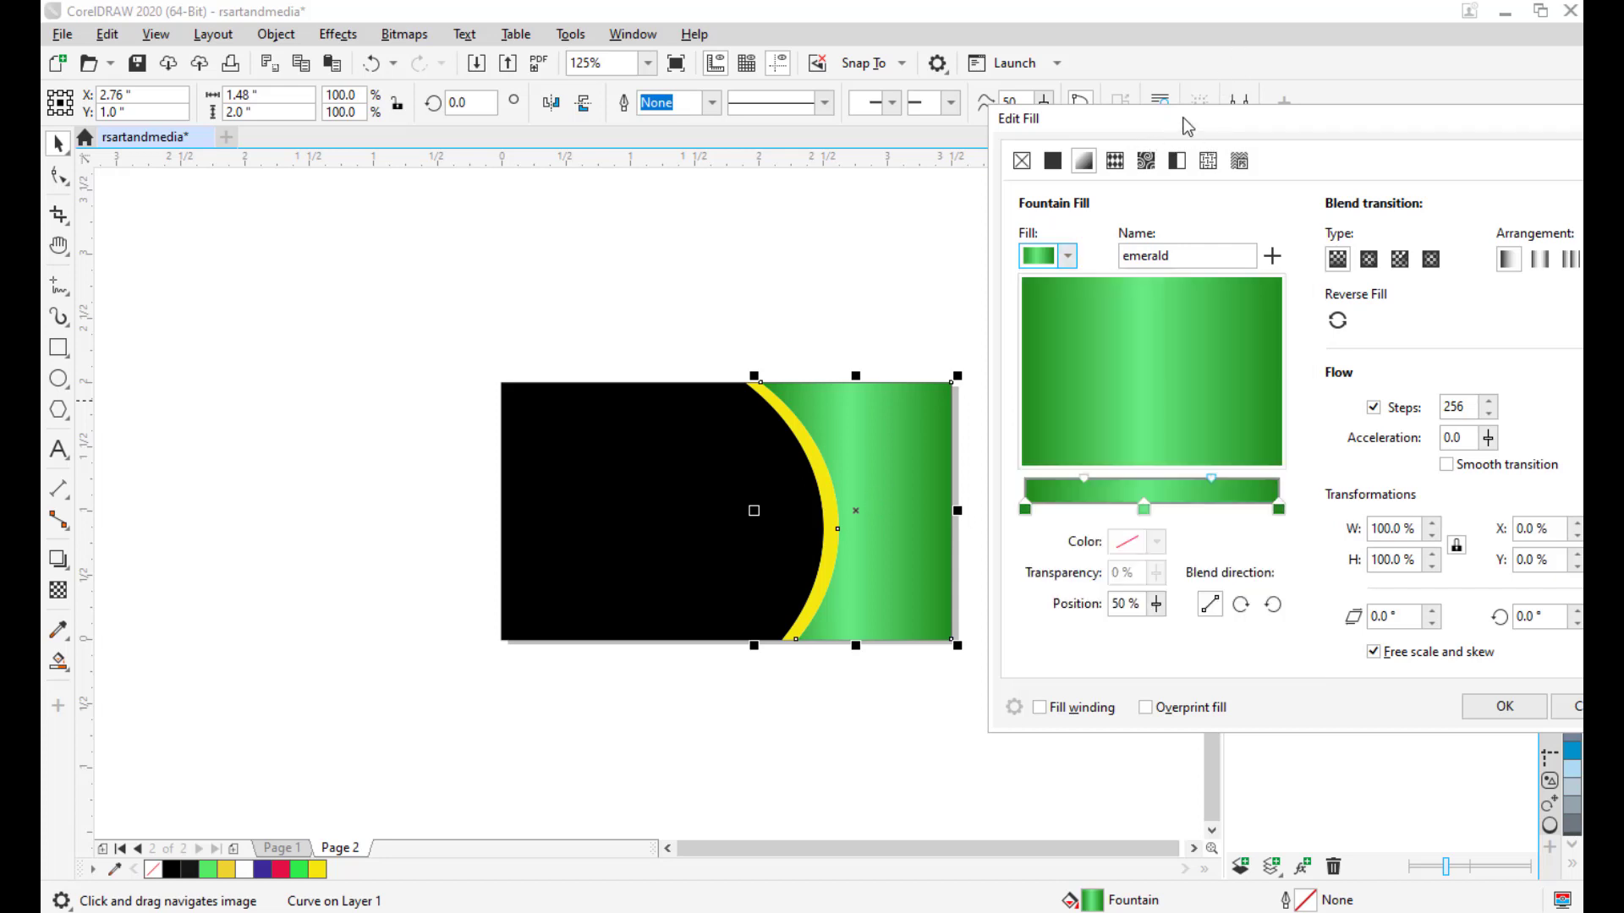
drag(1188, 127, 1146, 122)
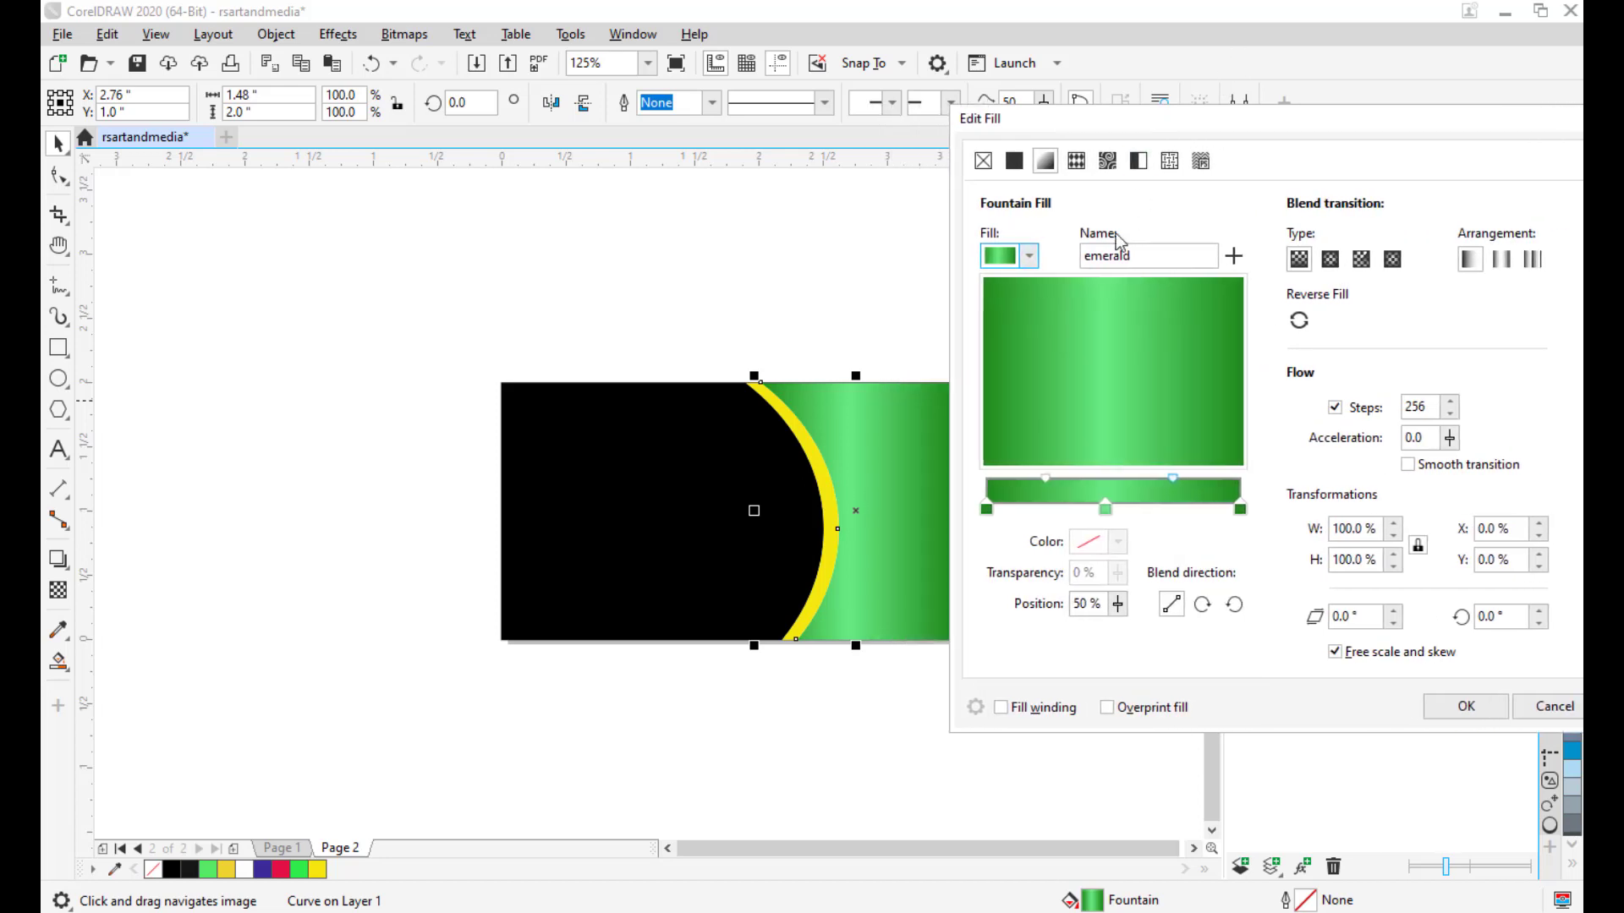
click(1030, 256)
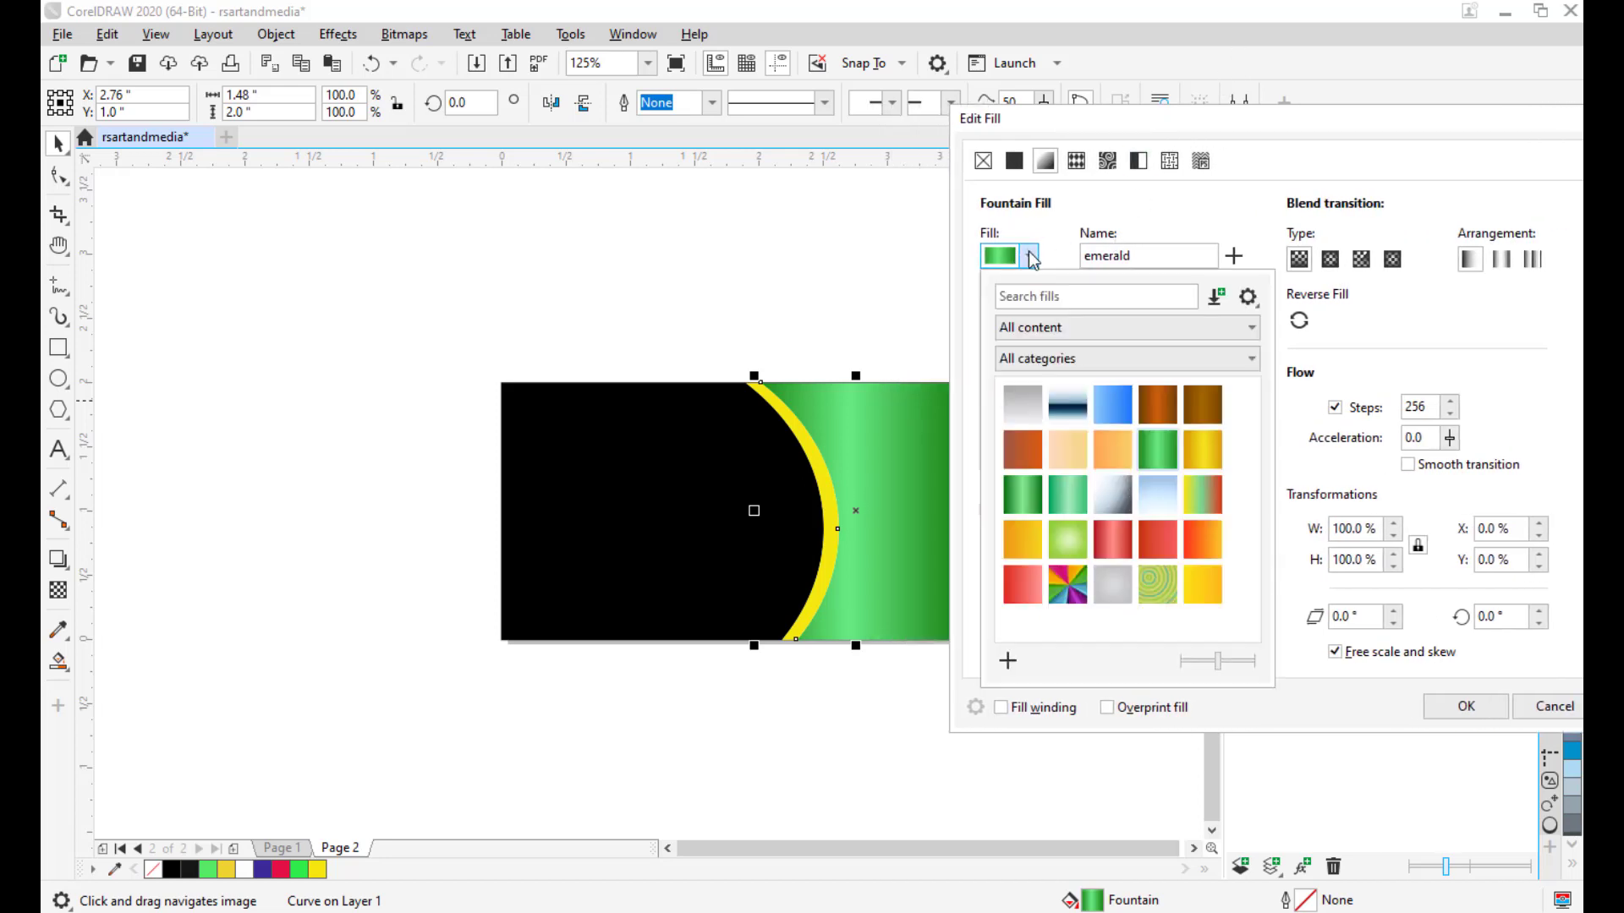
click(1019, 495)
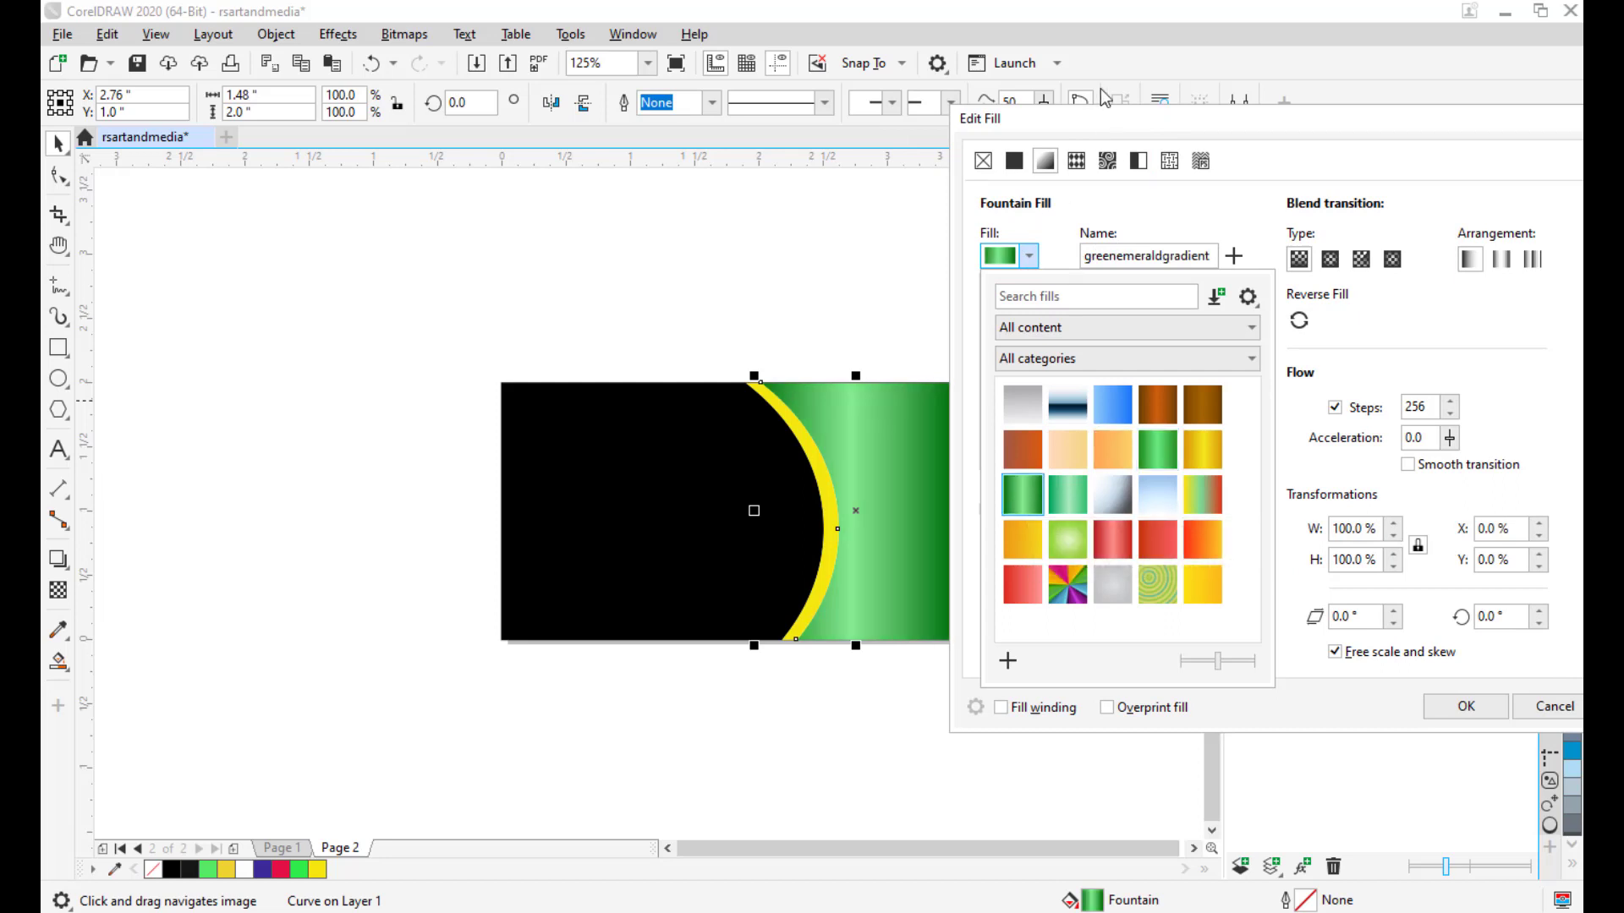
click(1124, 116)
drag(1123, 118, 1088, 118)
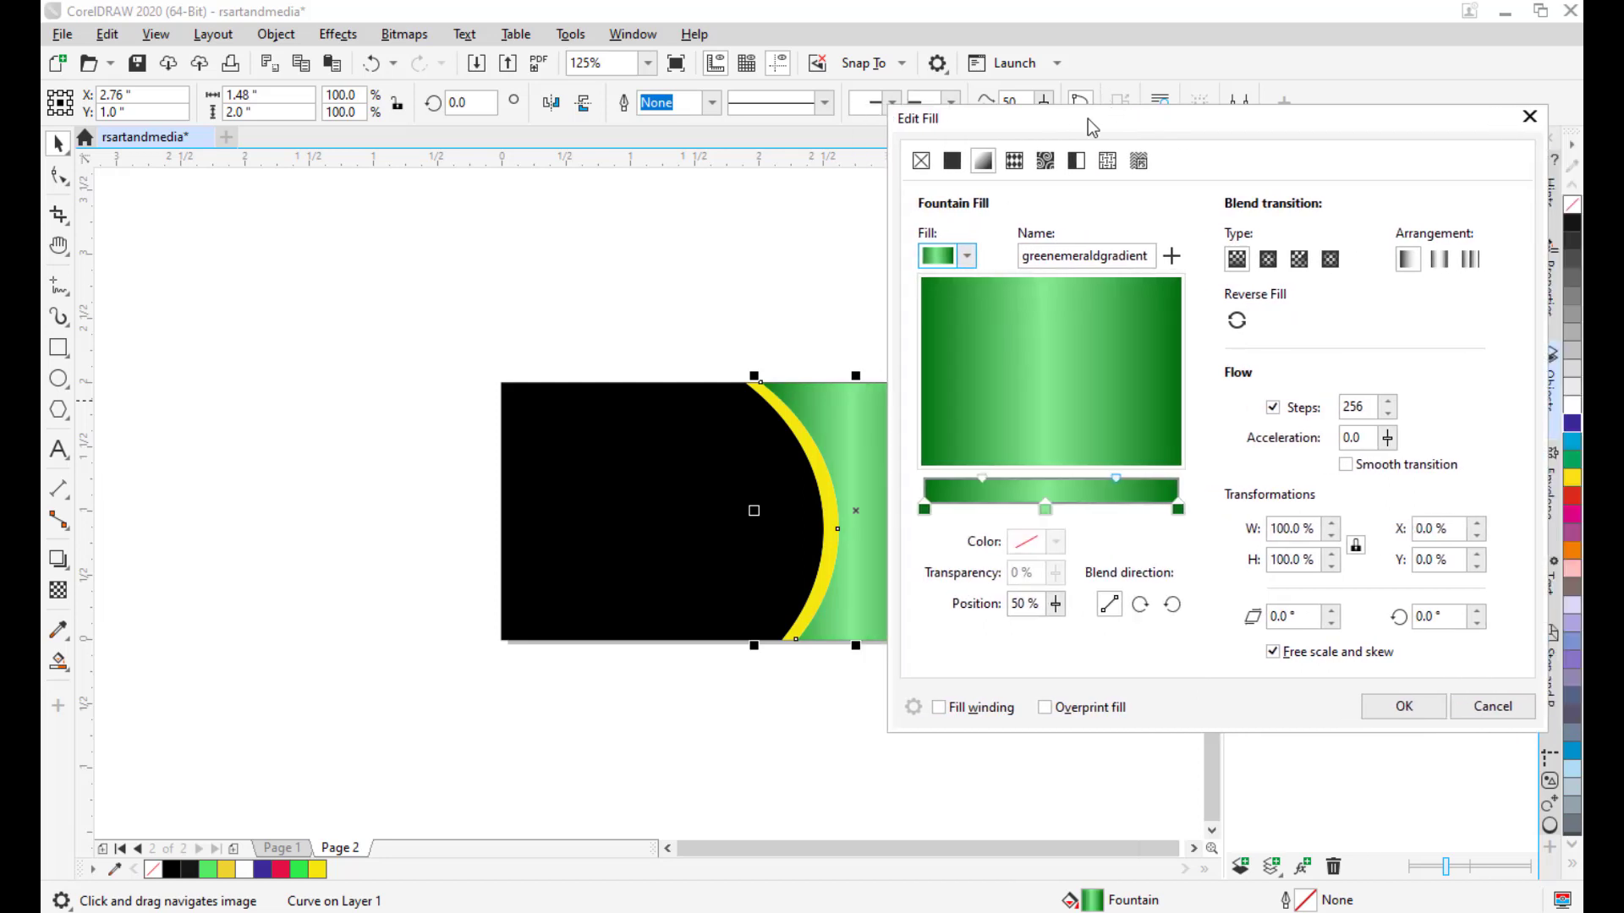
click(1401, 707)
Angle the emerald gradient diagonally from the curve's top-left to its bottom-right.
click(881, 428)
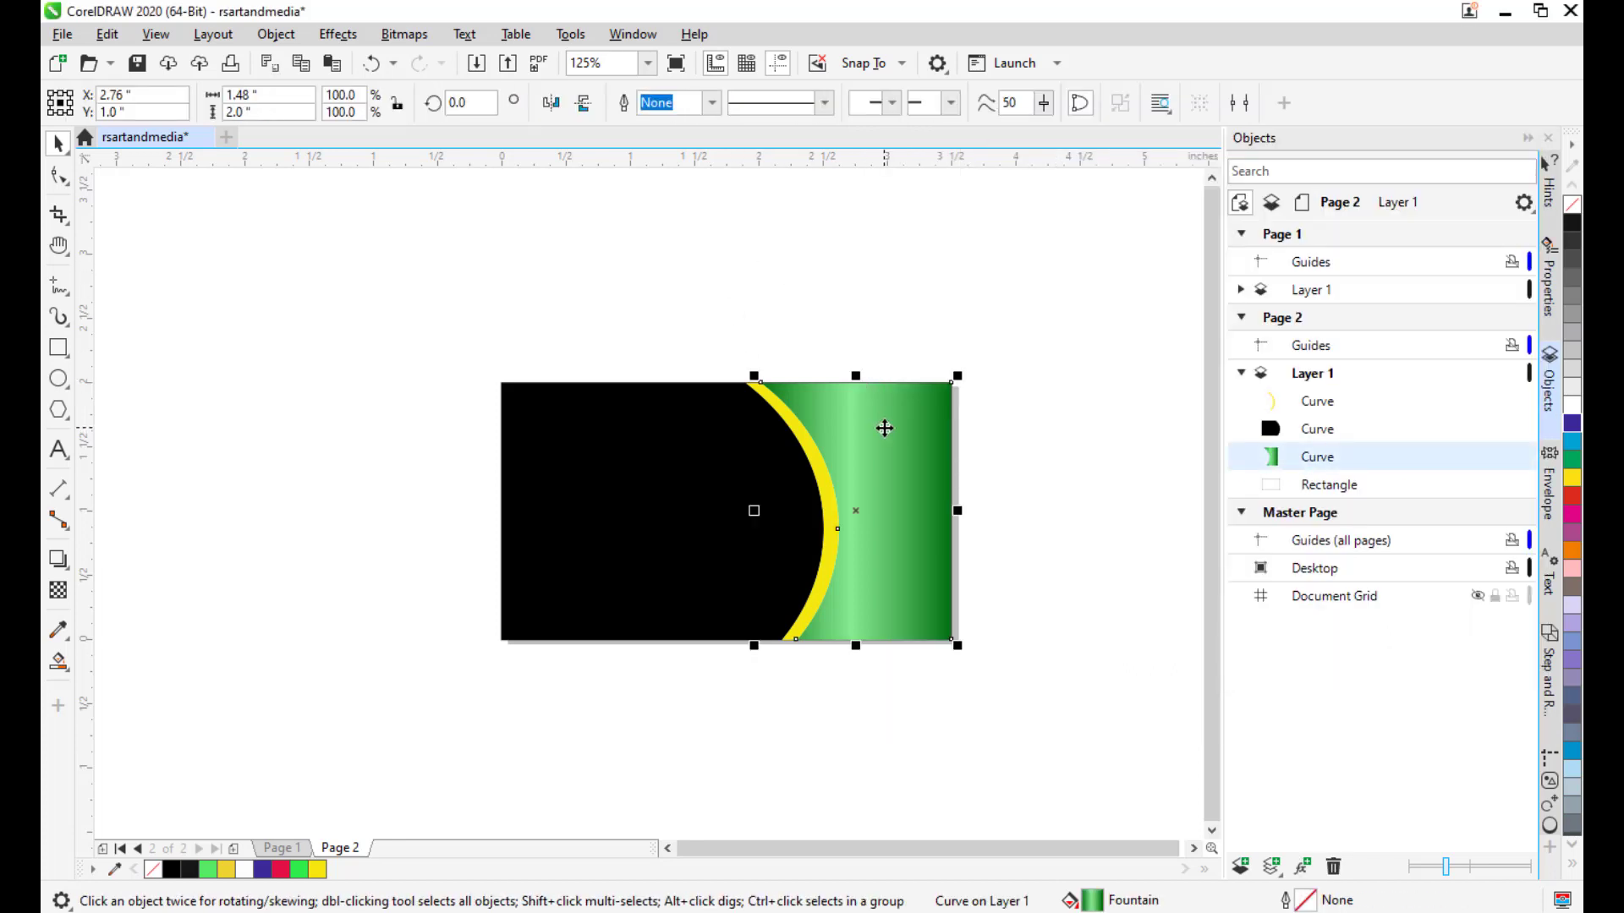
key(g)
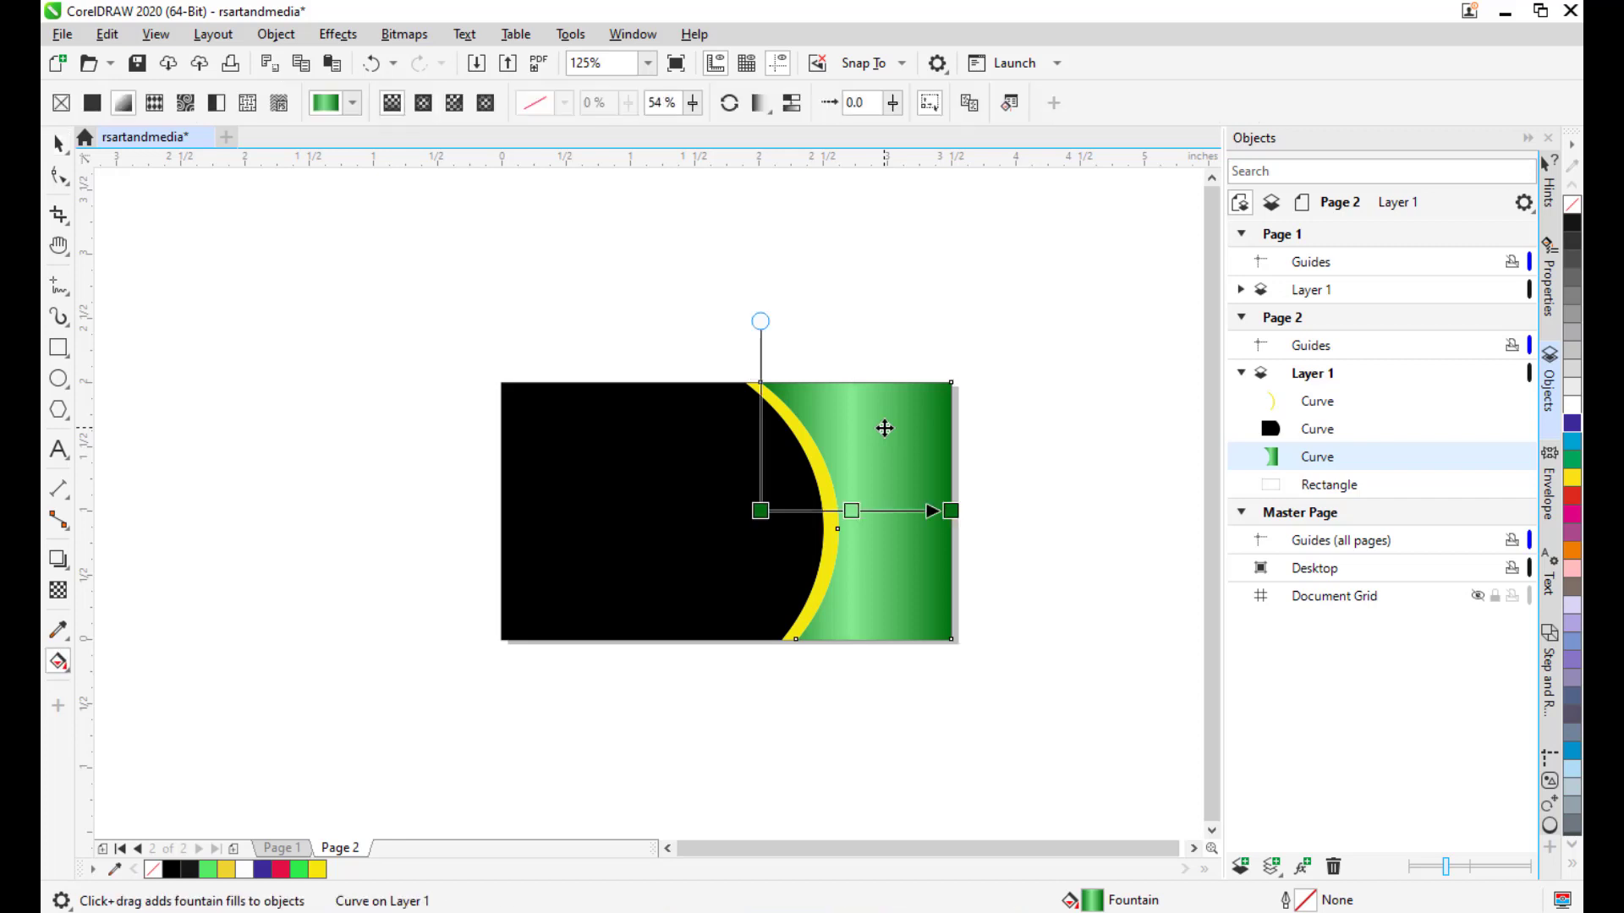
click(61, 664)
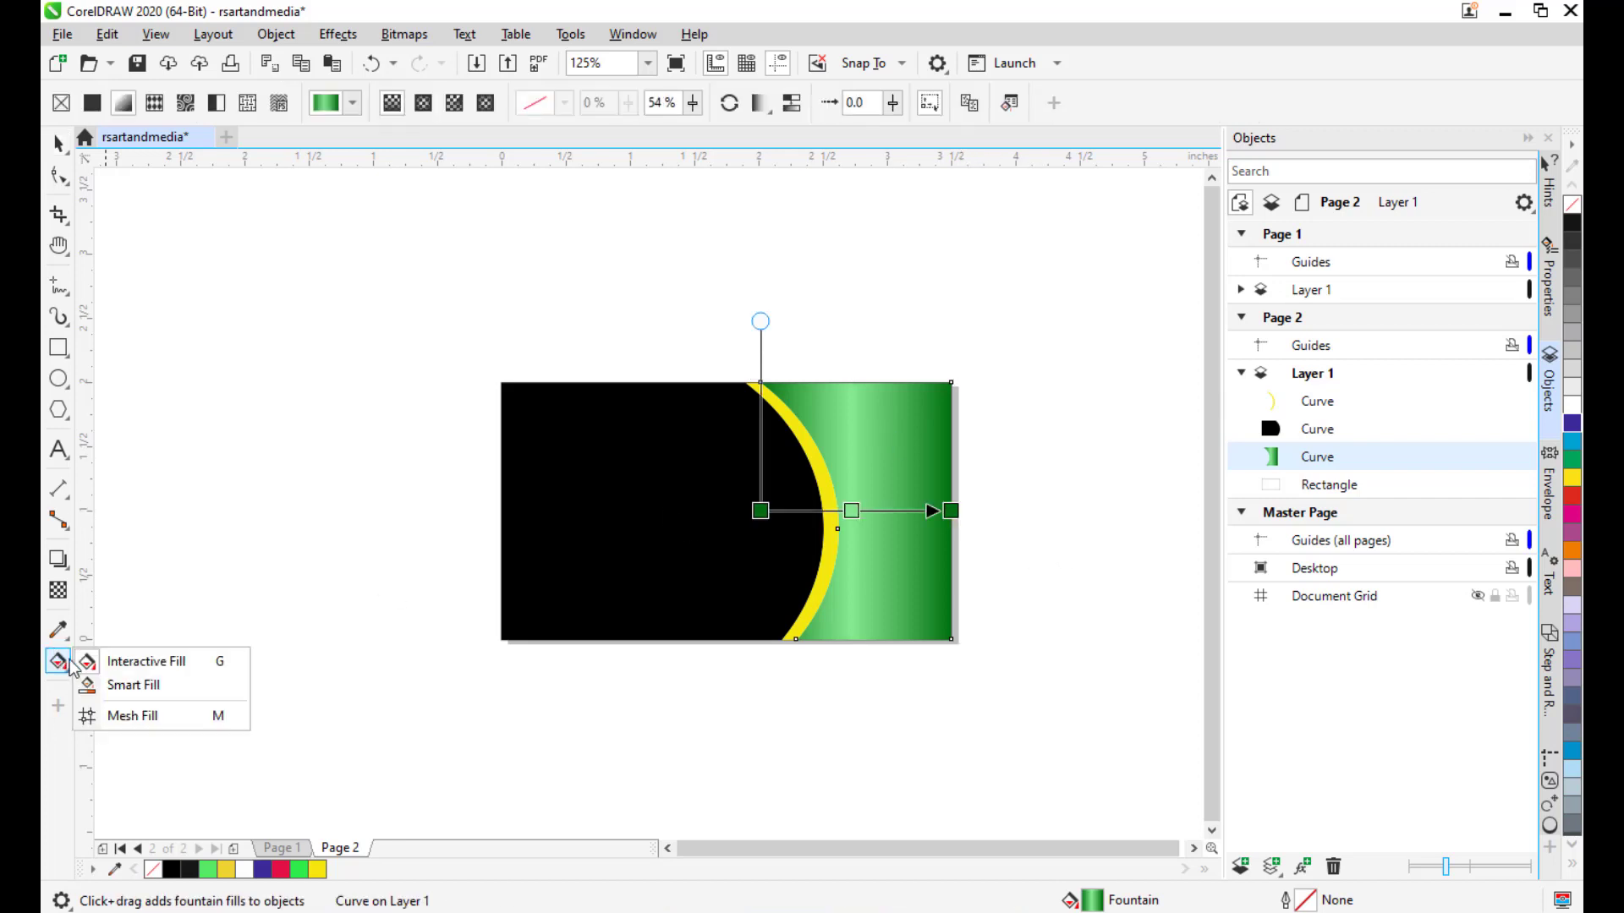
click(191, 663)
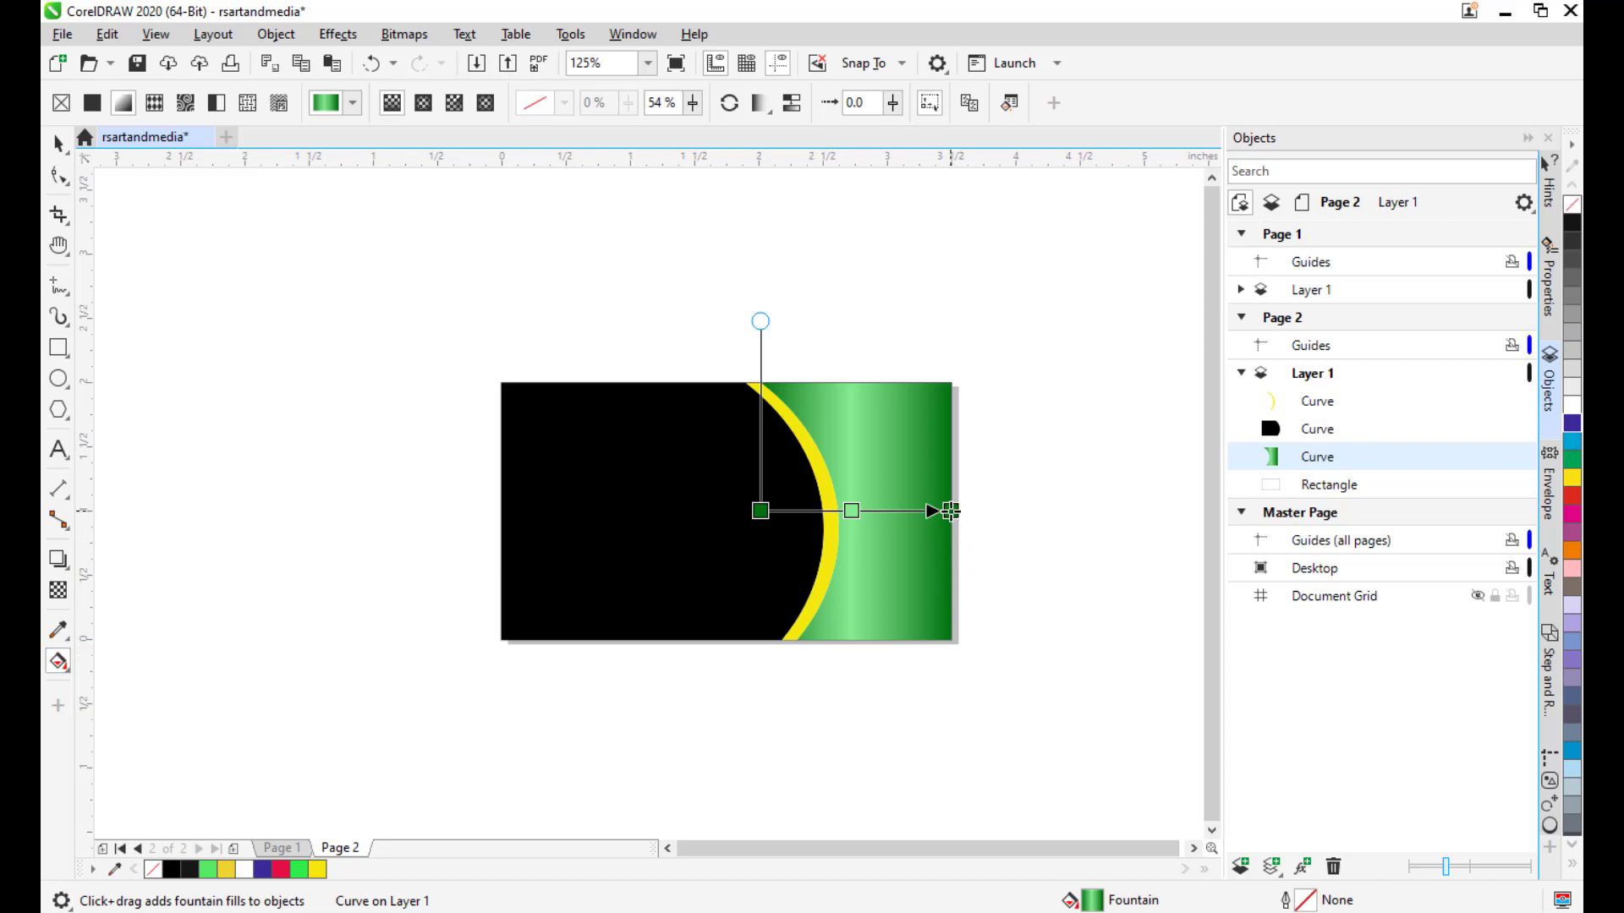
drag(950, 511, 991, 638)
drag(760, 511, 752, 382)
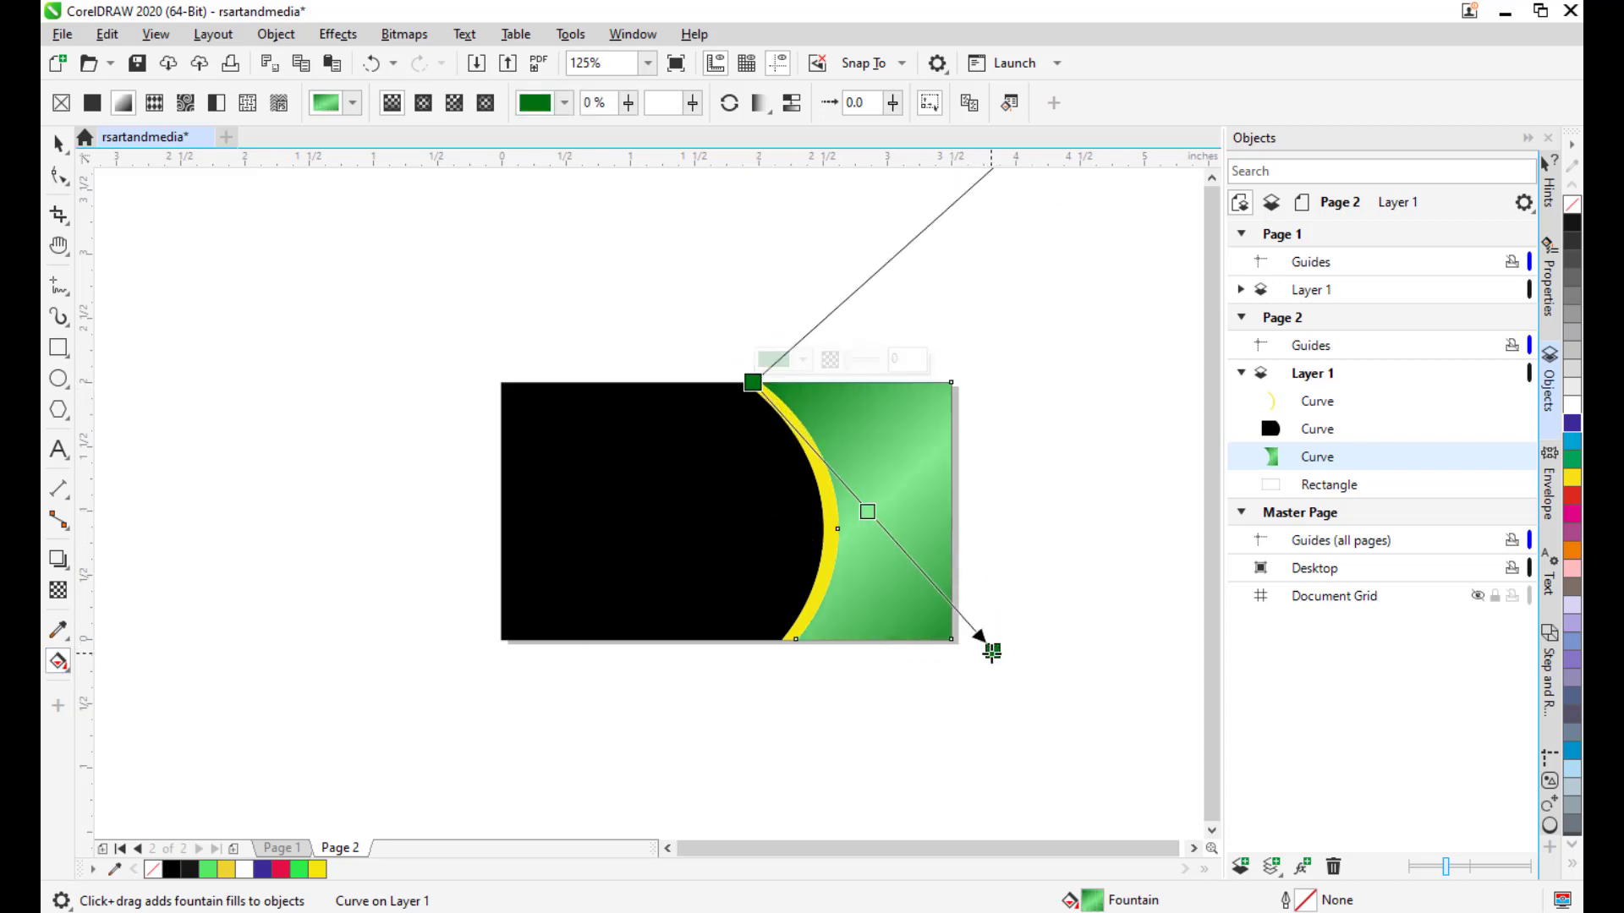
drag(992, 650, 948, 629)
drag(753, 383, 765, 388)
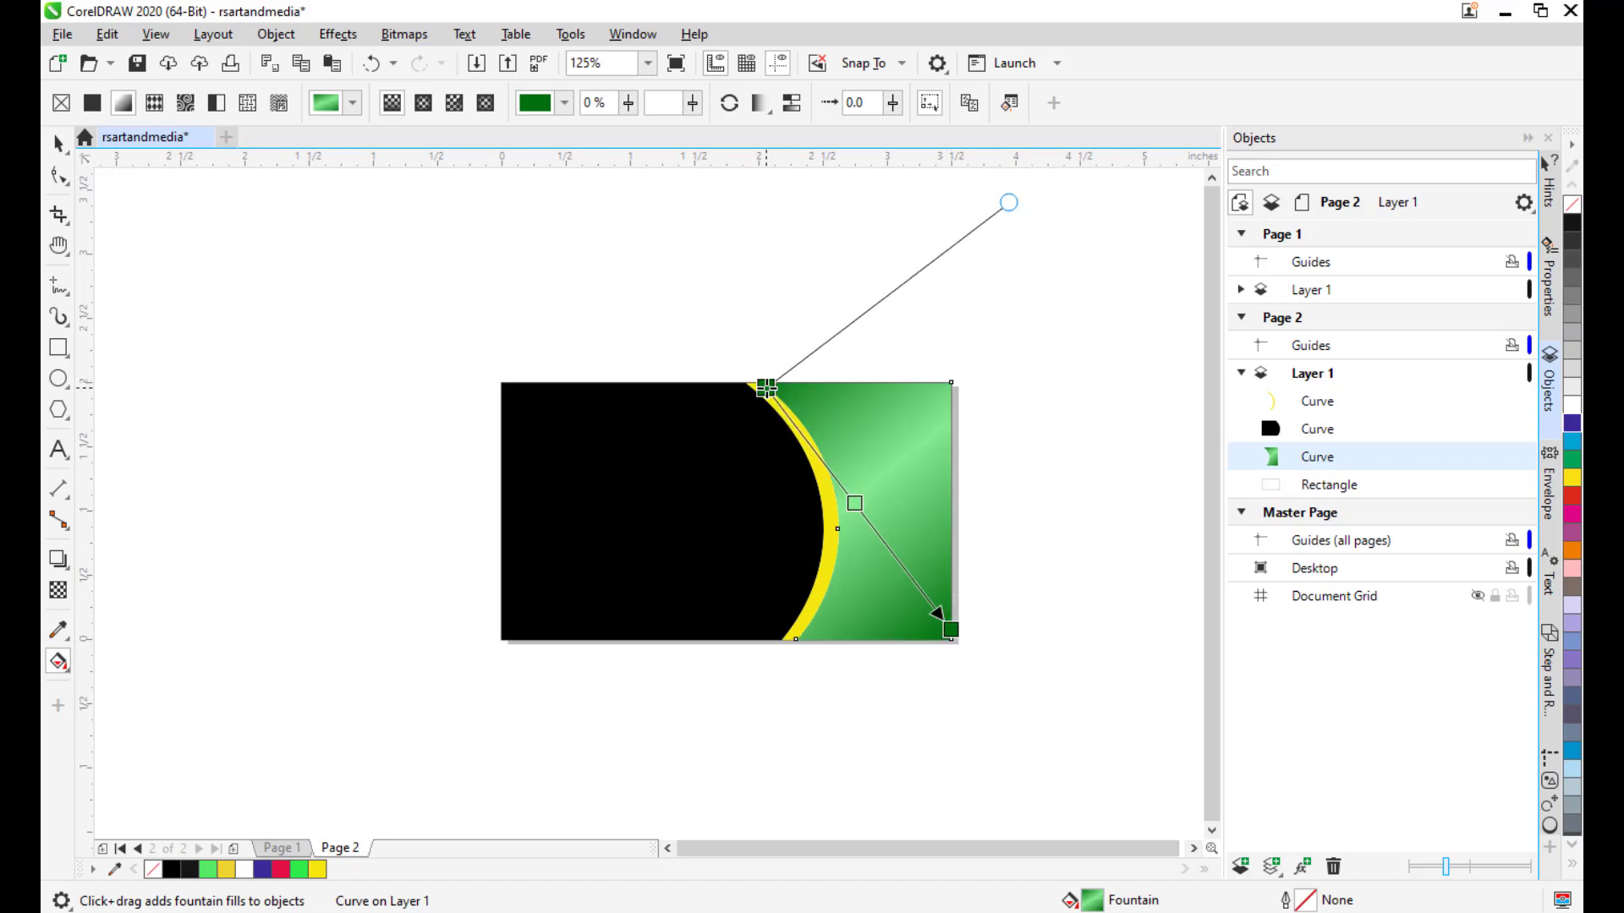
click(57, 142)
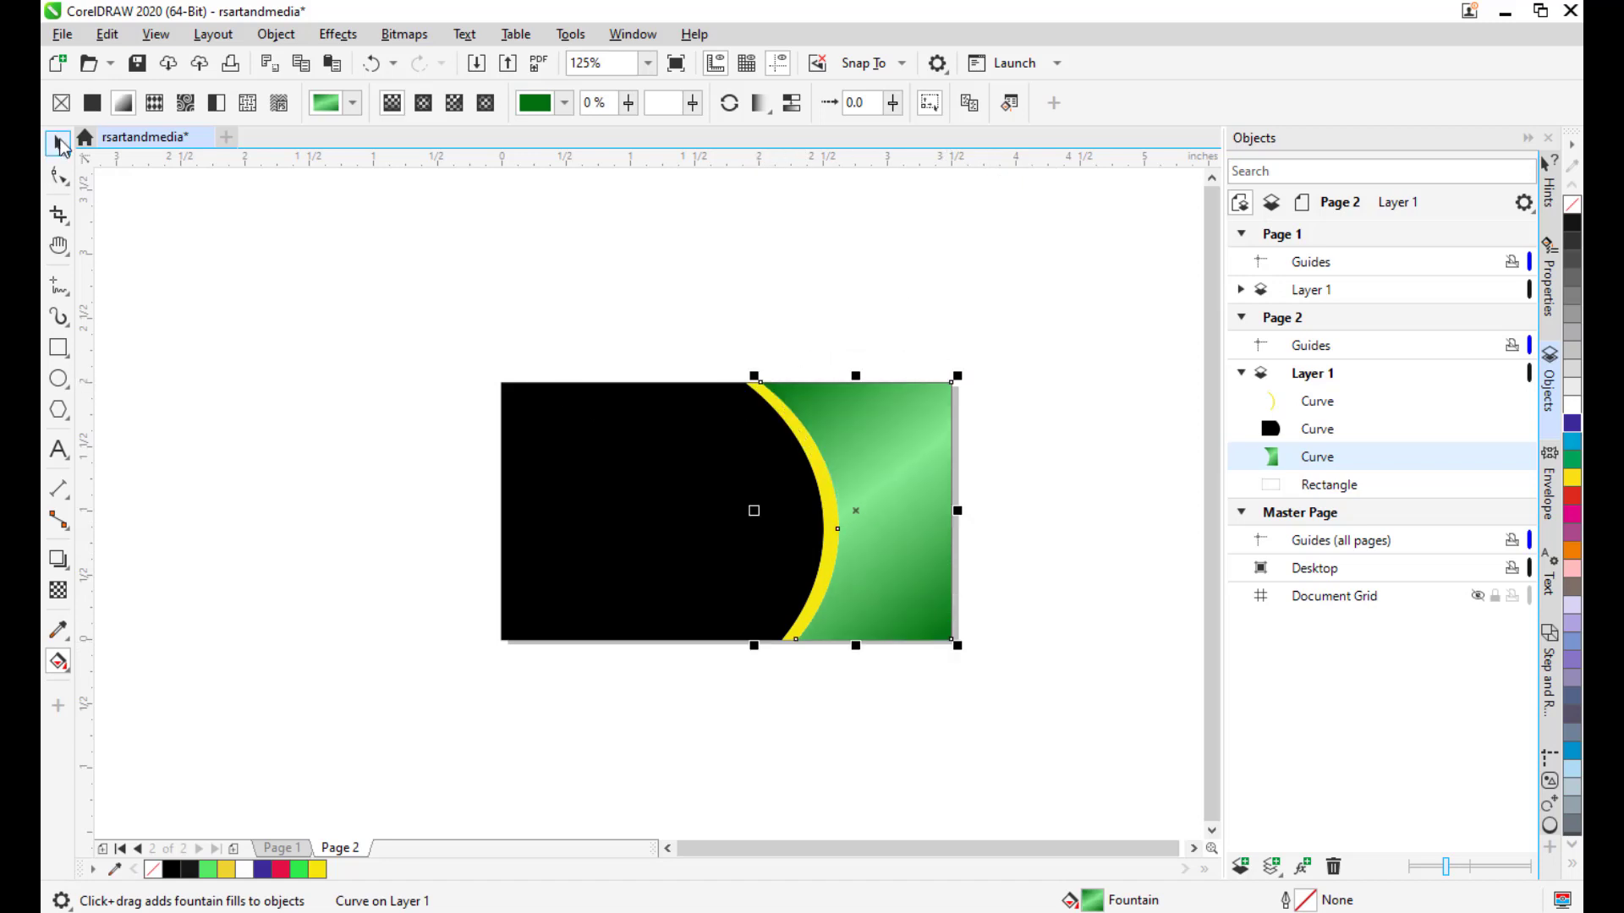
click(498, 399)
drag(838, 468, 895, 395)
scroll(891, 452, up, 1)
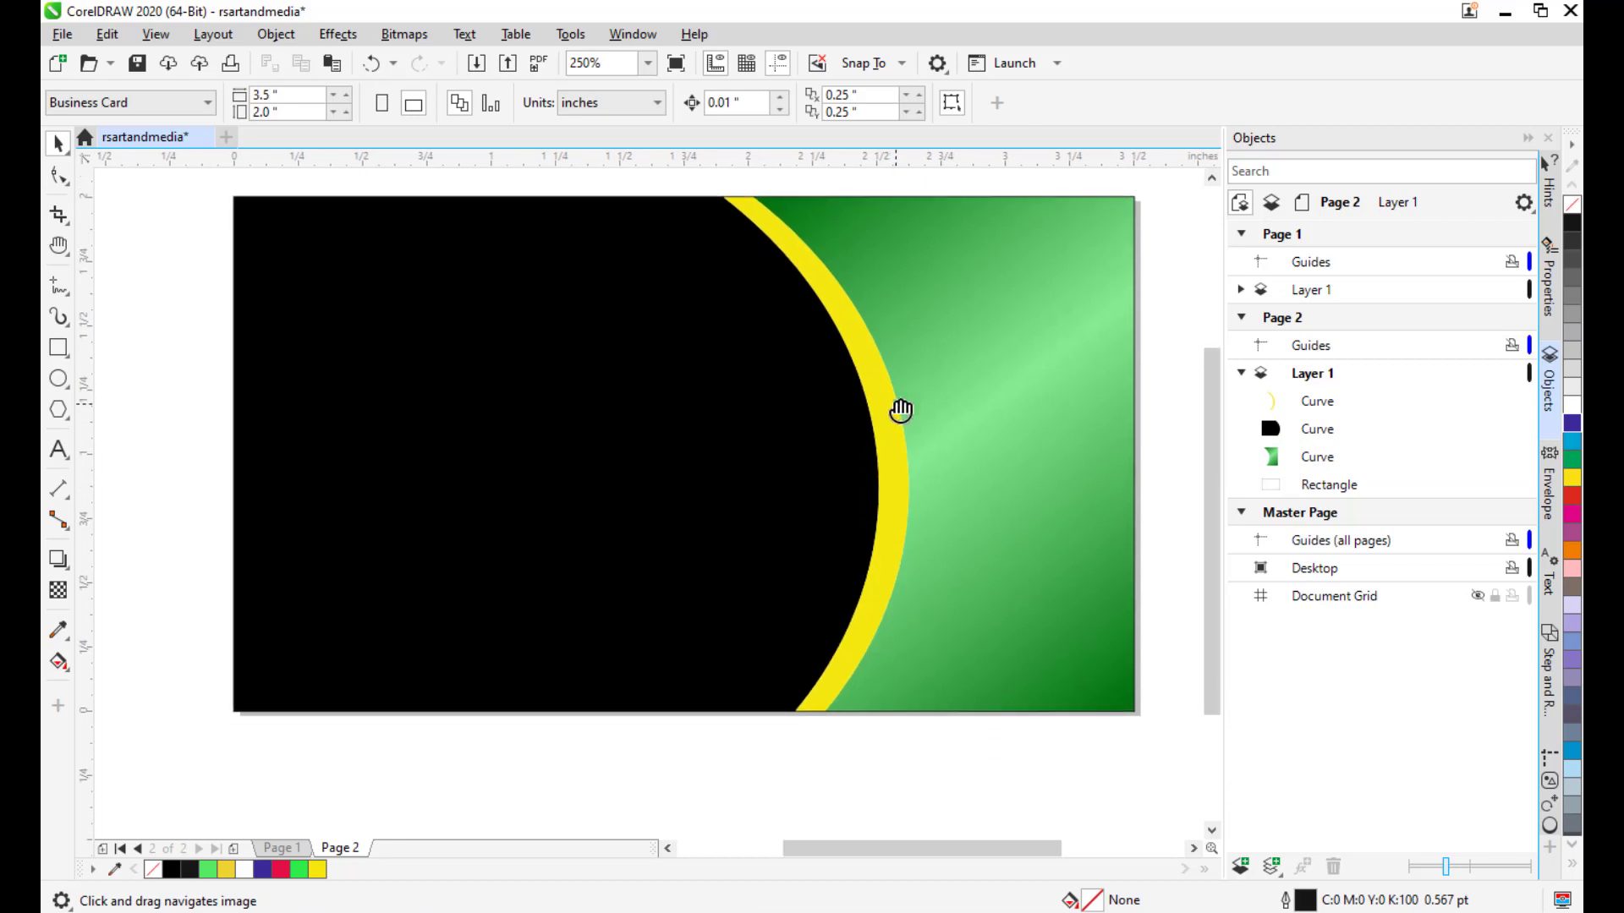
Give the yellow stripe the goldengradient preset fill with Reverse Fill applied.
click(893, 424)
scroll(888, 431, down, 1)
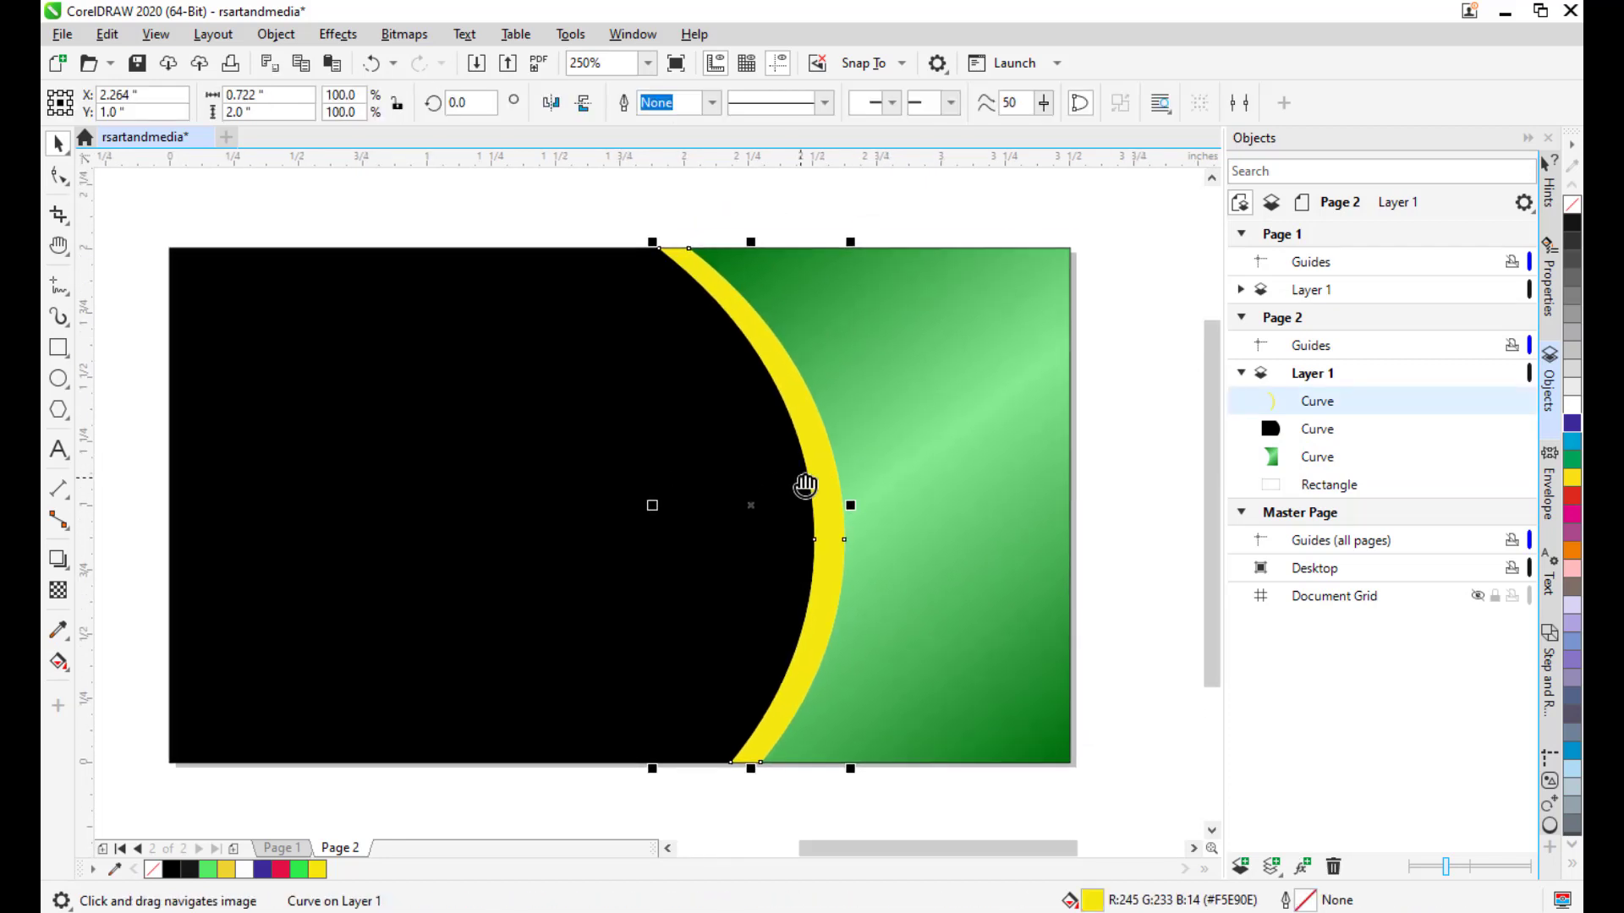
drag(901, 453, 930, 461)
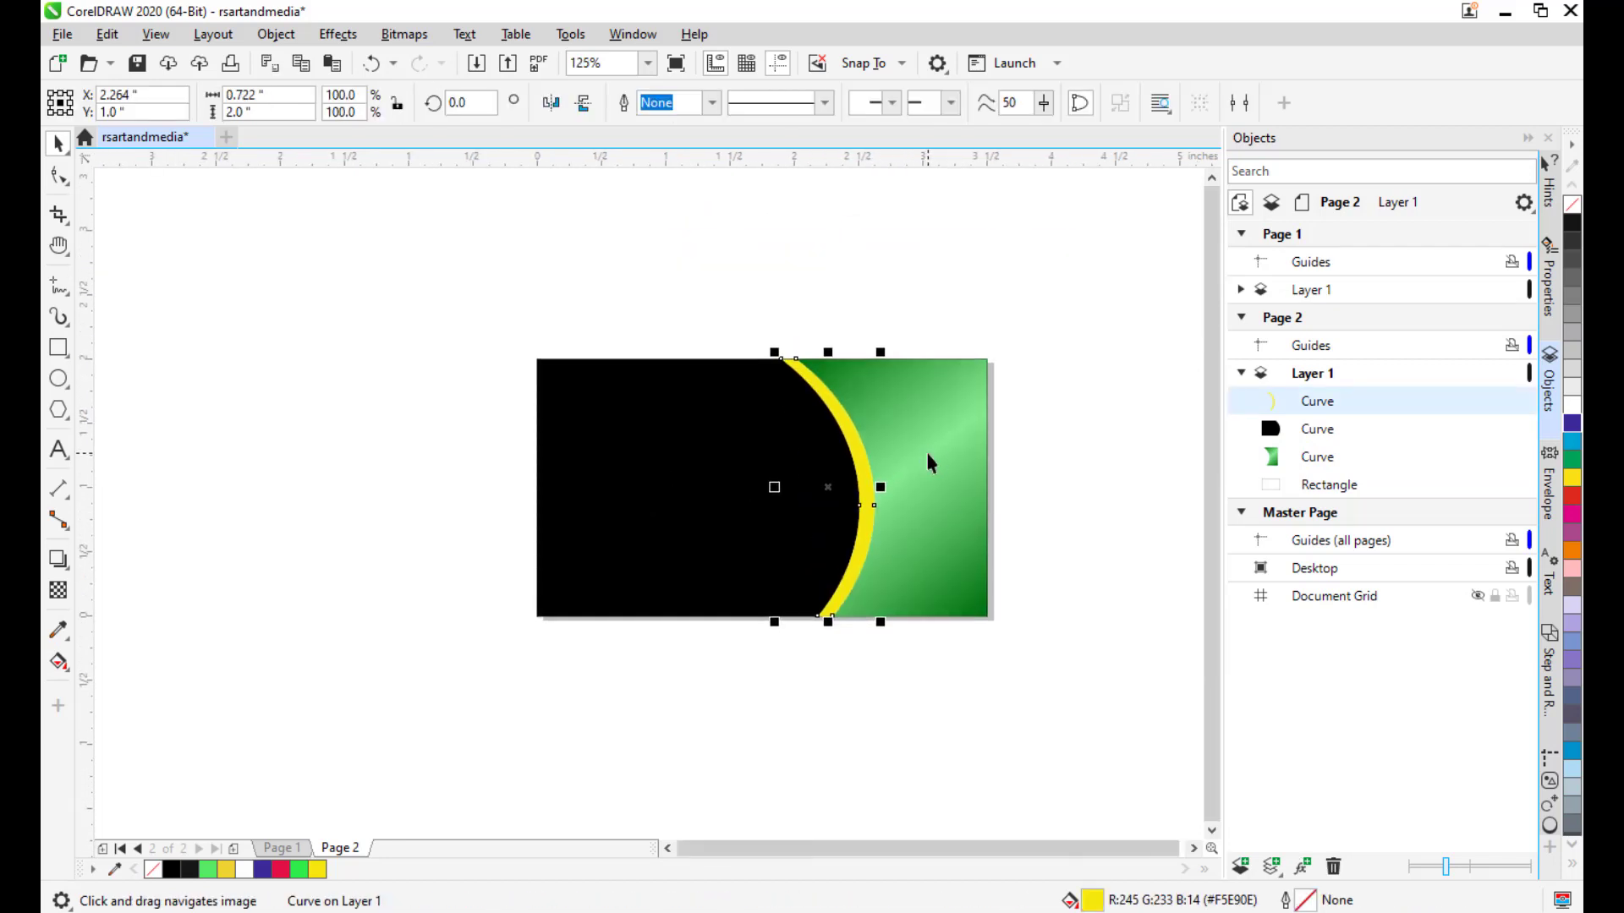
key(F11)
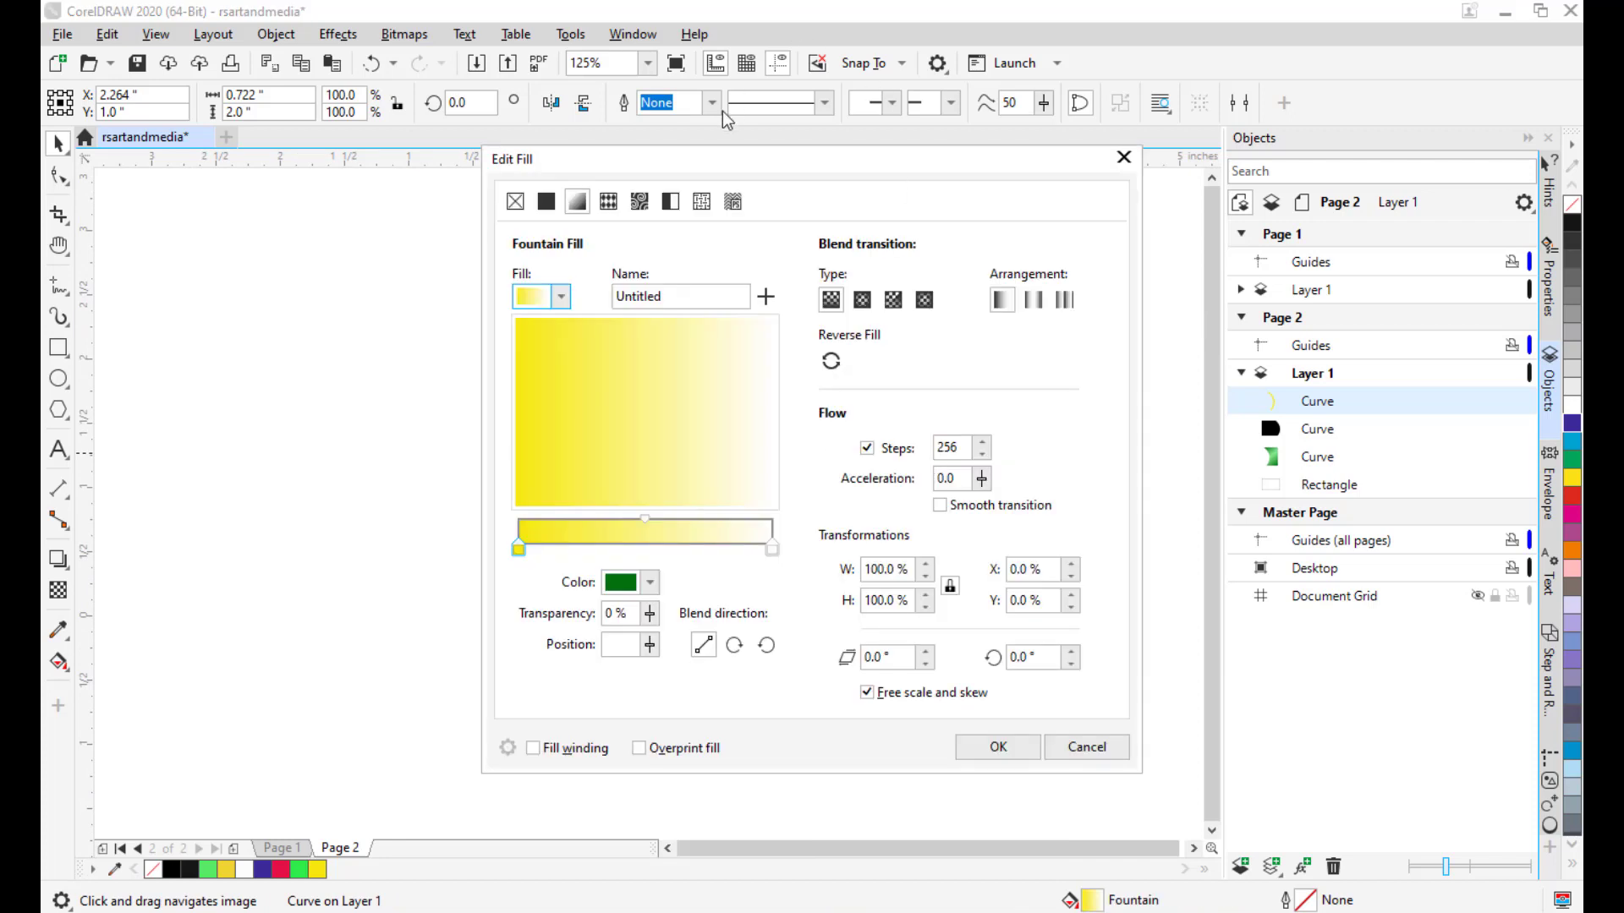
drag(758, 164, 1289, 141)
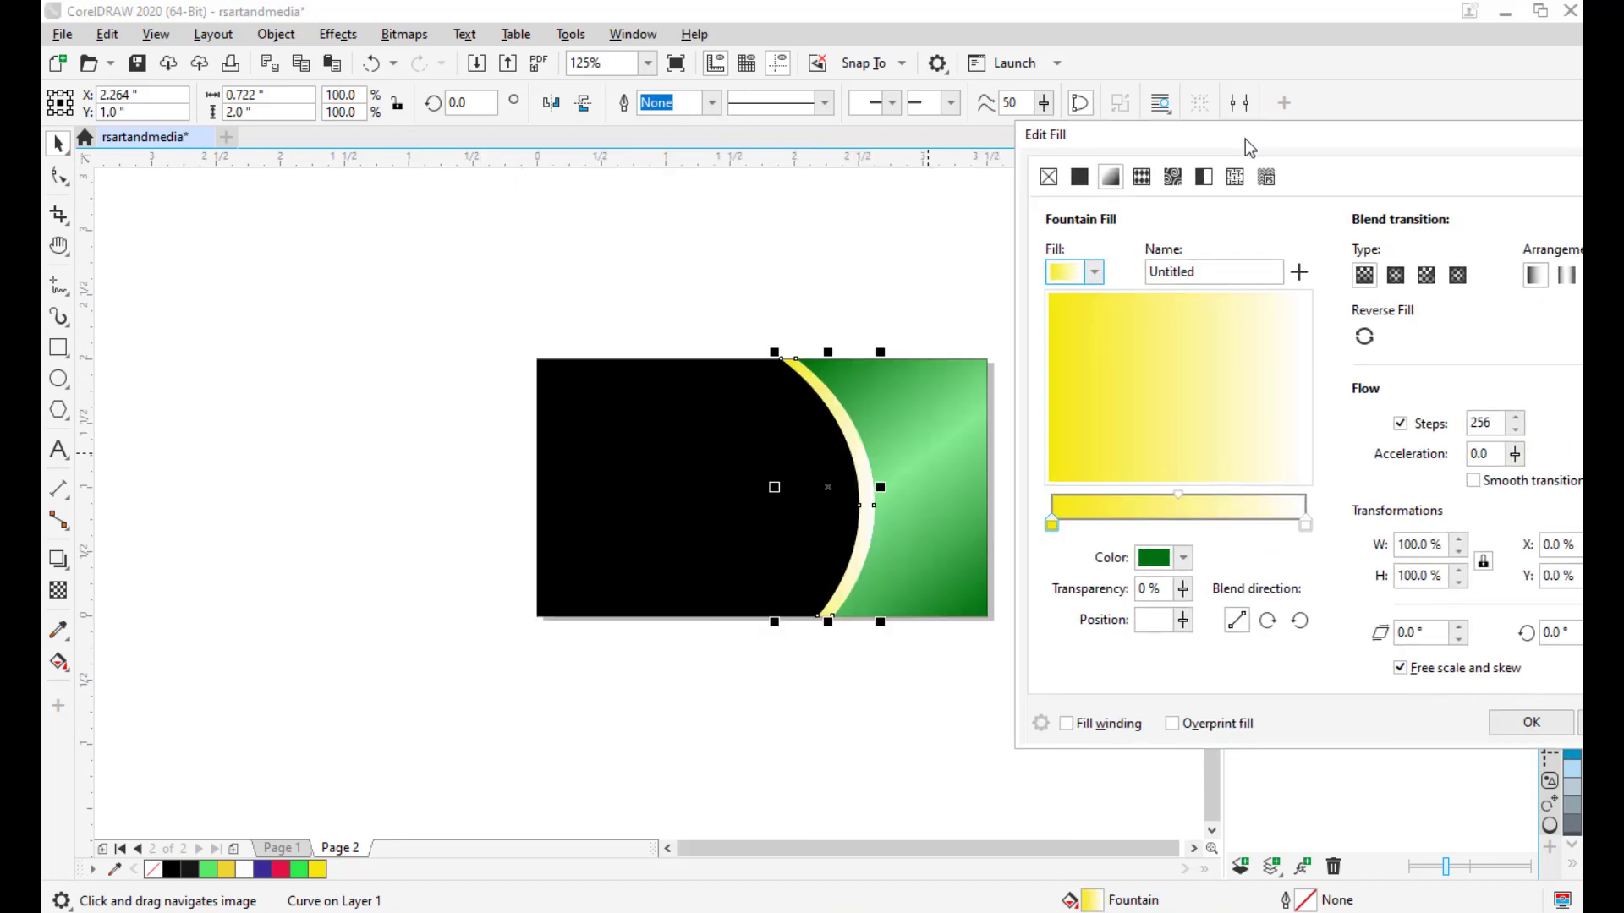
click(1094, 274)
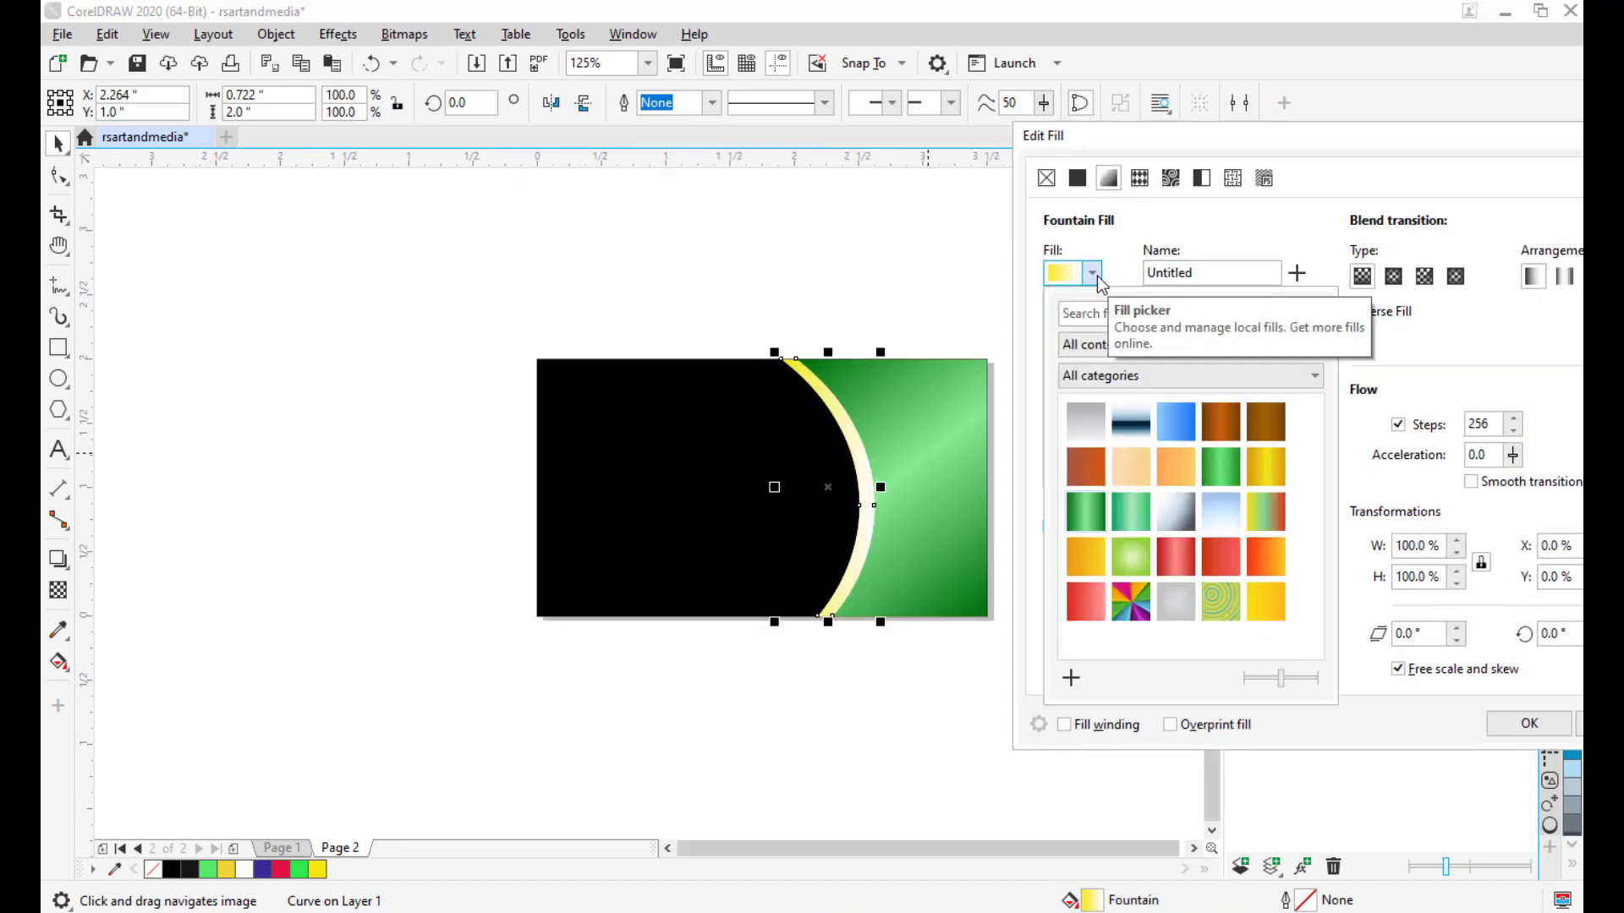
click(1272, 477)
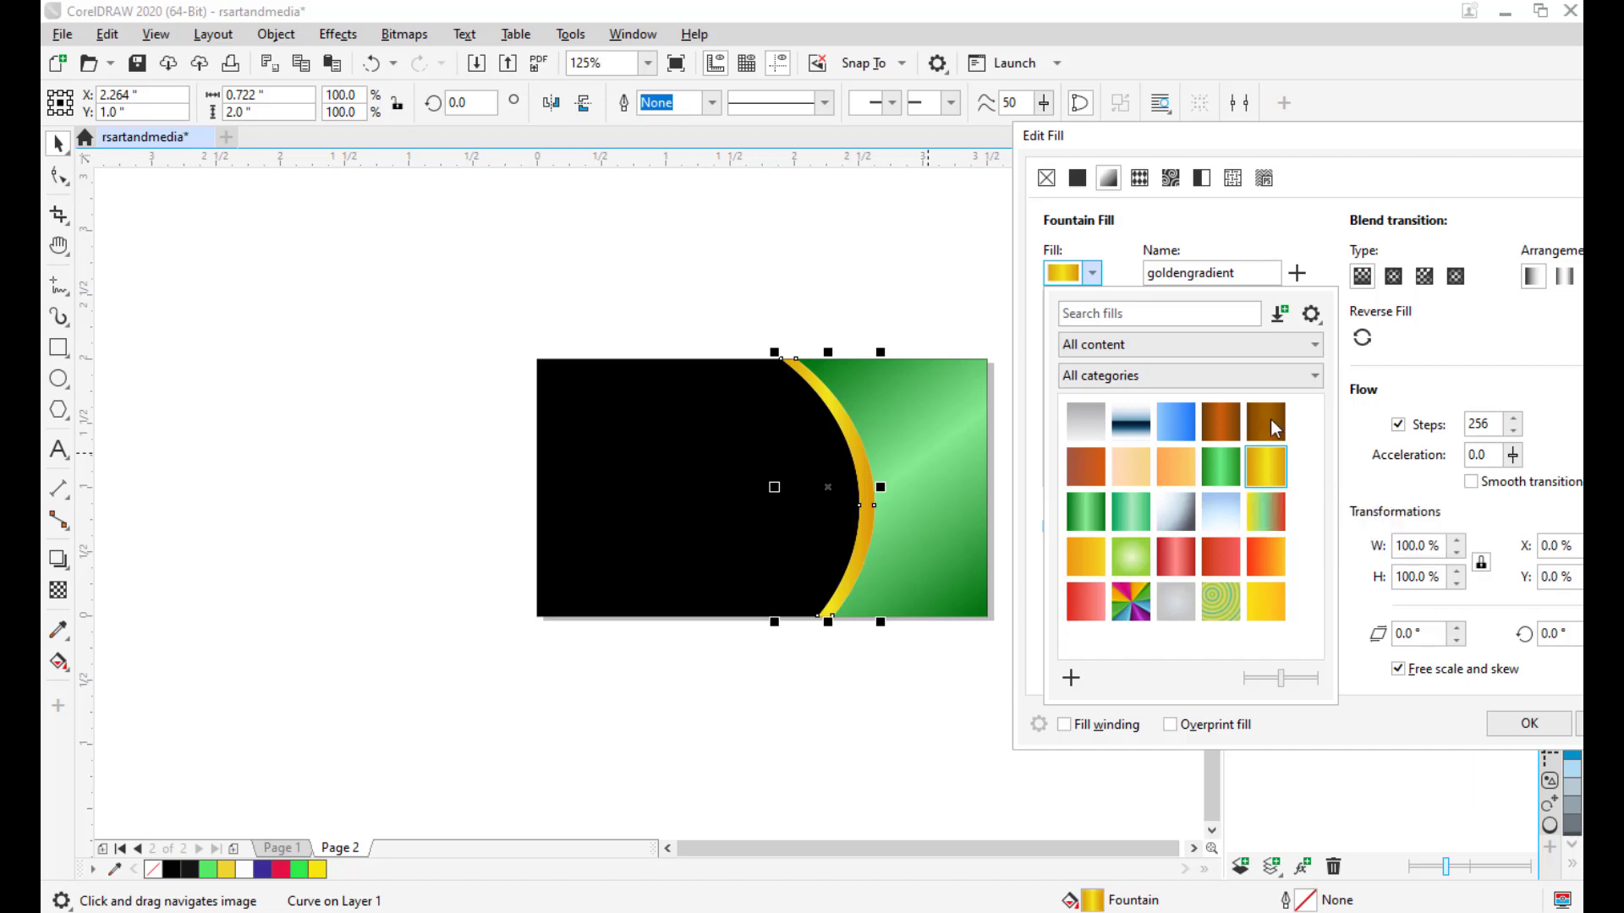
click(1165, 145)
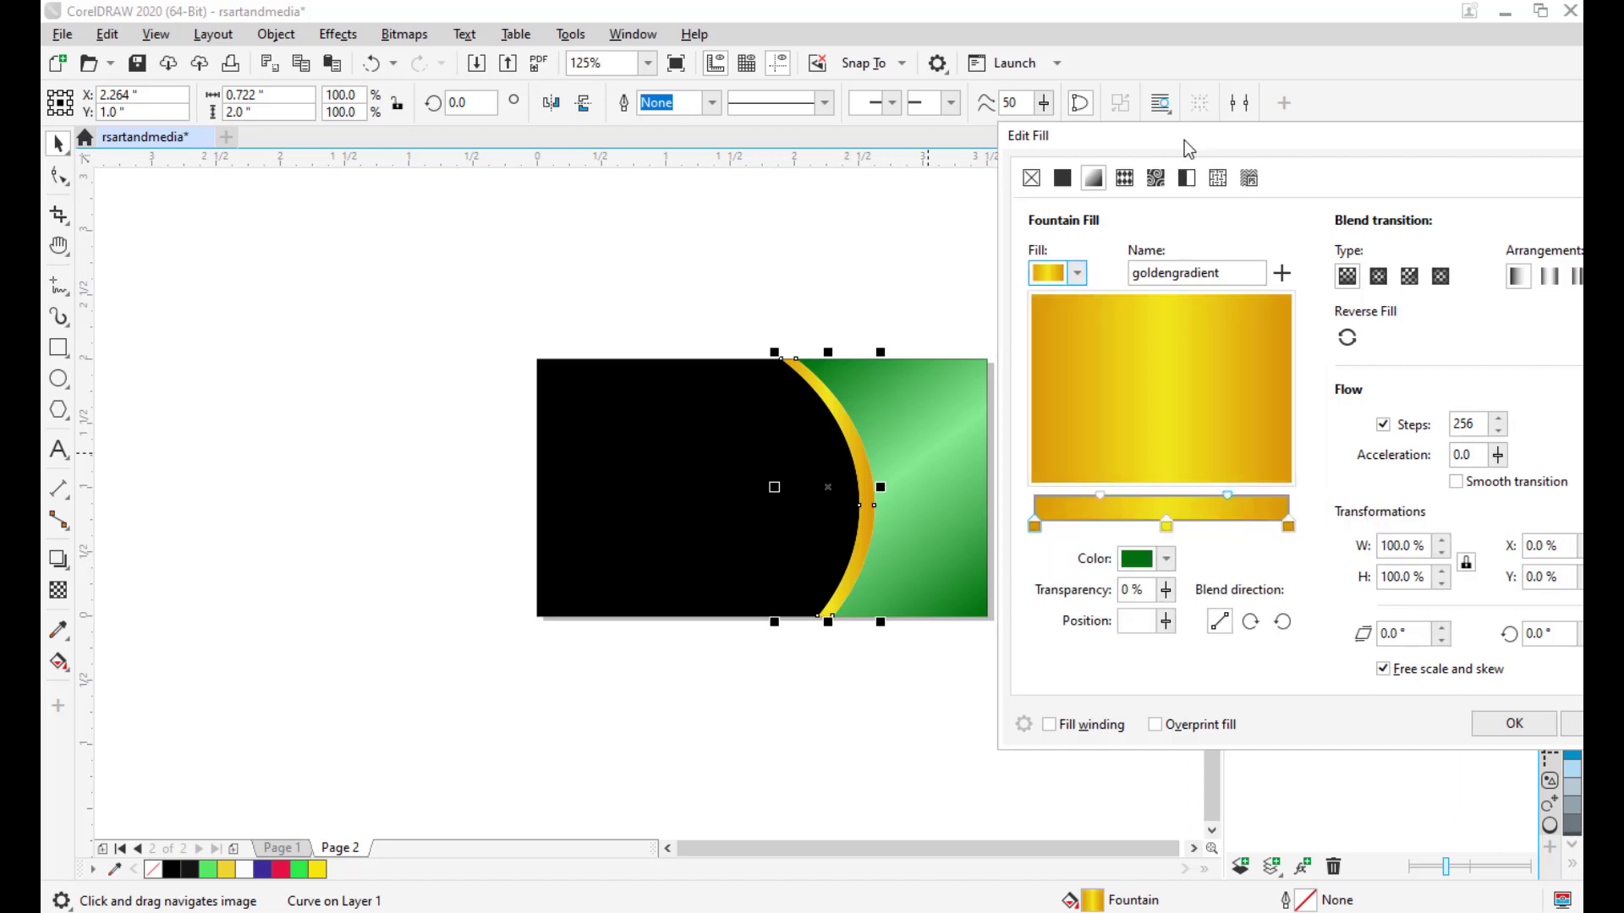
click(1353, 338)
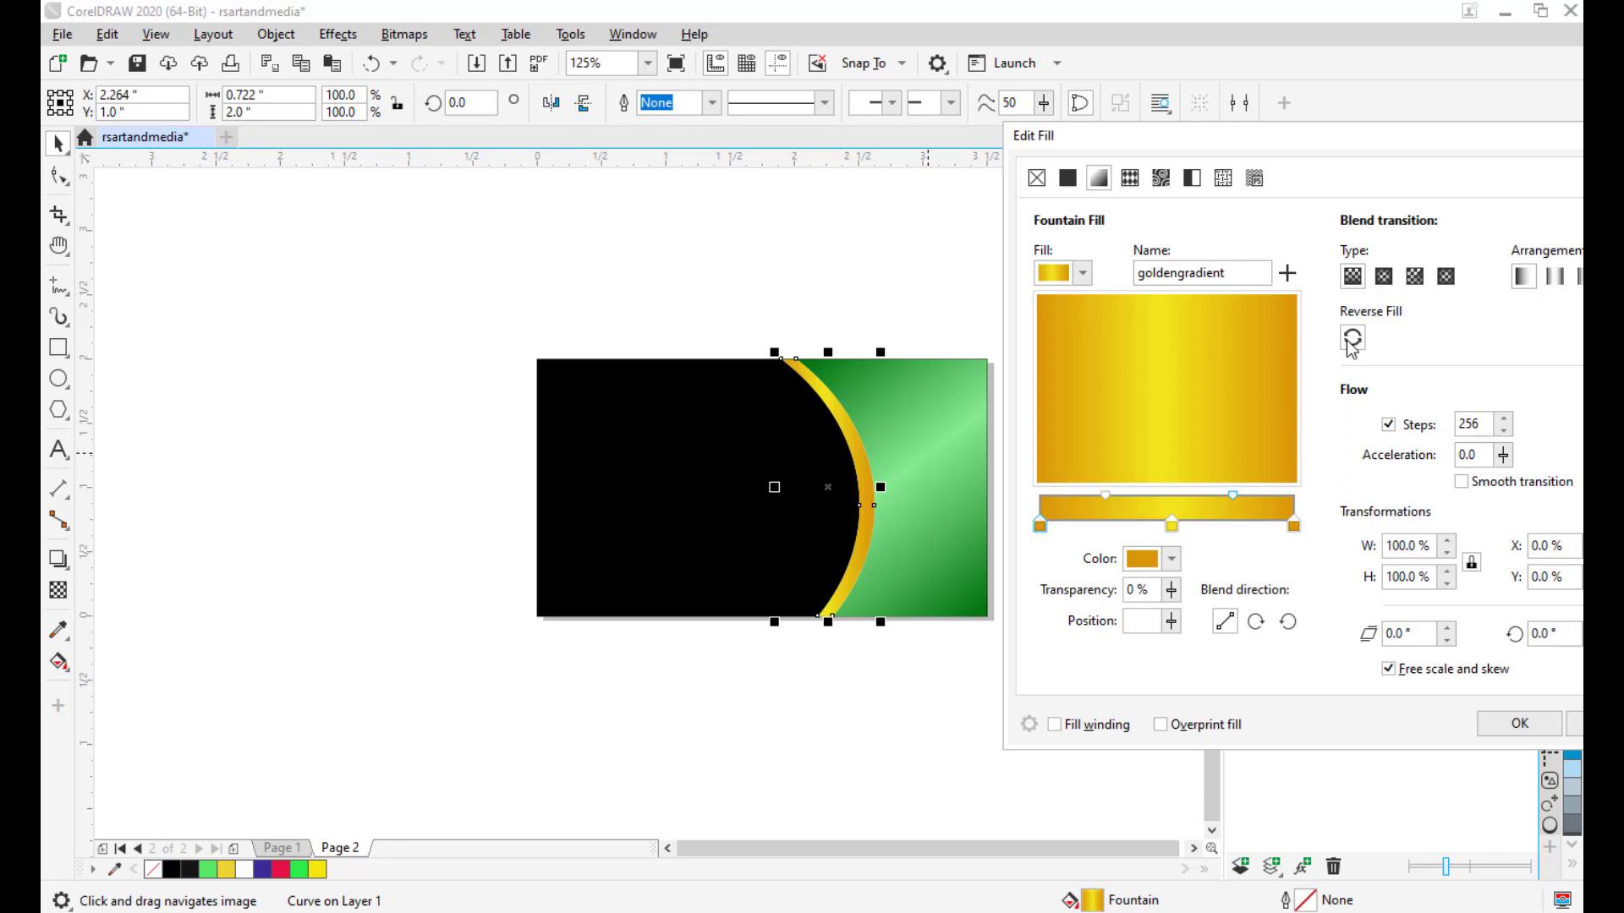
drag(1317, 148, 1192, 144)
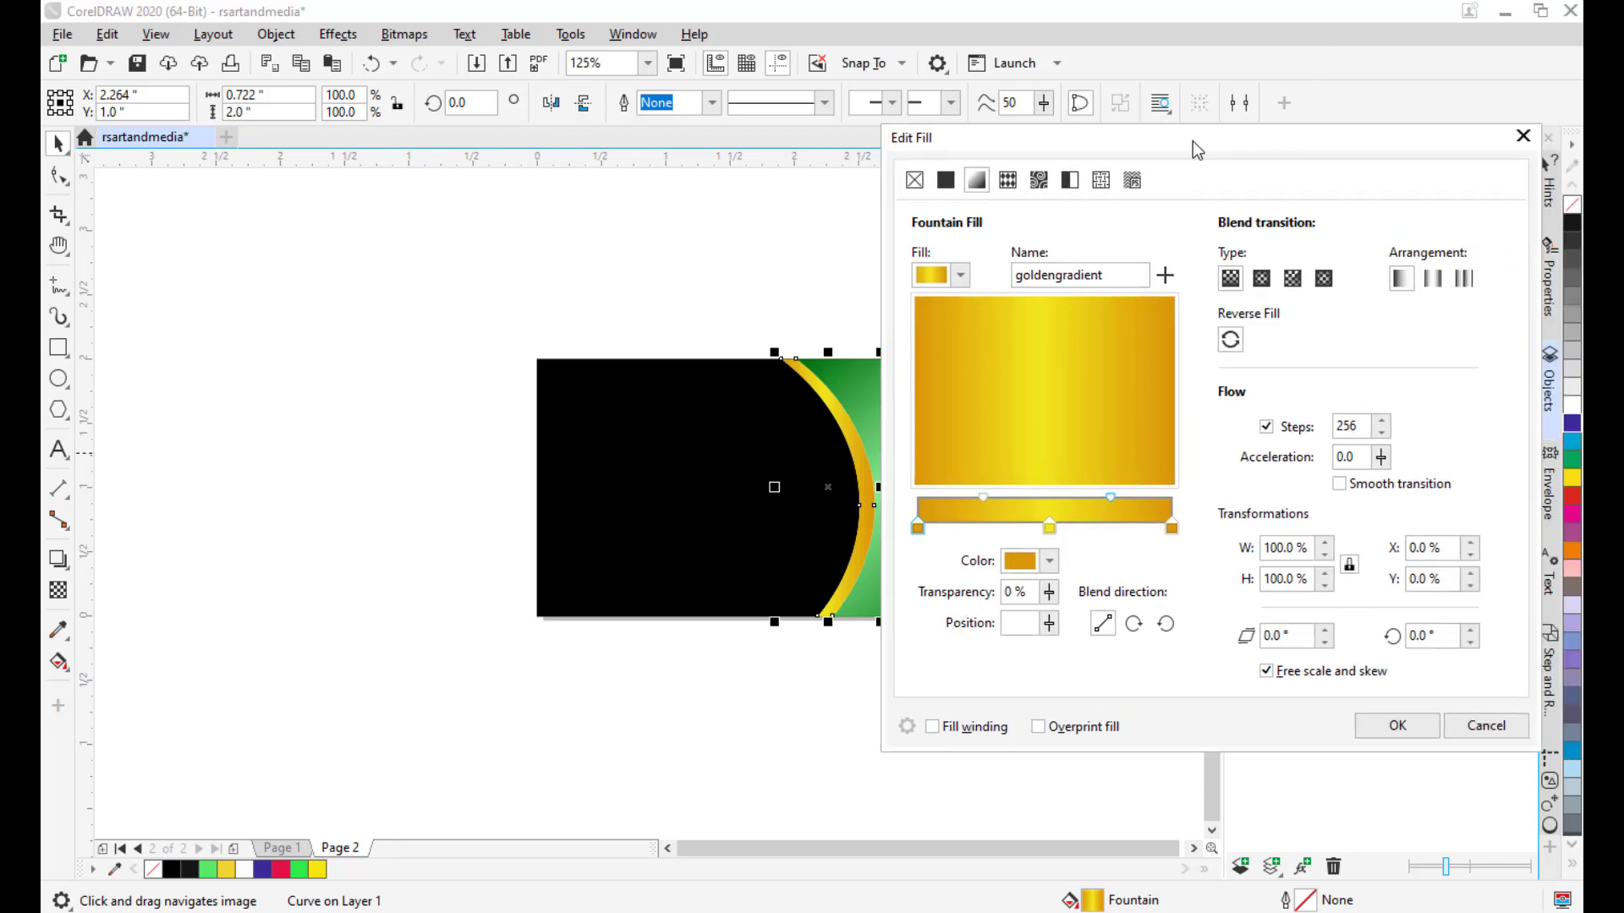
click(1408, 730)
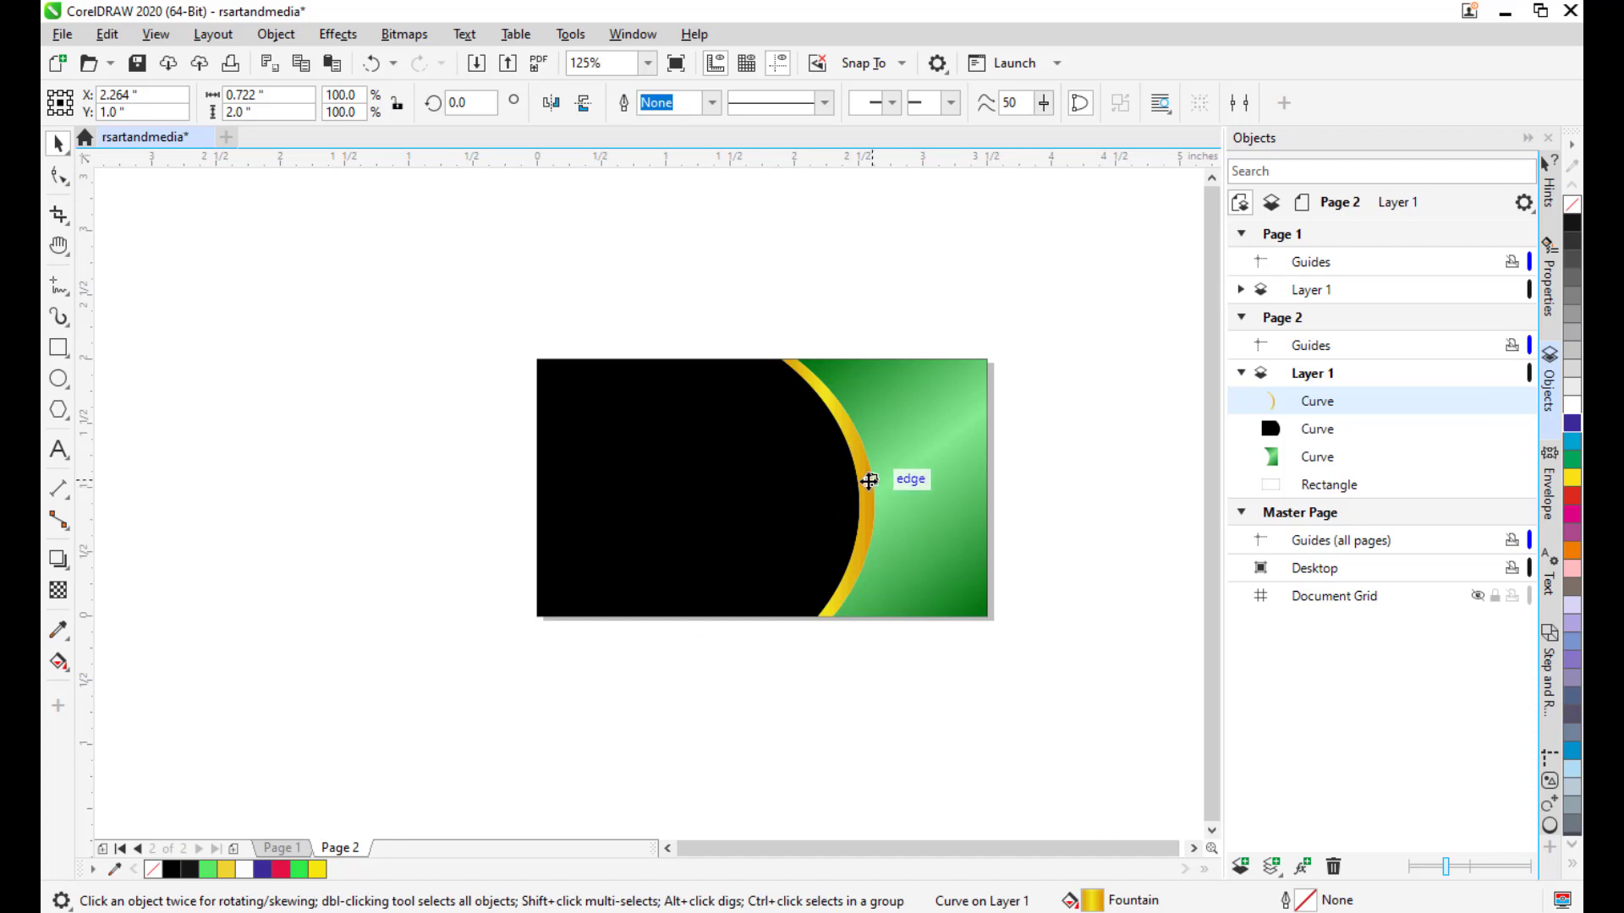
Run the gold gradient downward along the stripe from its top to its bottom.
click(869, 482)
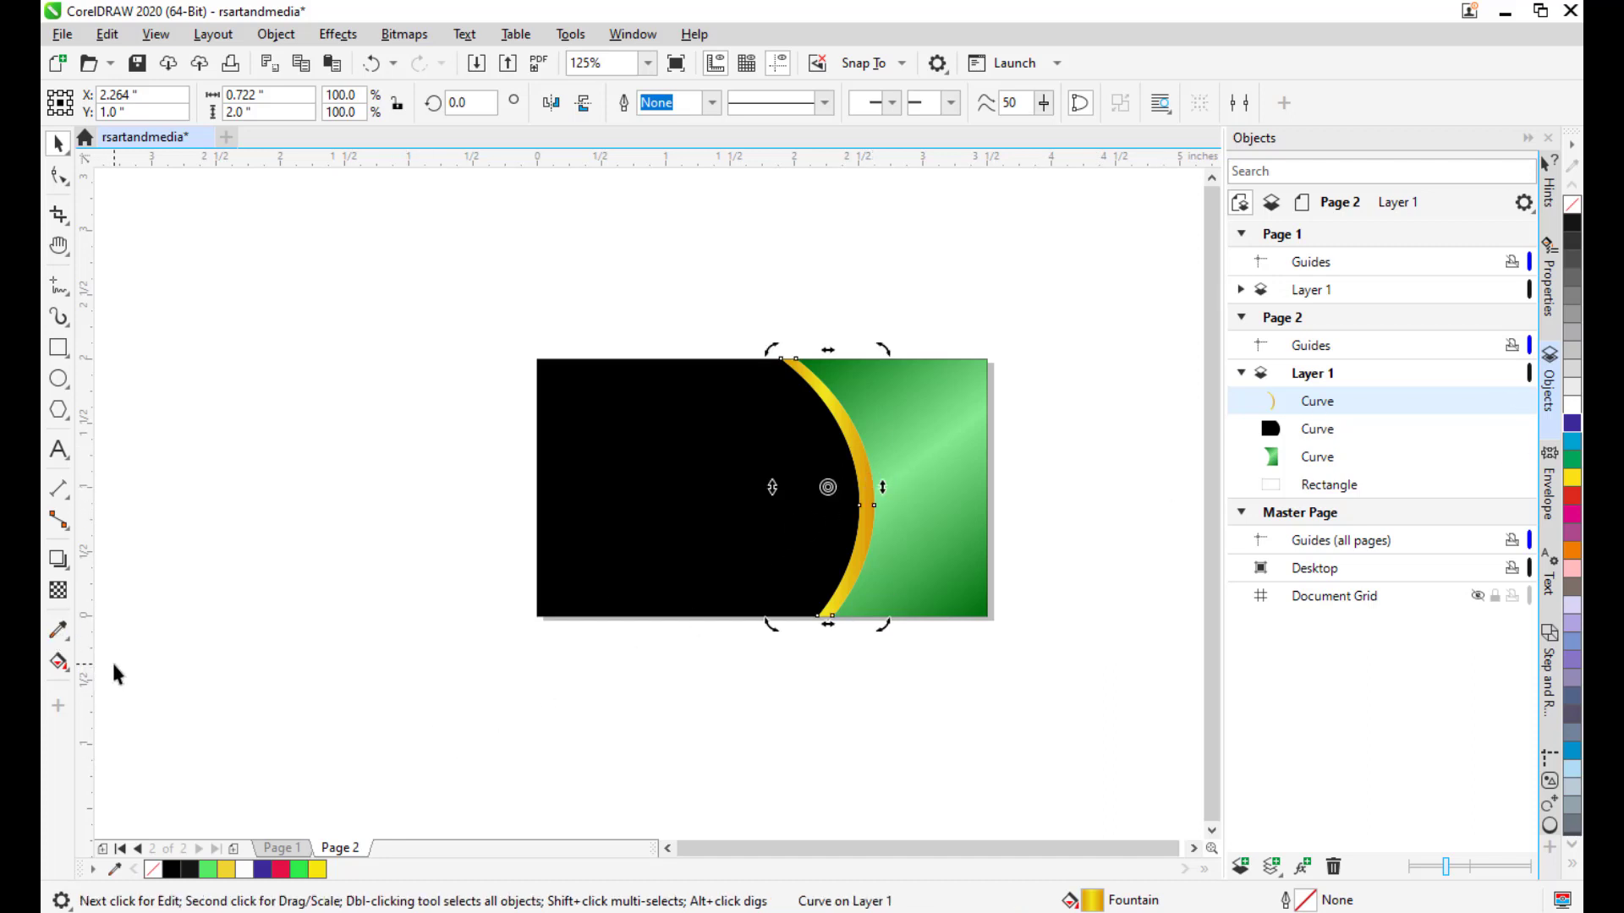
key(g)
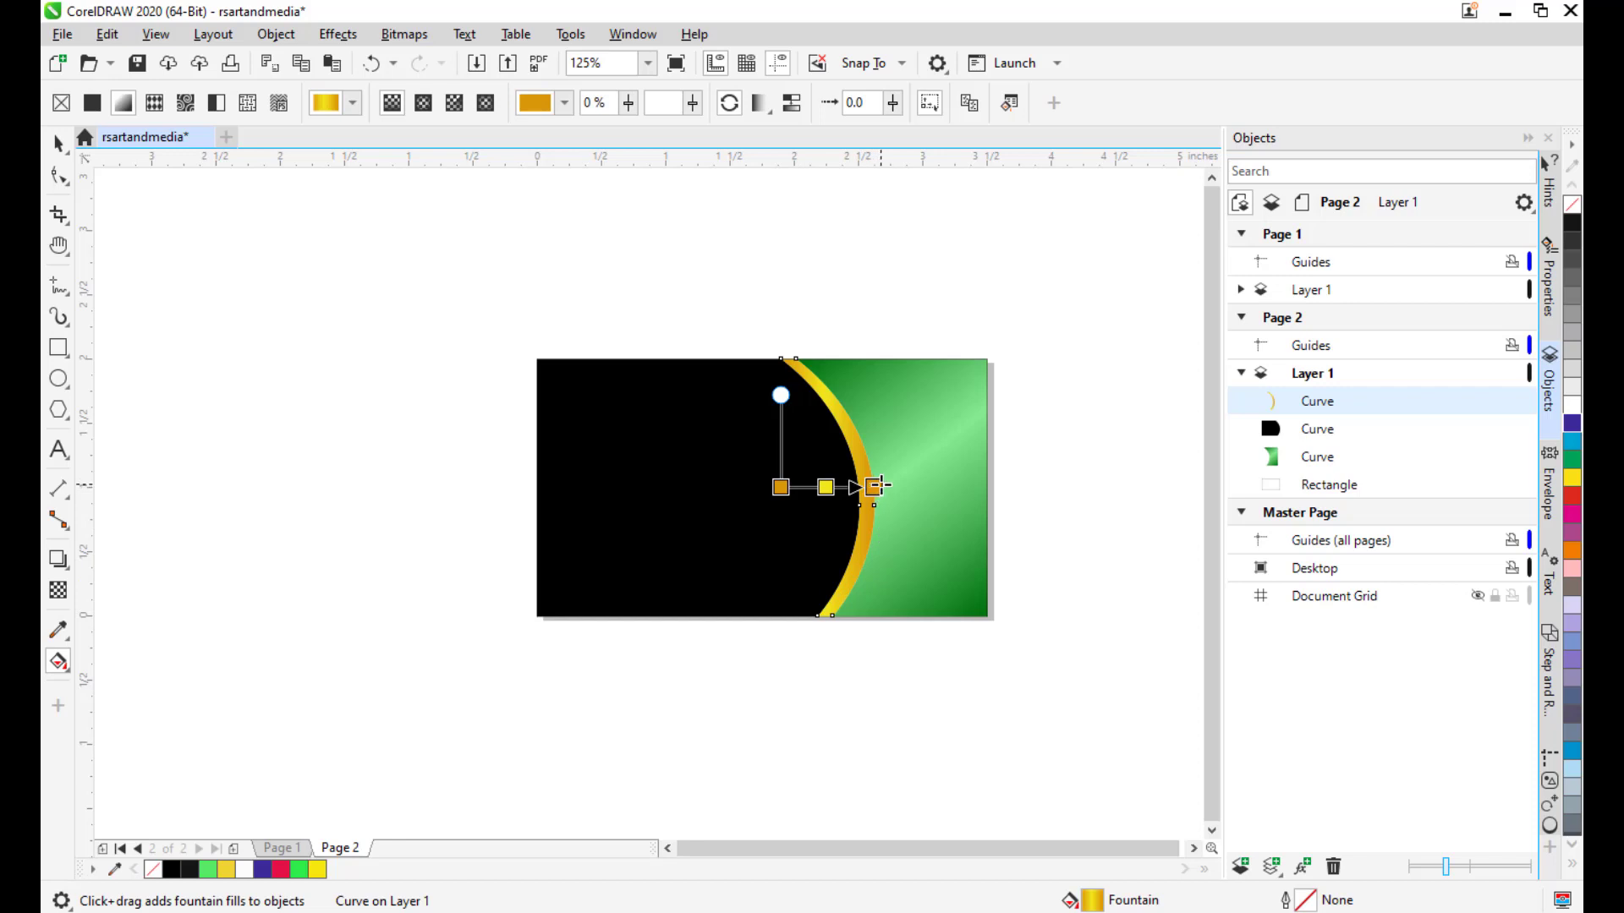
drag(874, 487, 869, 670)
drag(780, 487, 780, 359)
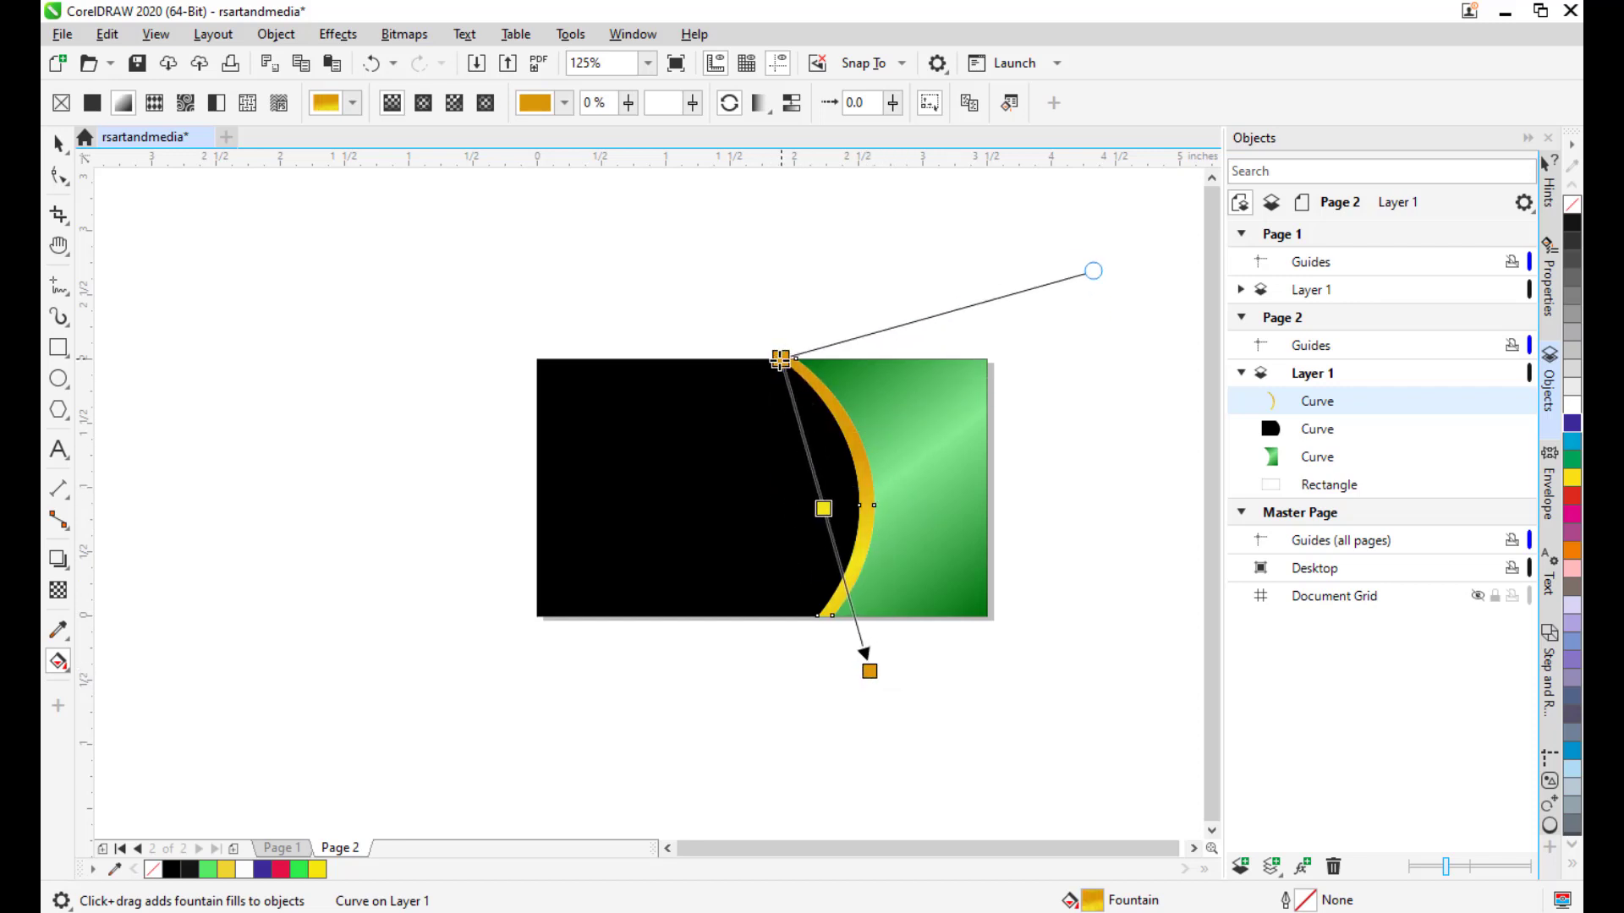
drag(869, 671, 869, 585)
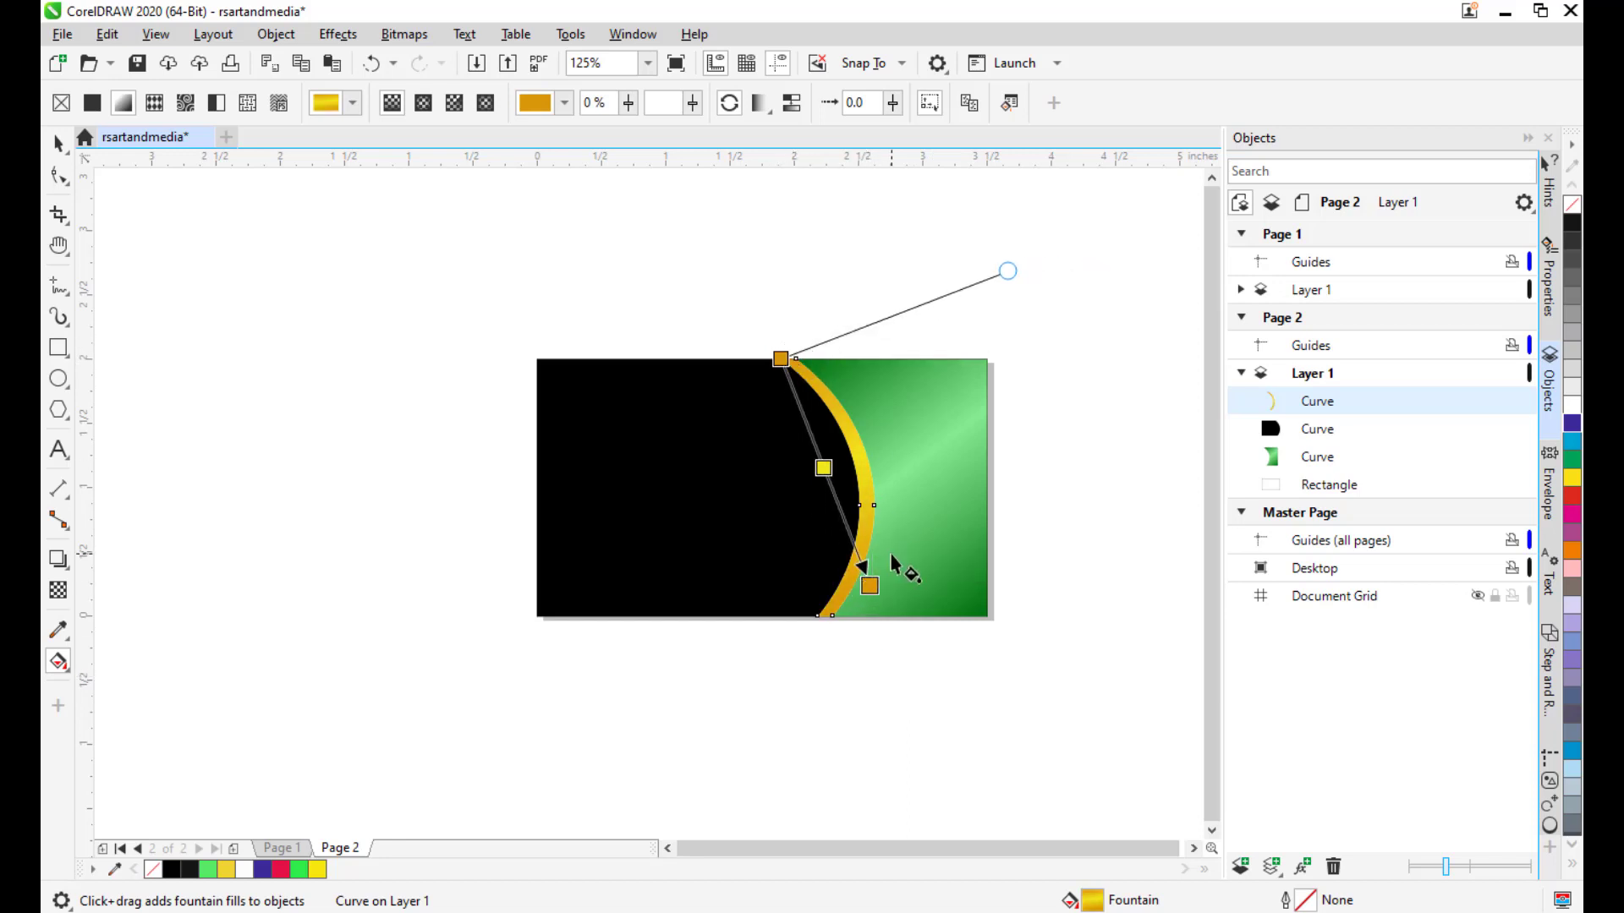
drag(870, 585, 864, 602)
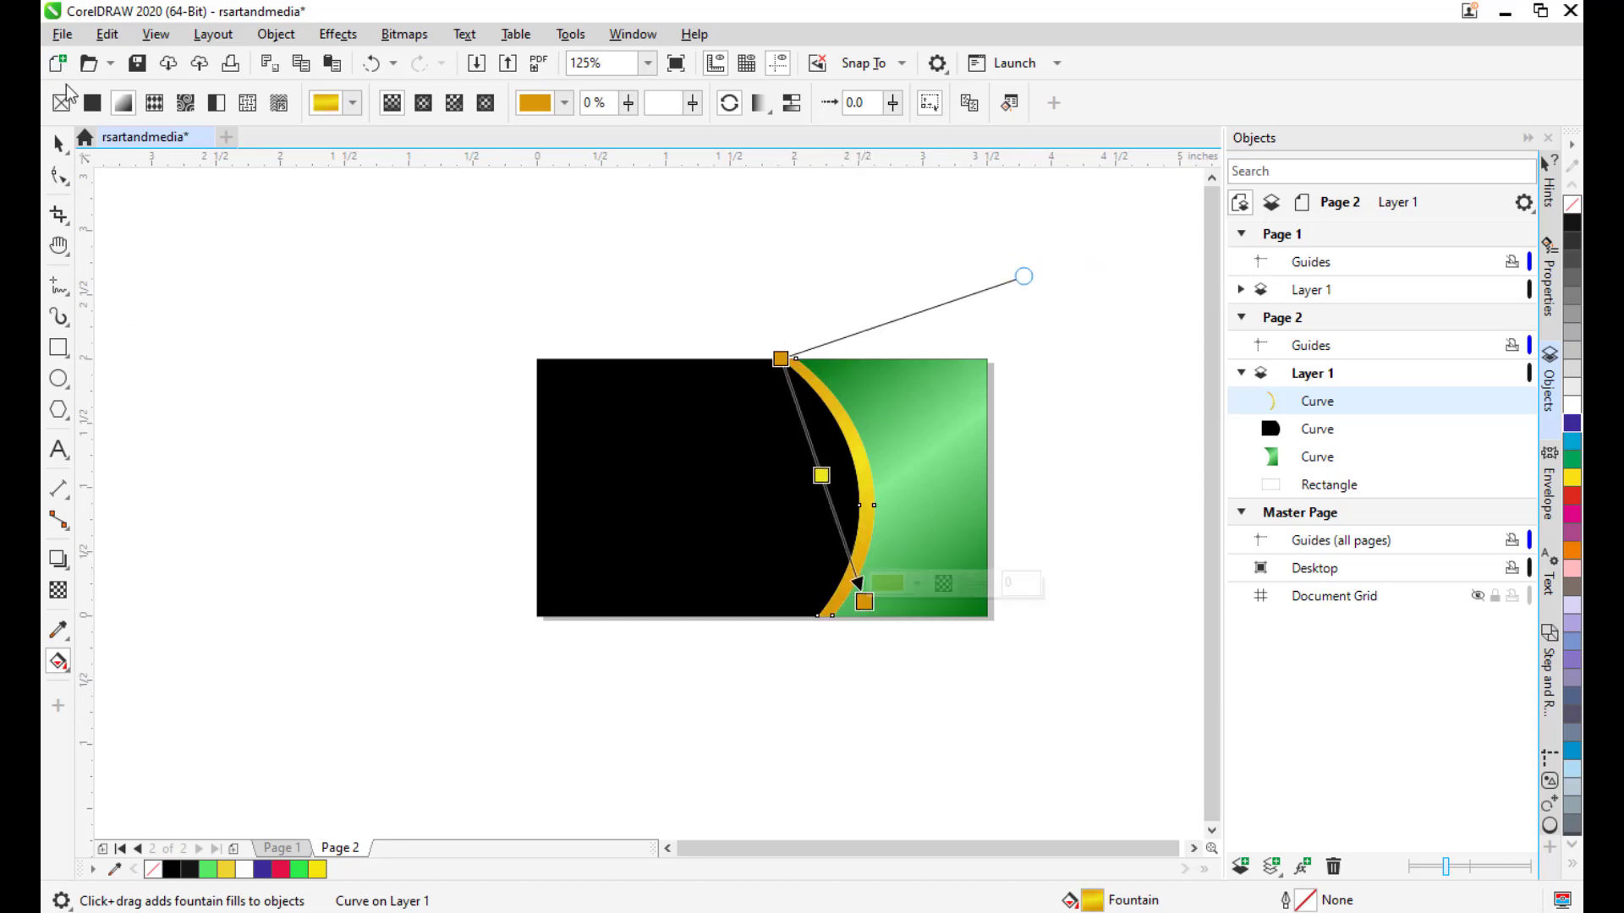
click(59, 144)
click(381, 339)
Pan and zoom around Page 2 to inspect the black, gold and green card back.
mouse_move(1032, 504)
mouse_down()
mouse_move(1078, 448)
mouse_move(914, 475)
mouse_move(1001, 496)
mouse_up()
scroll(1084, 429, down, 1)
scroll(817, 504, up, 1)
scroll(887, 492, up, 1)
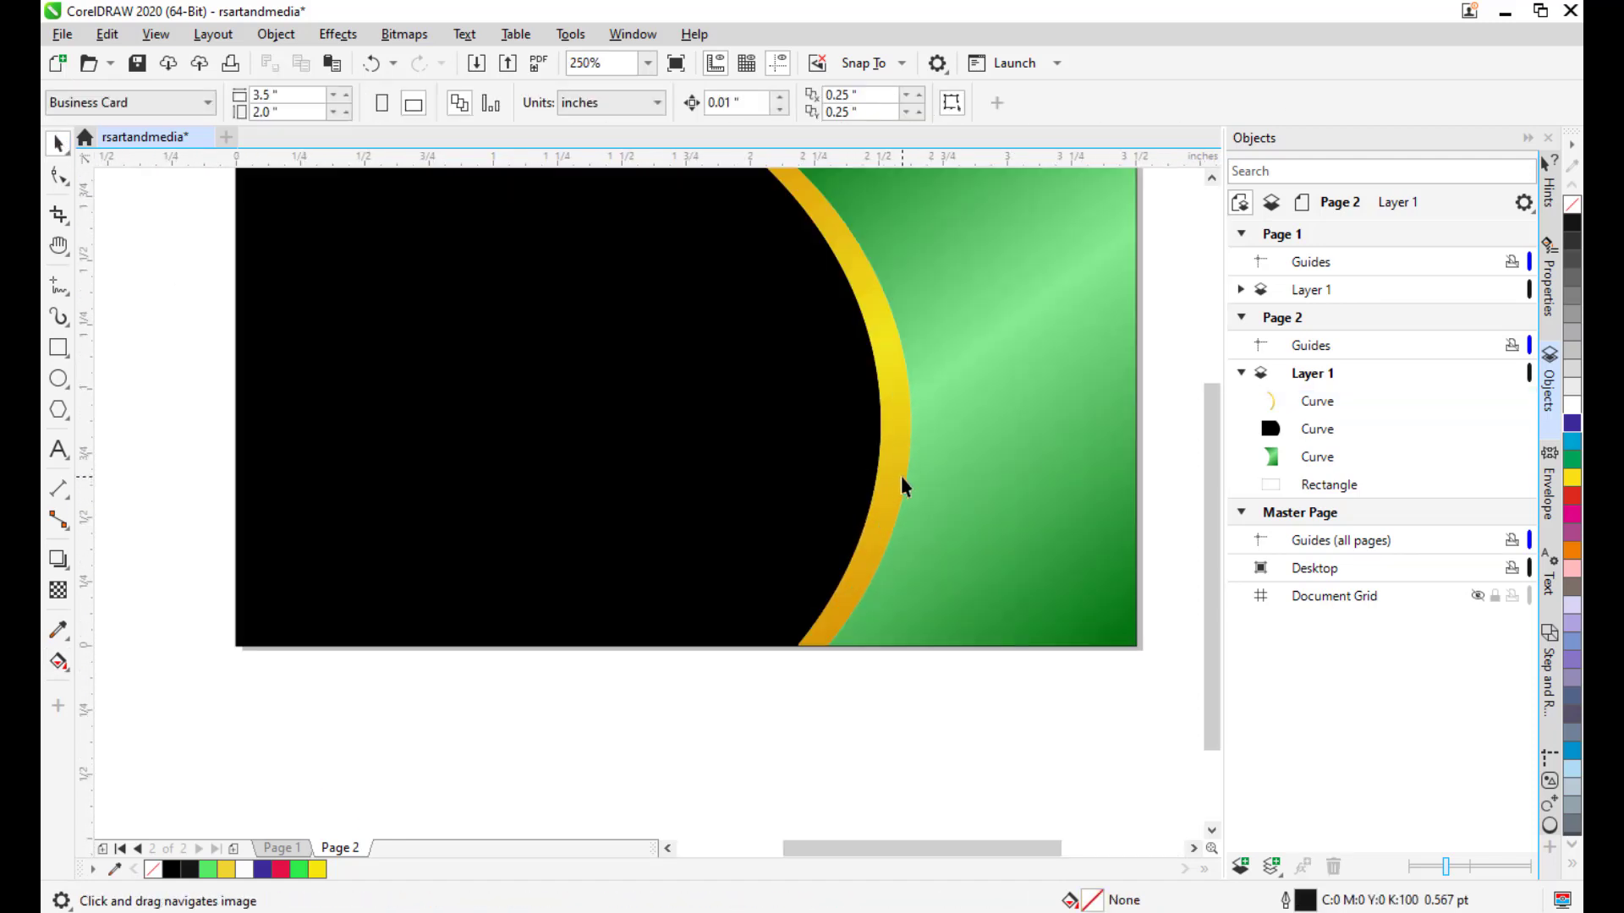
drag(958, 435, 829, 412)
scroll(971, 483, down, 1)
scroll(838, 398, up, 1)
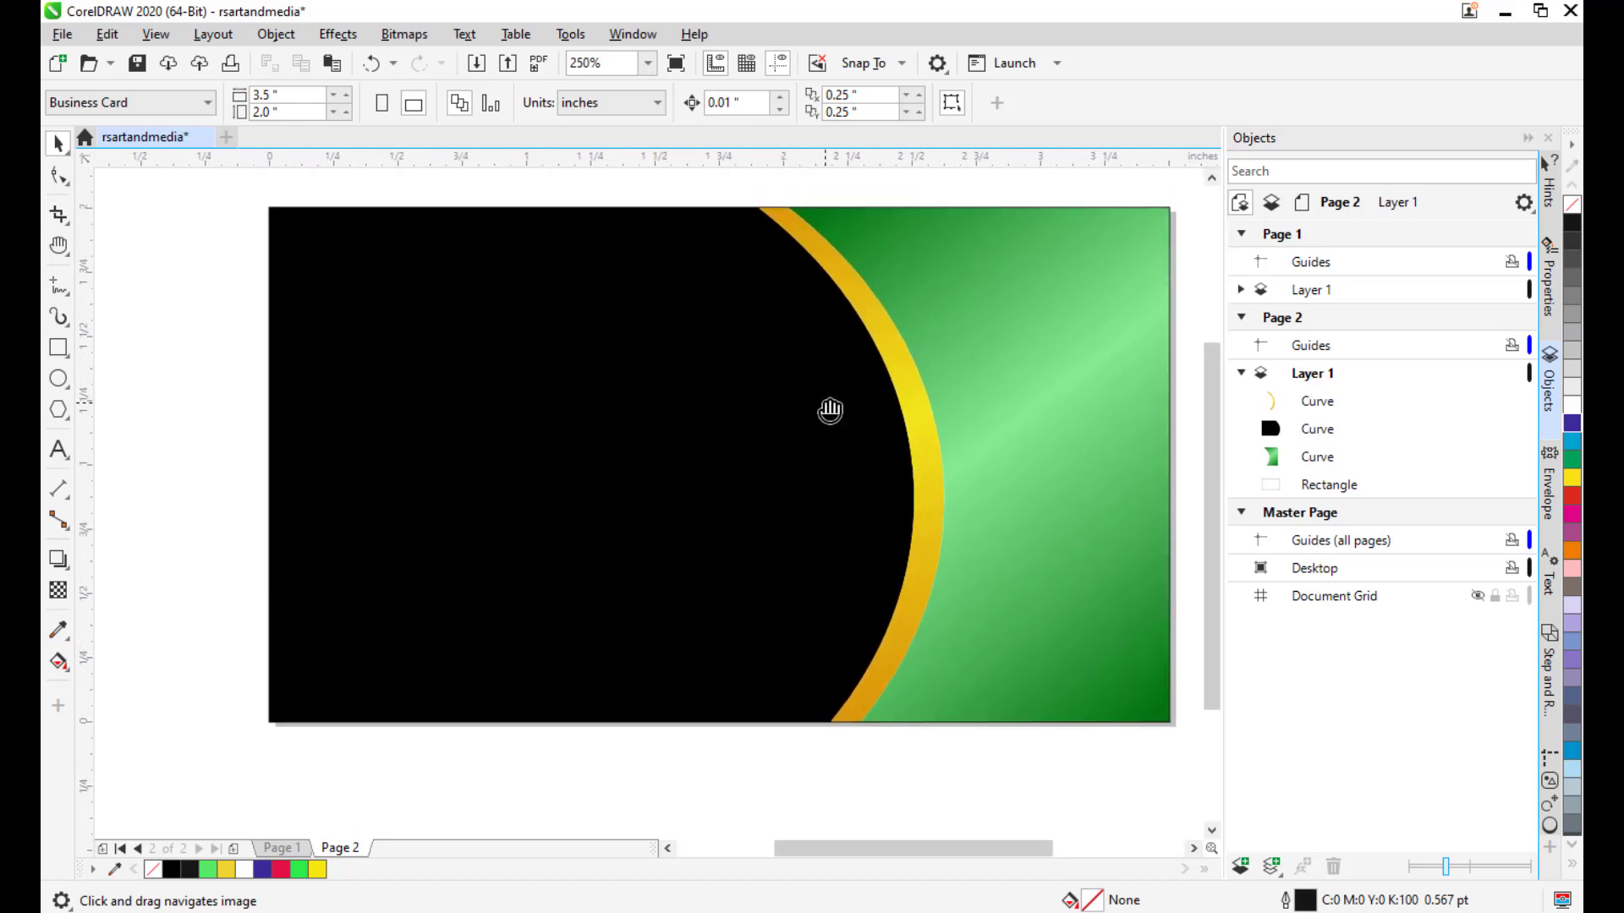
drag(687, 401, 621, 374)
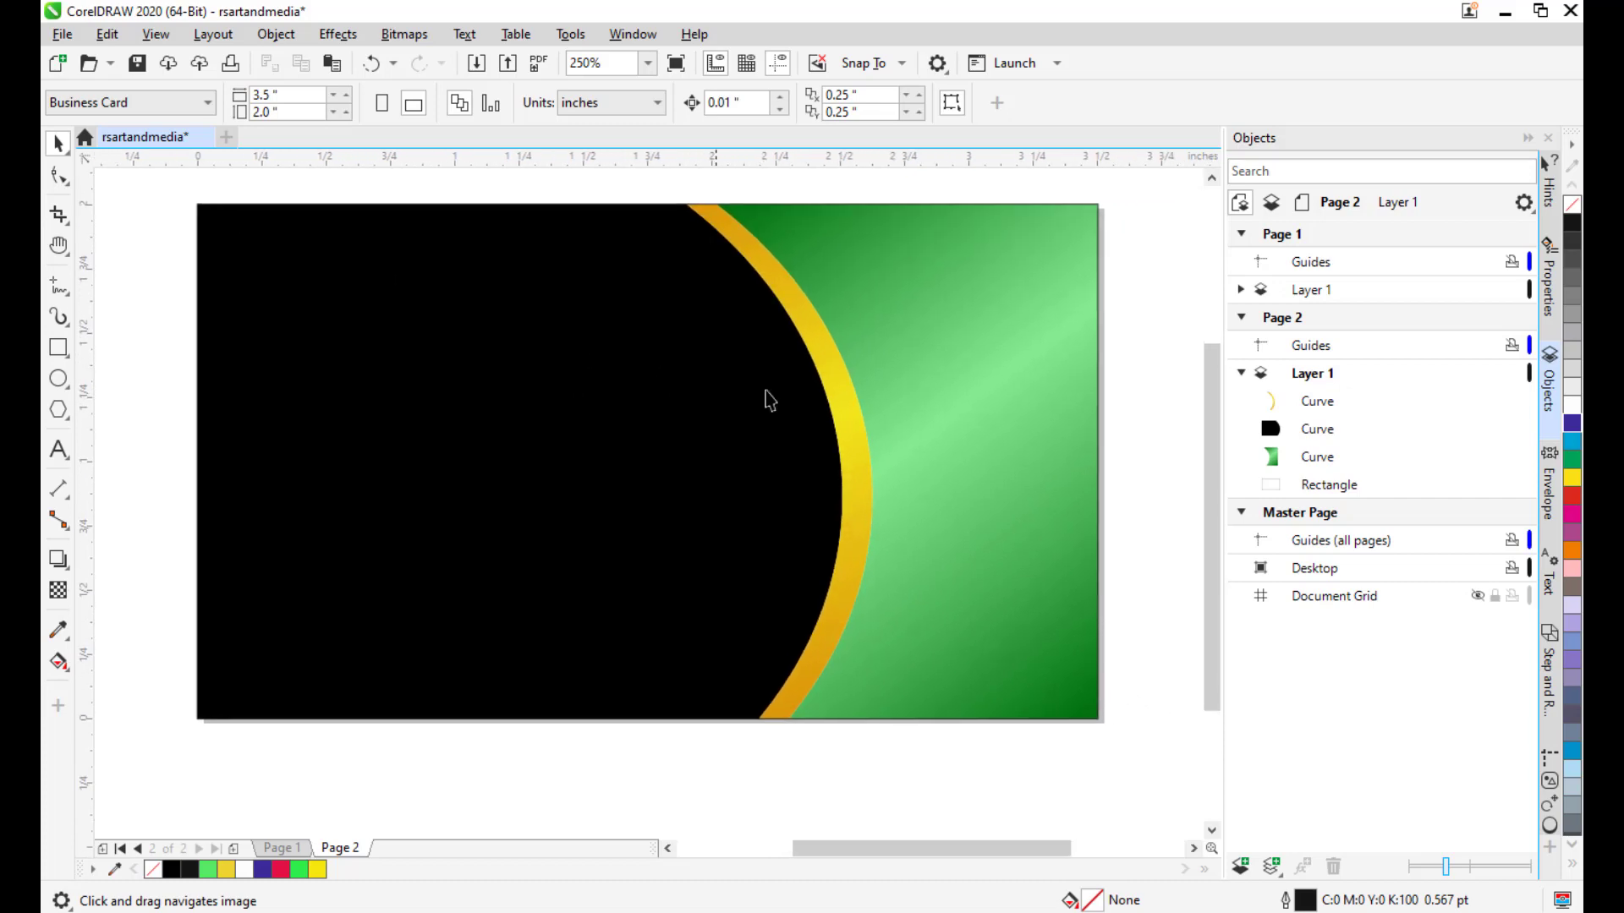
drag(1022, 424, 943, 437)
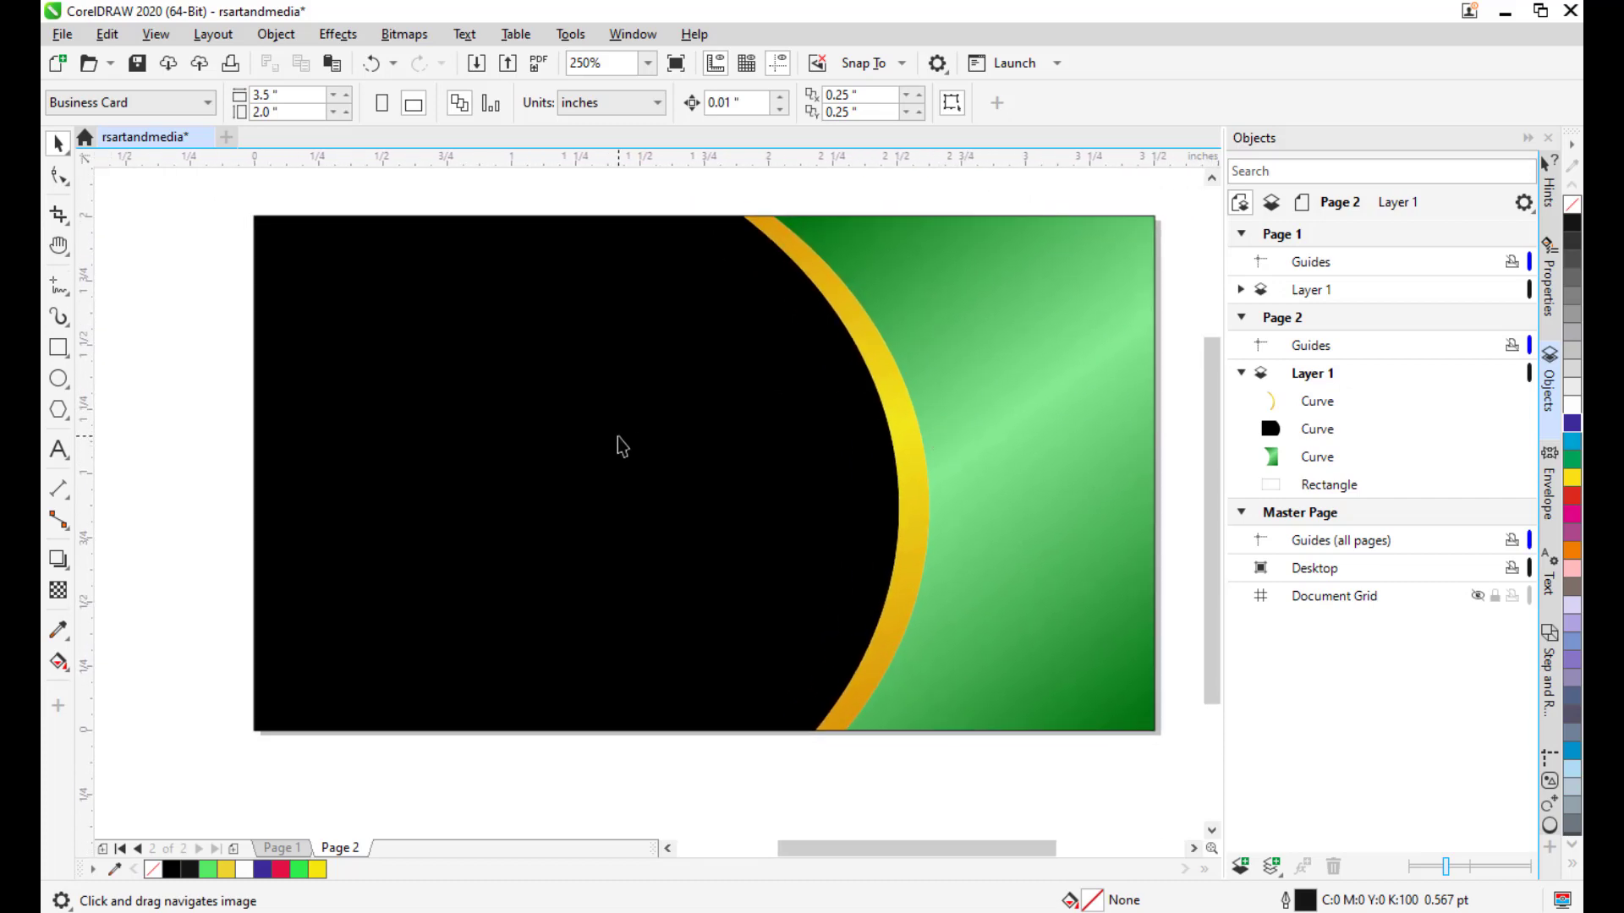
drag(616, 446, 649, 485)
Type the heading 'RSART & MEDIA' above the card and set its font to Impact.
click(58, 449)
drag(647, 351, 677, 439)
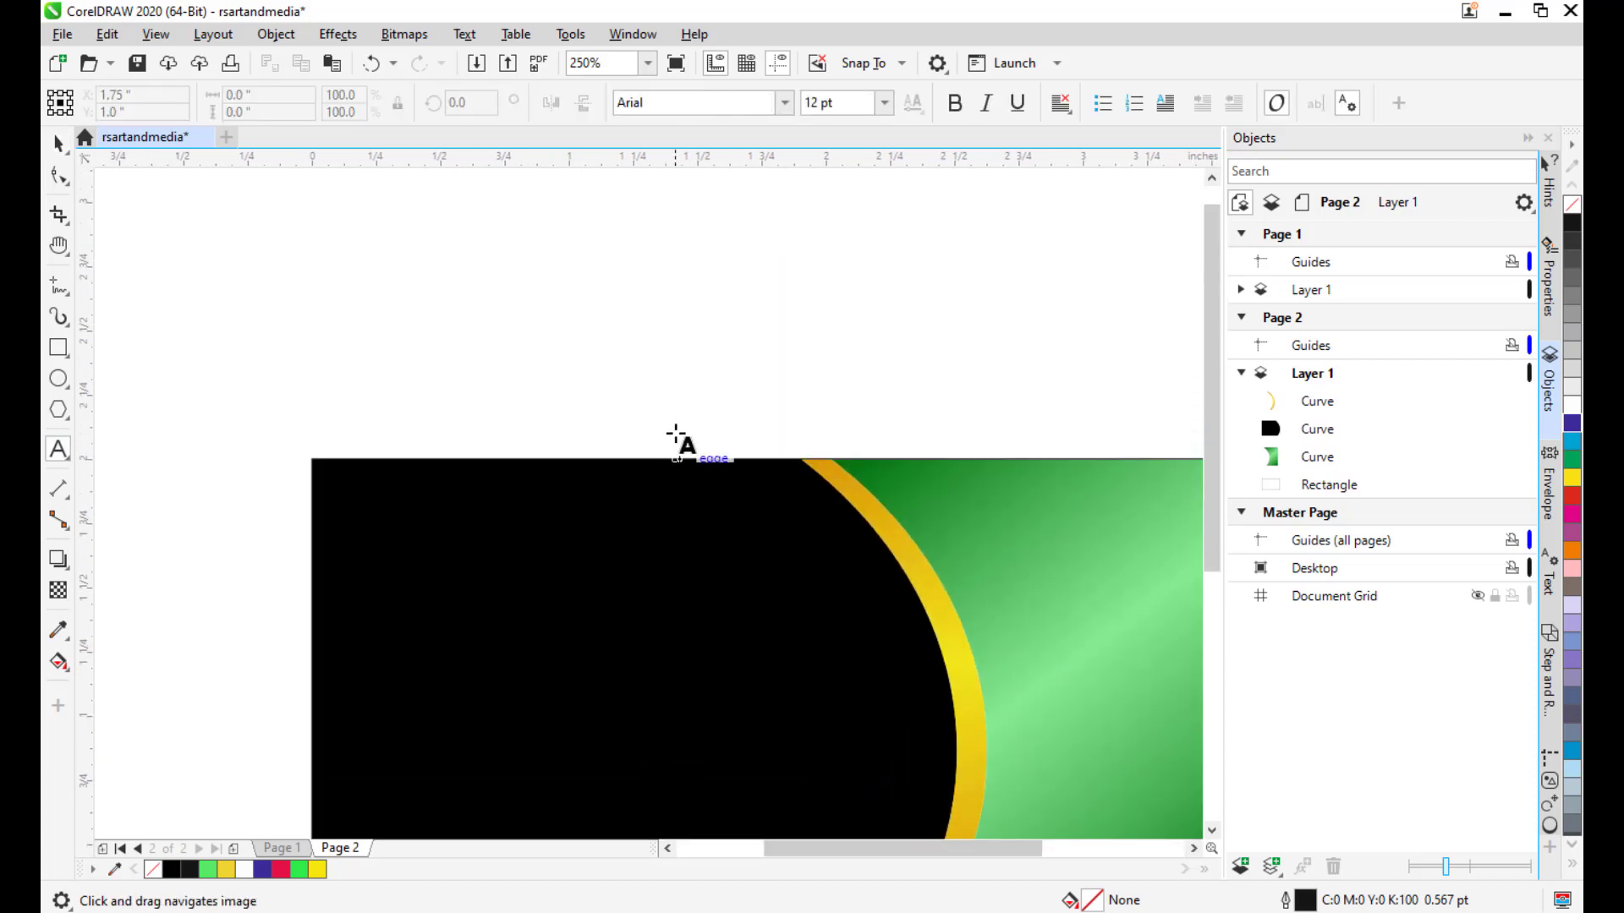
click(654, 313)
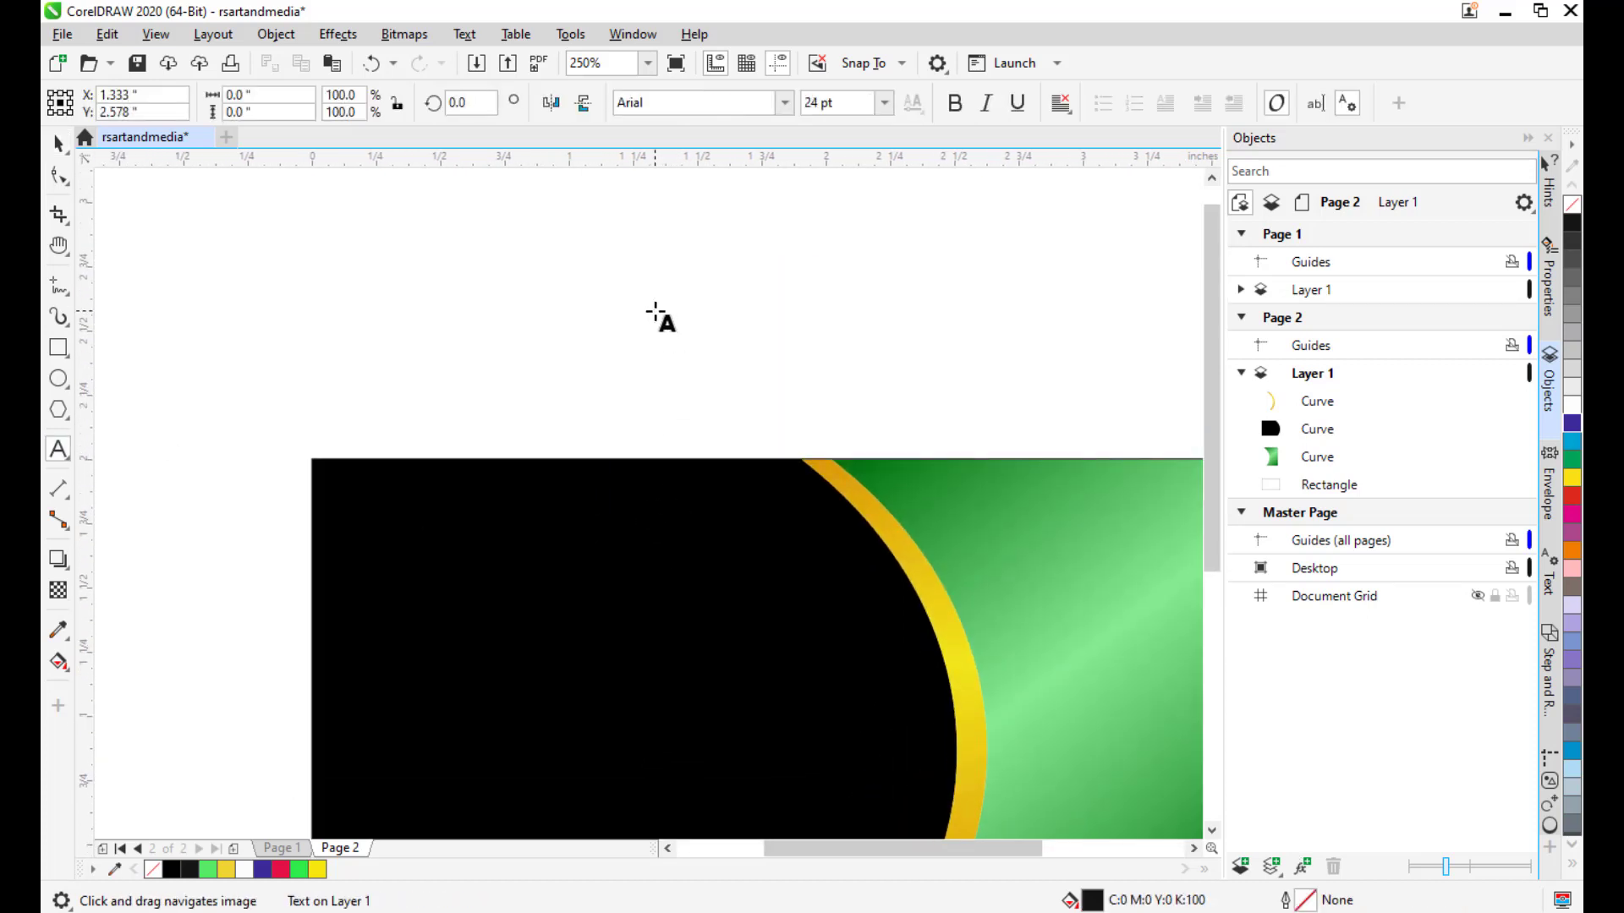
text(RSART)
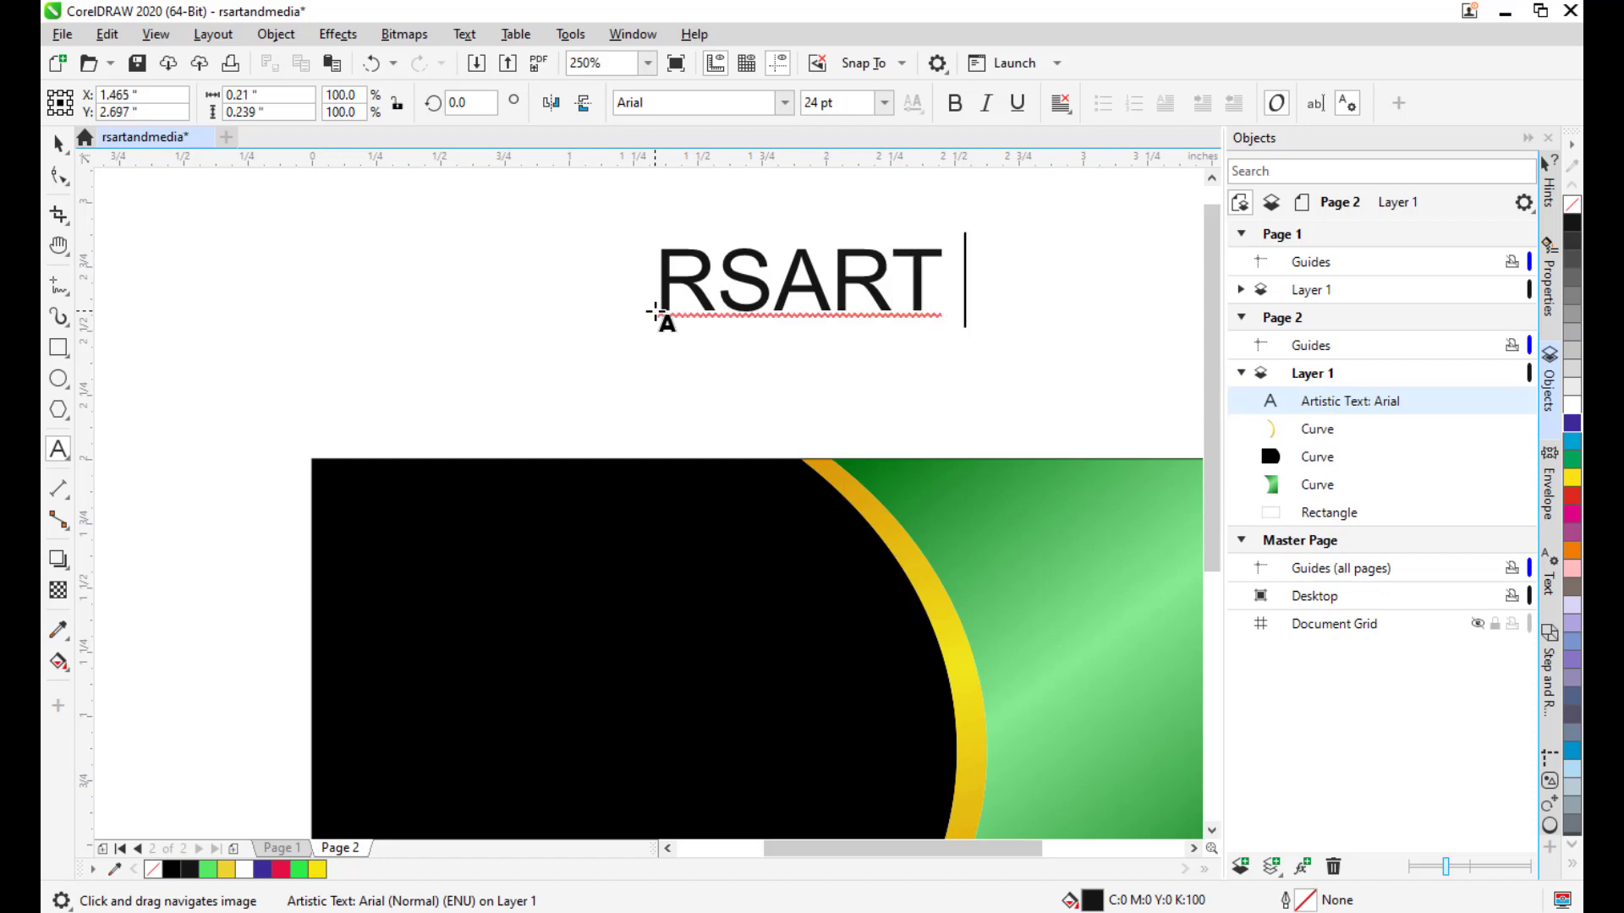
text( & MEDIA)
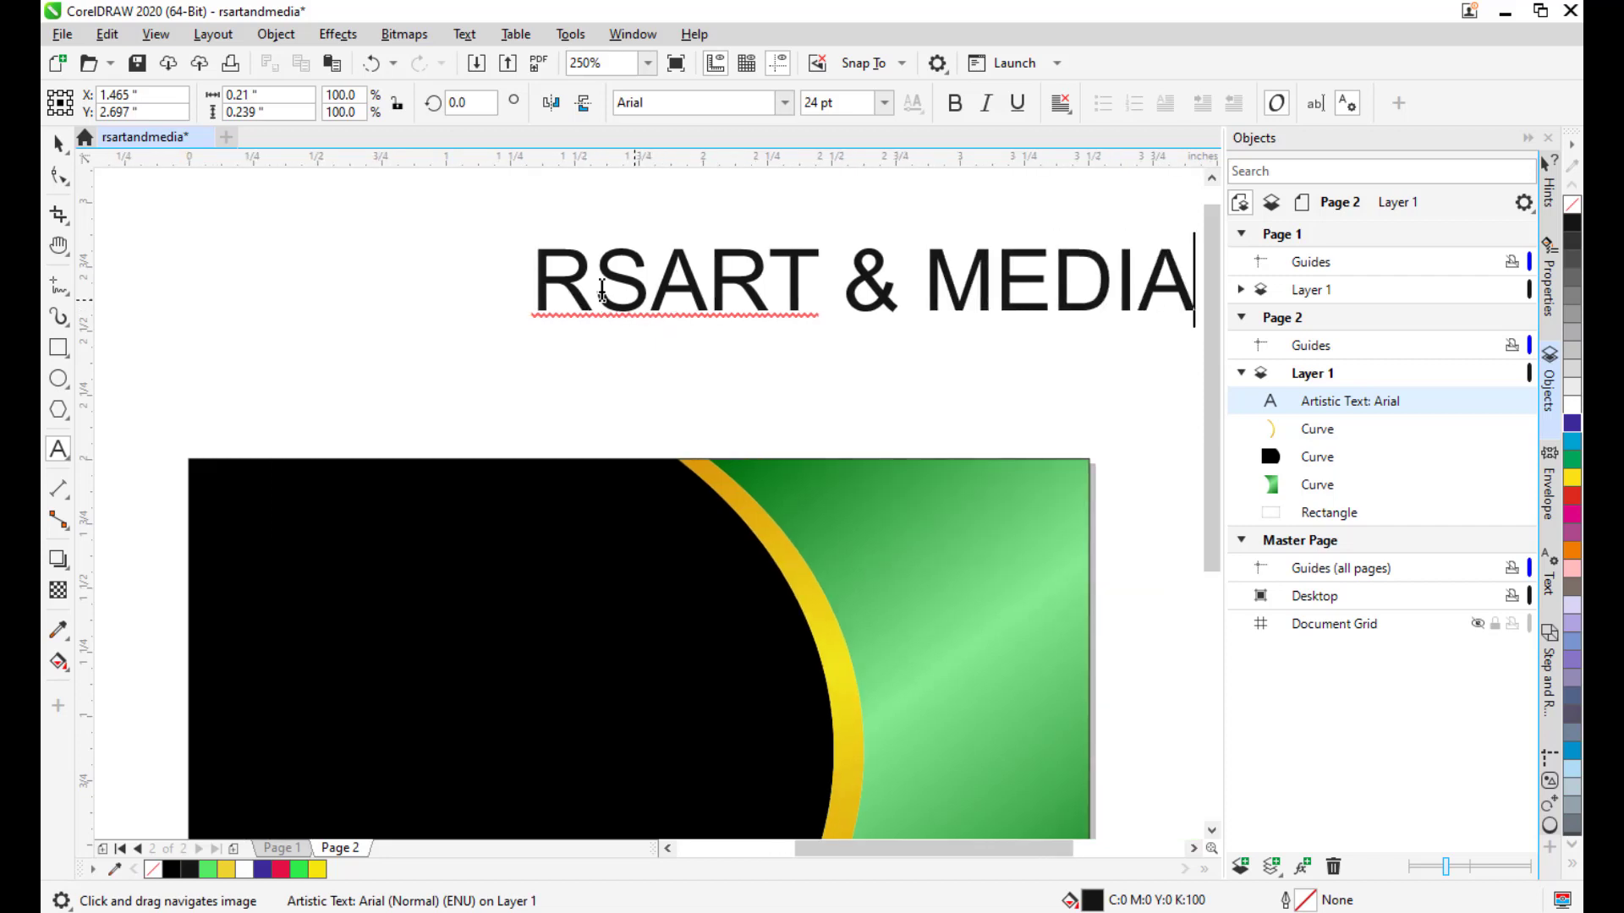
click(58, 143)
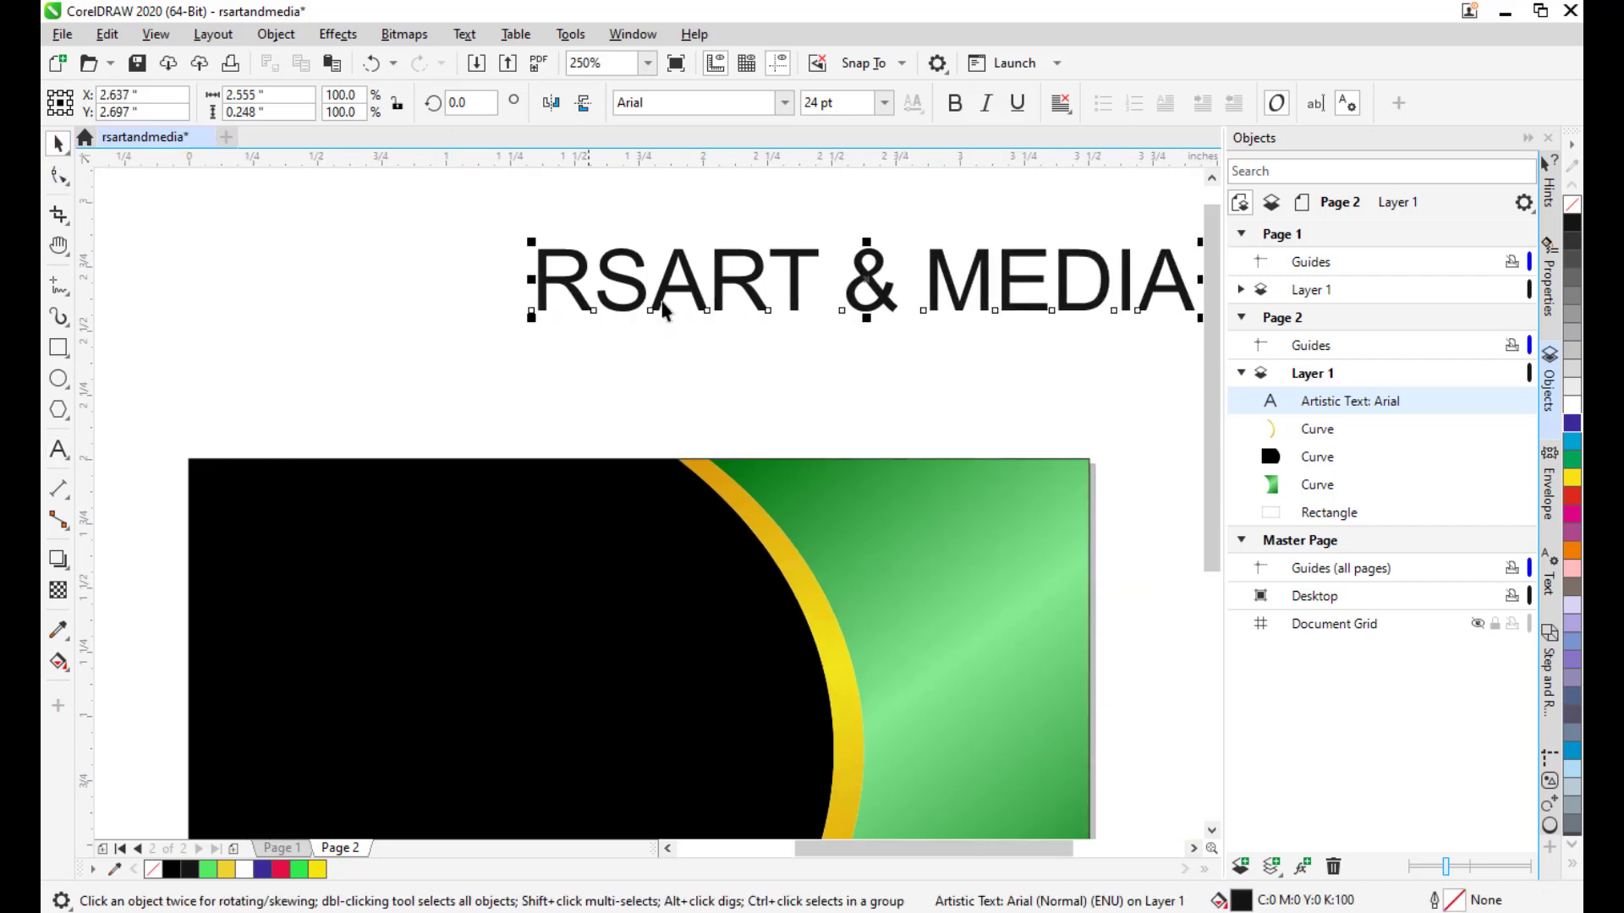
drag(864, 283, 676, 316)
click(712, 102)
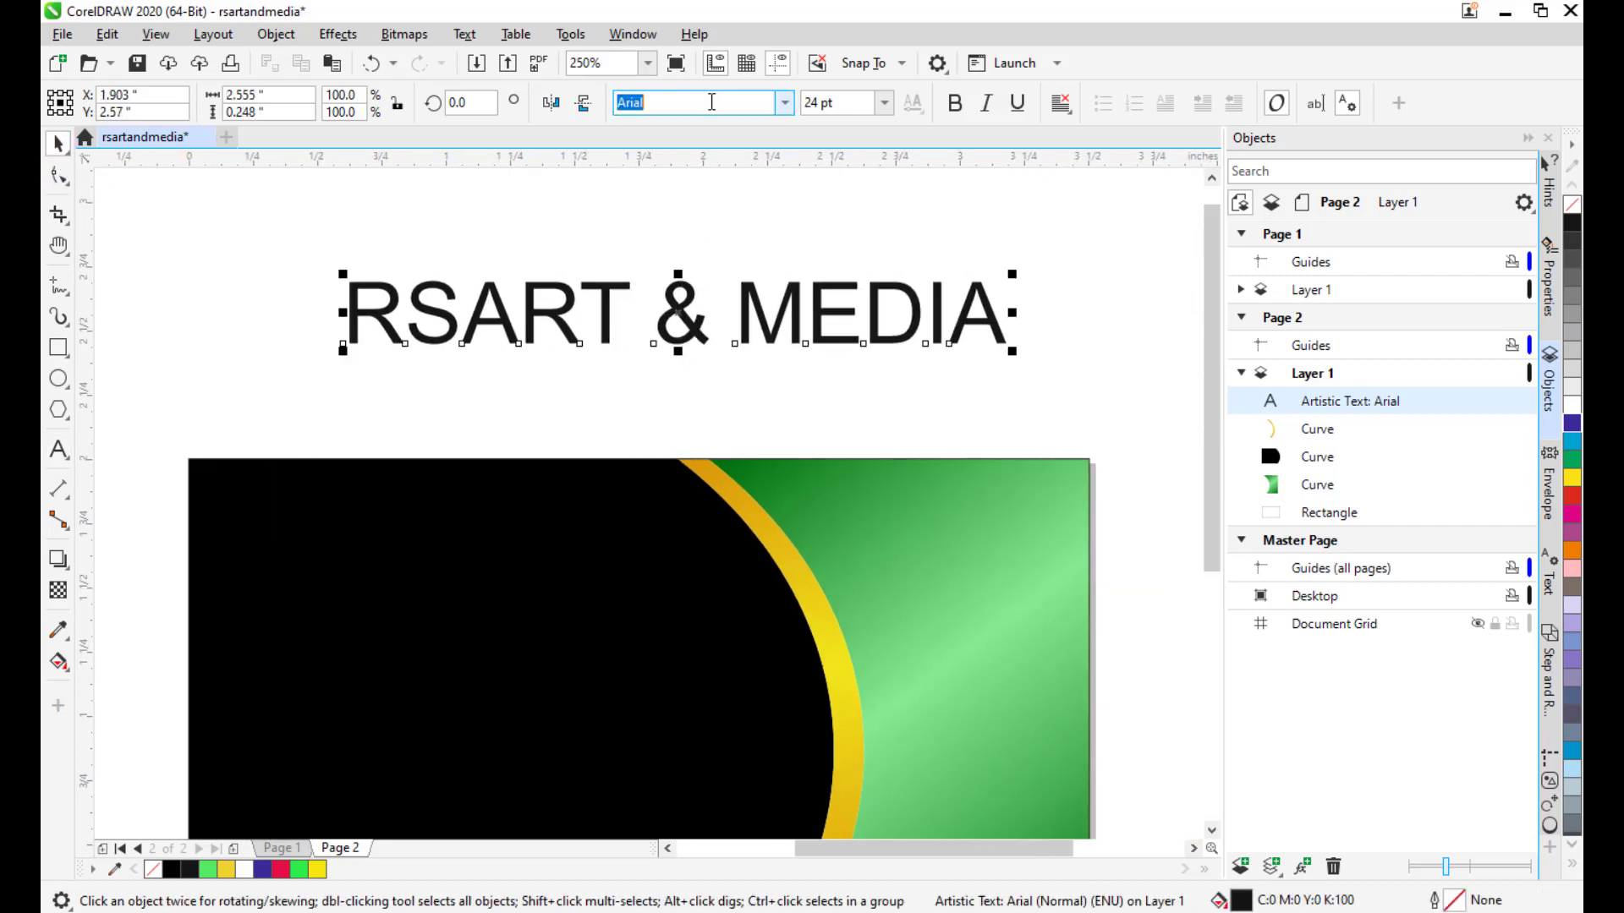
text(Impact)
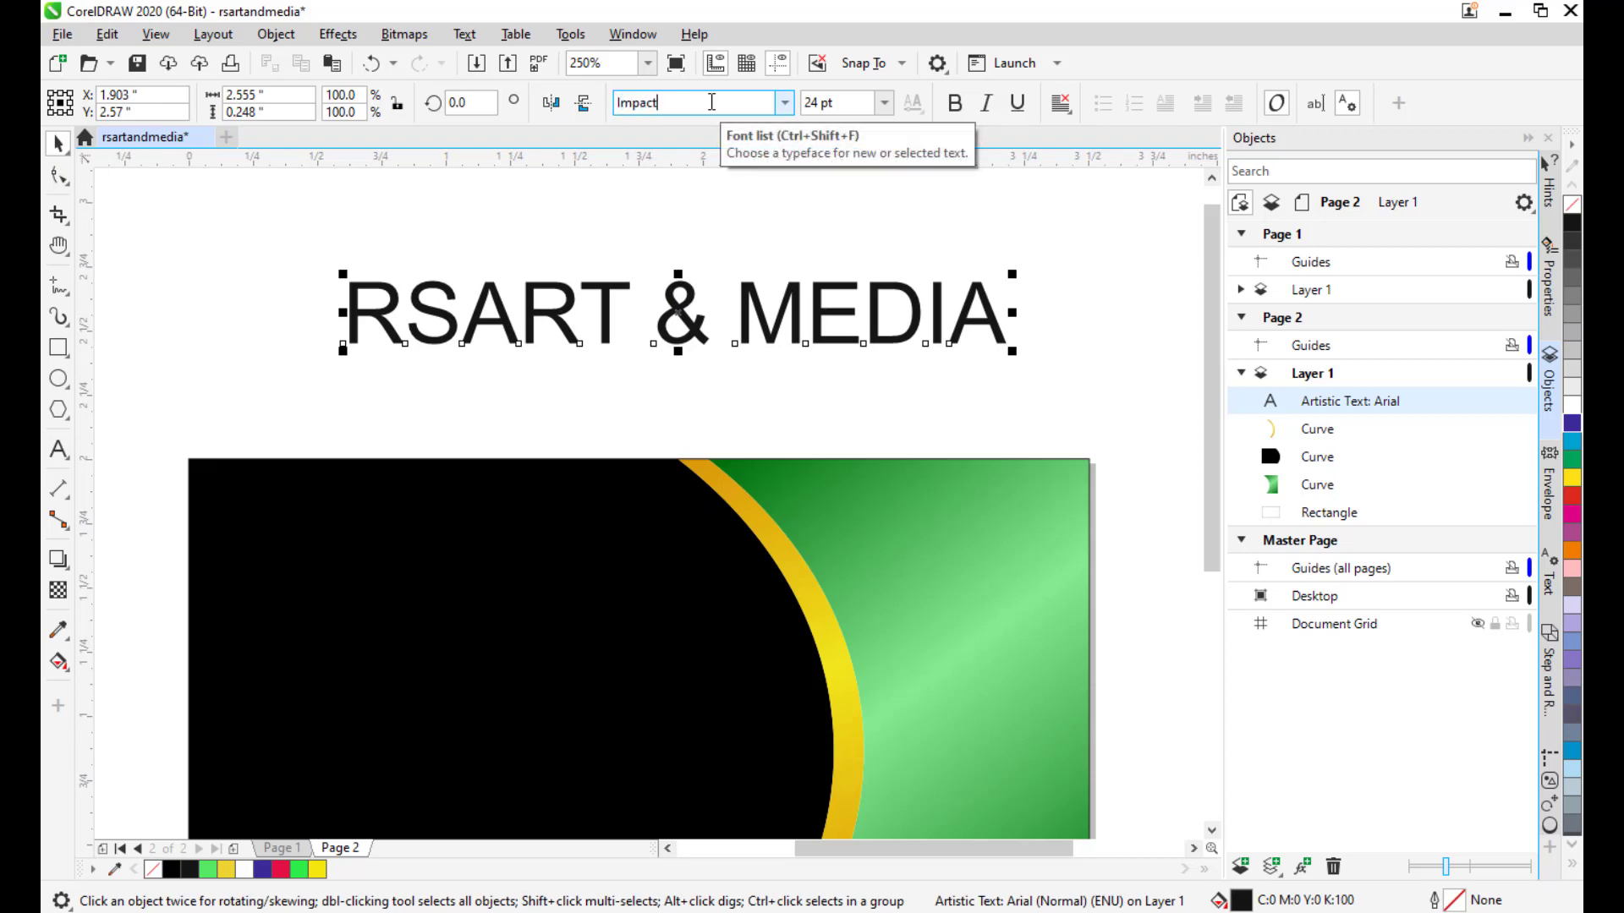
key(Return)
Colour the heading white and move it onto the card's black area.
drag(728, 322, 854, 239)
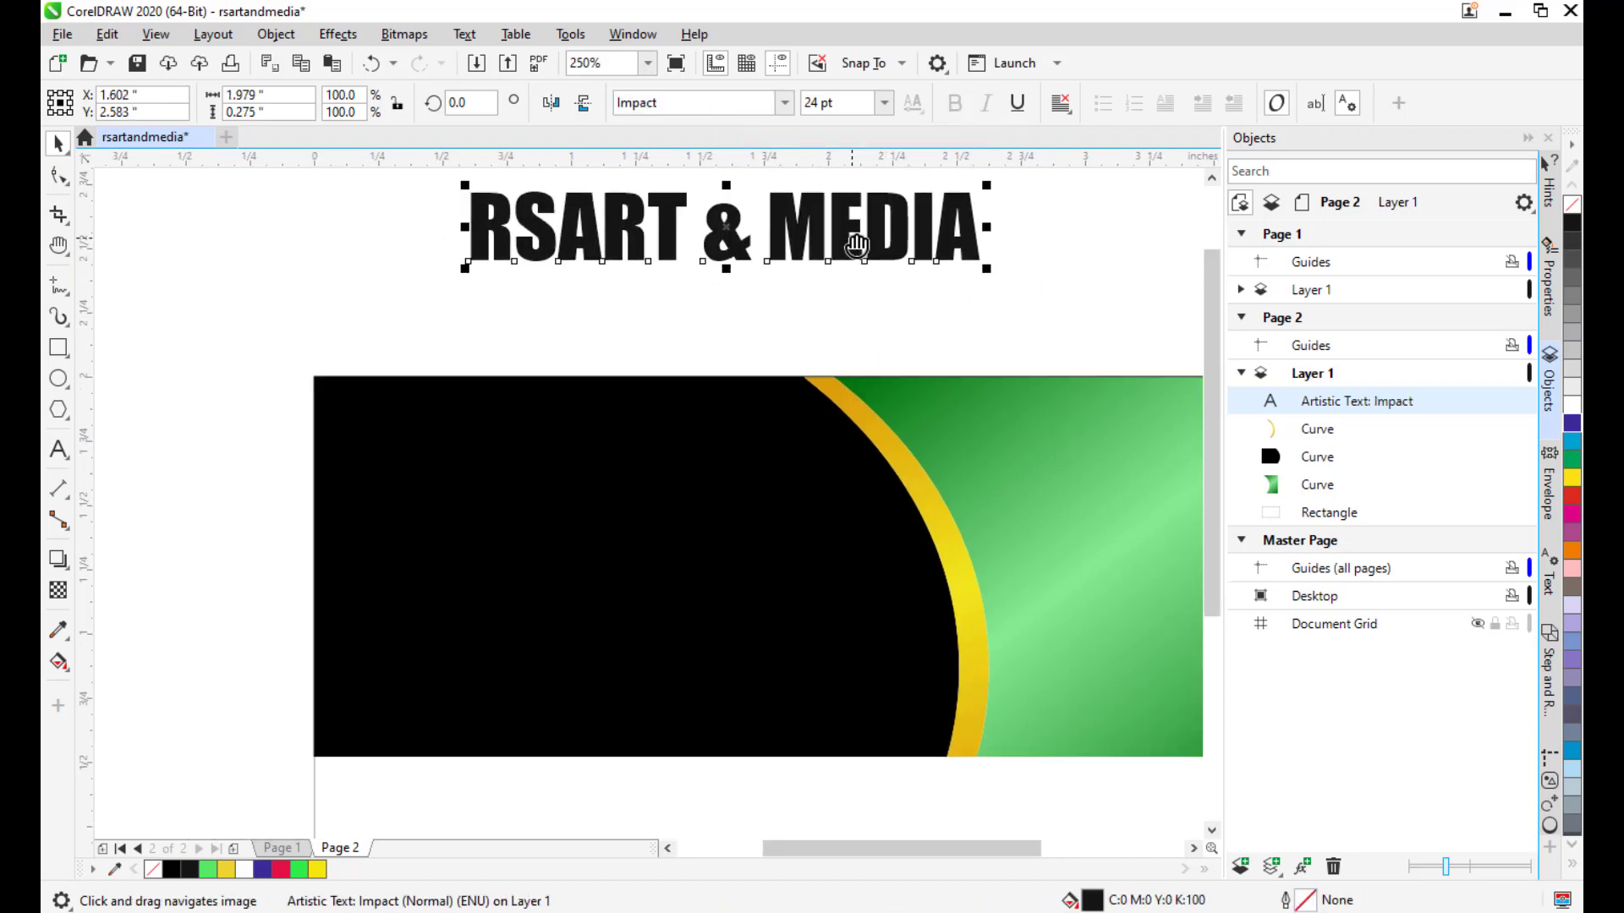
drag(727, 226, 650, 298)
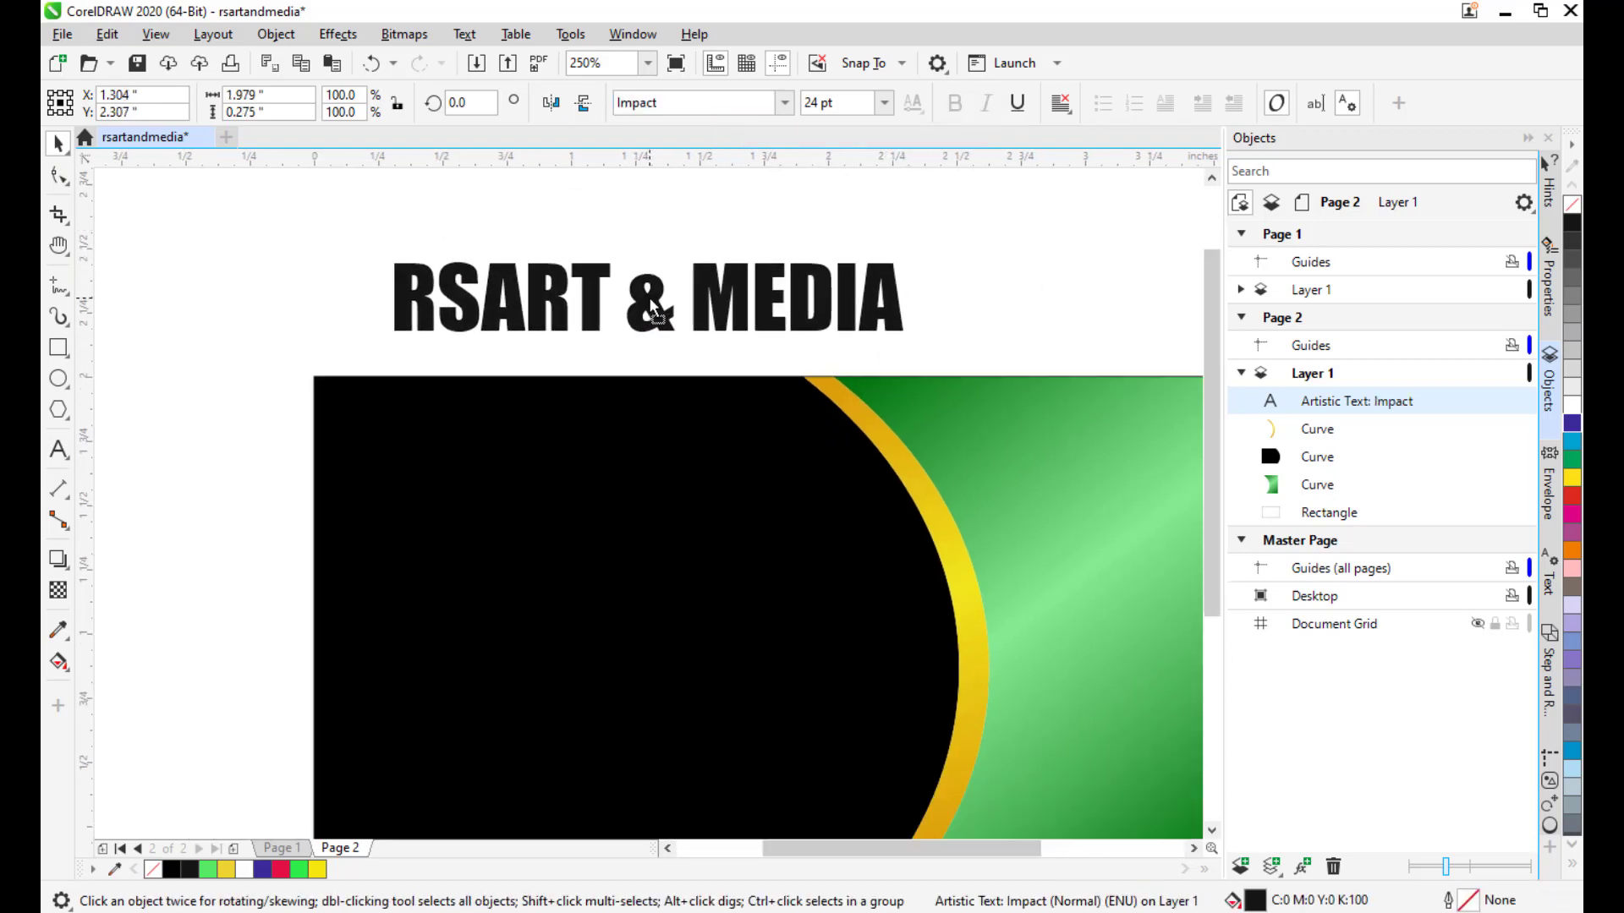
click(1572, 478)
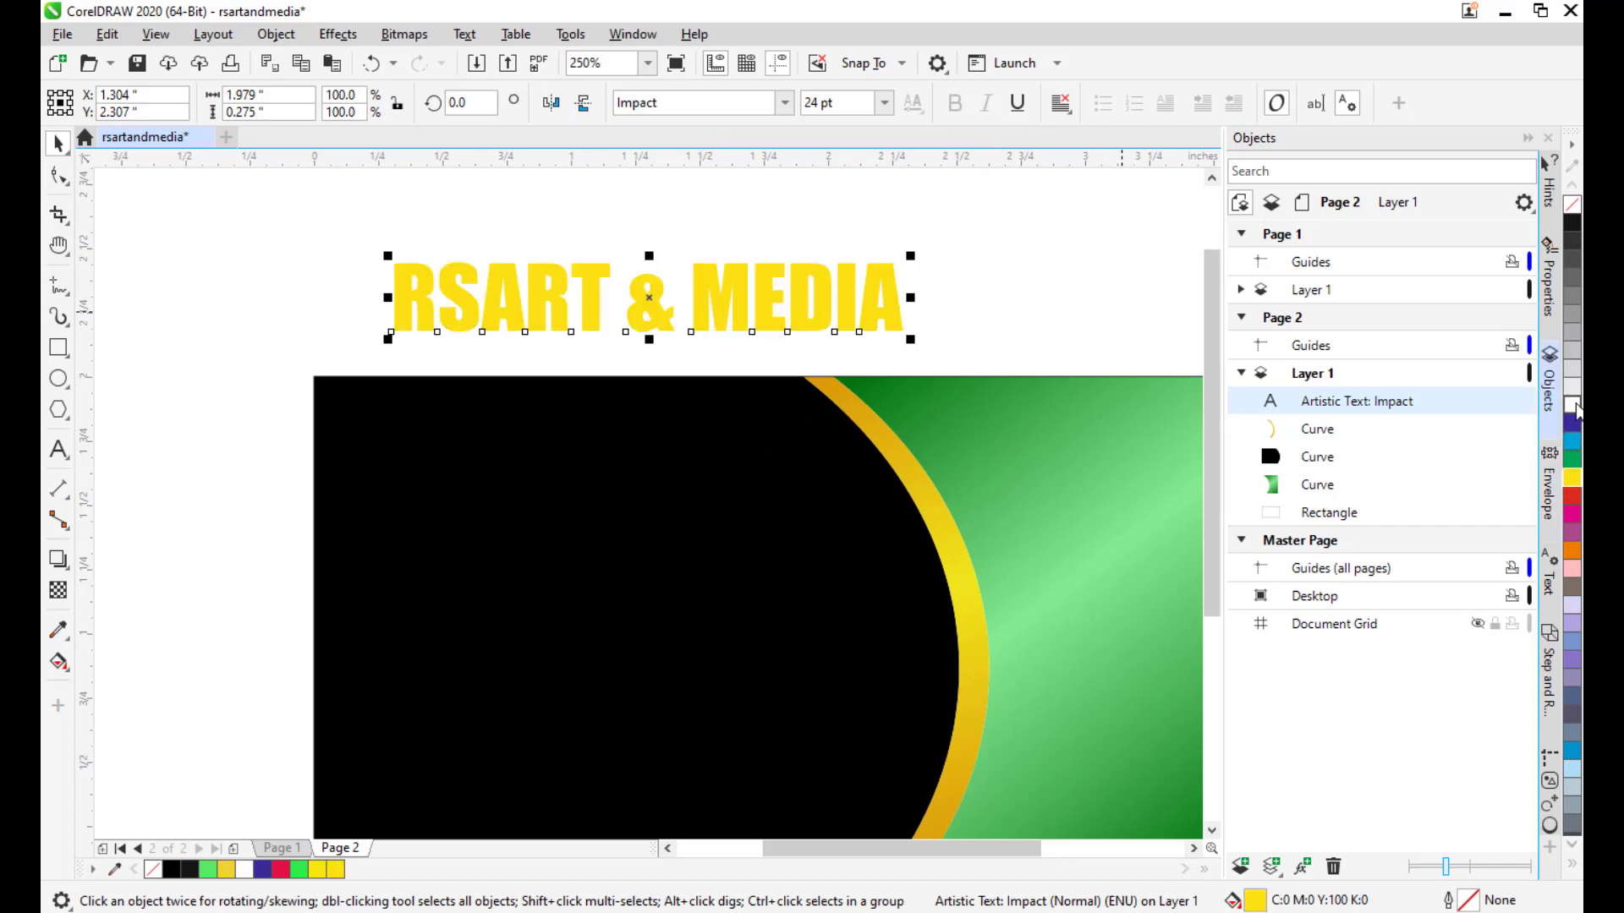
click(1573, 406)
drag(453, 363, 479, 319)
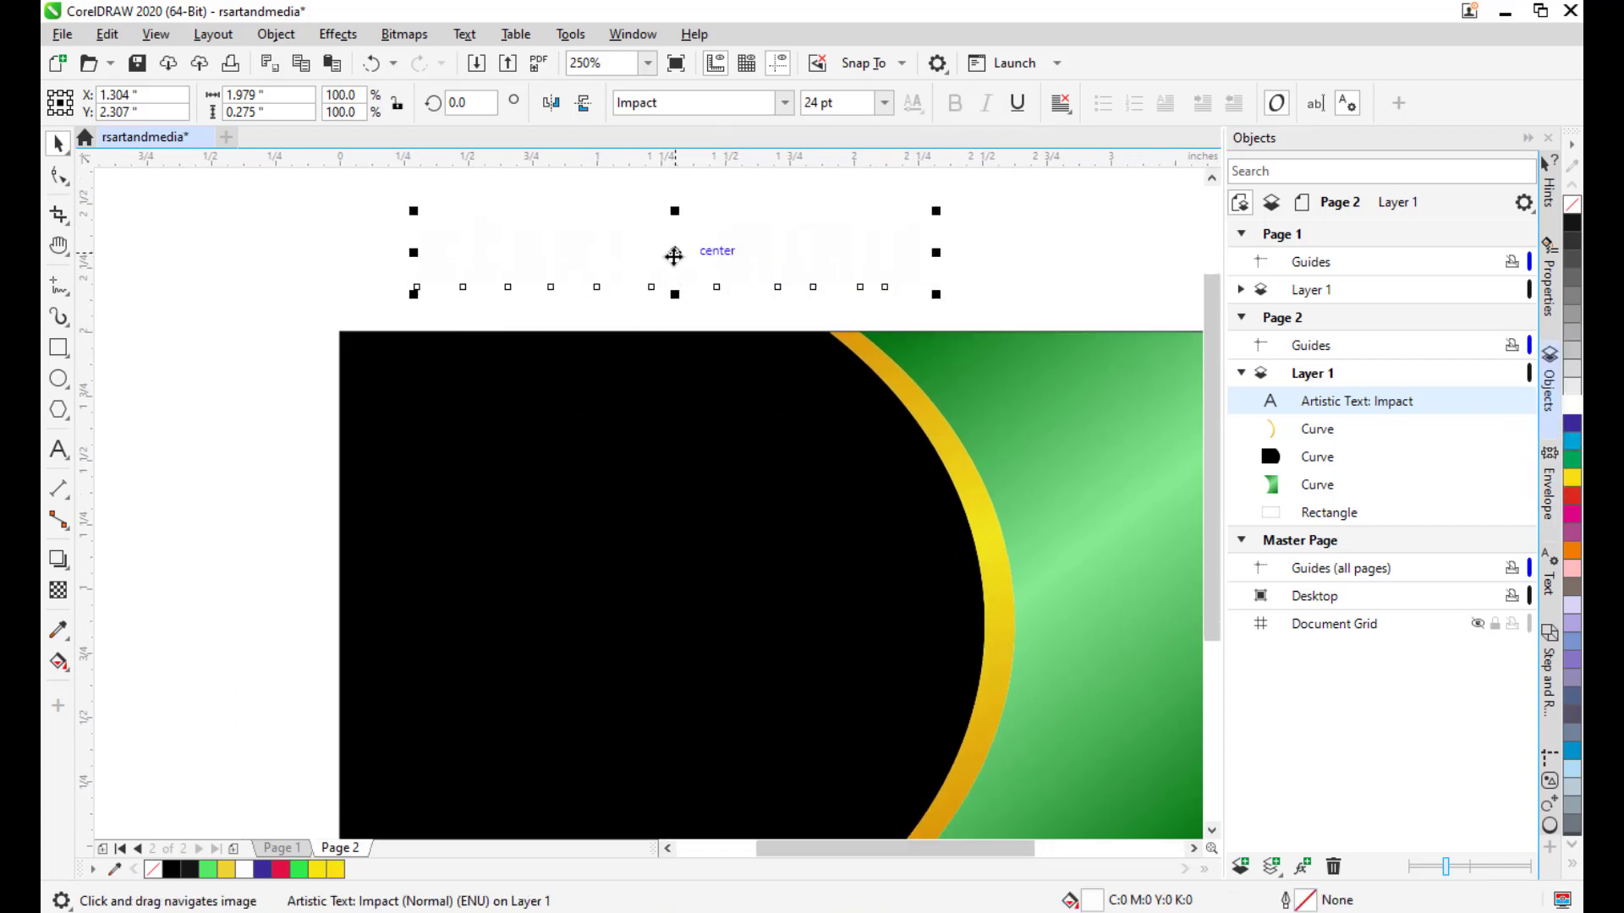
drag(674, 255, 604, 485)
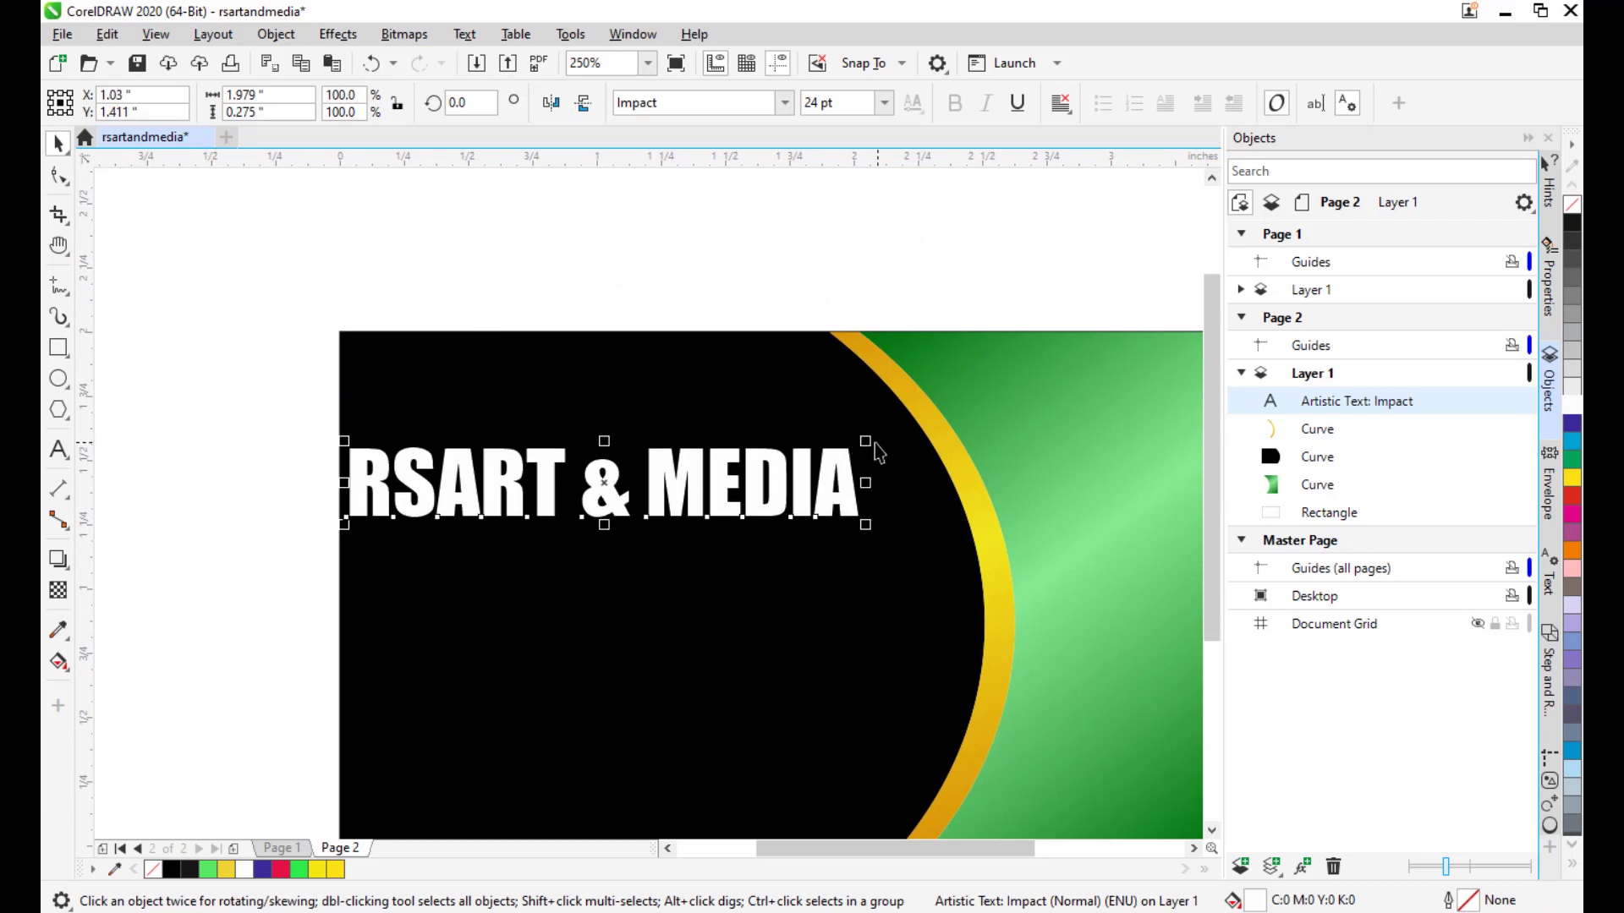
Scale the heading to about 16 pt and settle it in the upper-left black area.
drag(865, 441, 749, 460)
drag(598, 479, 542, 467)
drag(685, 429, 721, 420)
mouse_move(536, 460)
mouse_down()
mouse_move(574, 484)
mouse_move(558, 465)
mouse_up()
key(Escape)
scroll(795, 411, up, 1)
drag(795, 412, 872, 472)
scroll(728, 411, down, 1)
click(58, 450)
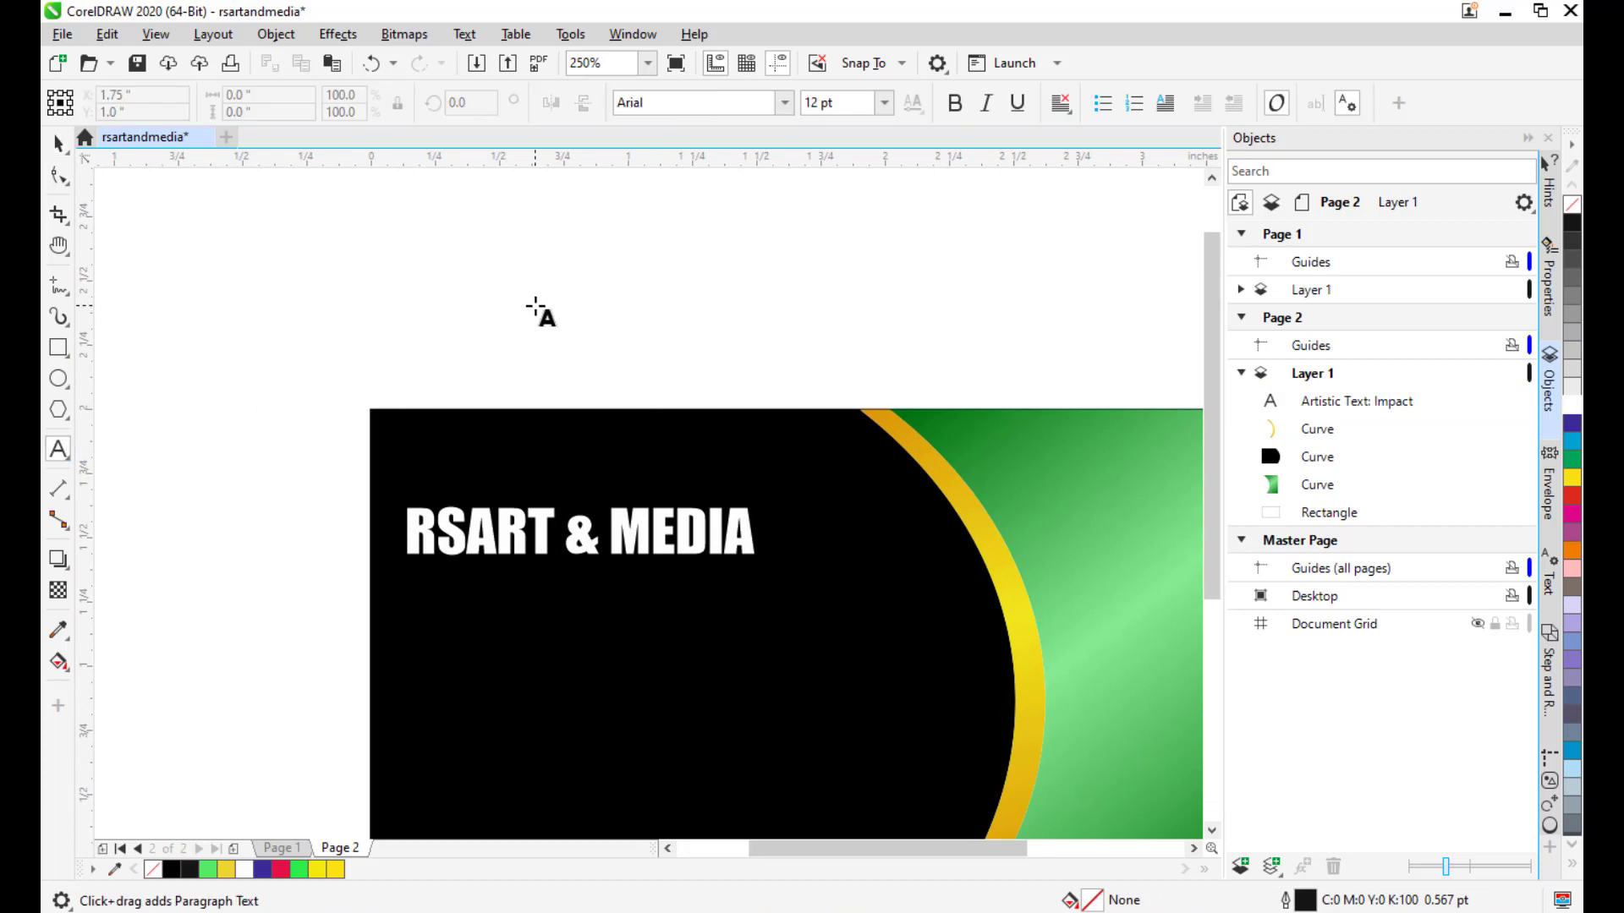
Type 'GRAPHIC DESIGNER' above the card and set its font to Impact.
click(534, 306)
text(GRA)
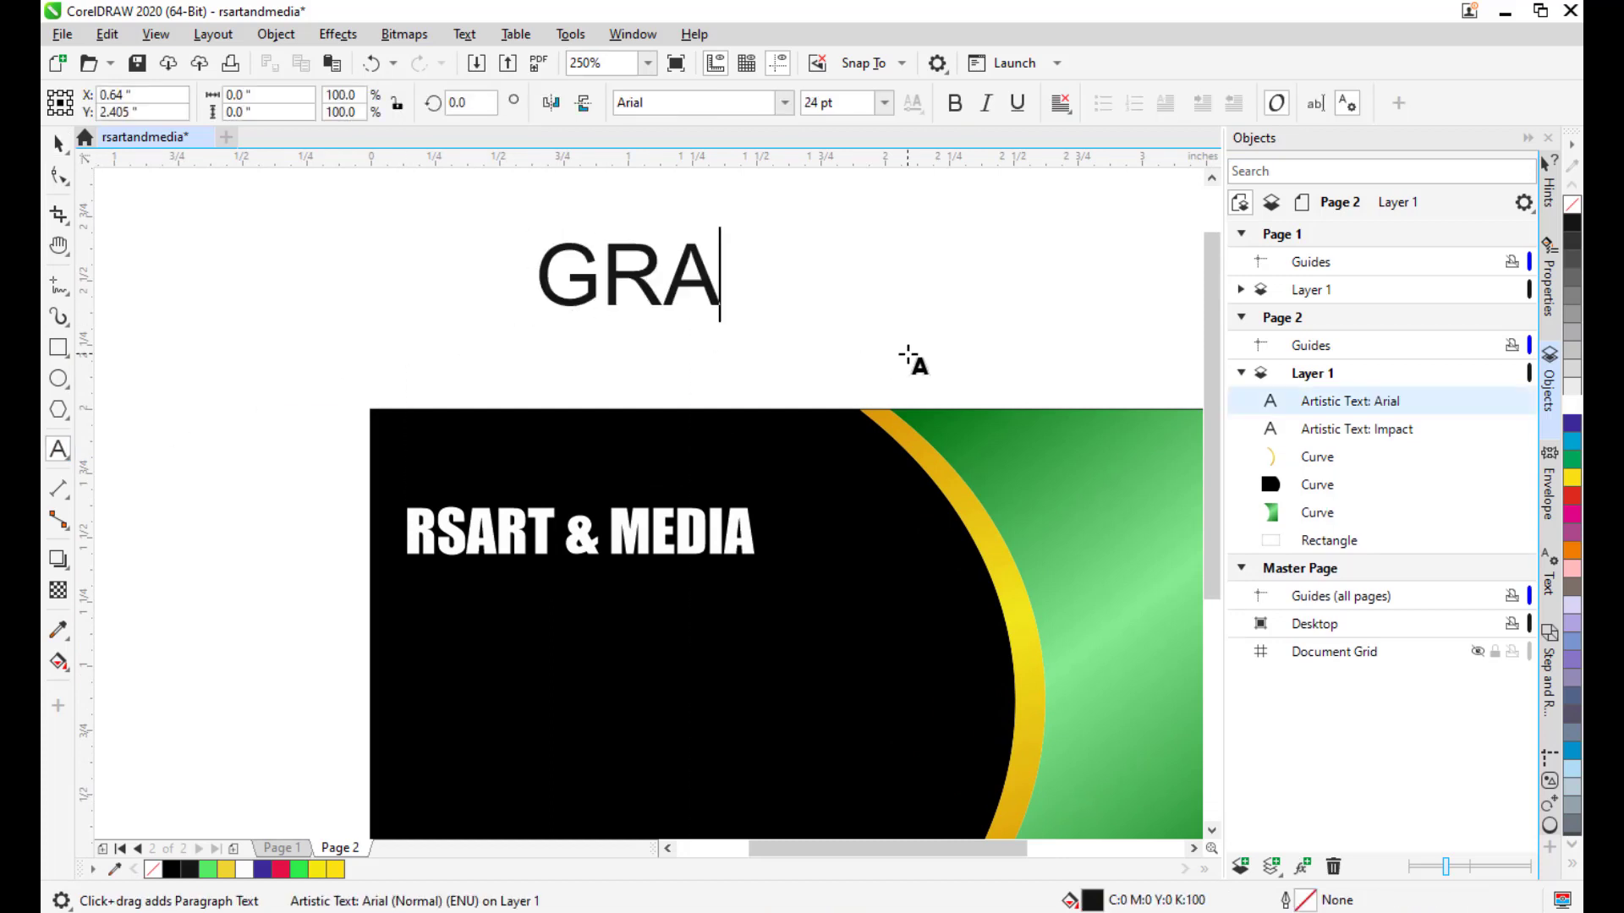
text(PHIC )
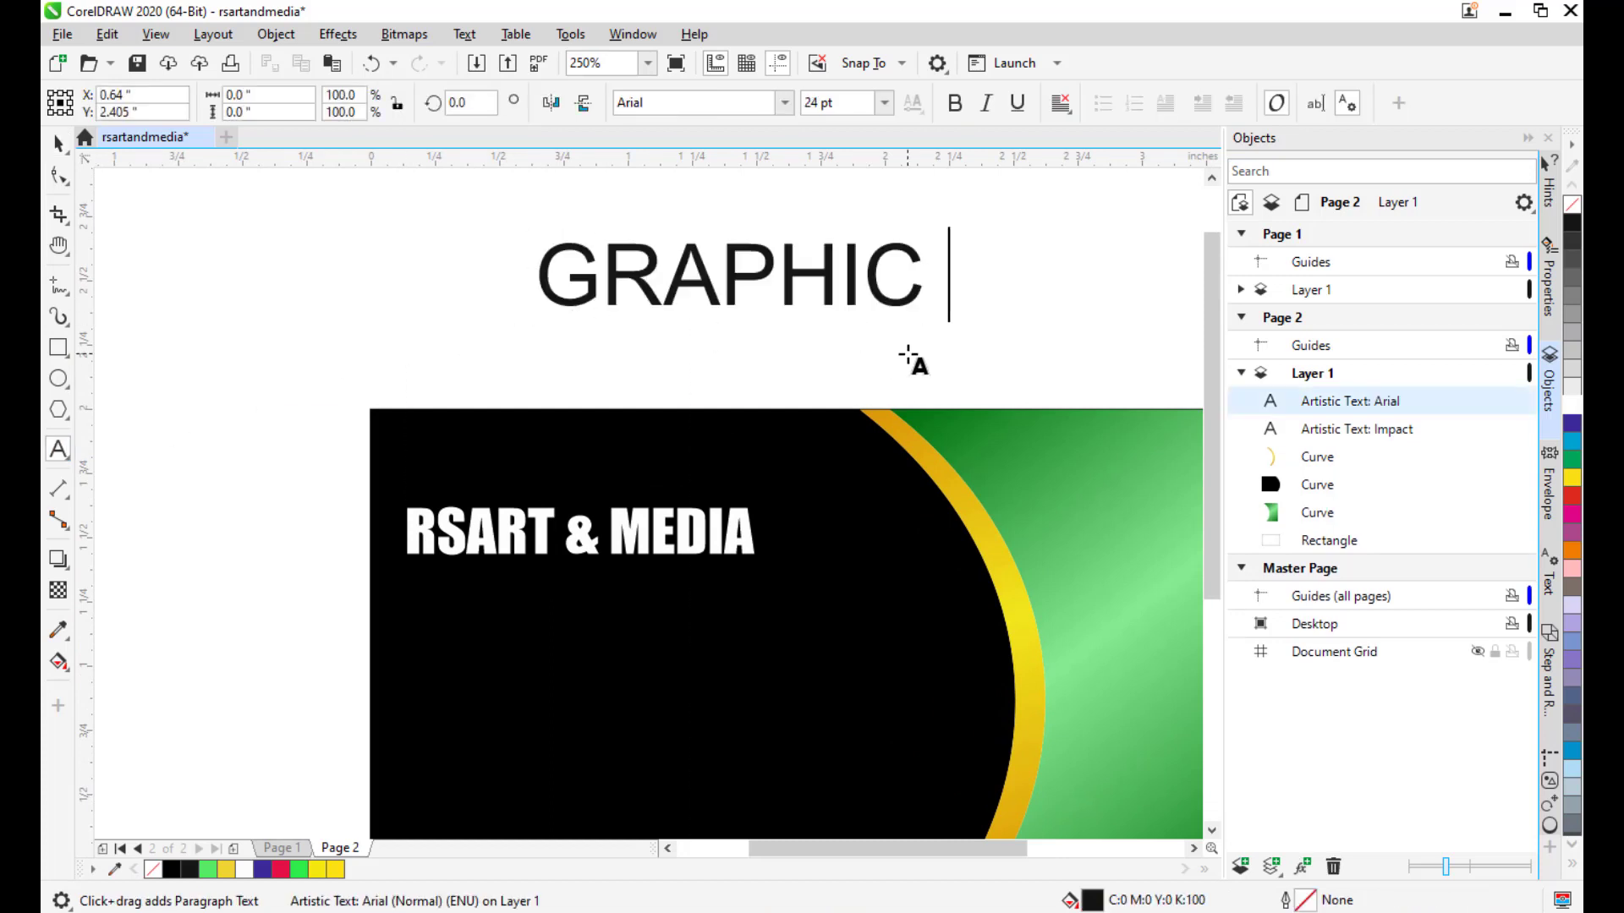
text(DESIGNER)
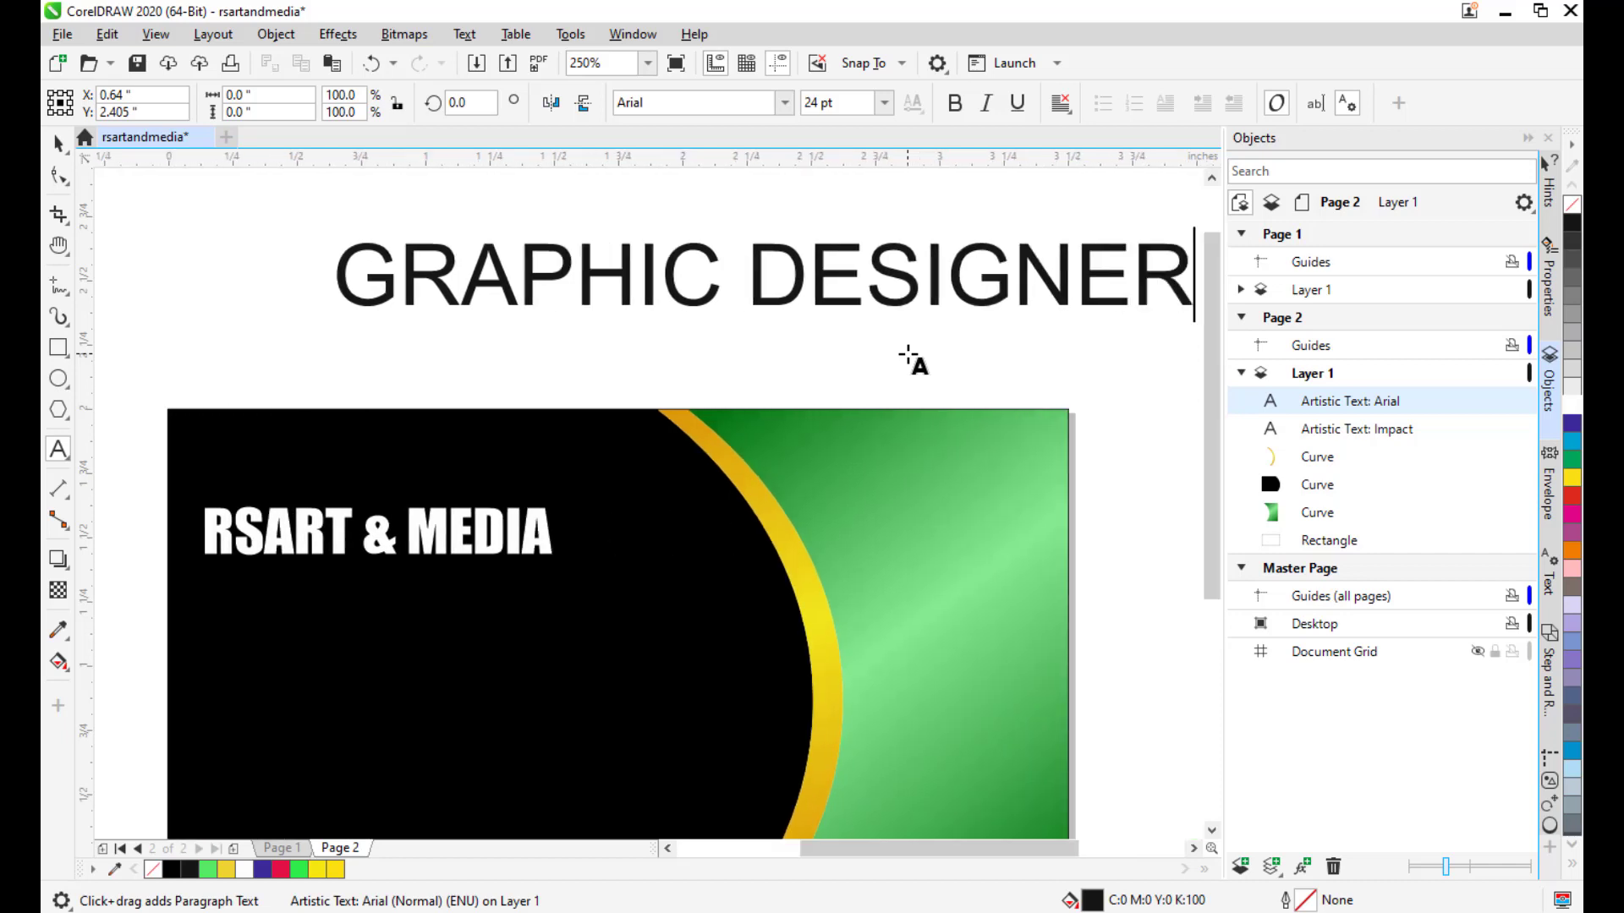
click(691, 101)
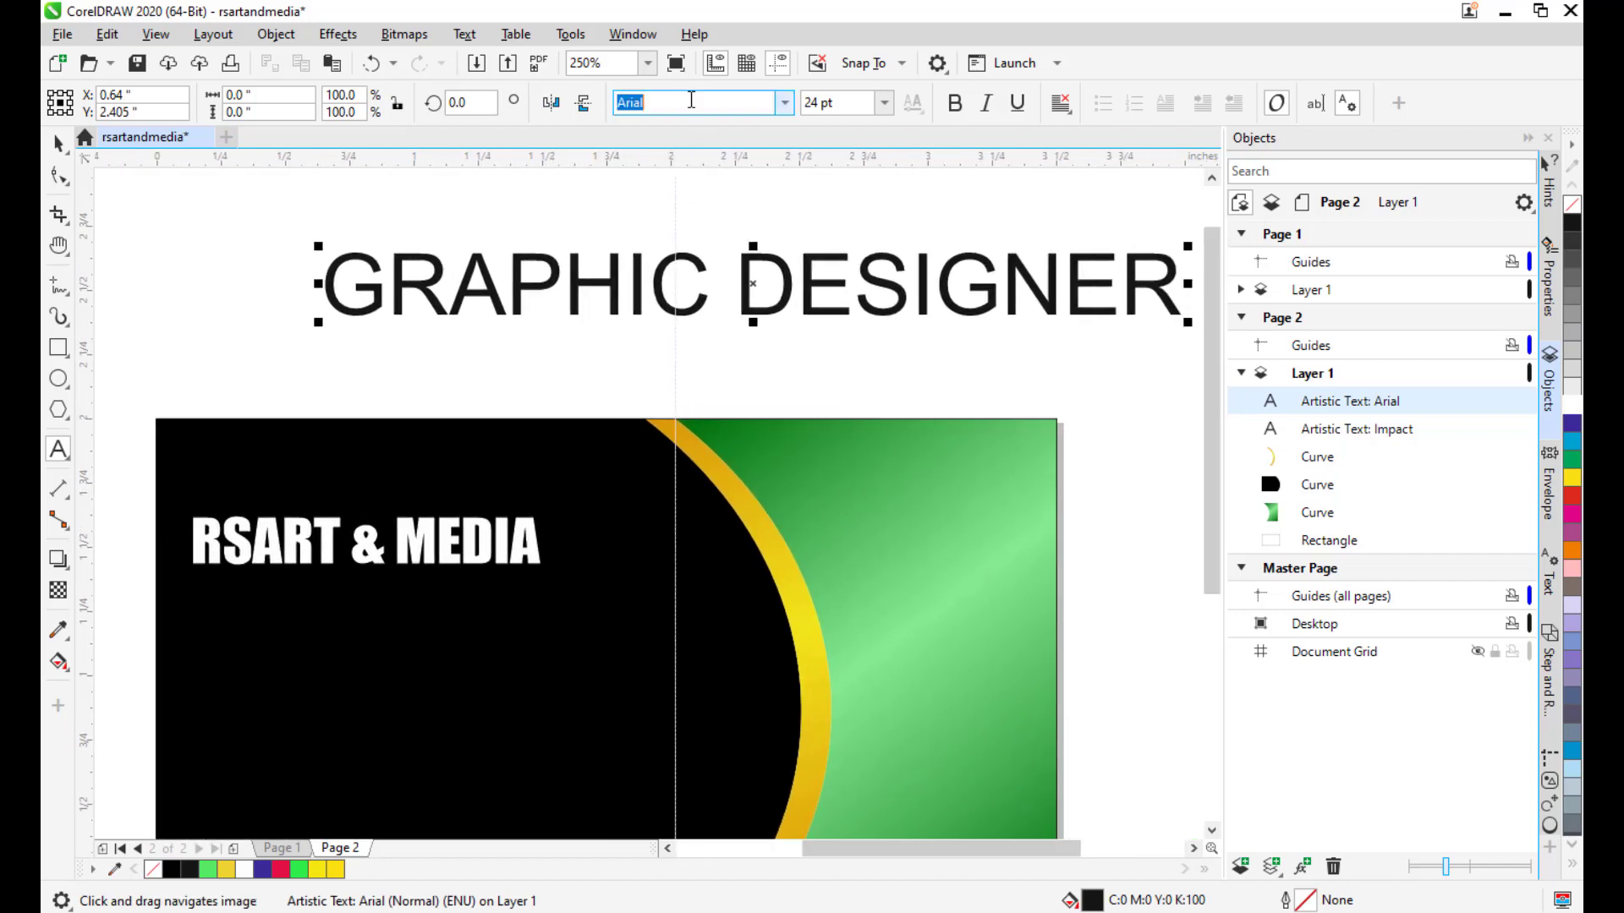
text(Impact)
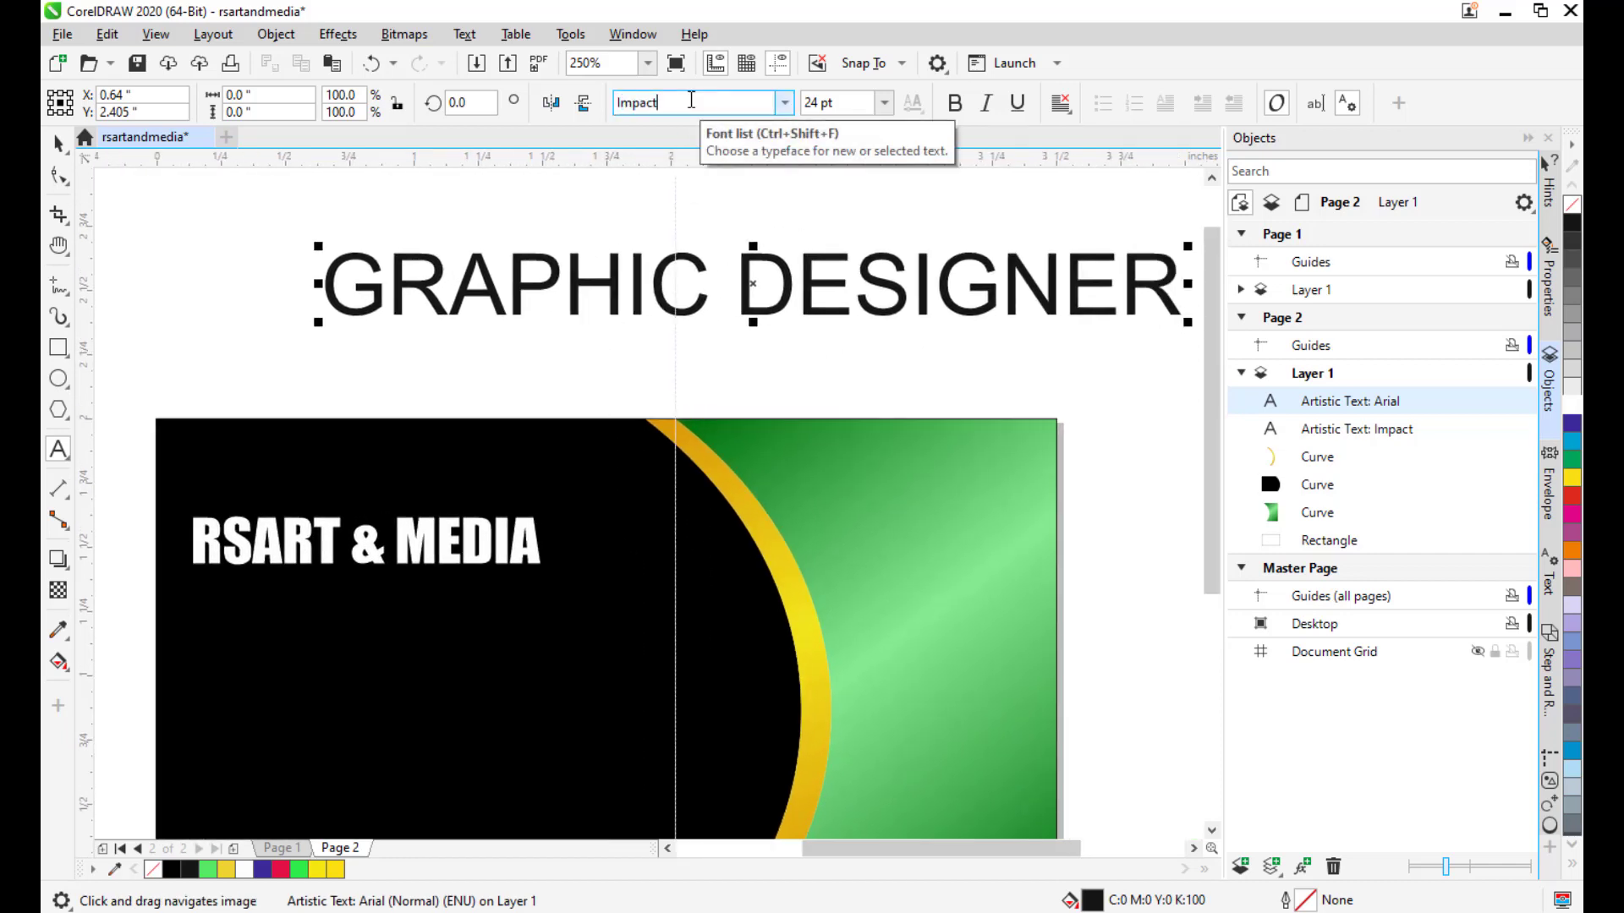
key(Return)
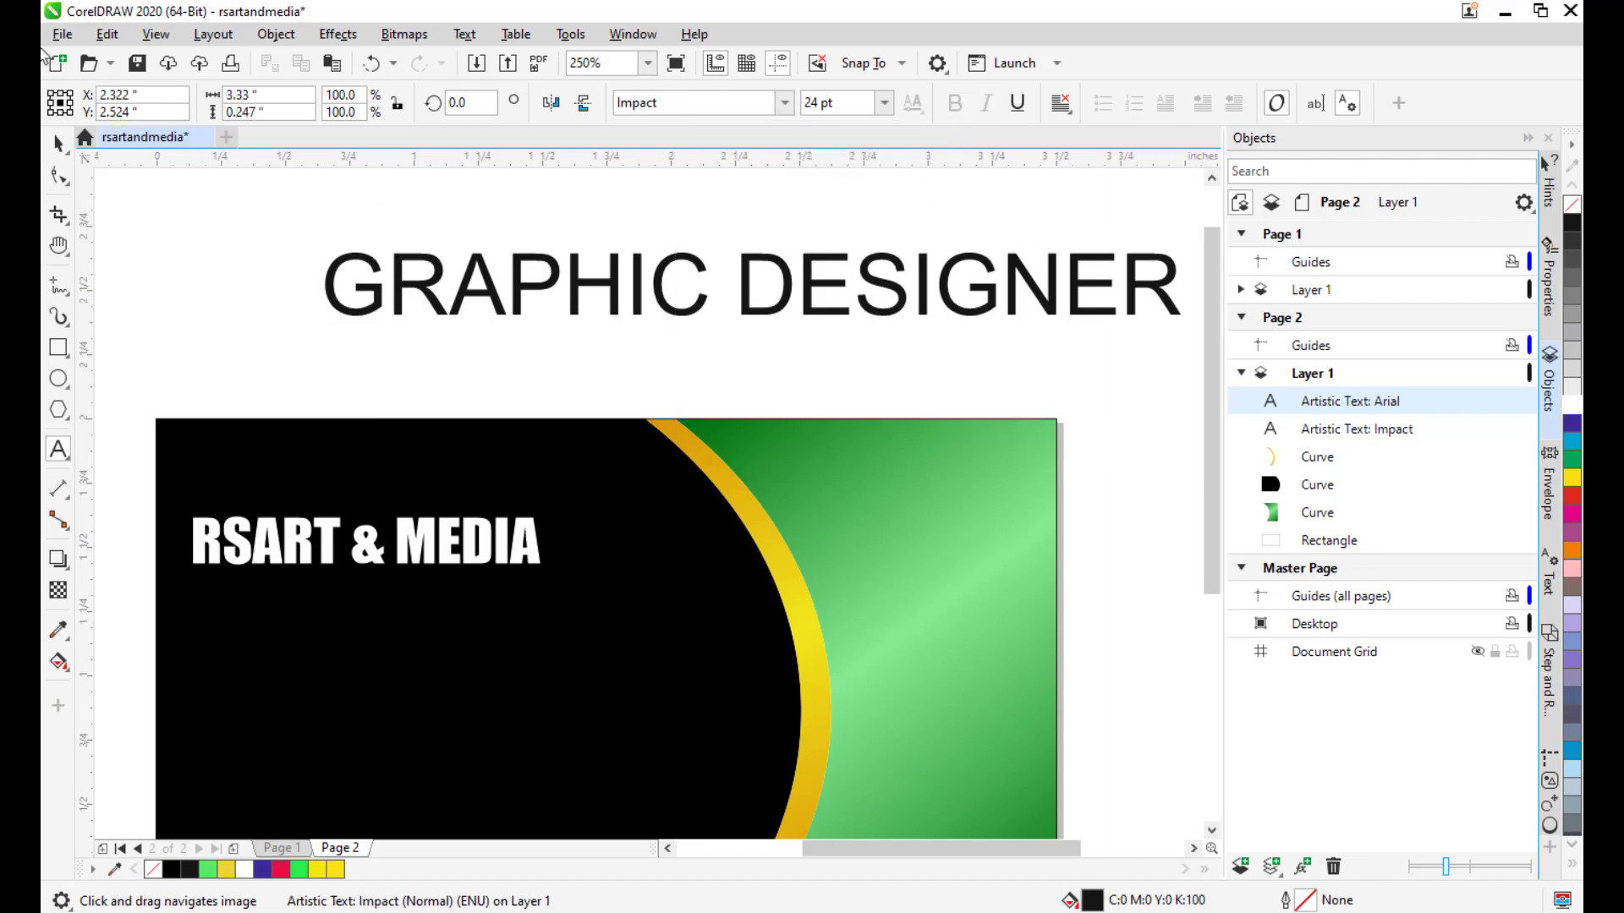
click(68, 152)
drag(772, 269, 703, 298)
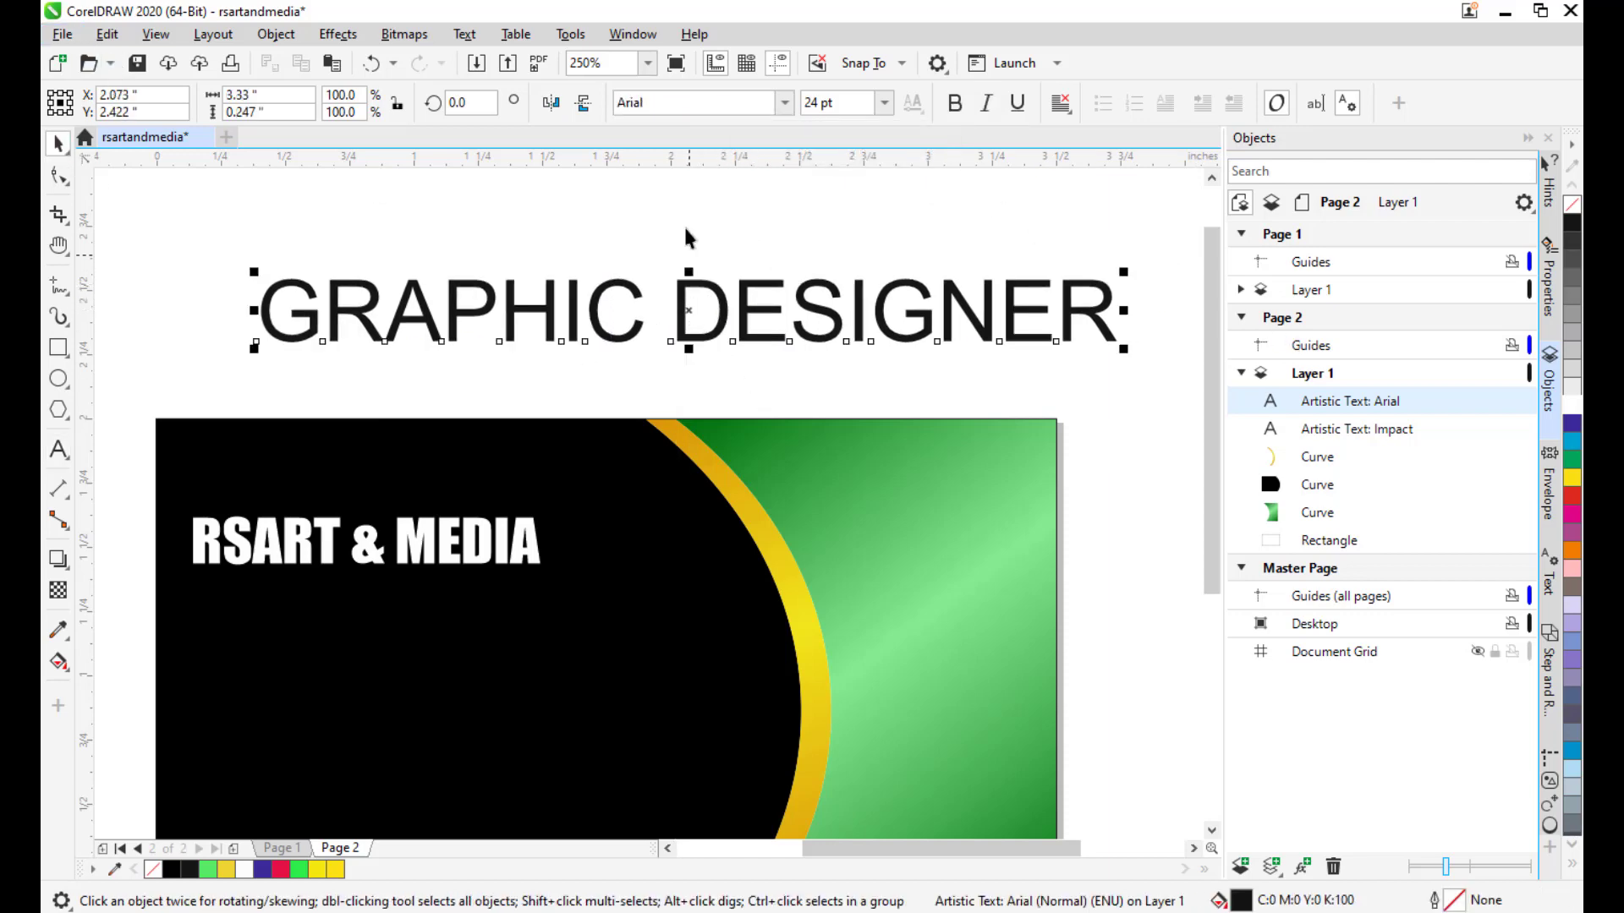
click(681, 108)
text(Impact)
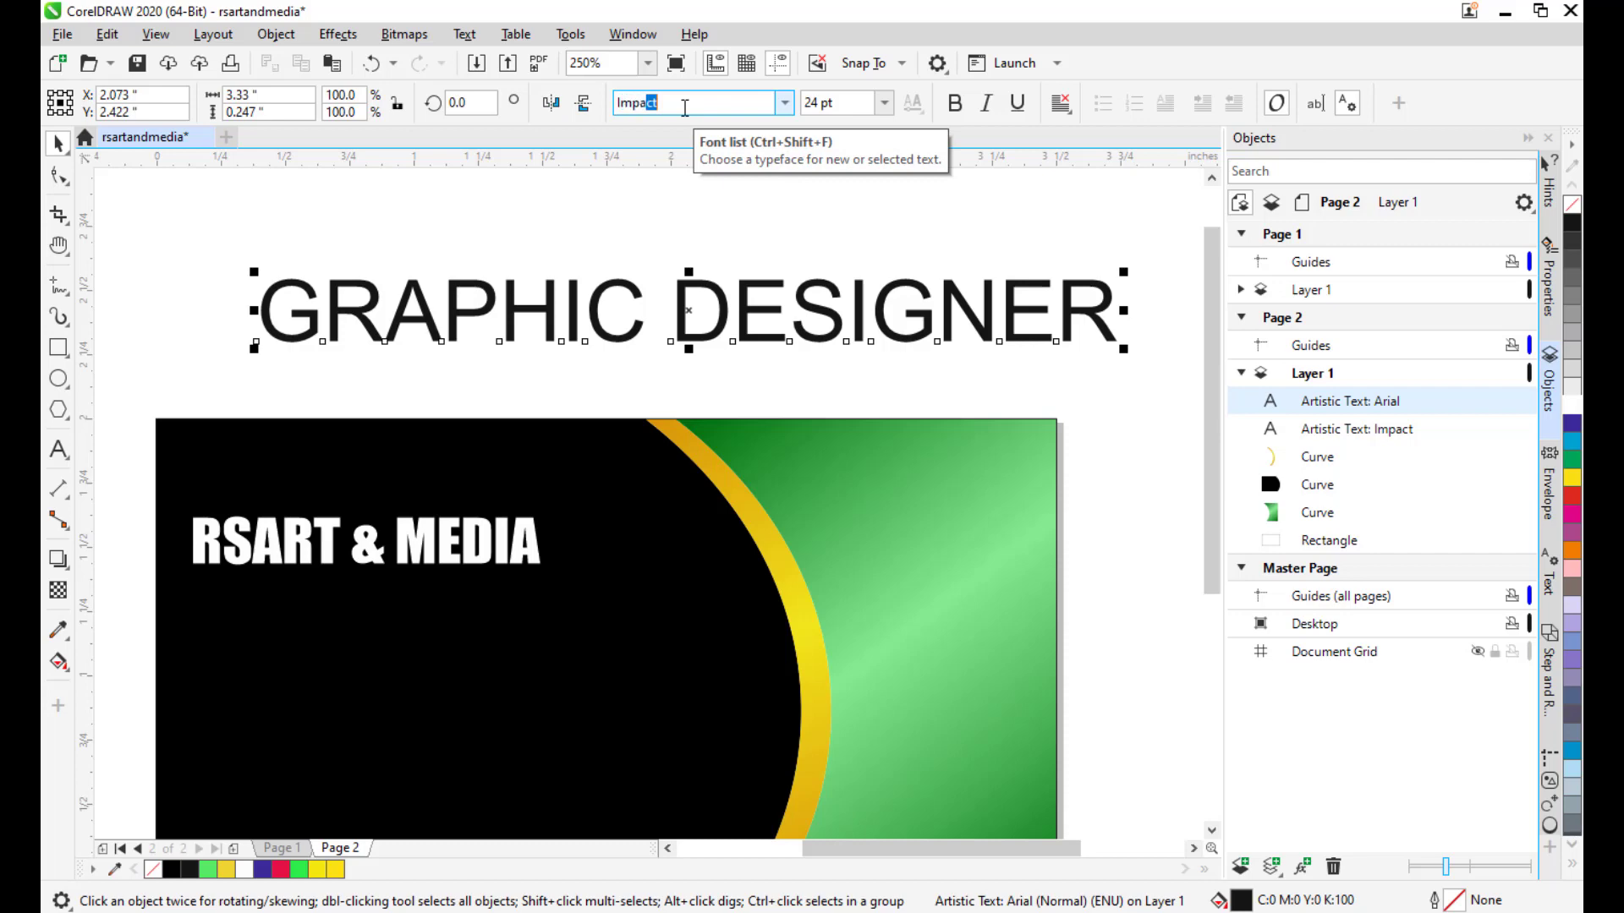
key(Return)
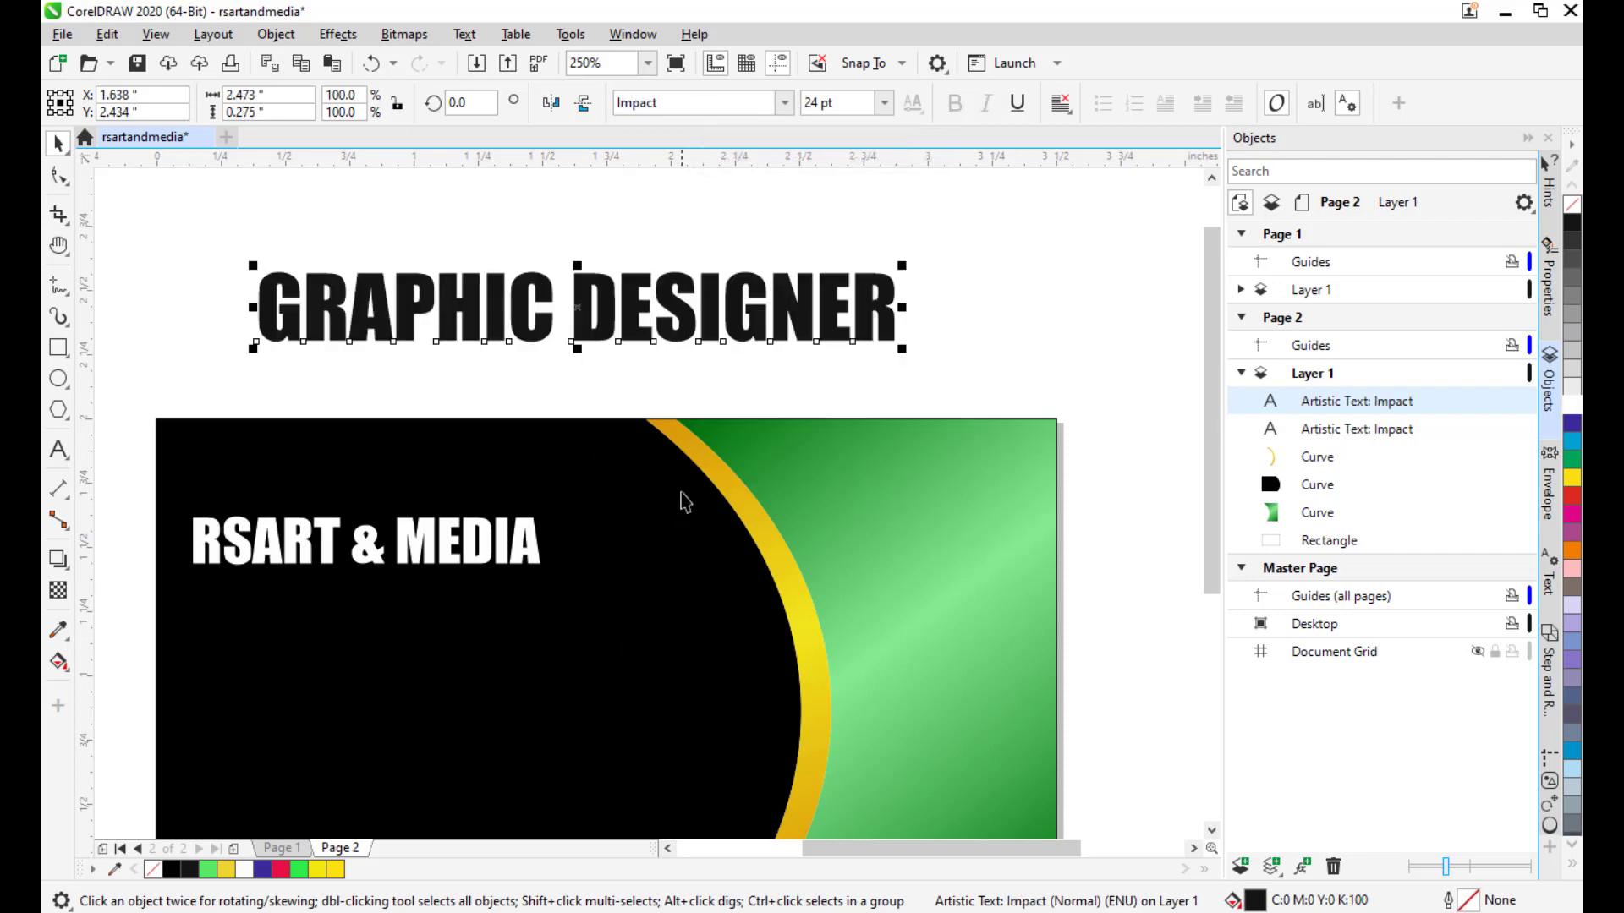
Shrink GRAPHIC DESIGNER to about 8 pt, make it white, and place it under the heading.
drag(704, 440, 803, 406)
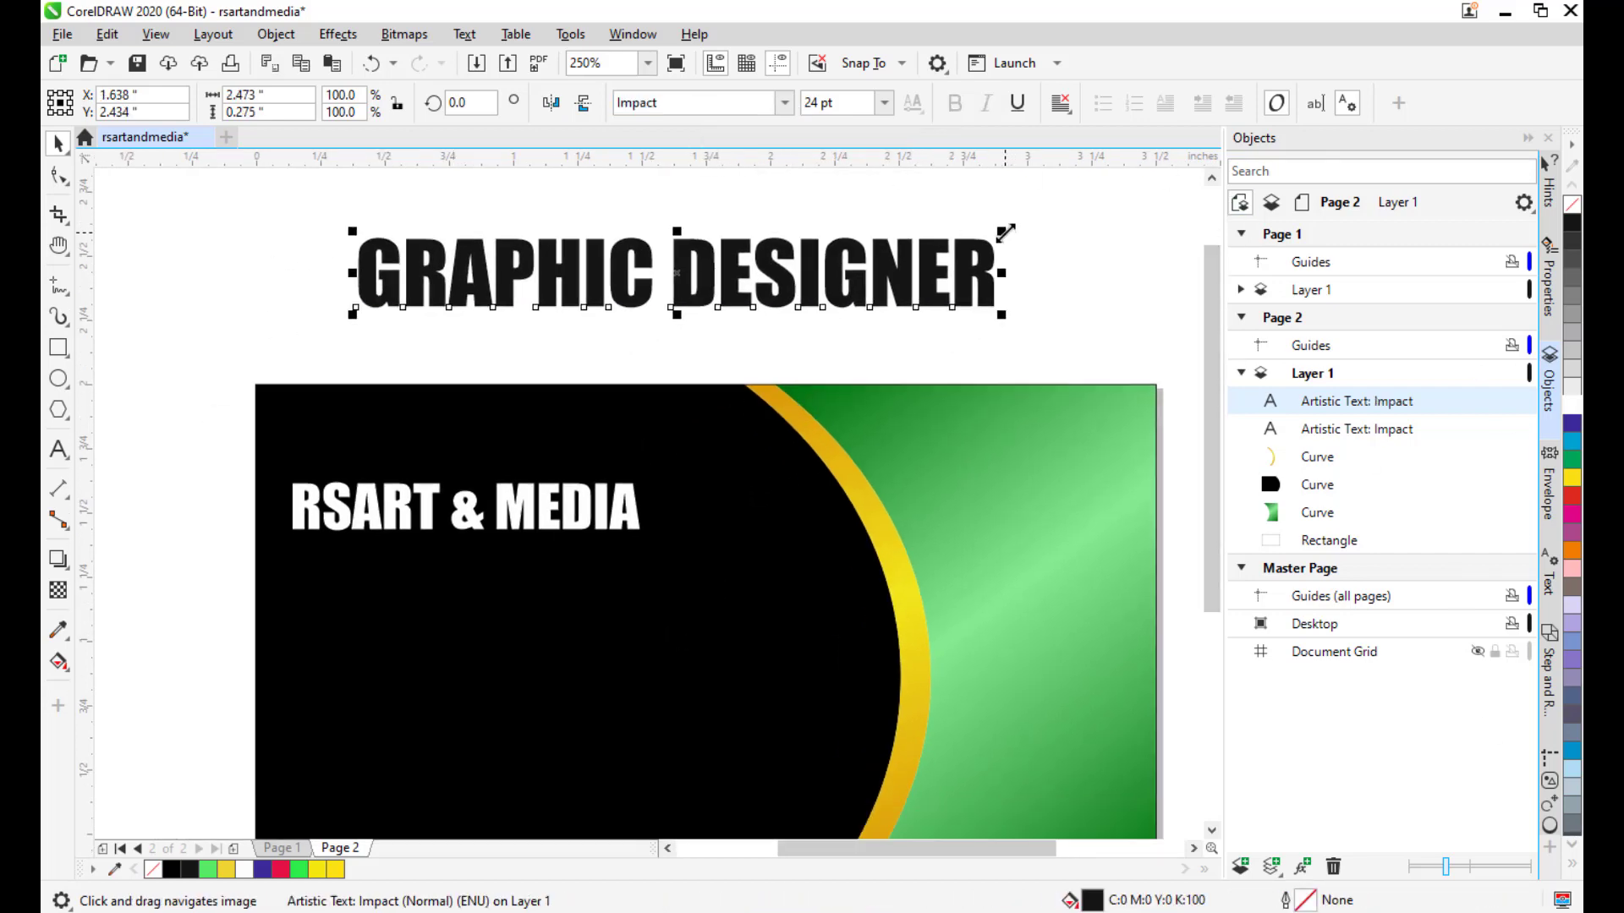
drag(1001, 230, 940, 250)
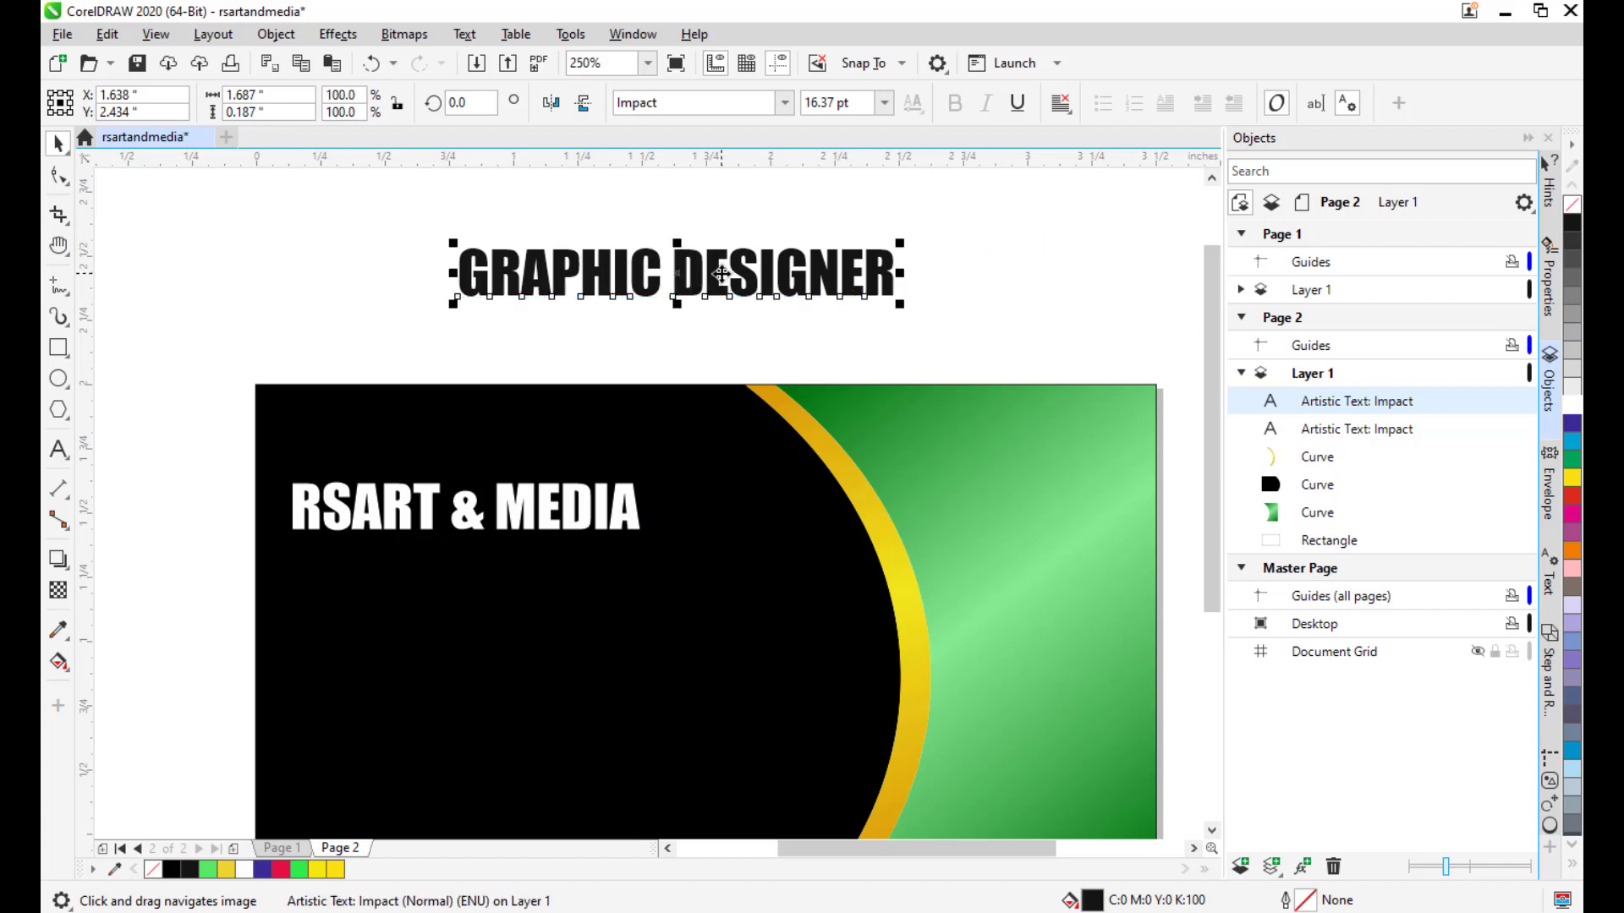
drag(716, 274, 797, 264)
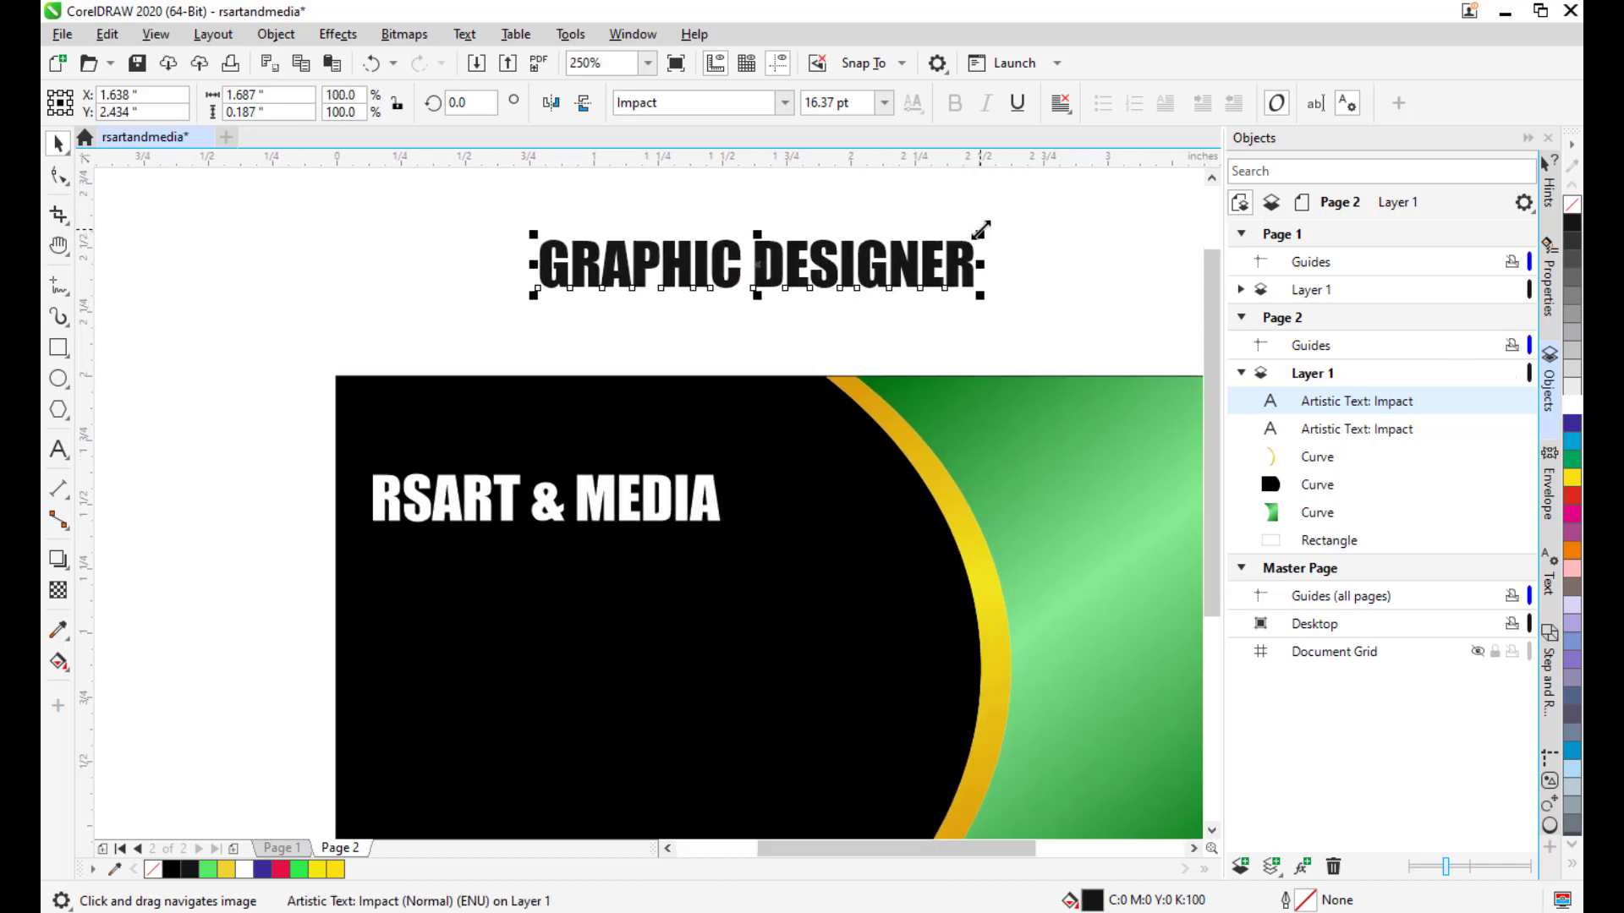
drag(980, 230, 929, 238)
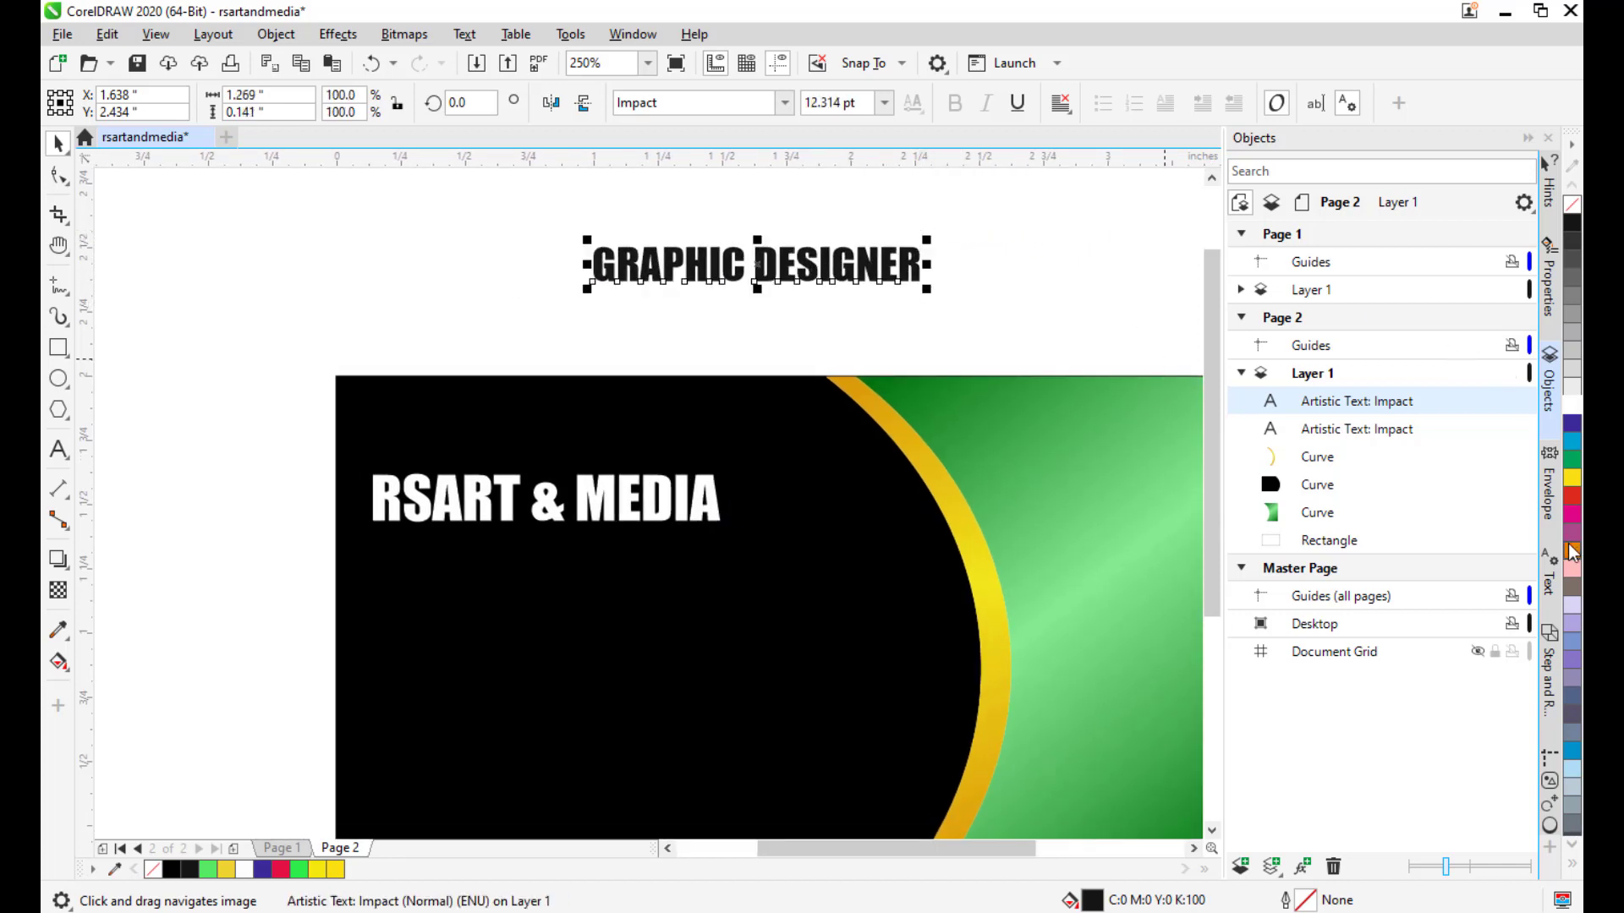
click(1571, 397)
scroll(746, 237, down, 2)
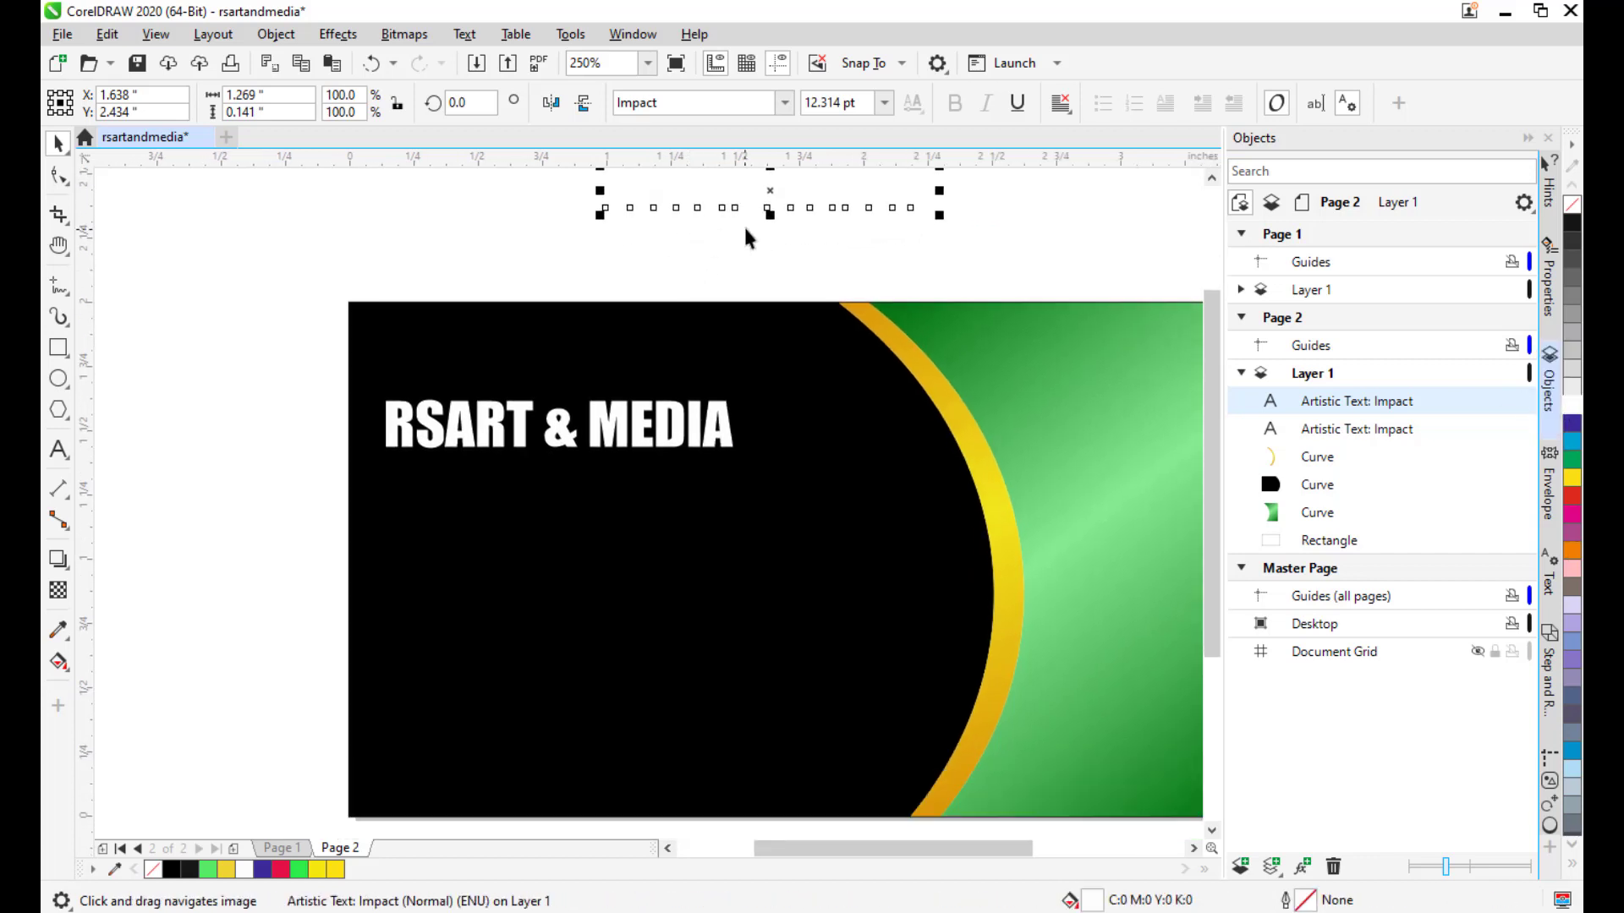
mouse_move(771, 184)
mouse_down()
mouse_move(756, 534)
mouse_move(677, 480)
mouse_up()
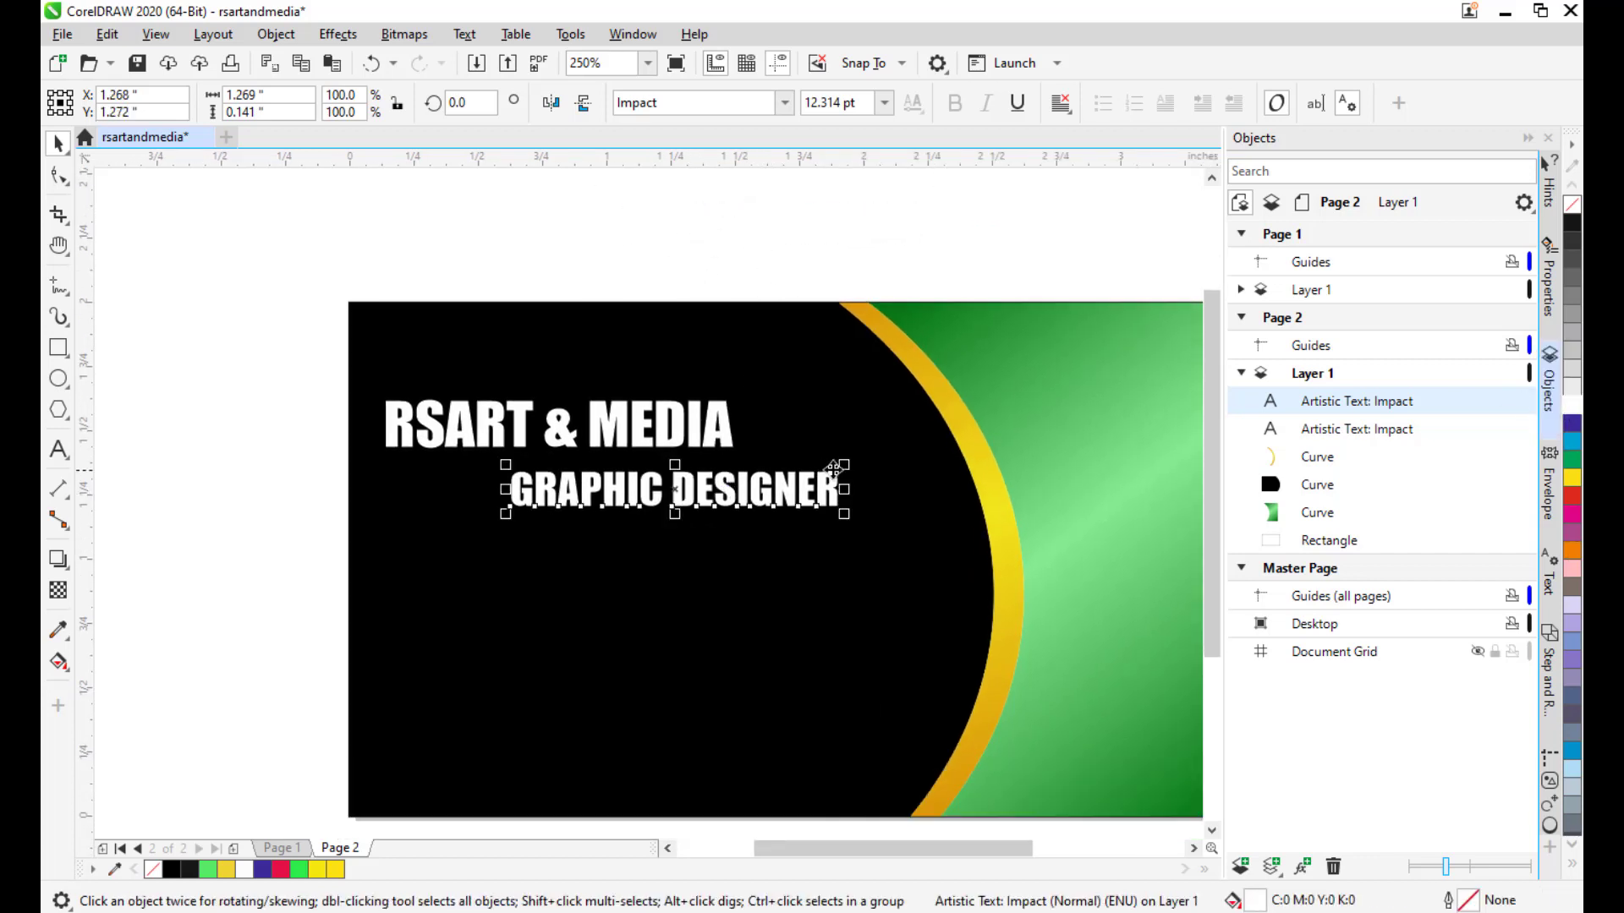
drag(845, 465, 811, 470)
Skew the GRAPHIC DESIGNER text rightward into an italic lean.
click(719, 489)
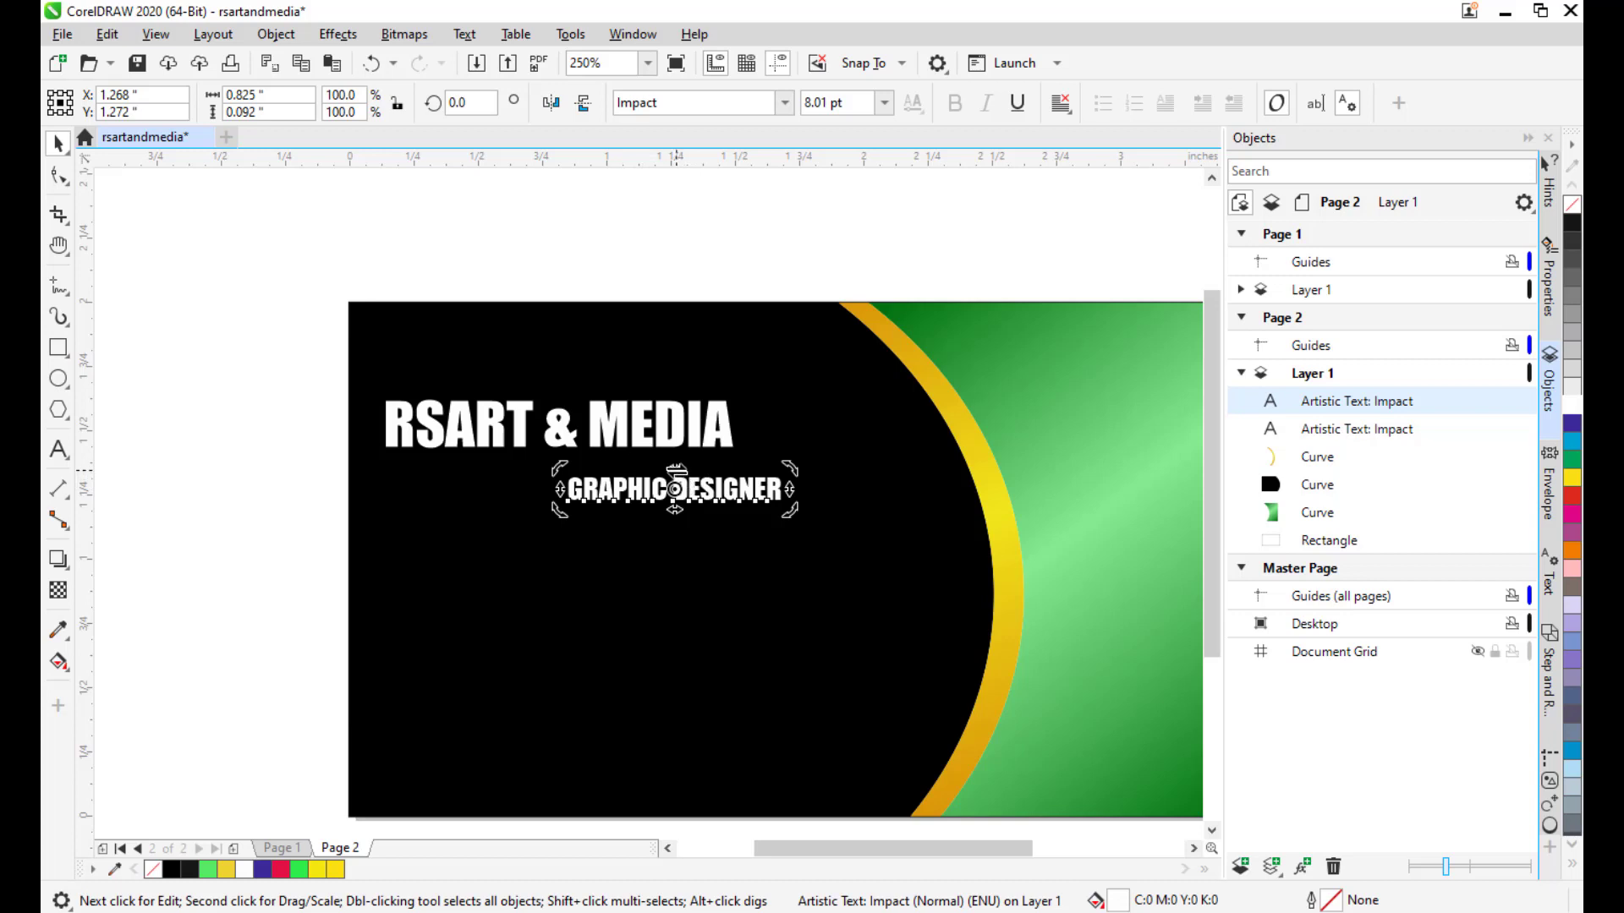
drag(675, 467, 688, 471)
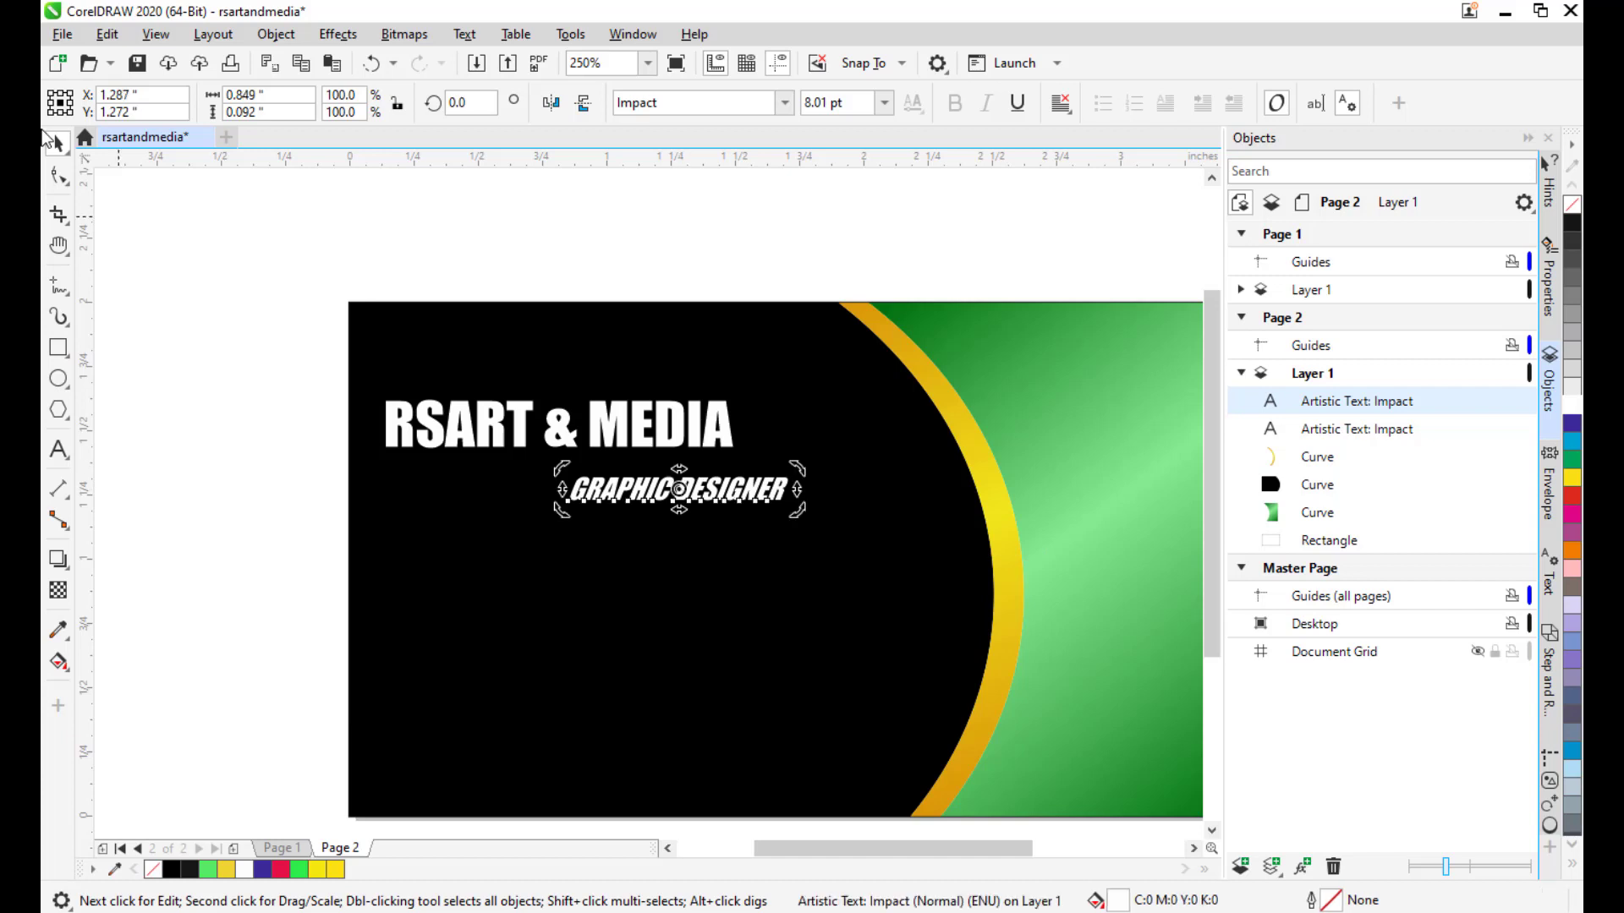
click(193, 272)
Pan and zoom around the canvas to review the card lettering.
scroll(900, 466, down, 1)
key(h)
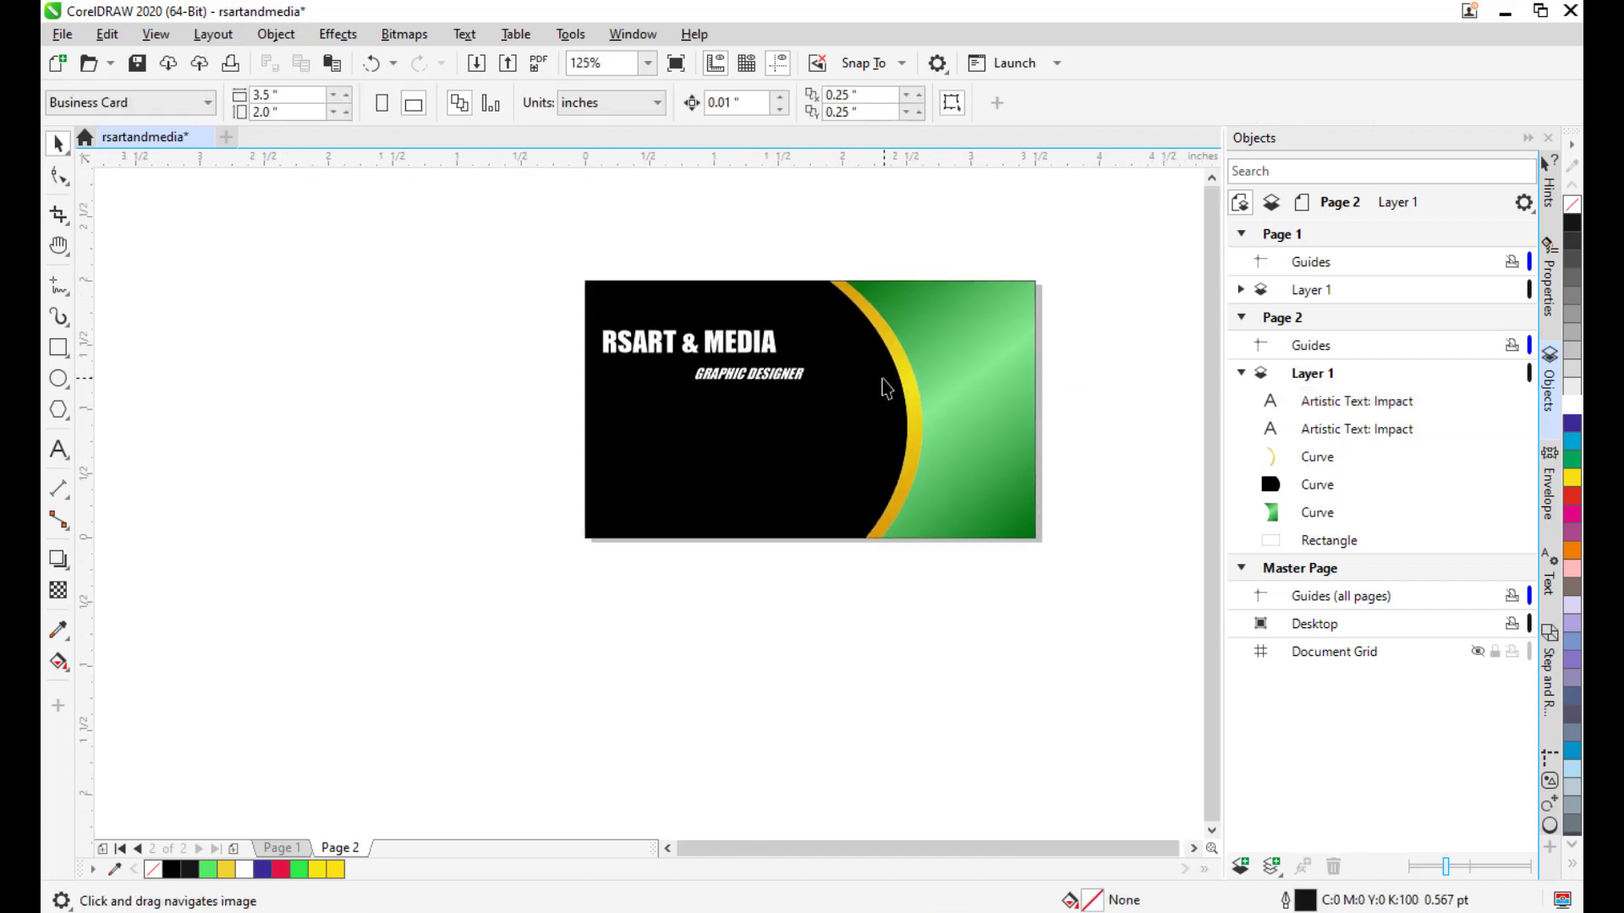
scroll(841, 423, up, 1)
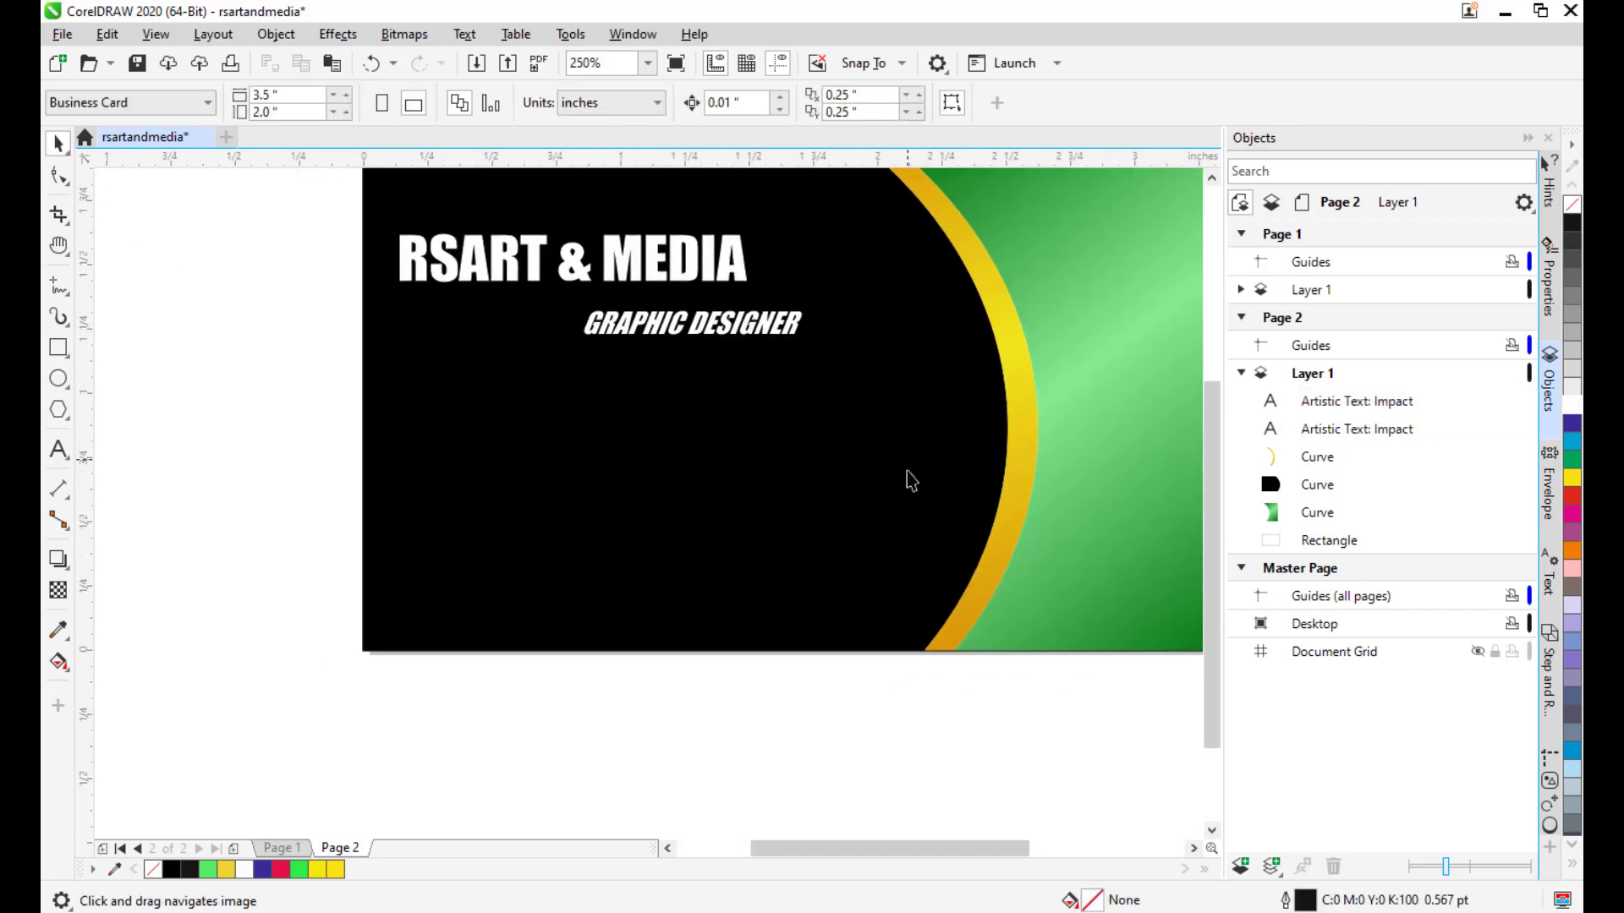
drag(731, 483, 717, 495)
mouse_move(646, 441)
mouse_down()
mouse_move(689, 427)
mouse_move(674, 434)
mouse_up()
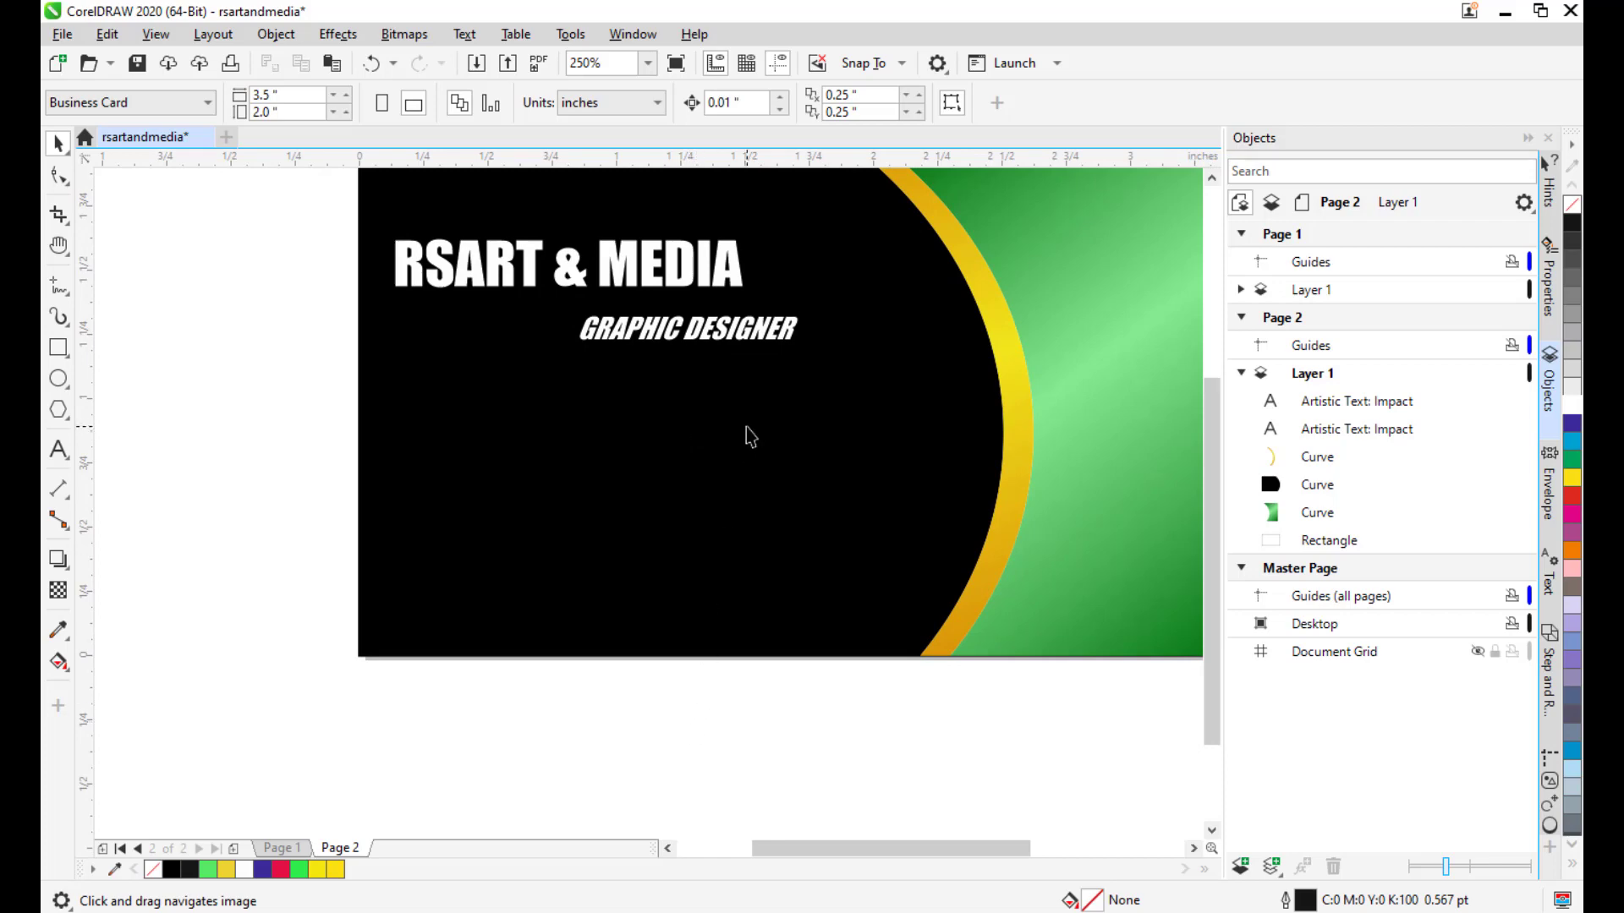
drag(747, 435, 675, 482)
drag(831, 471, 813, 475)
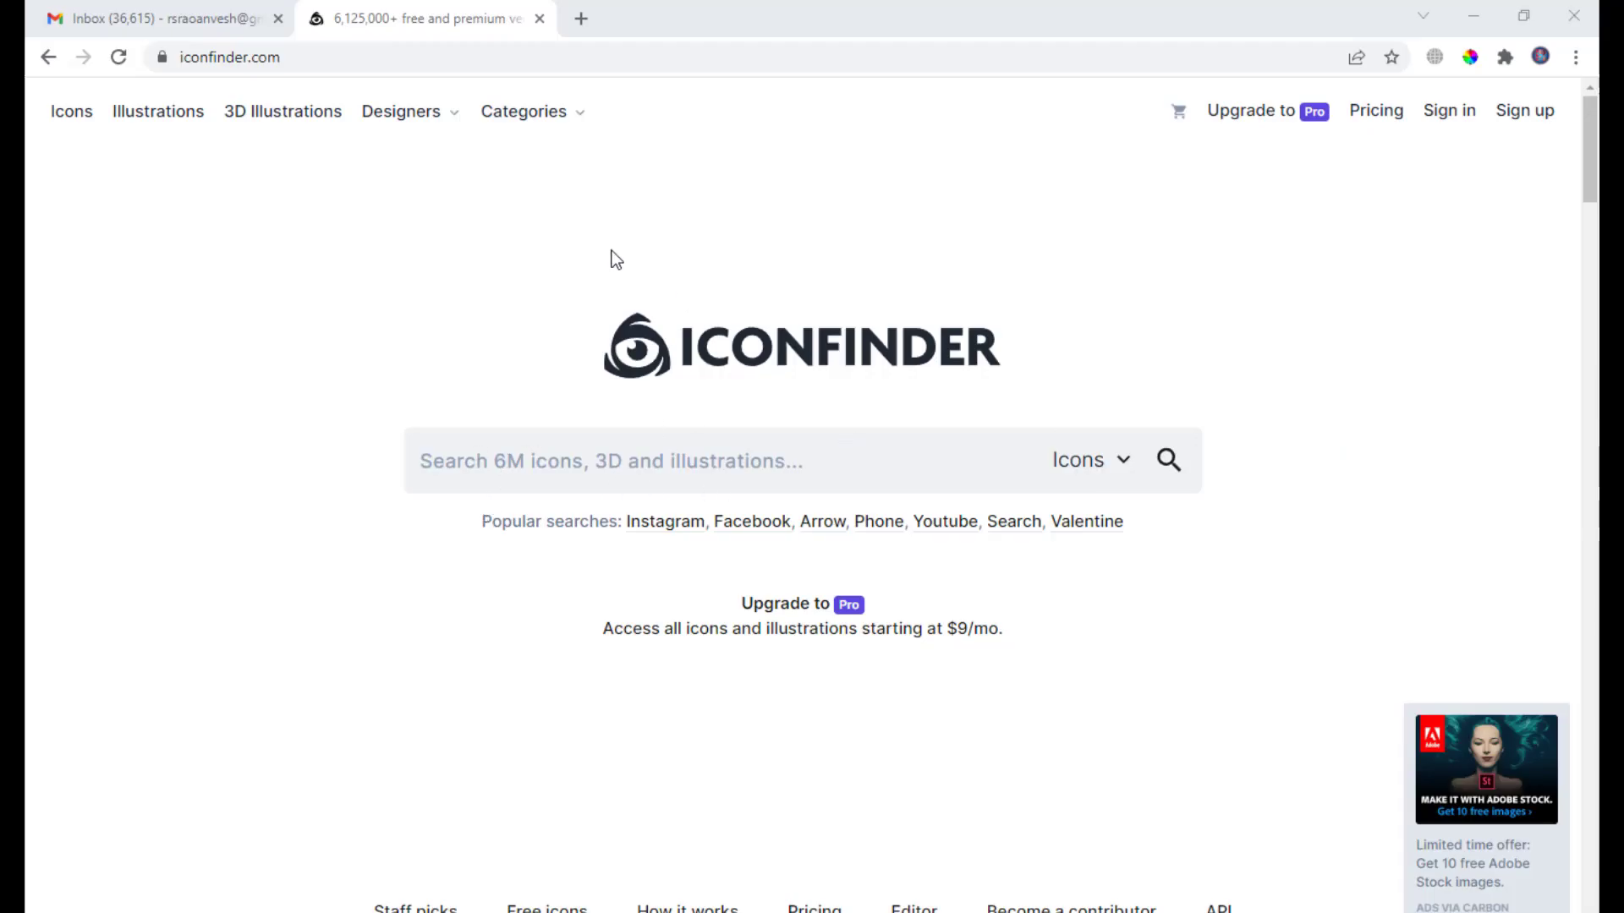
Search Iconfinder for ADDRESS icons and filter the results to free ones.
drag(287, 56, 154, 57)
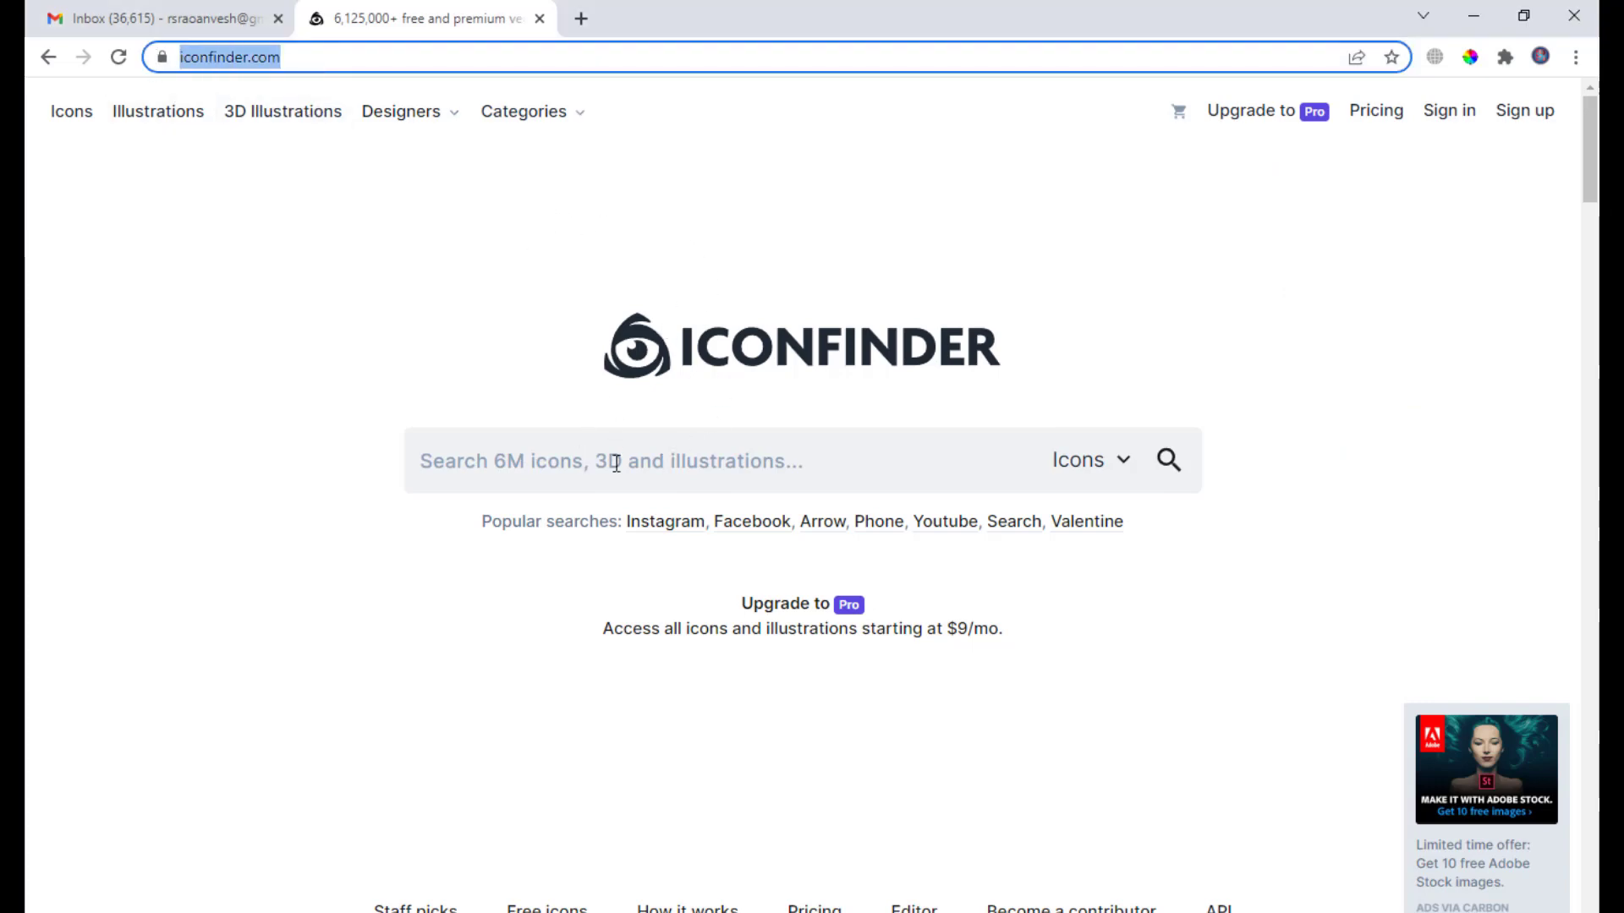
click(578, 453)
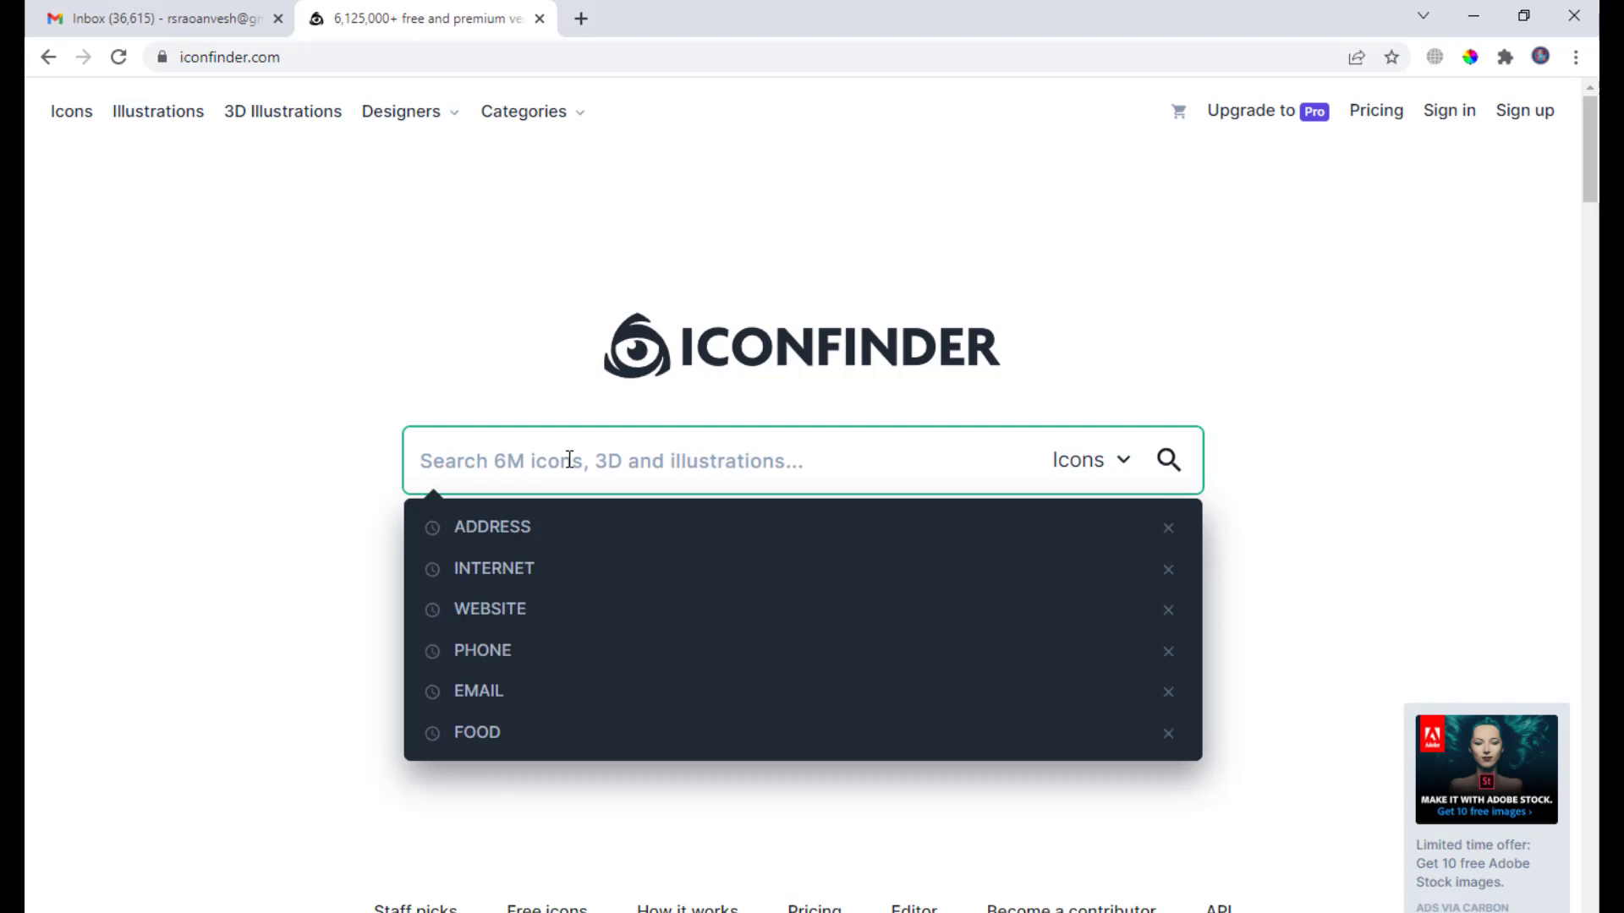
click(512, 531)
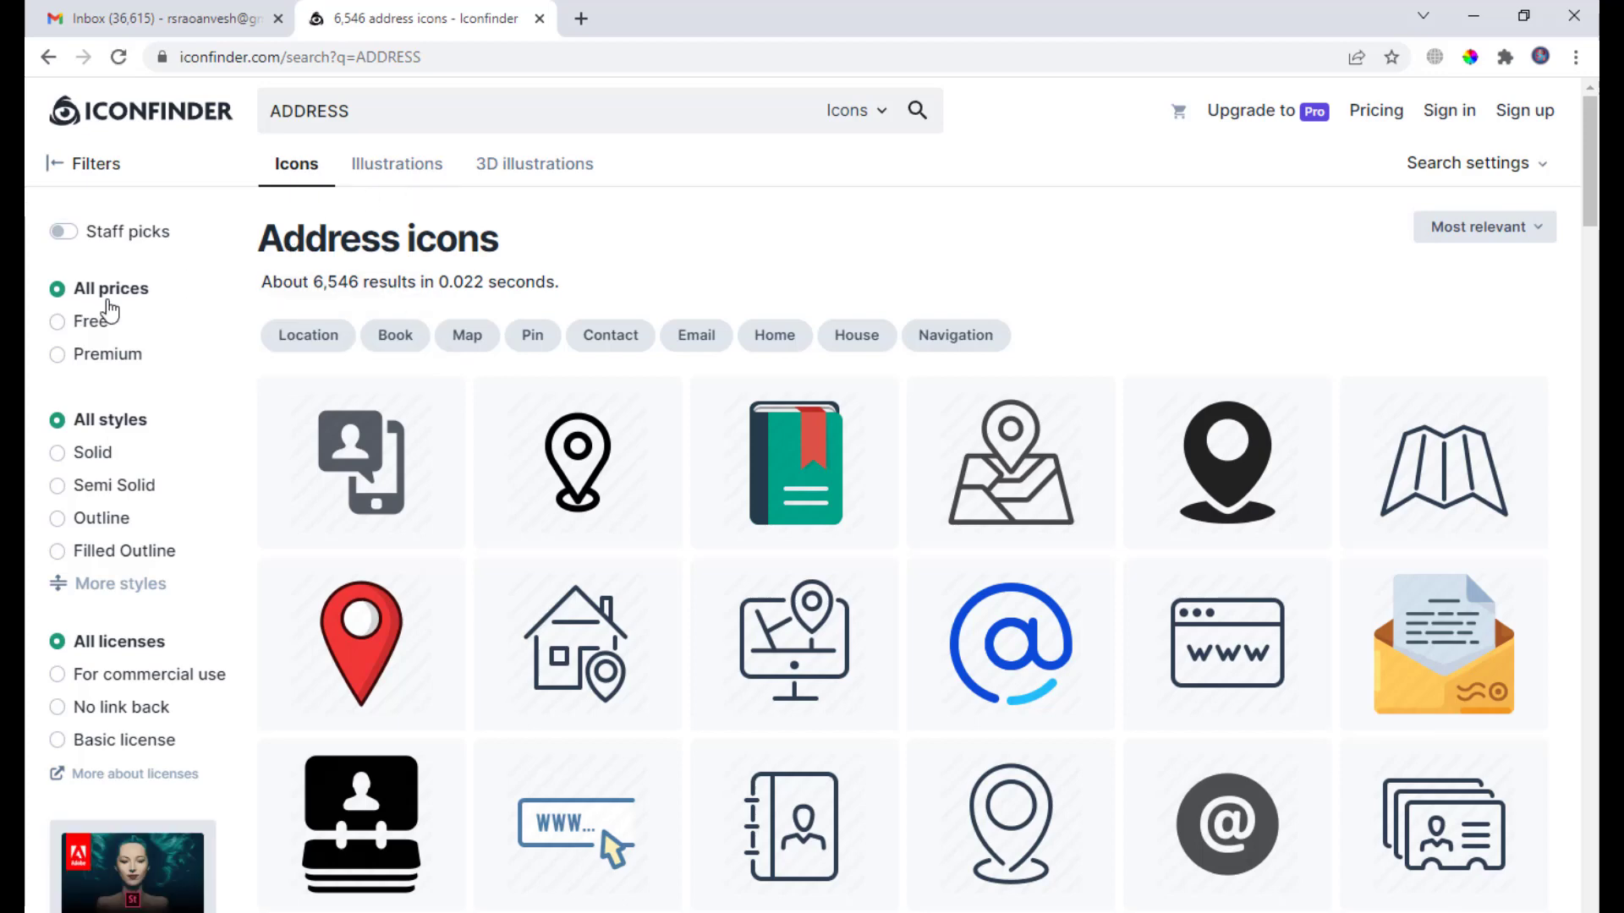
scroll(931, 355, down, 1)
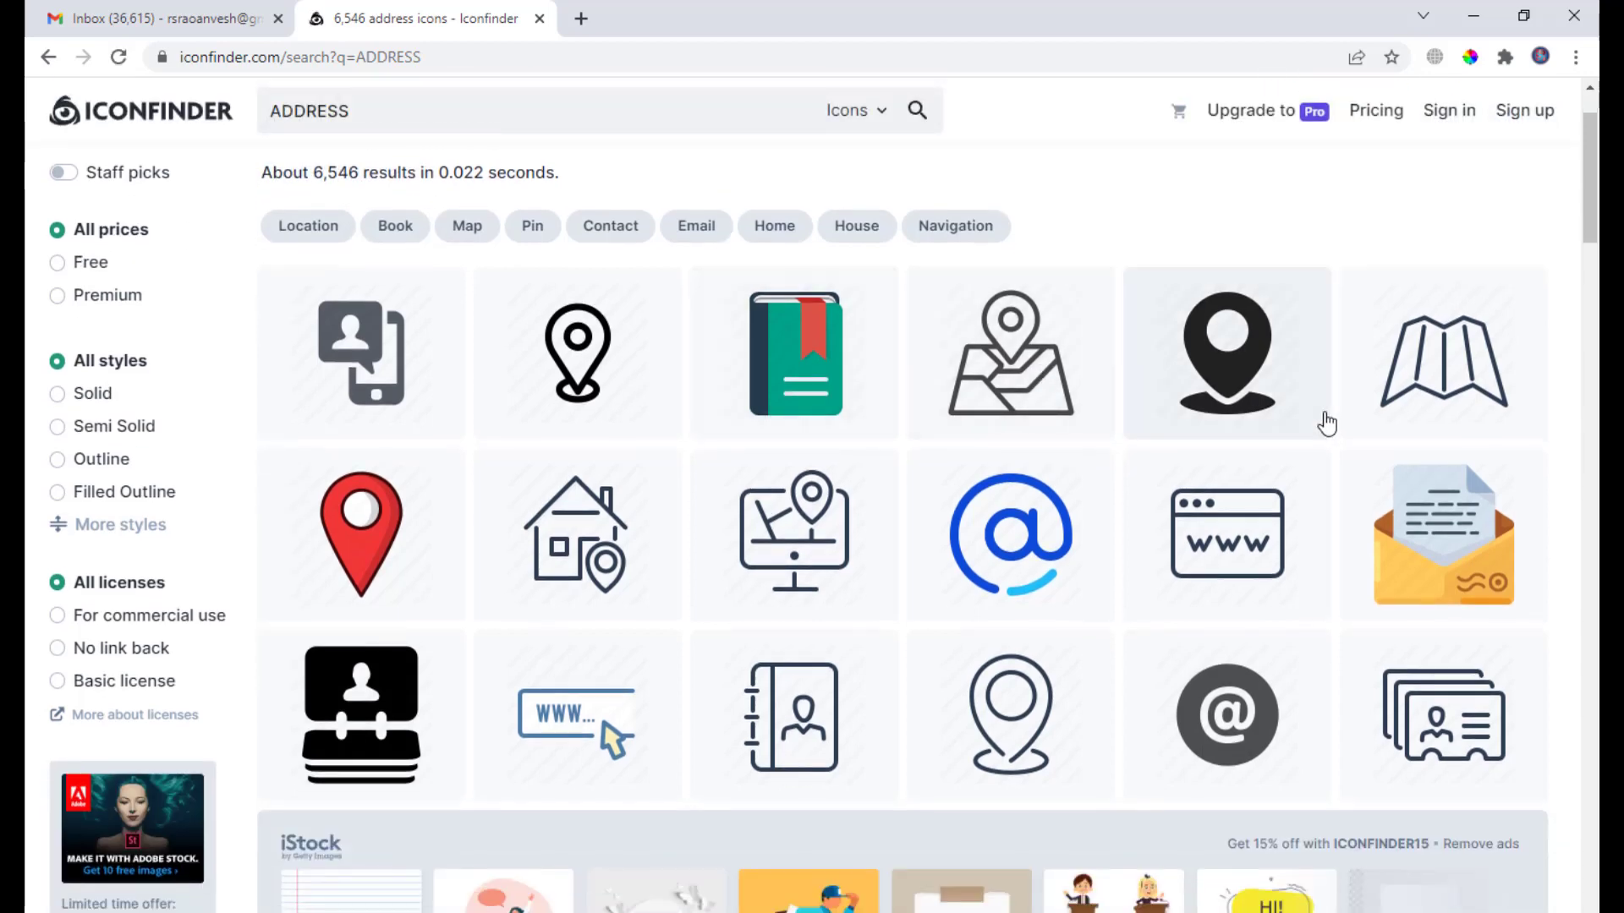
scroll(592, 507, down, 3)
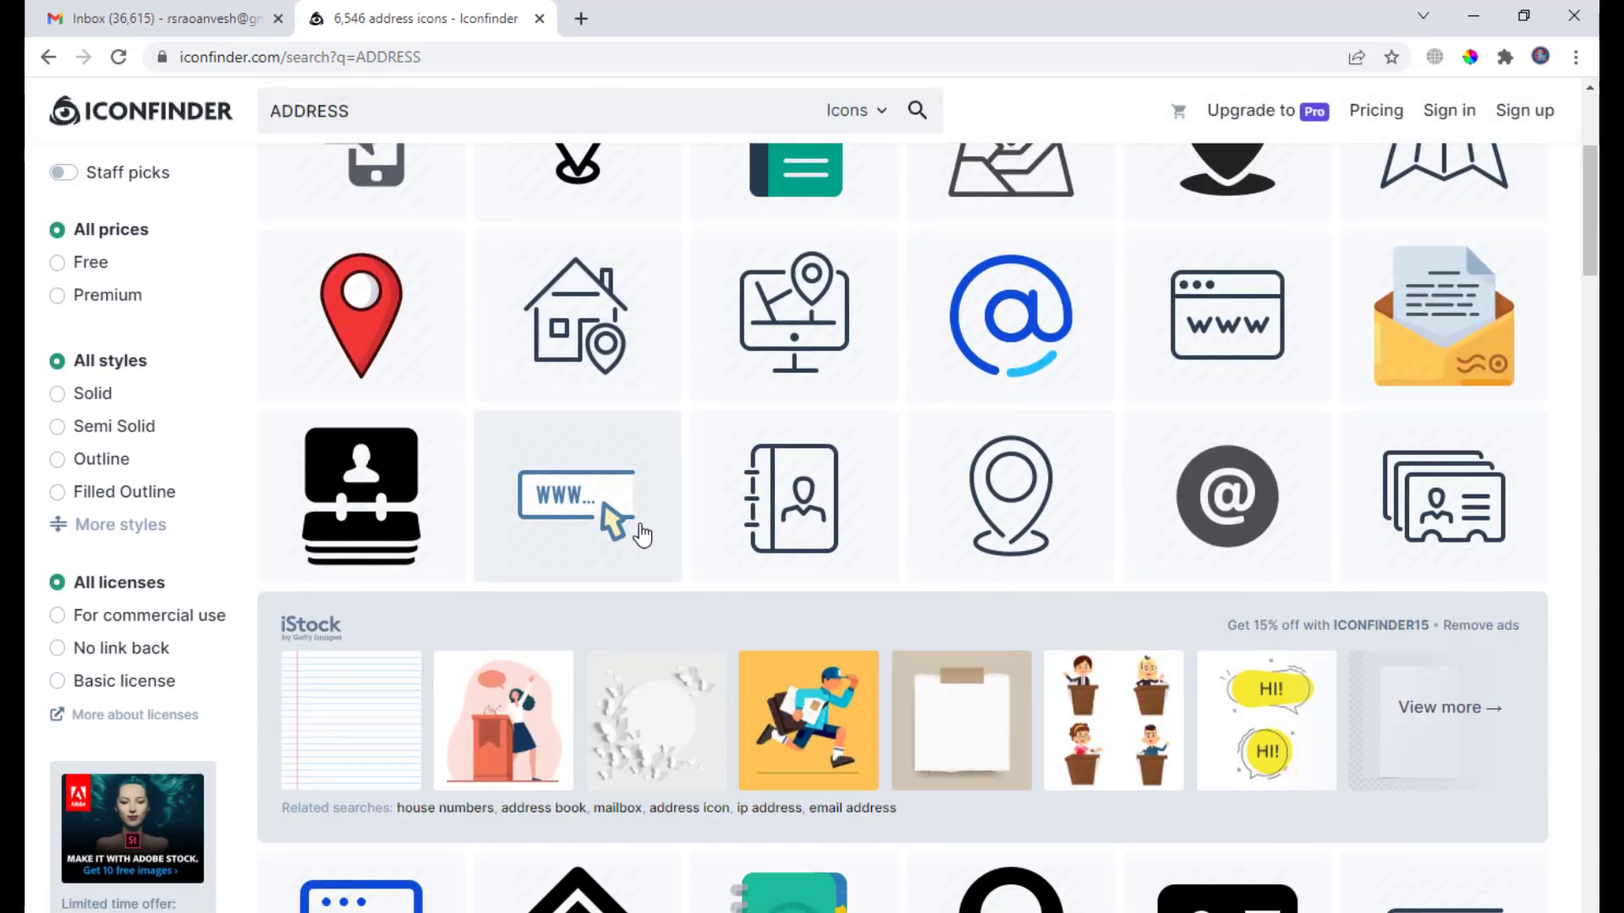
scroll(641, 534, up, 3)
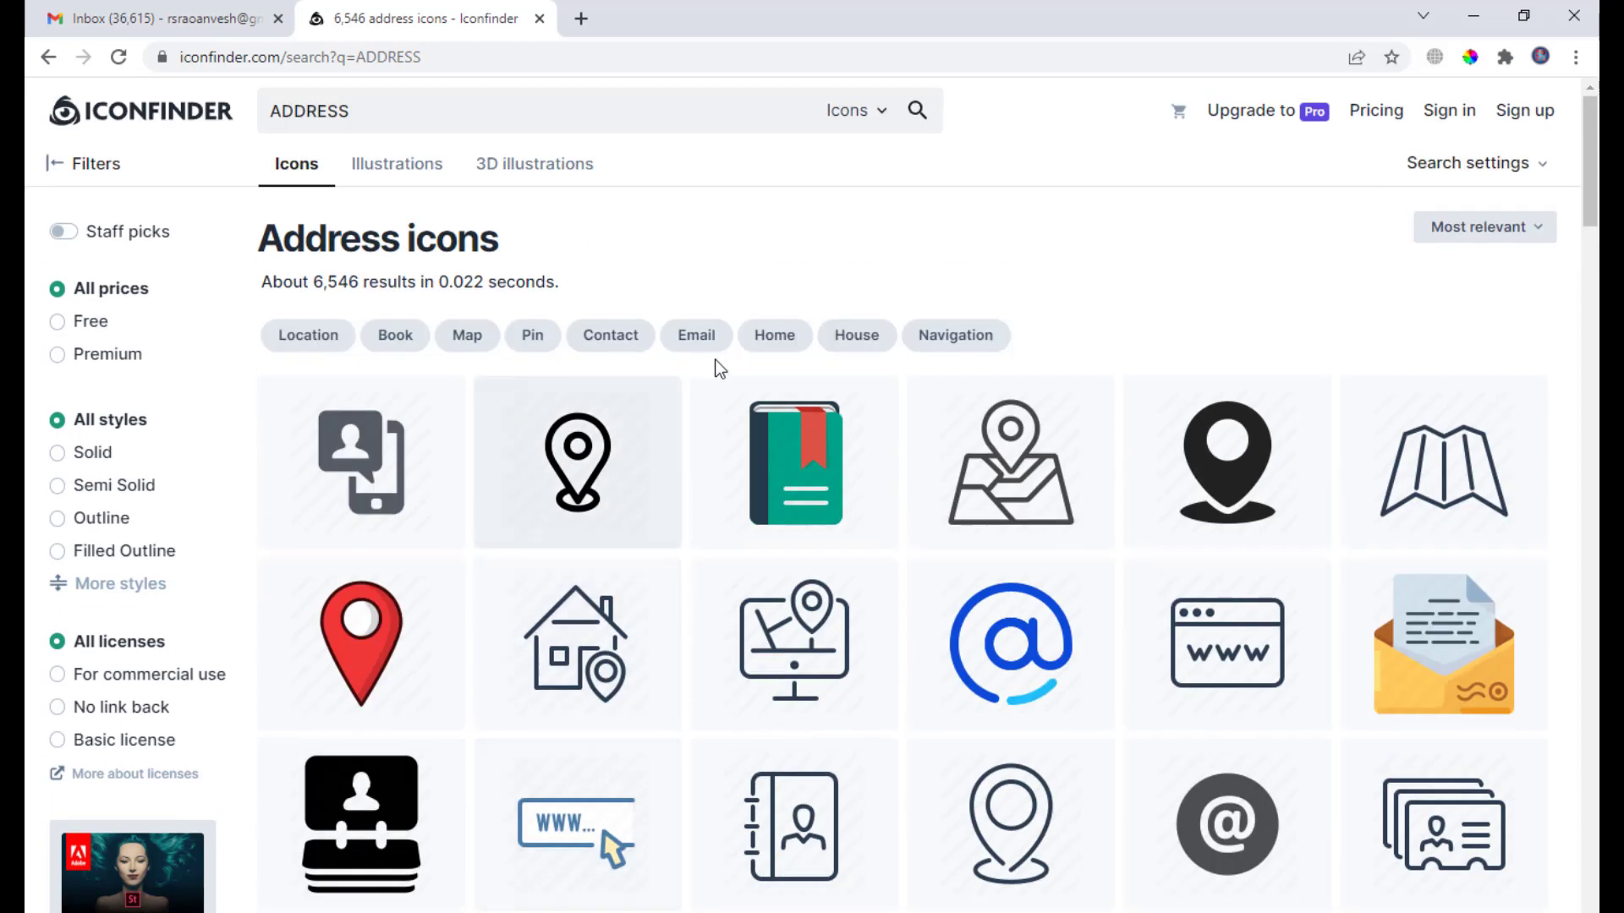
click(66, 332)
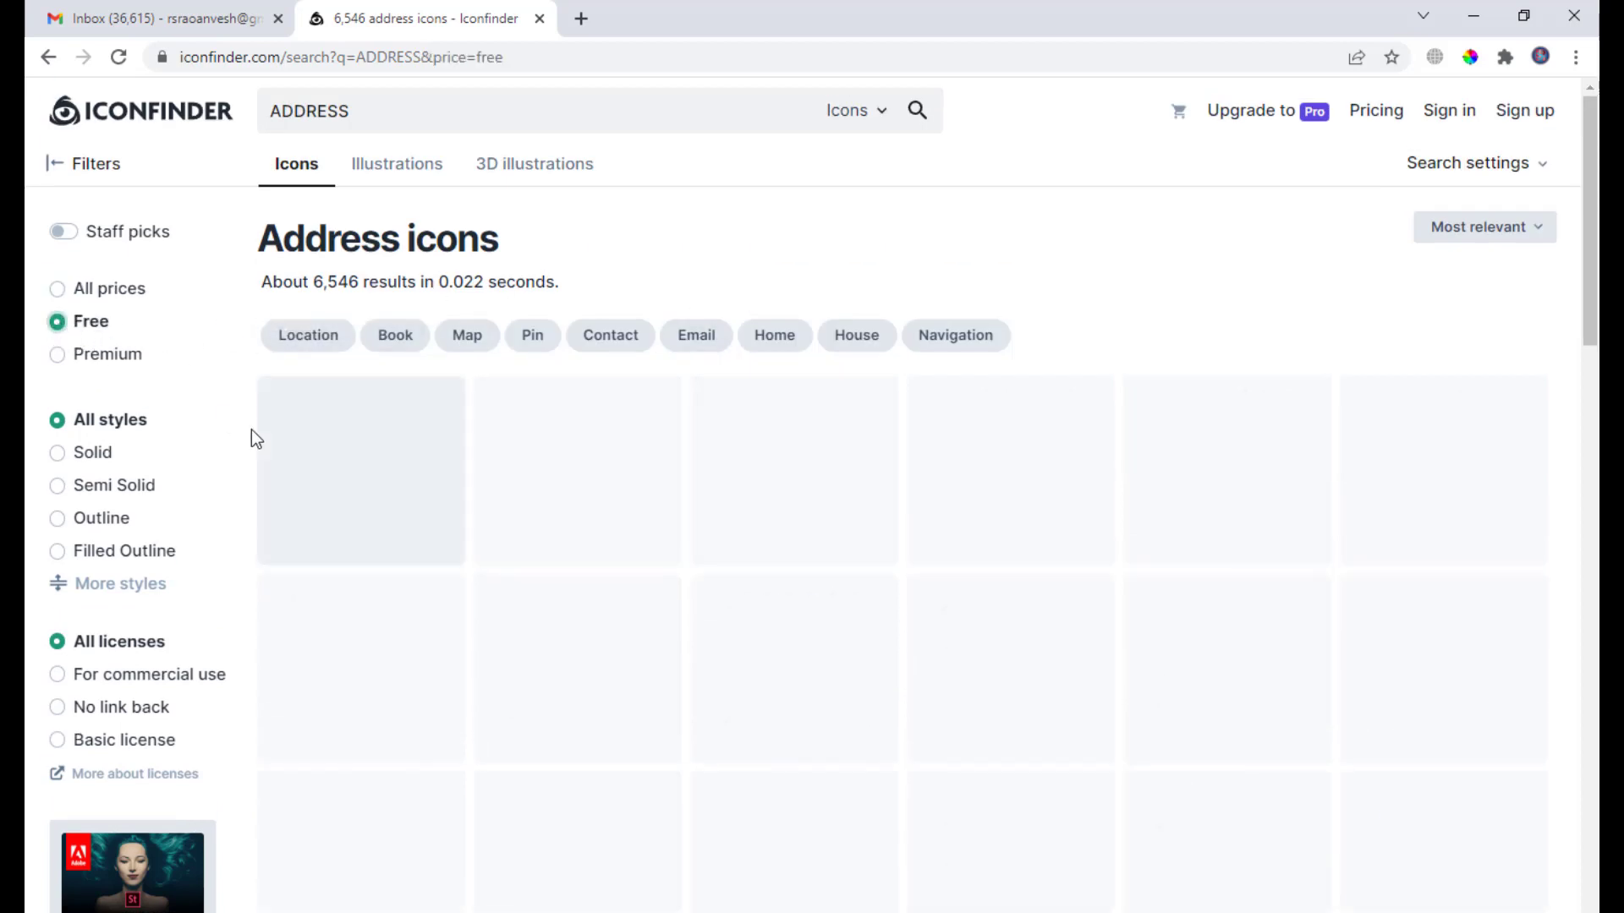
scroll(1014, 380, down, 5)
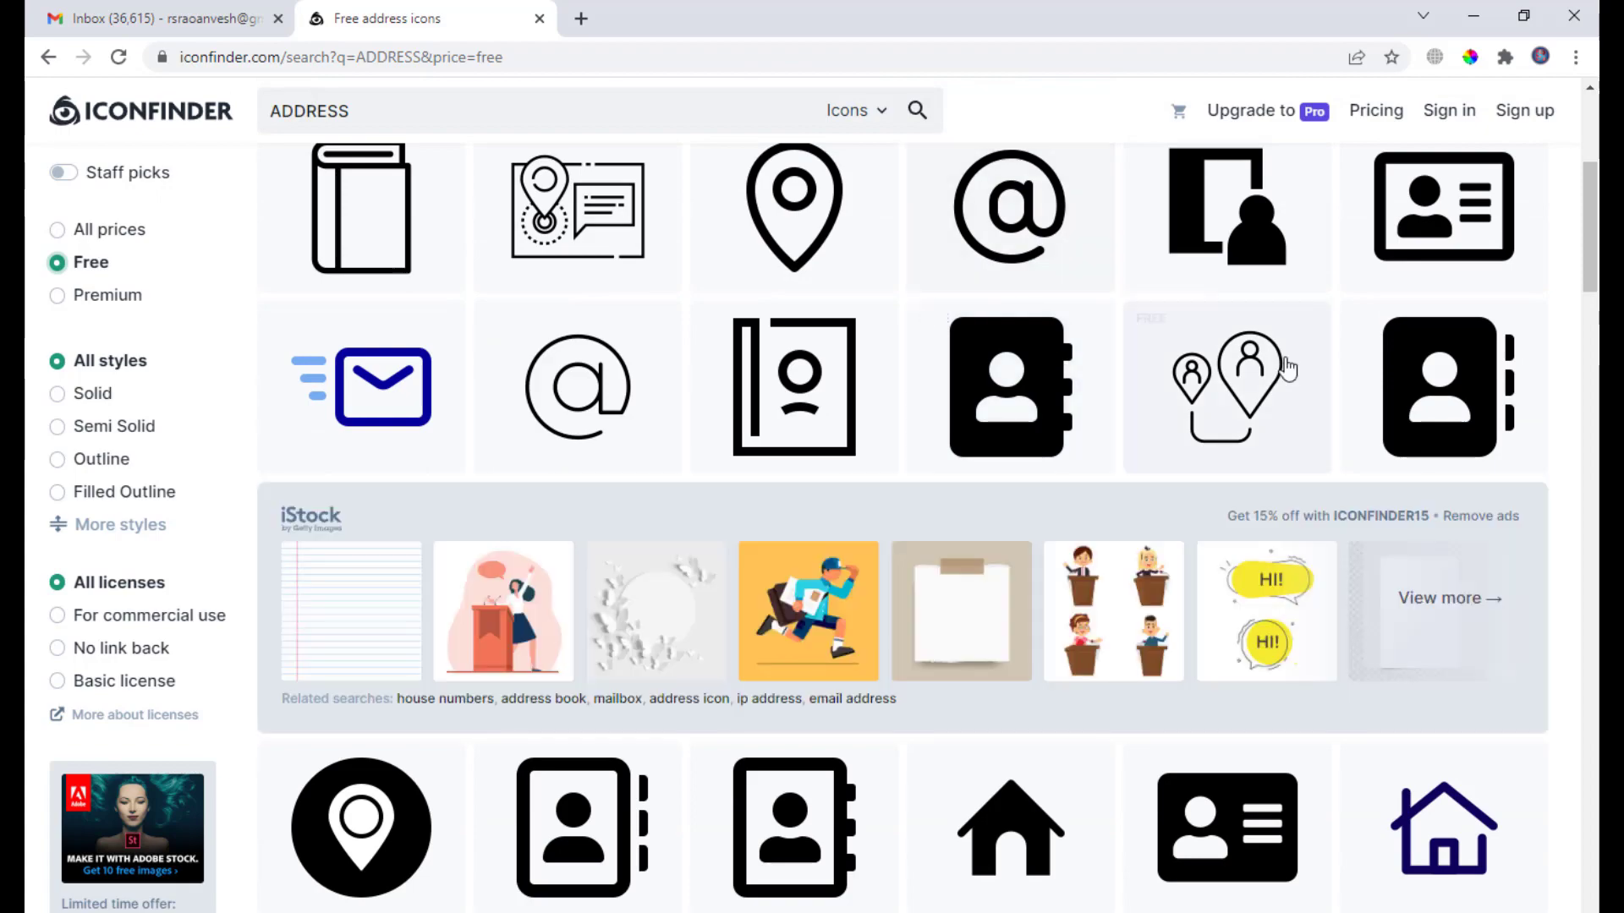
scroll(1286, 368, down, 5)
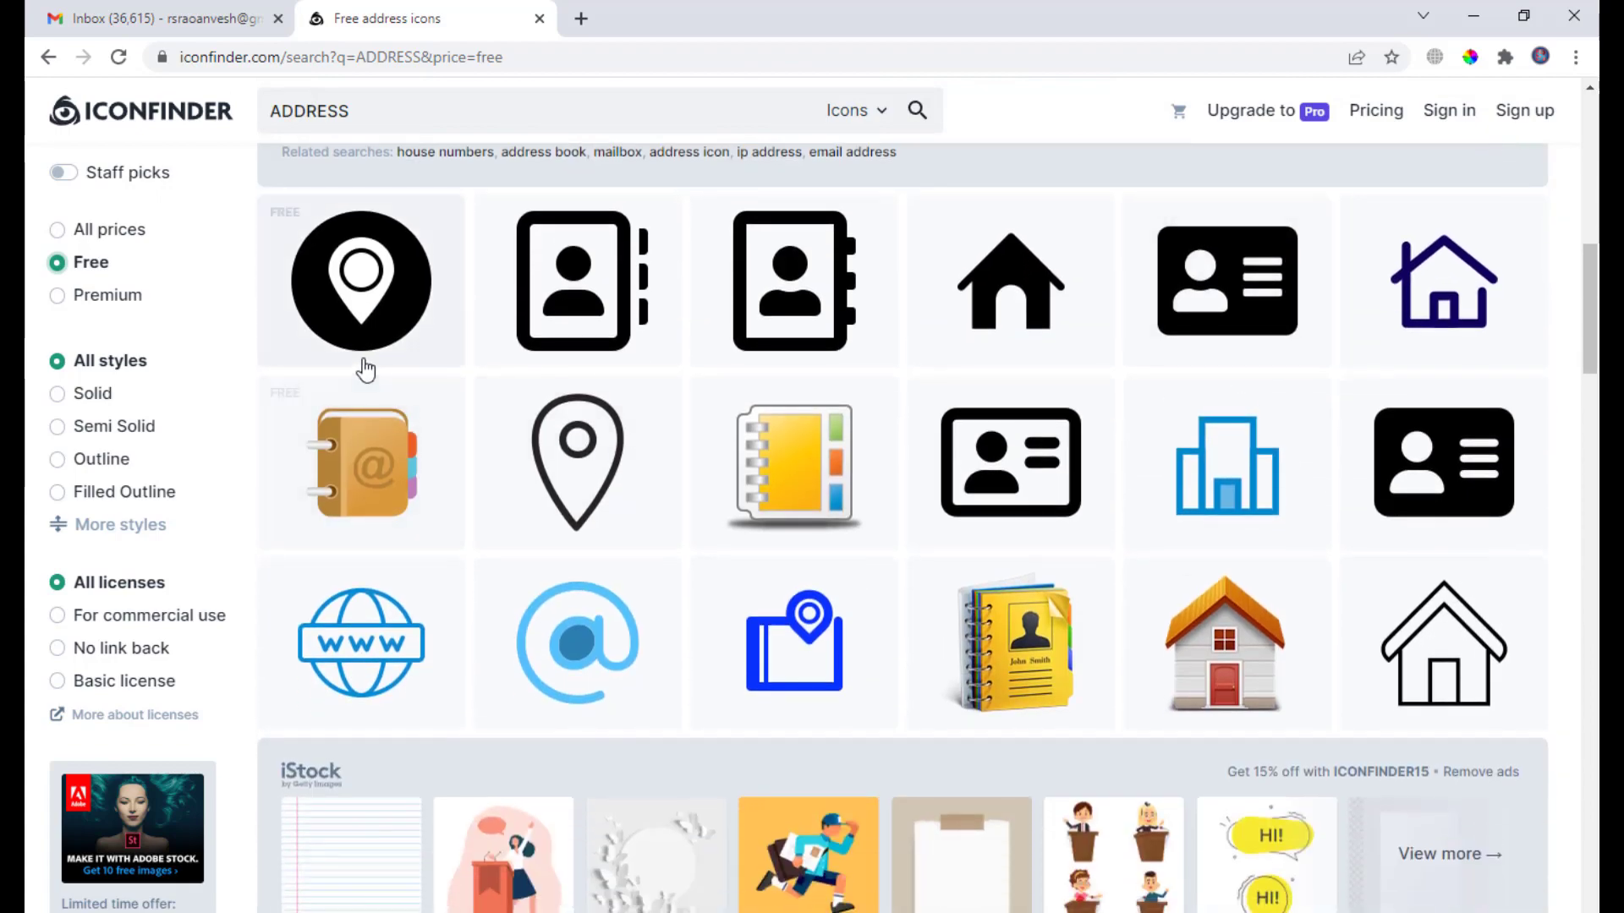
scroll(1420, 370, down, 8)
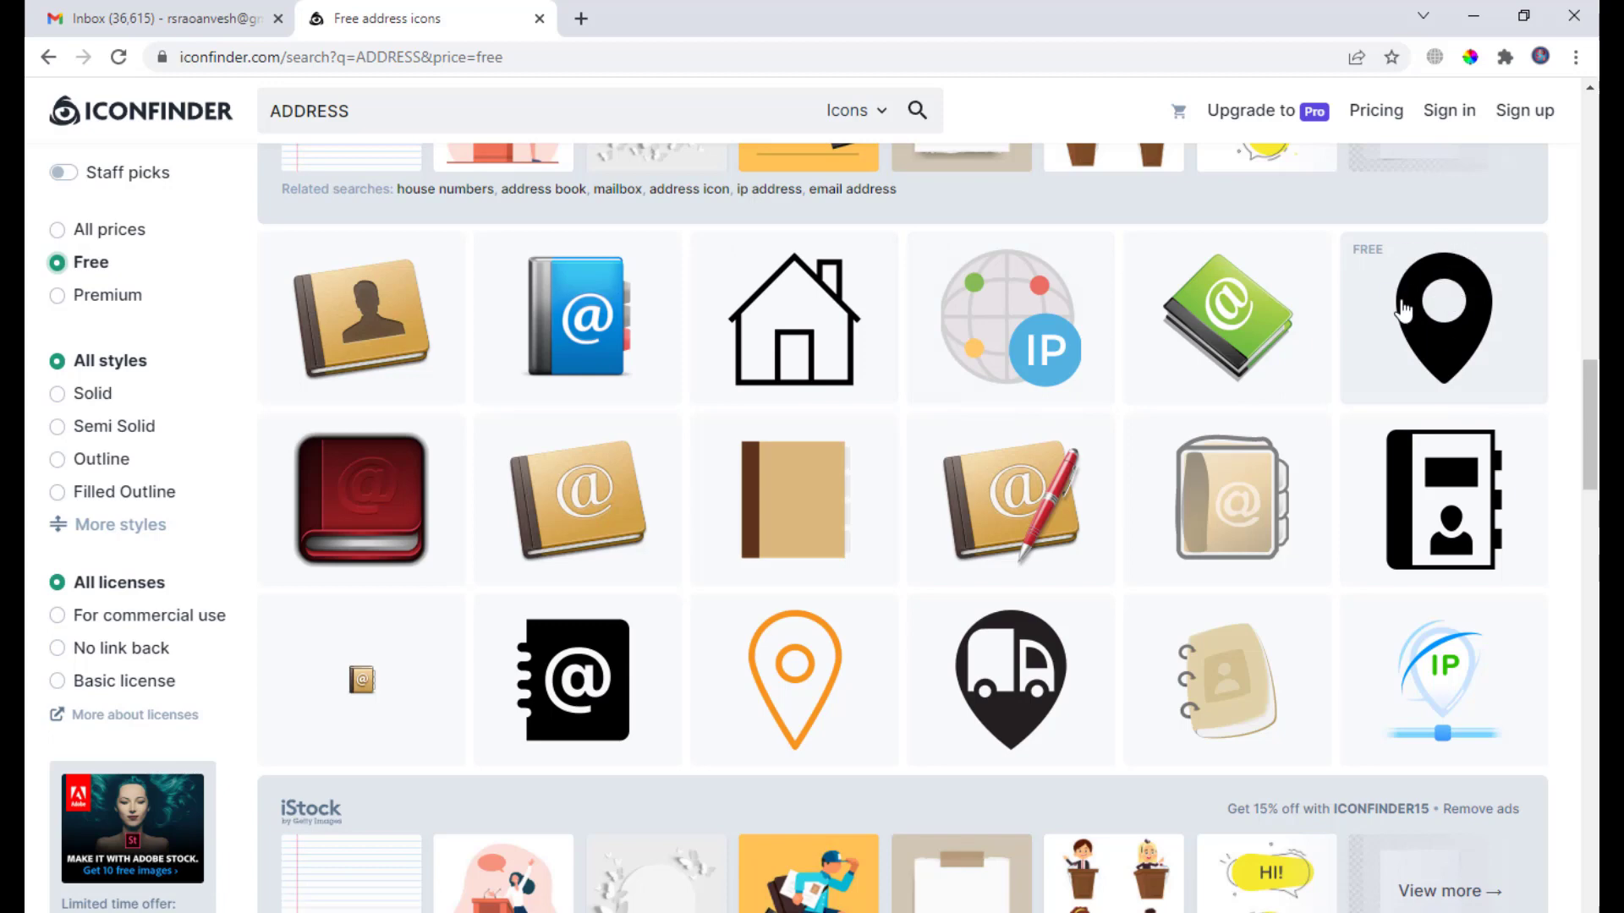
Download the black location-pin icon in SVG format.
click(1370, 289)
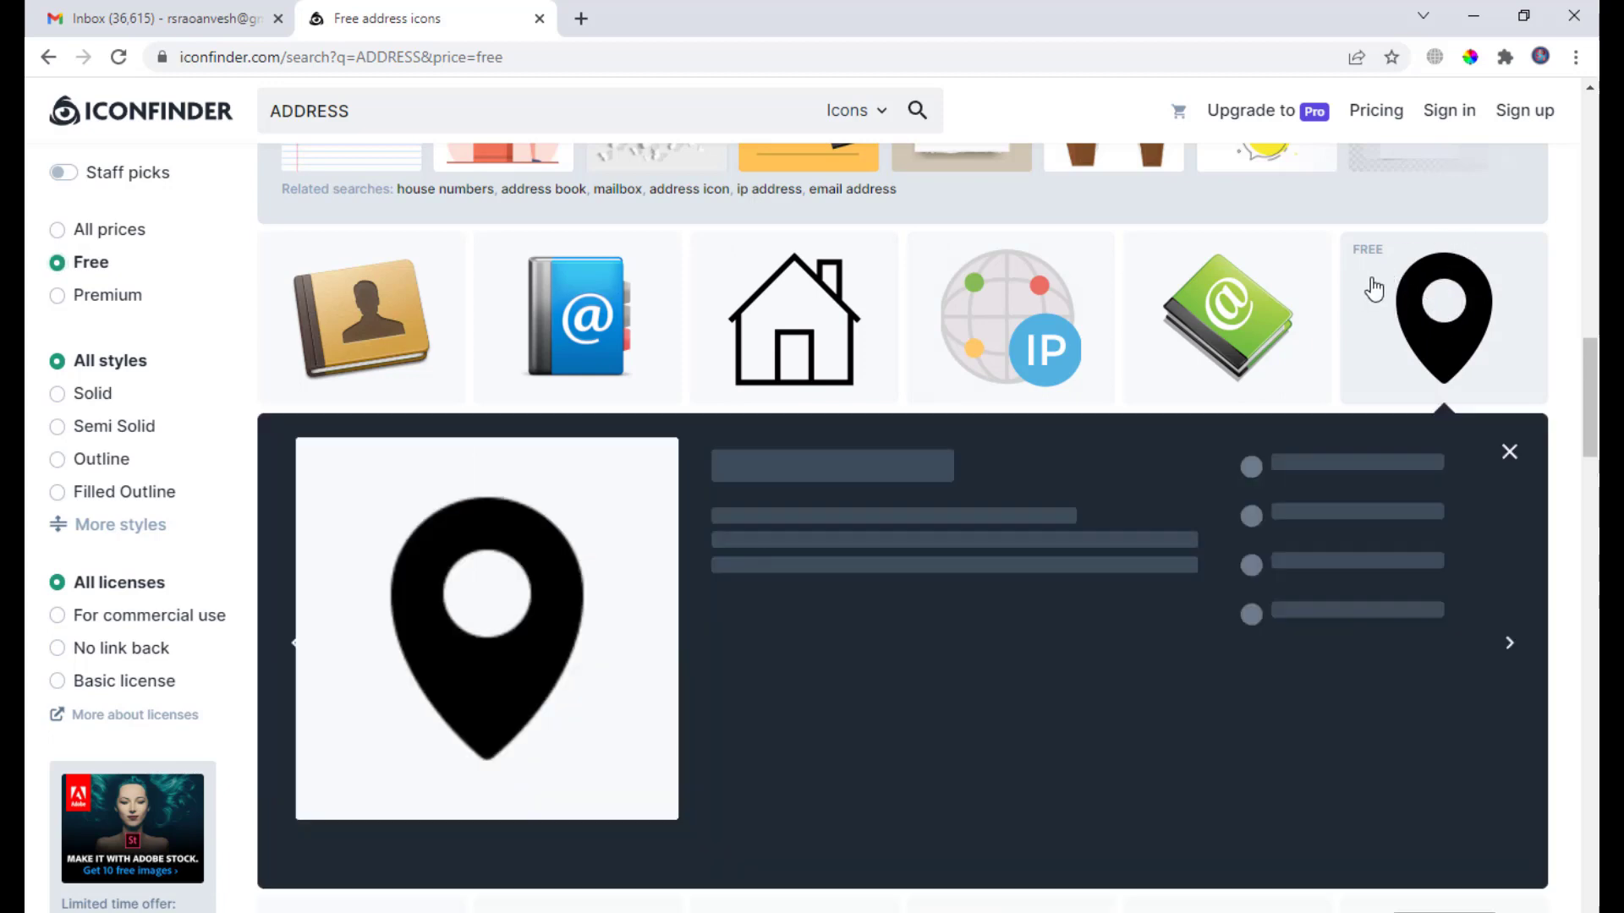
click(831, 560)
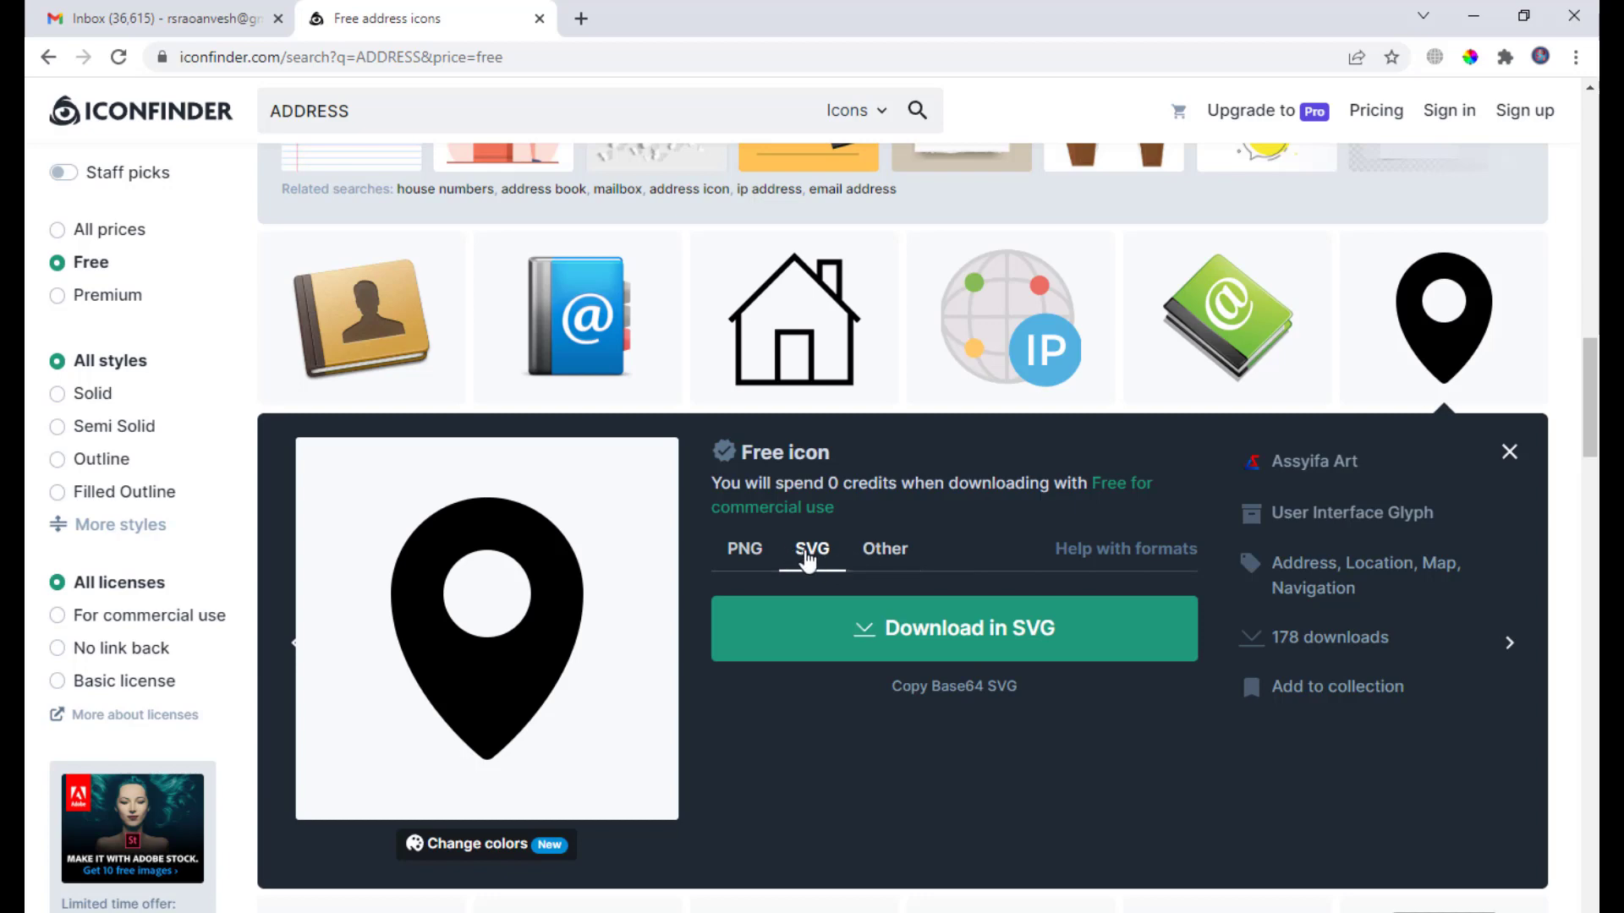
click(979, 644)
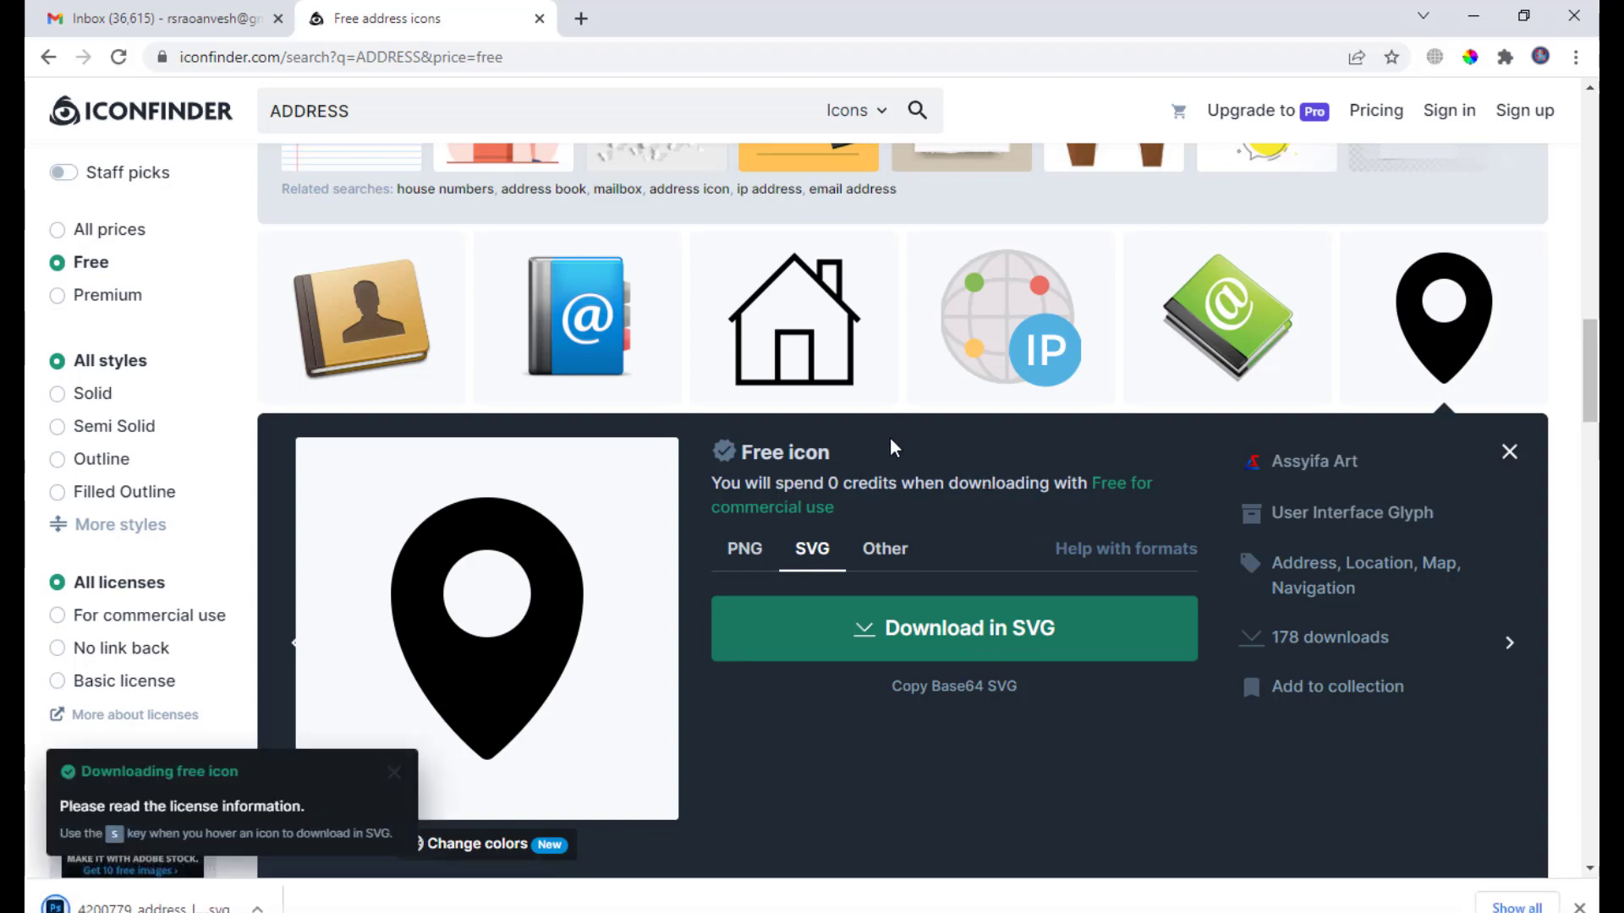
scroll(890, 436, up, 15)
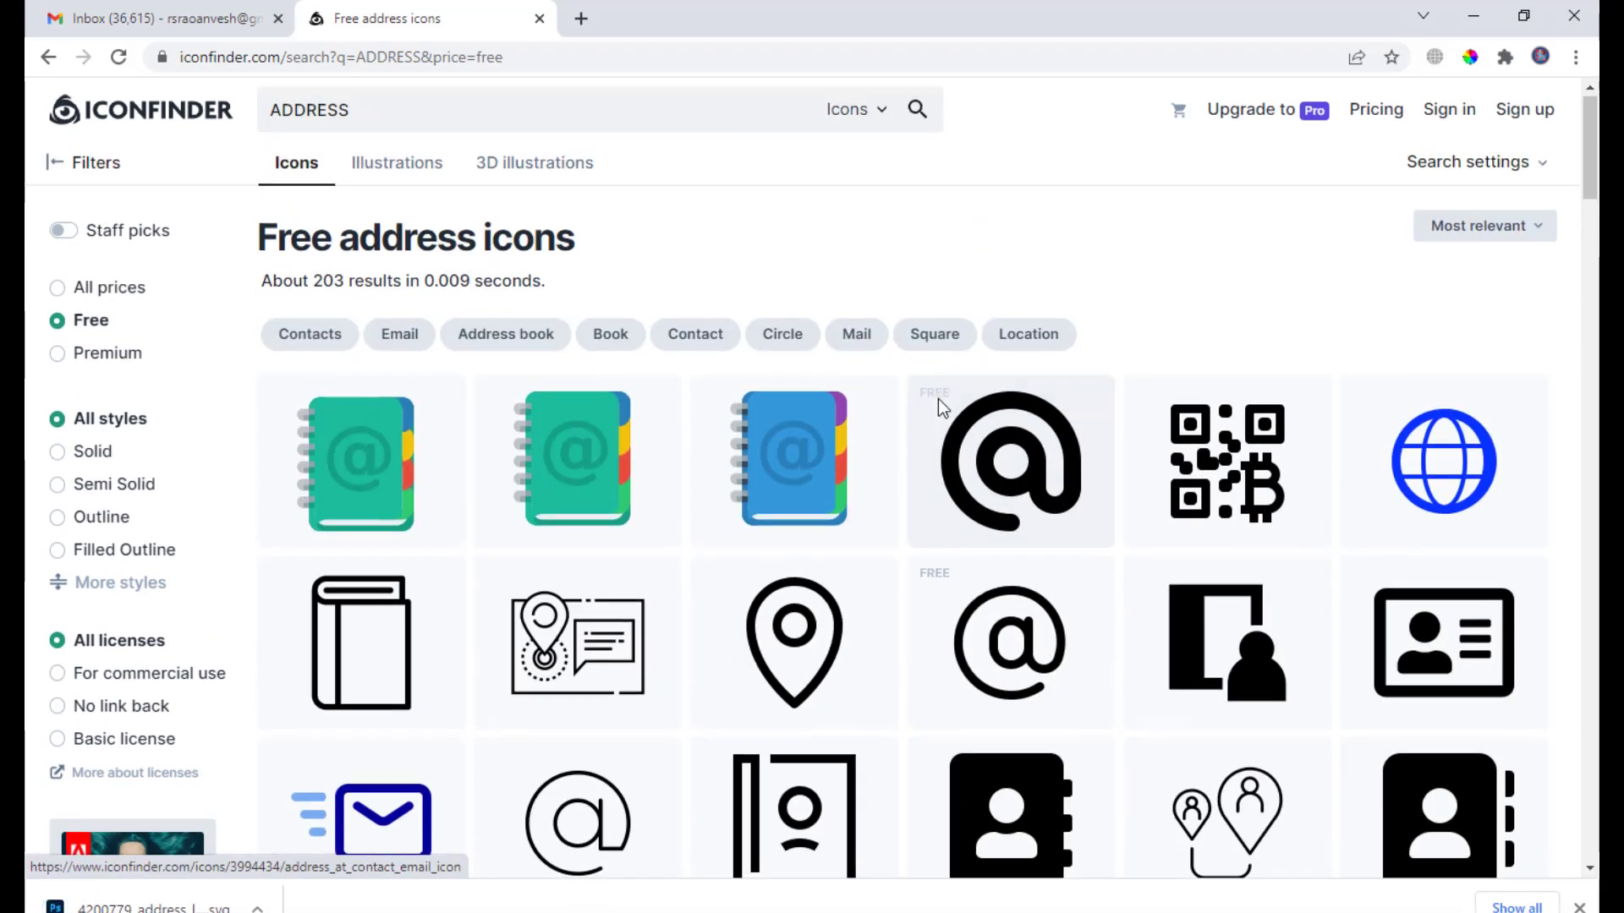
Search Iconfinder for free PHONE icons.
drag(377, 113, 234, 113)
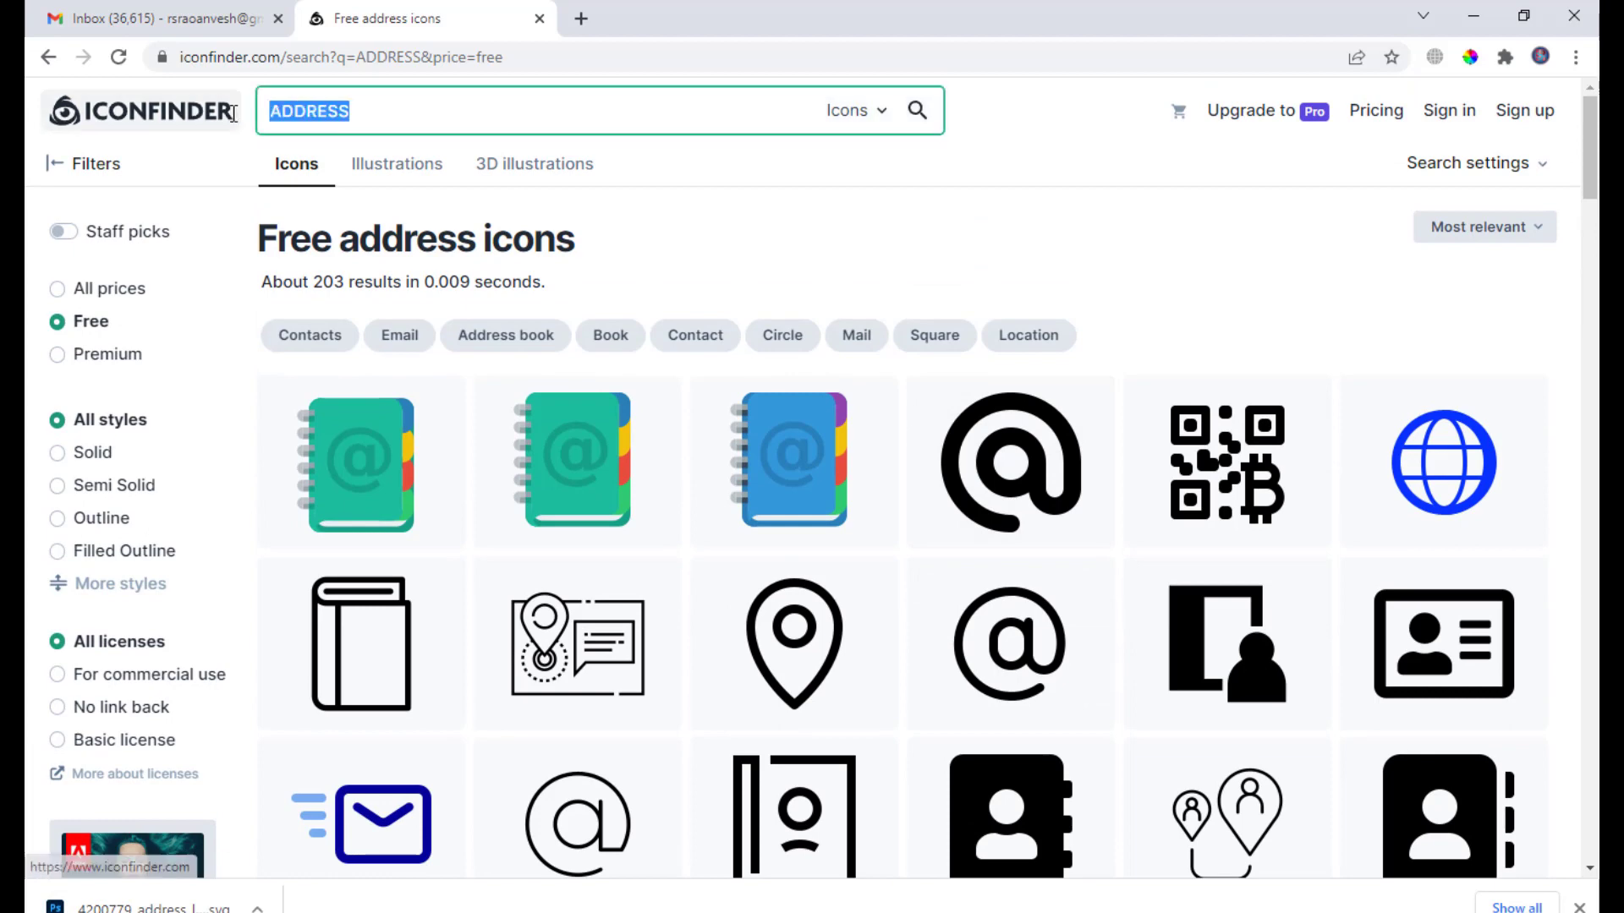
text(PHONE)
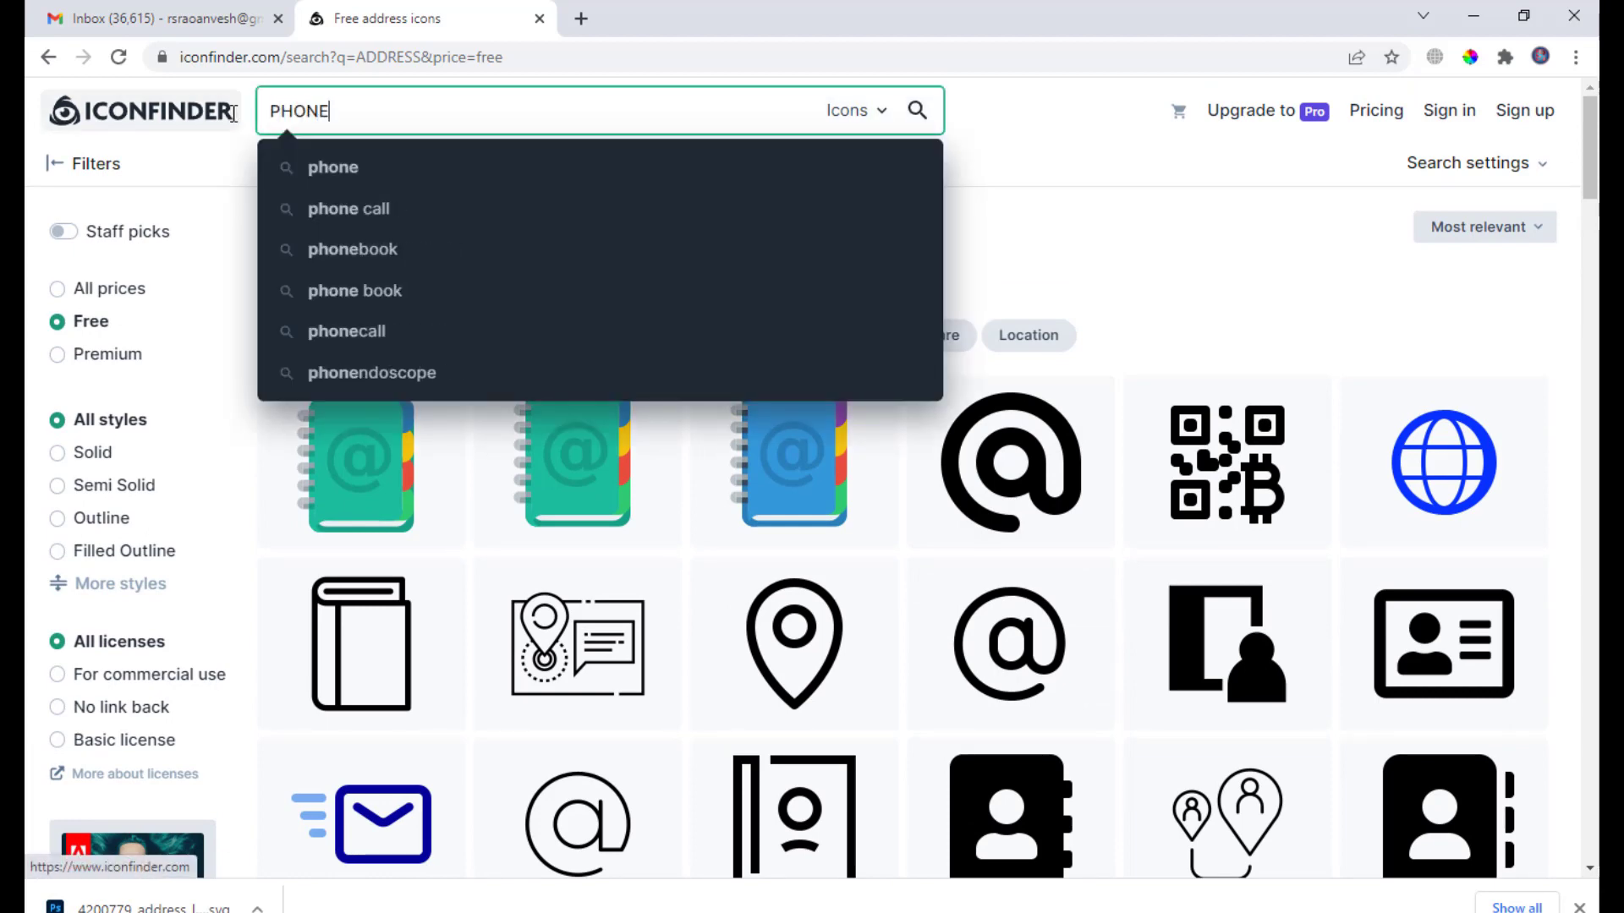
click(365, 180)
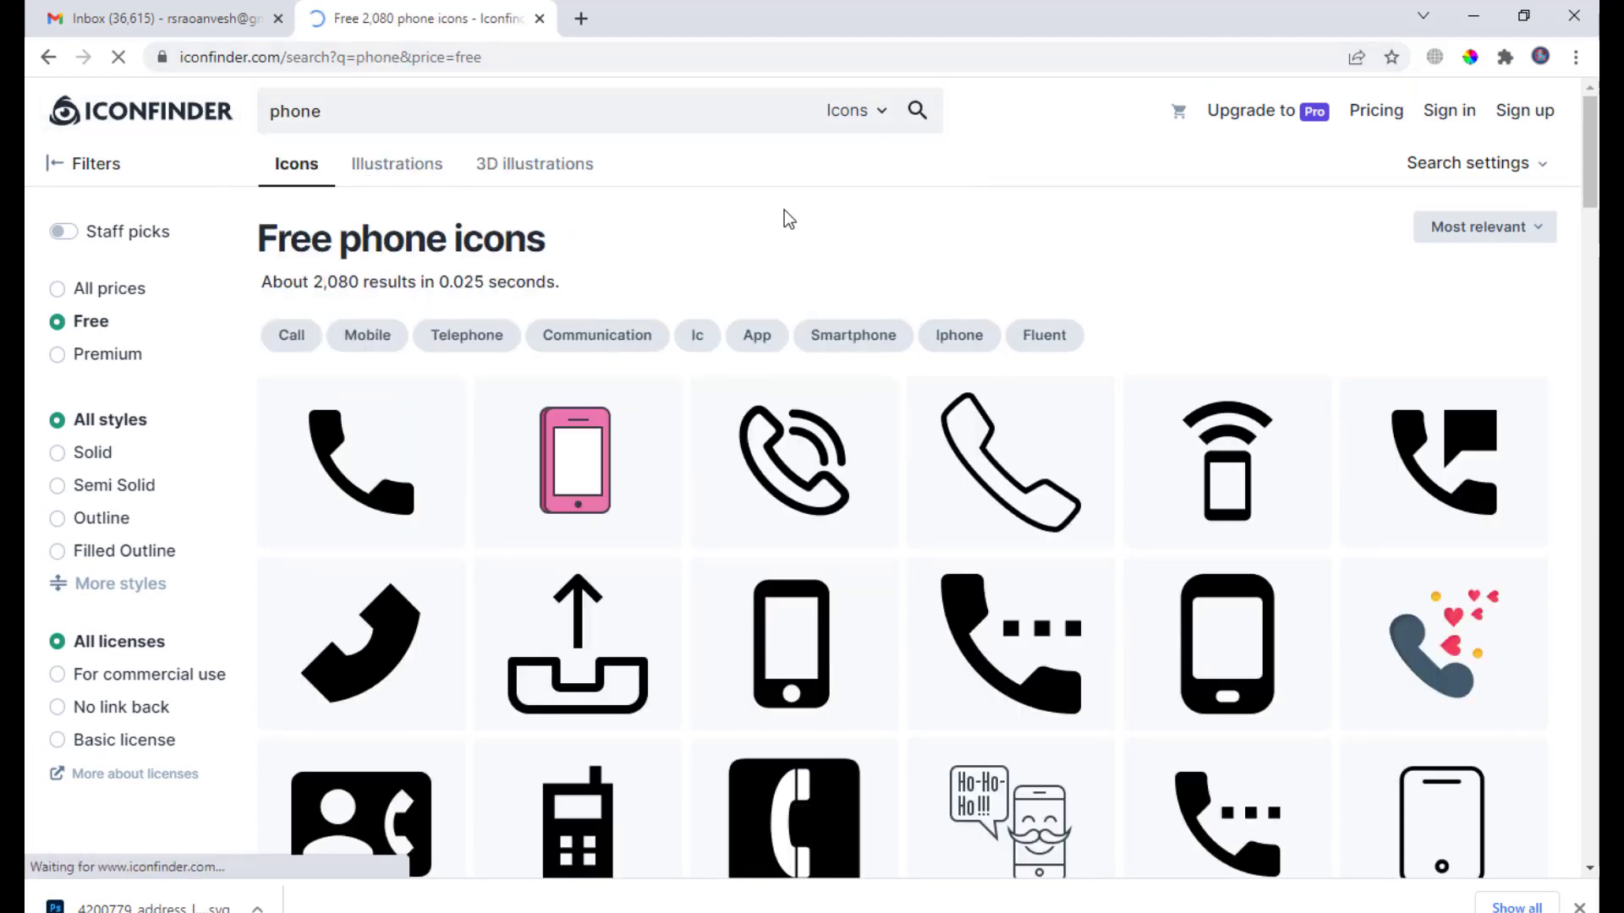
scroll(786, 220, down, 1)
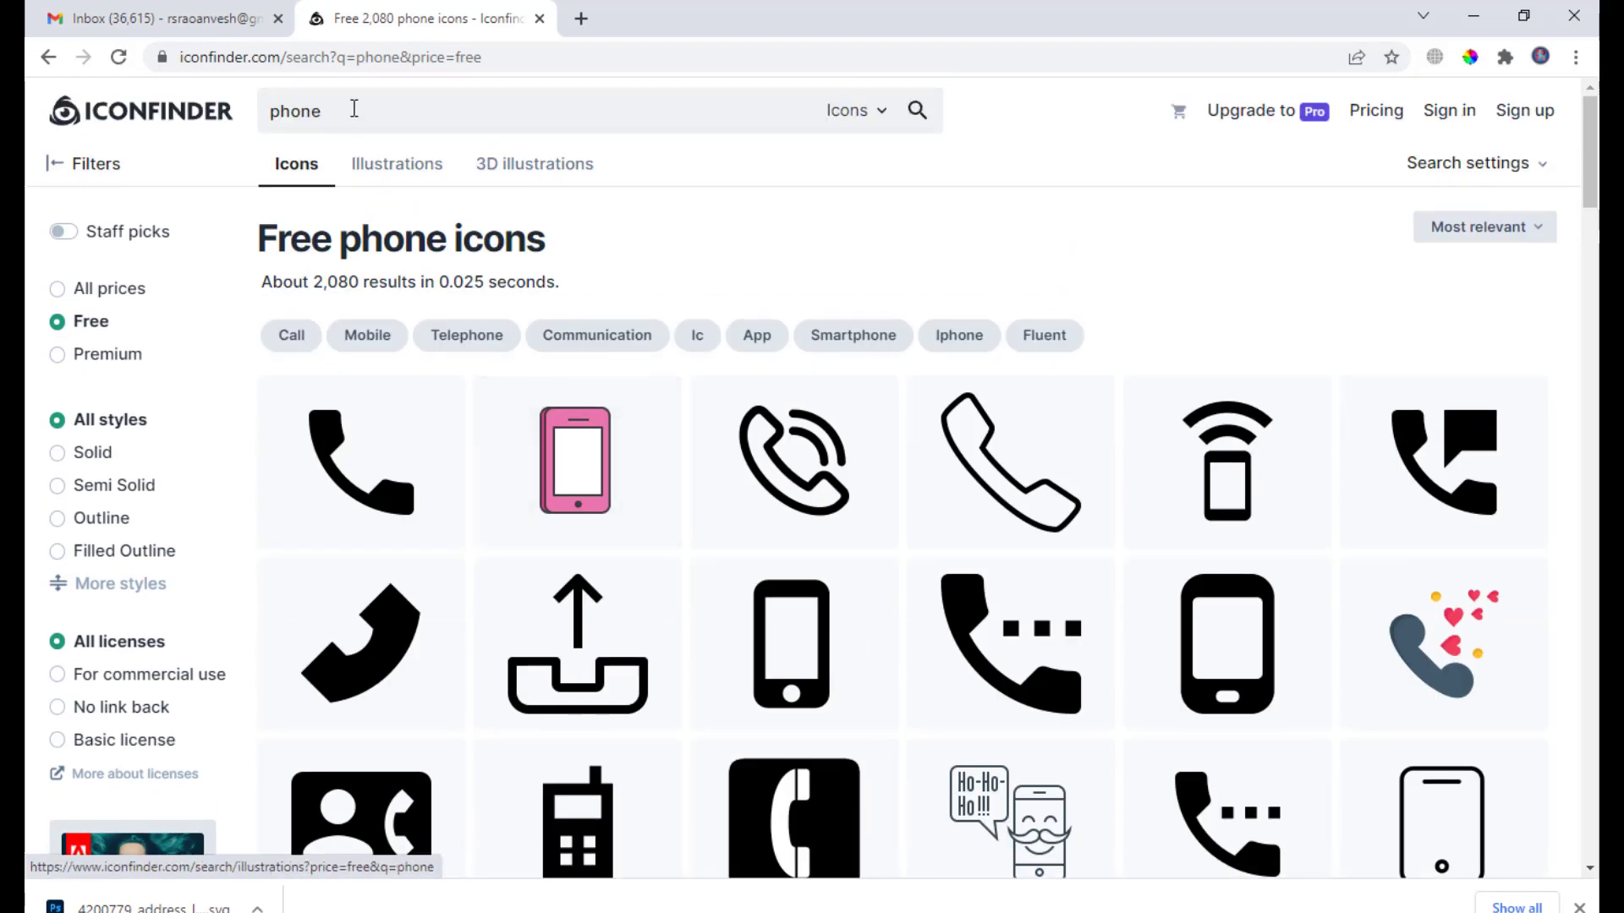
Search for EMAIL icons, then minimise the browser.
click(352, 106)
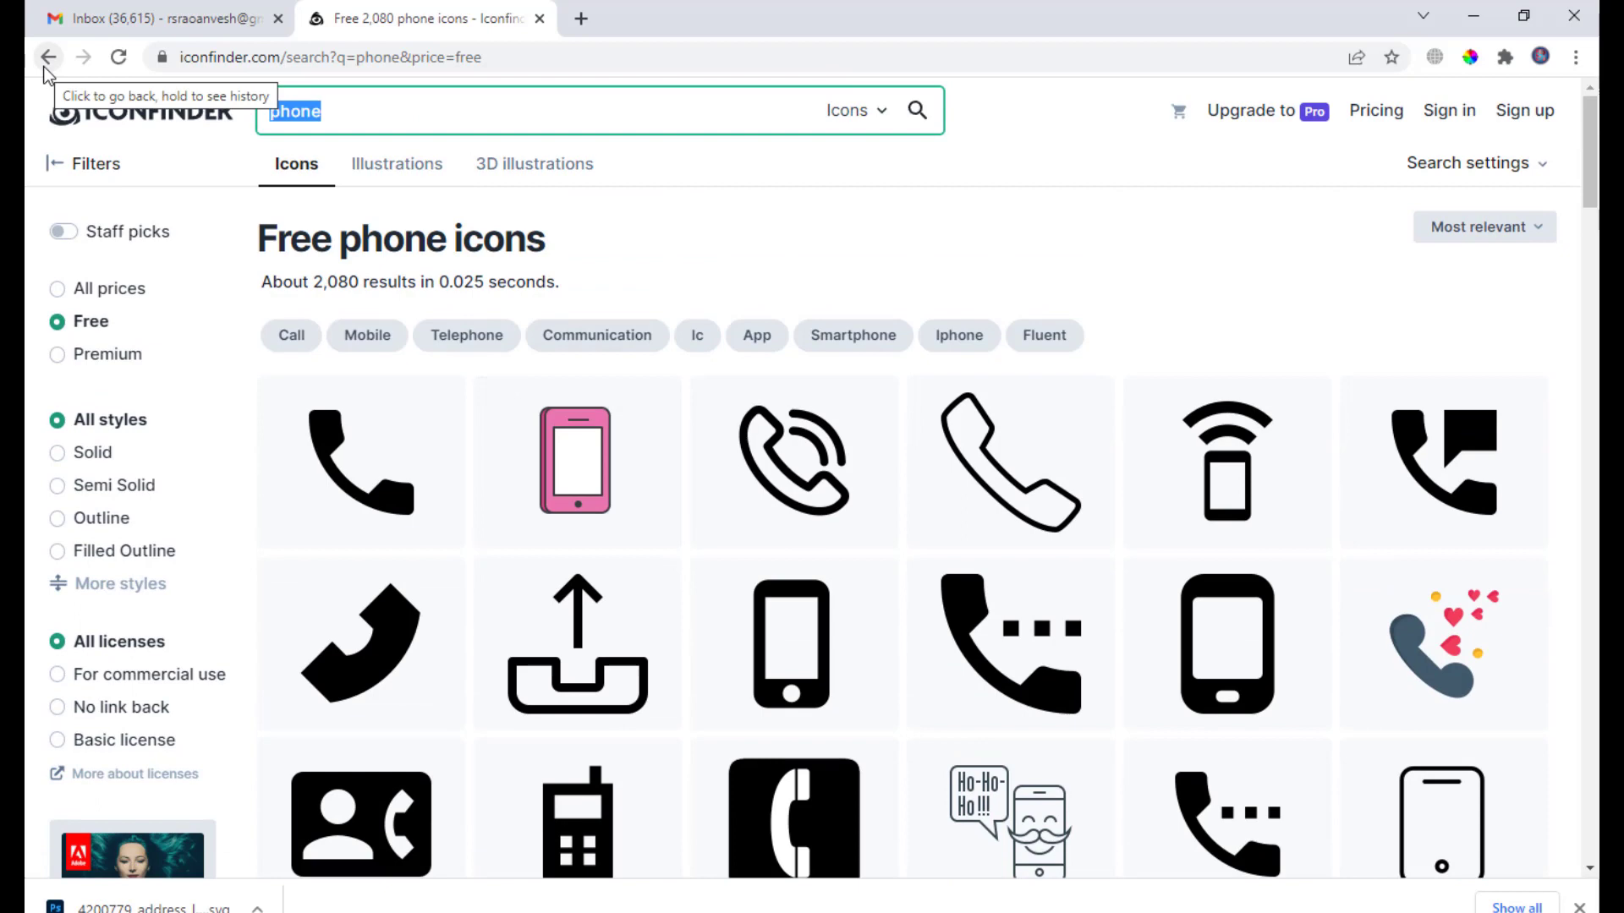
text(EMAIL)
key(Return)
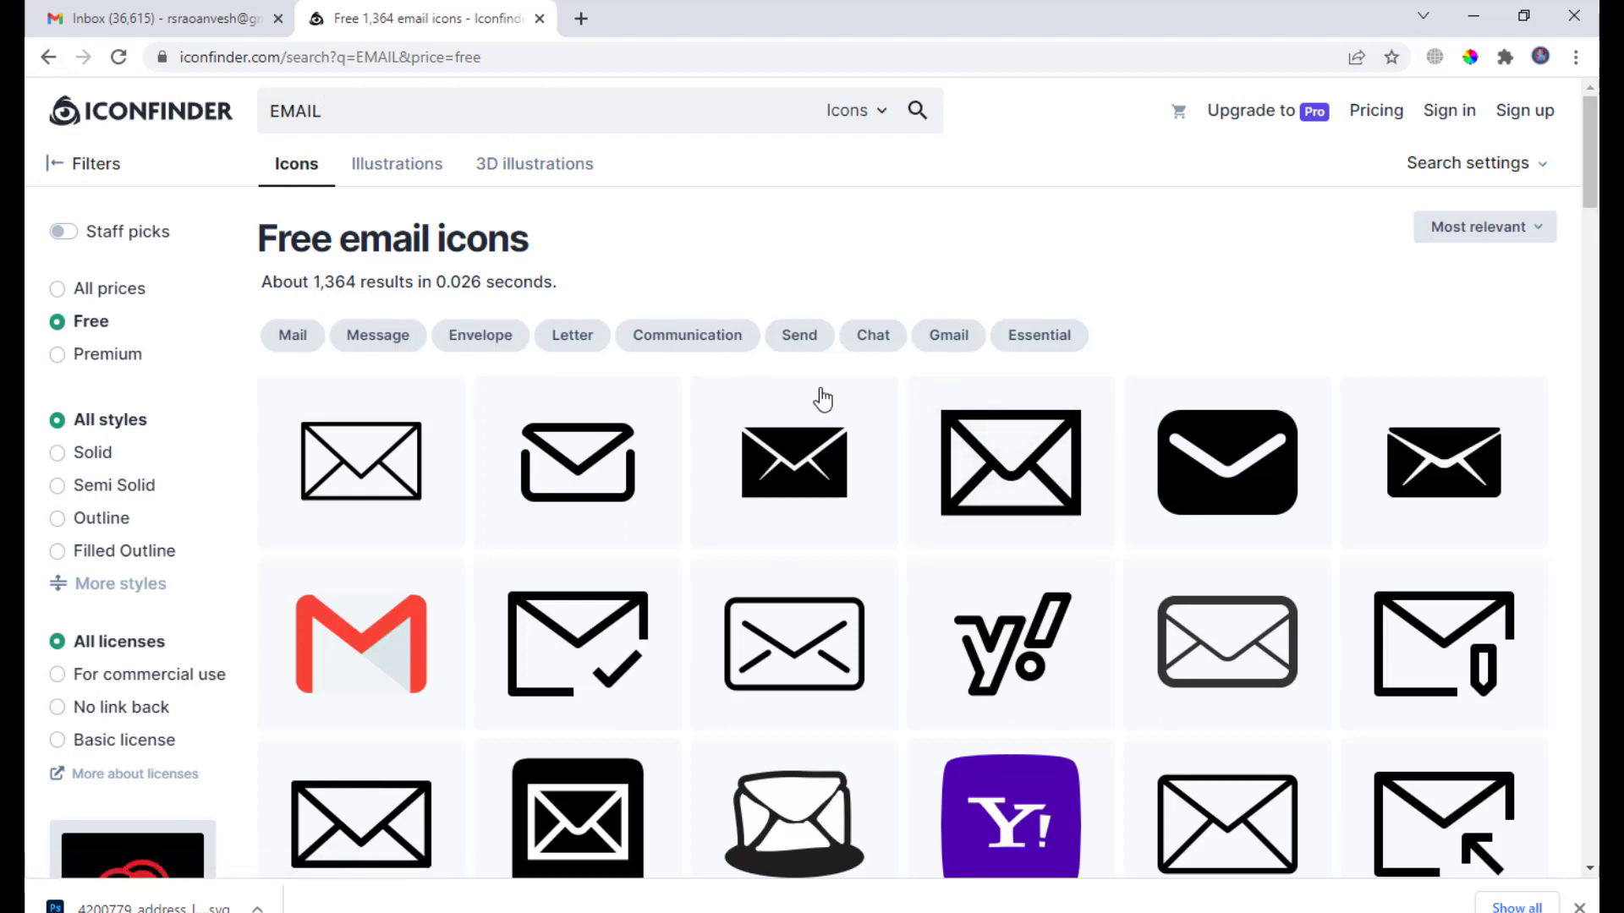
scroll(874, 397, down, 2)
scroll(961, 341, up, 3)
double_click(391, 113)
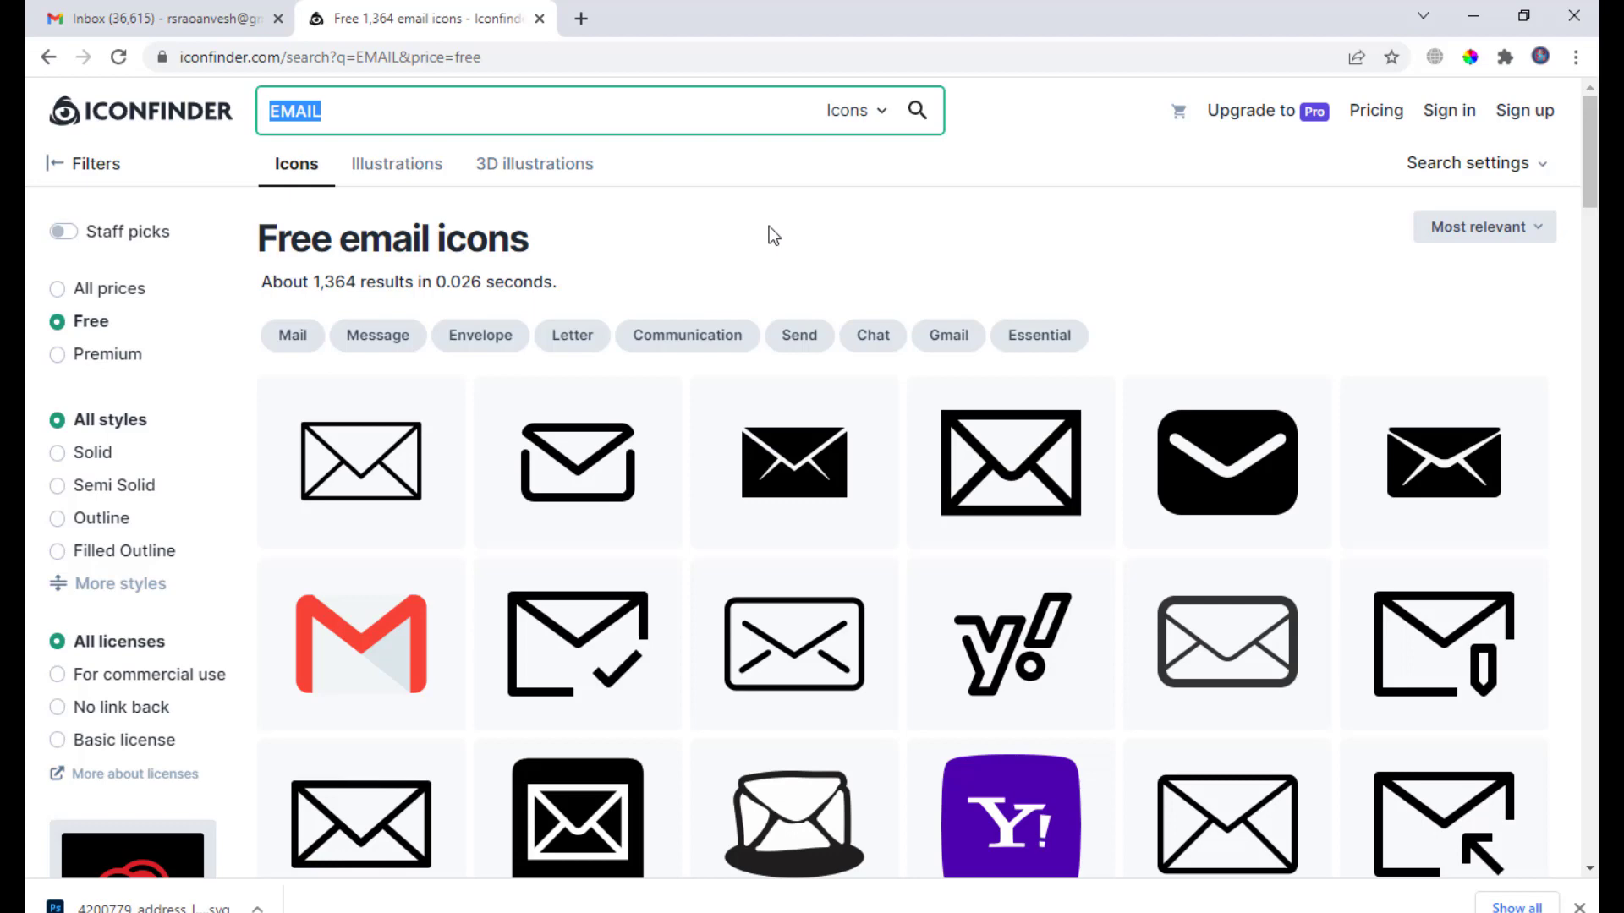
click(1472, 18)
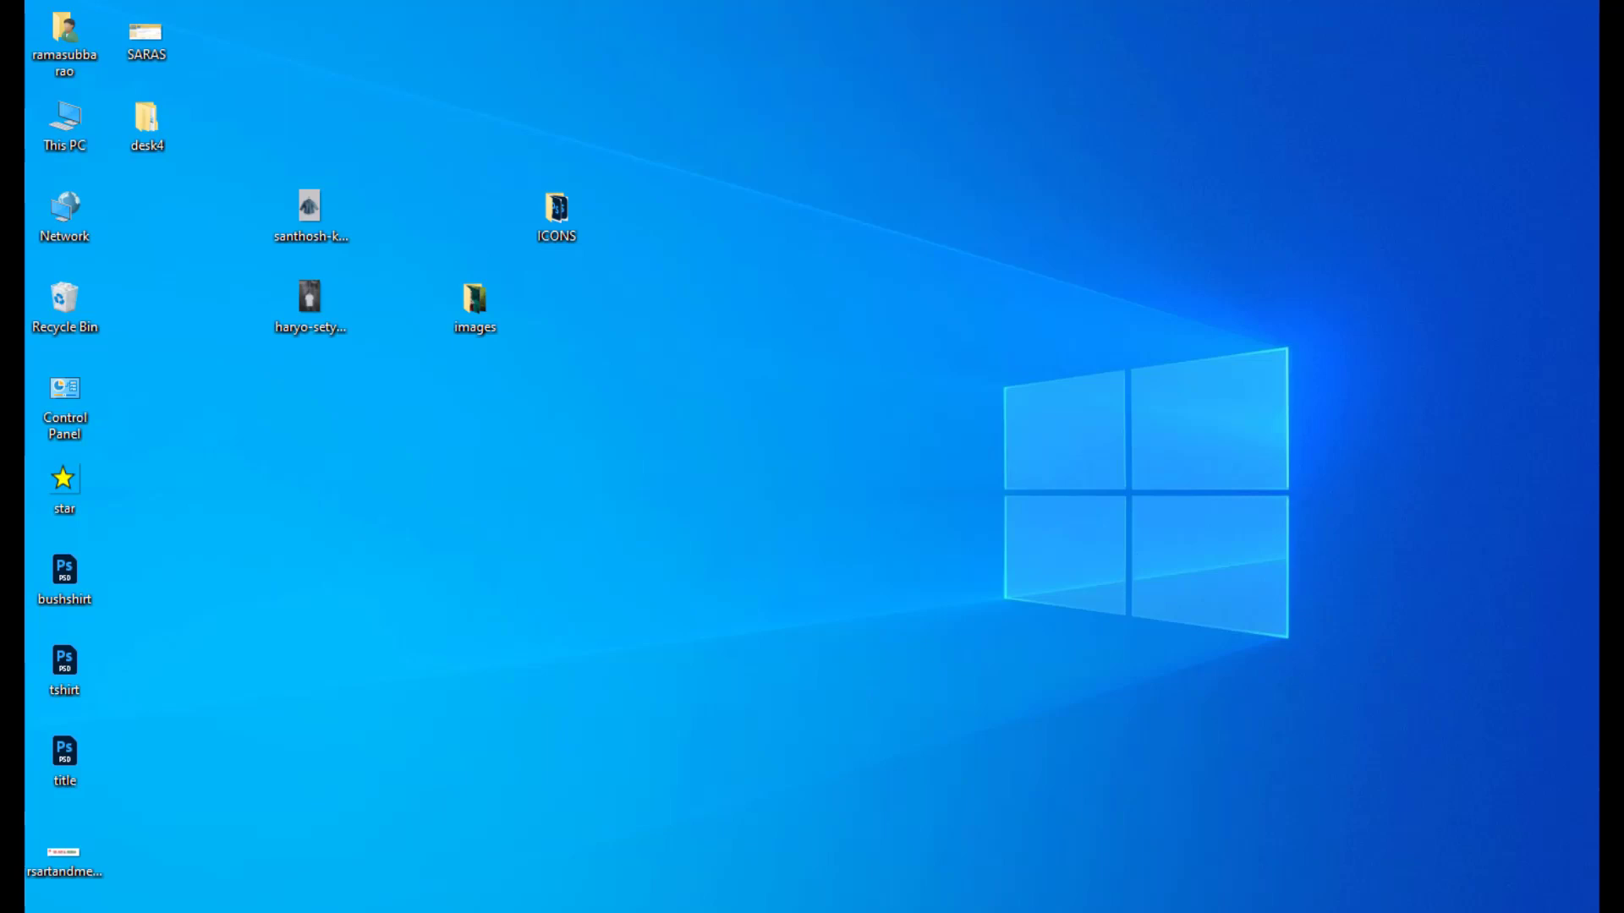
Import 352510_local_phone_icon.svg from Desktop > ICONS into the CorelDRAW card document.
click(1070, 910)
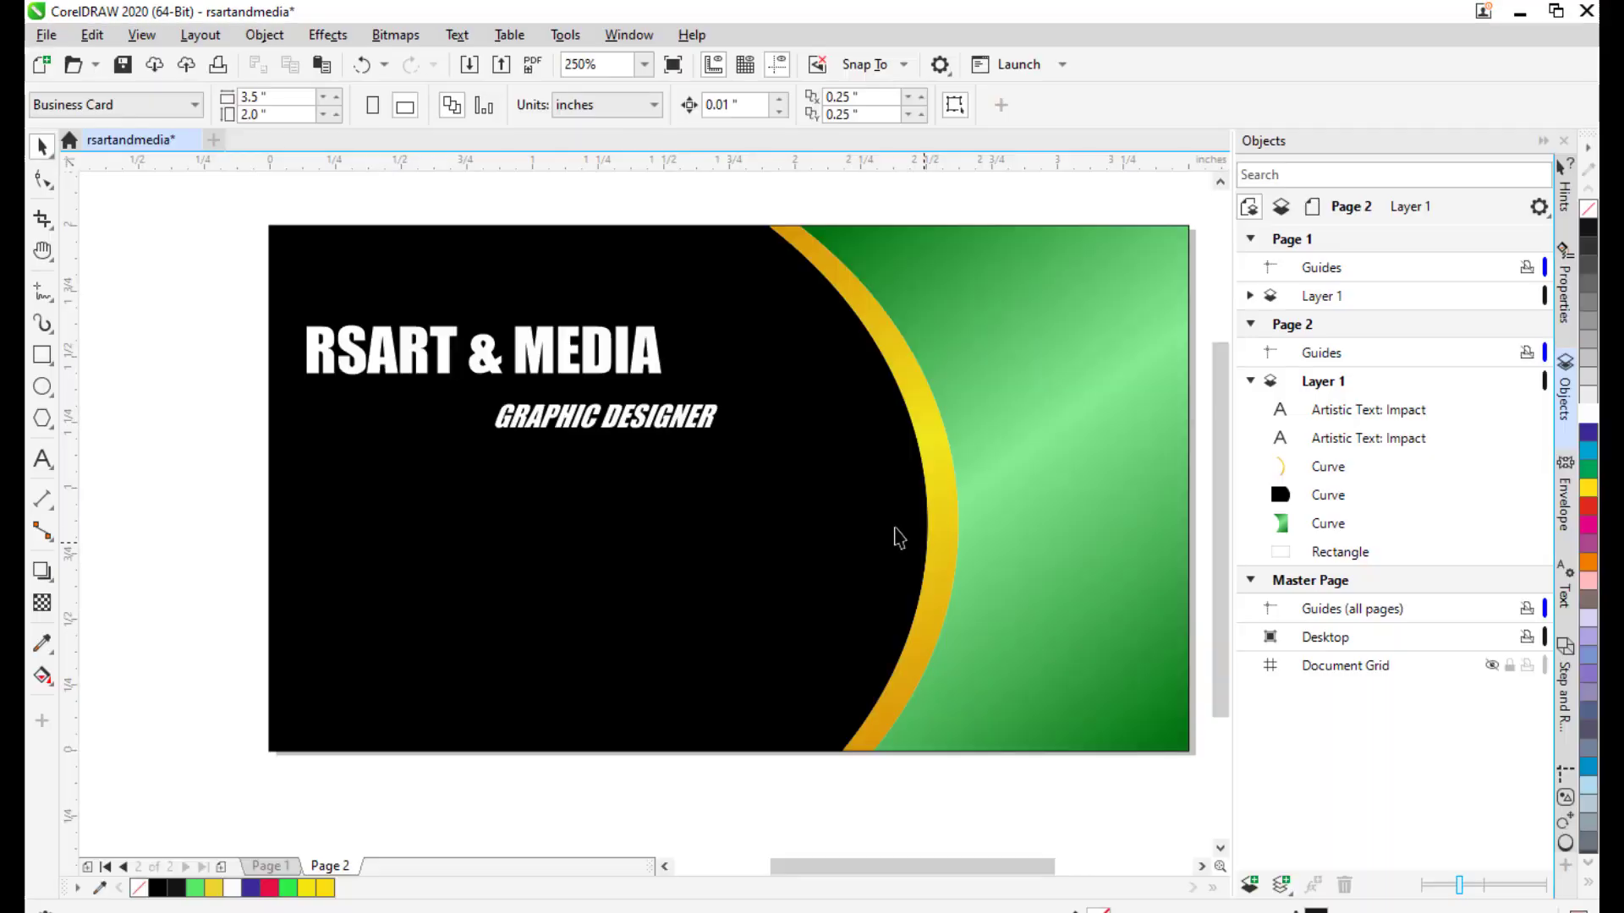
drag(876, 531, 859, 446)
scroll(830, 445, down, 1)
scroll(833, 439, up, 1)
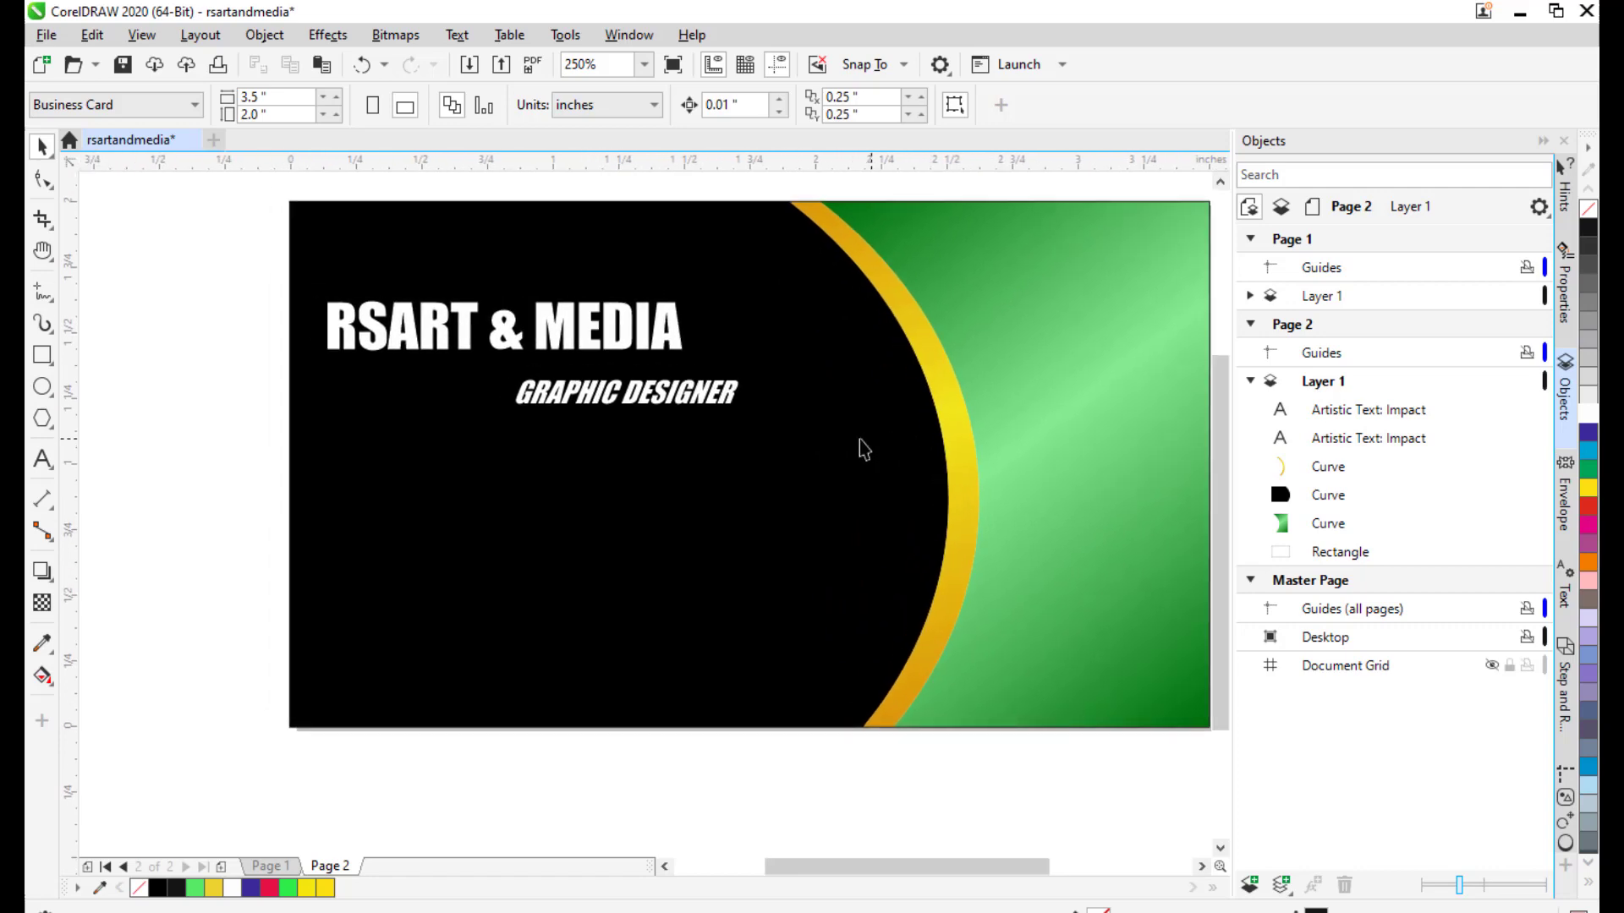
click(43, 34)
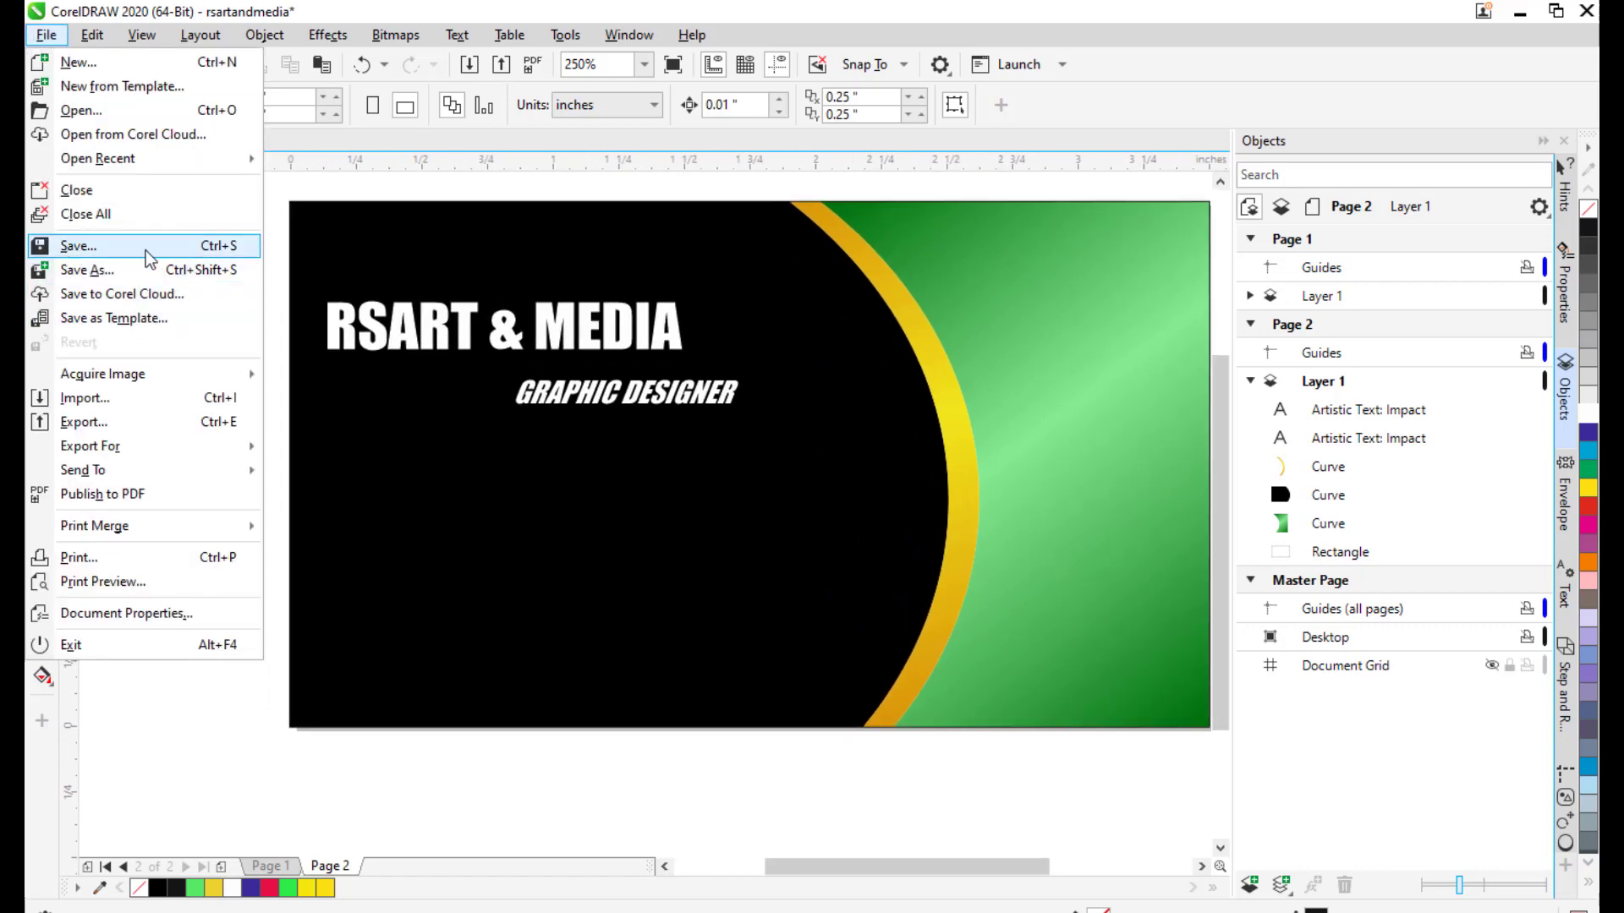
click(128, 402)
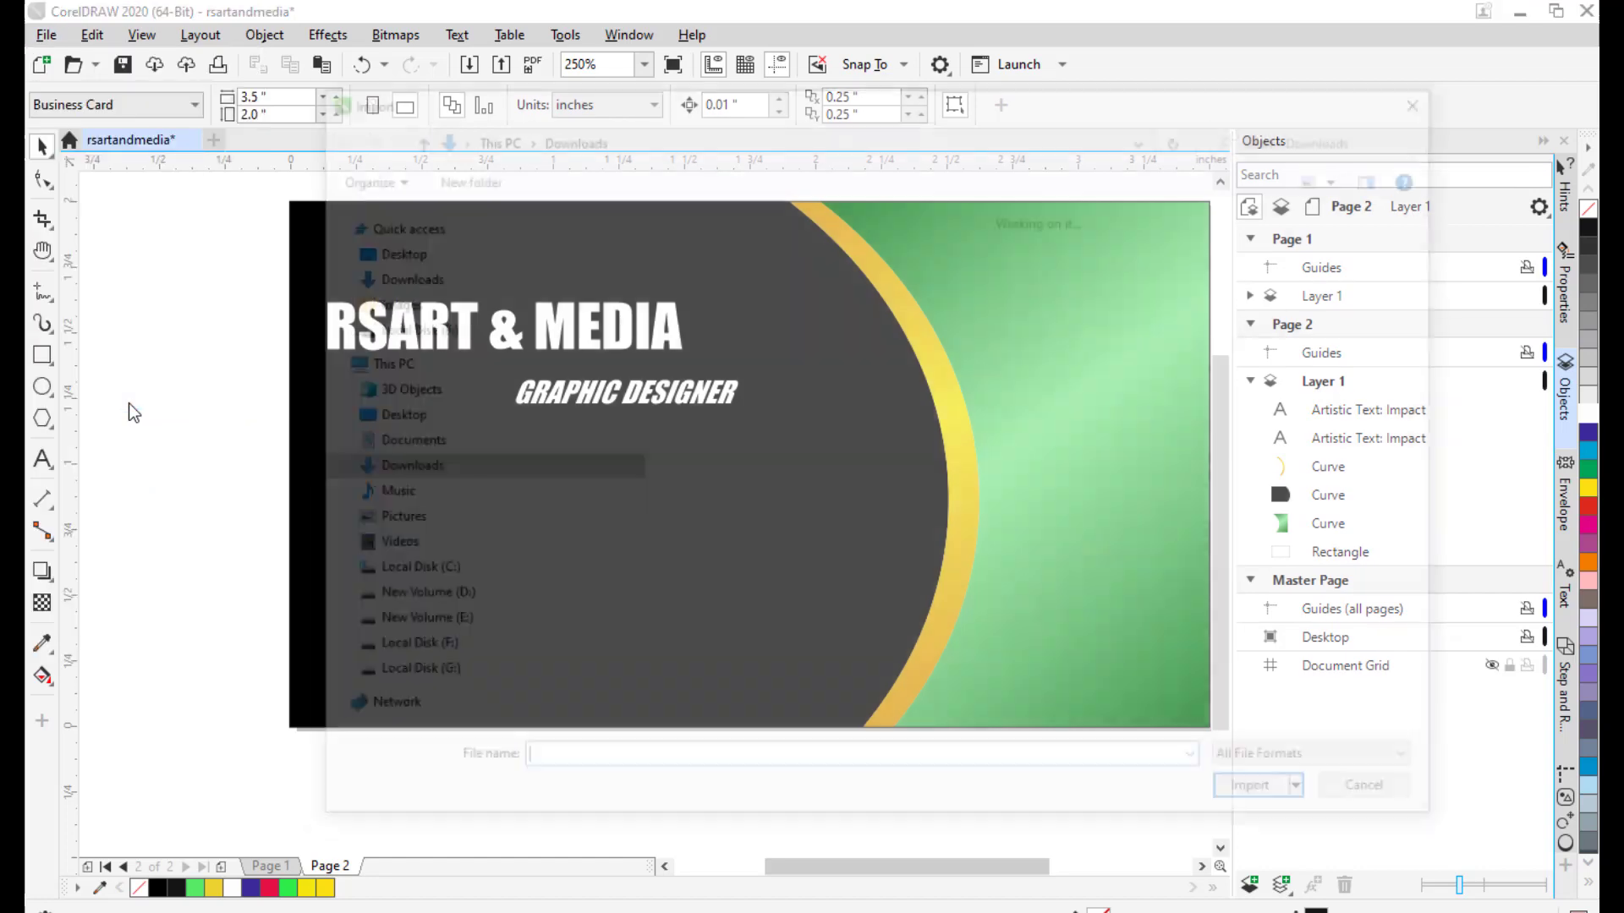
click(385, 247)
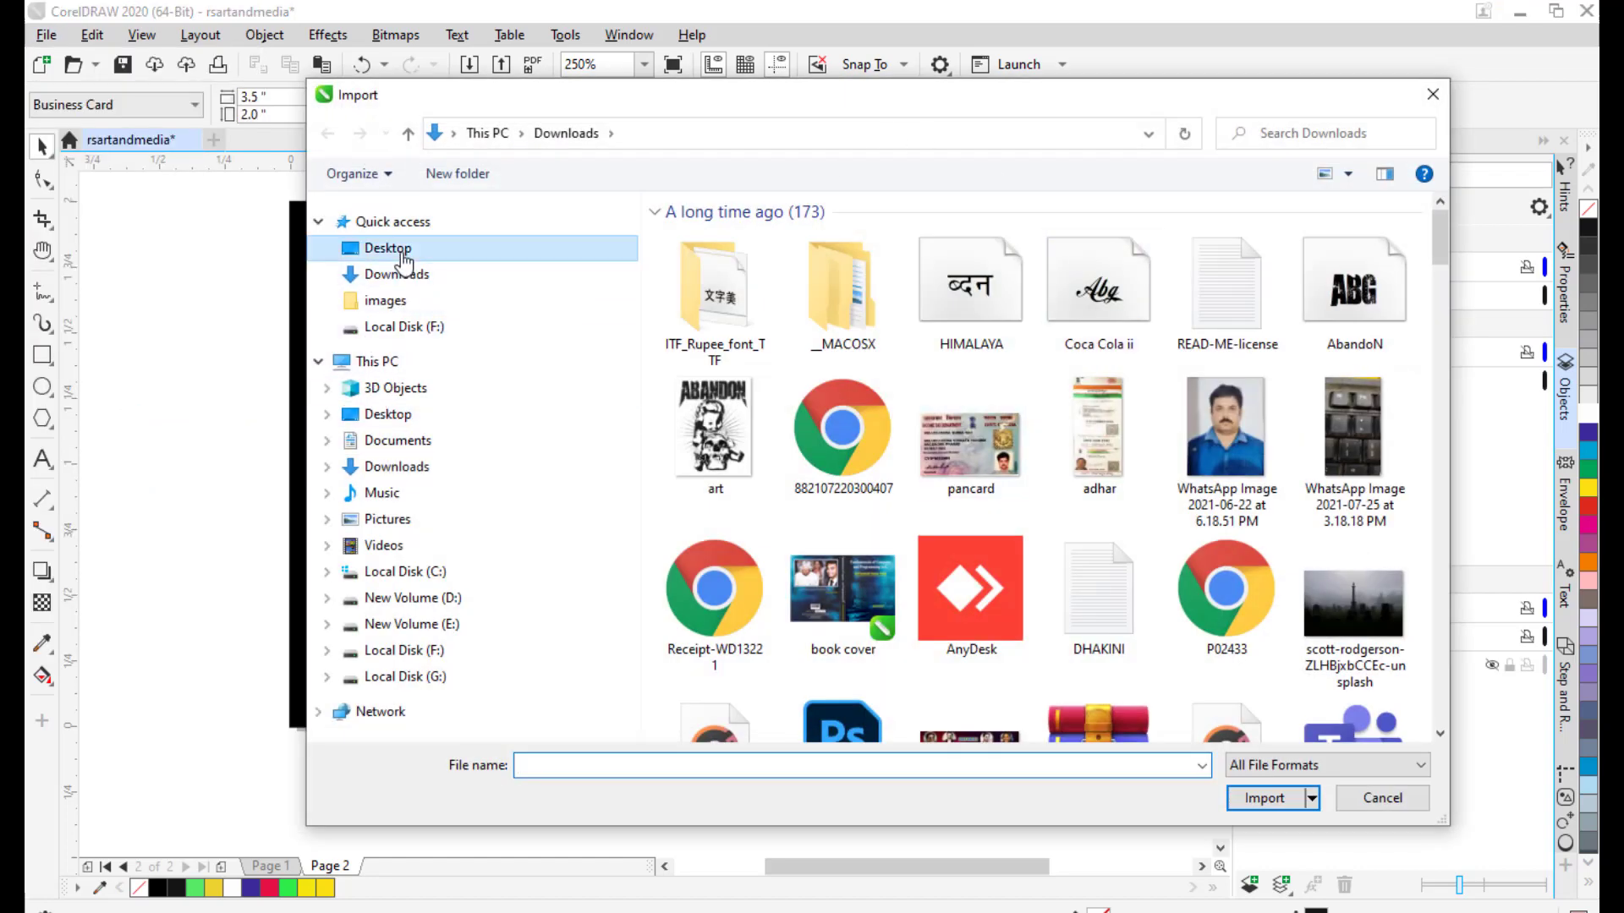
double_click(871, 270)
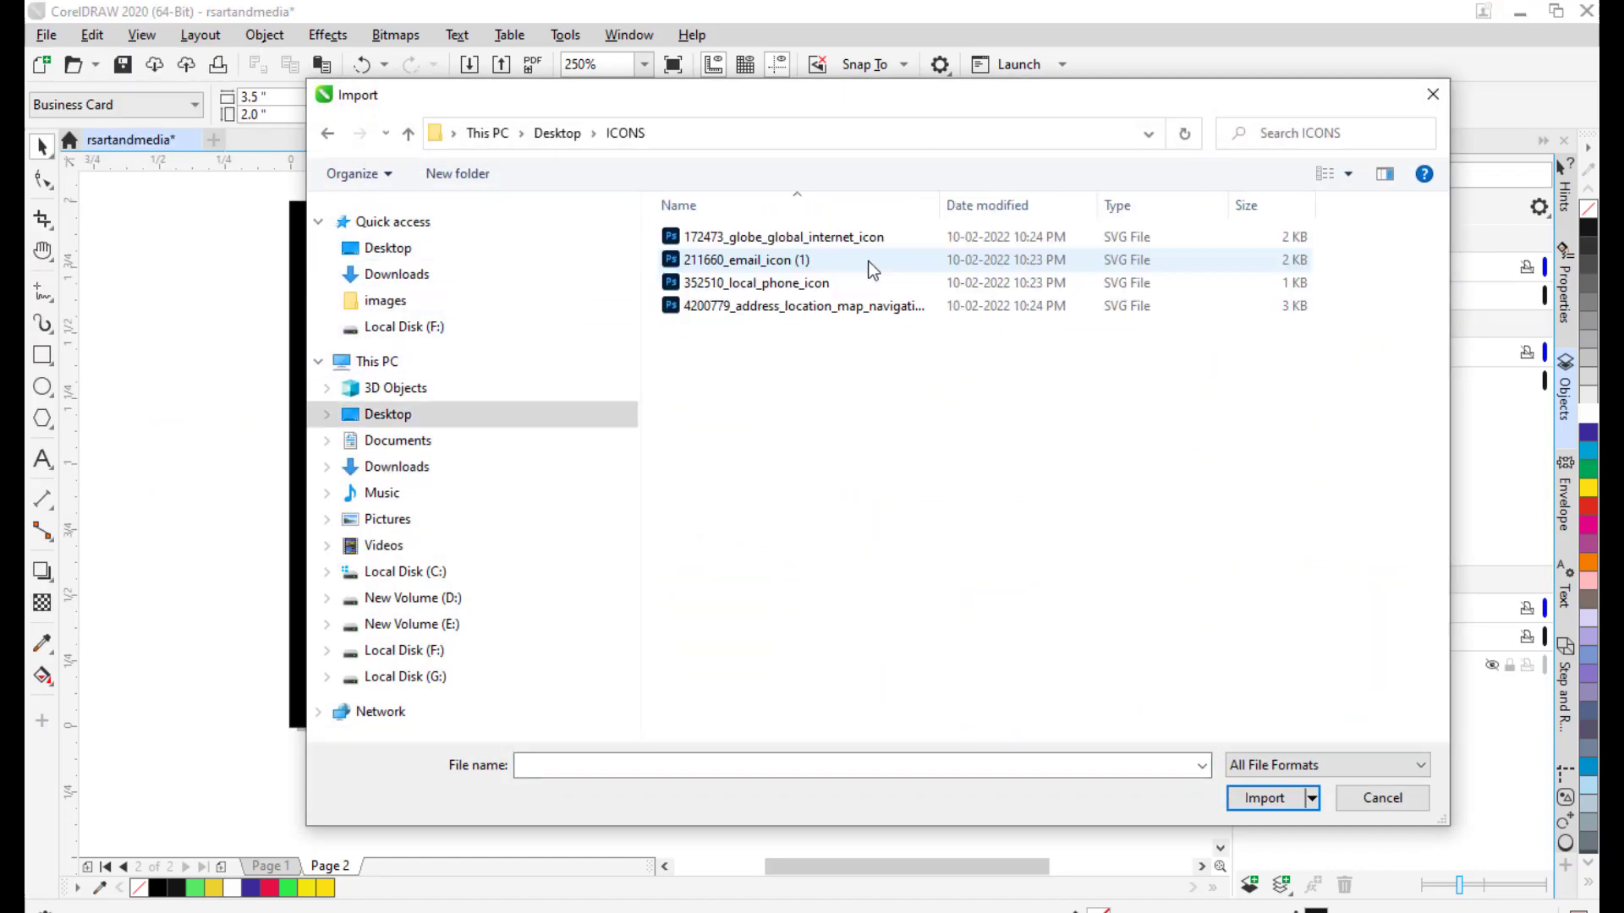
drag(814, 100, 738, 107)
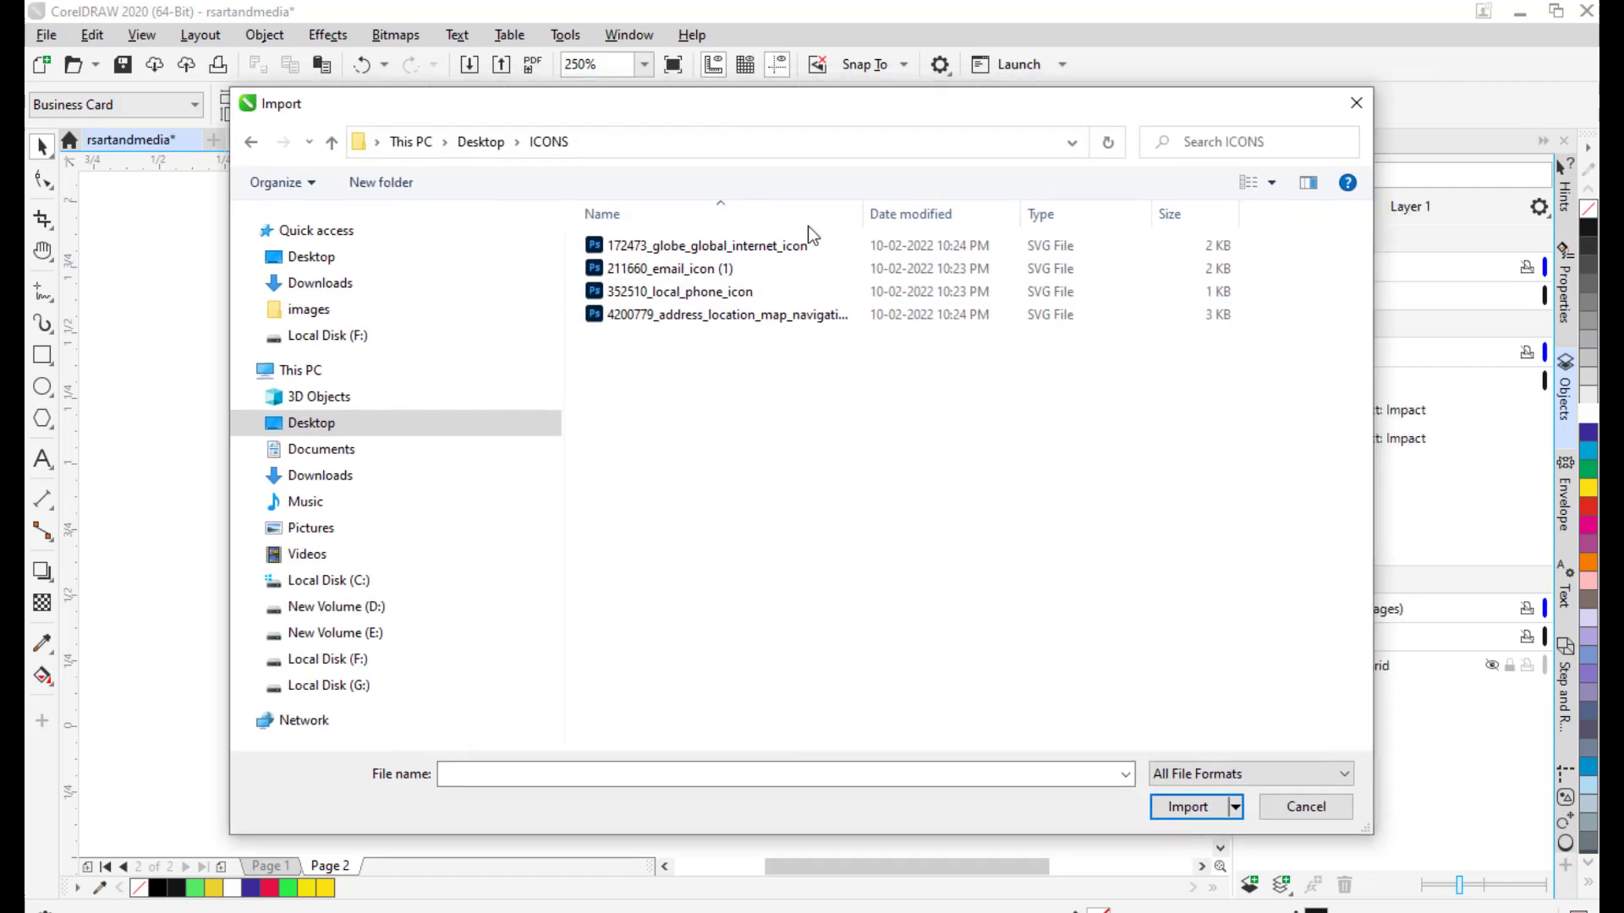
click(695, 296)
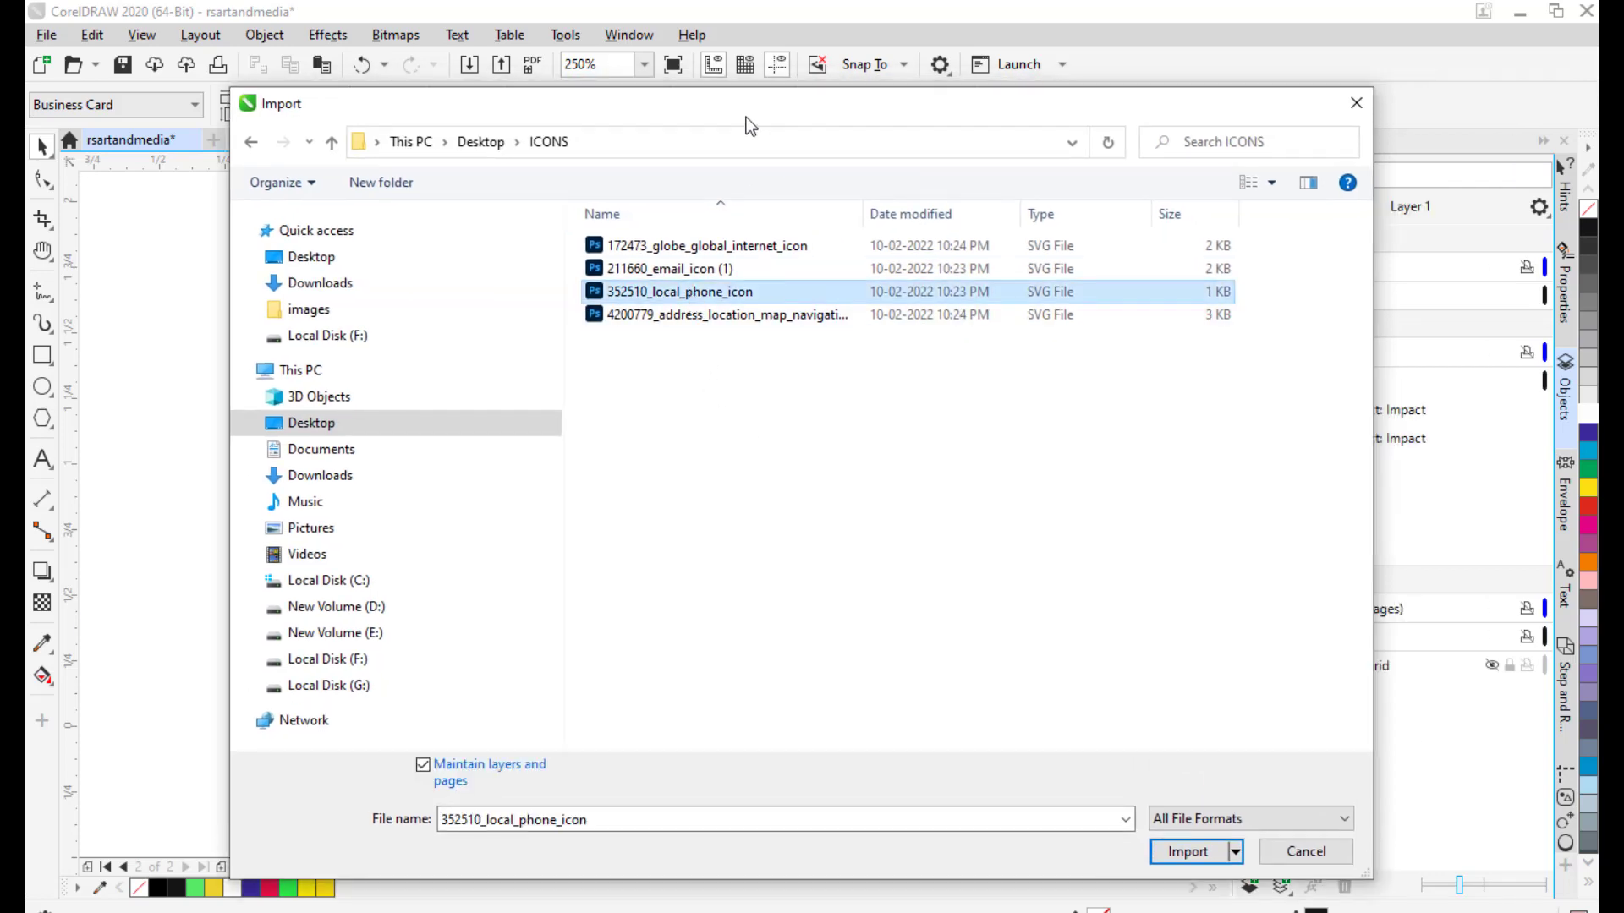
click(1188, 852)
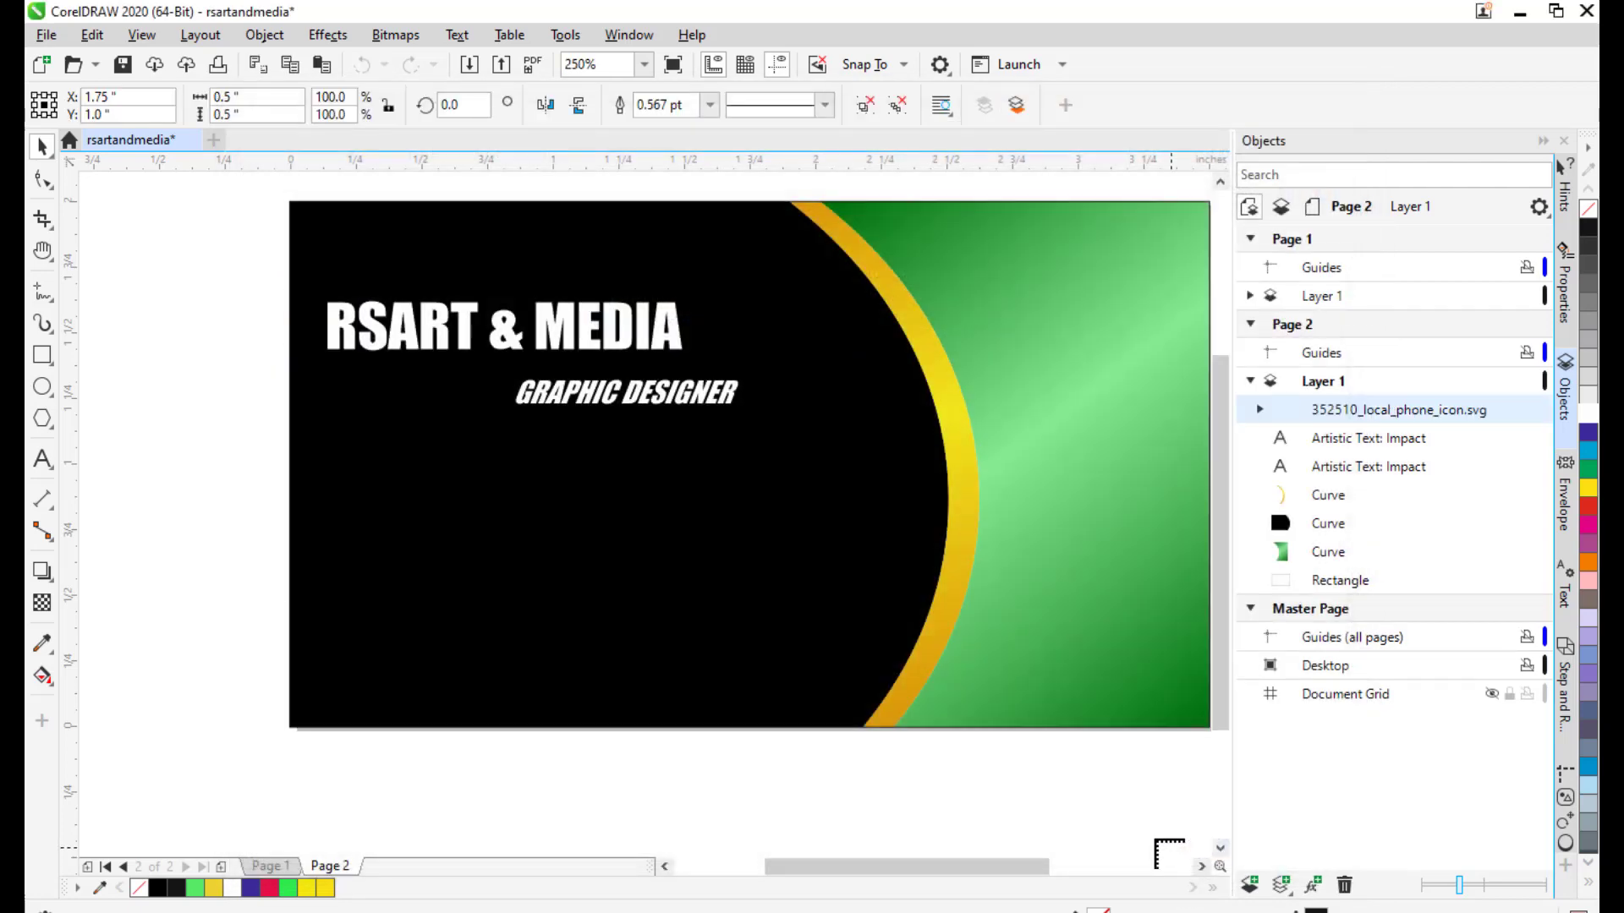
Place the phone icon left of the card and ungroup it into separate curves.
click(585, 513)
drag(648, 582, 157, 516)
drag(305, 539, 406, 531)
drag(254, 505, 231, 509)
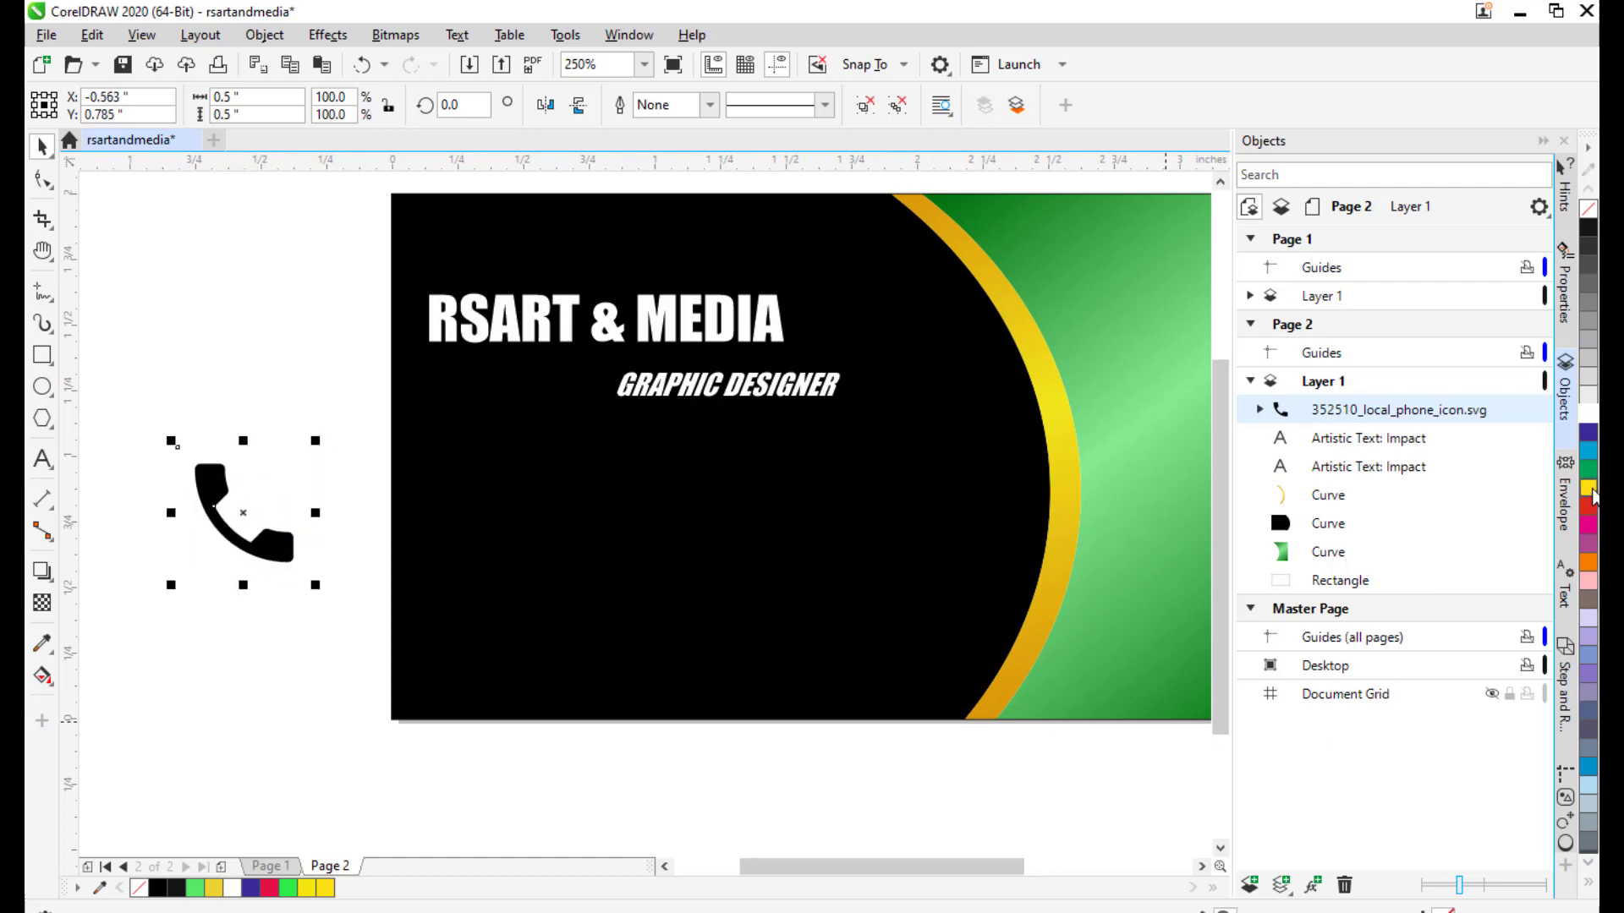
click(1587, 489)
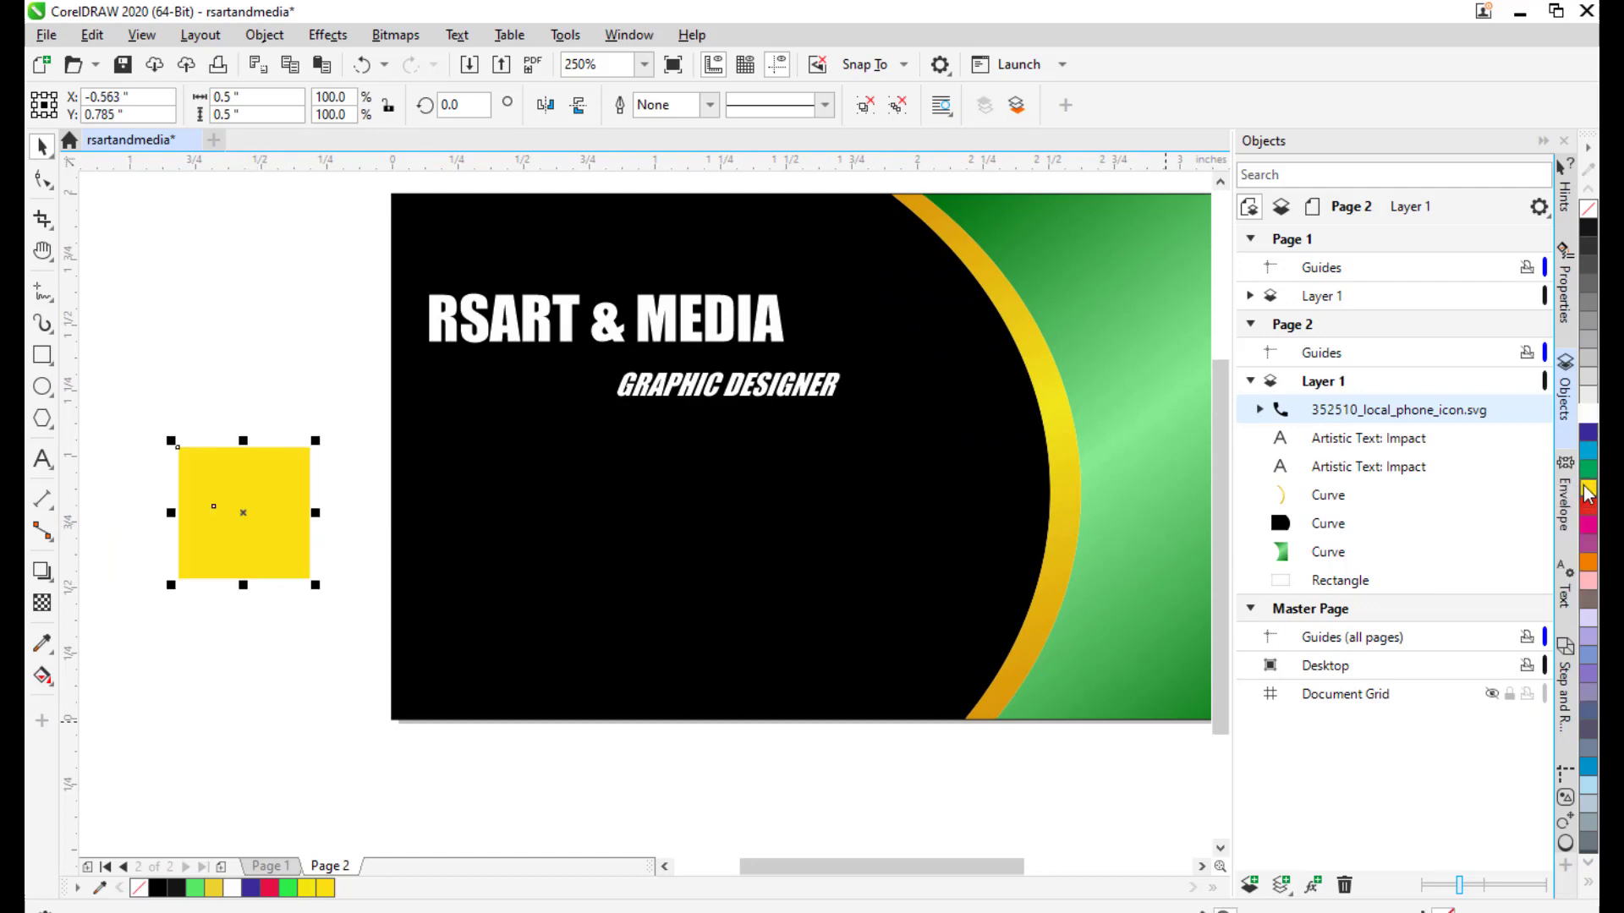
key(ctrl+z)
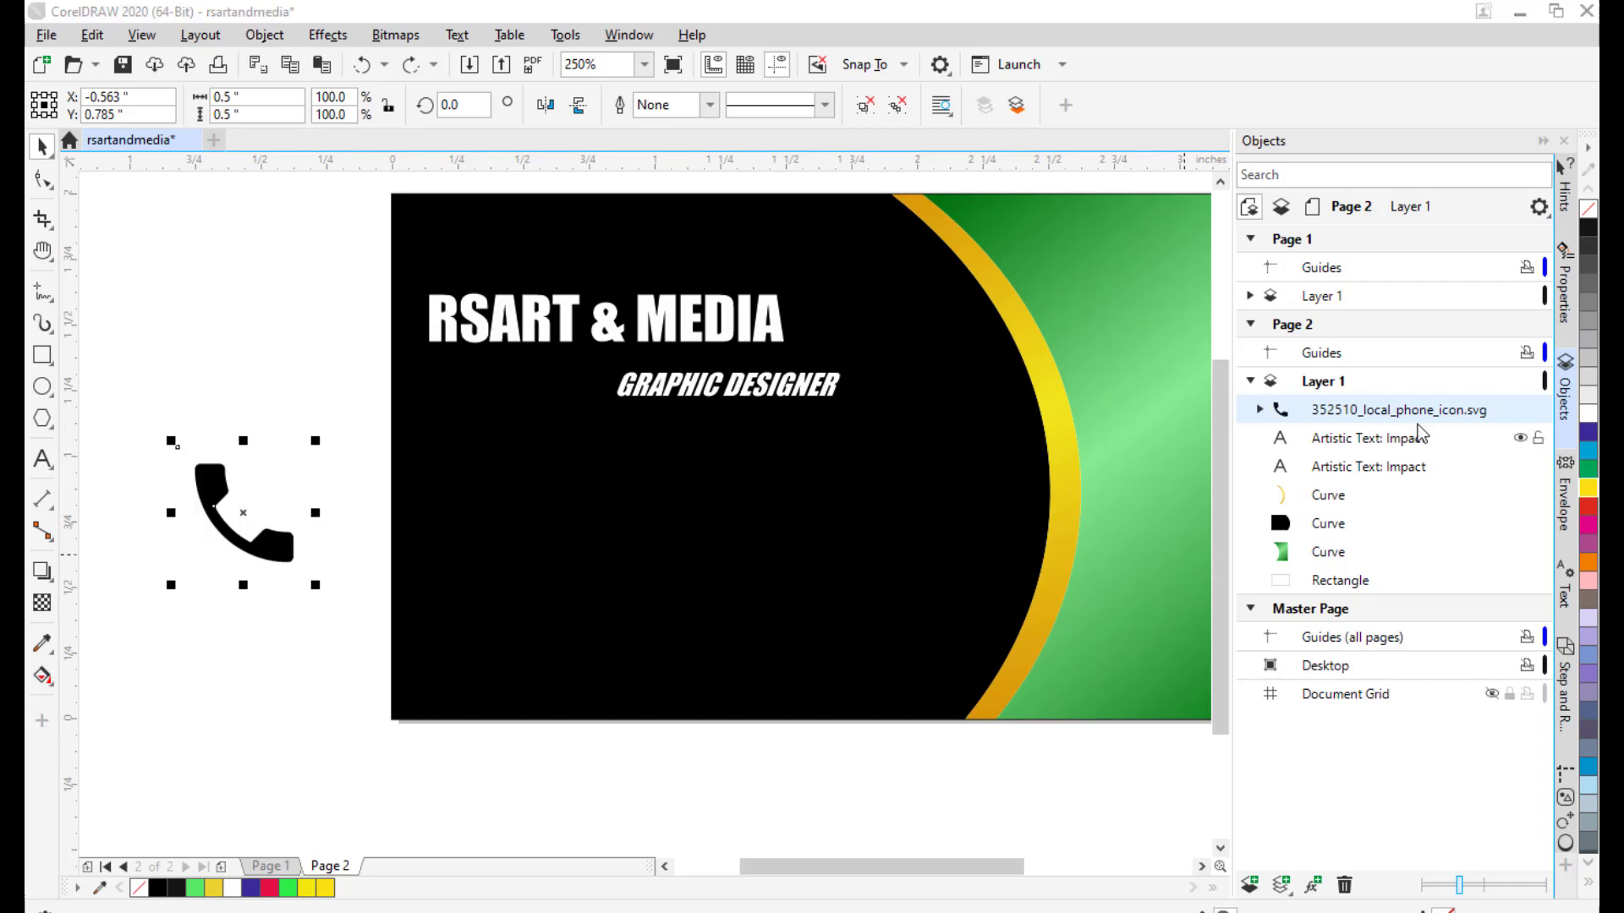
click(1259, 409)
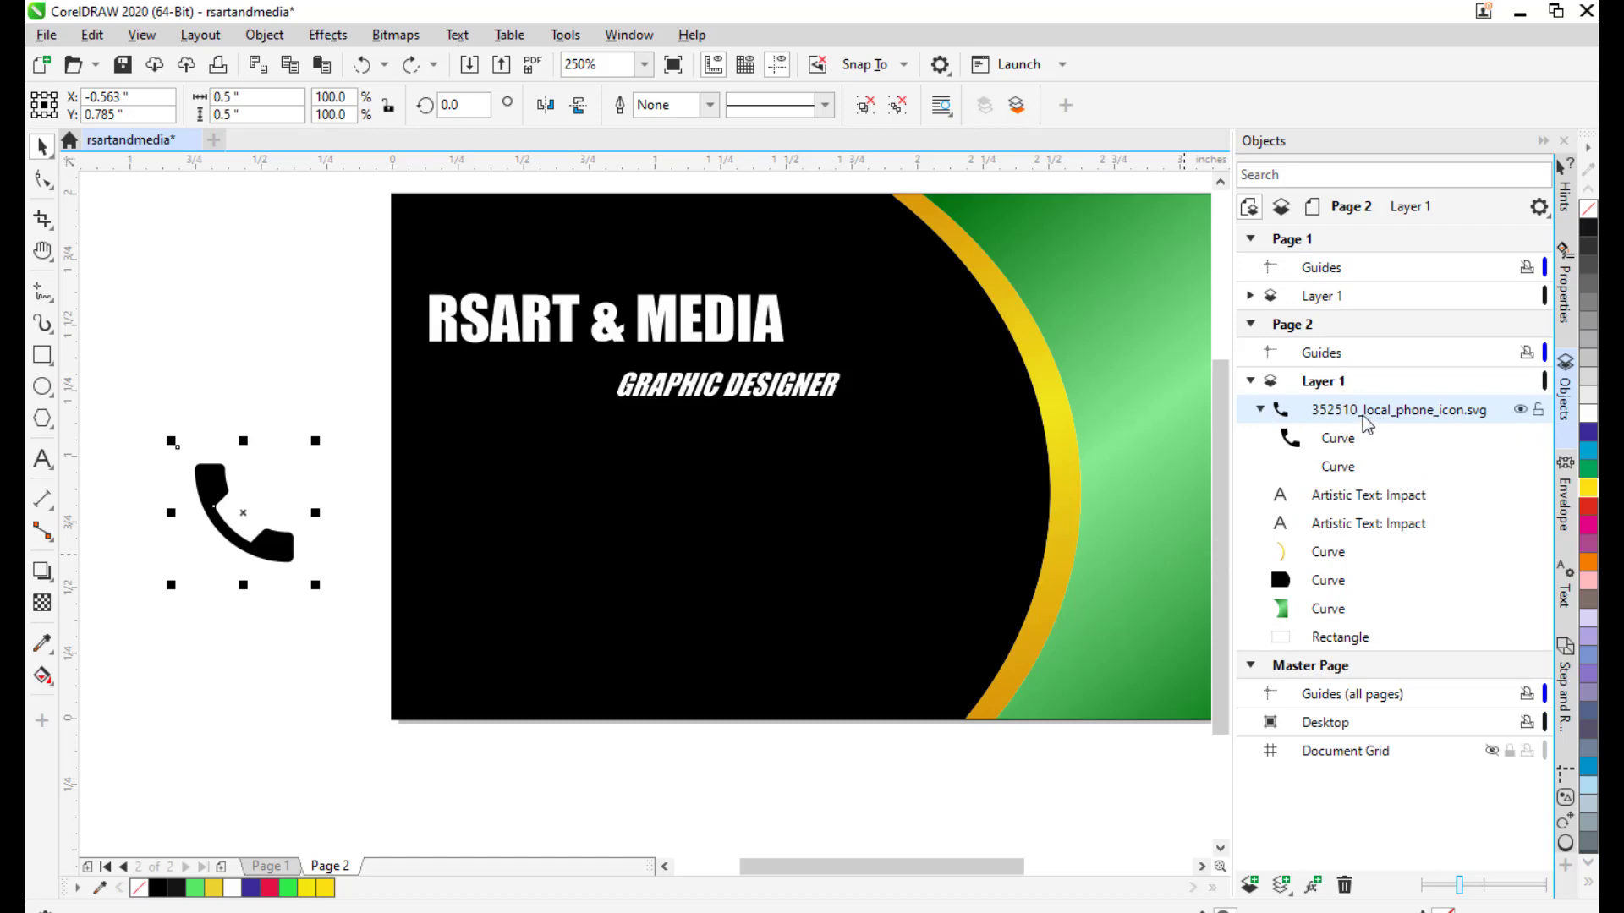
click(1357, 445)
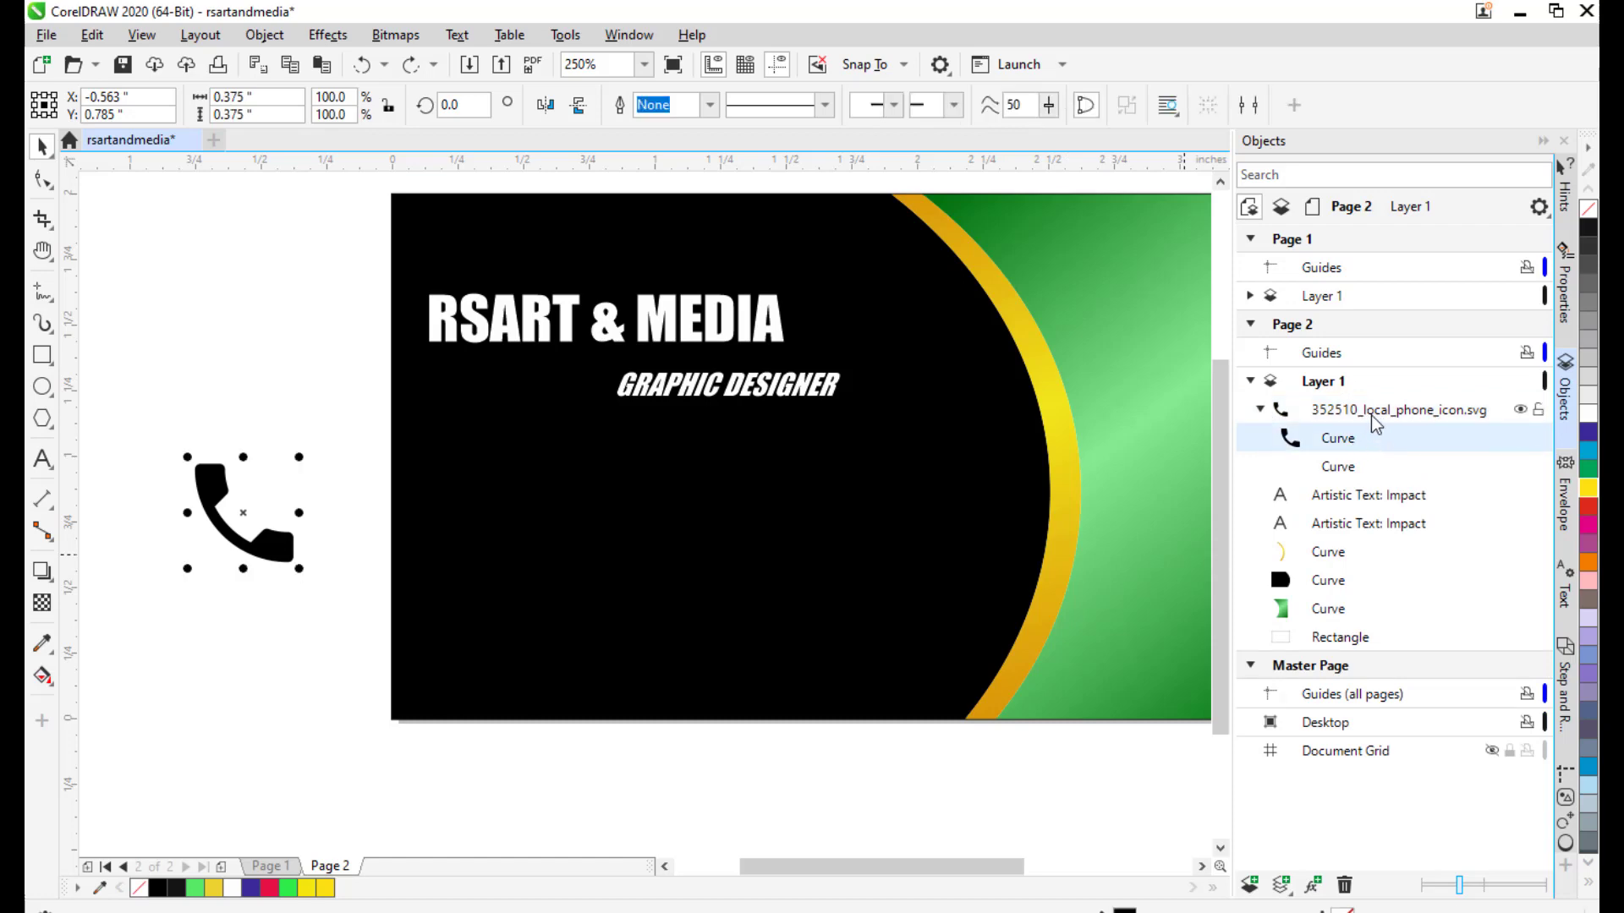
click(1376, 412)
right_click(1375, 413)
click(1177, 312)
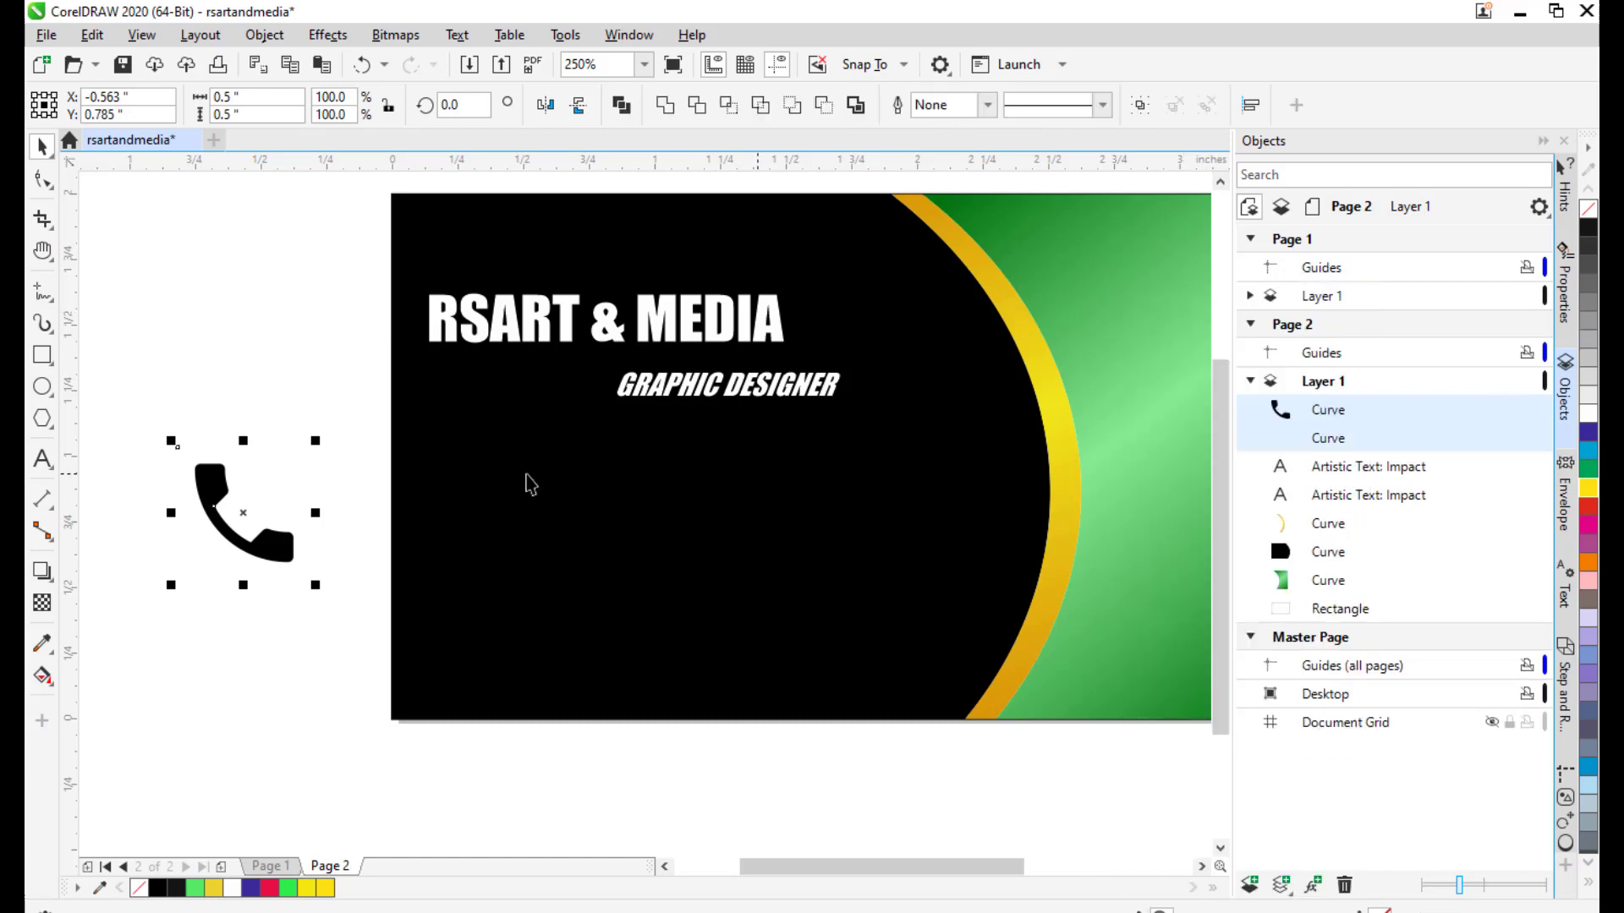
Fill the phone curve yellow, move it onto the black card, and scale it down.
click(252, 391)
click(212, 495)
drag(243, 537, 299, 443)
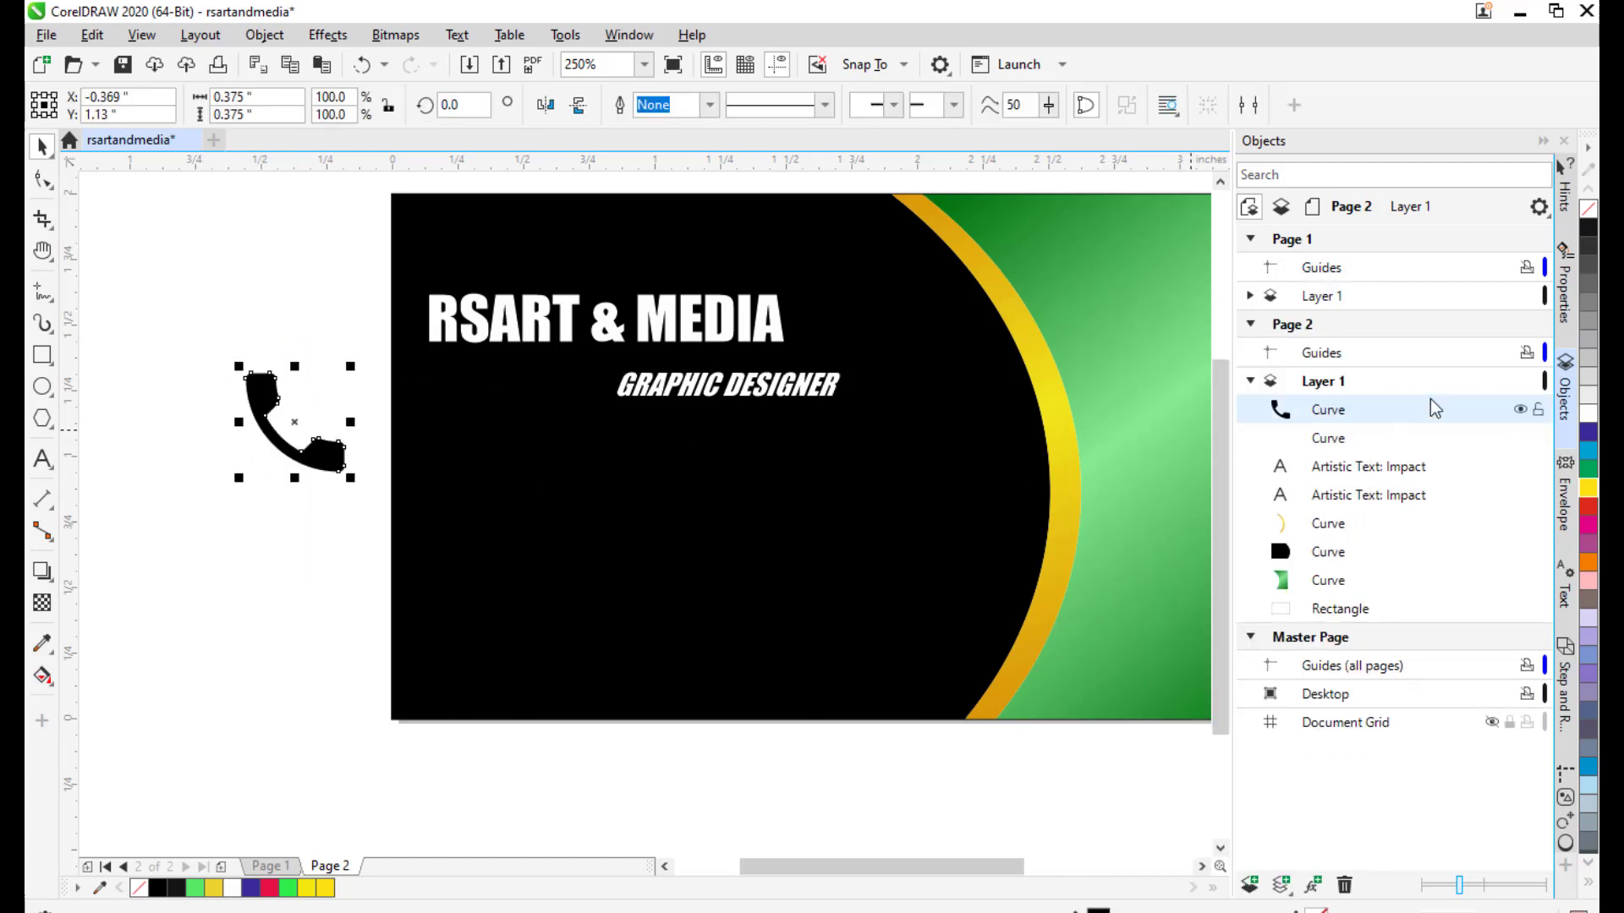
click(1327, 438)
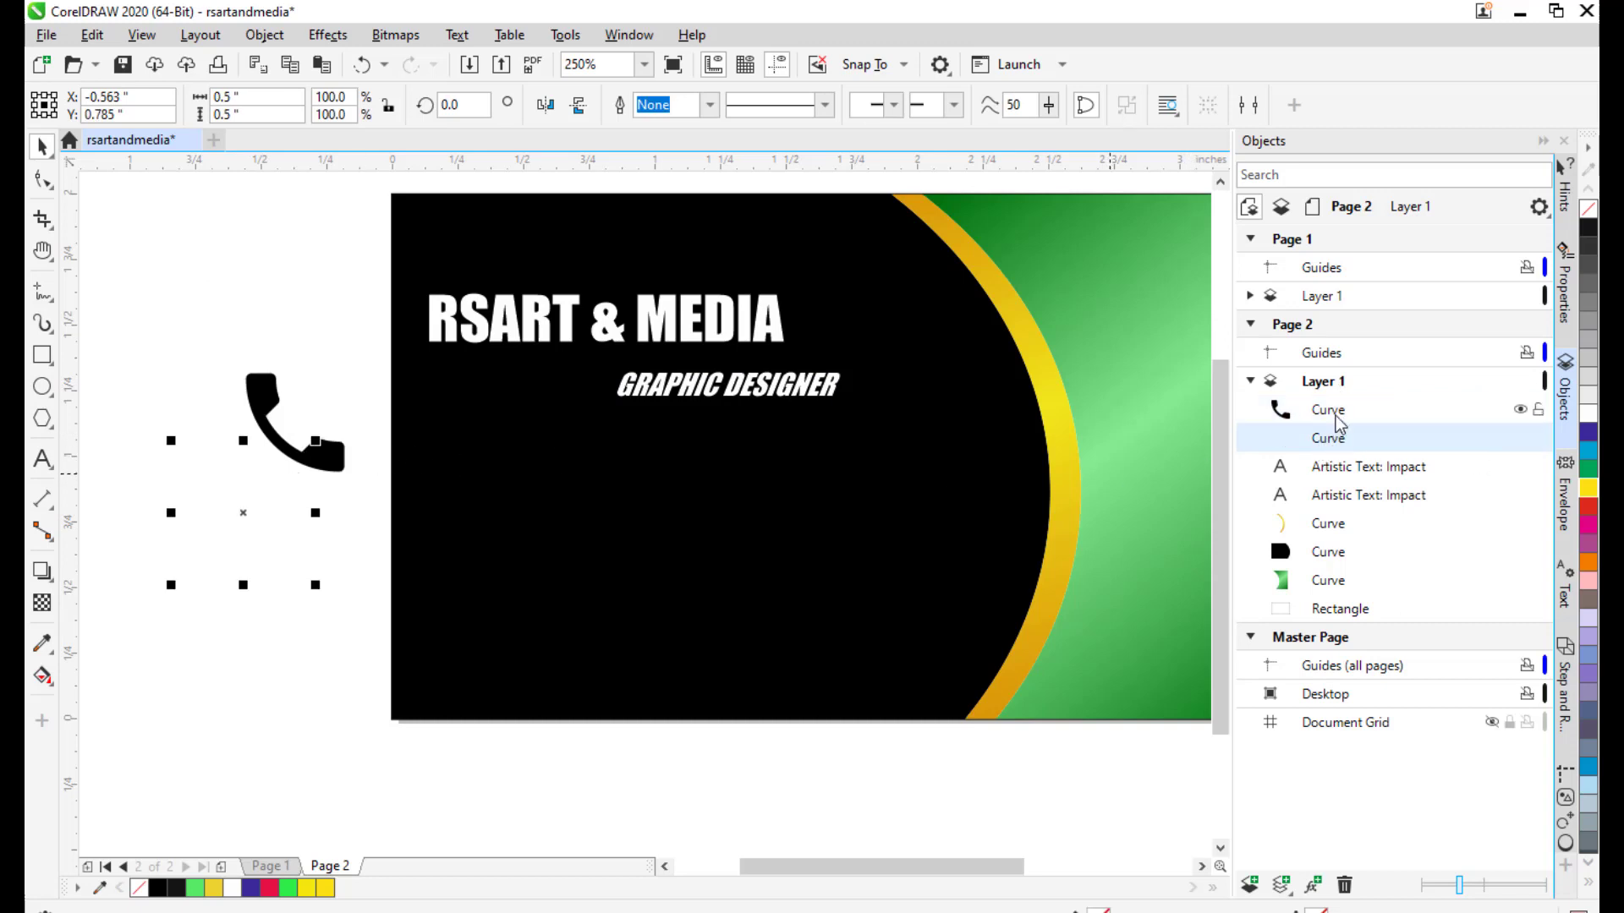
click(1336, 417)
click(1589, 488)
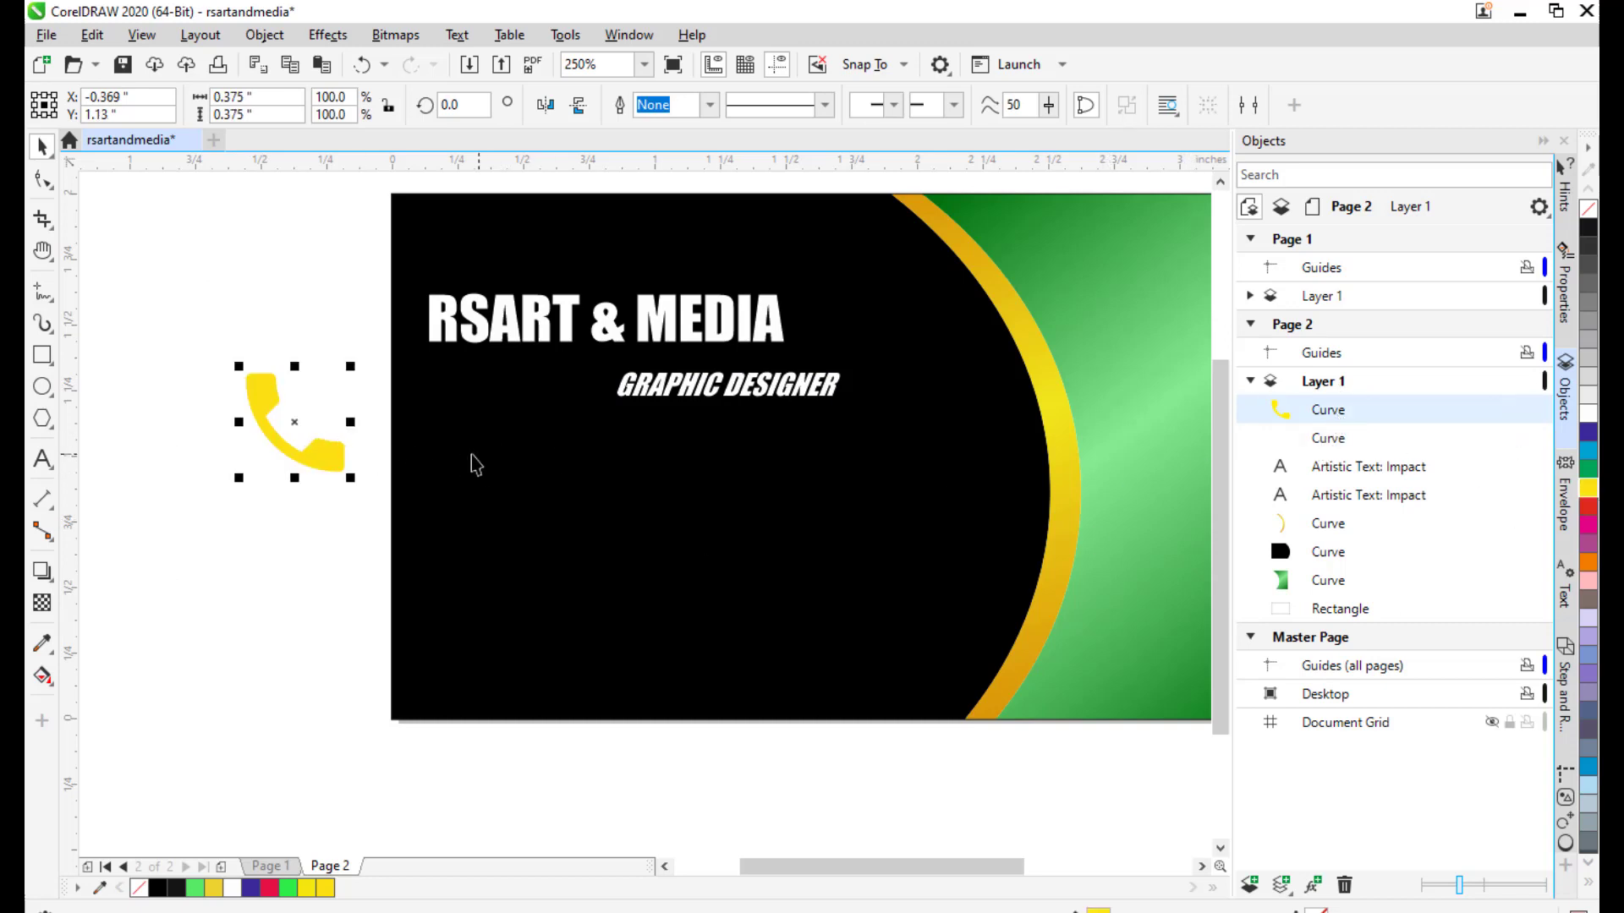
drag(304, 437, 579, 489)
drag(625, 416, 600, 446)
Rotate the yellow phone icon to about 328°.
click(277, 413)
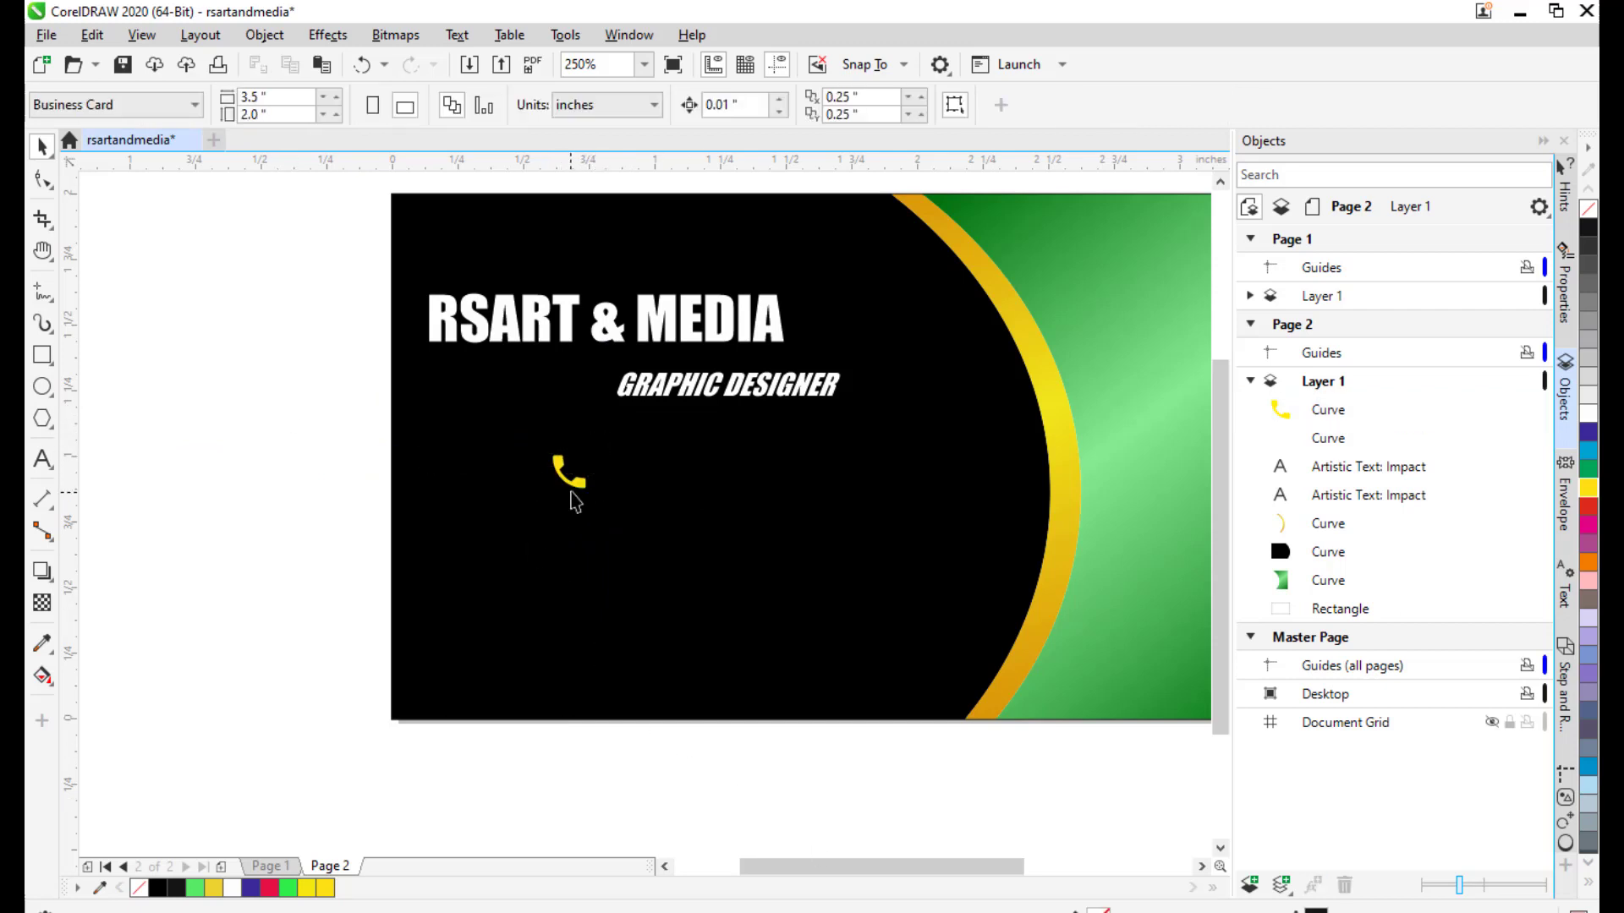
click(576, 478)
click(567, 467)
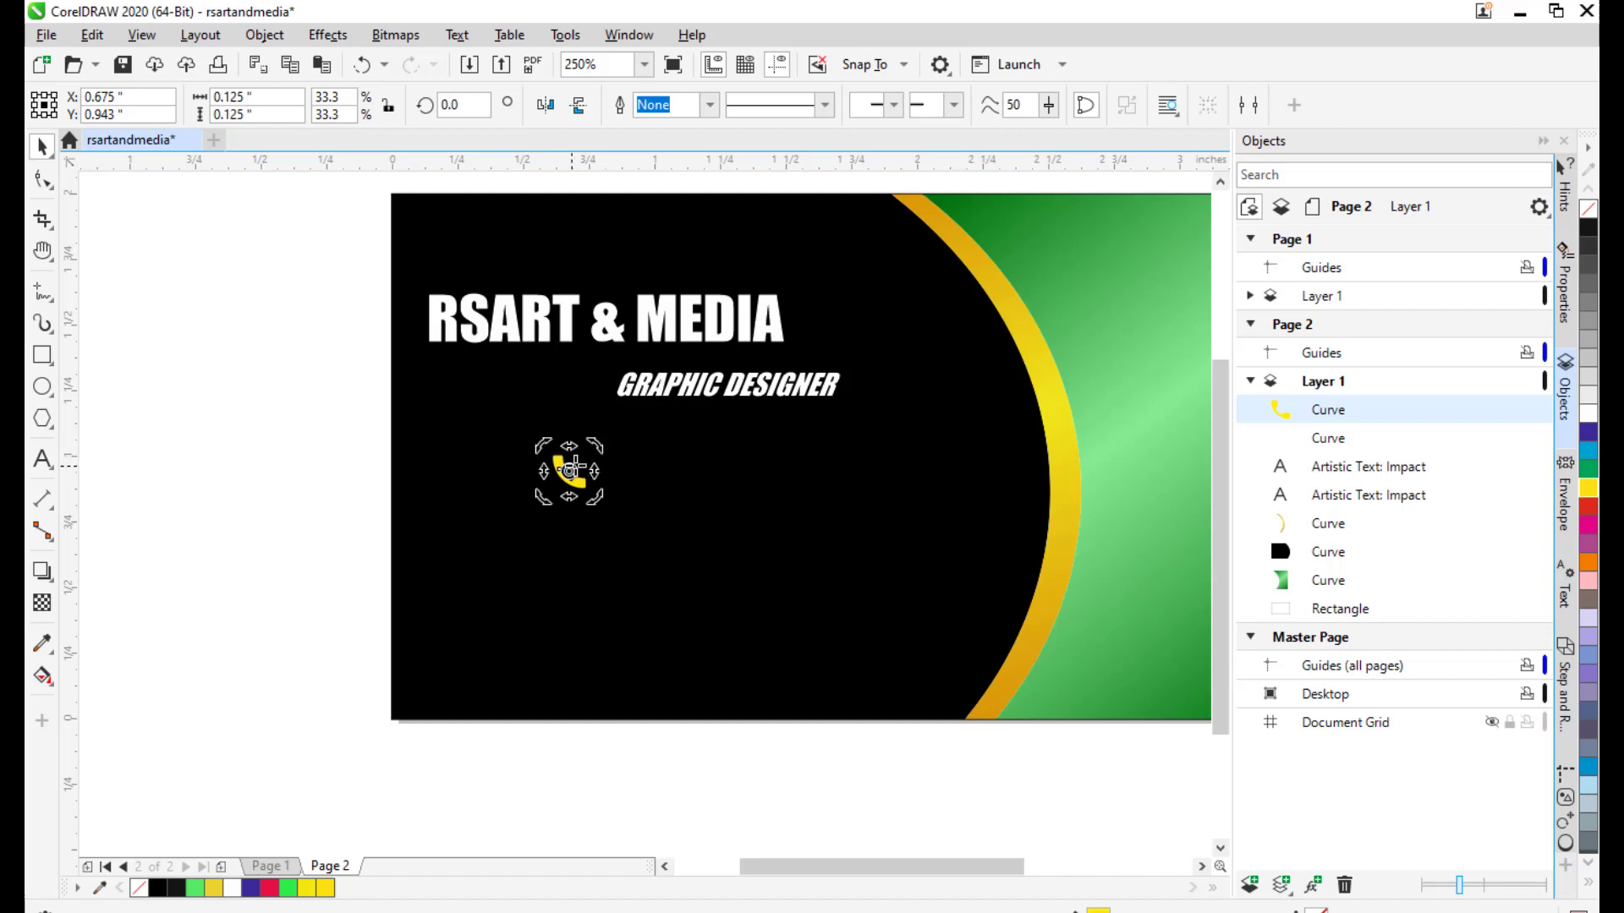
drag(592, 448, 603, 464)
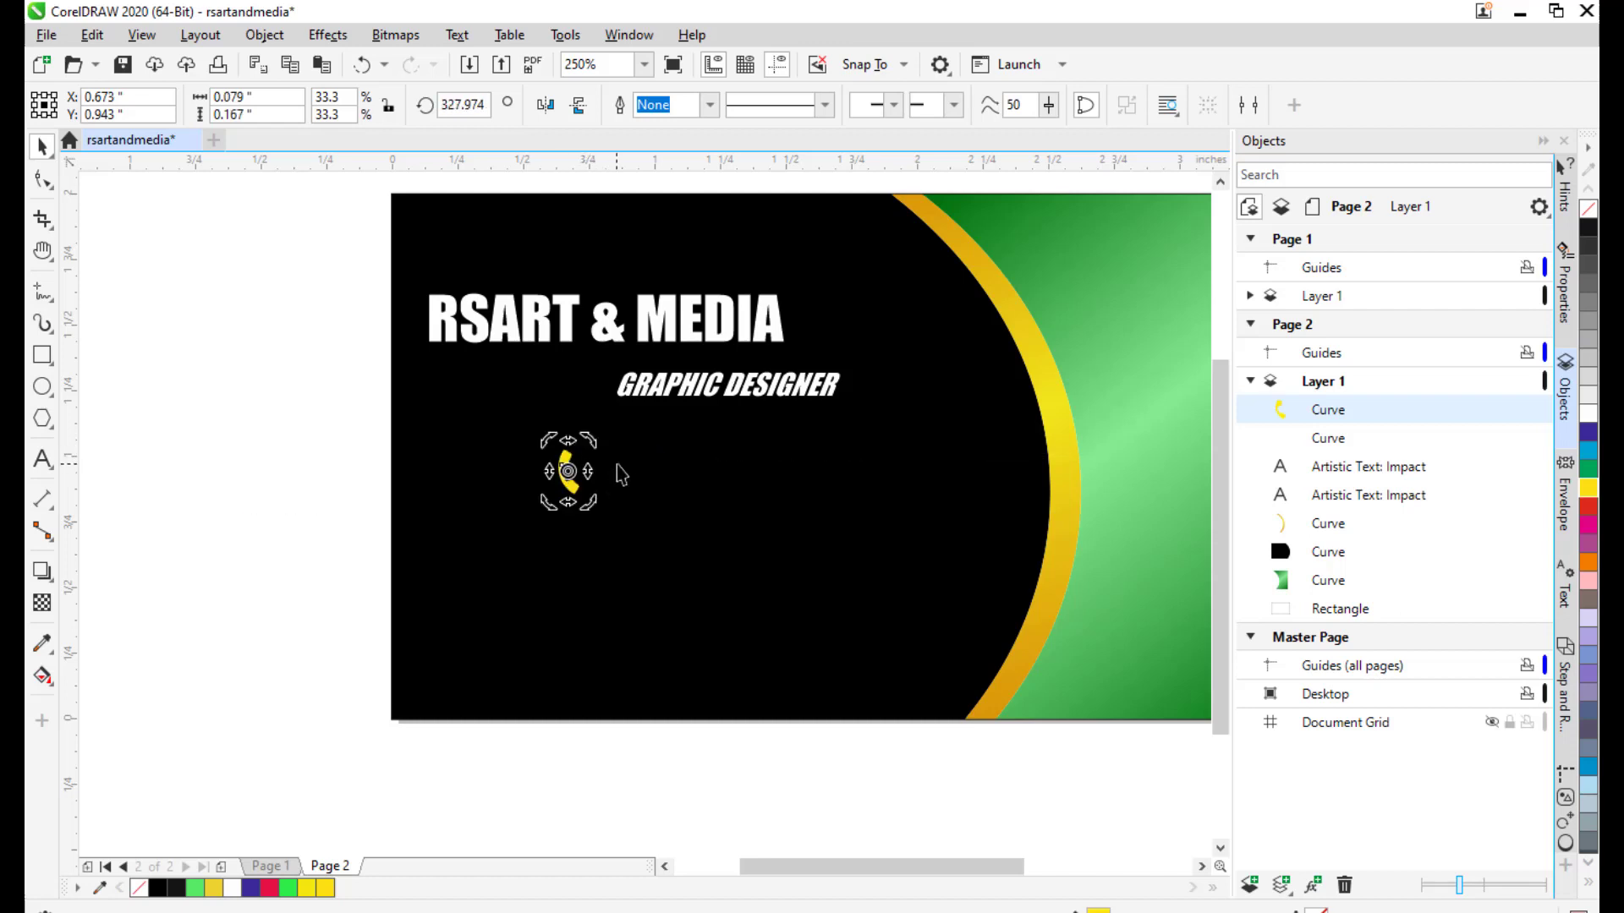
Delete the leftover off-page curve and reselect the yellow phone icon.
click(303, 447)
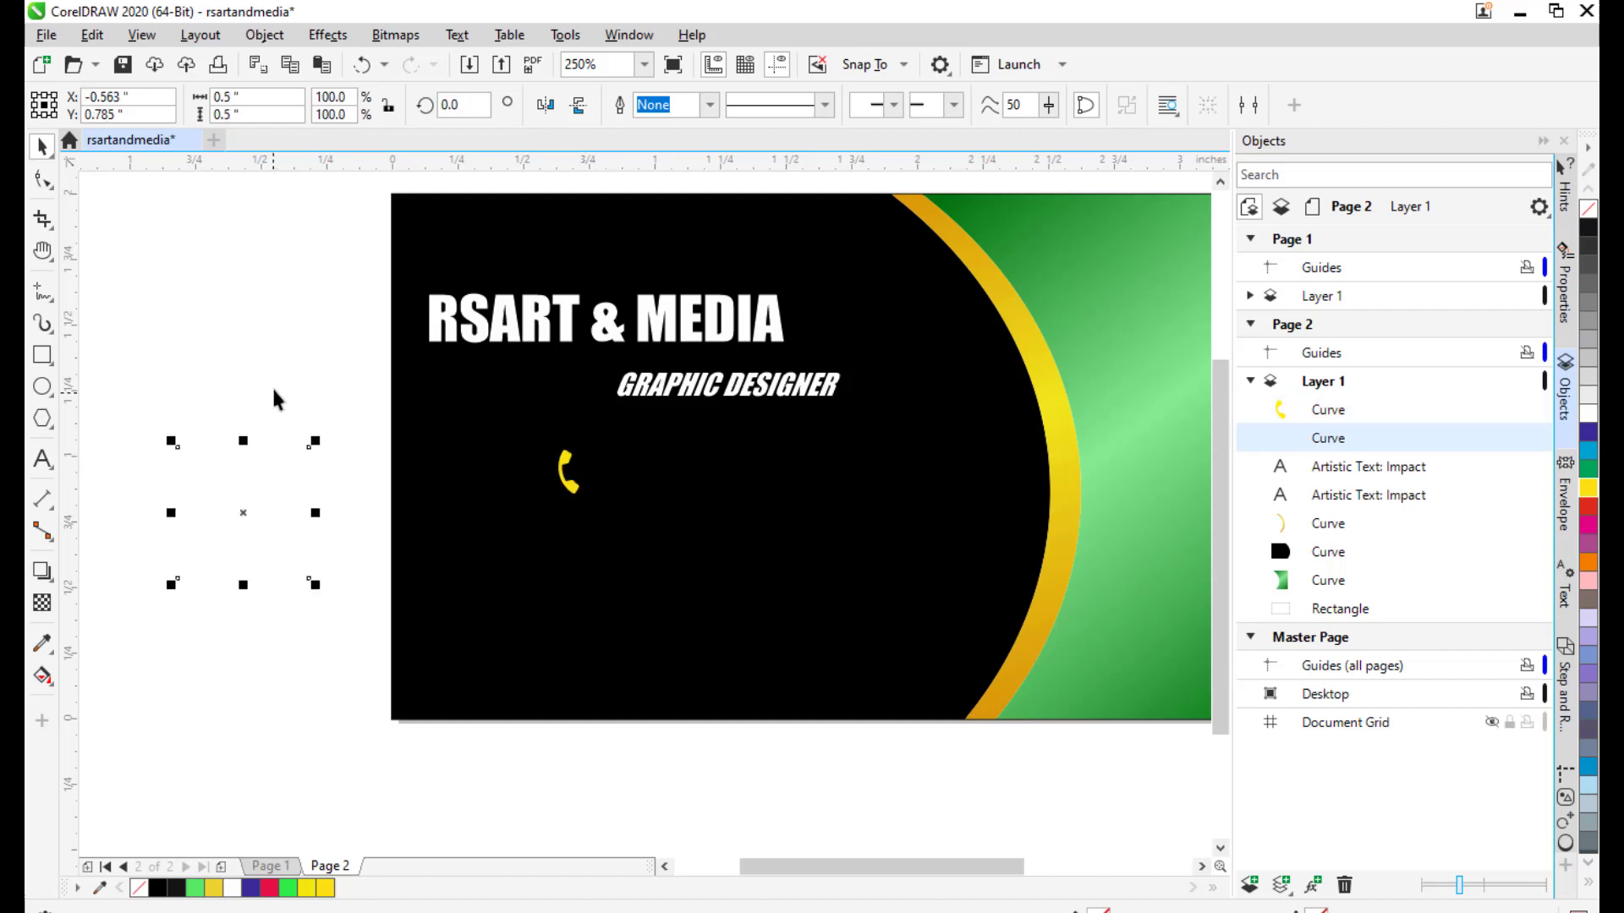
click(207, 415)
drag(329, 649, 323, 652)
key(Delete)
scroll(295, 485, right, 1)
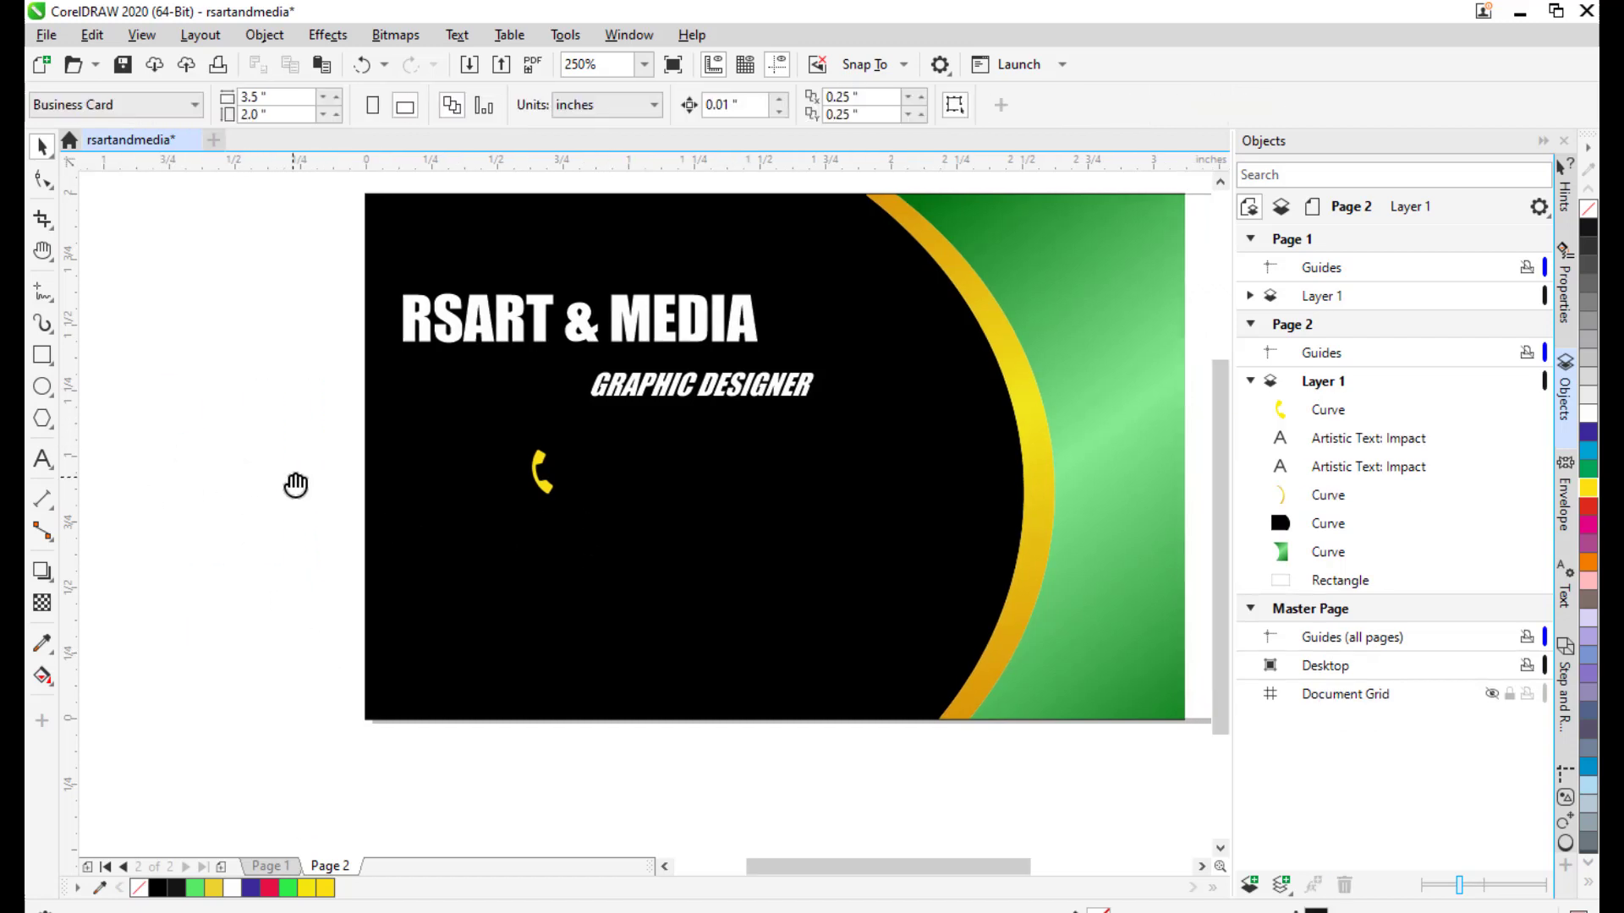
scroll(593, 474, up, 1)
scroll(594, 474, down, 1)
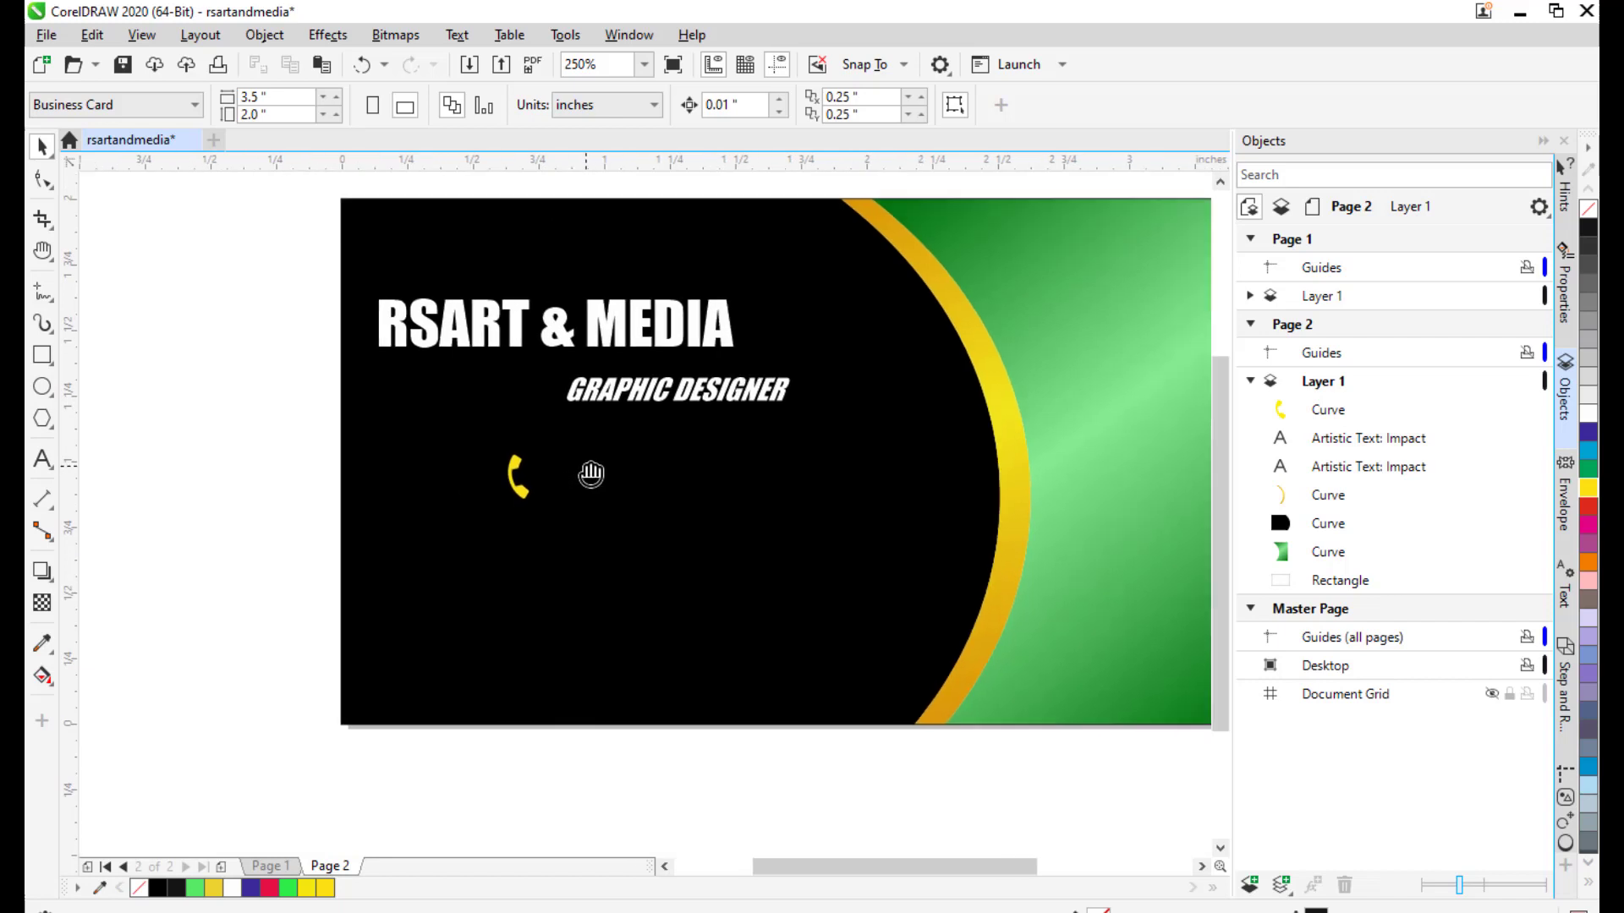
drag(535, 487, 596, 494)
click(581, 494)
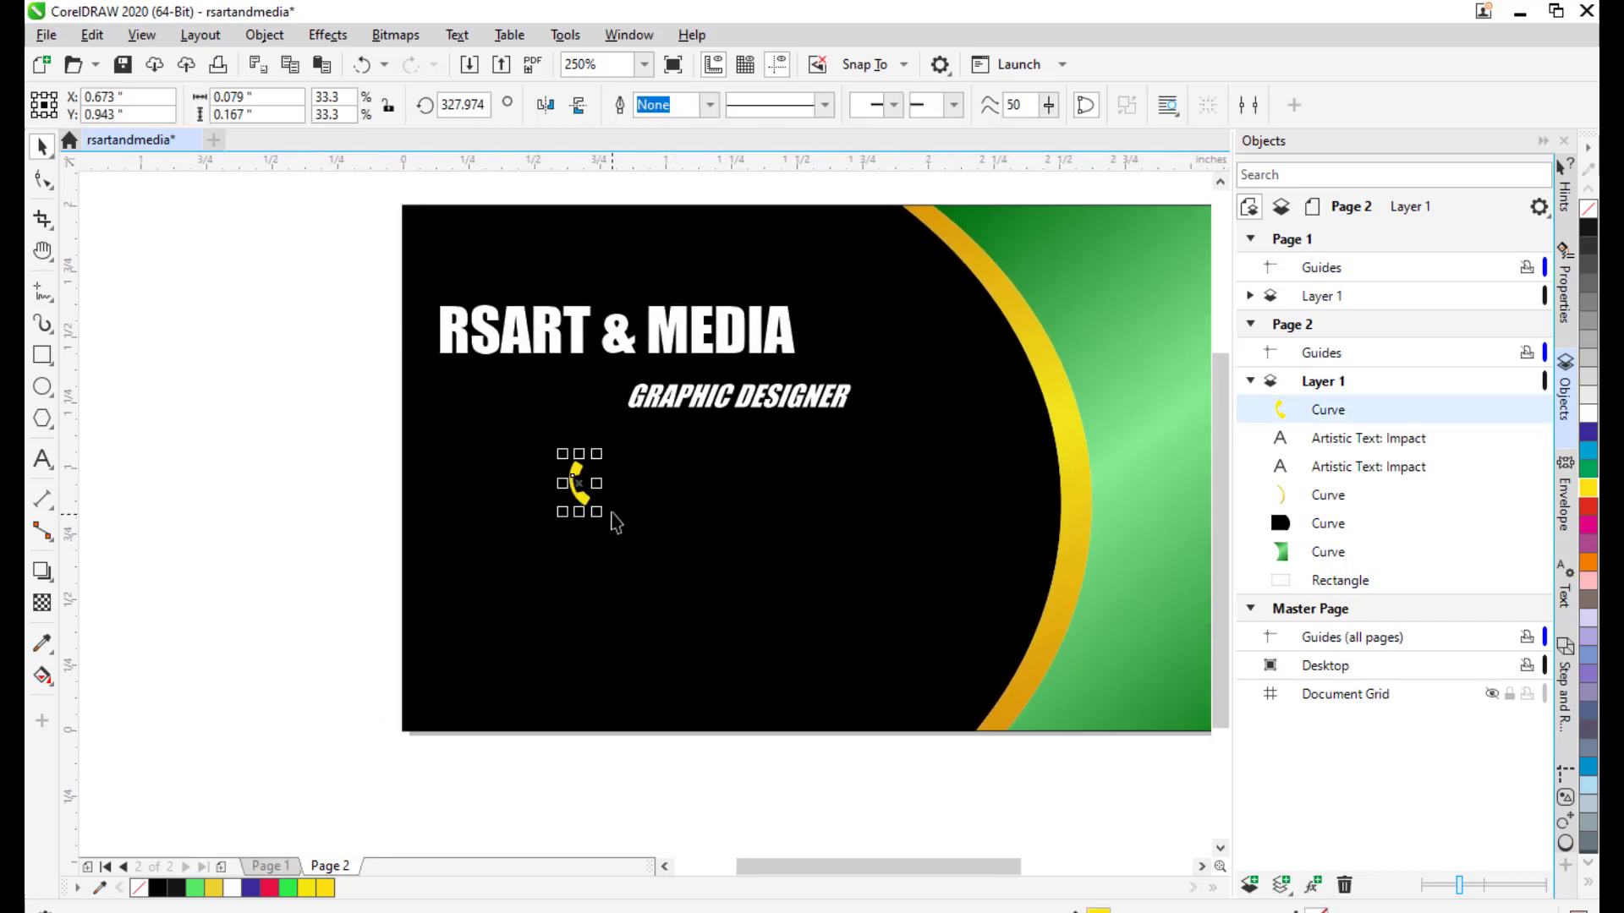
scroll(602, 474, up, 3)
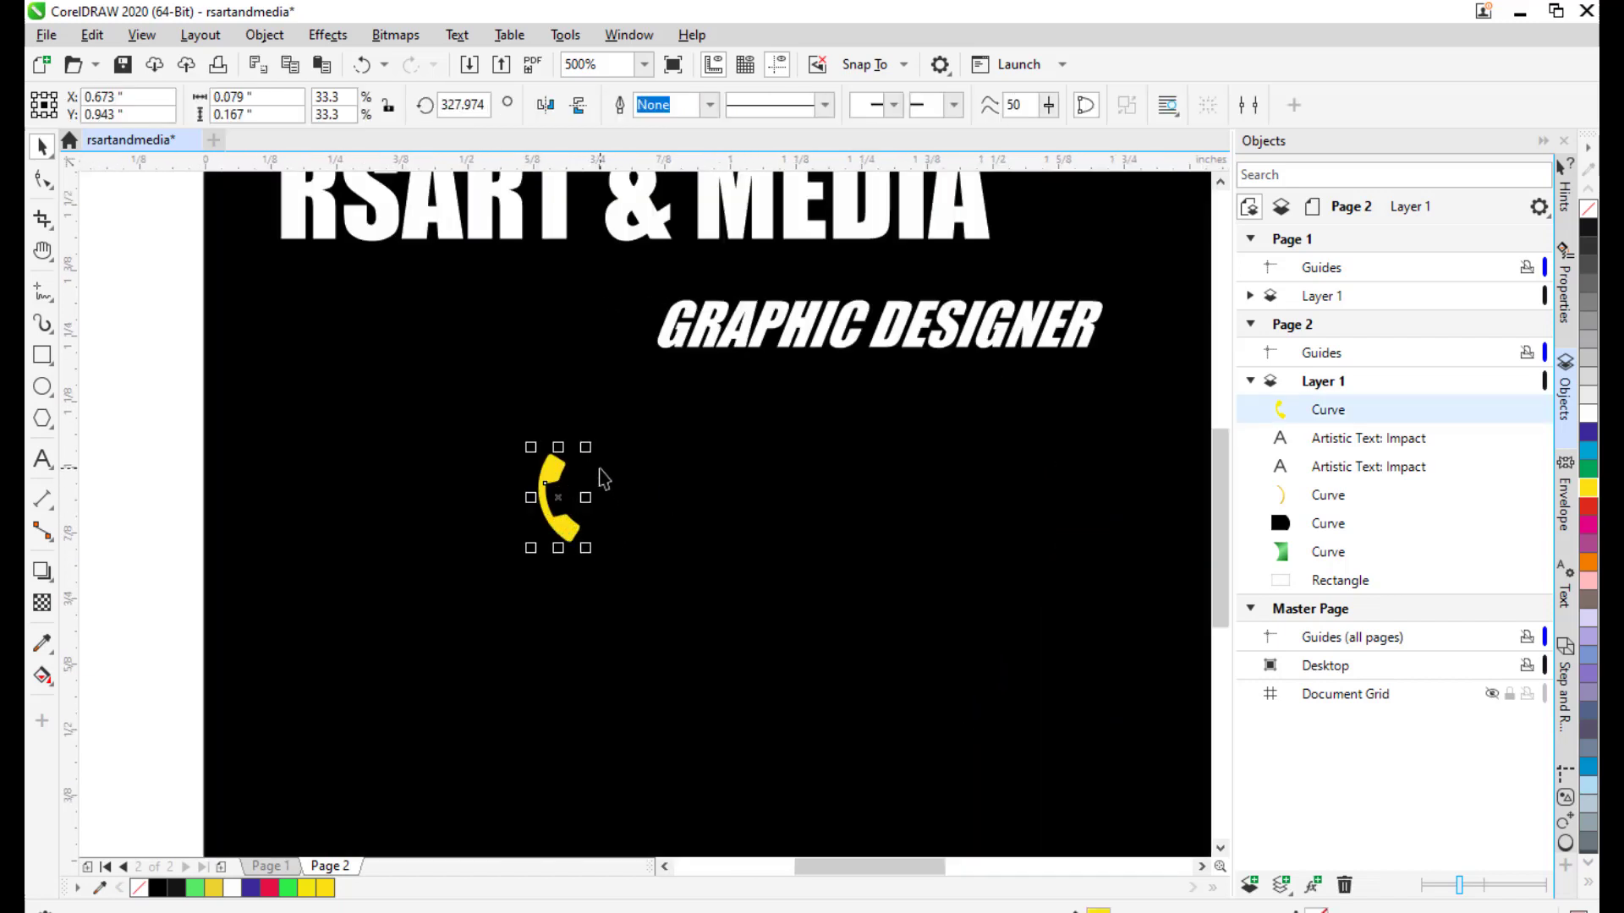
Draw a small circle just left of the card.
click(52, 394)
click(86, 388)
drag(227, 444, 332, 452)
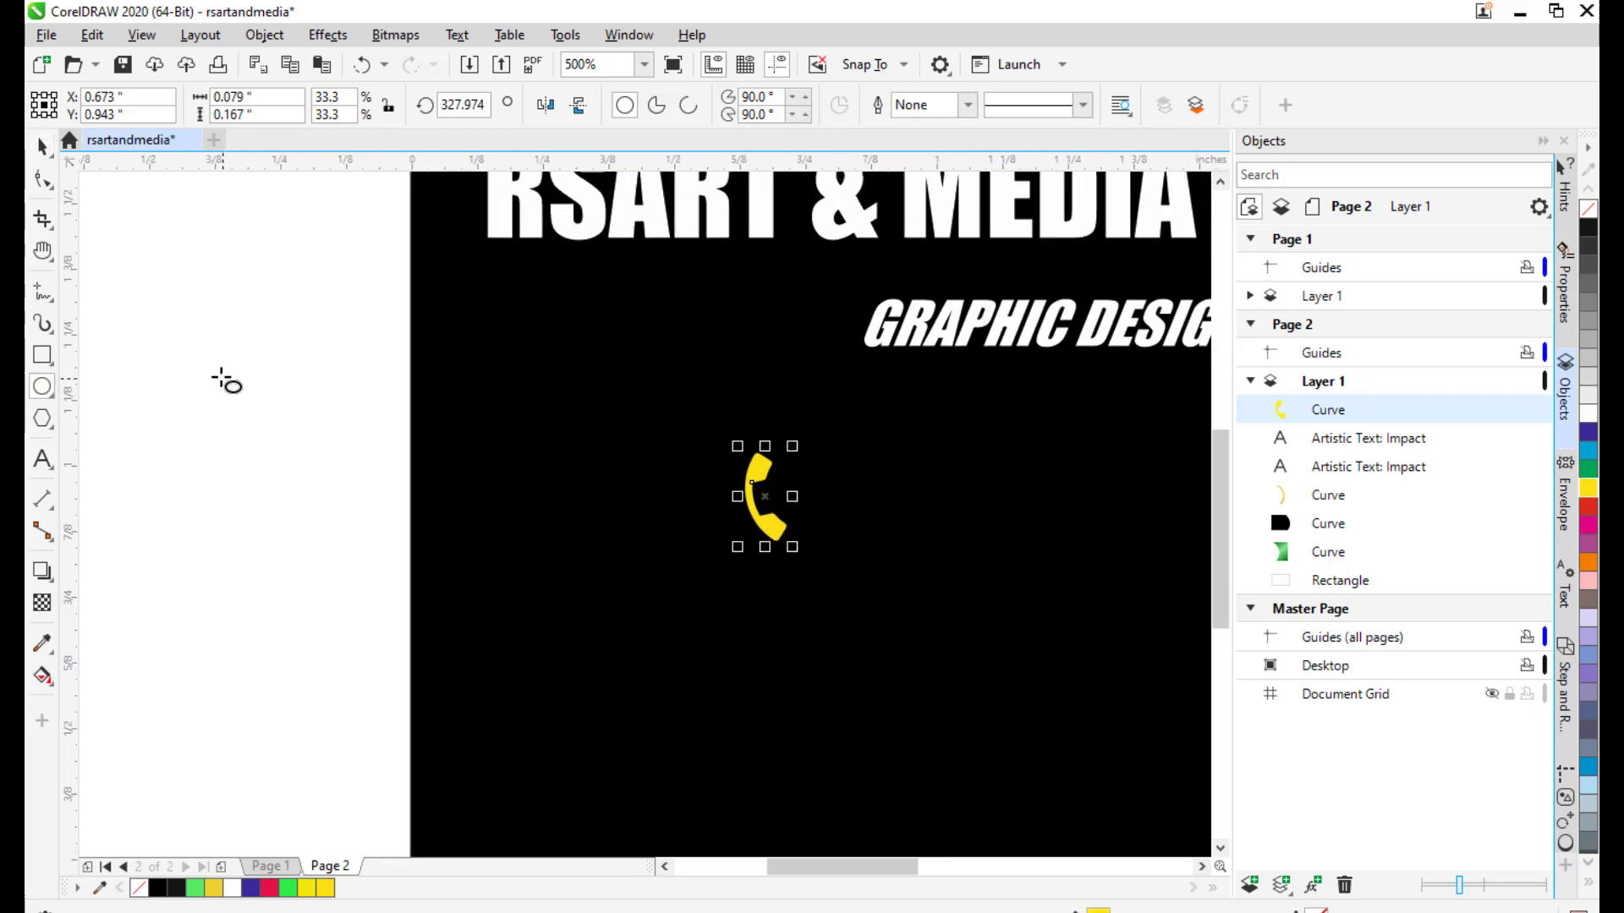
drag(216, 370, 242, 453)
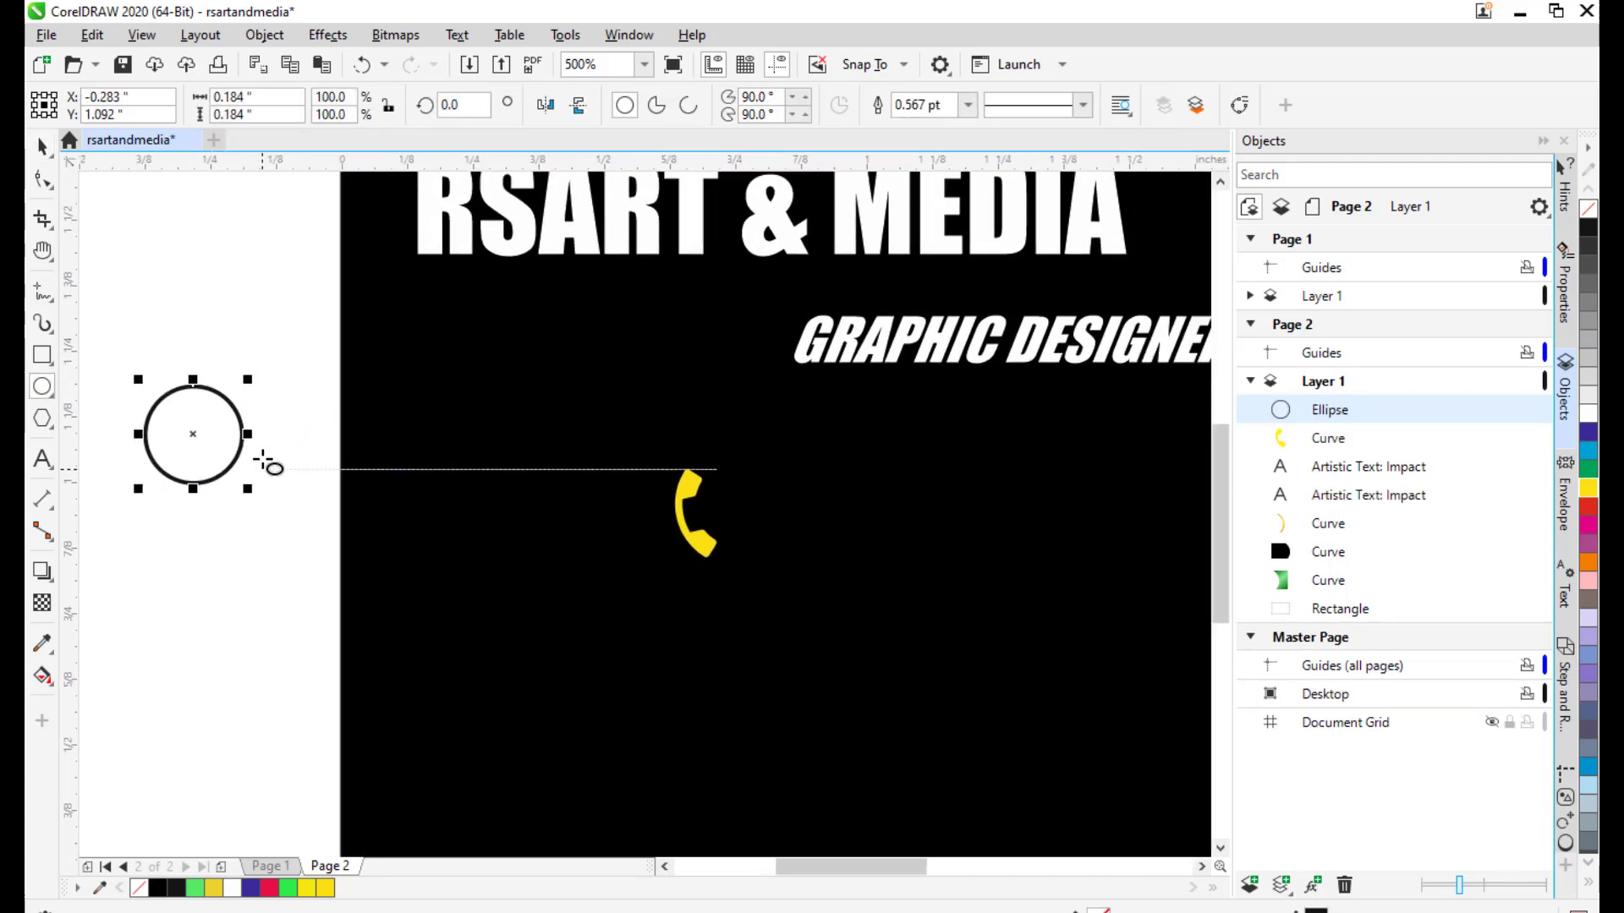
scroll(608, 398, down, 4)
scroll(592, 431, up, 2)
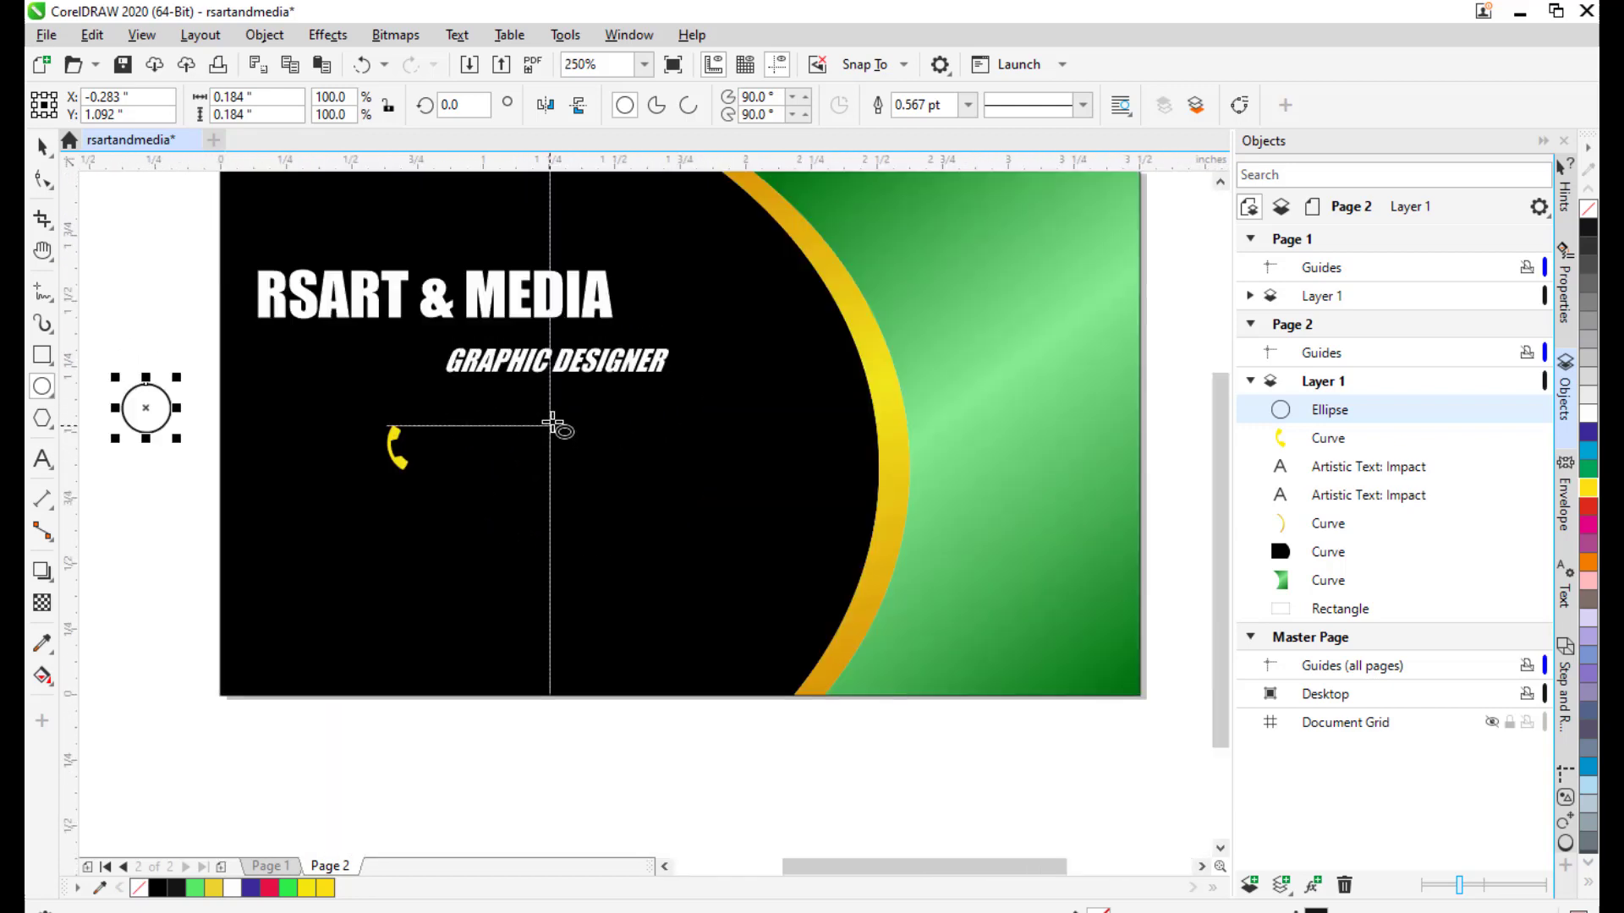
drag(511, 444, 656, 445)
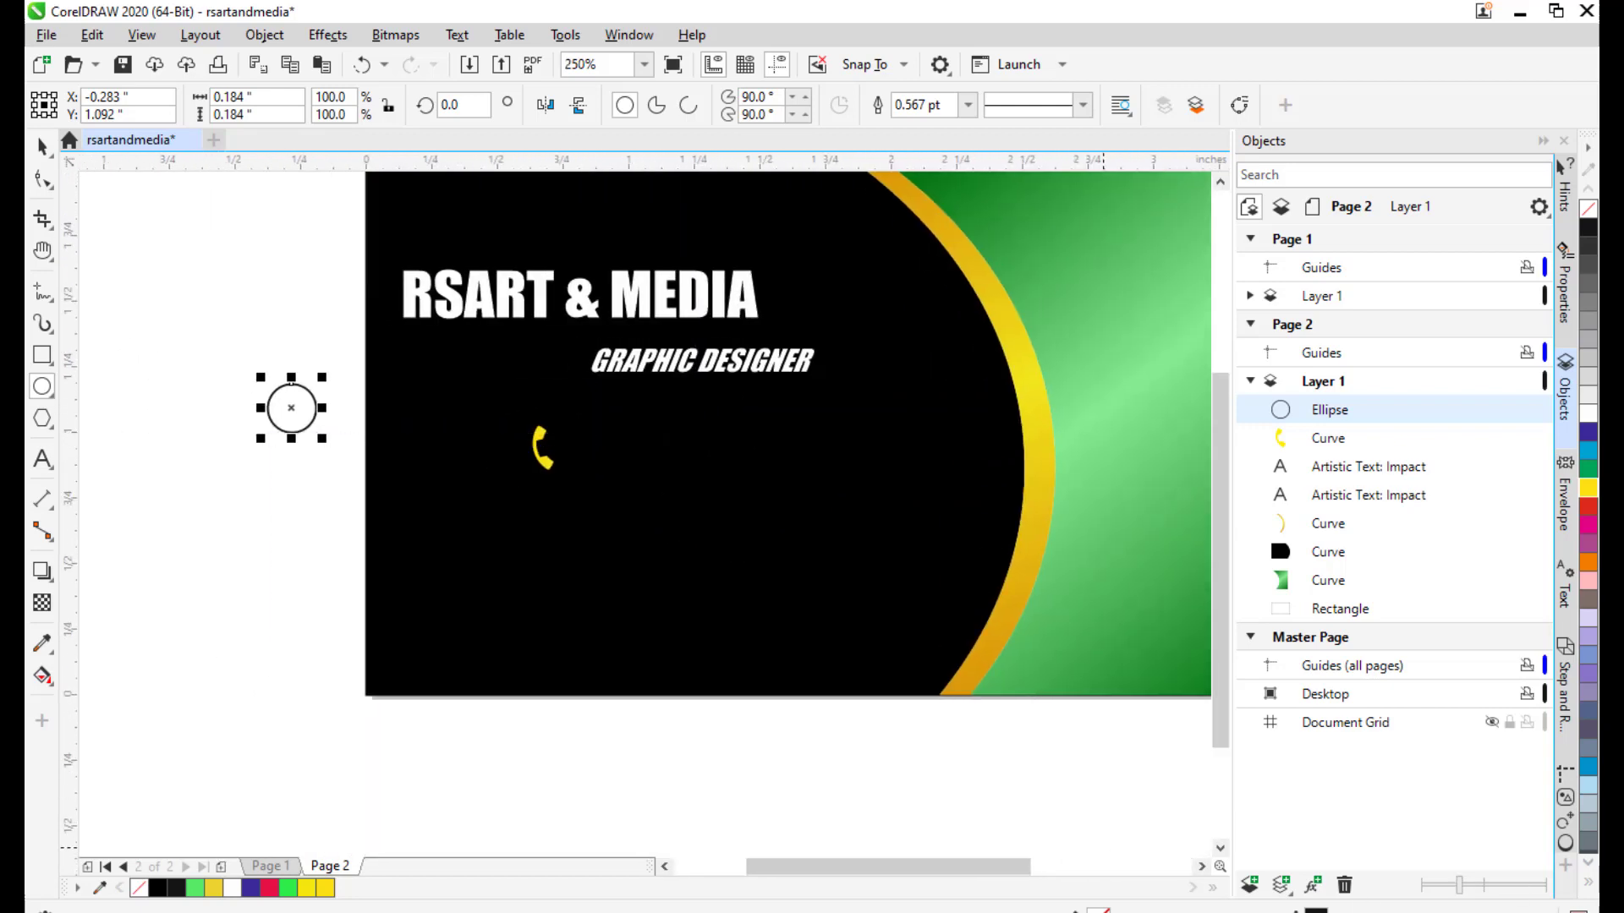
Set the circle's outline colour to bright yellow in the Outline Pen dialog.
key(F12)
drag(732, 313, 895, 282)
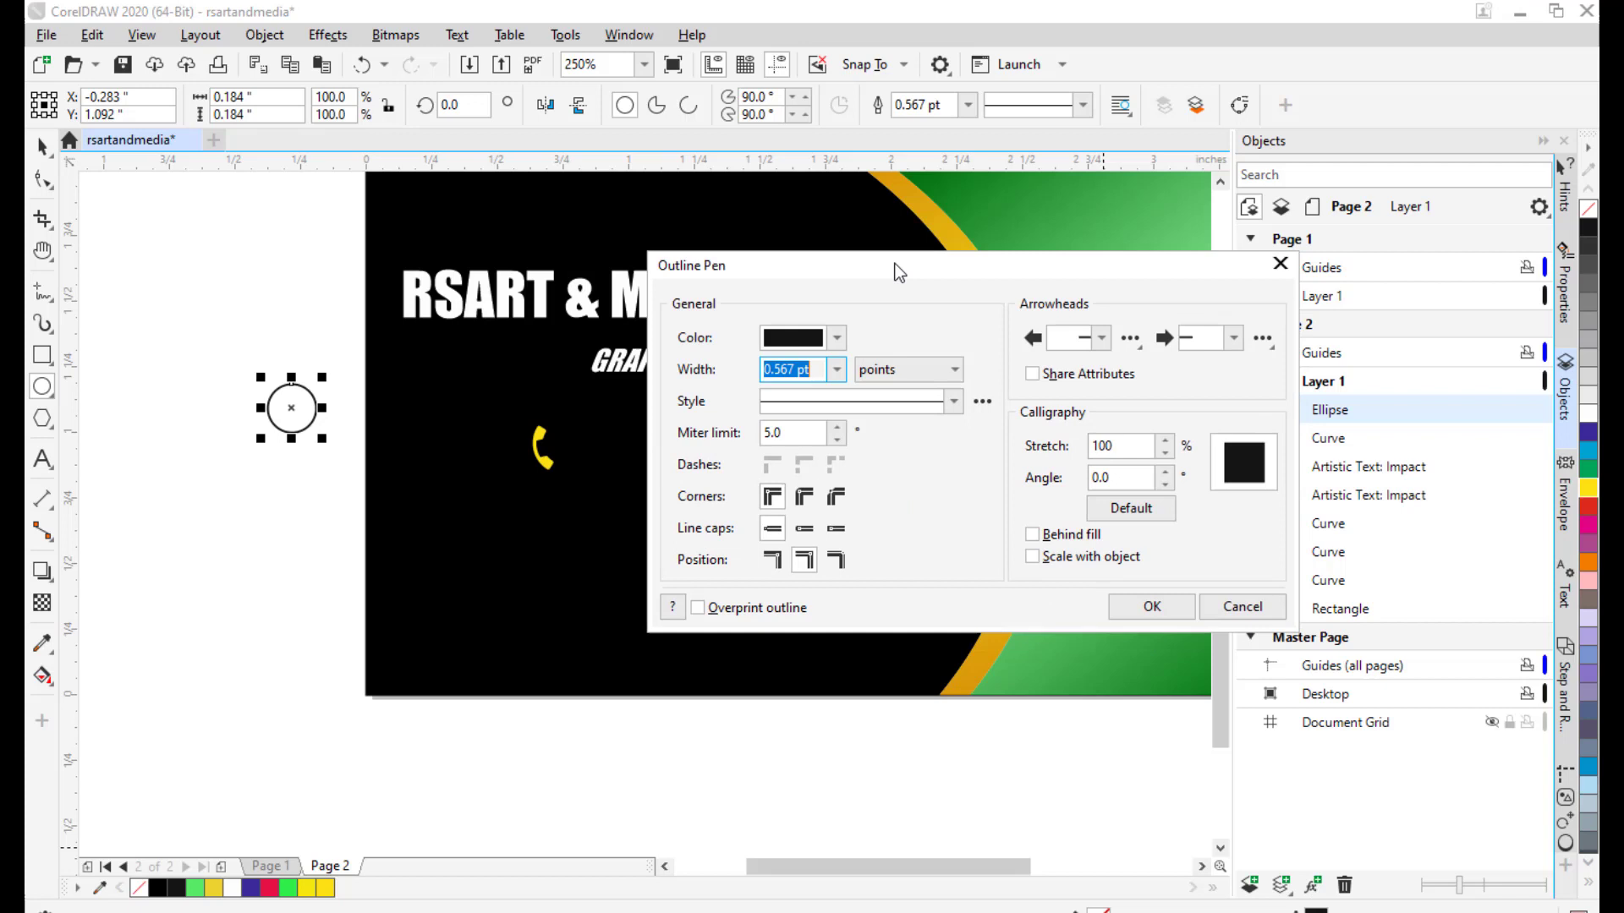
click(838, 336)
drag(788, 604, 799, 603)
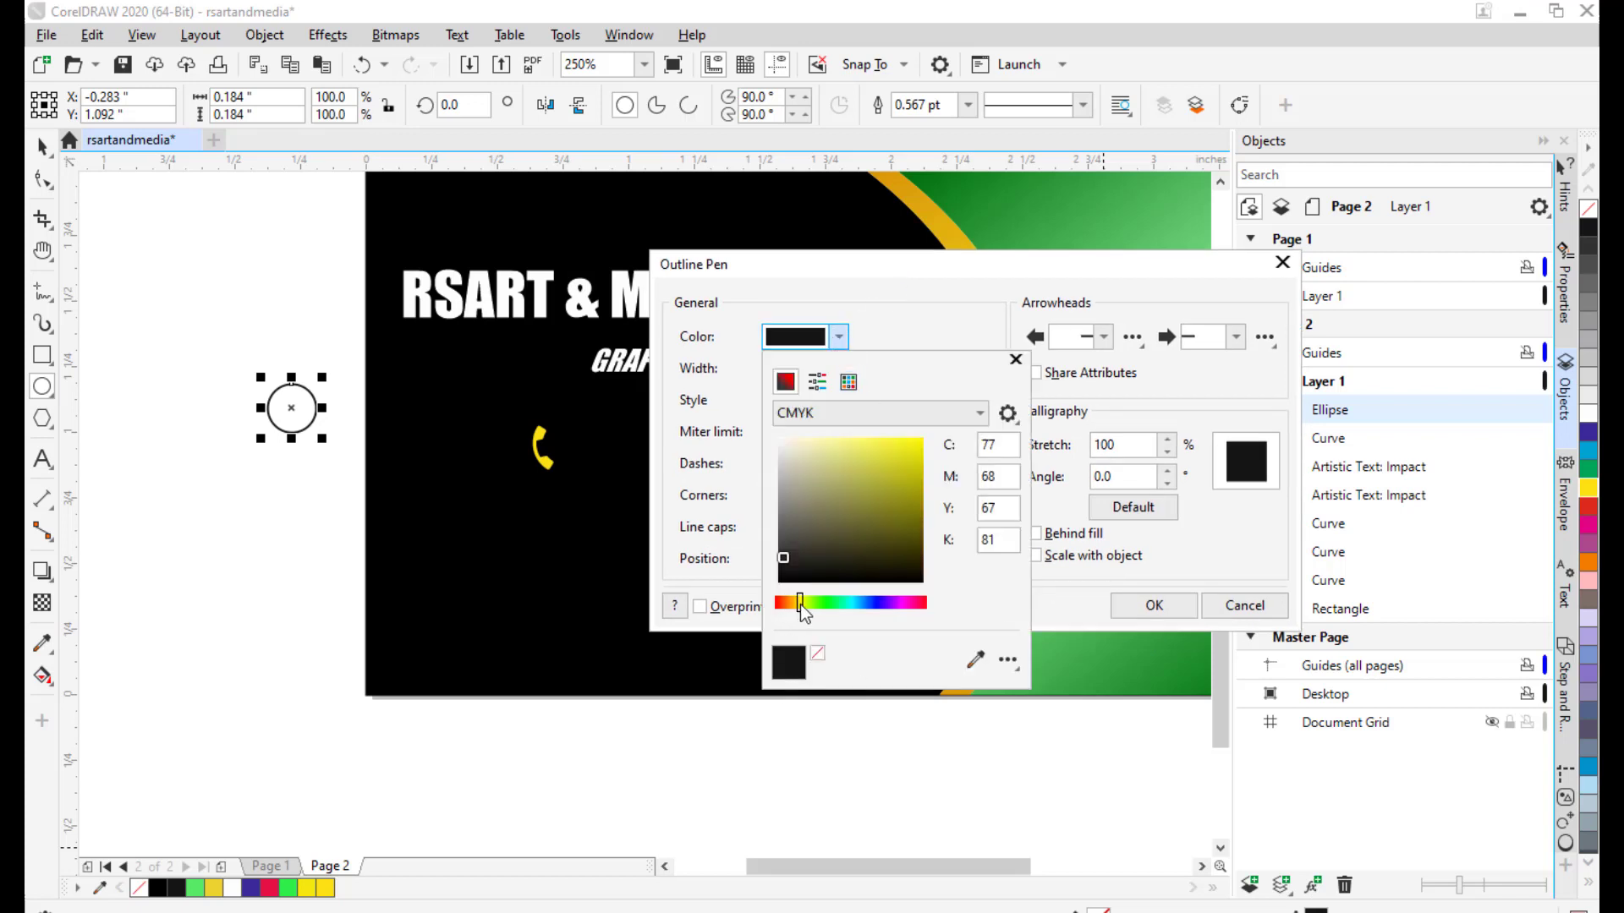
click(922, 437)
click(1033, 272)
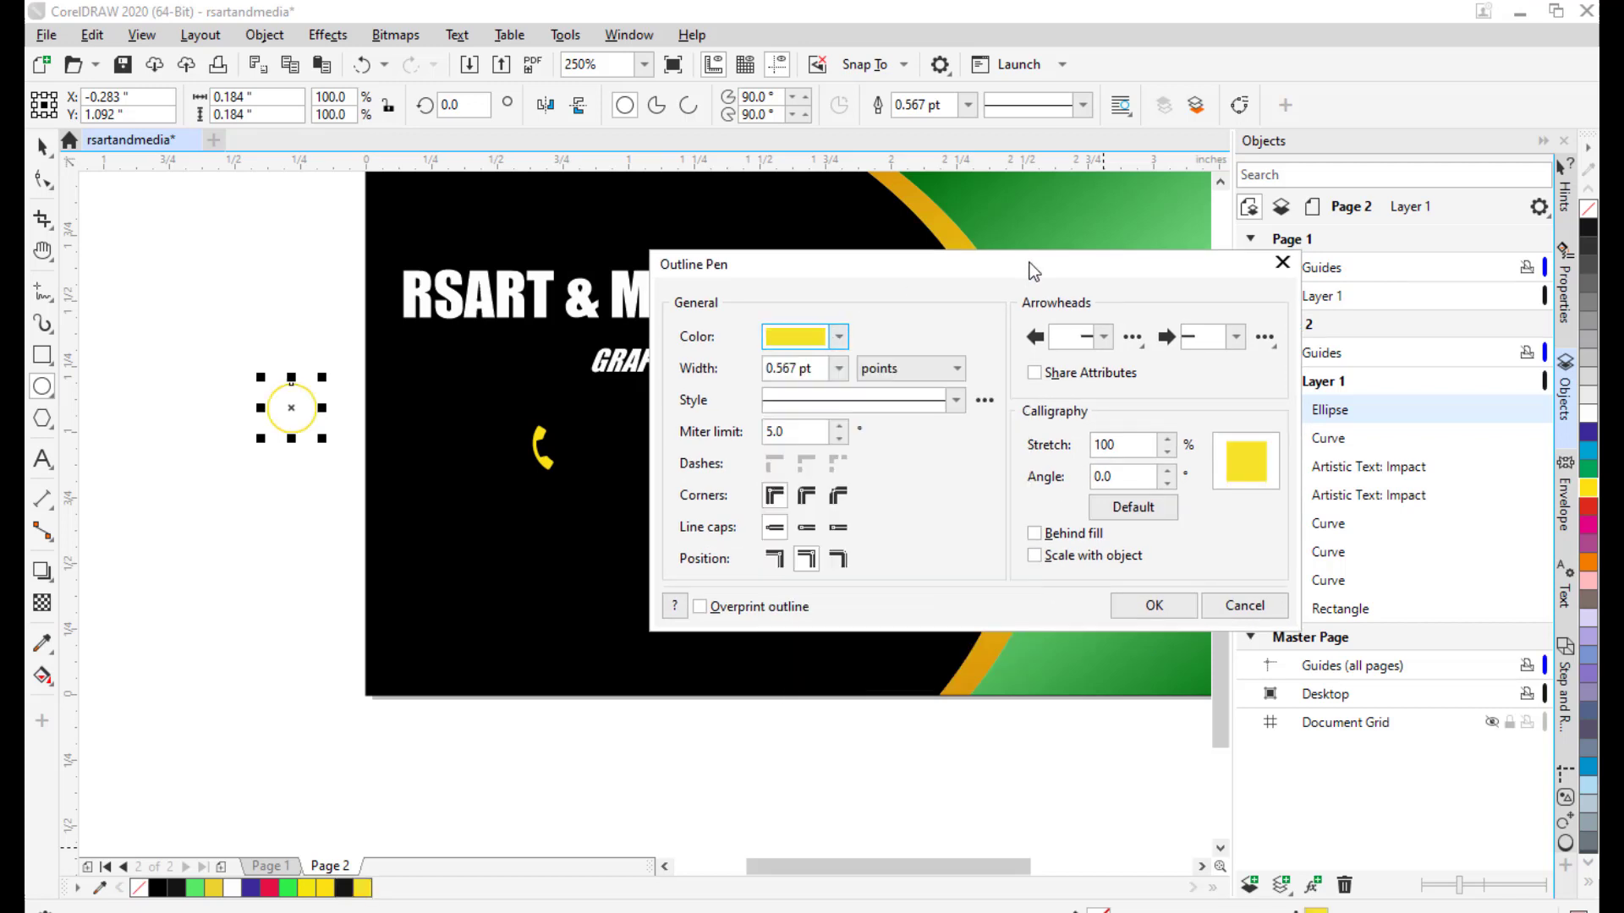
drag(1031, 269, 998, 267)
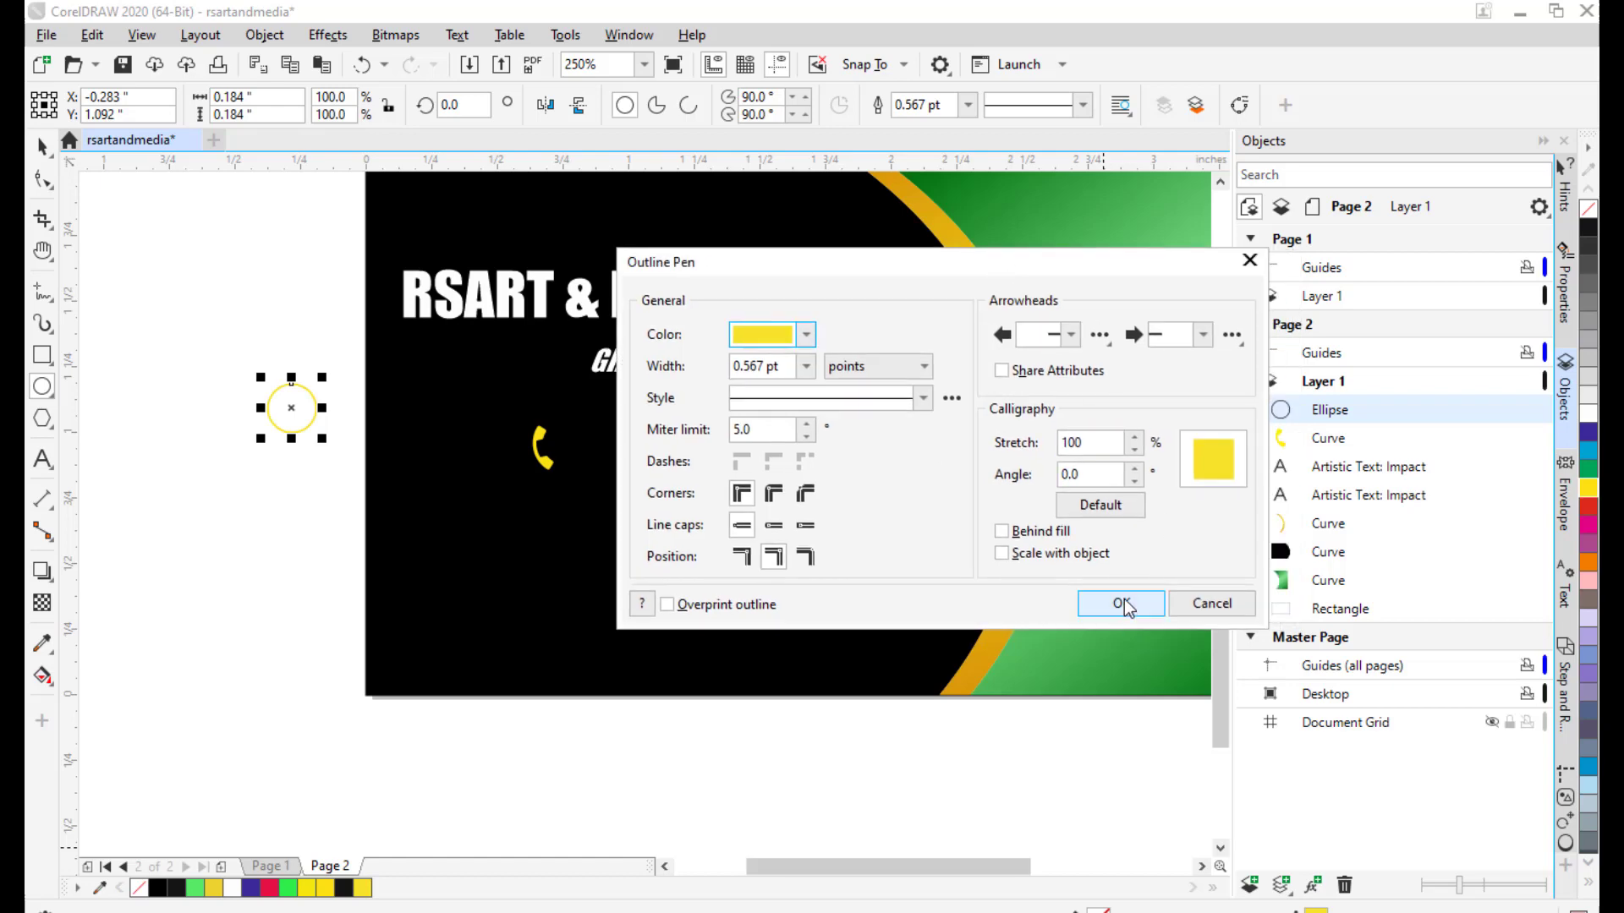
click(1121, 605)
click(42, 148)
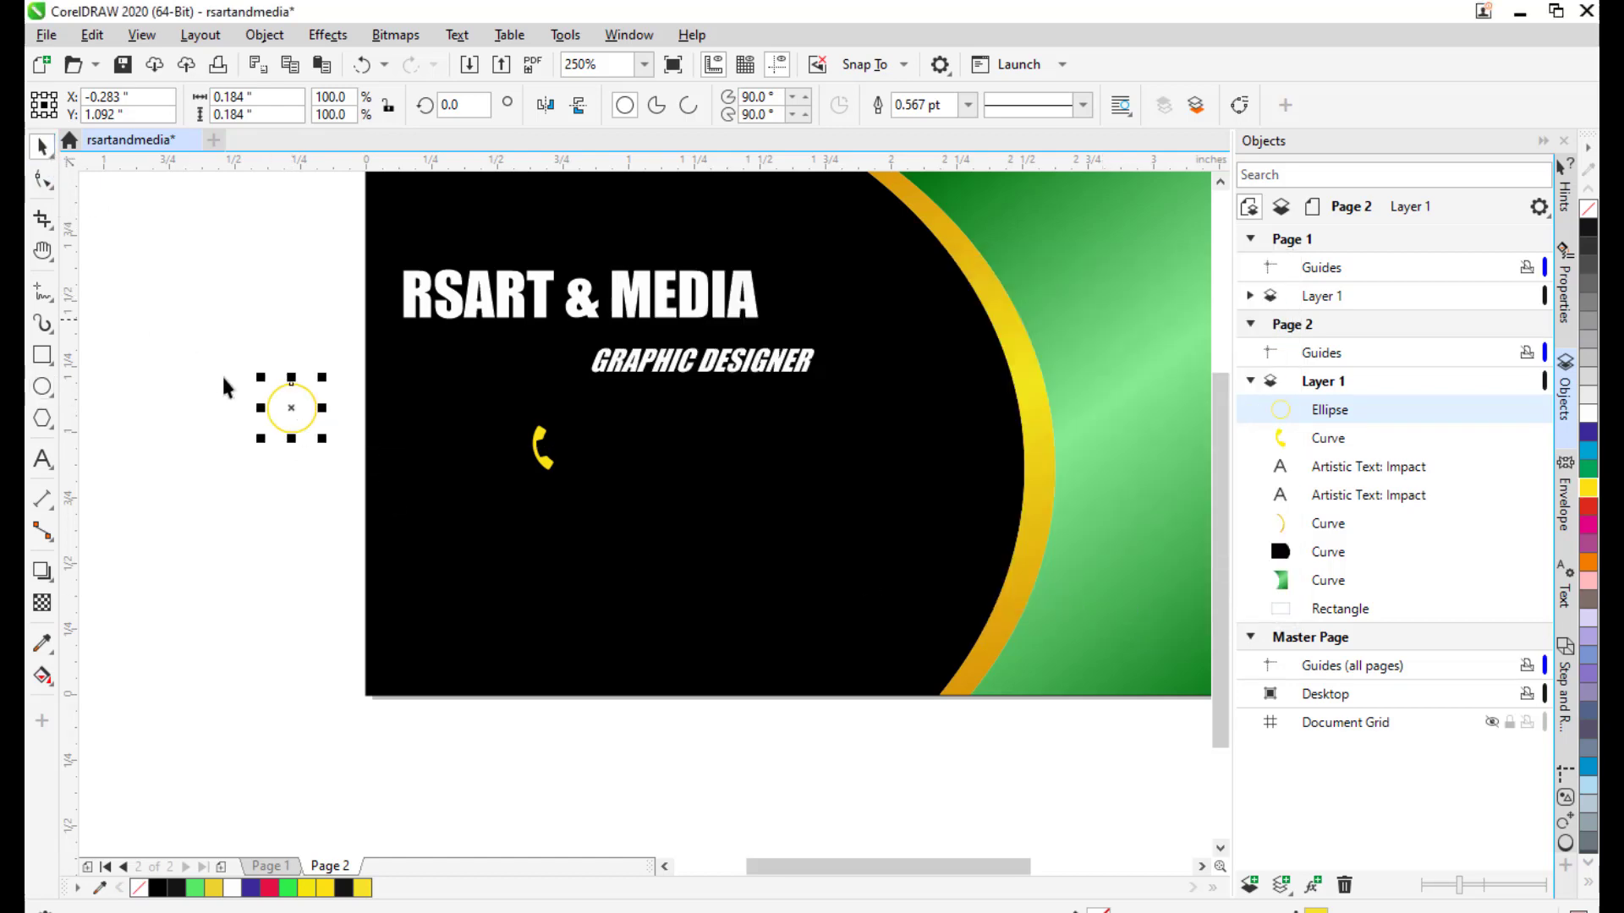
Convert the yellow circle's outline to an object and fit the ring around the phone icon.
drag(292, 410, 343, 426)
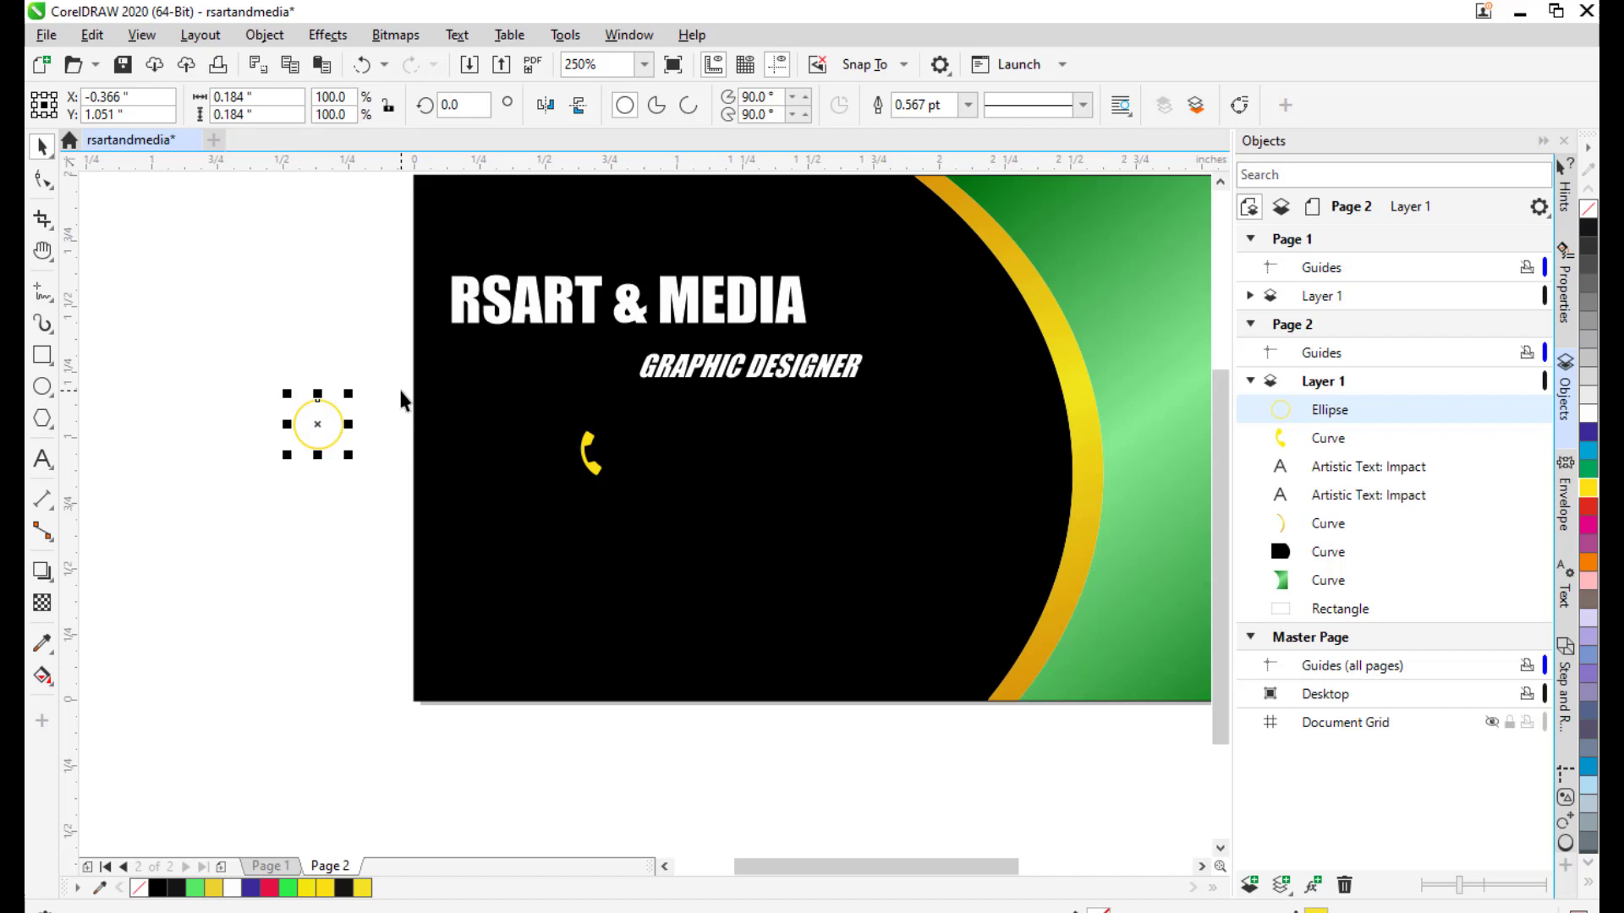
drag(403, 400, 378, 428)
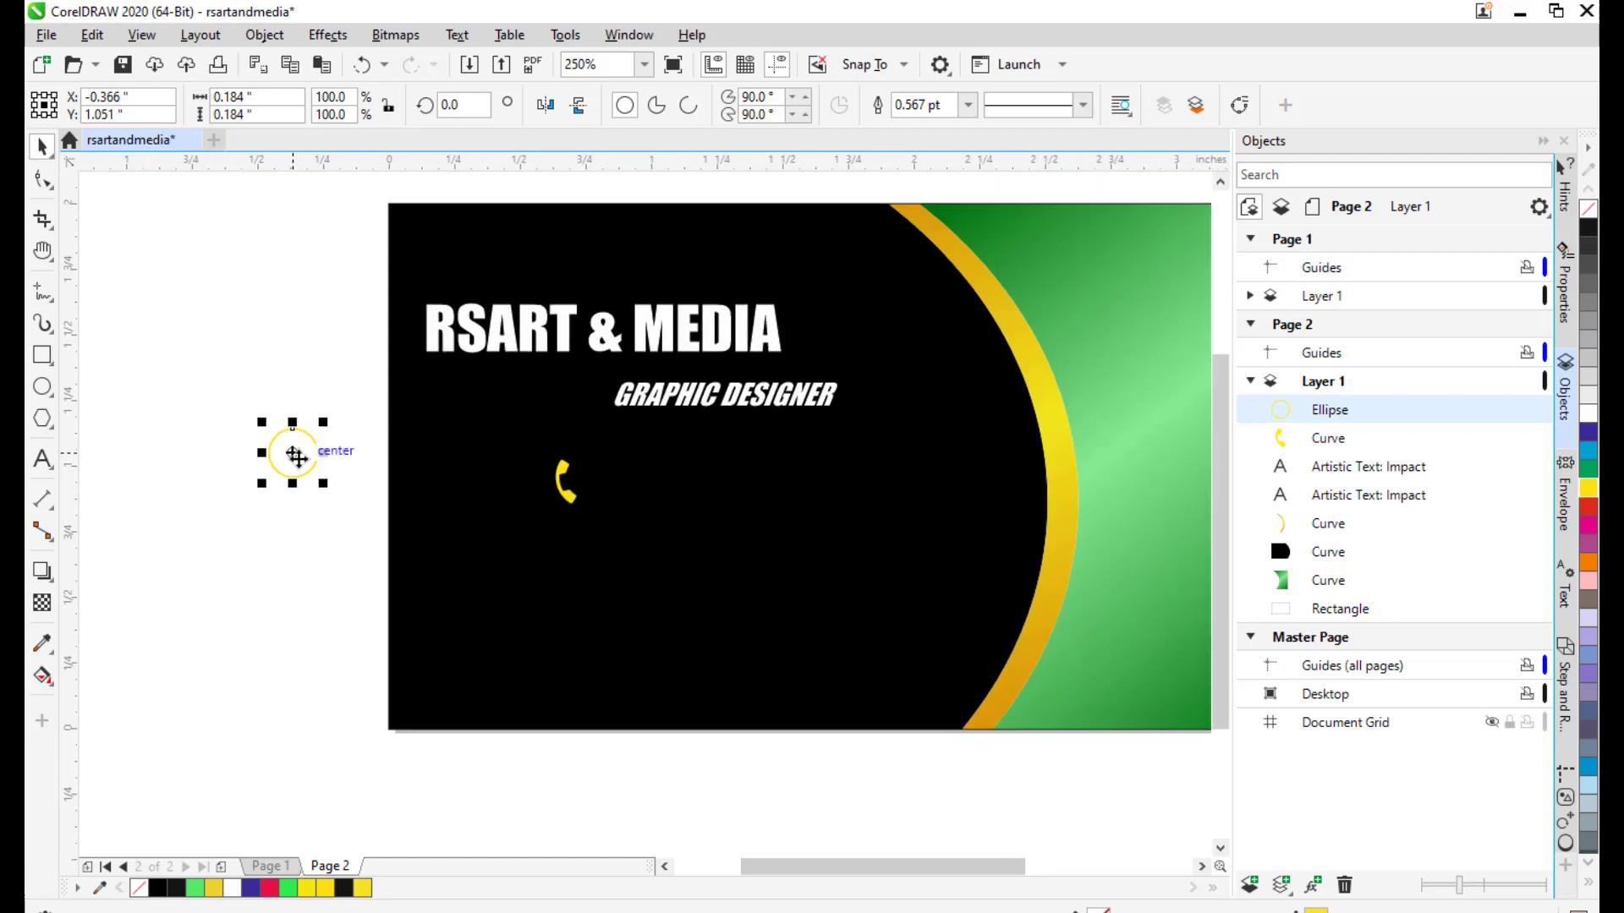
click(262, 37)
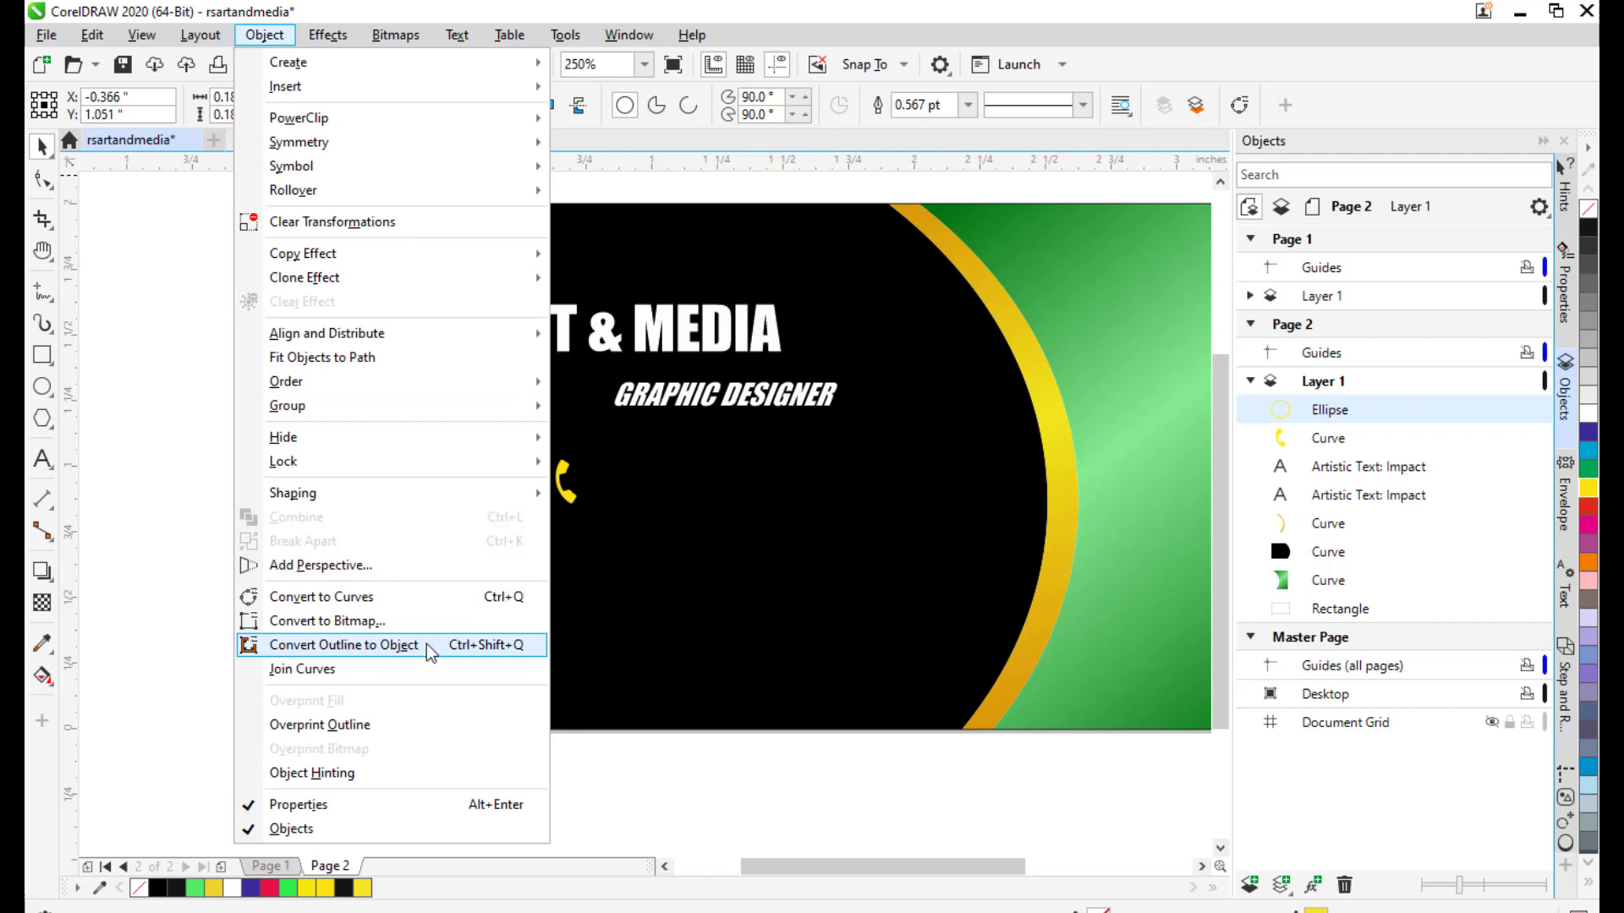
click(502, 656)
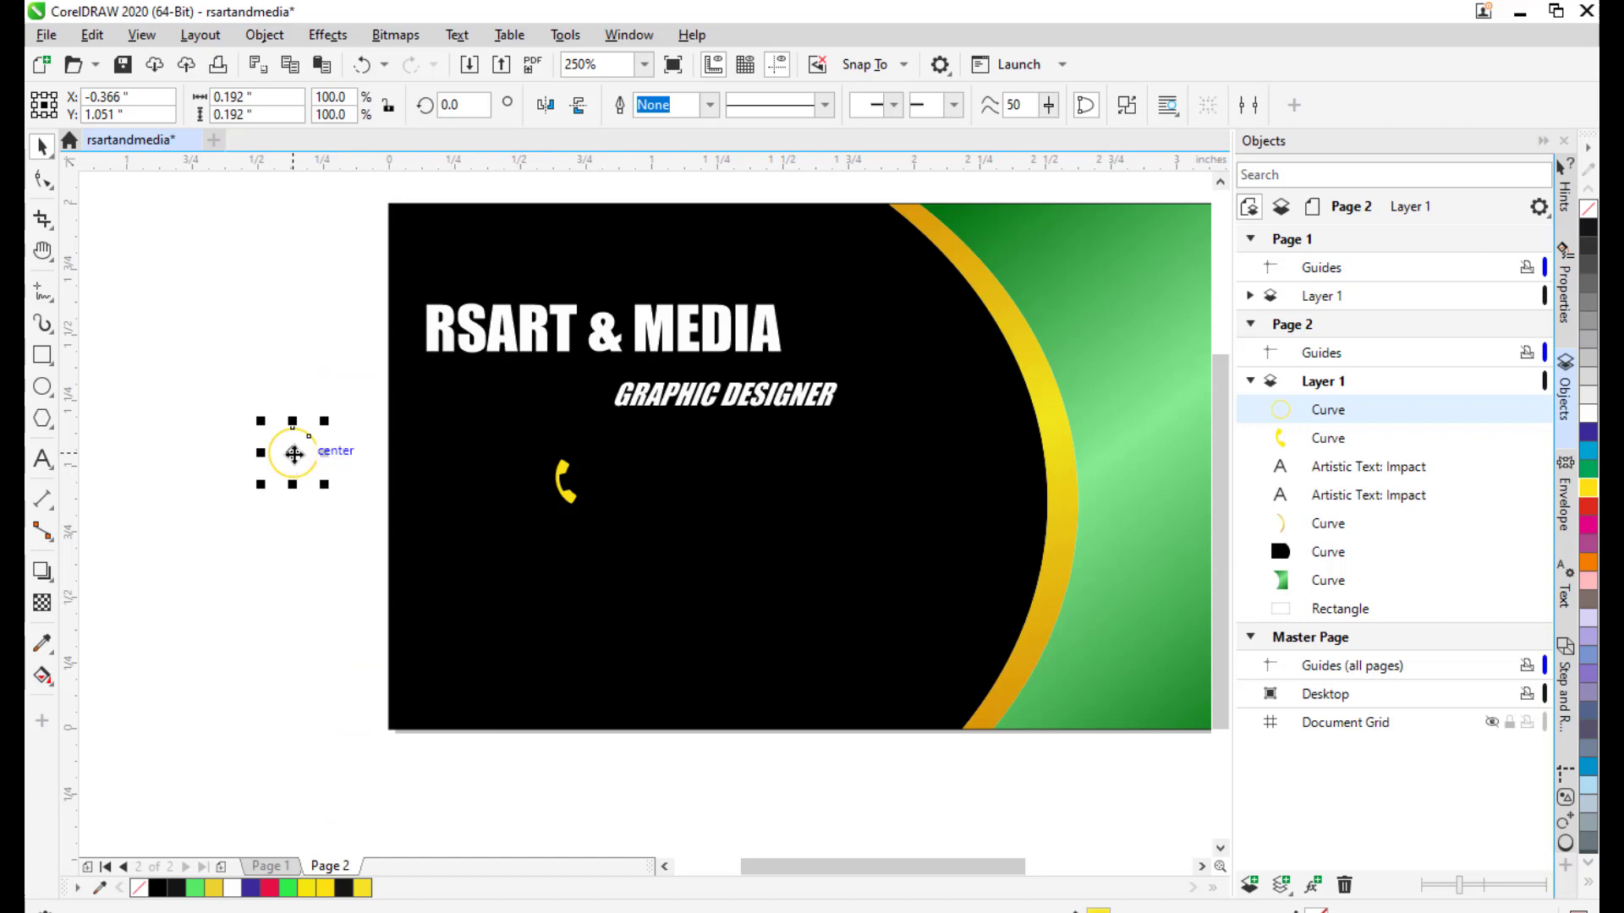
drag(292, 452, 601, 428)
scroll(606, 473, up, 1)
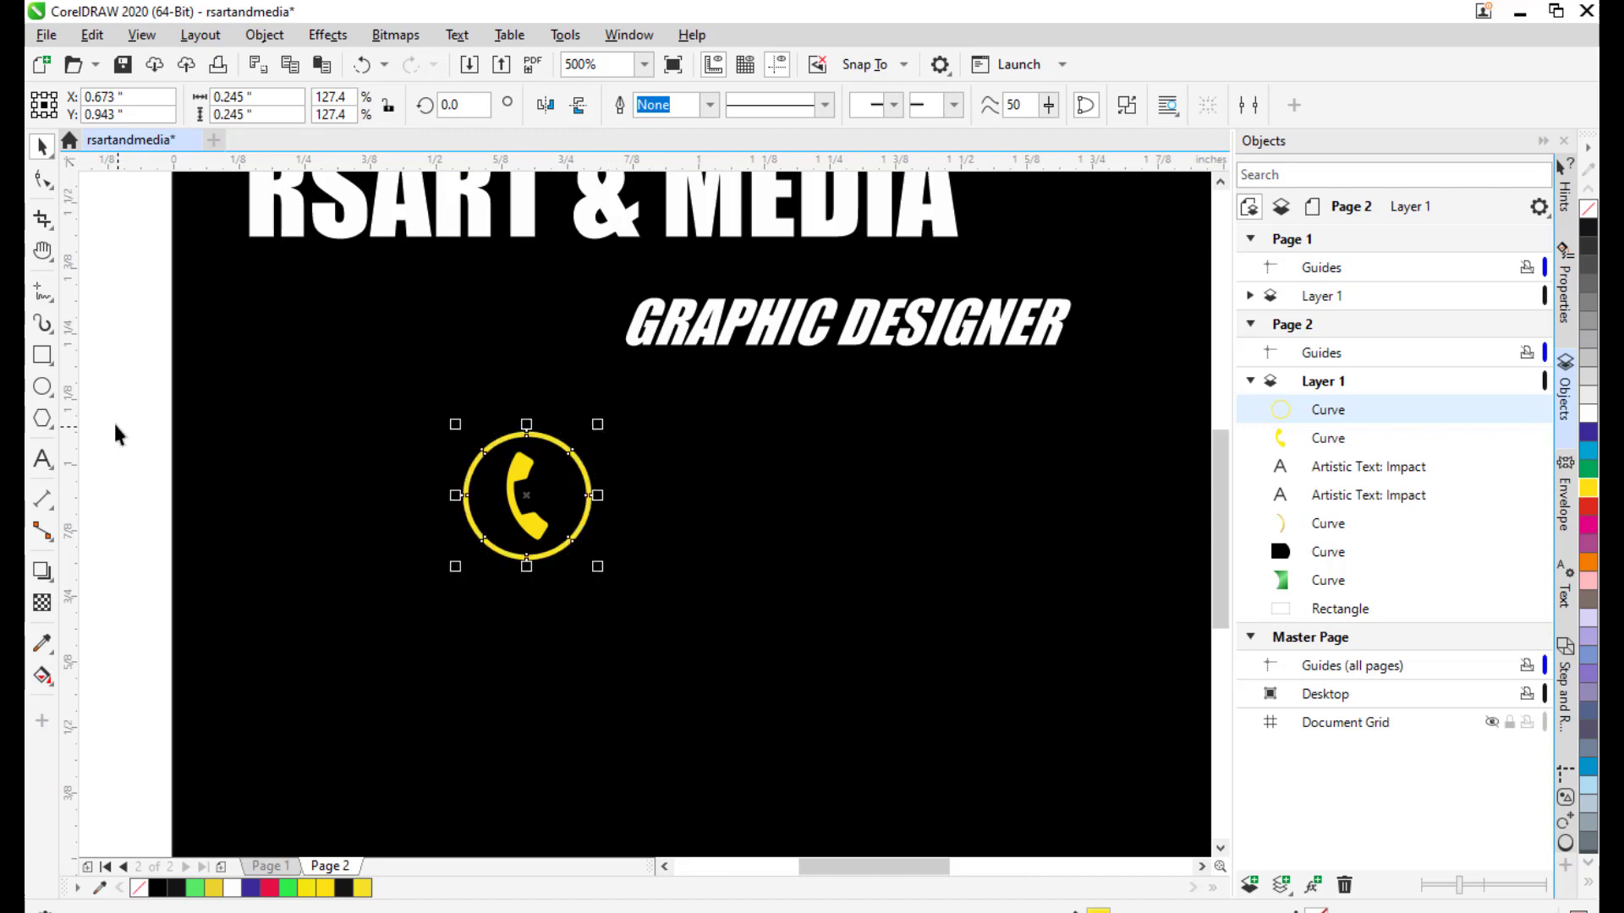
click(149, 413)
scroll(160, 416, down, 1)
Recenter the card in view and bring up File > Import.
drag(489, 443, 793, 452)
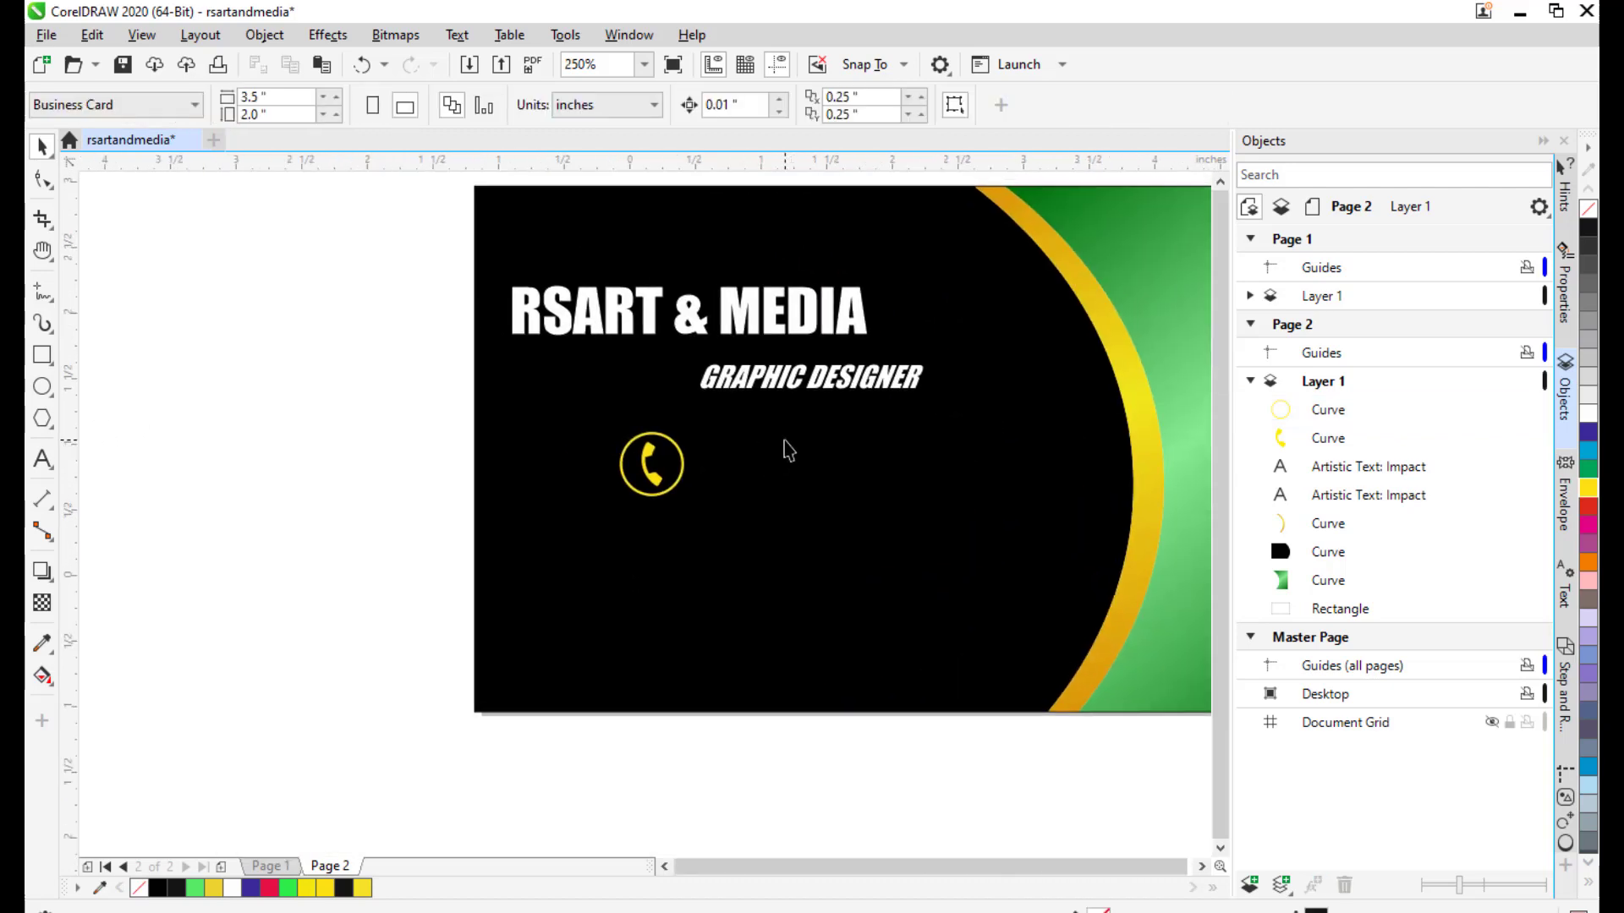
scroll(787, 441, down, 1)
drag(918, 446, 682, 456)
scroll(576, 417, up, 1)
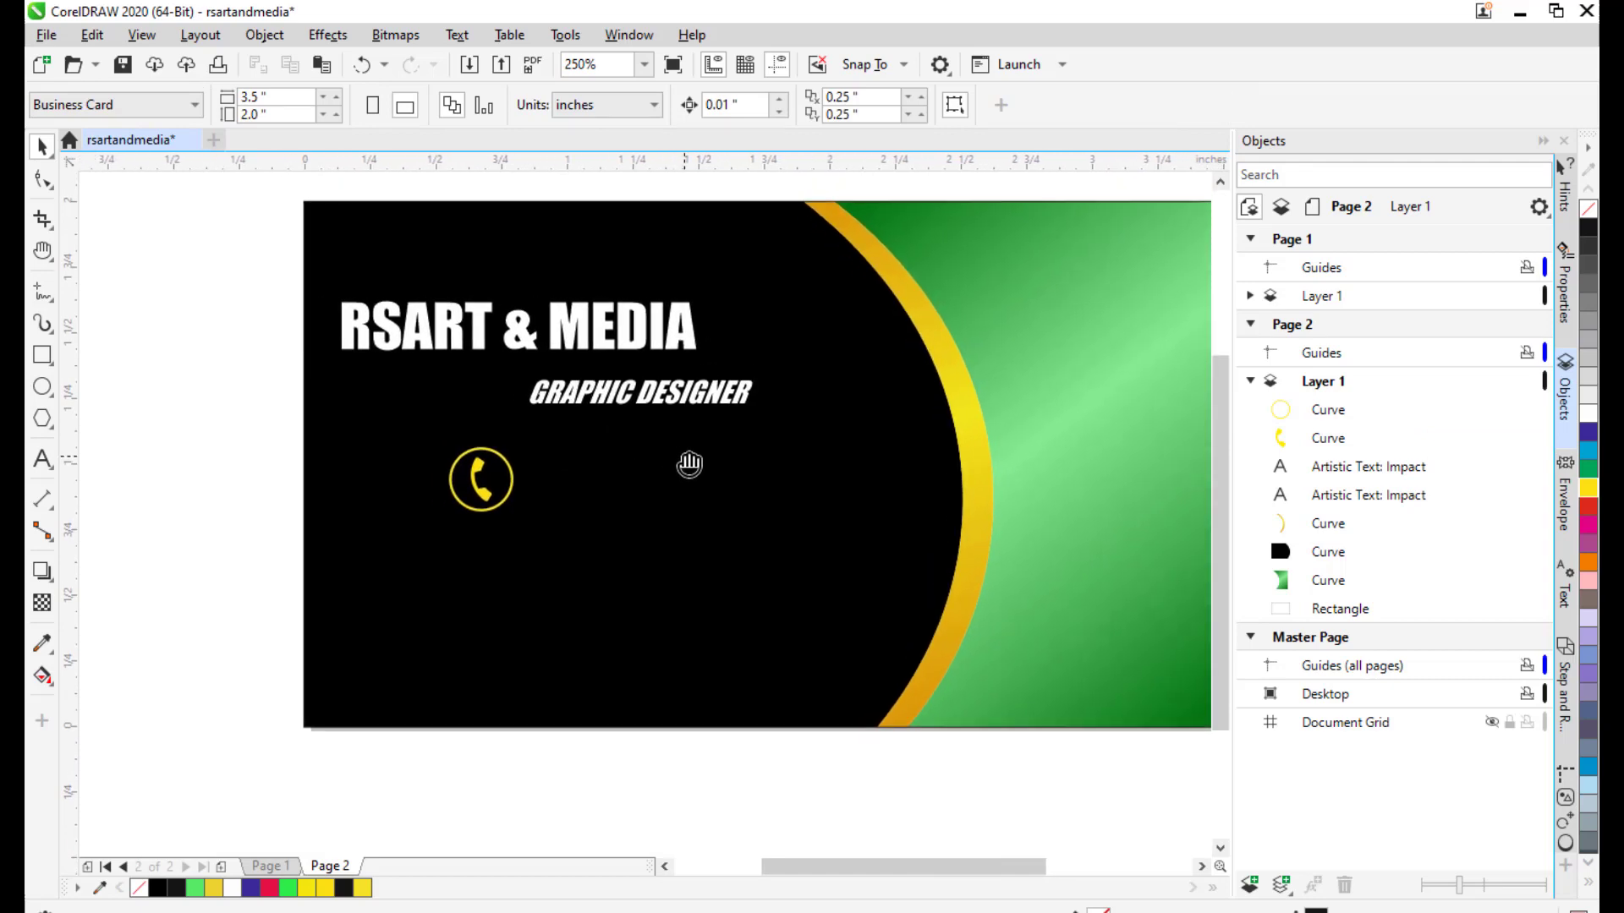
drag(503, 441, 497, 444)
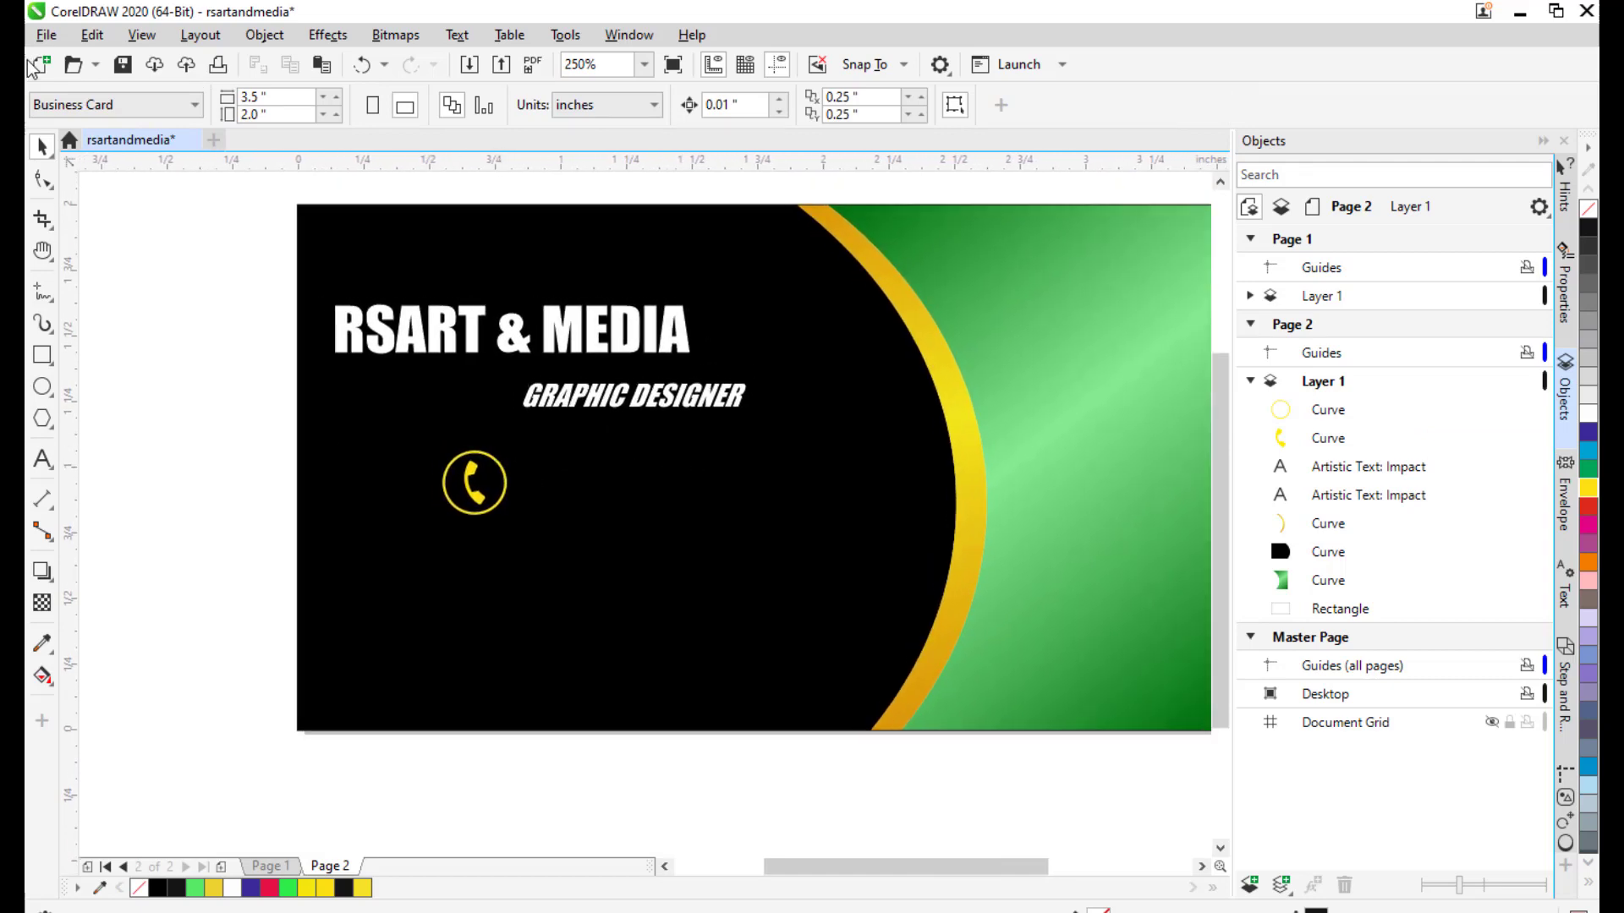
click(44, 35)
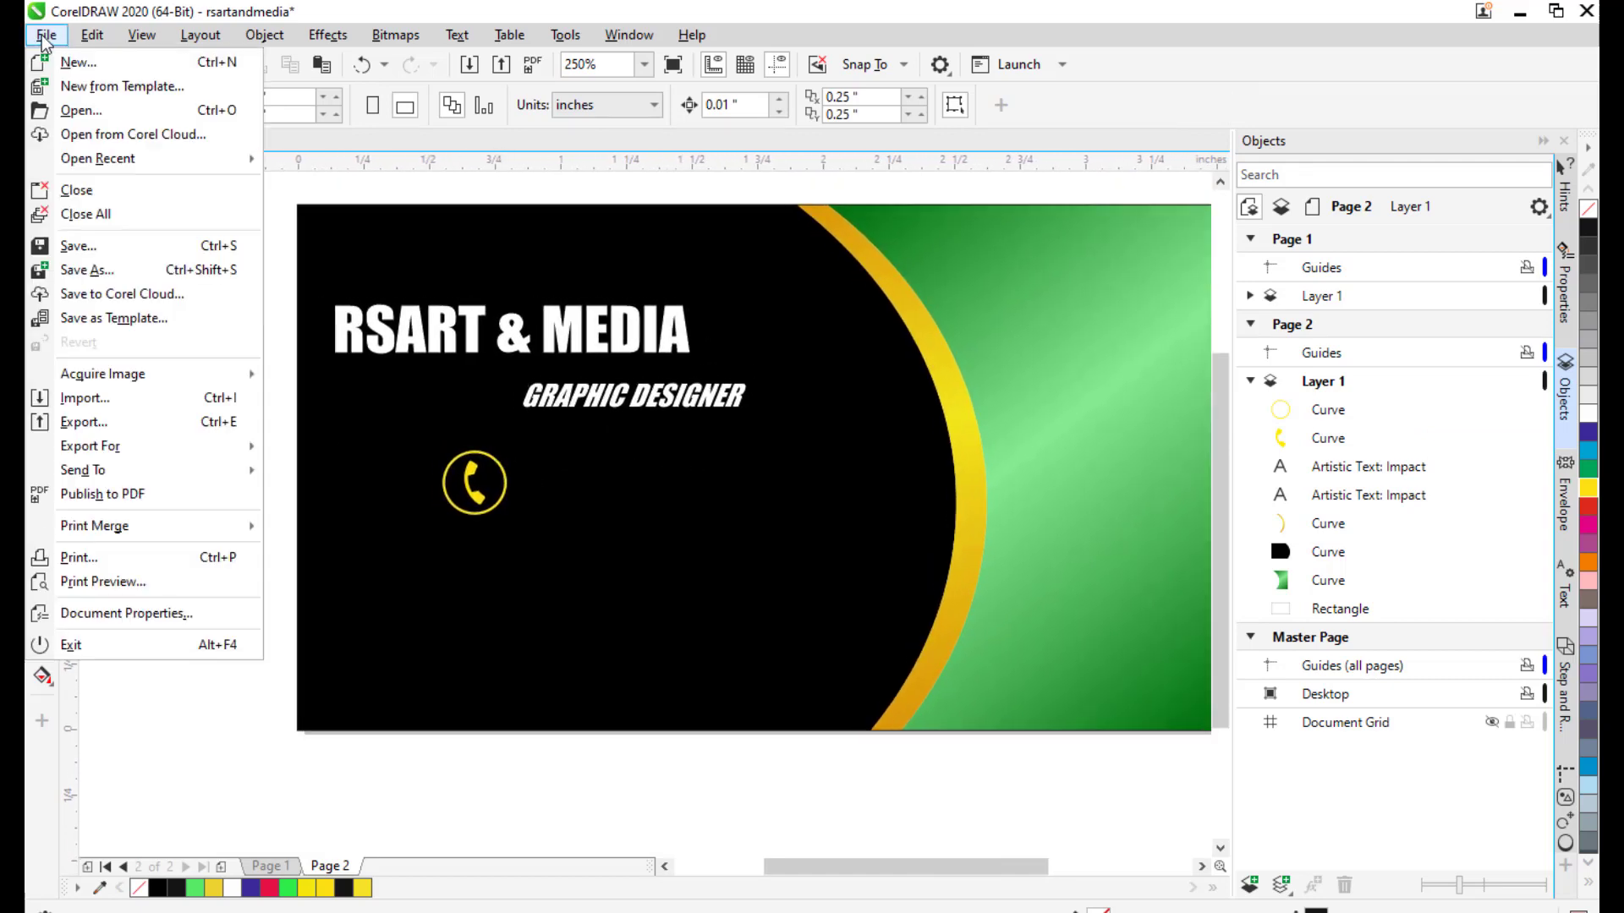
click(146, 404)
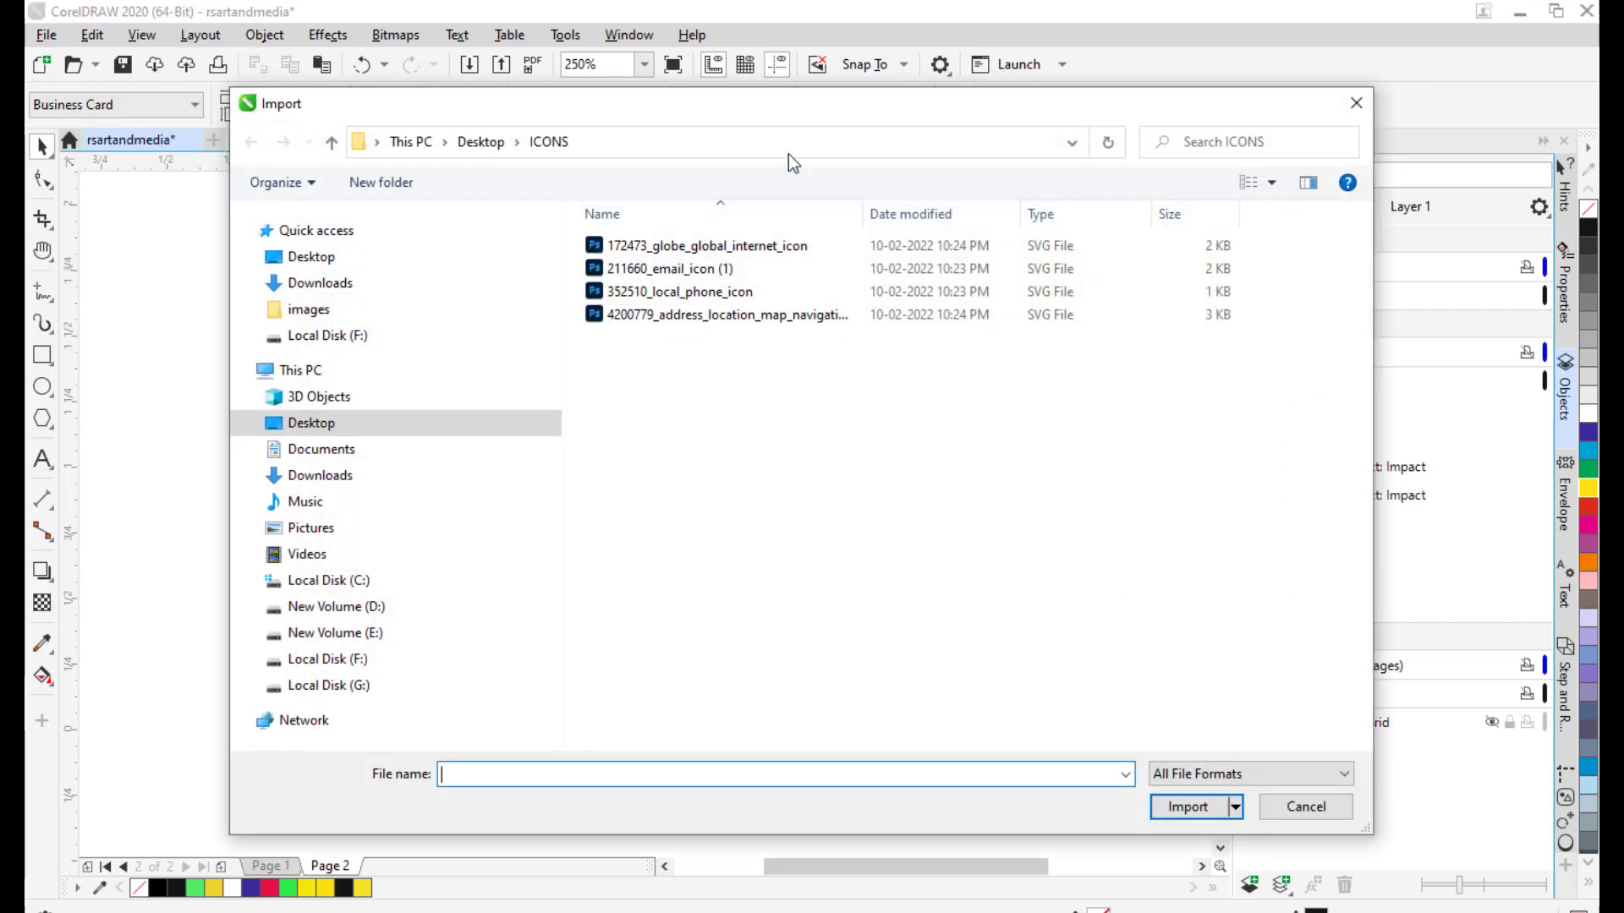
Import the address location icon file and place it beside the card.
drag(800, 108, 723, 110)
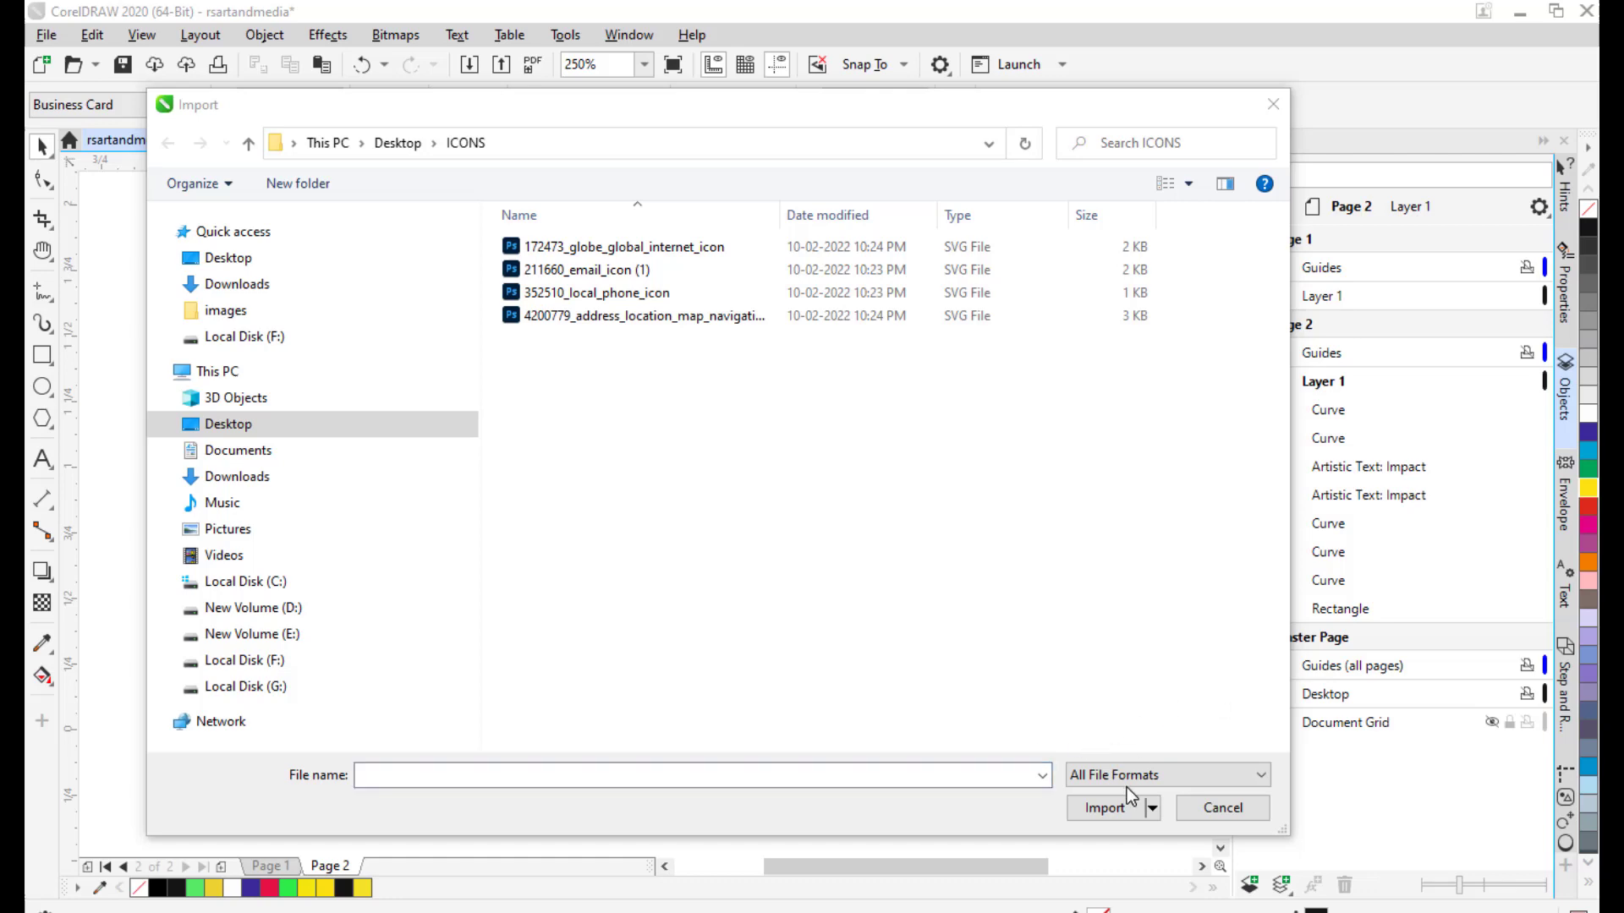
click(584, 316)
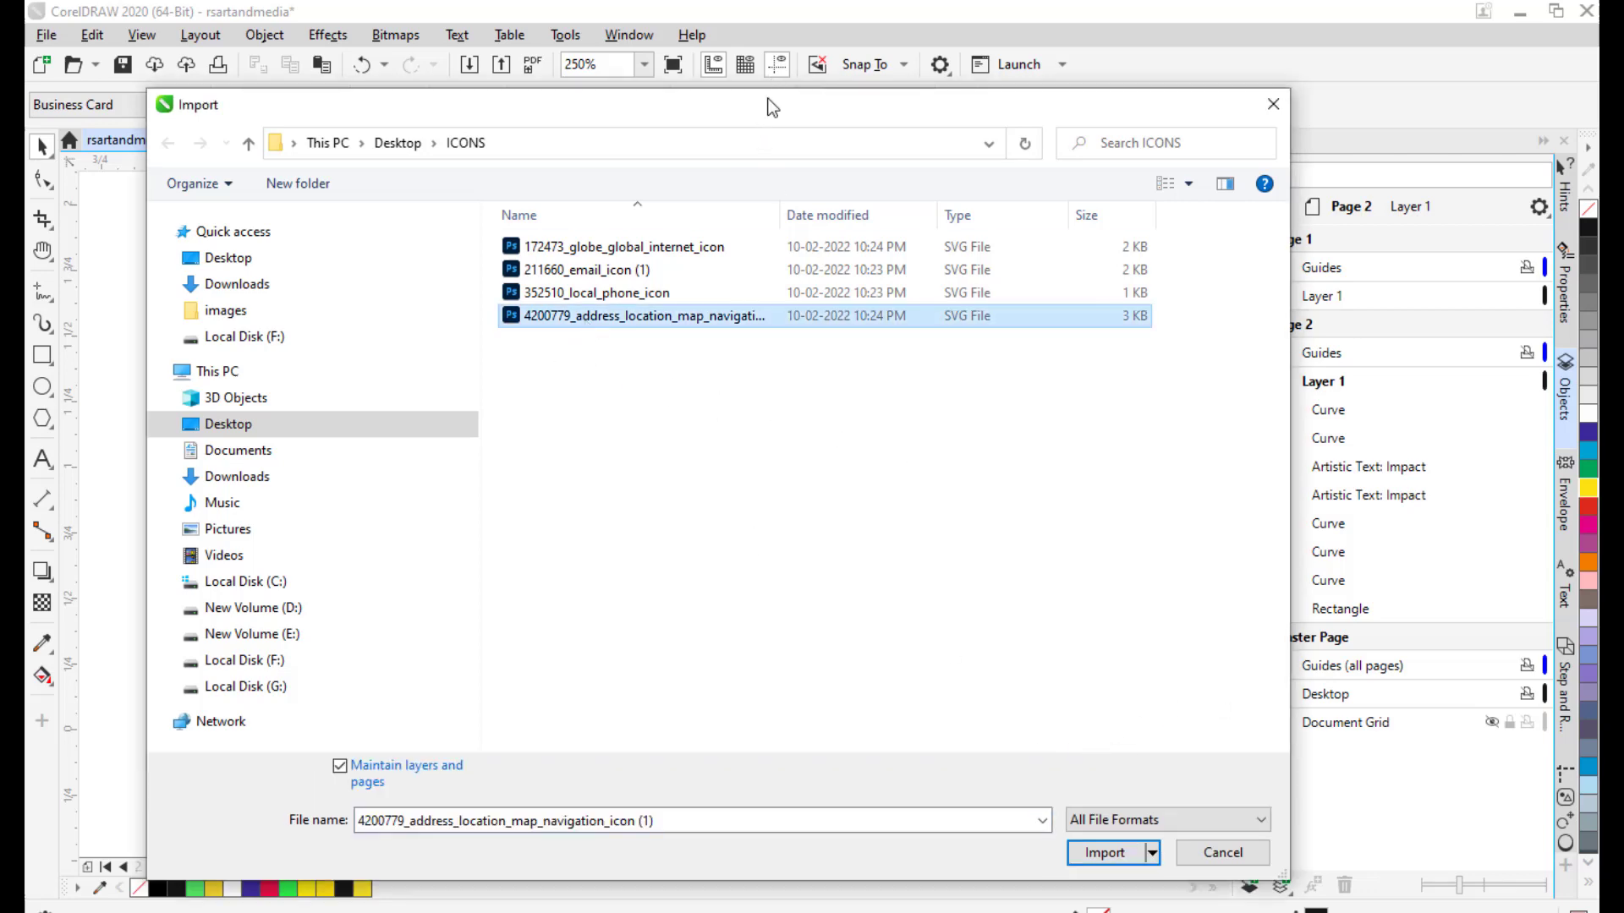
click(947, 862)
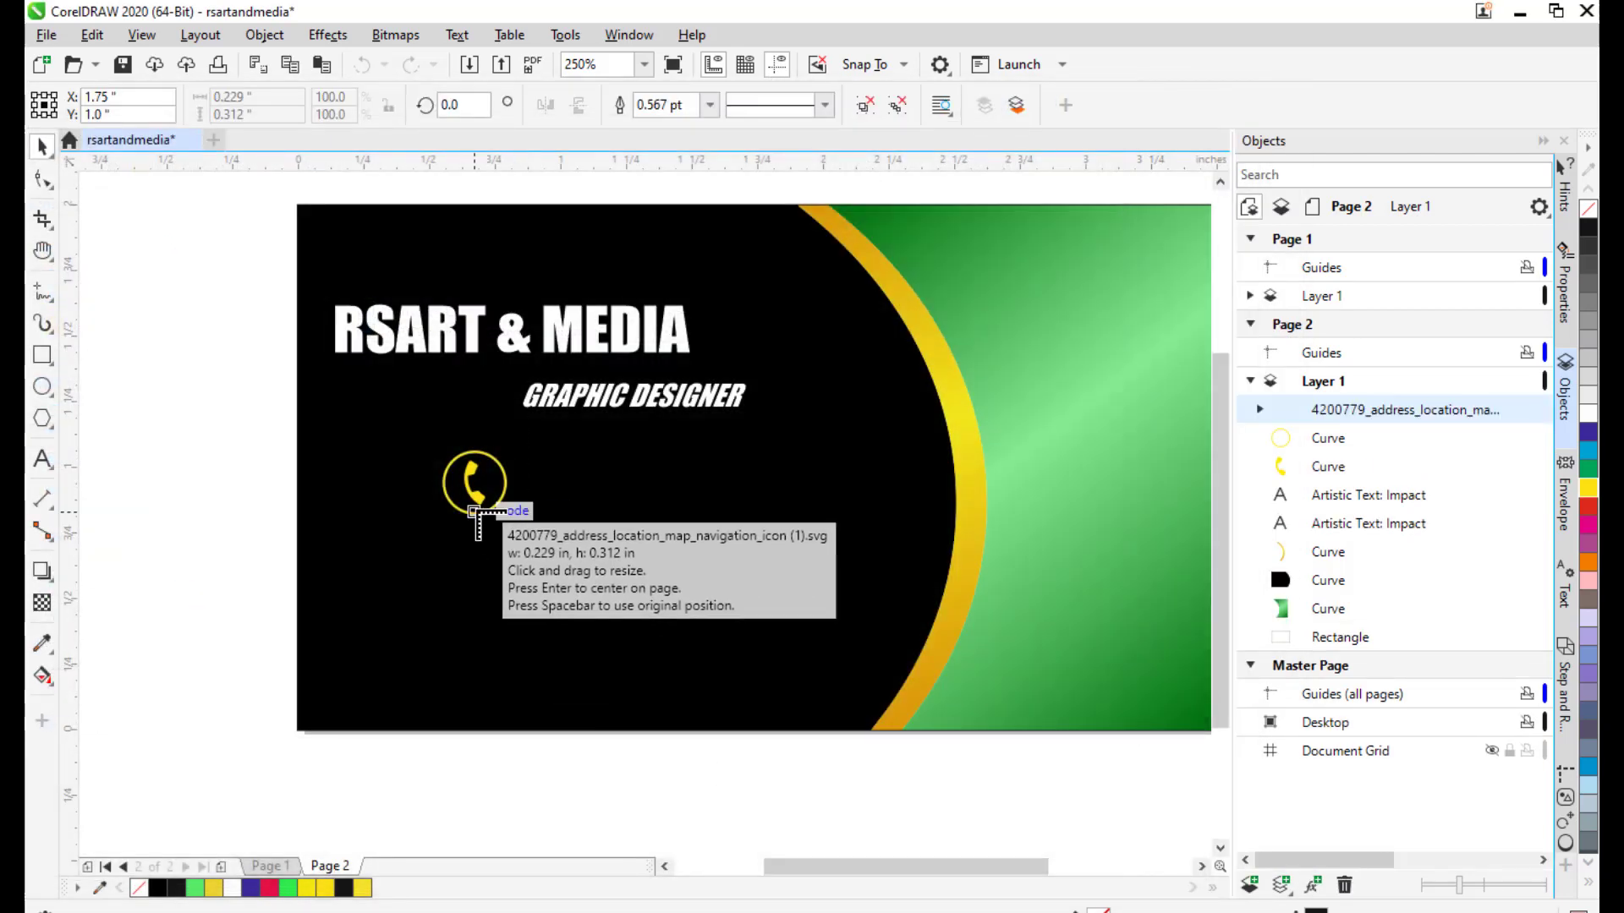
click(464, 585)
drag(496, 626, 366, 522)
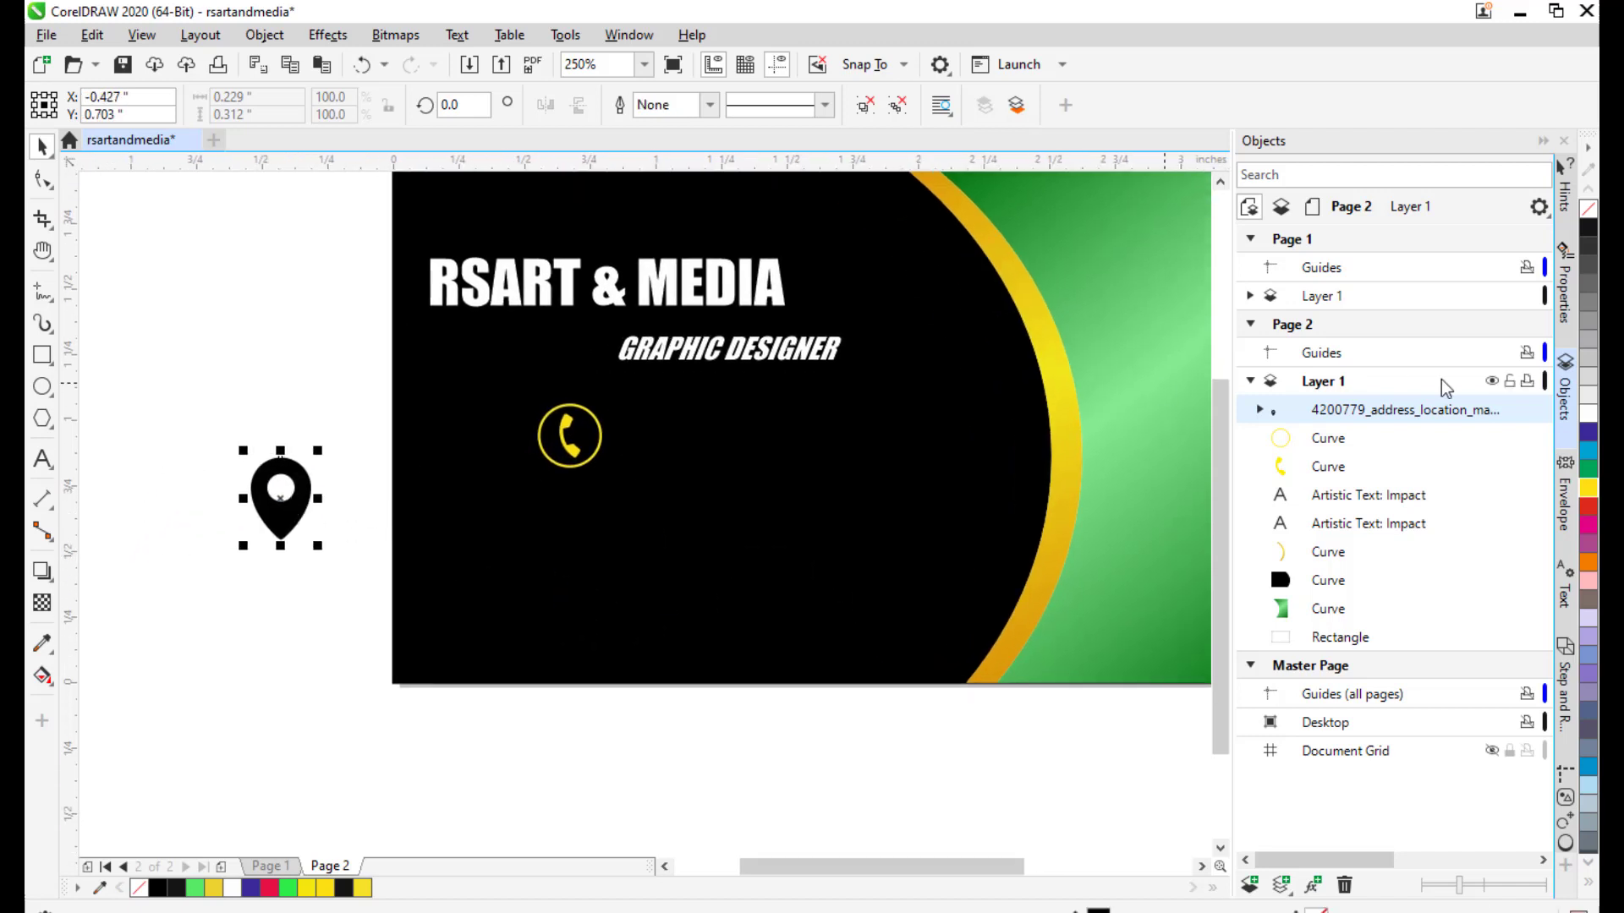
Ungroup the location icon, fill the pin yellow, and place it below the phone icon.
right_click(1423, 409)
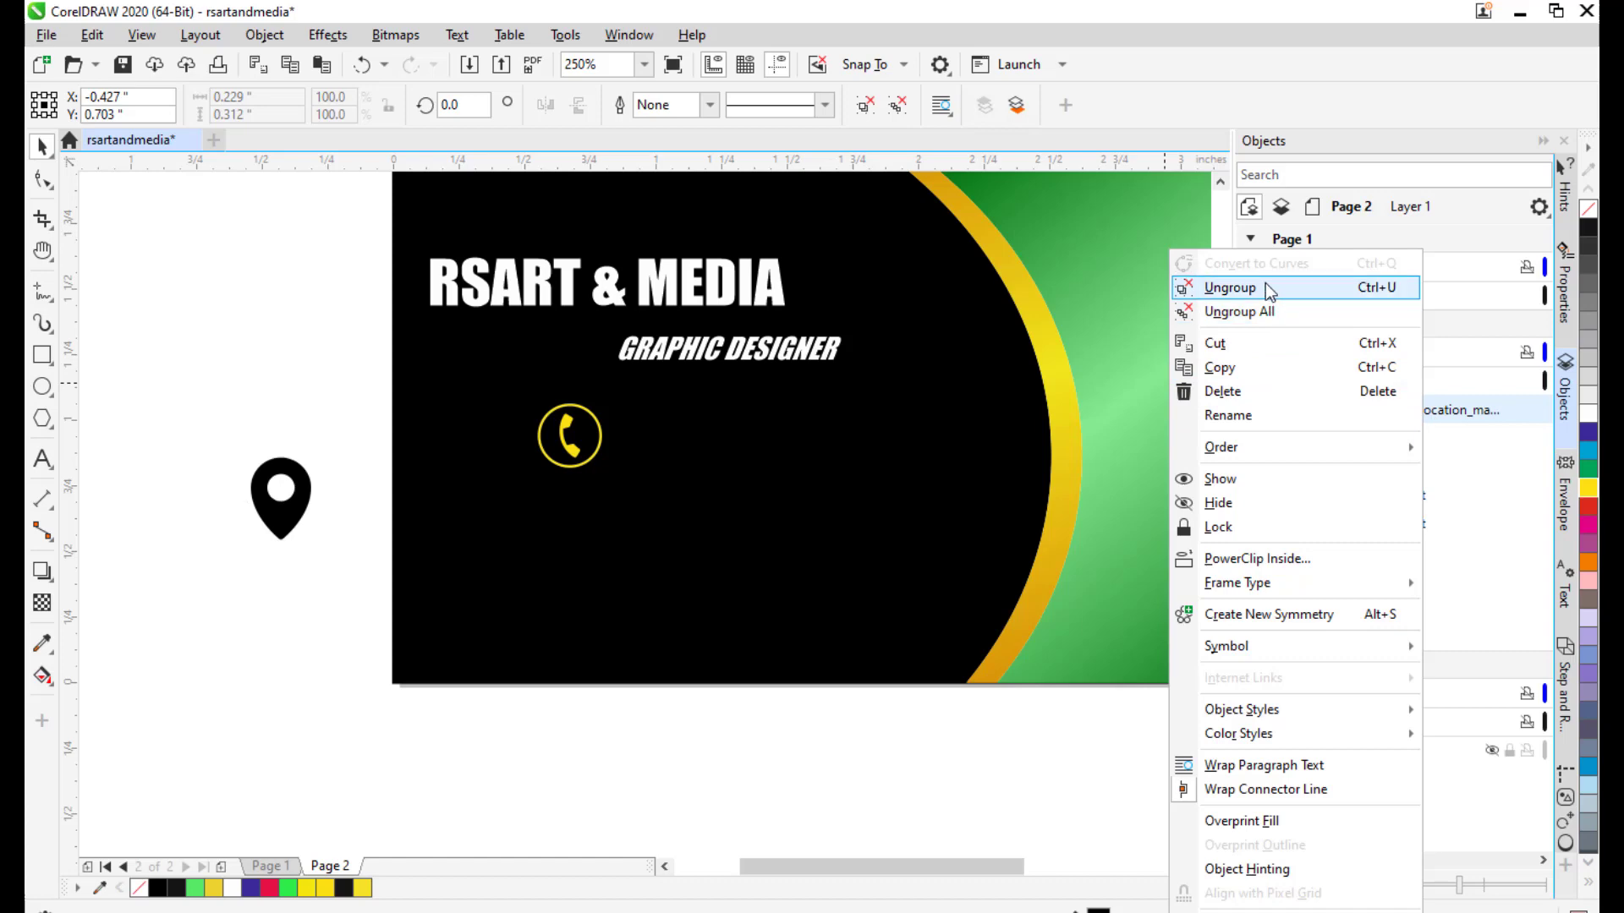
click(1230, 287)
click(269, 522)
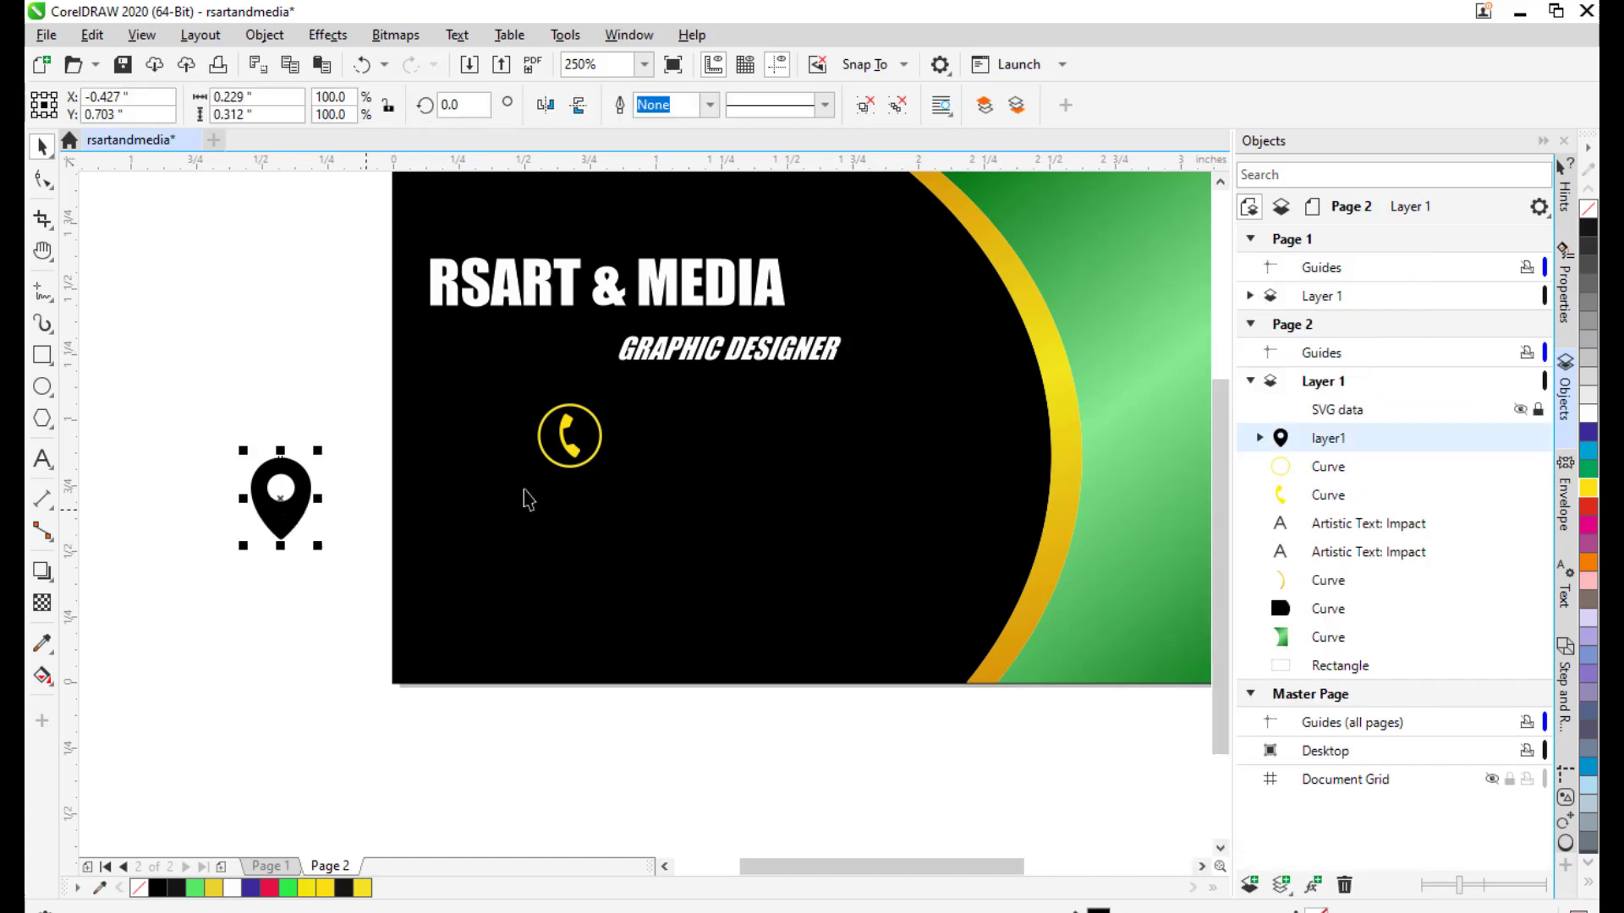
click(1586, 485)
click(331, 512)
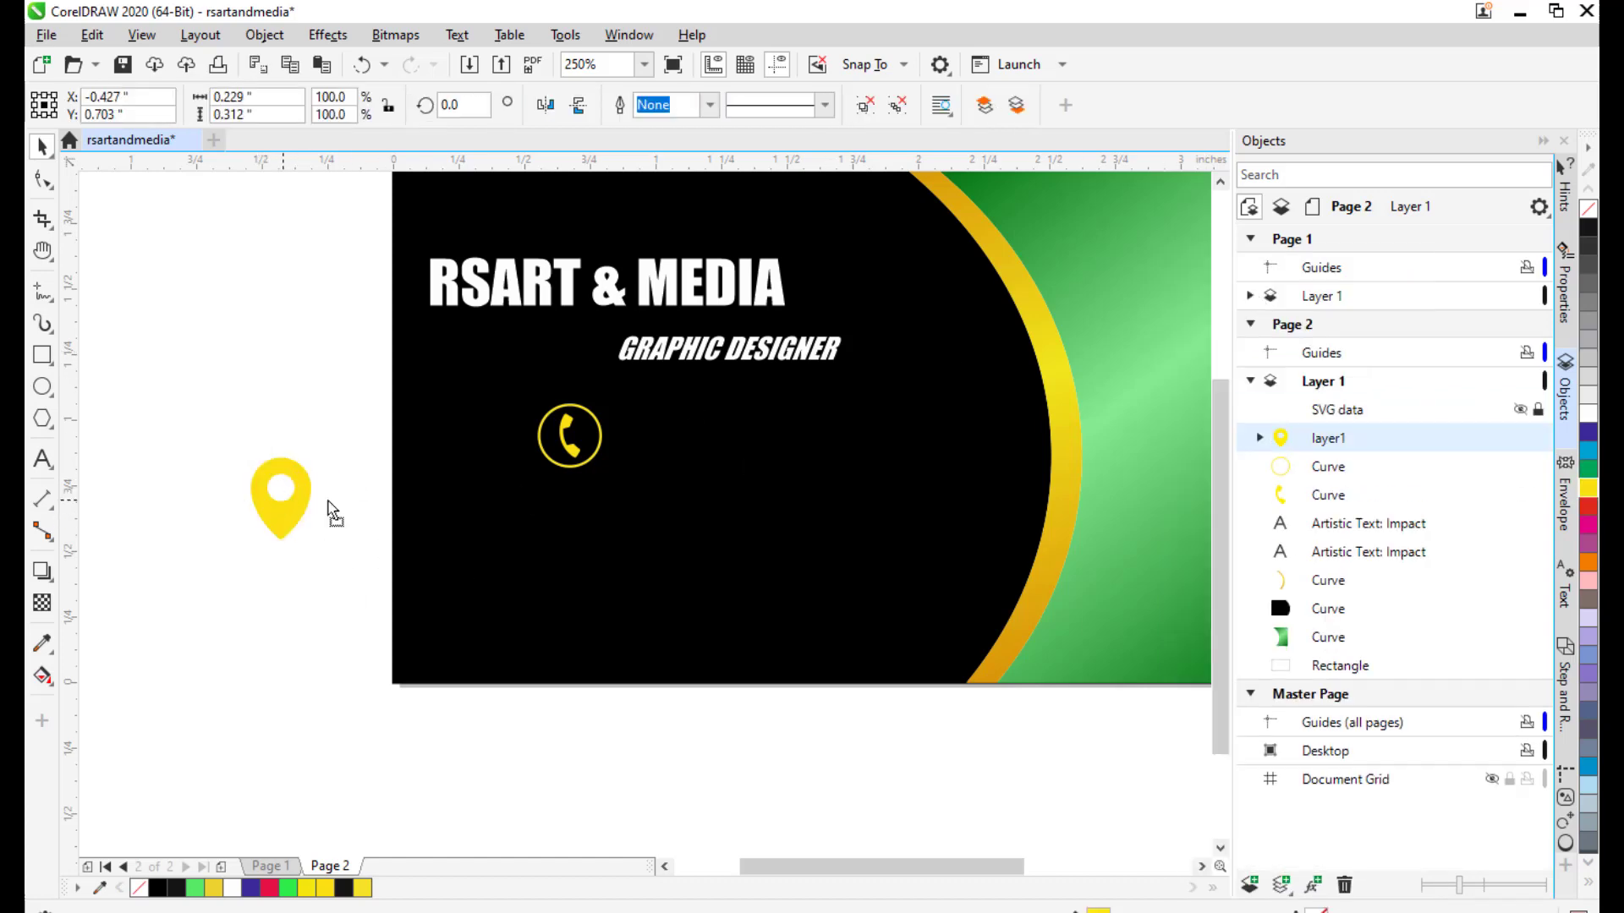
drag(281, 510, 568, 531)
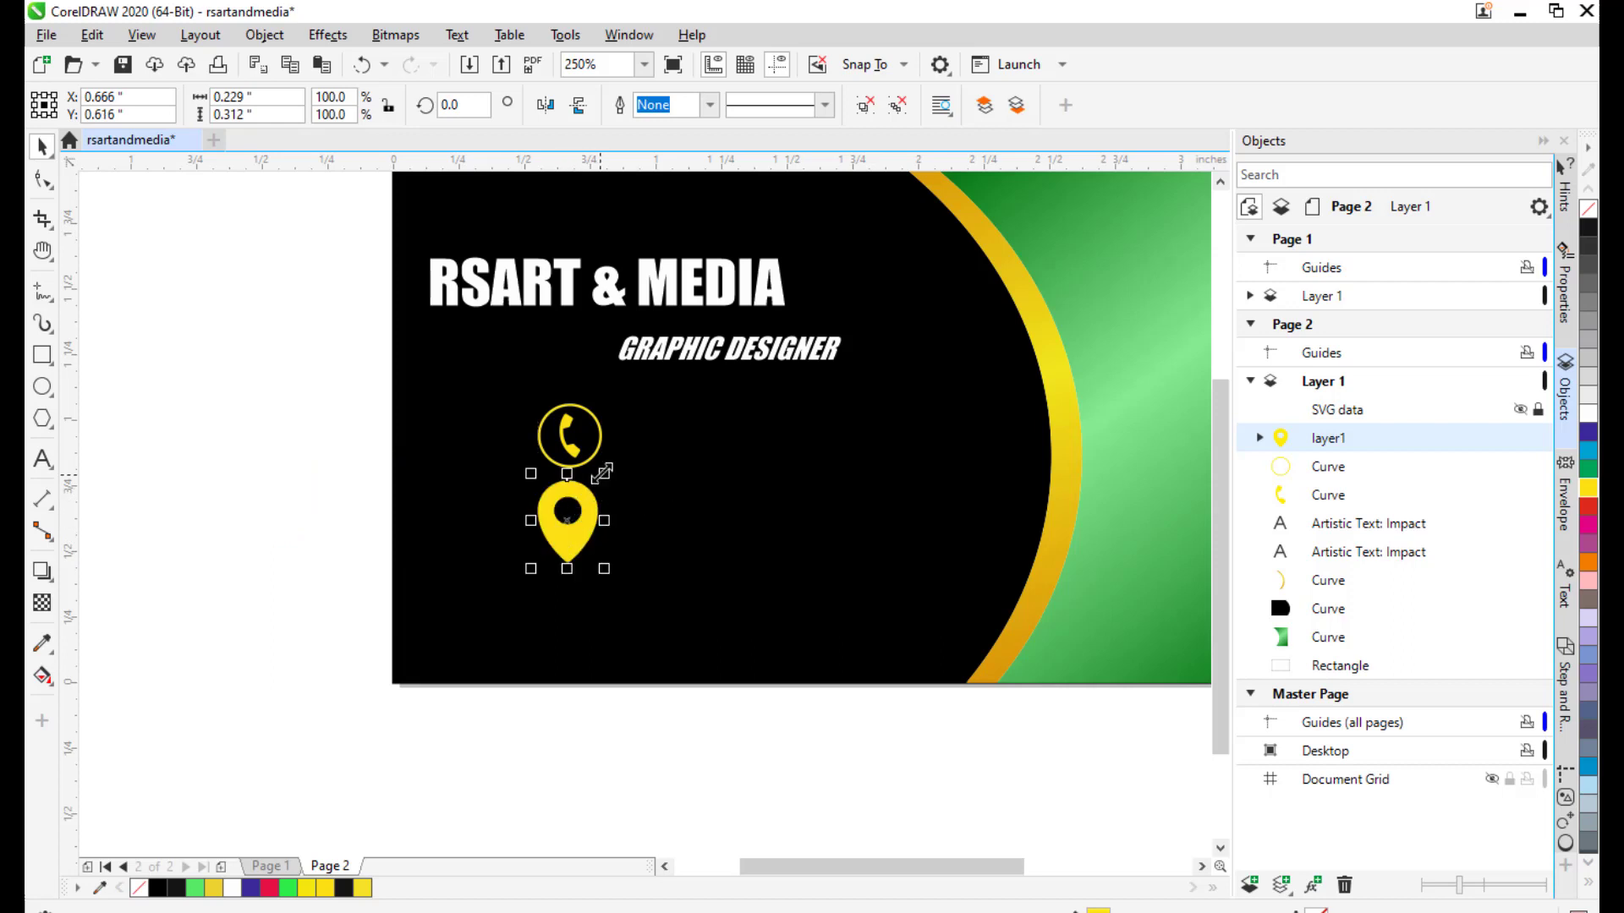
drag(606, 474, 576, 523)
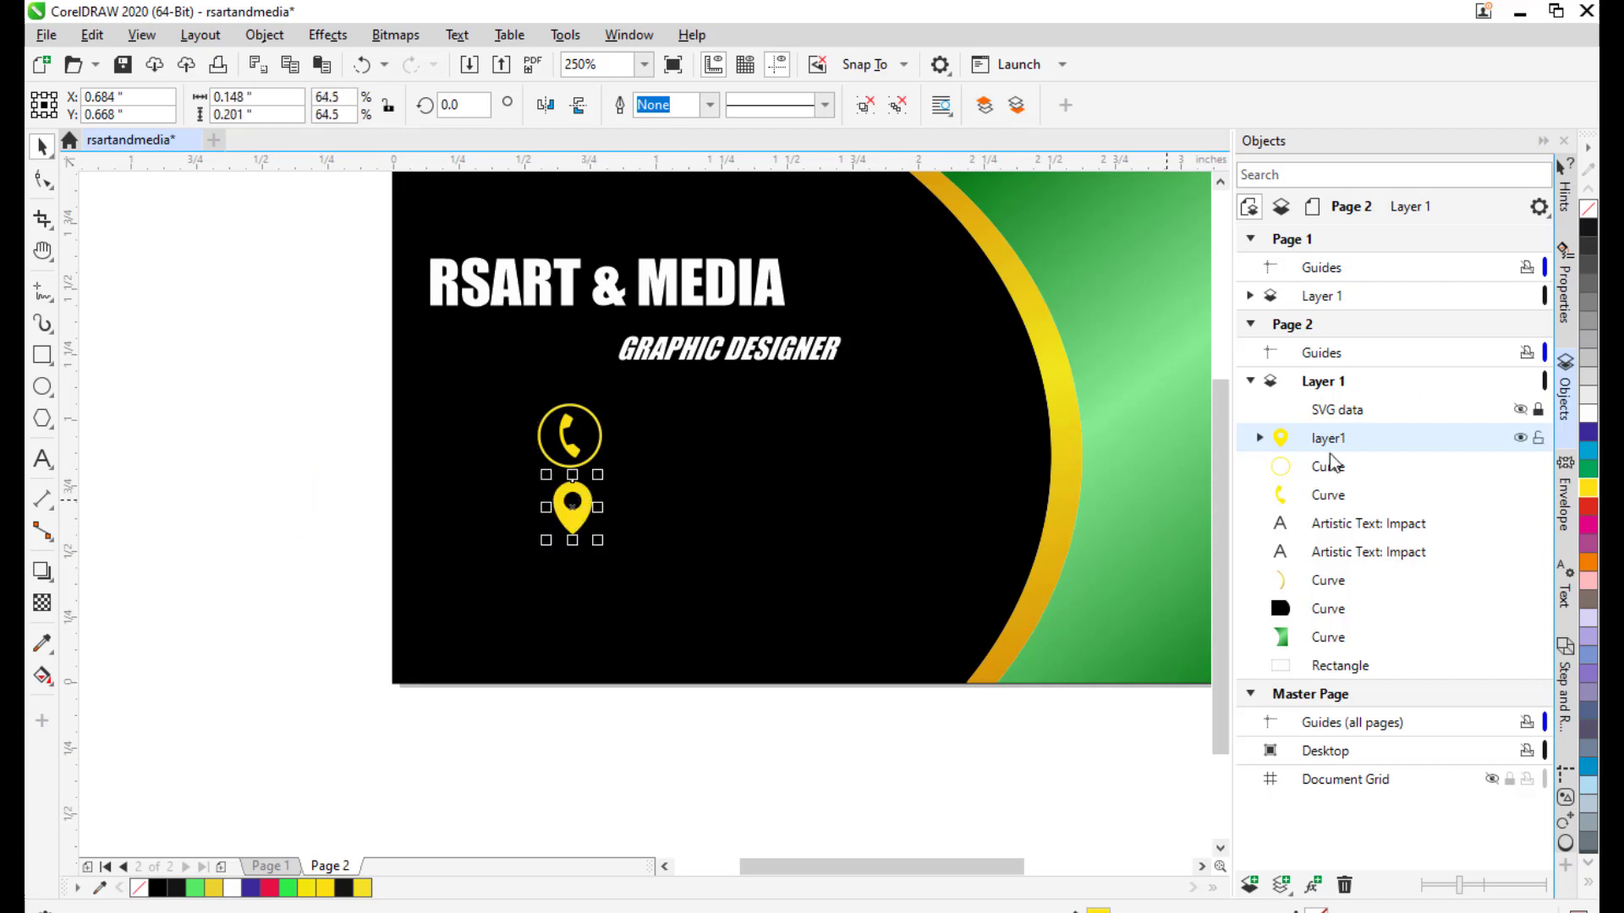
Group the phone icon with its yellow ring and scale the group to about 65%.
click(576, 431)
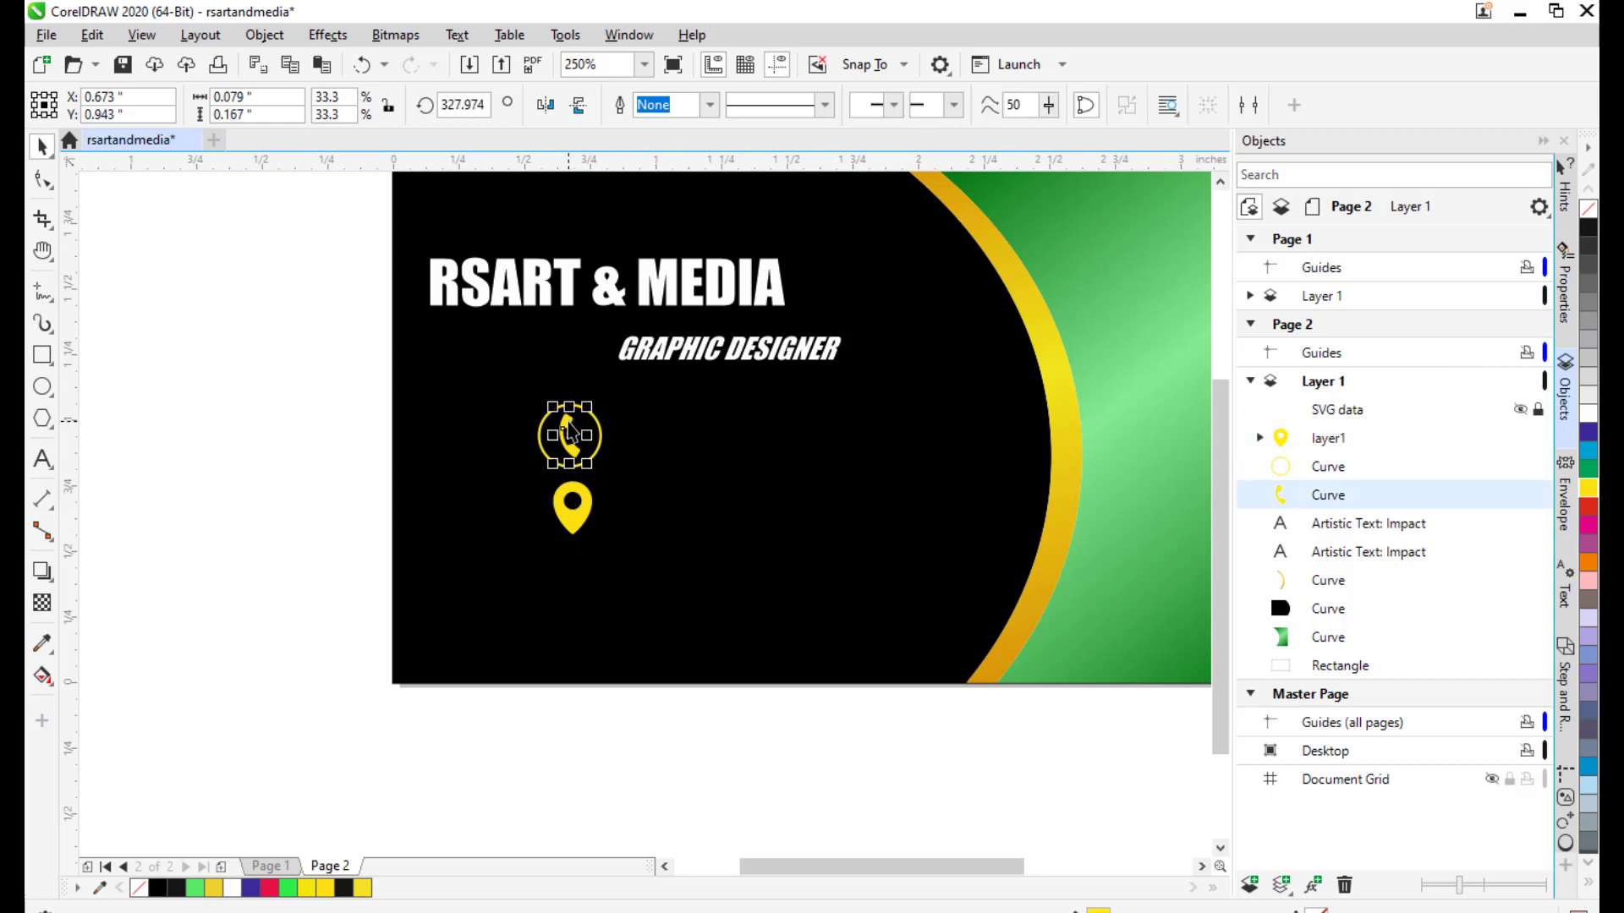
ctrl+click(1328, 474)
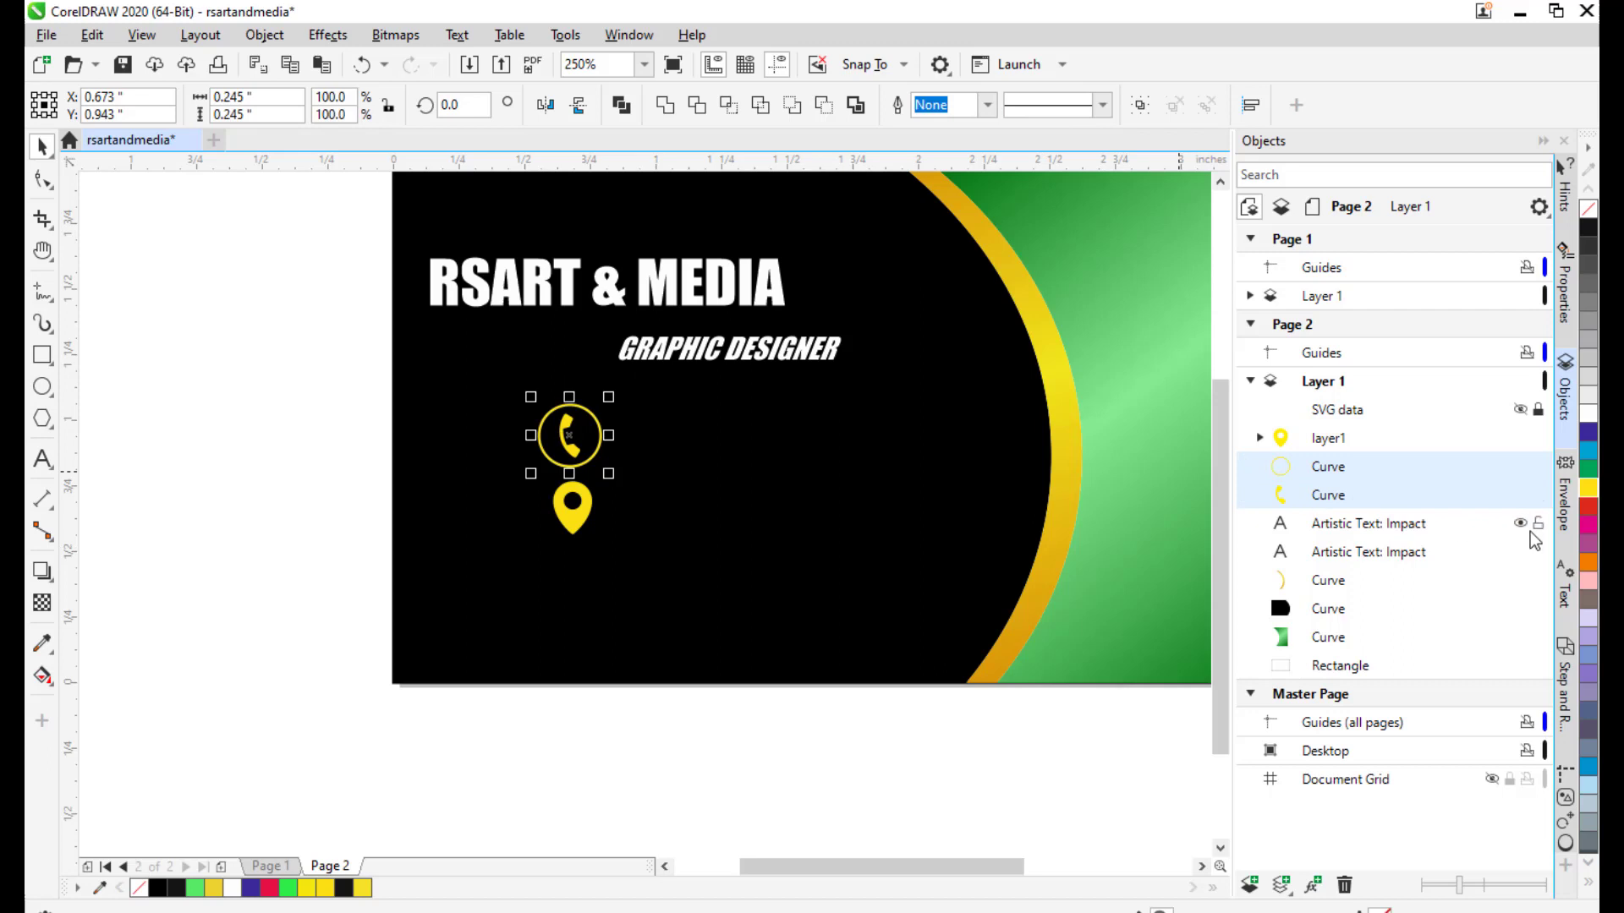
key(ctrl+g)
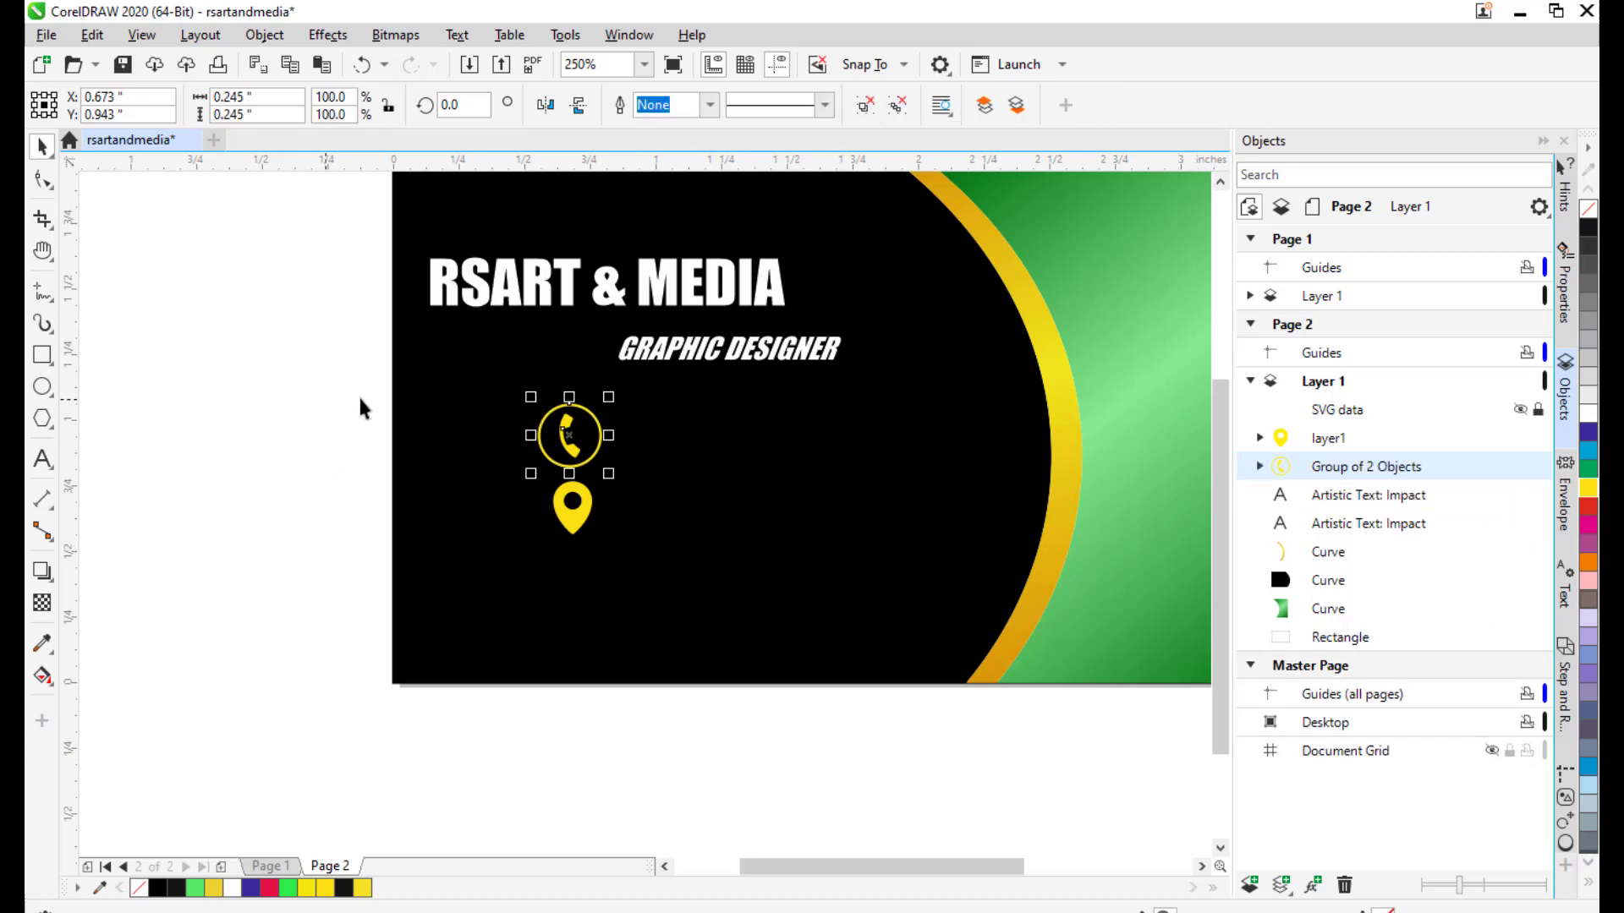
drag(612, 397, 597, 410)
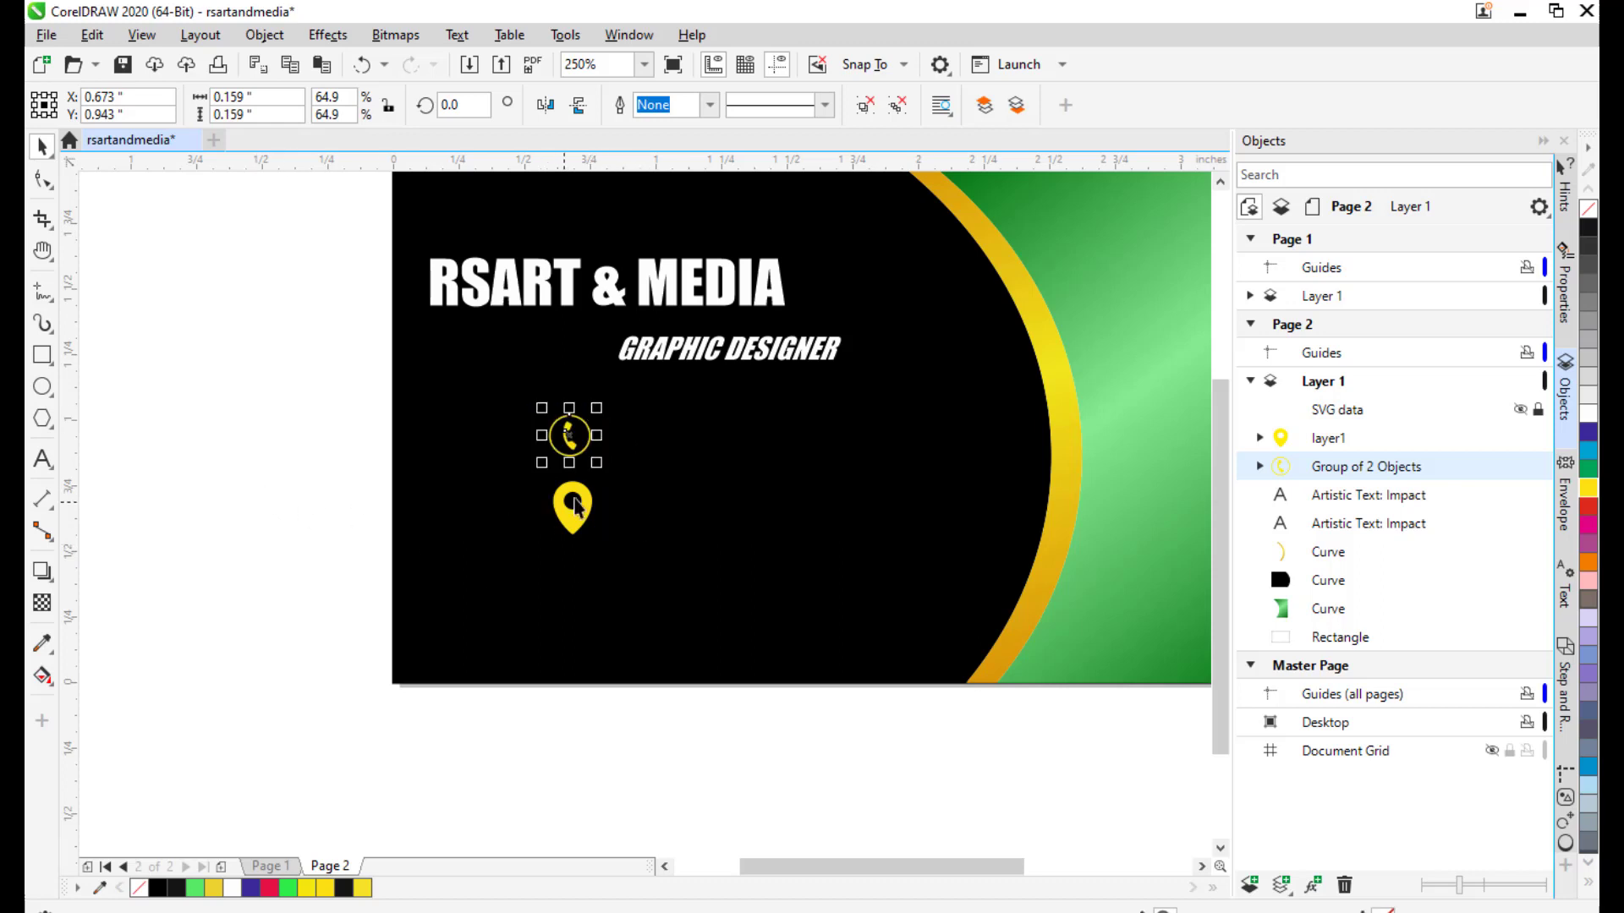
Shrink the location pin to match the size of the ringed phone icon.
click(574, 505)
click(225, 526)
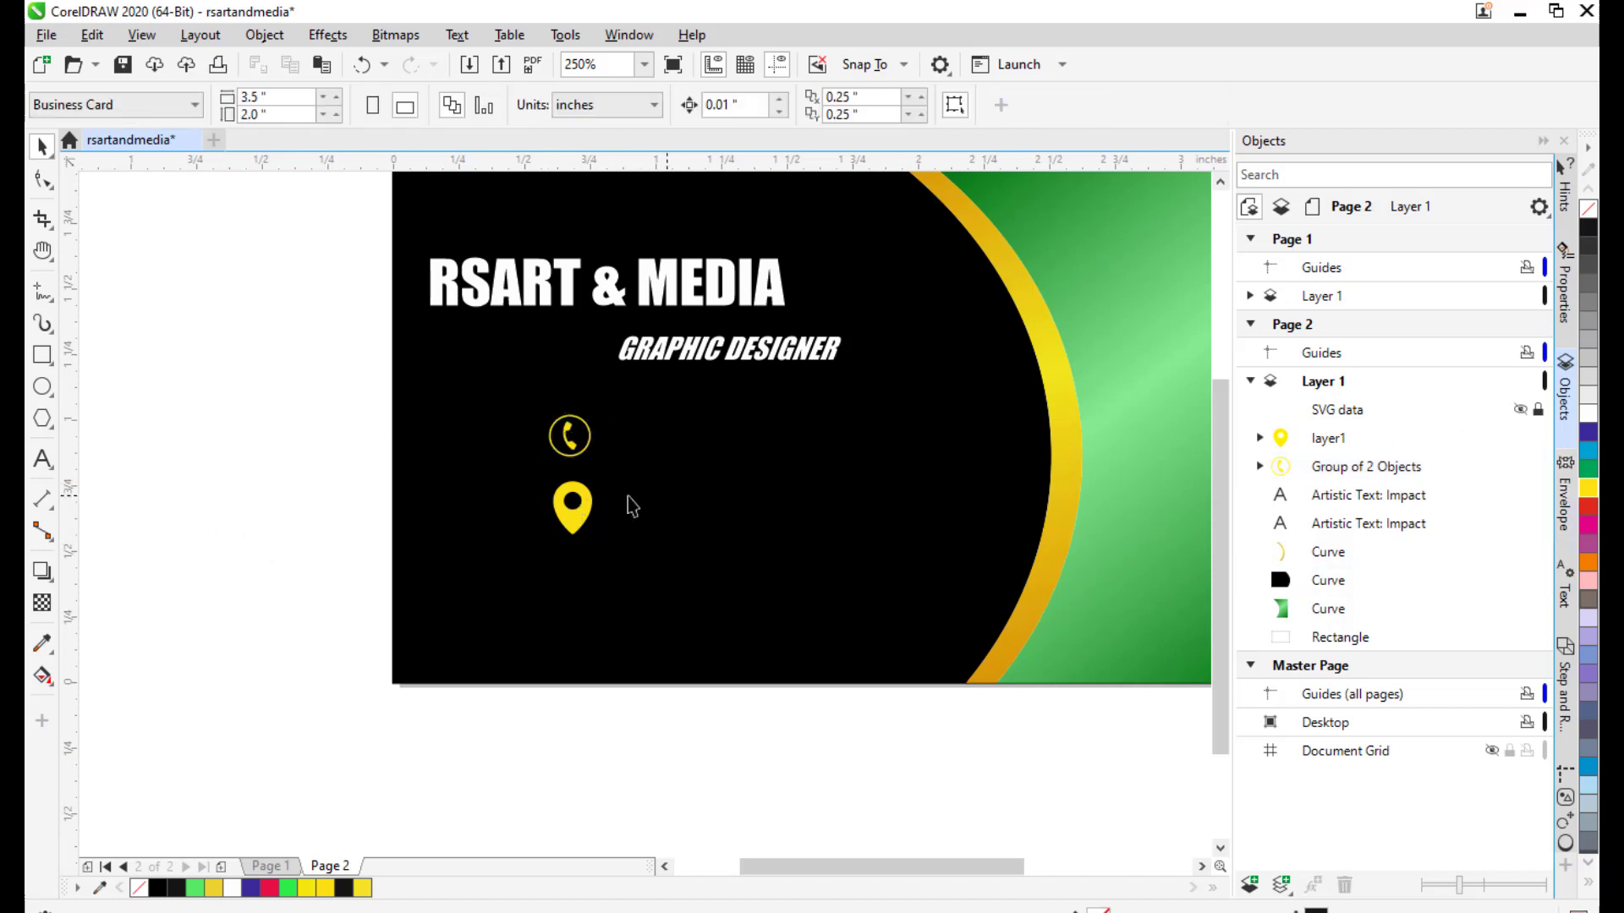
click(584, 496)
drag(599, 474, 603, 517)
click(288, 380)
drag(527, 342, 559, 364)
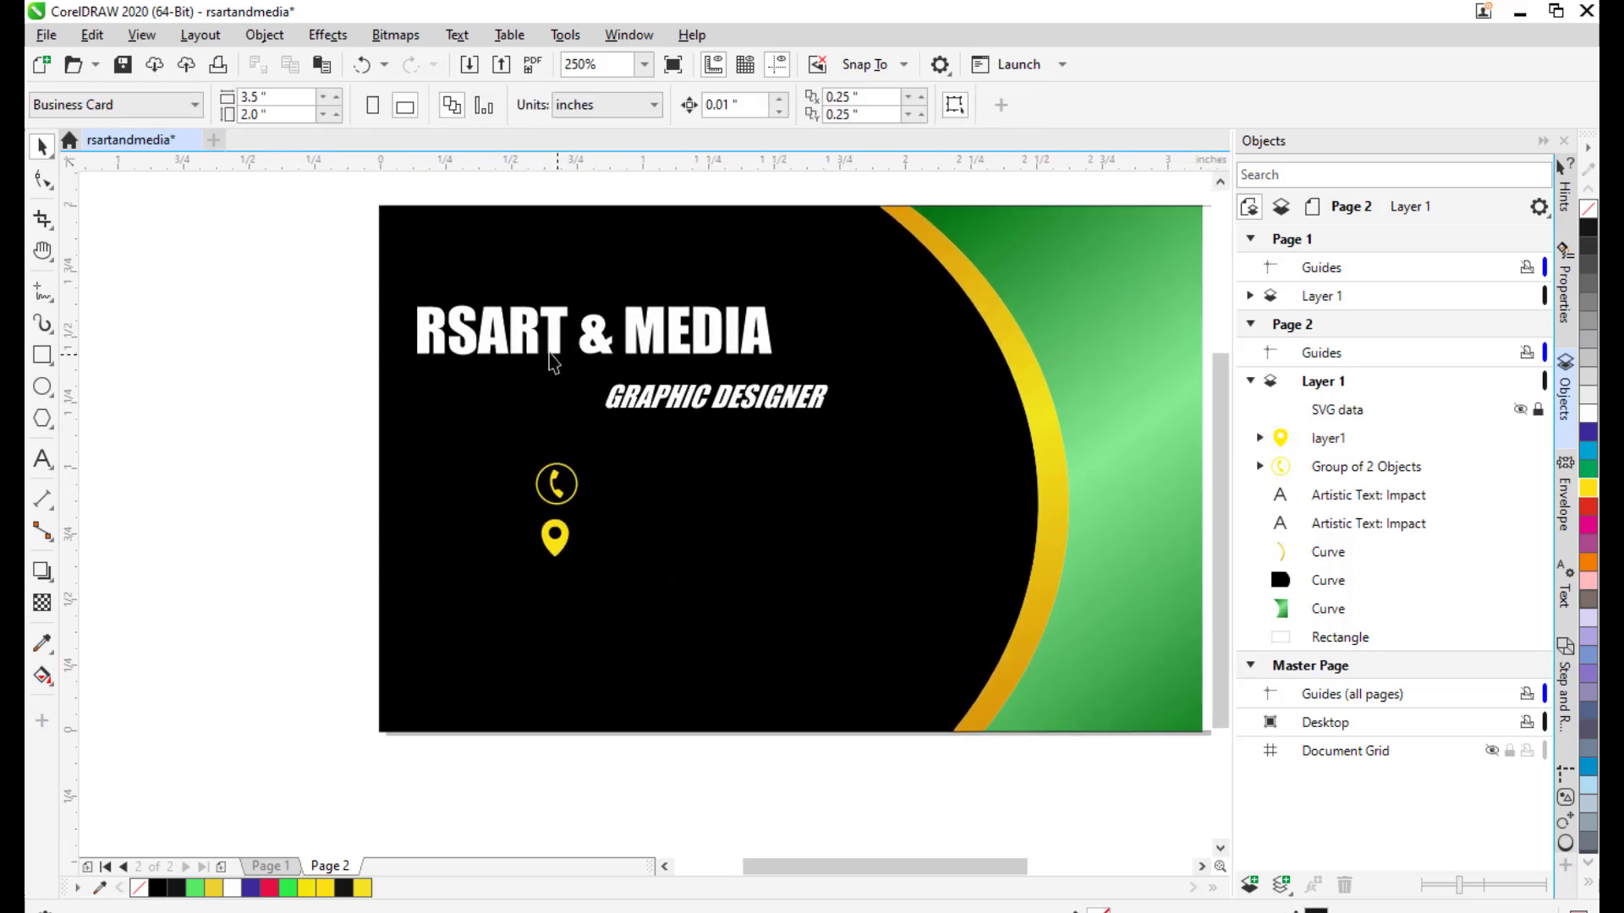
click(46, 35)
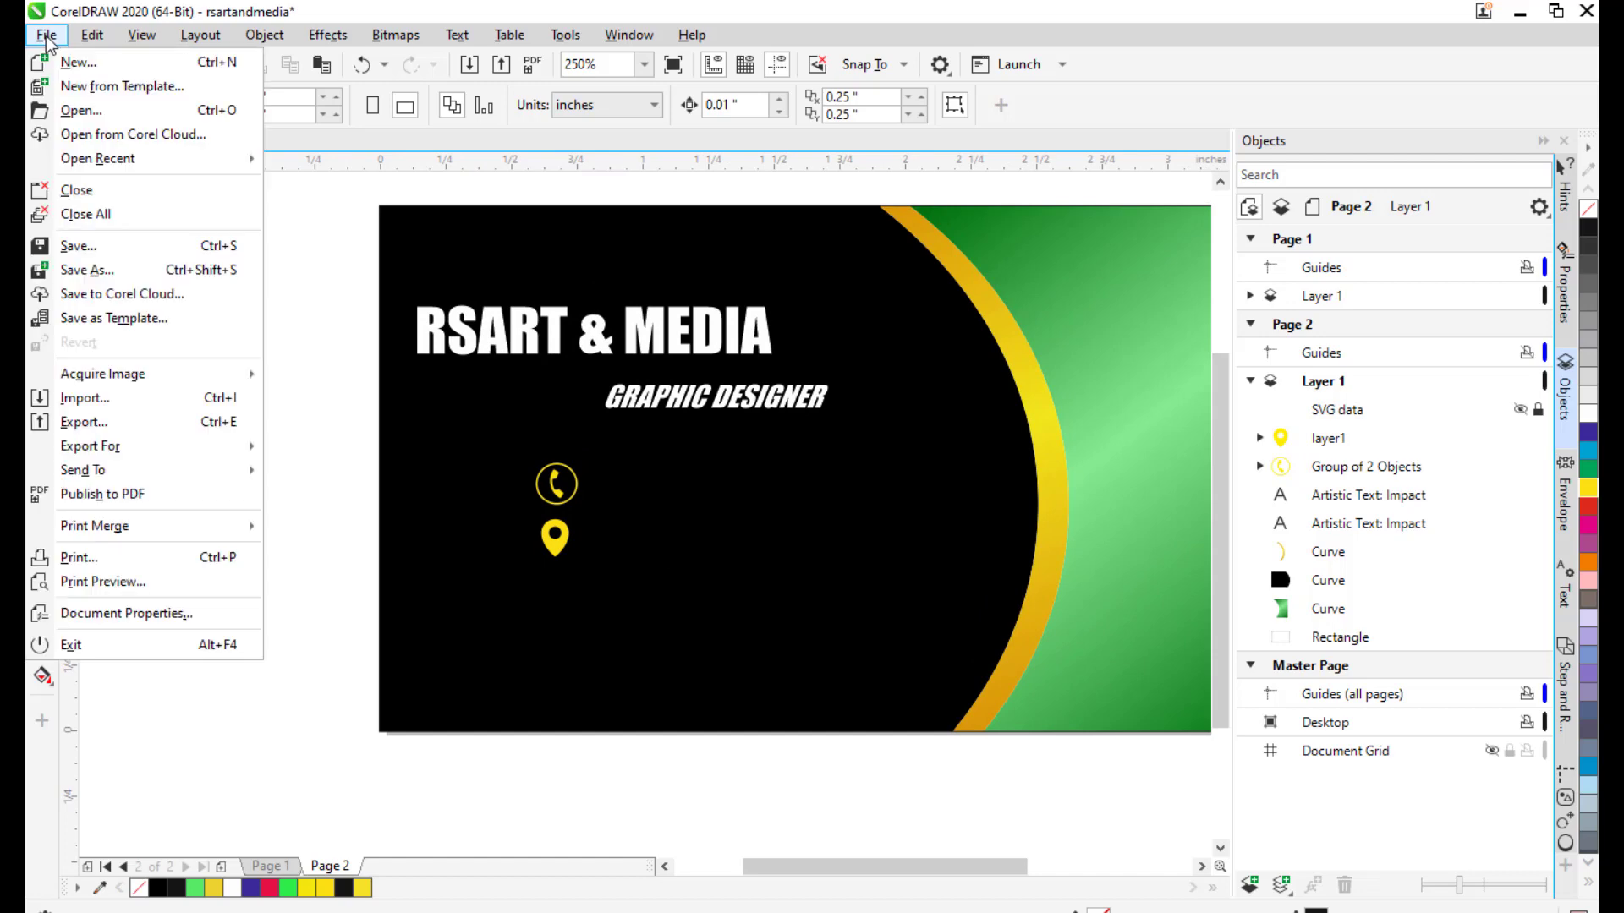
Import the email icon file and place it to the left of the card.
click(143, 401)
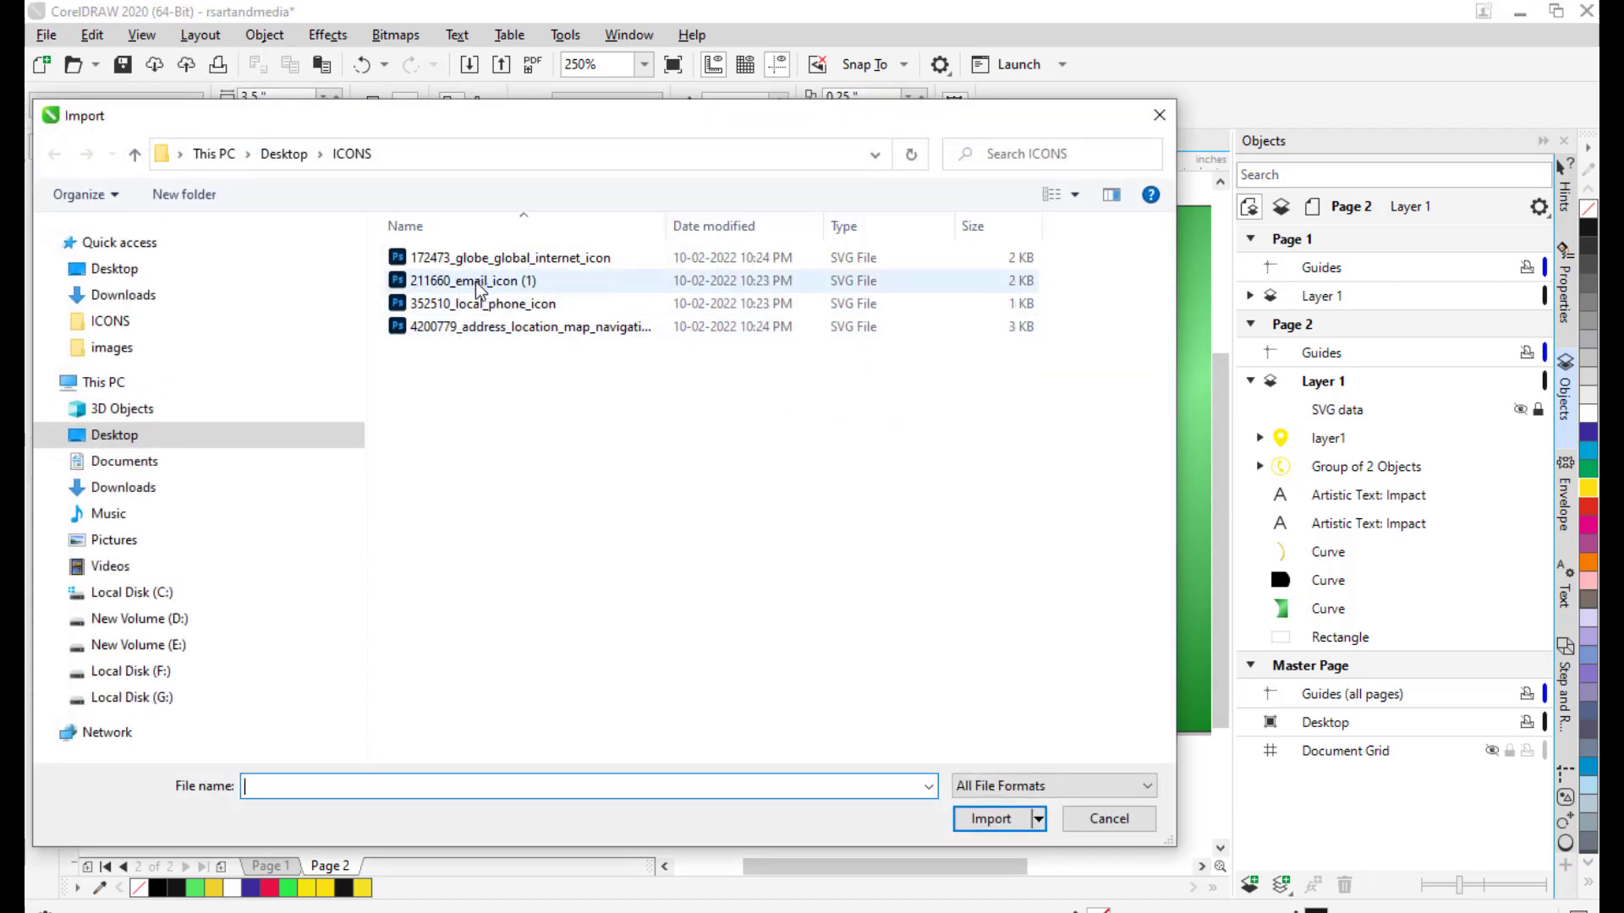
click(479, 288)
drag(692, 114, 628, 116)
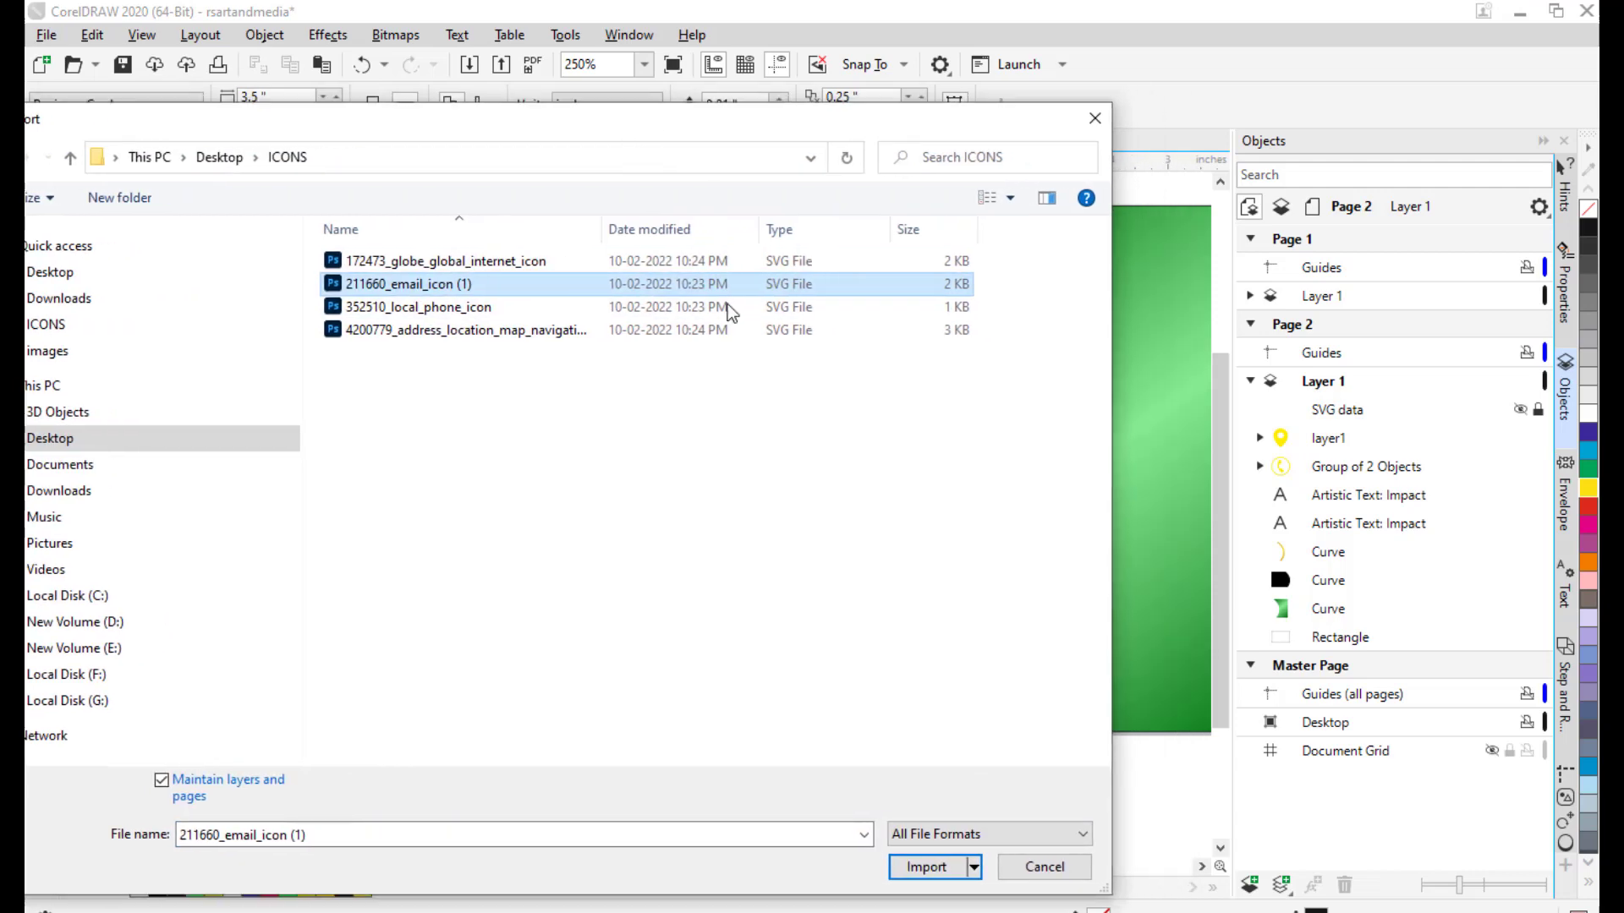
click(920, 866)
click(161, 462)
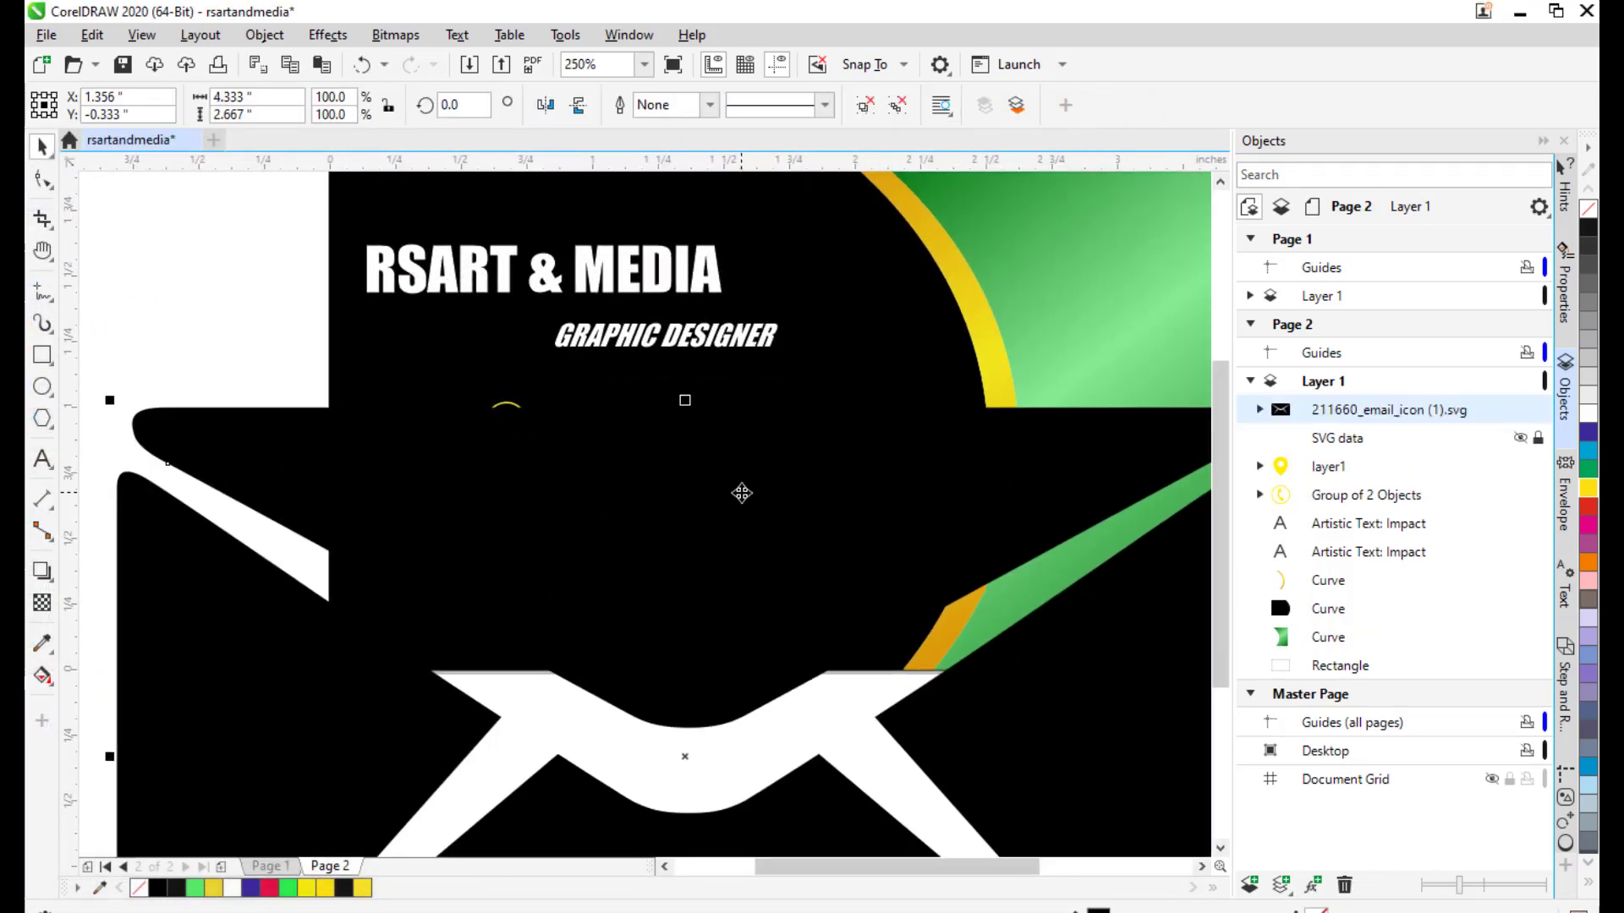
scroll(742, 493, down, 1)
drag(713, 569, 327, 528)
scroll(515, 448, left, 2)
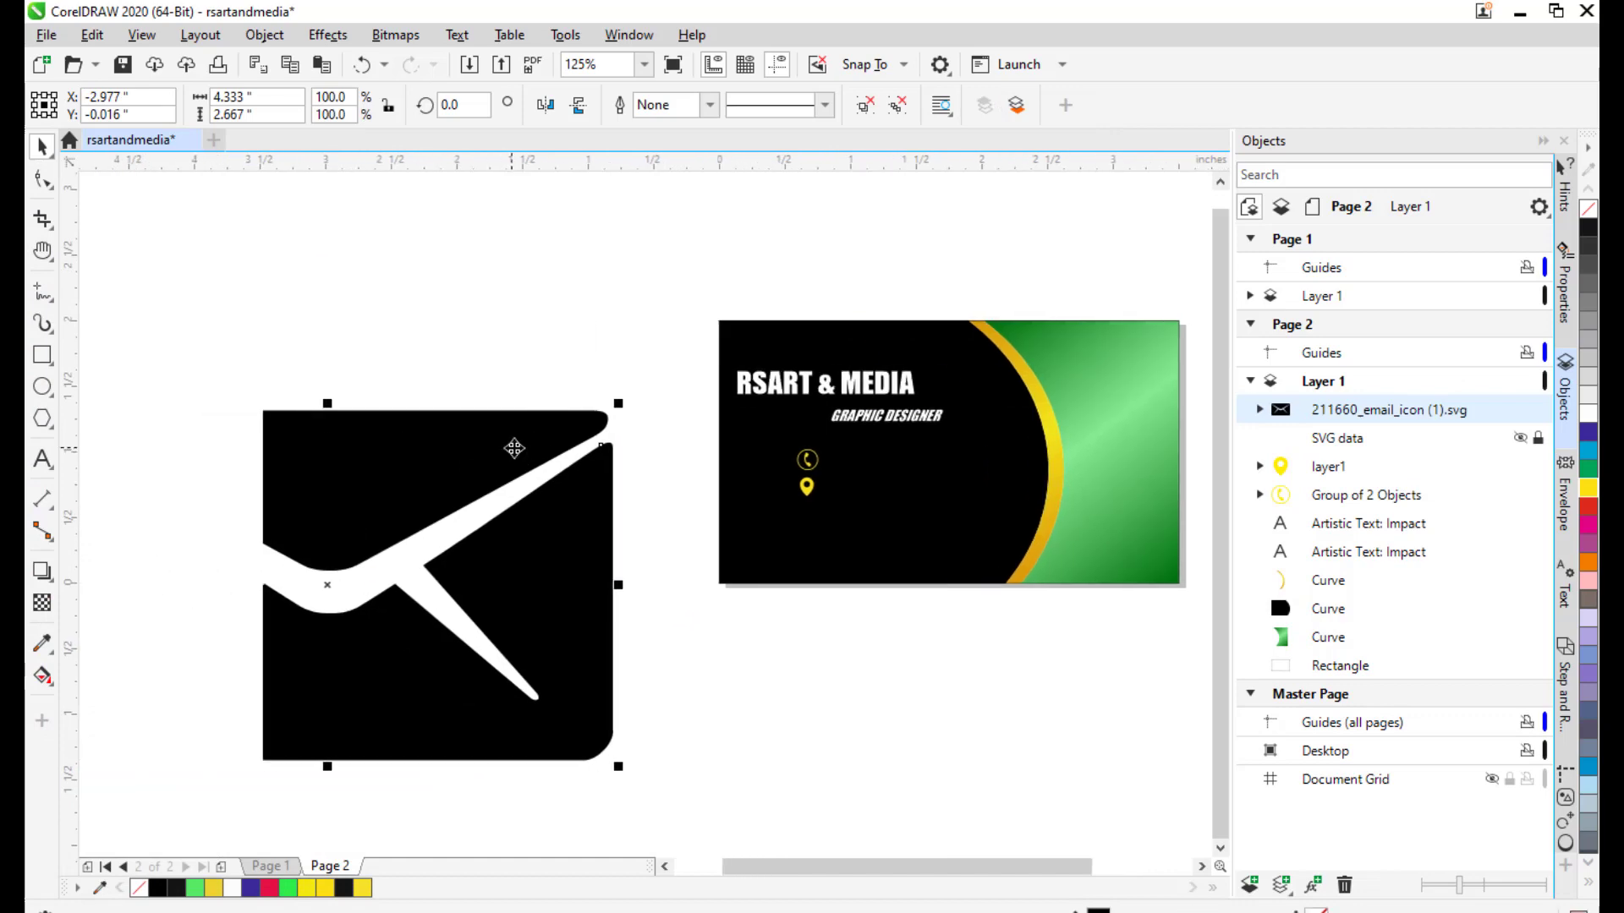
Scale the envelope to about 72%, ungroup it, and fill it yellow.
drag(618, 403, 539, 452)
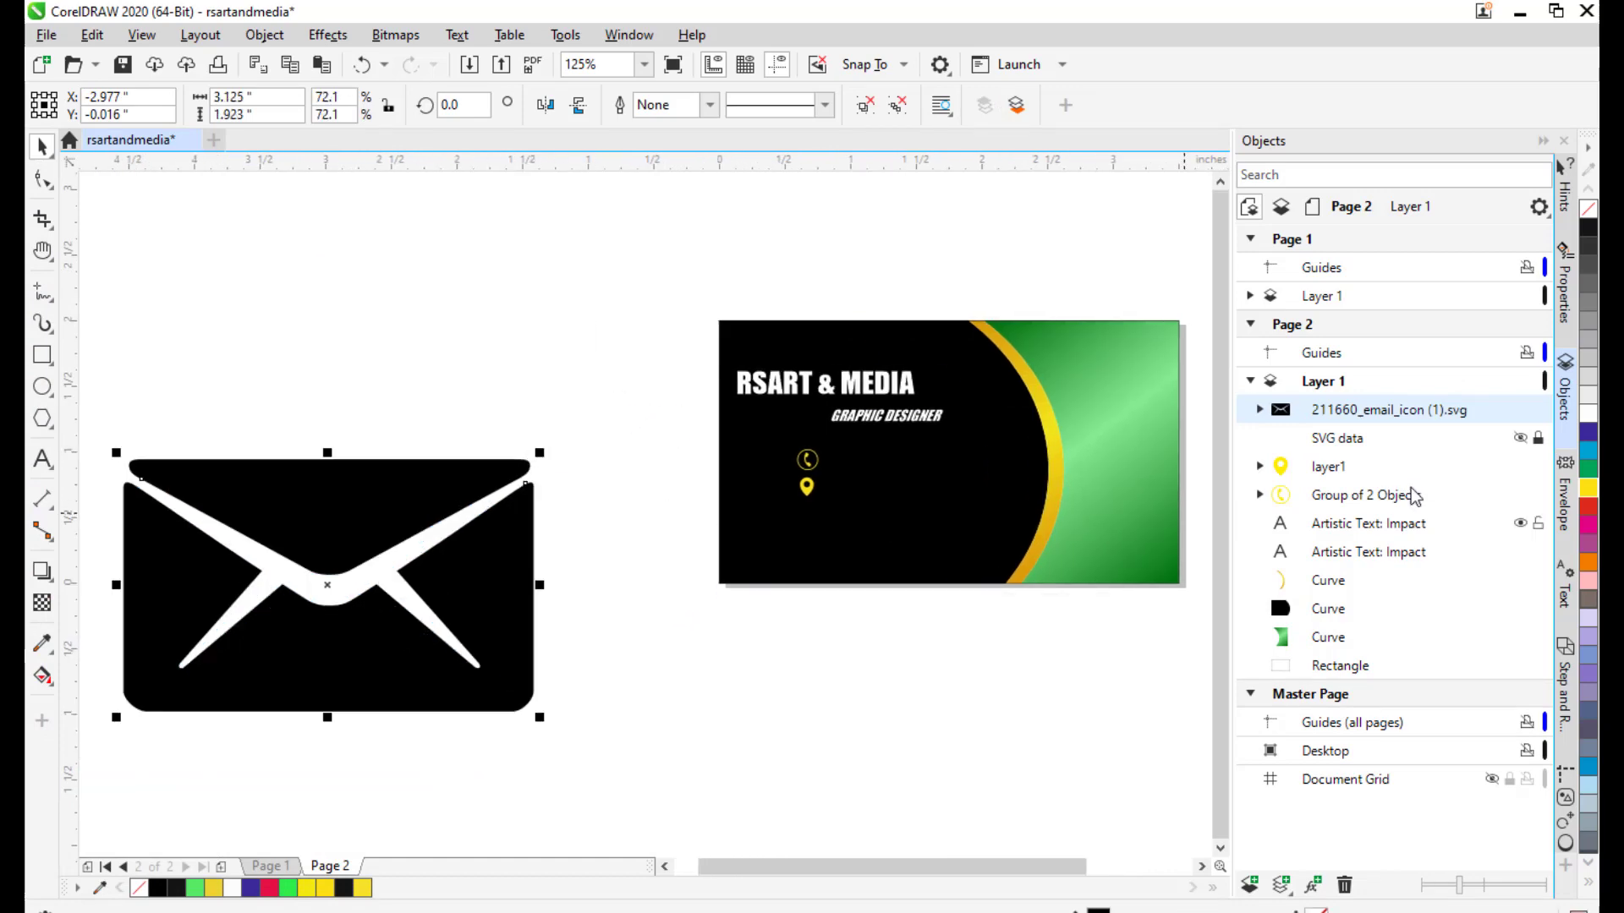
right_click(1357, 414)
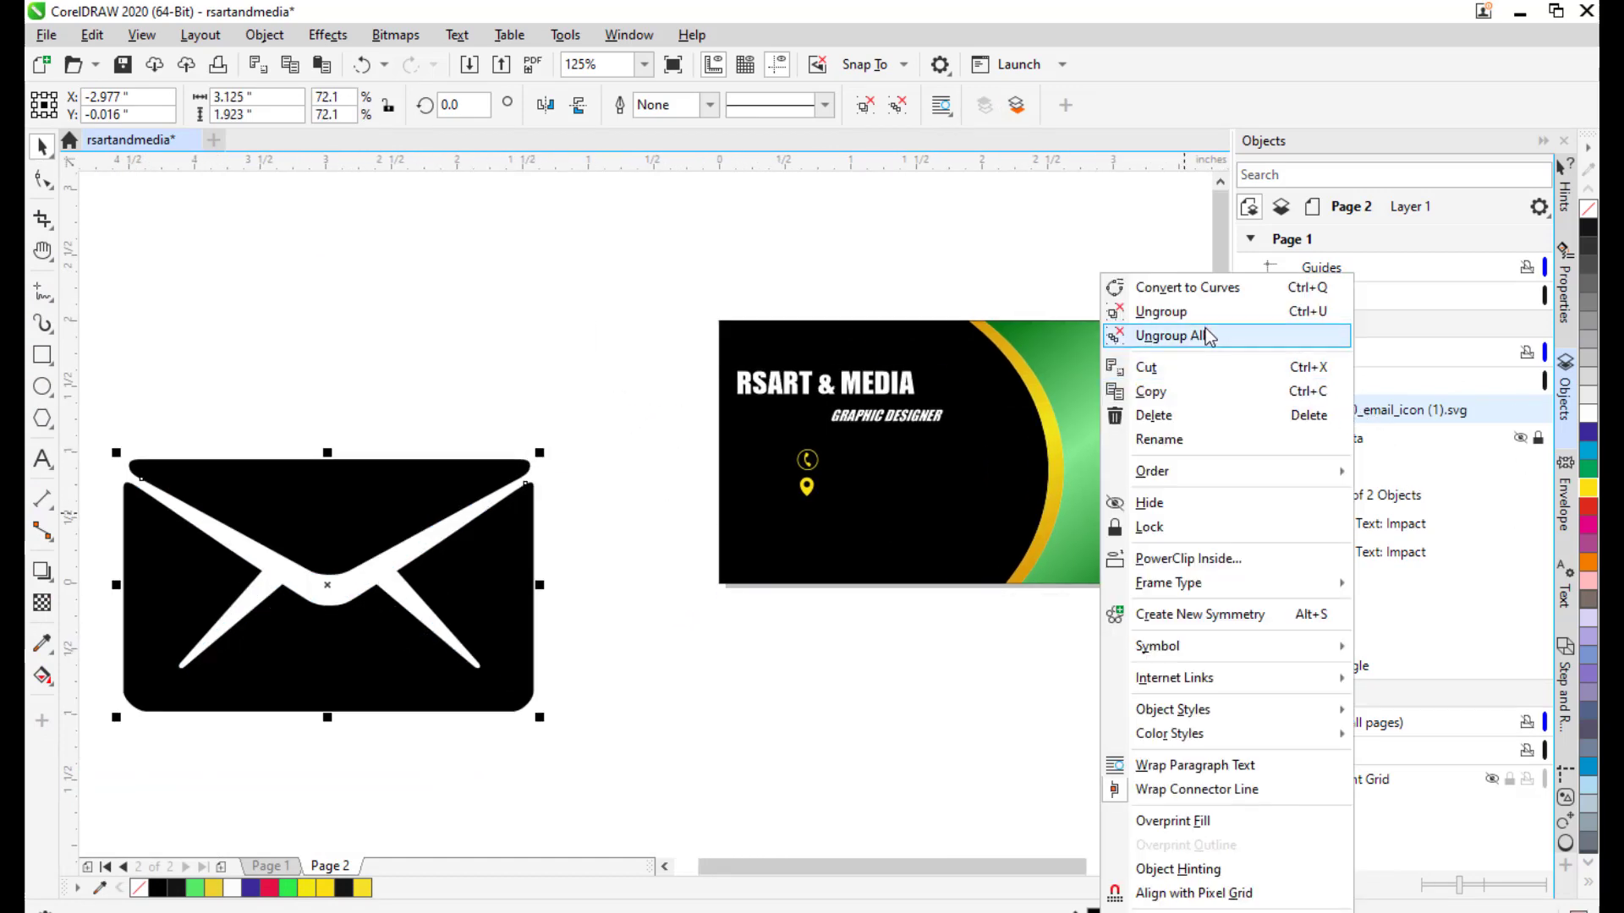
click(1171, 312)
click(500, 344)
click(398, 514)
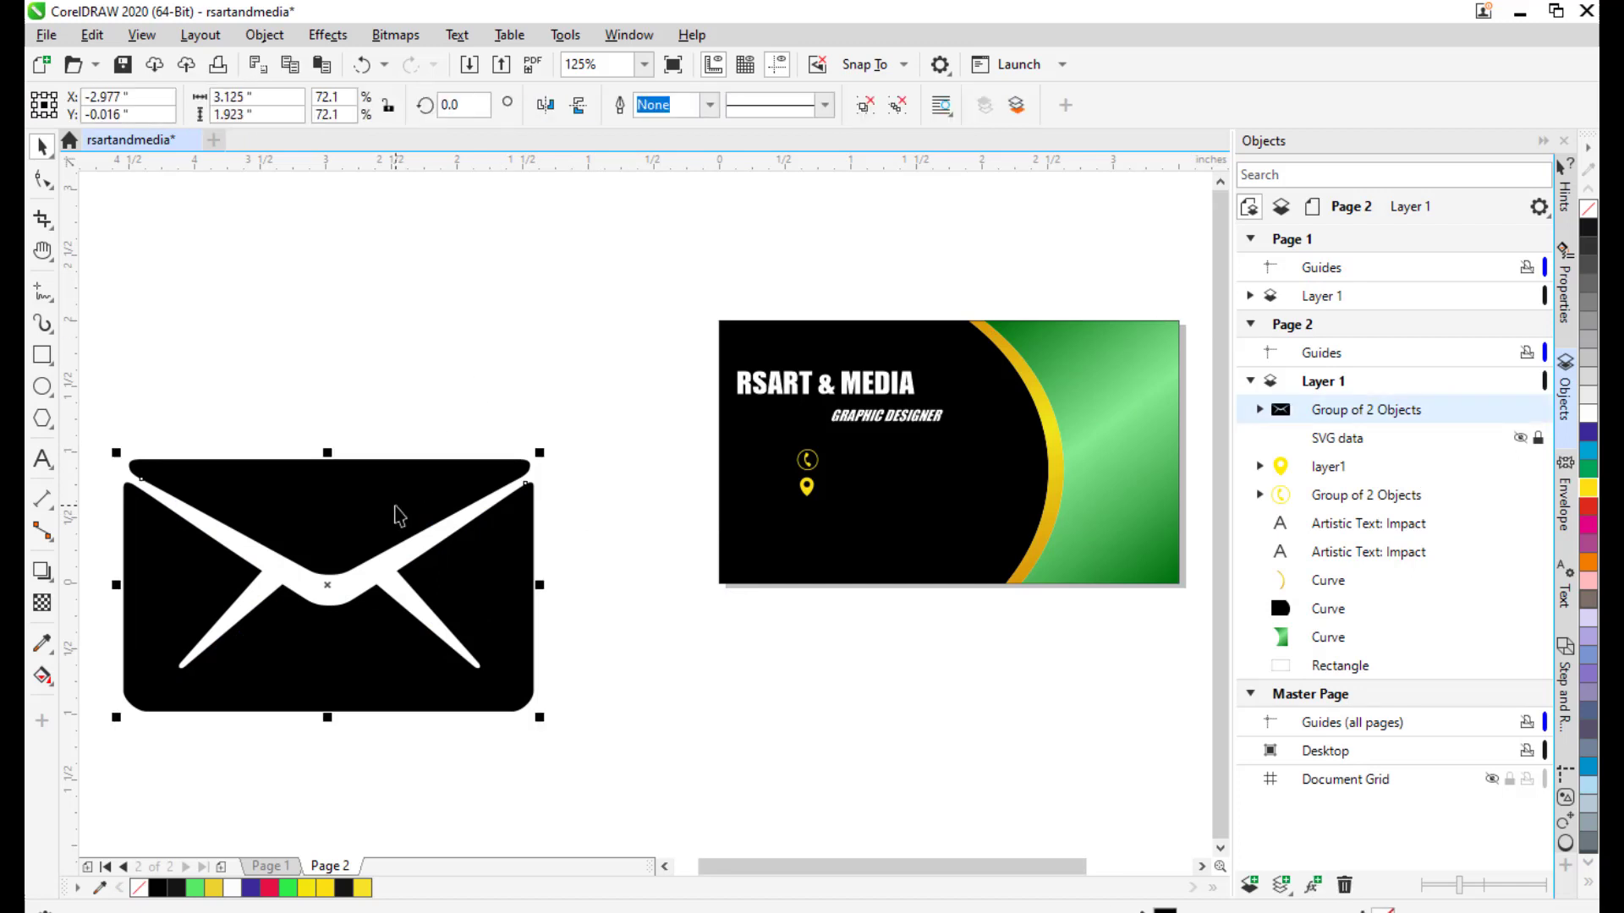
click(1586, 488)
Shrink the envelope to match the other icons and move it onto the card below the pin.
scroll(648, 549, up, 1)
drag(649, 550, 812, 484)
scroll(729, 520, down, 1)
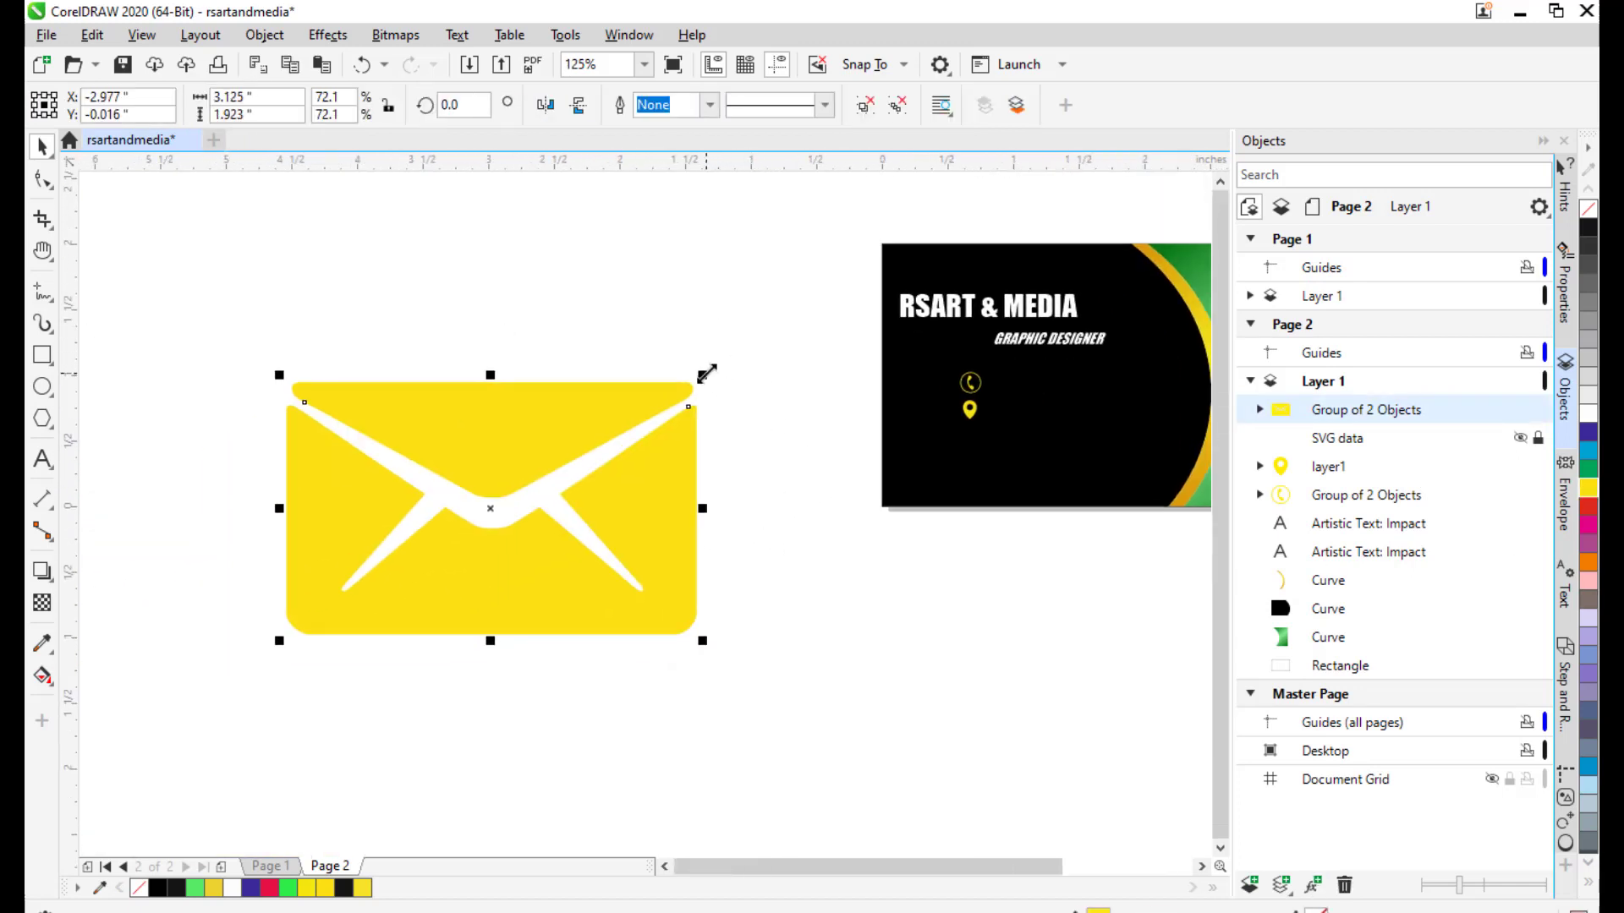
drag(706, 373, 547, 450)
drag(687, 470, 501, 518)
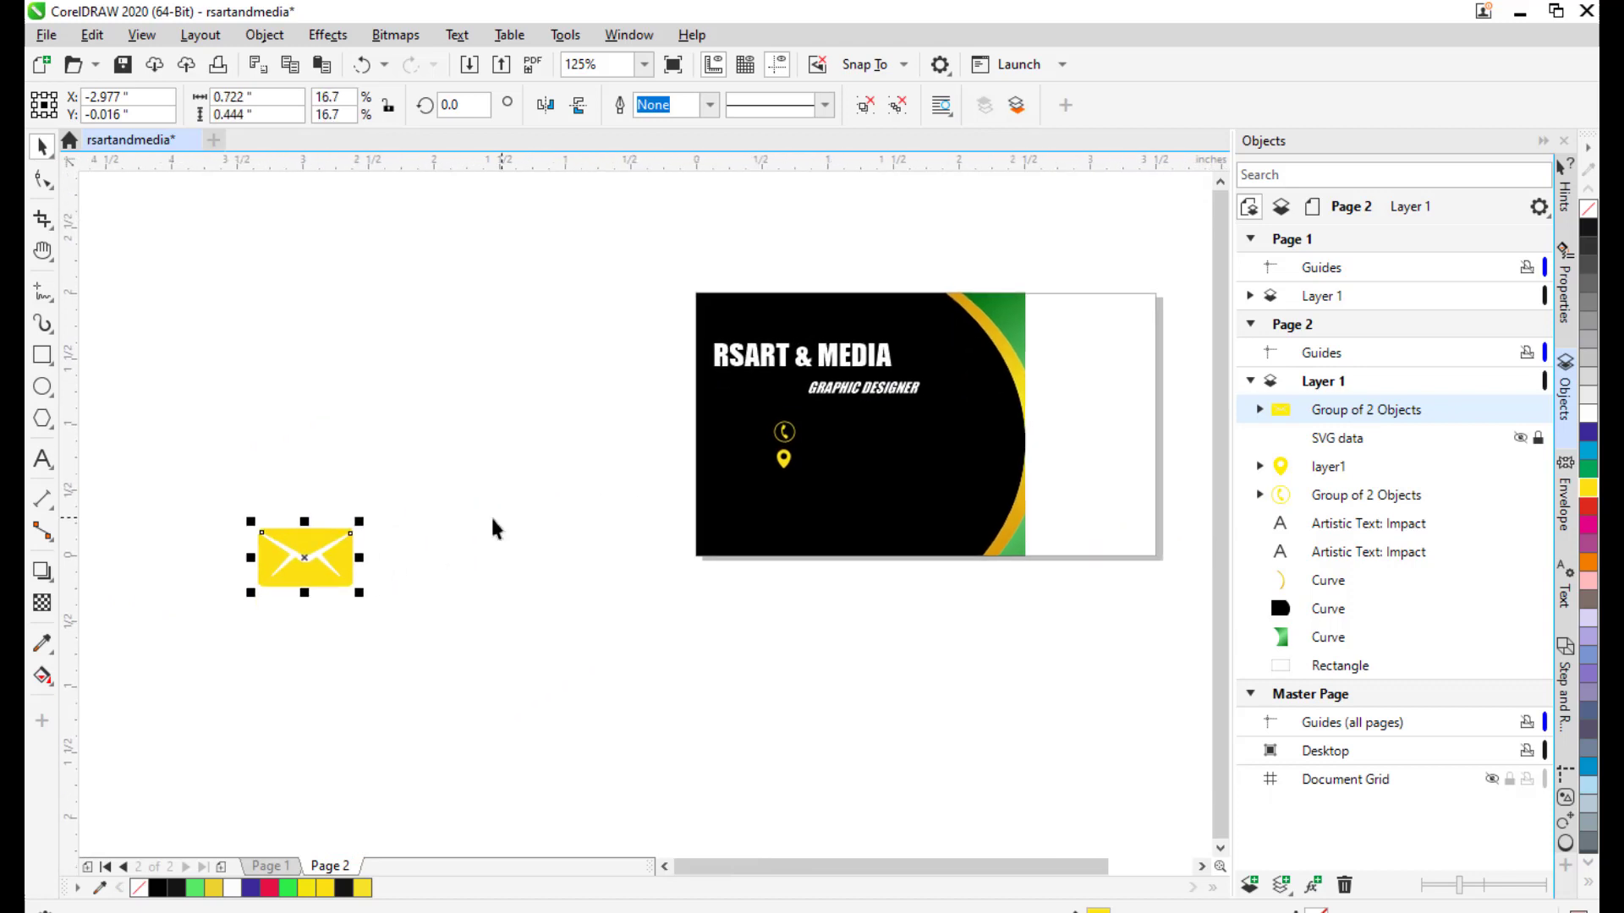
drag(304, 560, 773, 510)
scroll(833, 504, up, 2)
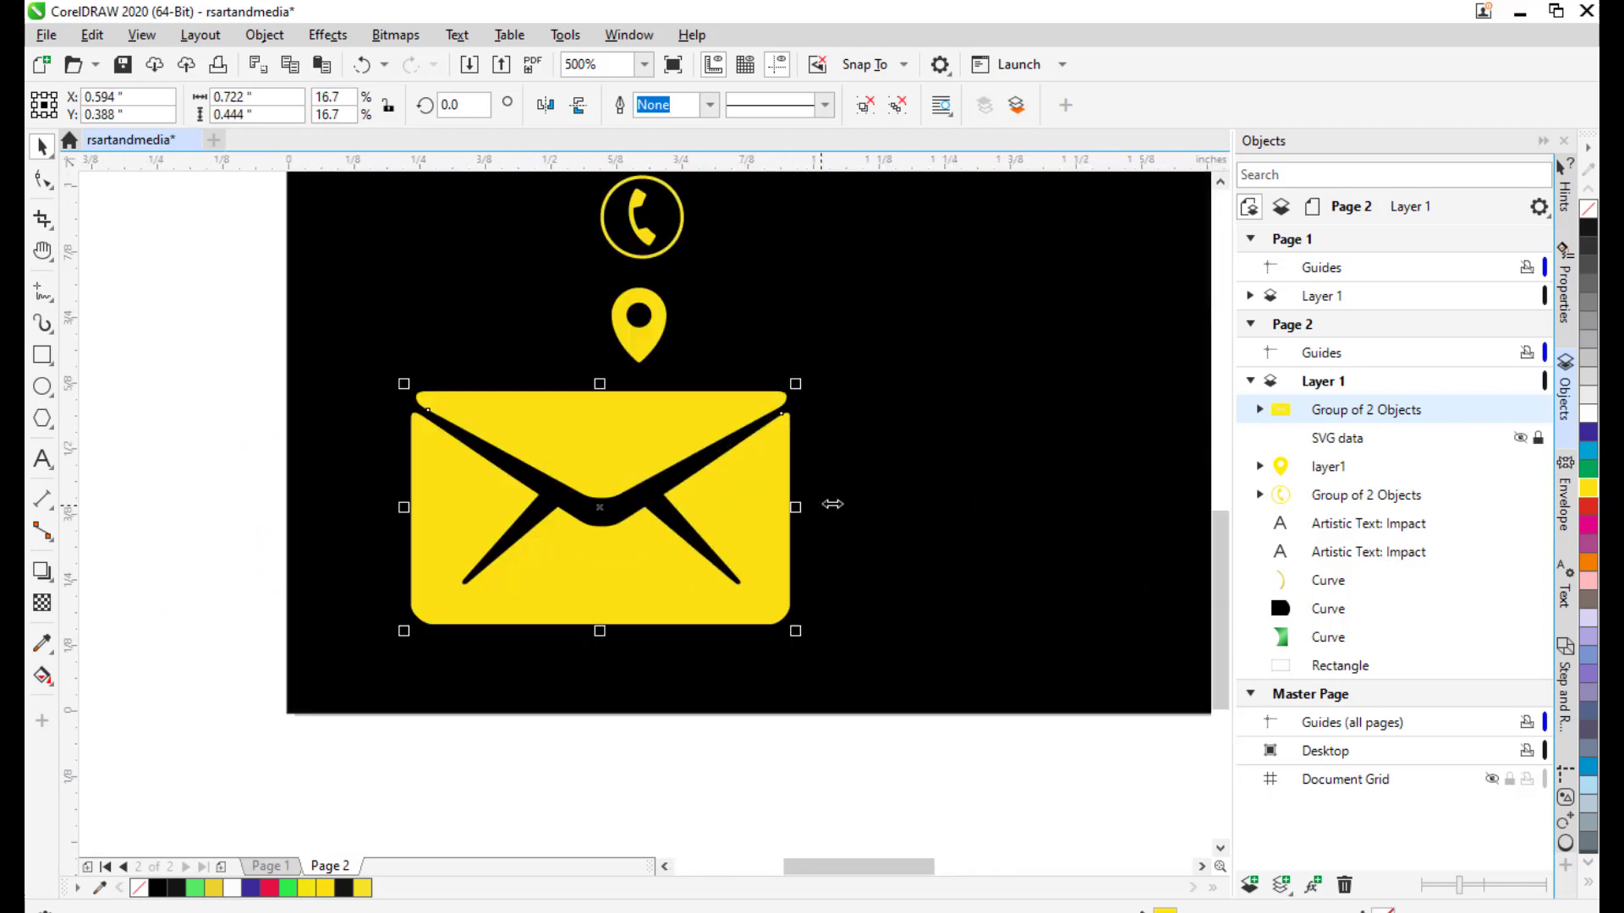
drag(795, 384, 664, 428)
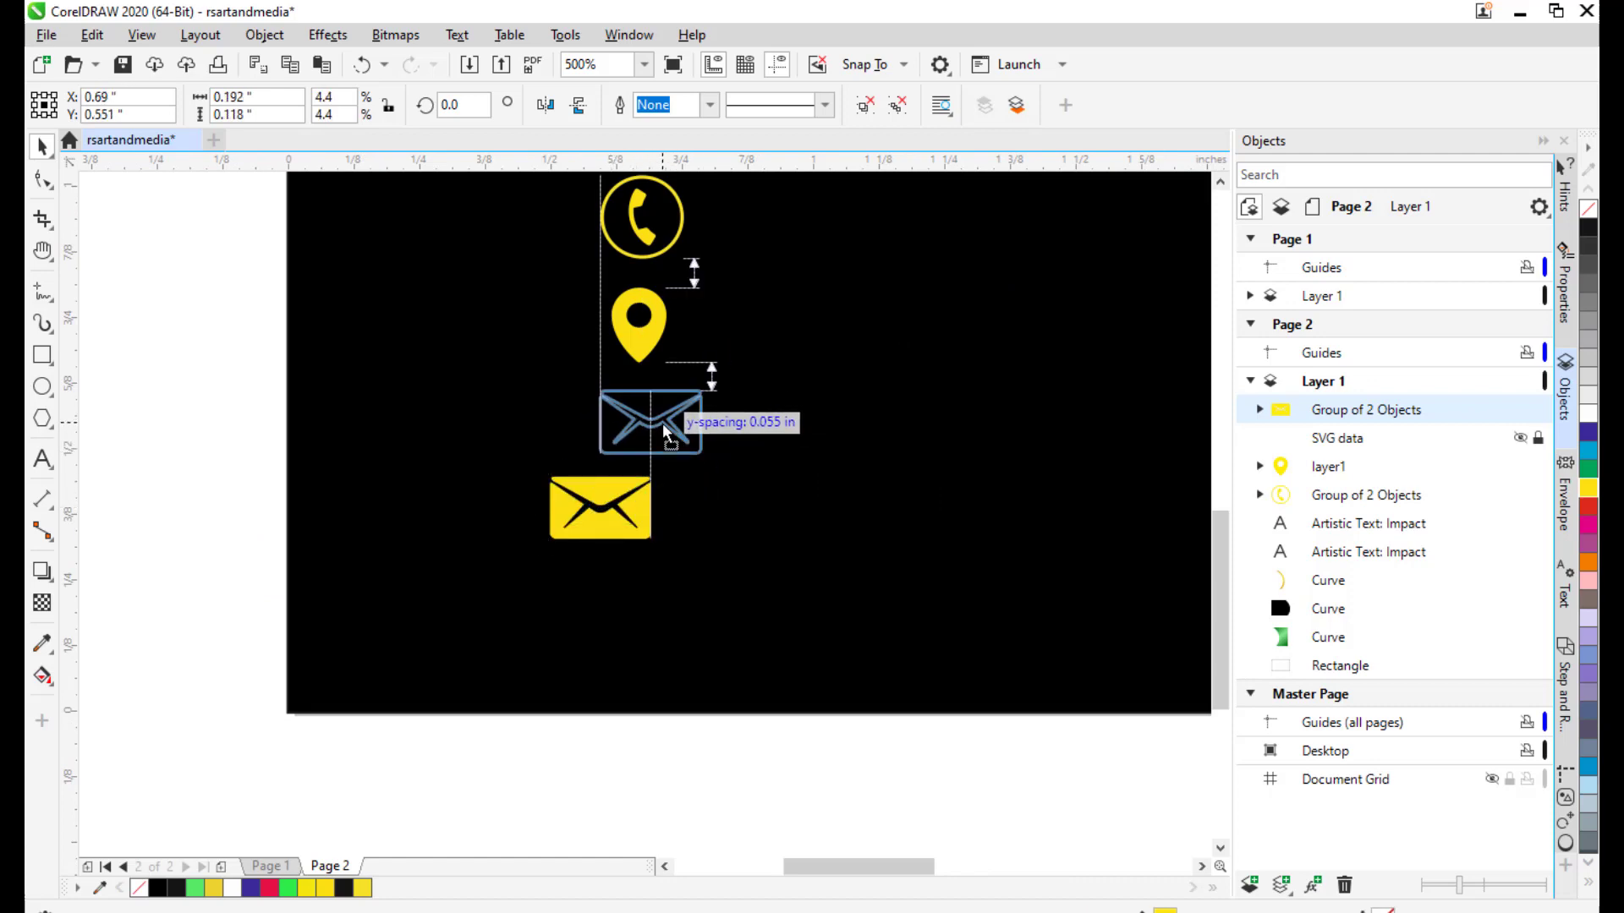
Align the envelope directly under the location pin icon.
mouse_move(662, 423)
mouse_down()
mouse_move(701, 390)
mouse_move(658, 423)
mouse_up()
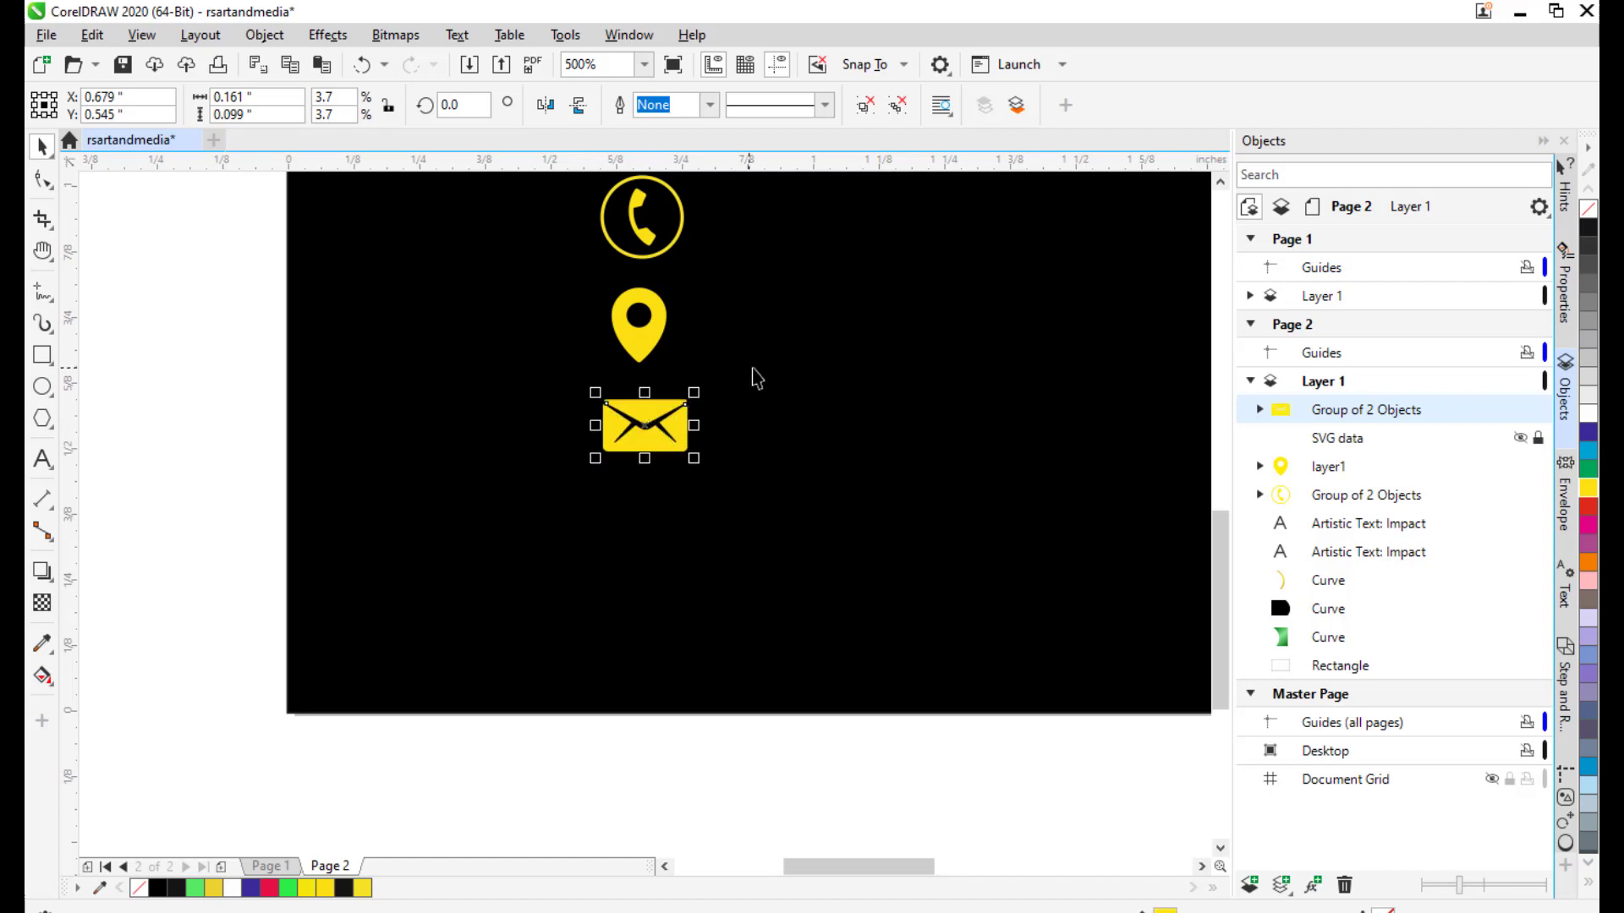
scroll(753, 373, down, 2)
scroll(706, 394, up, 2)
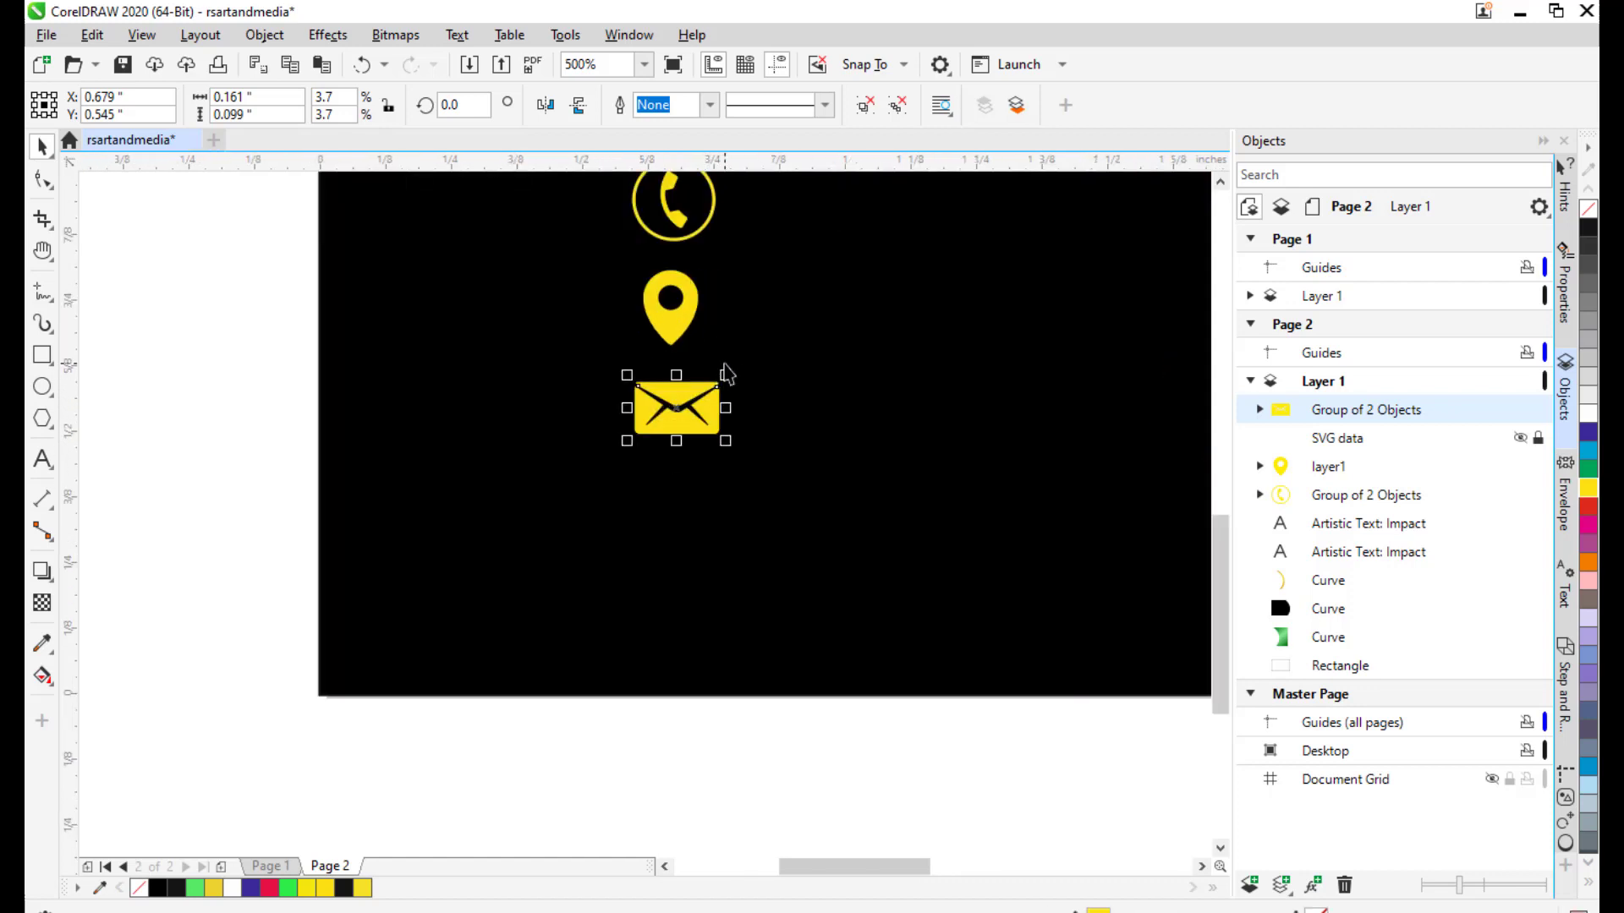
drag(701, 413, 876, 466)
click(248, 370)
scroll(424, 354, down, 2)
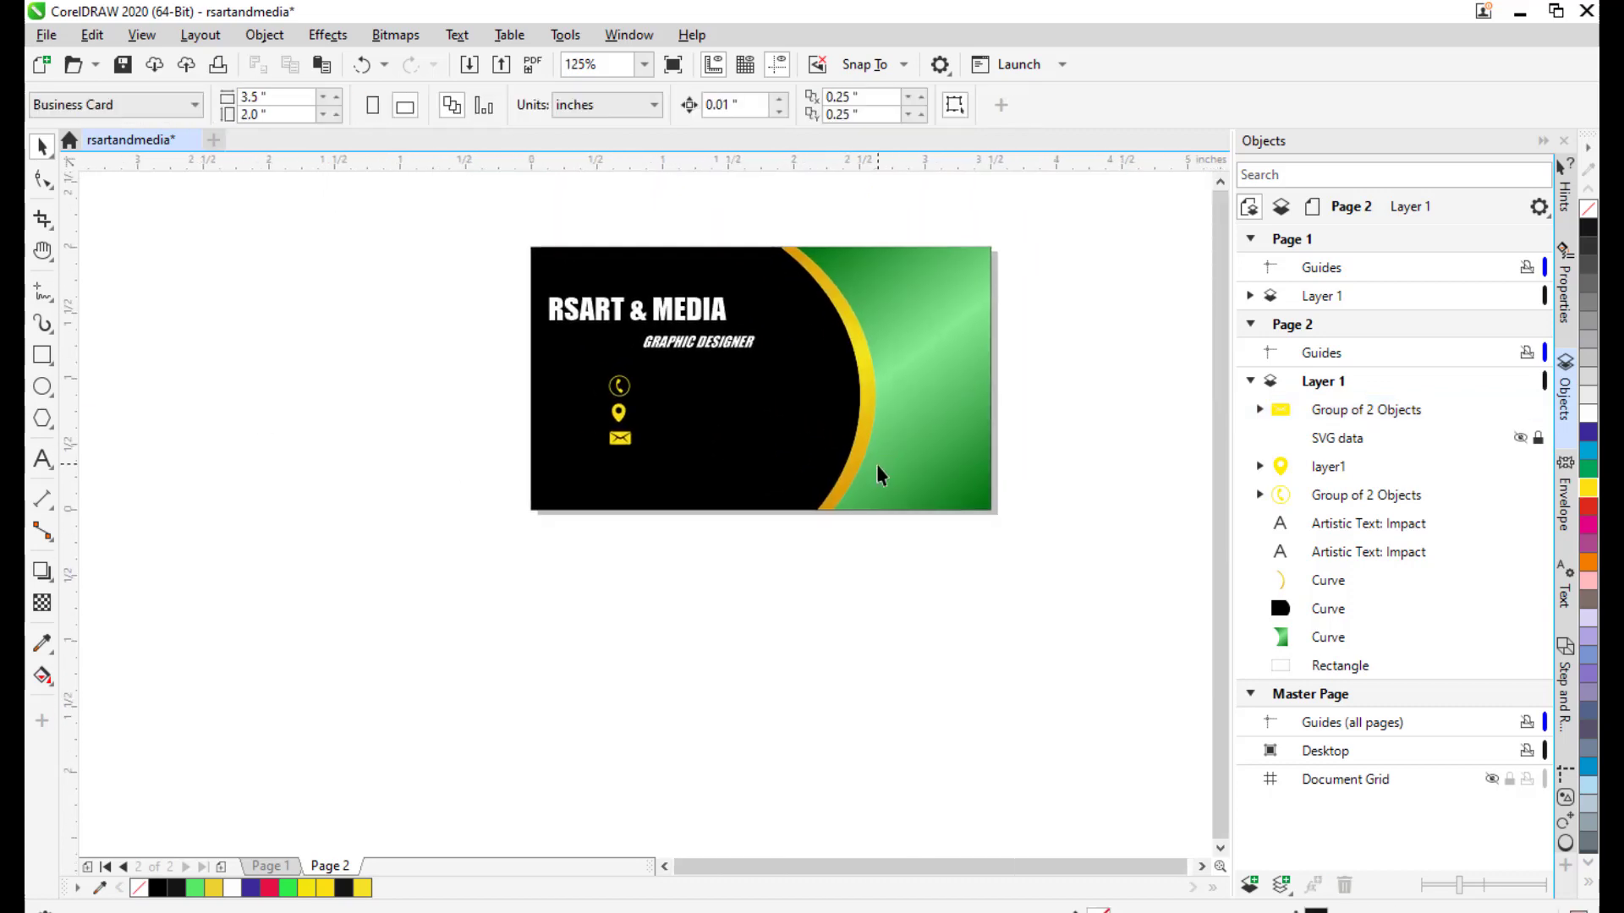
scroll(699, 411, up, 1)
drag(699, 412, 800, 459)
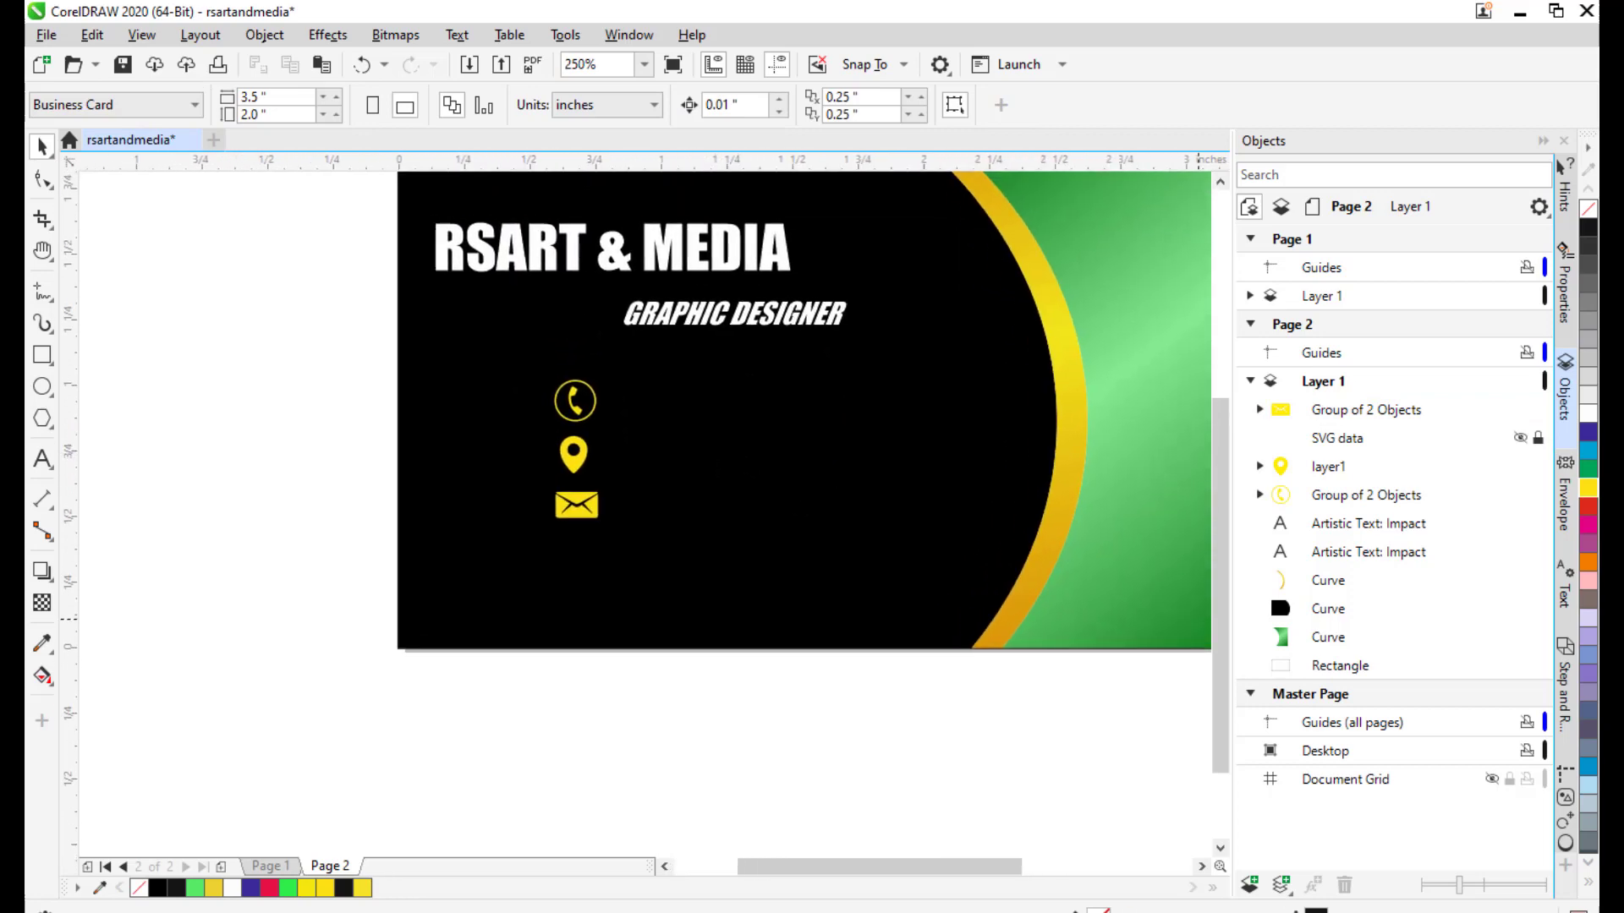
click(47, 35)
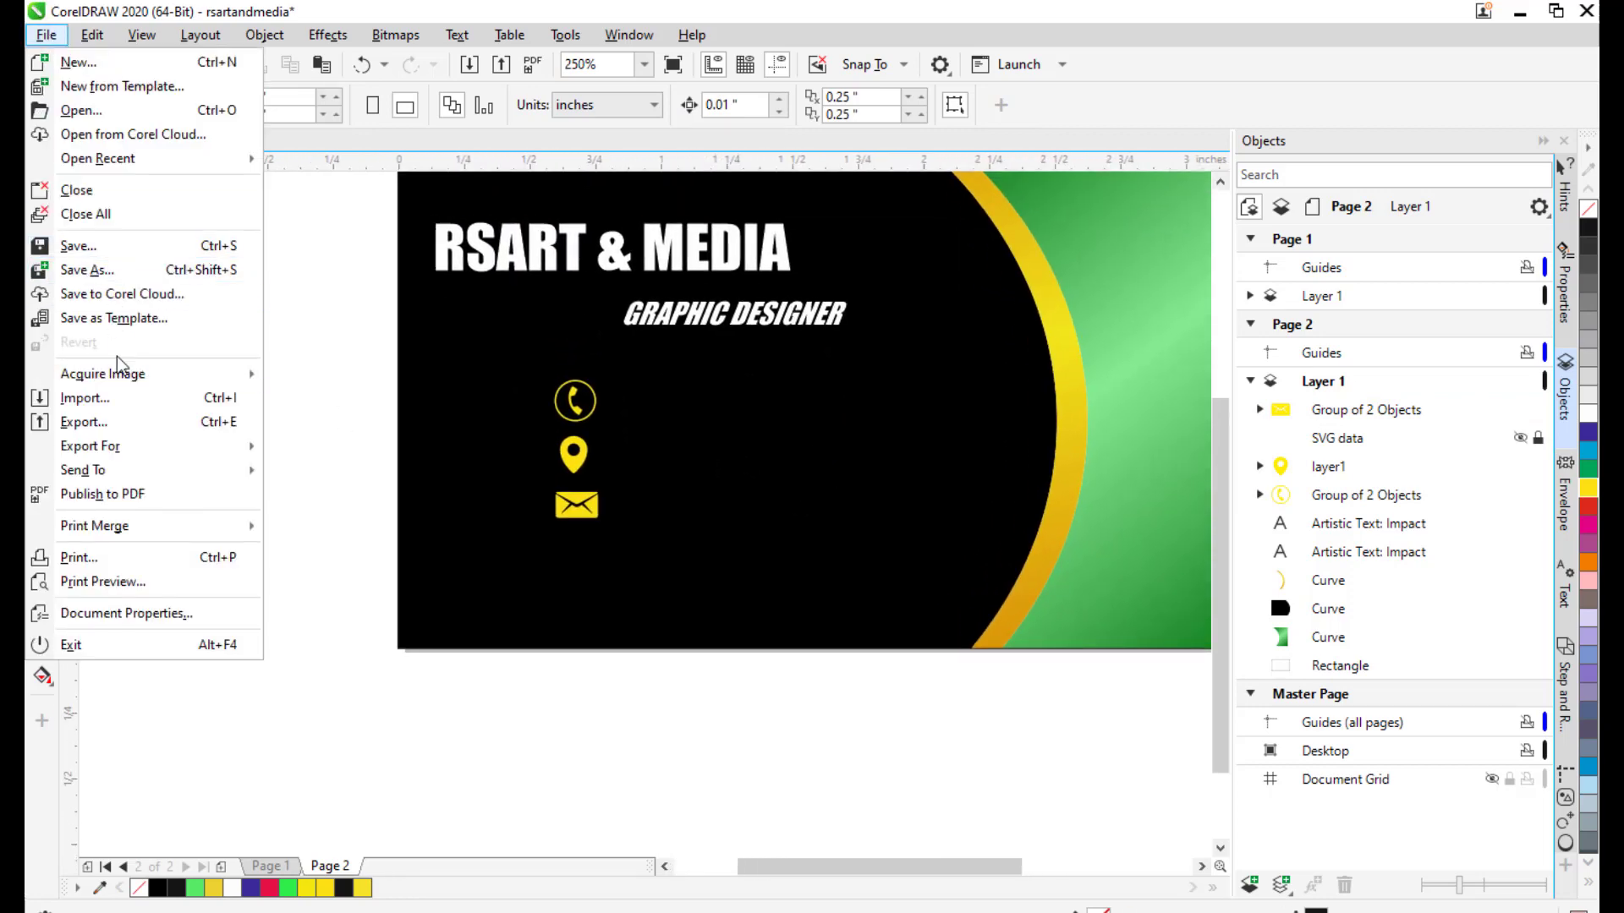
Import the globe icon file and place it beside the card.
click(85, 398)
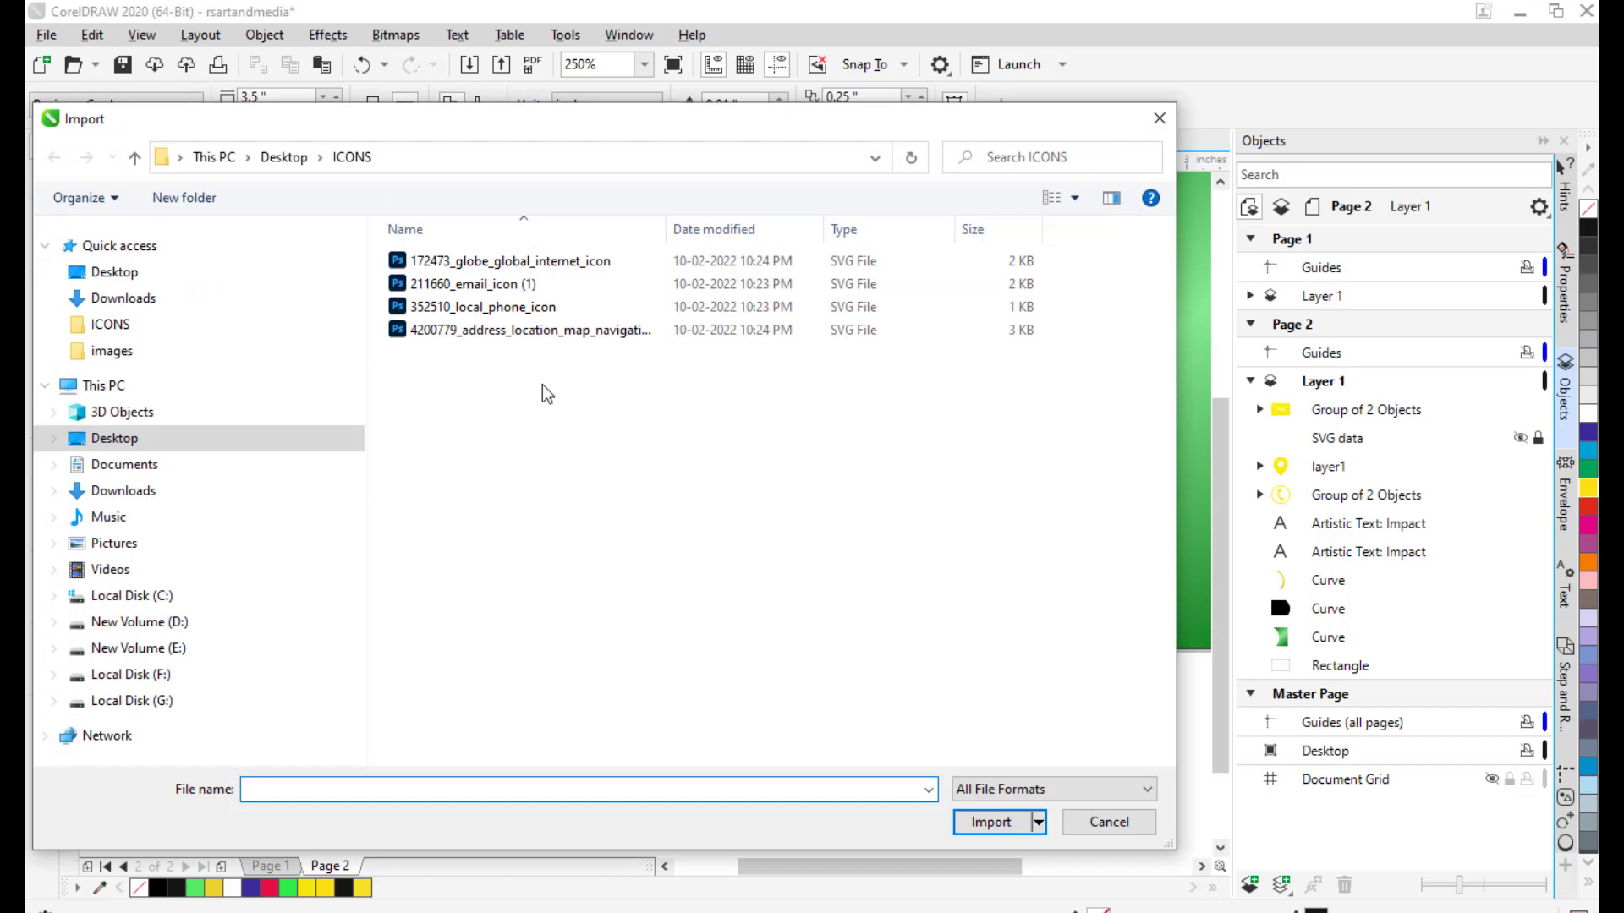
click(527, 261)
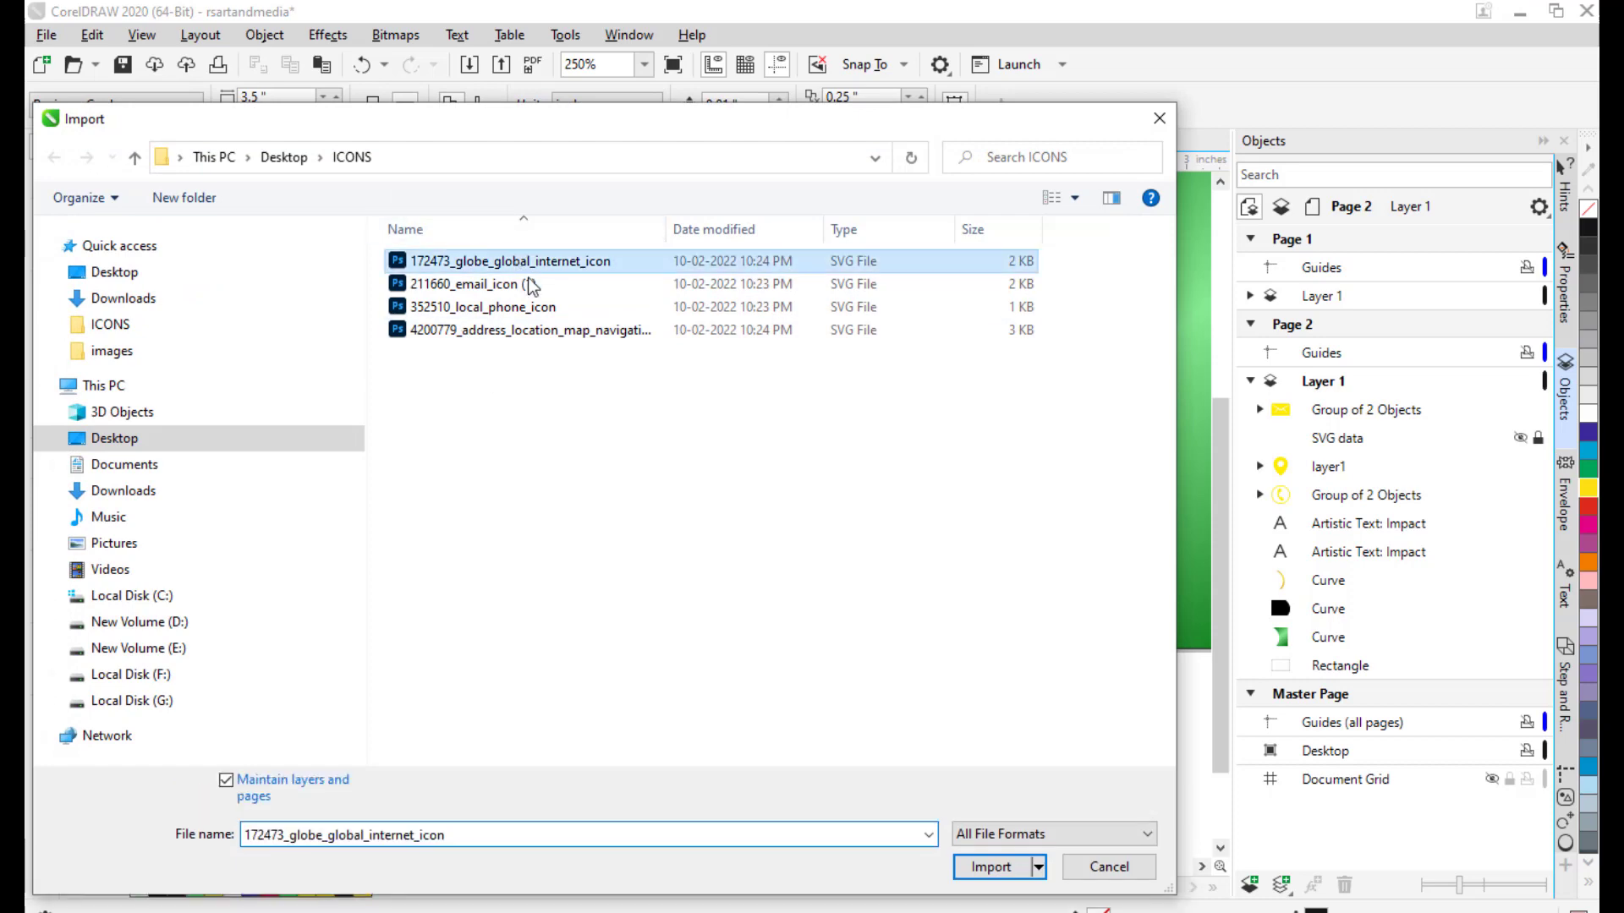
click(1018, 878)
click(330, 525)
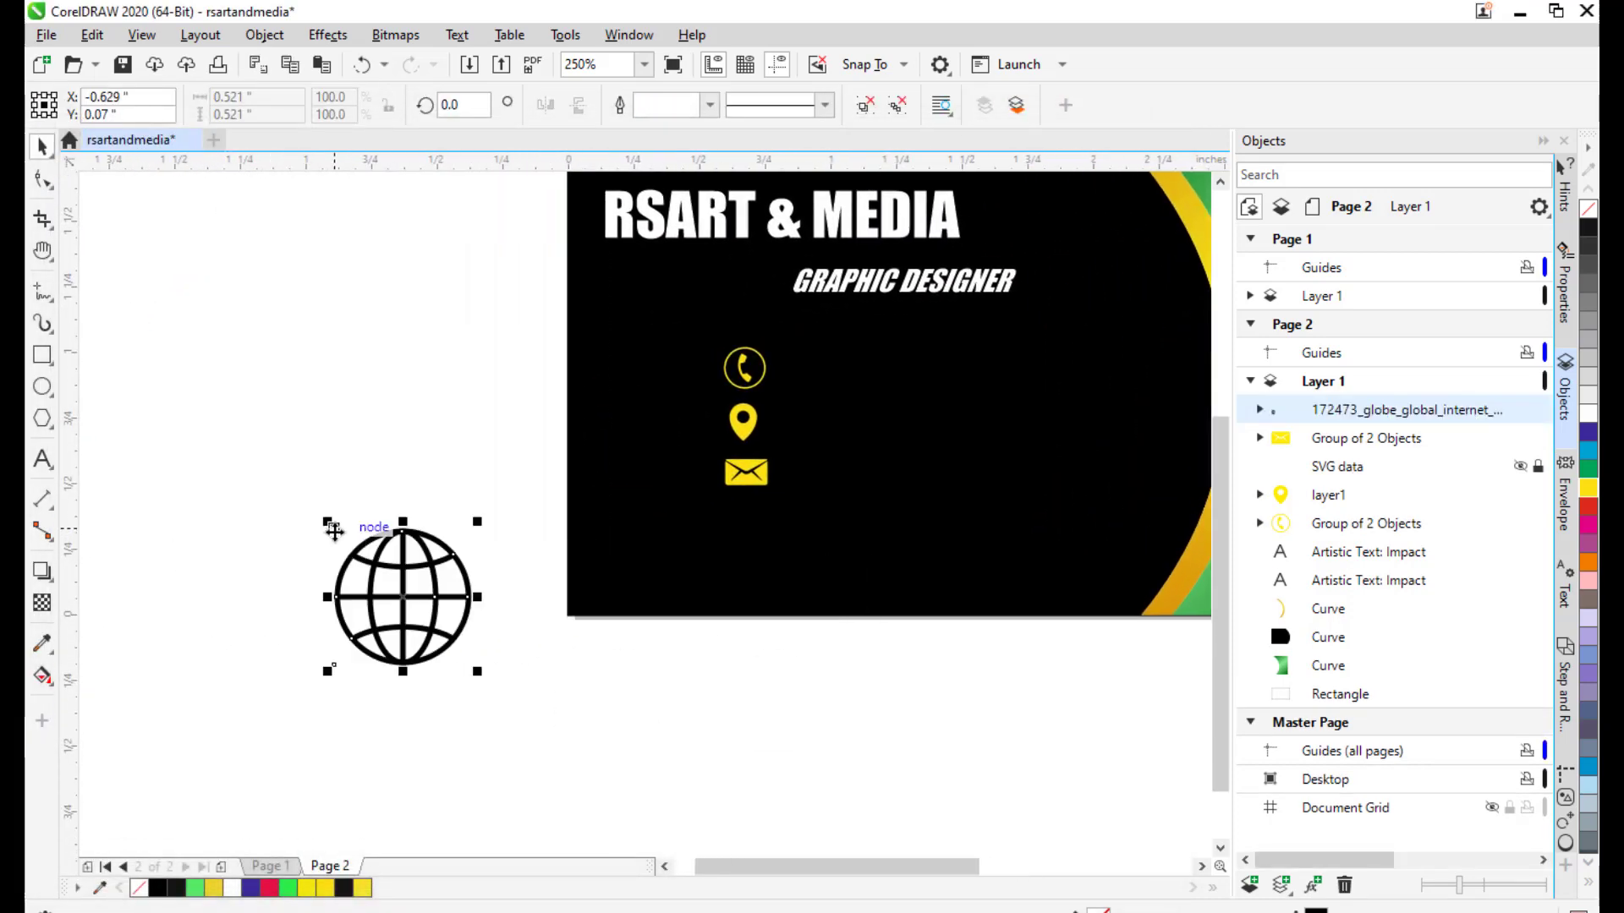
drag(409, 565, 431, 481)
drag(502, 527, 486, 536)
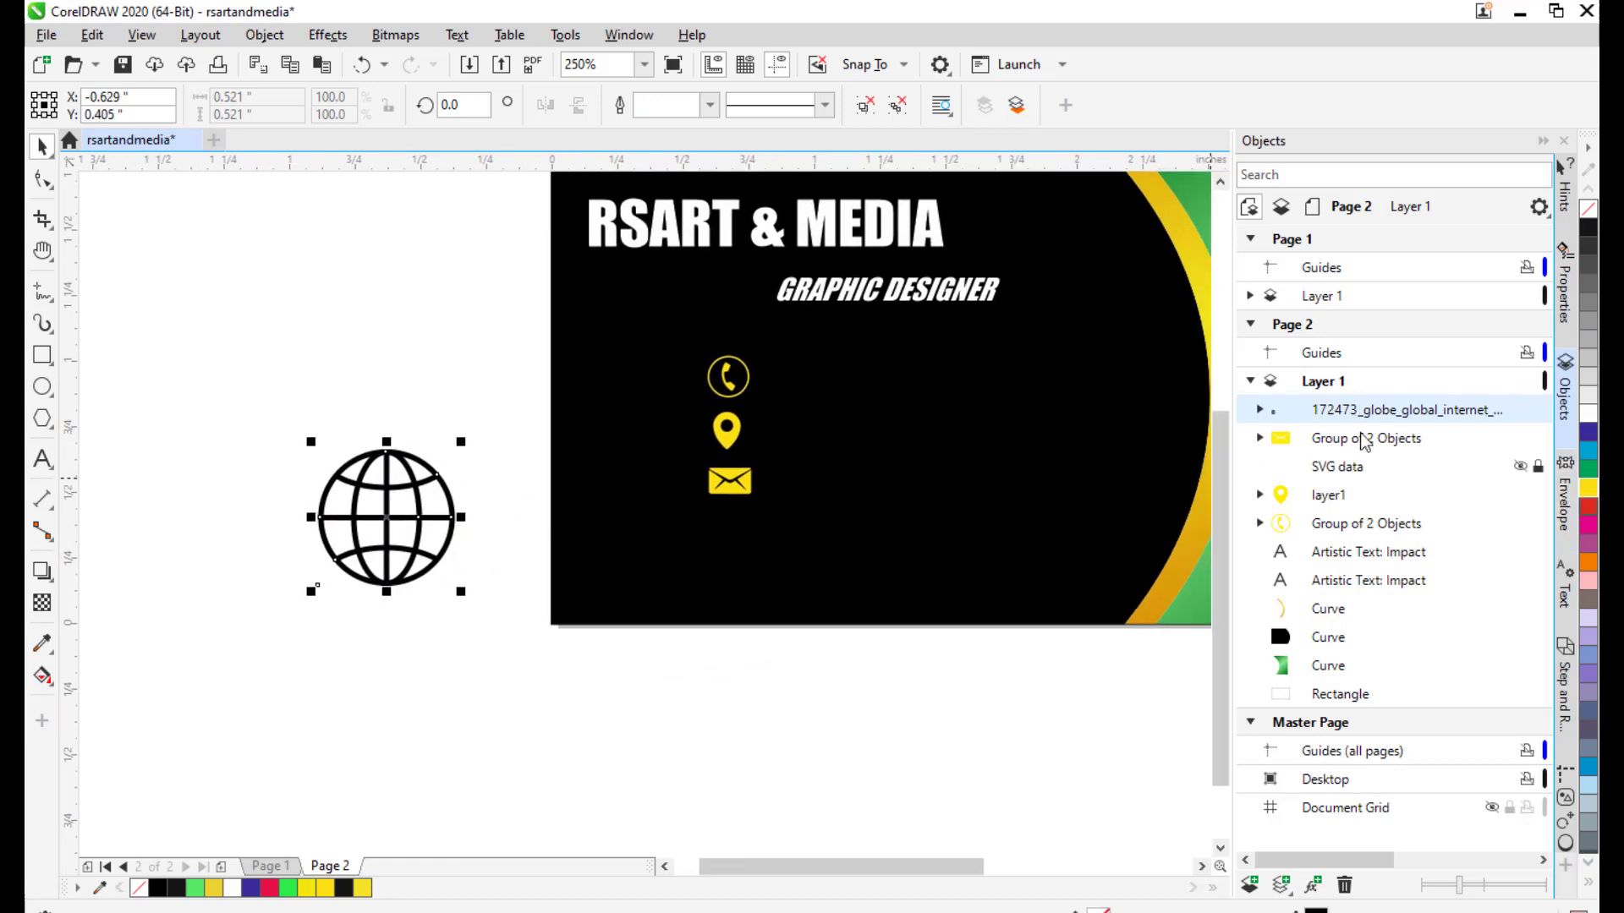
Ungroup the globe and weld its four grid lines into one curve.
right_click(1341, 411)
click(1410, 284)
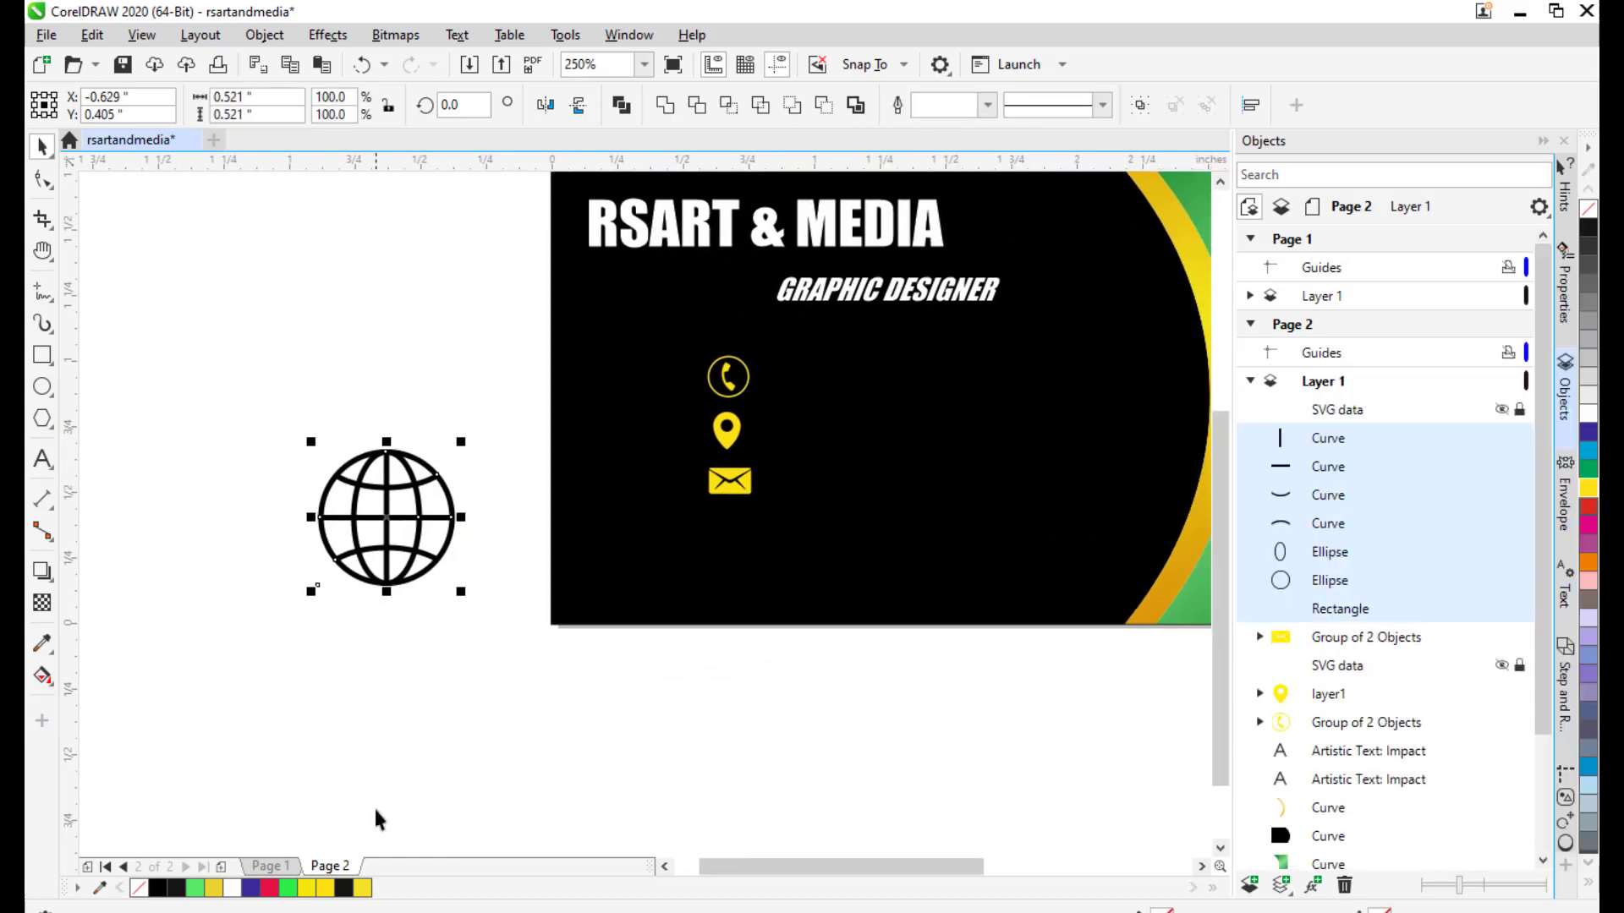
click(496, 674)
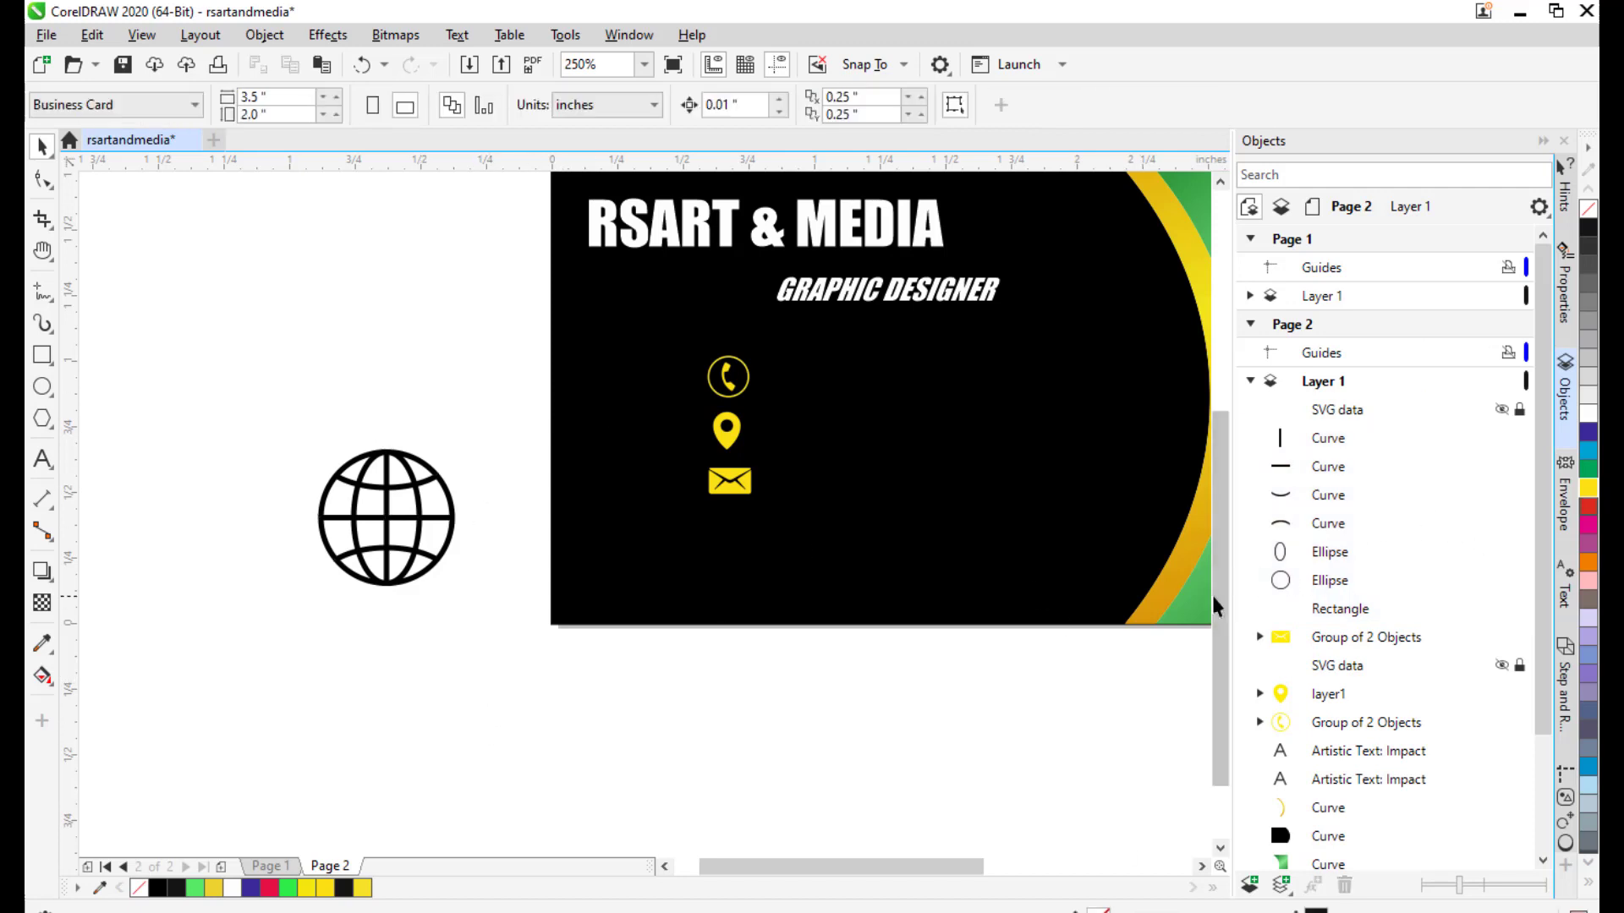
drag(398, 549, 432, 537)
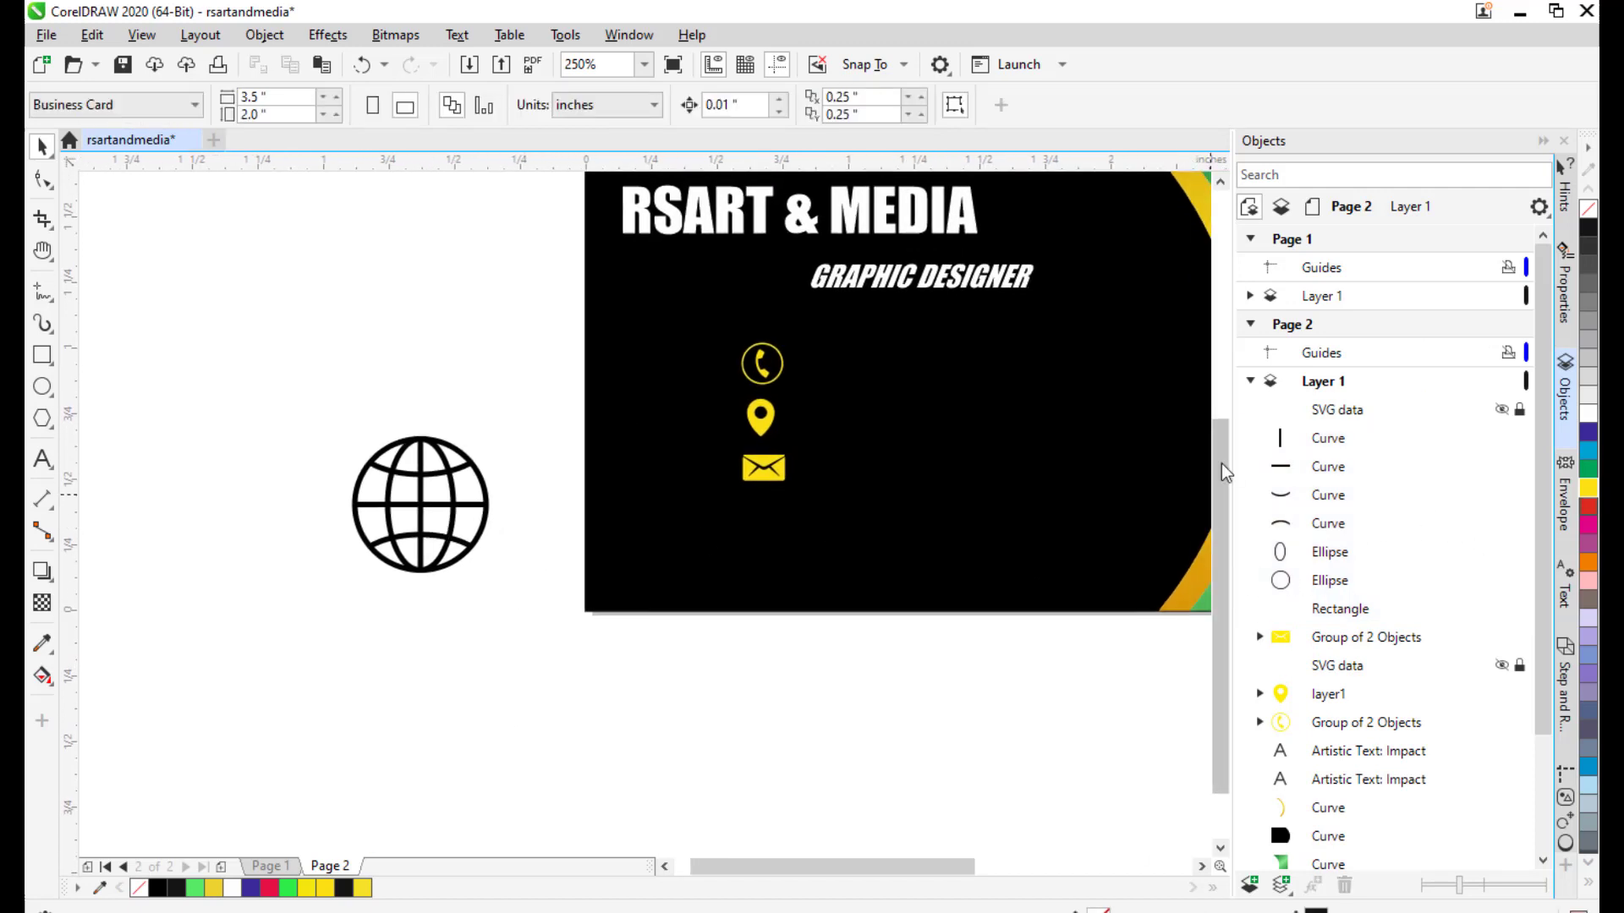
click(1339, 441)
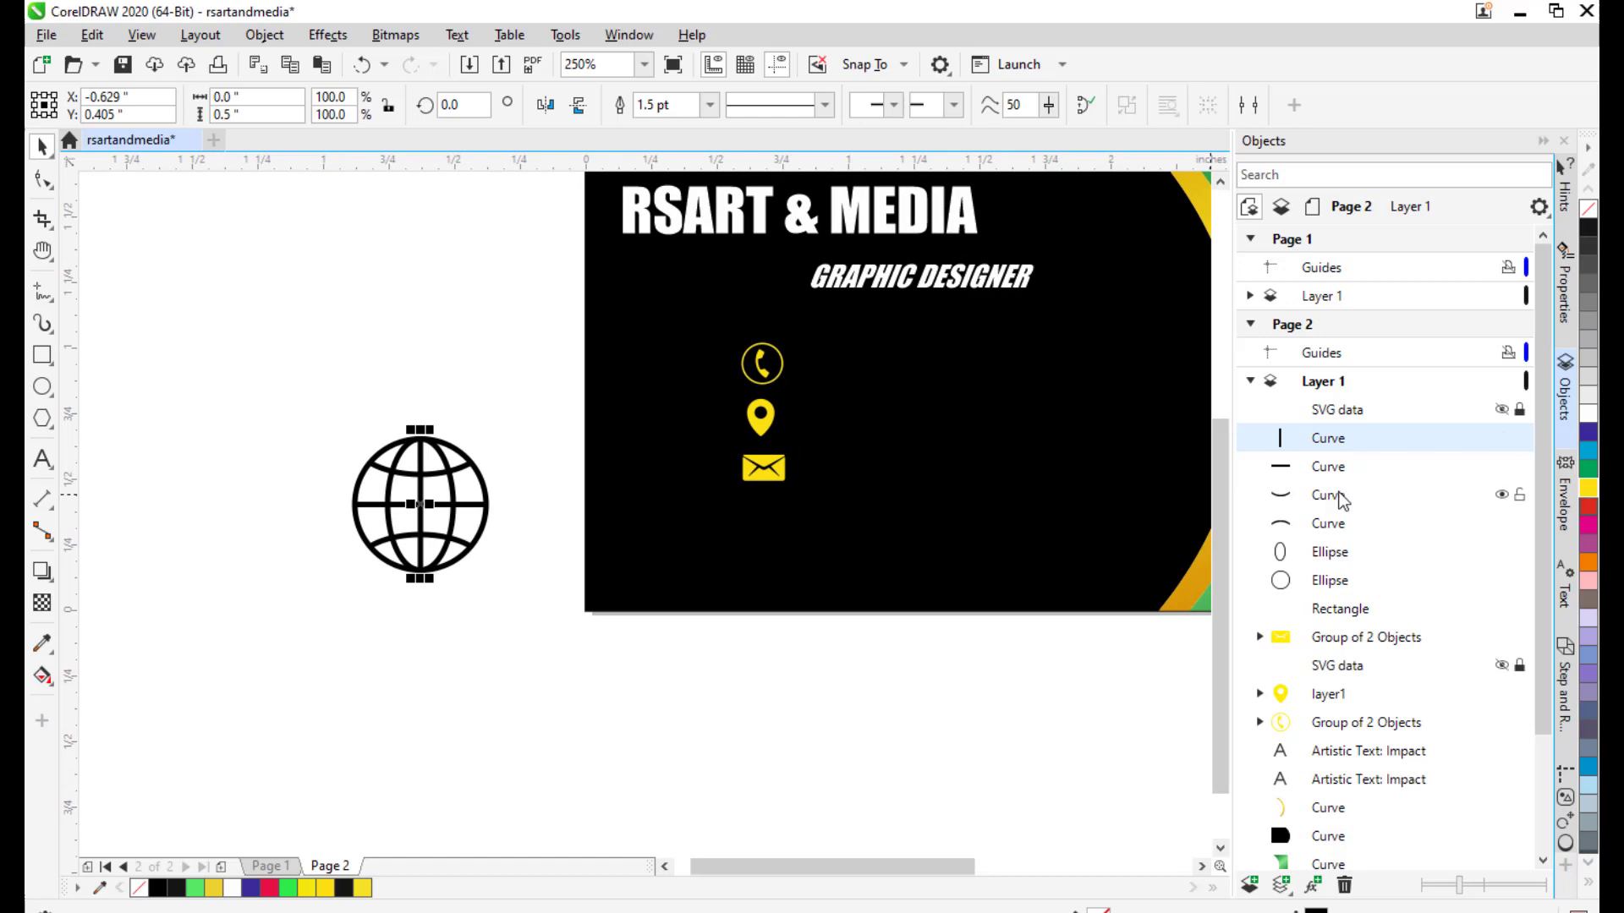
shift+click(1338, 525)
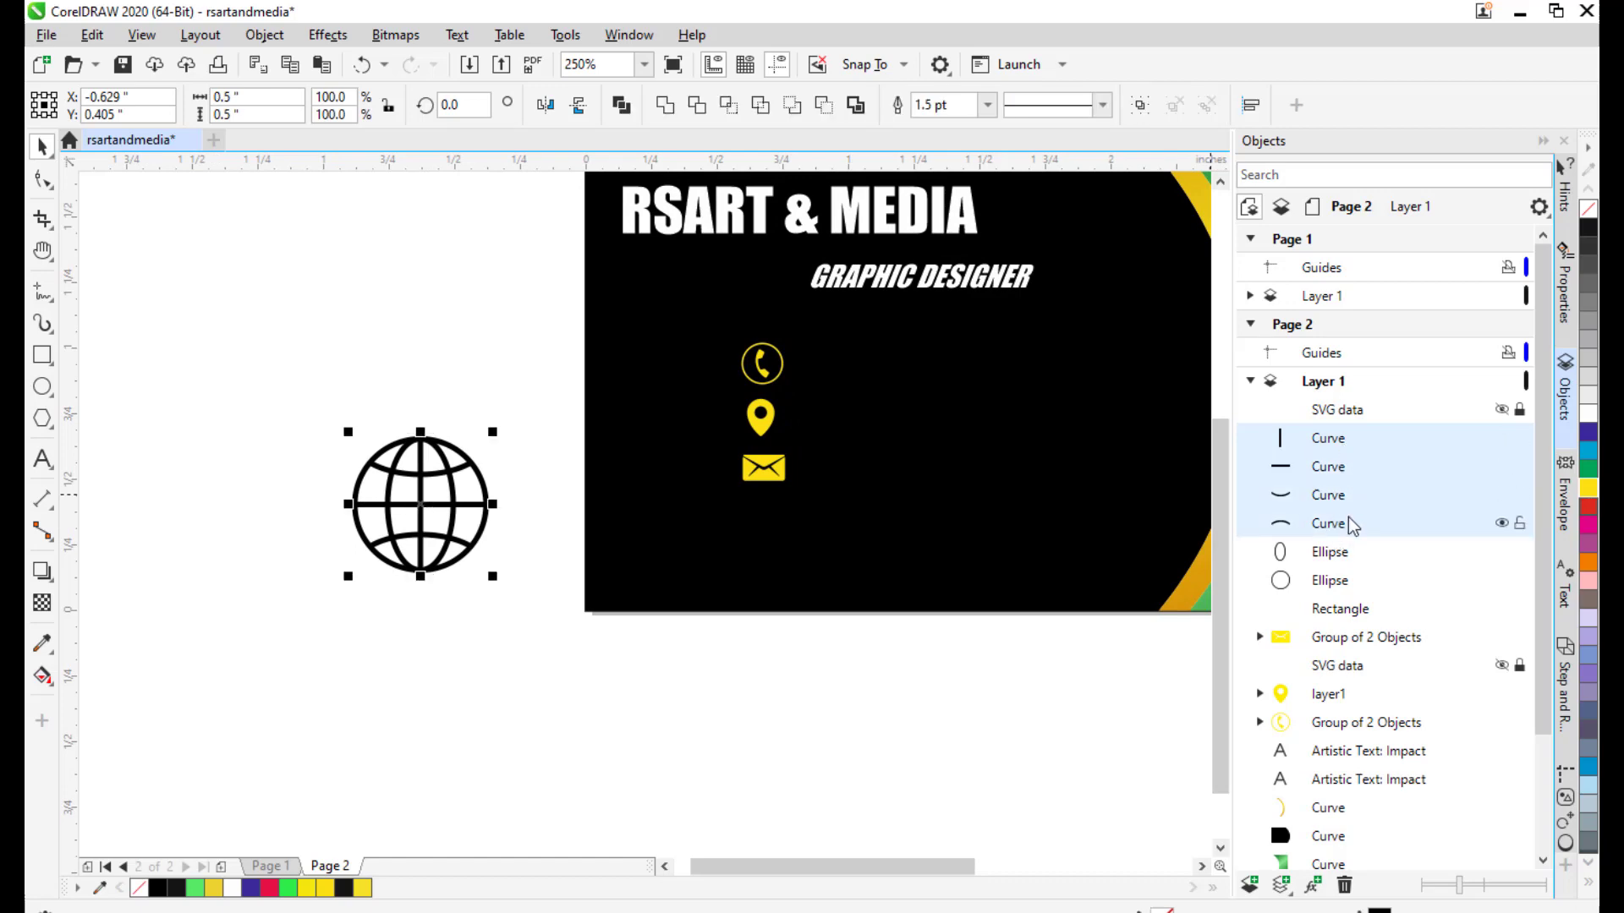
click(663, 106)
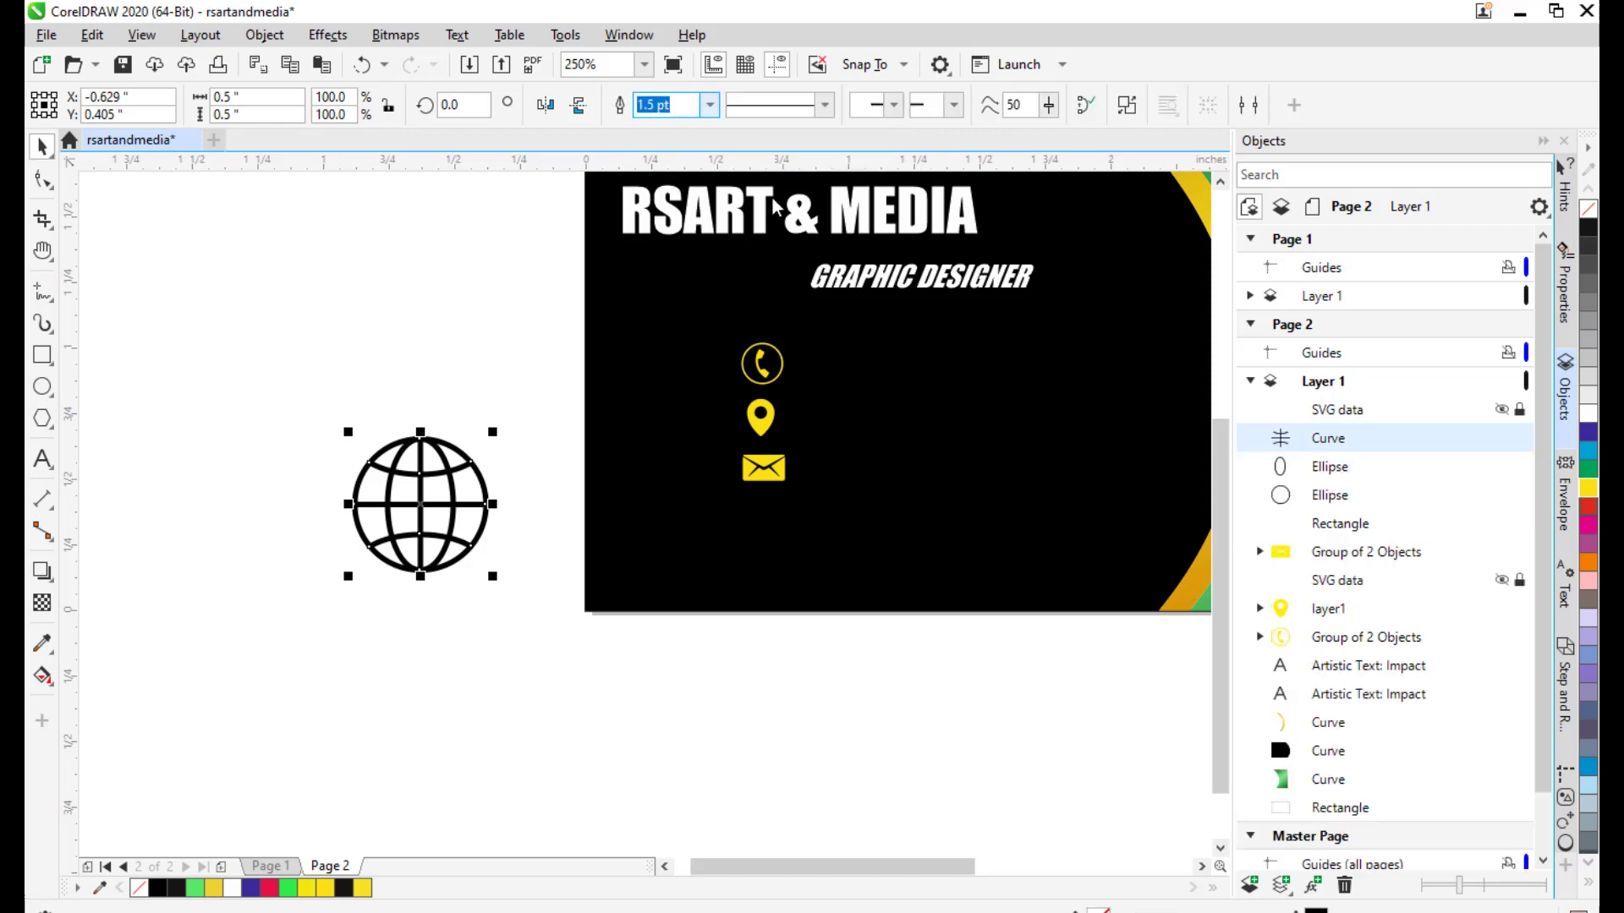
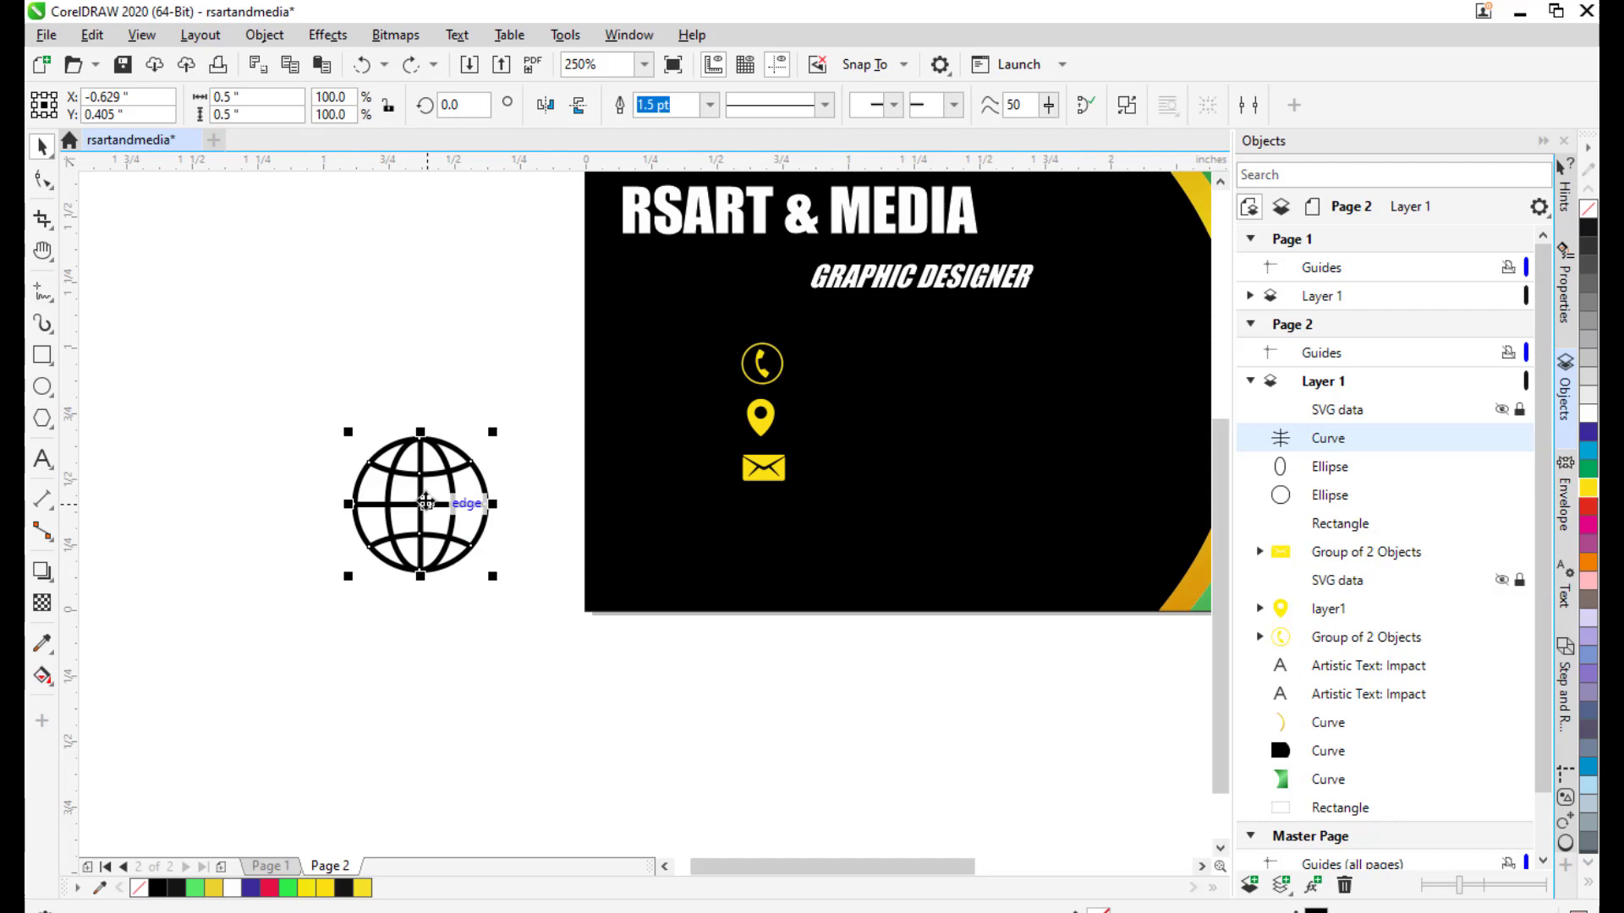
Convert the globe's grid-line outline to an object and fill it yellow.
drag(420, 499, 662, 514)
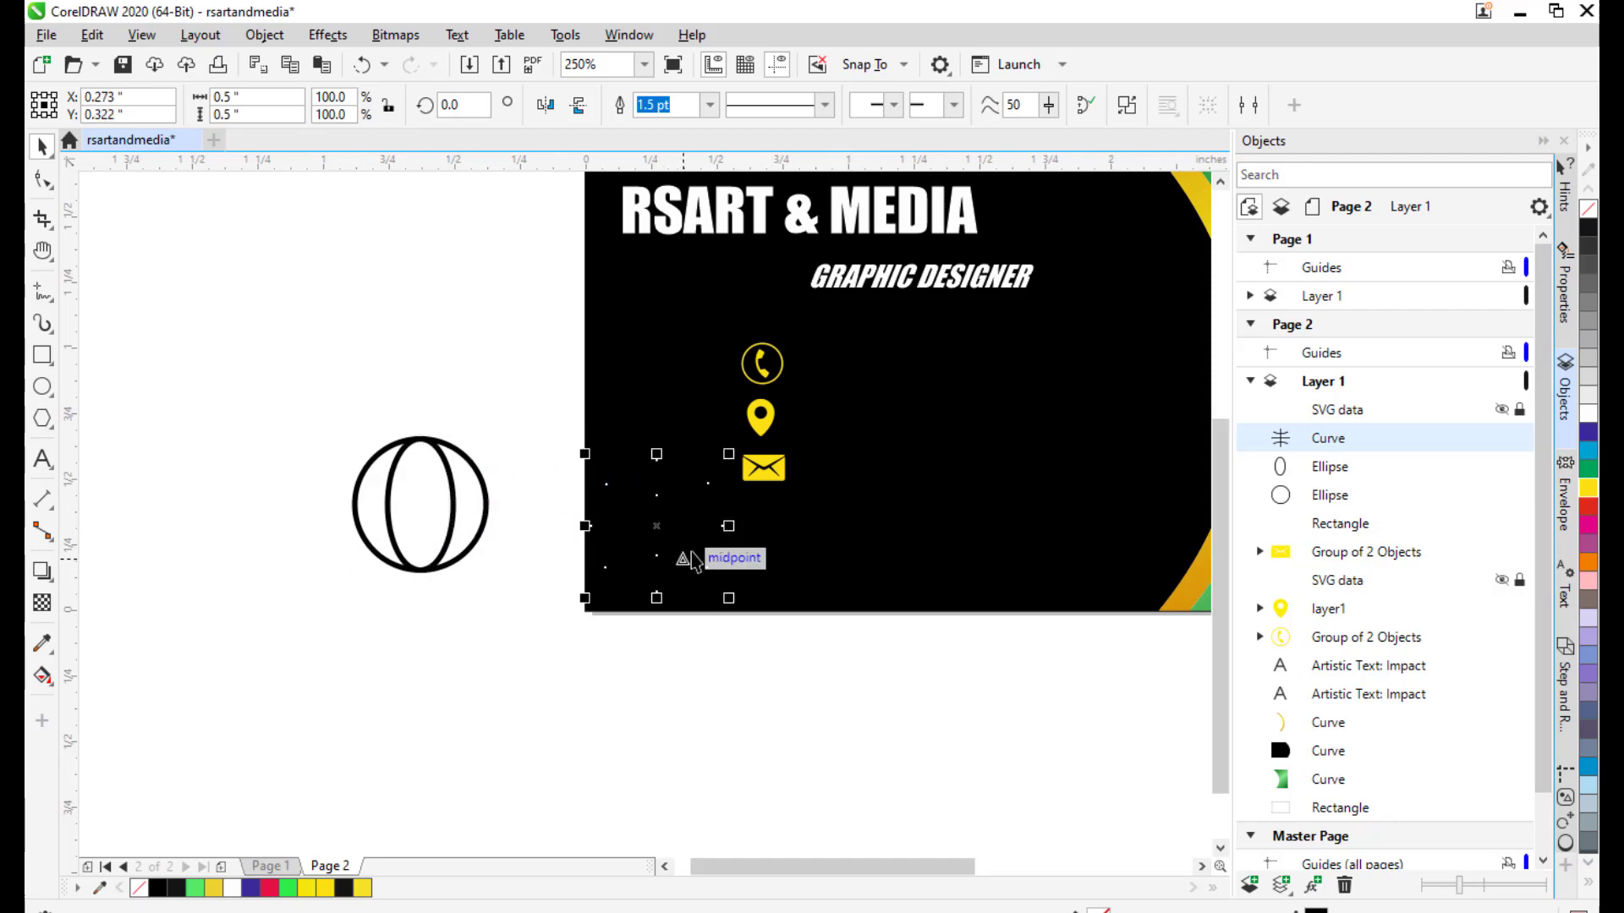
key(ctrl+z)
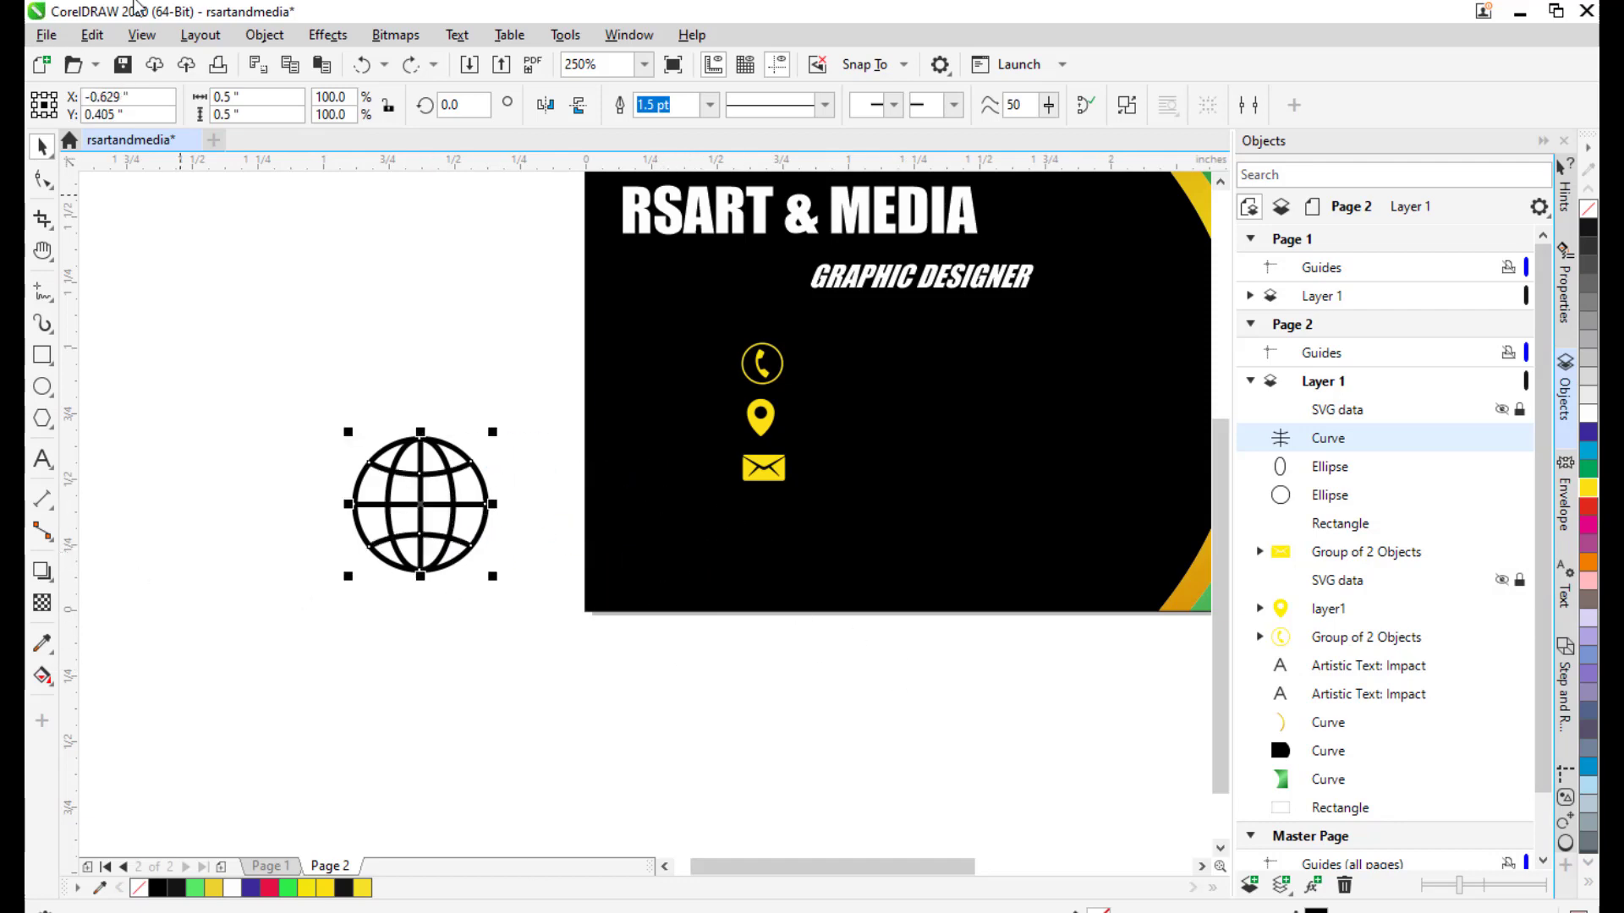
click(258, 36)
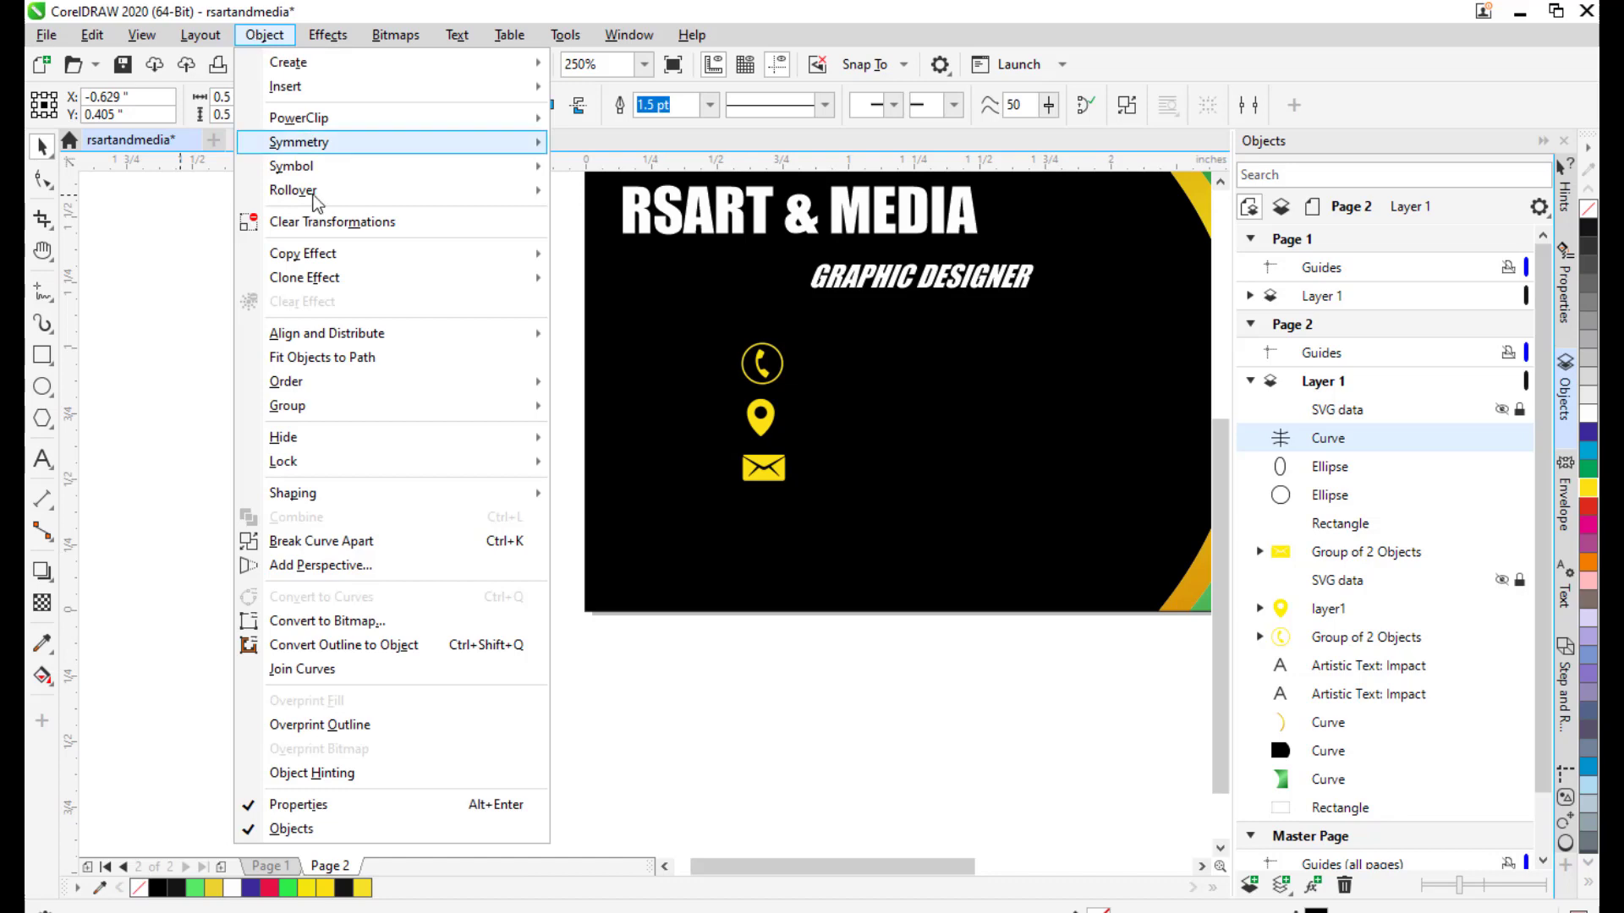
click(399, 649)
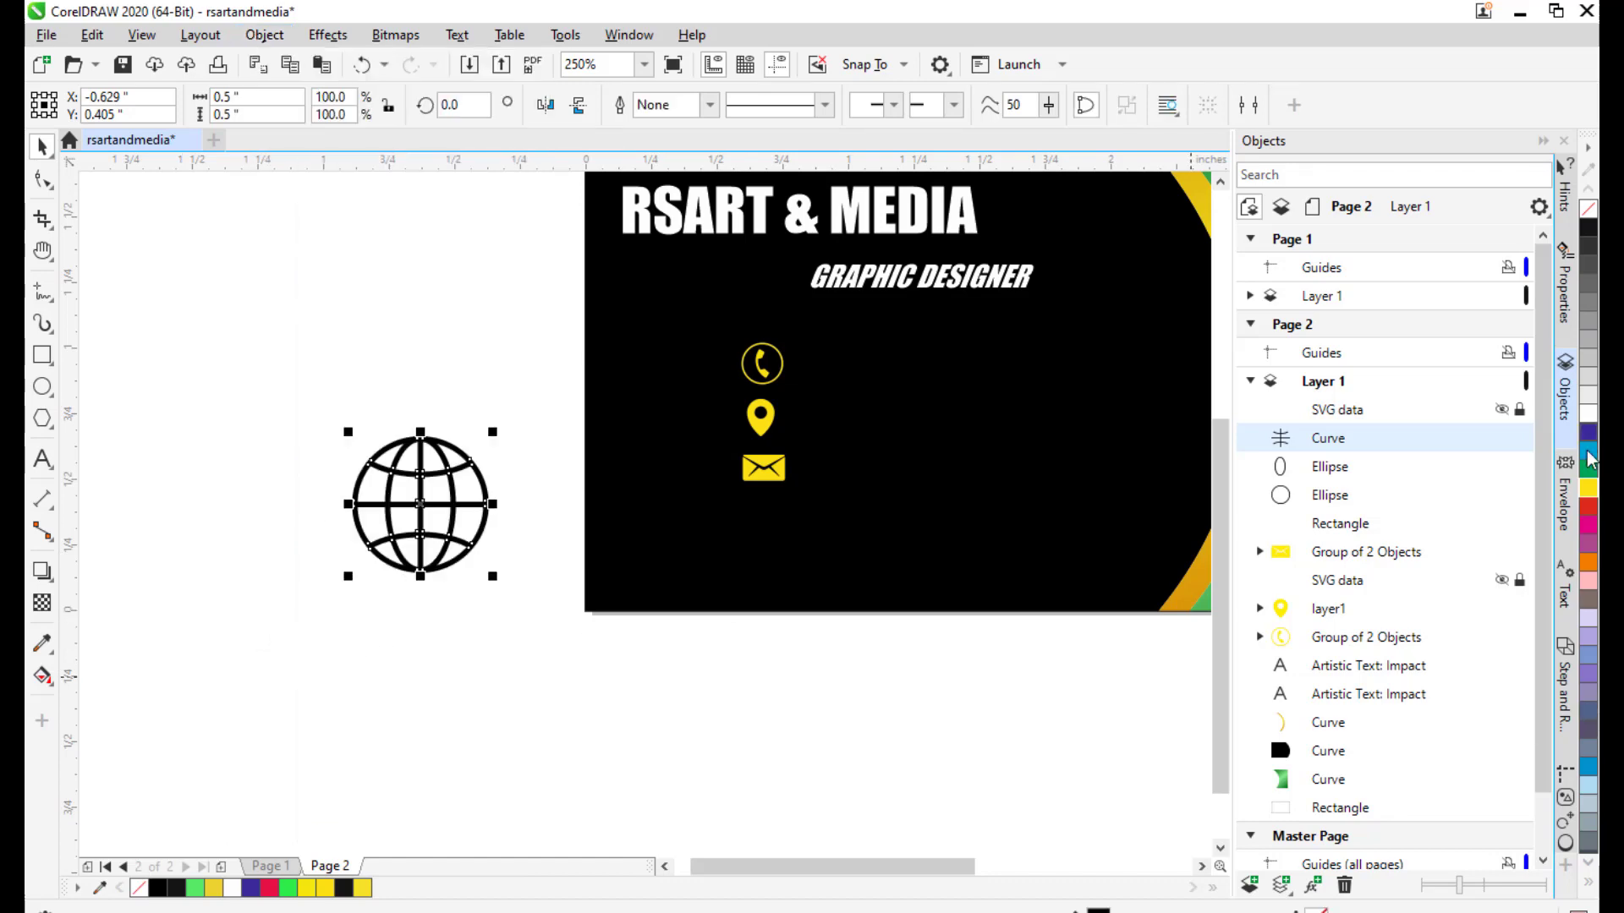
click(1586, 491)
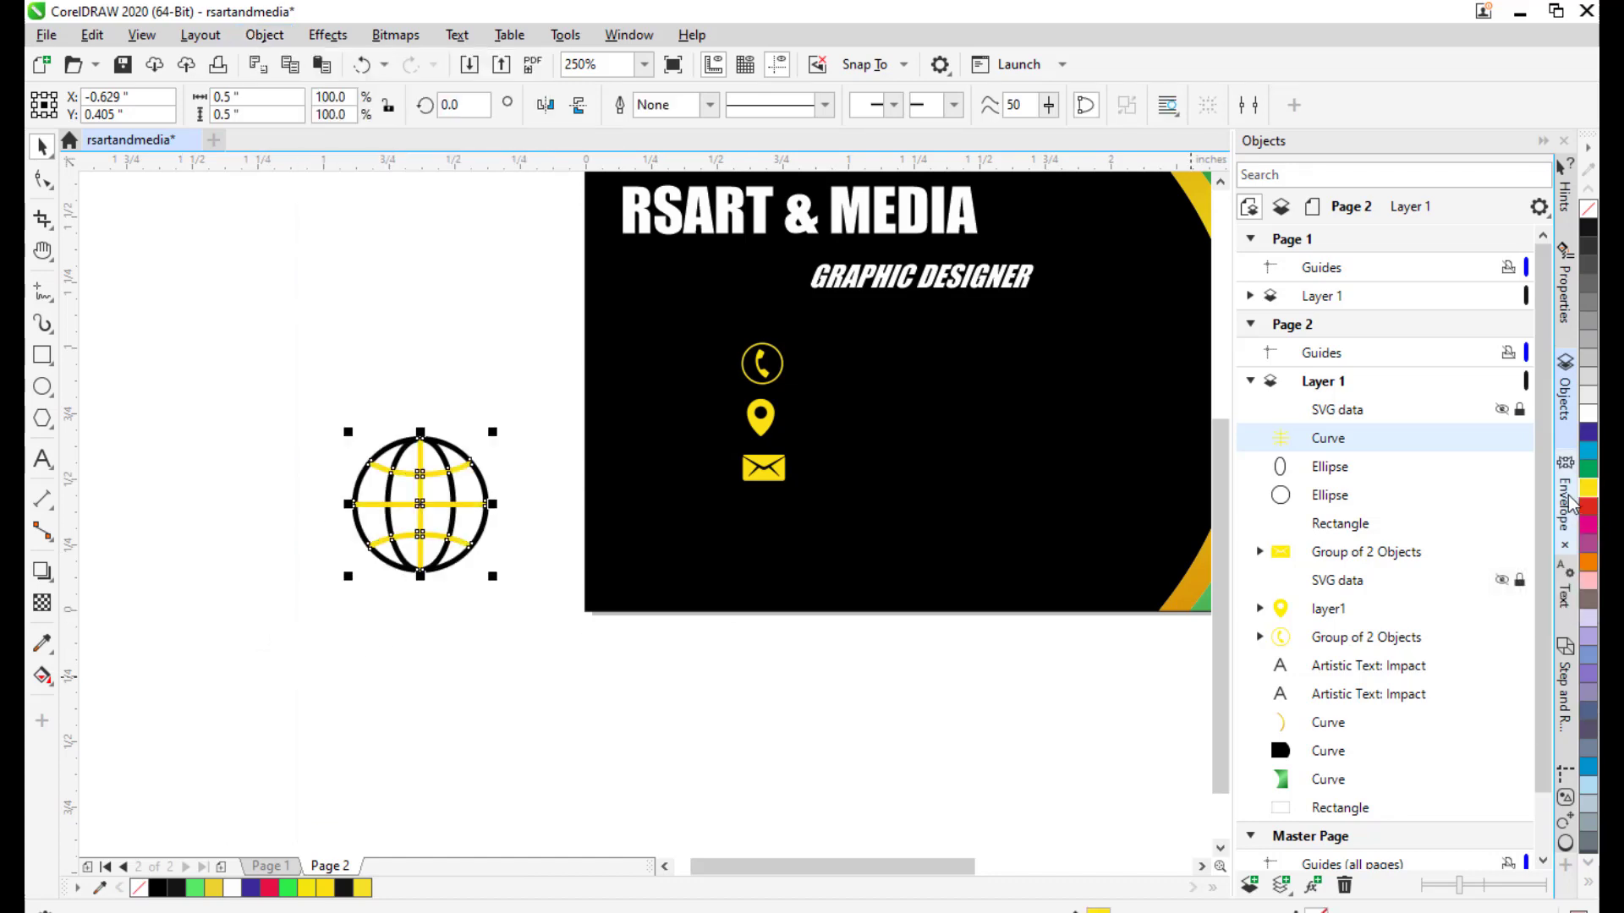
Try welding the inner and outer ellipses, undo it, and reselect the inner ellipse.
click(1331, 468)
shift+click(1334, 494)
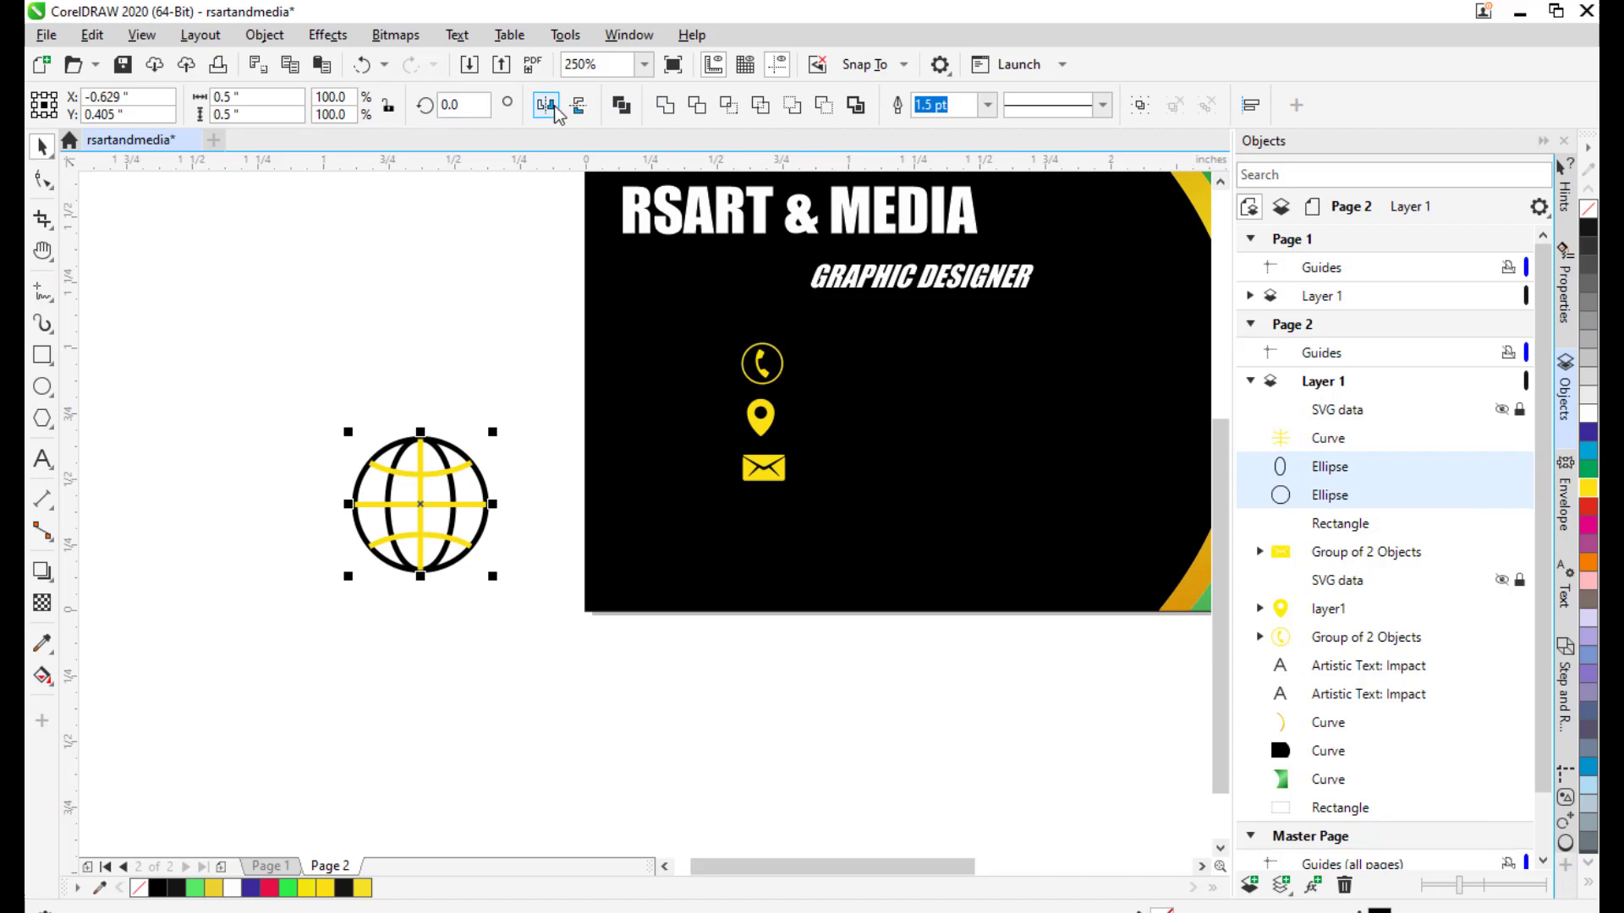
click(665, 106)
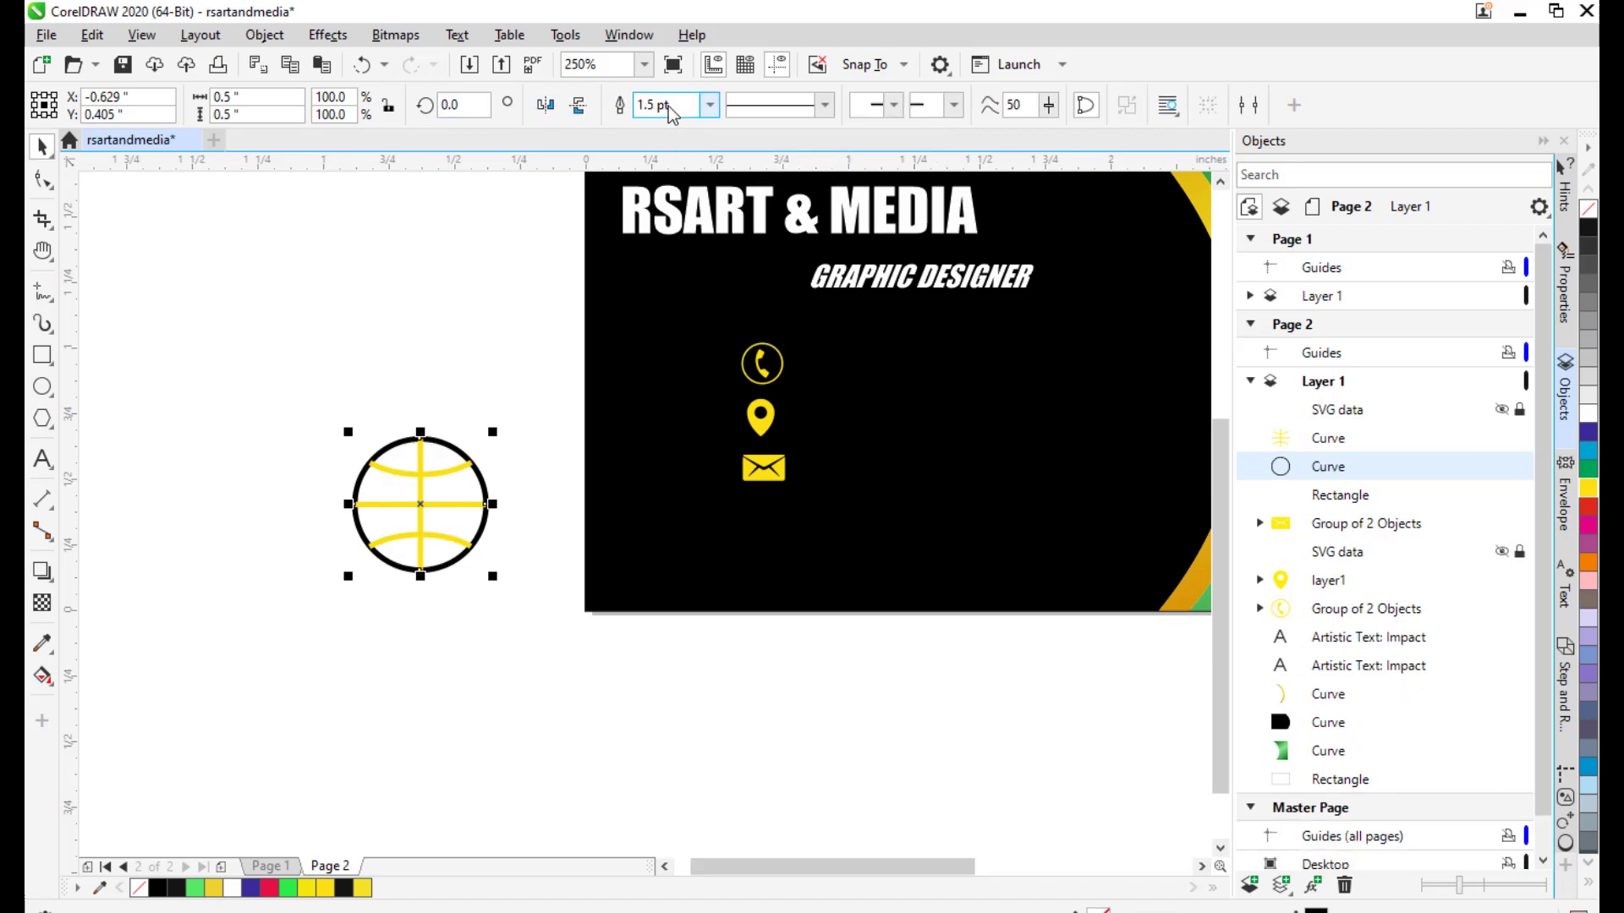
key(ctrl+z)
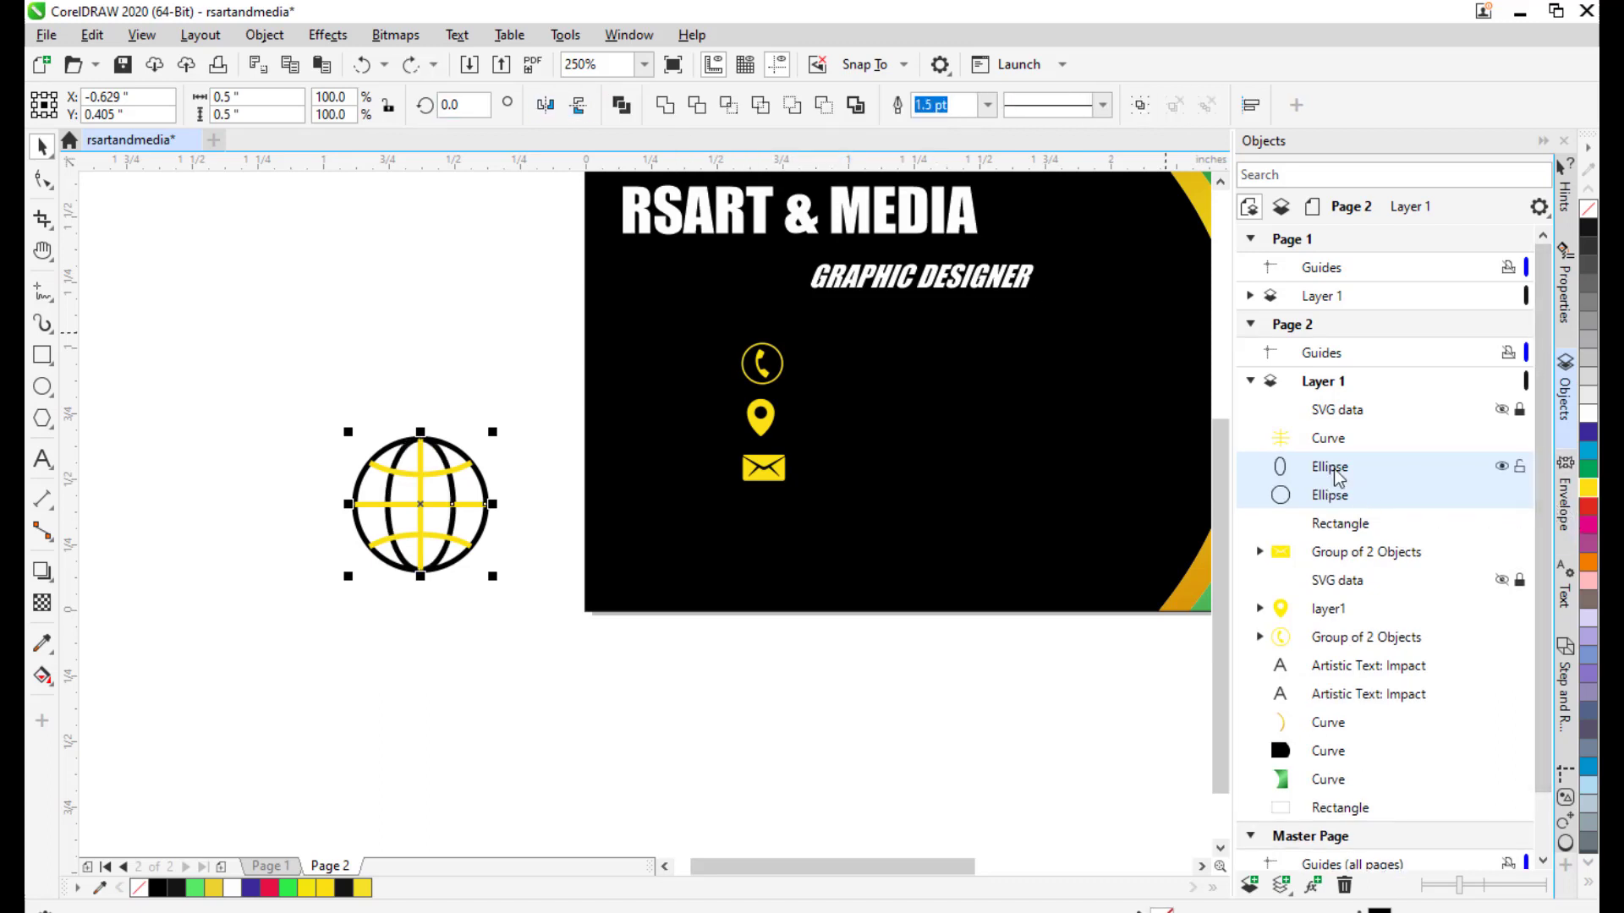
click(1330, 473)
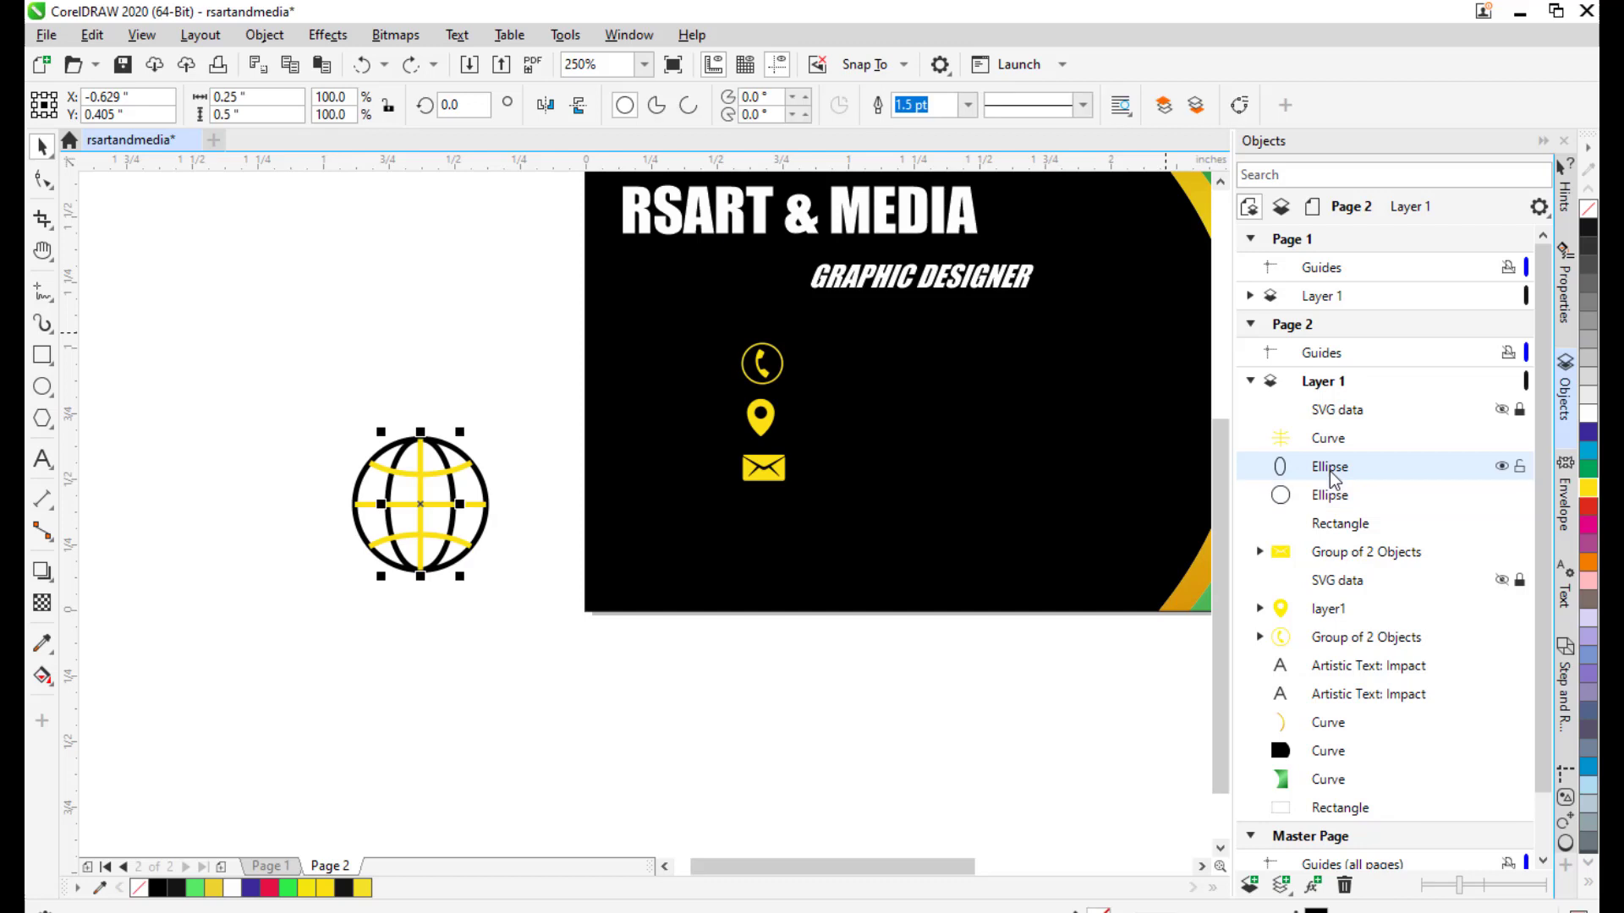
Convert both ellipses' outlines to objects and colour them yellow.
click(264, 35)
click(366, 646)
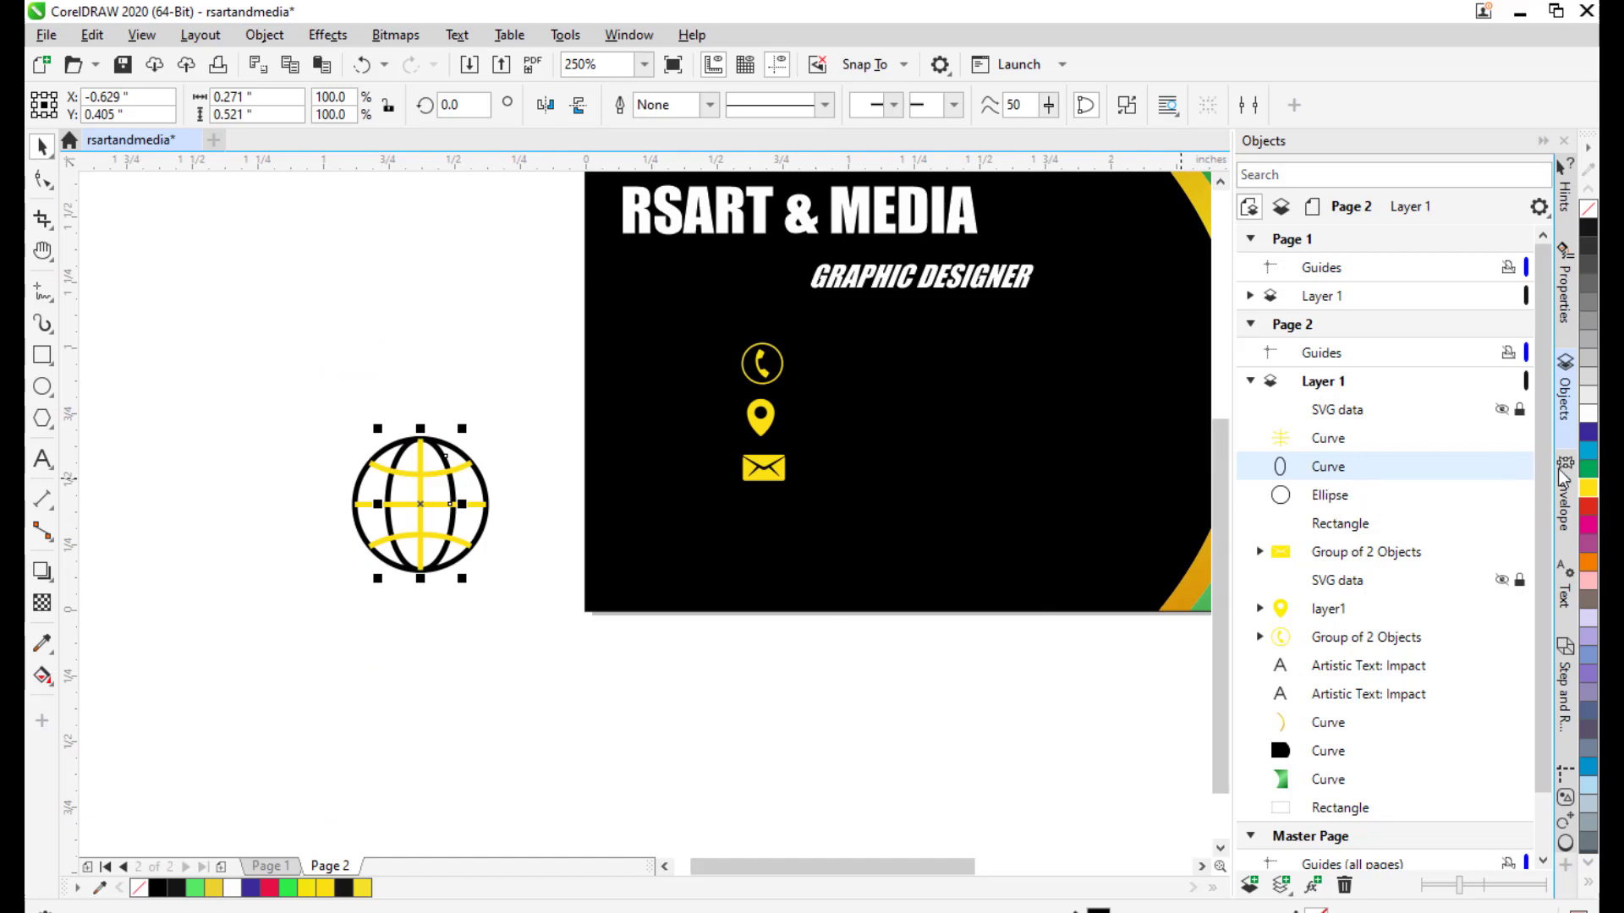
click(1588, 488)
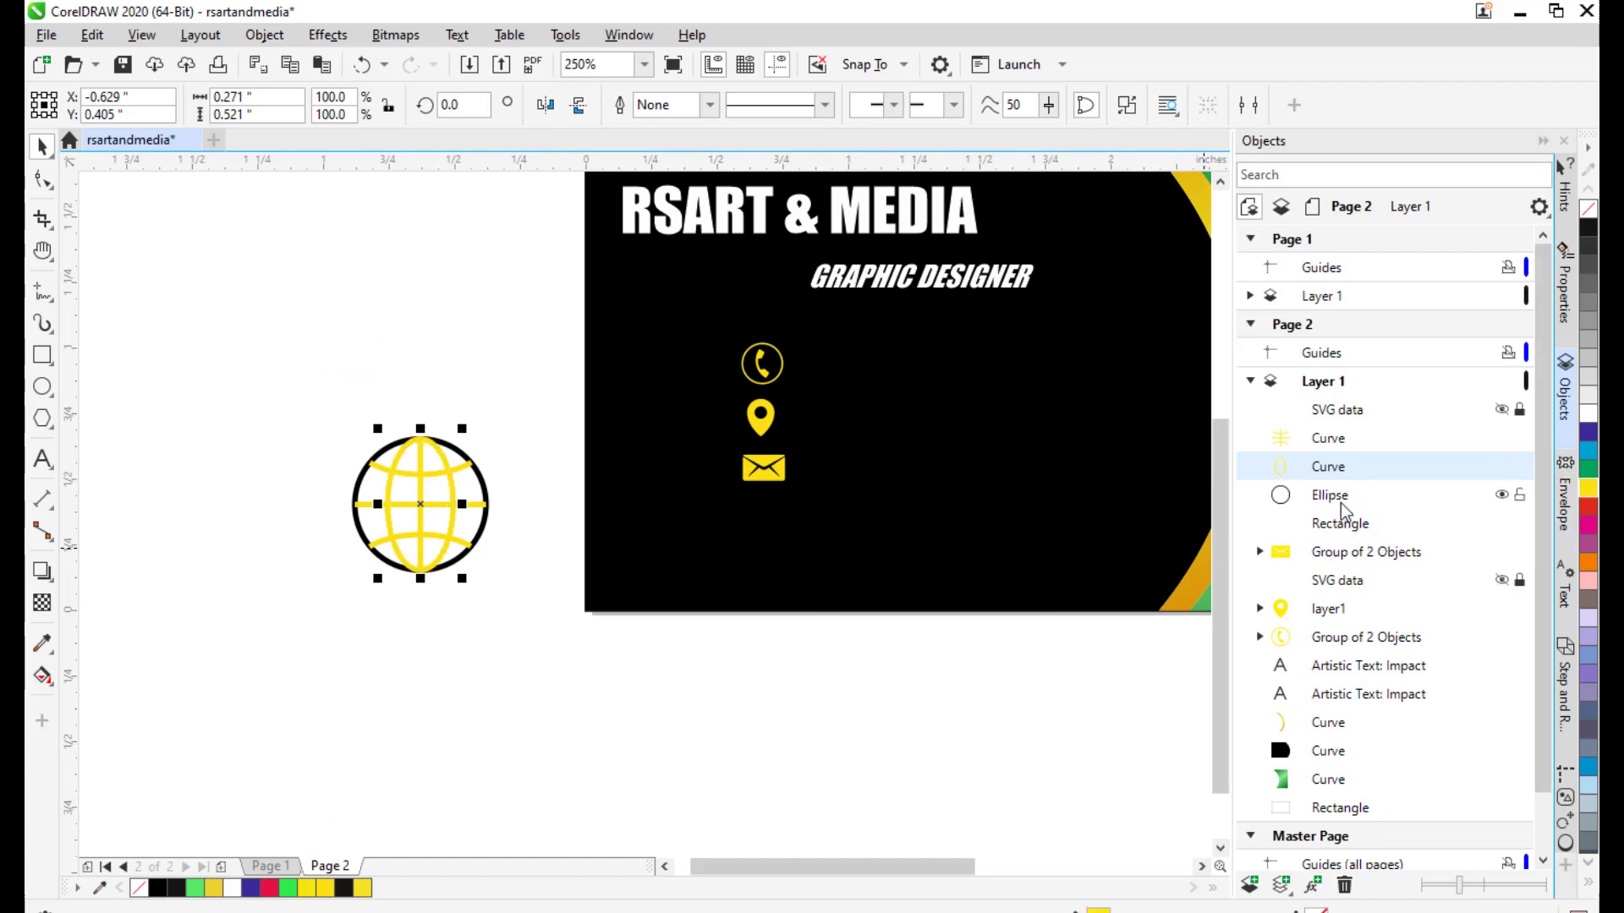
click(1266, 508)
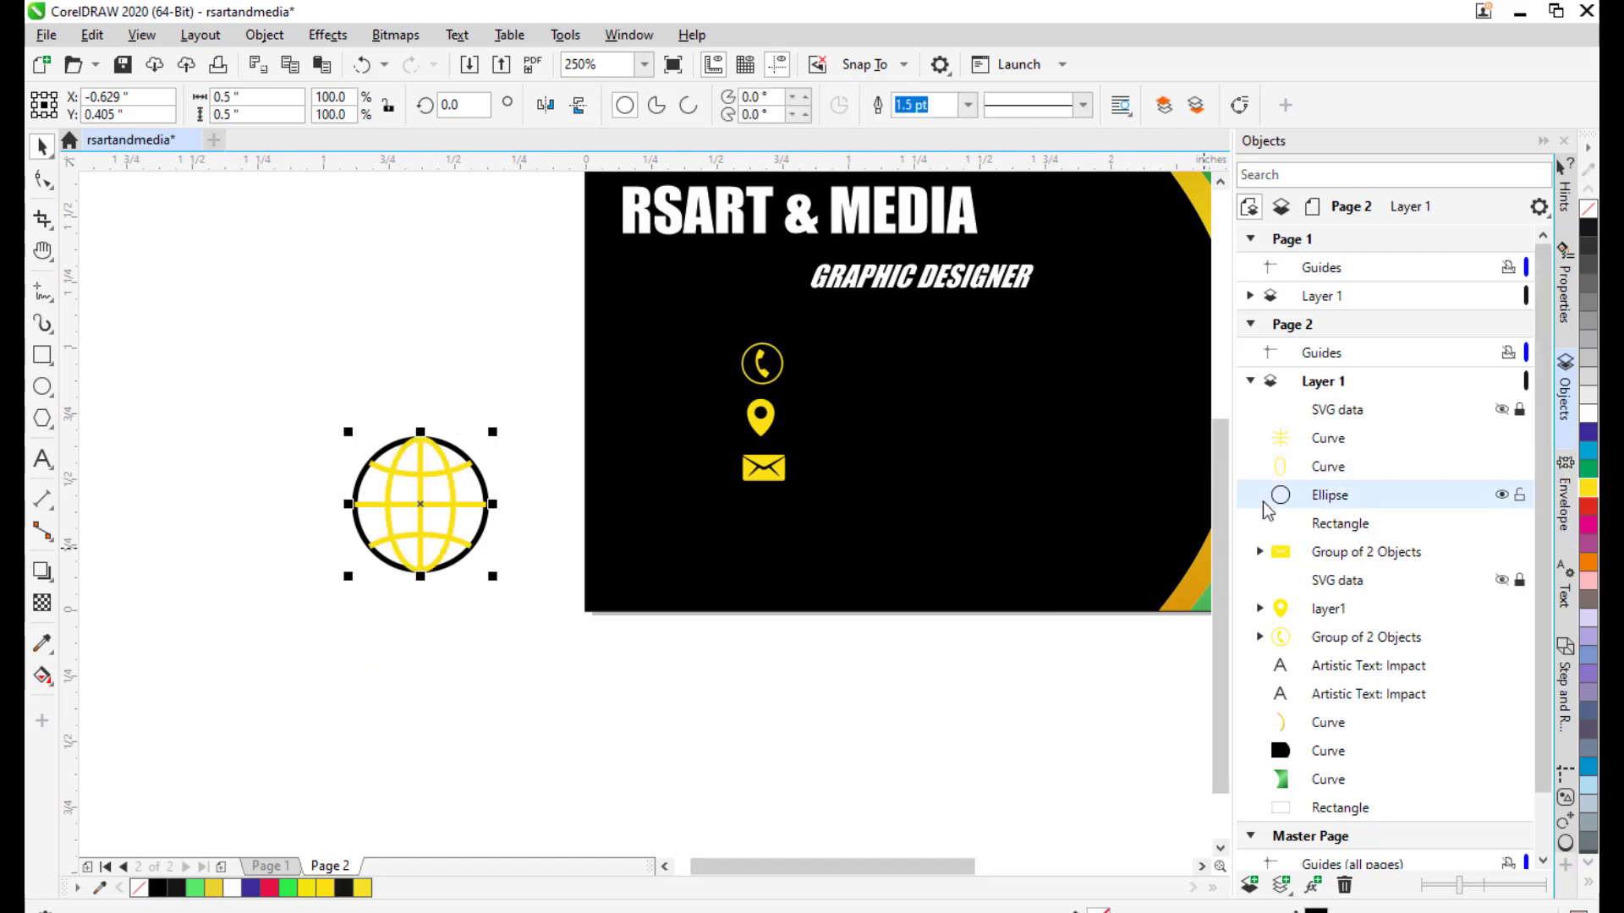
click(265, 39)
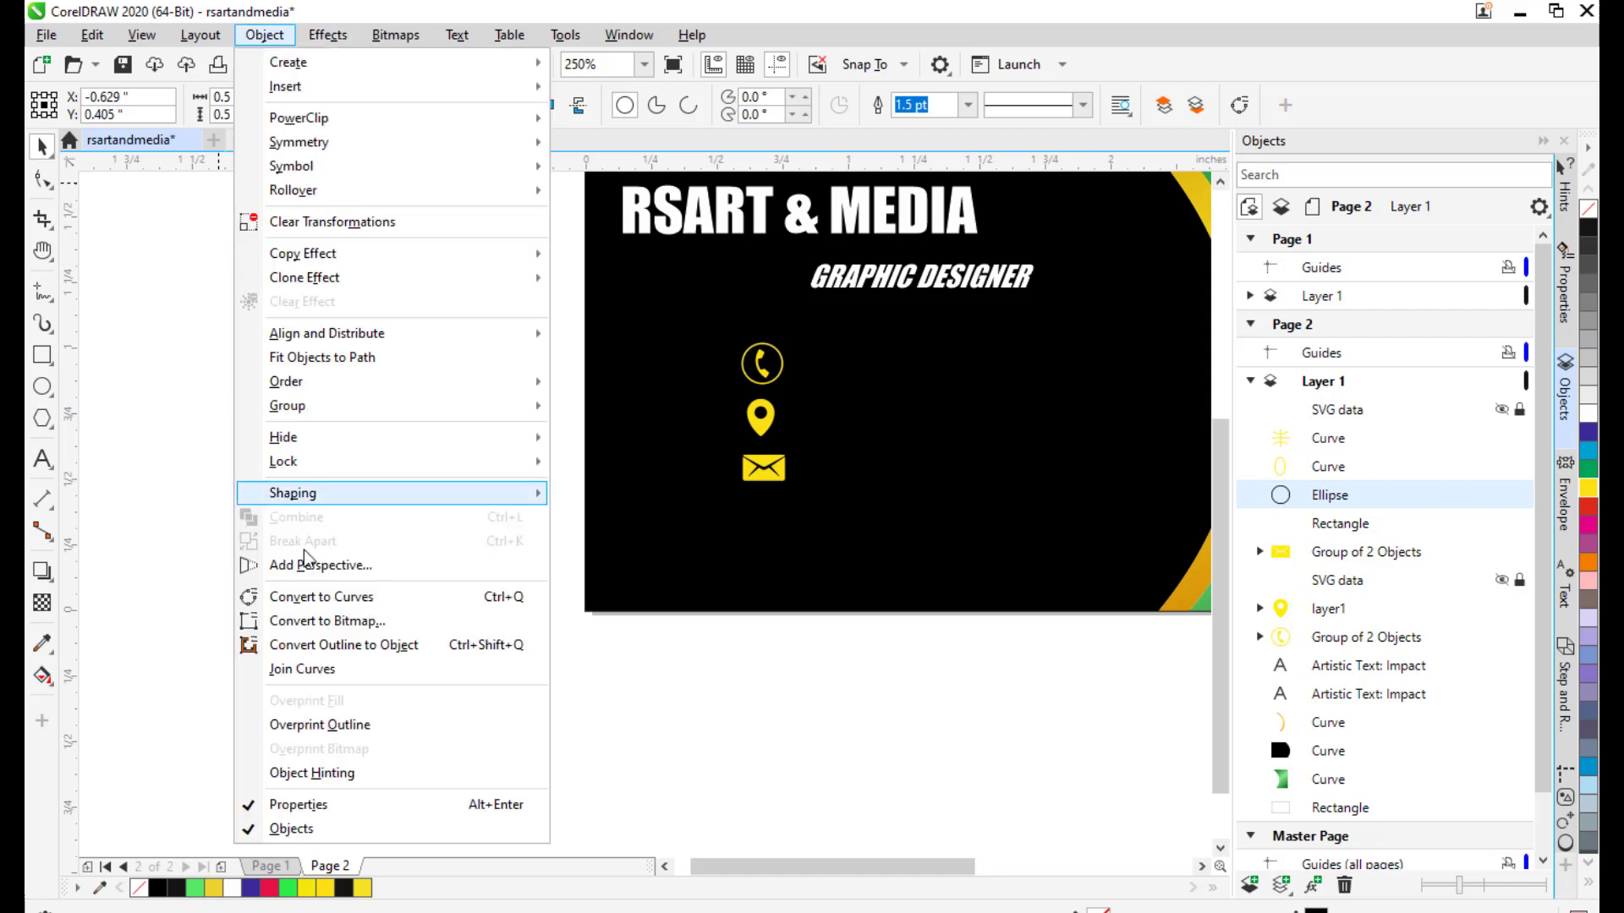
click(365, 646)
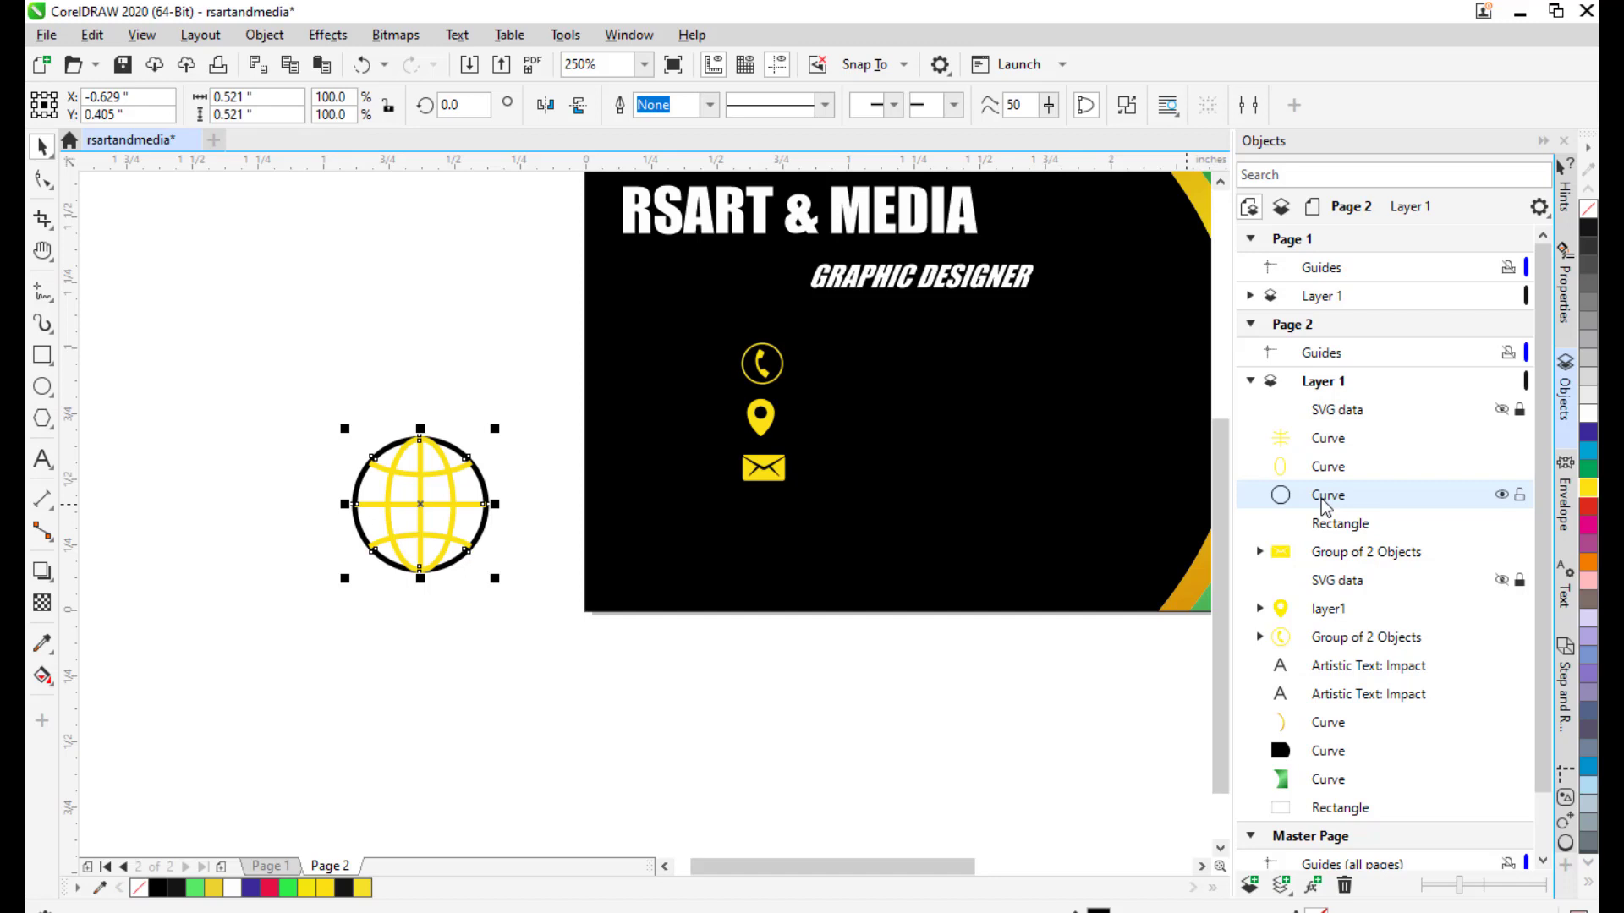
right_click(1587, 489)
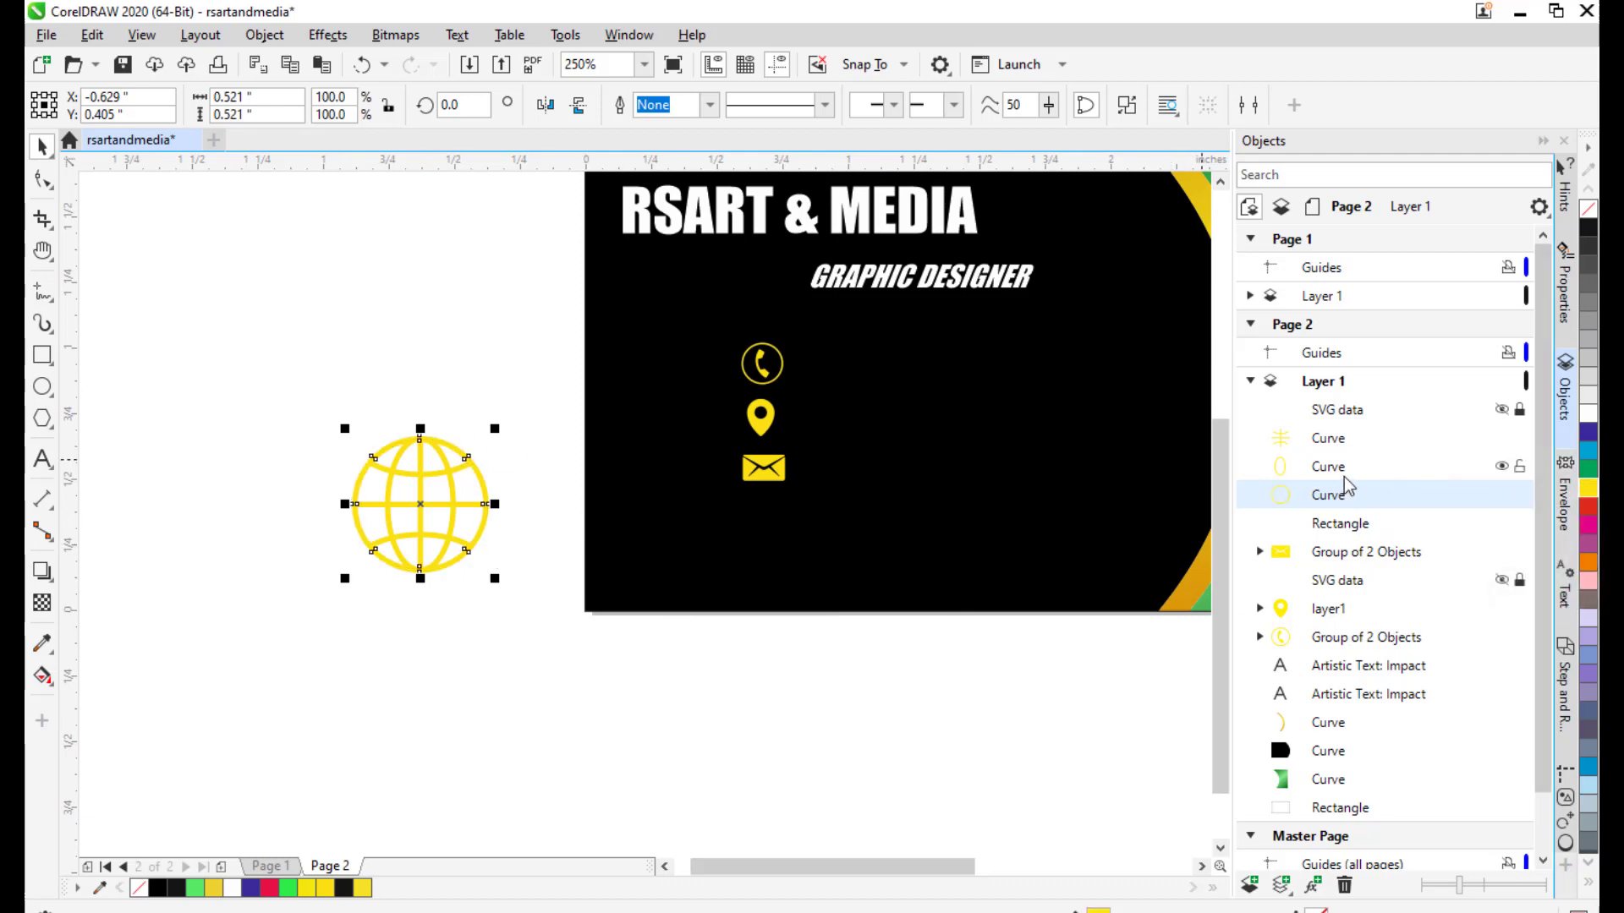
Group the globe's three yellow parts into one group with Ctrl+G.
click(373, 599)
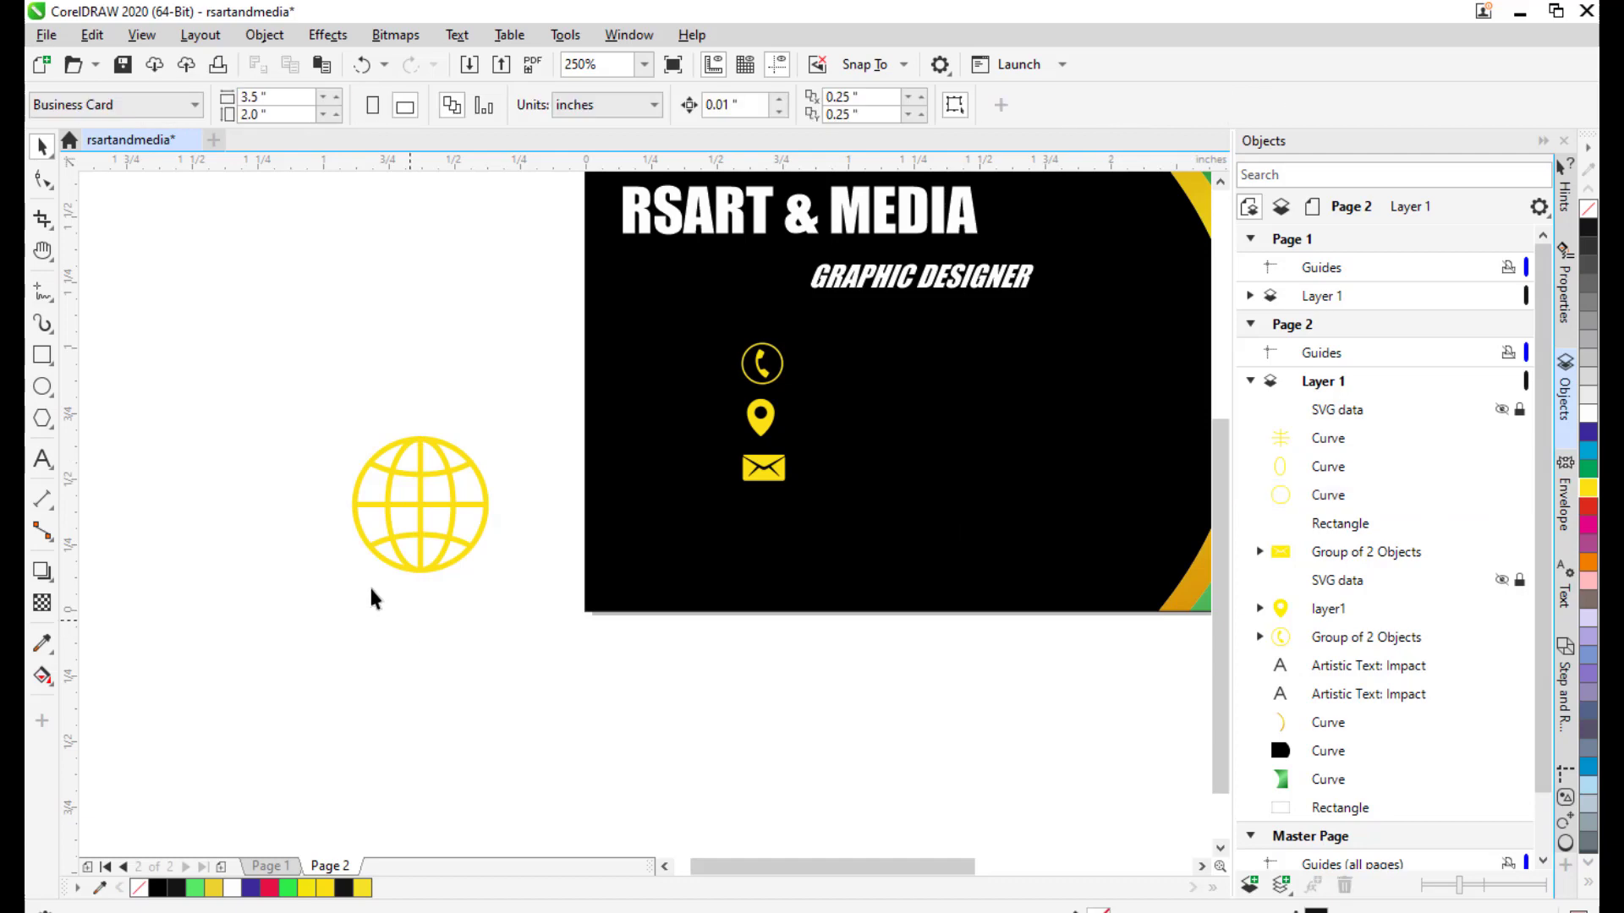
click(1336, 443)
shift+click(1340, 497)
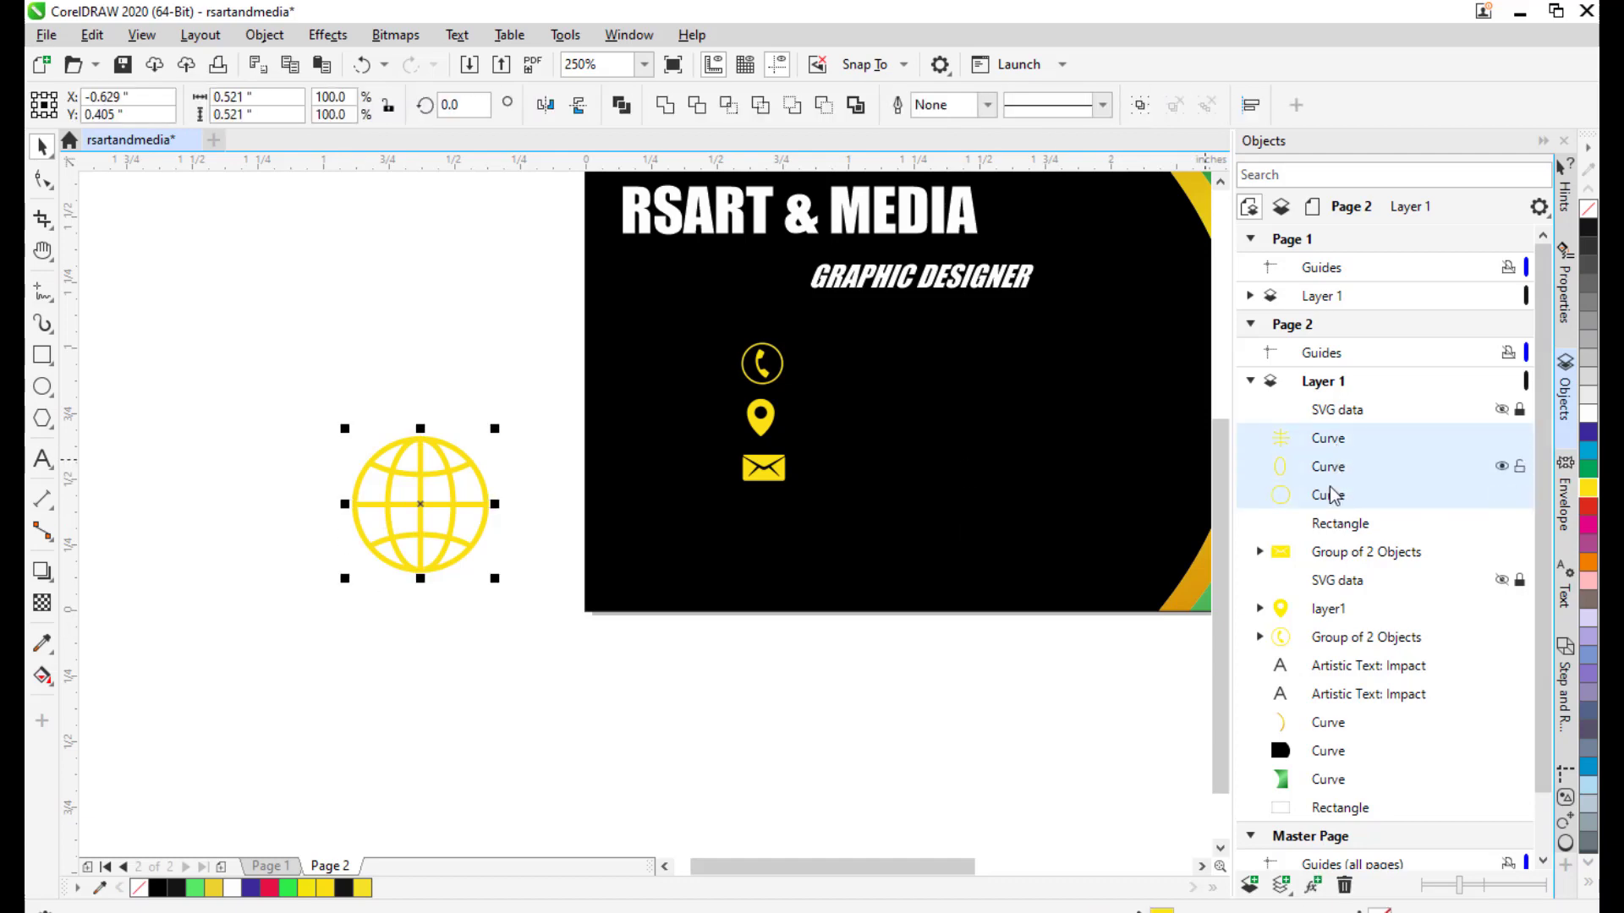
key(ctrl+g)
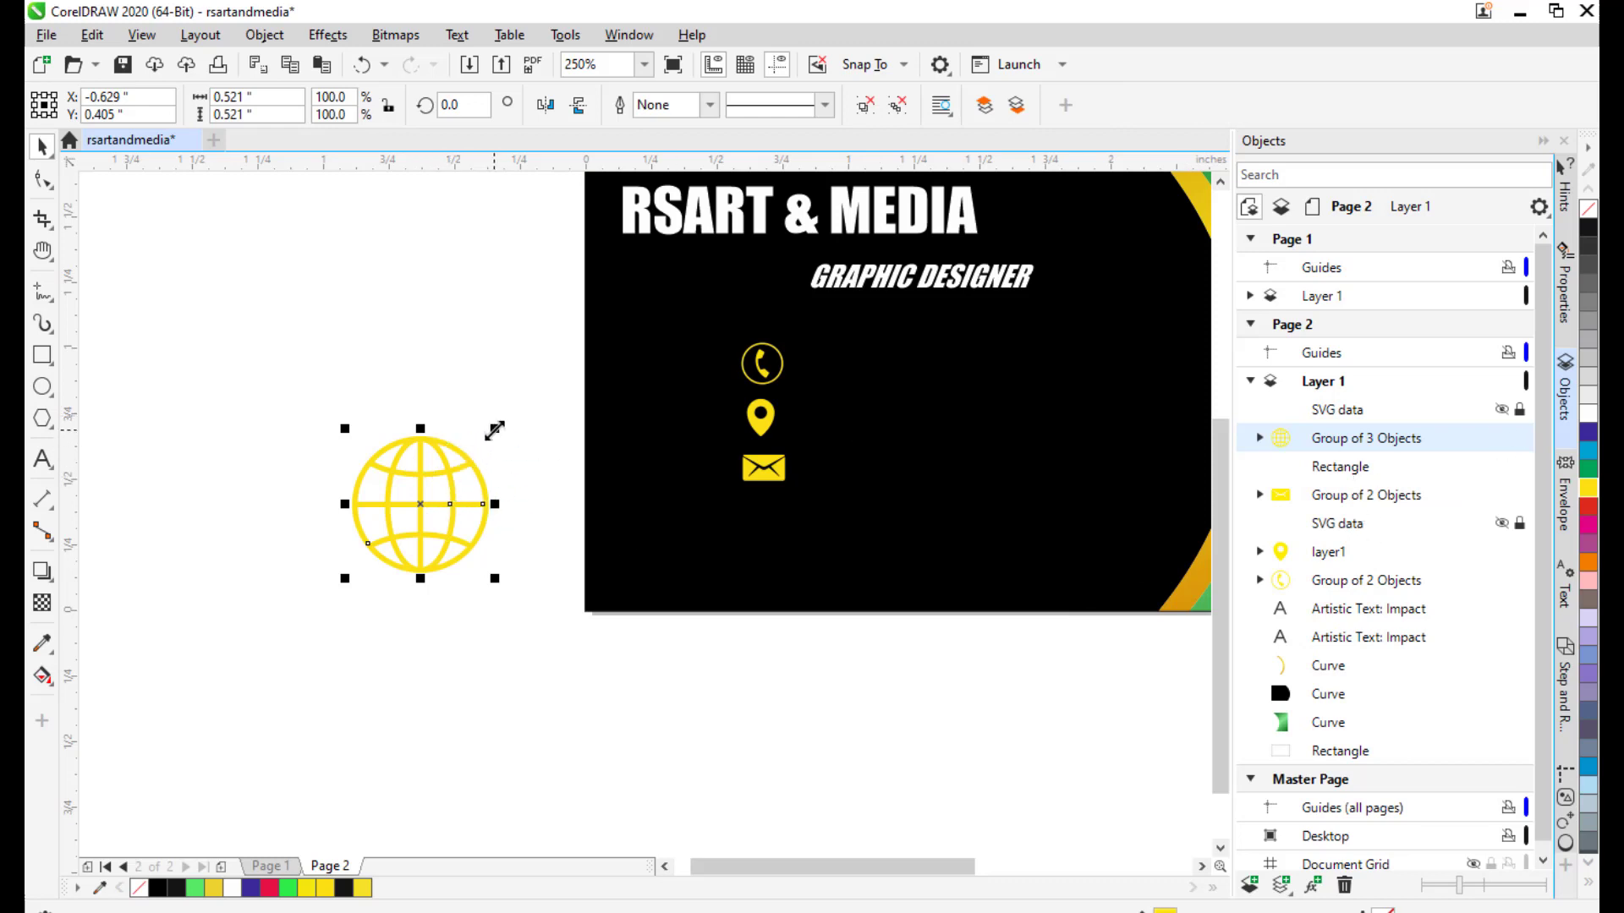
Shrink the globe to icon size under the envelope and delete the stray empty rectangle.
drag(495, 430, 770, 533)
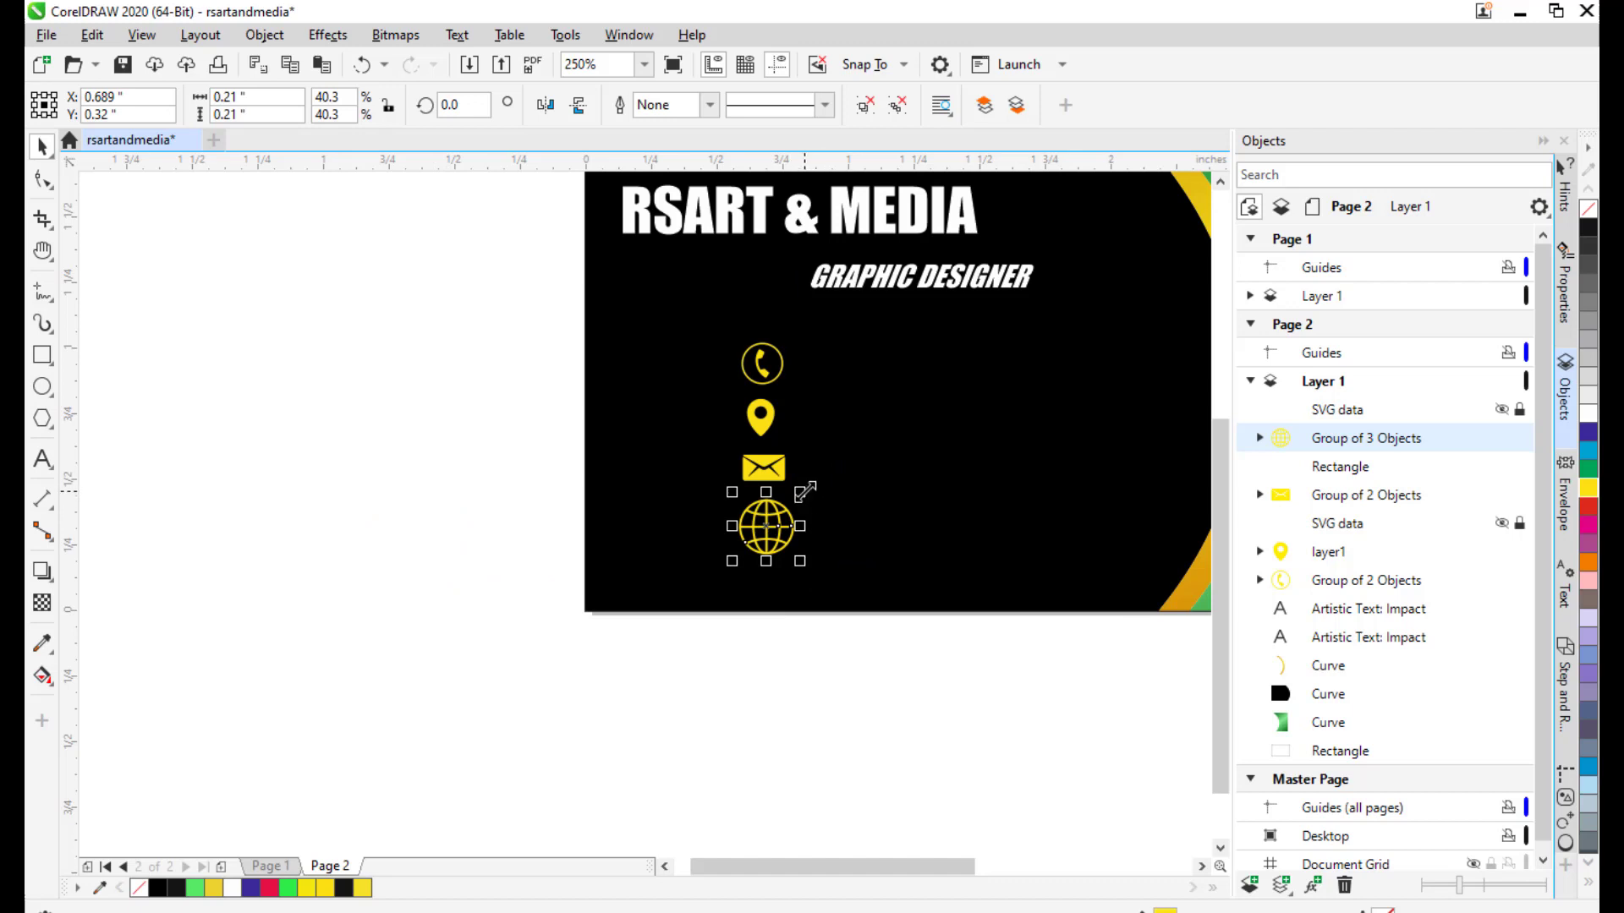
drag(804, 491, 770, 517)
click(437, 464)
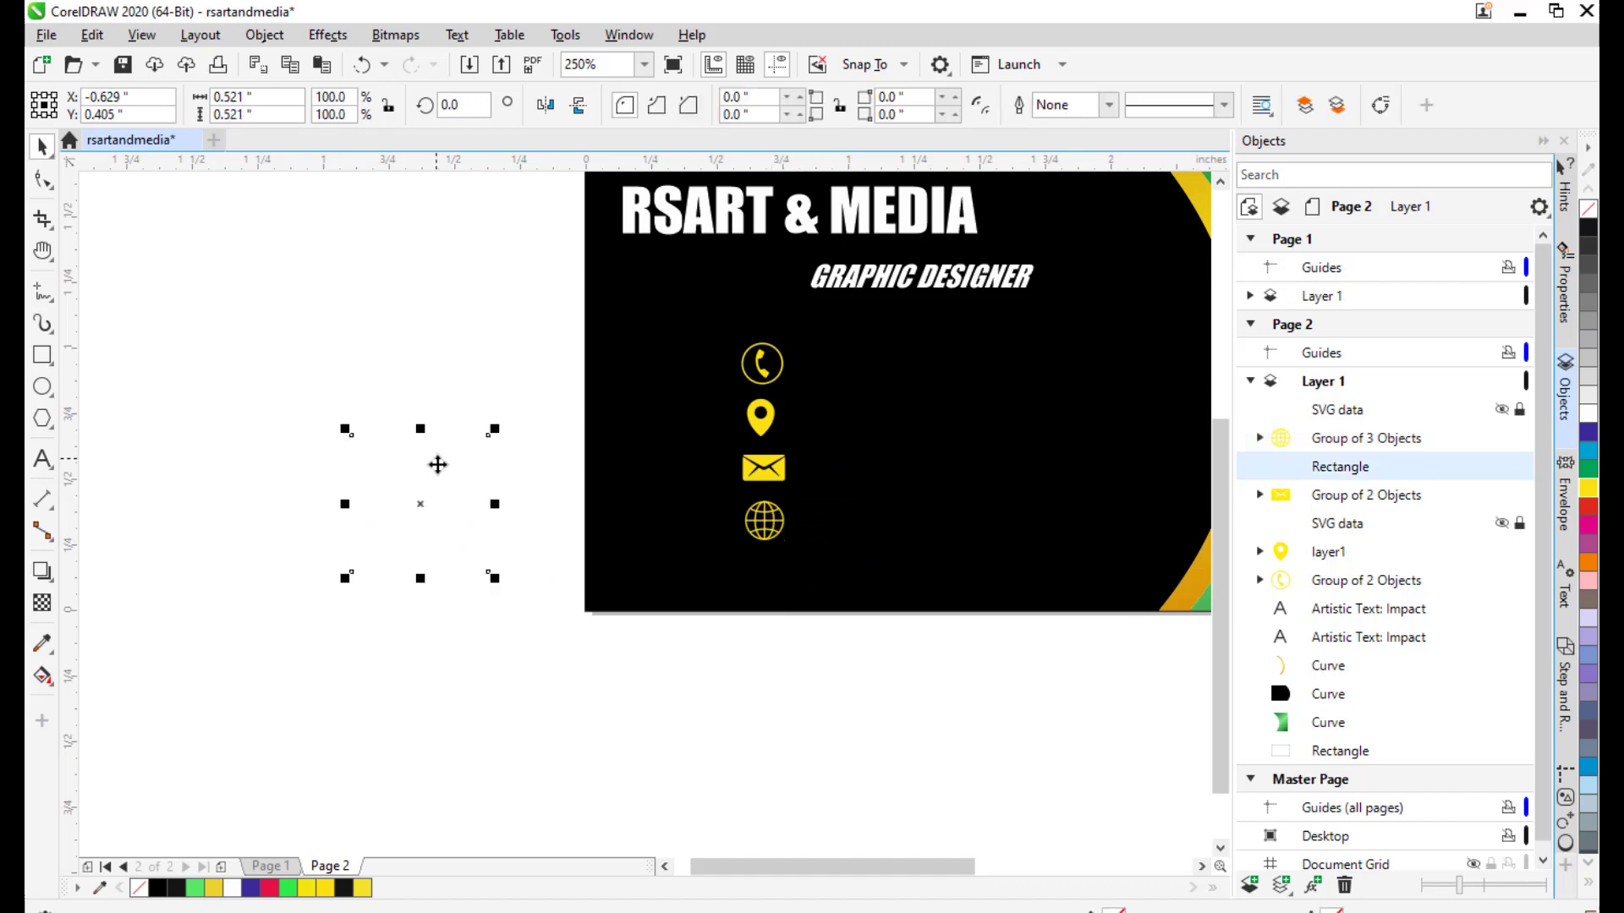
click(246, 345)
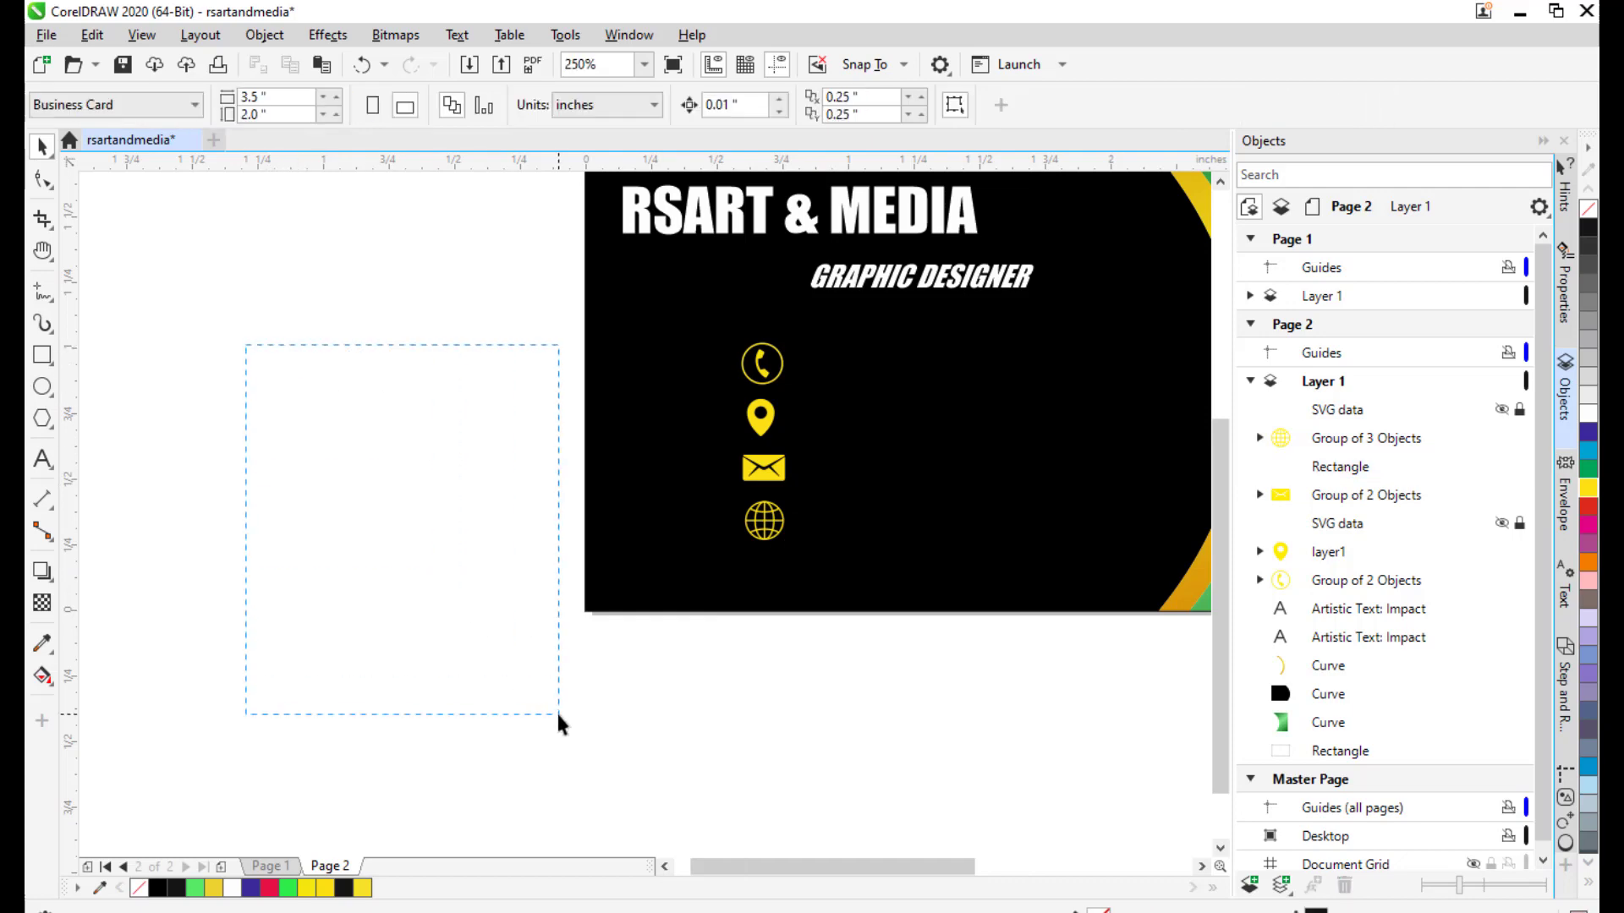
drag(558, 715, 558, 715)
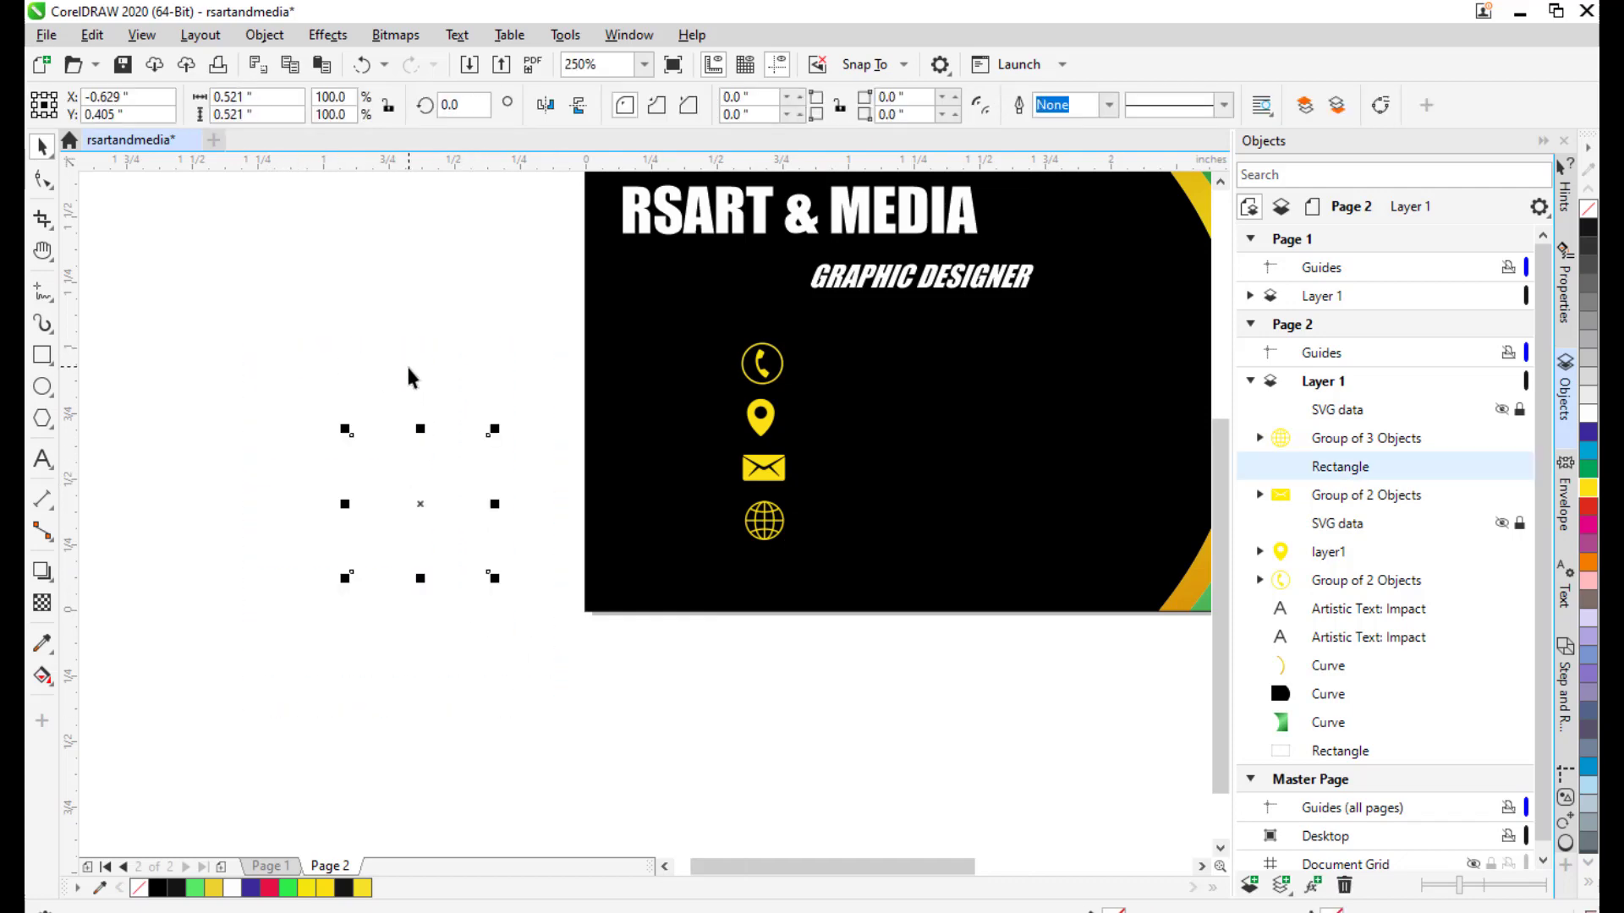
key(Delete)
Pan the view to centre the card with space above it.
scroll(744, 423, right, 3)
scroll(664, 471, down, 1)
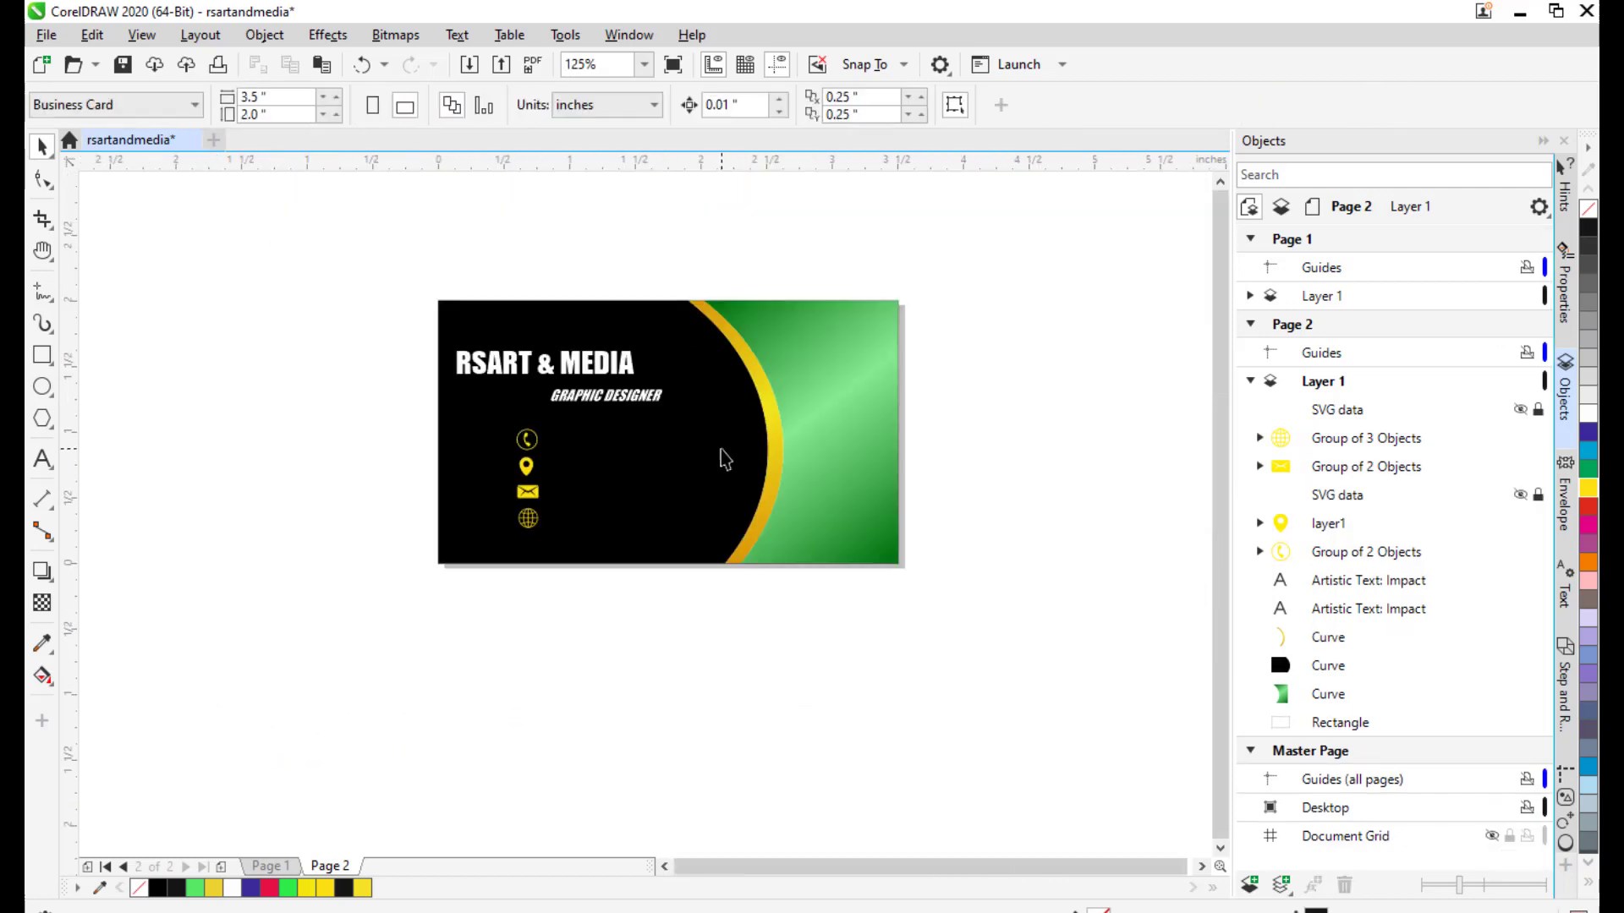
scroll(631, 456, up, 3)
scroll(863, 359, down, 2)
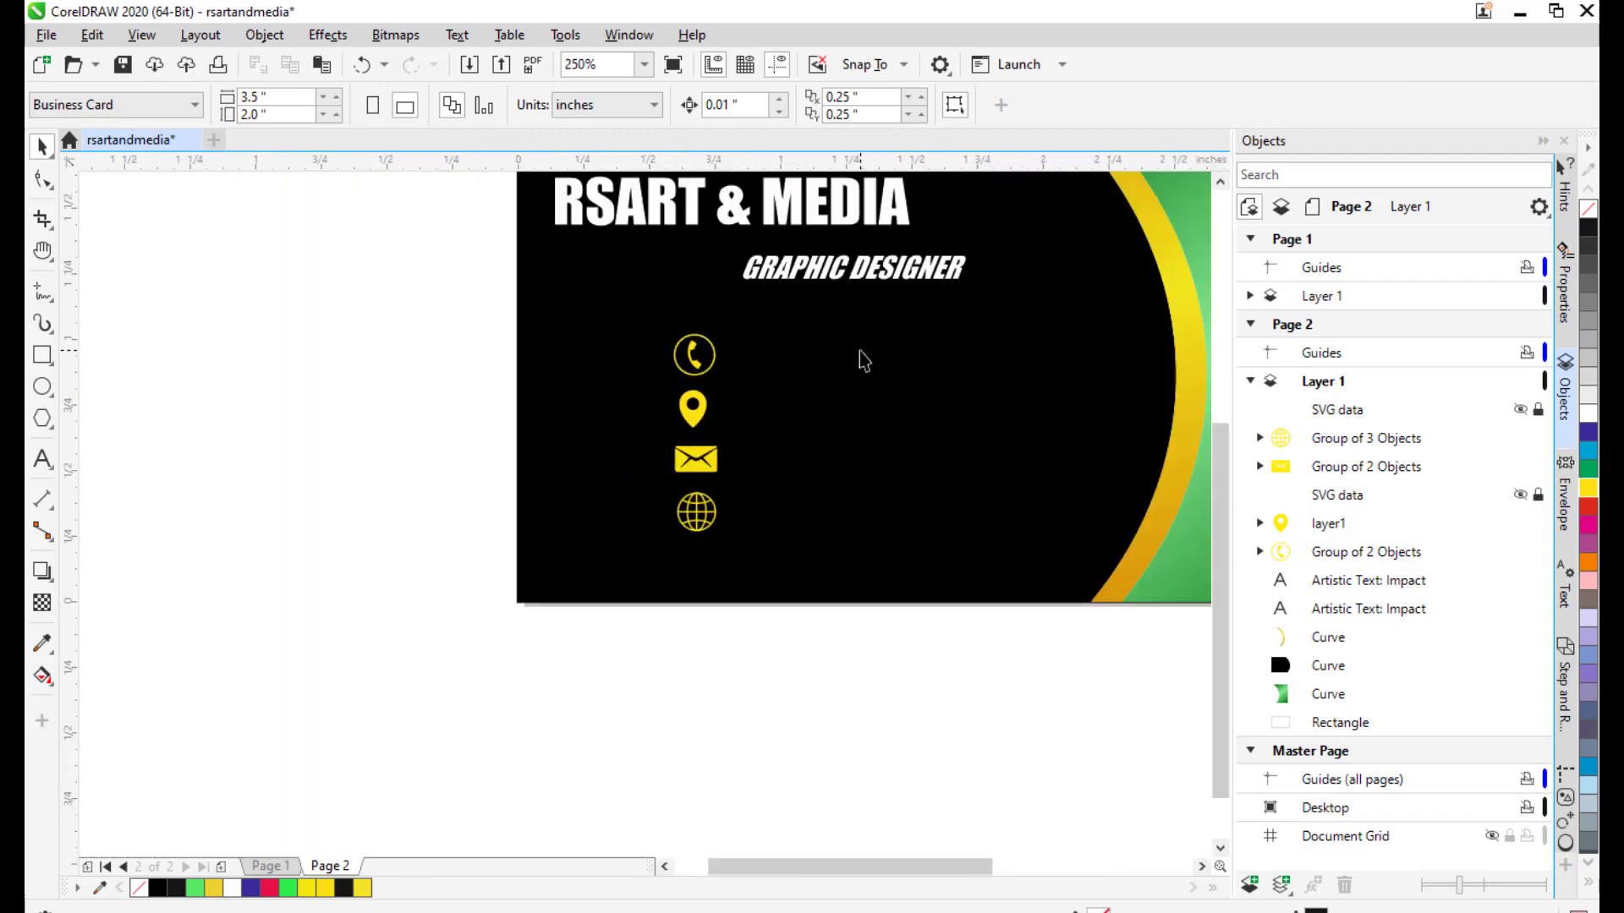
drag(862, 360, 729, 487)
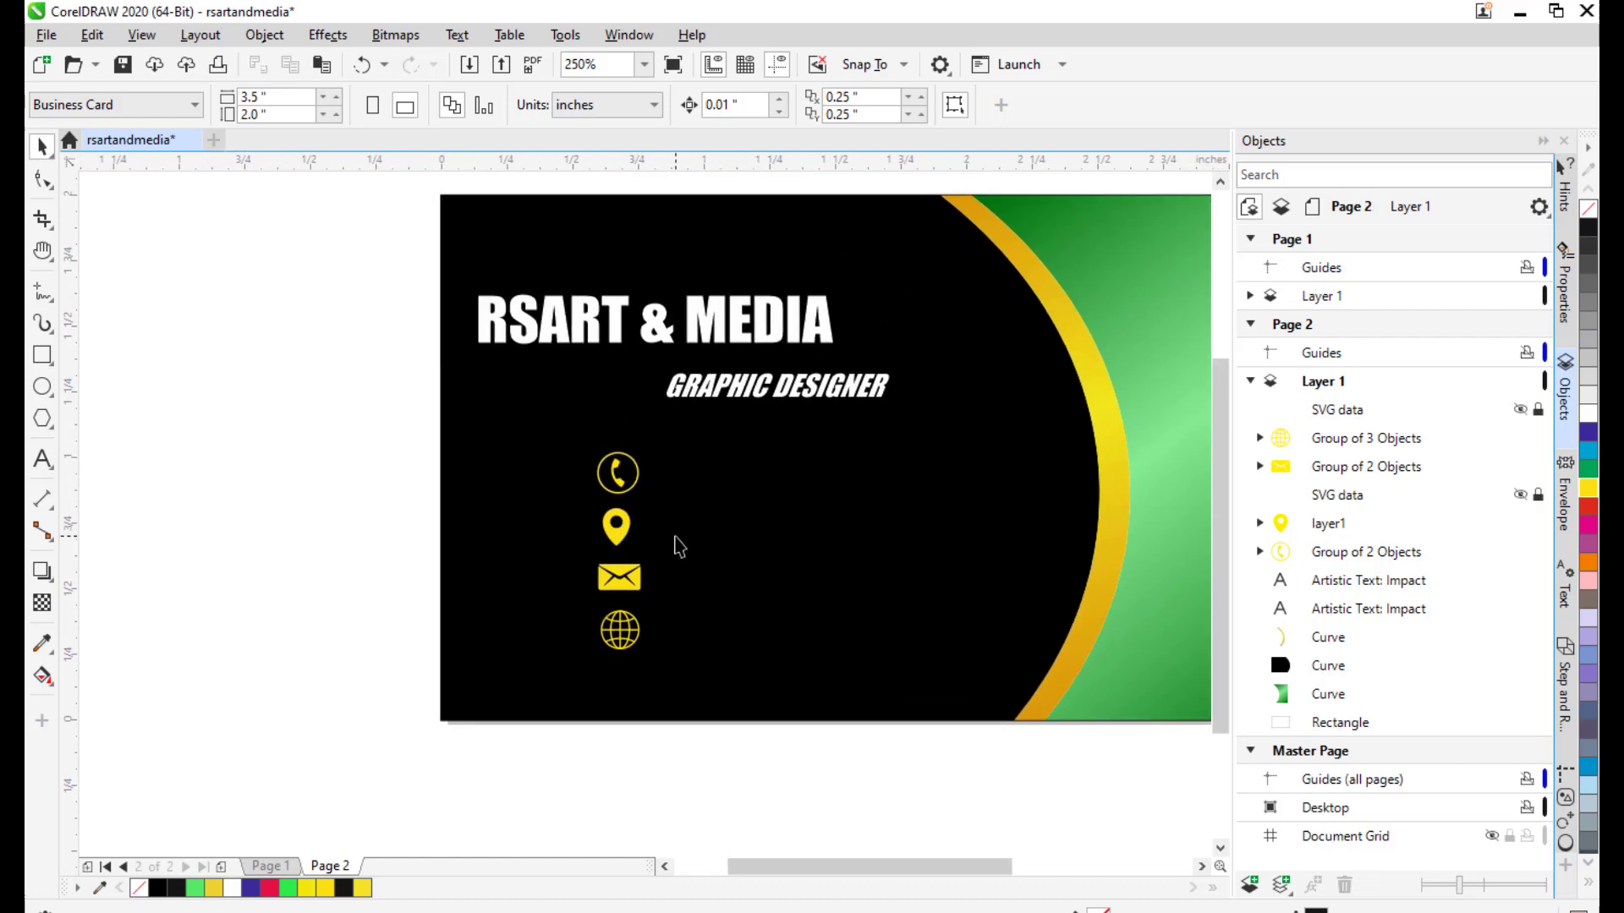
drag(765, 491, 728, 453)
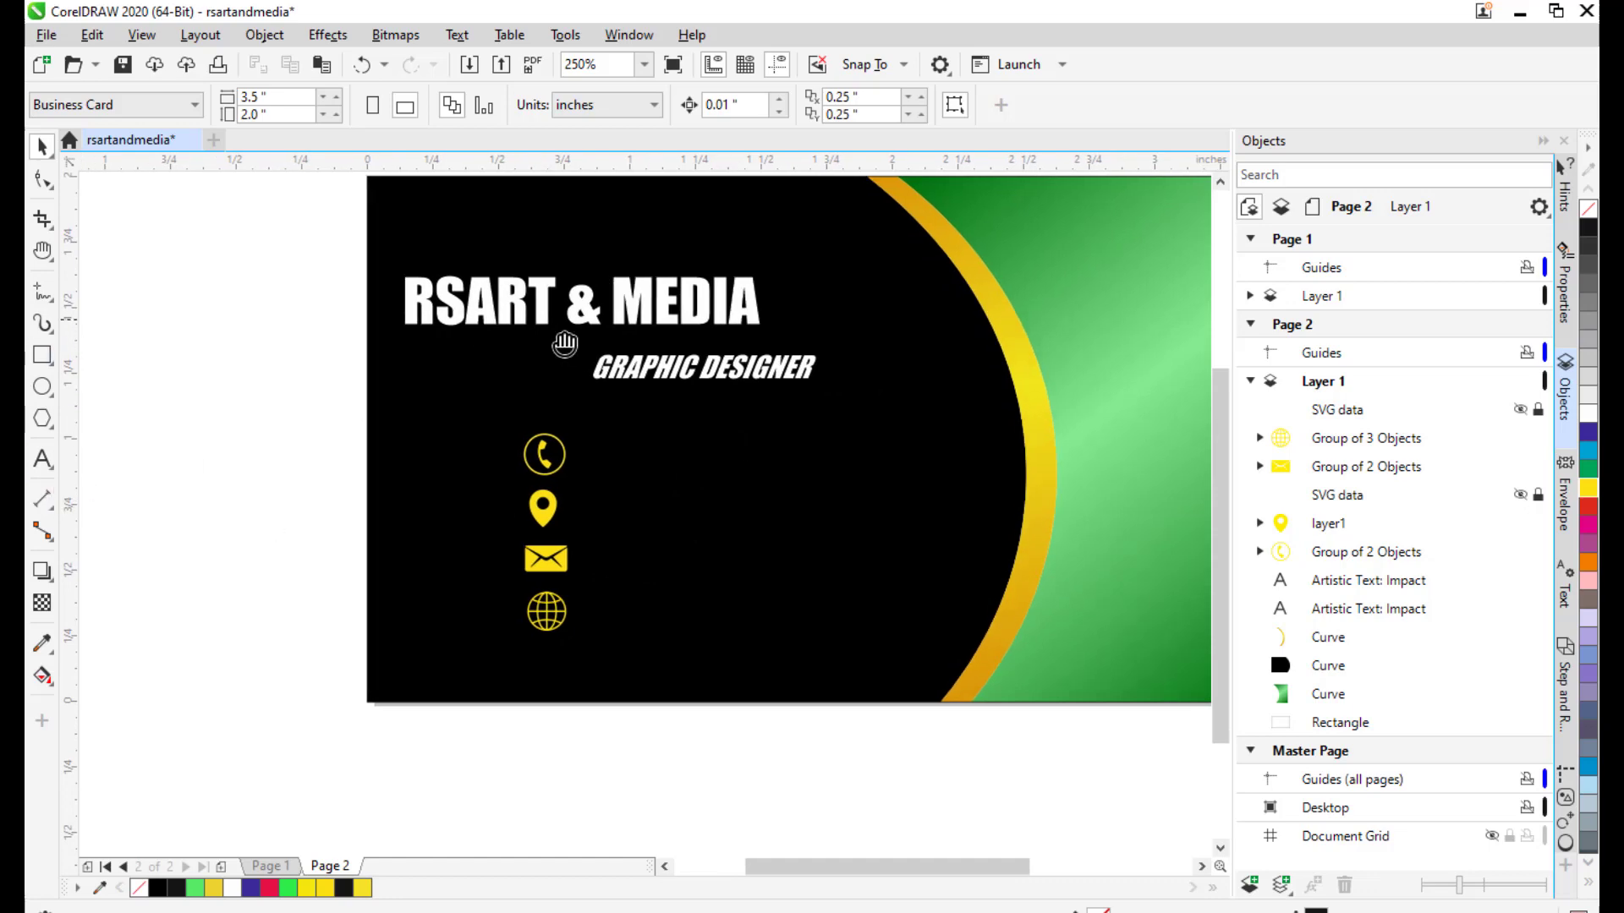
drag(565, 344, 587, 469)
Type the phone number as new text above the card and set it in Impact.
click(42, 460)
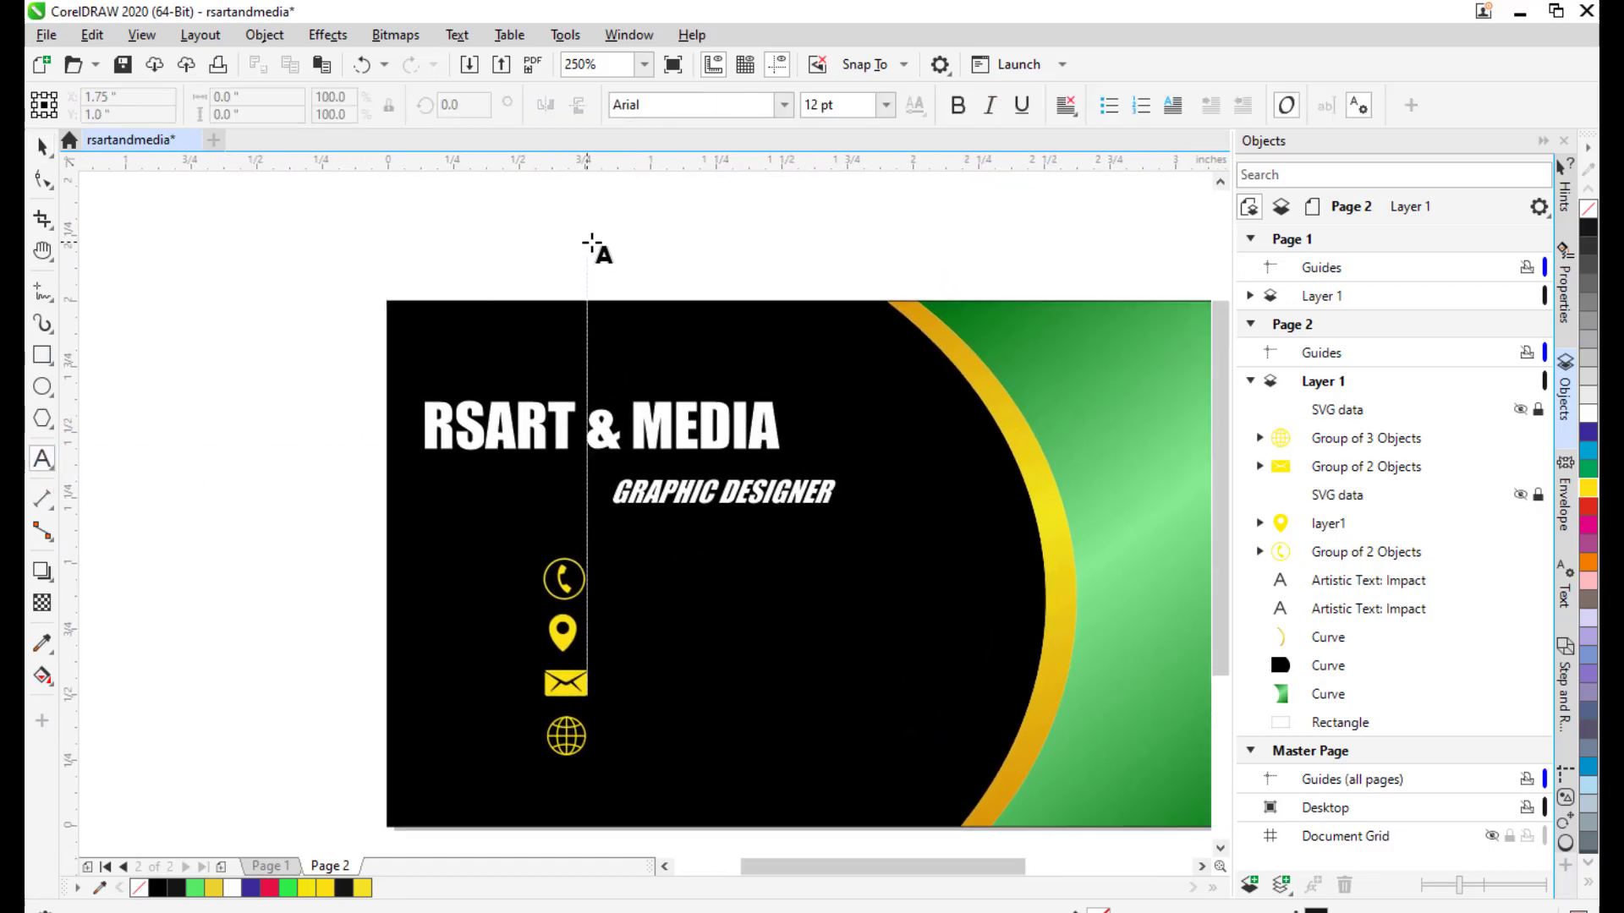
click(587, 253)
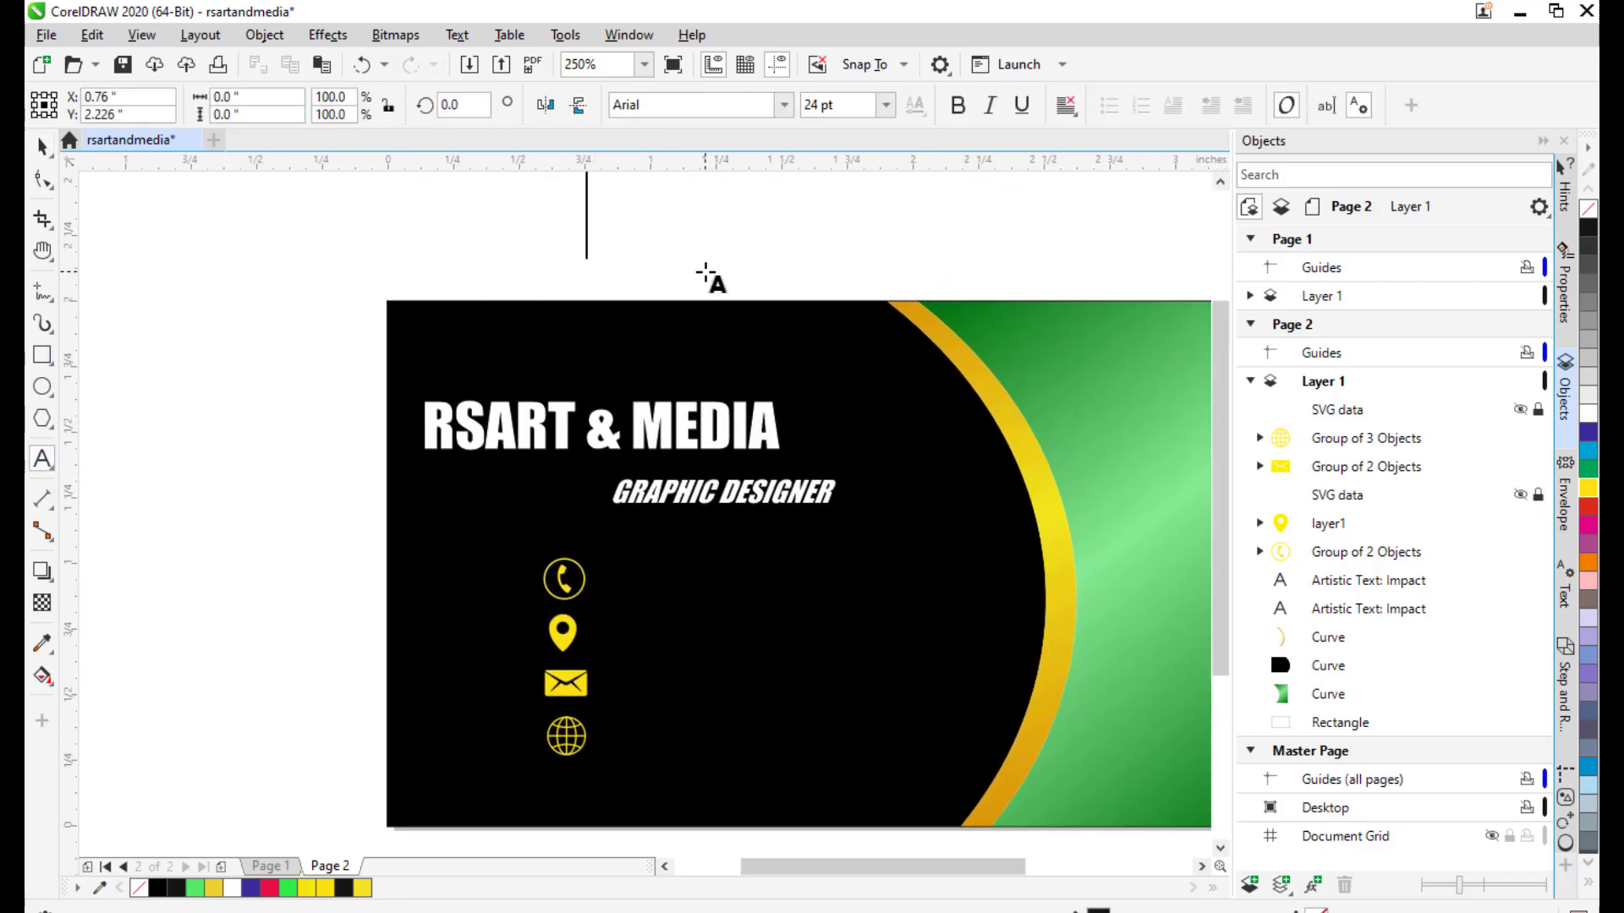
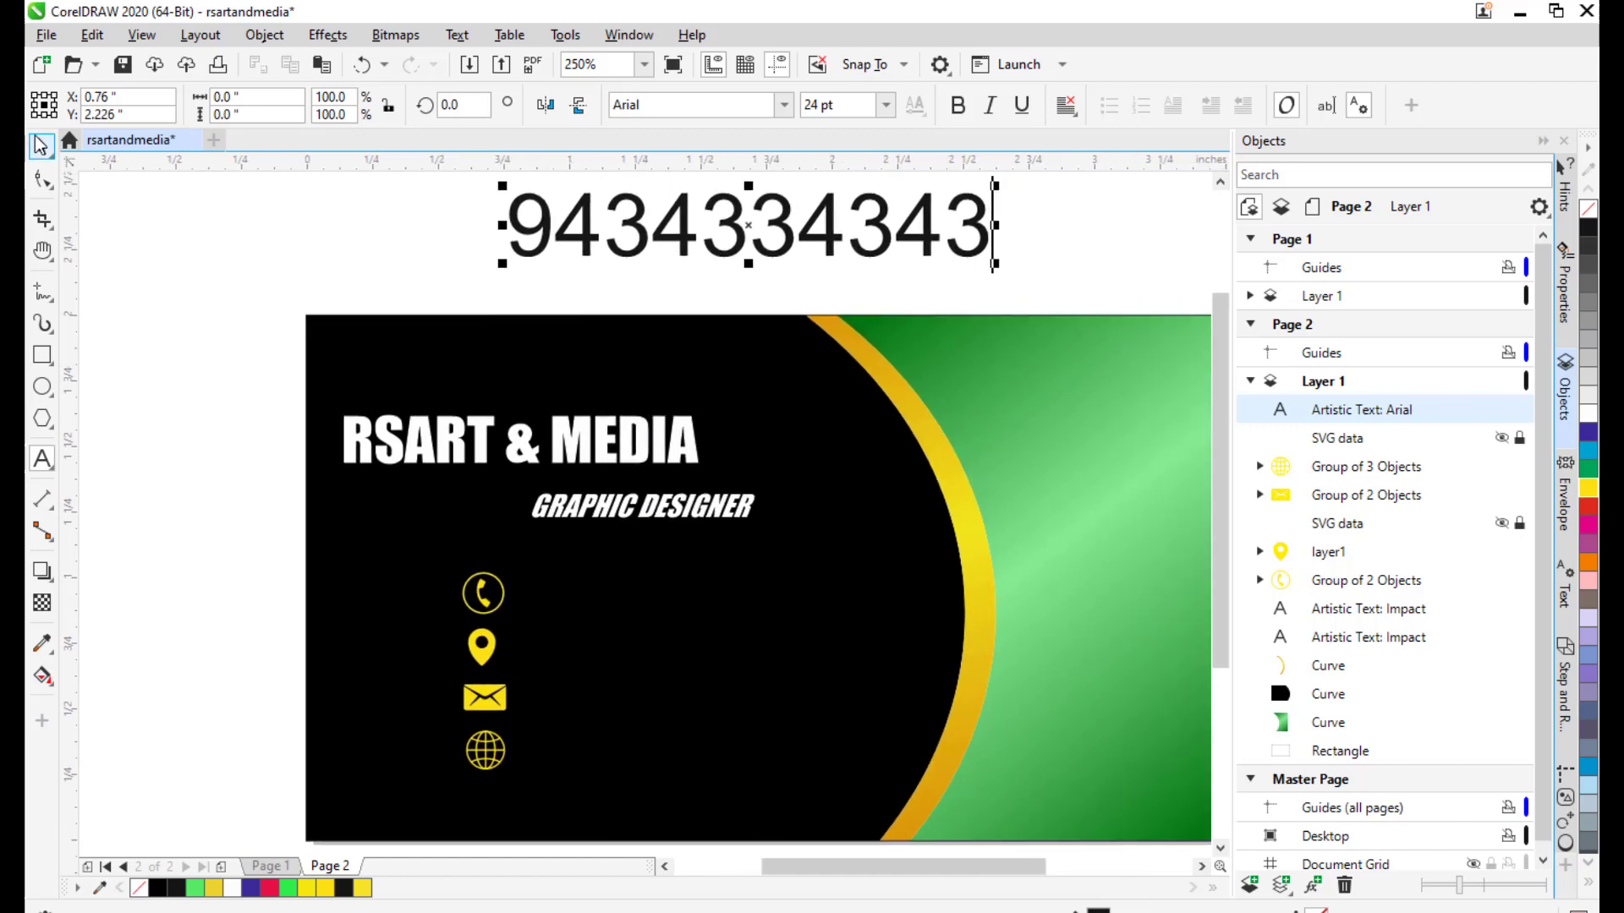
click(42, 146)
drag(751, 223, 709, 249)
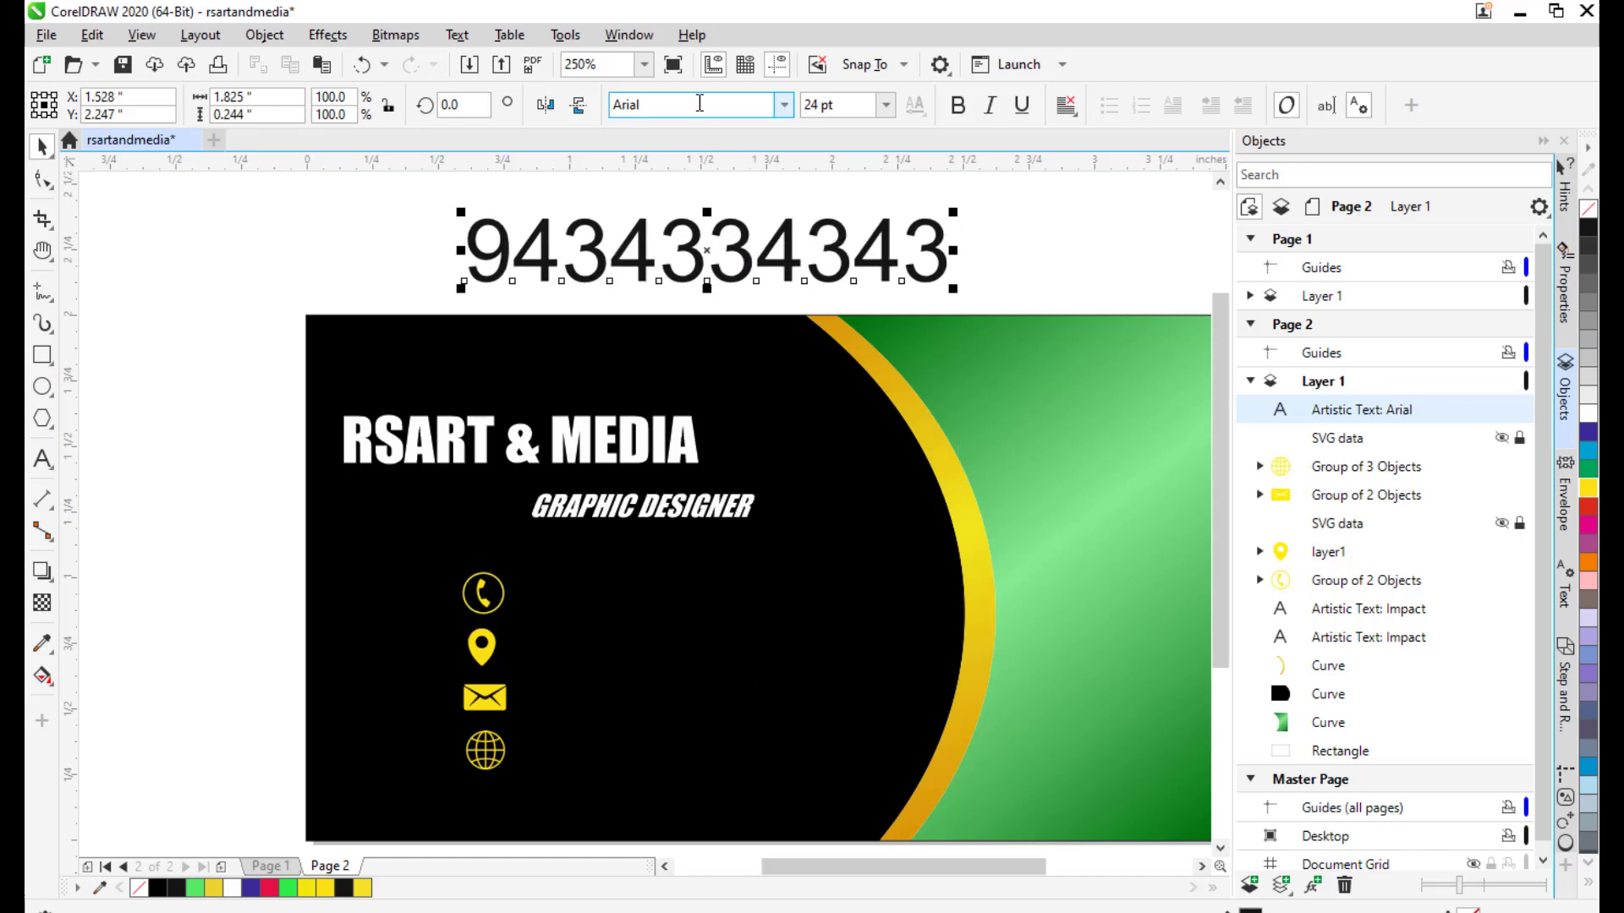
text(Impact)
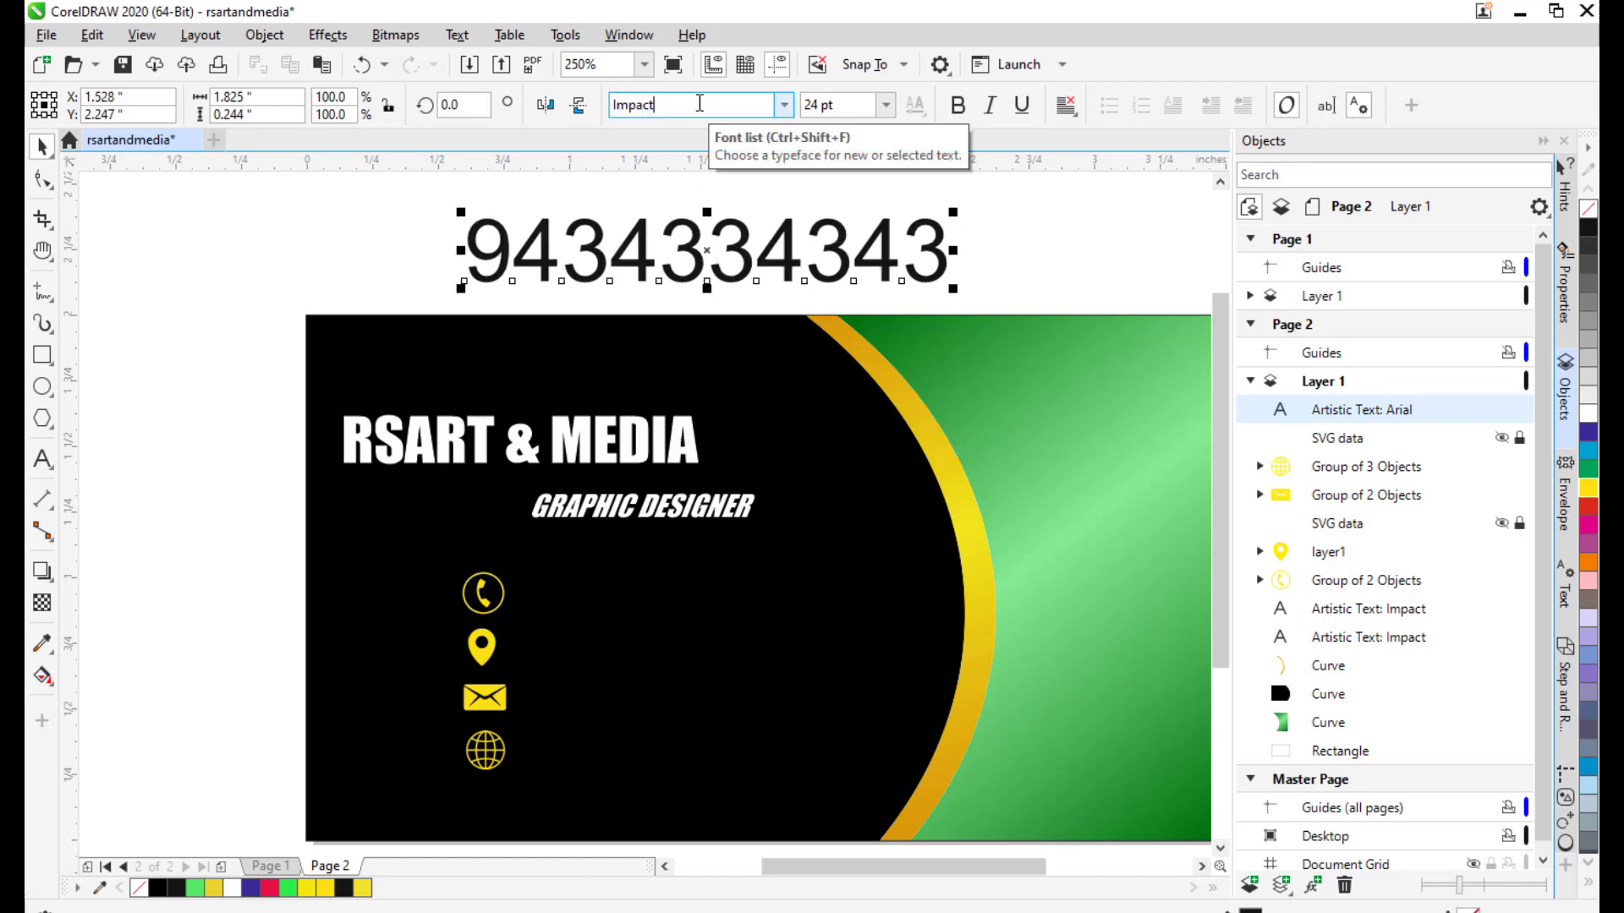
key(Return)
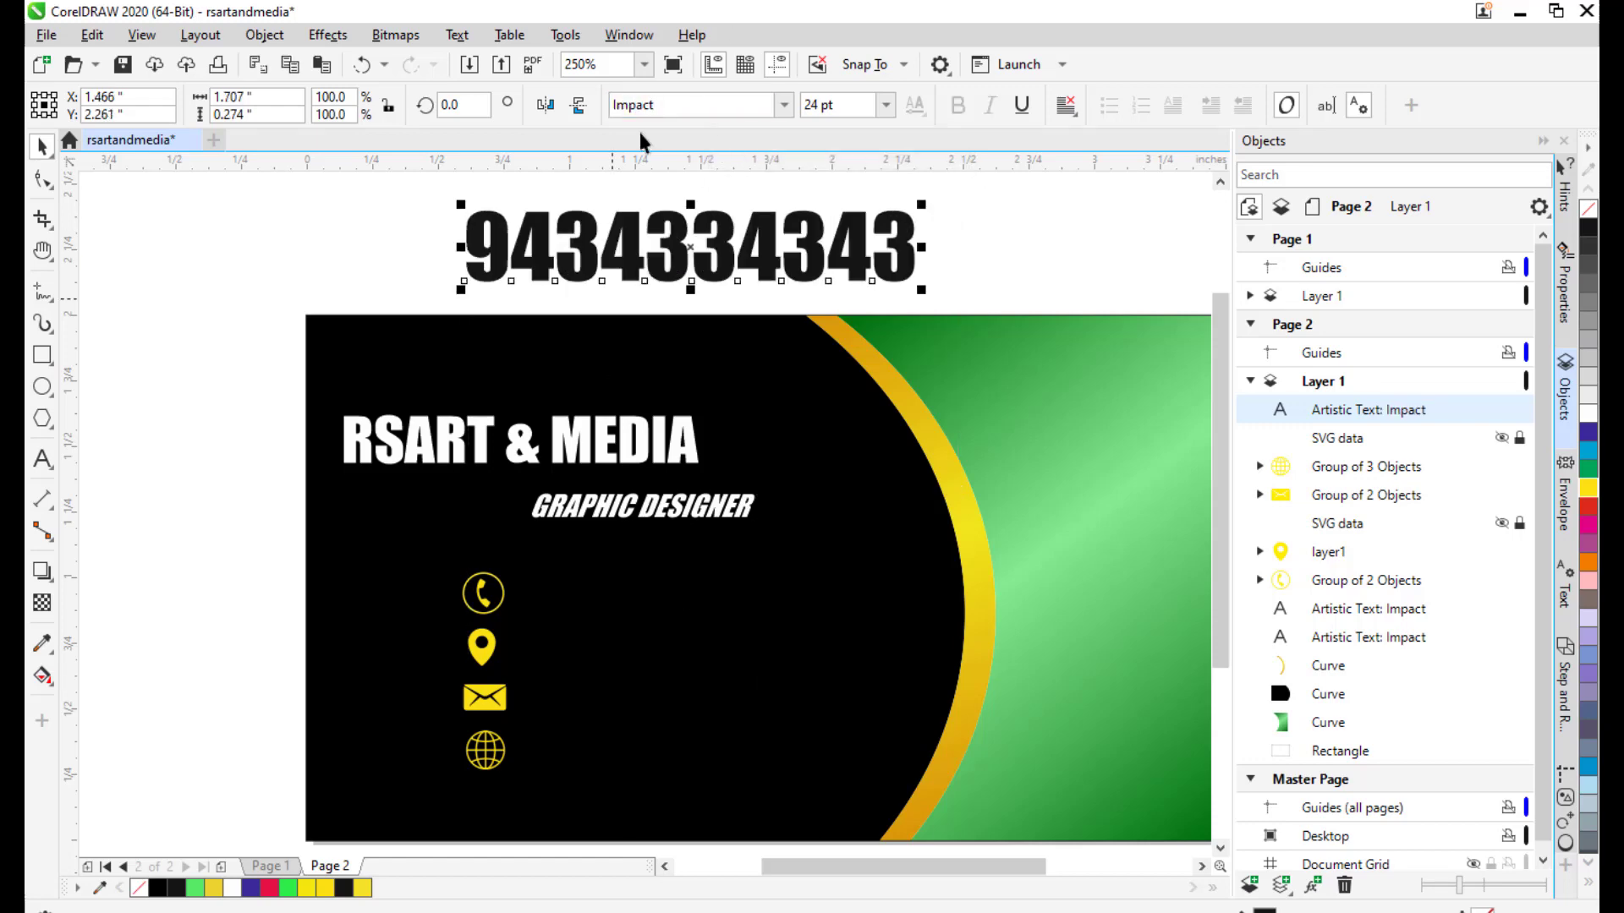
Colour the phone number yellow, shrink it to about 8 pt, and place it beside the phone icon.
drag(717, 256, 724, 602)
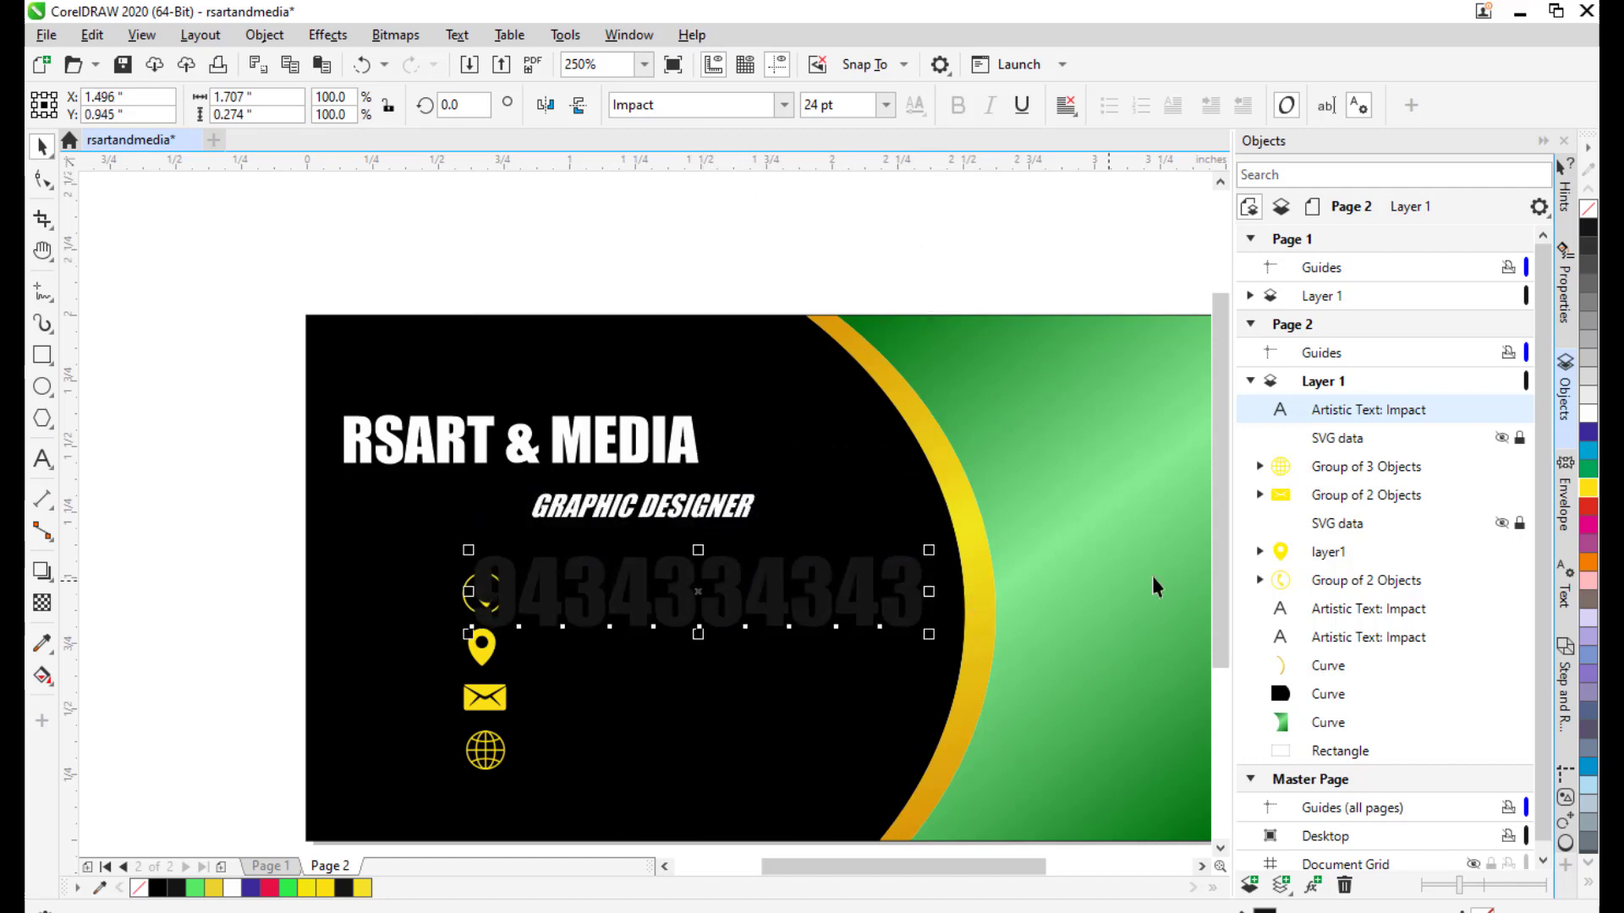
click(1586, 493)
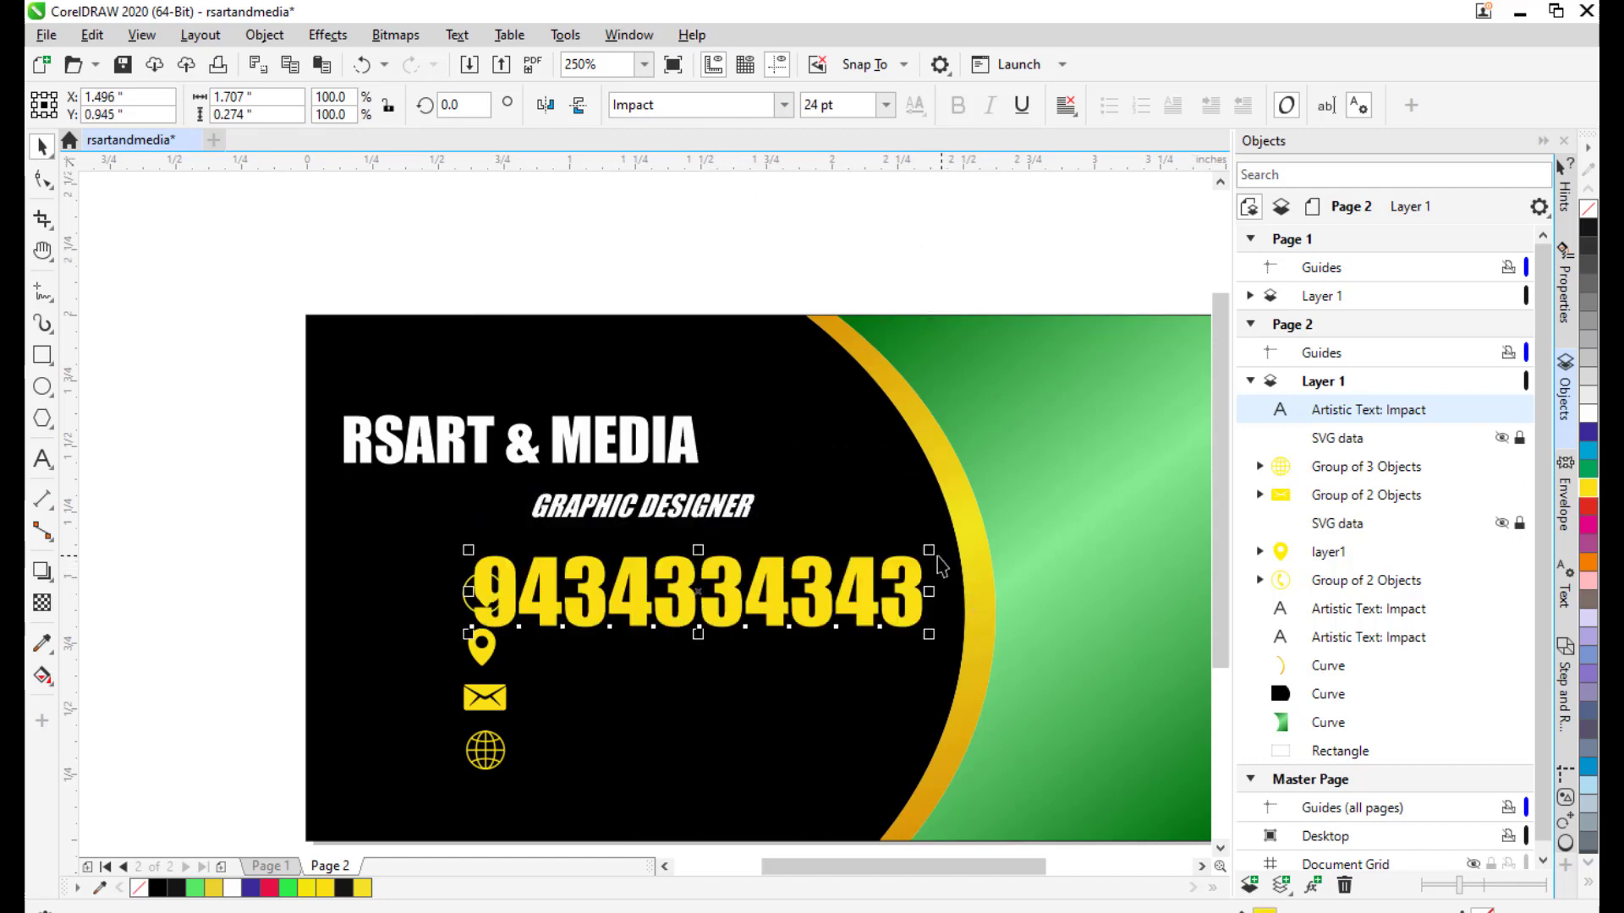
drag(930, 562, 825, 575)
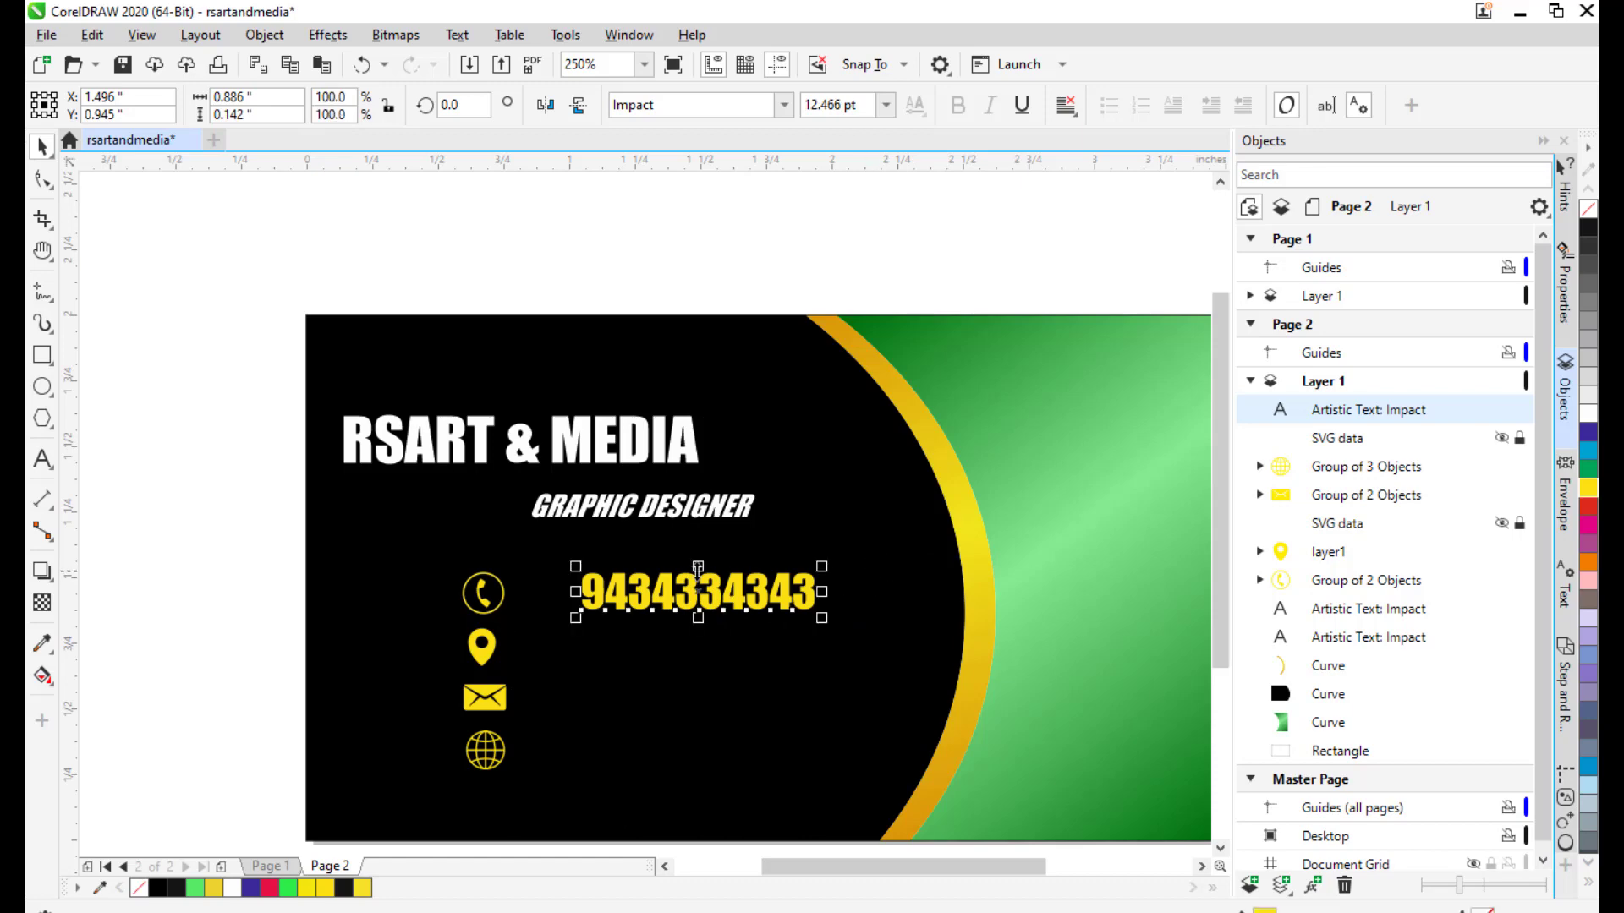
drag(690, 596, 644, 602)
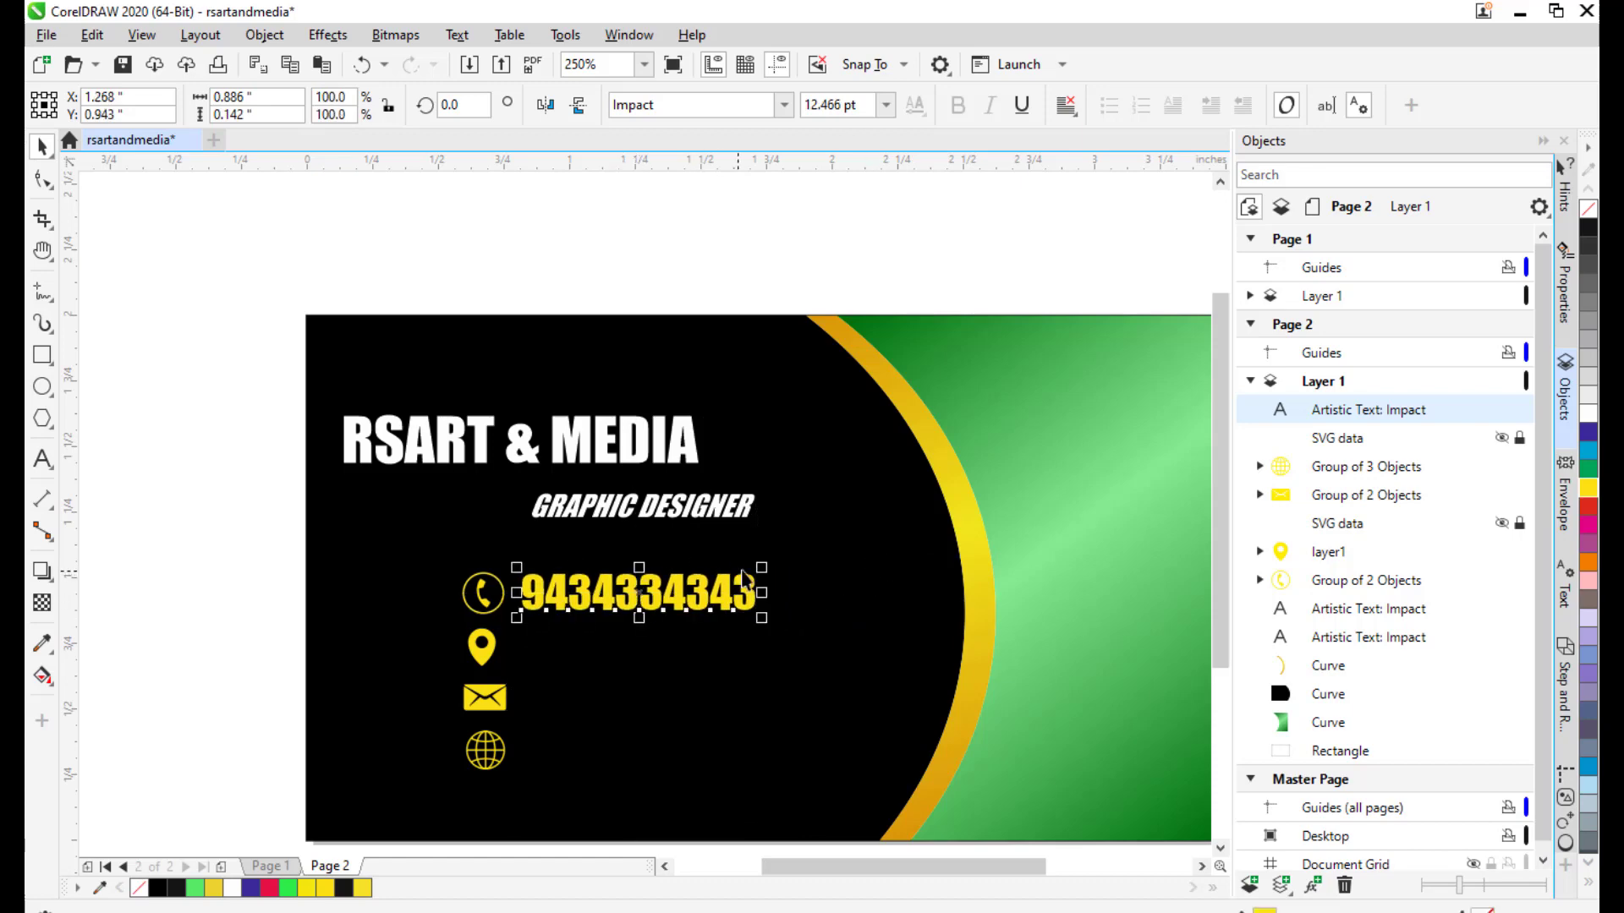
drag(760, 572, 745, 576)
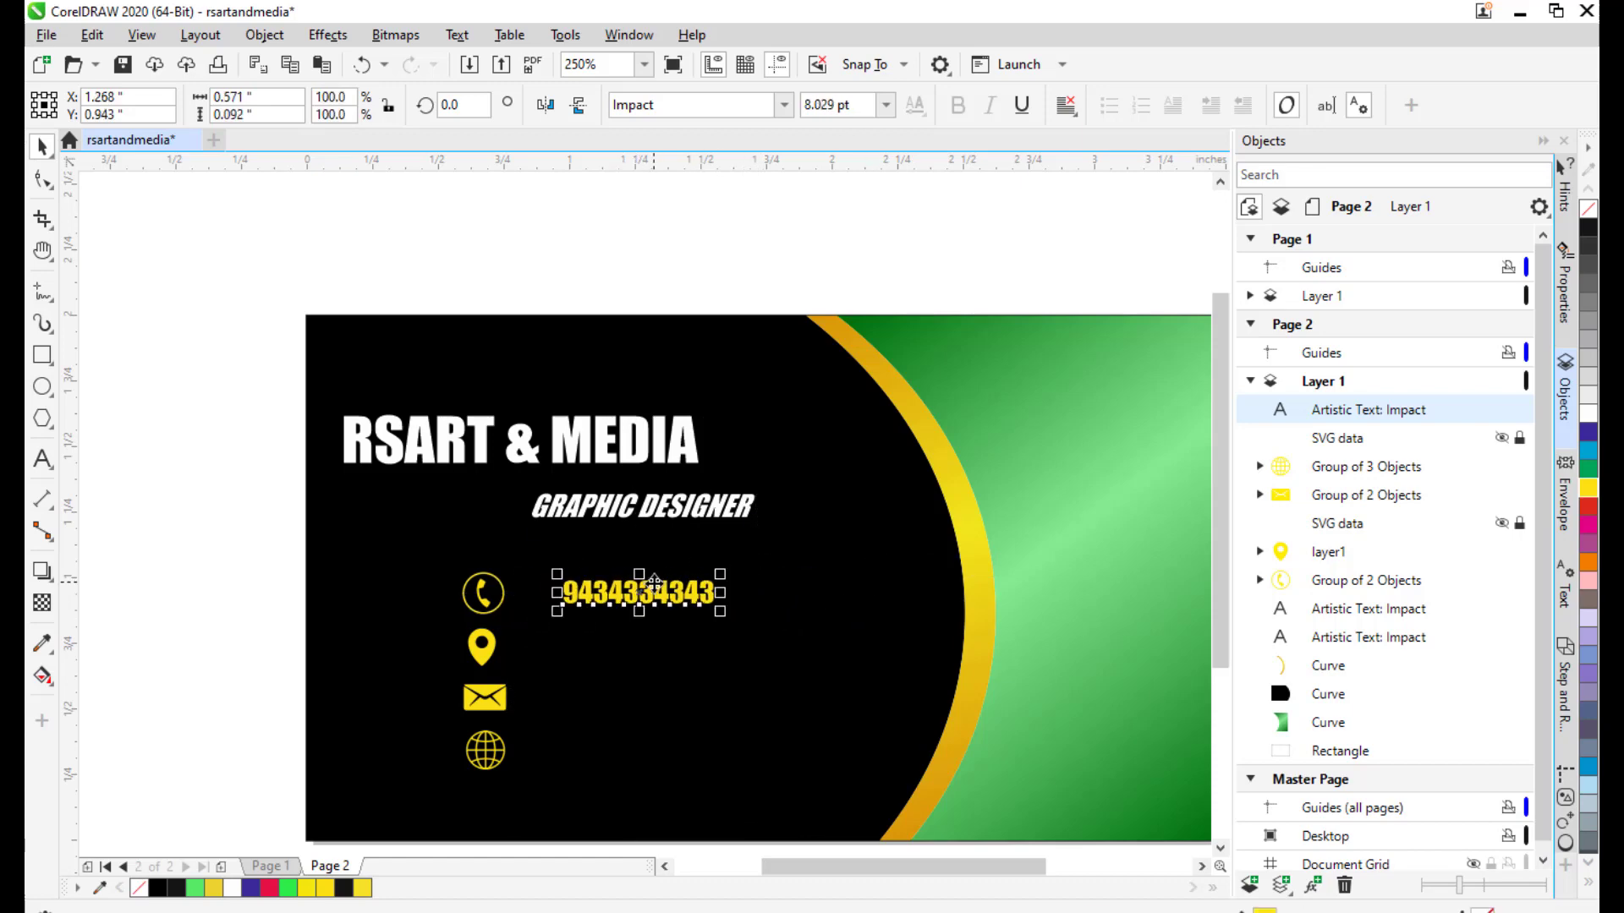
drag(647, 599, 617, 597)
click(42, 459)
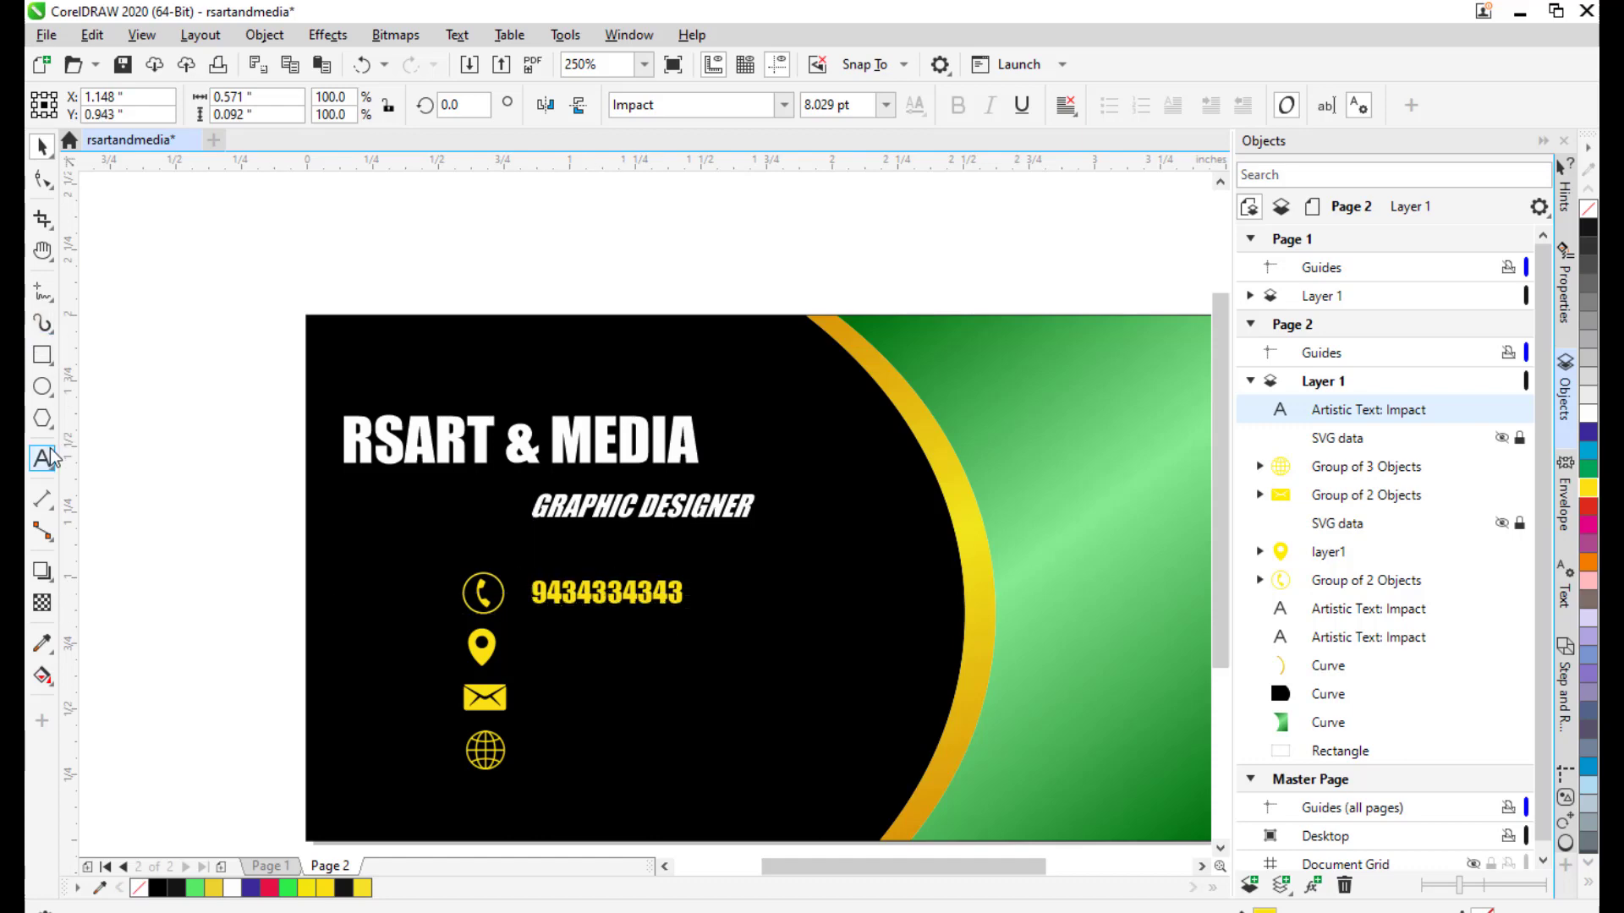
Append a comma and a second phone number after the first on the phone line.
click(676, 592)
text(, )
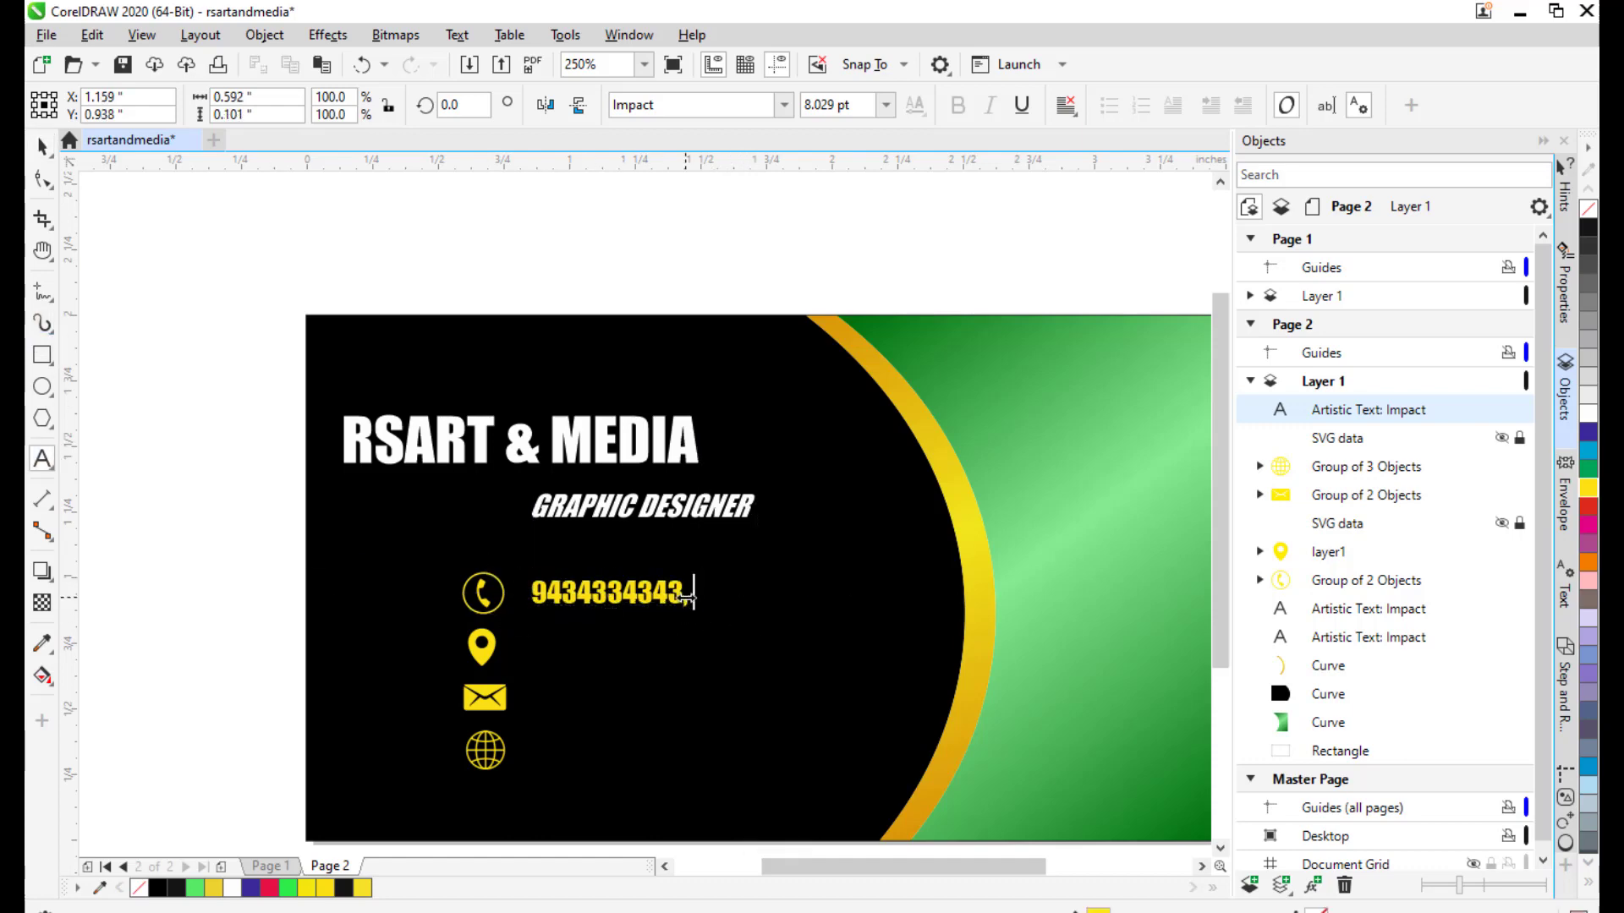
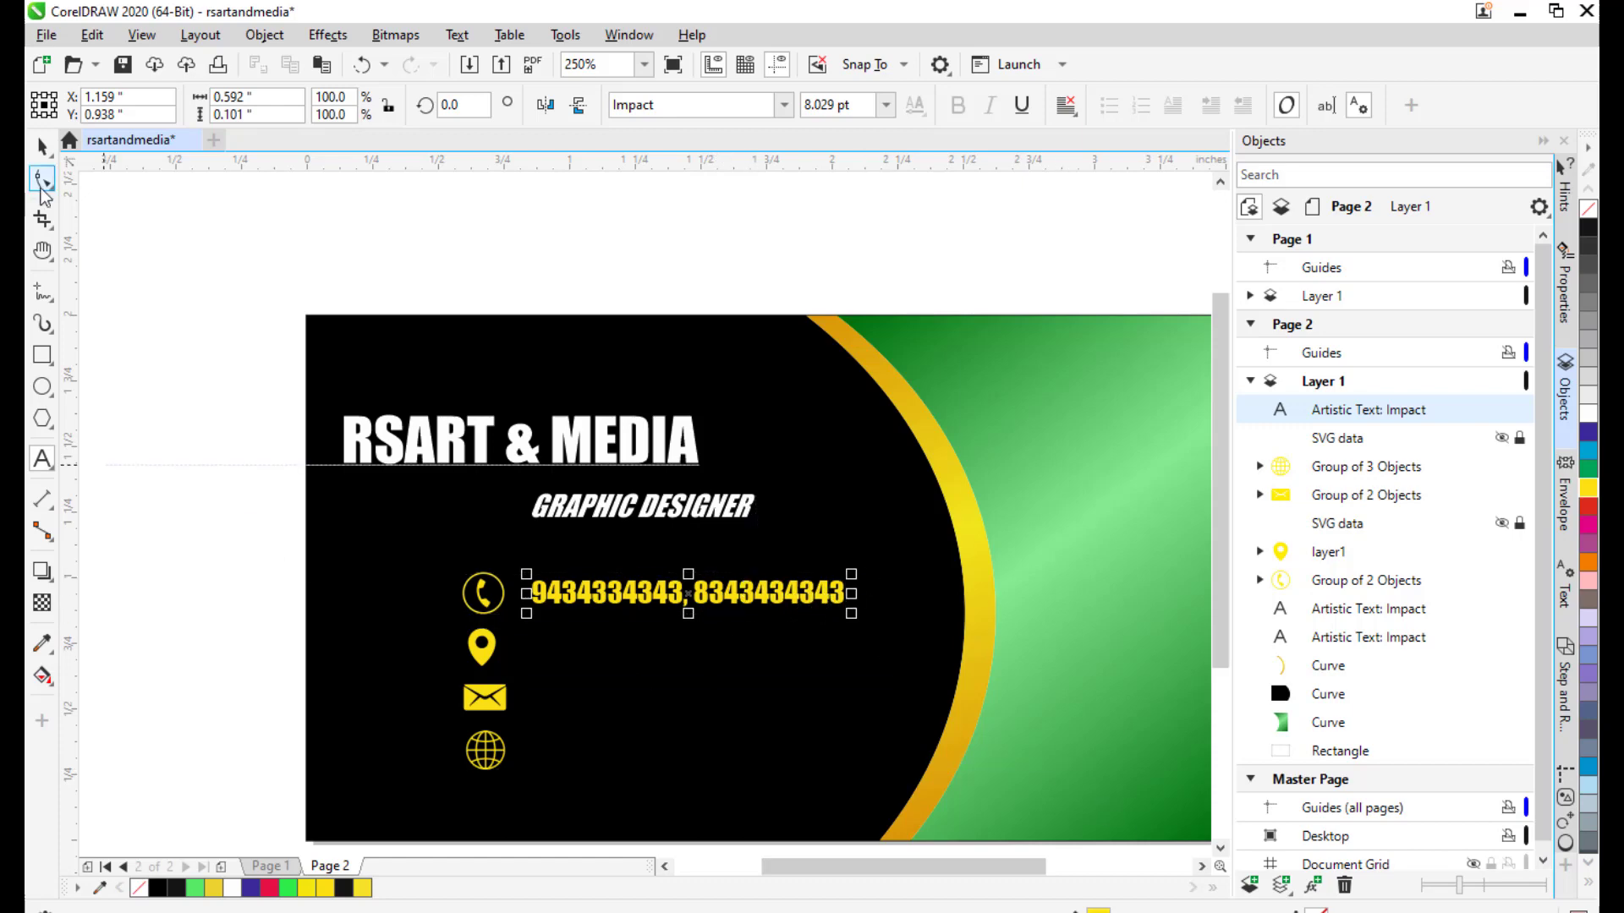
click(43, 146)
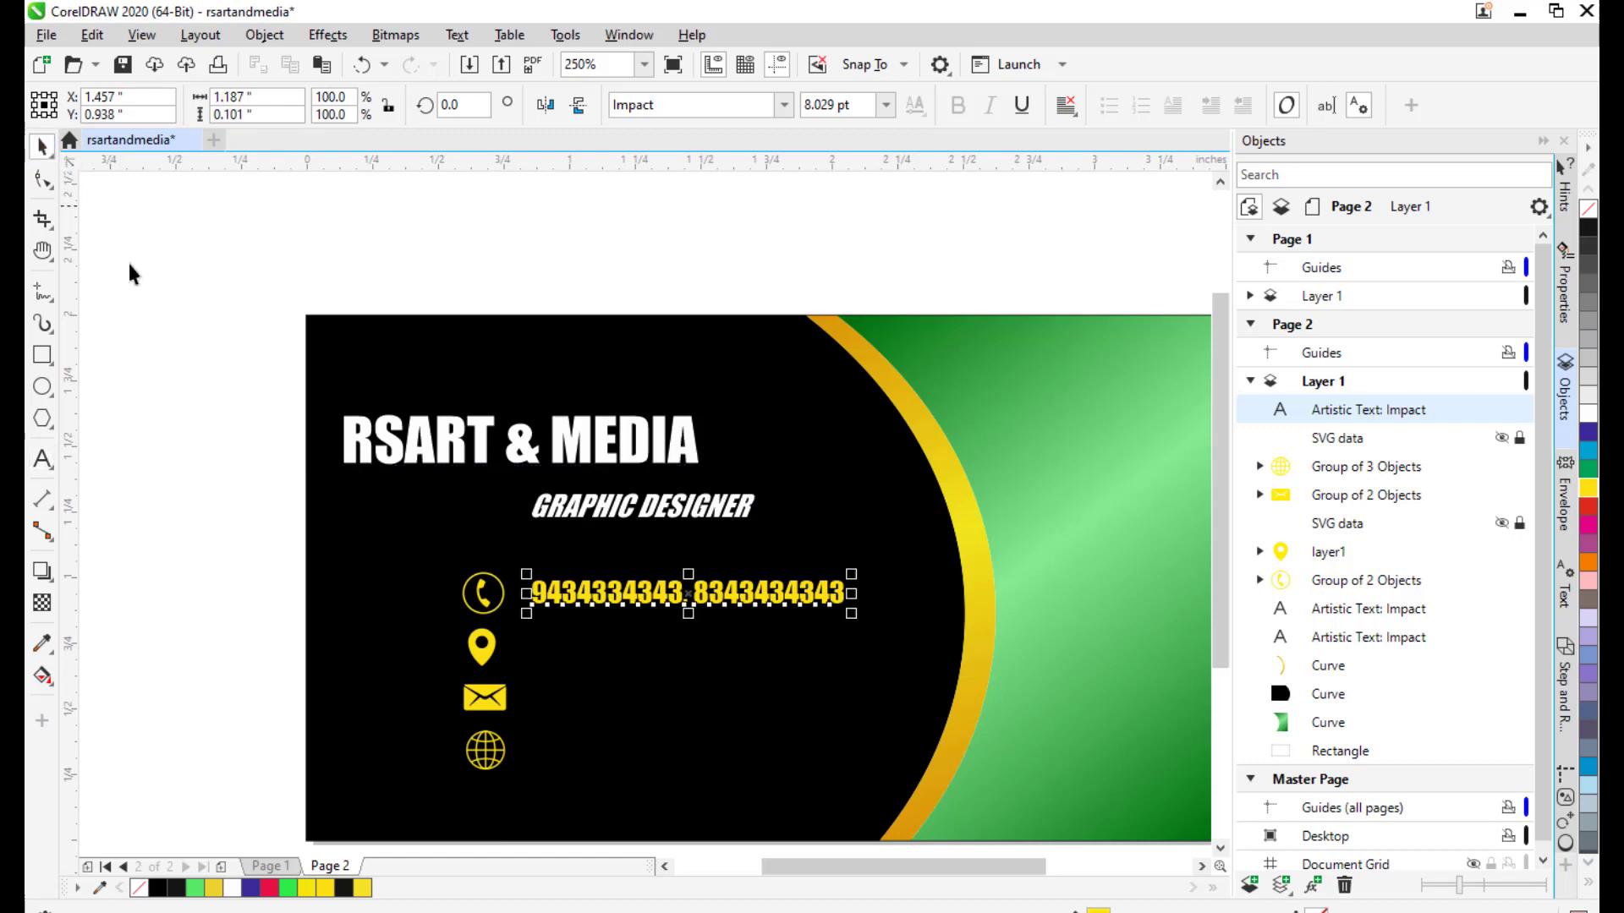
click(160, 324)
drag(656, 525, 697, 428)
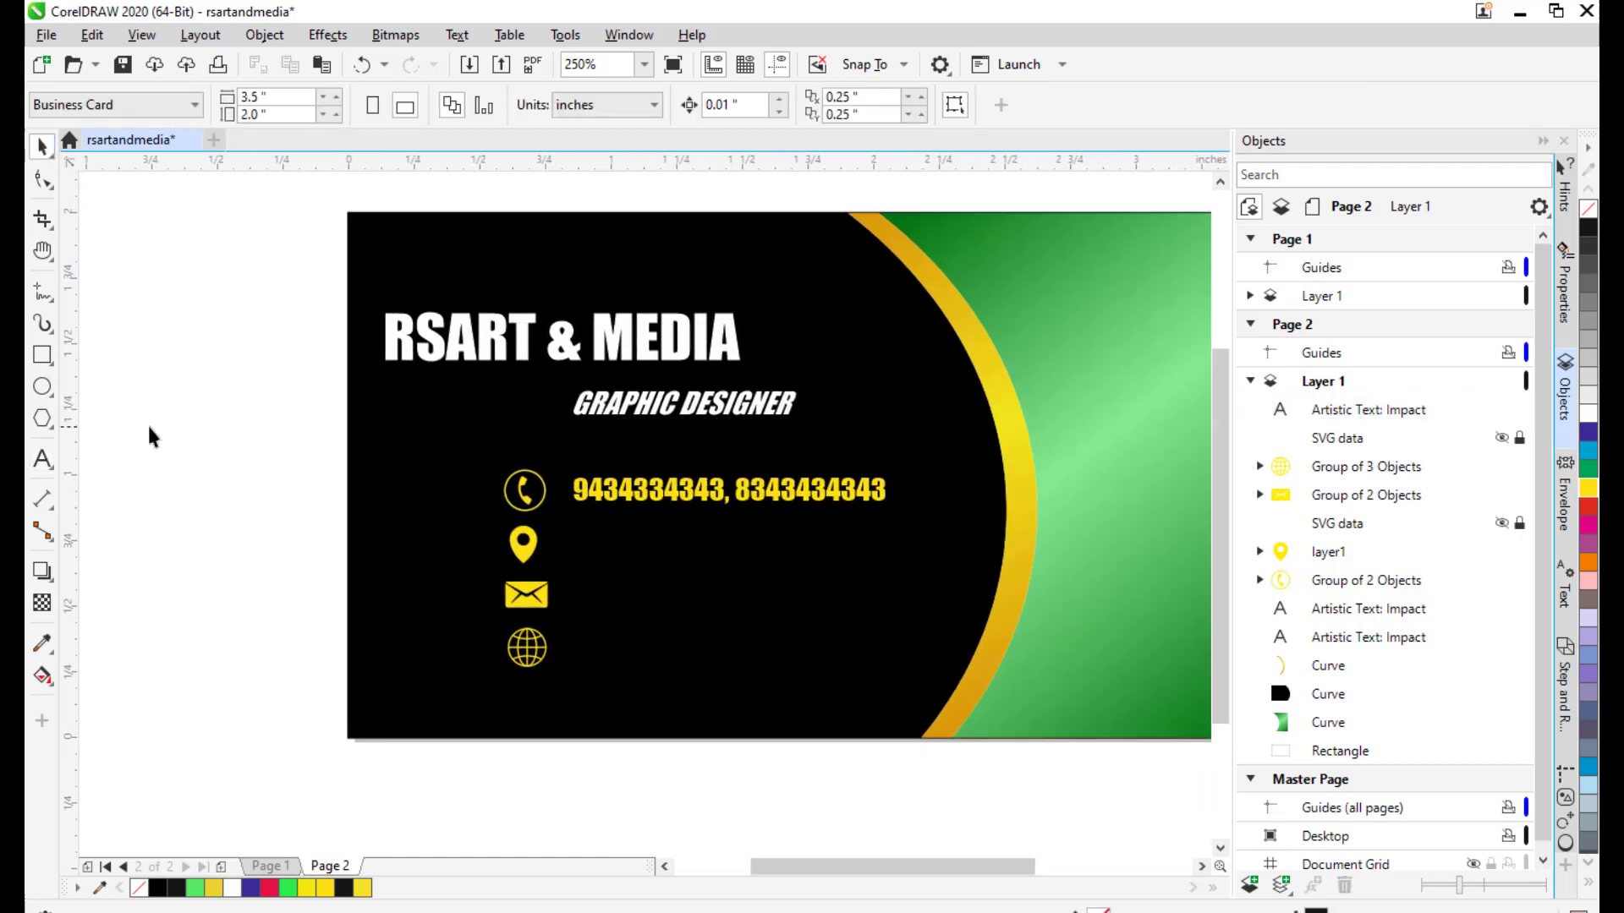
click(38, 450)
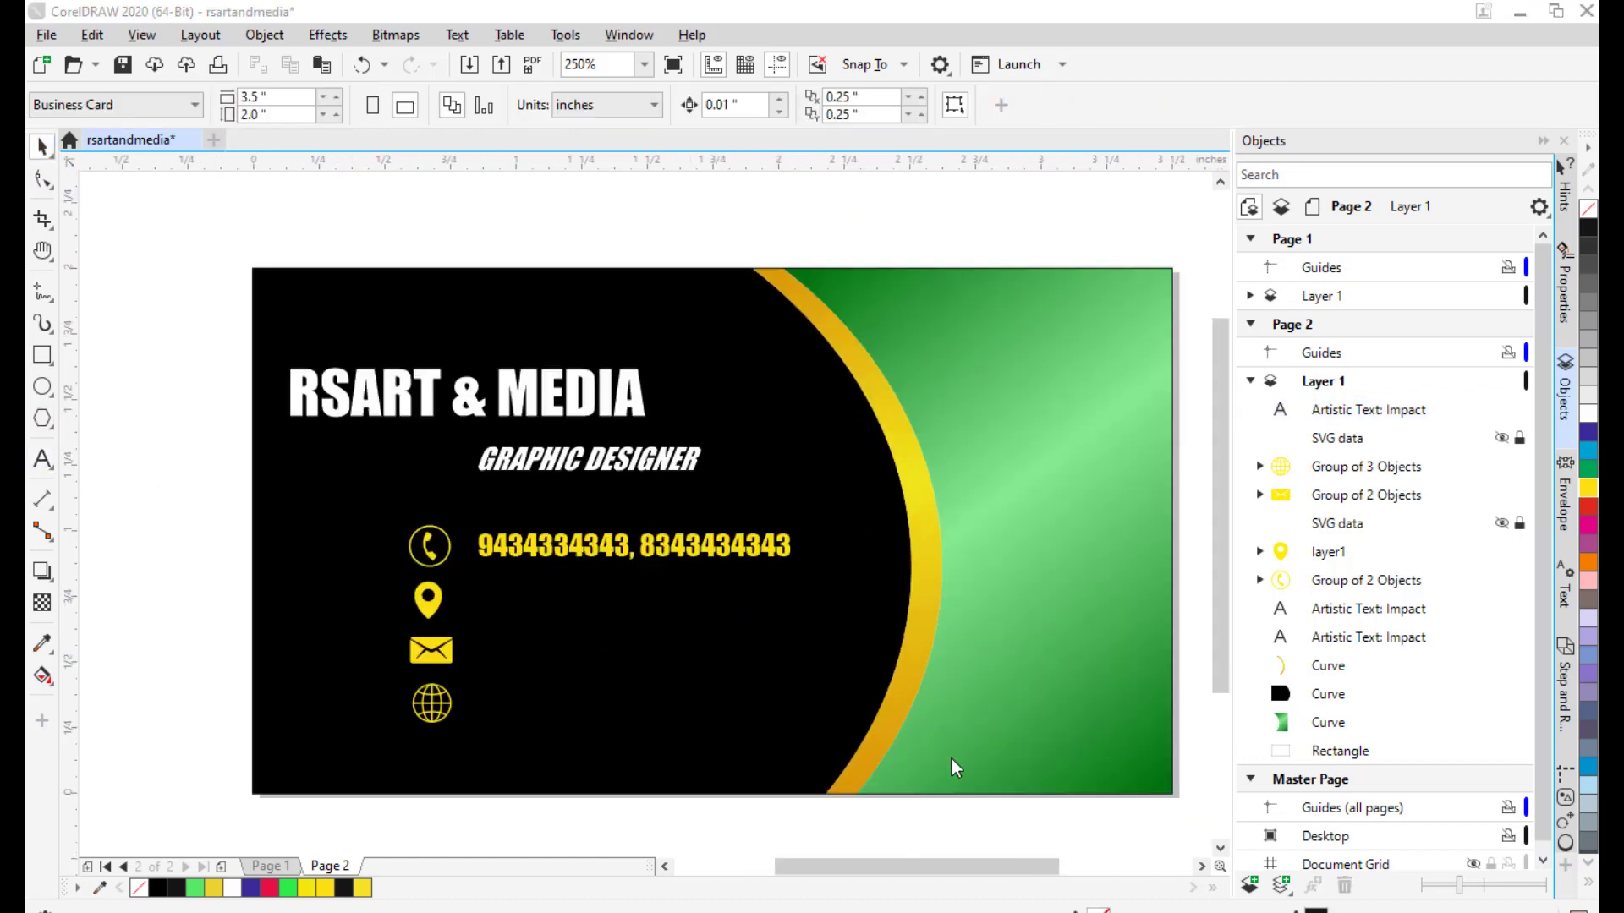
Type the company's postal address as a new Arial text line above the card.
click(42, 457)
click(519, 228)
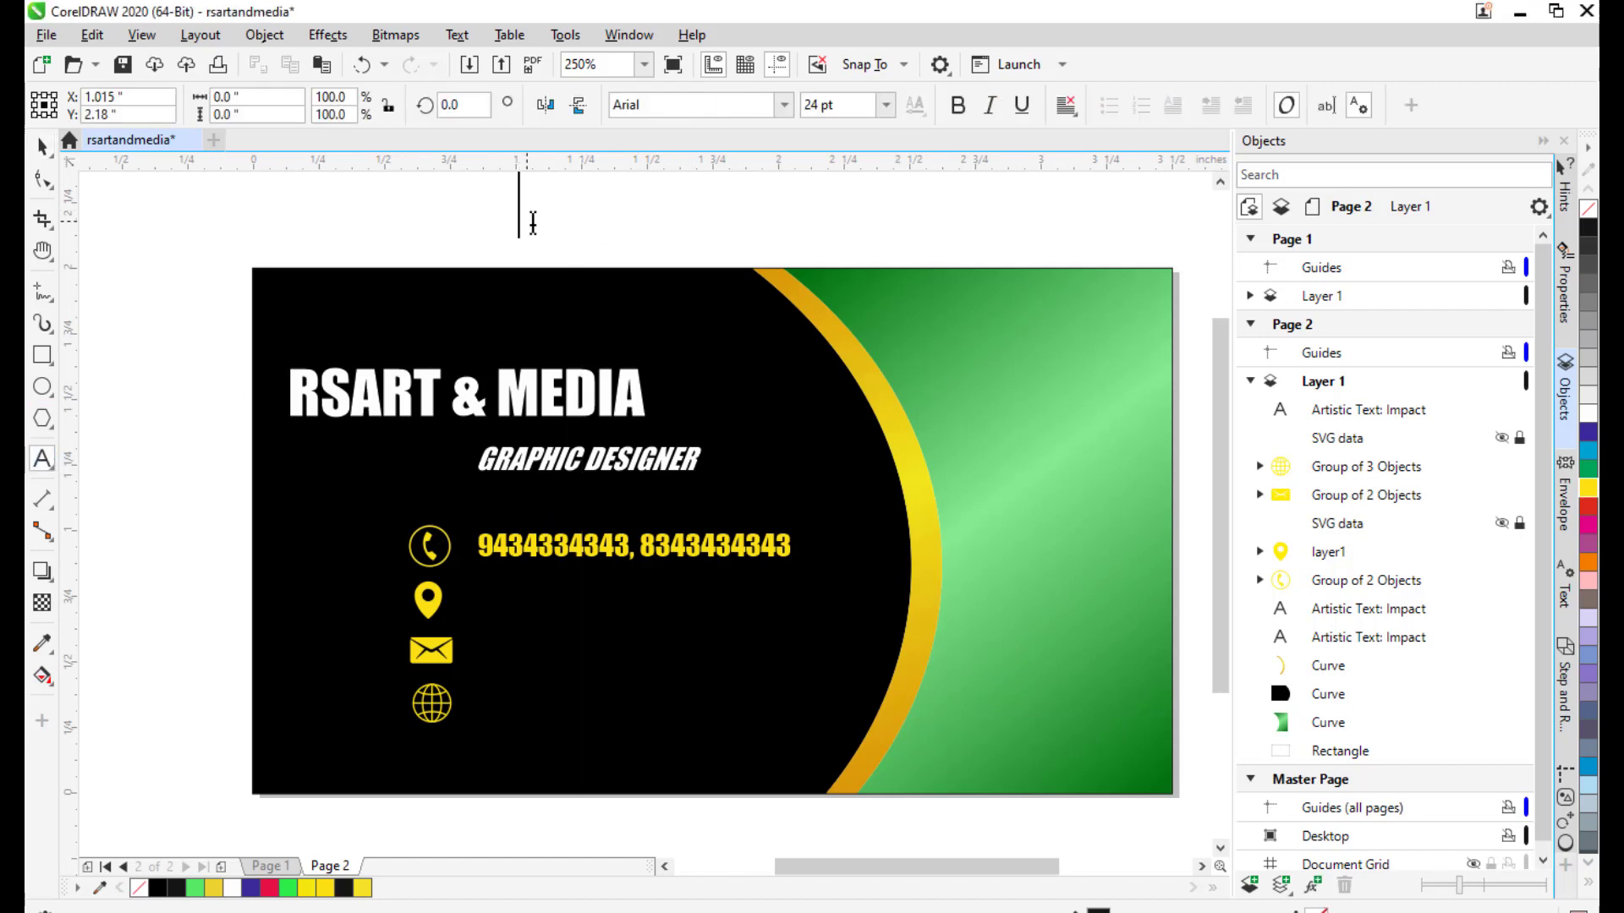
scroll(602, 229, down, 2)
drag(624, 240, 678, 393)
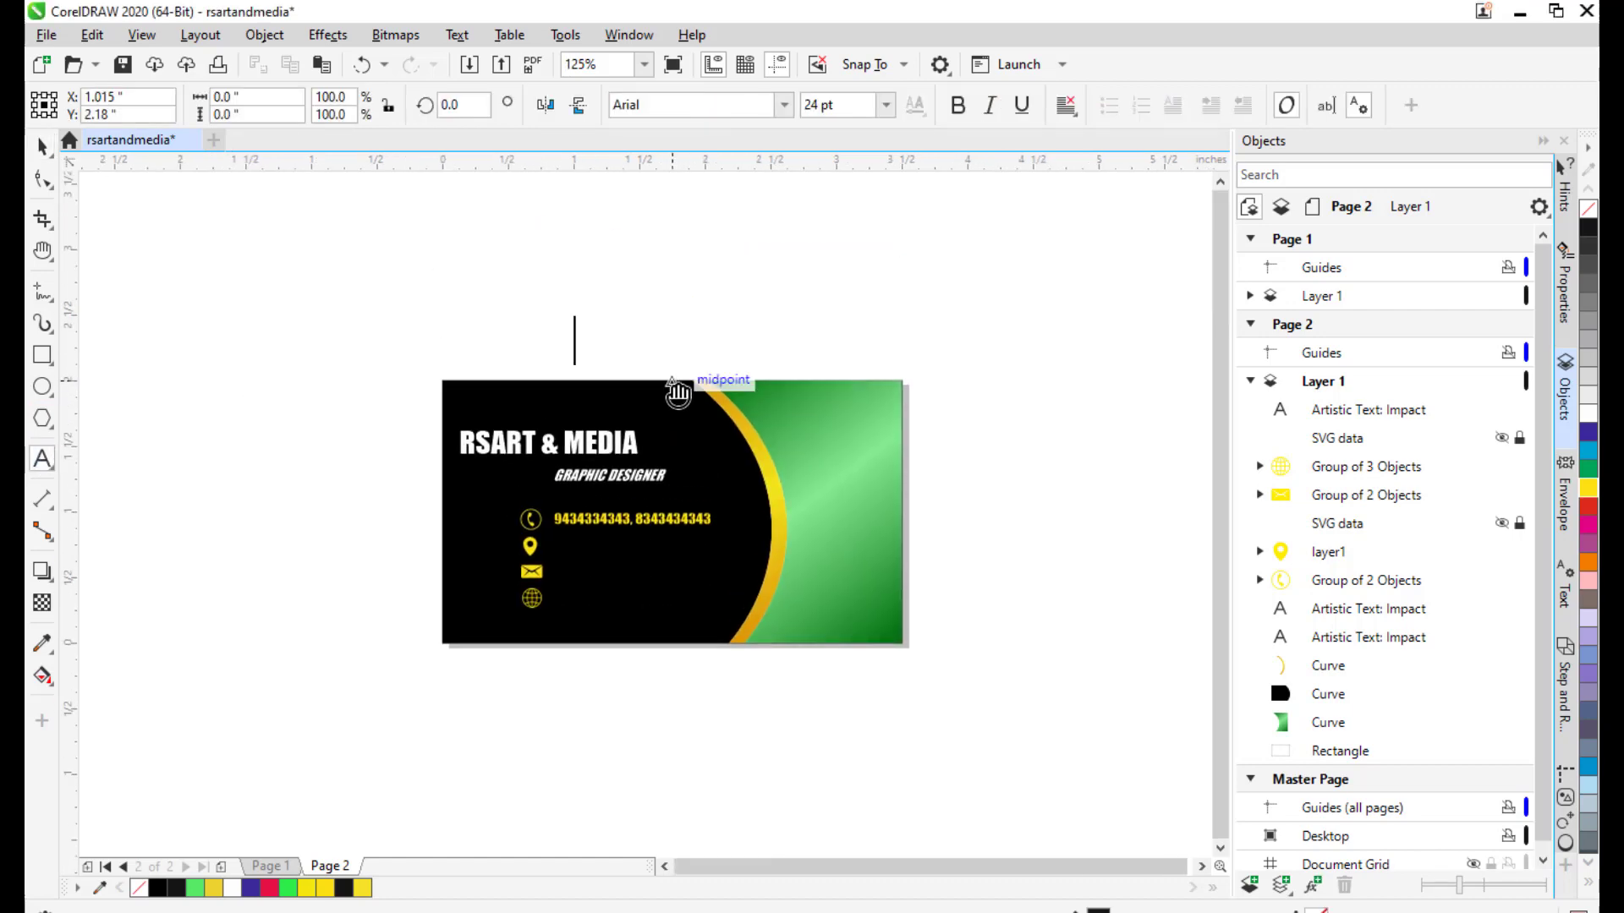
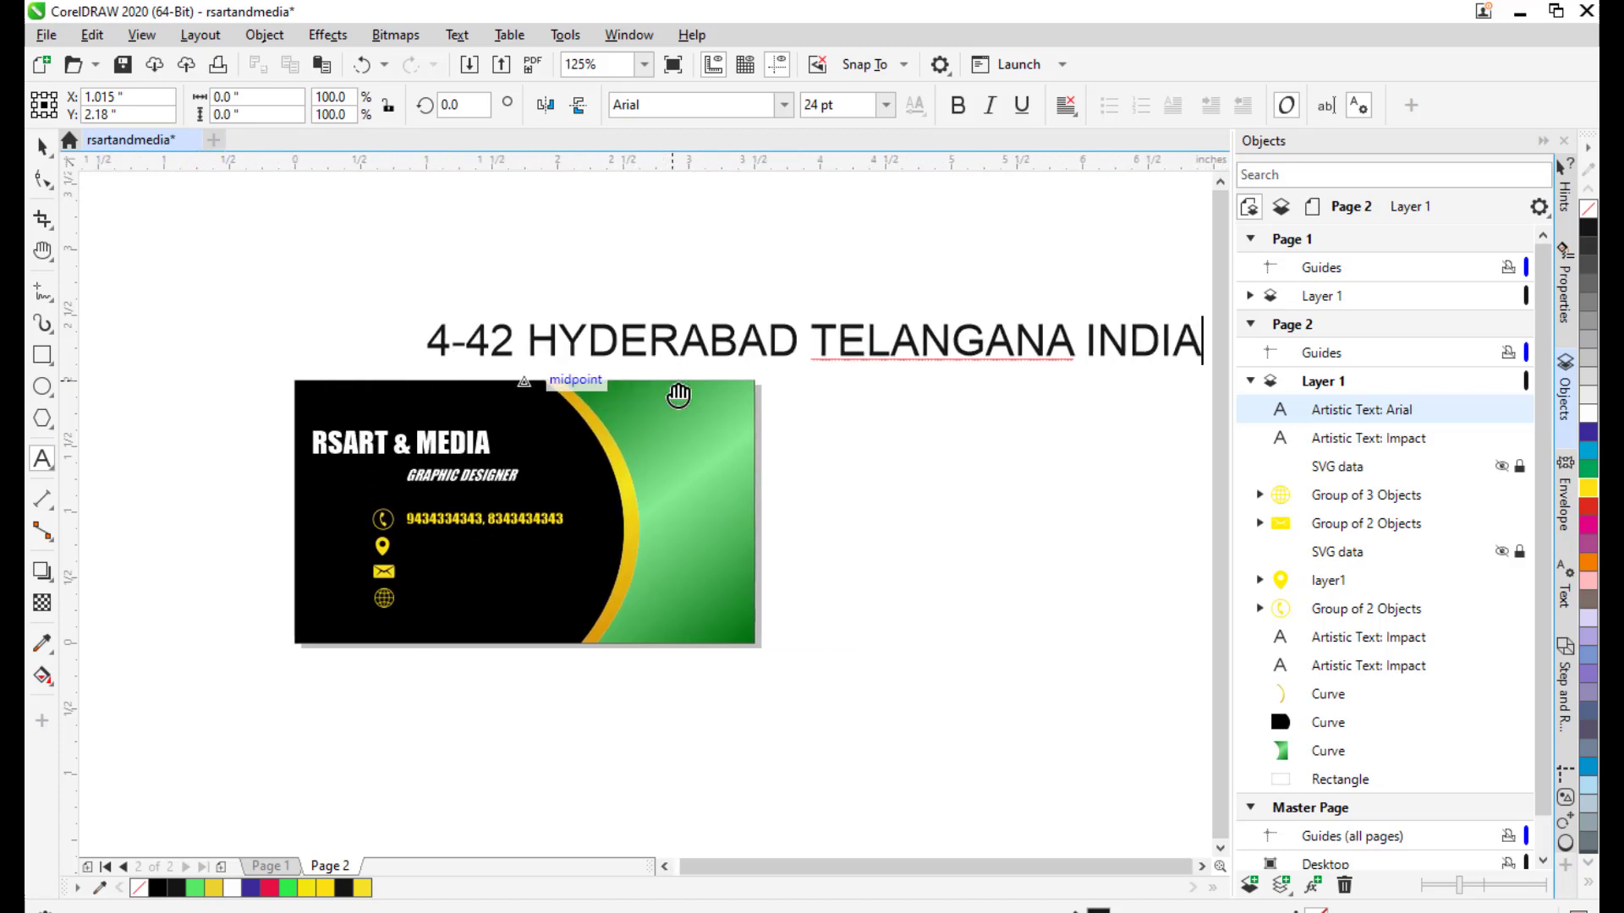
key(ctrl+space)
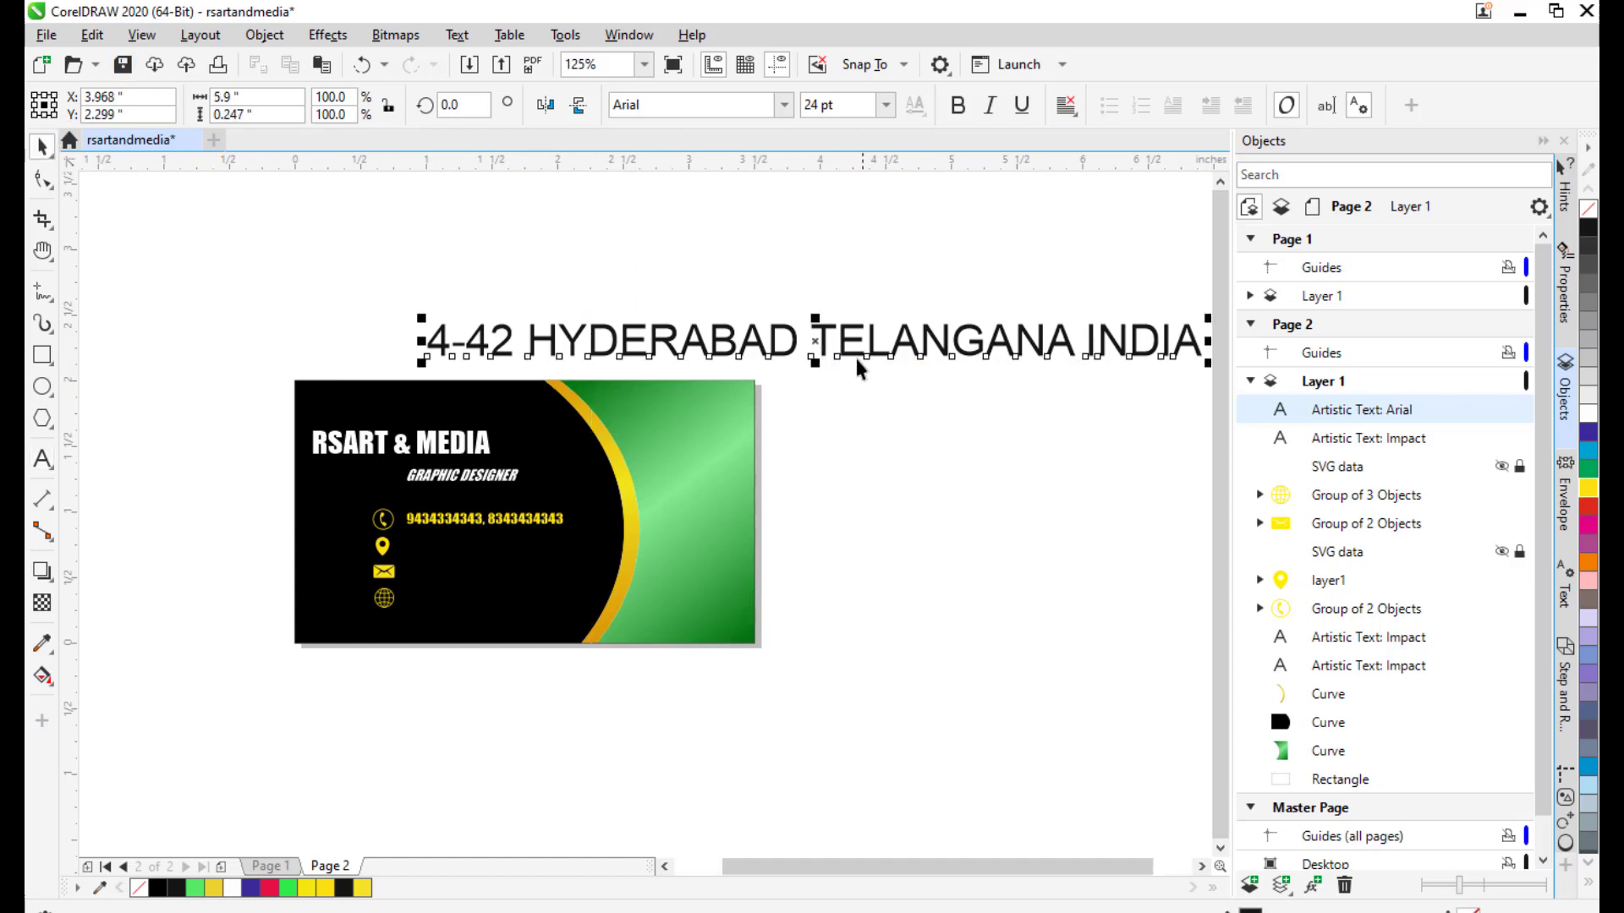
Set the address in yellow Impact, shrink it to about 8 pt, and place it beside the location pin.
drag(818, 341, 669, 347)
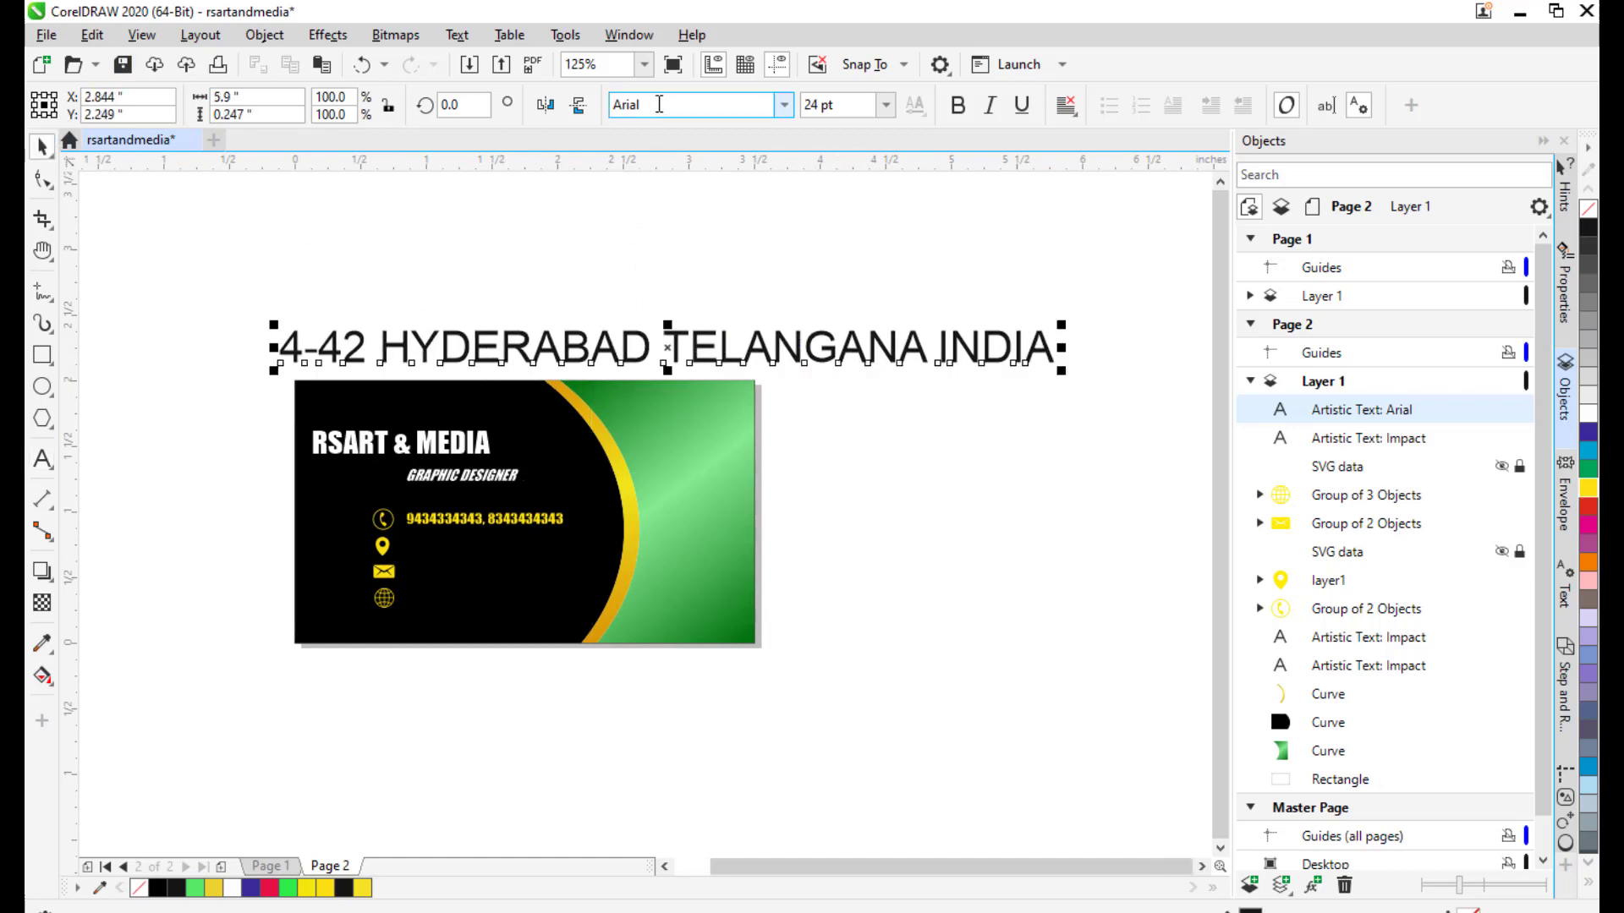
text(Impact)
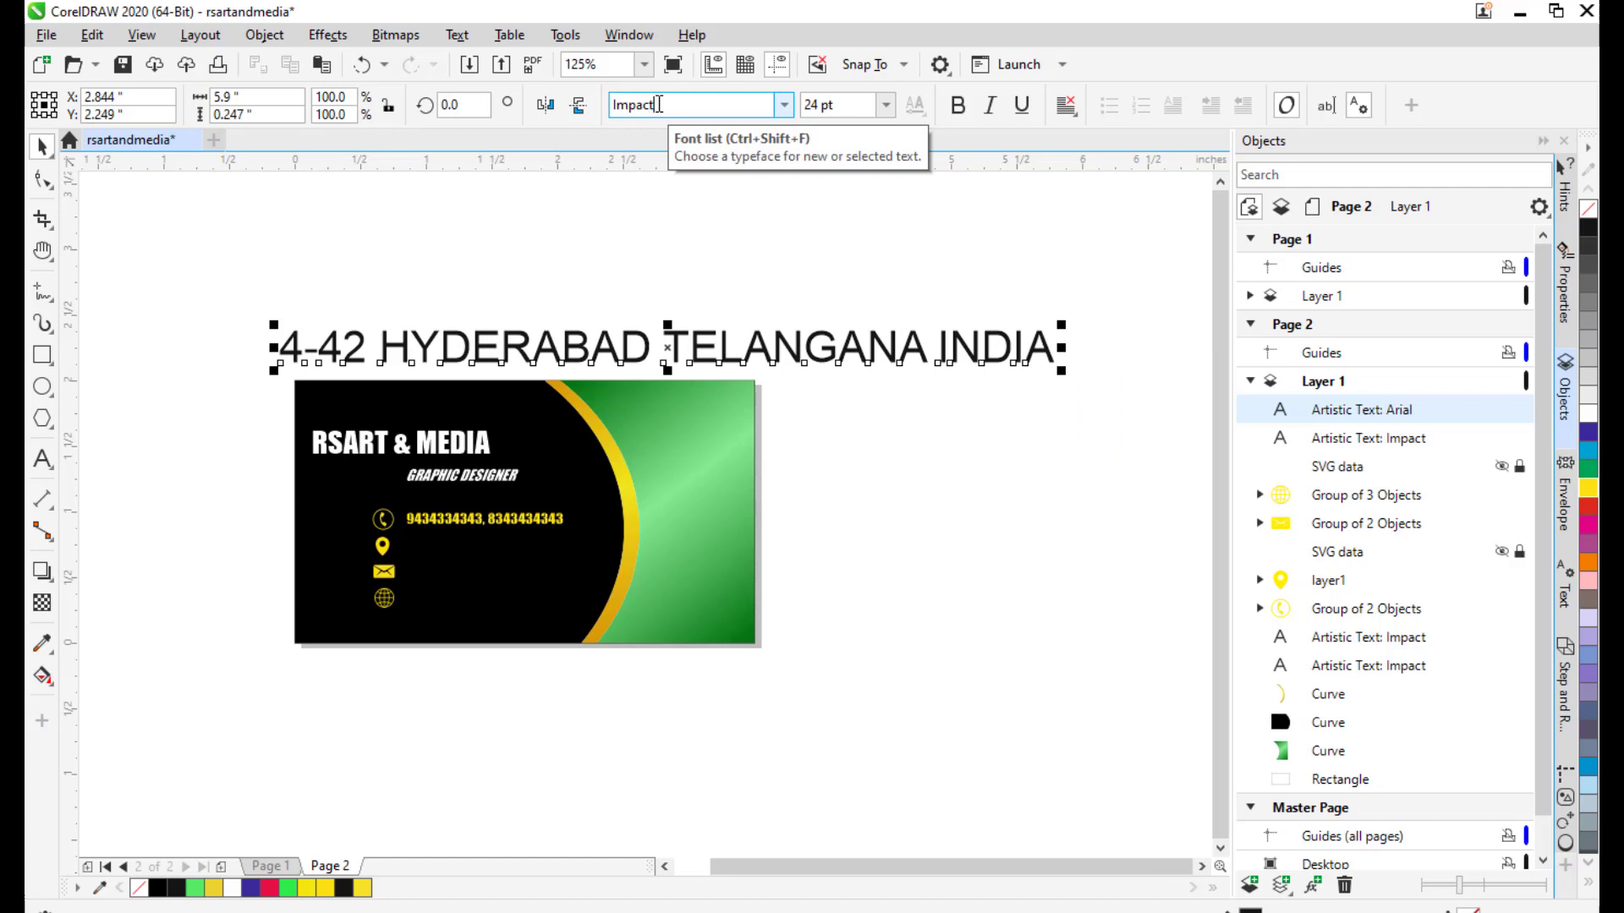
key(Return)
drag(725, 260, 910, 275)
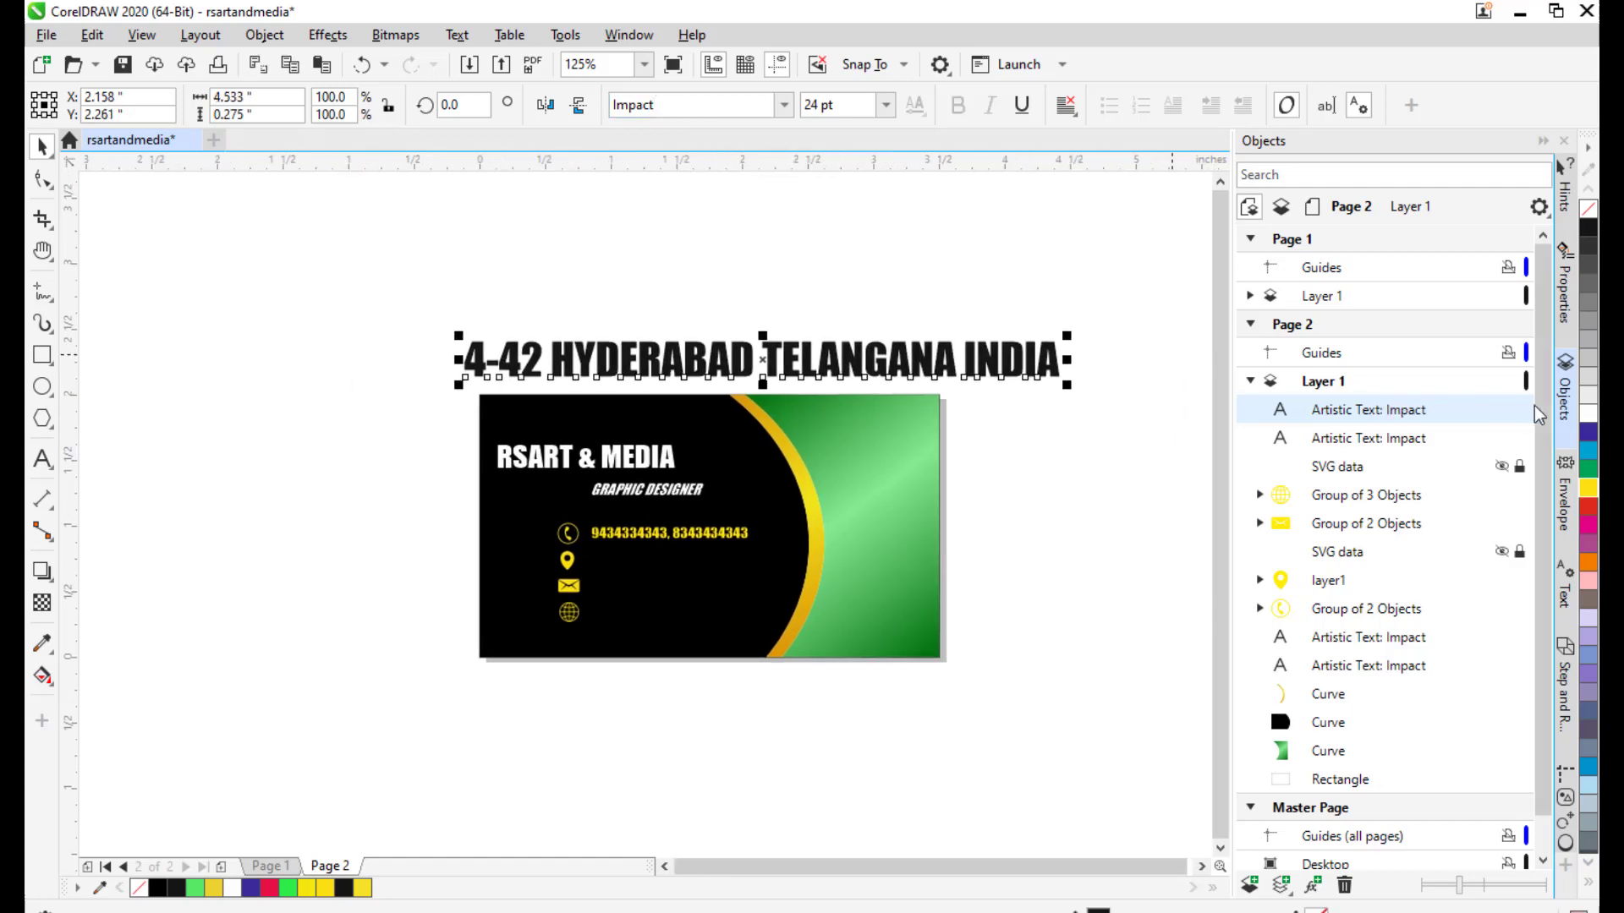
click(1588, 488)
drag(766, 343, 739, 630)
drag(1038, 590, 906, 607)
drag(953, 585, 1044, 587)
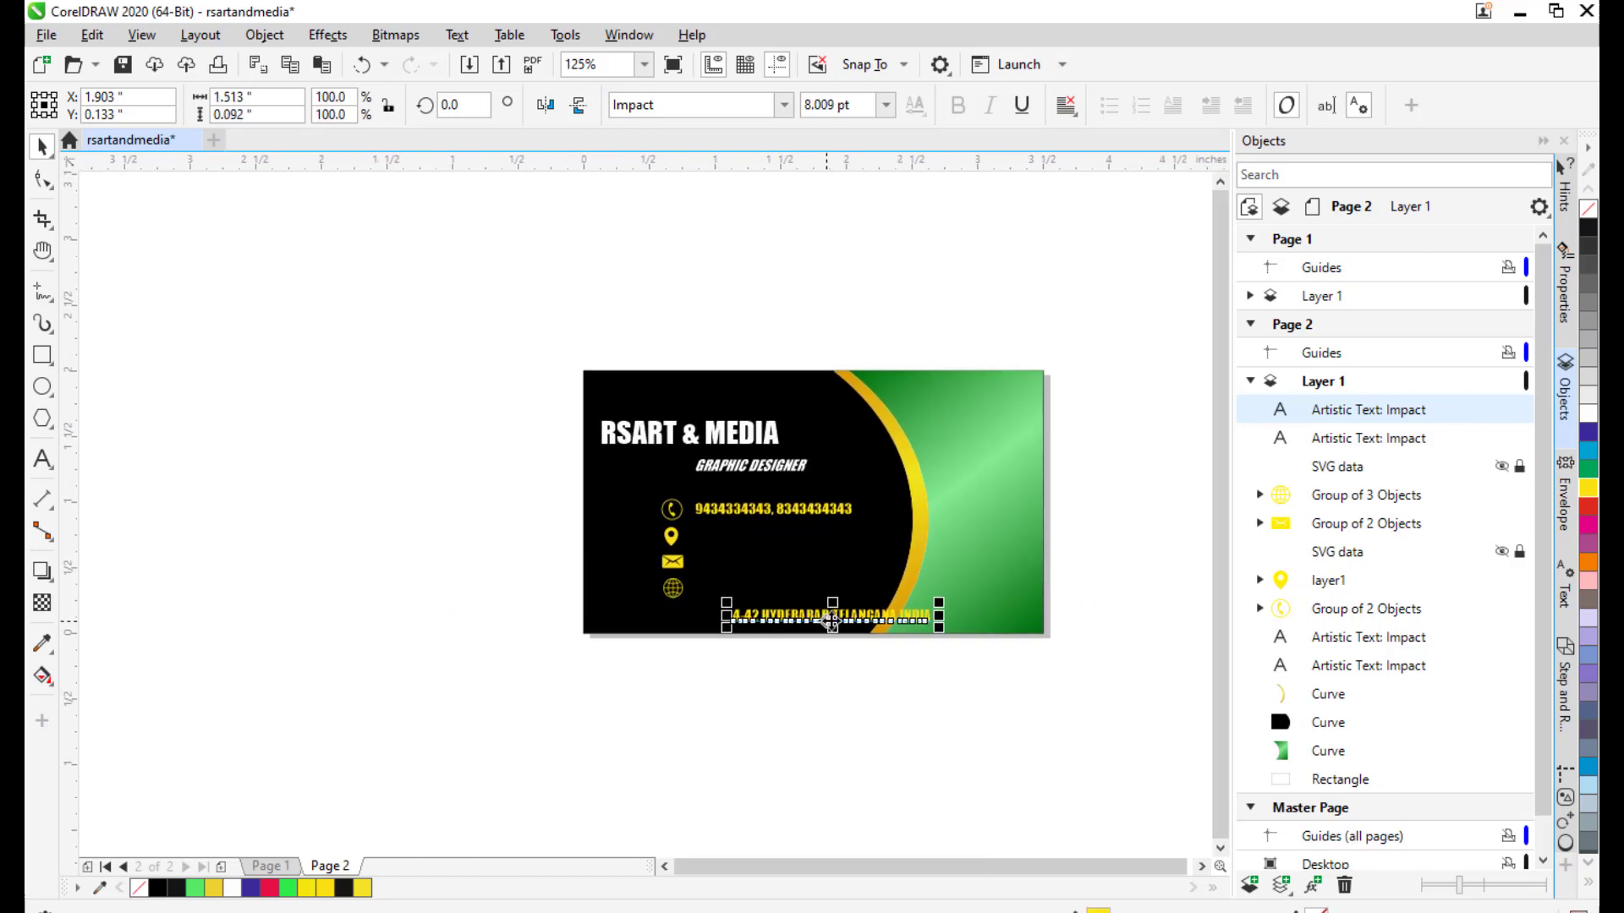
drag(836, 625, 798, 545)
Shrink the address line slightly around its centre and nudge it right.
scroll(855, 533, up, 2)
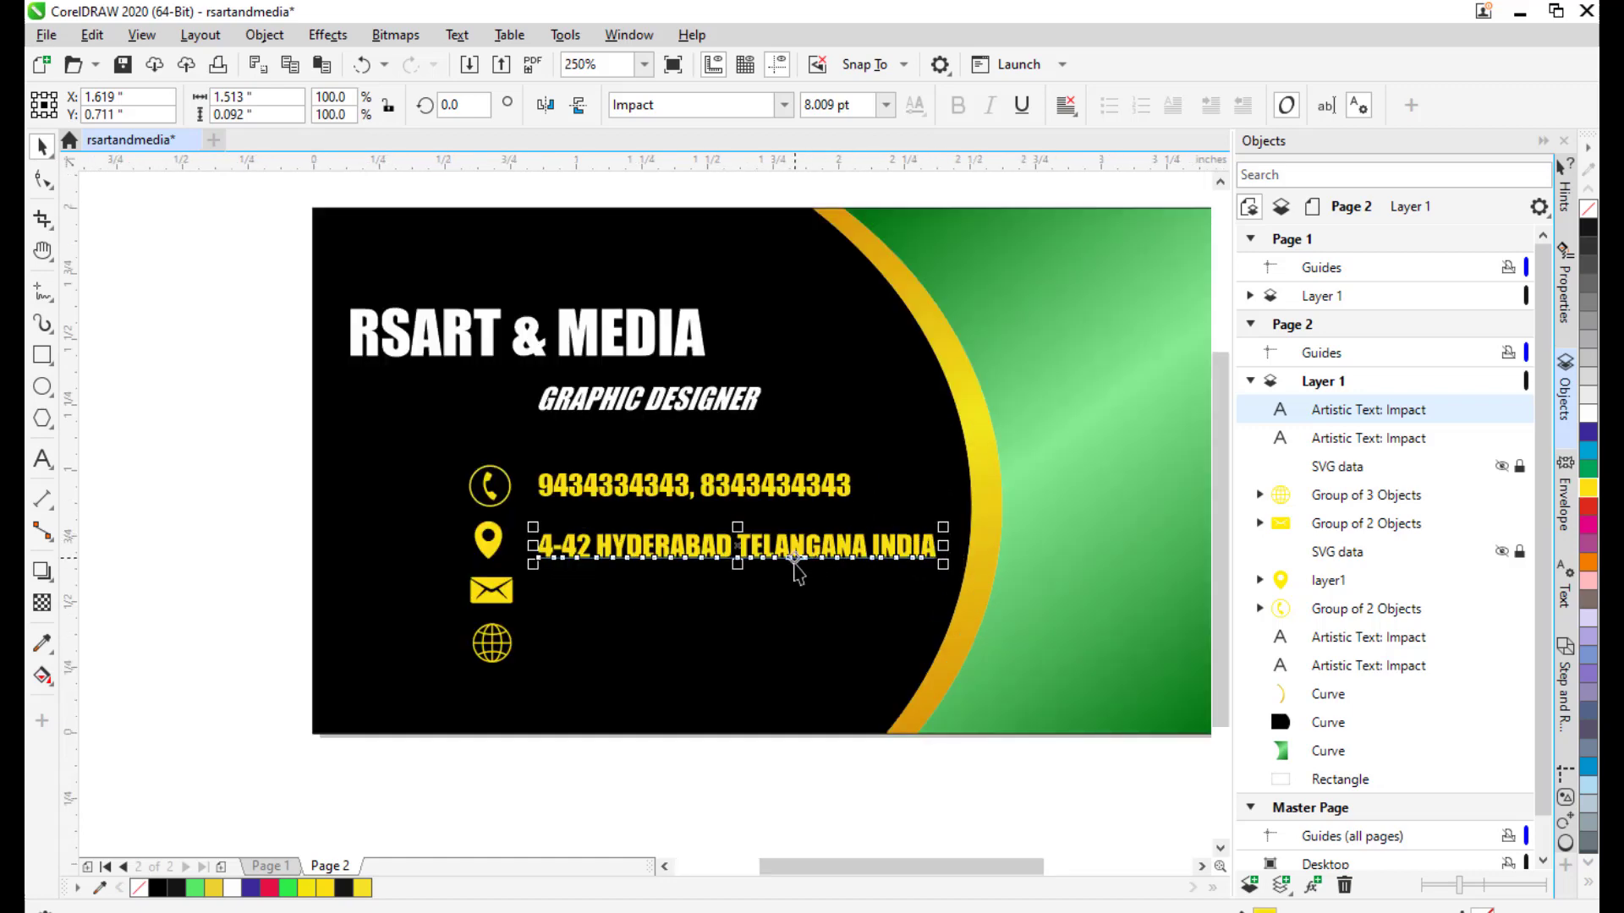
drag(943, 526, 947, 527)
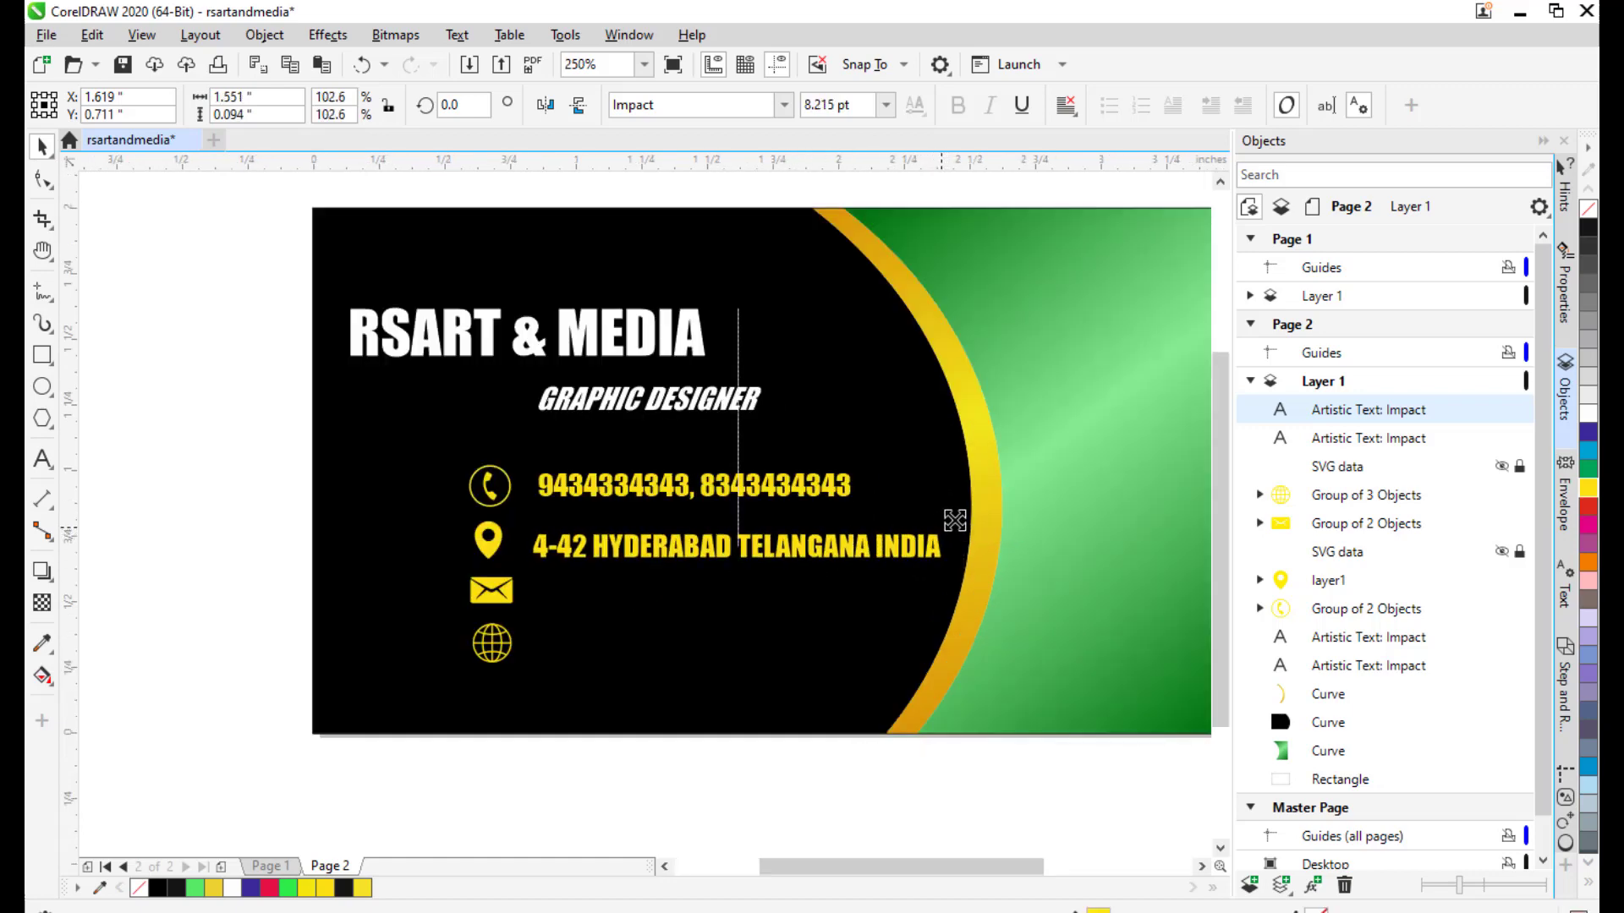
drag(747, 544, 739, 548)
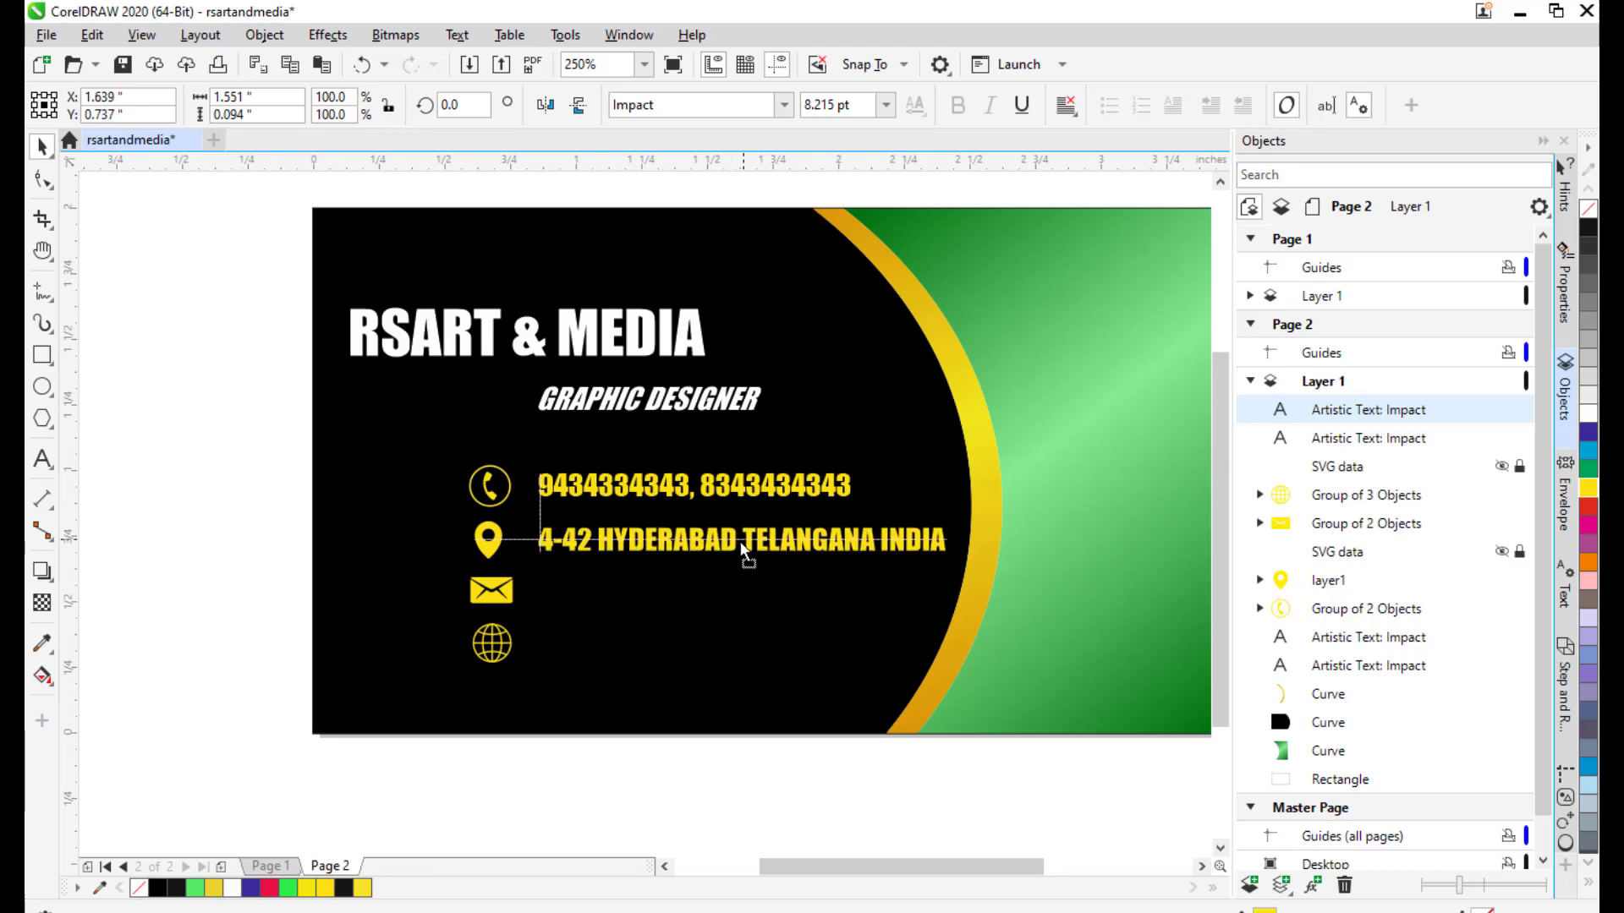
drag(742, 551, 741, 550)
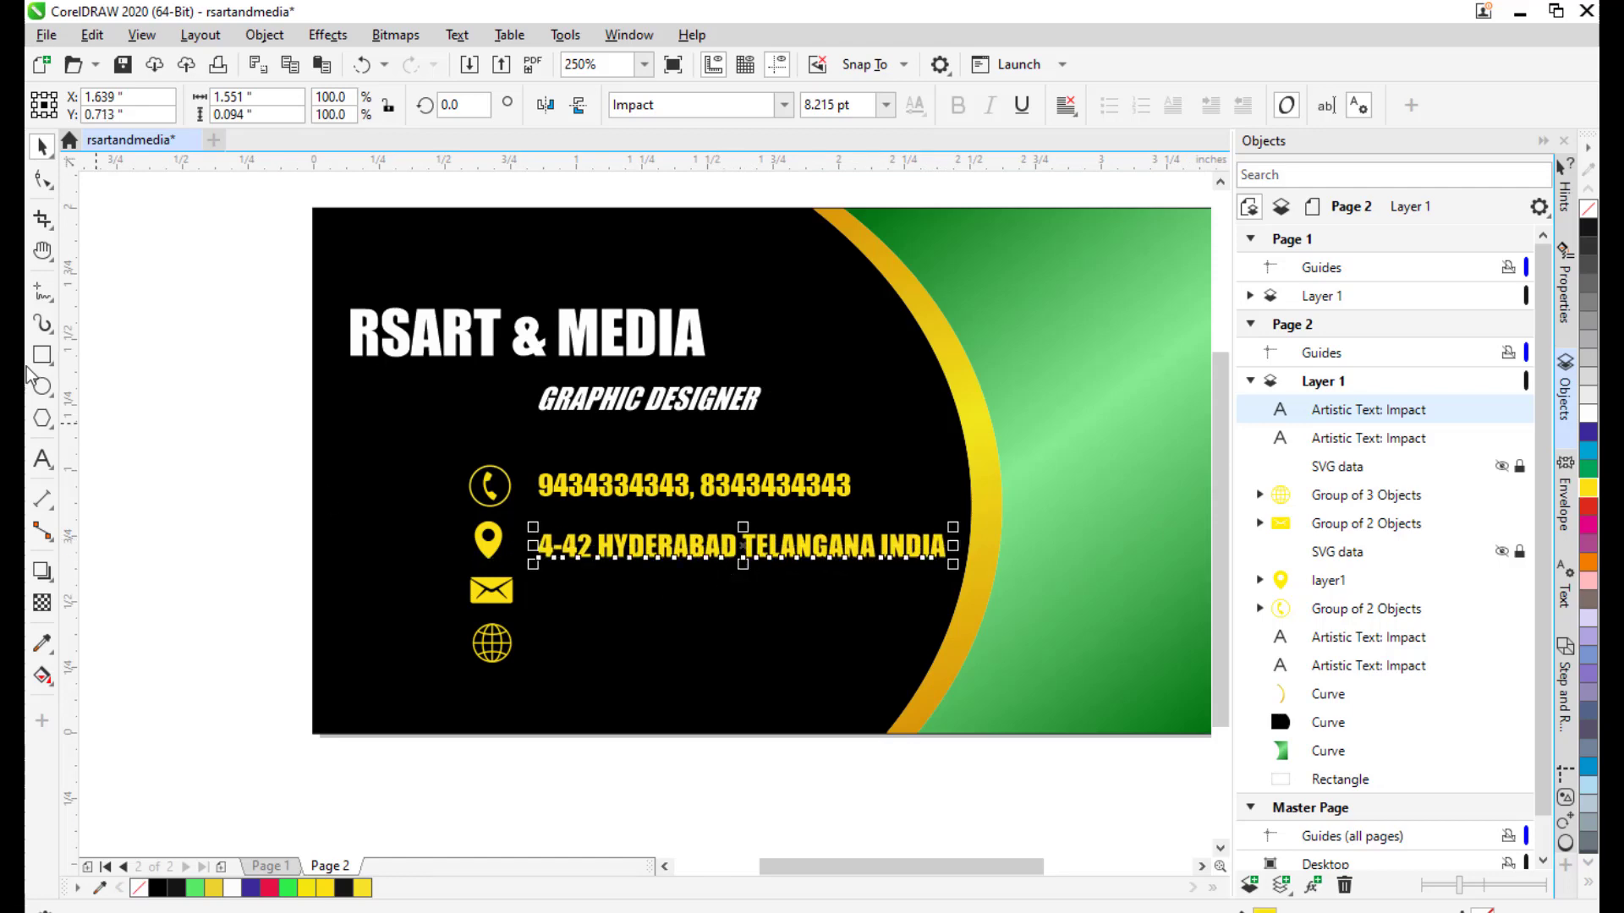
click(139, 394)
drag(857, 544, 866, 462)
scroll(607, 413, up, 1)
drag(747, 470, 546, 480)
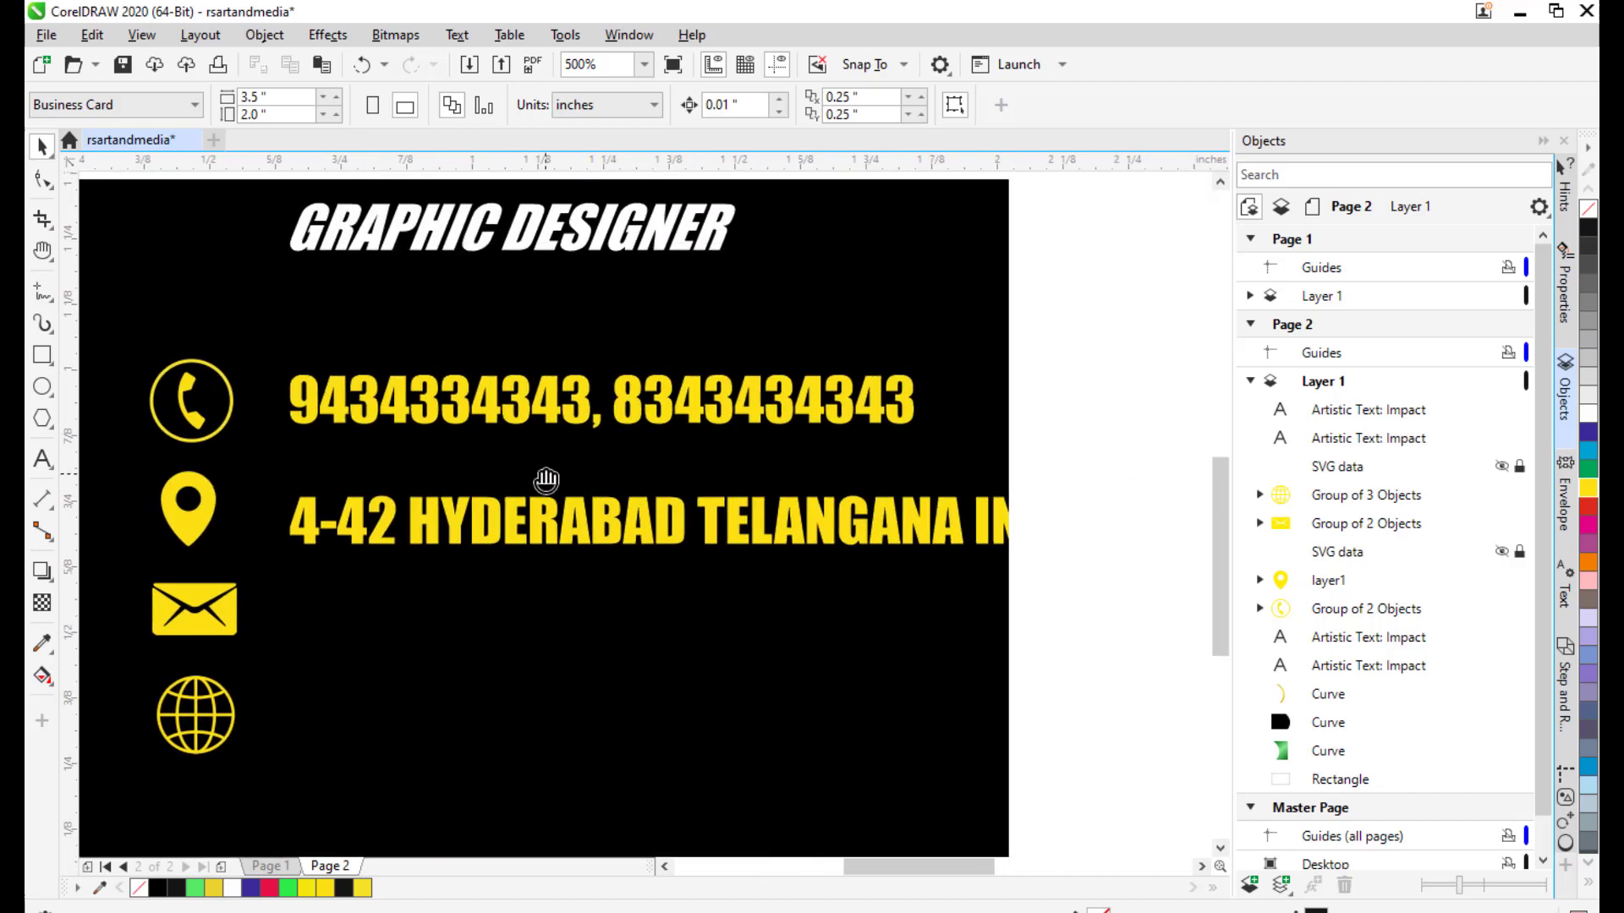
Scale the address to about 78% and line it up with the phone numbers.
click(634, 520)
mouse_move(1107, 490)
mouse_down()
mouse_move(1134, 496)
mouse_move(1096, 491)
mouse_up()
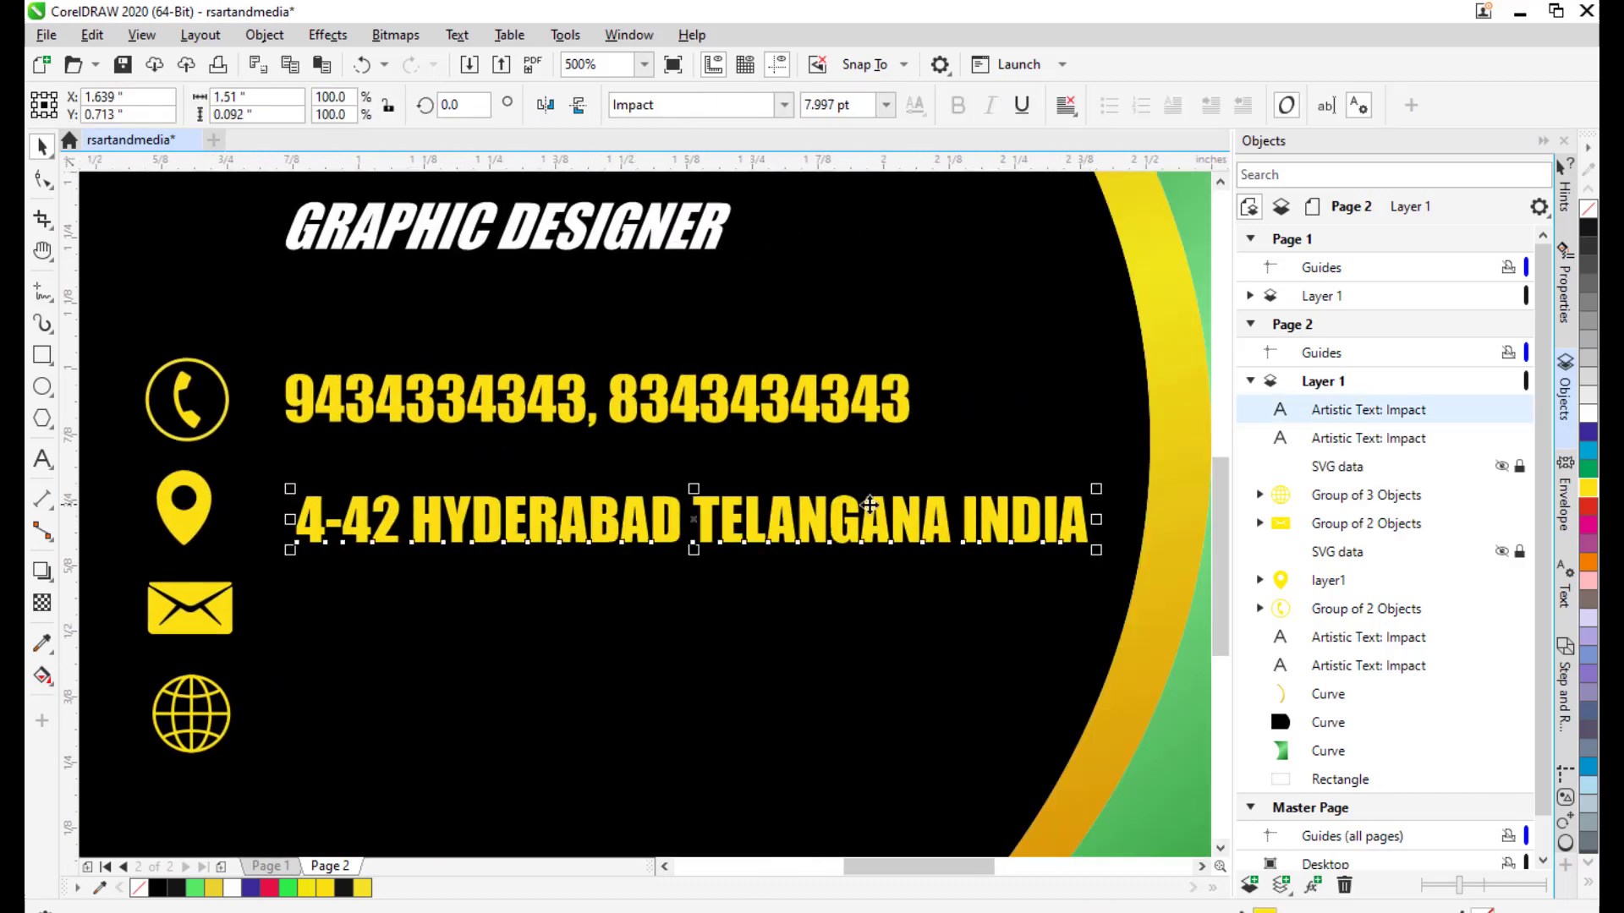
mouse_move(717, 531)
mouse_down()
mouse_move(685, 533)
mouse_move(698, 531)
mouse_up()
drag(1084, 491, 1077, 493)
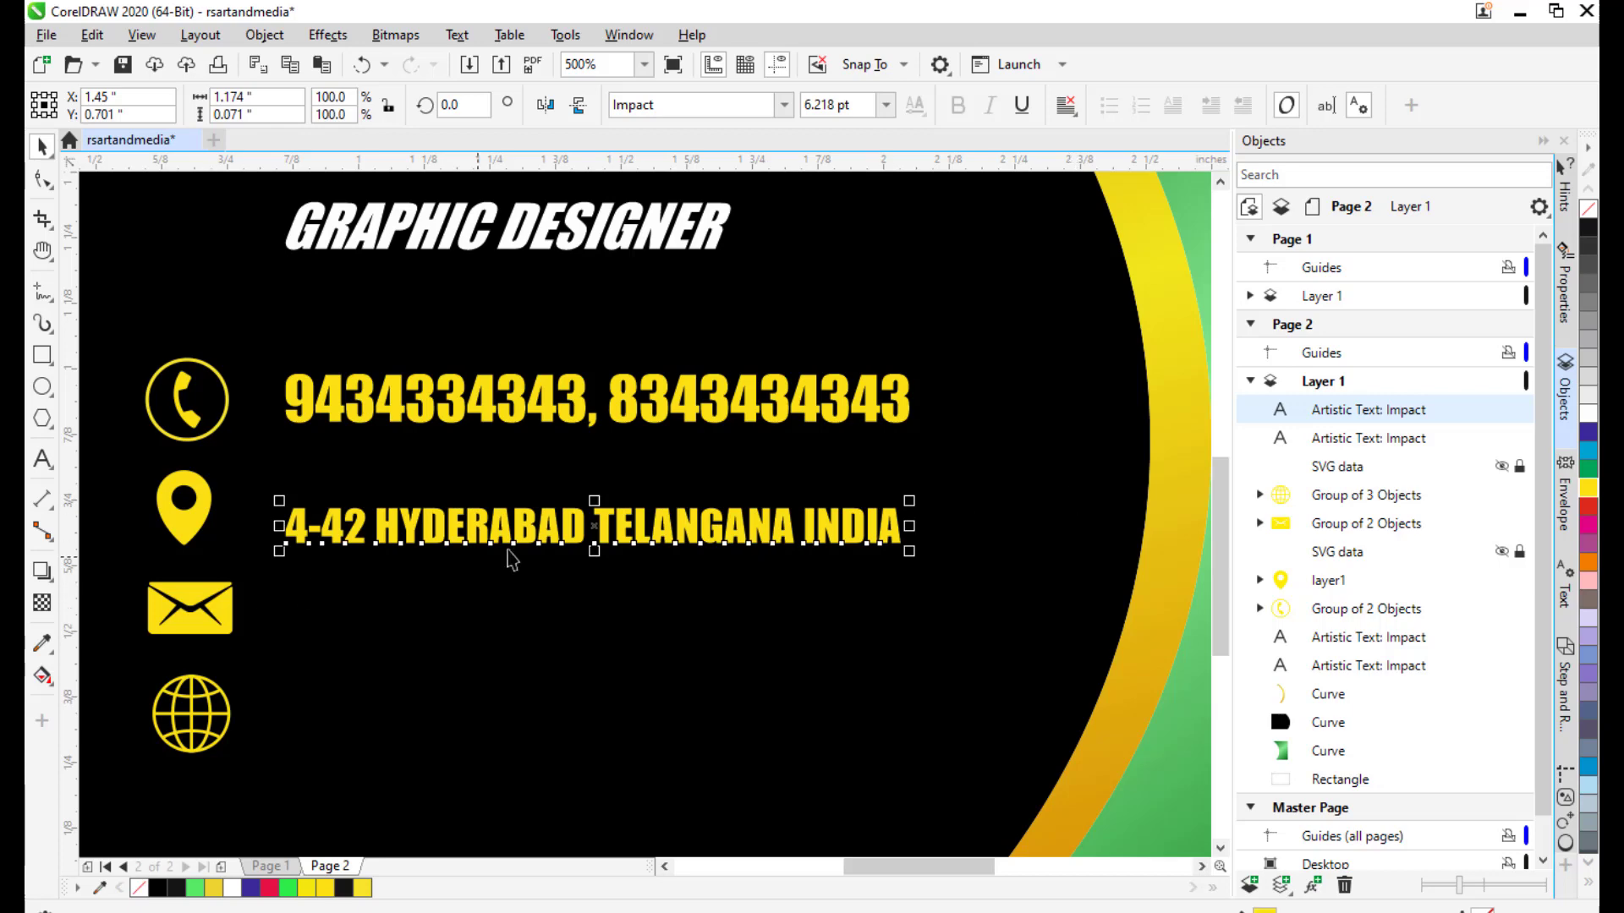
drag(598, 519, 597, 521)
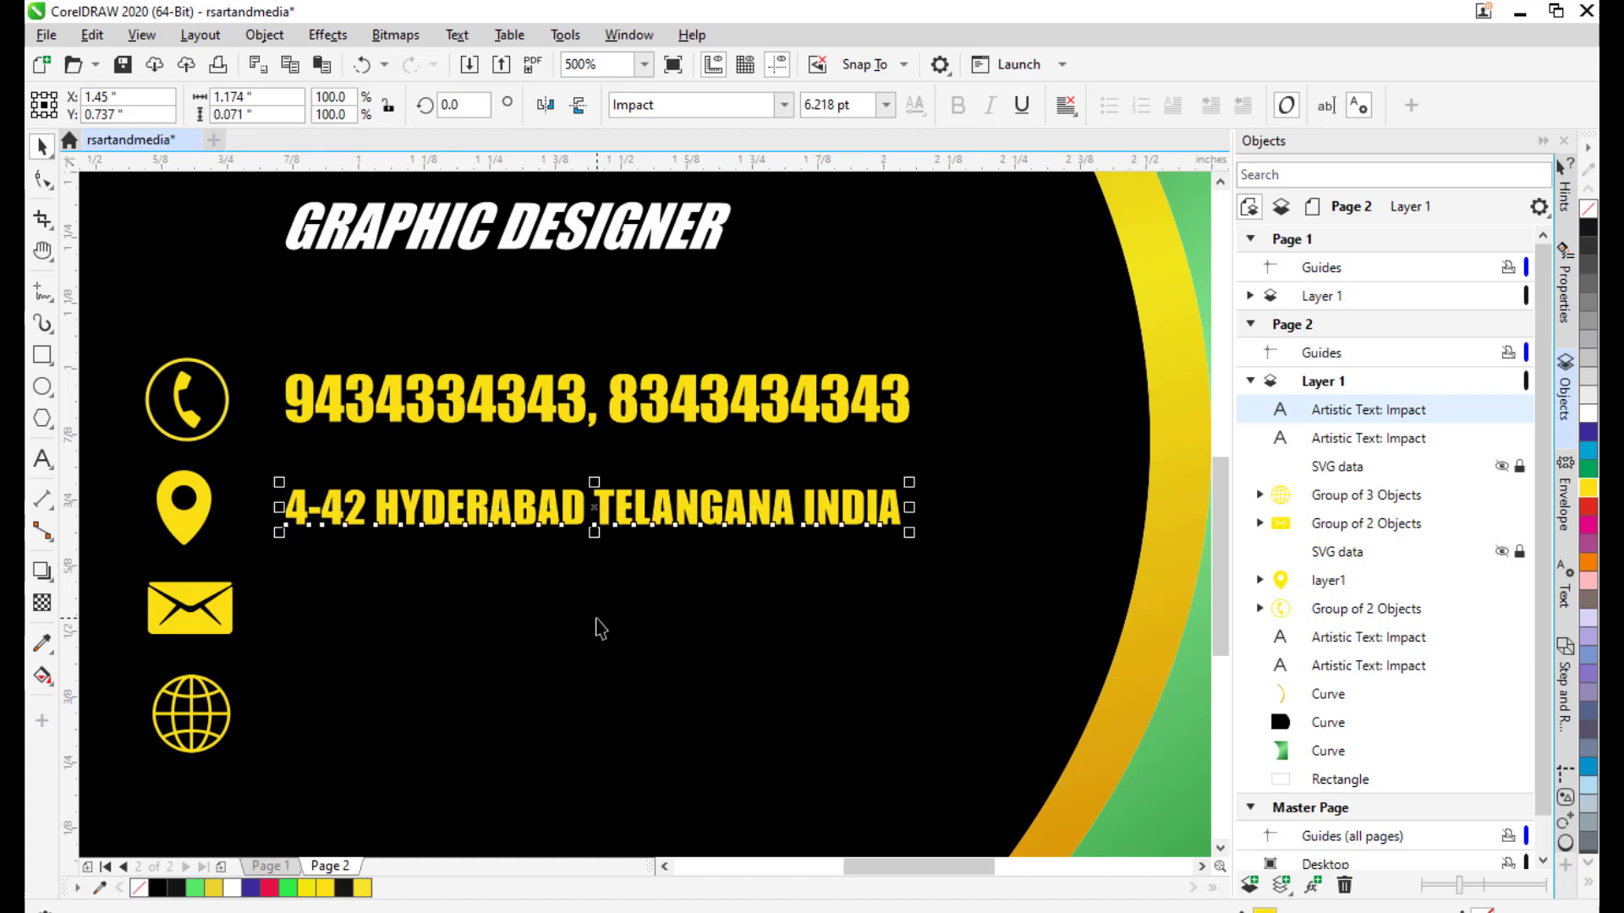
scroll(657, 584, down, 2)
scroll(657, 583, down, 2)
click(297, 464)
scroll(677, 444, up, 4)
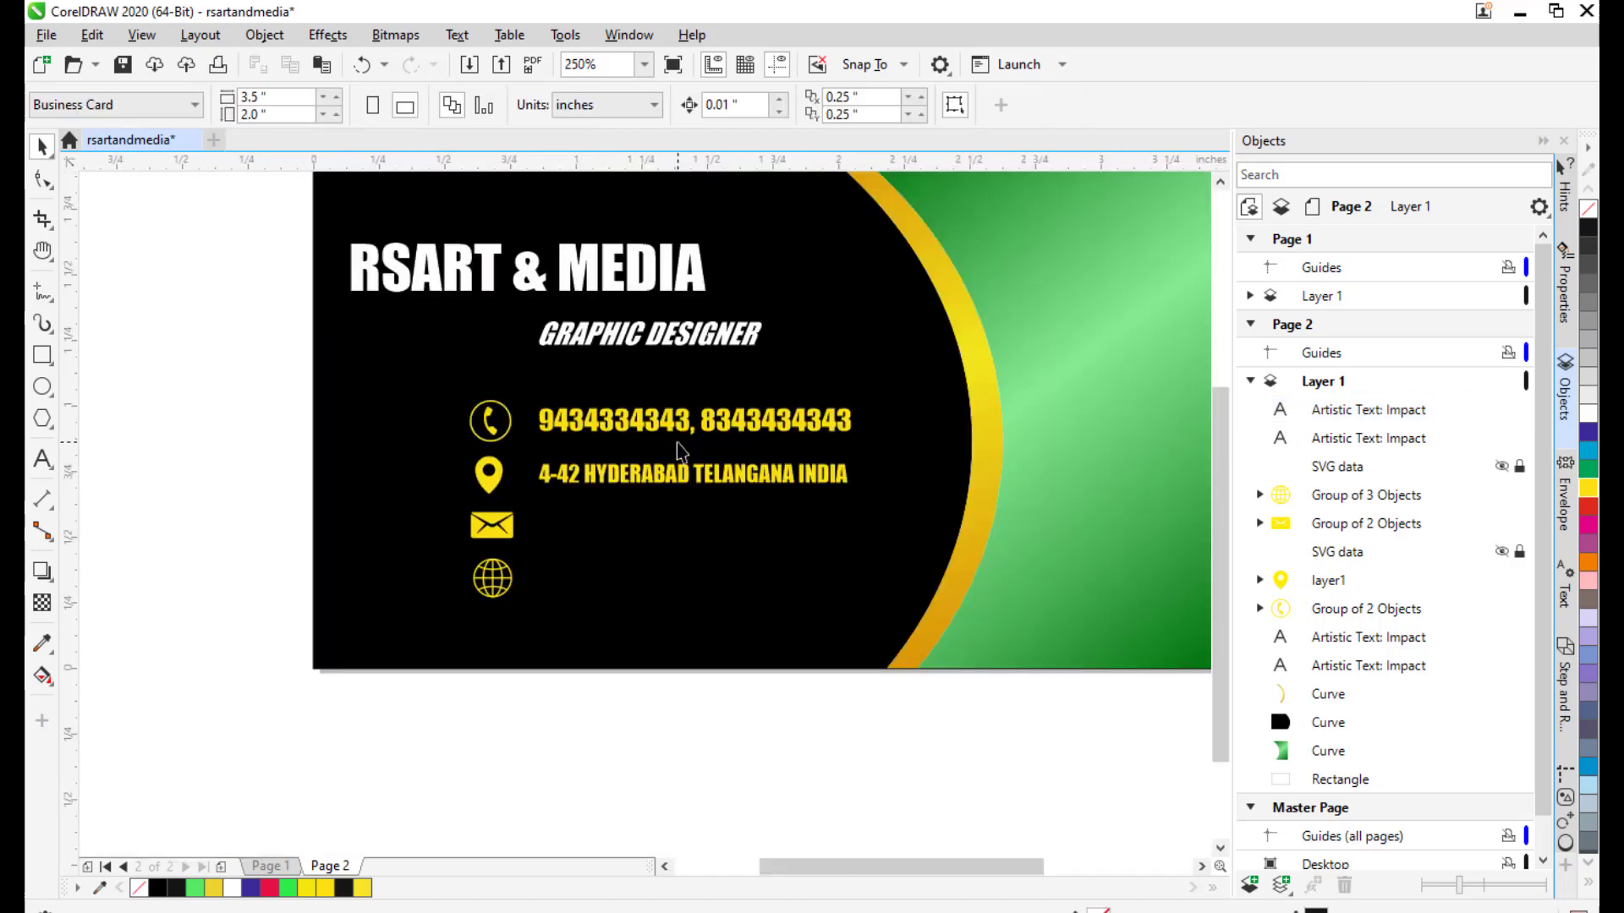
drag(720, 372, 688, 388)
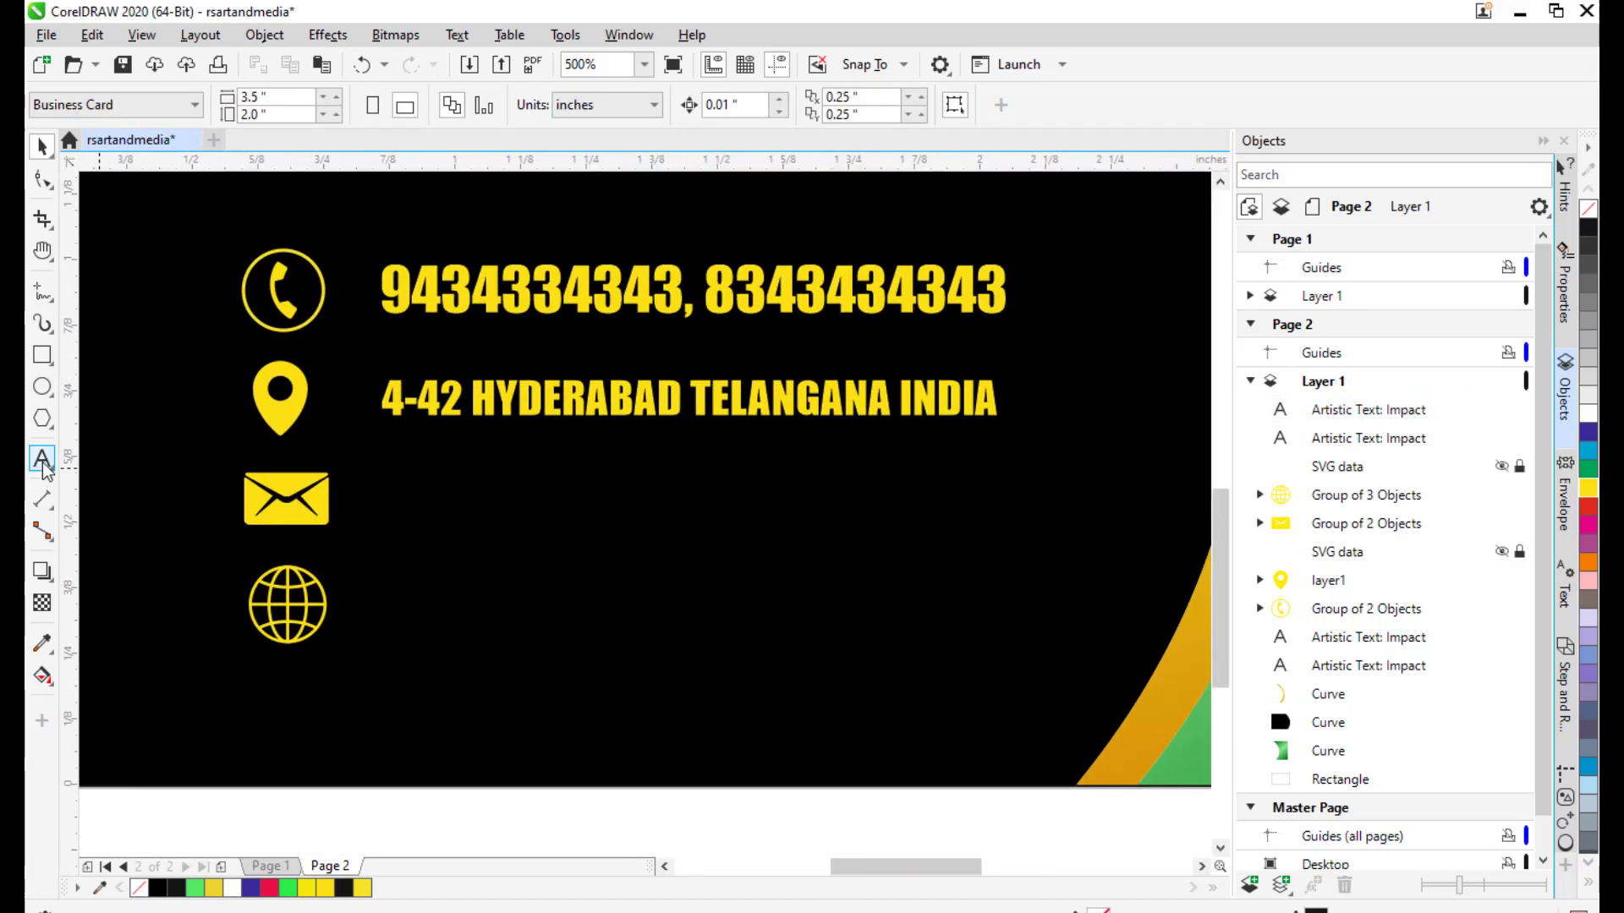
click(42, 463)
scroll(455, 483, down, 1)
drag(543, 499, 634, 574)
drag(629, 502, 642, 570)
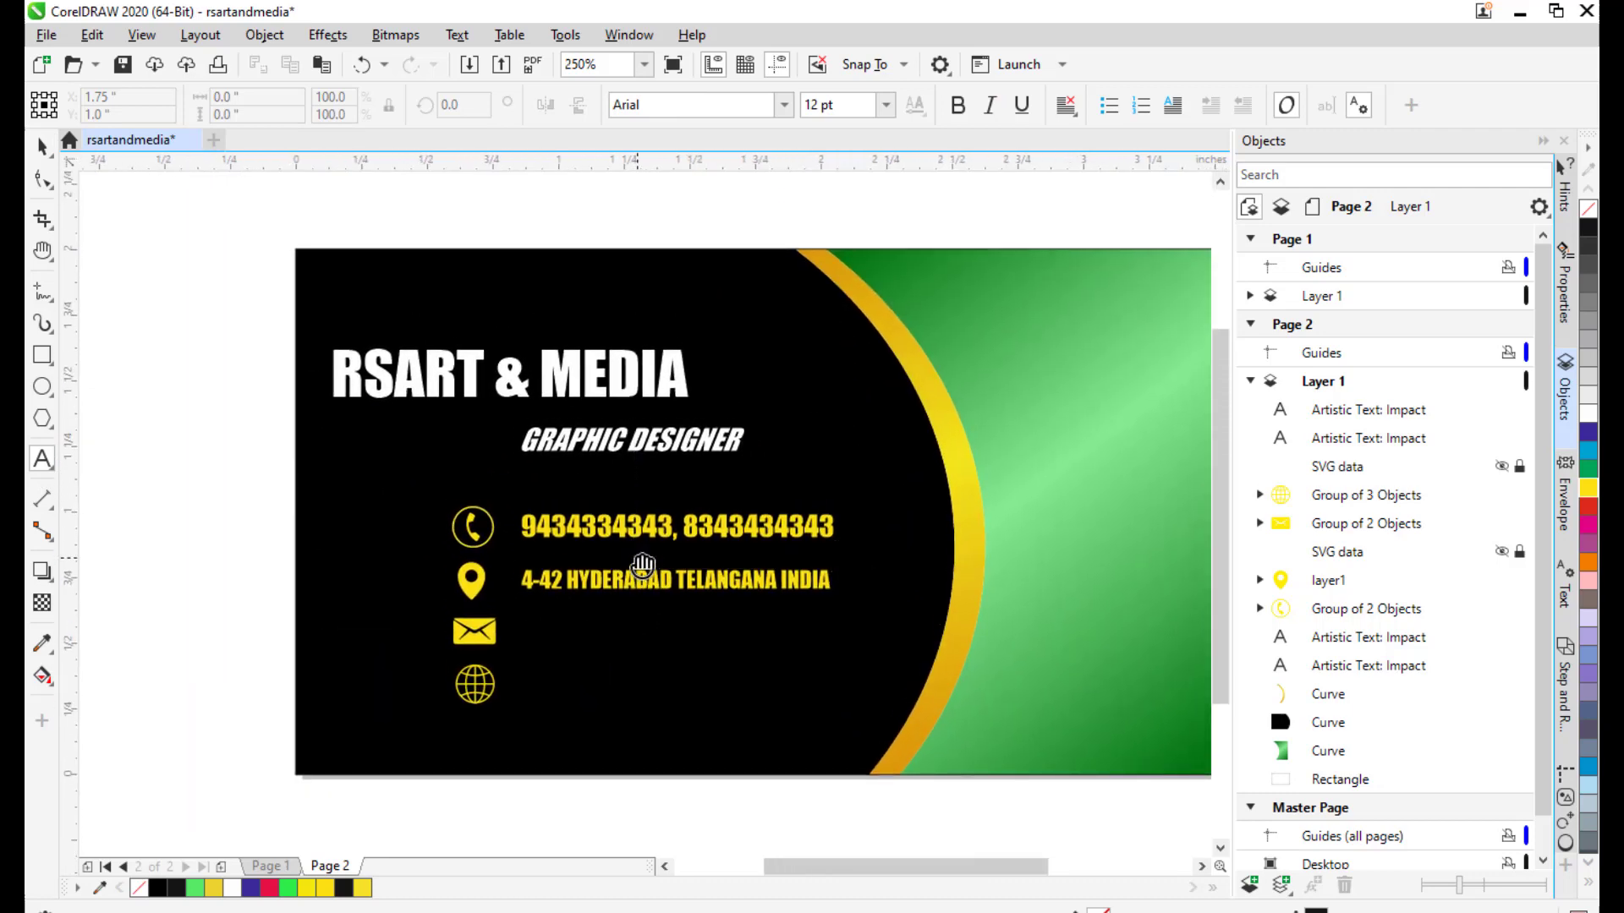
Type the company e-mail address as a new 24 pt Arial text line above the card.
drag(528, 264, 522, 350)
click(532, 289)
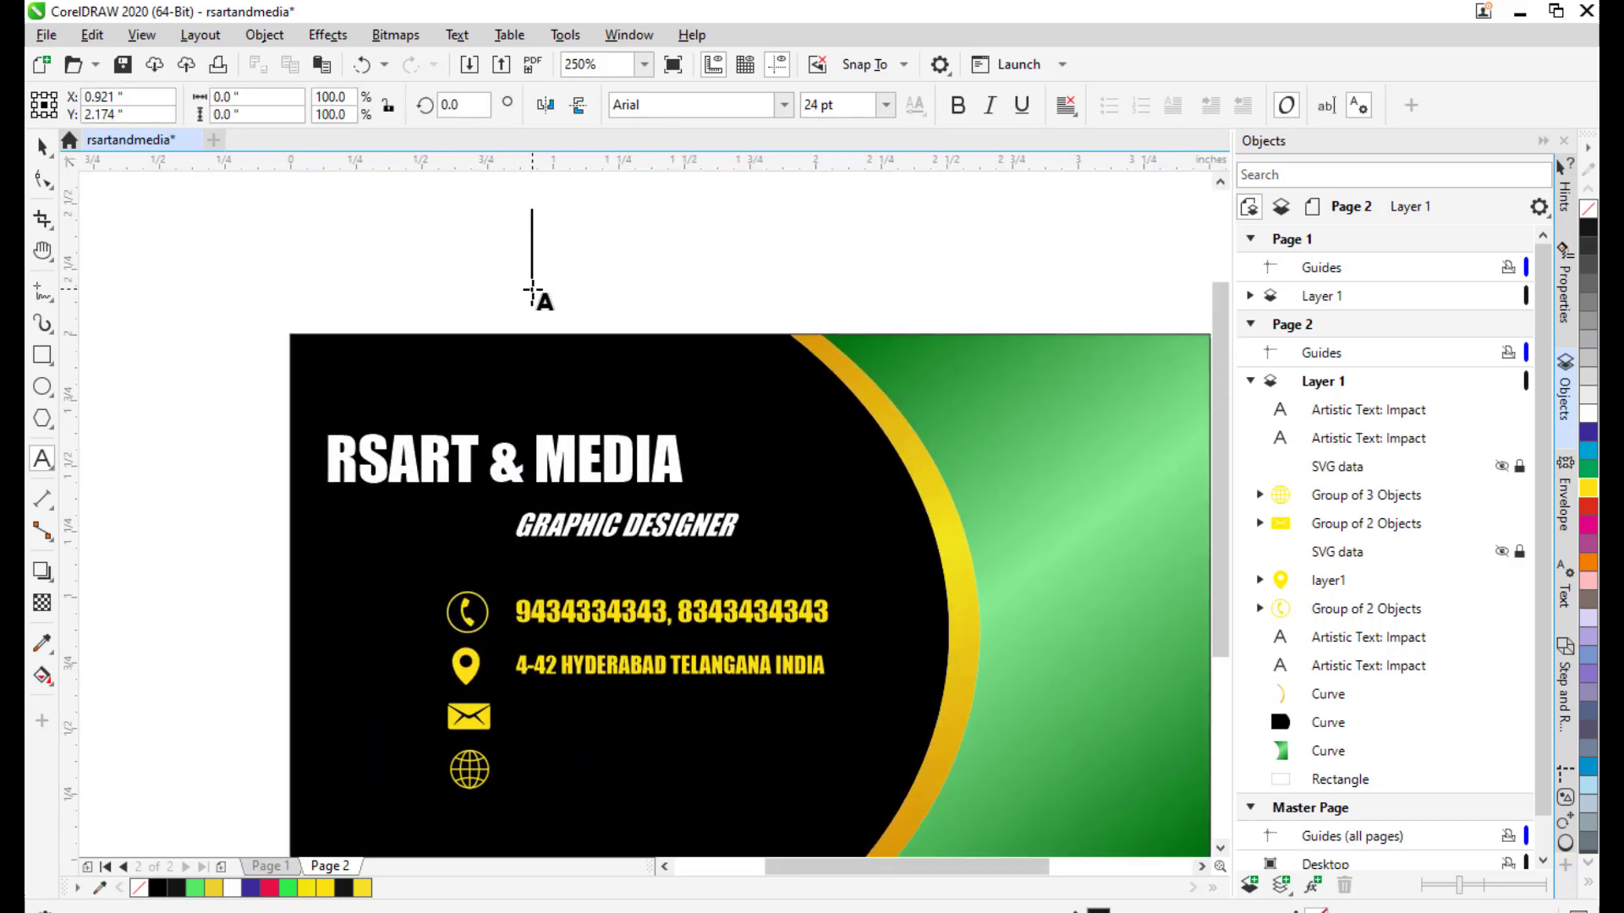
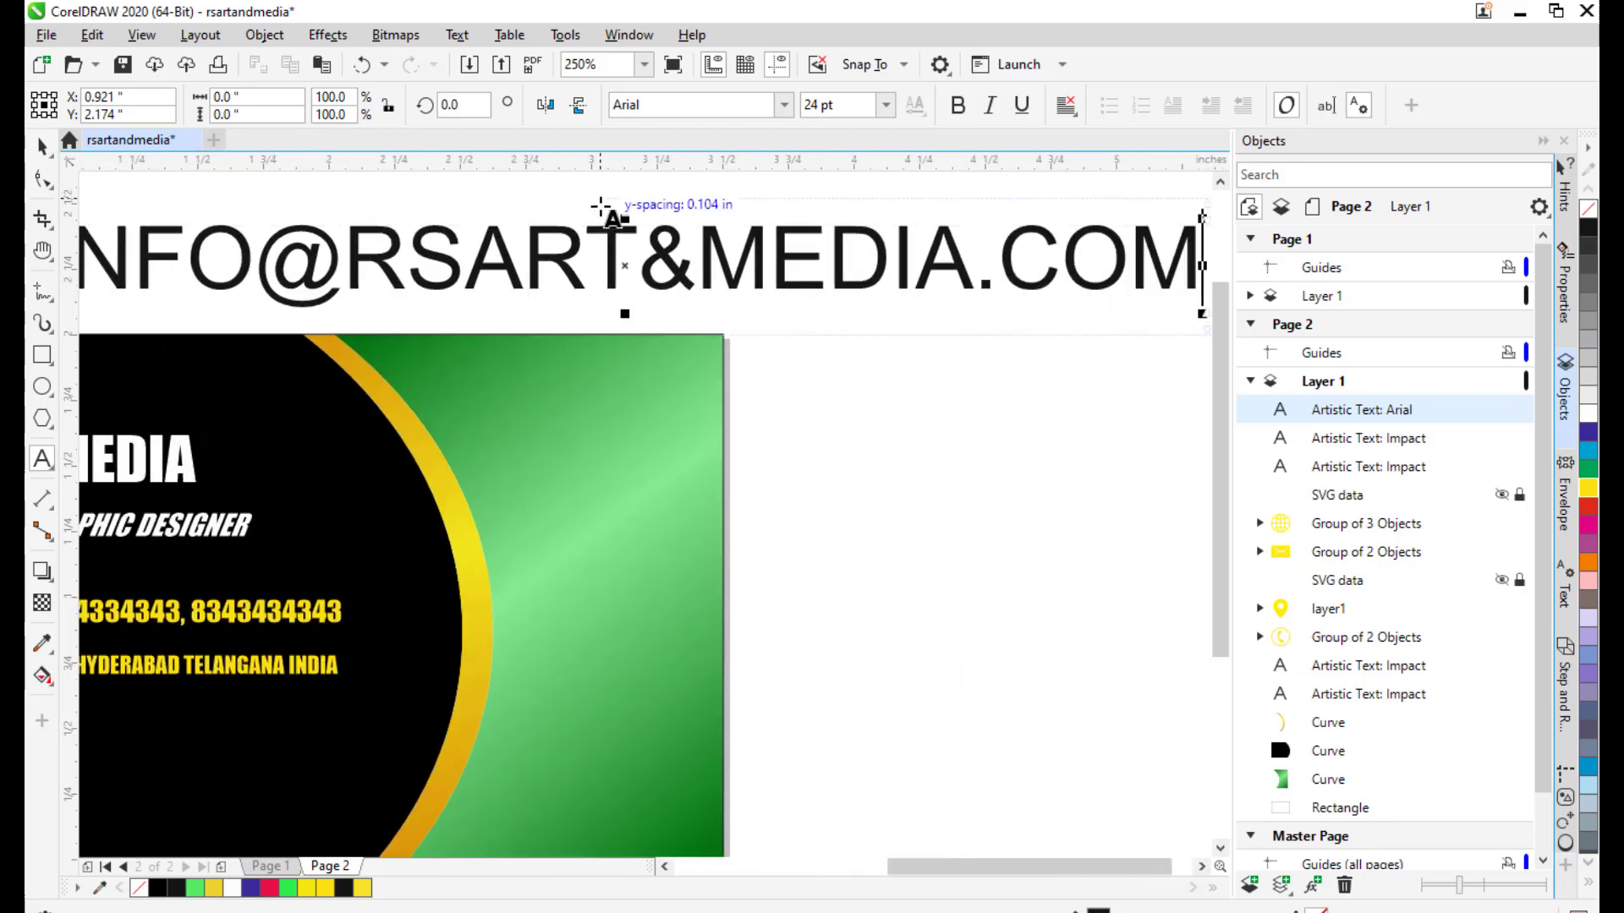
scroll(609, 217, down, 3)
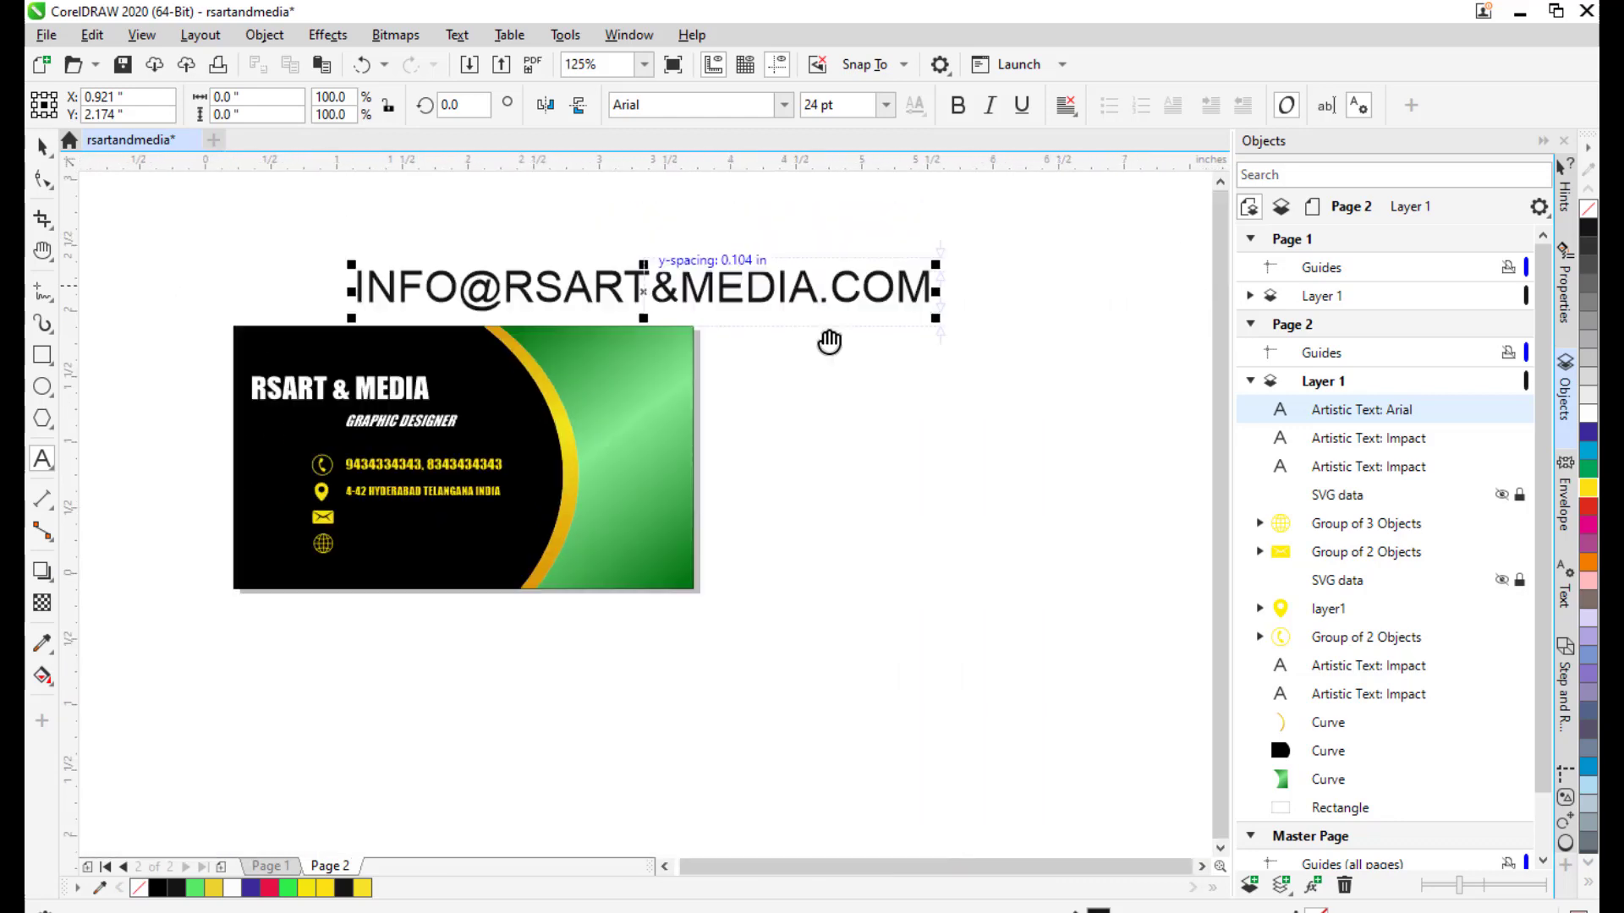
Set the e-mail text in the Impact font.
click(688, 99)
text(Impact)
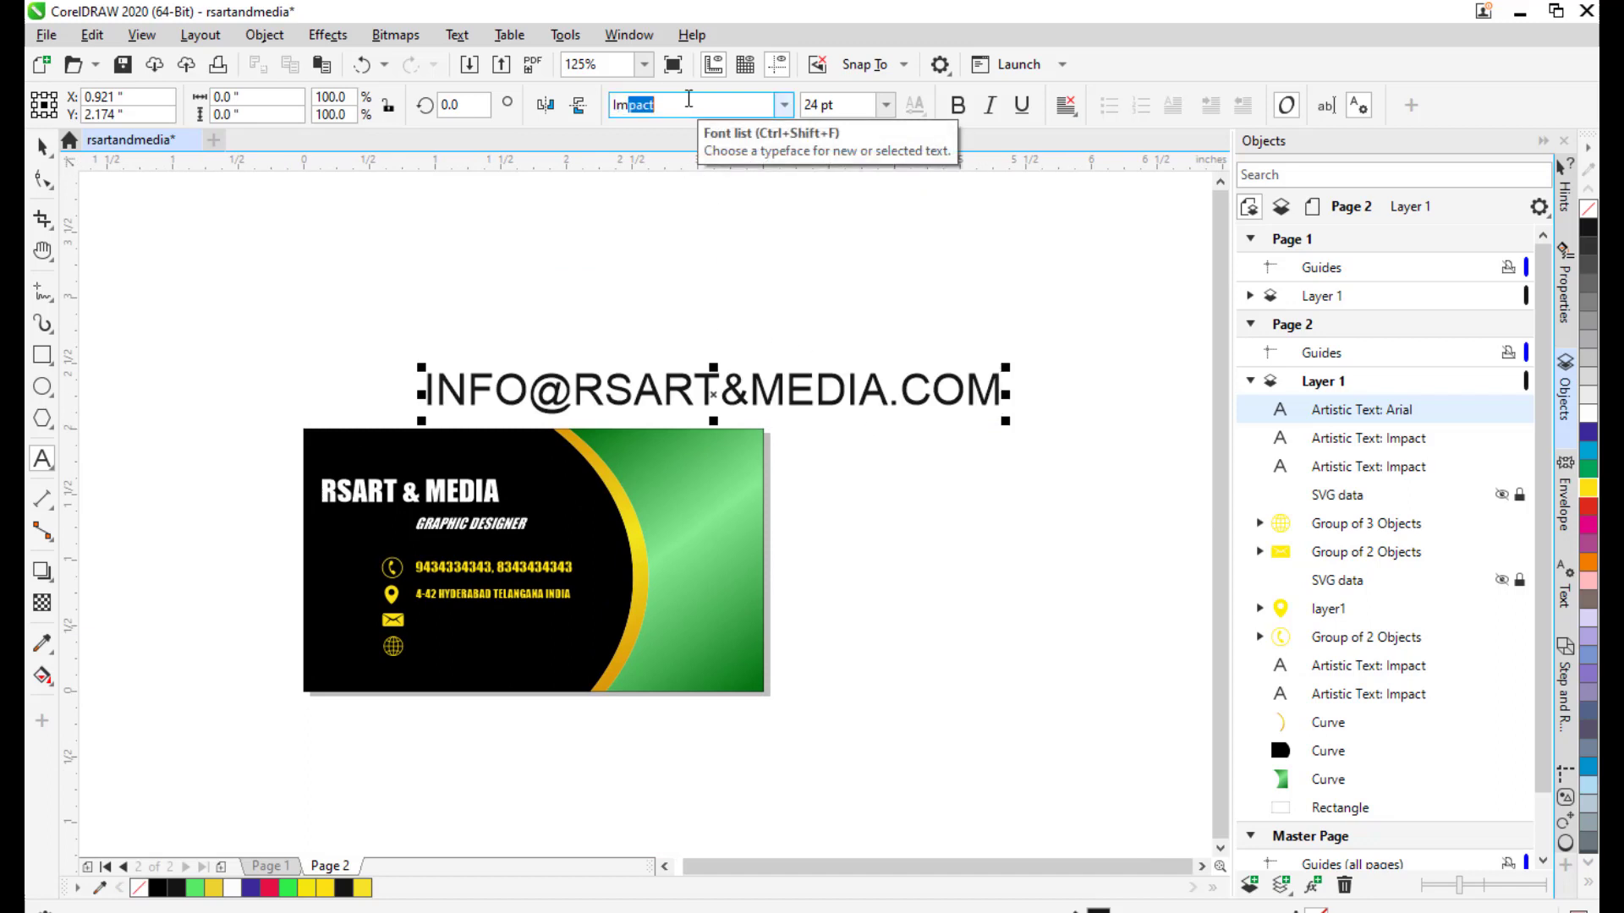
key(Return)
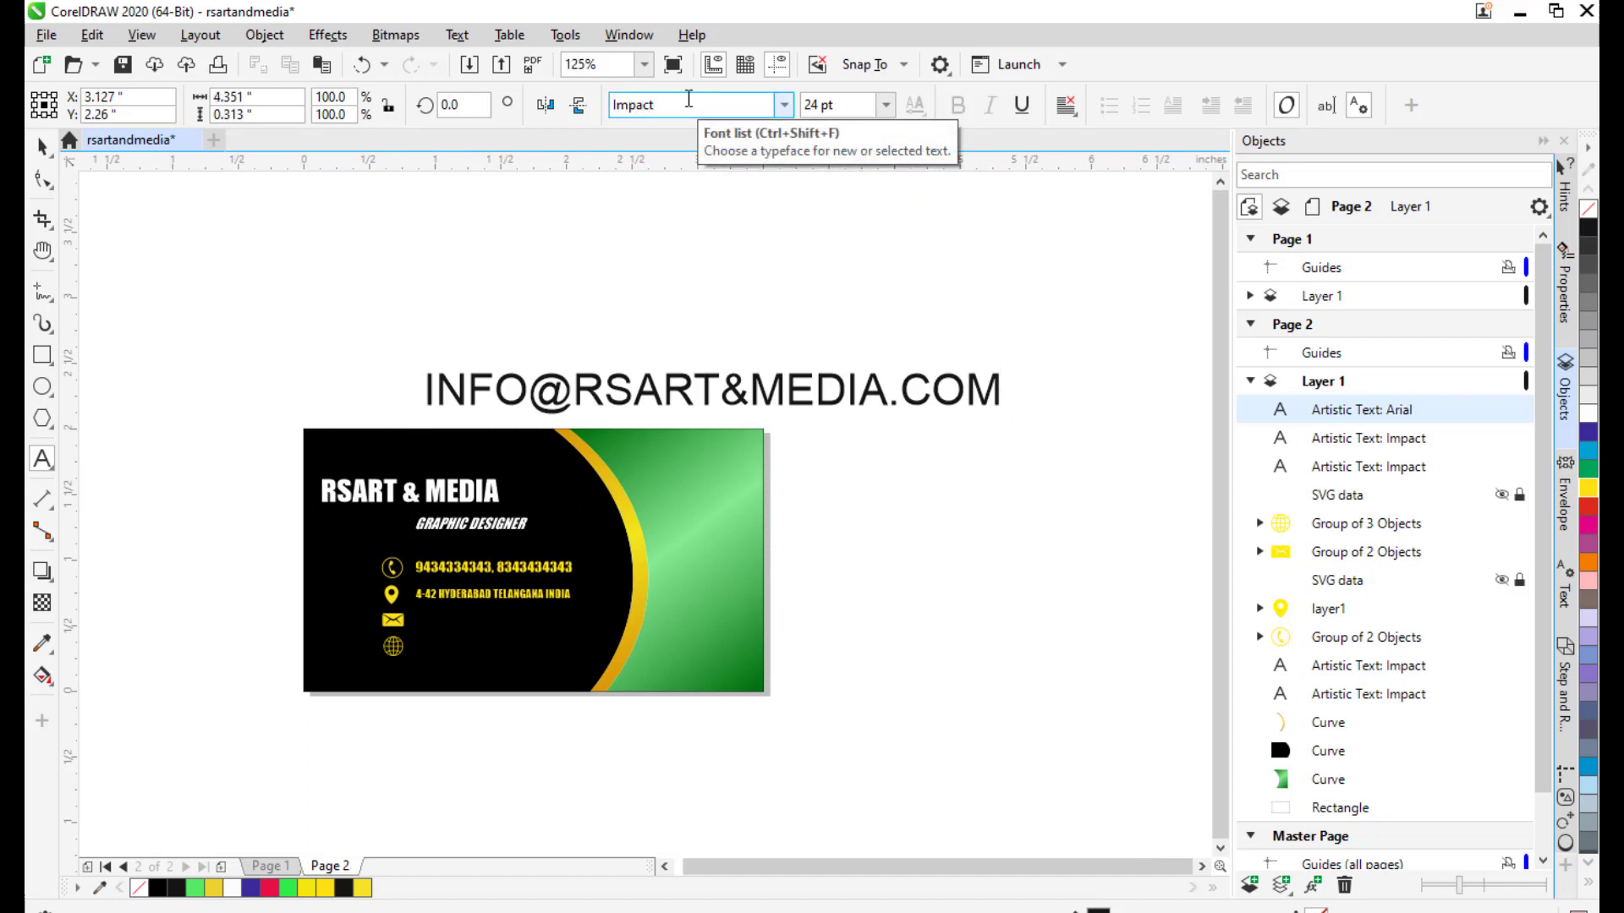
click(42, 146)
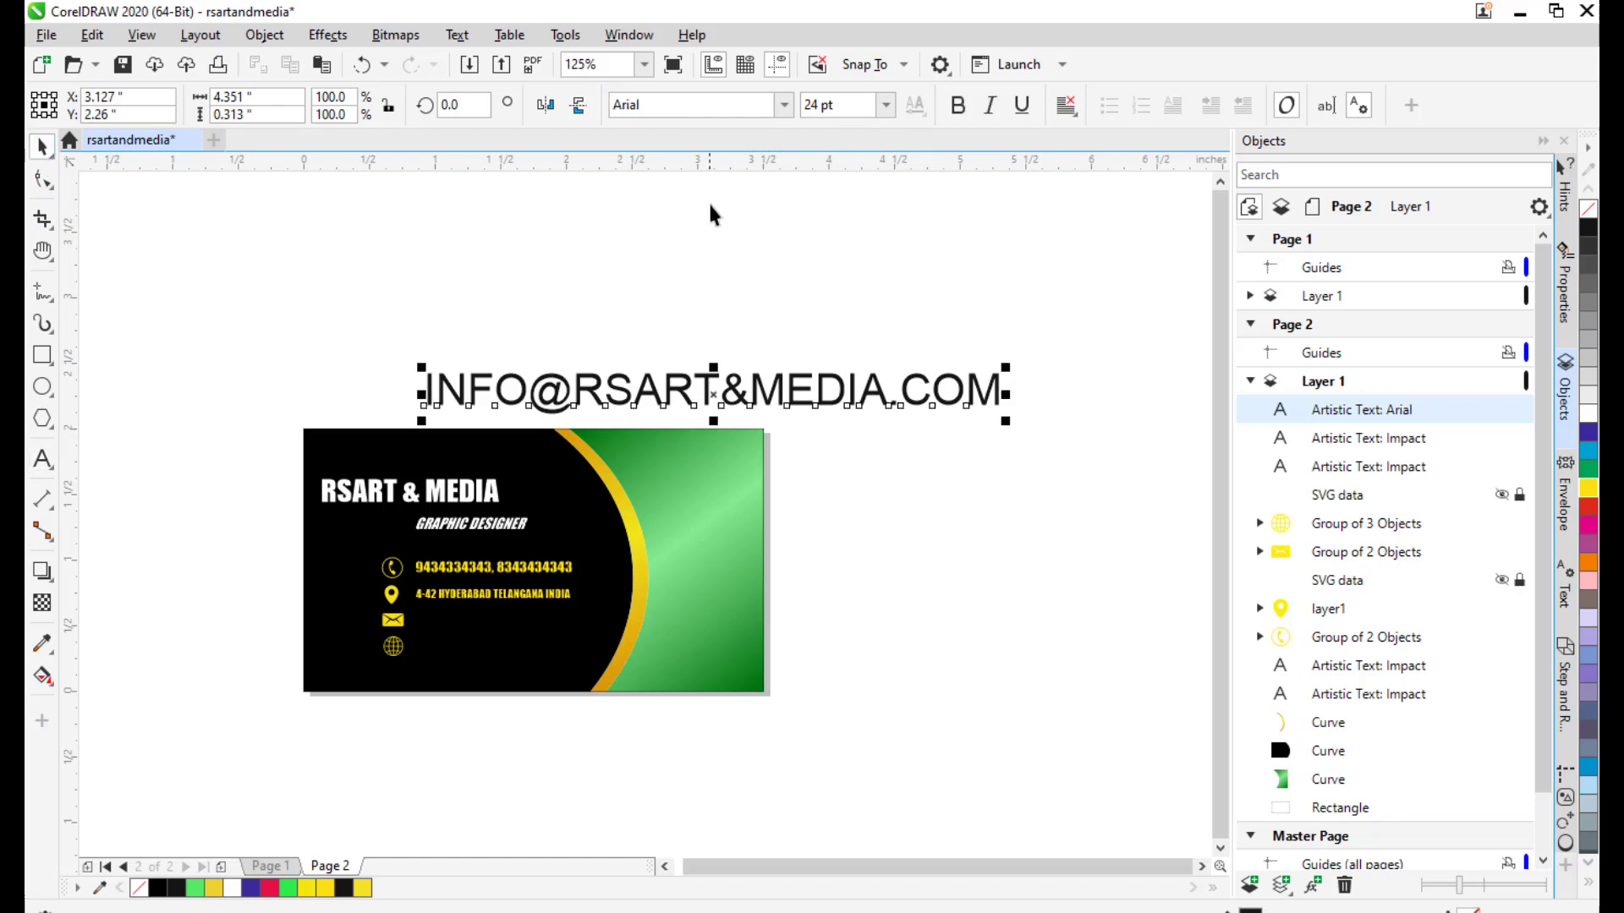
click(690, 104)
text(Impact)
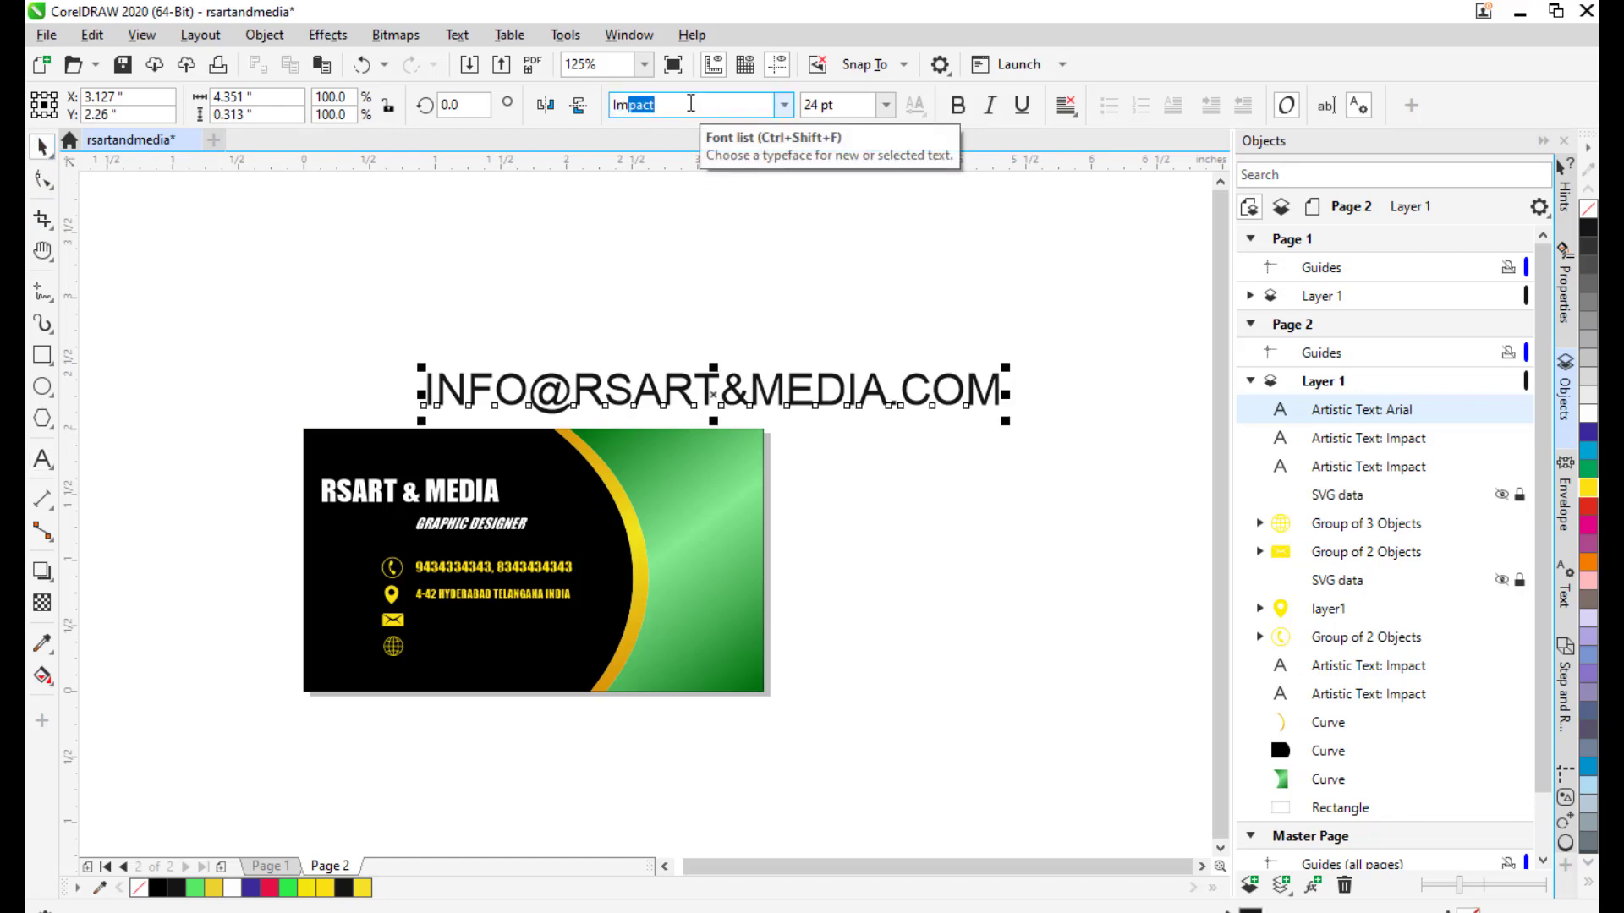
key(Return)
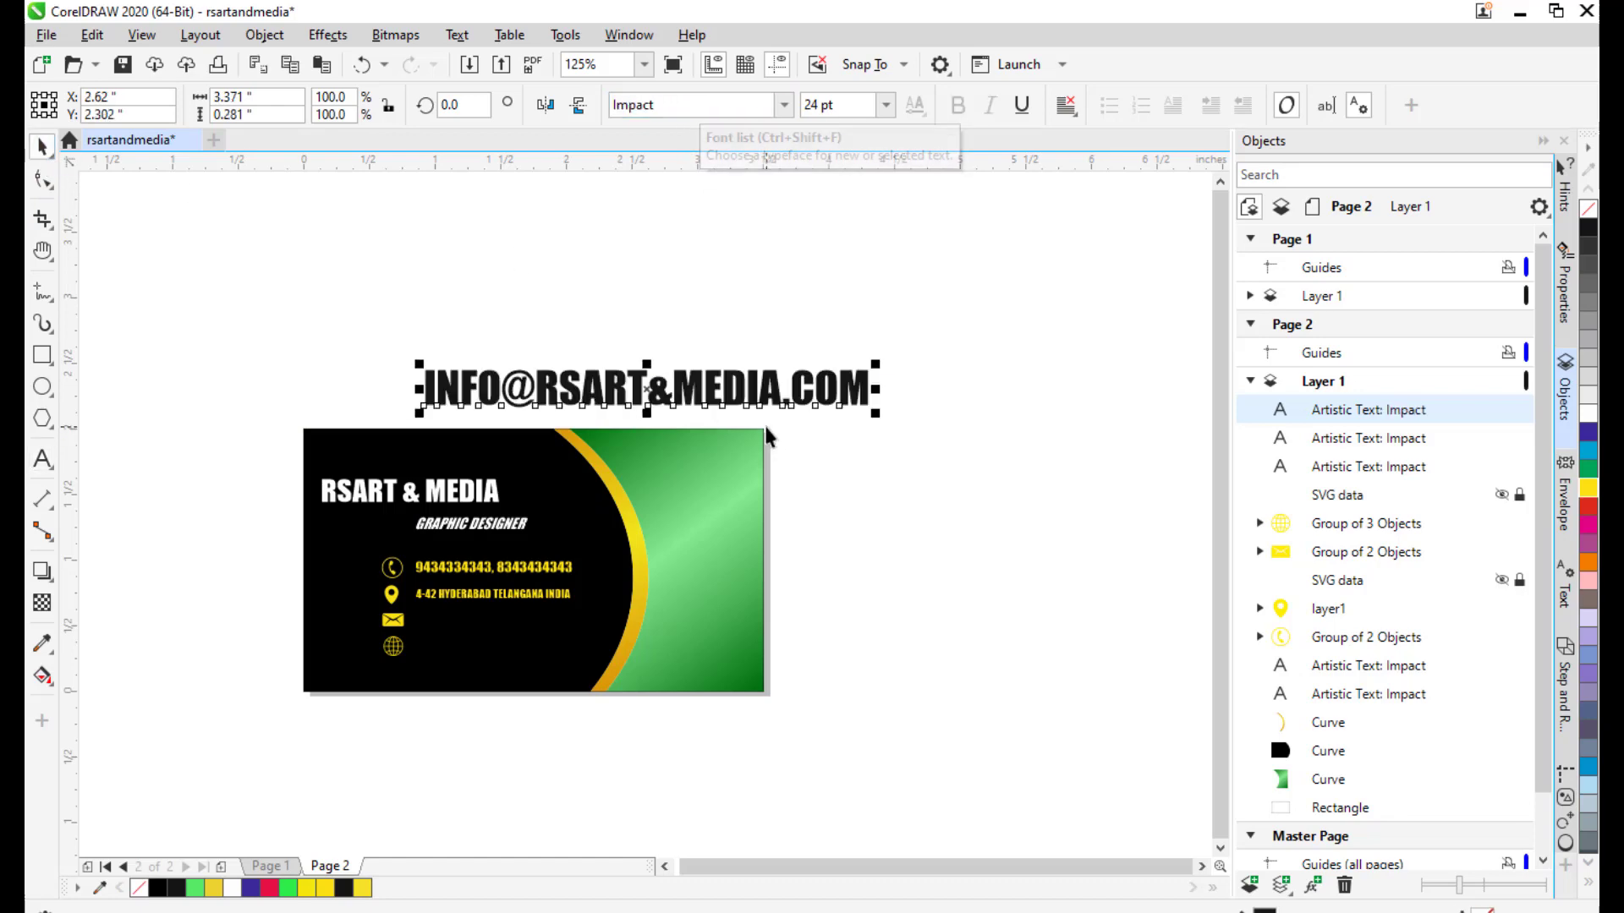
drag(768, 435, 861, 396)
click(742, 349)
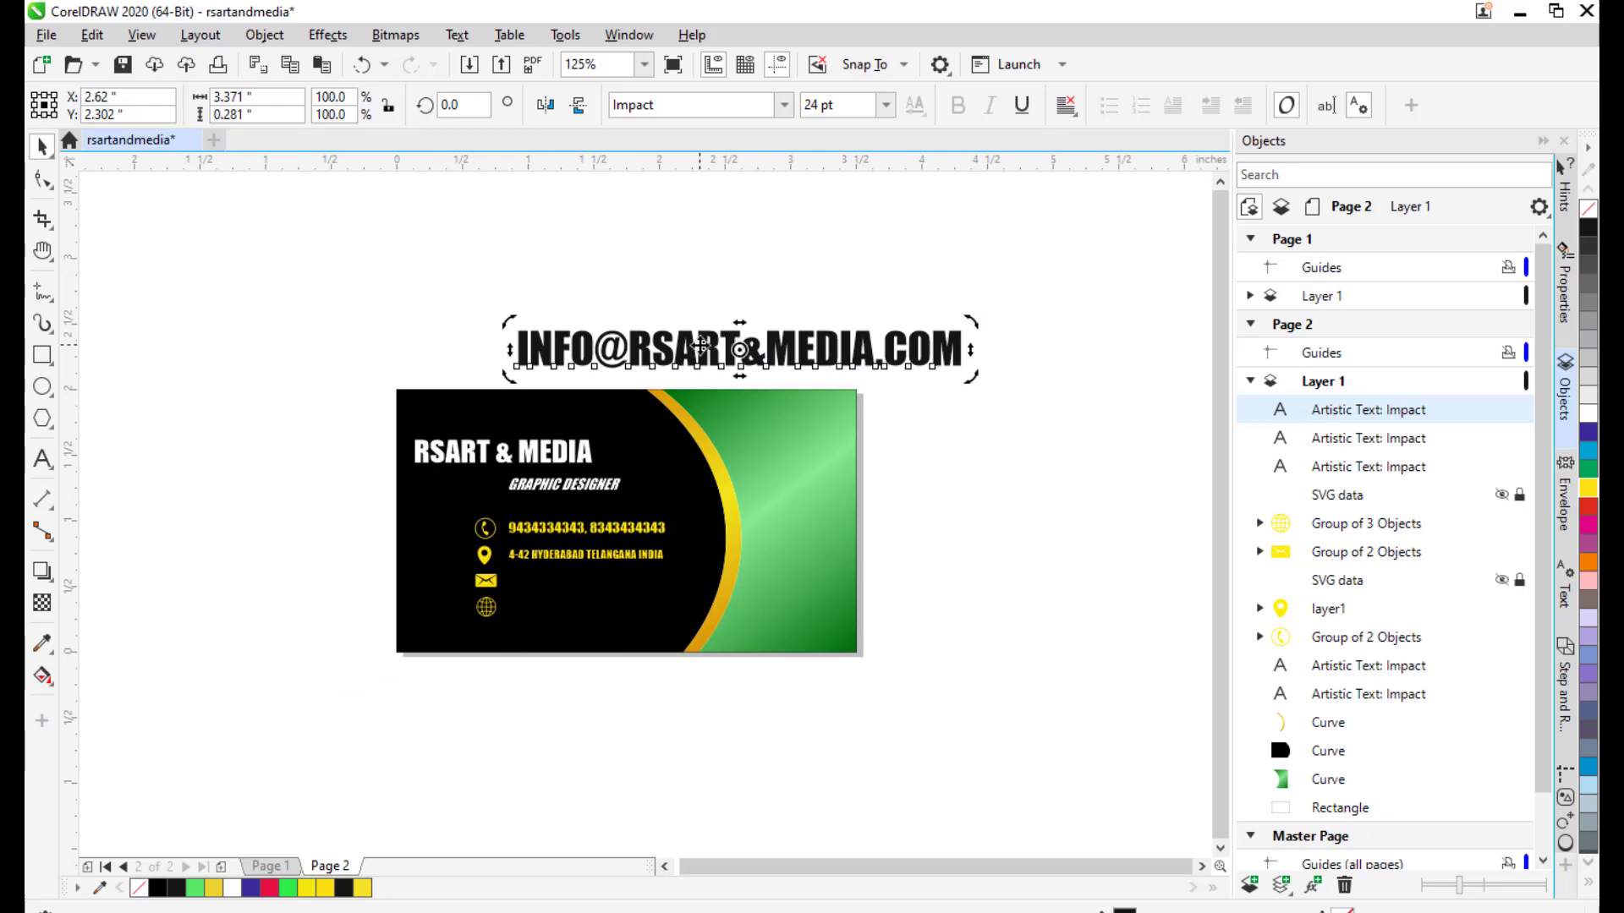
Shrink the e-mail text to about 6 pt and place it beside the envelope icon.
drag(745, 353, 595, 648)
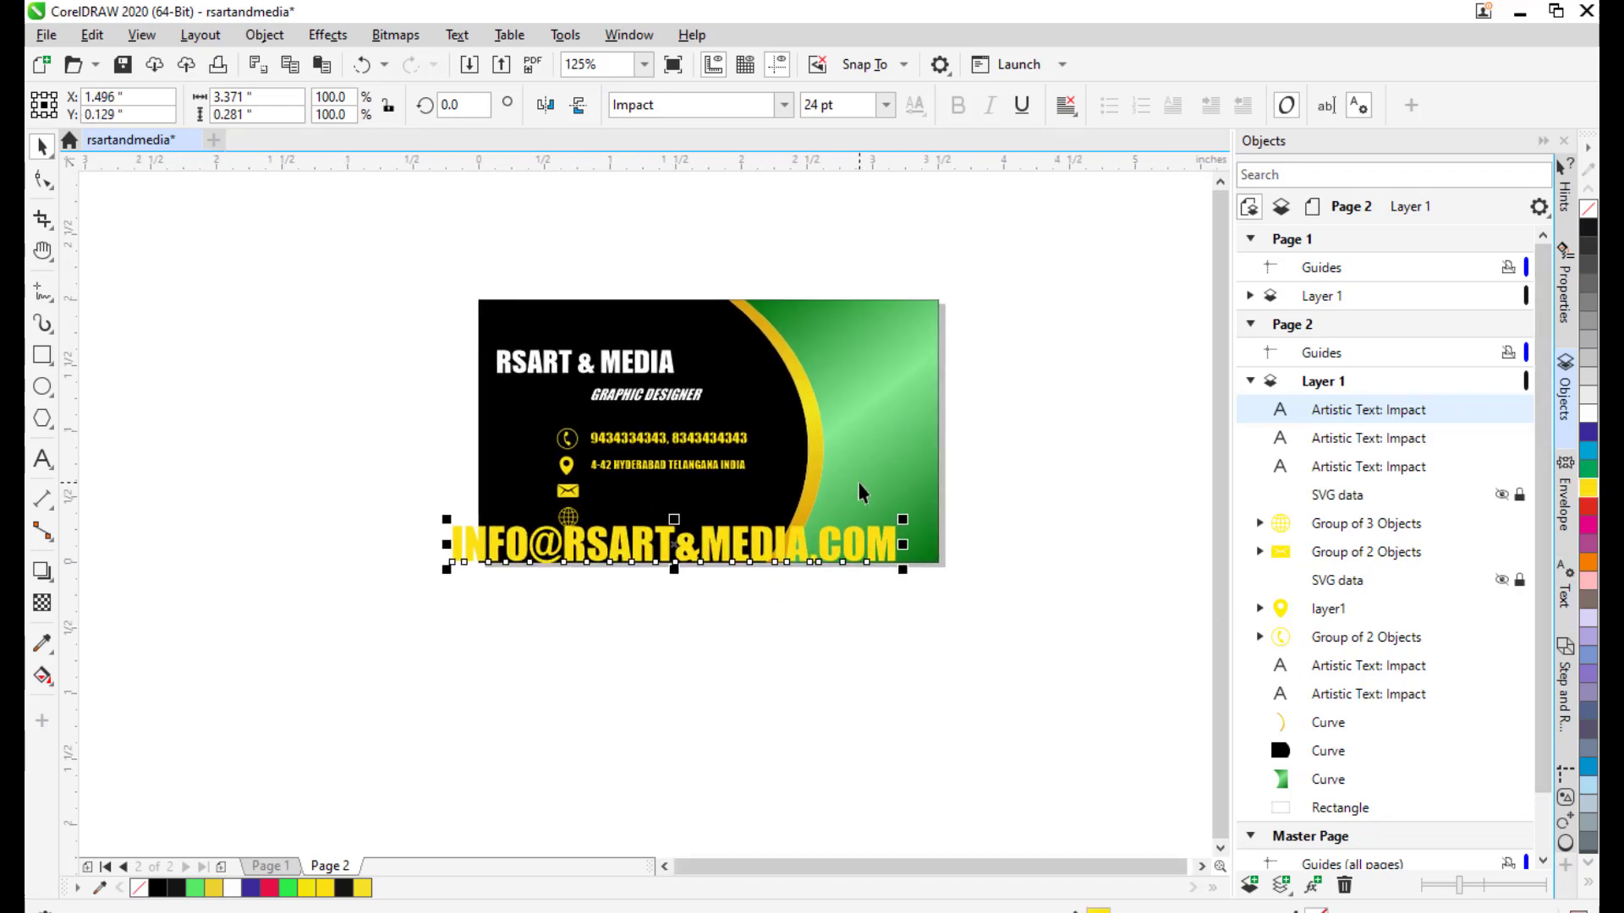
scroll(861, 493, up, 2)
drag(1046, 538, 715, 564)
drag(583, 578, 556, 472)
click(209, 468)
drag(645, 505, 730, 452)
click(668, 659)
scroll(668, 659, up, 1)
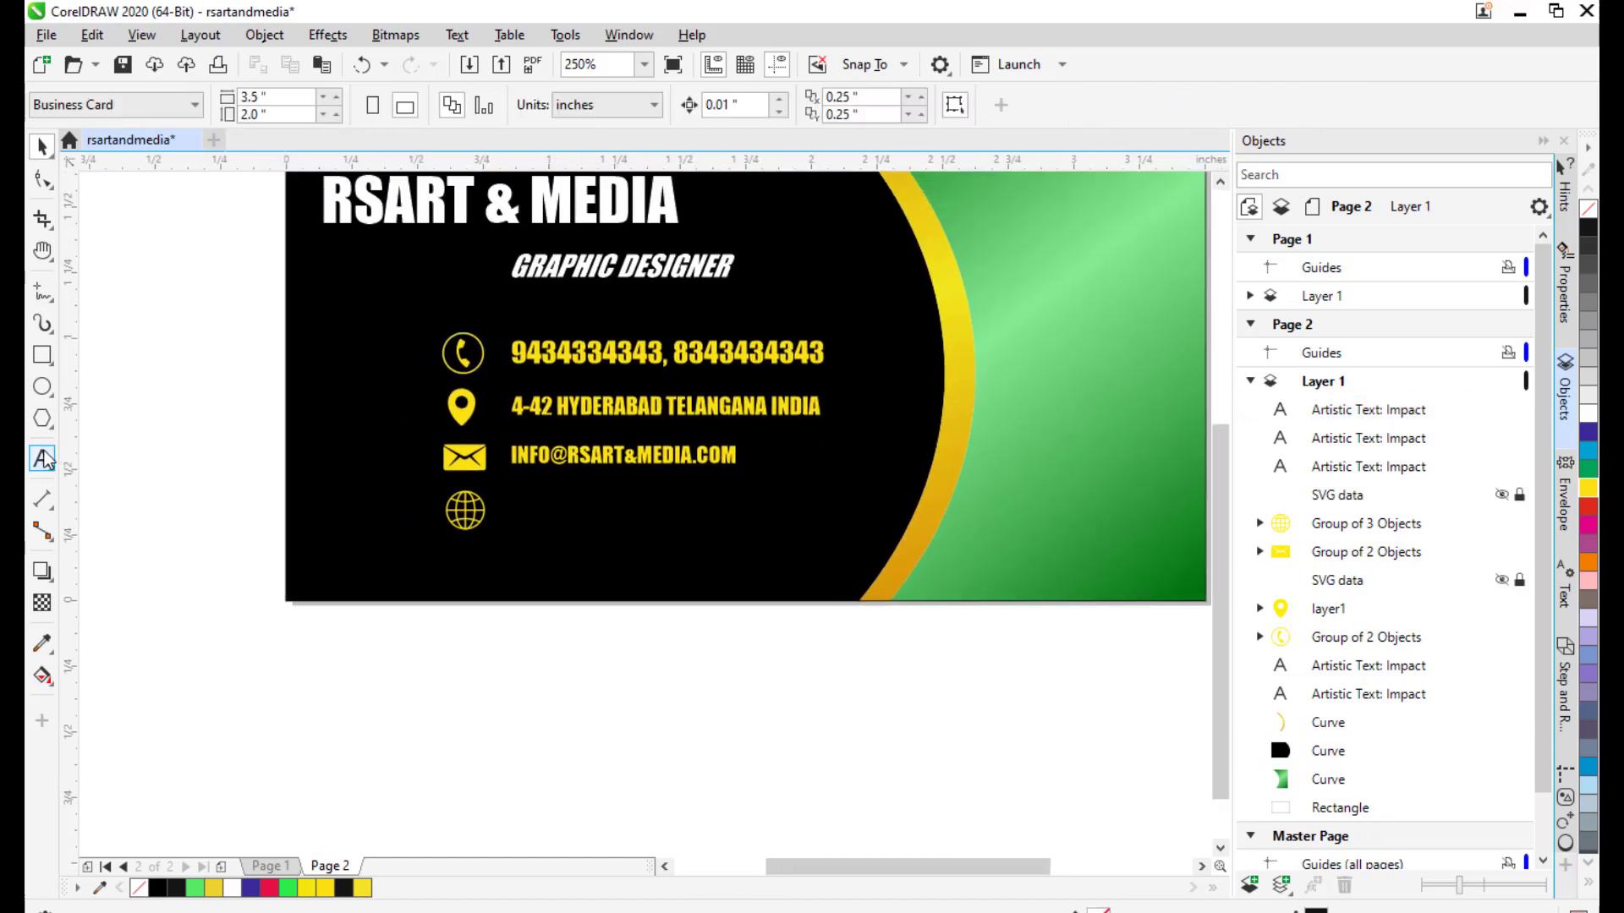
click(43, 459)
click(513, 689)
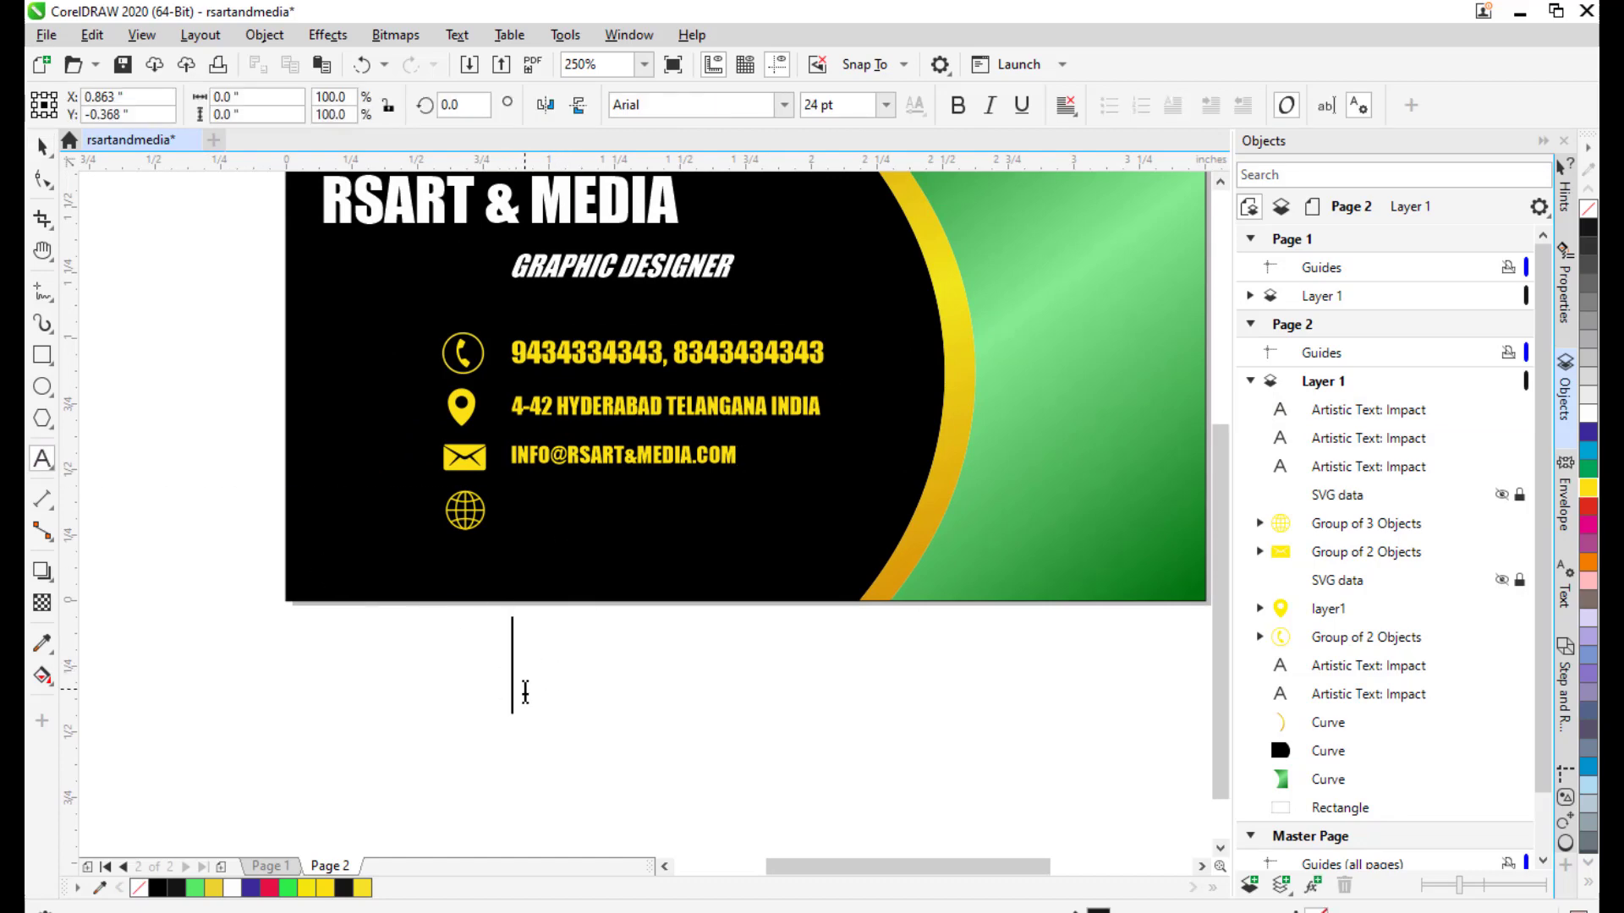
text(WWW.)
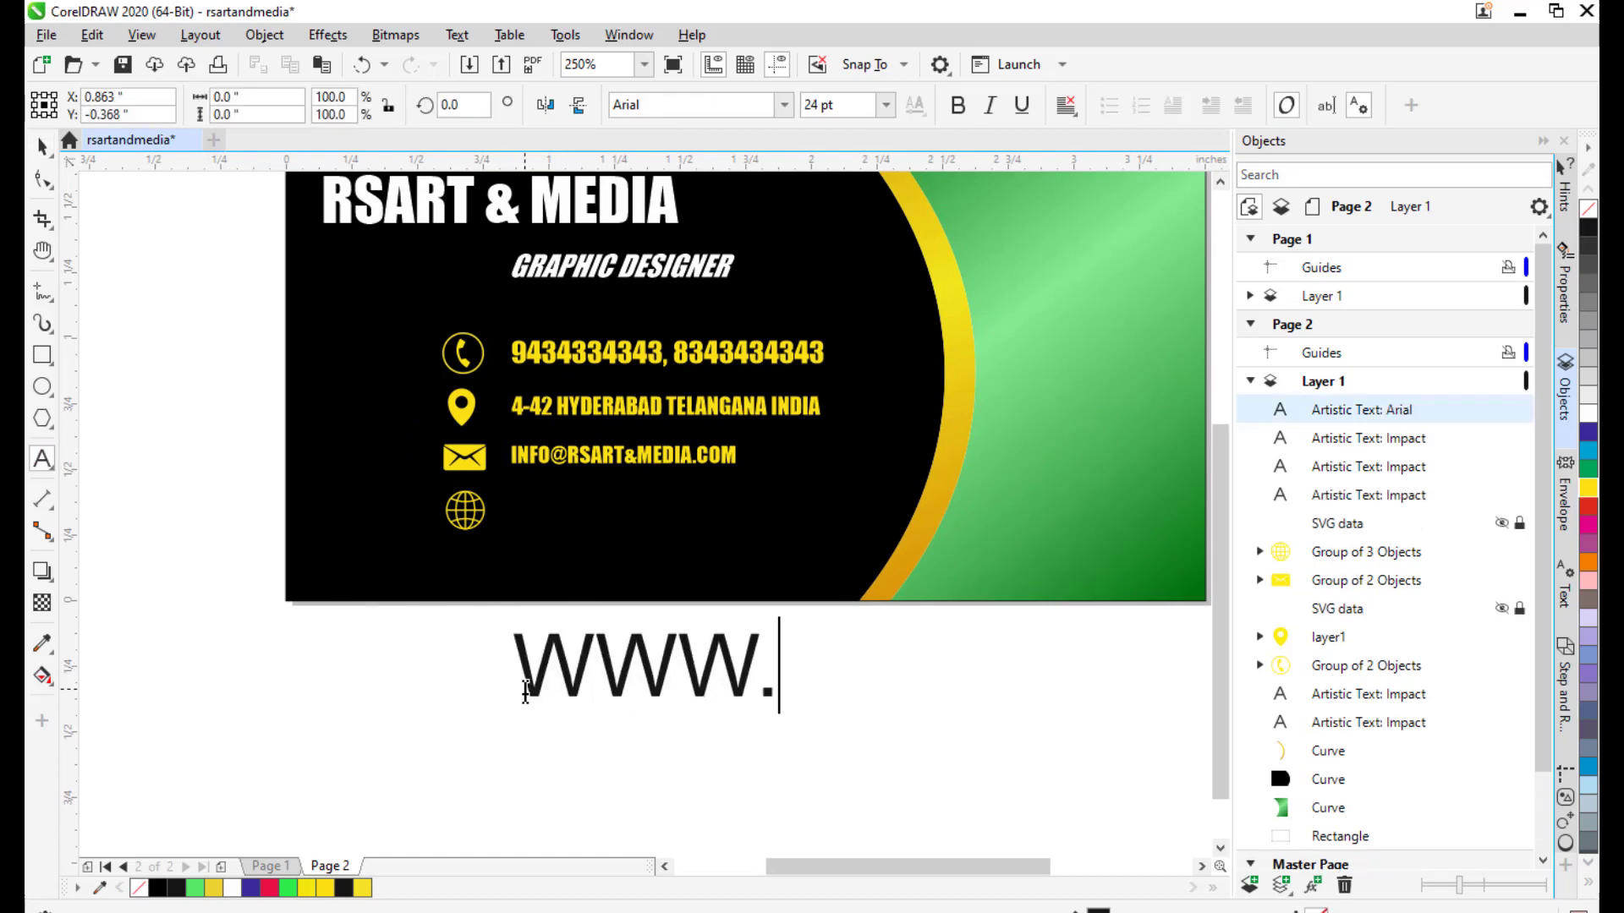
text(RSART)
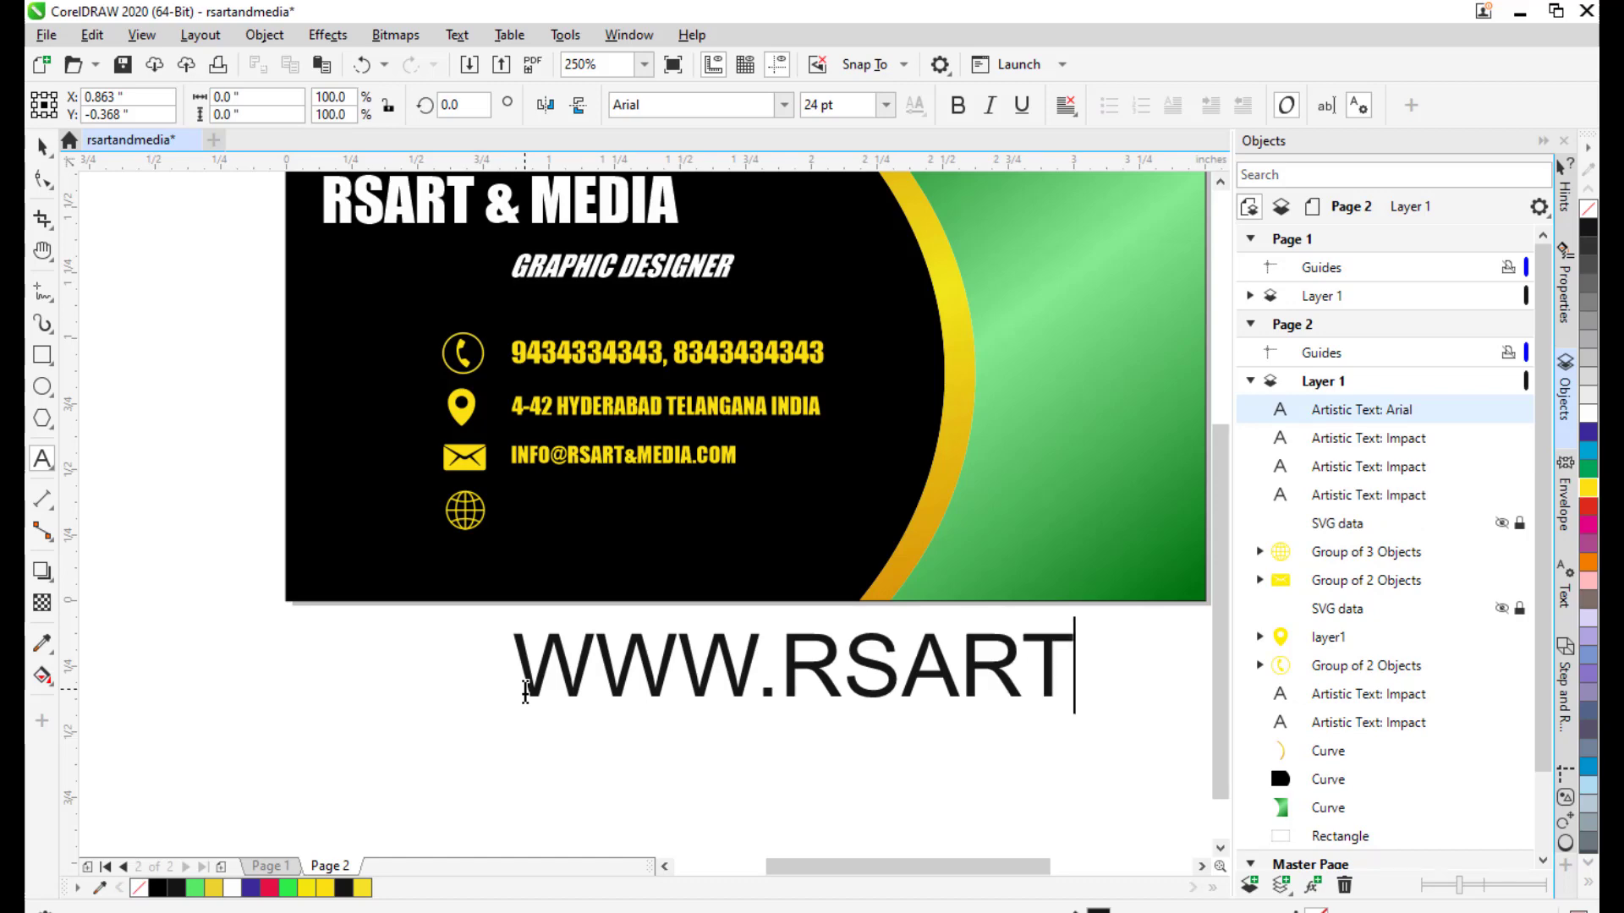
text(AND)
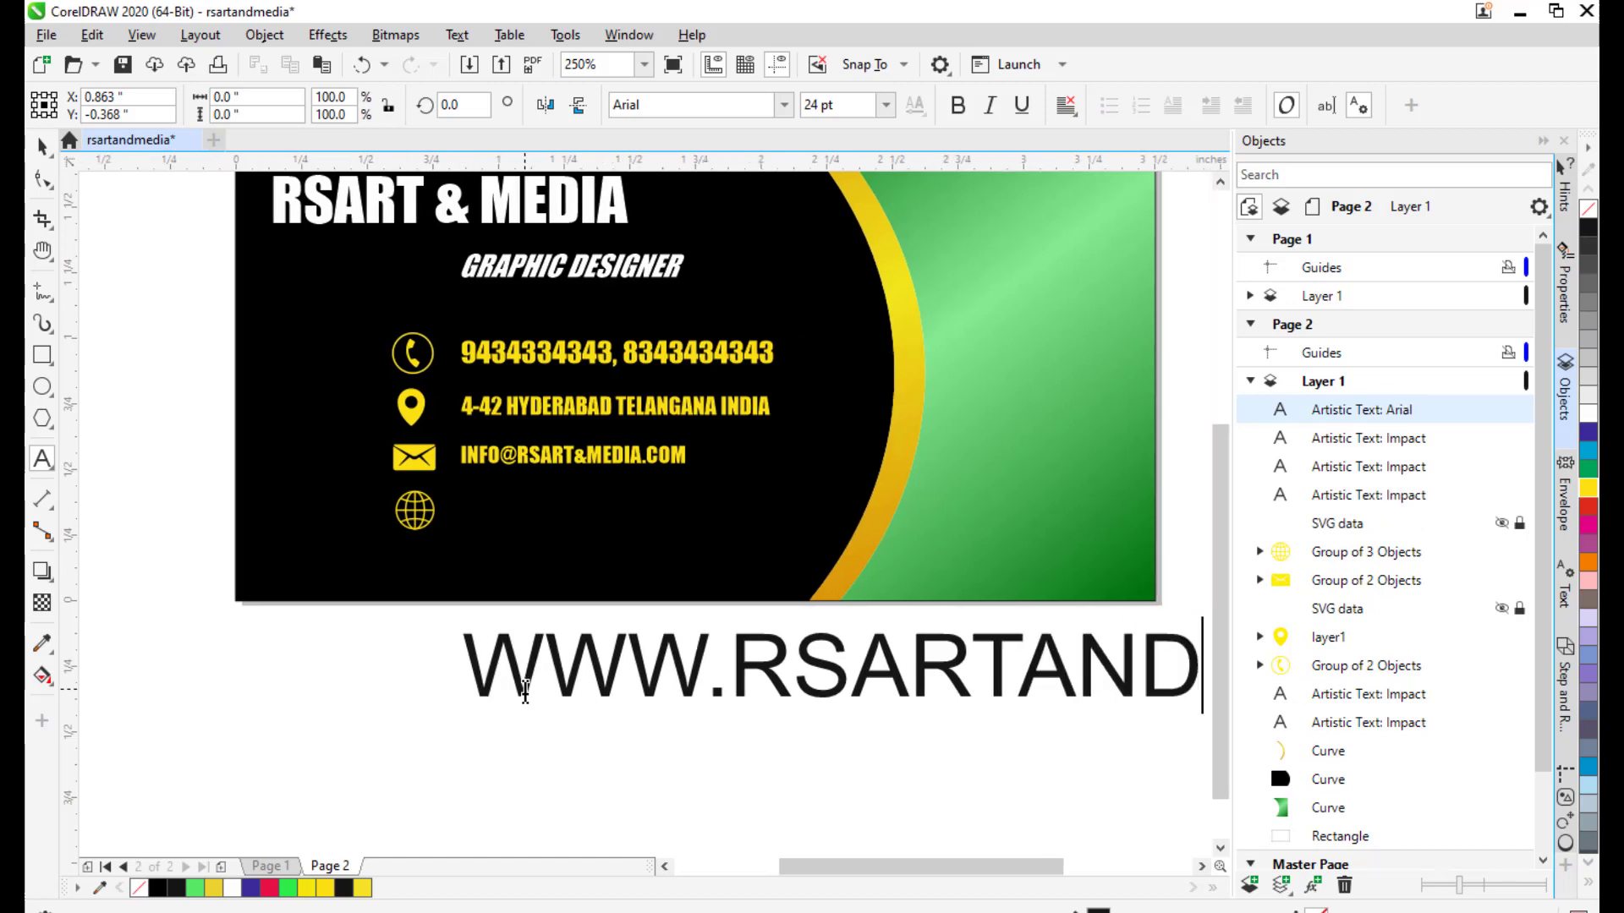
text(MEDIA.CO)
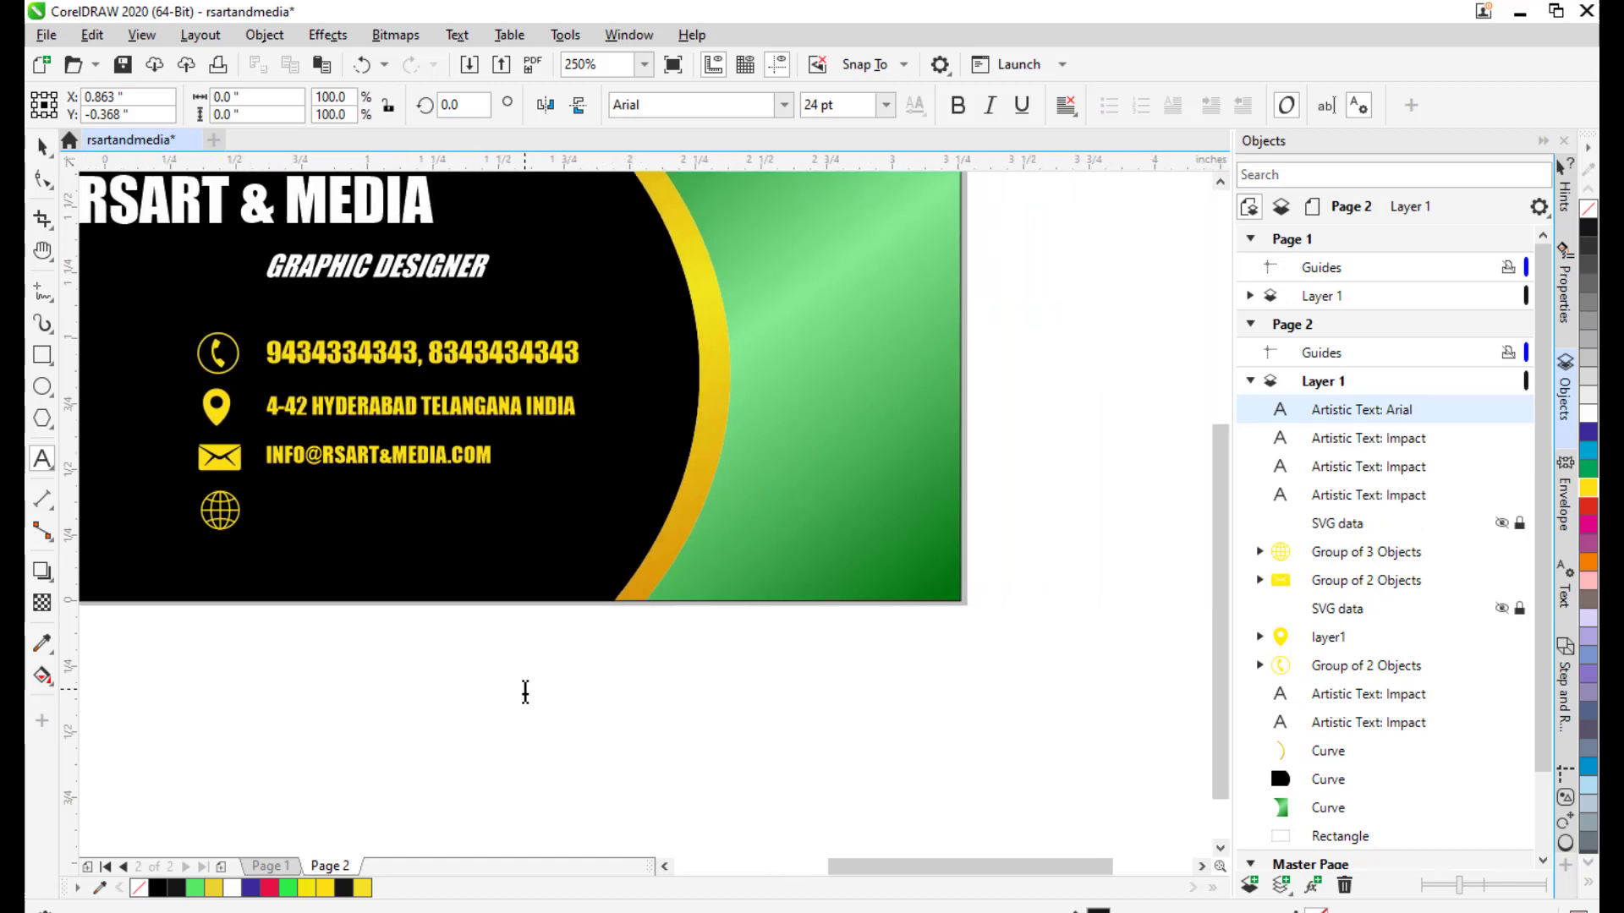
text(M)
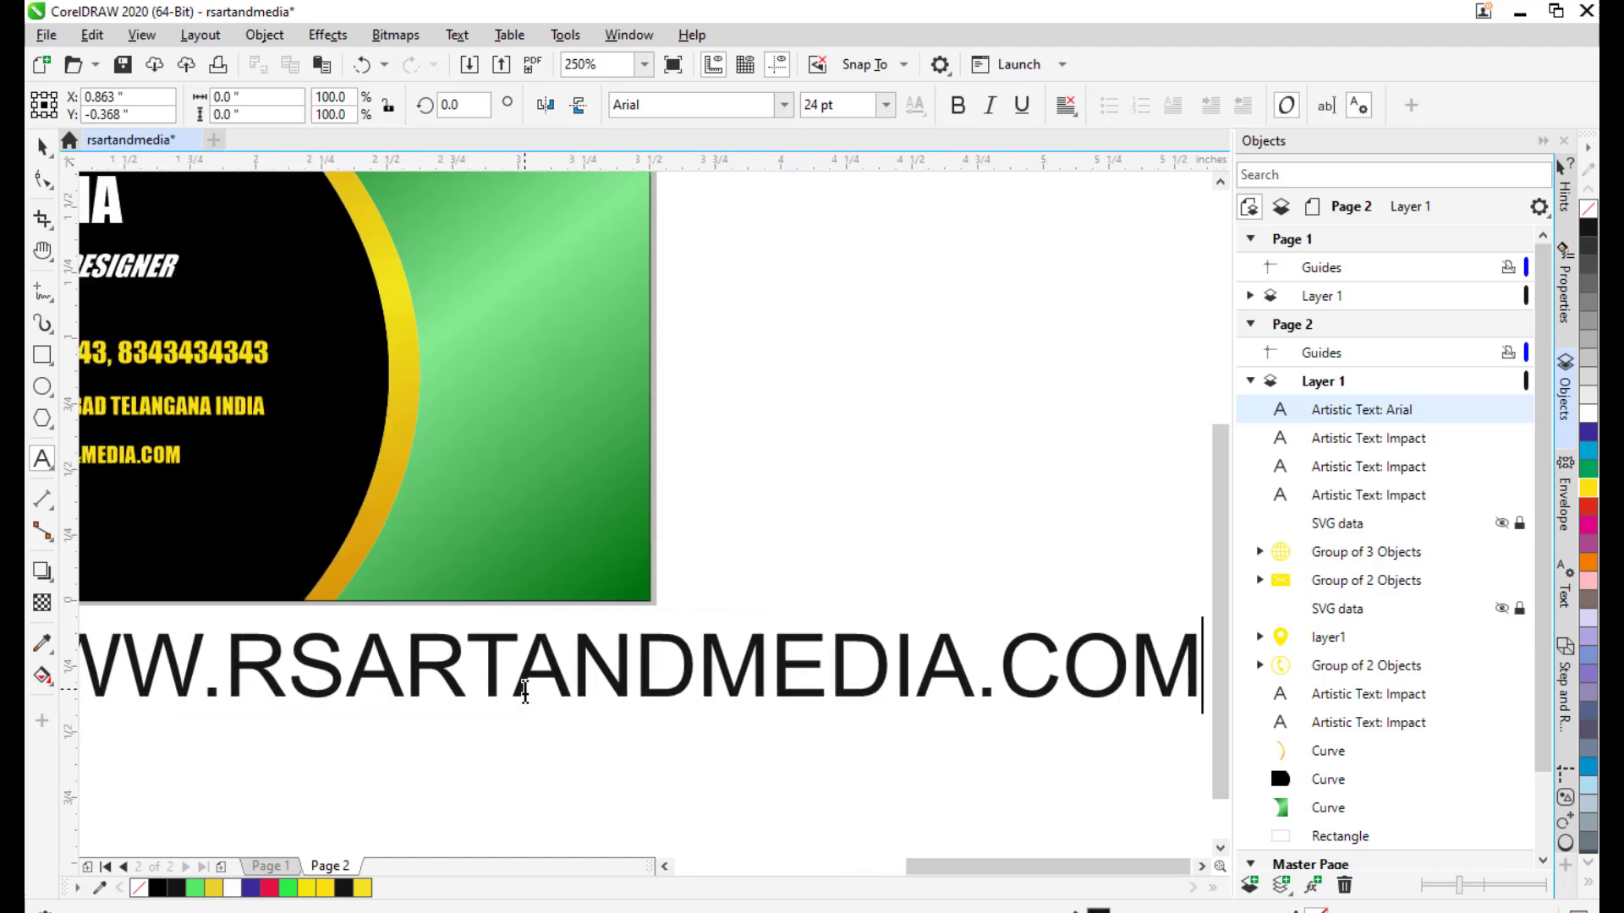
scroll(602, 596, down, 2)
key(ctrl+space)
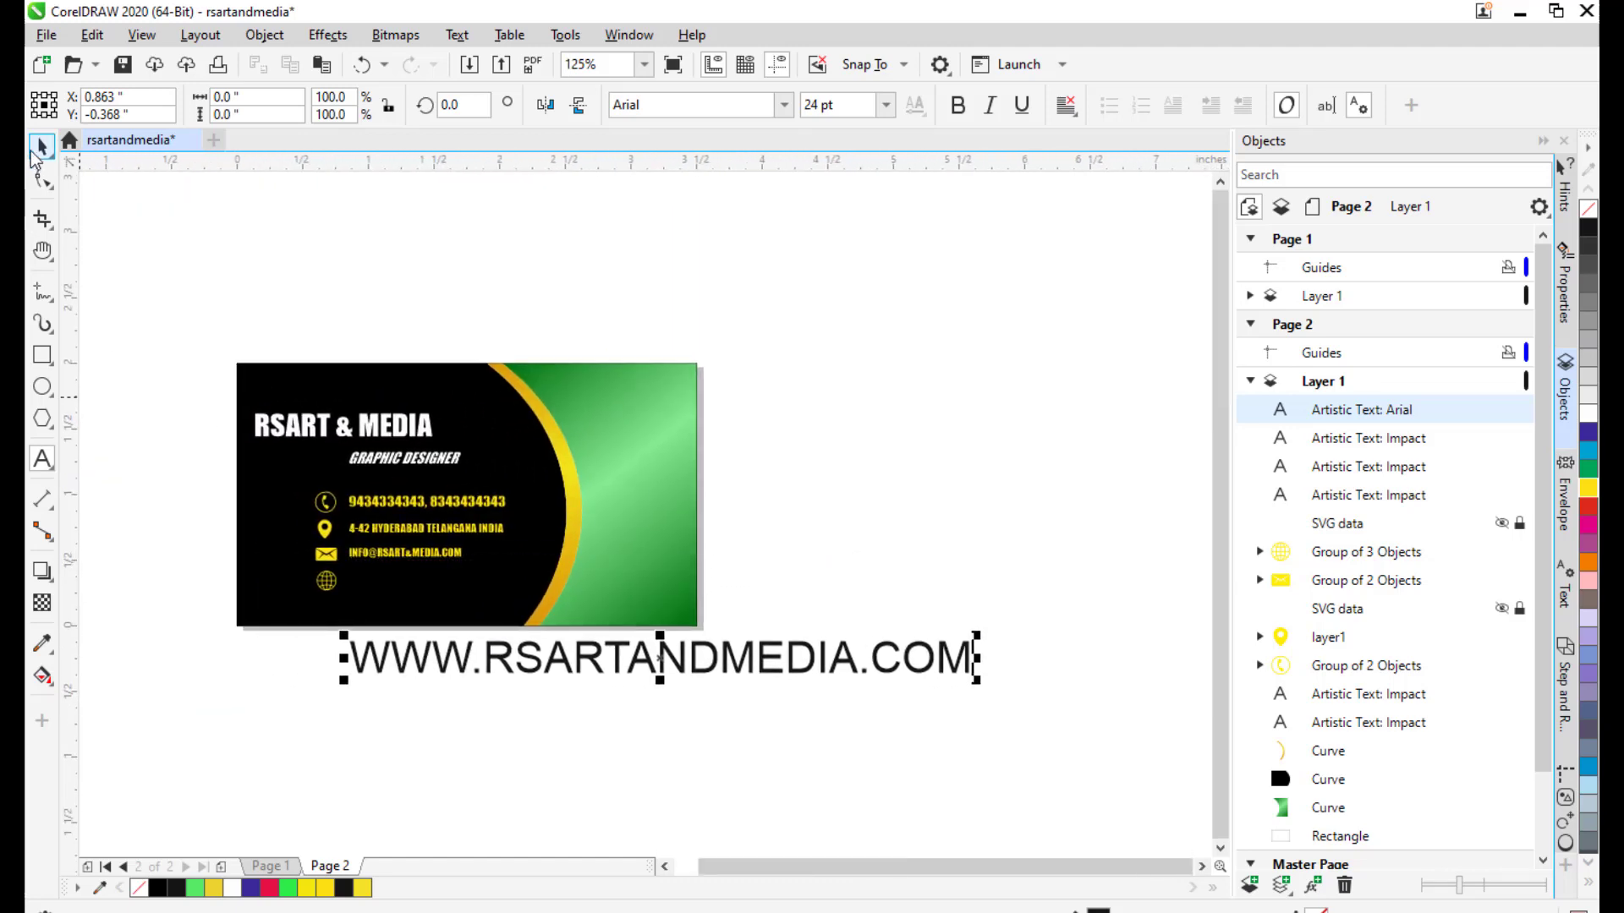
Set the website text in yellow Impact, shrink it, and place it beside the globe icon.
click(658, 104)
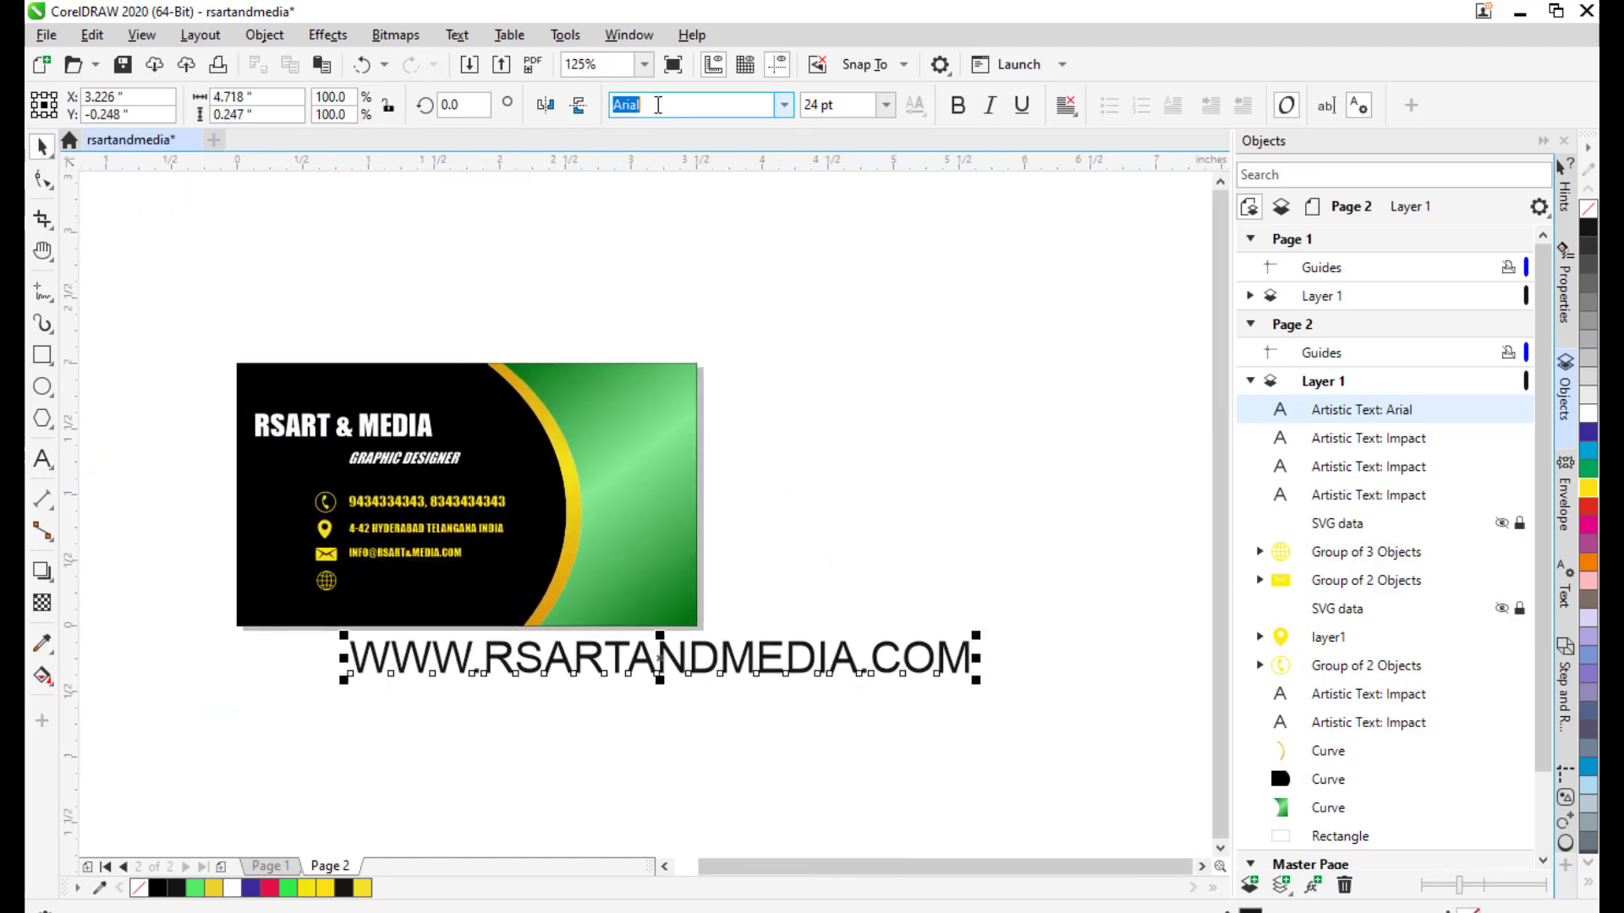
text(Impact)
key(Return)
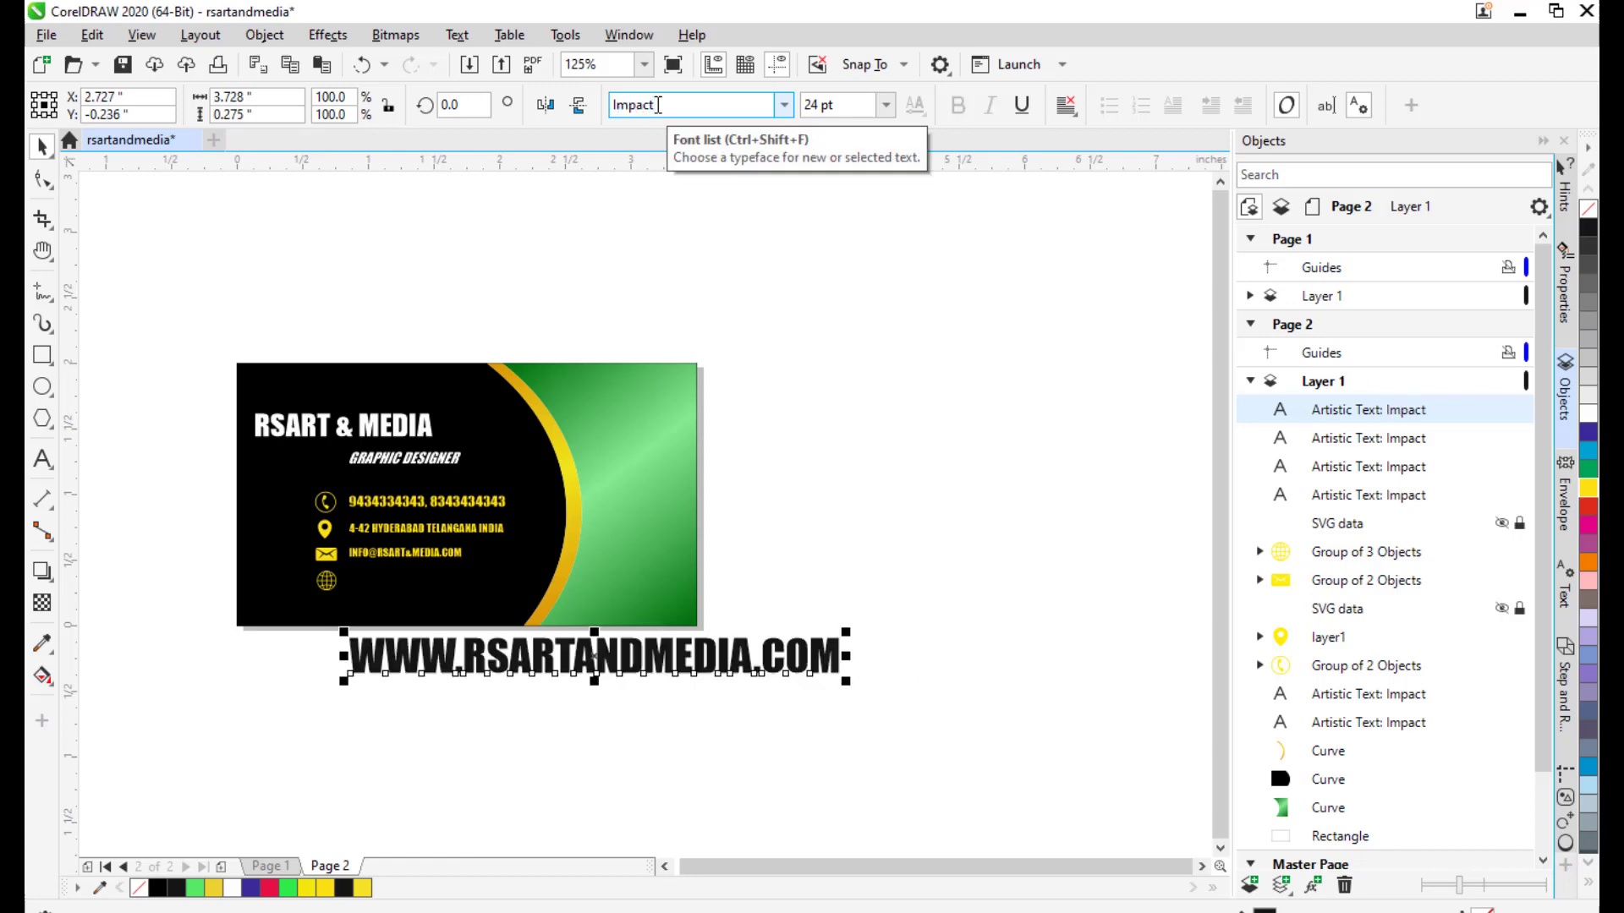
click(1589, 490)
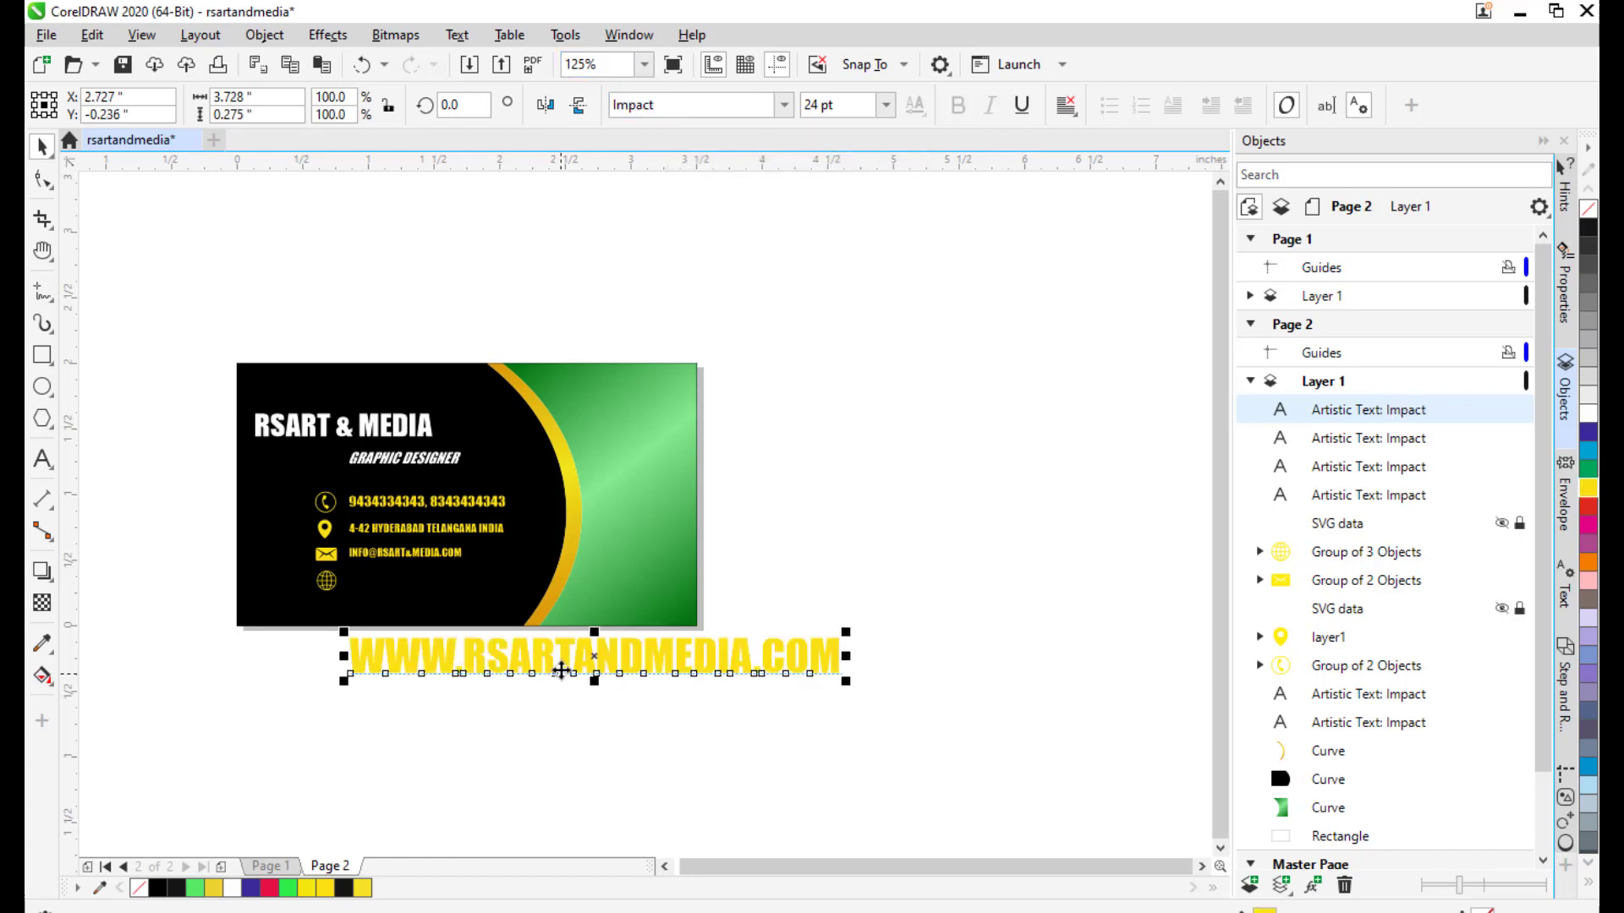
drag(592, 657, 553, 460)
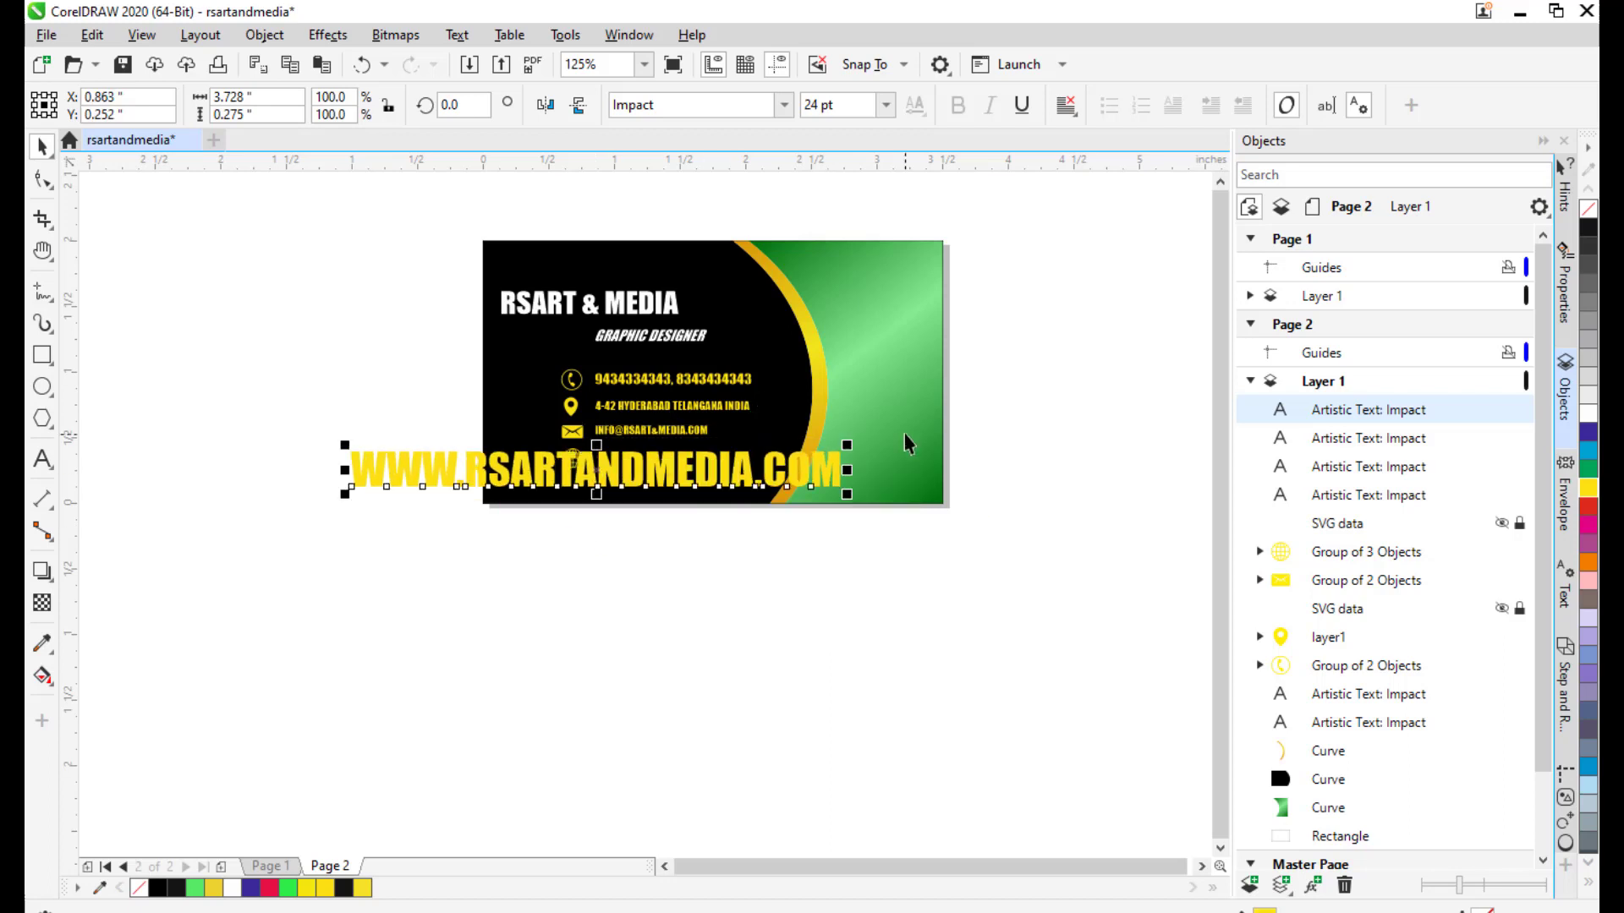
drag(848, 441, 666, 457)
scroll(738, 468, up, 1)
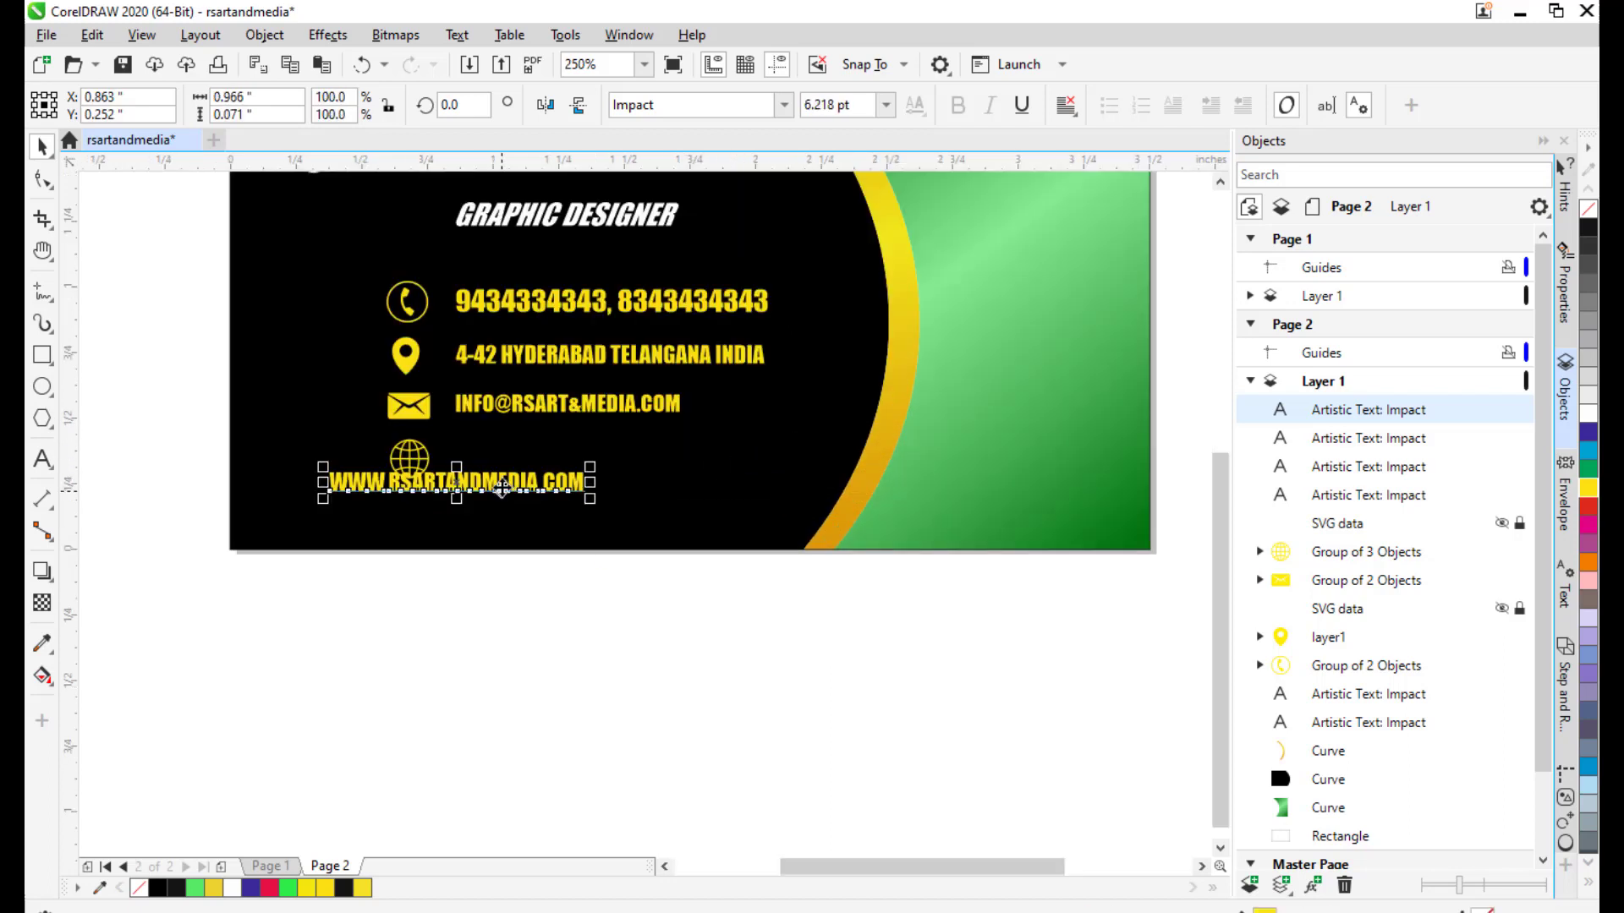
drag(505, 470, 628, 465)
click(668, 656)
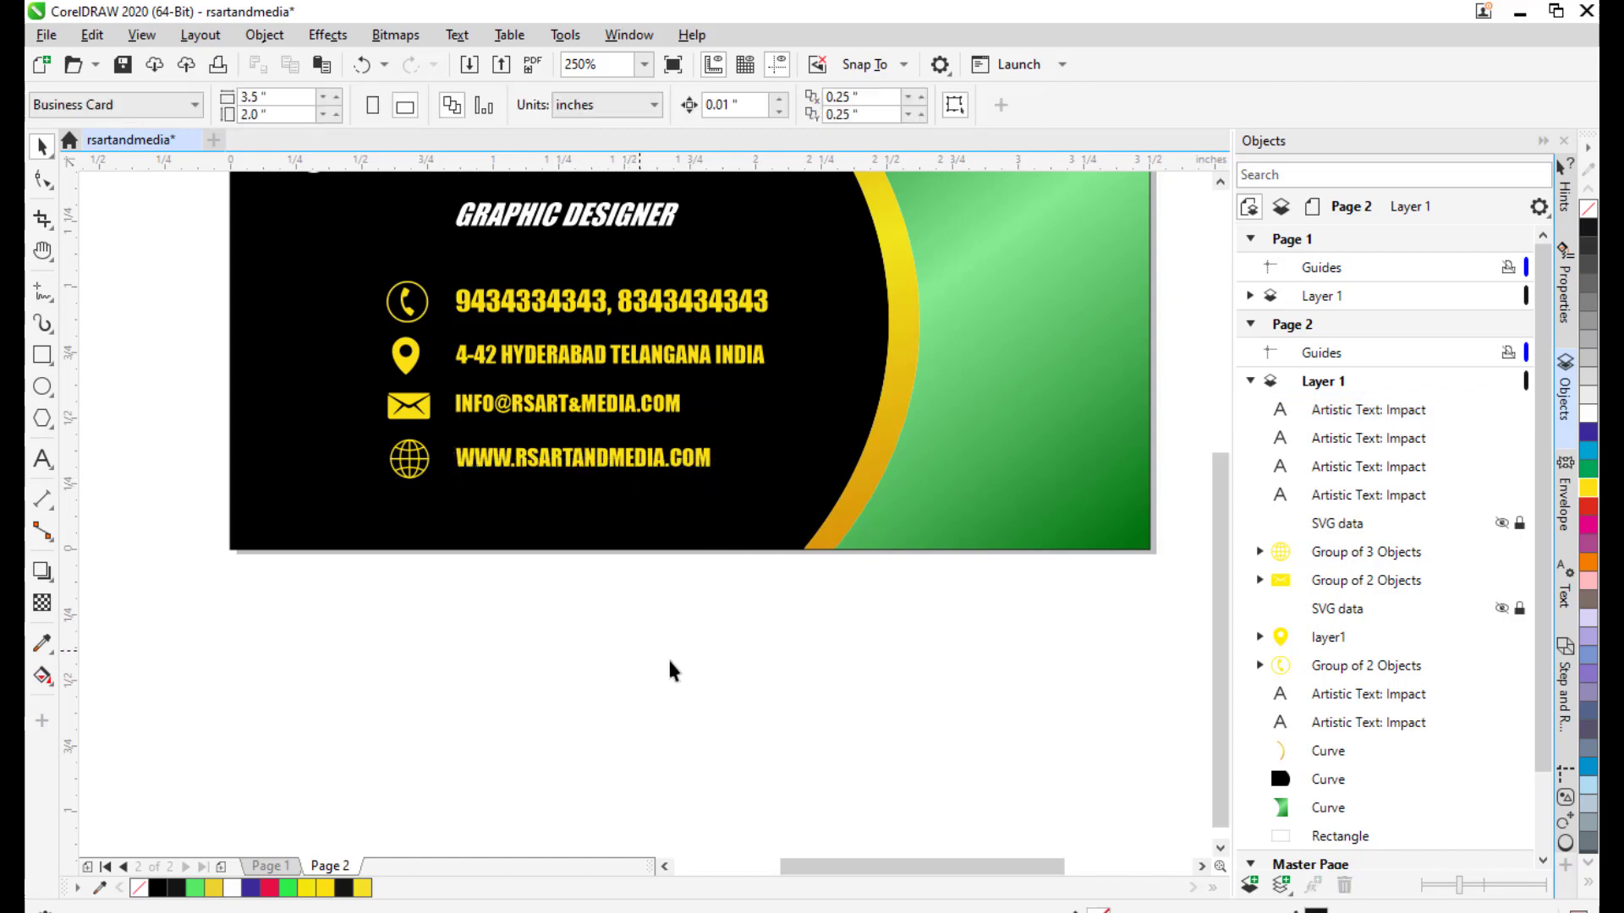
Pan around the card to inspect the four finished contact lines.
scroll(799, 646, down, 1)
scroll(746, 498, up, 1)
drag(744, 497, 862, 393)
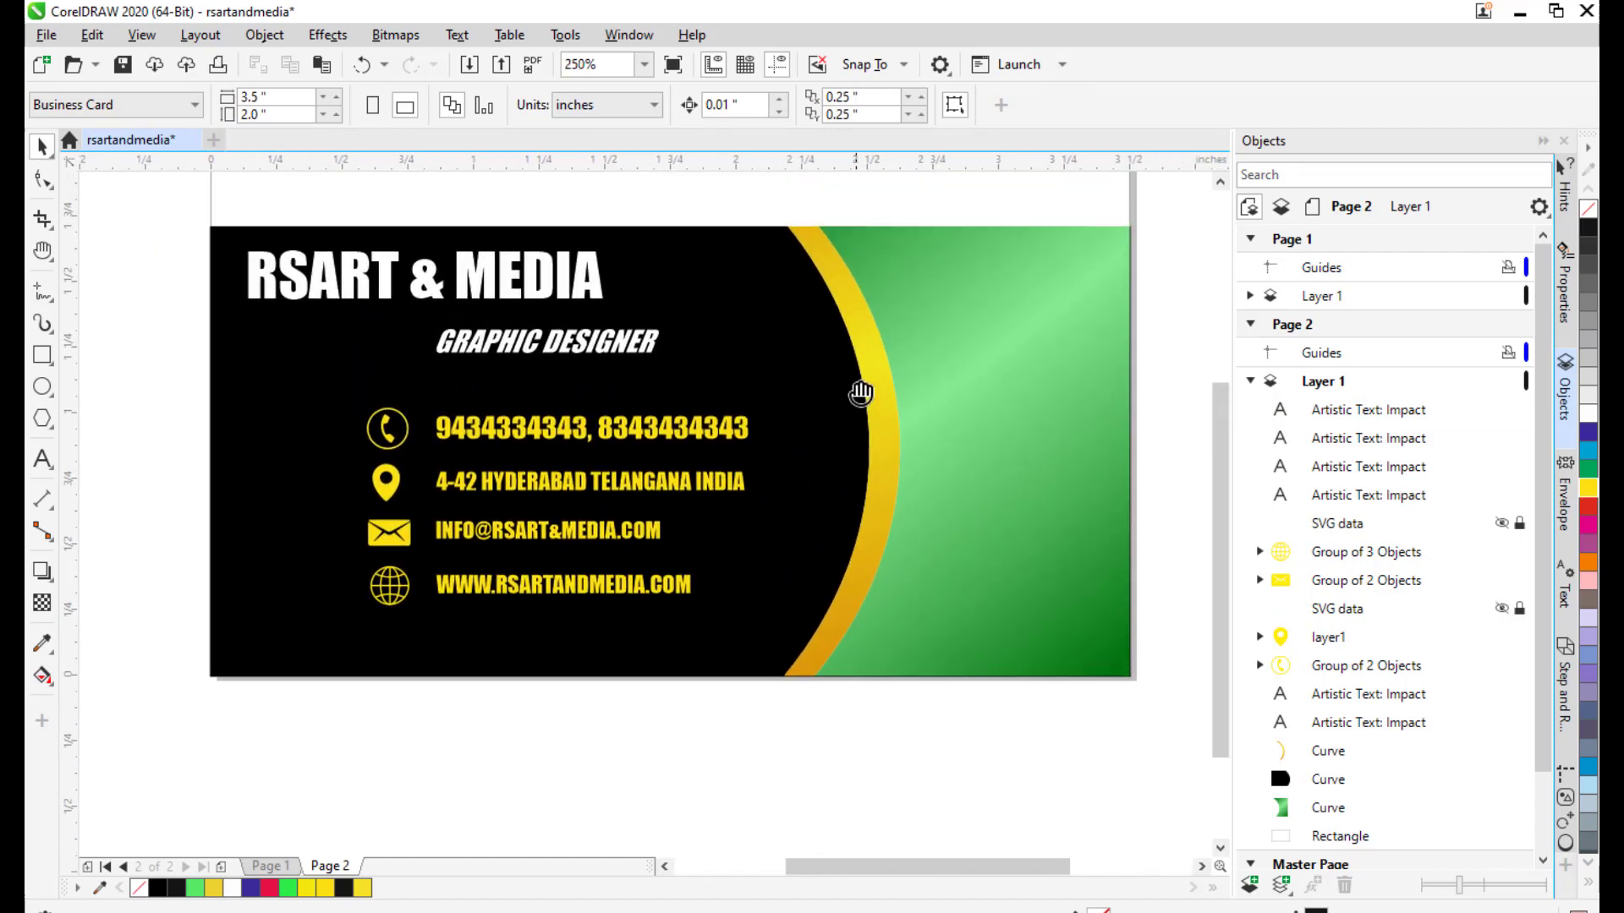
drag(614, 348, 645, 376)
mouse_move(738, 420)
mouse_down()
mouse_move(670, 422)
mouse_move(719, 427)
mouse_up()
scroll(805, 384, down, 1)
drag(1026, 449, 950, 403)
scroll(848, 391, up, 1)
drag(847, 391, 886, 378)
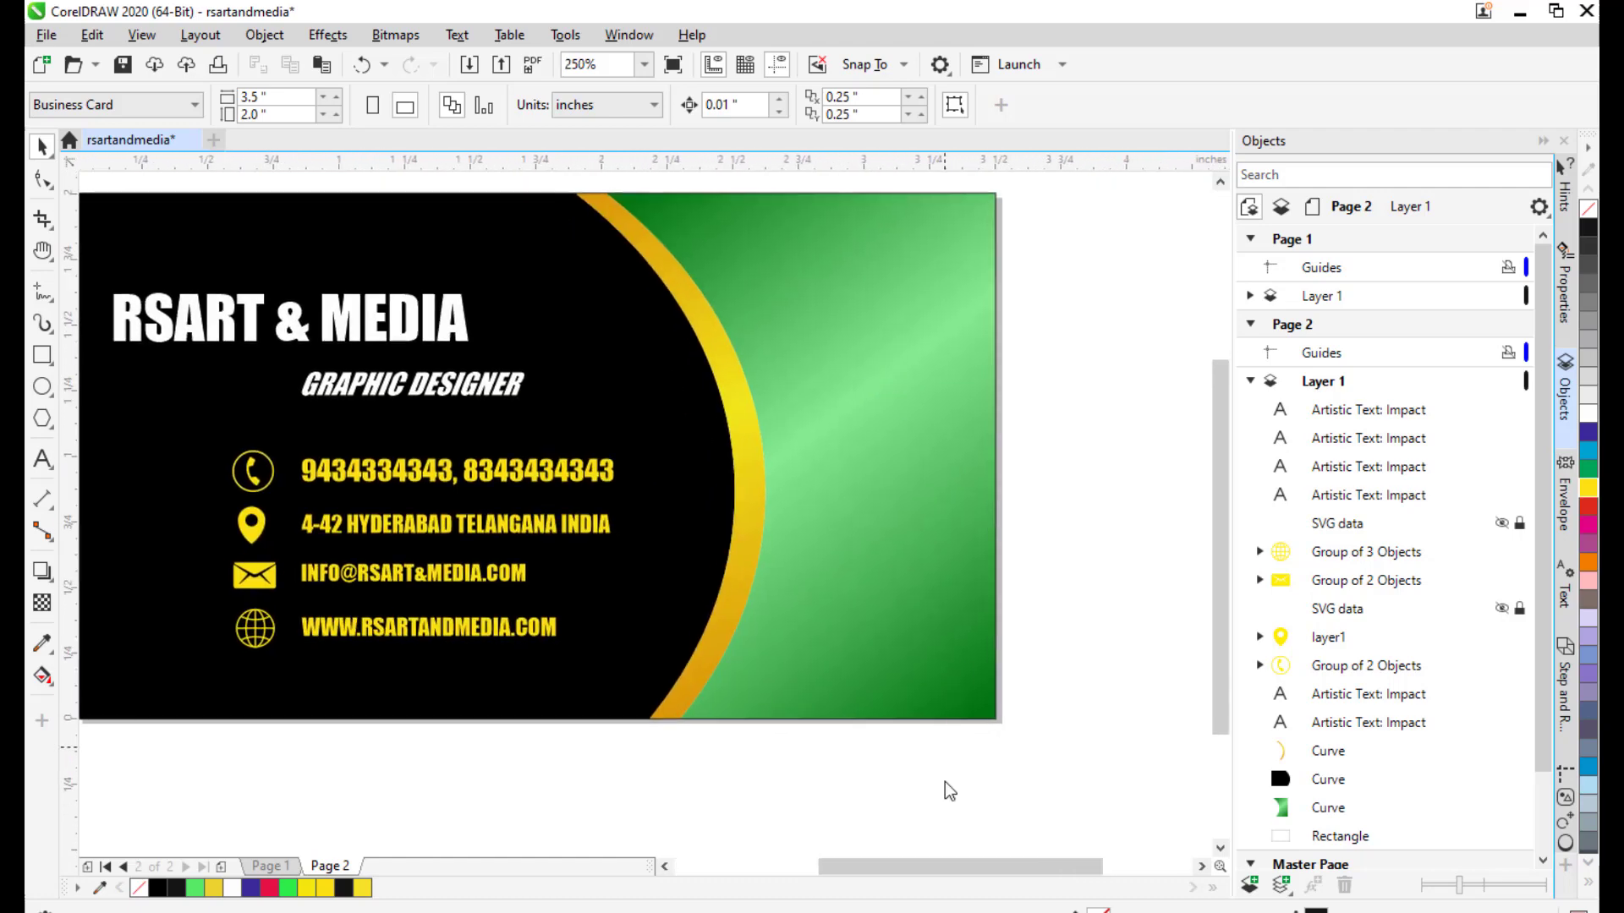
scroll(858, 351, up, 1)
drag(887, 551, 916, 452)
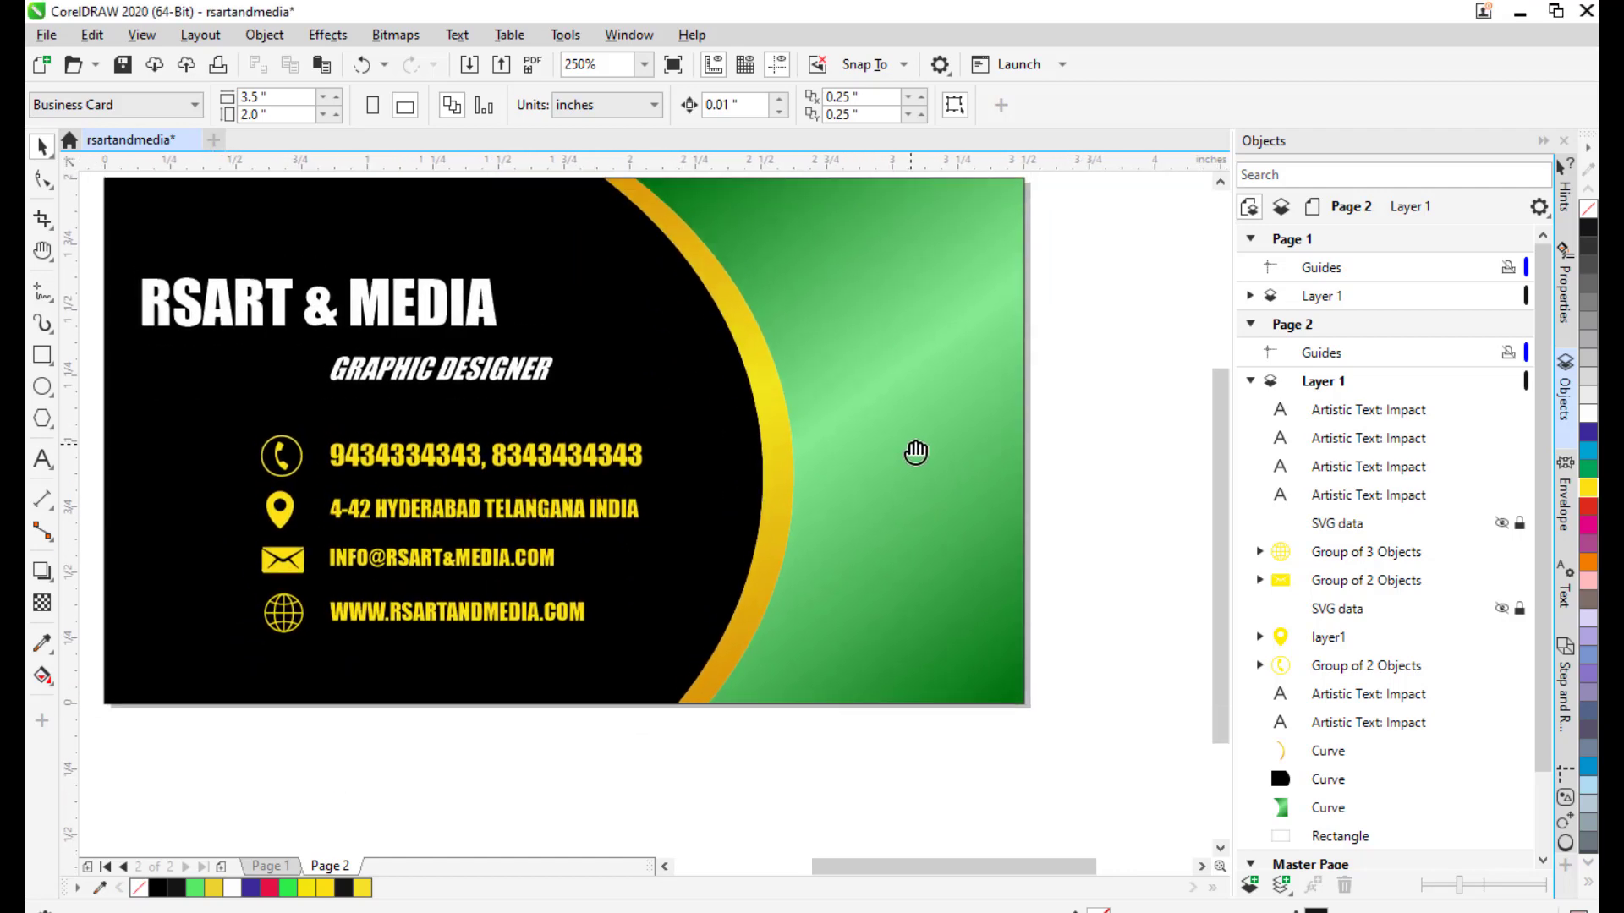
drag(647, 382, 677, 453)
Type the two-line text 'GRAPHICS' / '& VIDEO EDITING' on the card's green area.
click(42, 458)
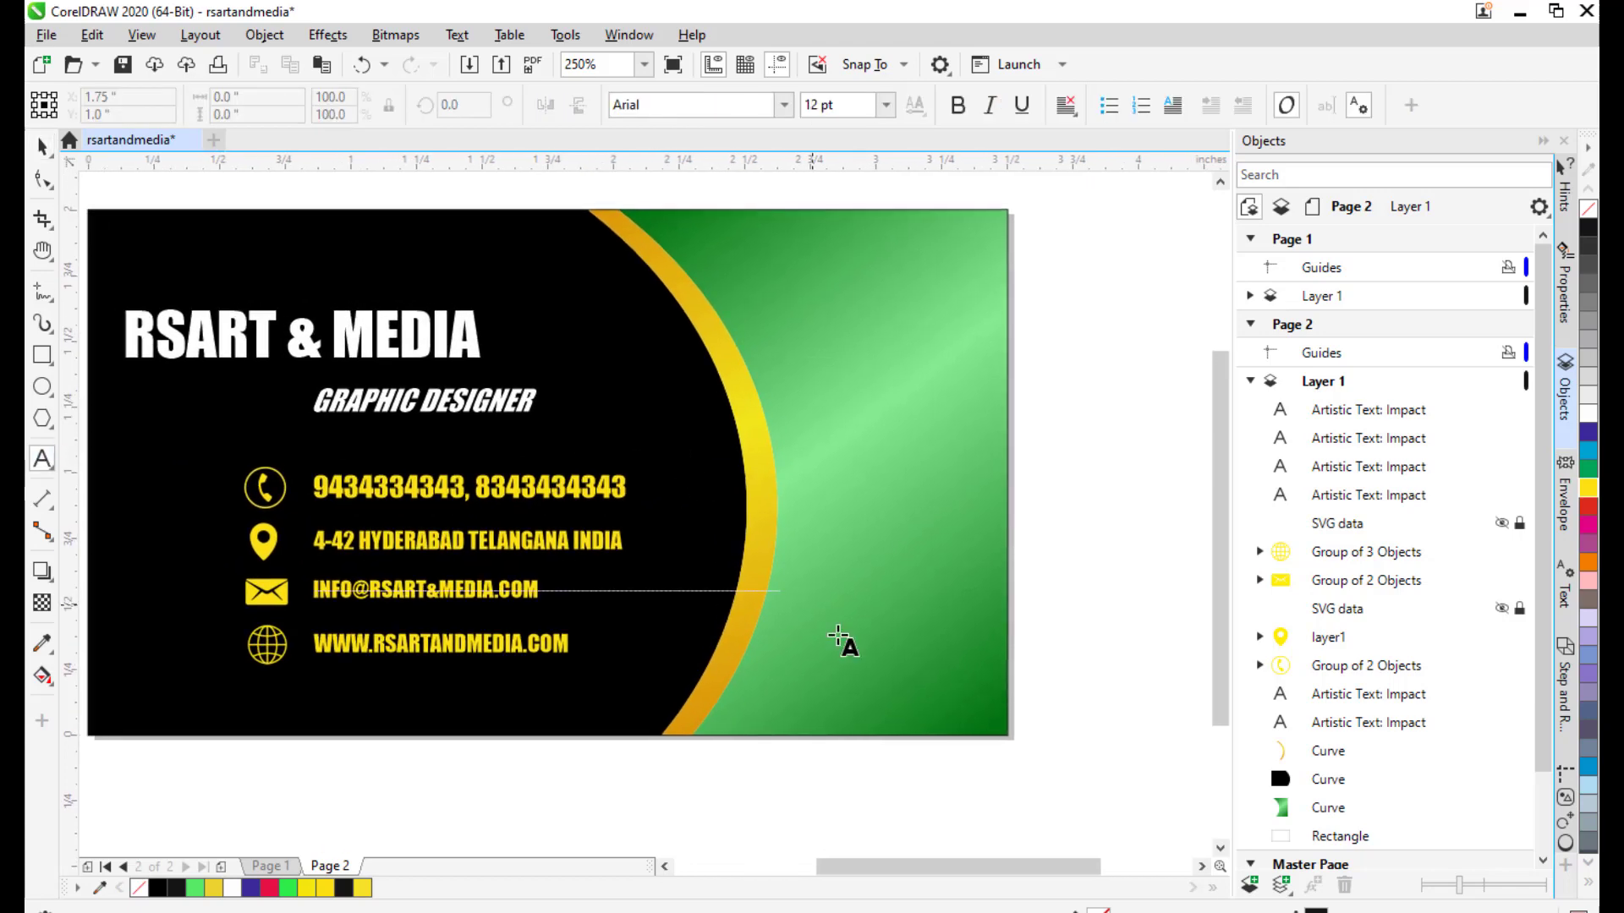
drag(790, 408, 785, 402)
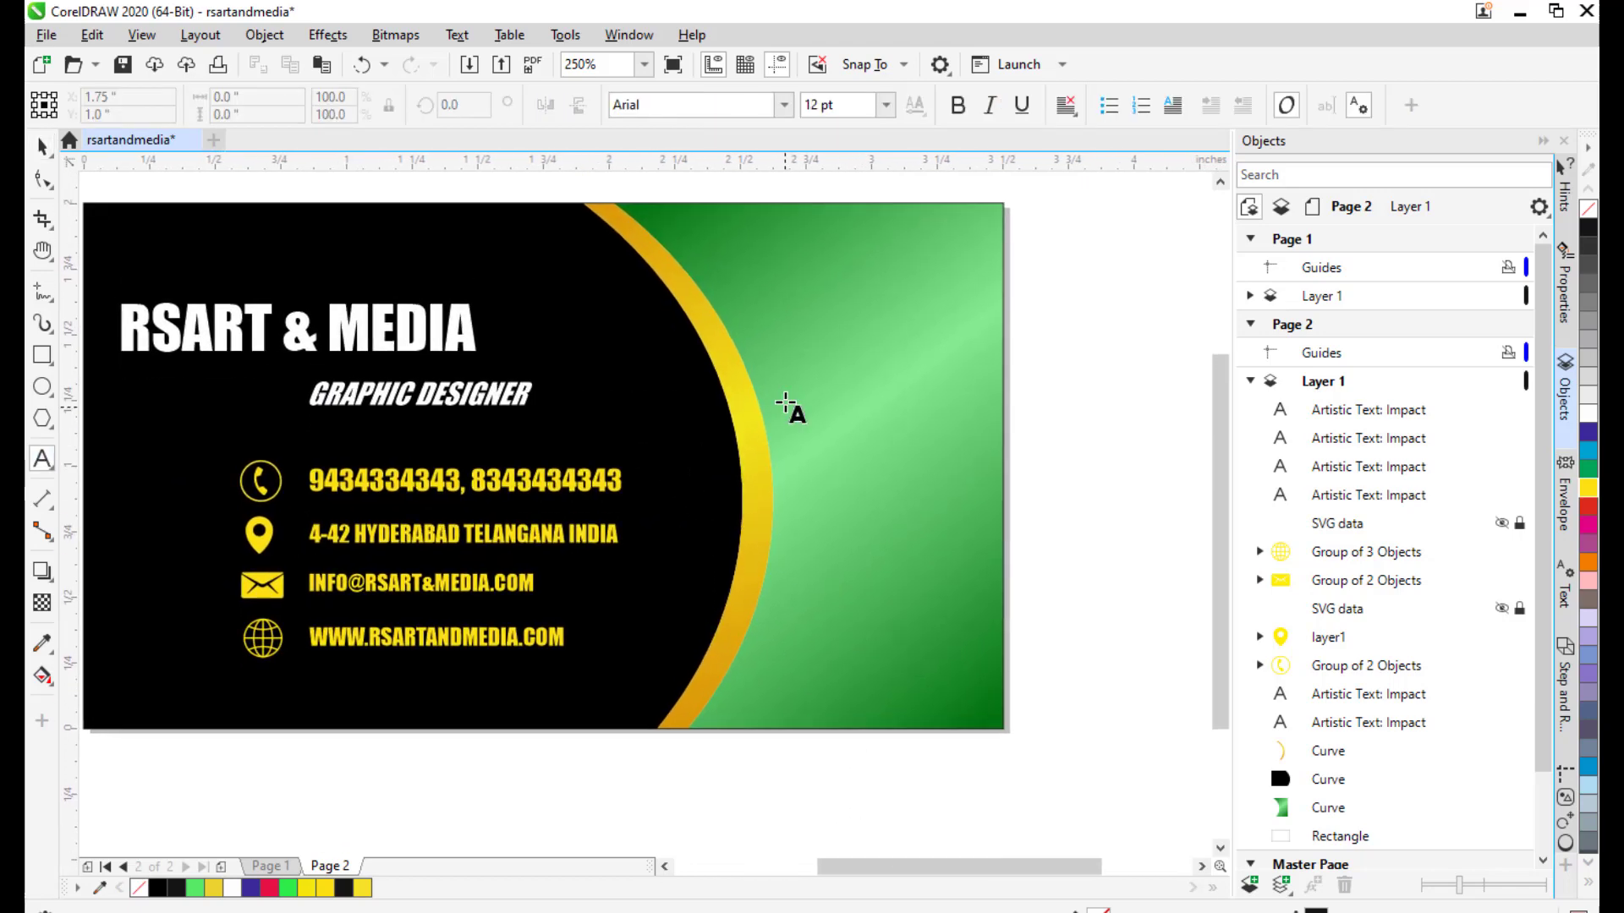
click(820, 337)
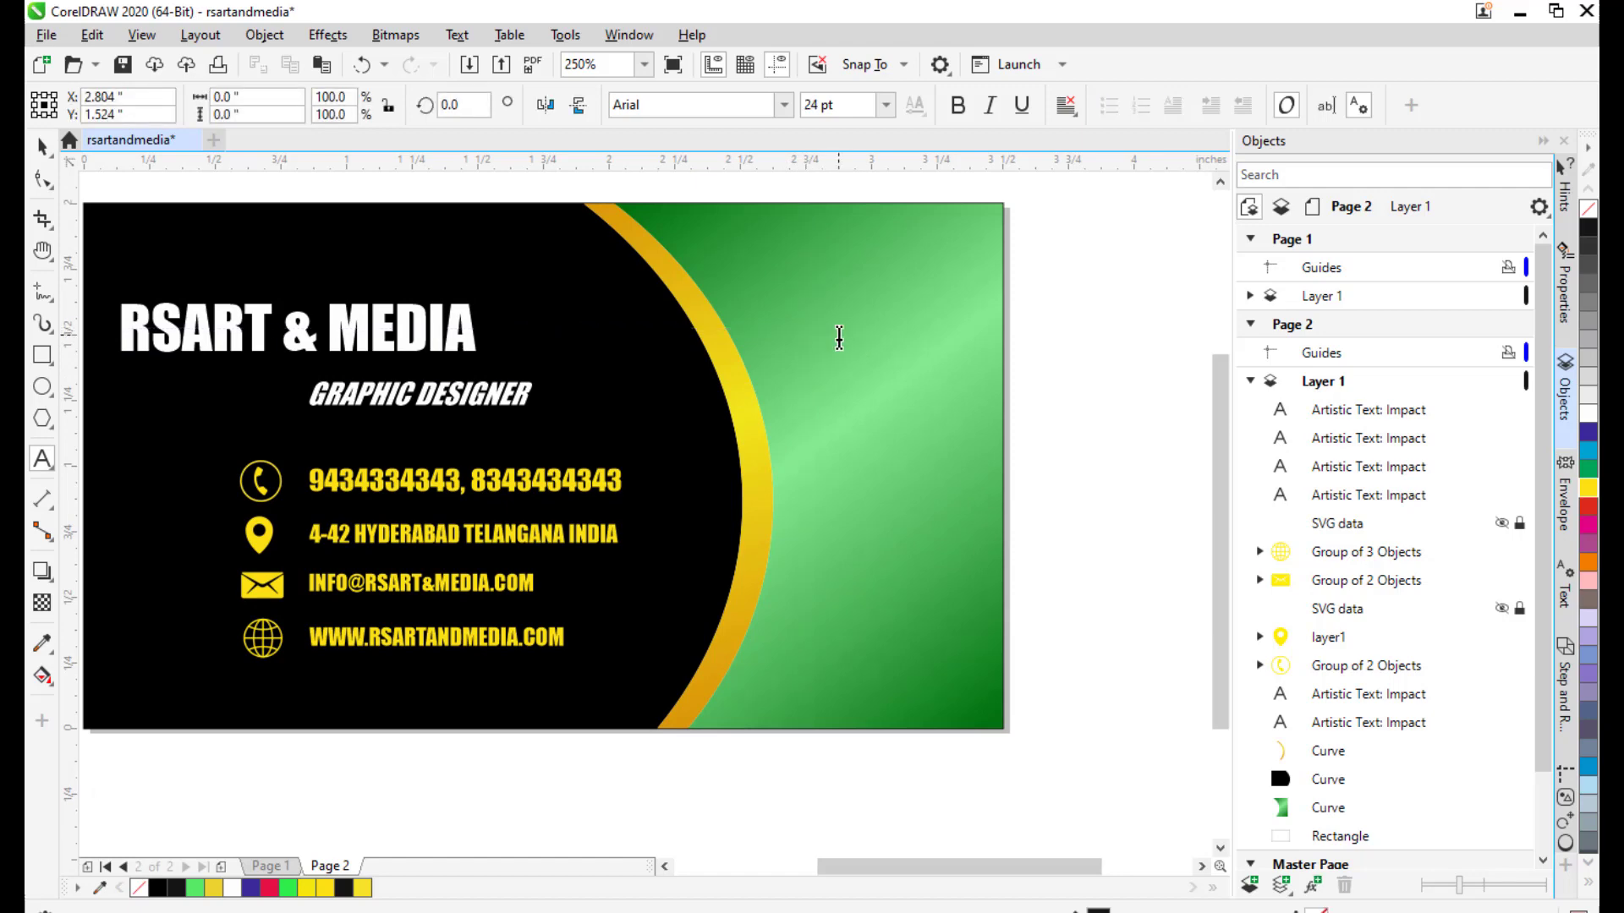
text(GRAPHIC)
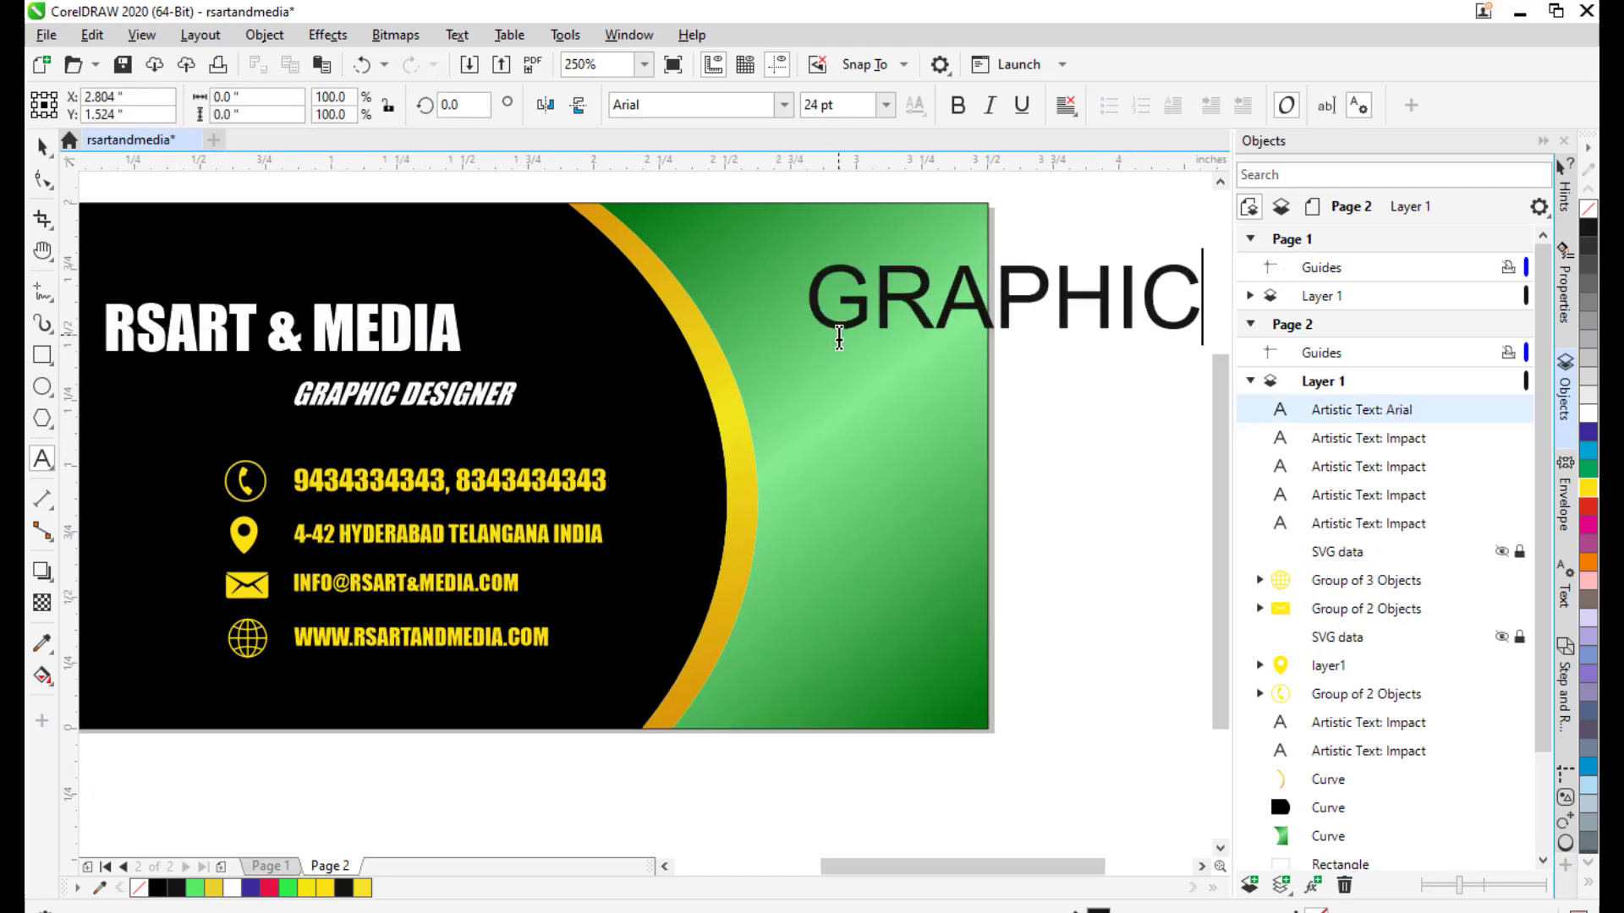
key(Return)
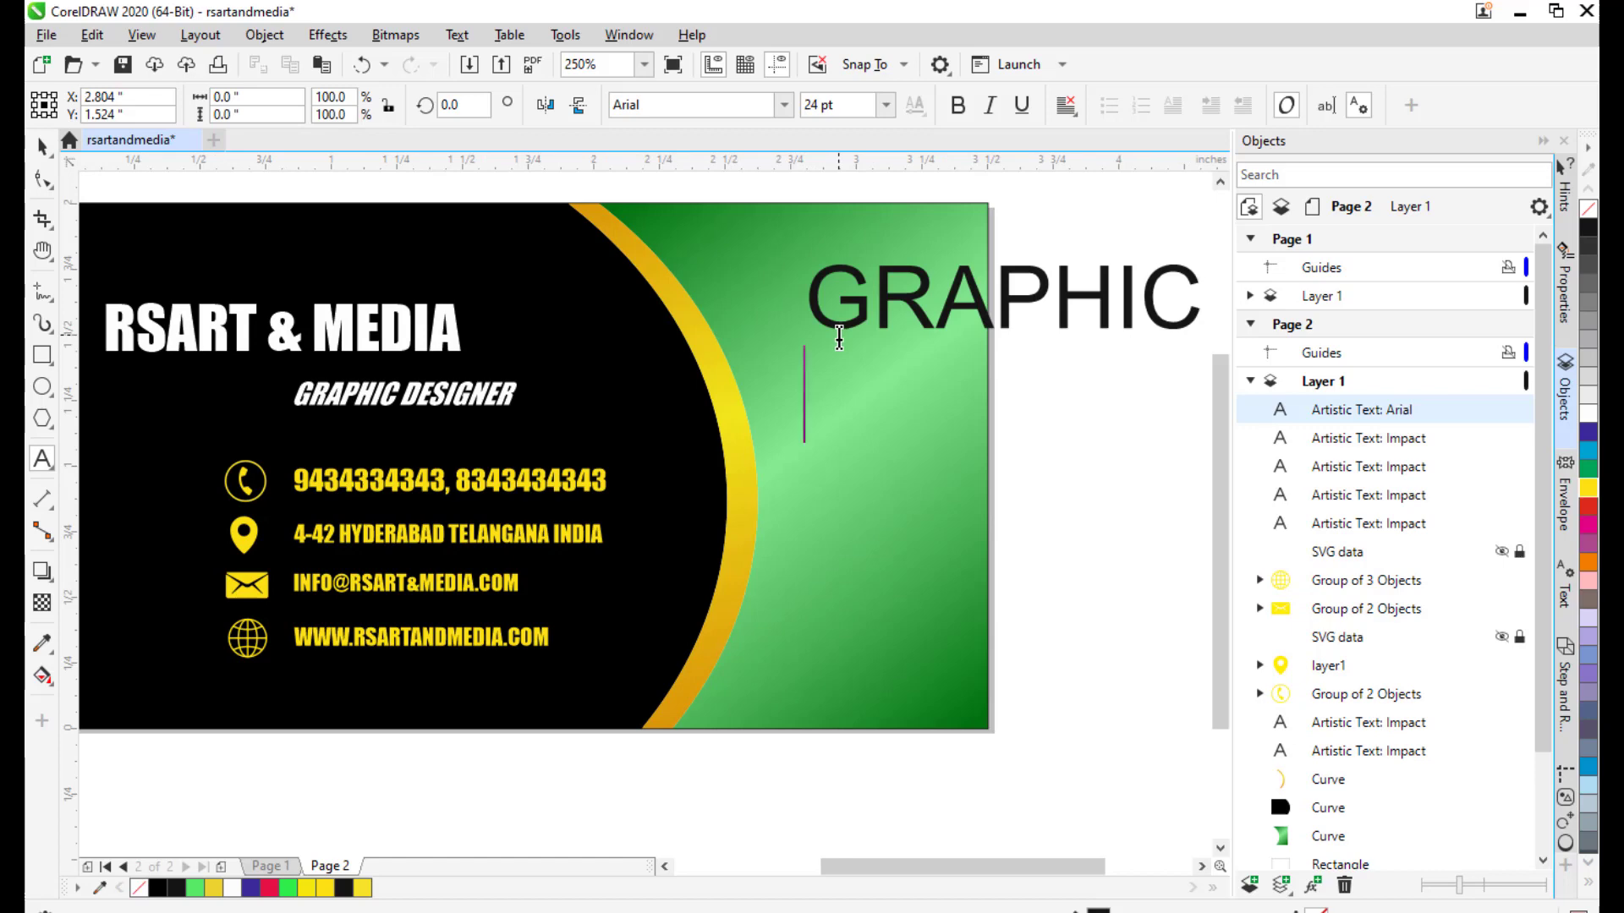
text(&)
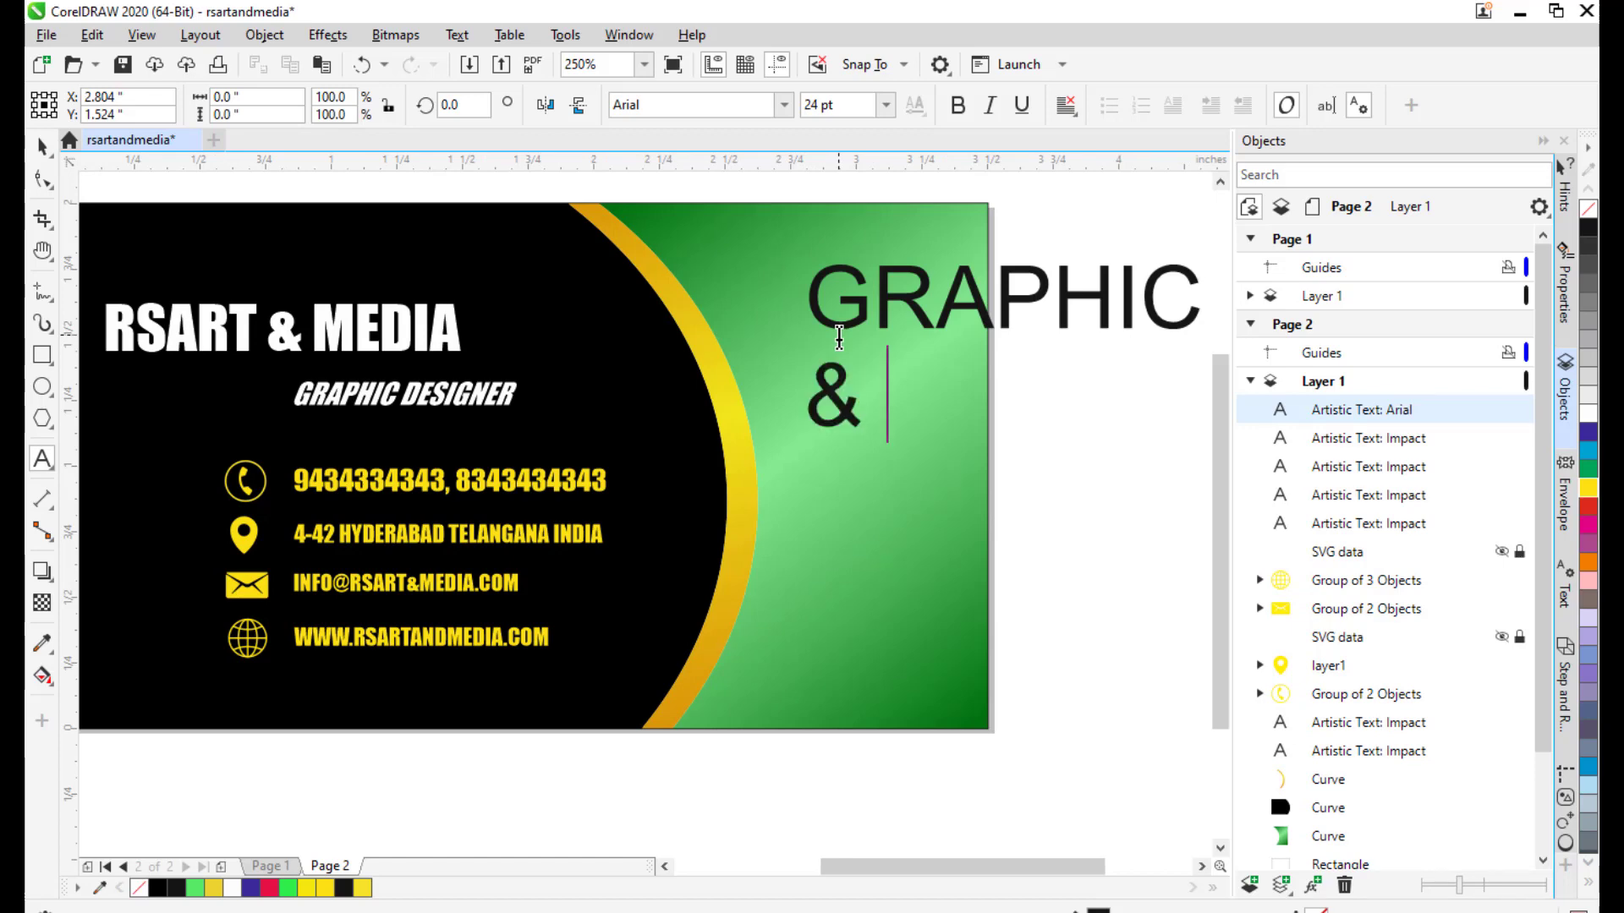
text( VI)
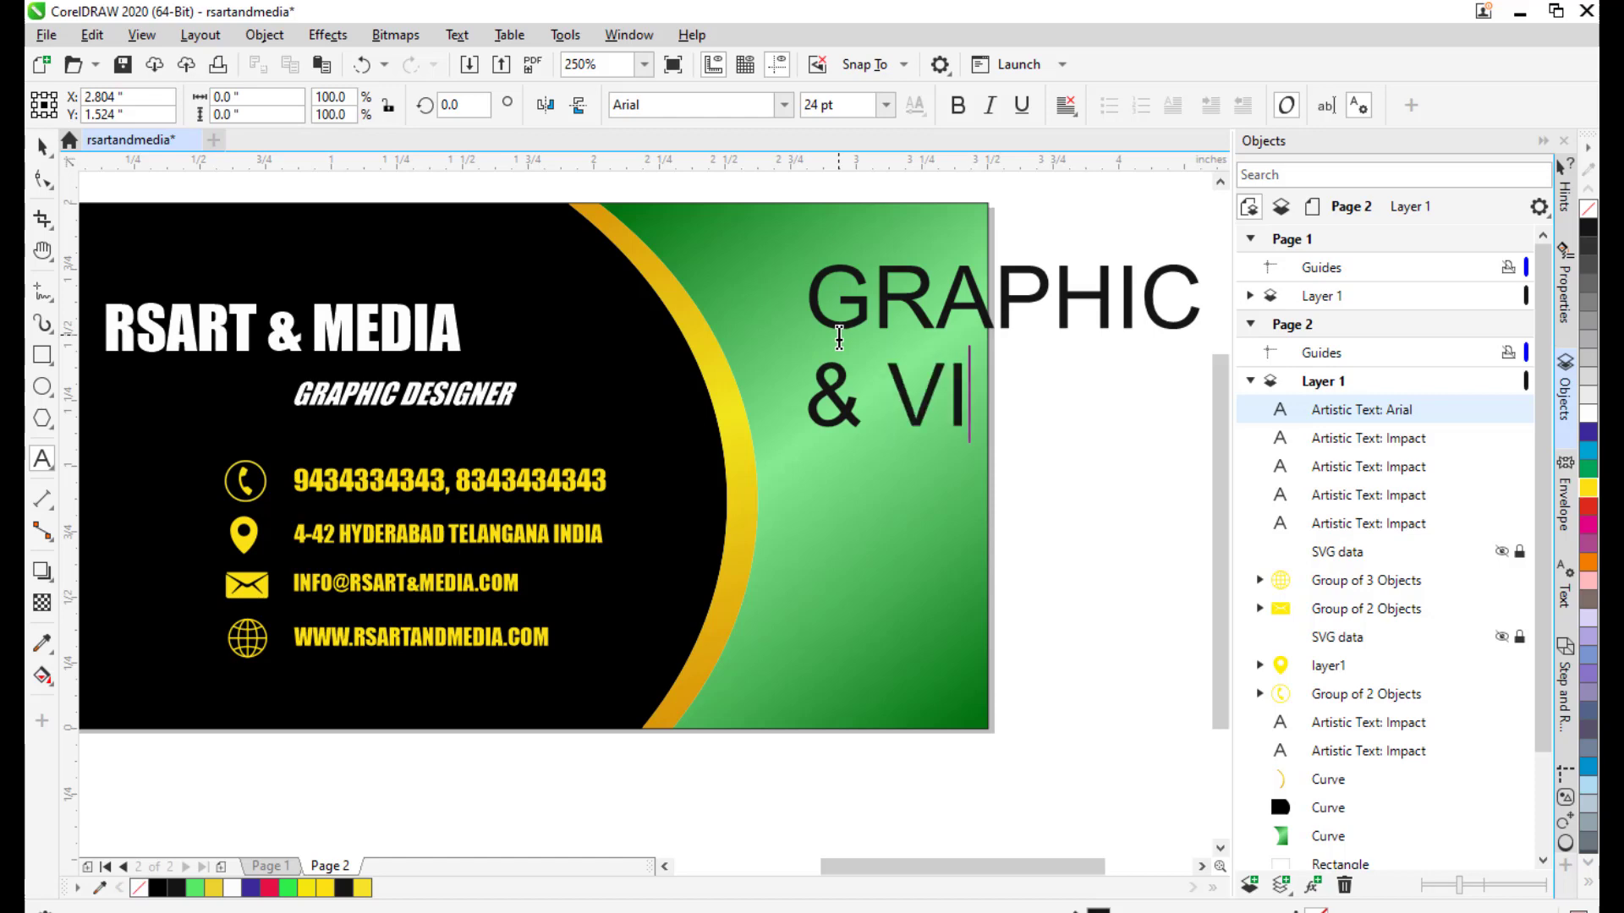
text(DEO EDITING)
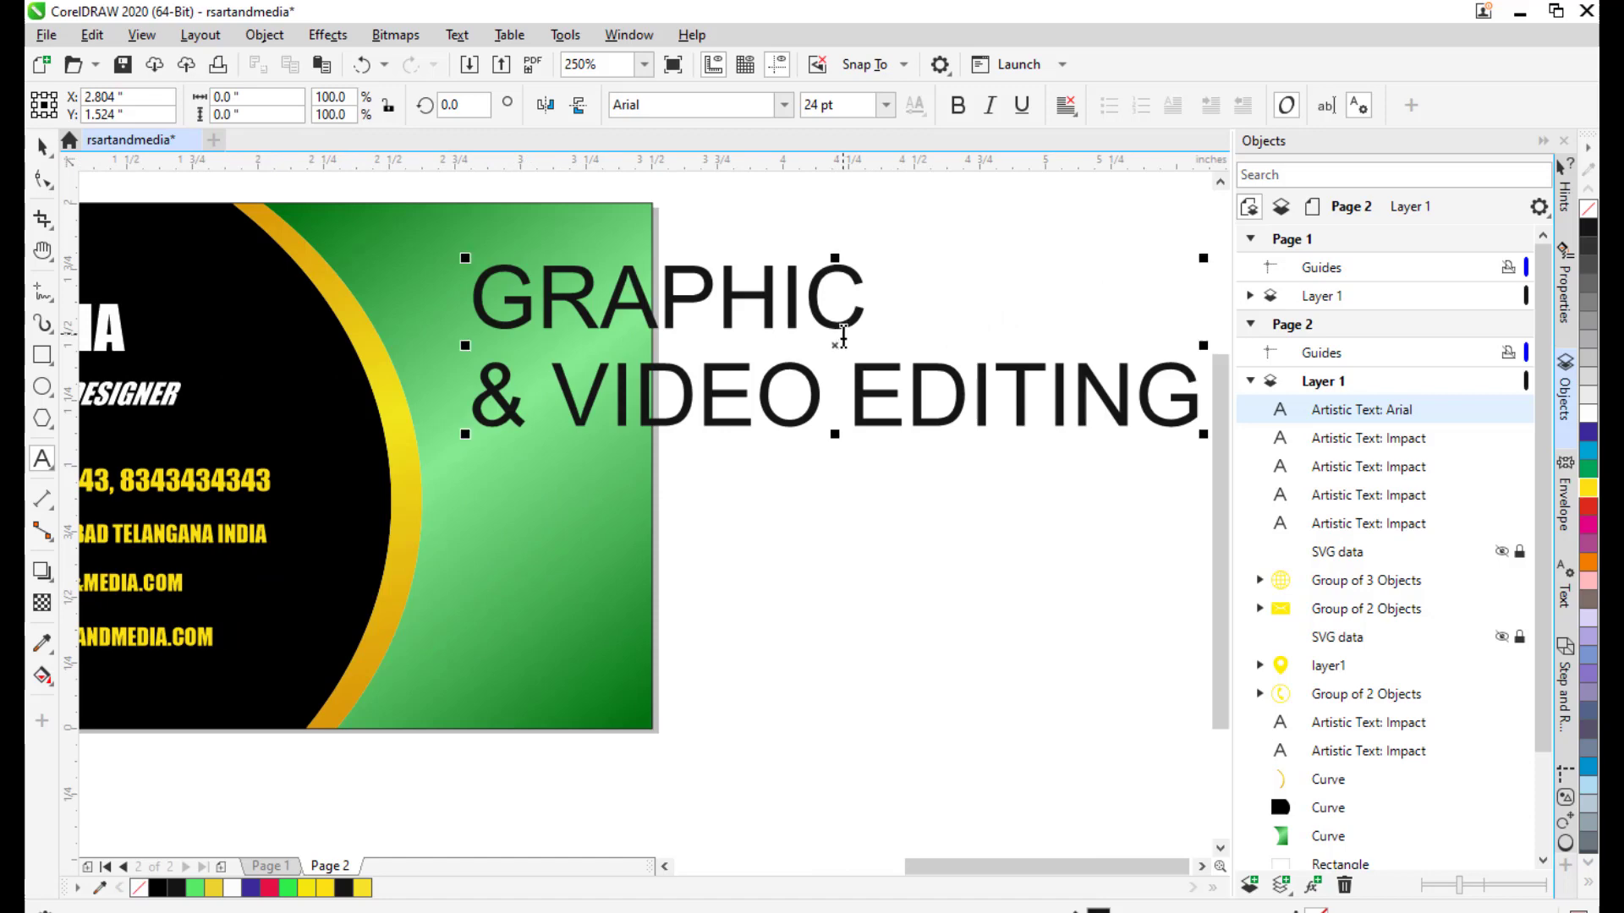
click(846, 330)
text(S)
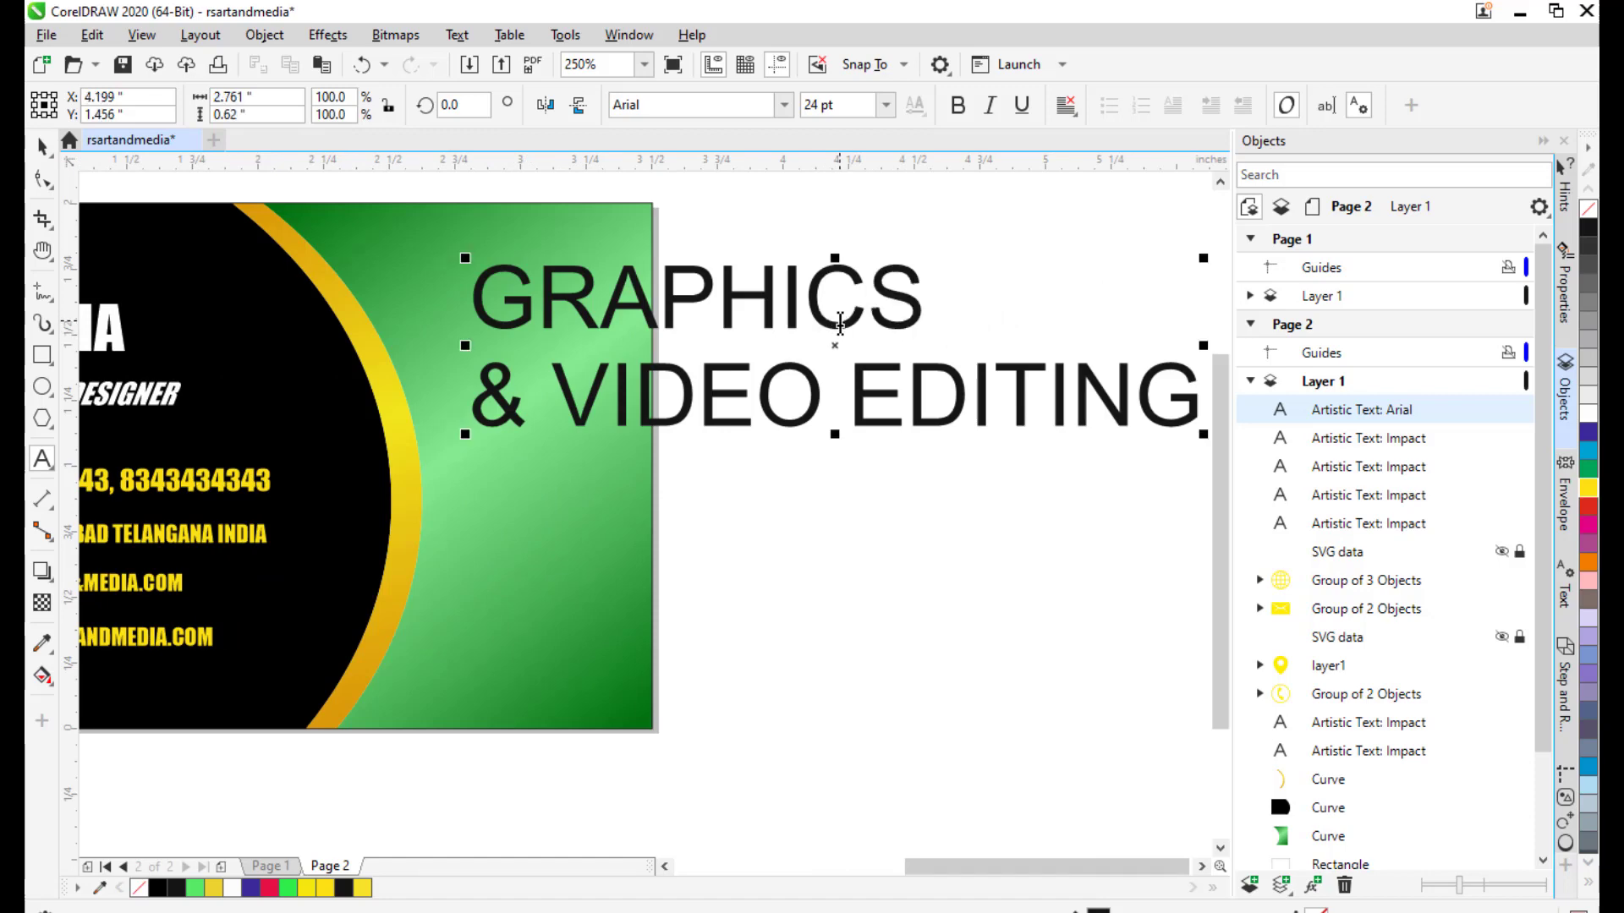
Scale the heading down and place it near the top of the green area.
drag(839, 326, 773, 358)
drag(931, 355, 981, 359)
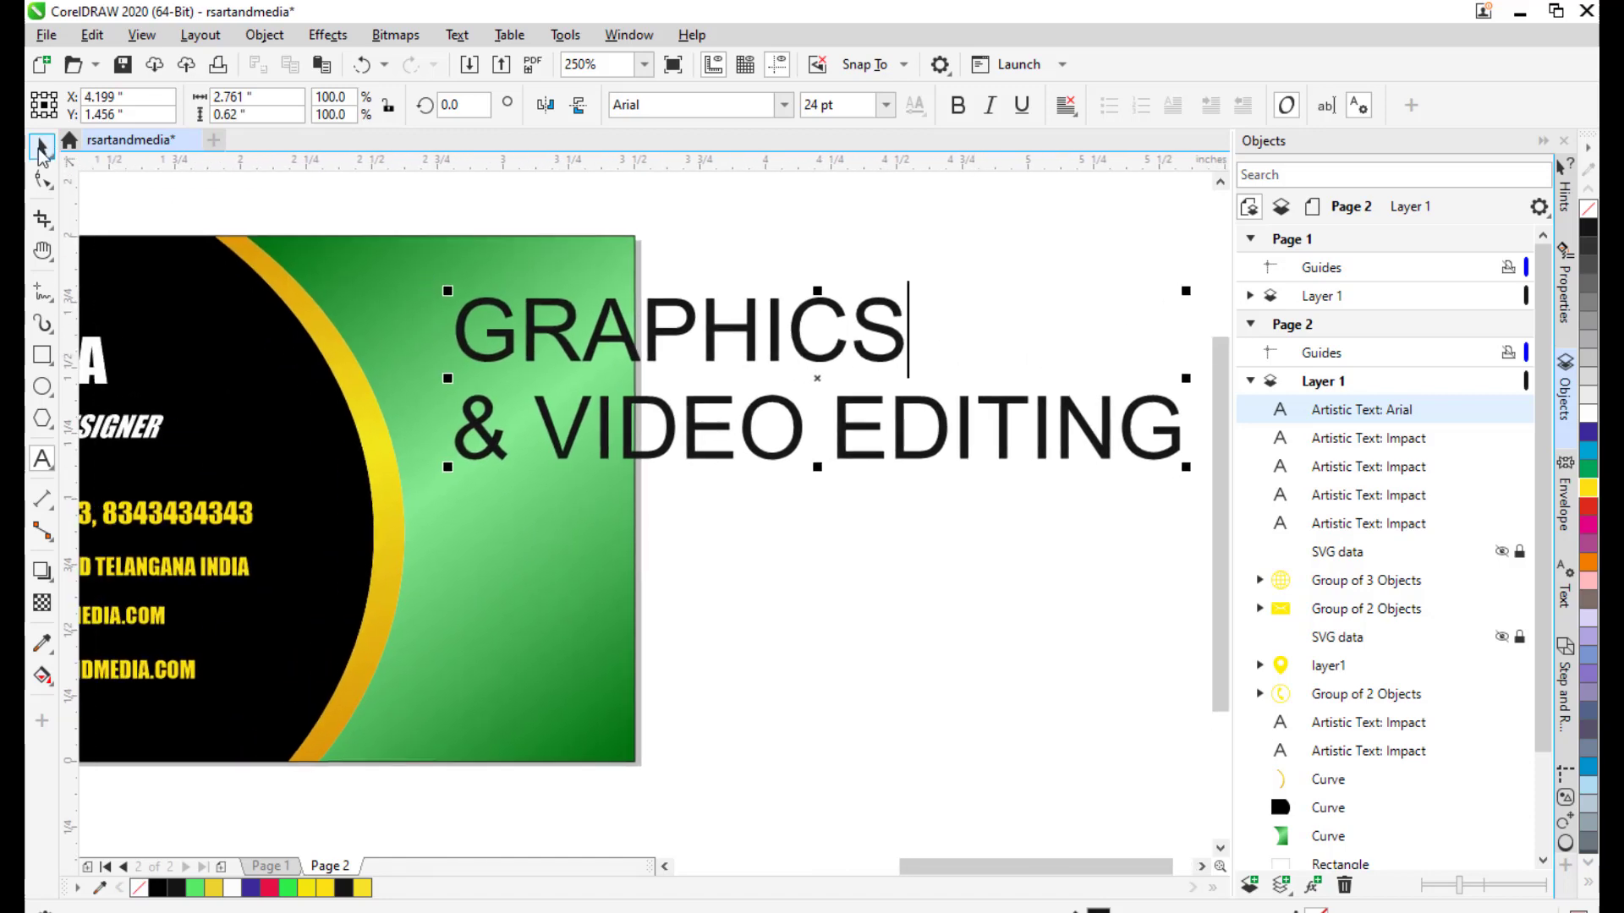
click(42, 145)
scroll(1100, 423, right, 1)
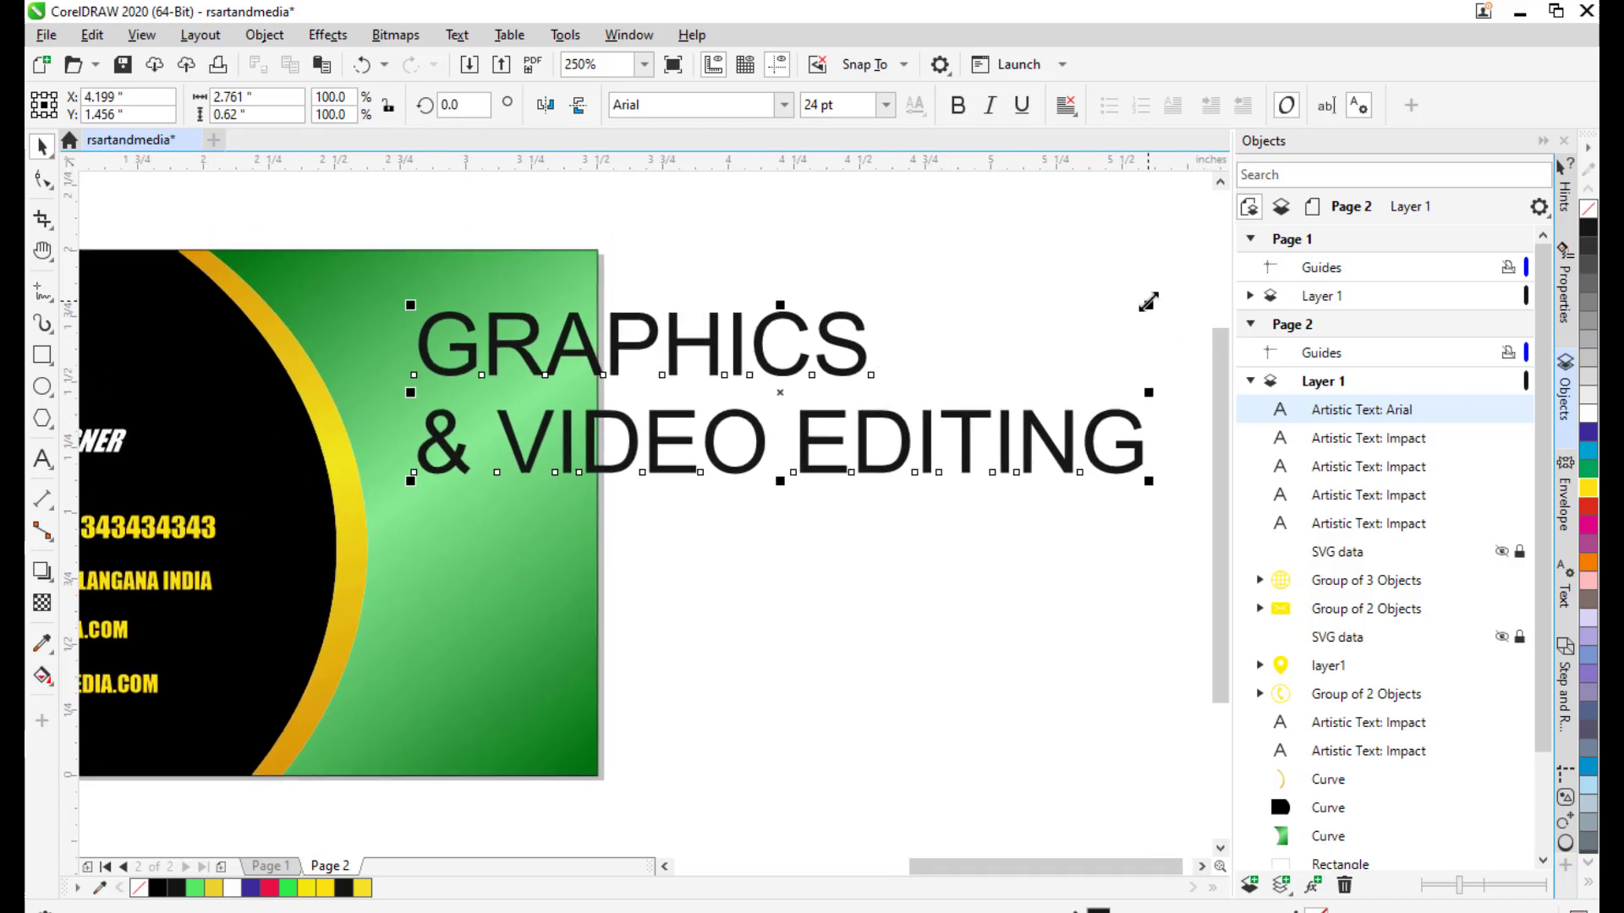
drag(1149, 302, 961, 355)
drag(917, 417, 1122, 316)
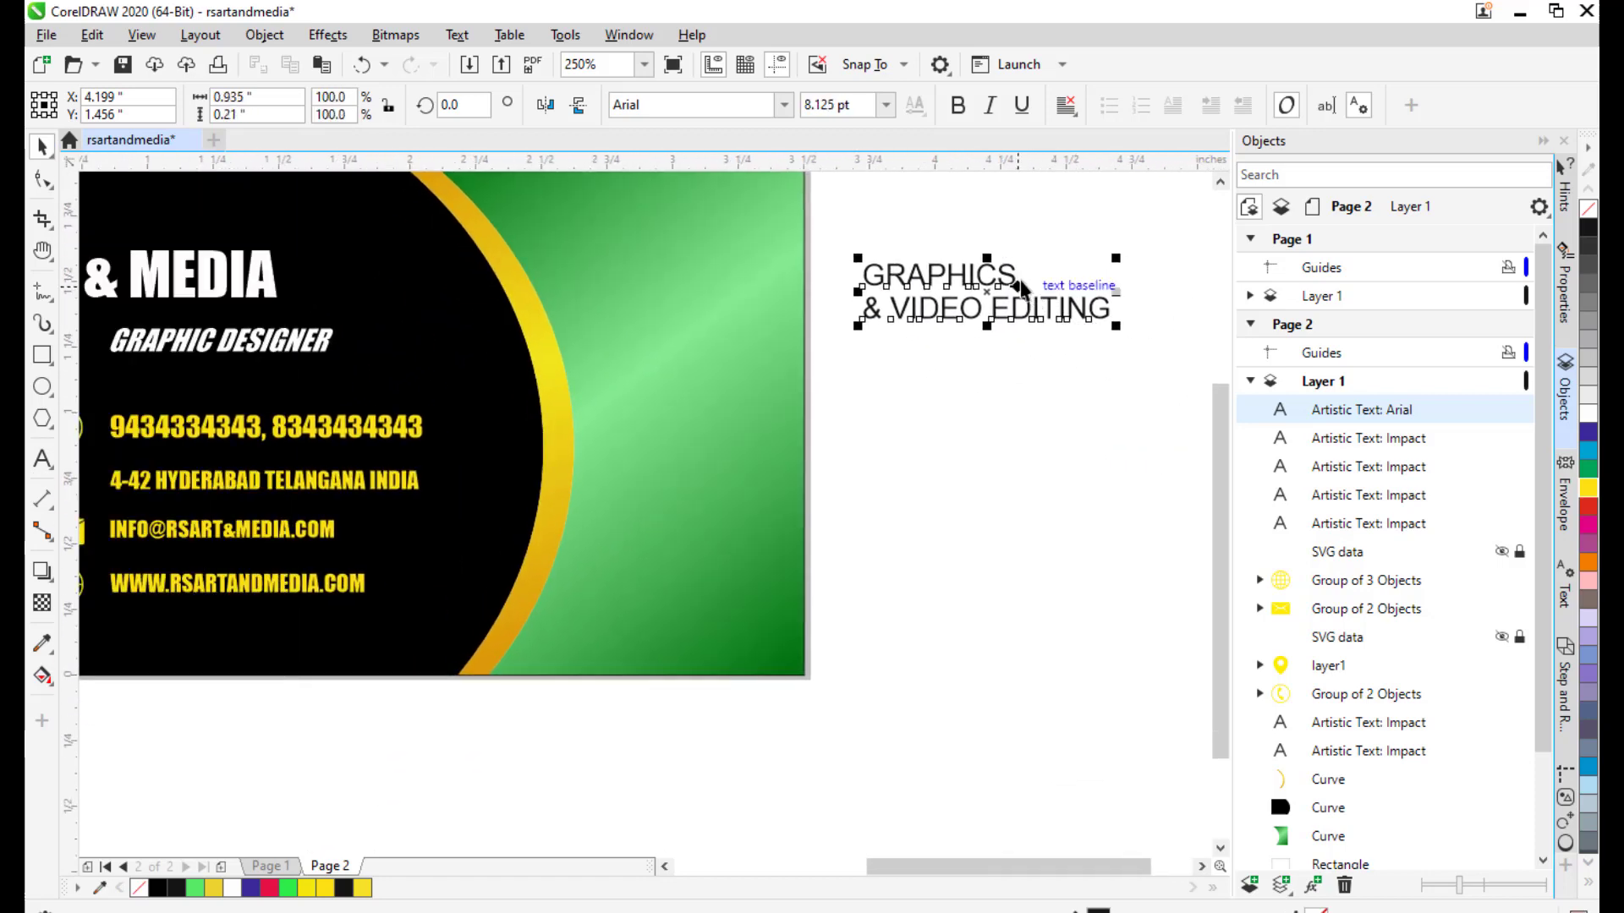
drag(1021, 288, 663, 222)
drag(836, 284, 902, 288)
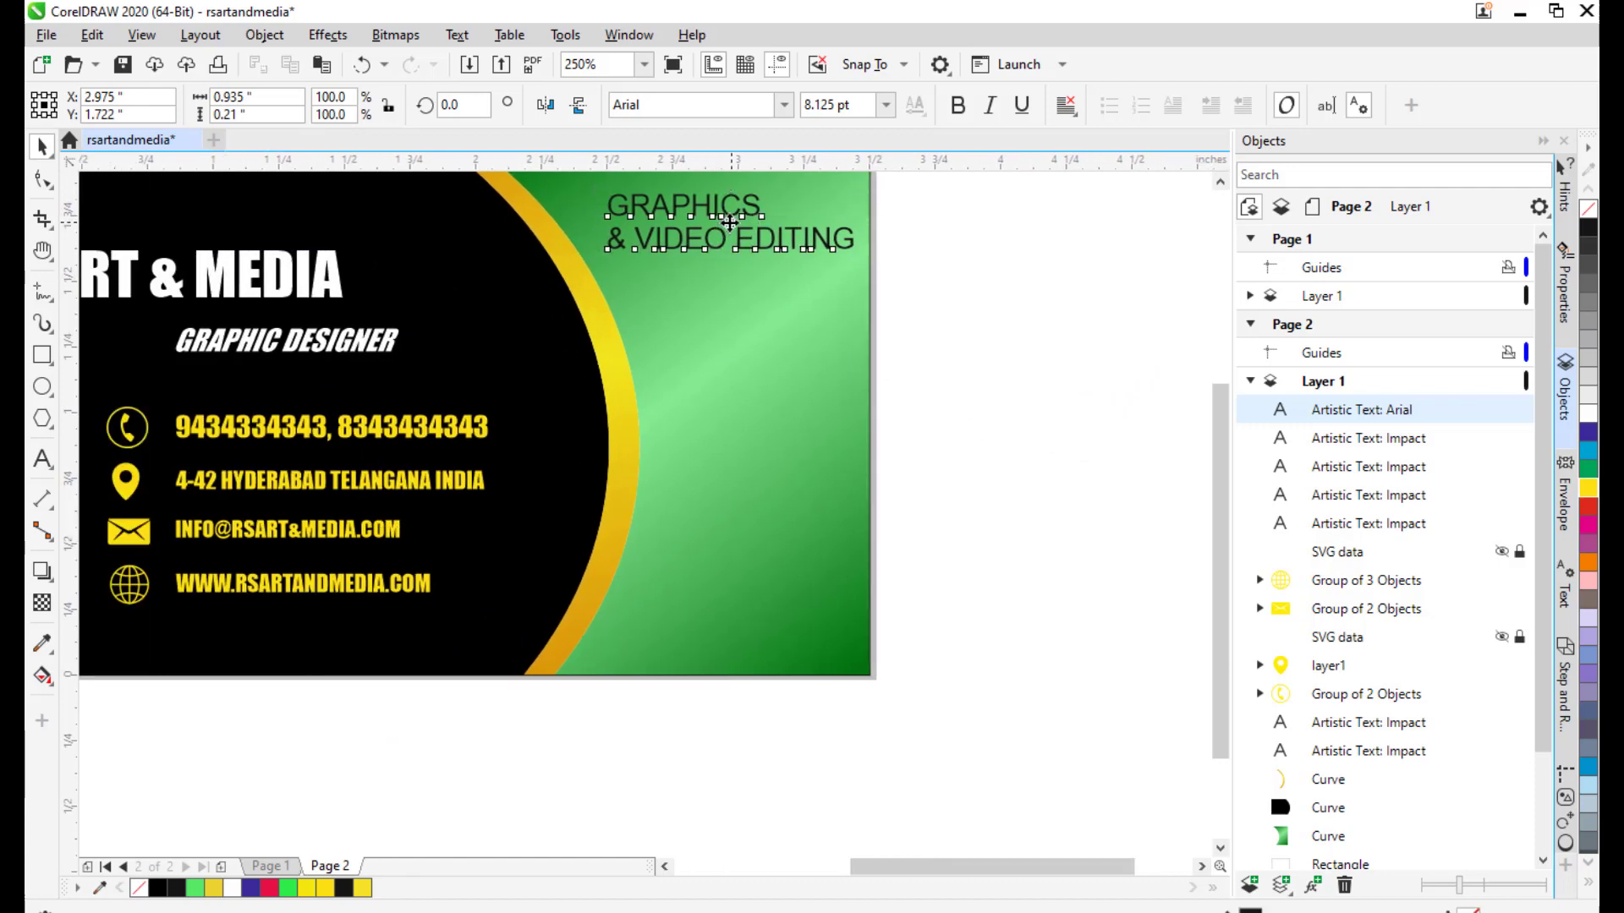
drag(730, 222, 735, 249)
Select the GRAPHICS & VIDEO EDITING heading and nudge it into position.
click(956, 301)
scroll(972, 398, down, 4)
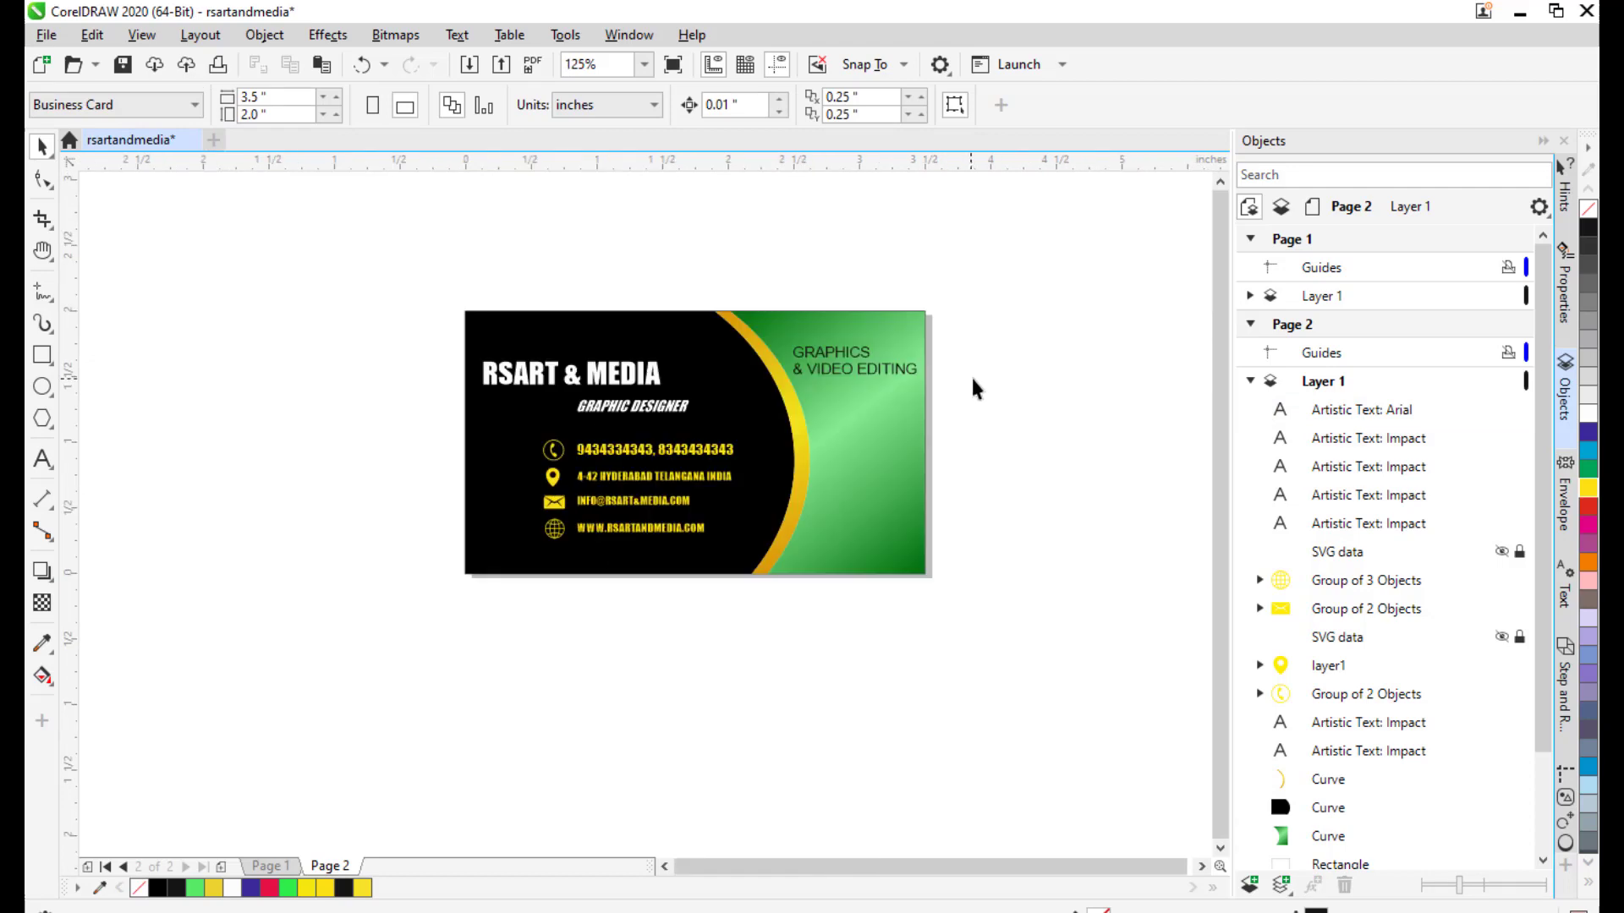
scroll(831, 287, up, 4)
click(820, 272)
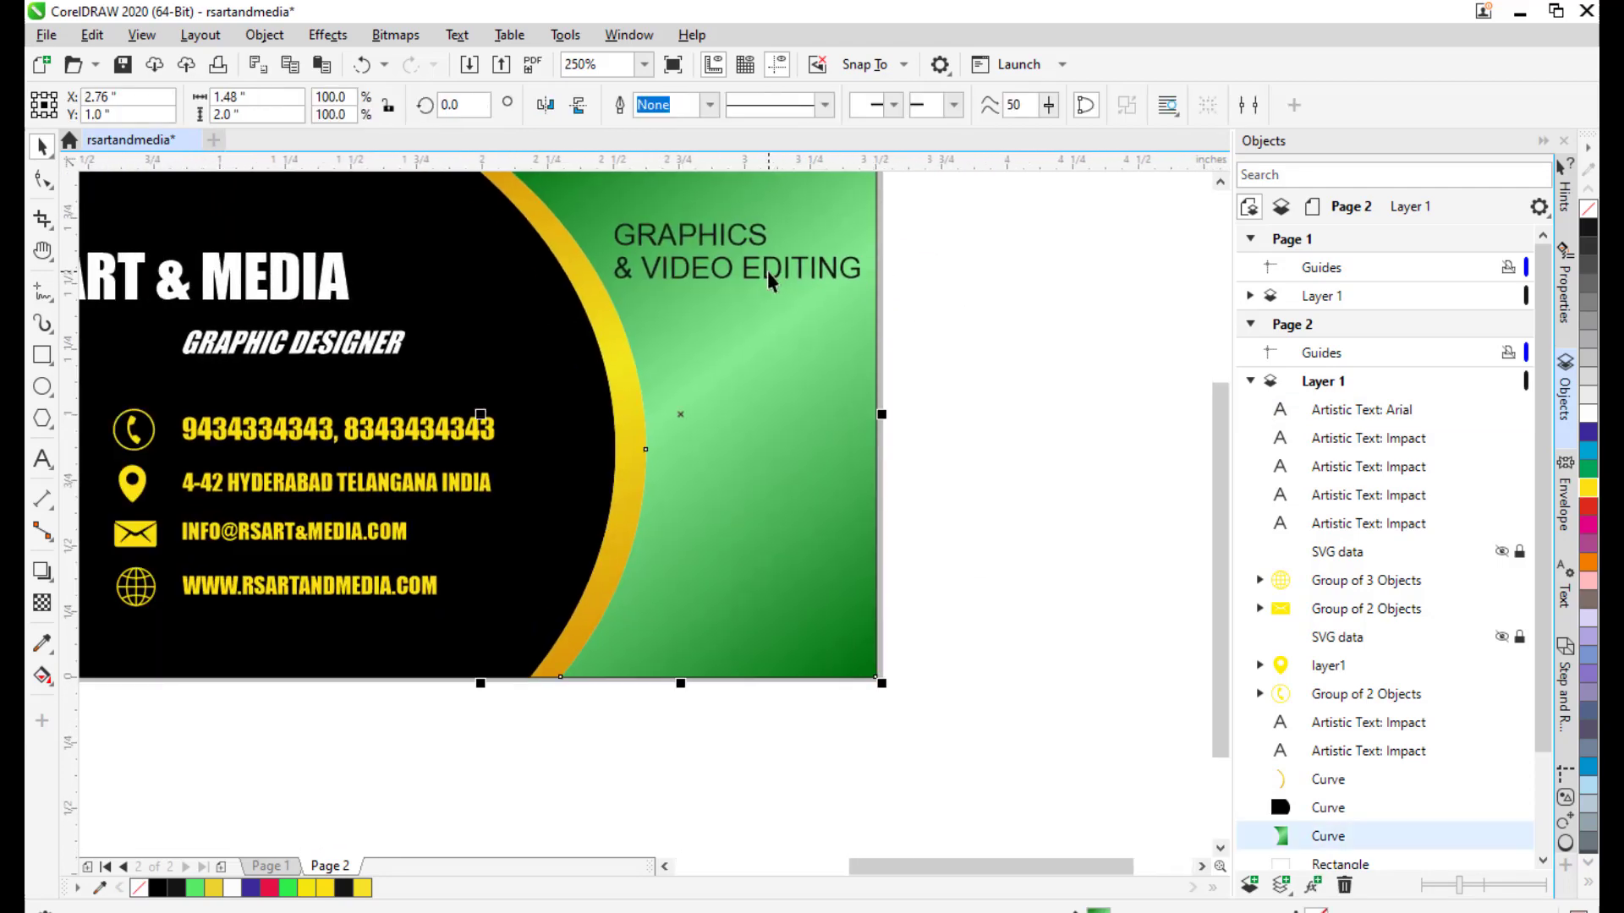
click(1015, 311)
click(720, 261)
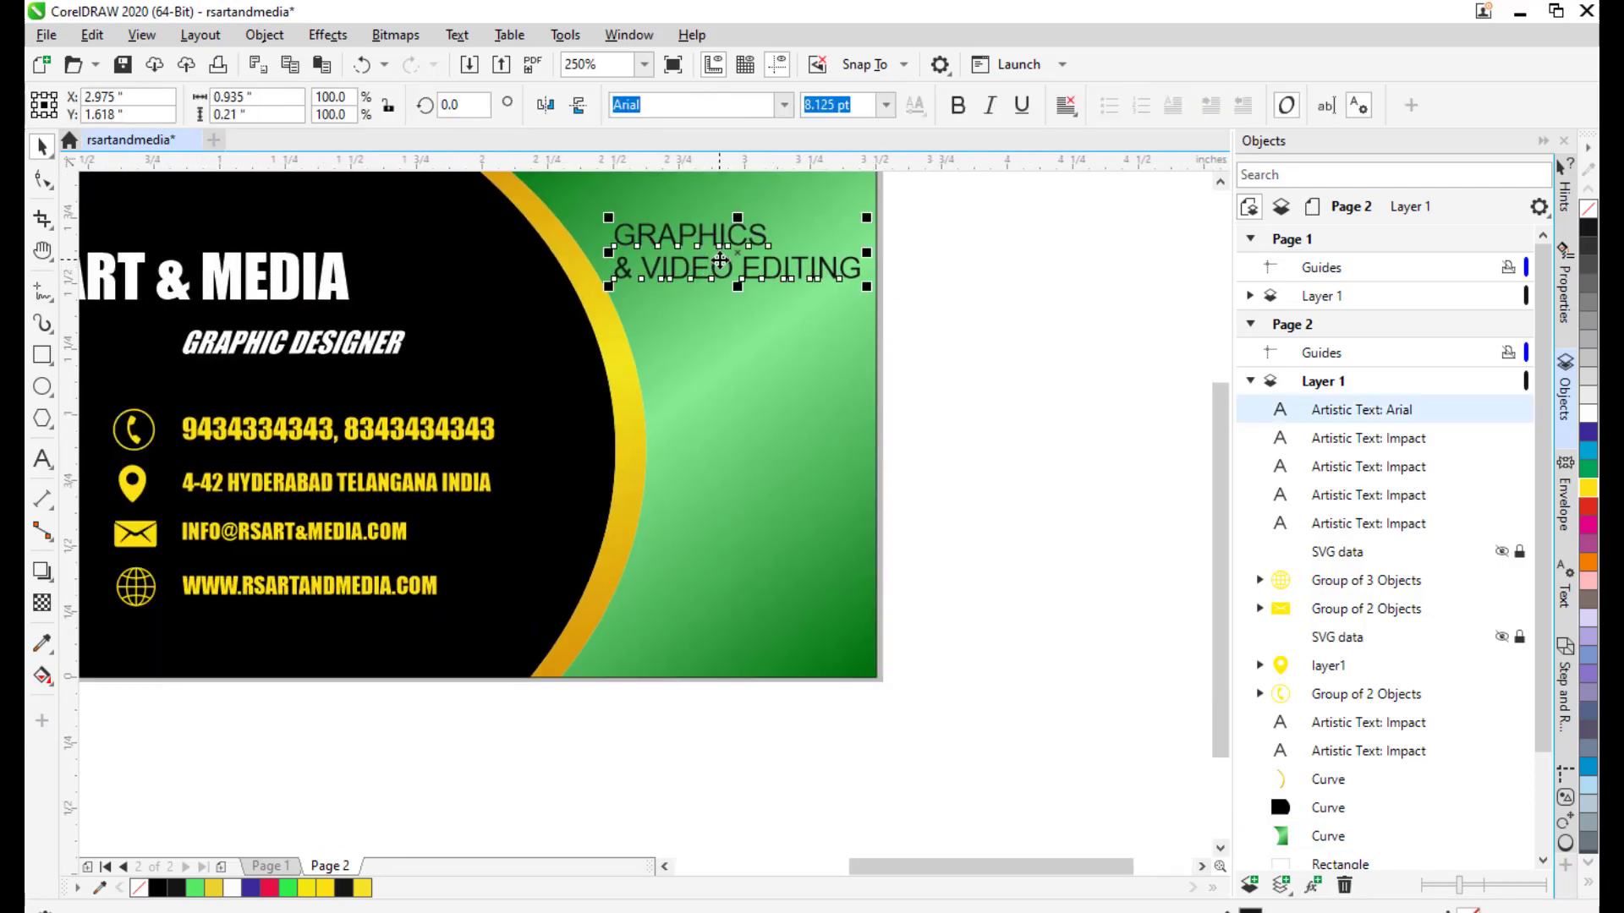
drag(725, 250, 744, 265)
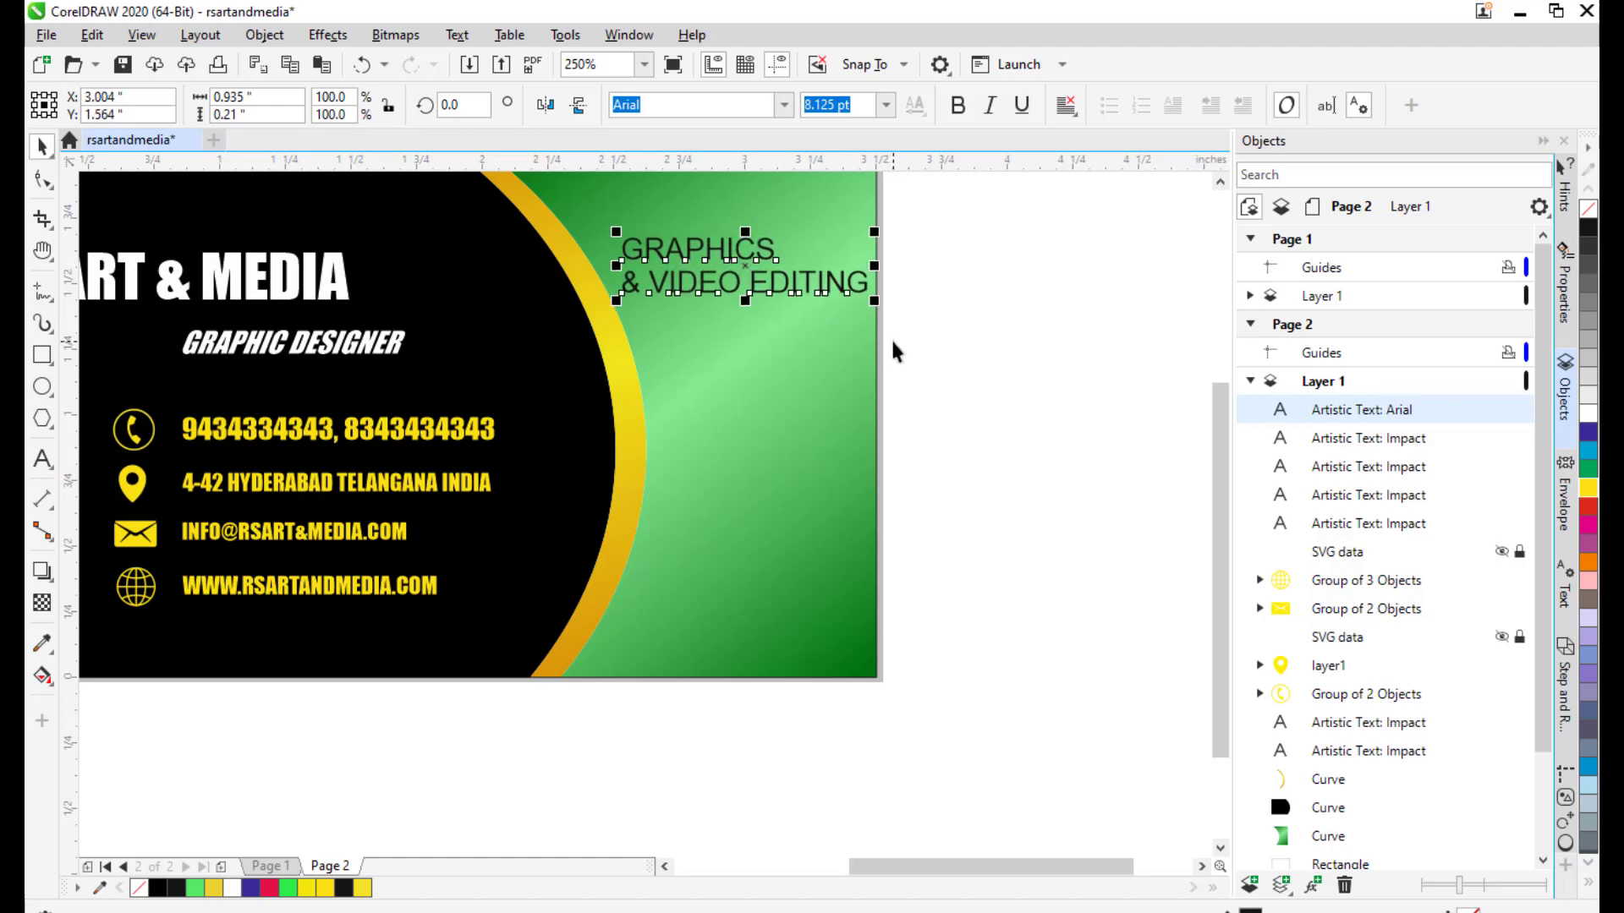
key(Up)
key(Up)
key(Up)
key(Right)
key(Right)
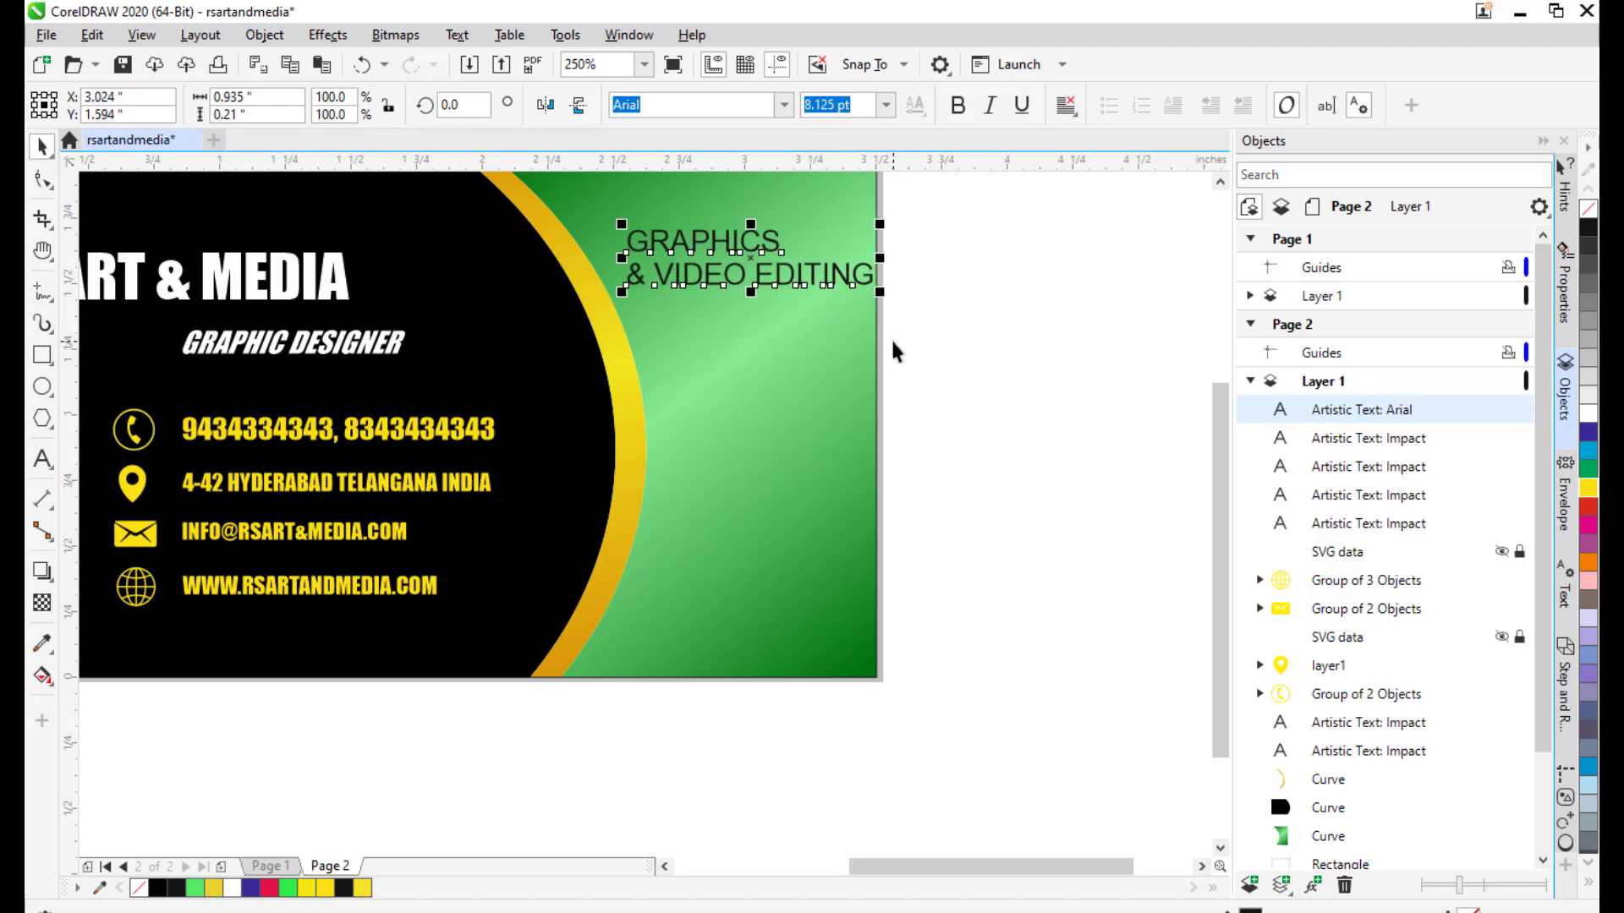
key(Left)
click(964, 367)
drag(964, 367, 975, 376)
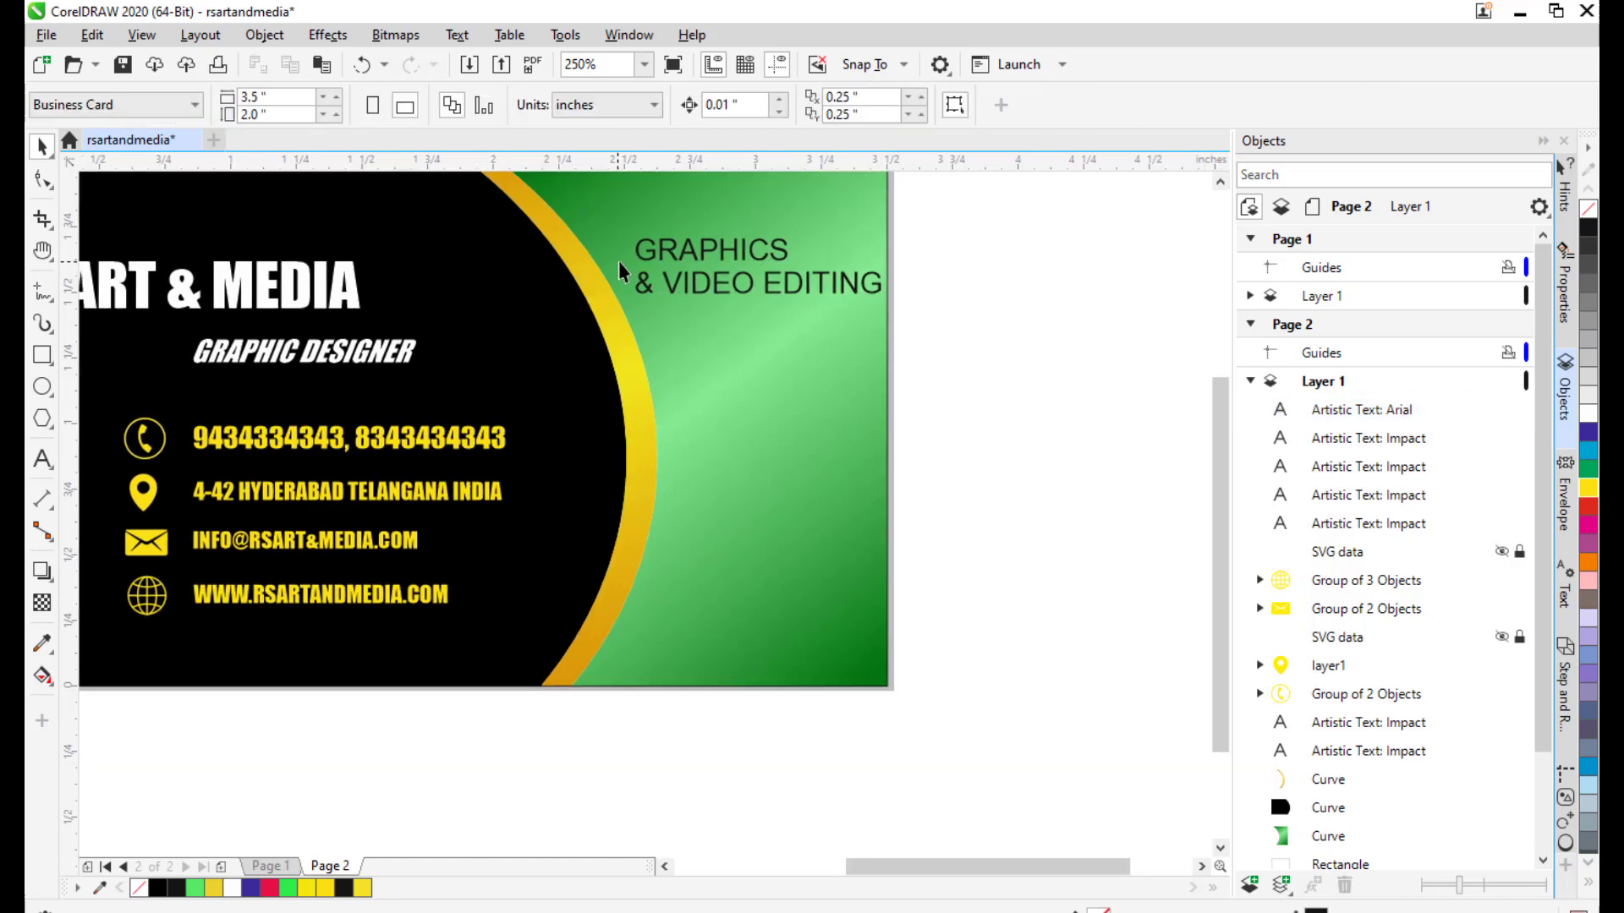
Set the heading to Times New Roman and centre-align its lines.
click(723, 287)
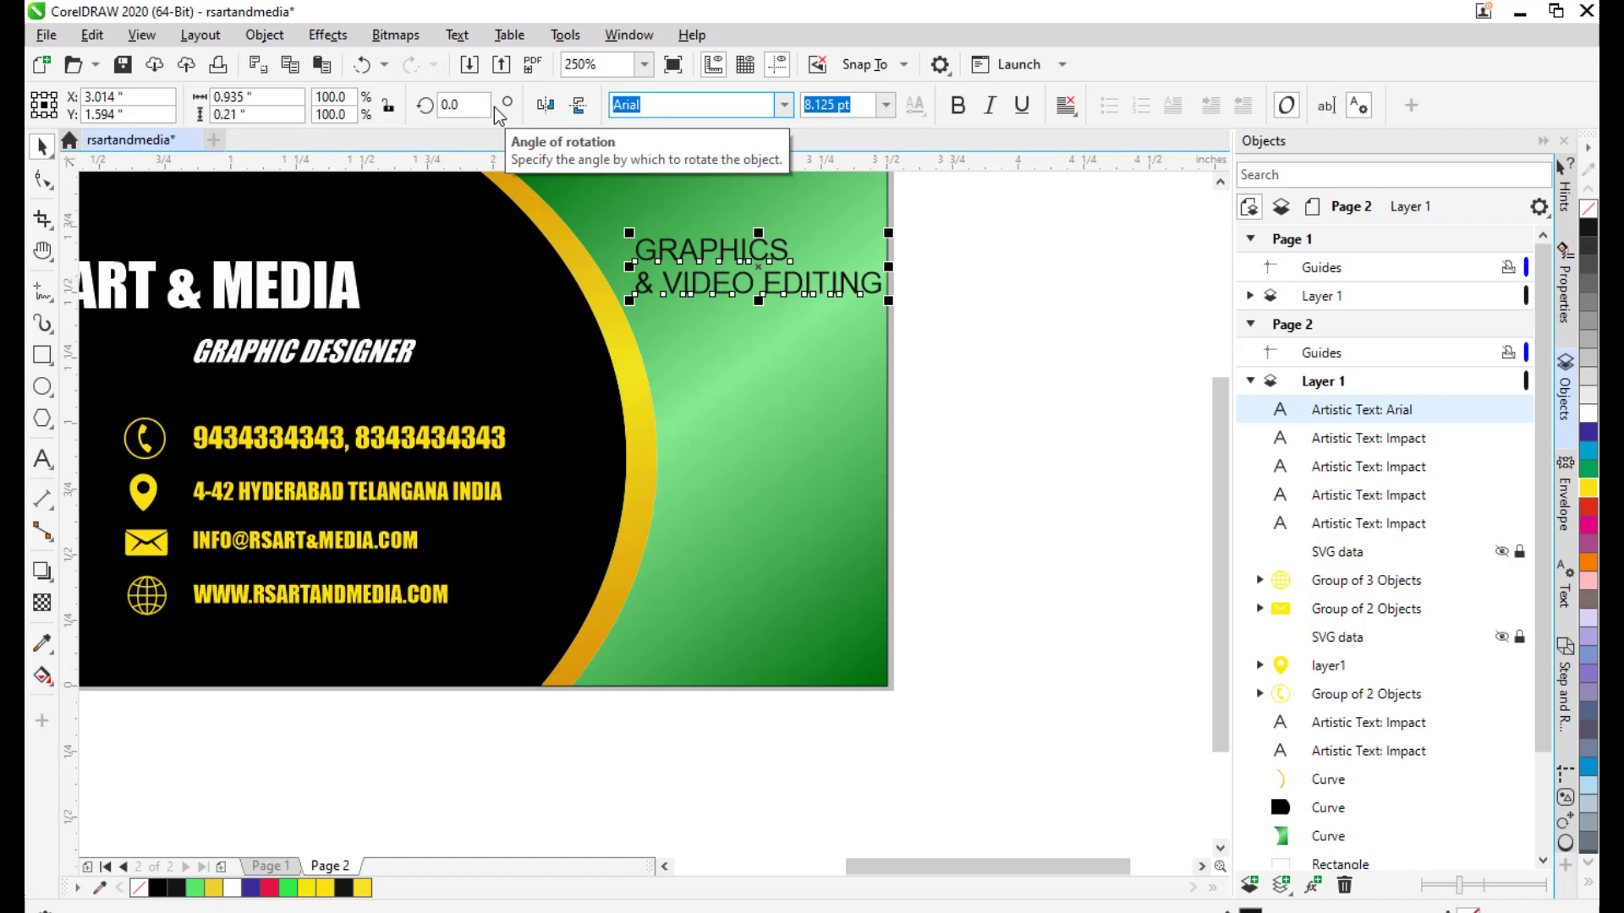
text(Times New Roman)
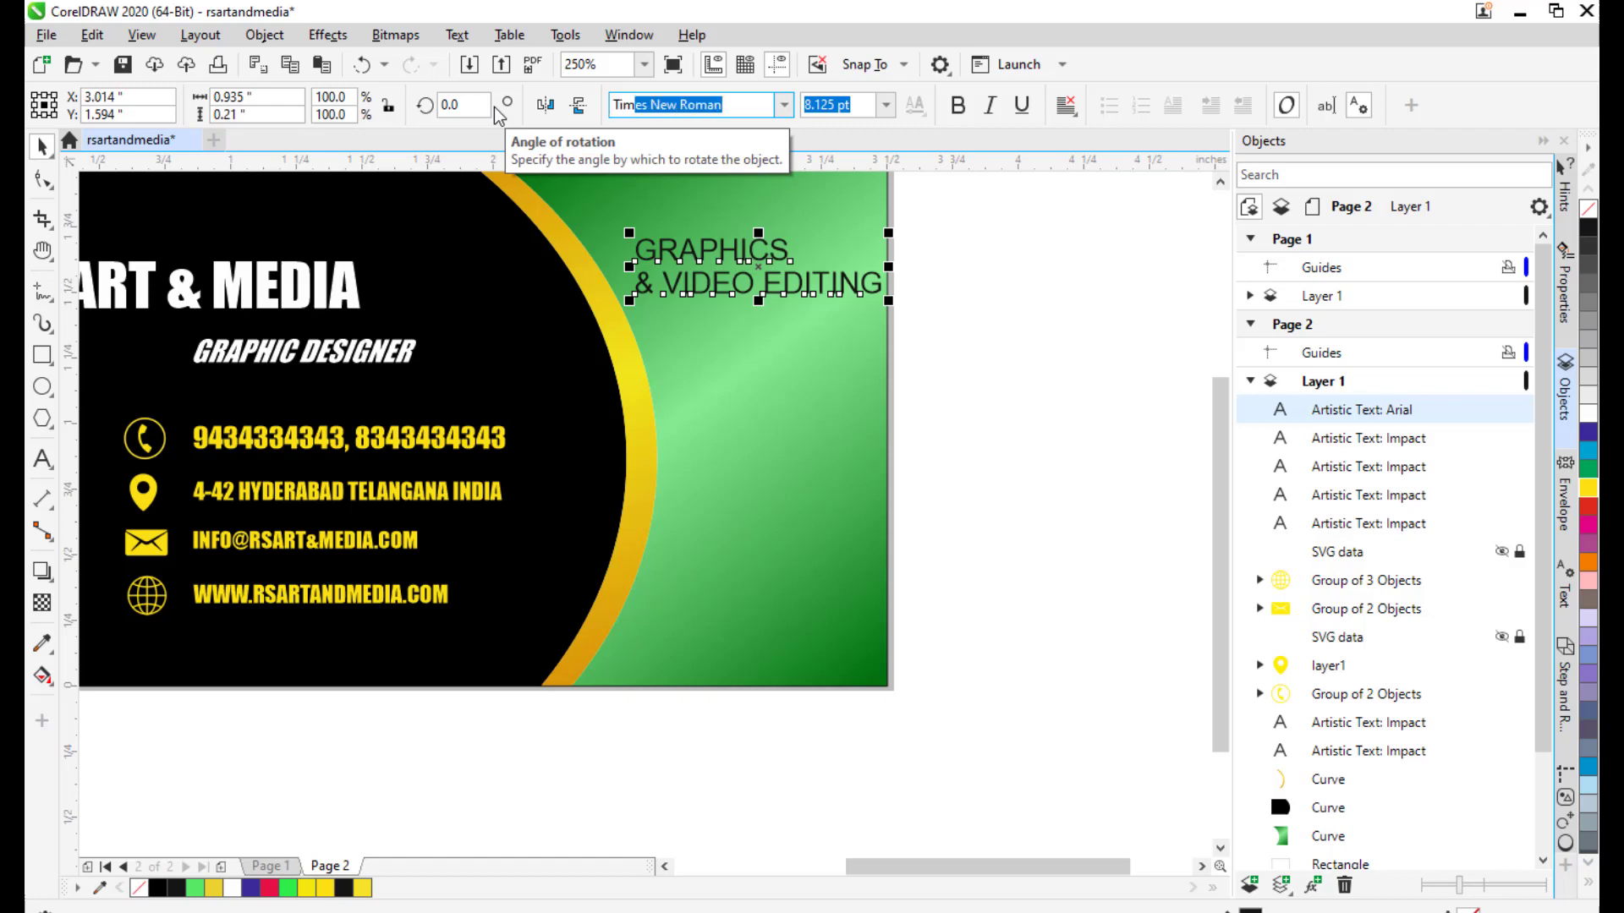
key(Return)
drag(863, 263, 814, 381)
drag(697, 406, 710, 394)
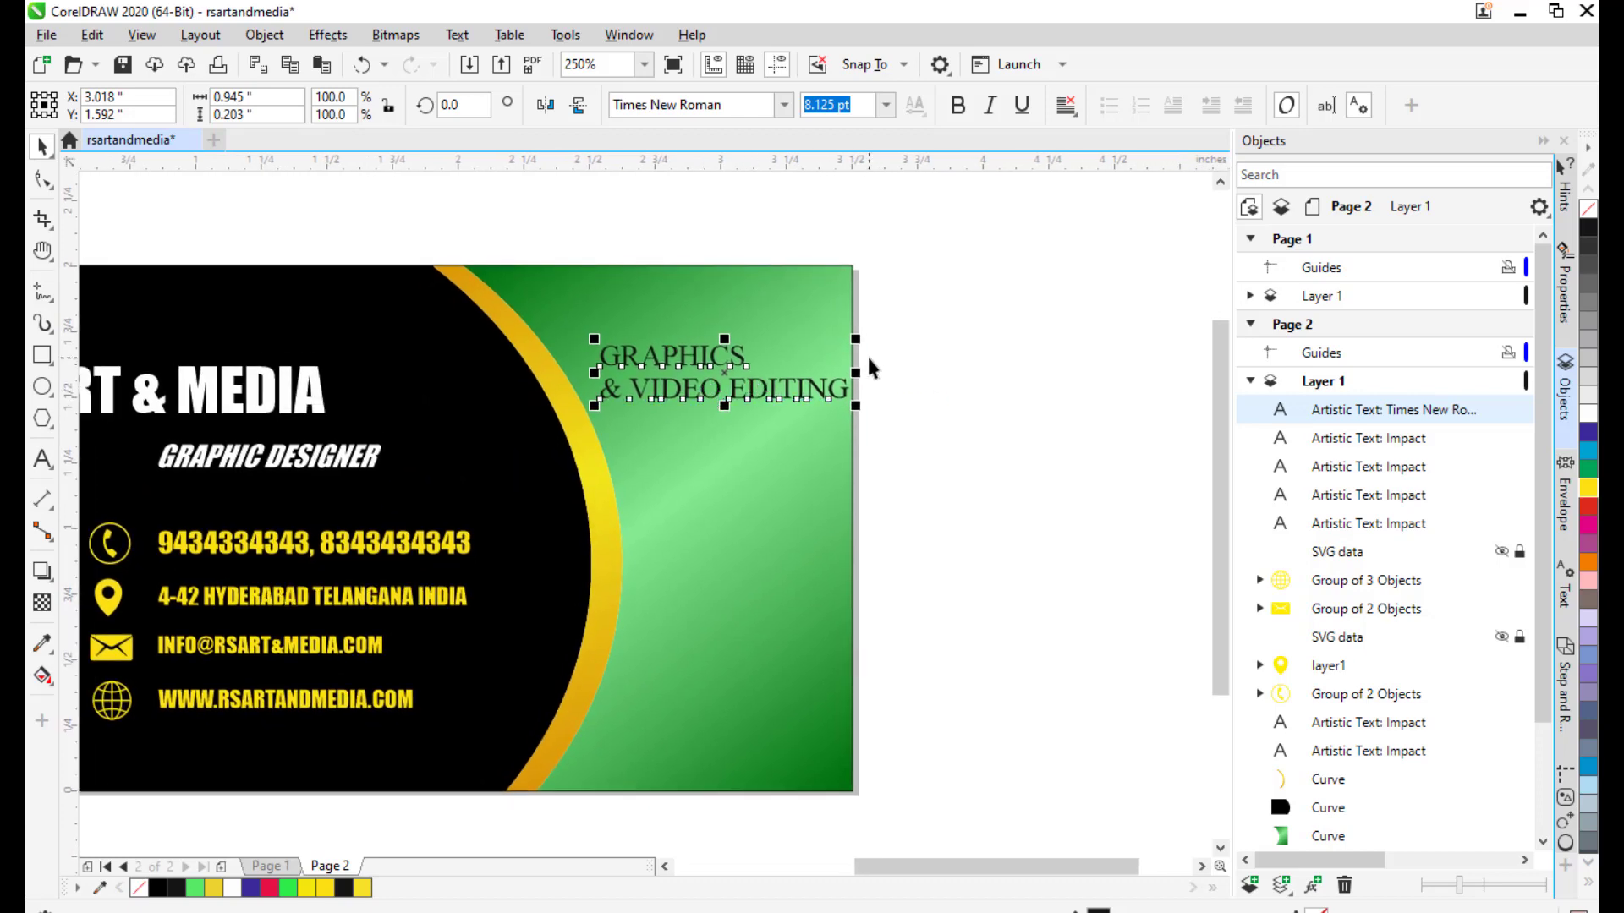
click(1065, 105)
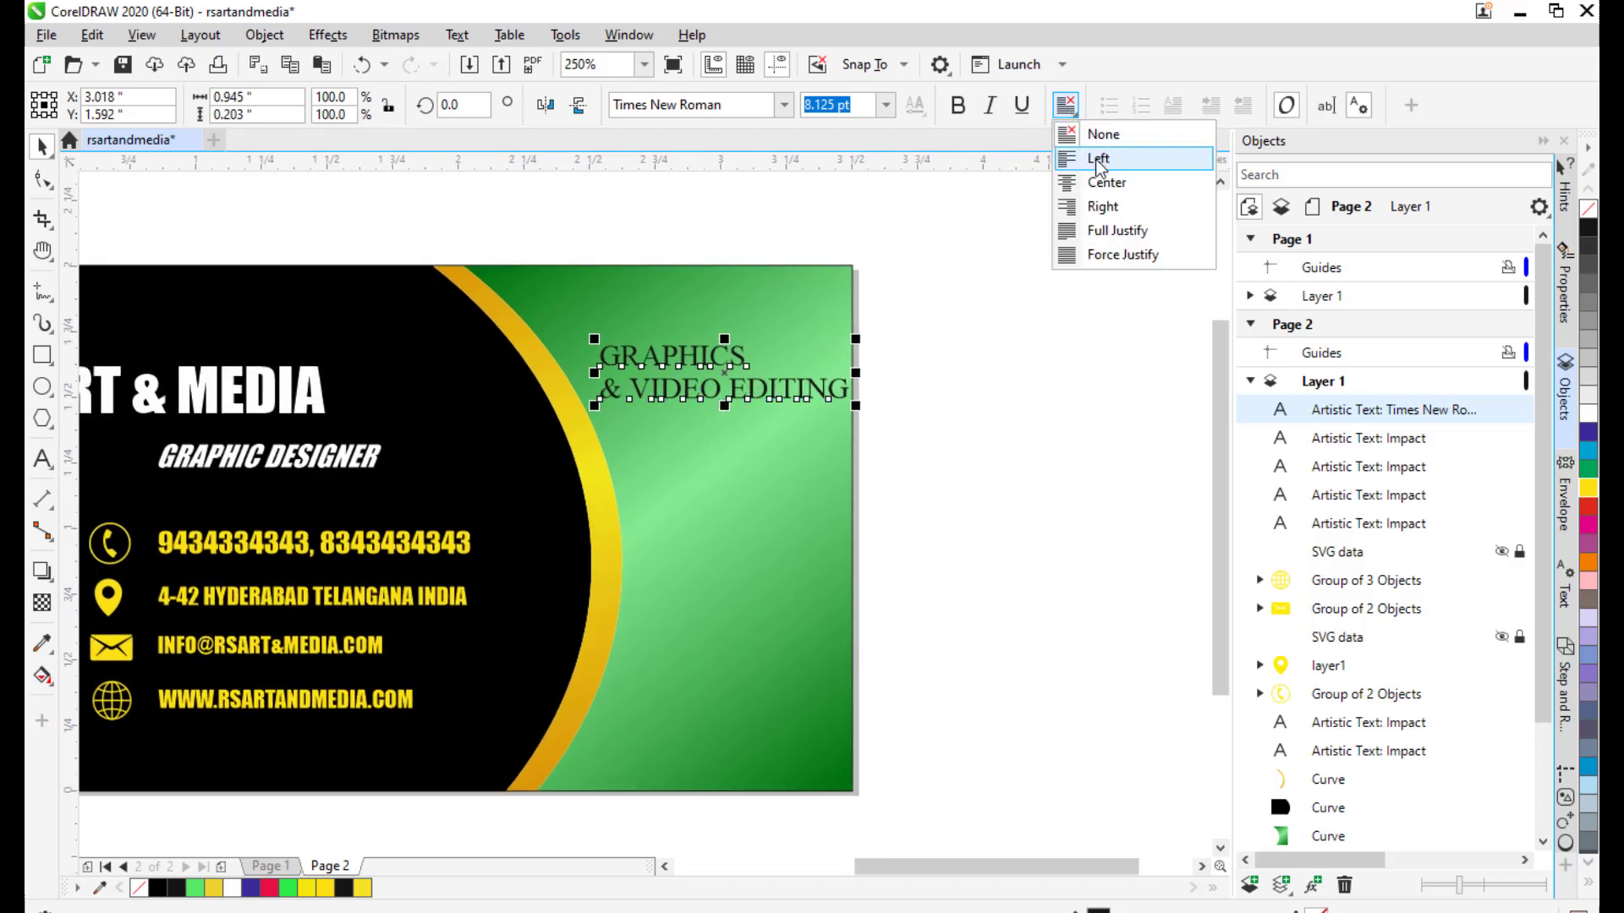
click(1184, 183)
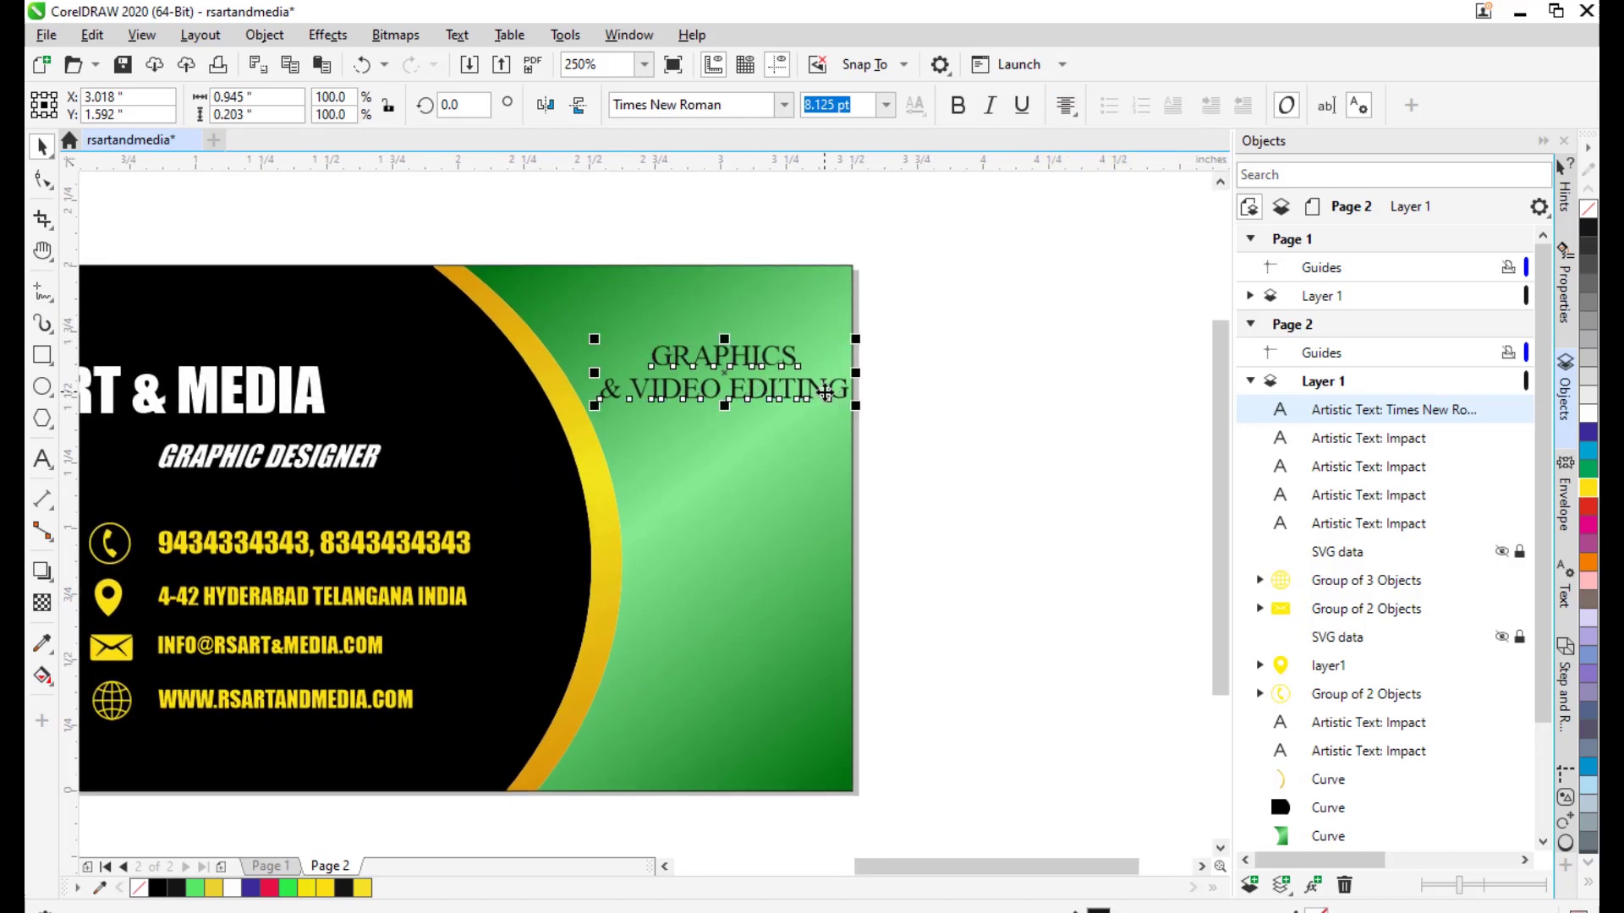
Move the heading slightly up and left near the green area's top.
drag(724, 373, 714, 366)
click(918, 489)
drag(918, 516, 879, 327)
scroll(891, 336, down, 2)
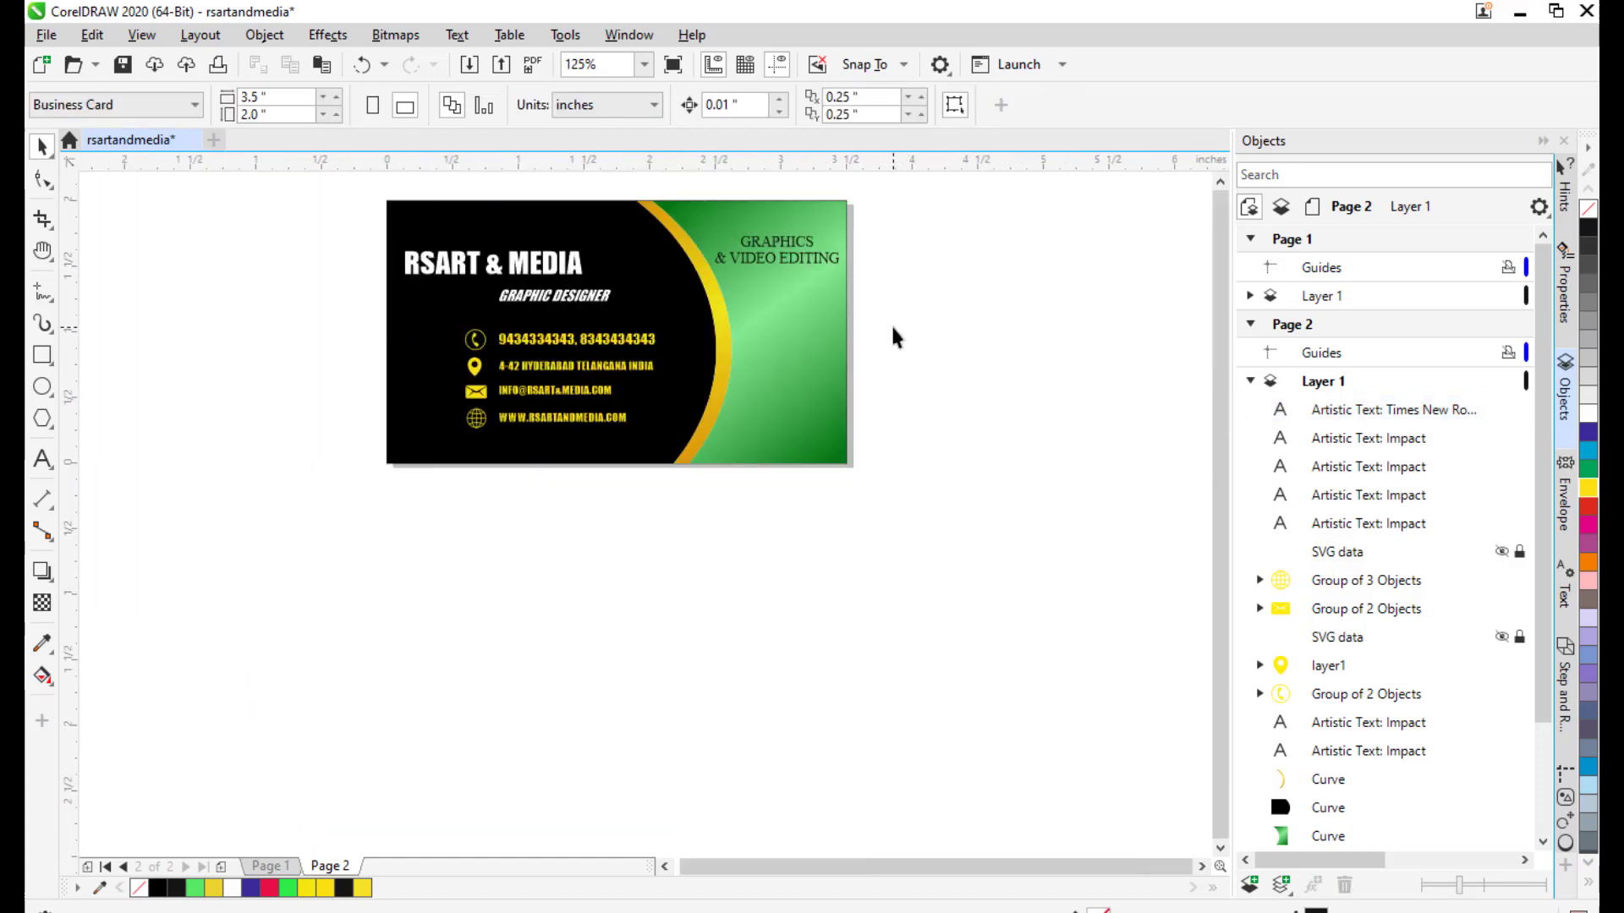
scroll(826, 391, up, 2)
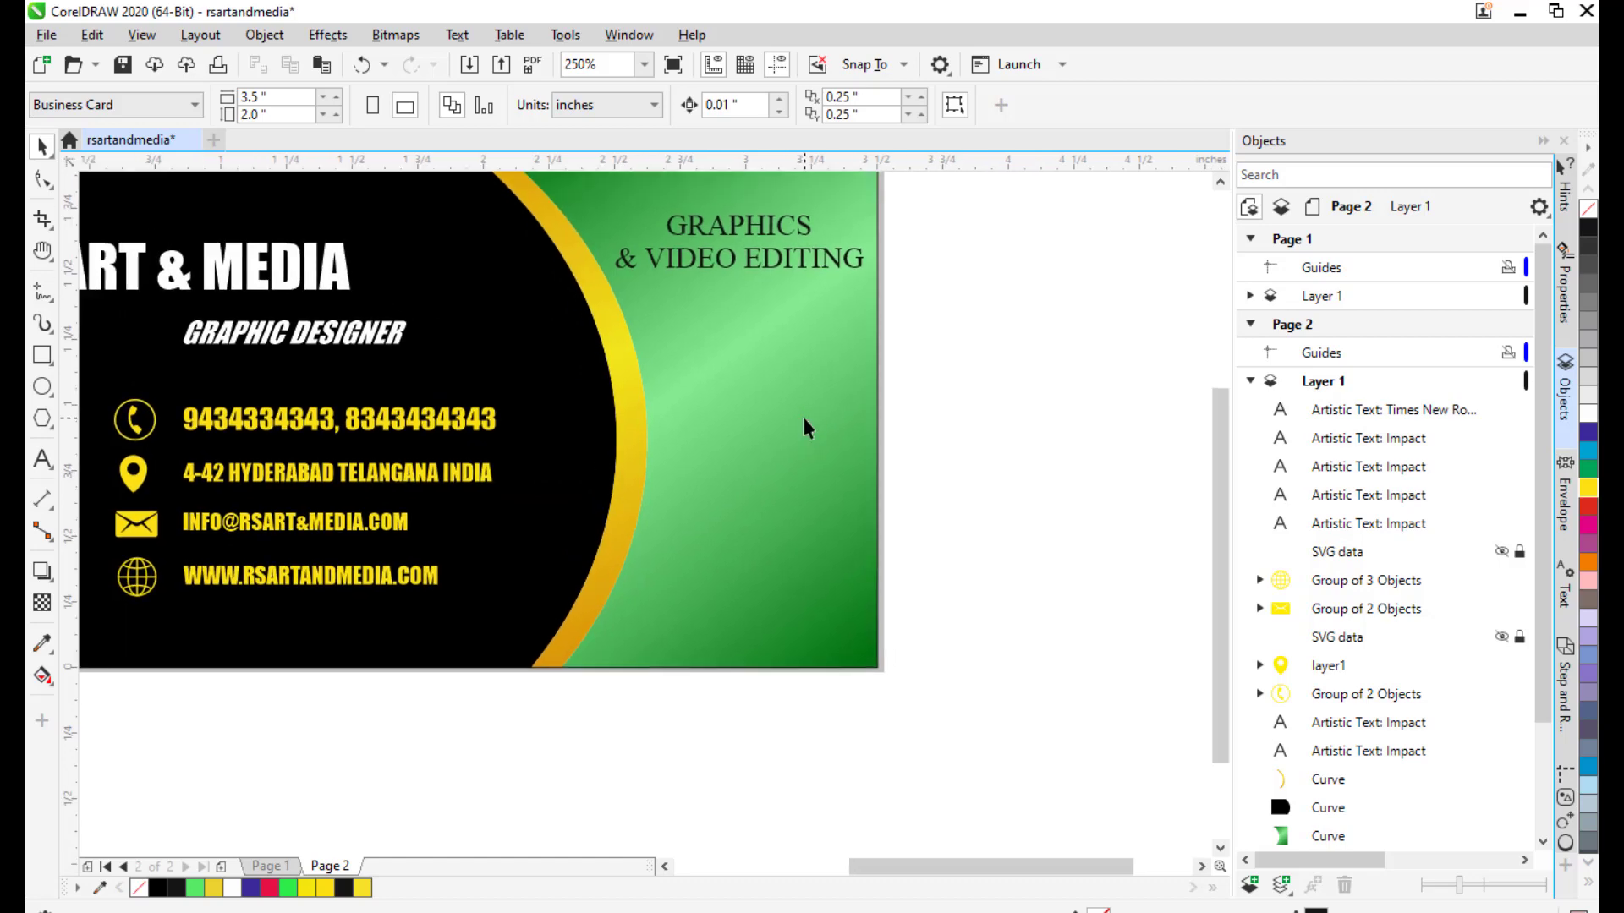
Type the two-line text 'VISUAL EFFECTS' / '& 2D ANIMATION' beside the card.
click(42, 458)
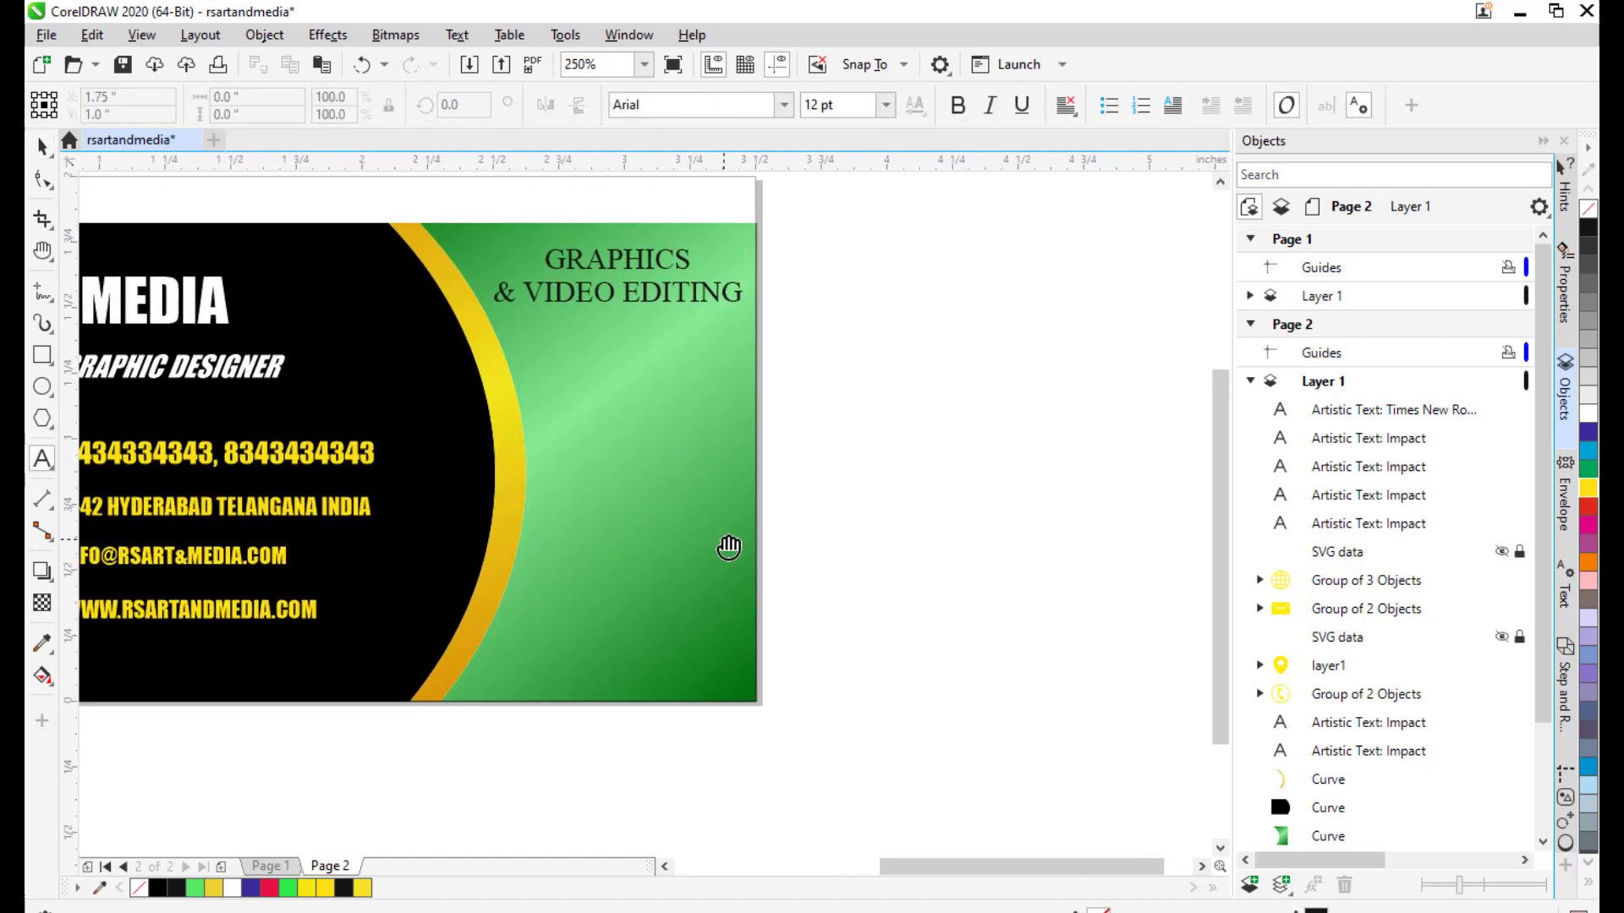
click(864, 524)
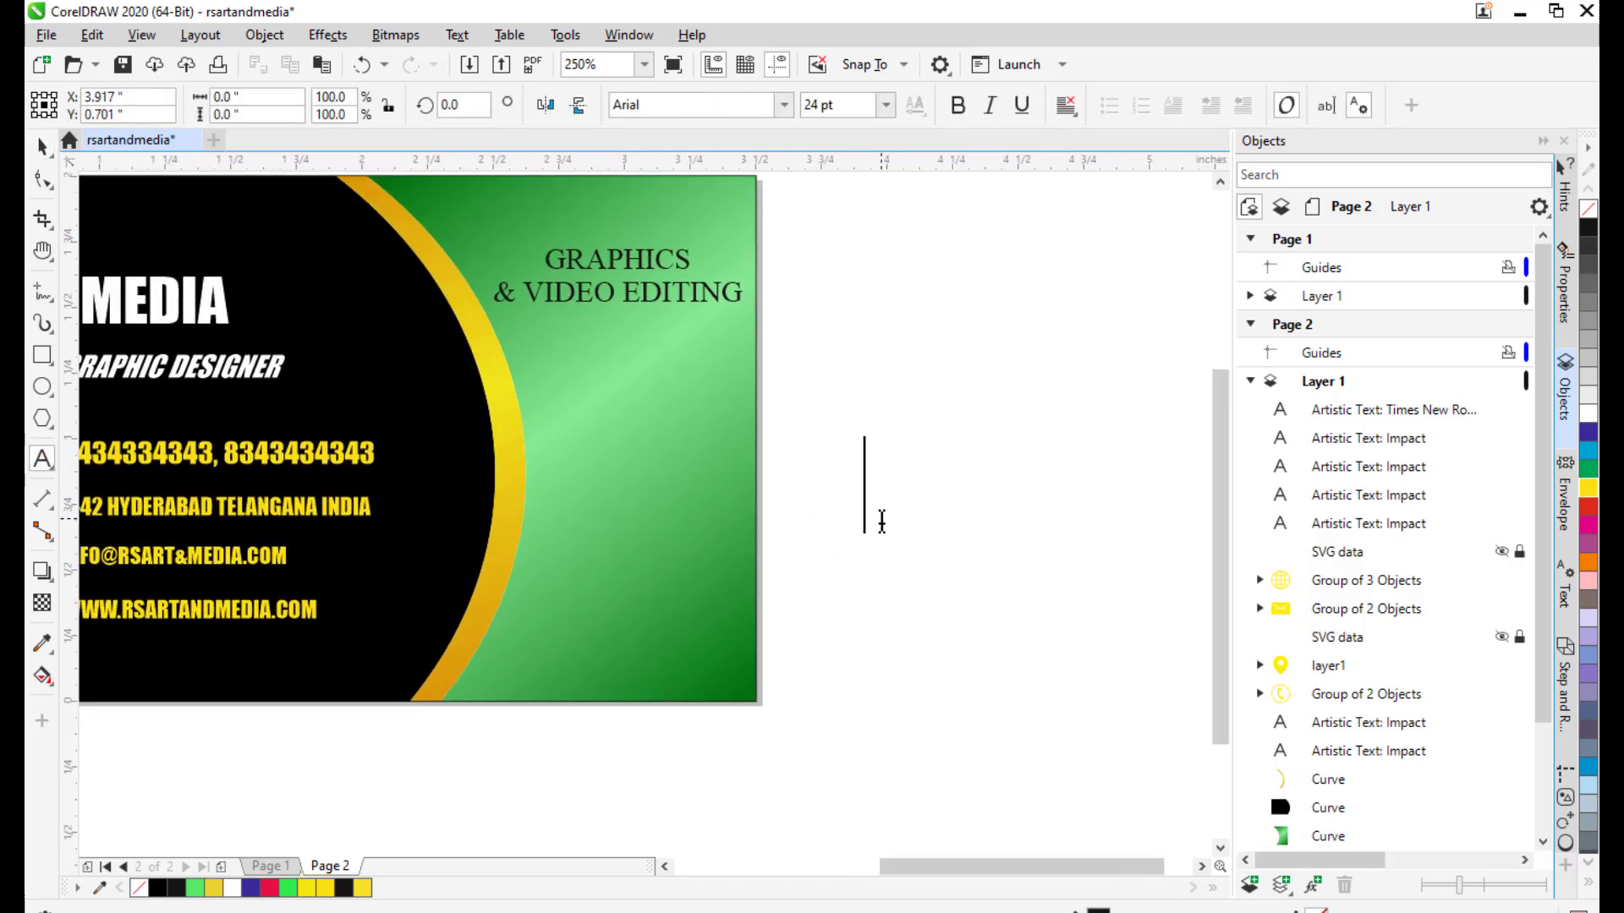
text(VISUA)
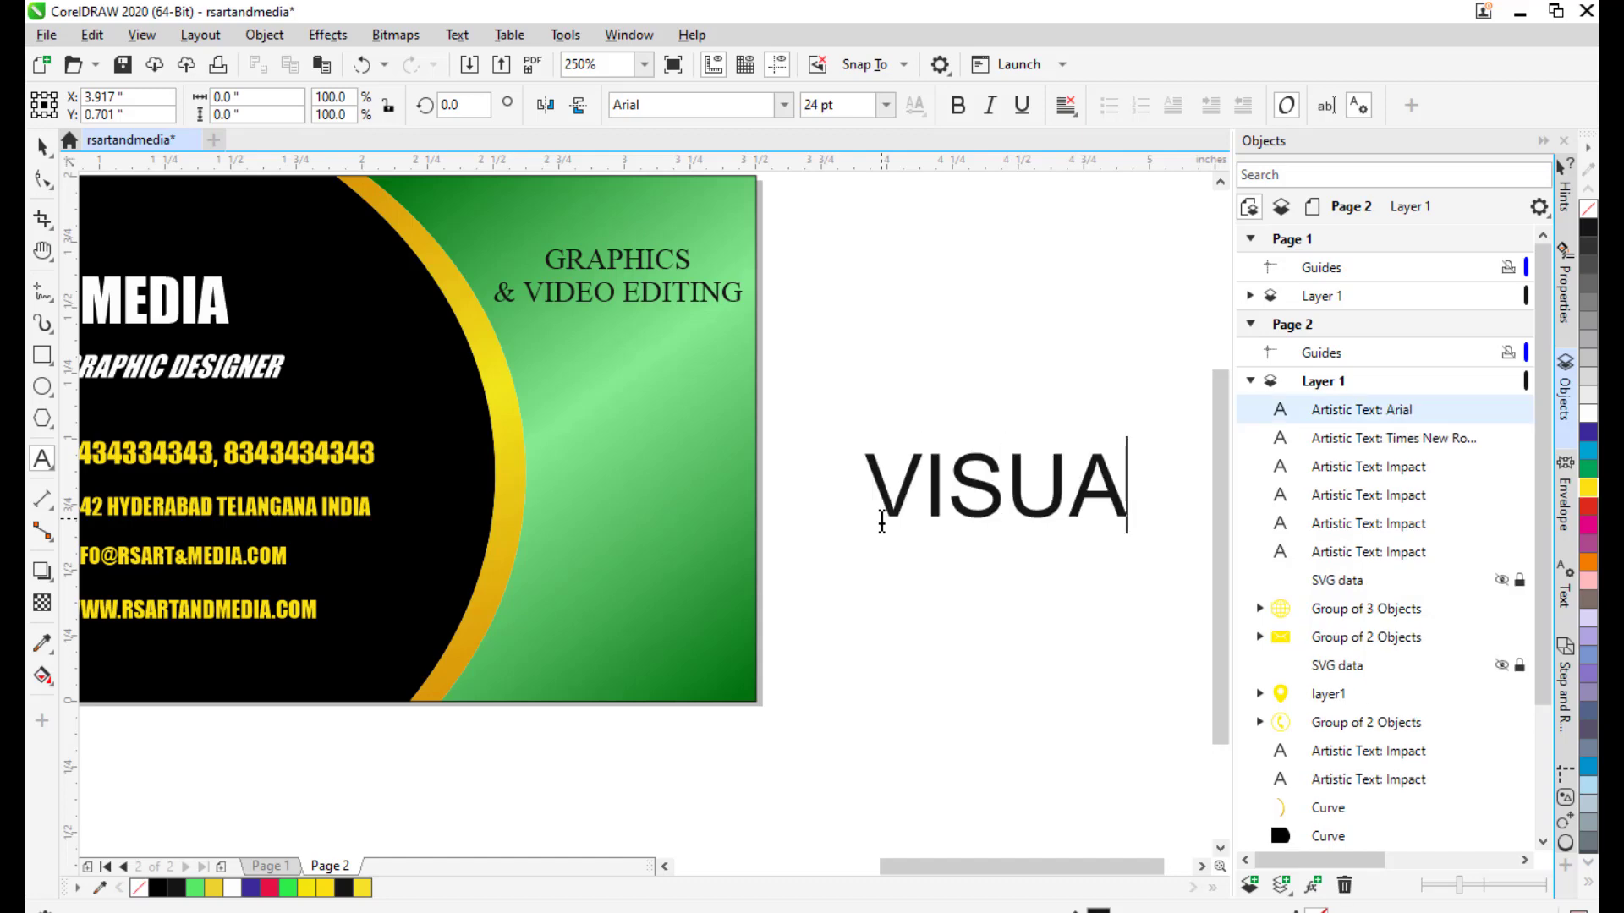
text(L EFFECTS)
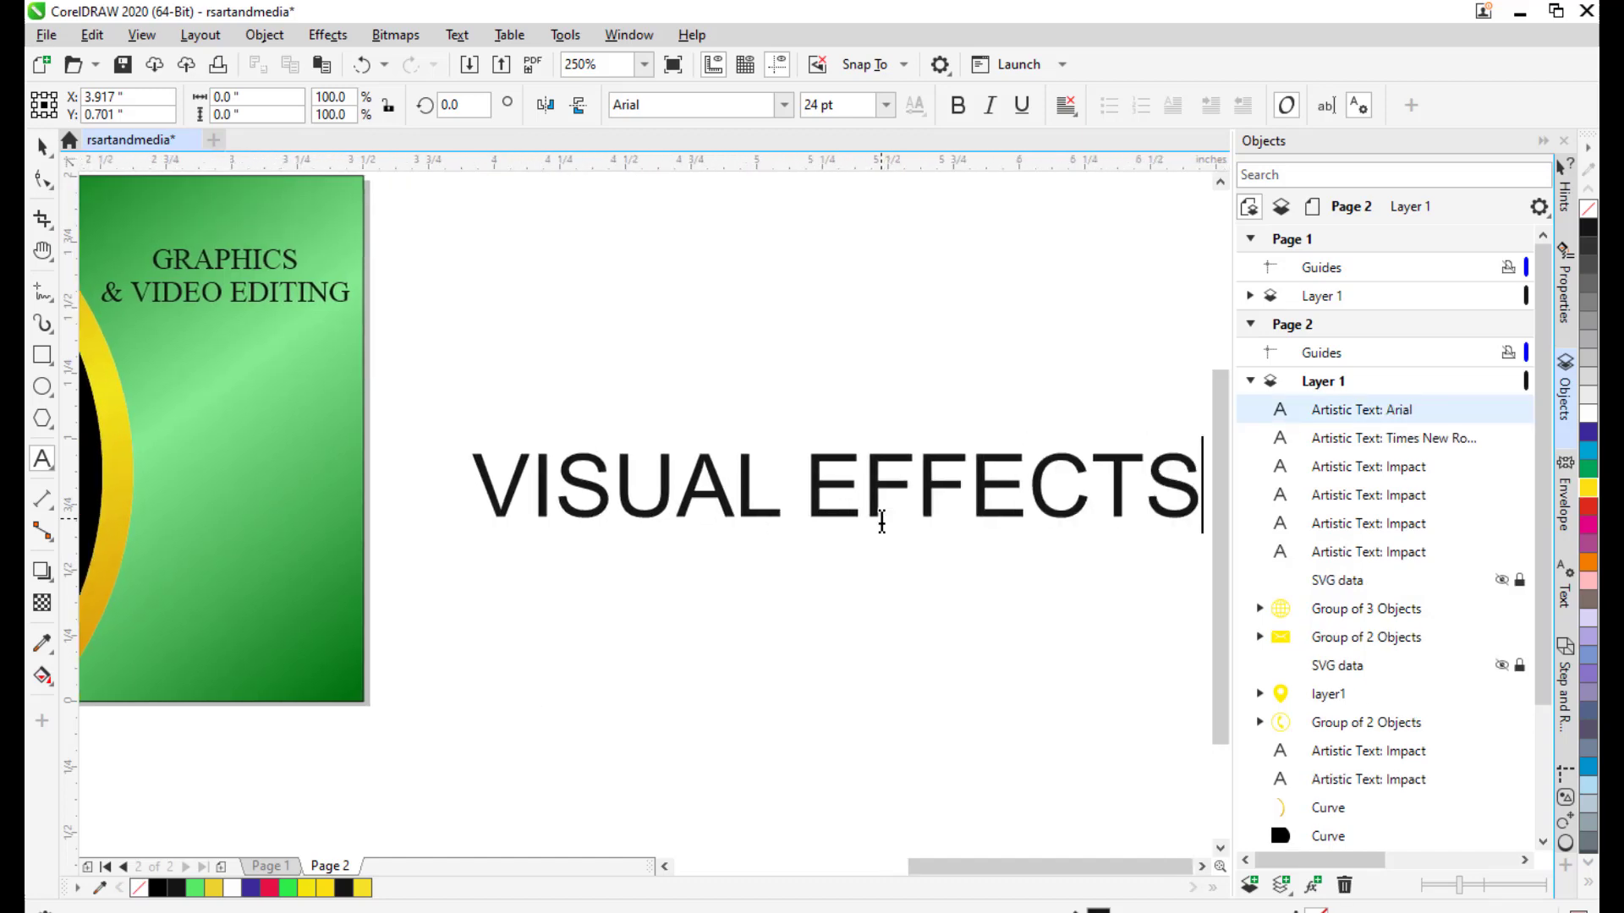
key(Return)
text(& ANIMA)
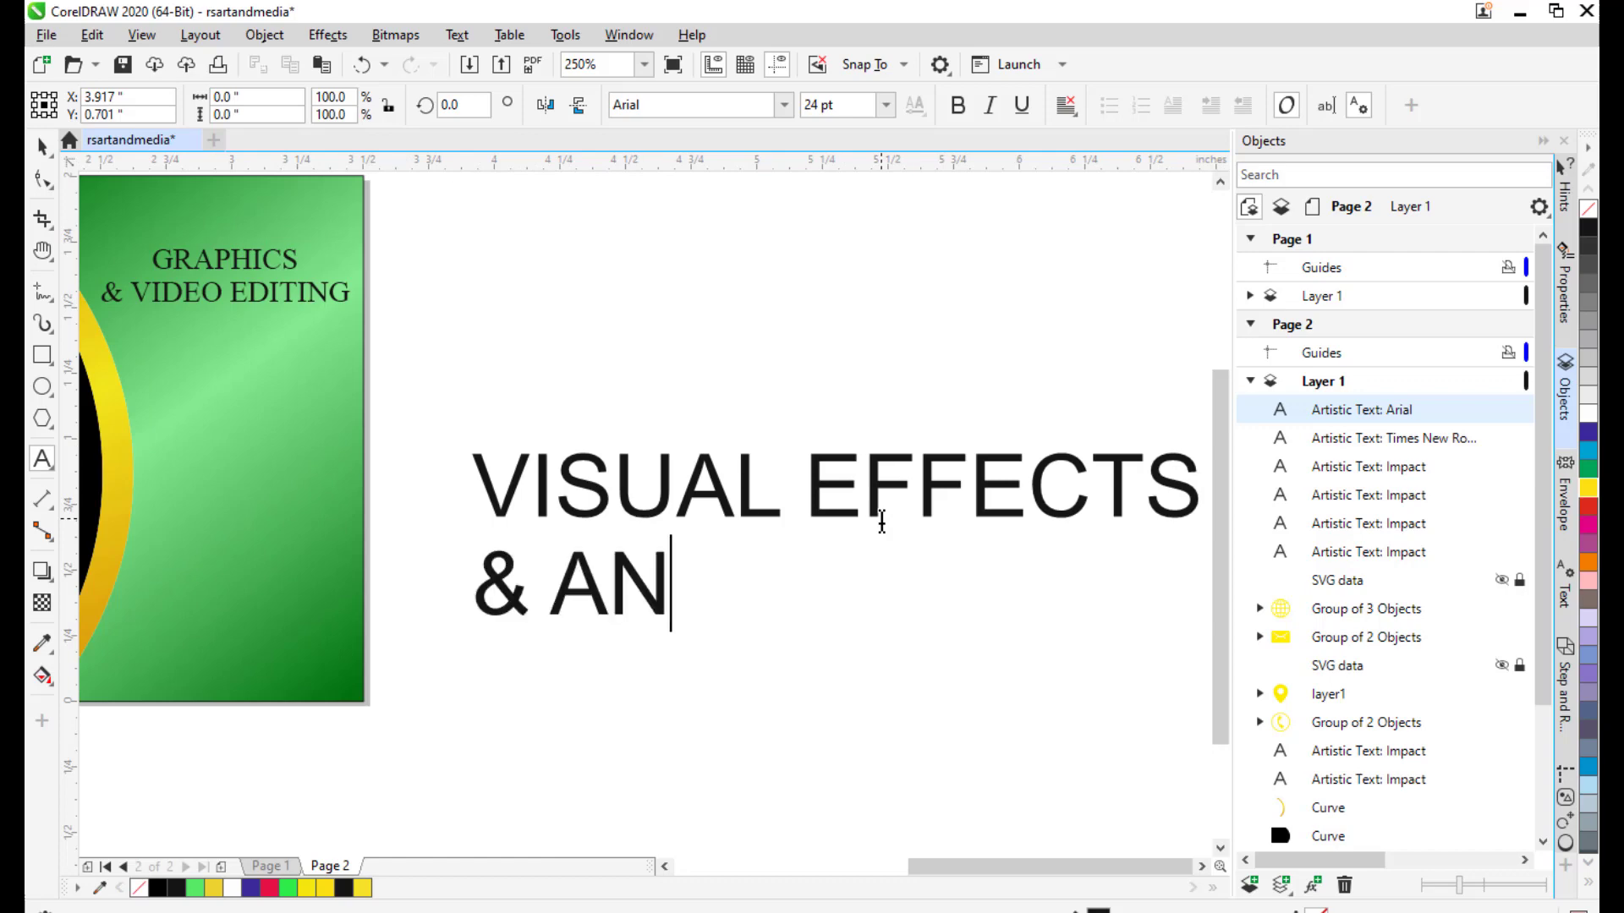
key(BackSpace)
key(BackSpace)
key(BackSpace)
key(BackSpace)
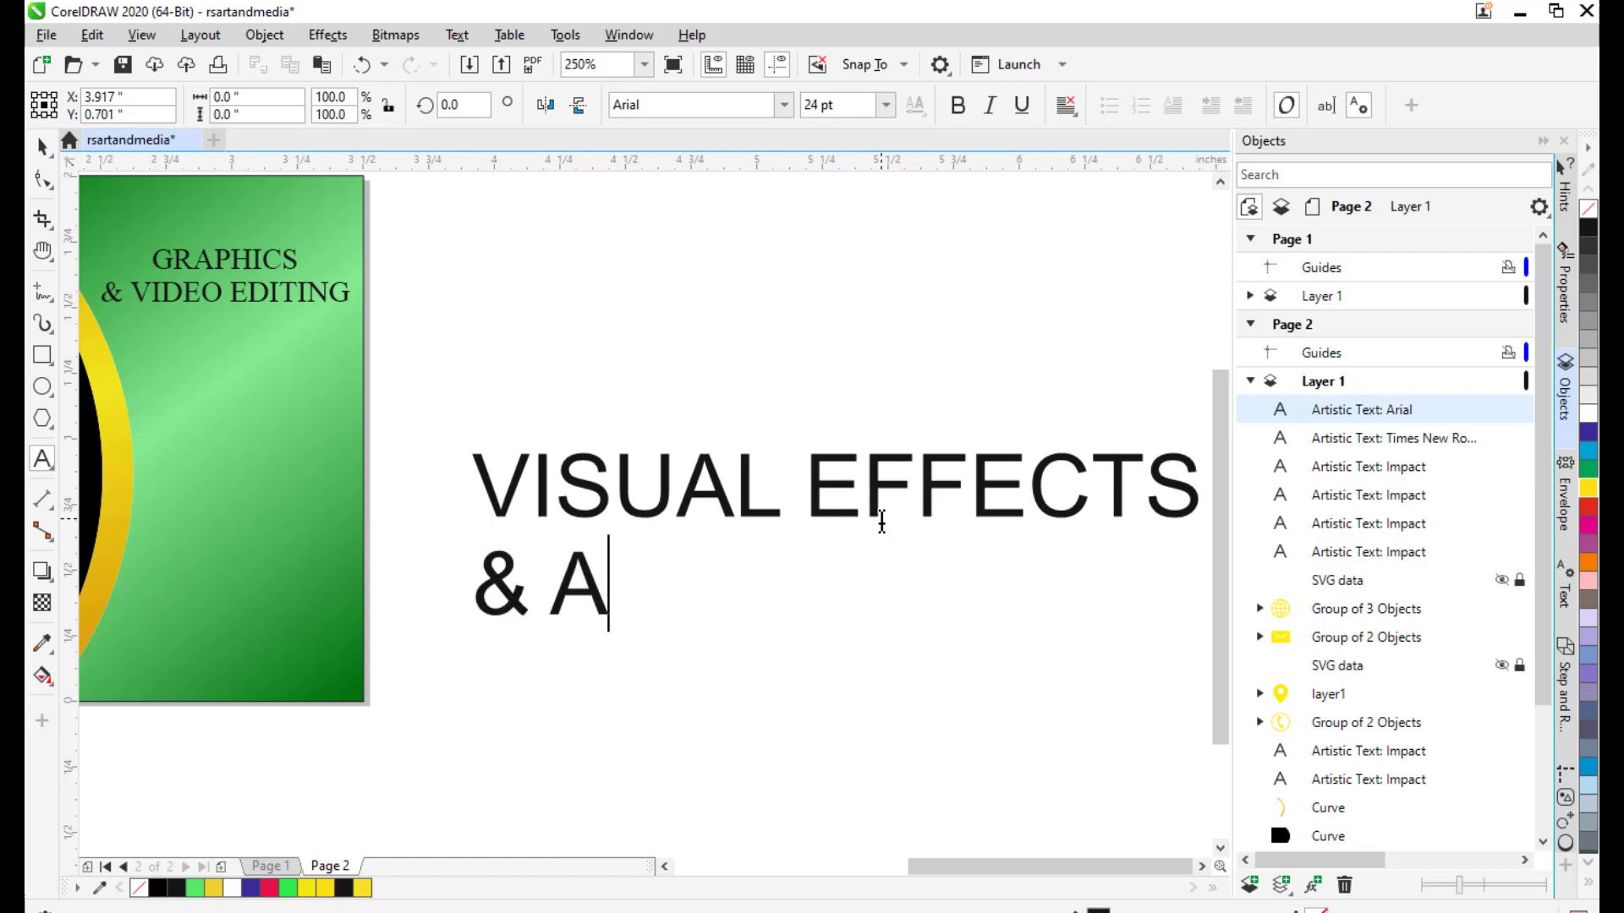
key(BackSpace)
text(2)
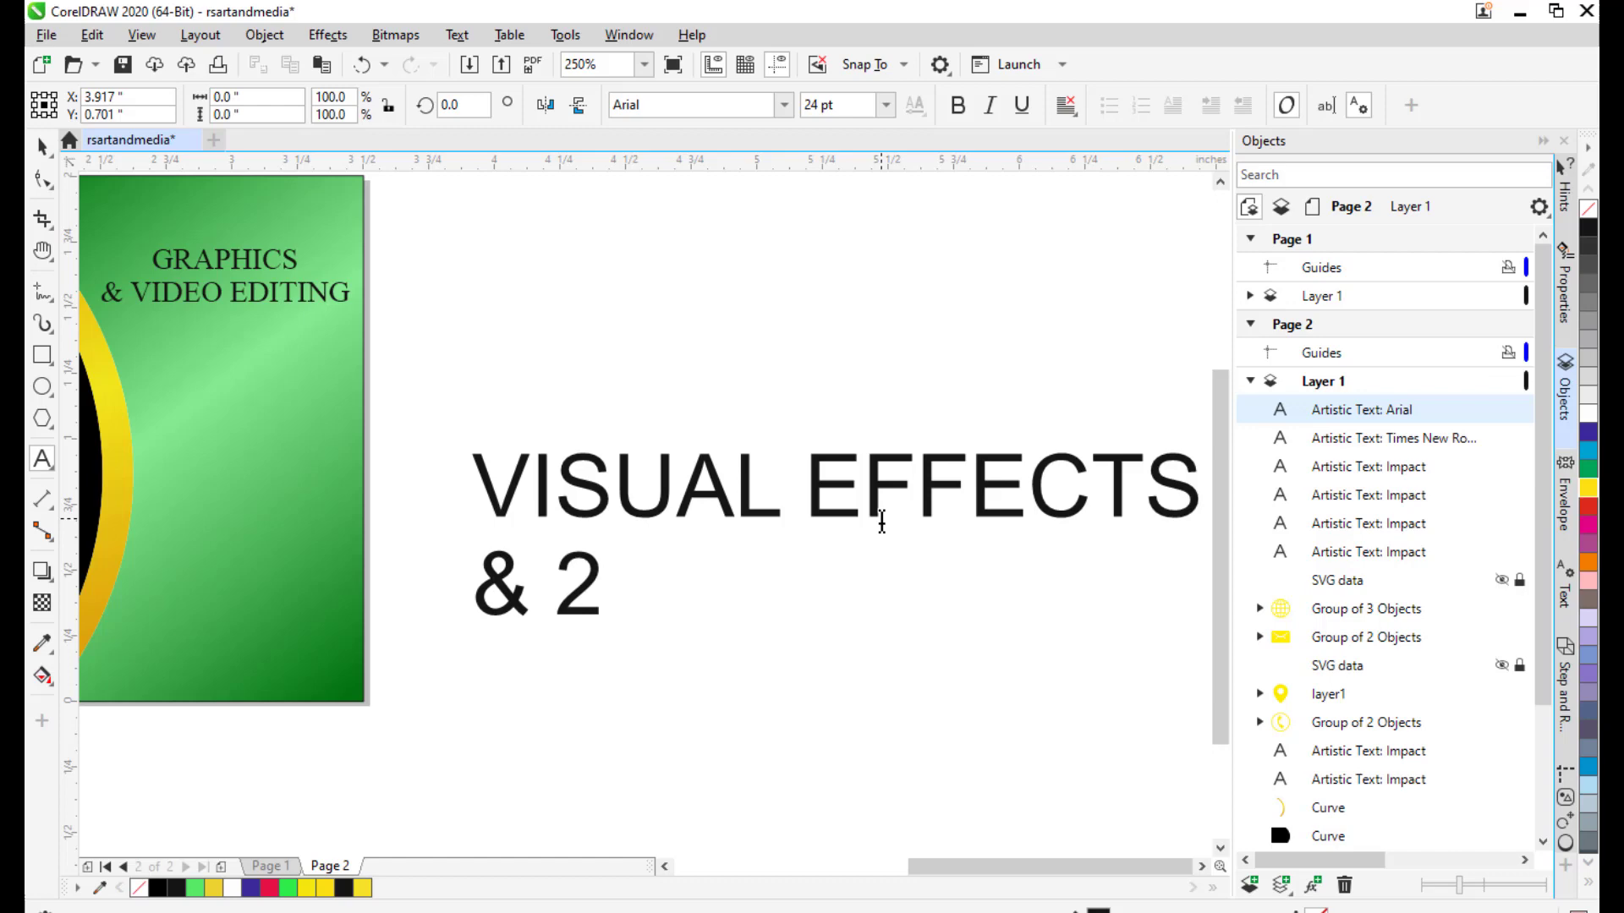
text(D ANIMATION)
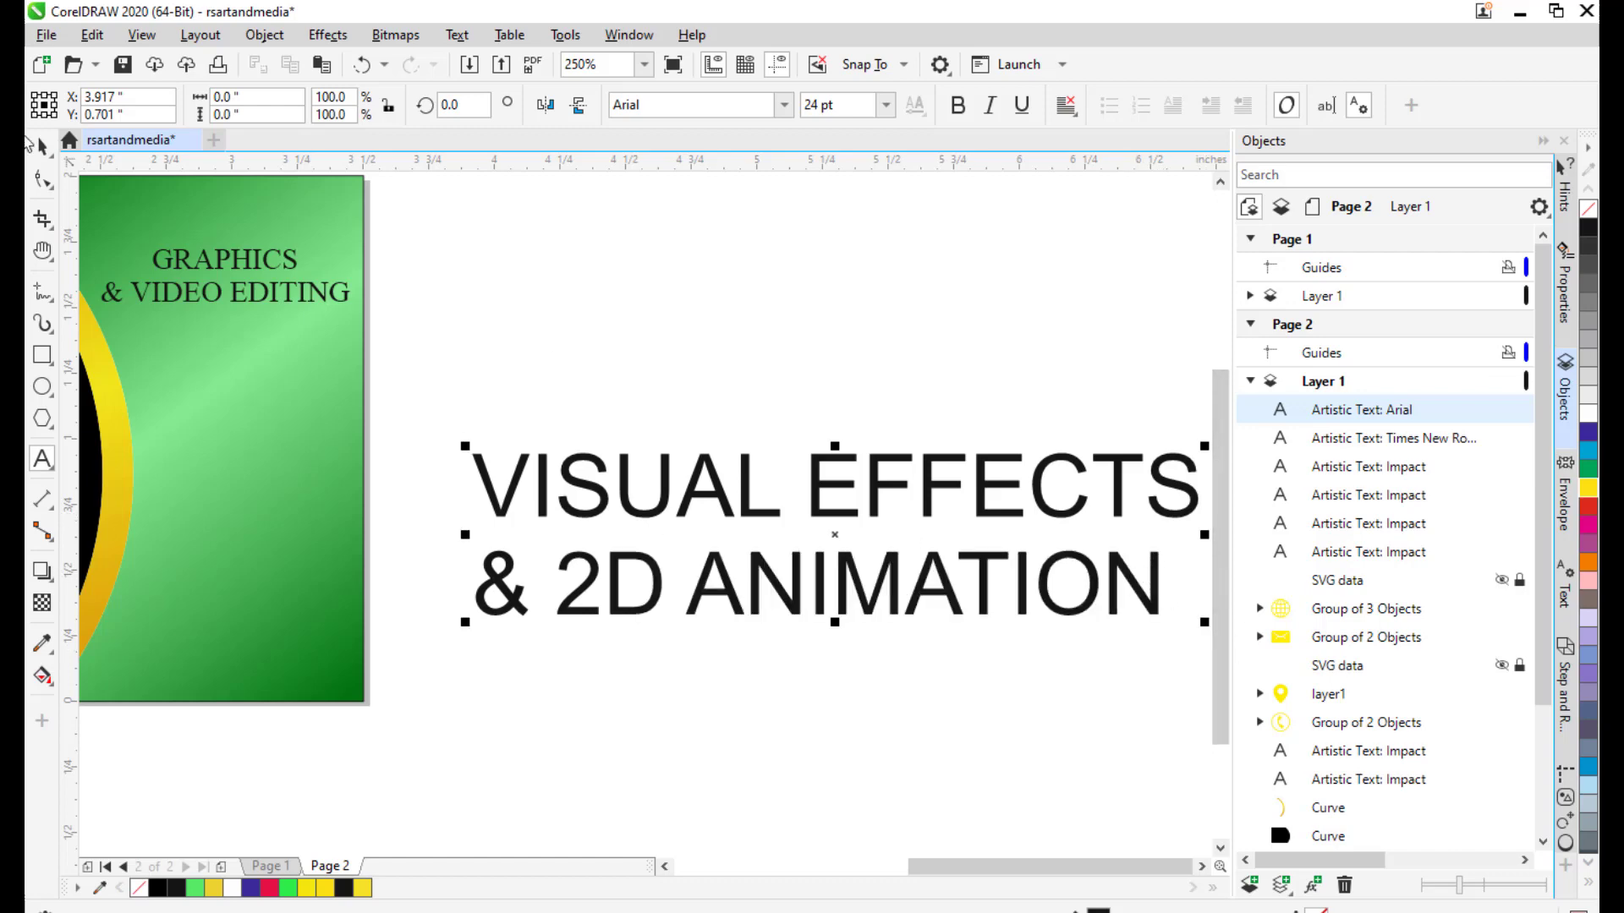
Set the VISUAL EFFECTS text in bold Times New Roman.
click(41, 146)
drag(808, 496, 743, 509)
click(706, 107)
text(Impact)
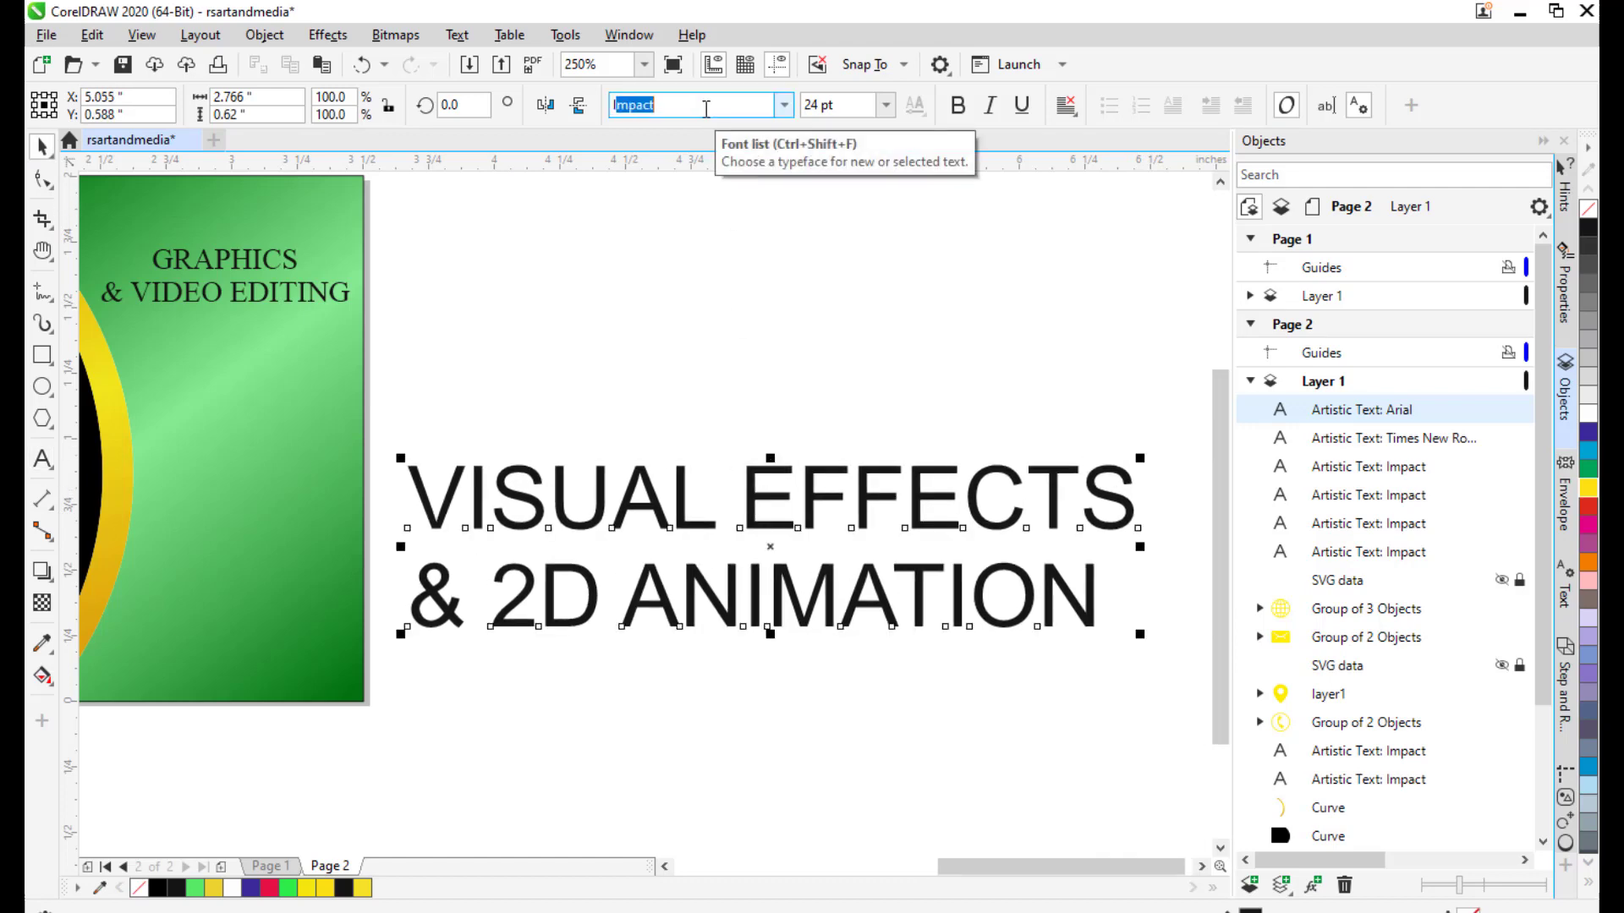
text(mpa)
key(Return)
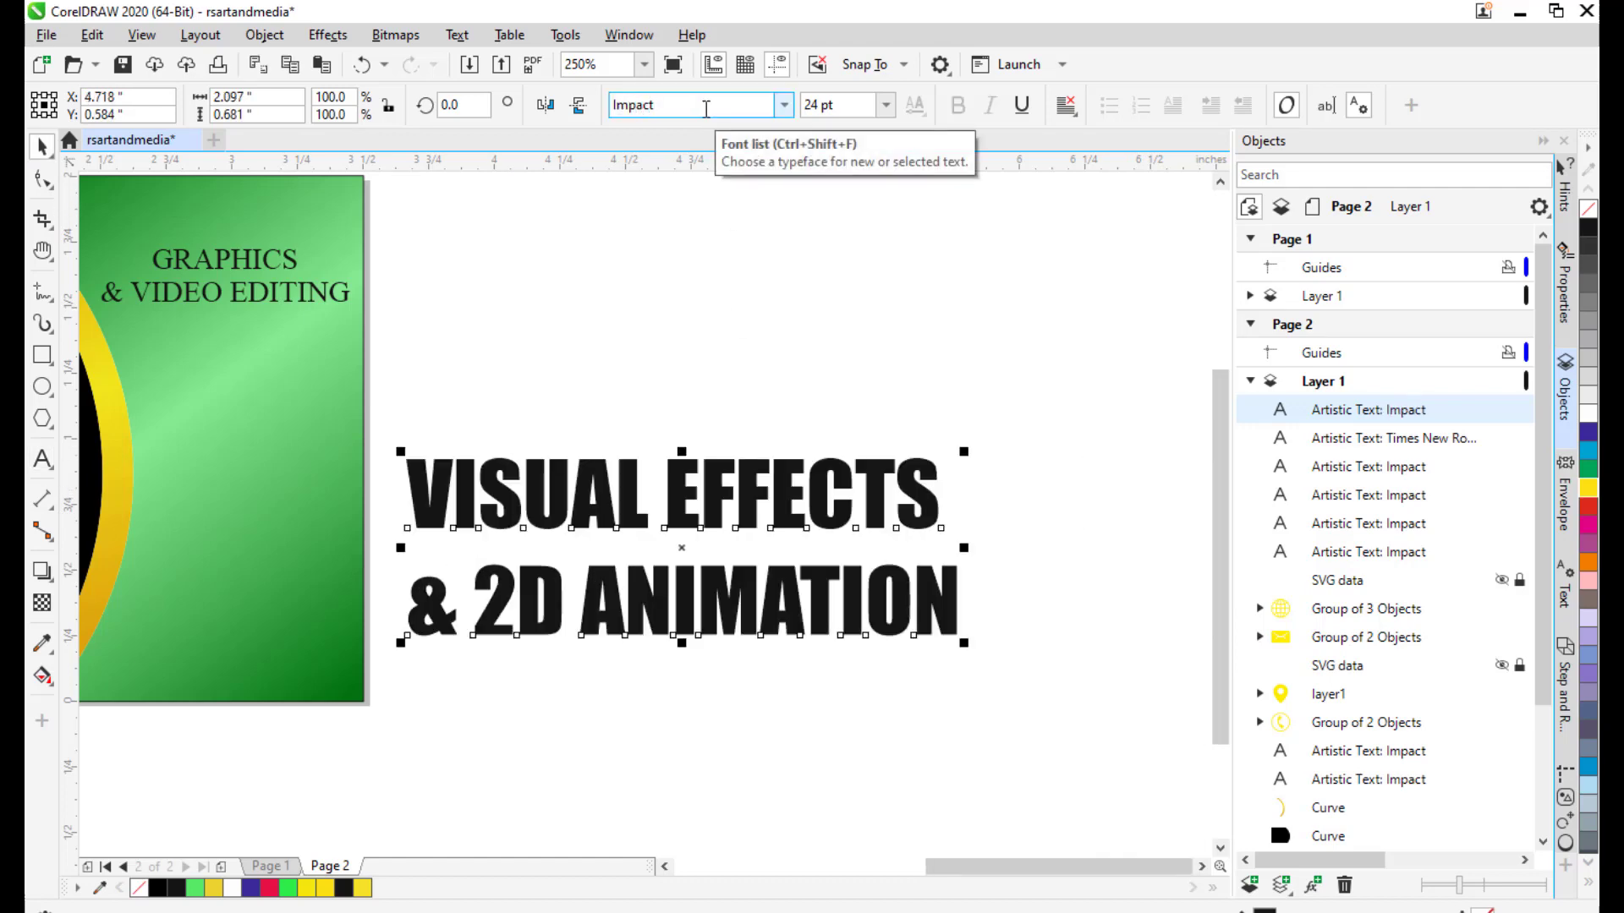
click(706, 106)
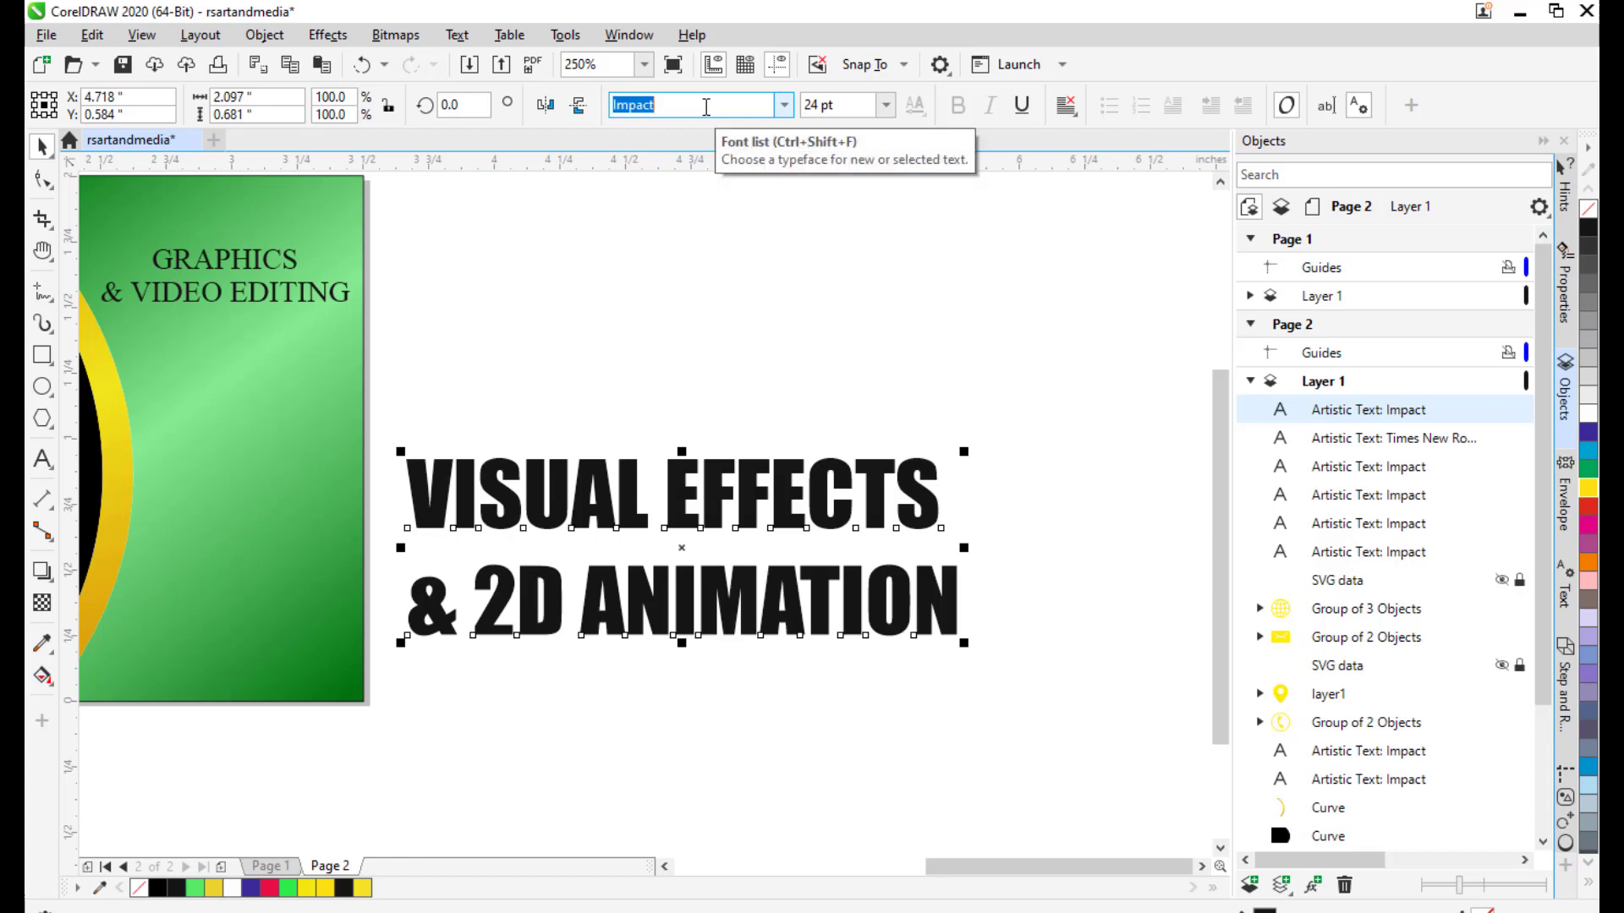
text(Times New Roman)
key(Return)
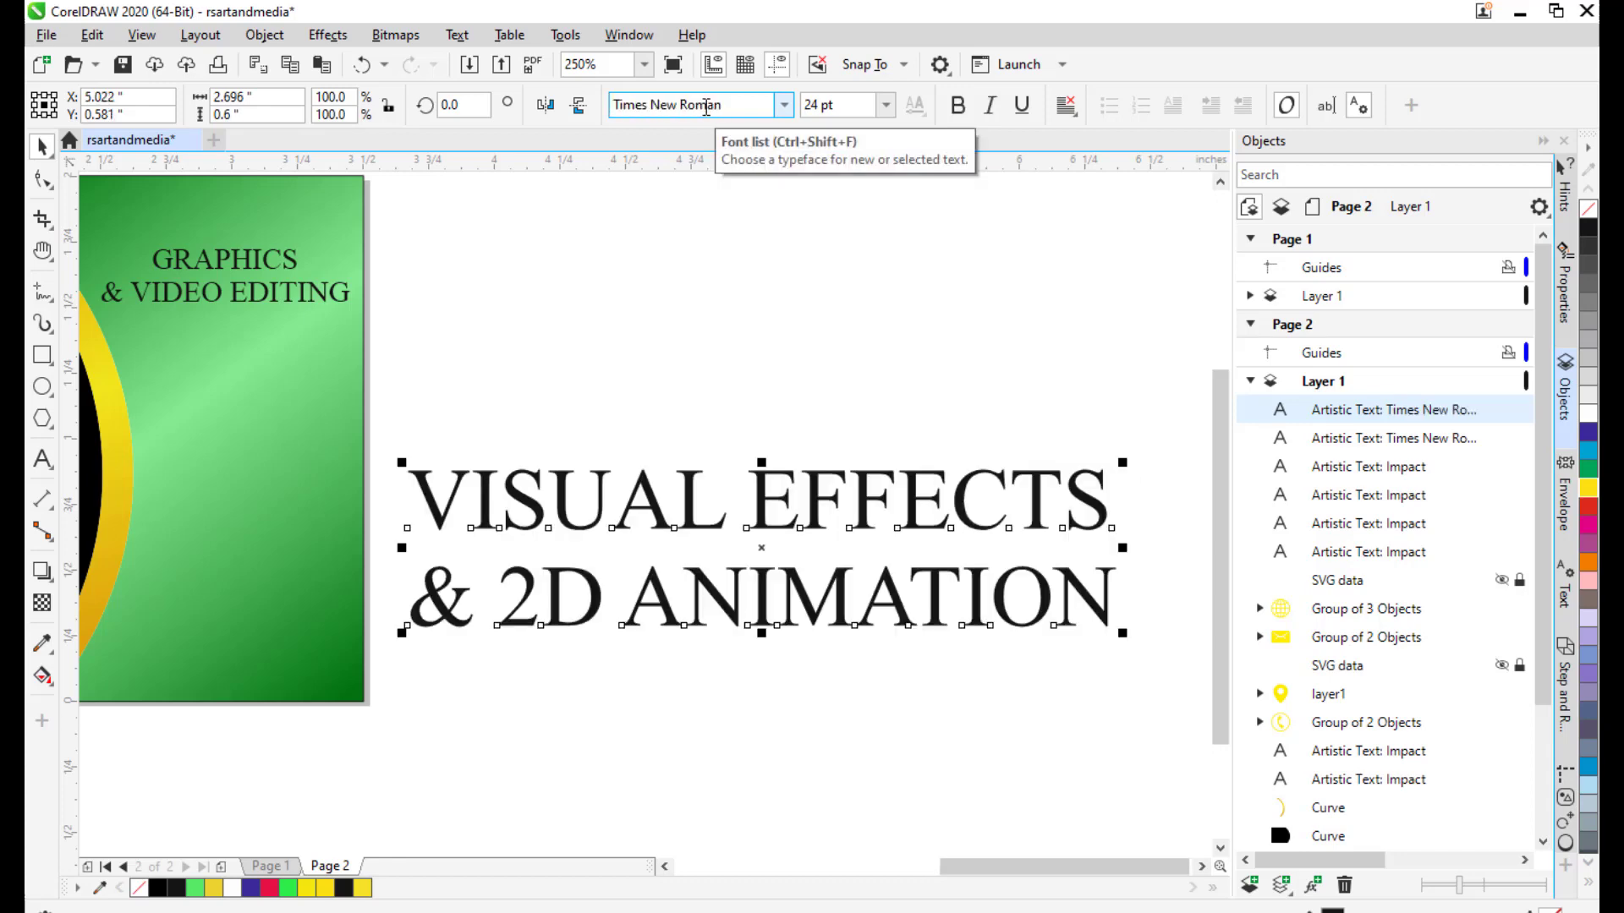
click(957, 105)
Shrink the VISUAL EFFECTS text to about 7 pt and place it in the card's lower-right corner.
drag(1057, 382, 1091, 355)
drag(1027, 491, 1038, 461)
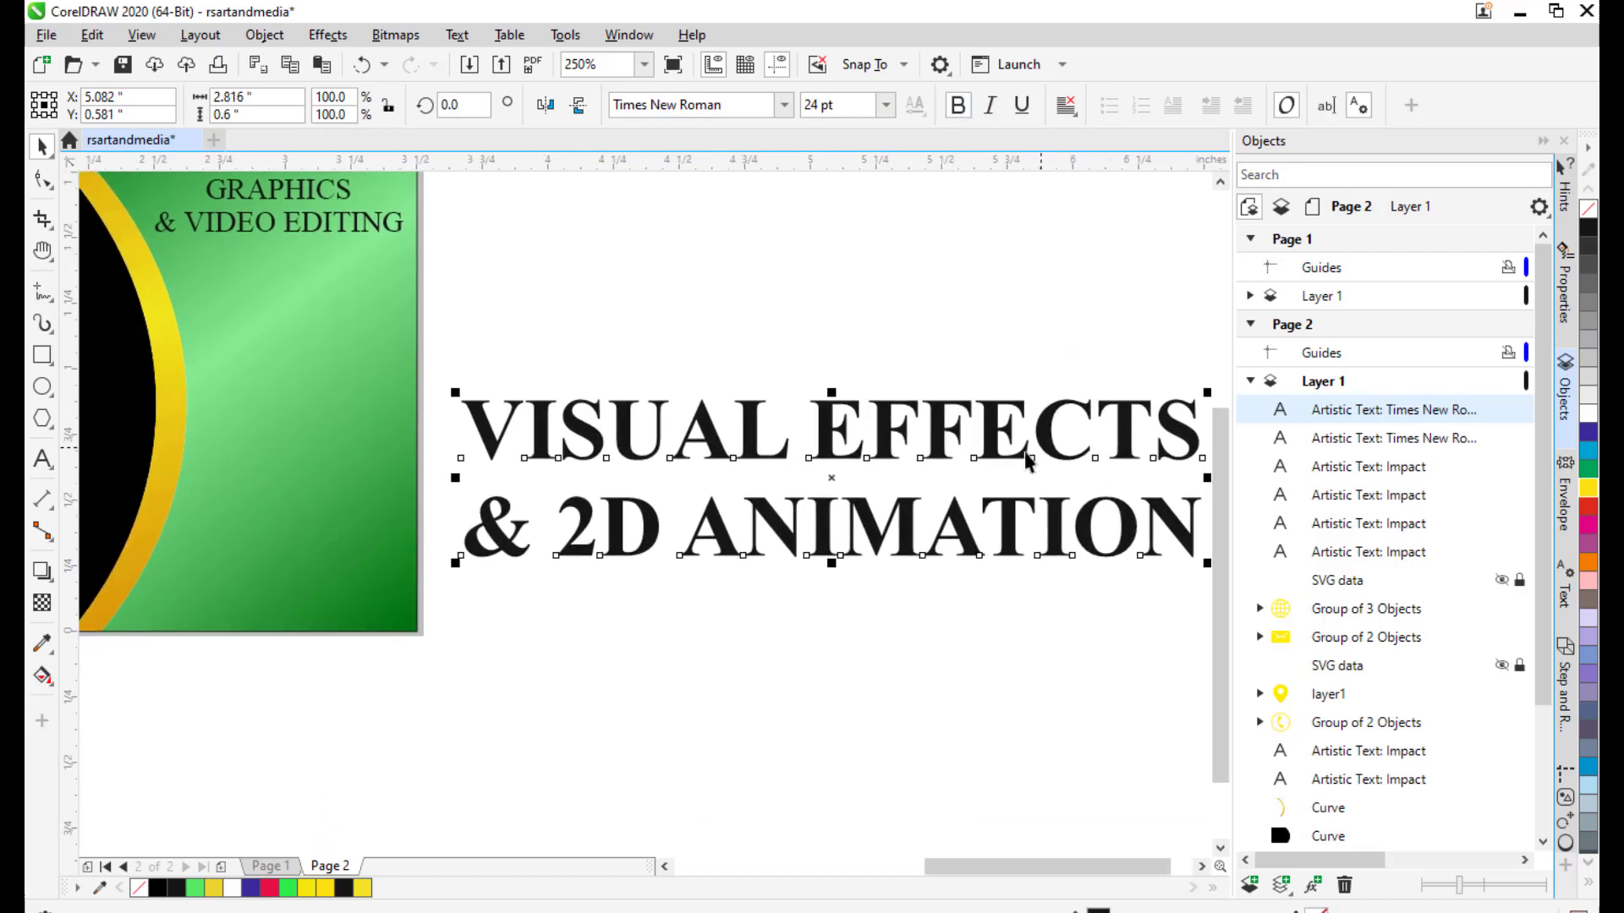
drag(875, 474, 447, 548)
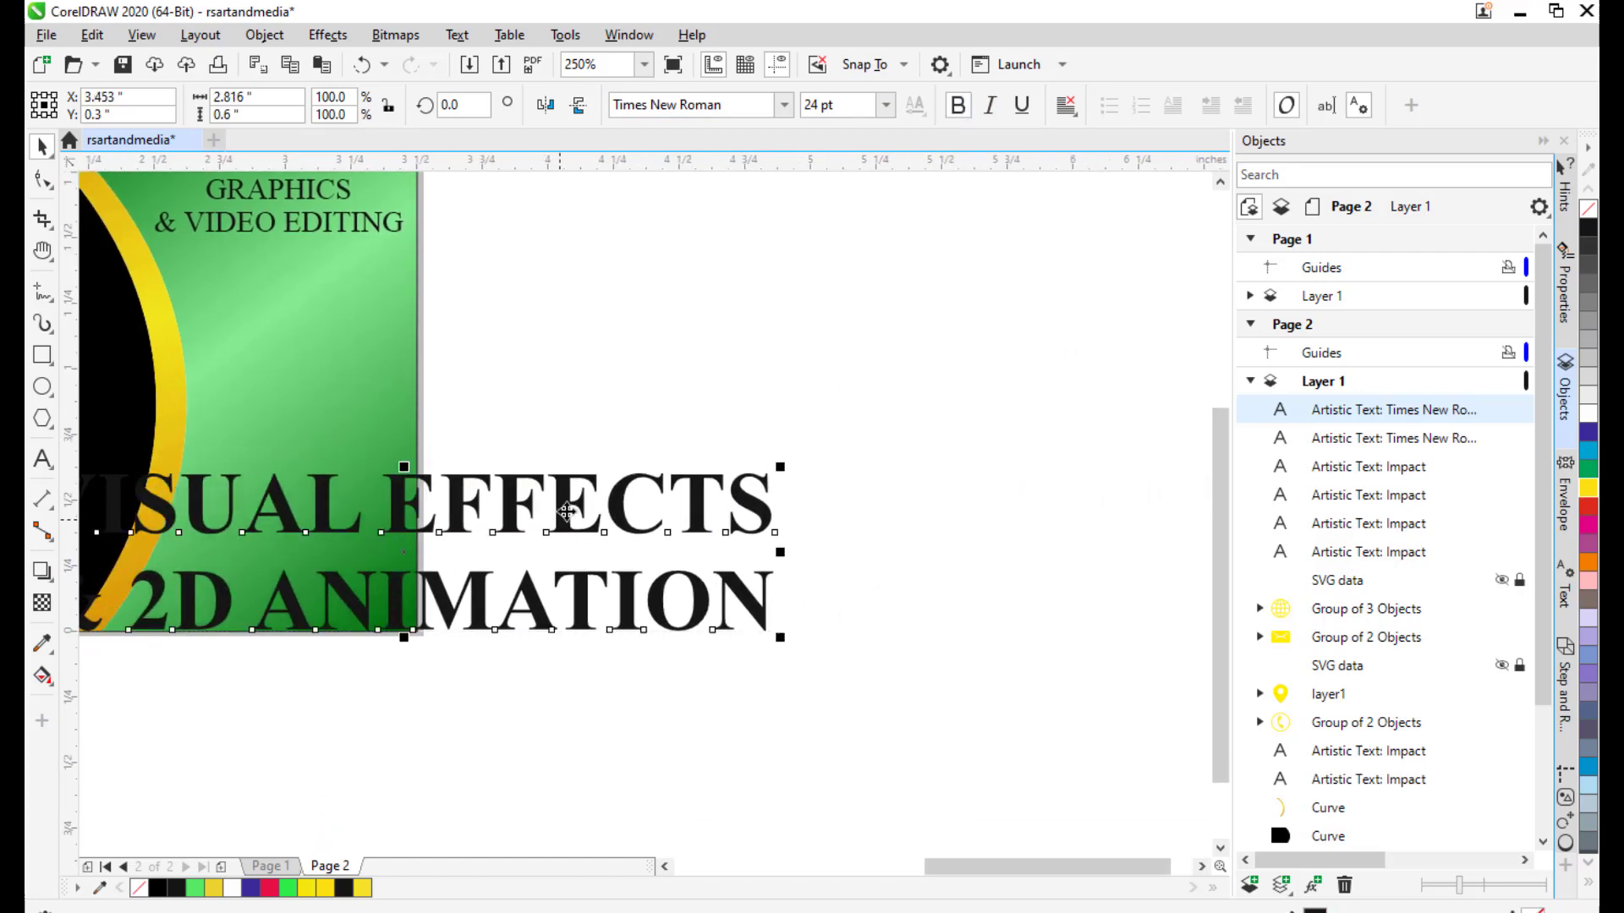
drag(657, 491, 845, 440)
drag(966, 415, 1025, 497)
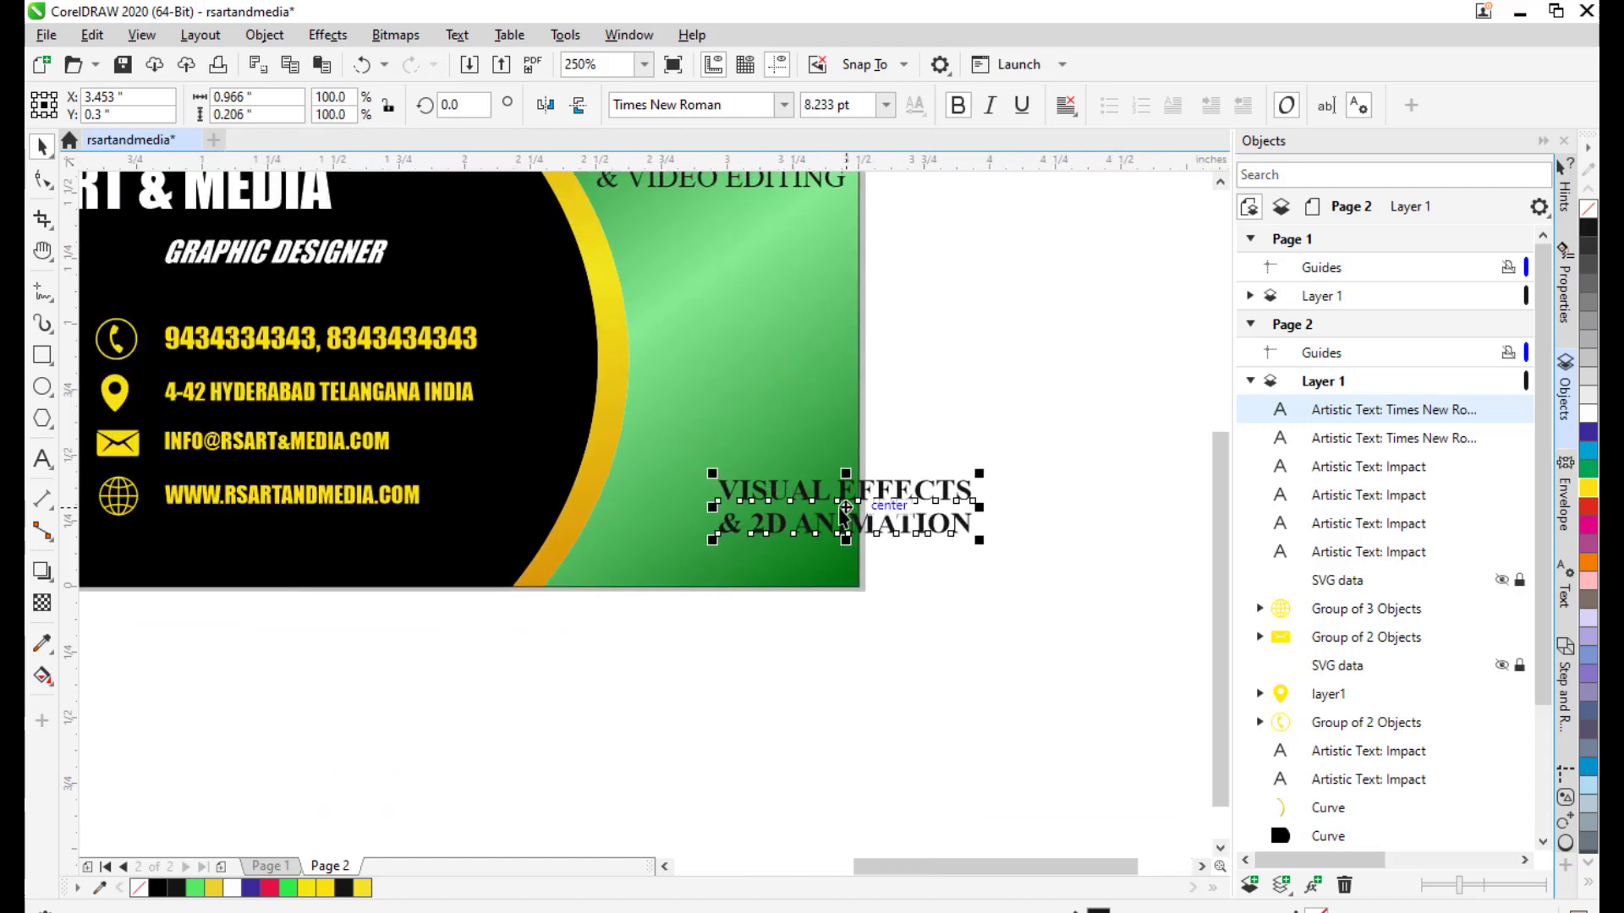
drag(841, 506, 723, 548)
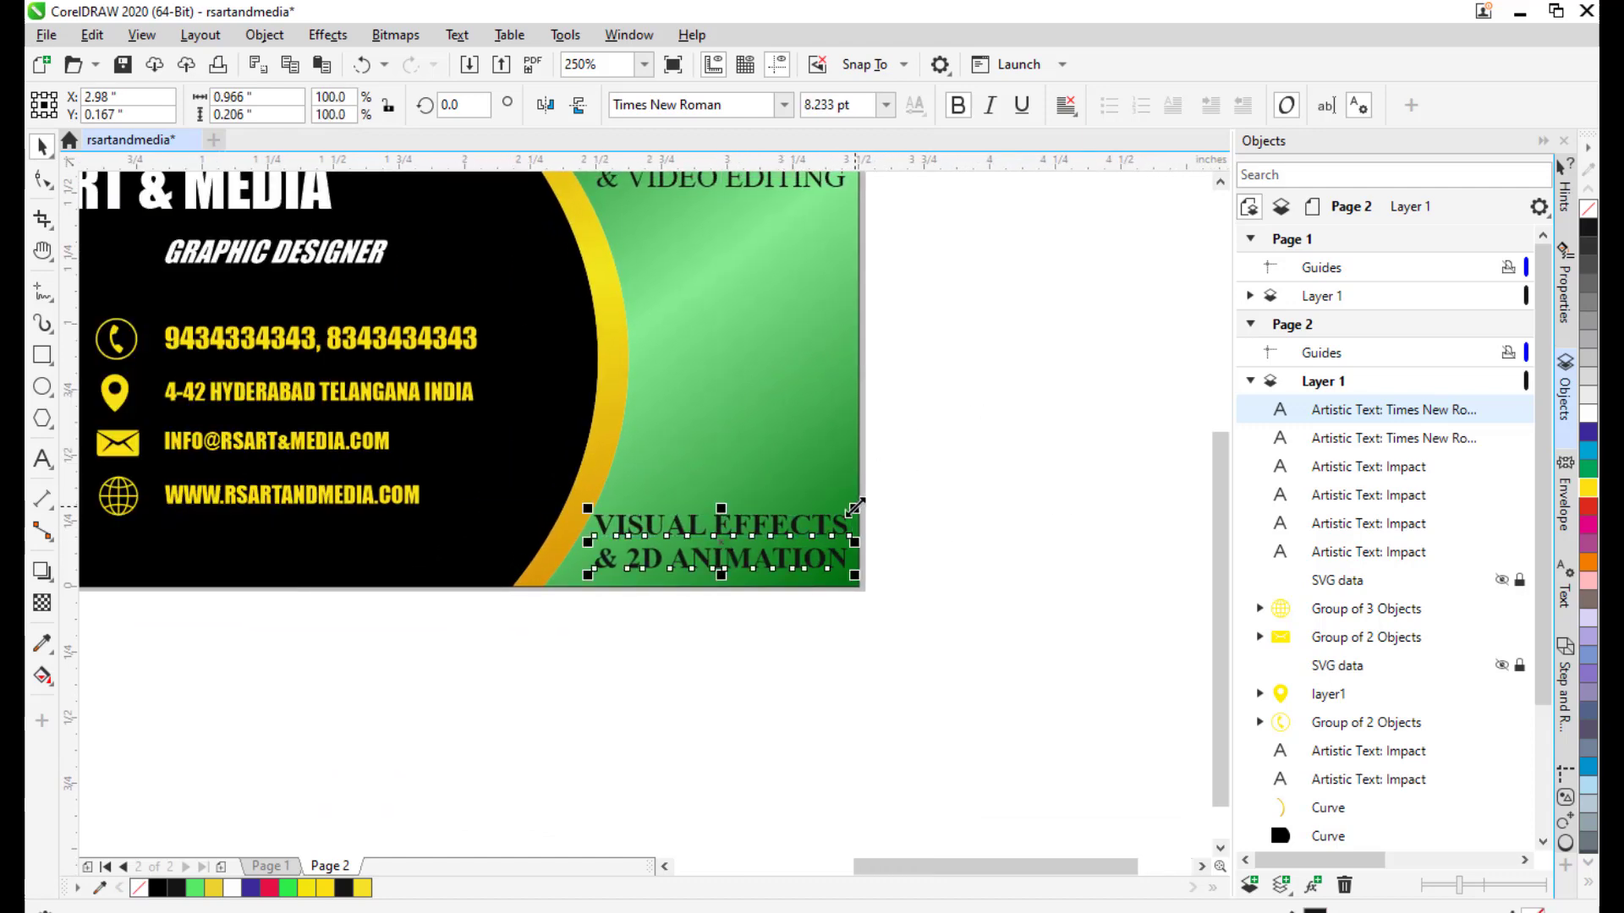
drag(854, 507, 825, 518)
mouse_move(723, 546)
mouse_down()
mouse_move(749, 512)
mouse_move(732, 525)
mouse_up()
drag(831, 497, 844, 487)
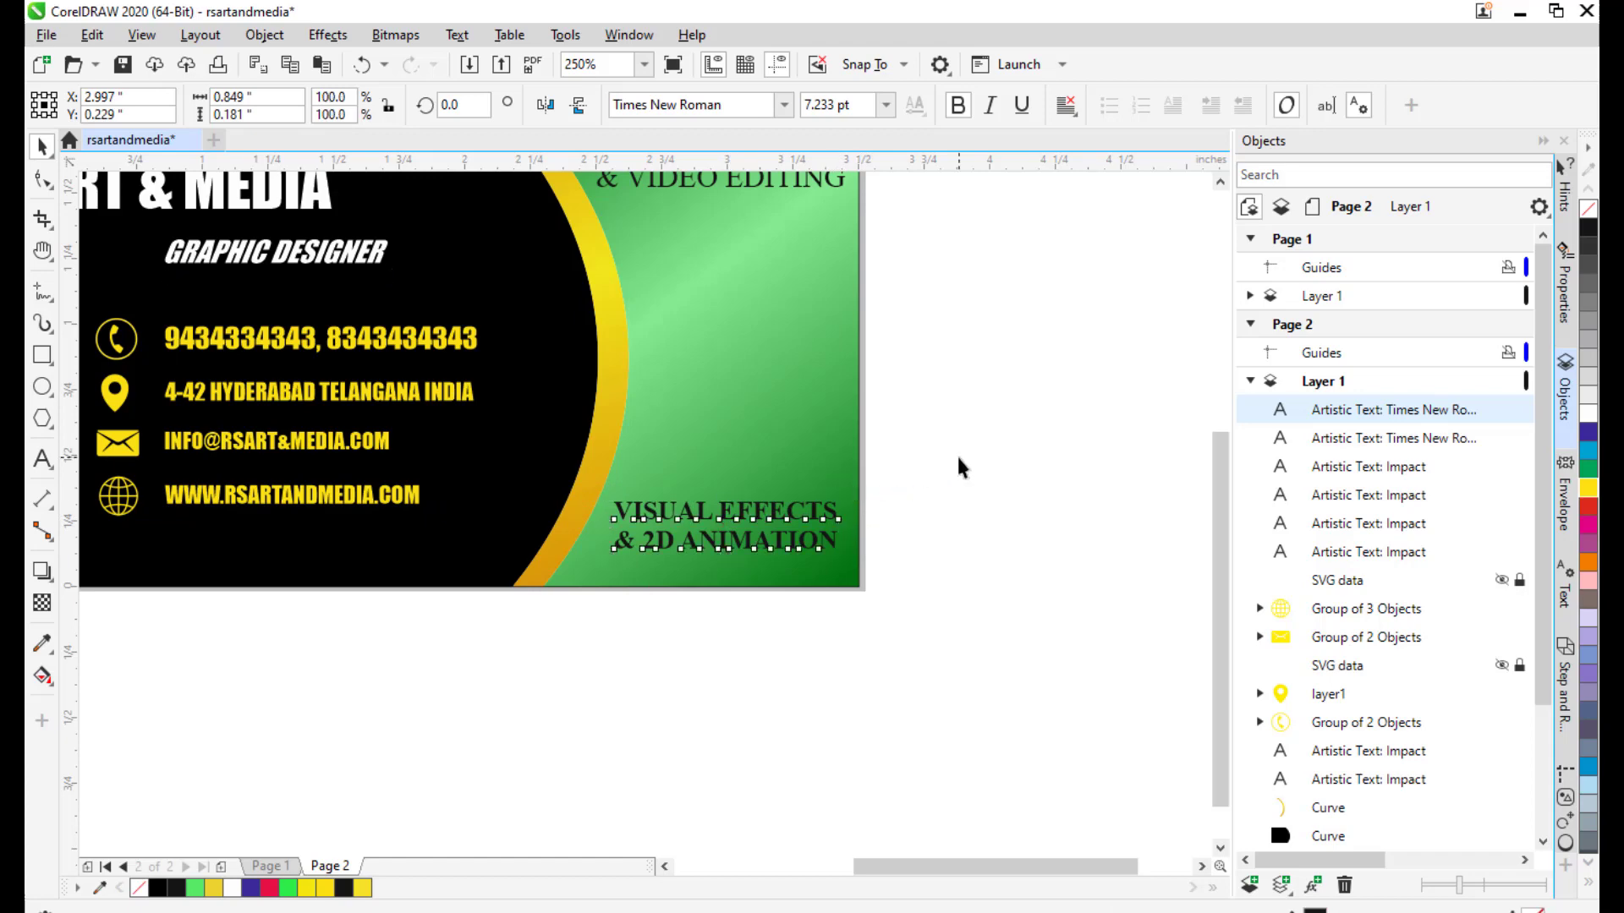
Make the GRAPHICS & VIDEO EDITING heading bold and nudge it slightly upward.
click(958, 458)
scroll(957, 423, down, 1)
drag(968, 416, 915, 506)
drag(827, 423, 826, 406)
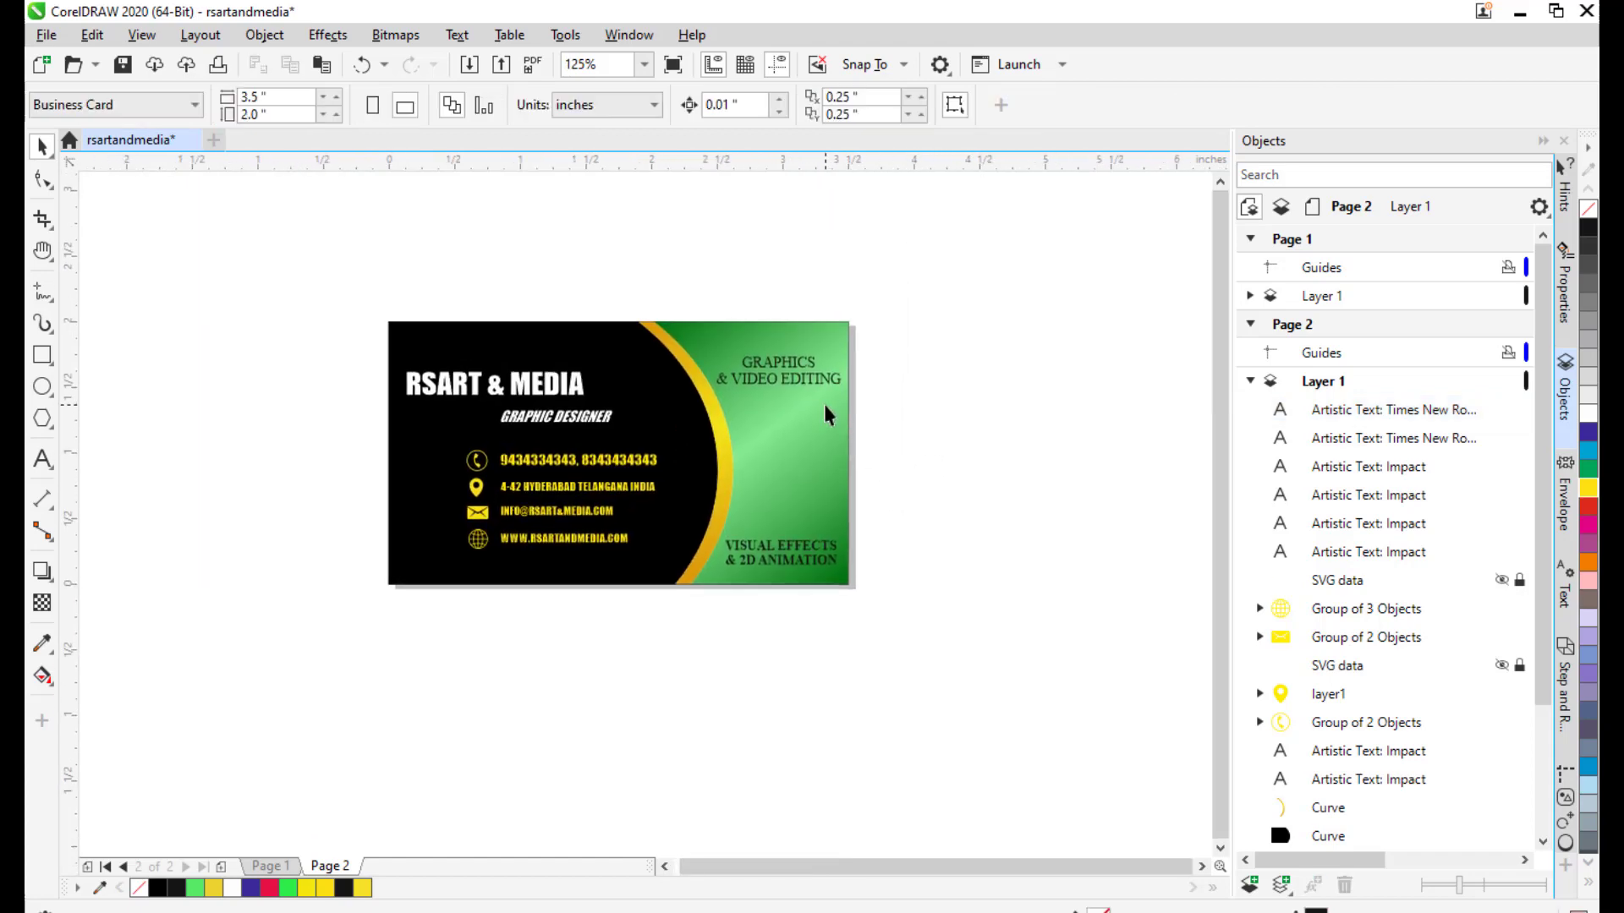
scroll(779, 397, up, 1)
click(780, 331)
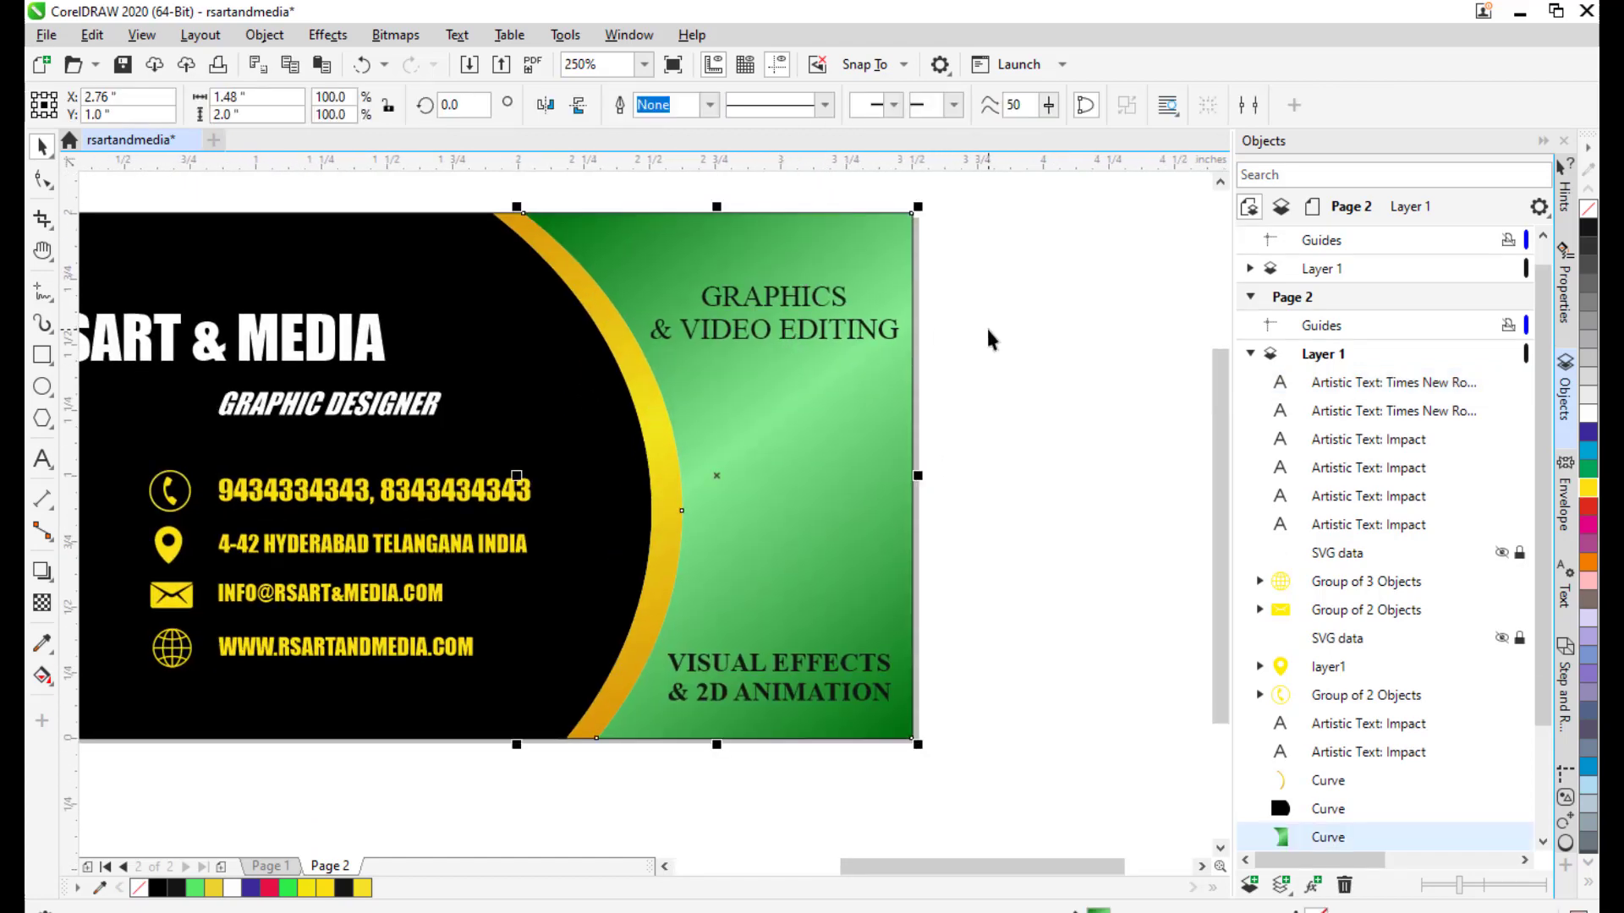
click(988, 332)
click(802, 304)
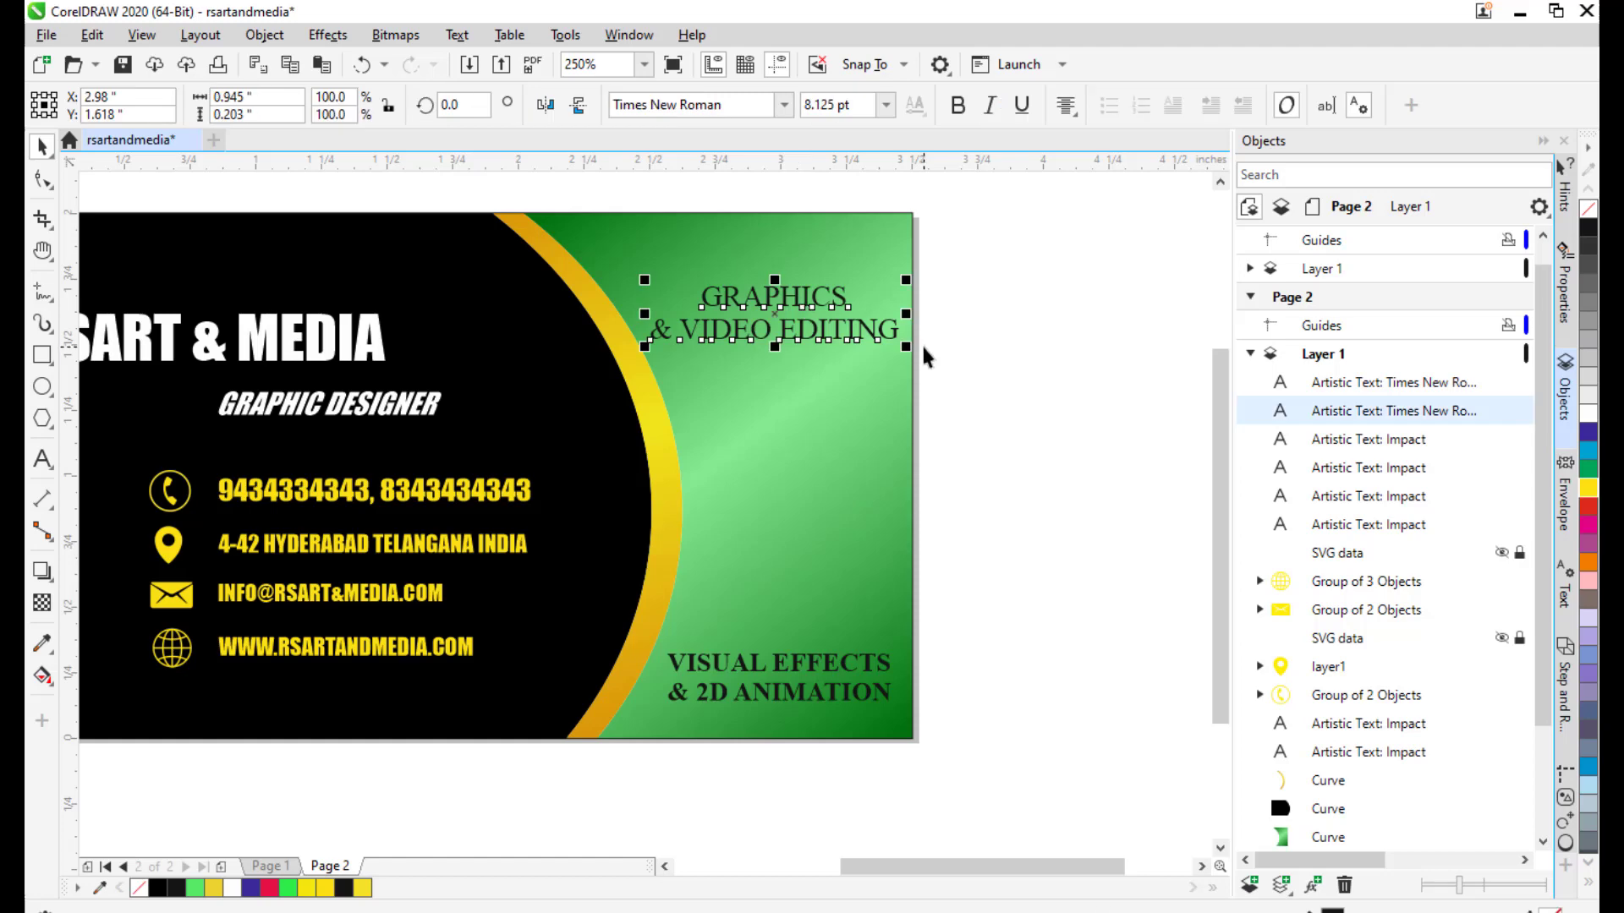
key(Up)
key(Up)
key(Up)
click(951, 112)
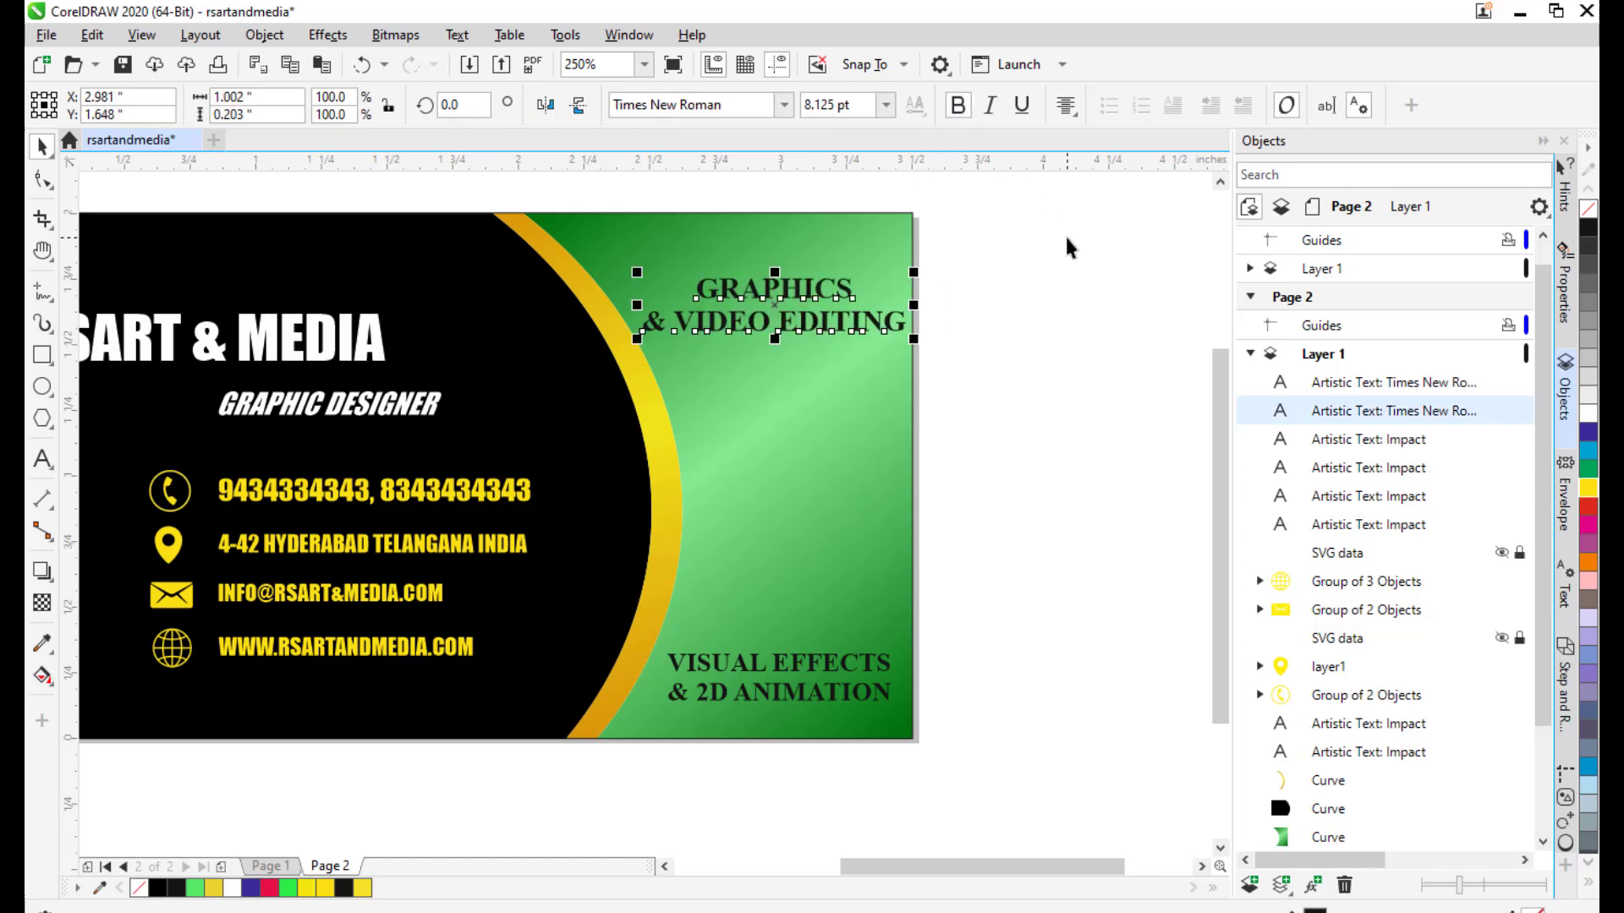
key(Up)
key(Up)
key(Up)
key(Down)
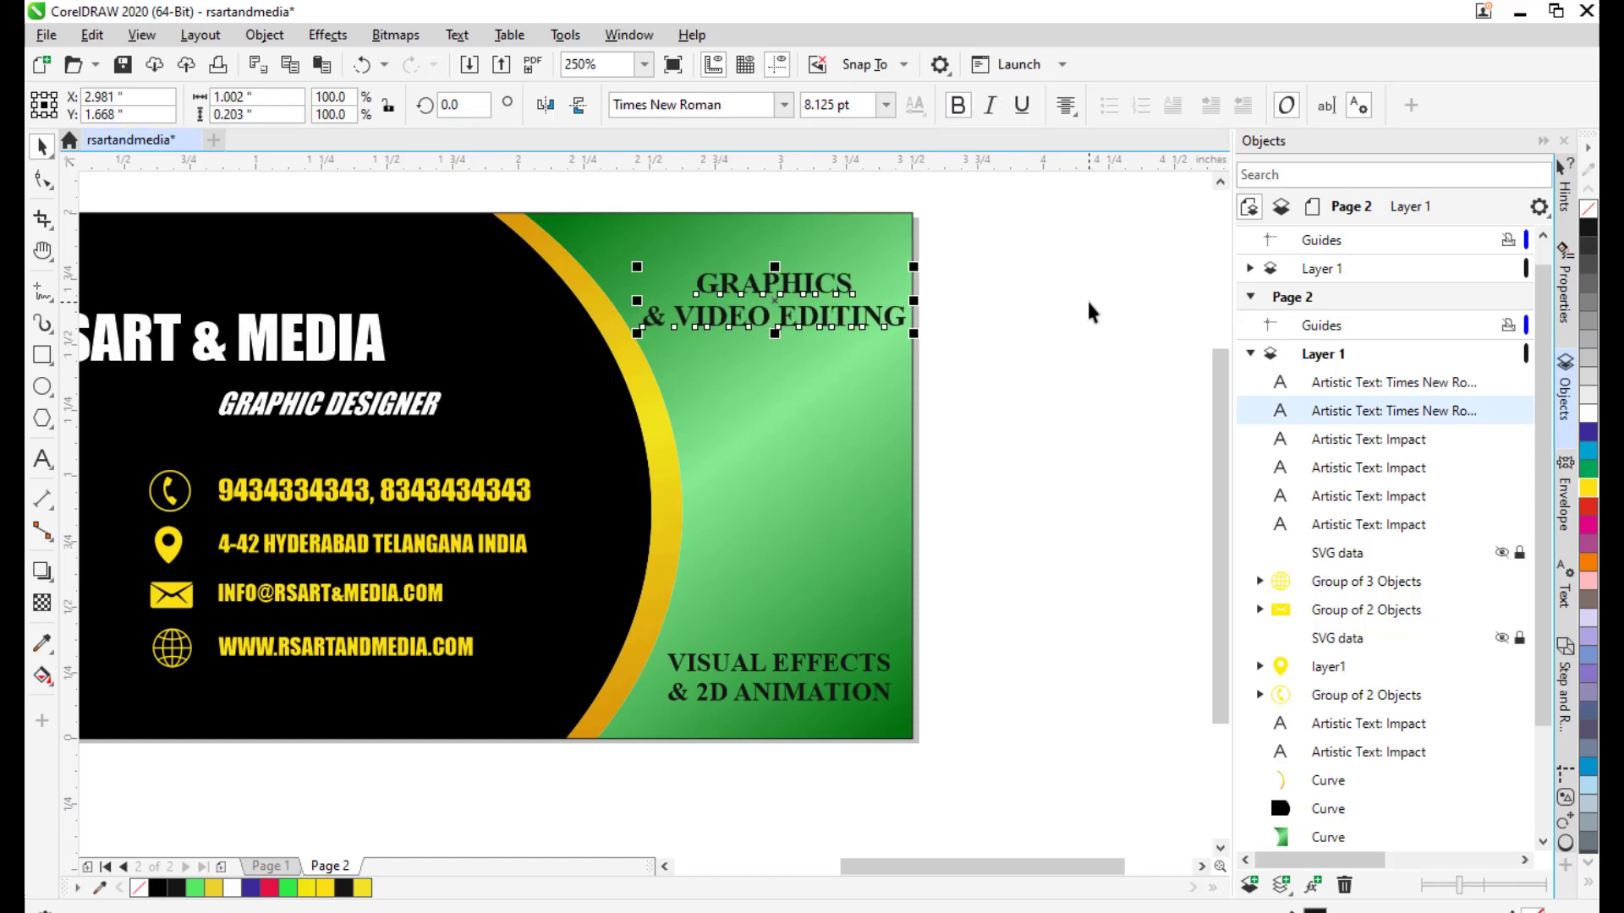
click(1063, 409)
drag(926, 447, 865, 434)
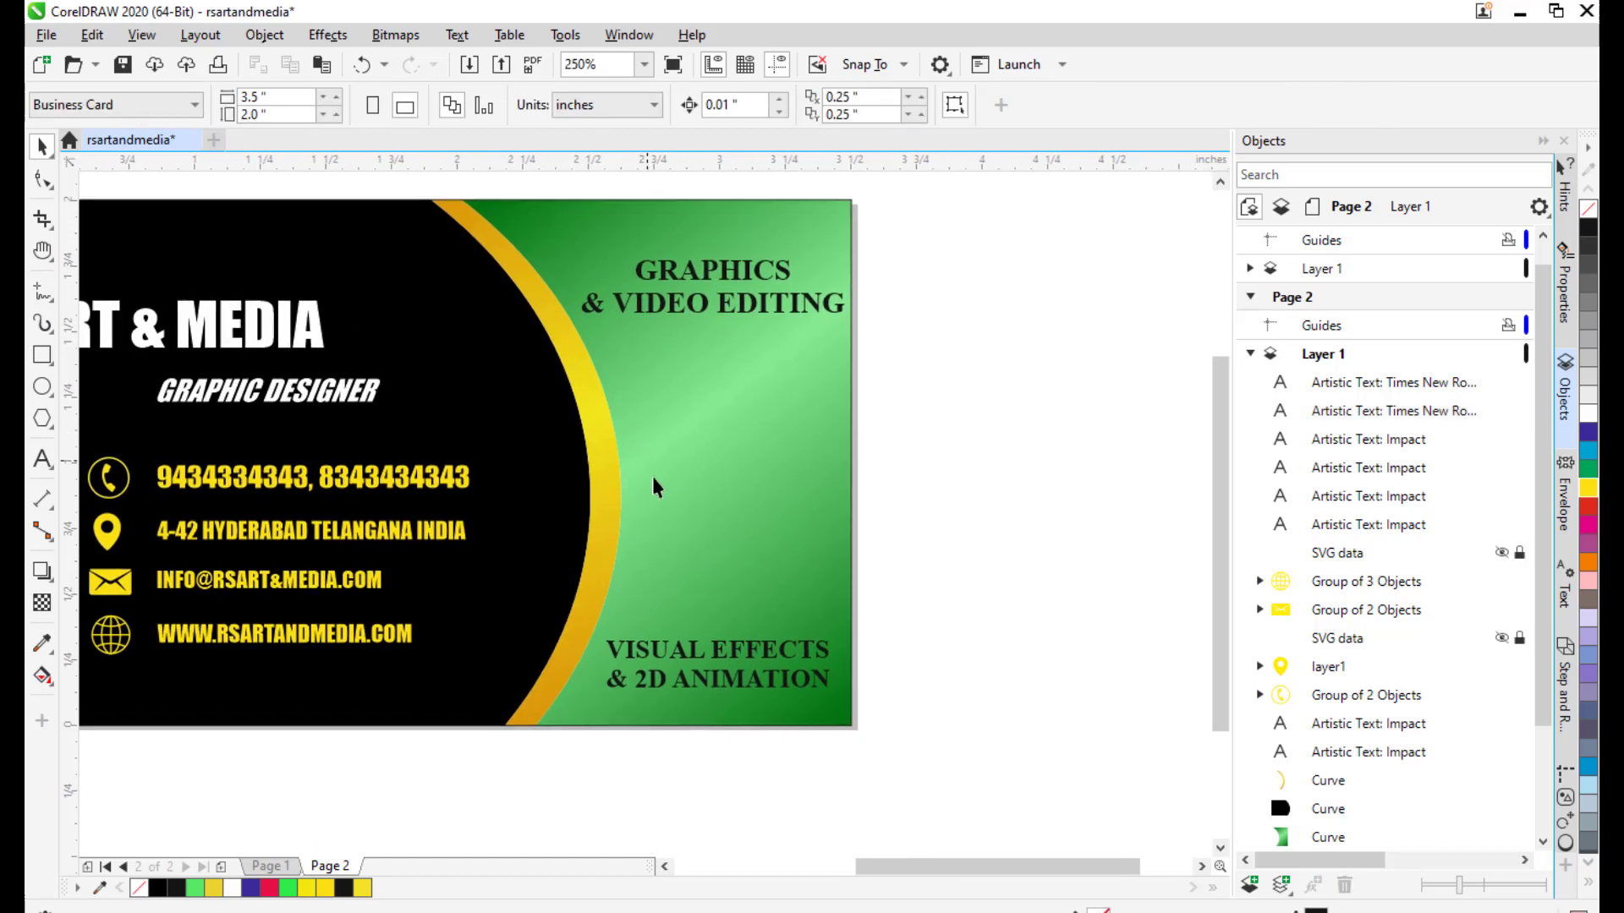
scroll(850, 372, down, 2)
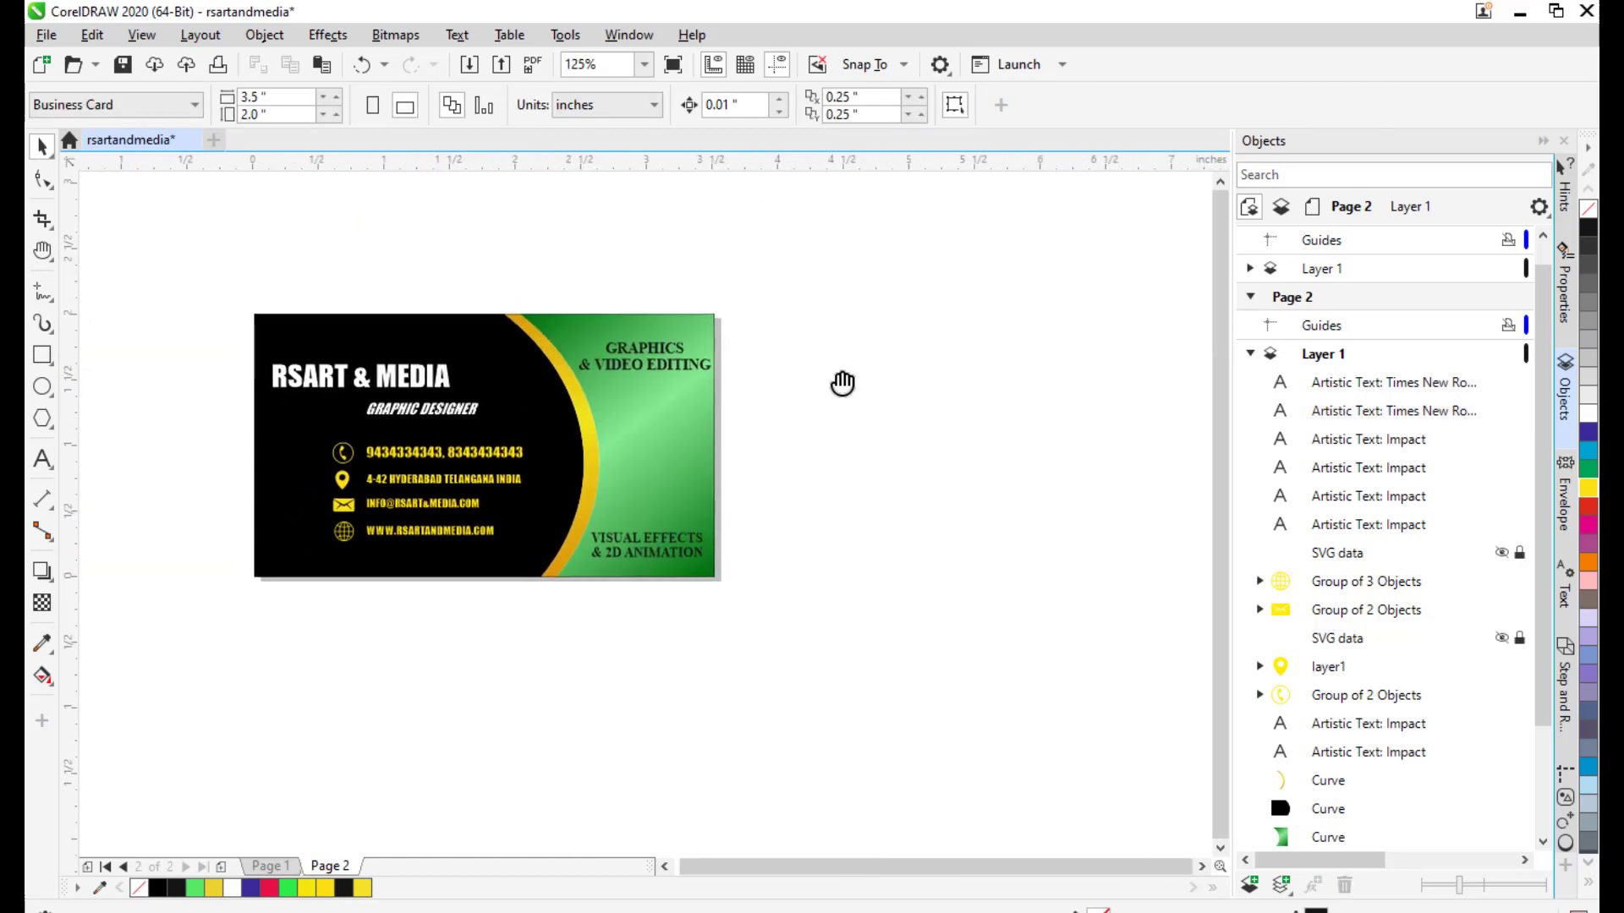
drag(731, 430, 728, 444)
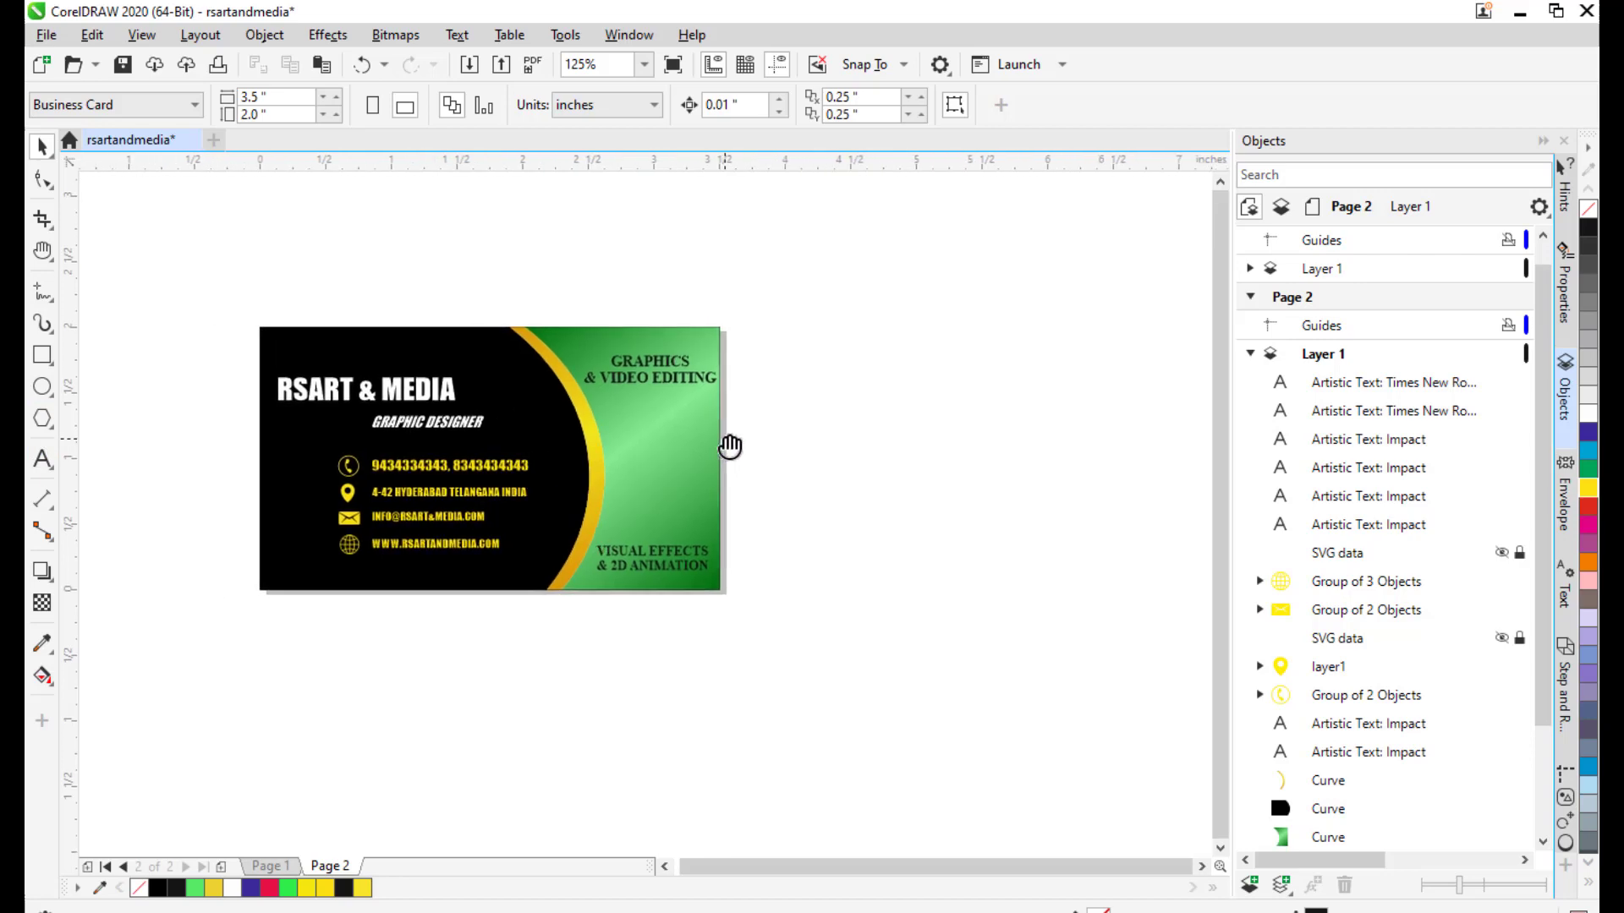
Type the text 'RSM' beside the card.
click(42, 460)
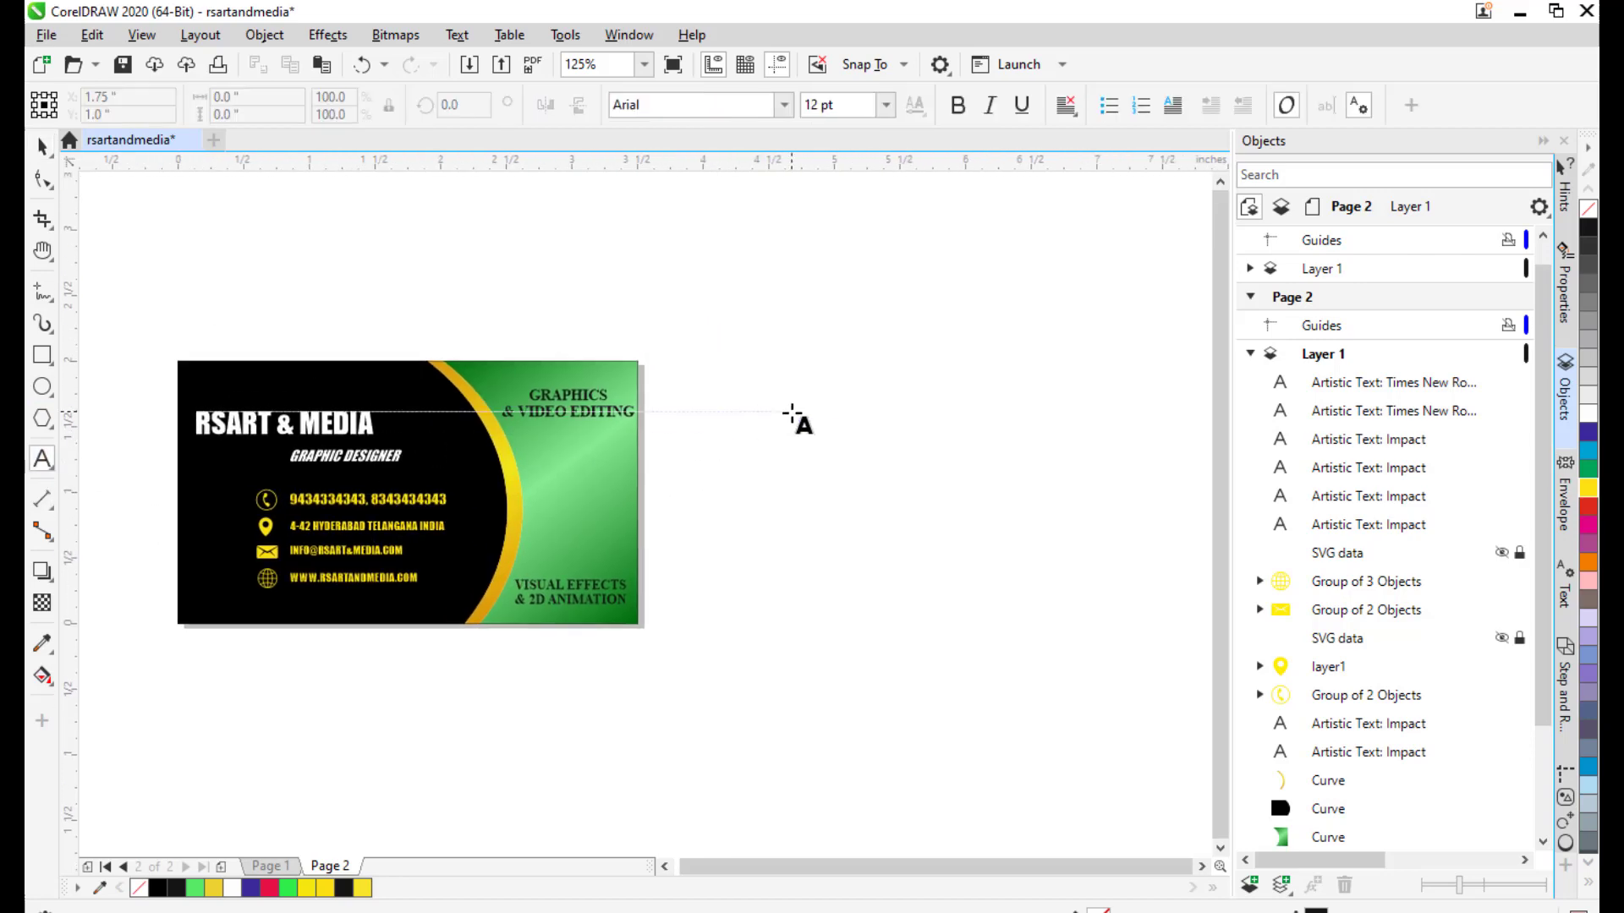
click(793, 413)
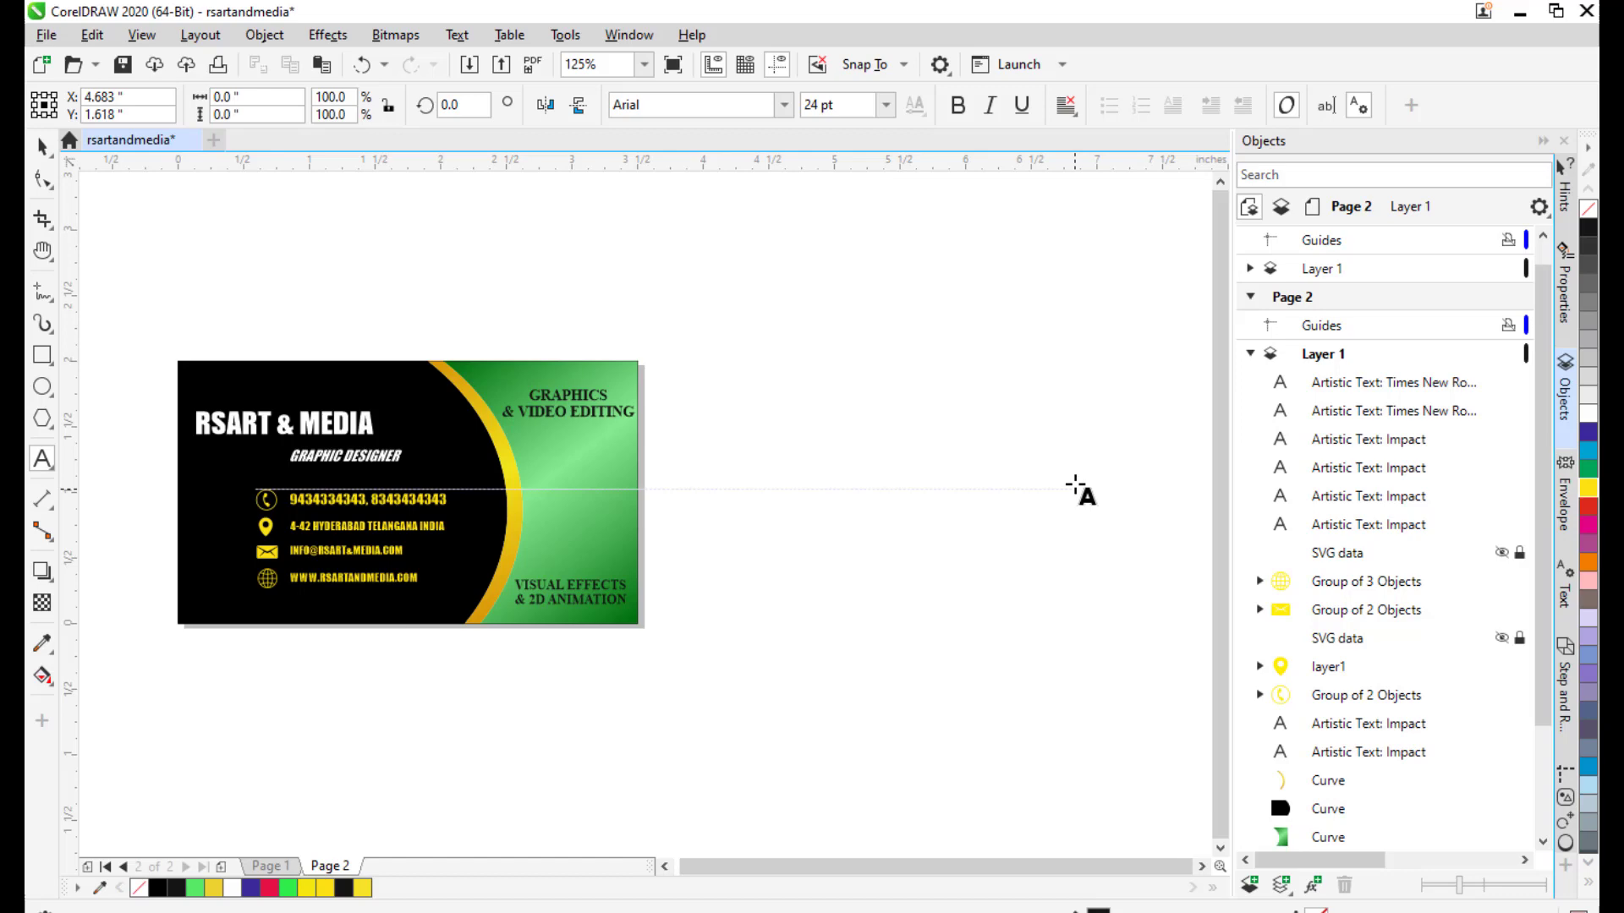
text(R)
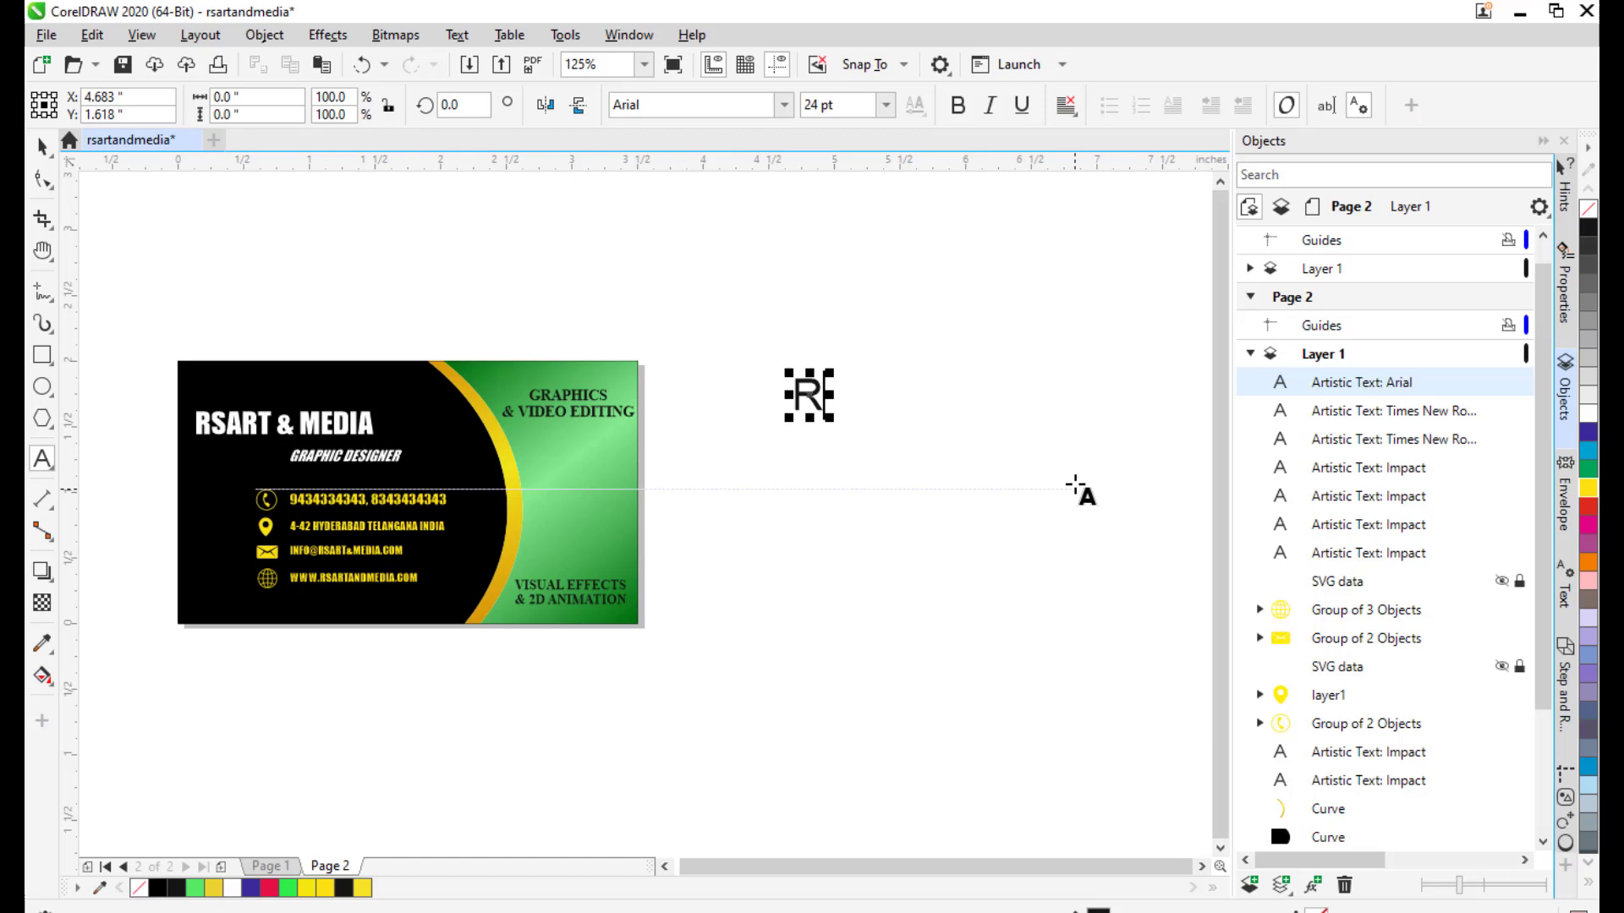
text(SM)
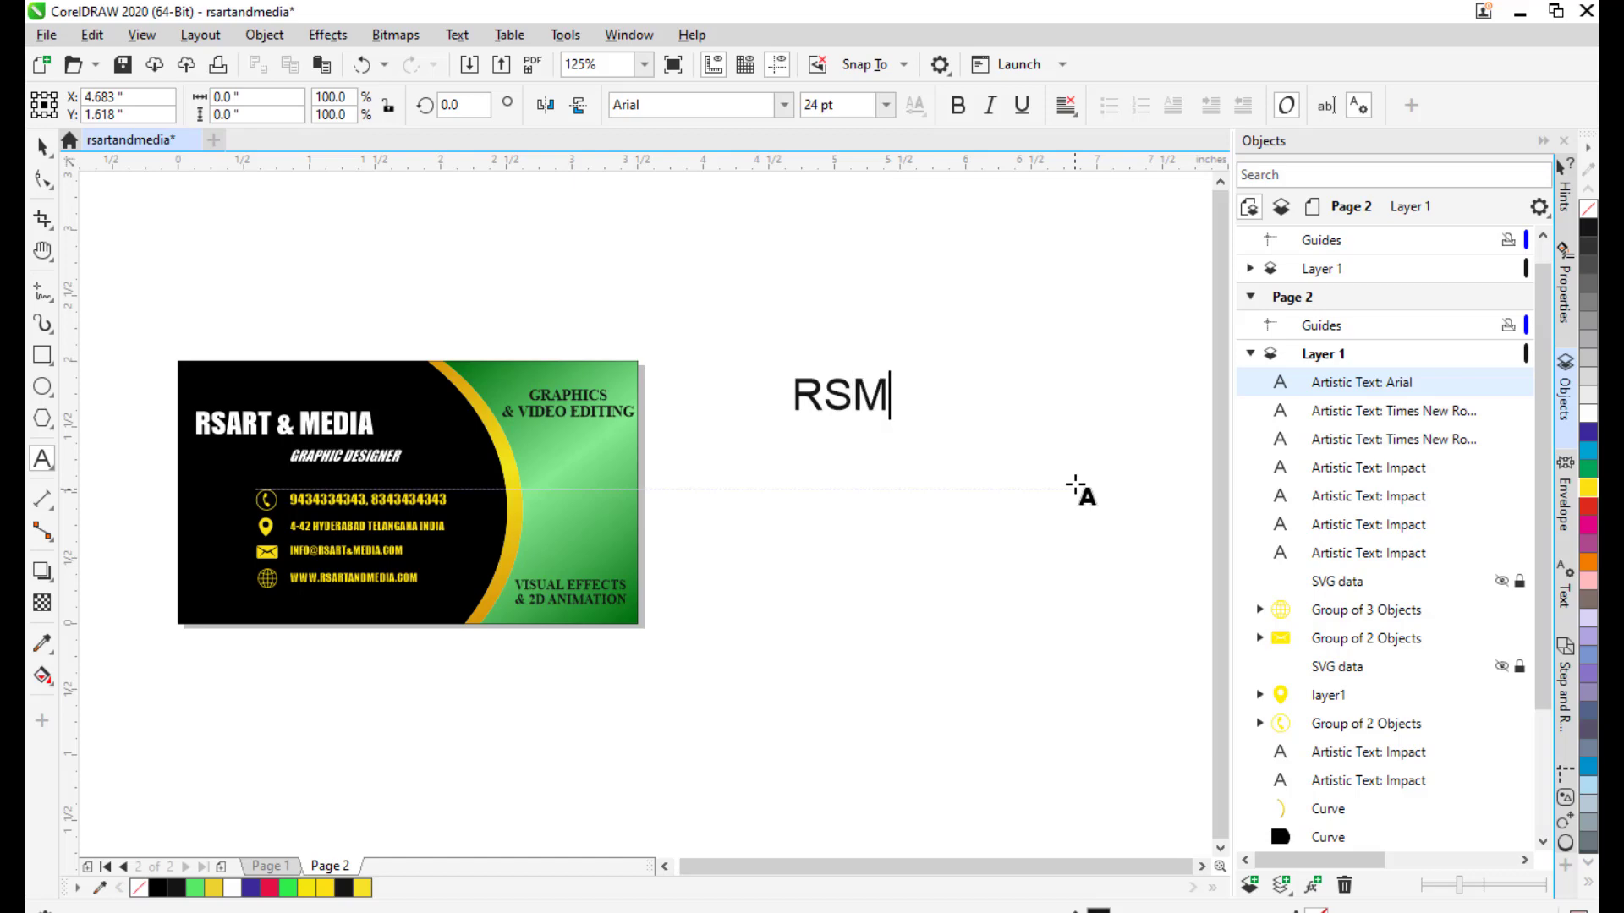
key(ctrl+space)
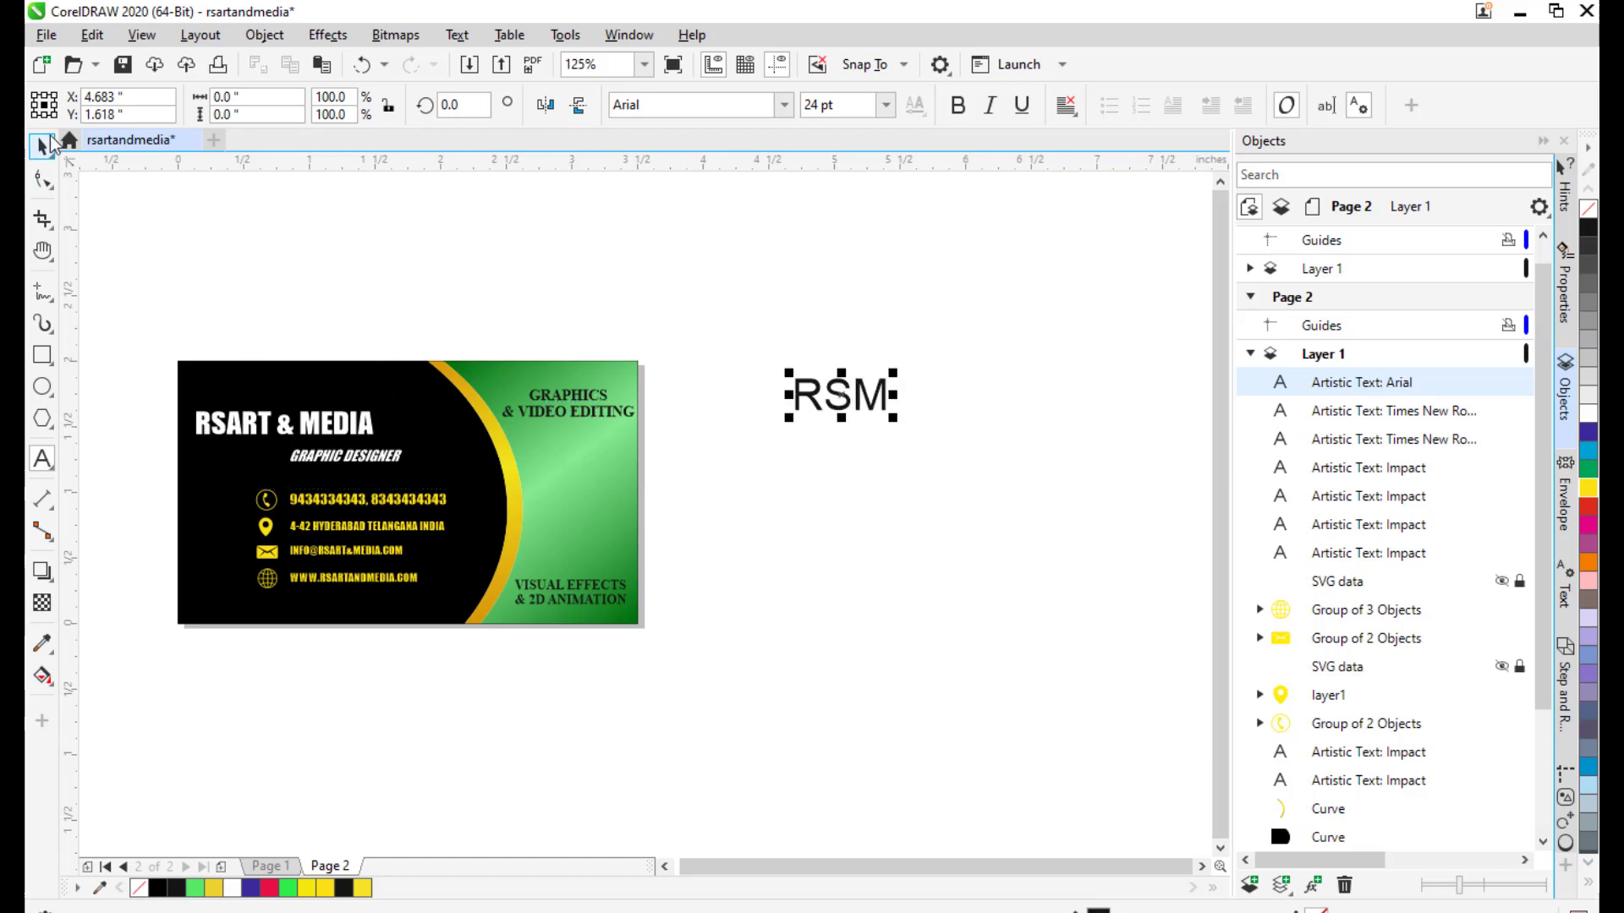
Enlarge RSM to about 41 pt and set it in Impact.
drag(896, 369, 925, 341)
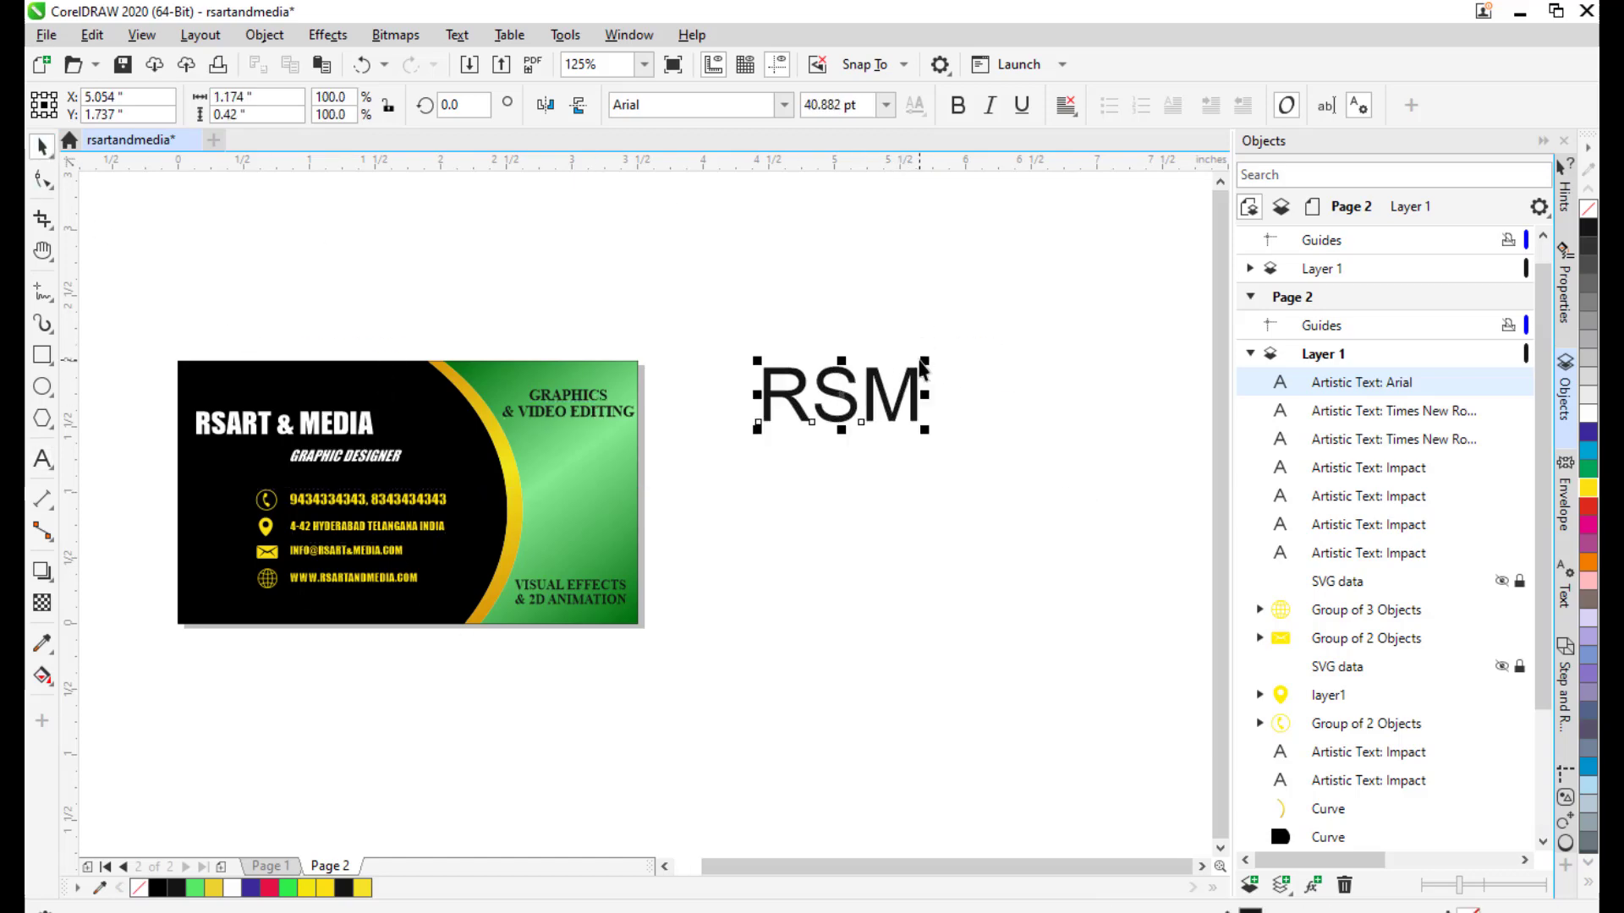
scroll(840, 420, down, 3)
scroll(840, 420, up, 3)
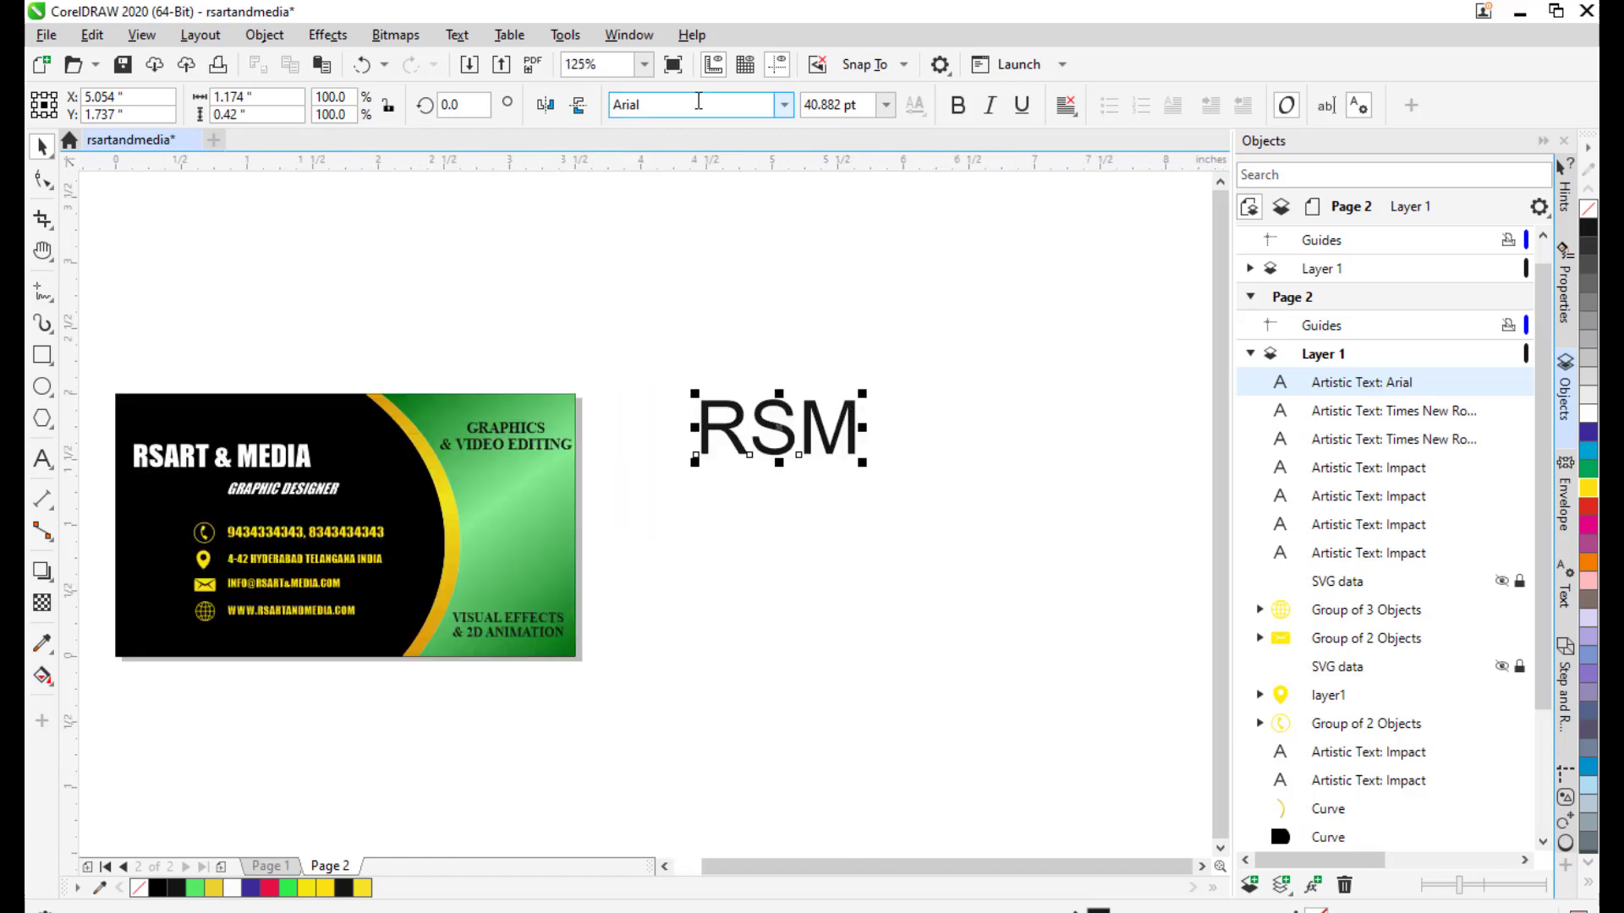
text(Impact)
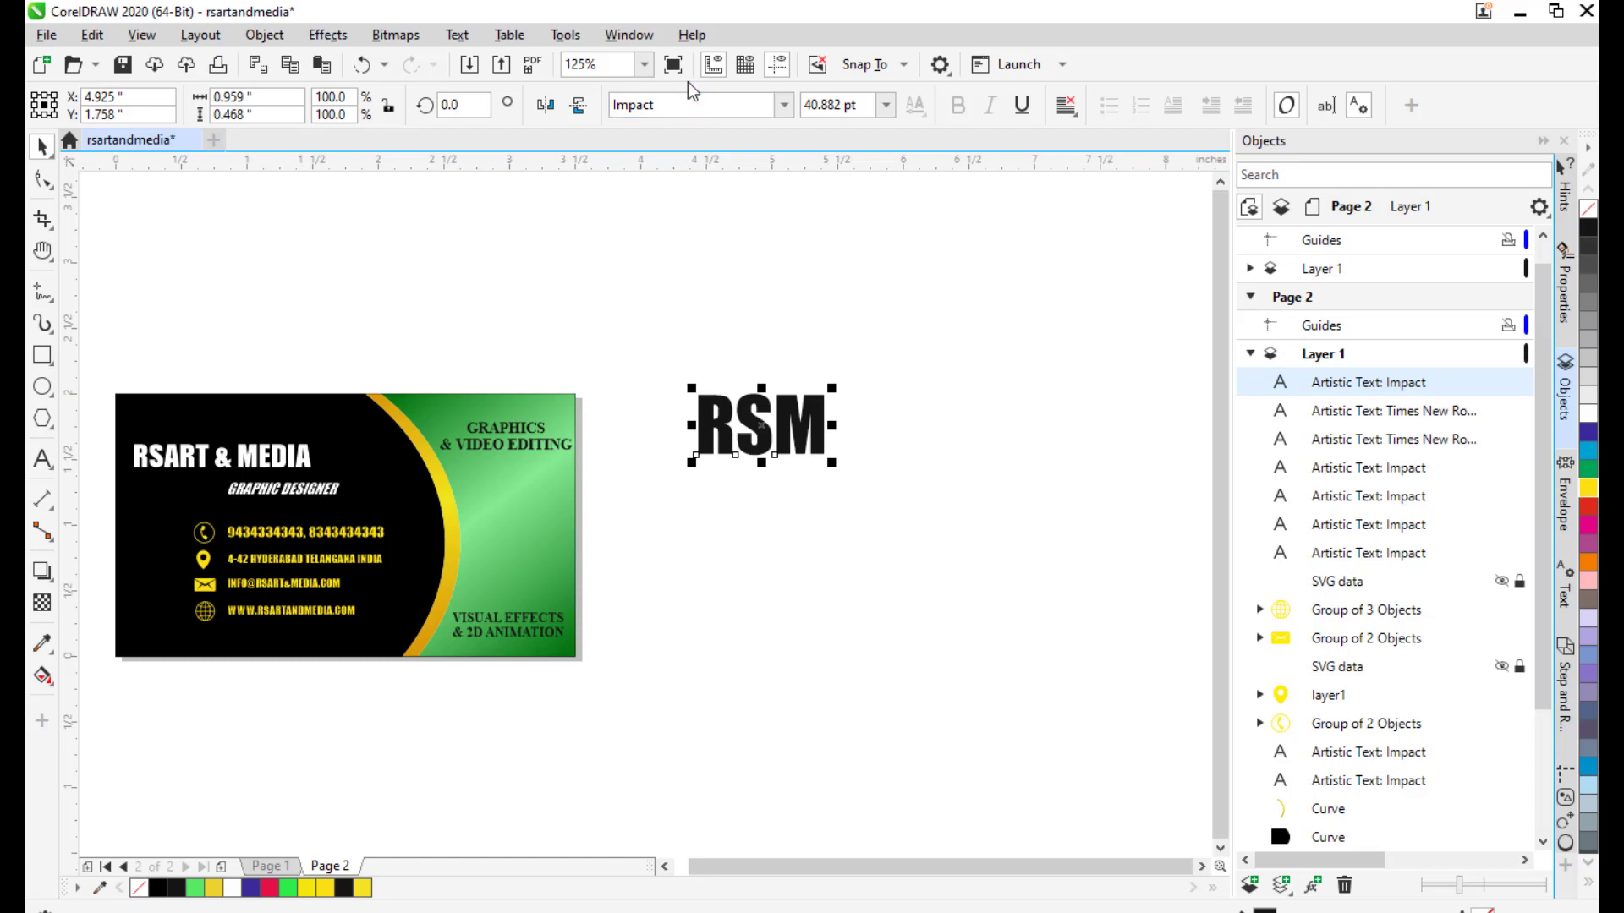
mouse_move(768, 428)
mouse_down()
mouse_move(755, 456)
mouse_move(770, 454)
mouse_up()
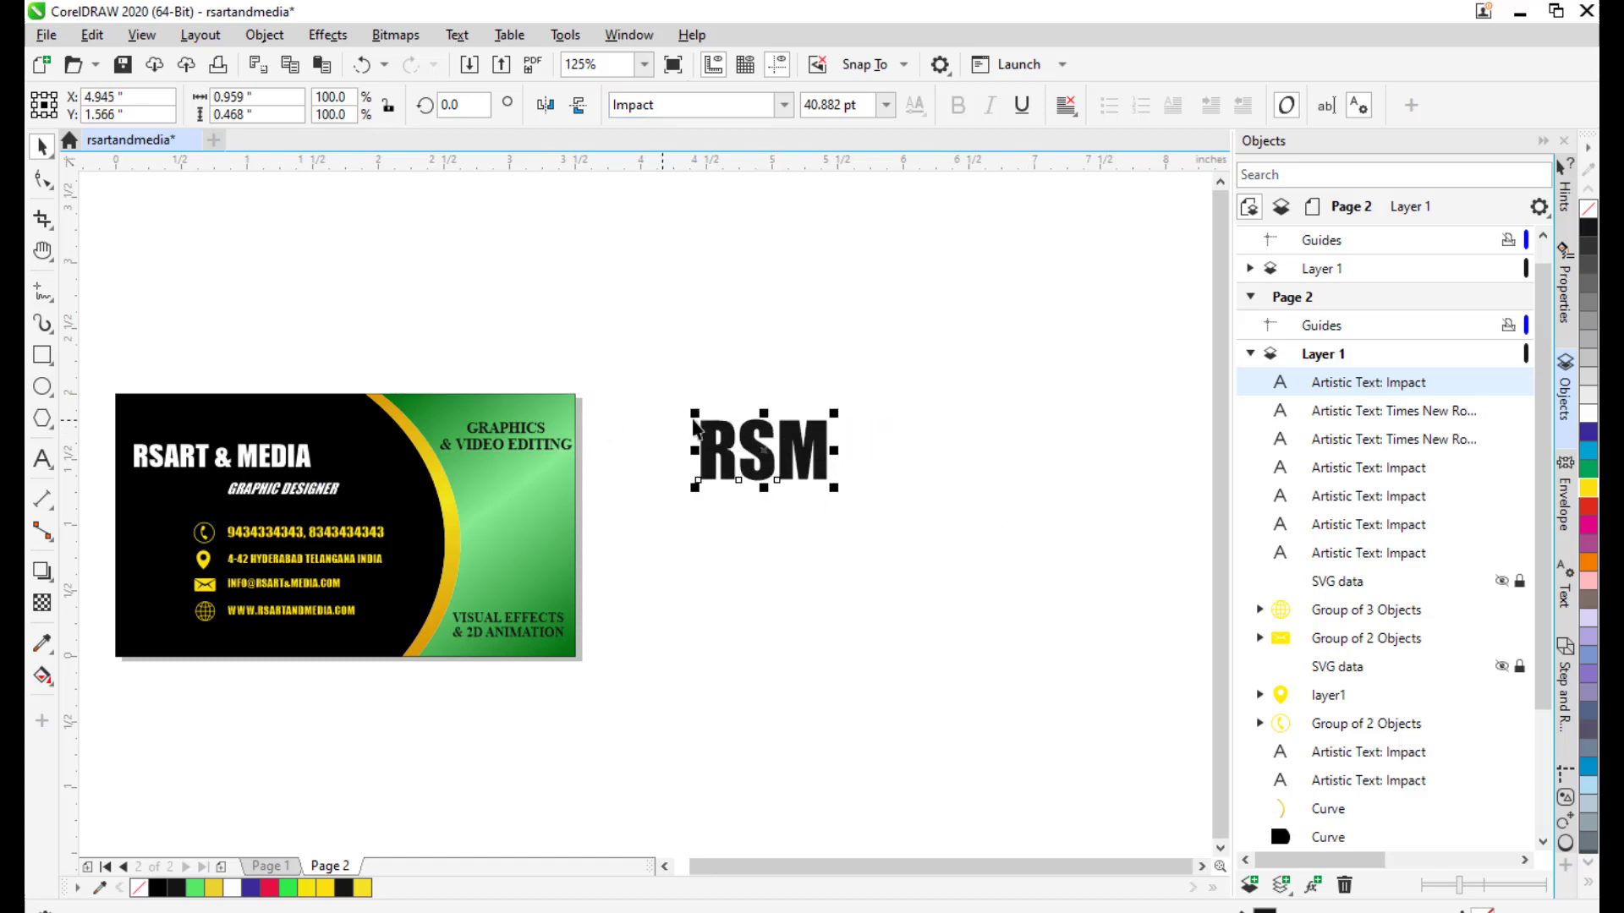
drag(689, 494, 776, 443)
drag(948, 390, 918, 494)
drag(827, 363, 898, 344)
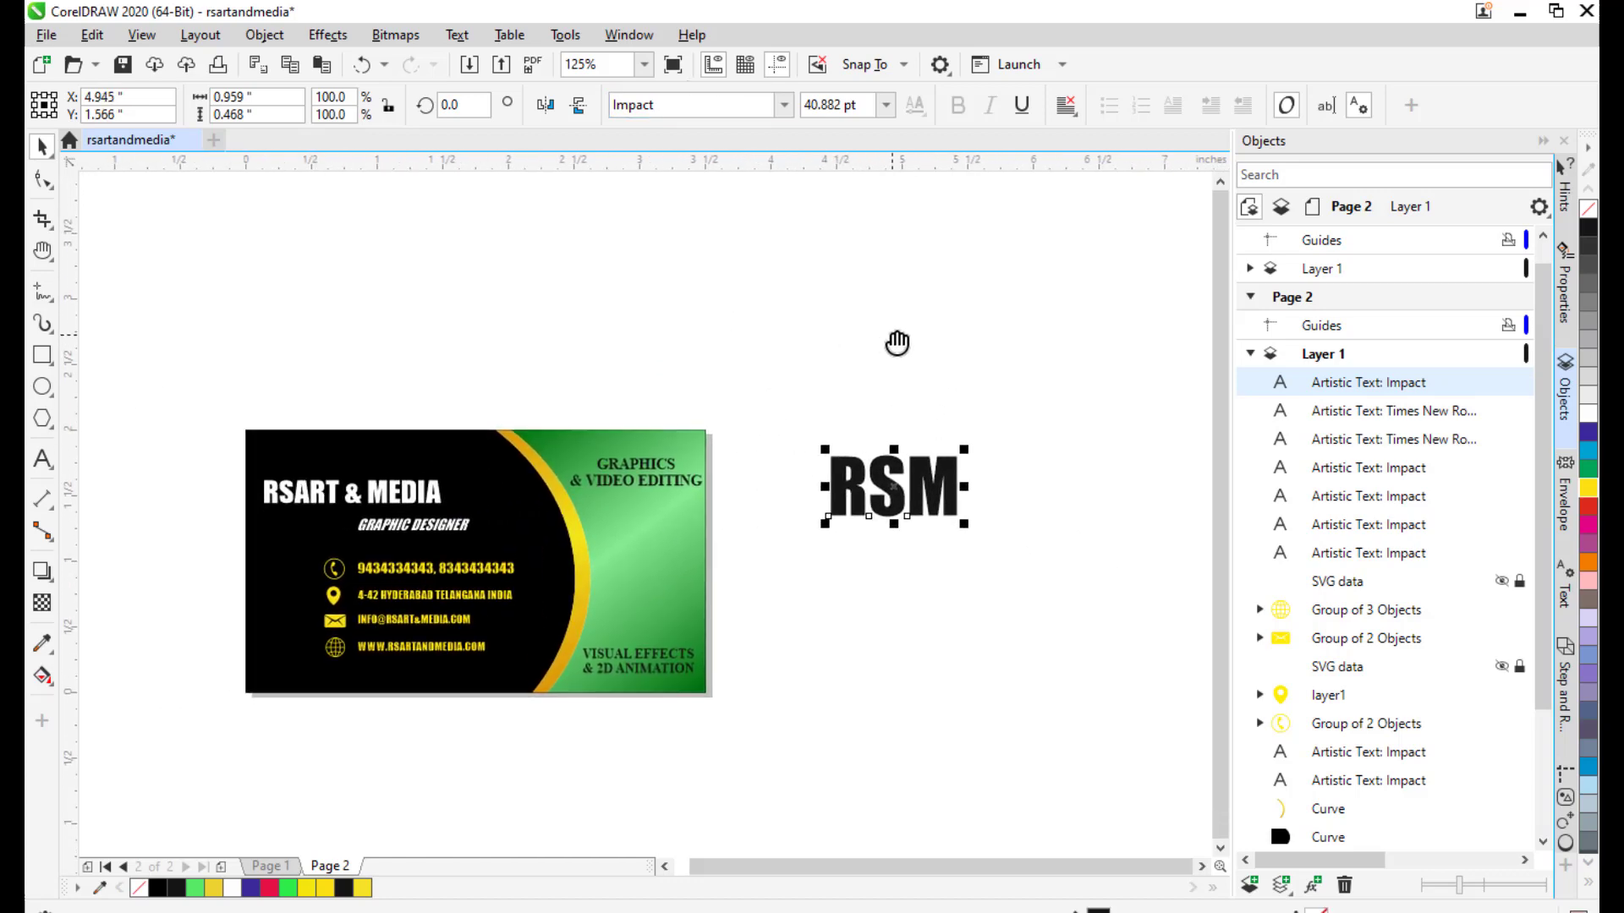
Draw a guide circle and place it above the RSM text.
click(41, 389)
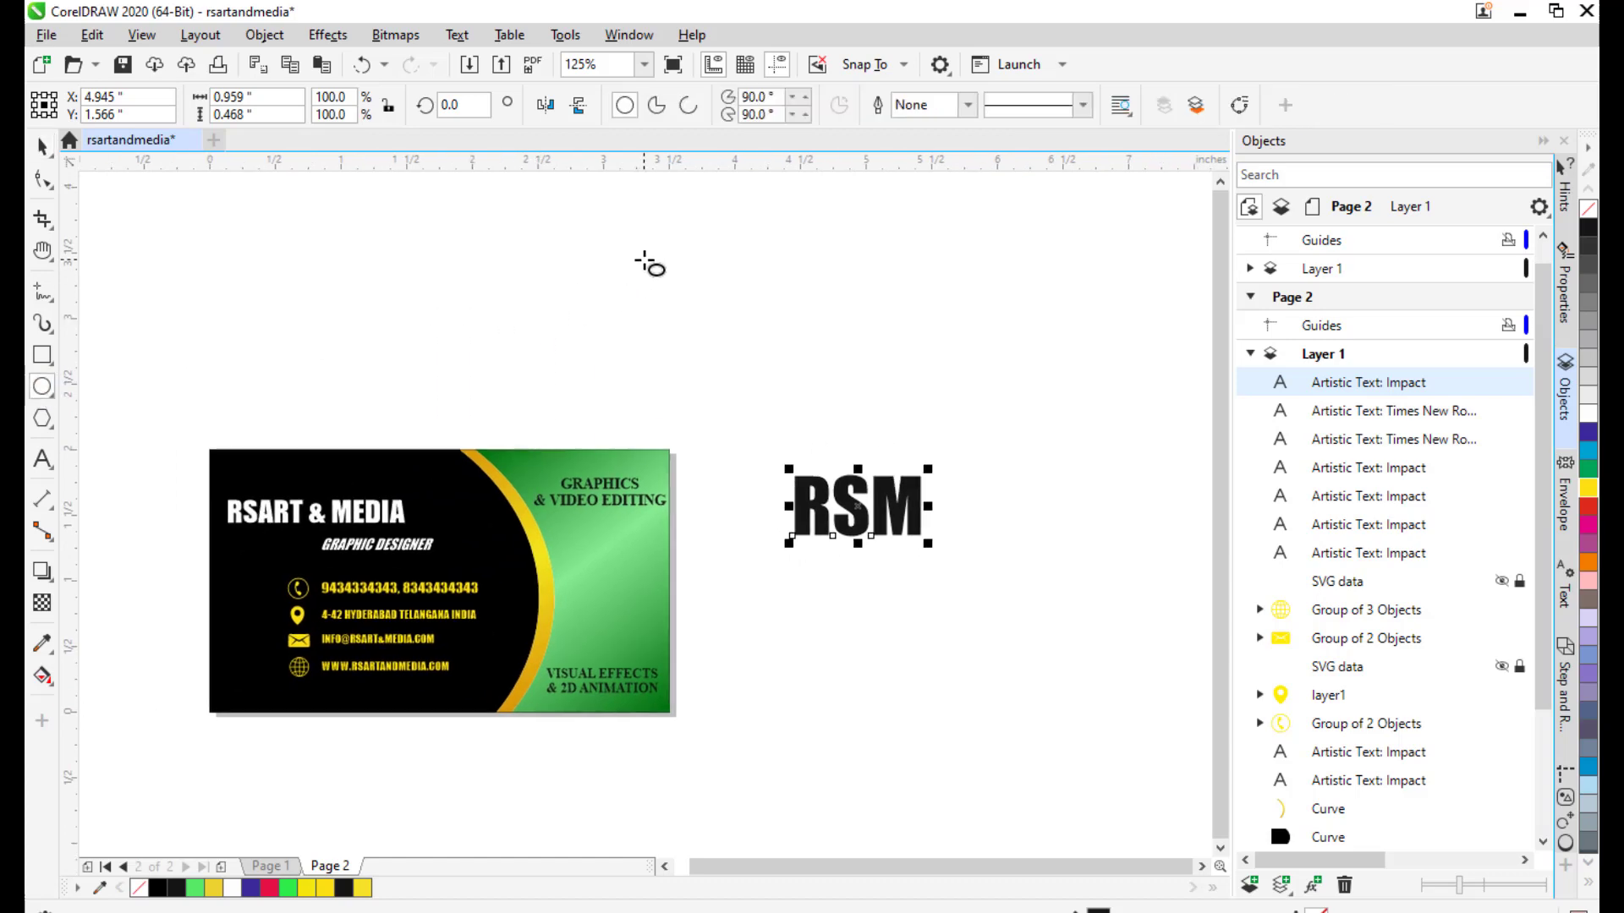
drag(666, 260, 799, 393)
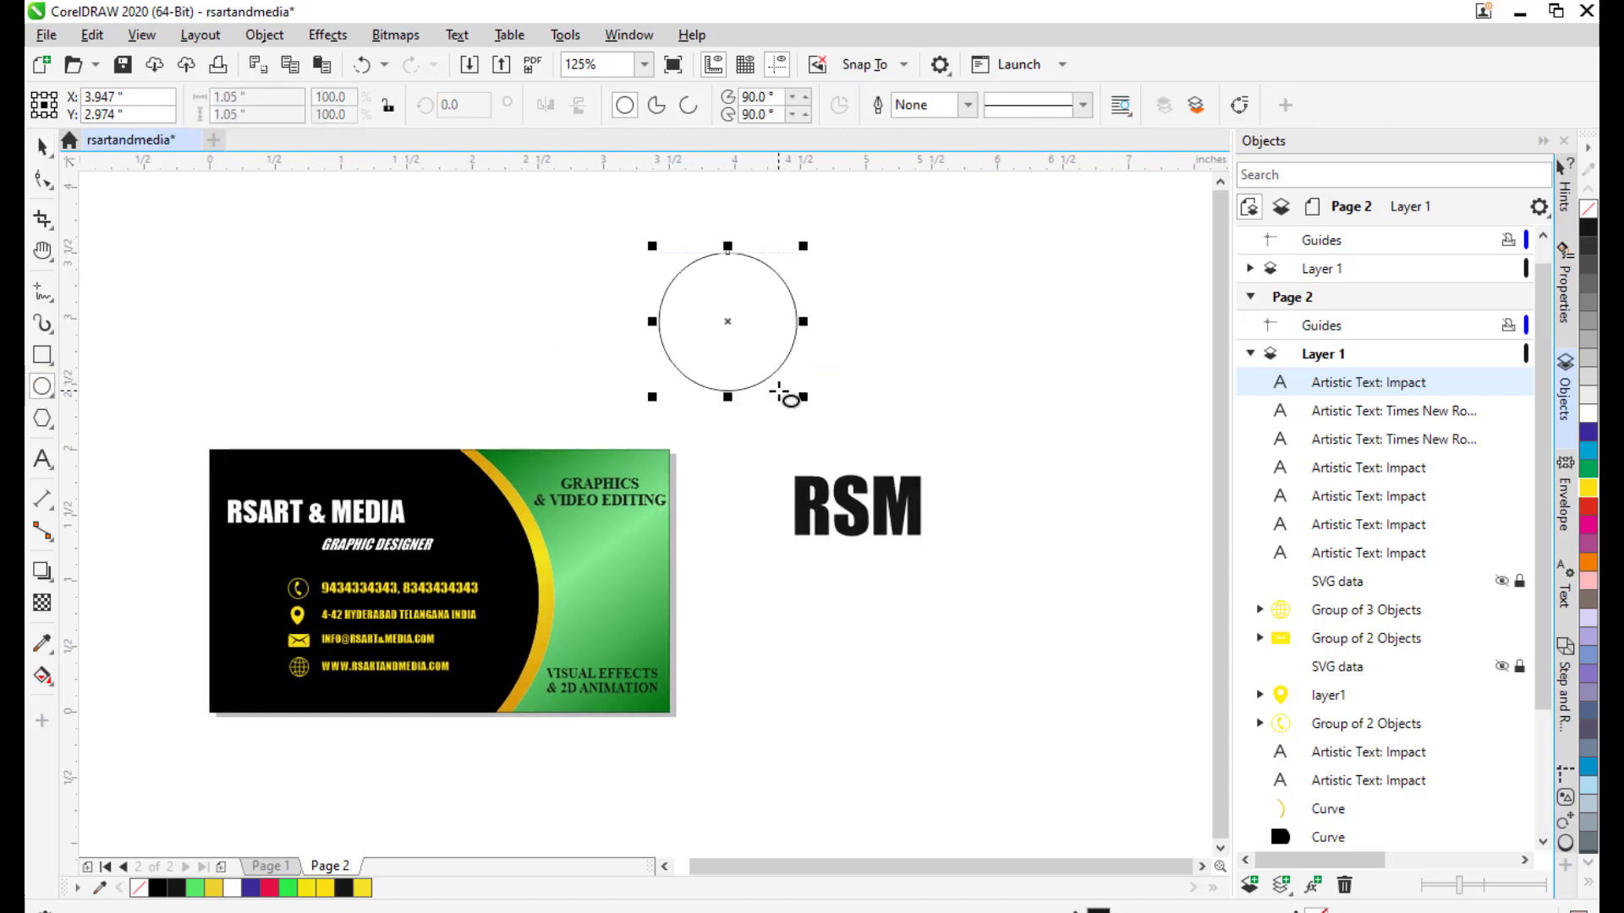
click(43, 148)
scroll(790, 404, down, 1)
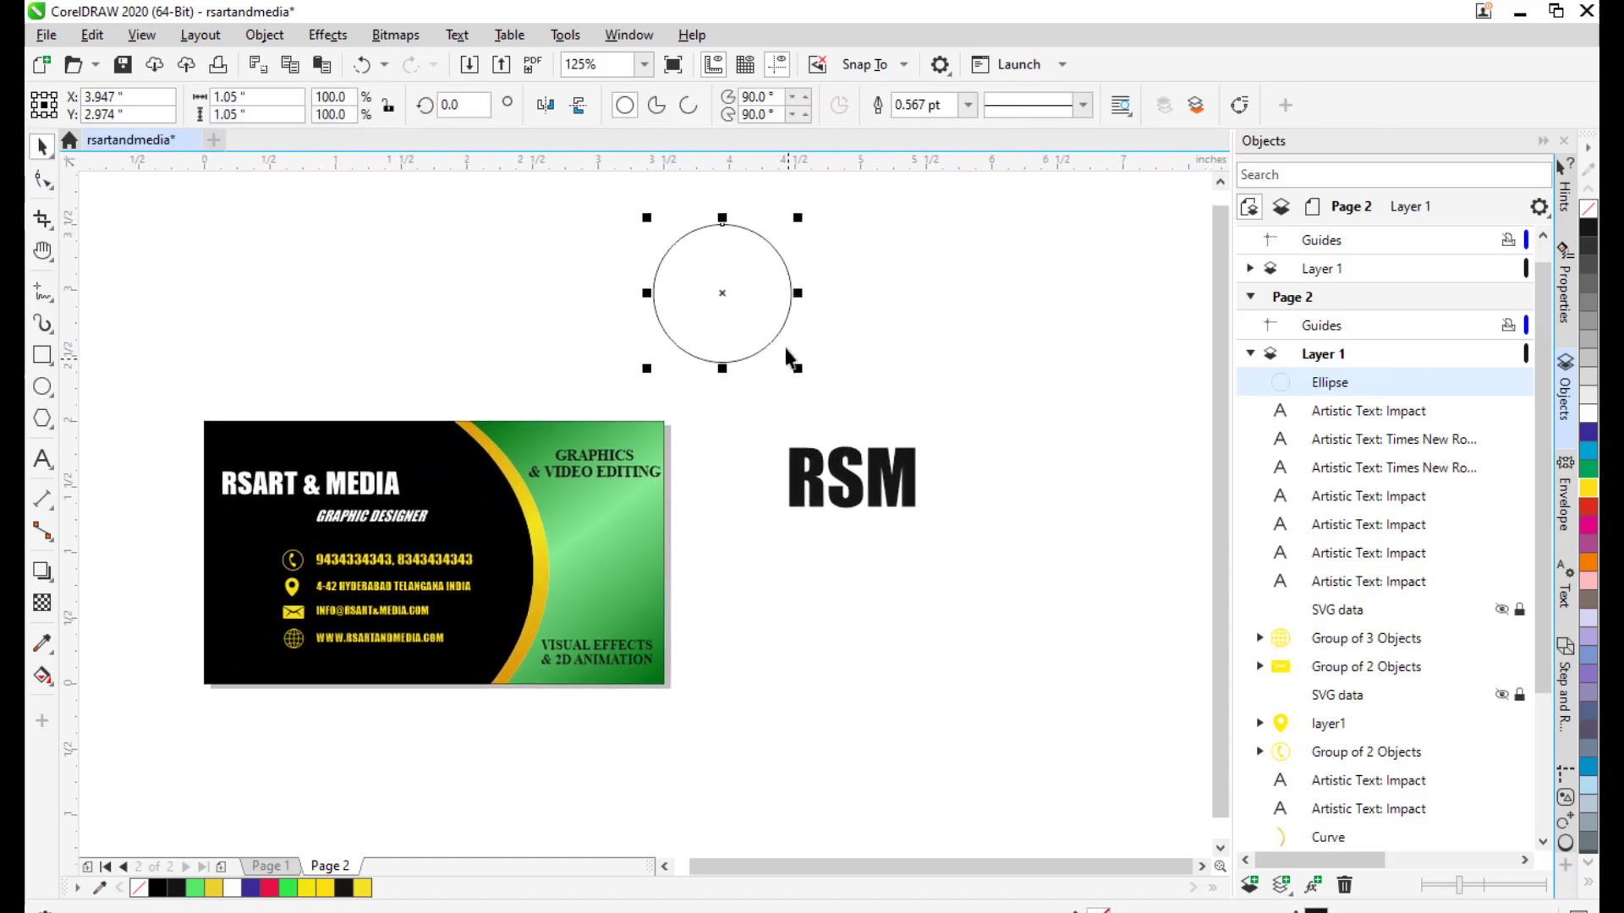
drag(722, 291, 762, 296)
drag(907, 318, 834, 370)
Warp RSM into the circle's shape with Effects > Envelope, Create From.
click(328, 36)
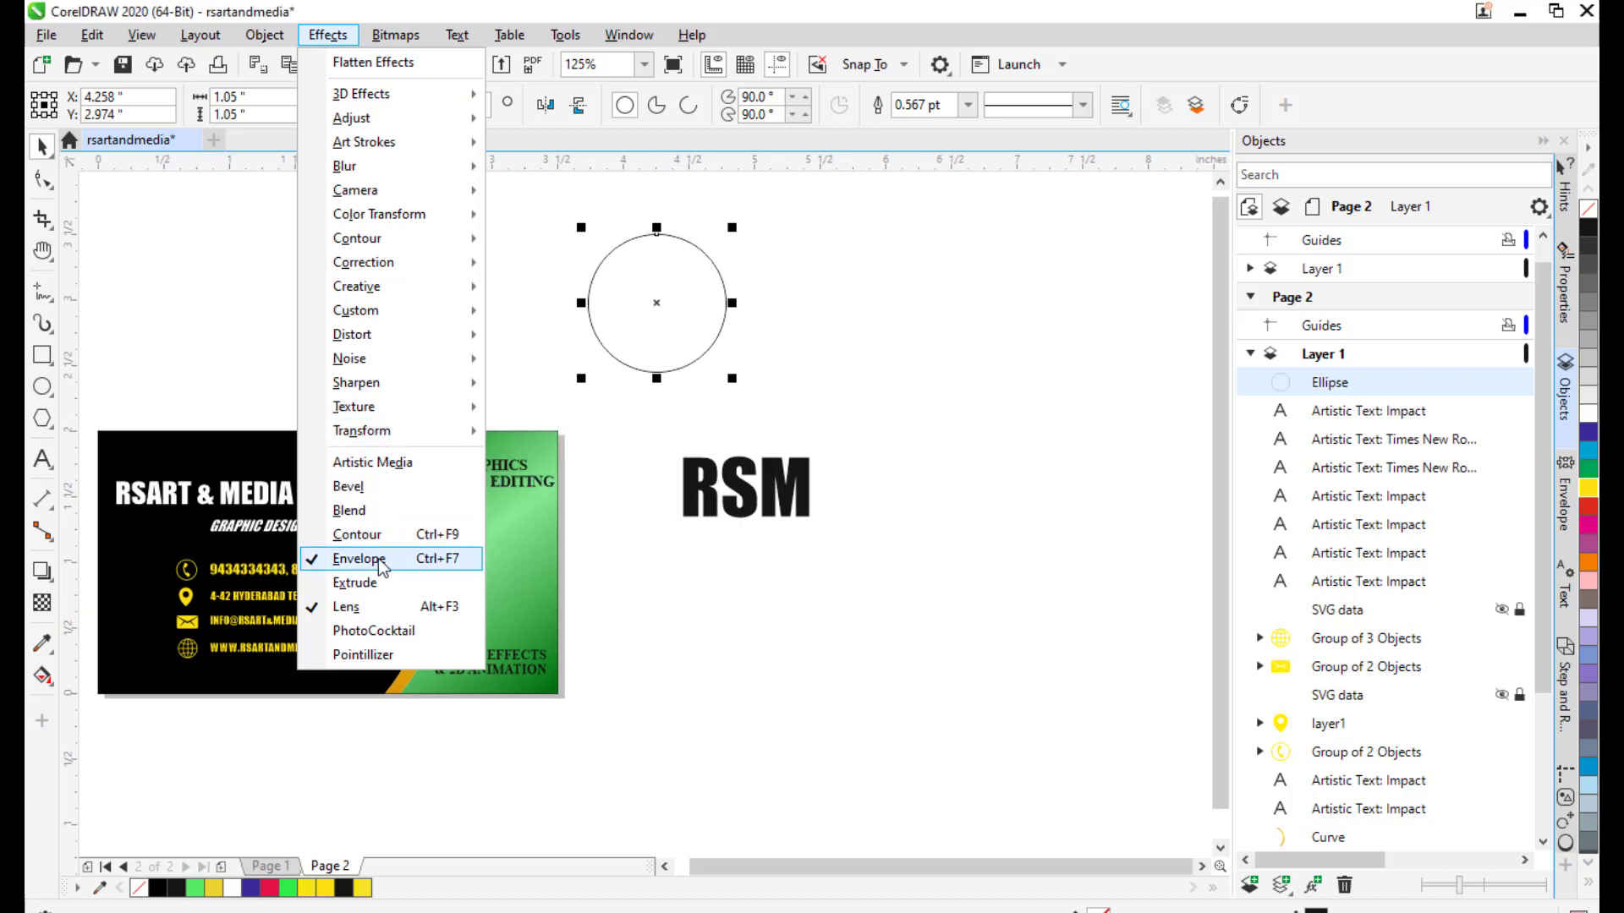
click(1565, 498)
click(737, 506)
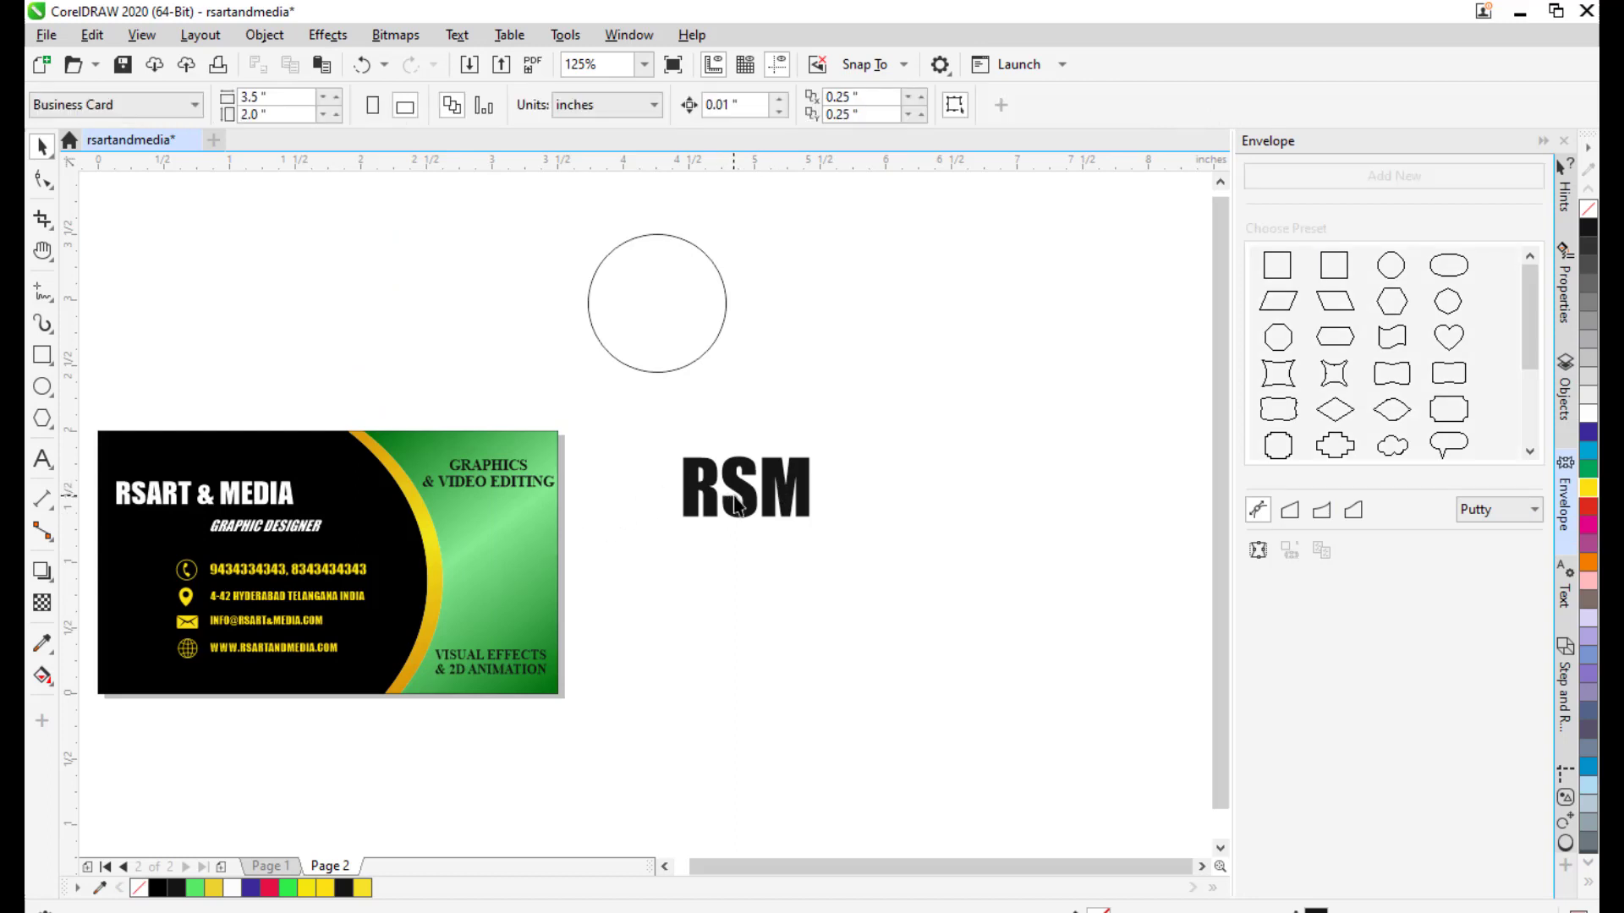
click(737, 506)
drag(737, 506, 717, 472)
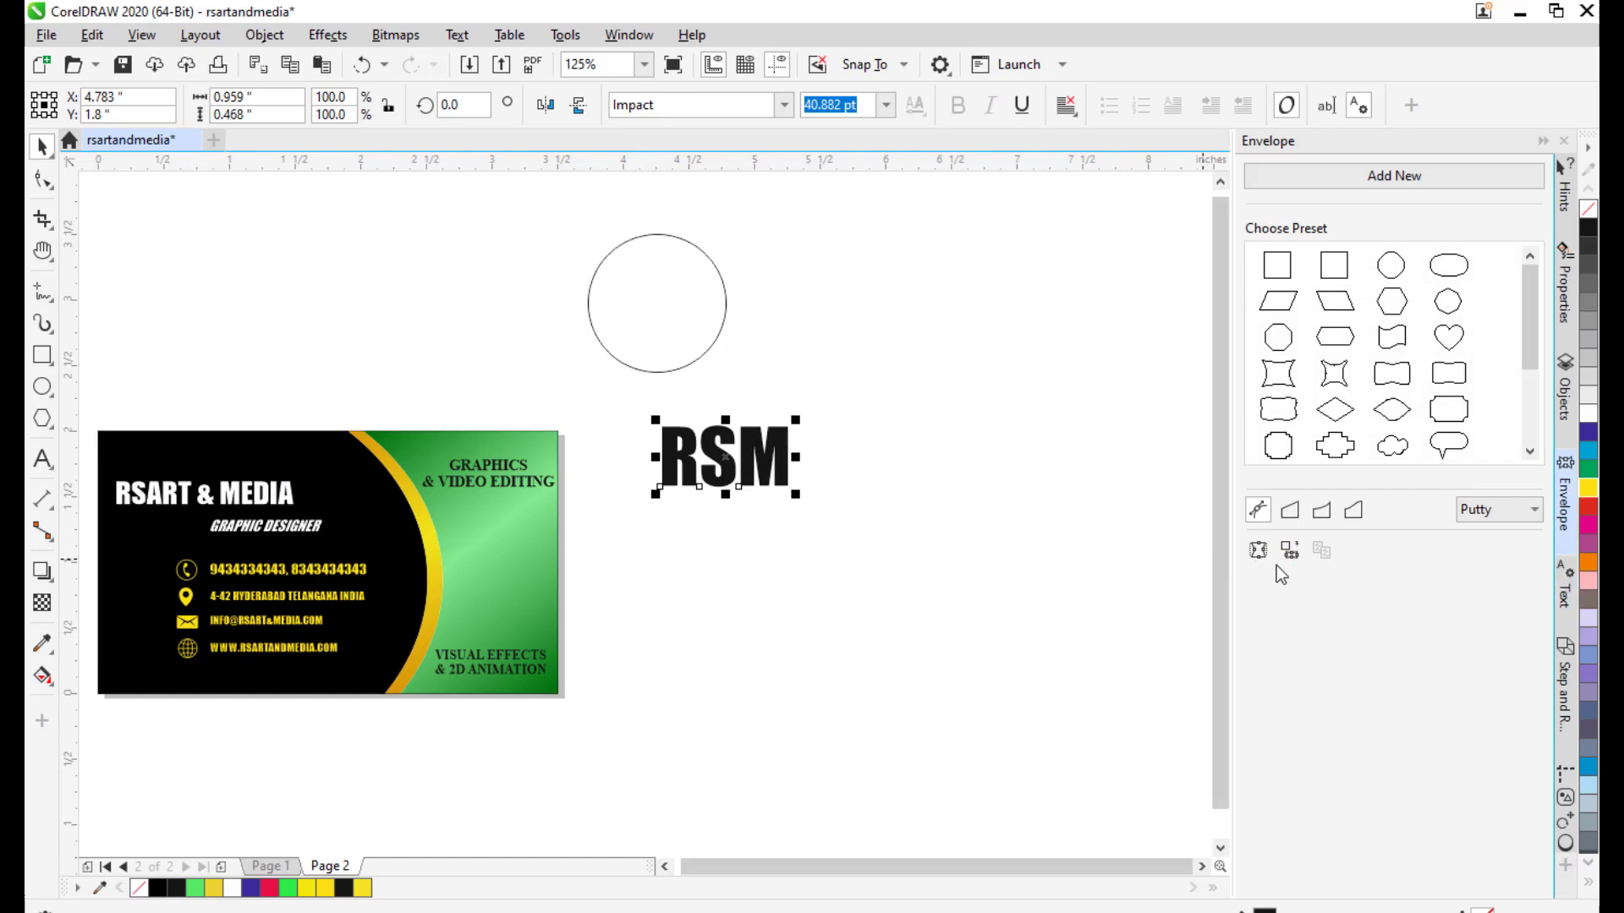
click(588, 296)
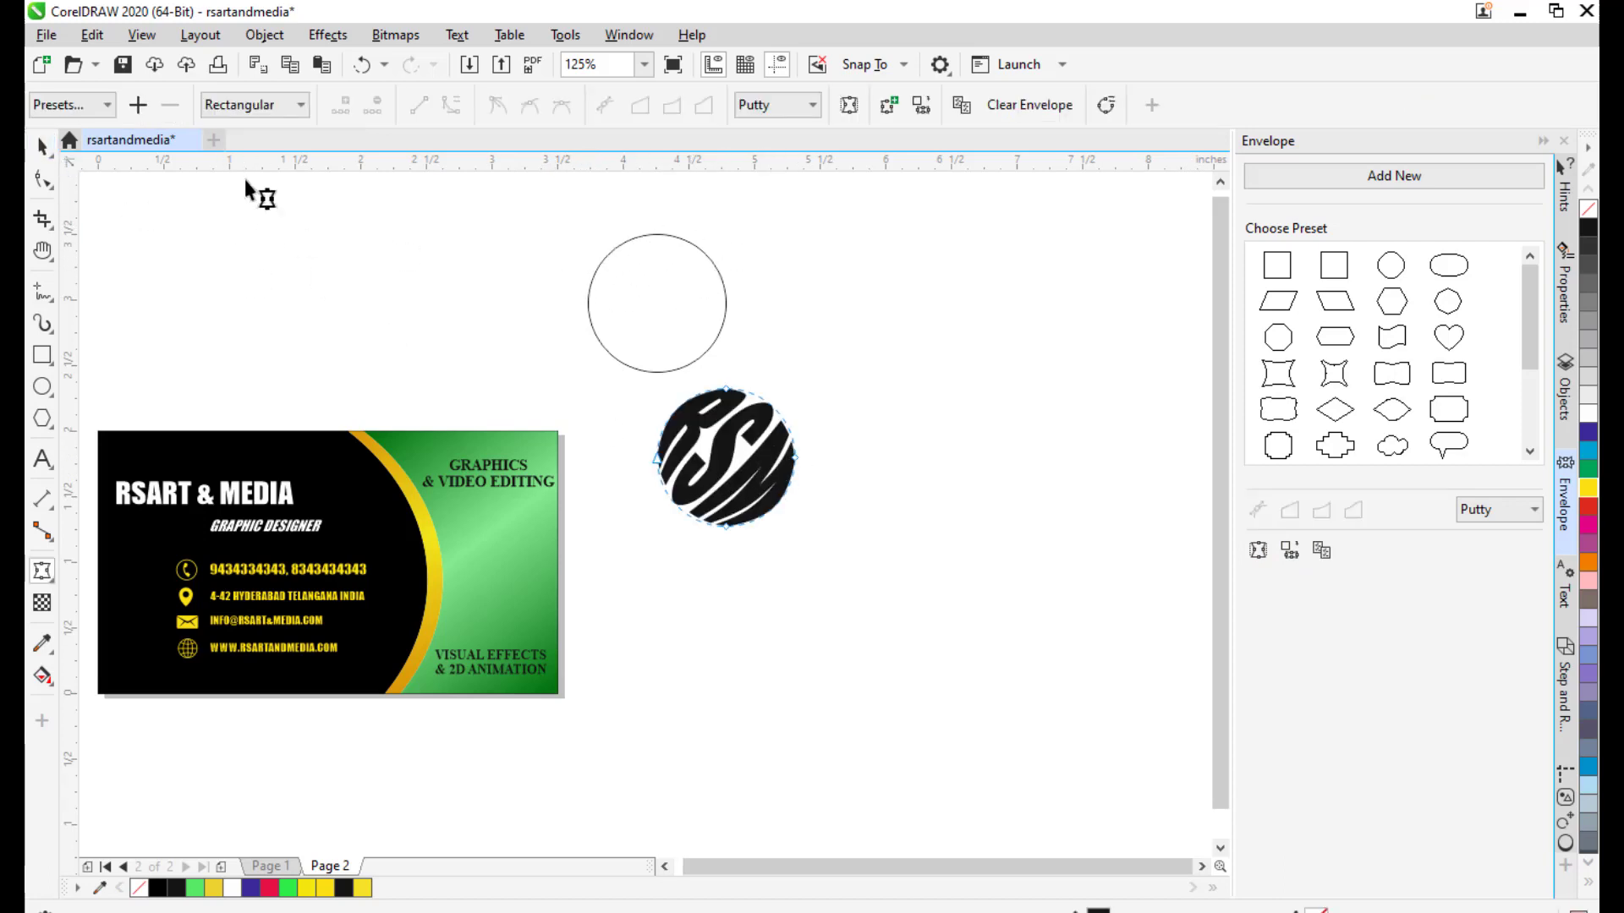
Delete the guide circle.
click(42, 146)
click(1028, 427)
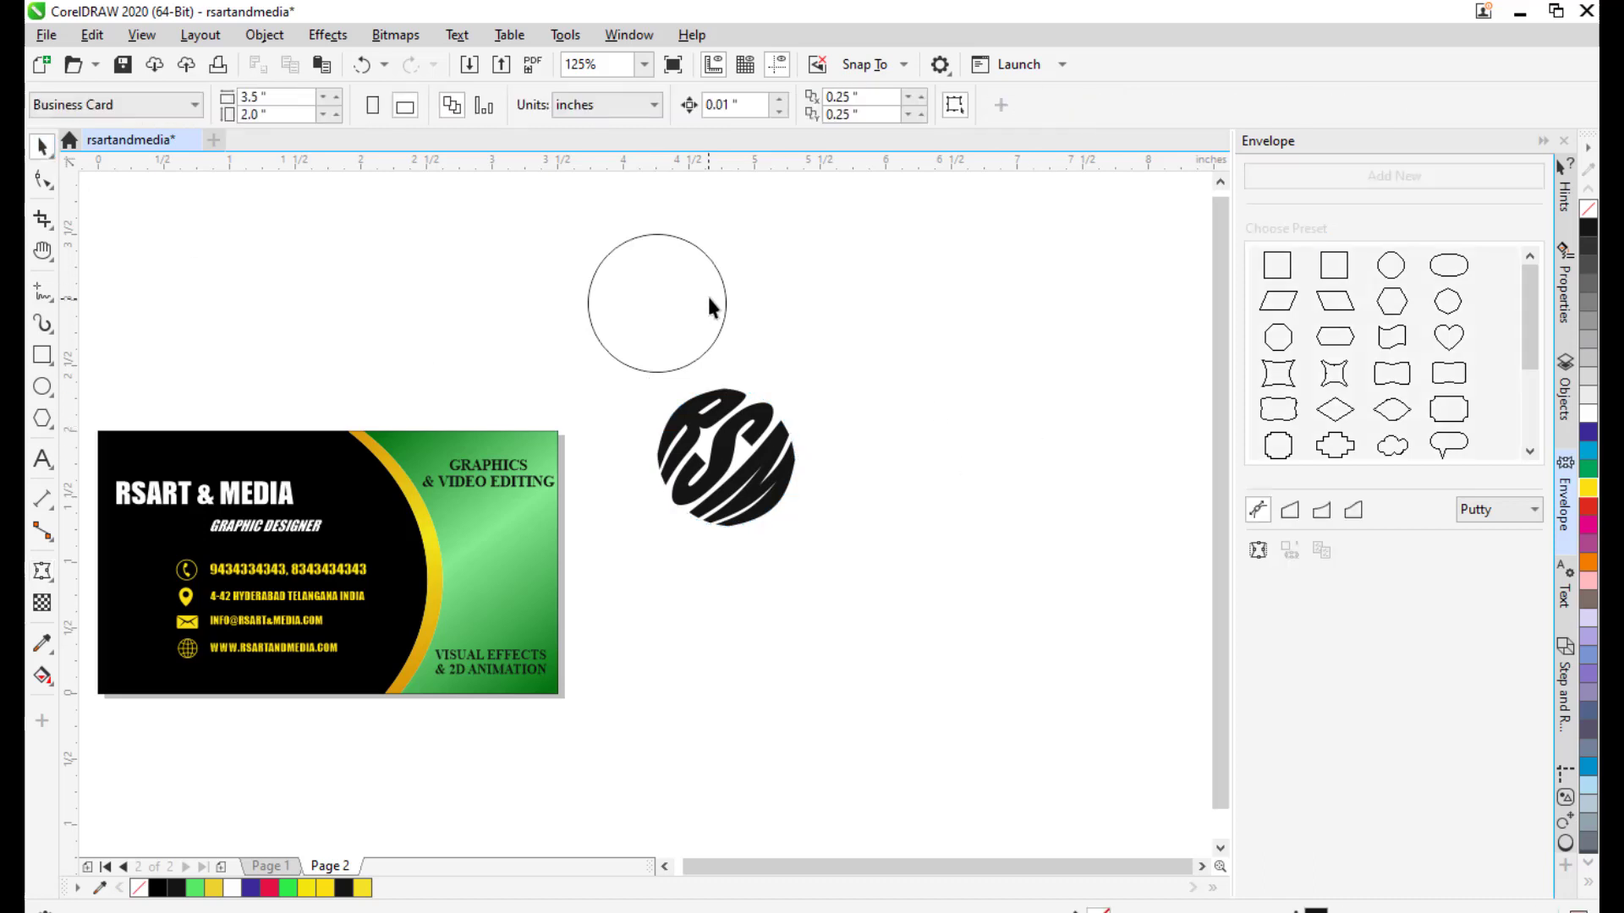
click(729, 294)
key(Delete)
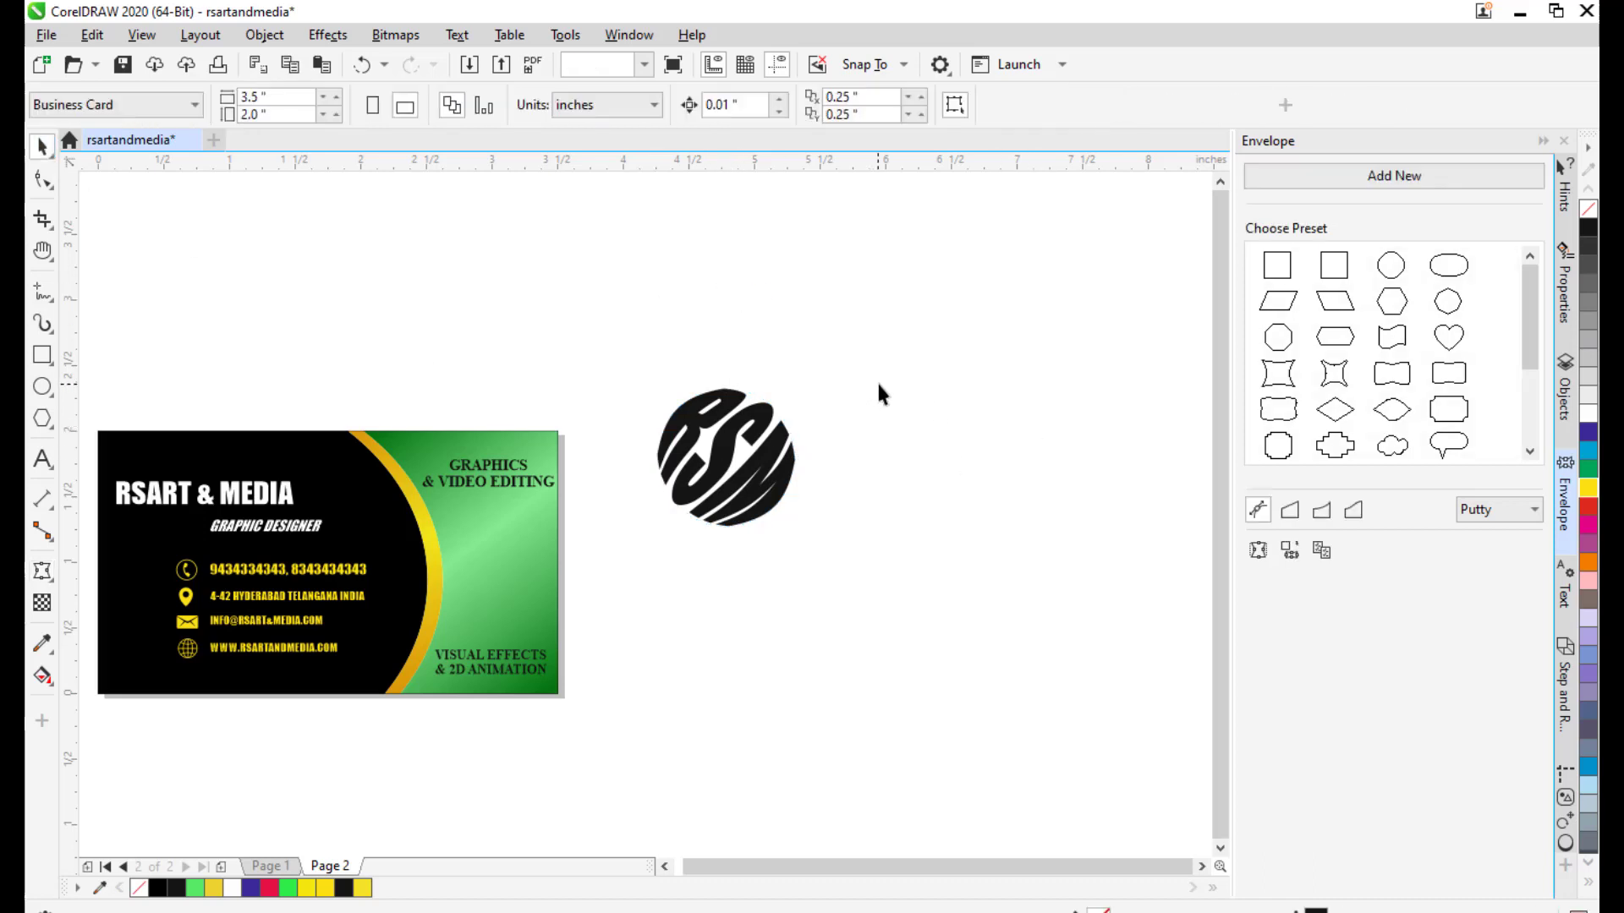
Rotate the round RSM logo to about 43 degrees so the letters stand upright.
click(775, 482)
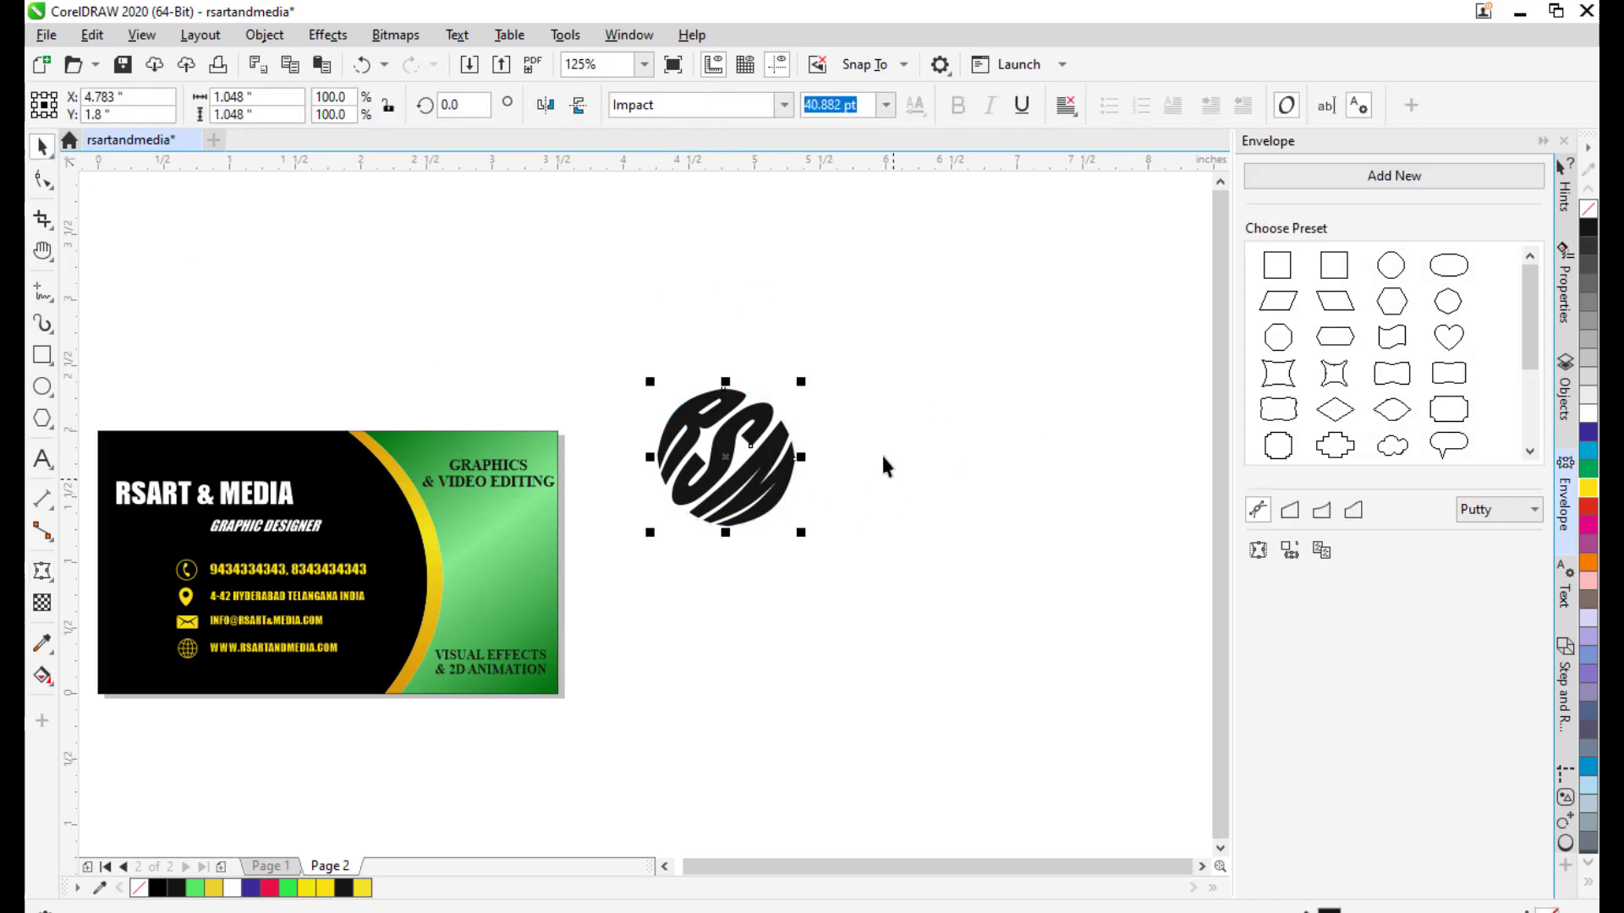
click(761, 476)
drag(803, 534, 820, 457)
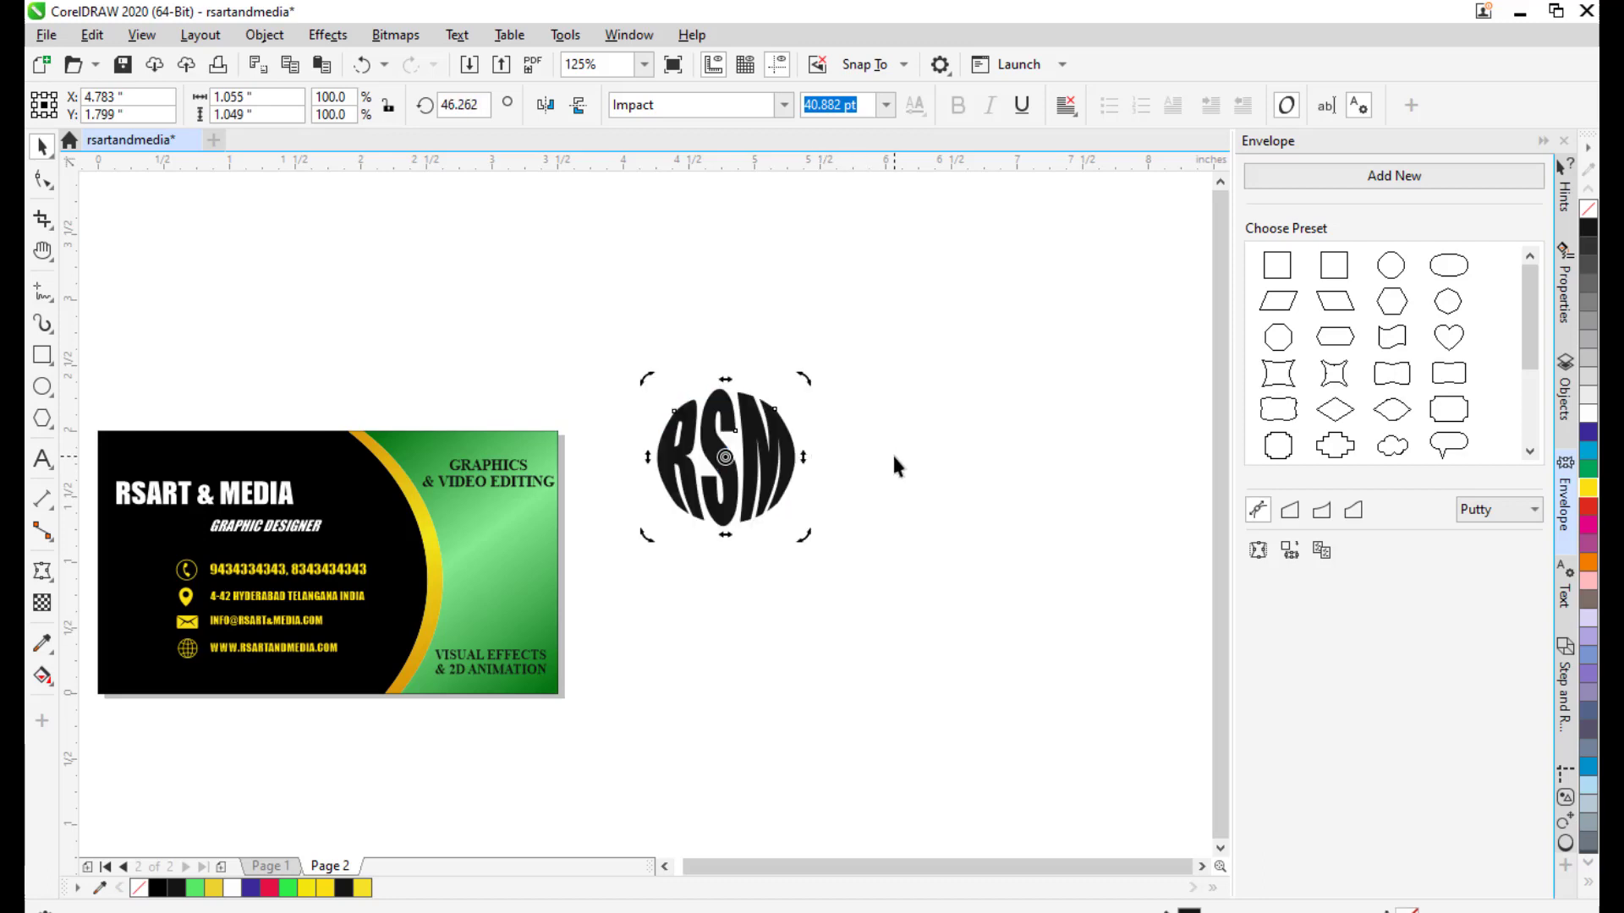
click(787, 444)
click(750, 439)
drag(802, 382, 804, 395)
click(852, 439)
click(764, 477)
scroll(790, 457, up, 1)
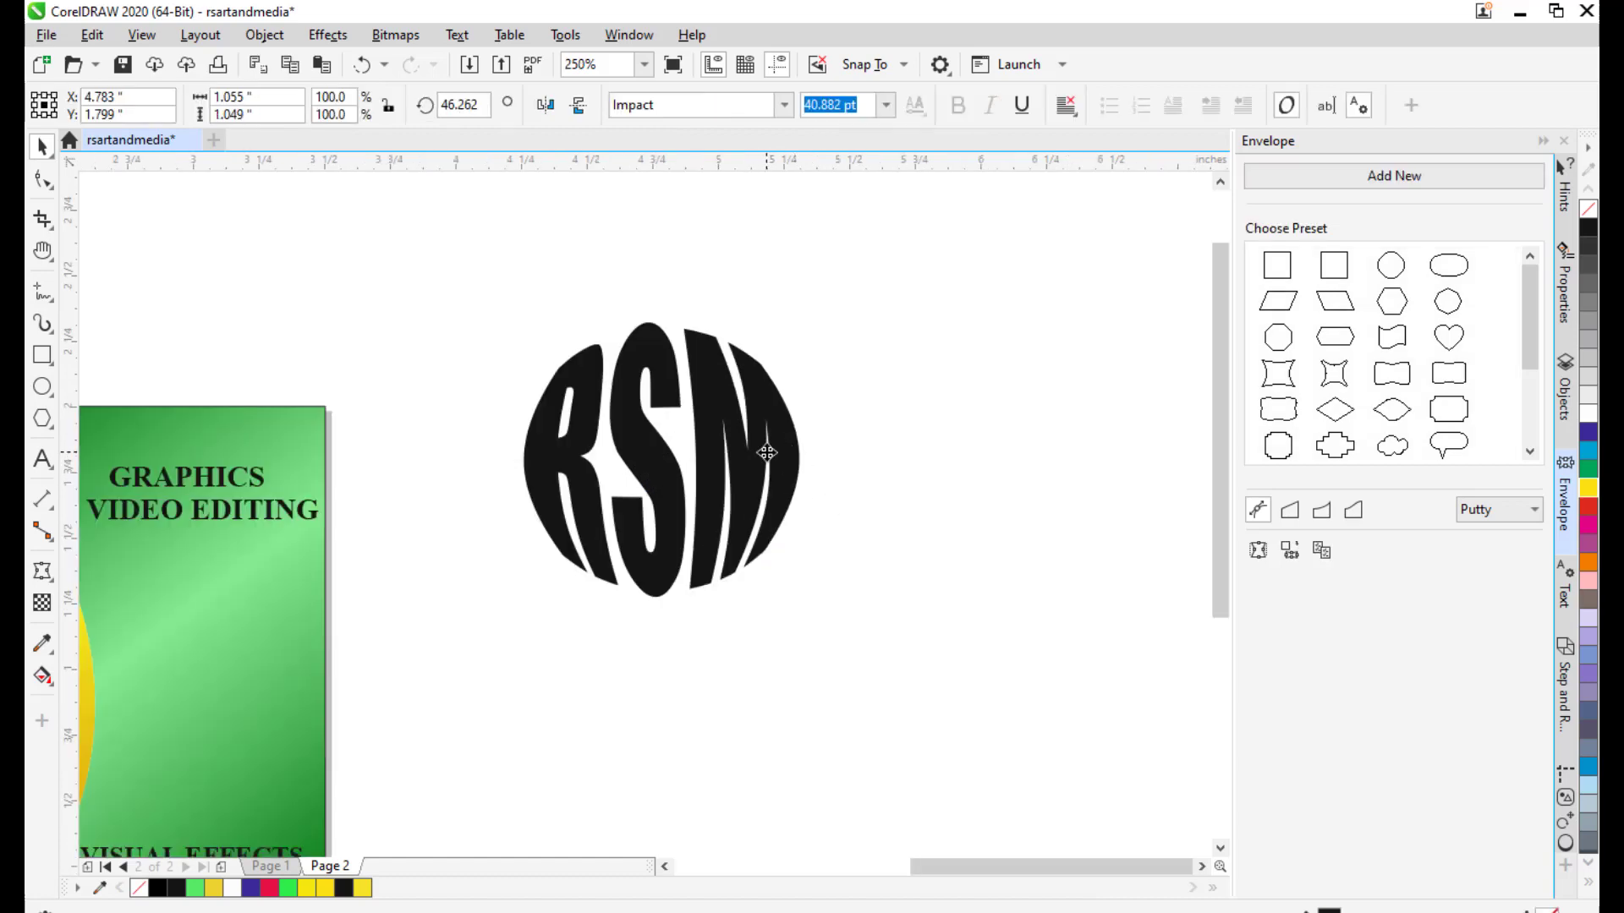
click(768, 449)
drag(804, 317, 818, 322)
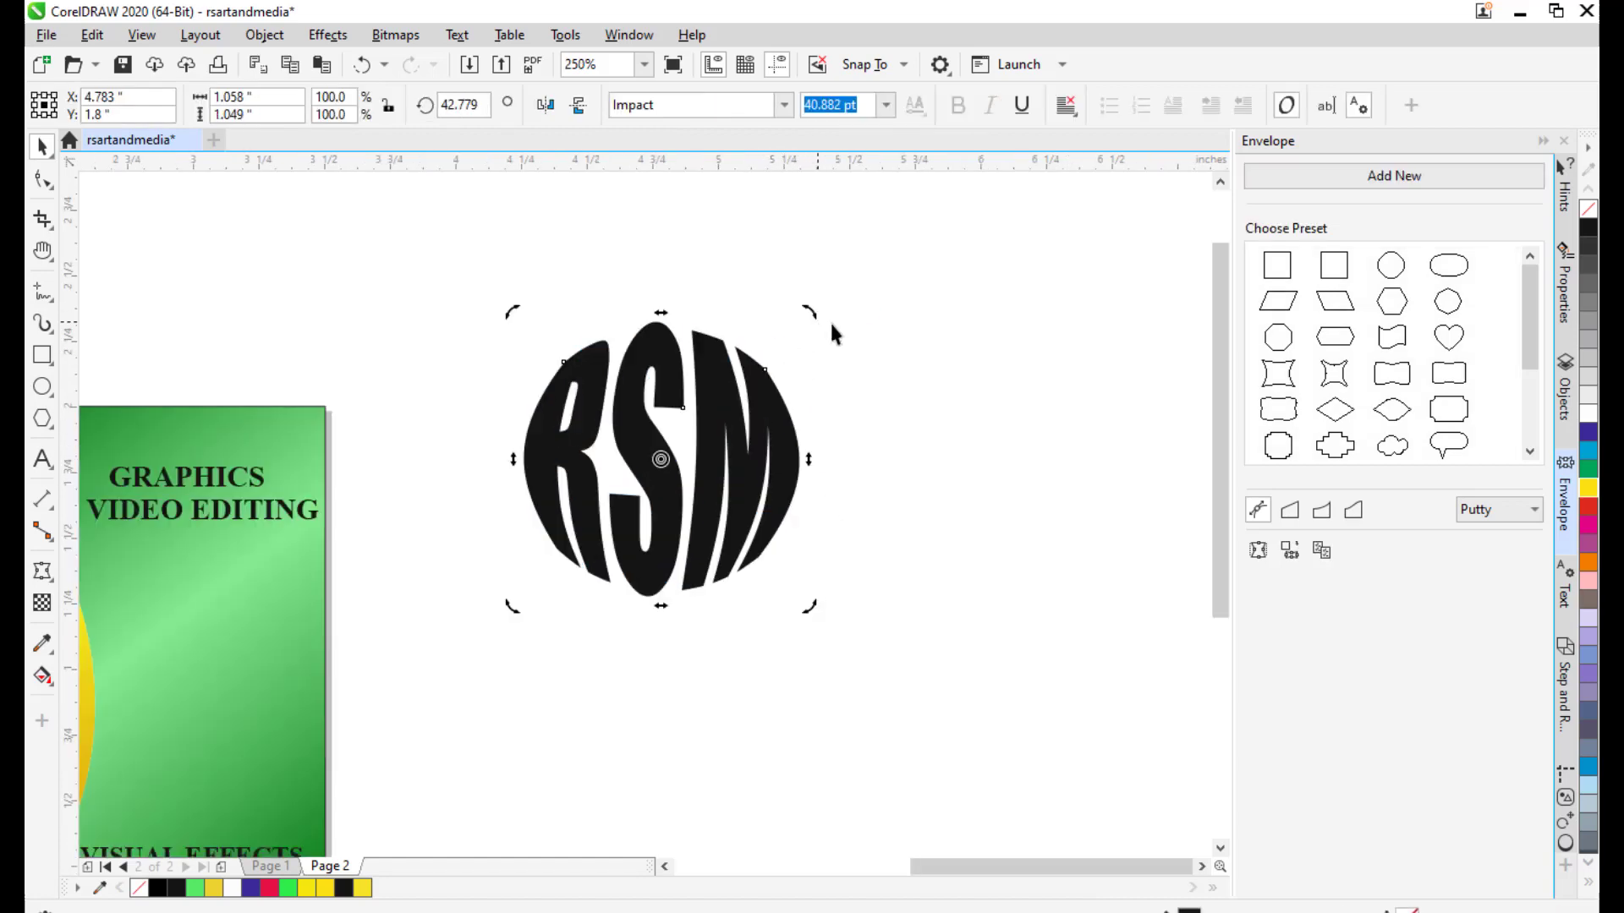
click(864, 525)
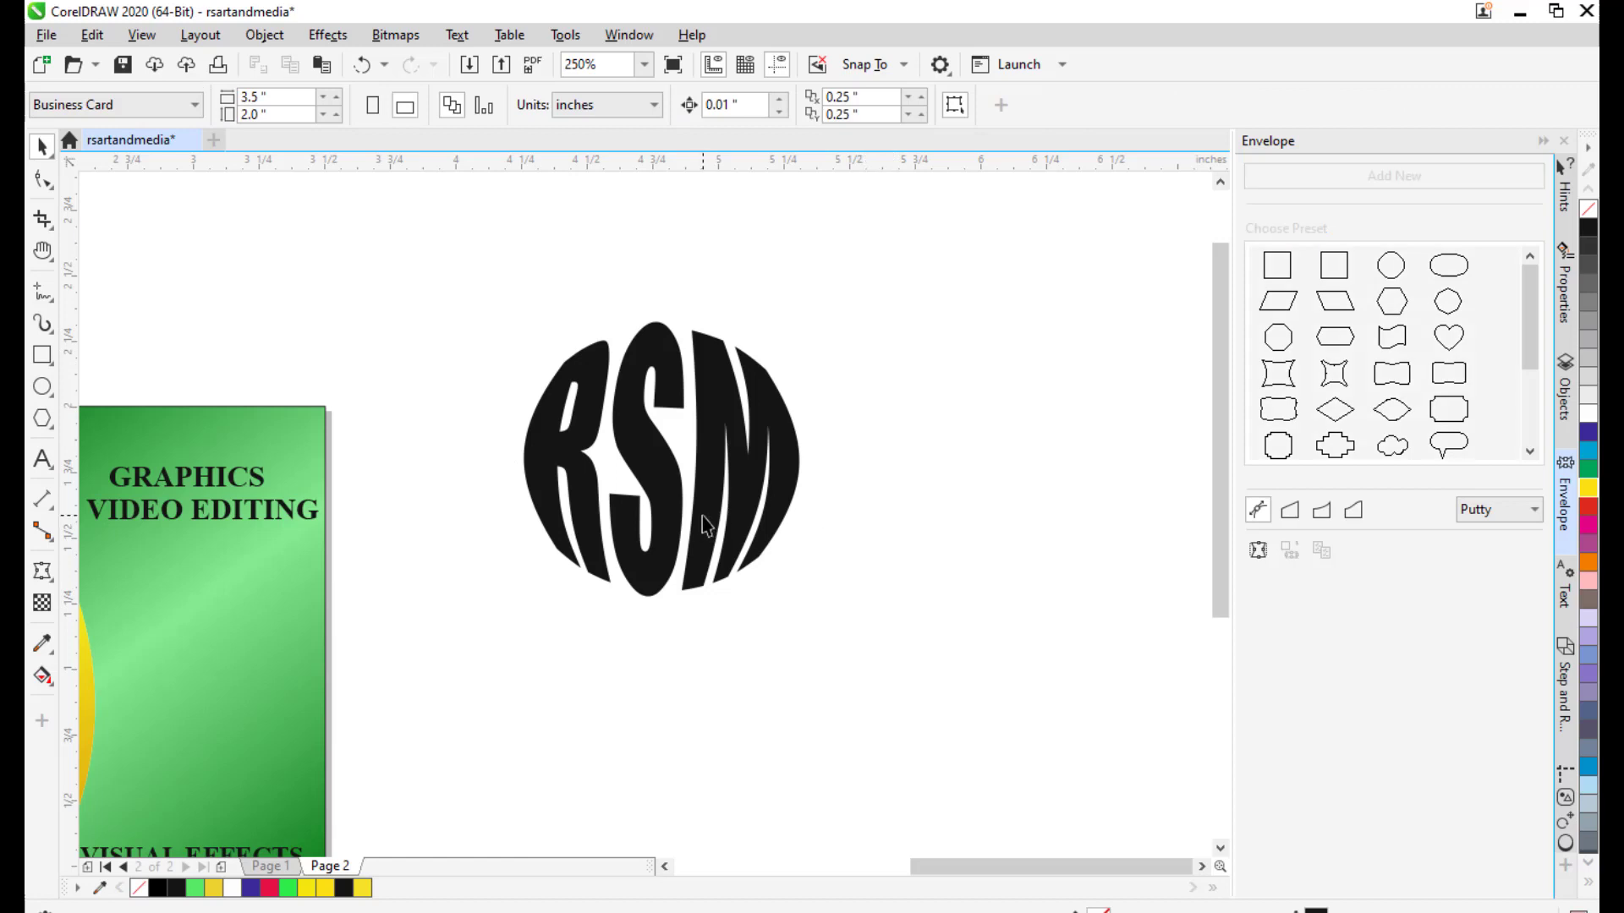
Fine-tune the RSM logo's rotation.
click(764, 510)
click(764, 510)
drag(808, 602, 816, 598)
click(982, 509)
drag(830, 417, 929, 397)
Convert the RSM logo to curves and draw a thin rectangle across its middle.
click(793, 420)
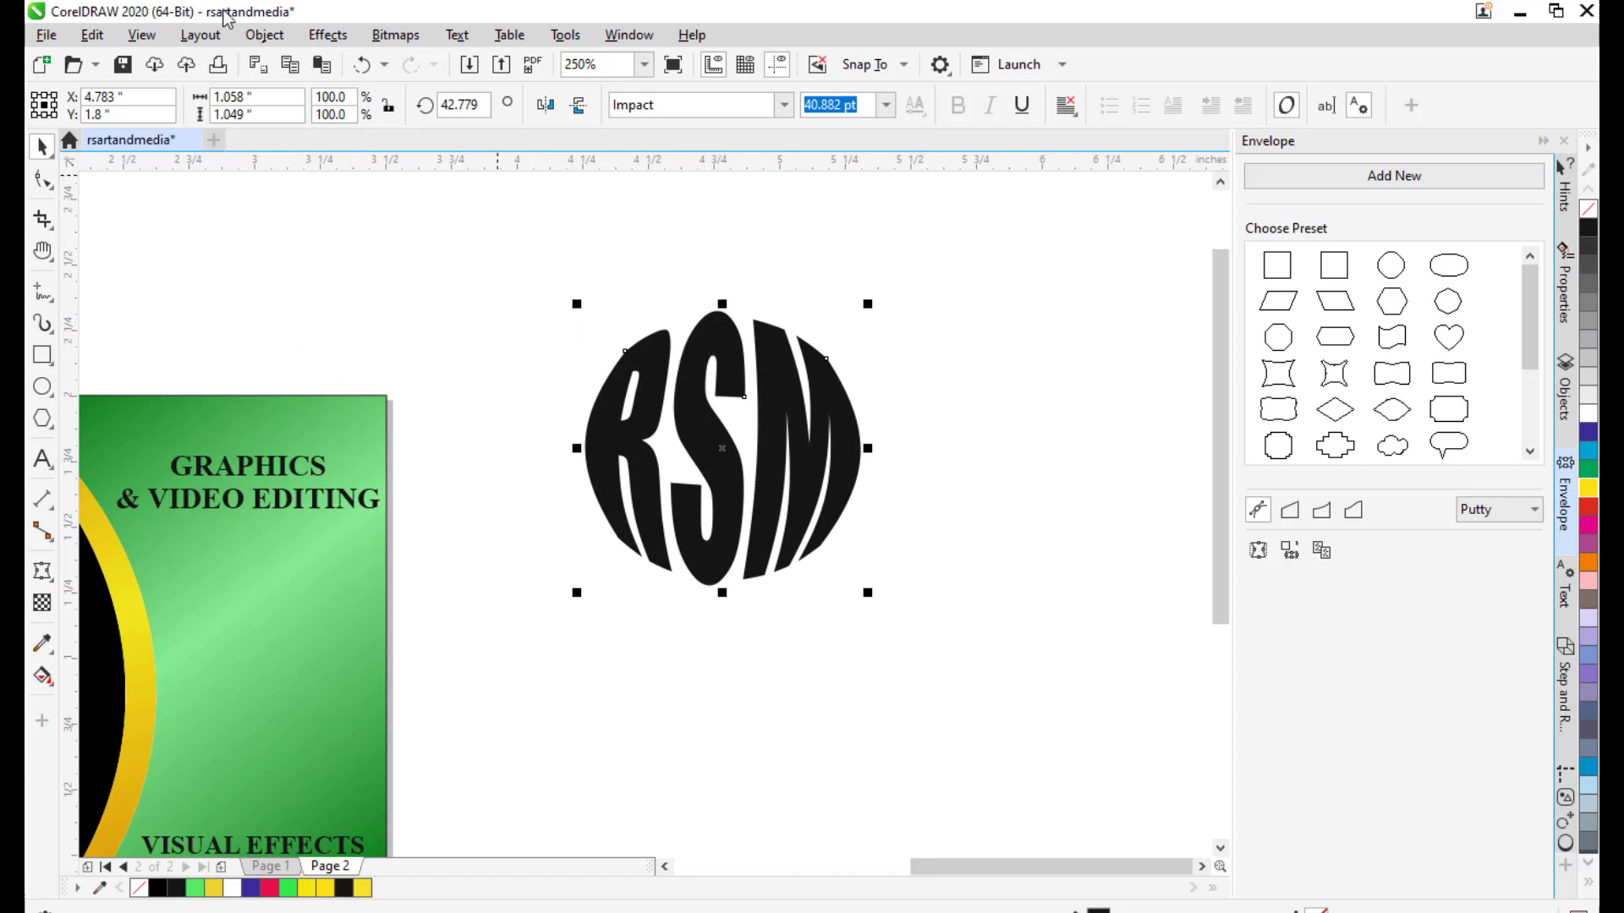
click(264, 35)
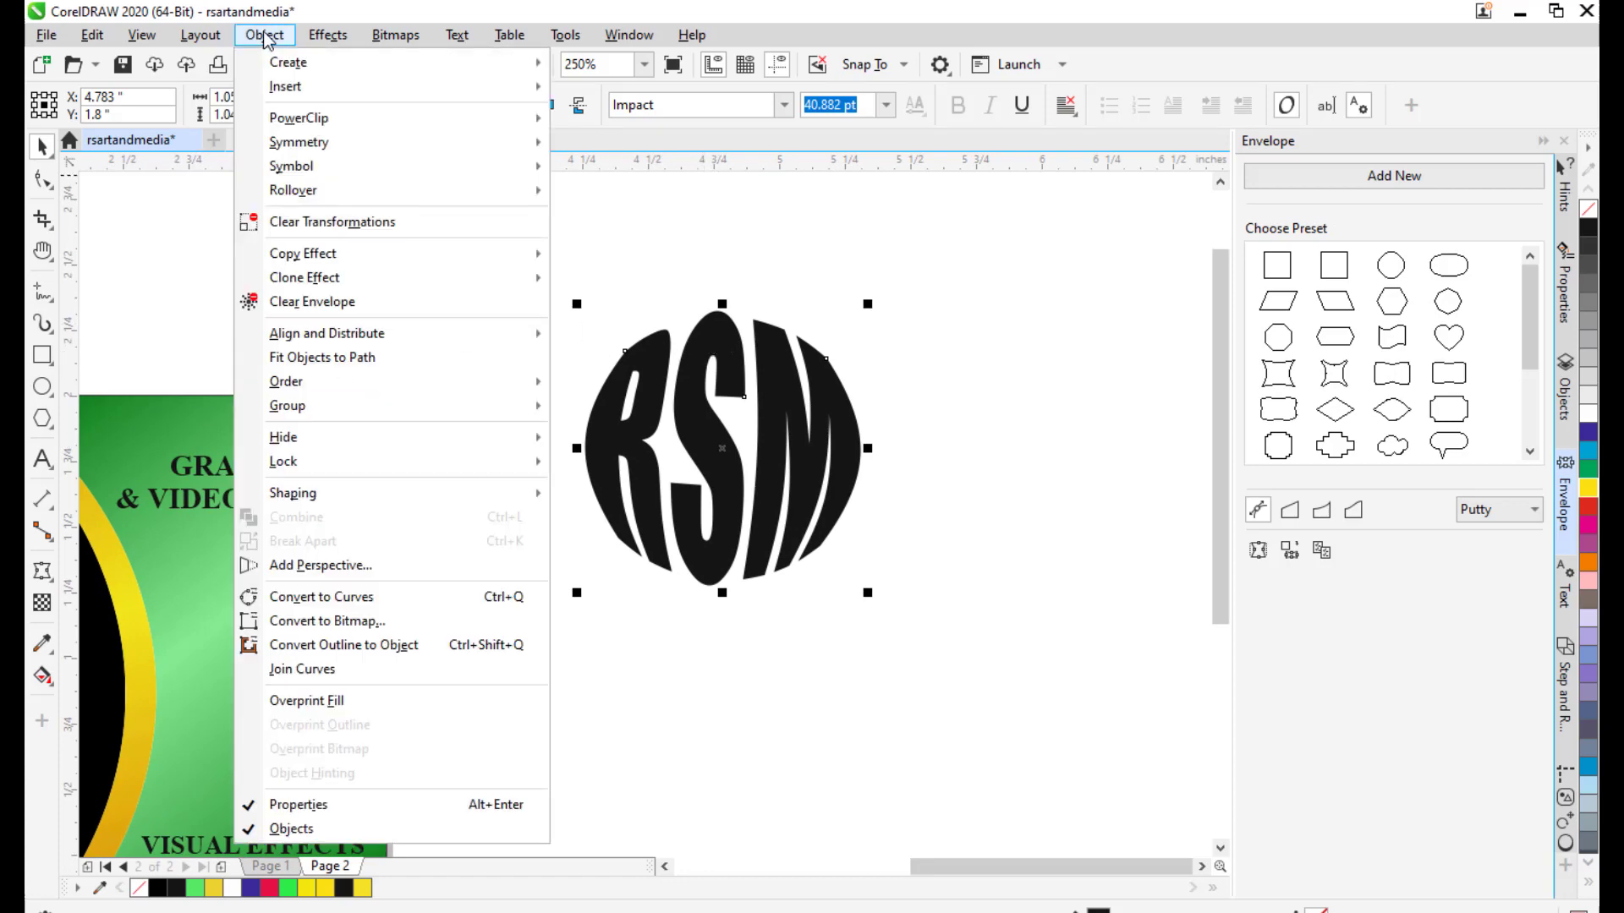
click(403, 597)
click(950, 392)
drag(910, 427, 968, 455)
click(695, 480)
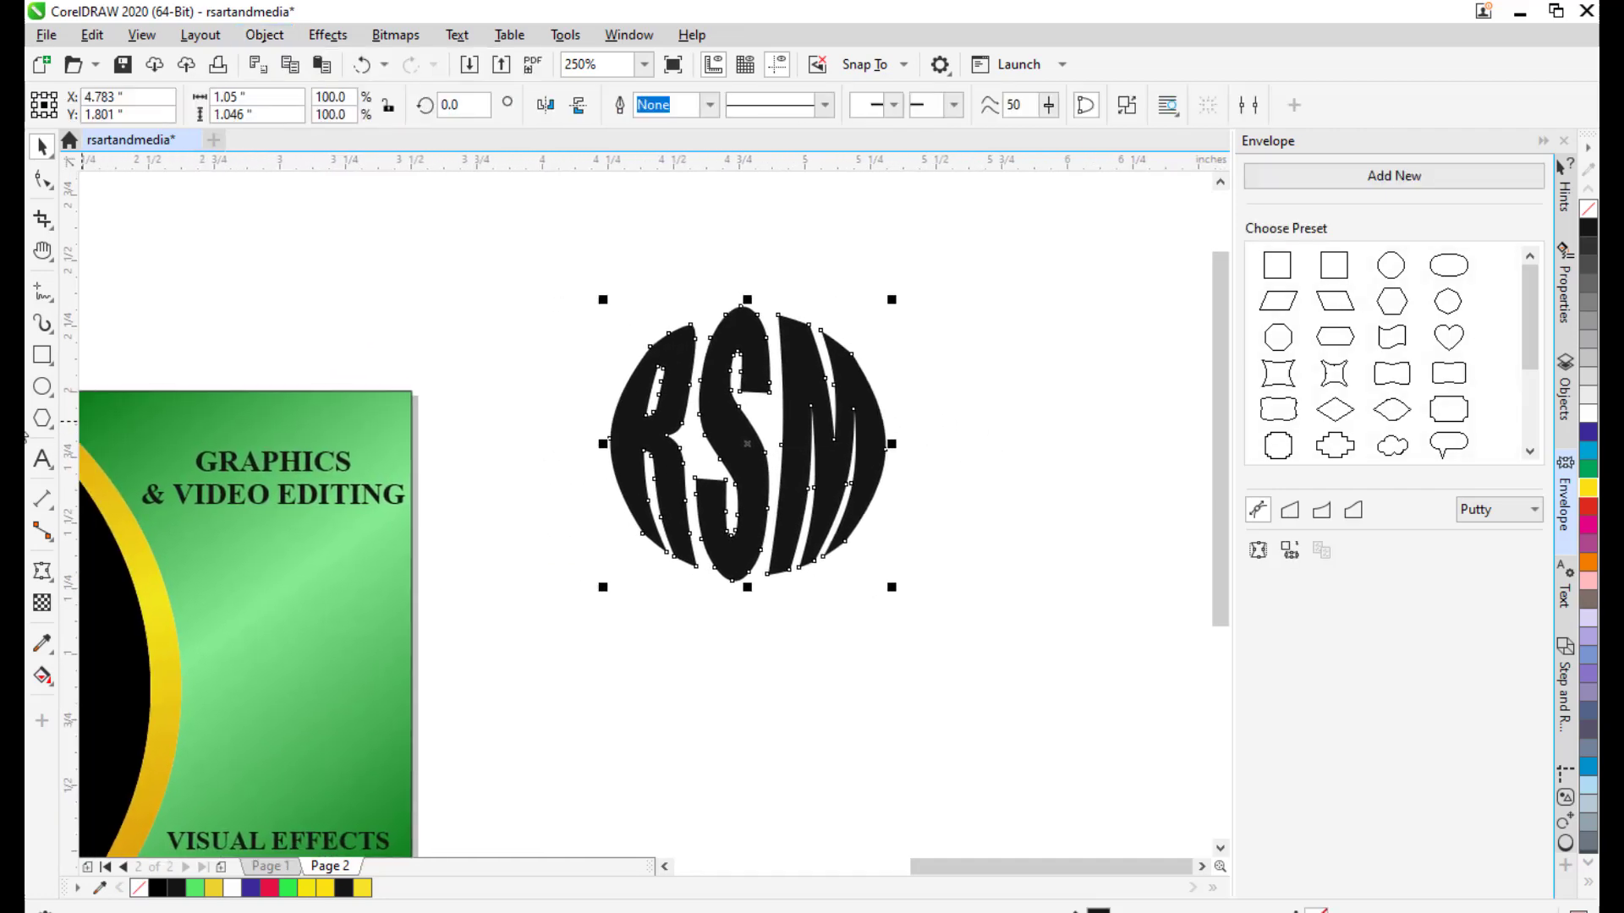
click(42, 355)
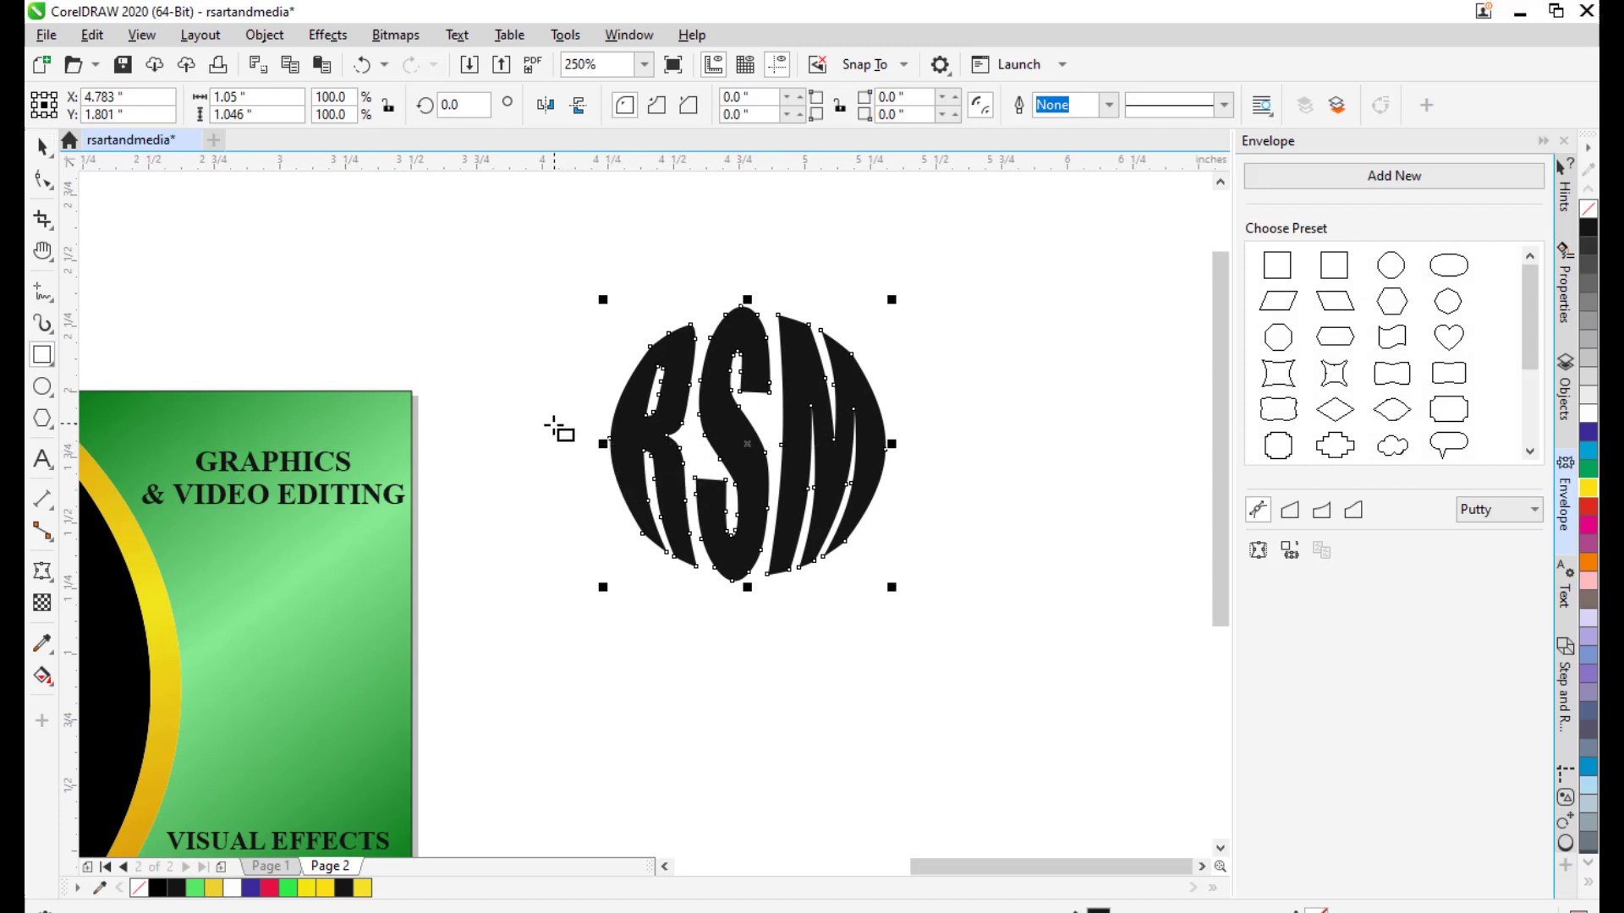
drag(550, 433, 945, 444)
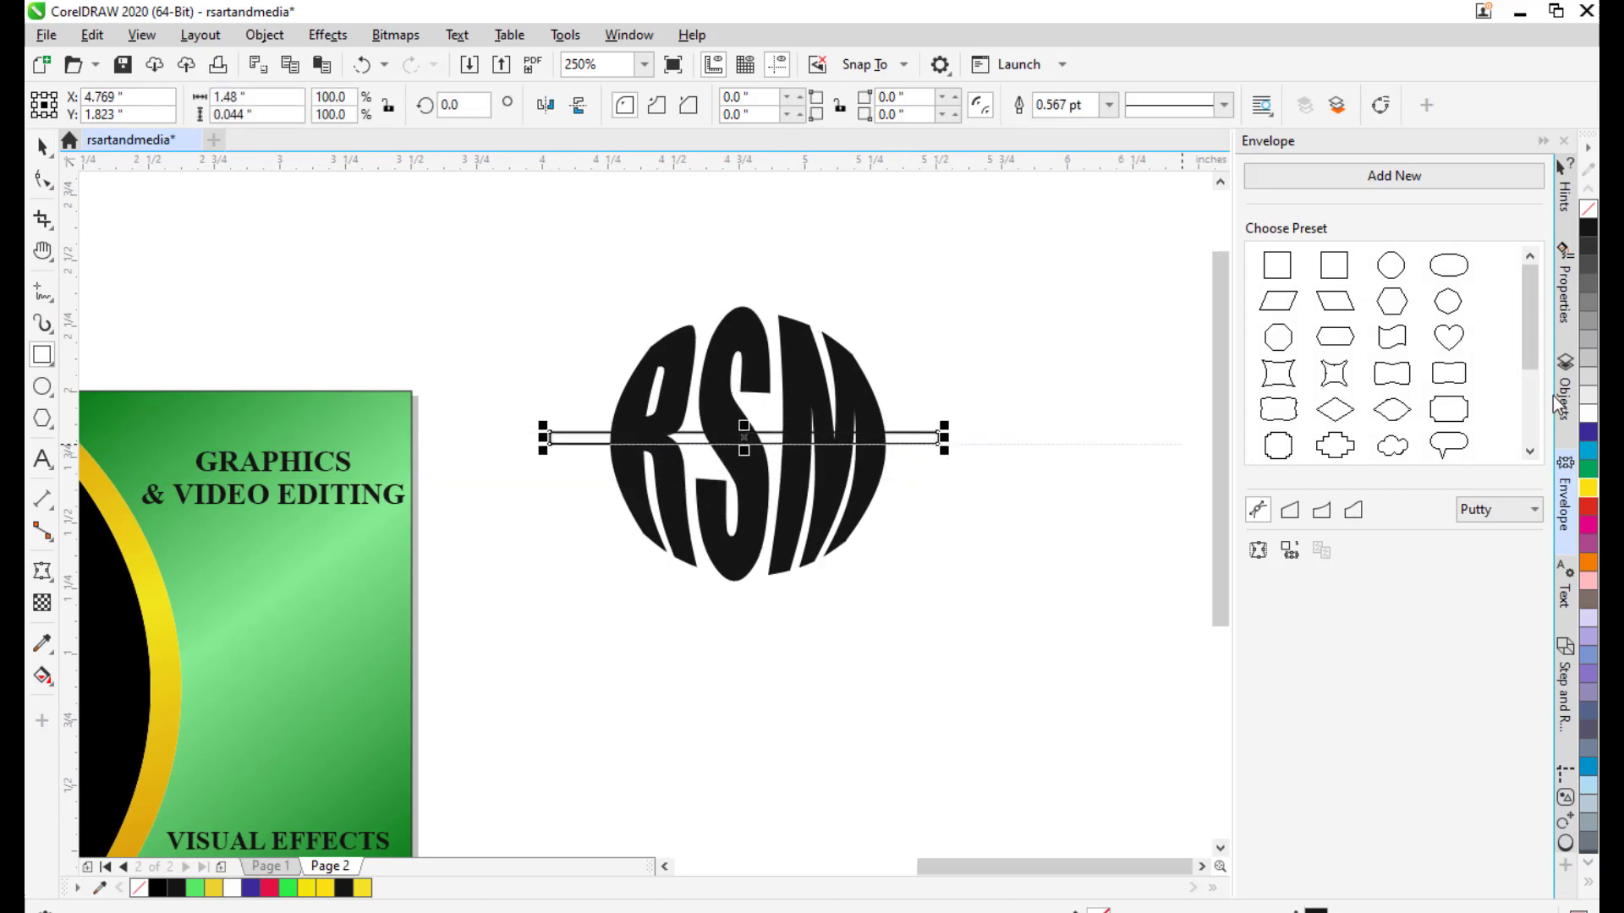
Fill the thin bar red with no outline and trim it out of the RSM letters.
click(1589, 515)
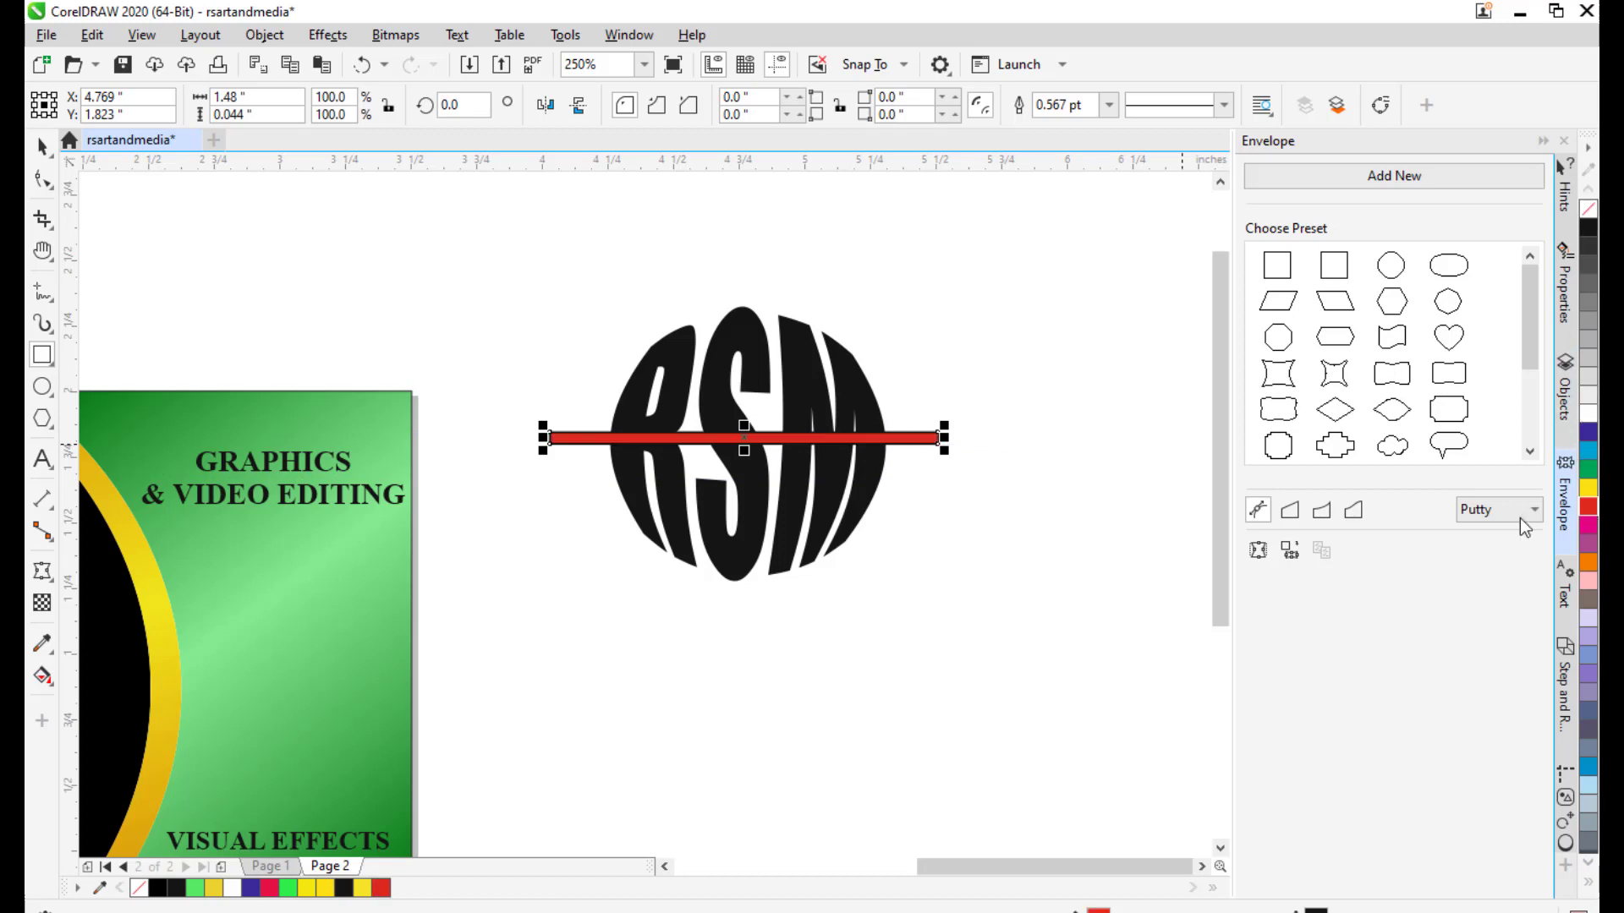
click(1107, 107)
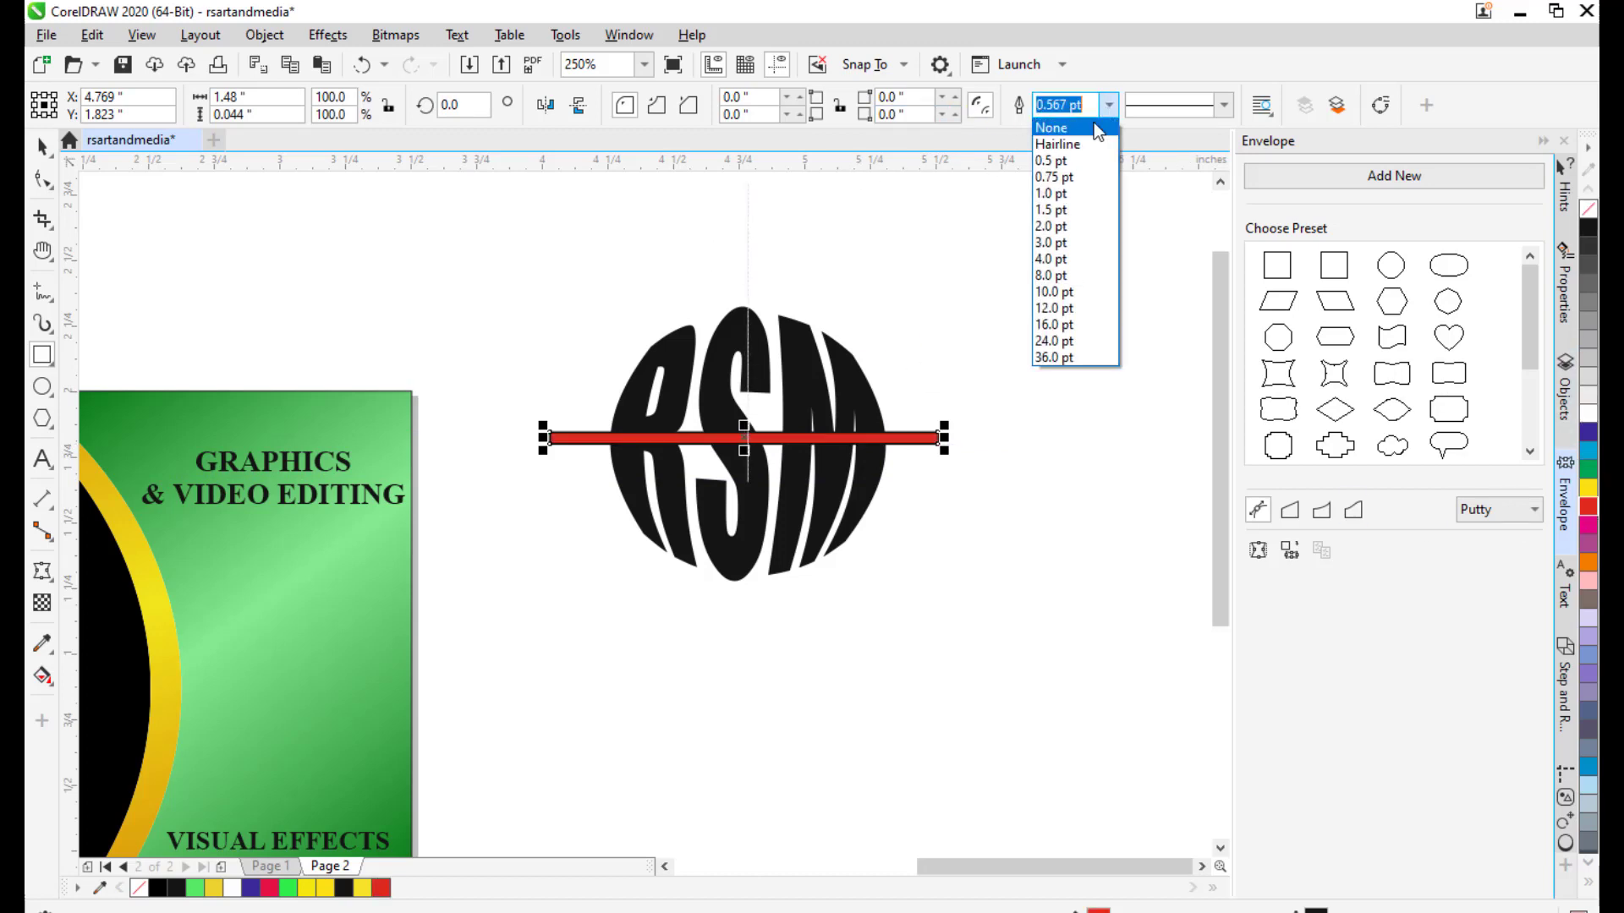
click(1083, 132)
click(43, 148)
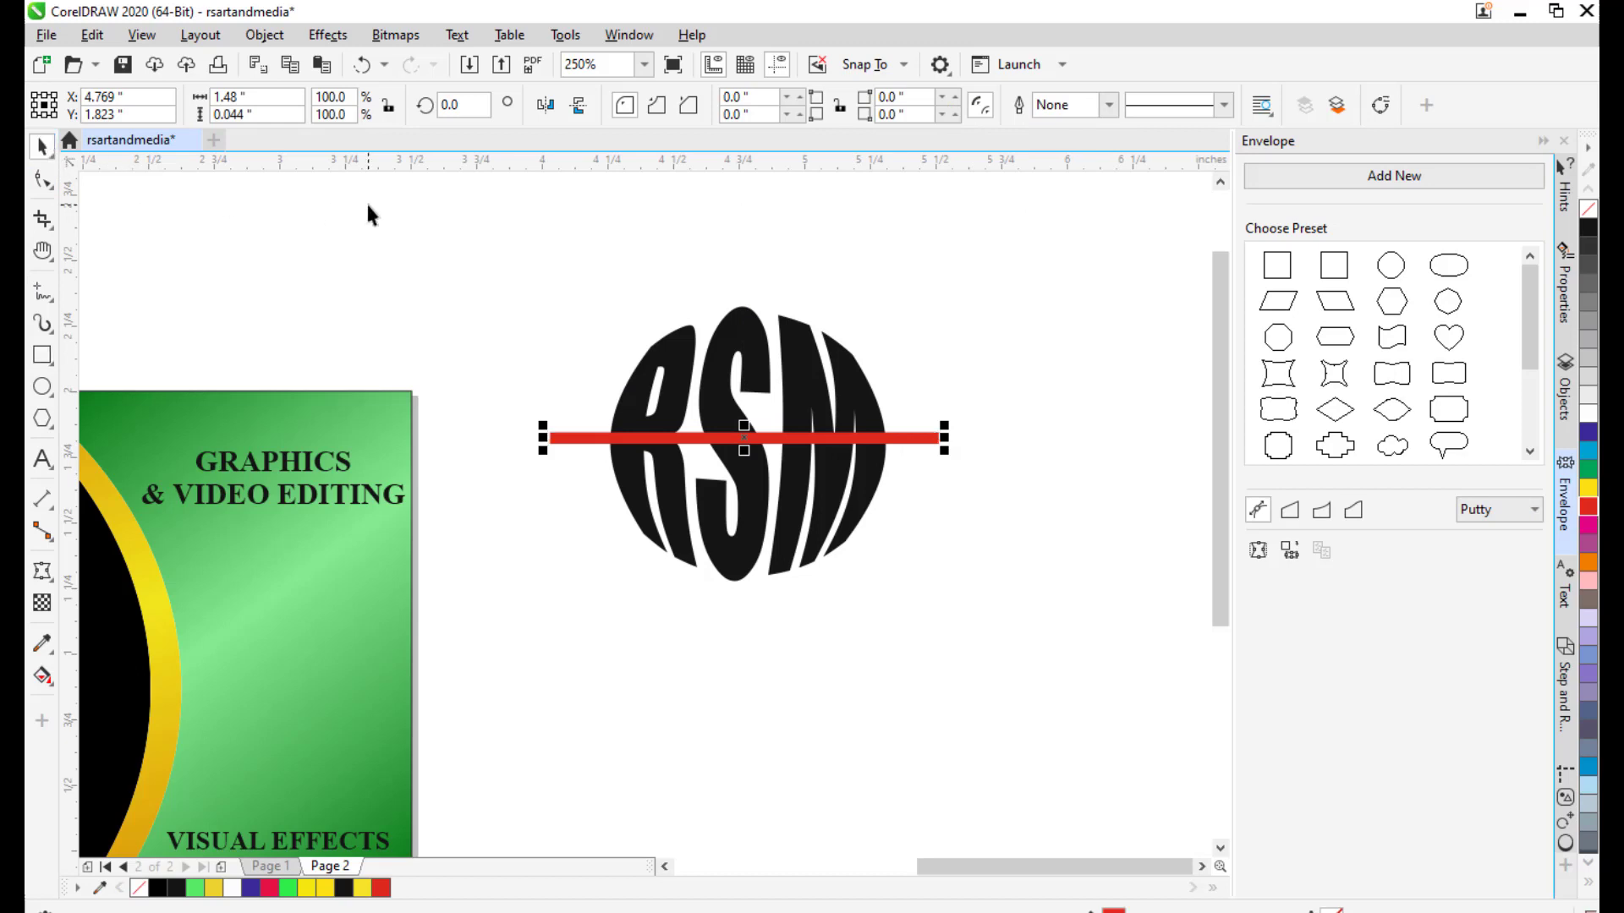
click(1019, 501)
click(905, 440)
shift+click(810, 359)
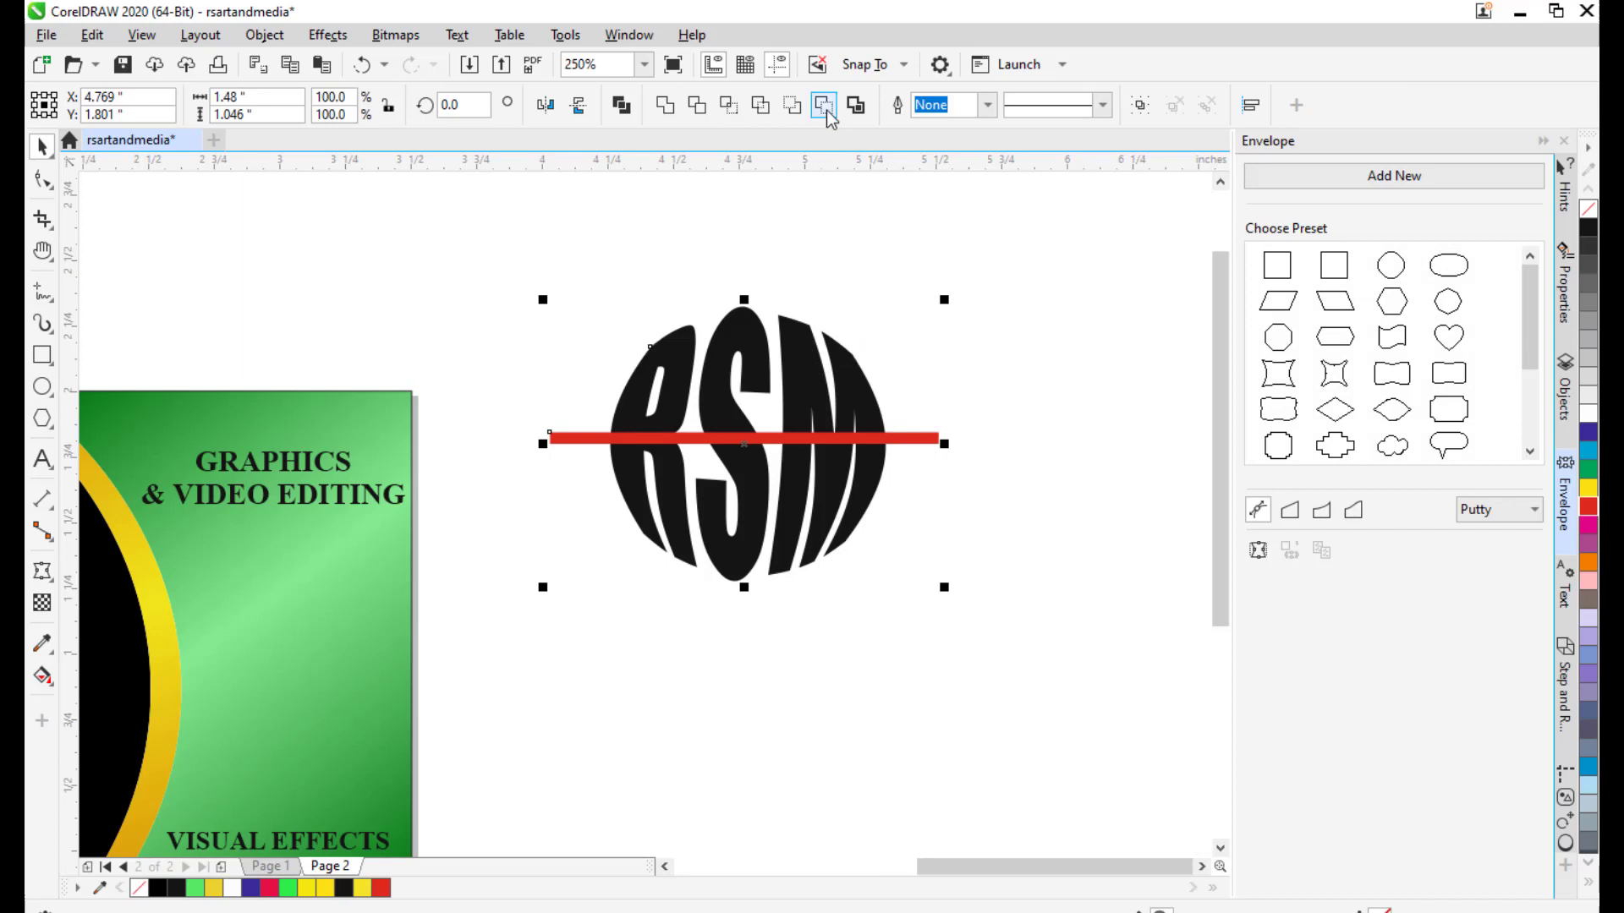
click(698, 105)
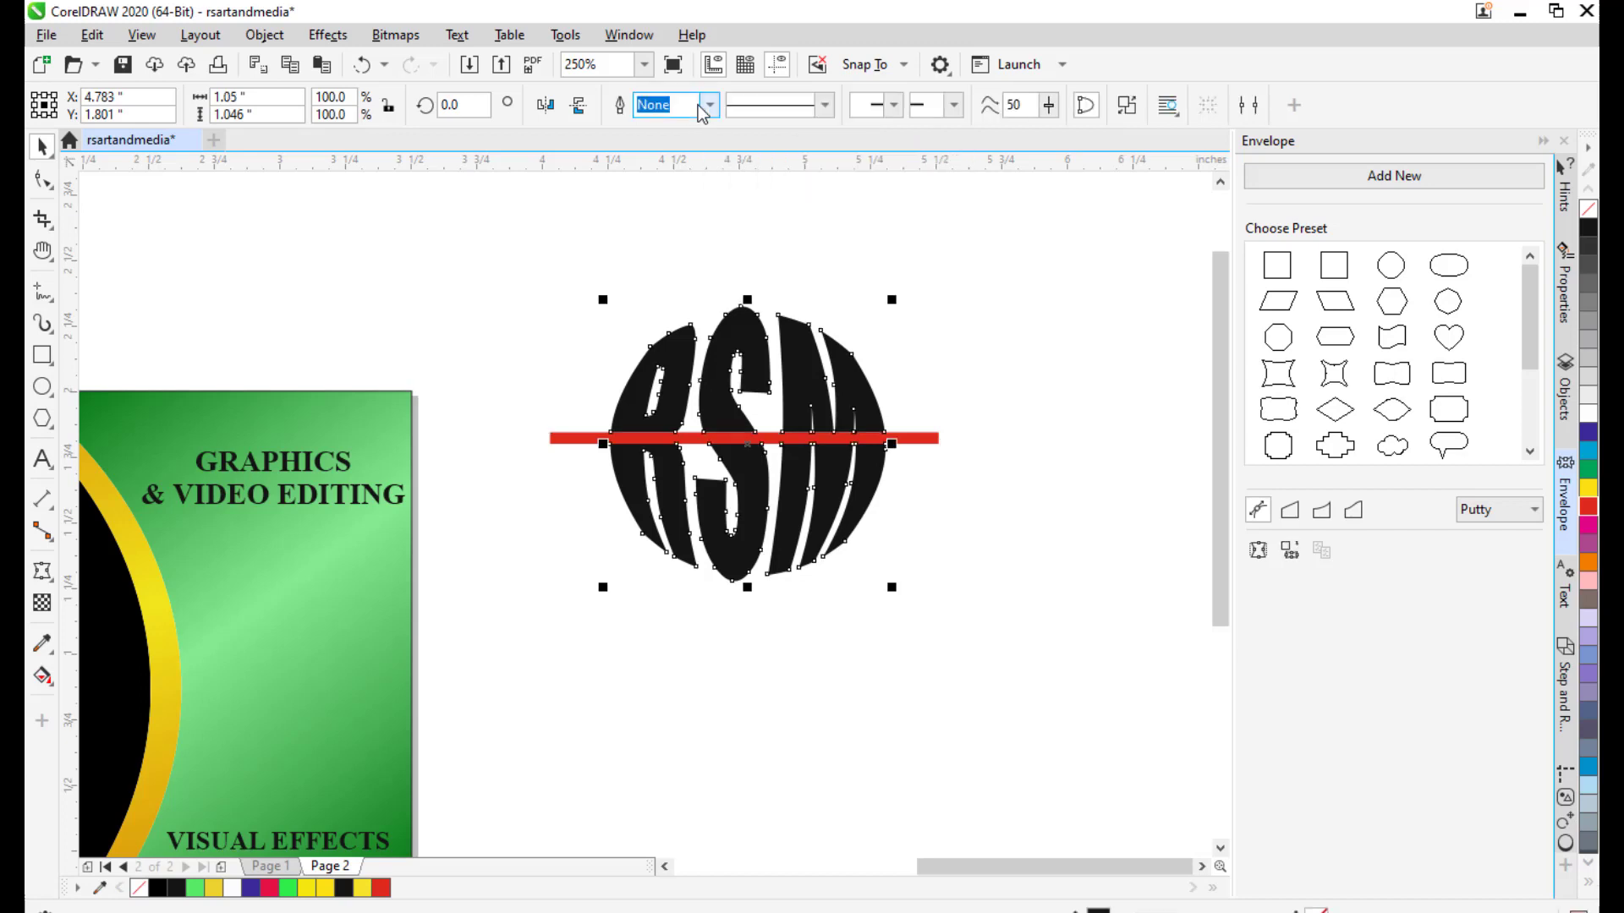
Delete the red bar, leaving a white gap through the RSM lettering.
click(415, 224)
click(922, 449)
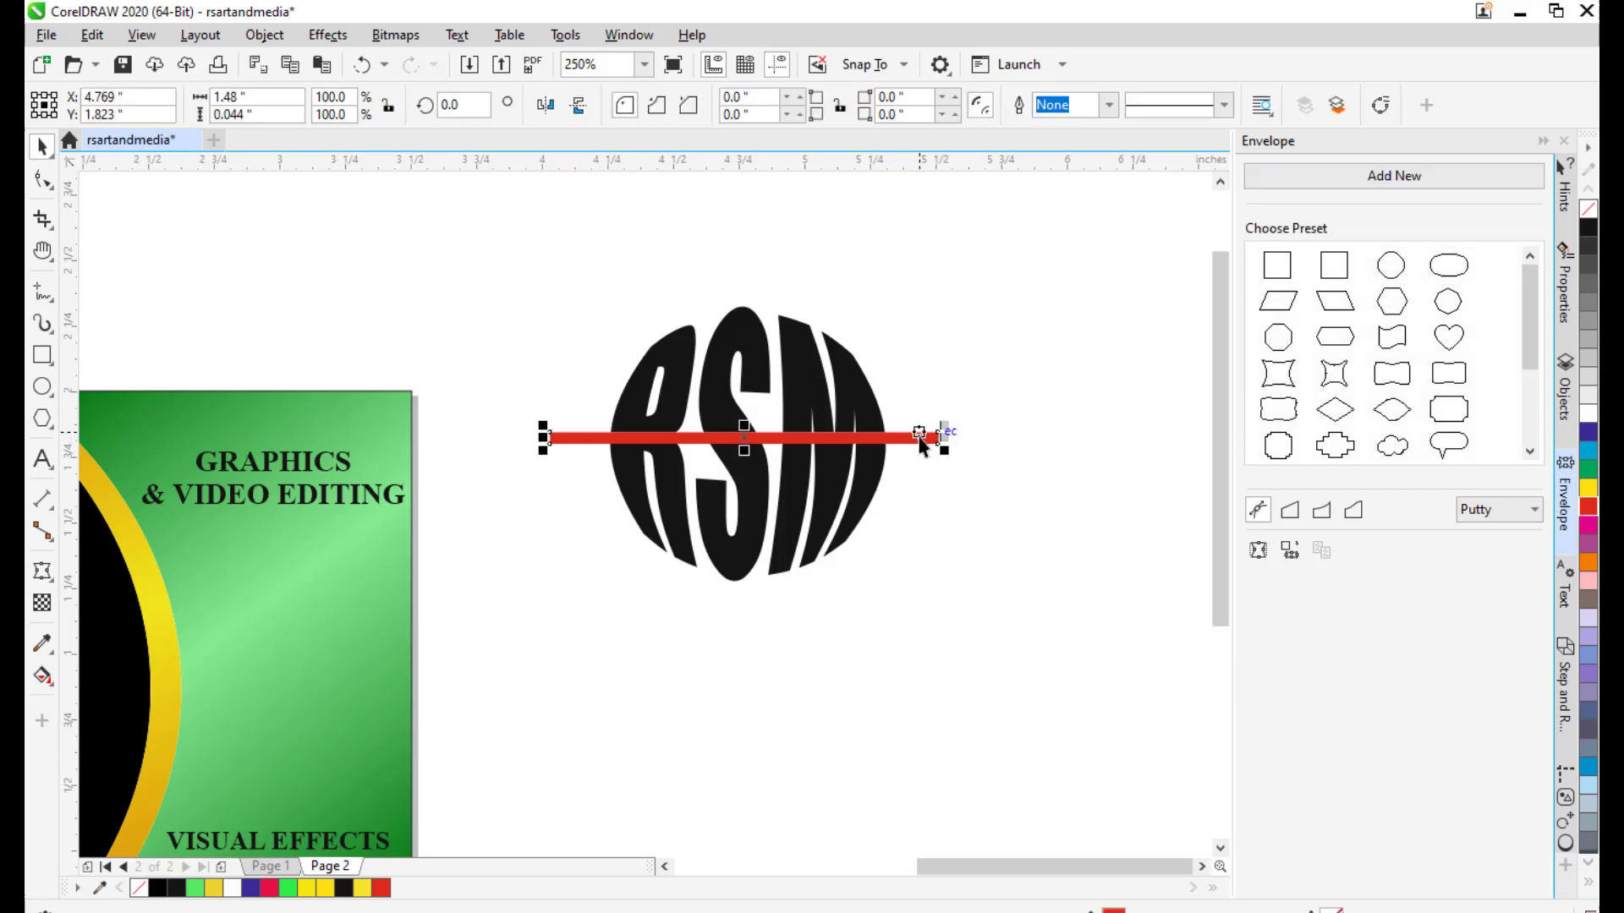
key(Delete)
scroll(927, 395, down, 1)
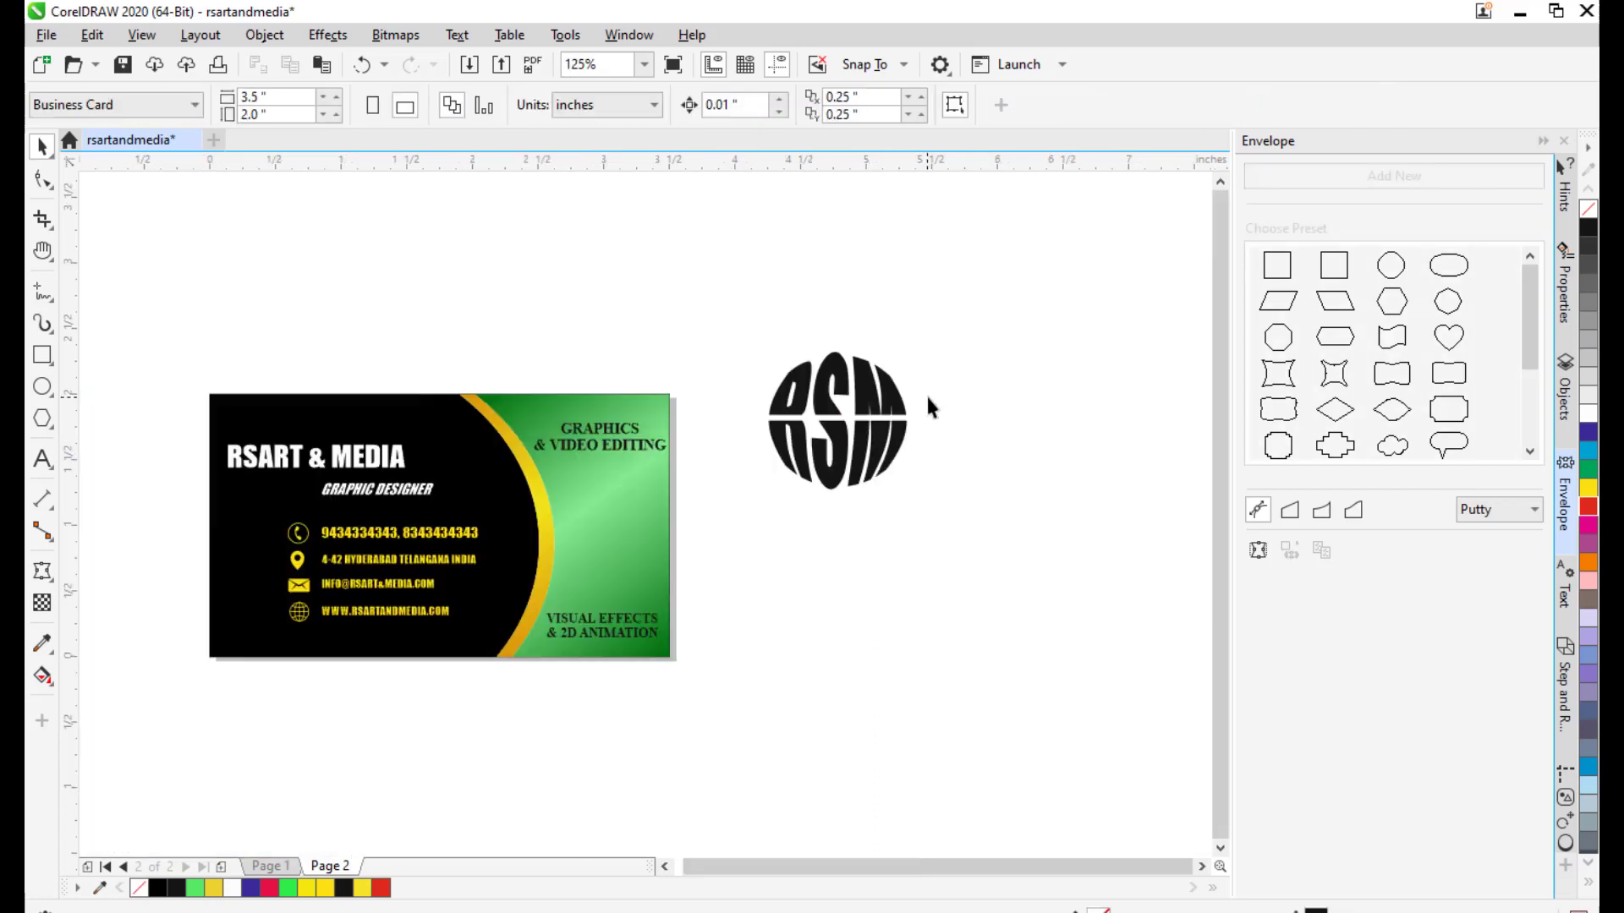
drag(928, 395, 849, 355)
drag(1014, 487, 1042, 487)
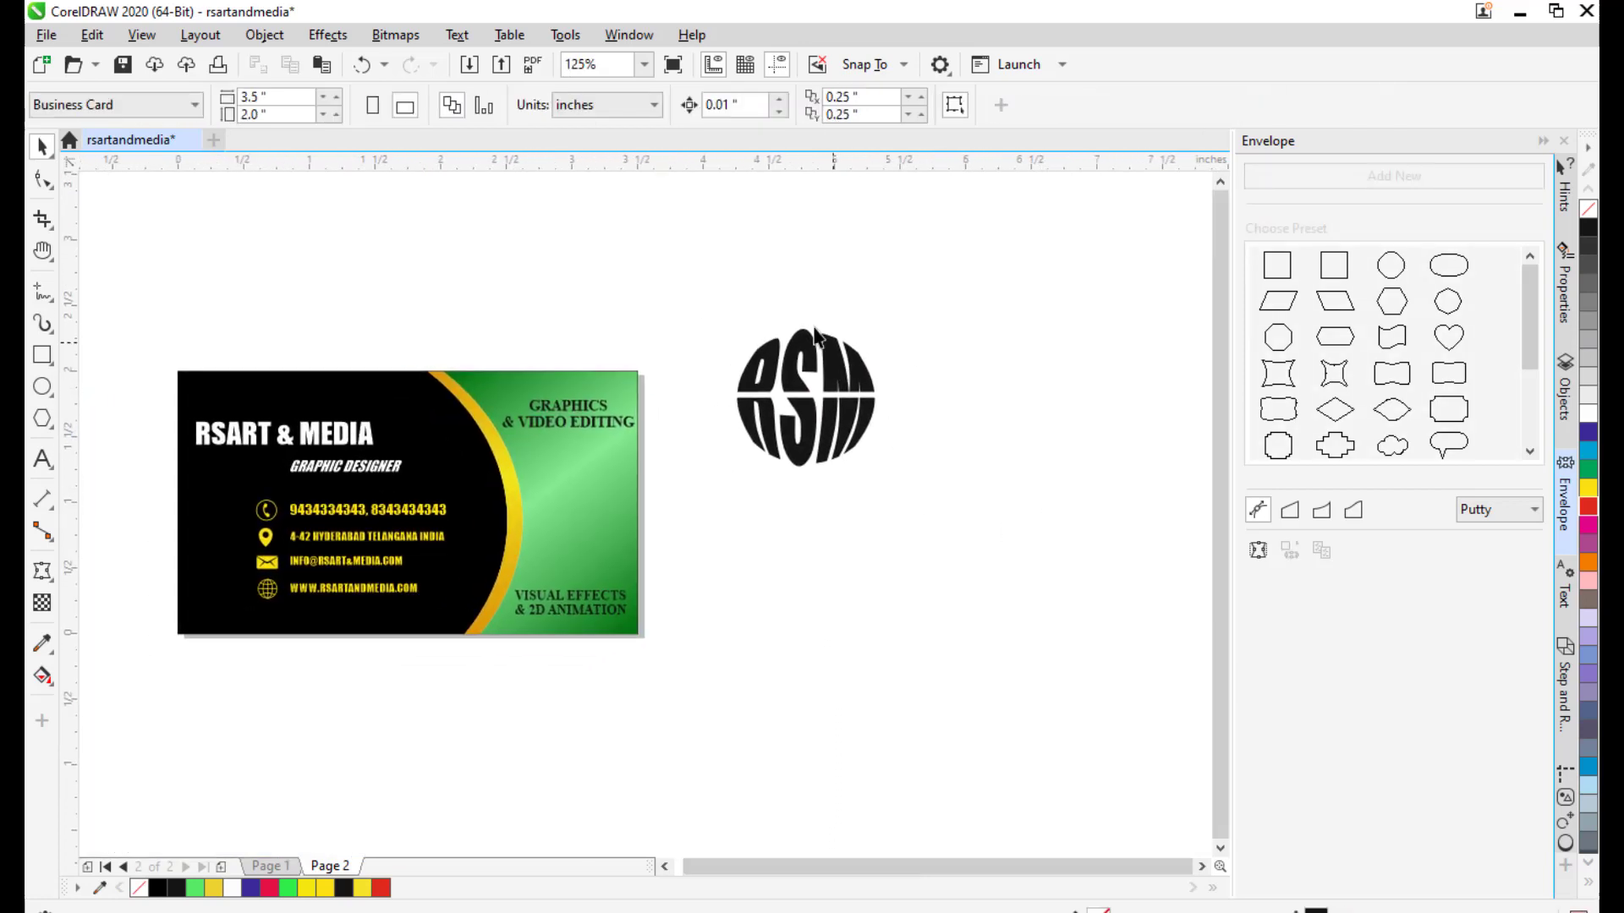
drag(816, 418, 744, 444)
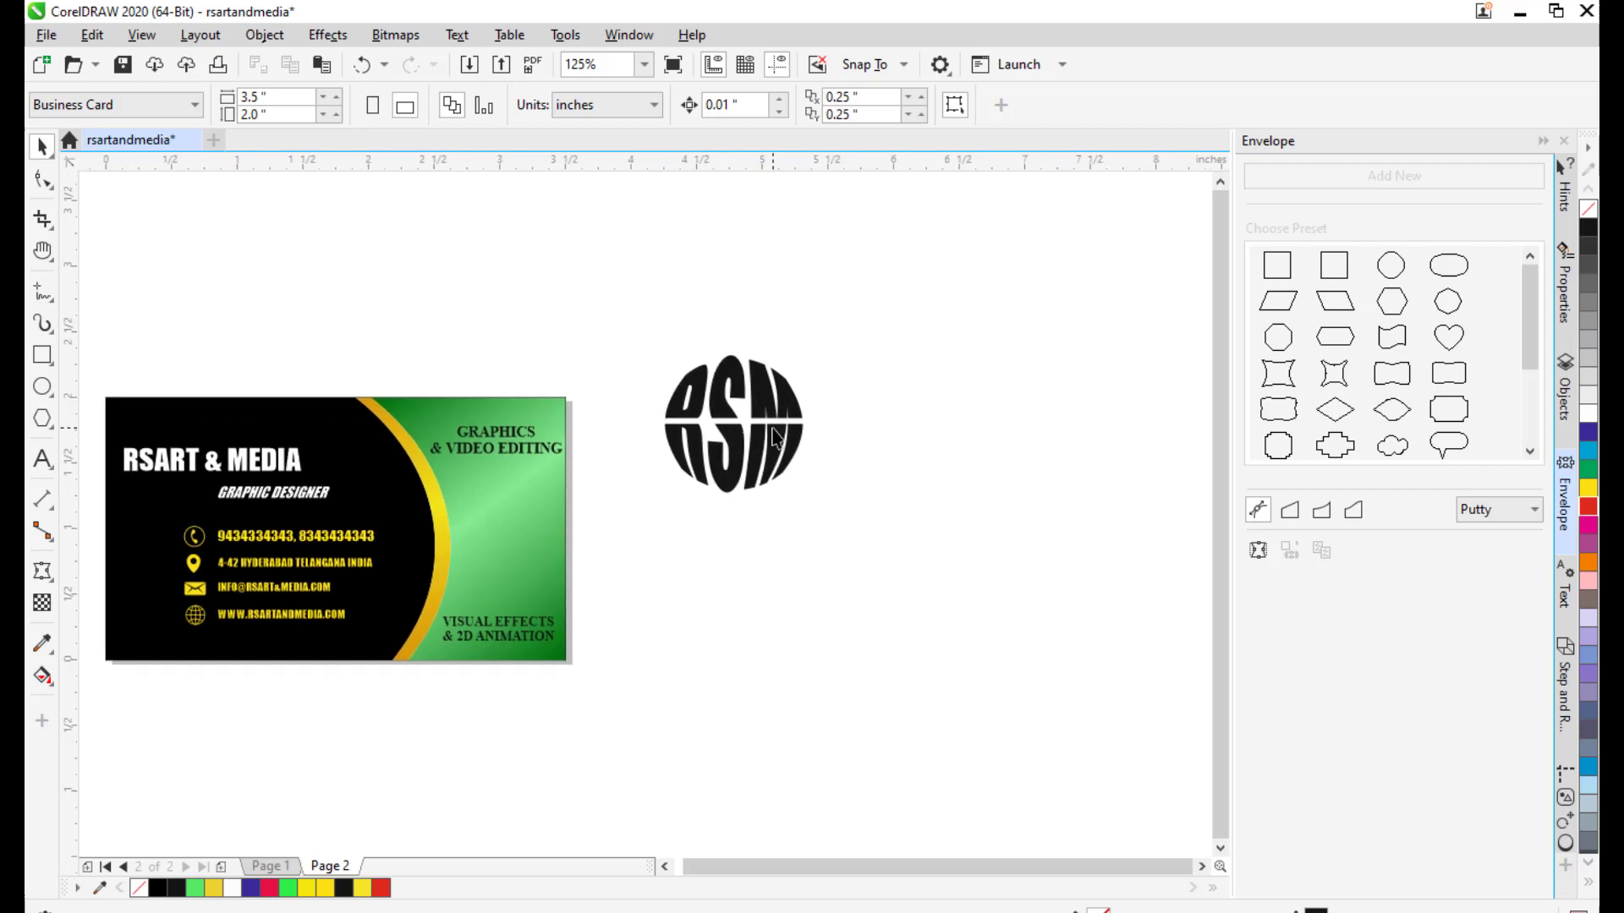
Break the RSM logo curve apart from its context menu, then undo the break.
click(719, 410)
drag(876, 408, 843, 413)
scroll(795, 413, up, 3)
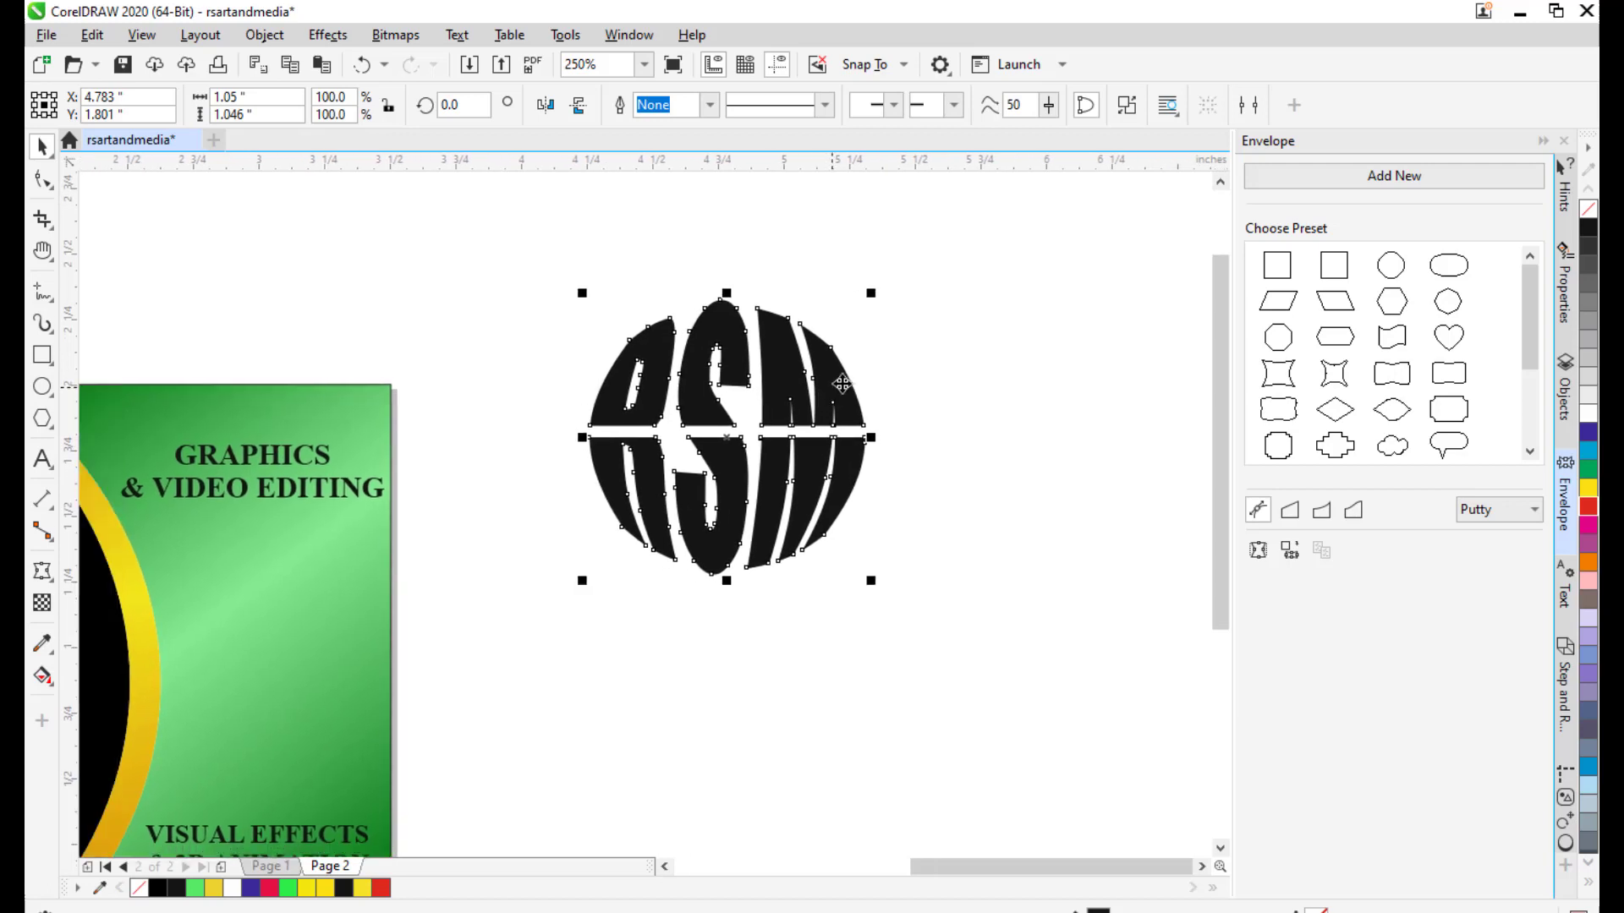
click(930, 358)
click(841, 375)
right_click(812, 377)
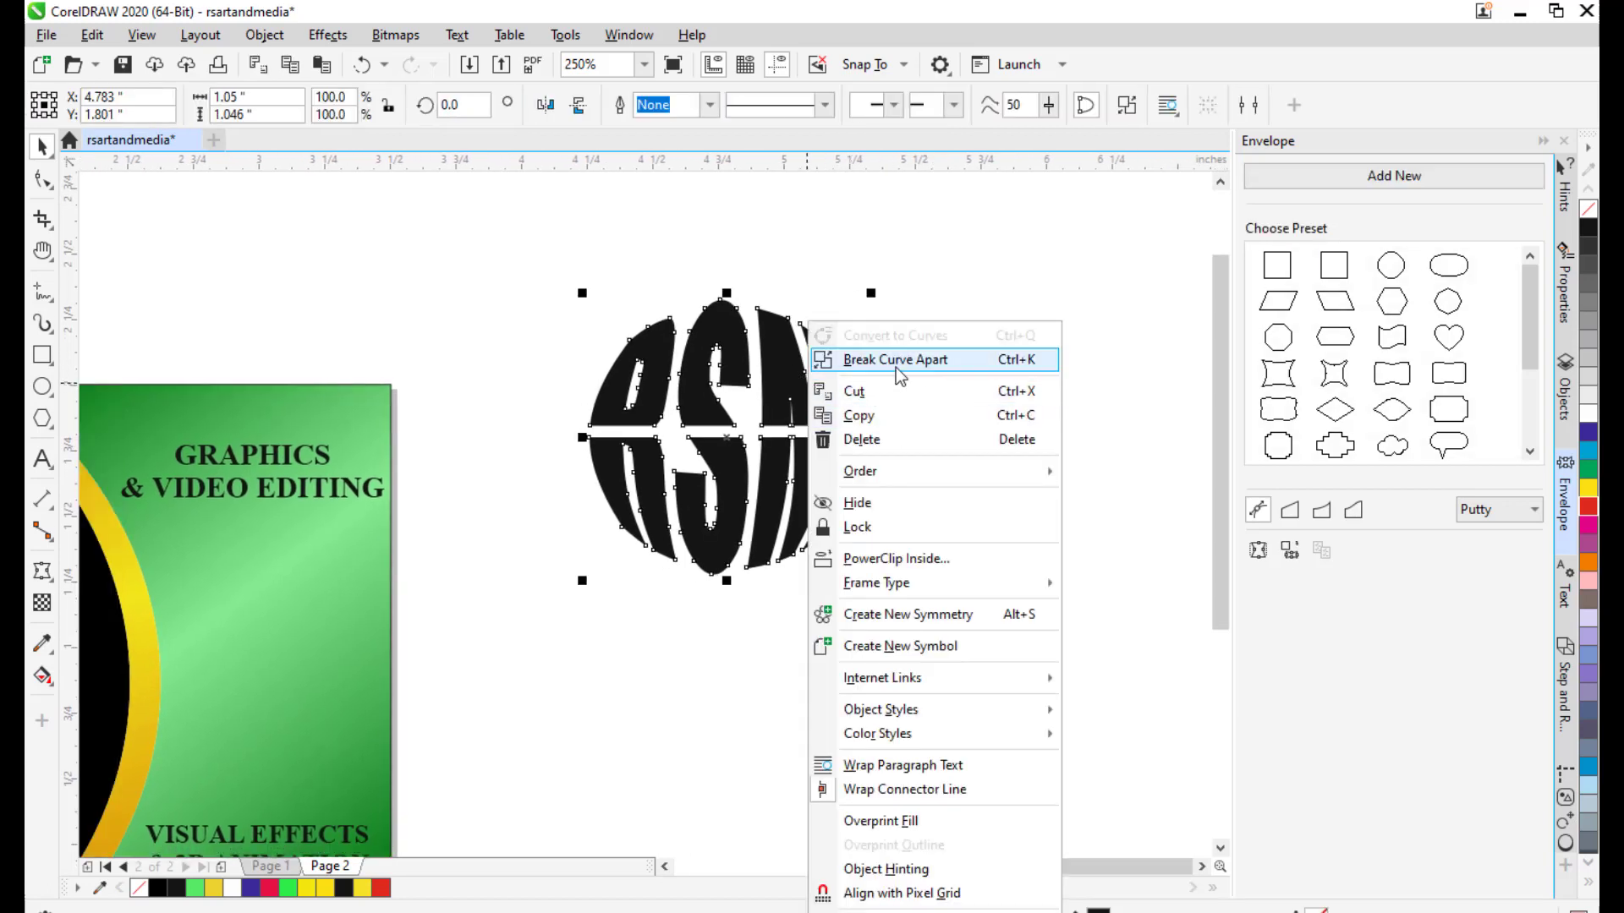
click(929, 358)
click(928, 358)
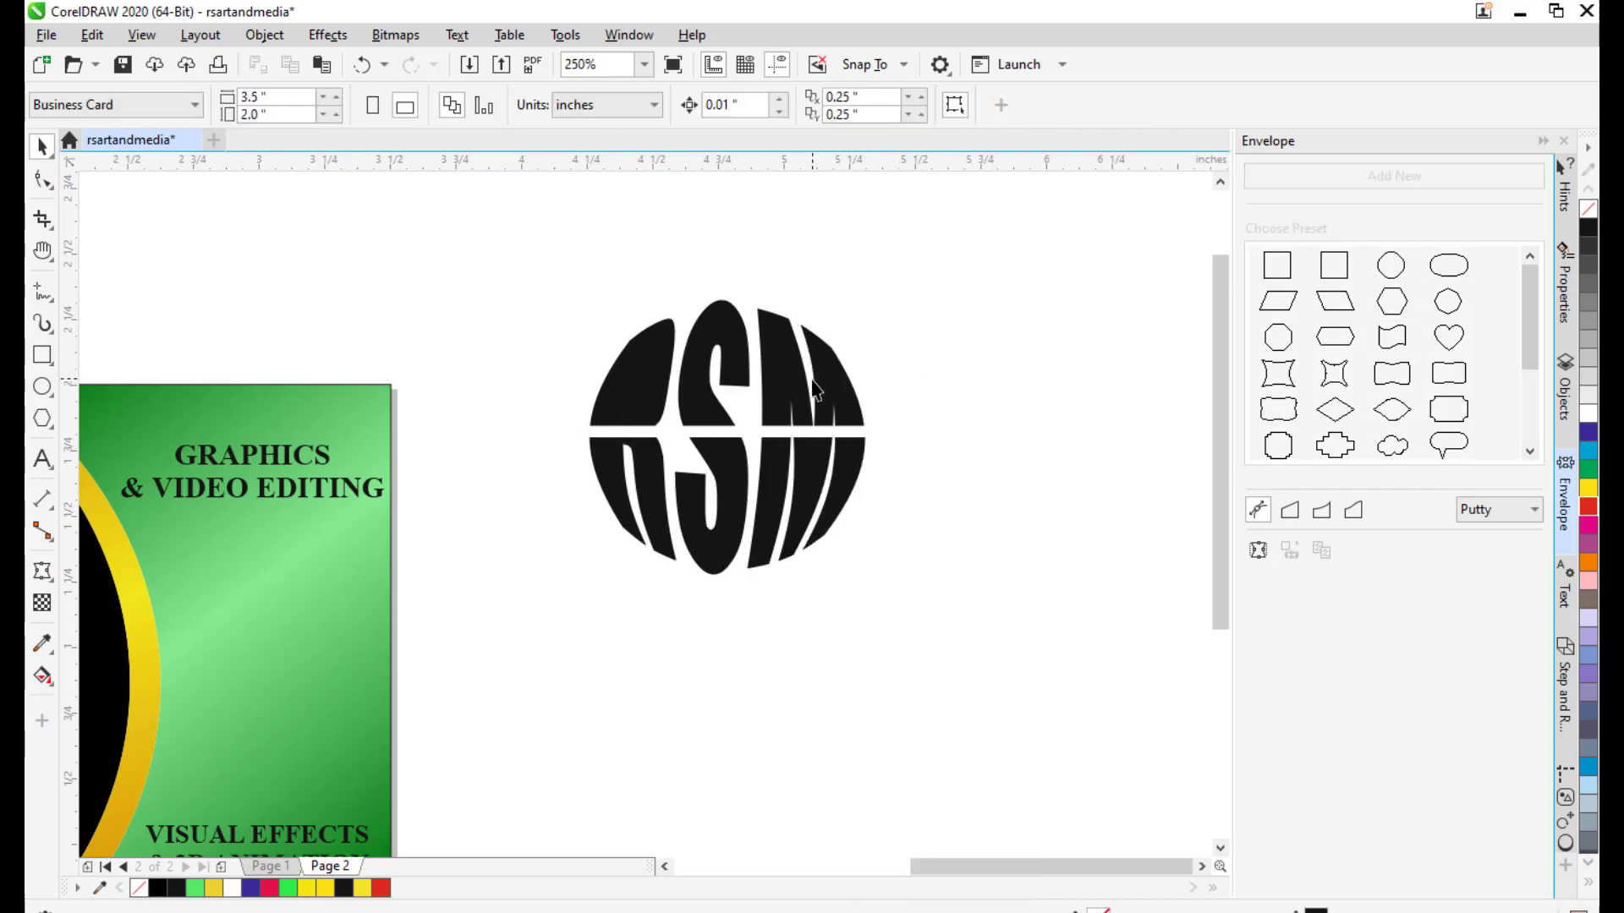
key(ctrl+z)
Fill the split RSM logo yellow from the colour palette.
click(935, 379)
drag(805, 418, 622, 463)
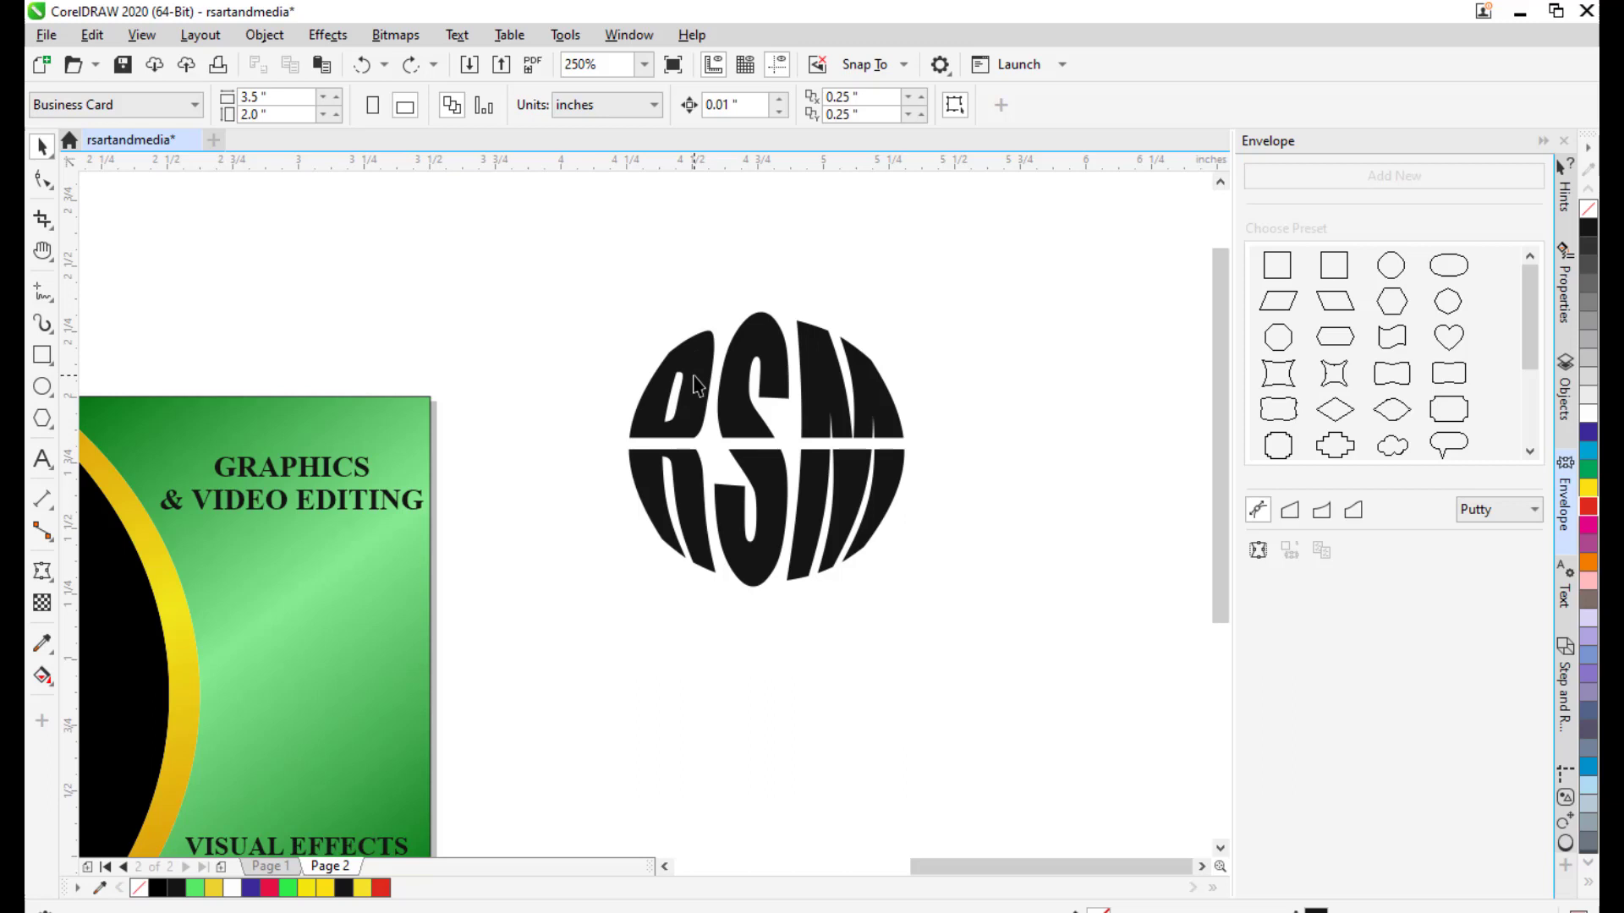
drag(711, 396, 684, 404)
drag(817, 355, 871, 337)
drag(847, 402, 824, 409)
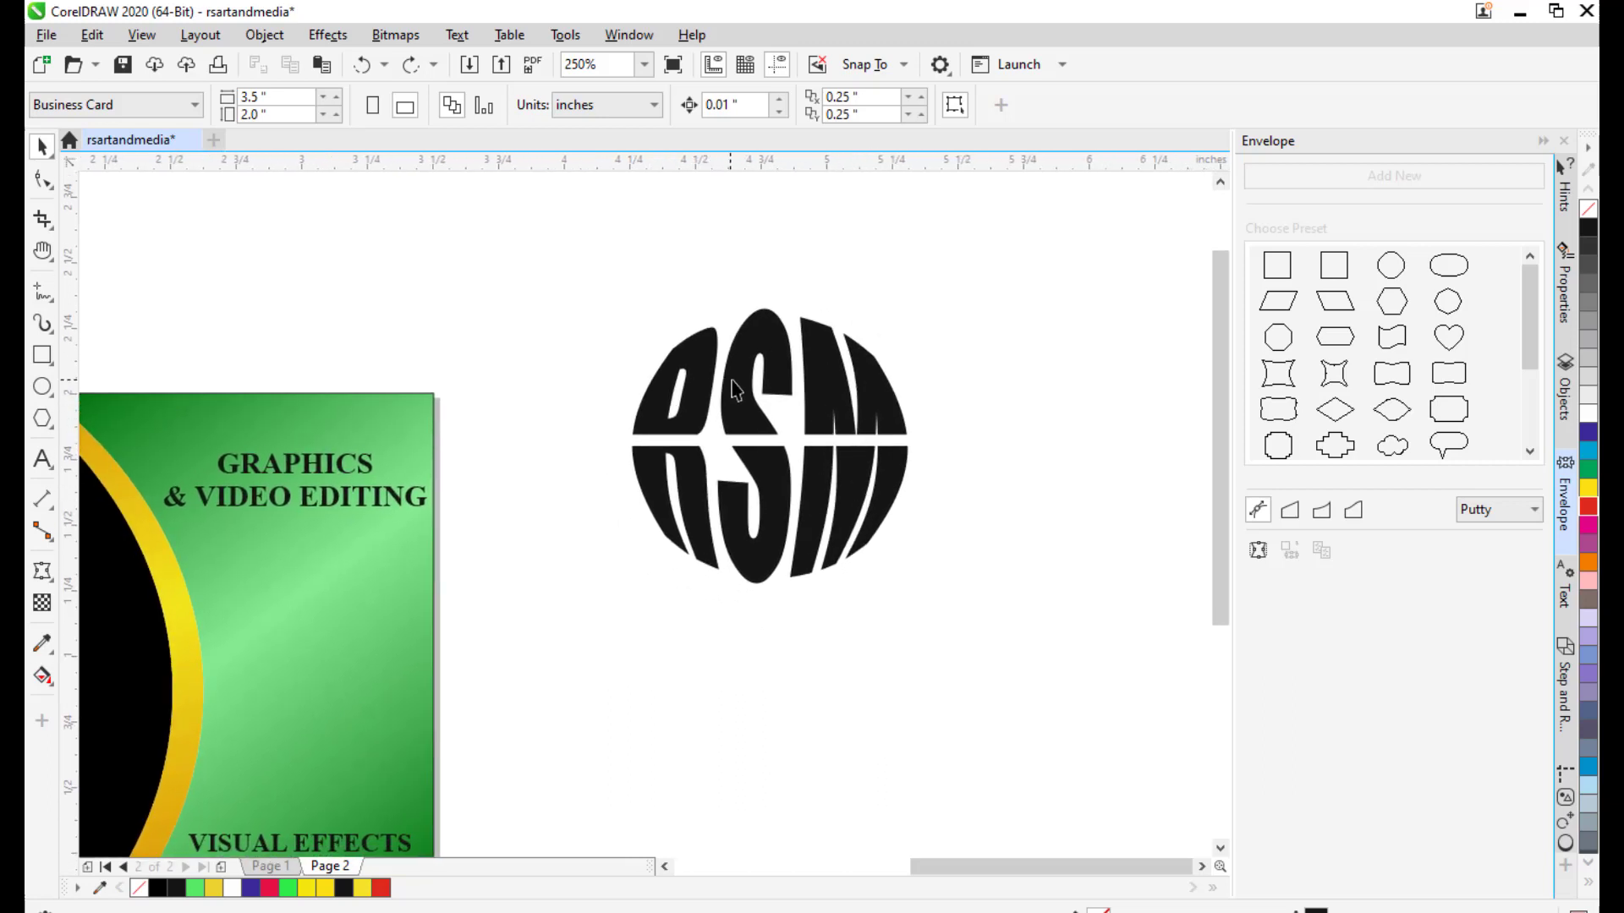
click(709, 397)
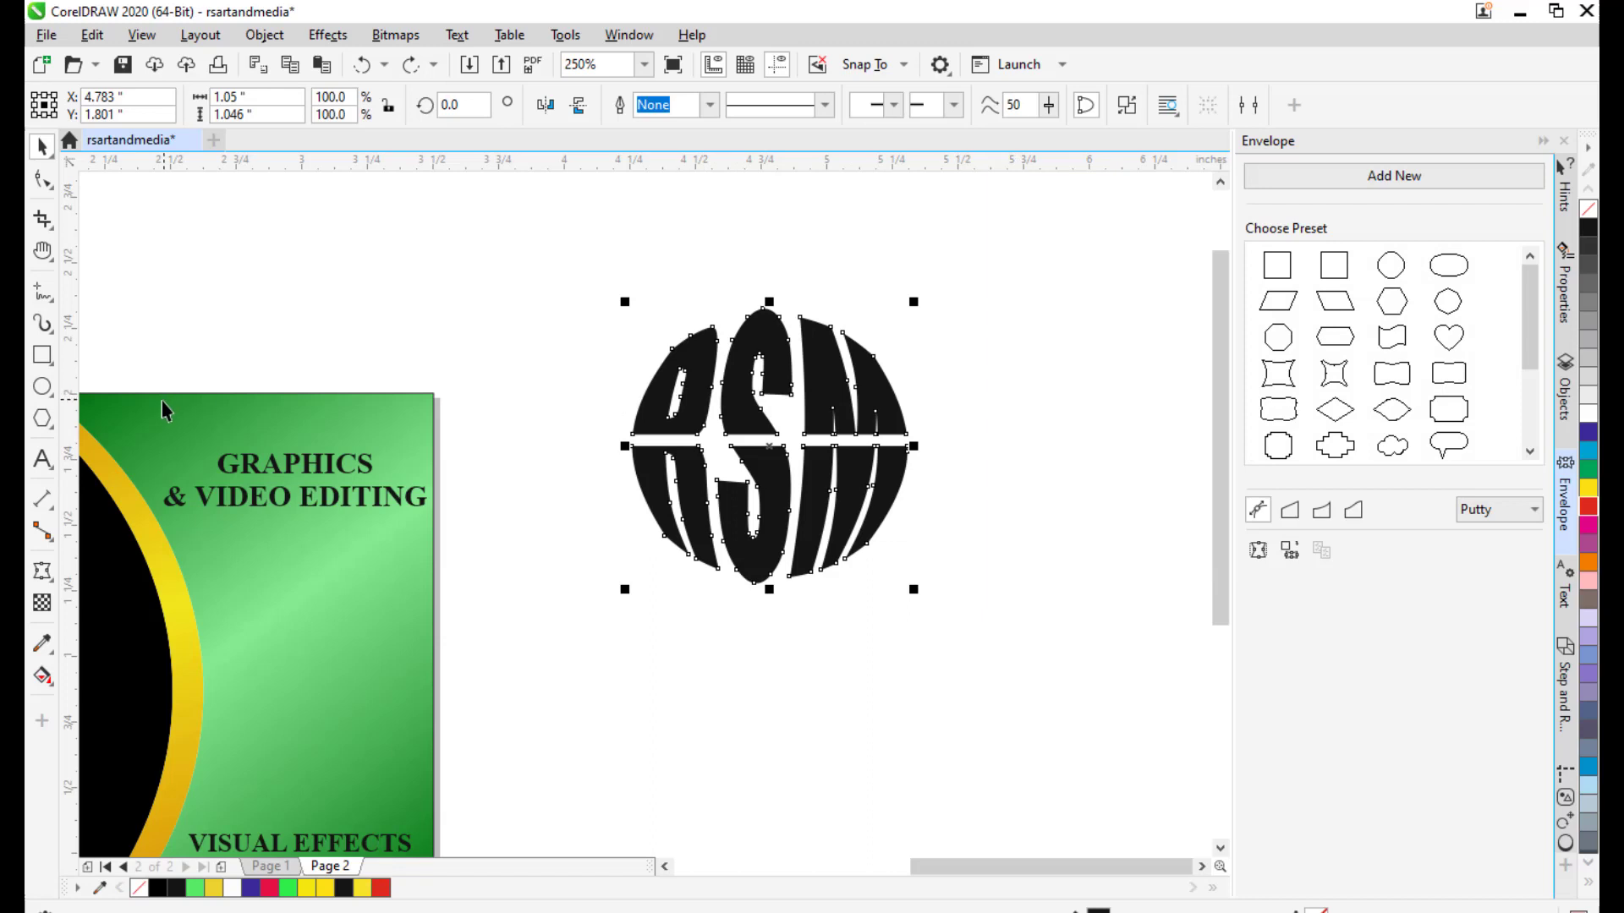
click(1588, 488)
click(1007, 397)
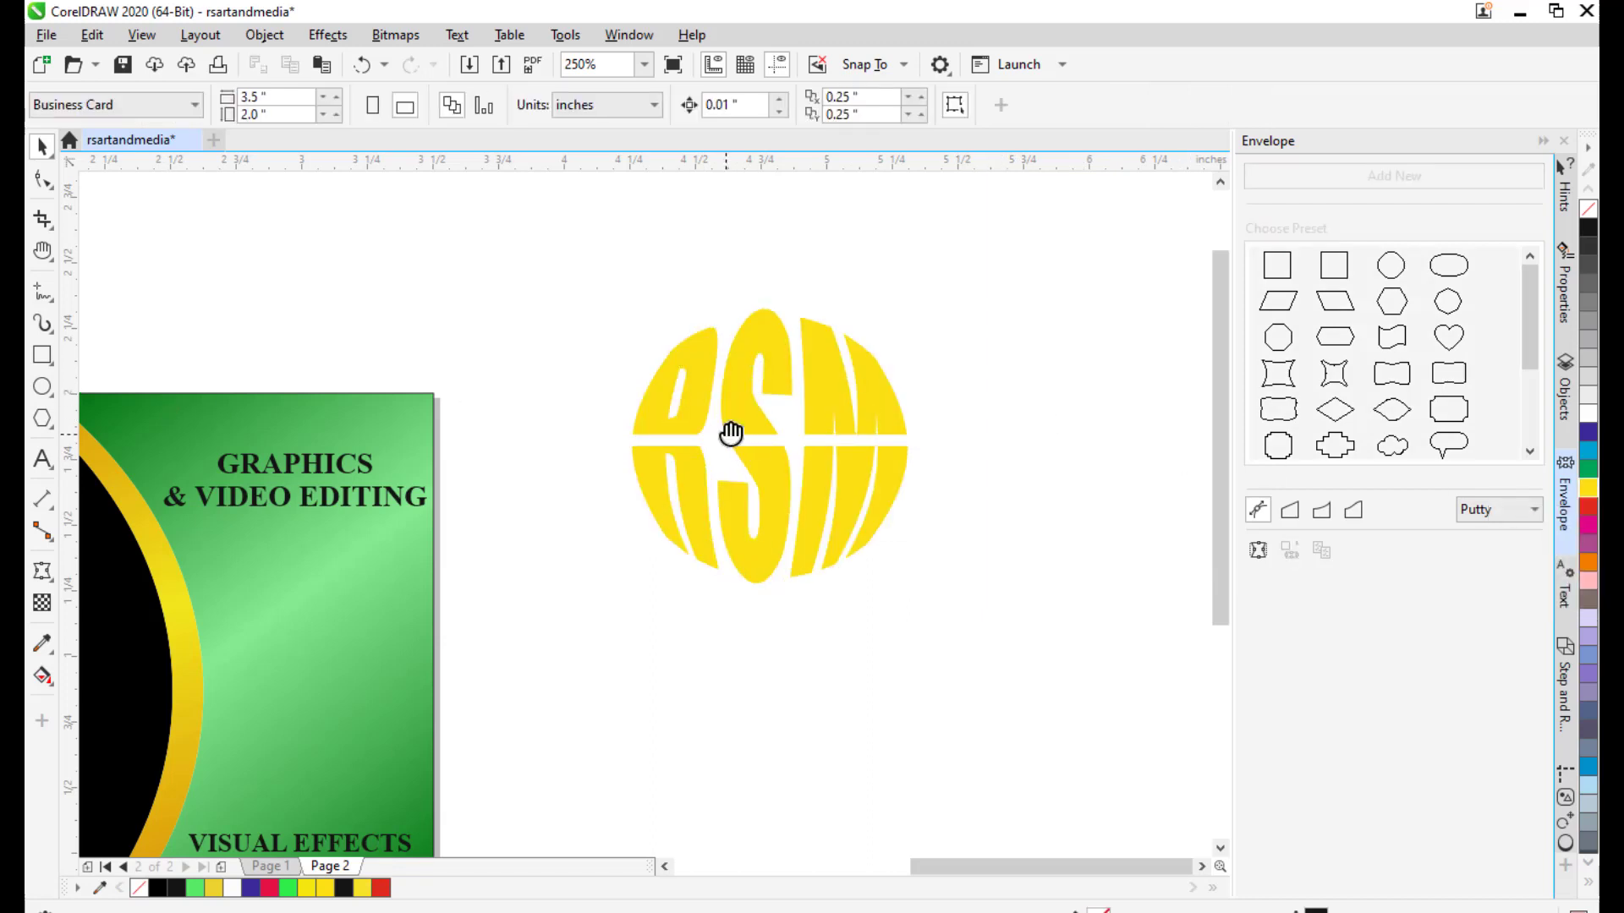
Change the RSM logo's fill from yellow to red and view the card.
drag(729, 428, 756, 359)
click(756, 358)
drag(888, 393, 845, 416)
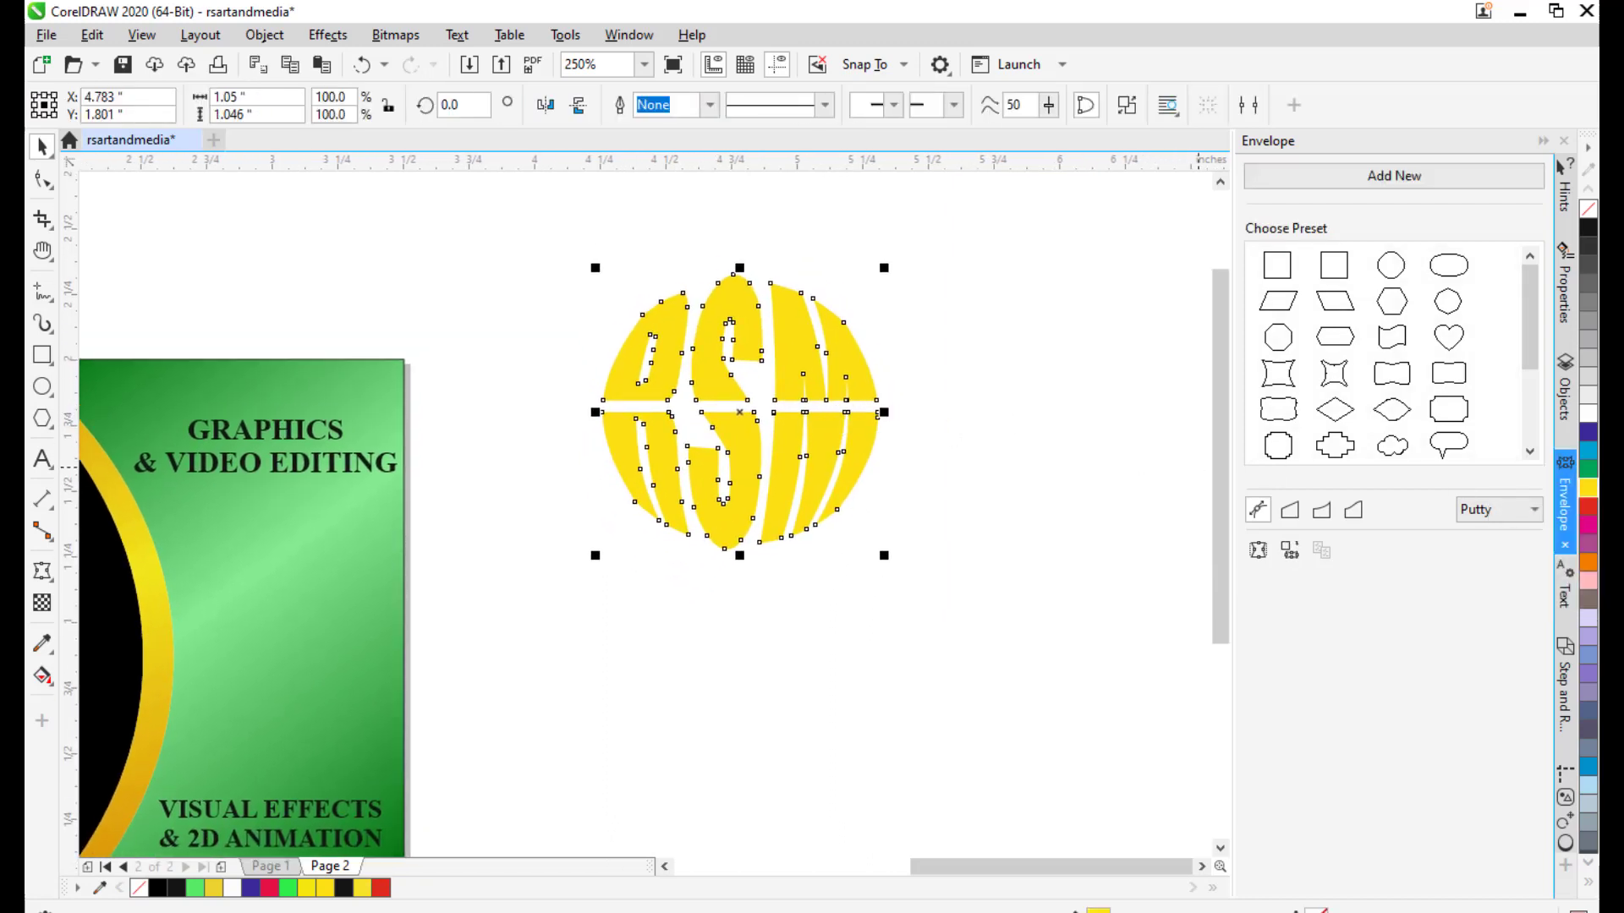
click(1588, 506)
click(1022, 406)
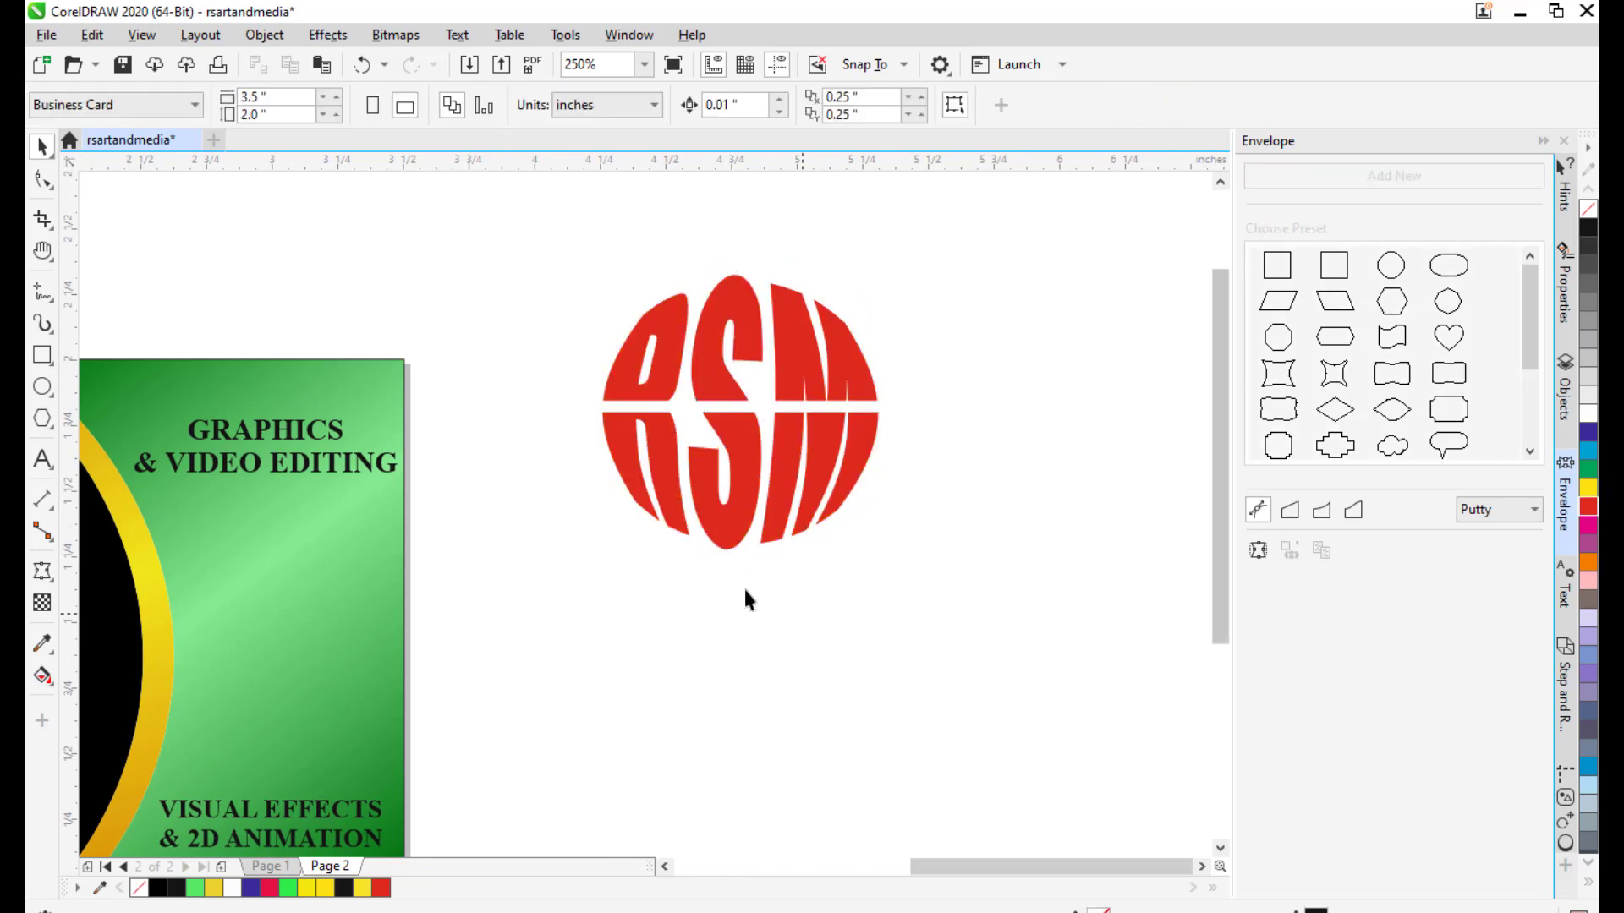
drag(703, 441, 726, 455)
scroll(998, 413, down, 1)
drag(1019, 406, 862, 421)
scroll(811, 394, up, 1)
scroll(956, 451, down, 1)
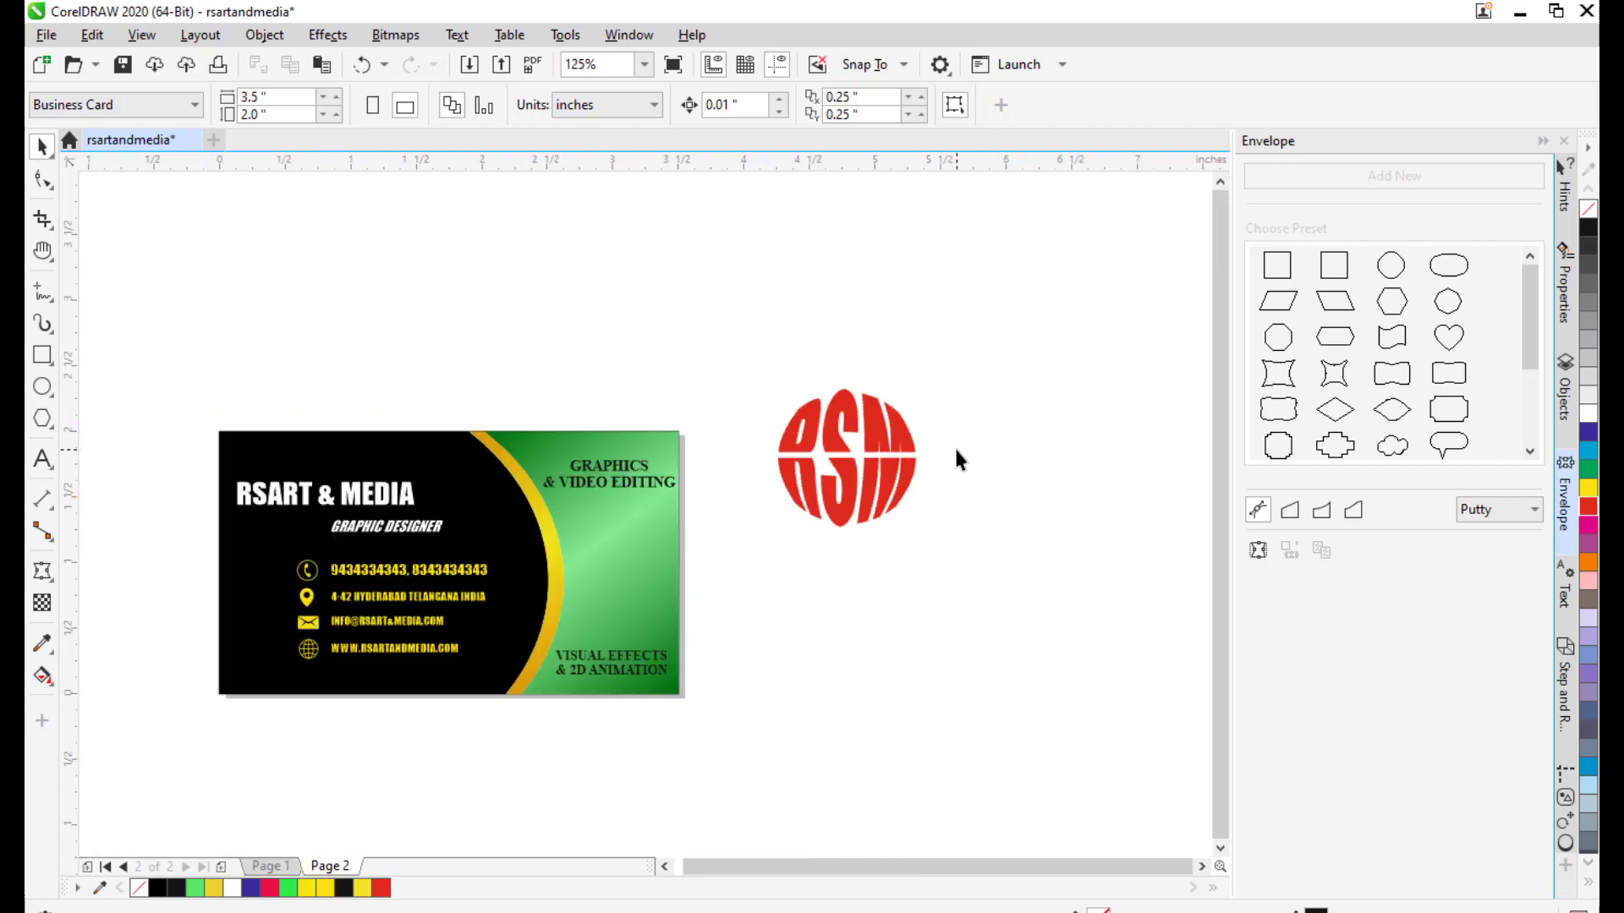
Draw a circle centred over the RSM logo and size it to fit around it.
click(42, 387)
mouse_move(999, 351)
mouse_down()
mouse_move(909, 327)
mouse_move(931, 445)
mouse_up()
key(ctrl+z)
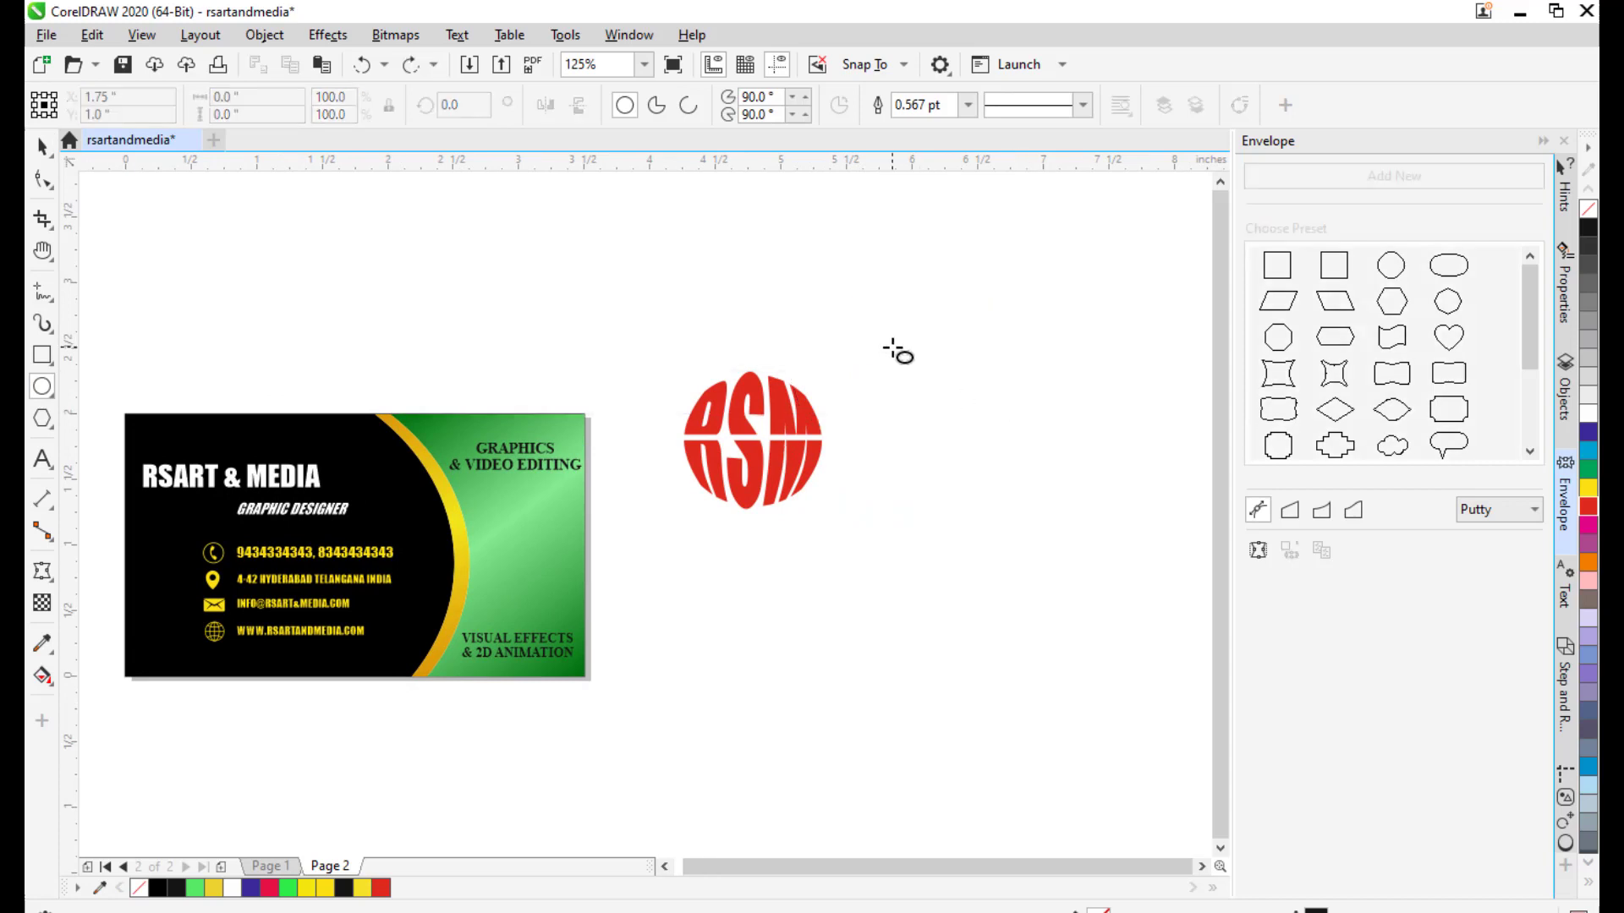
drag(892, 347, 1069, 525)
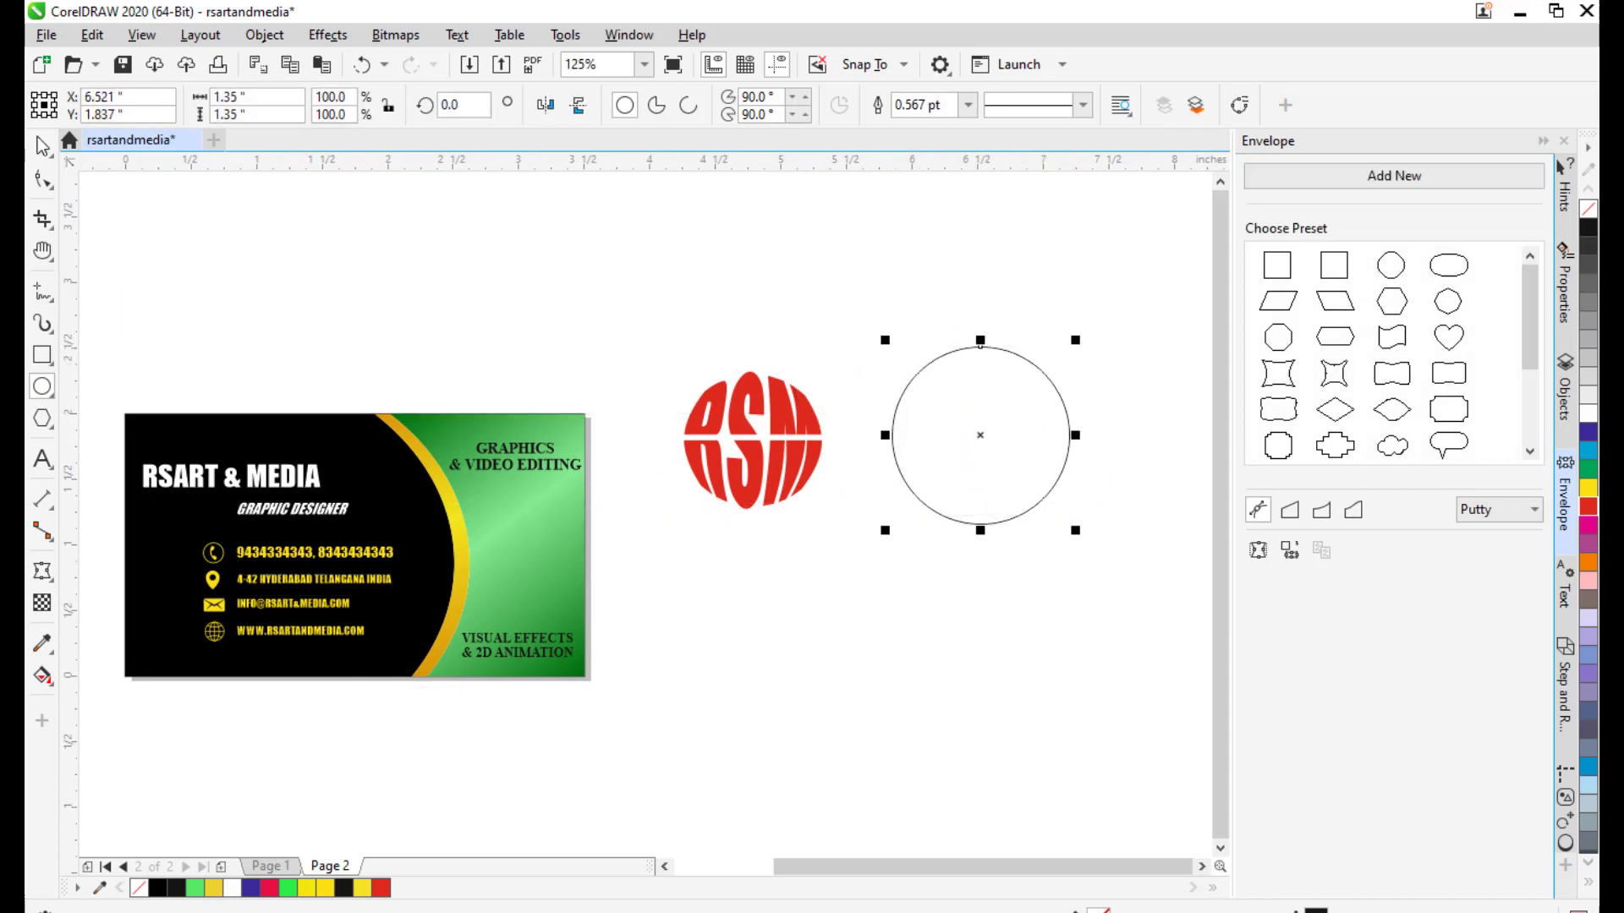
key(space)
drag(980, 435, 751, 441)
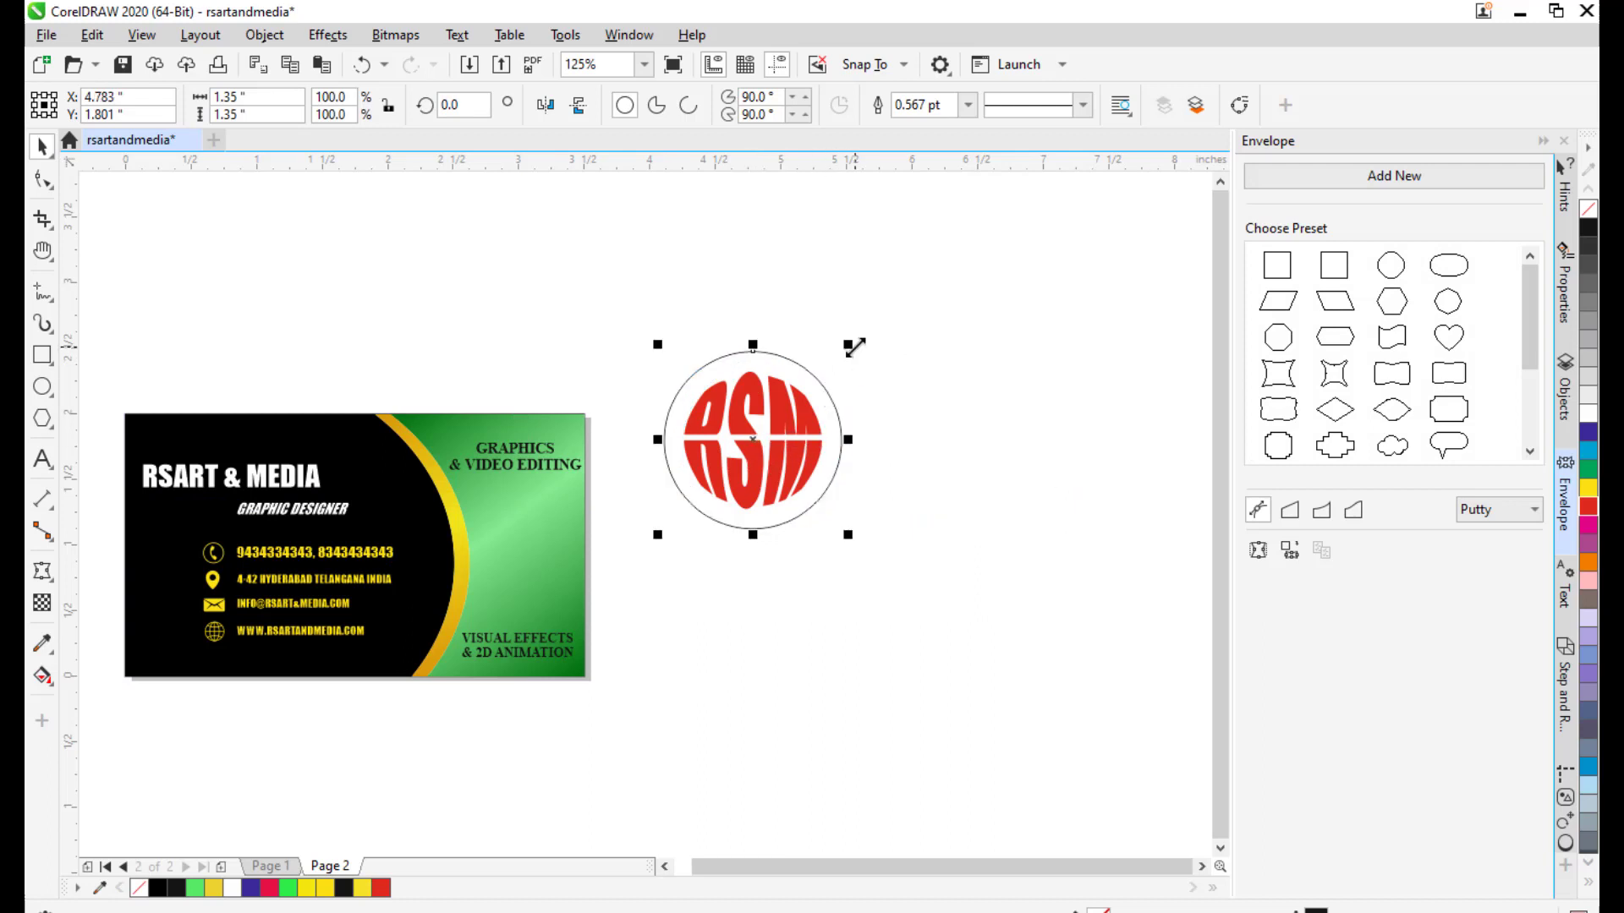
drag(852, 347, 838, 361)
Give the circle a 1.5 pt outline and convert the outline into a ring shape.
click(958, 107)
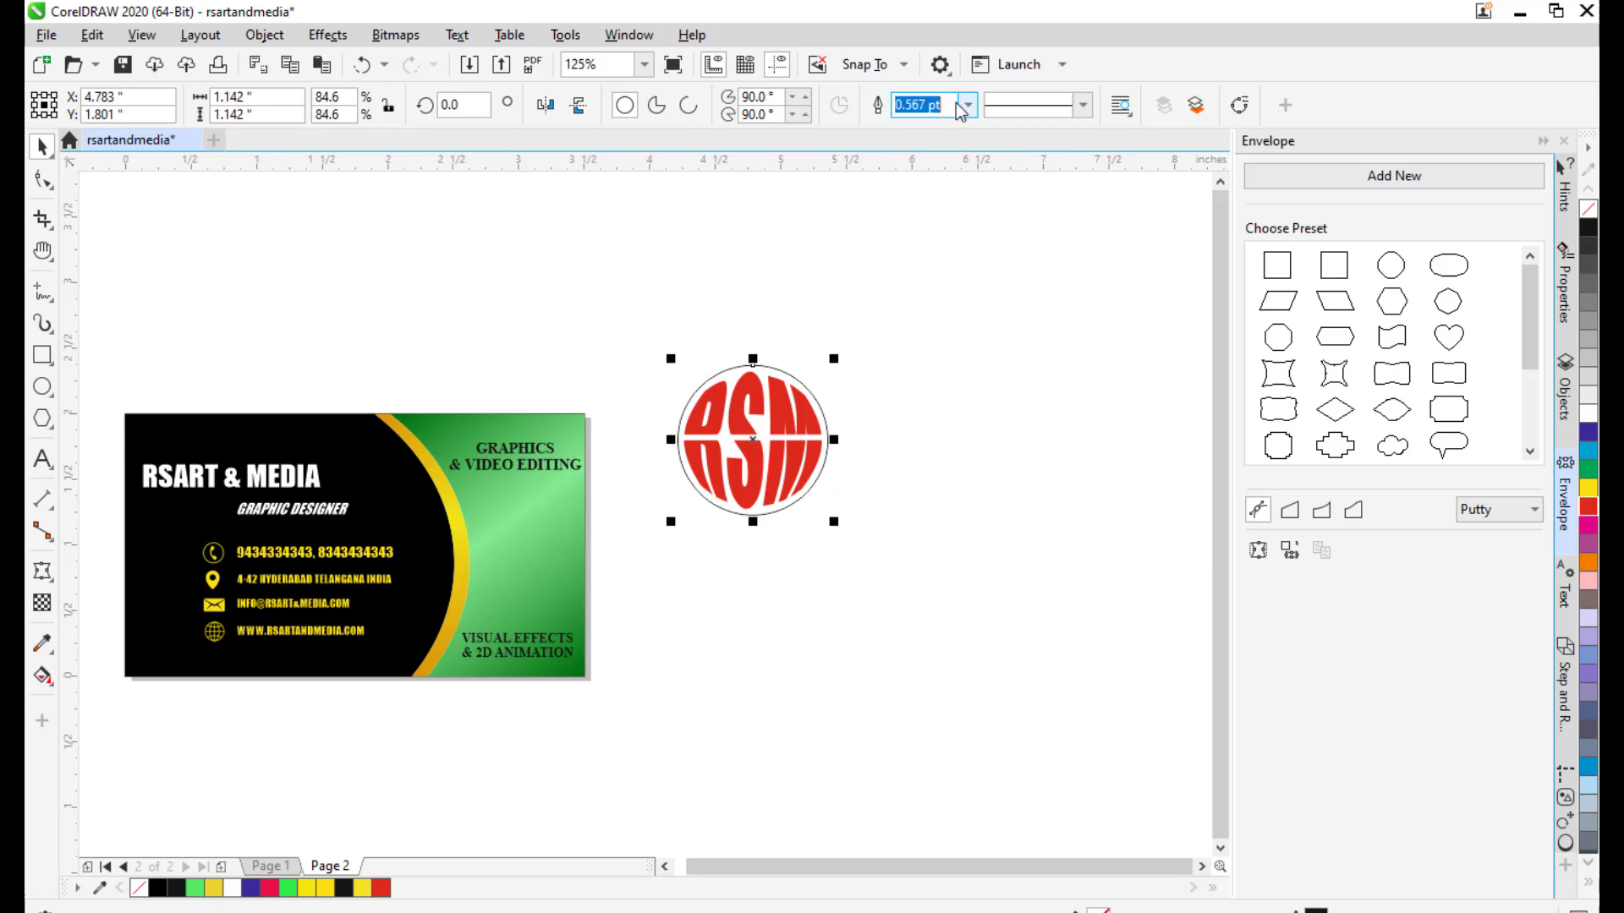
click(967, 107)
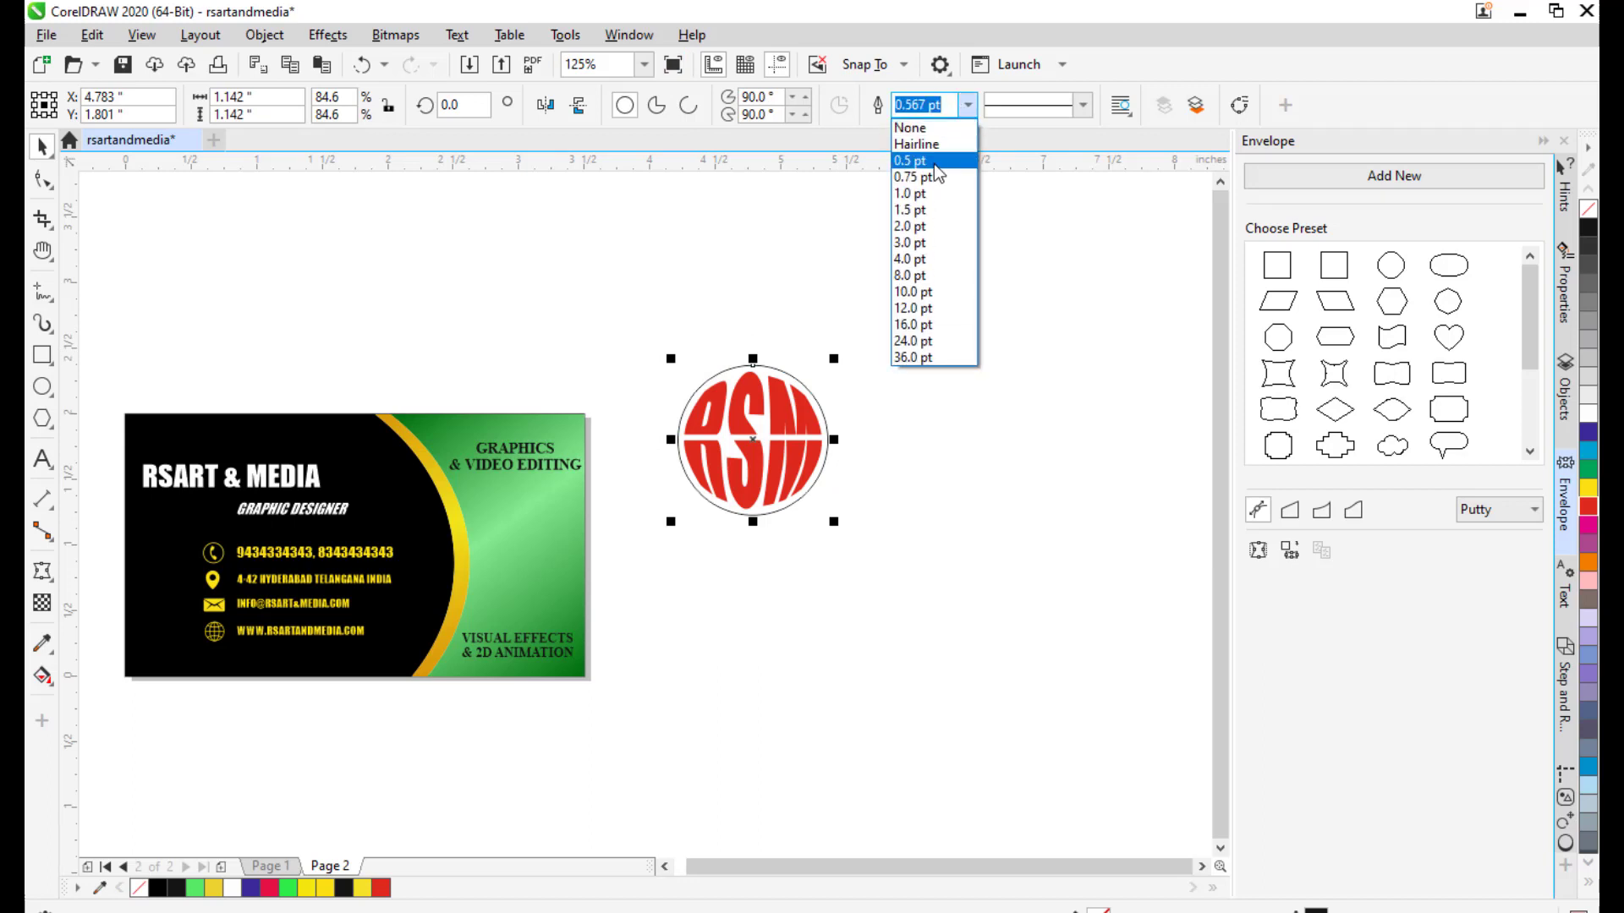
click(920, 209)
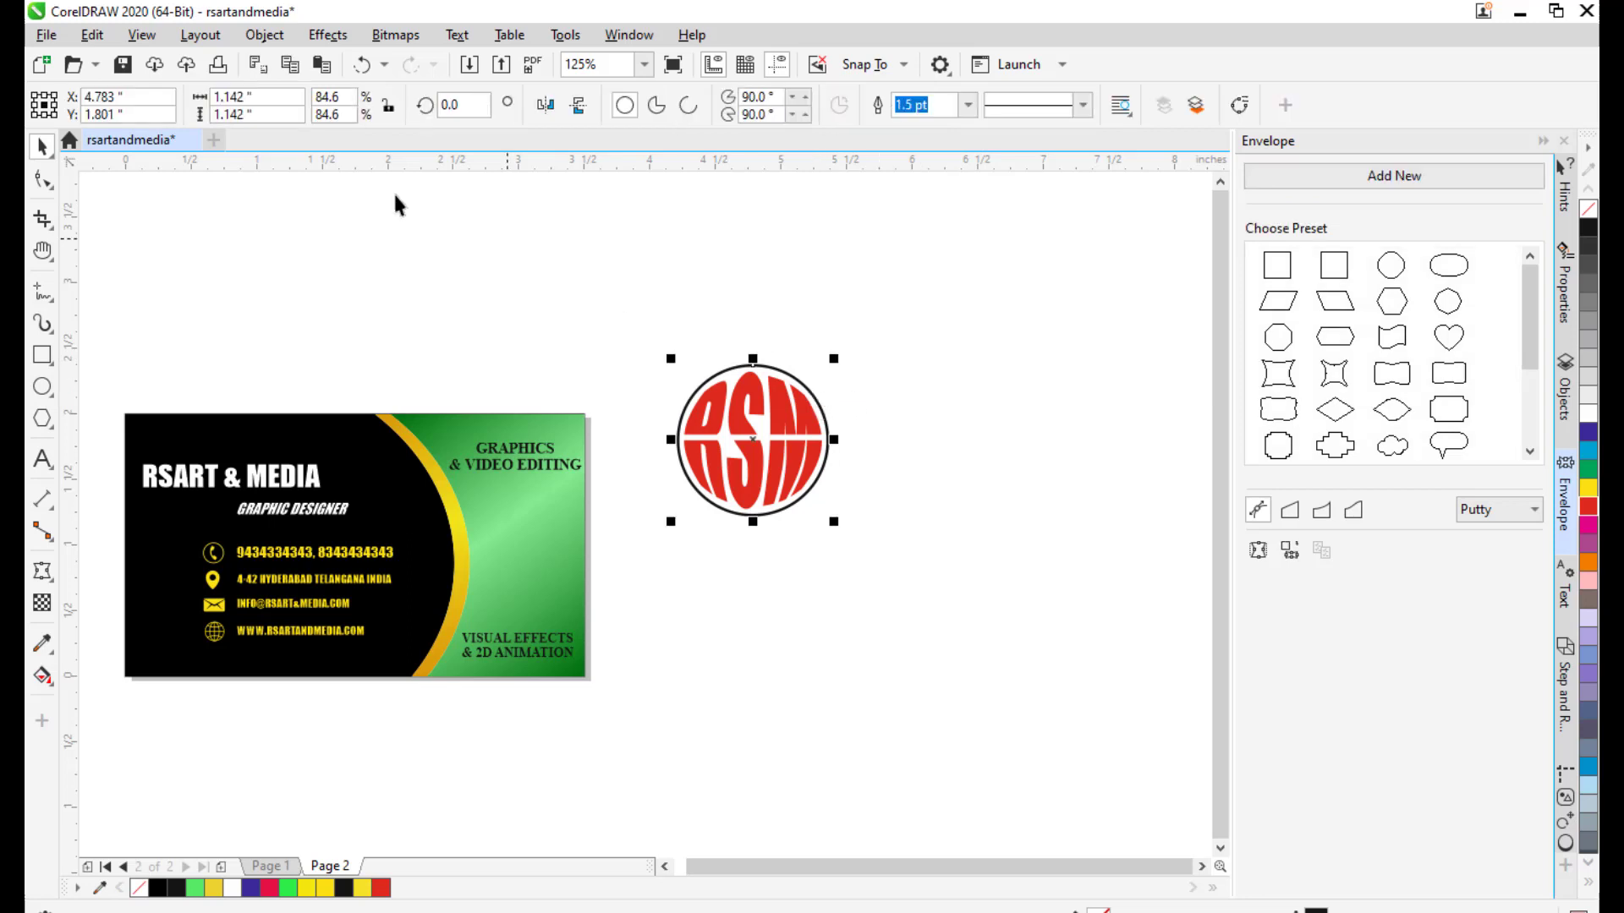
click(264, 34)
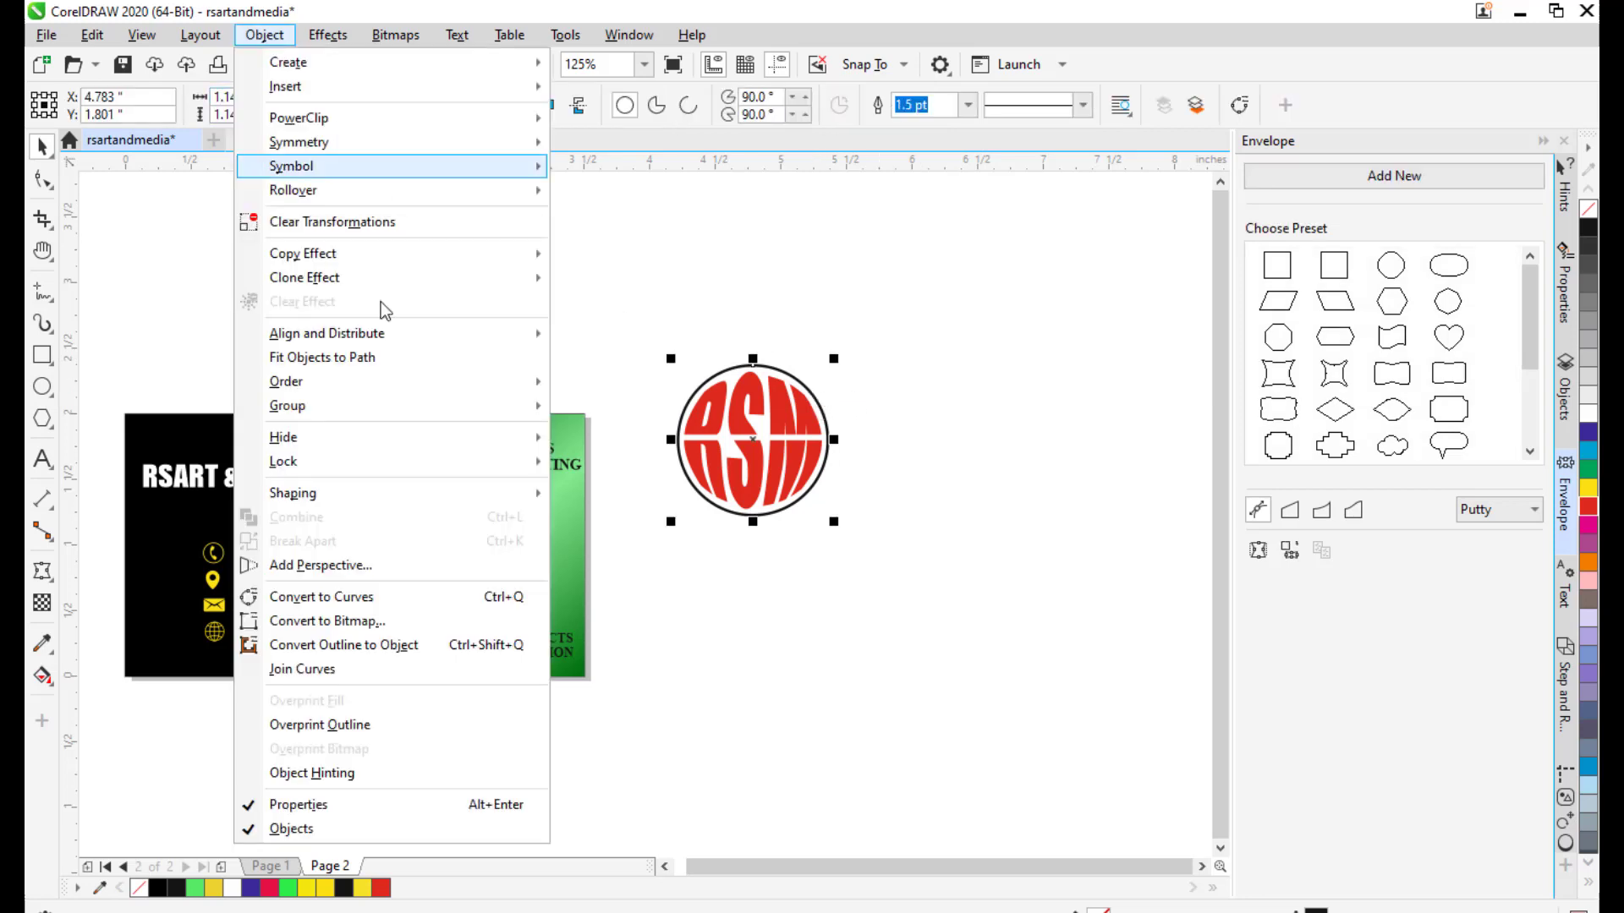
click(402, 645)
click(877, 380)
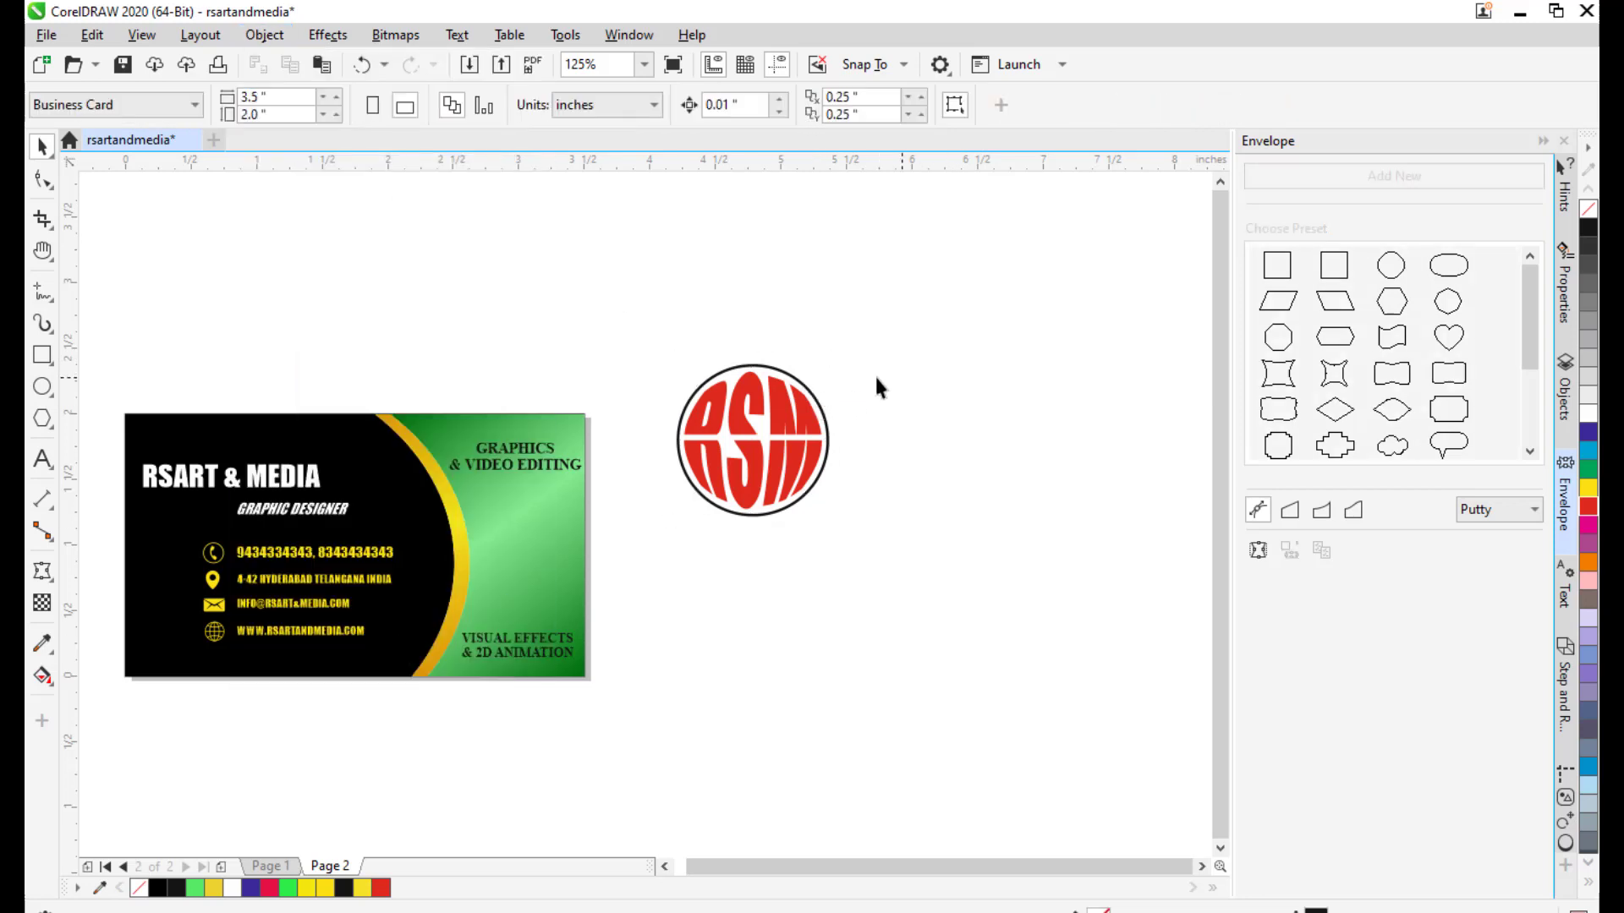
click(816, 406)
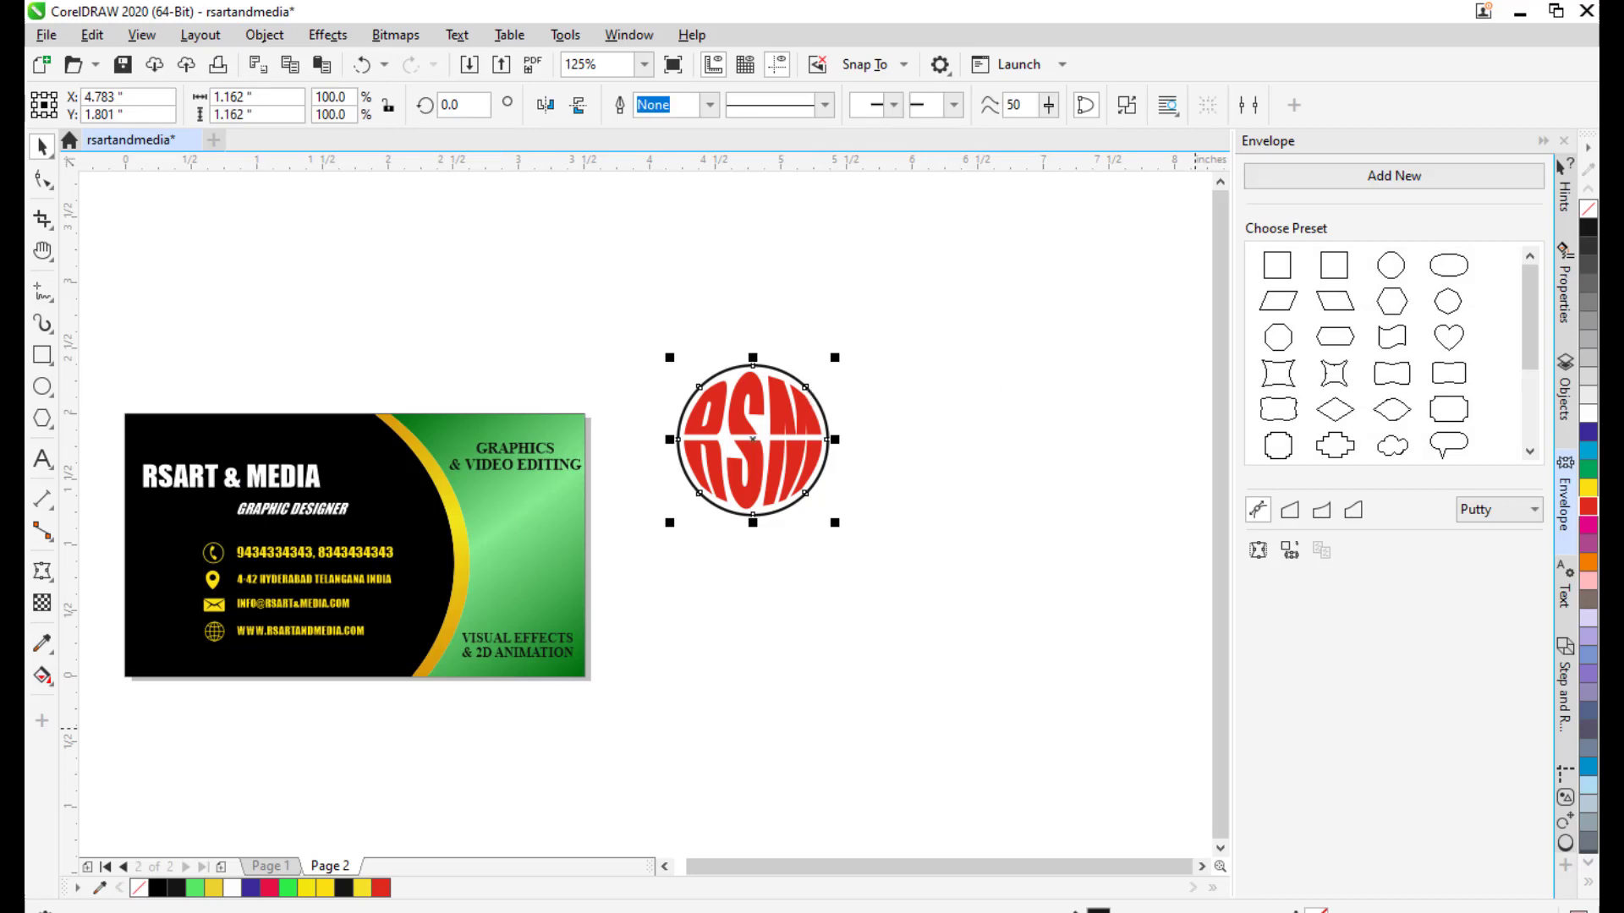
Fill the ring bright red #E63C24 in the Edit Fill dialog.
double_click(1099, 911)
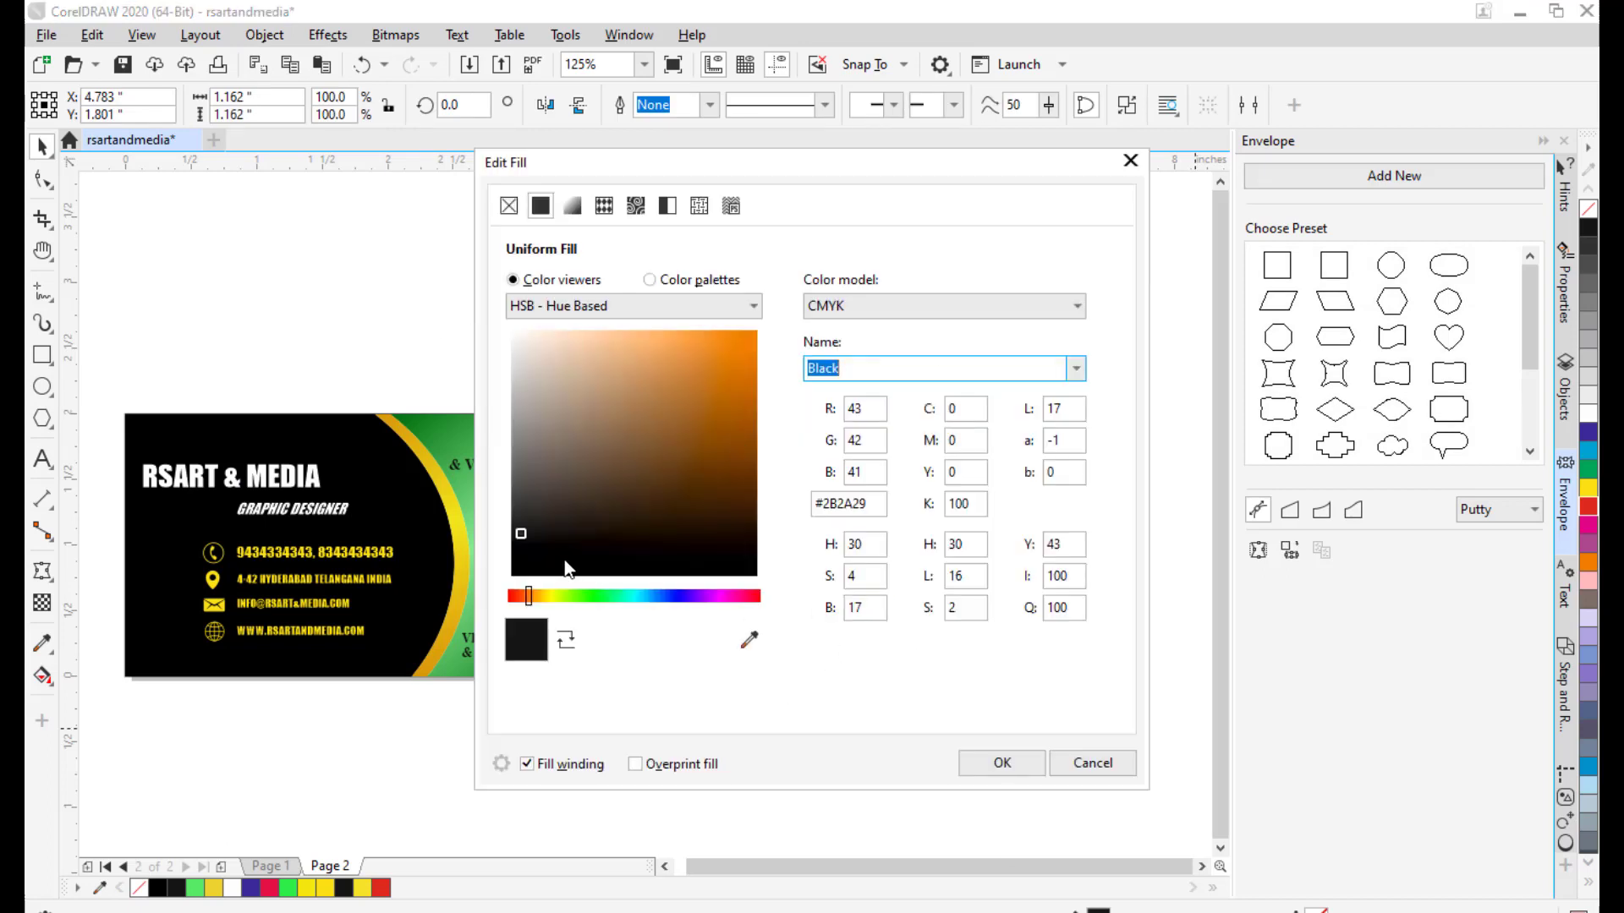
click(710, 406)
drag(533, 597, 486, 599)
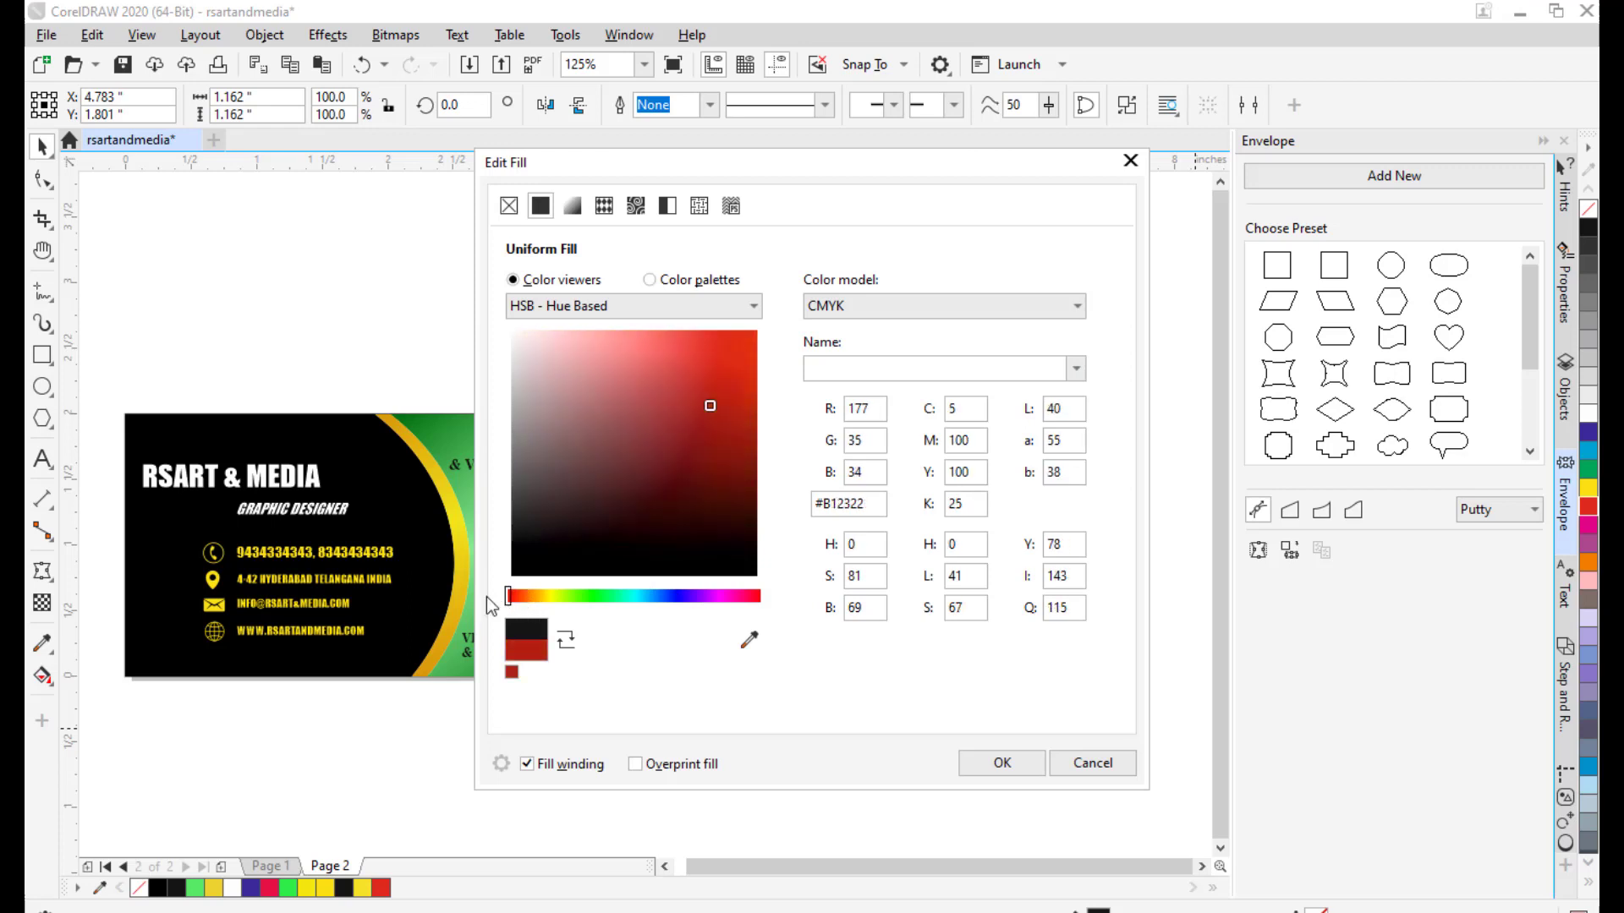
drag(740, 413, 762, 308)
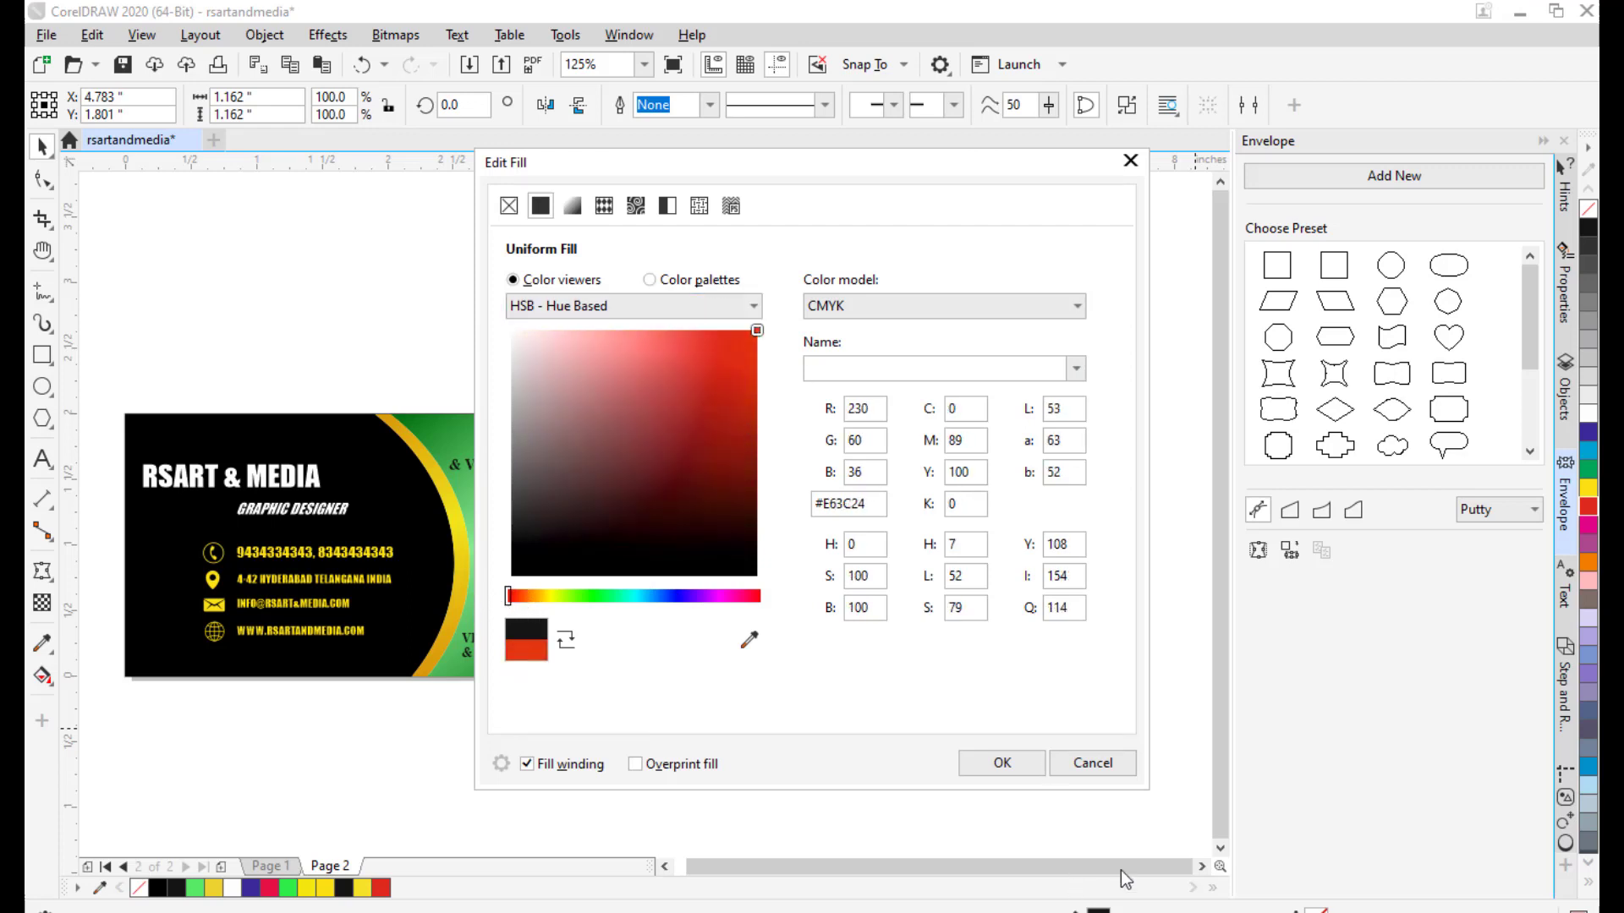
click(998, 767)
click(842, 397)
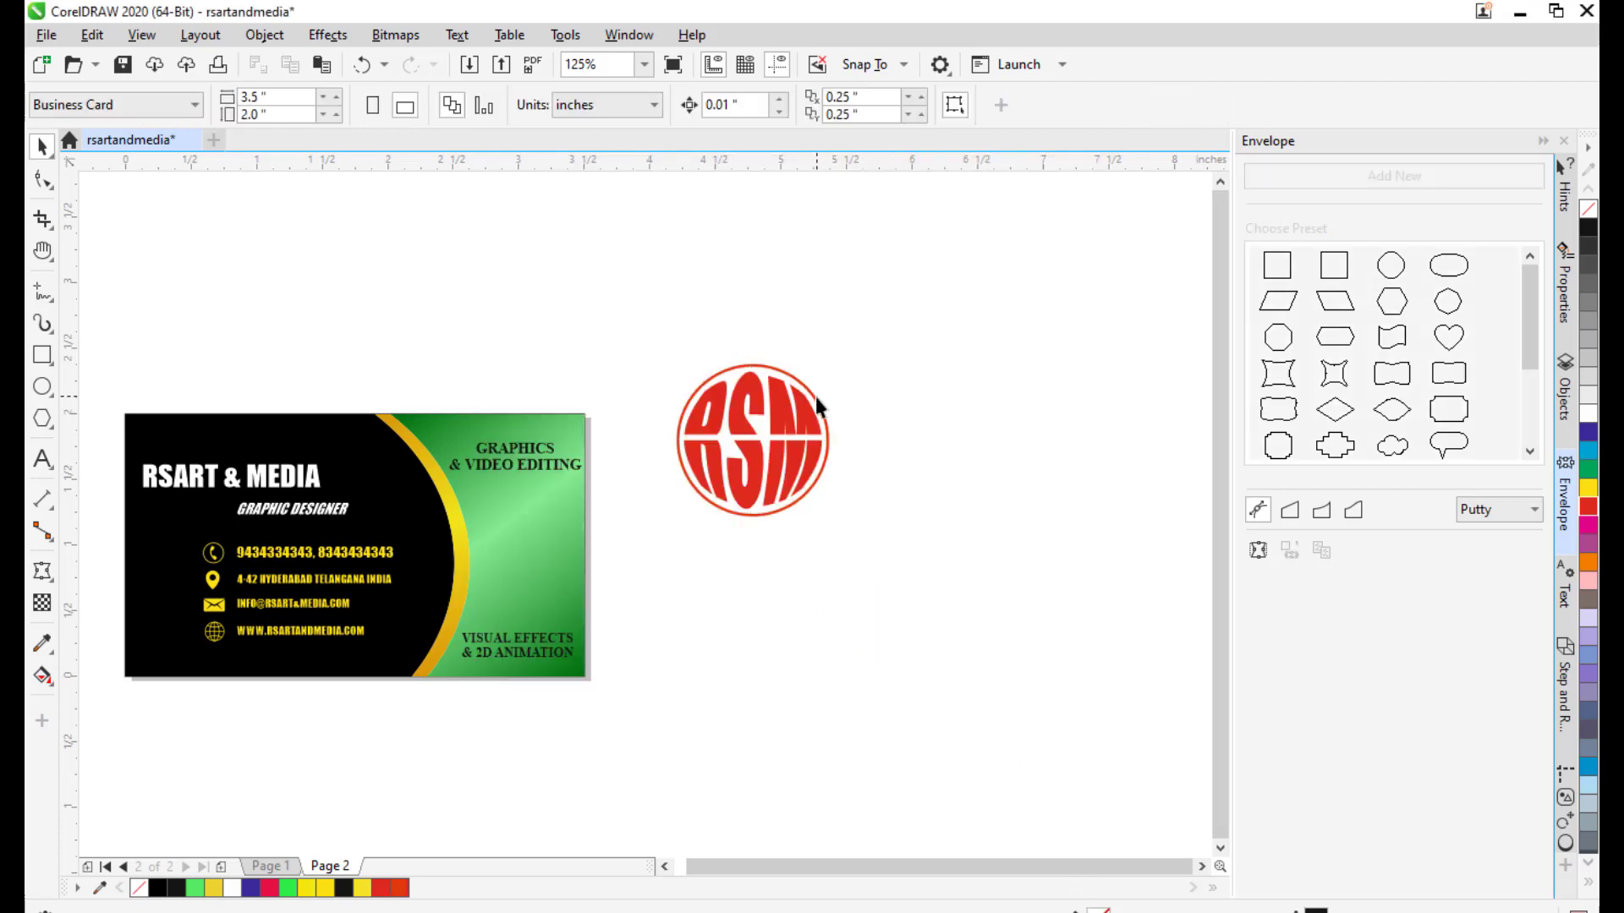
Enlarge the RSM logo slightly, then resize it back to 1.25 inches.
click(815, 397)
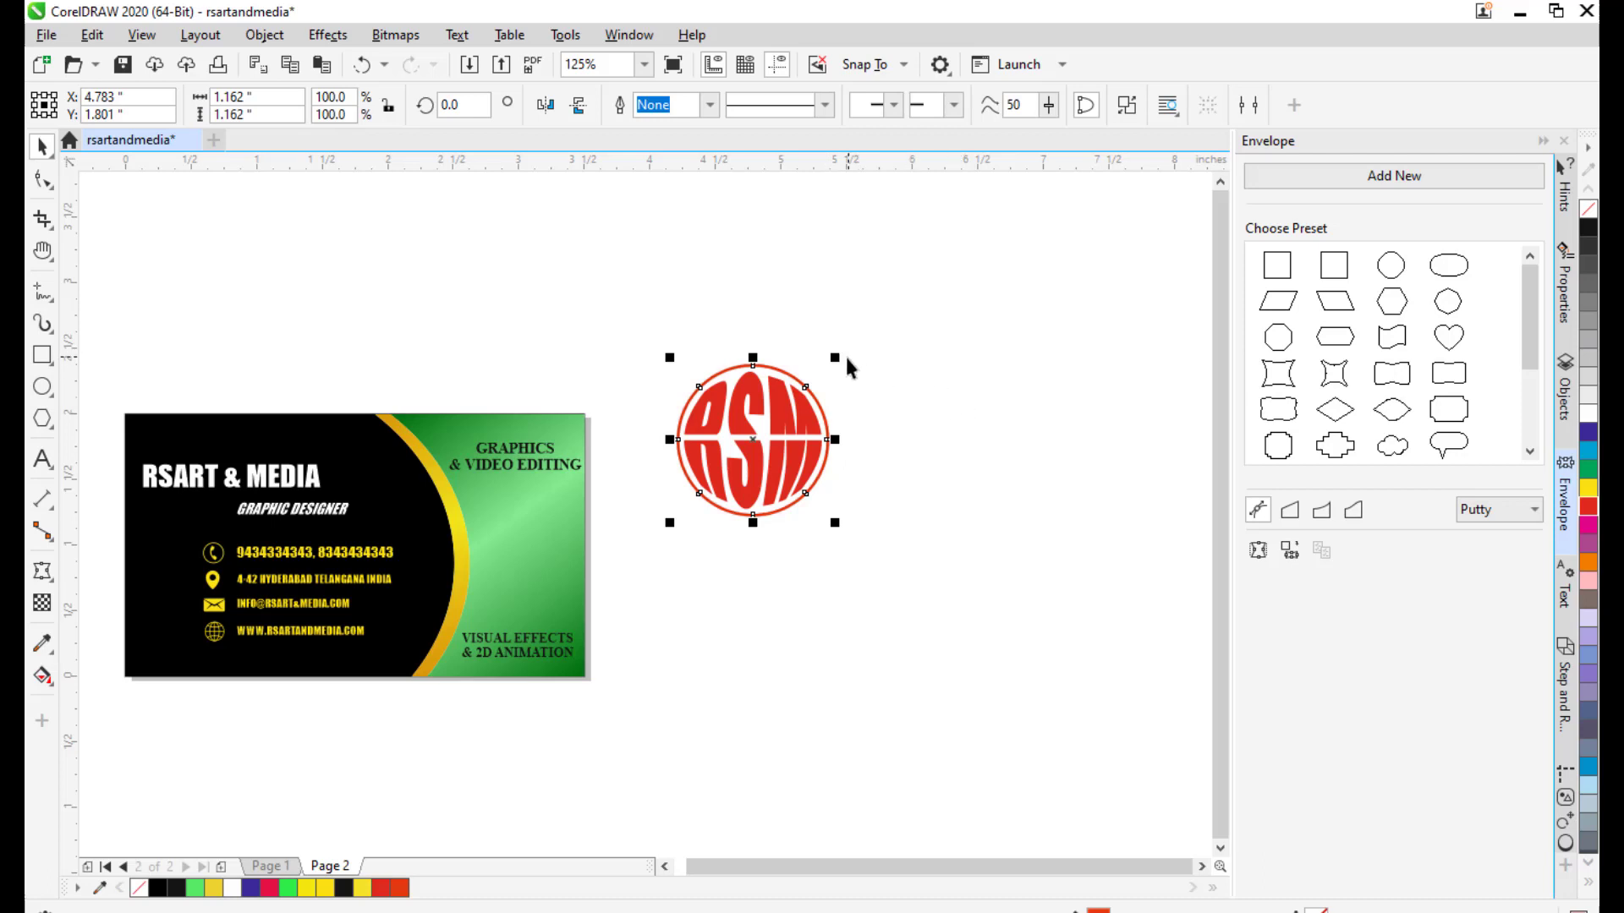
drag(837, 358, 845, 342)
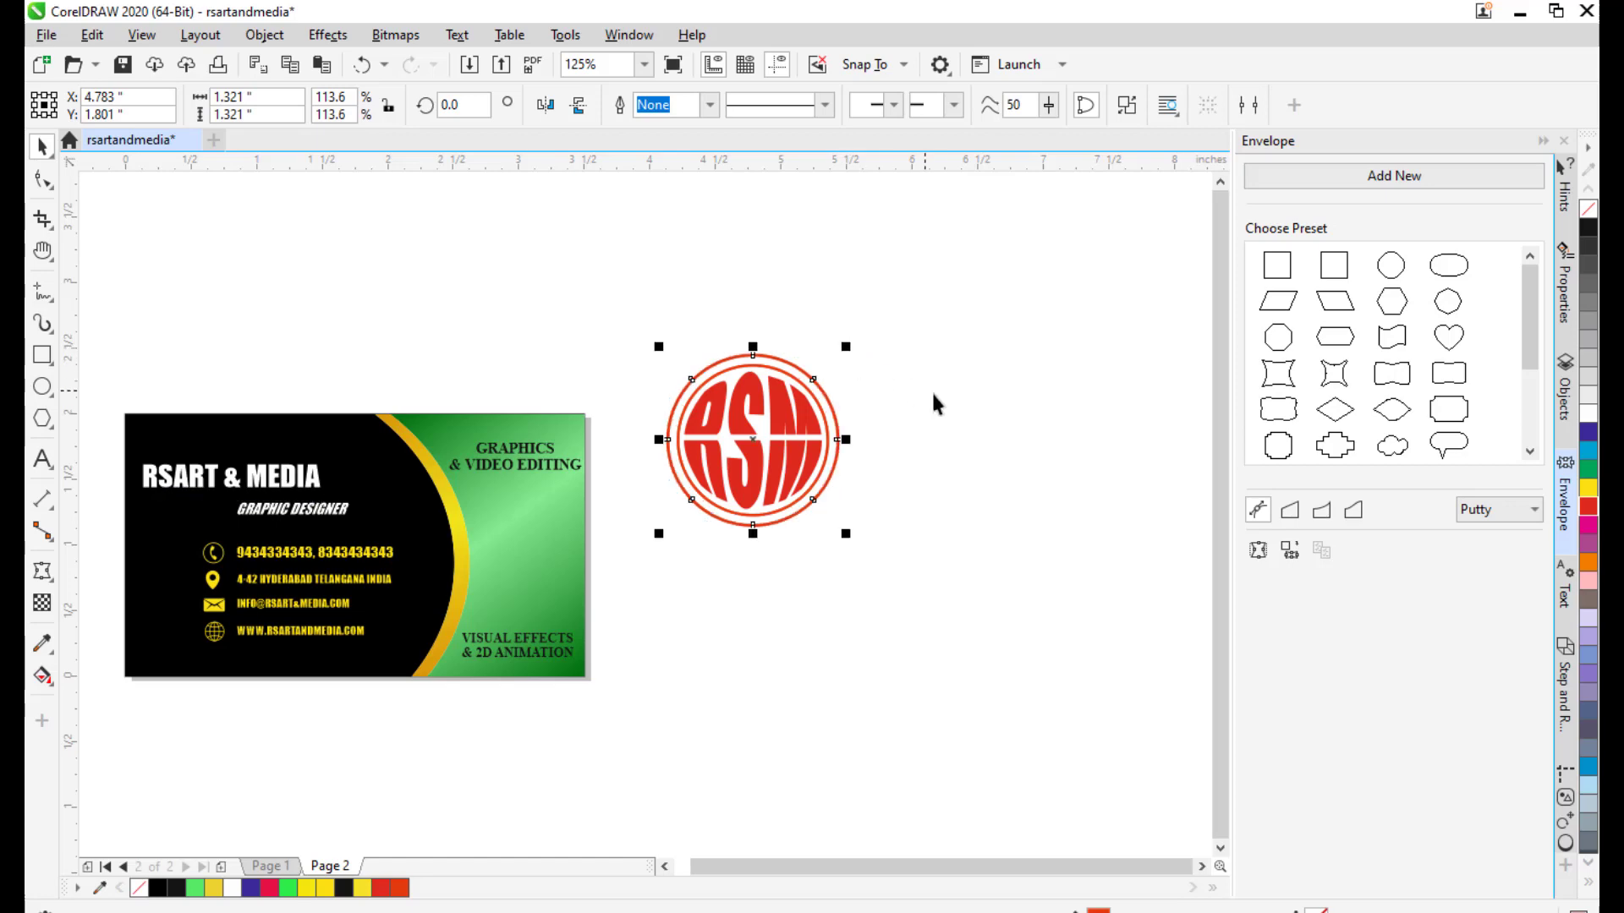
click(932, 390)
scroll(757, 385, up, 4)
click(870, 327)
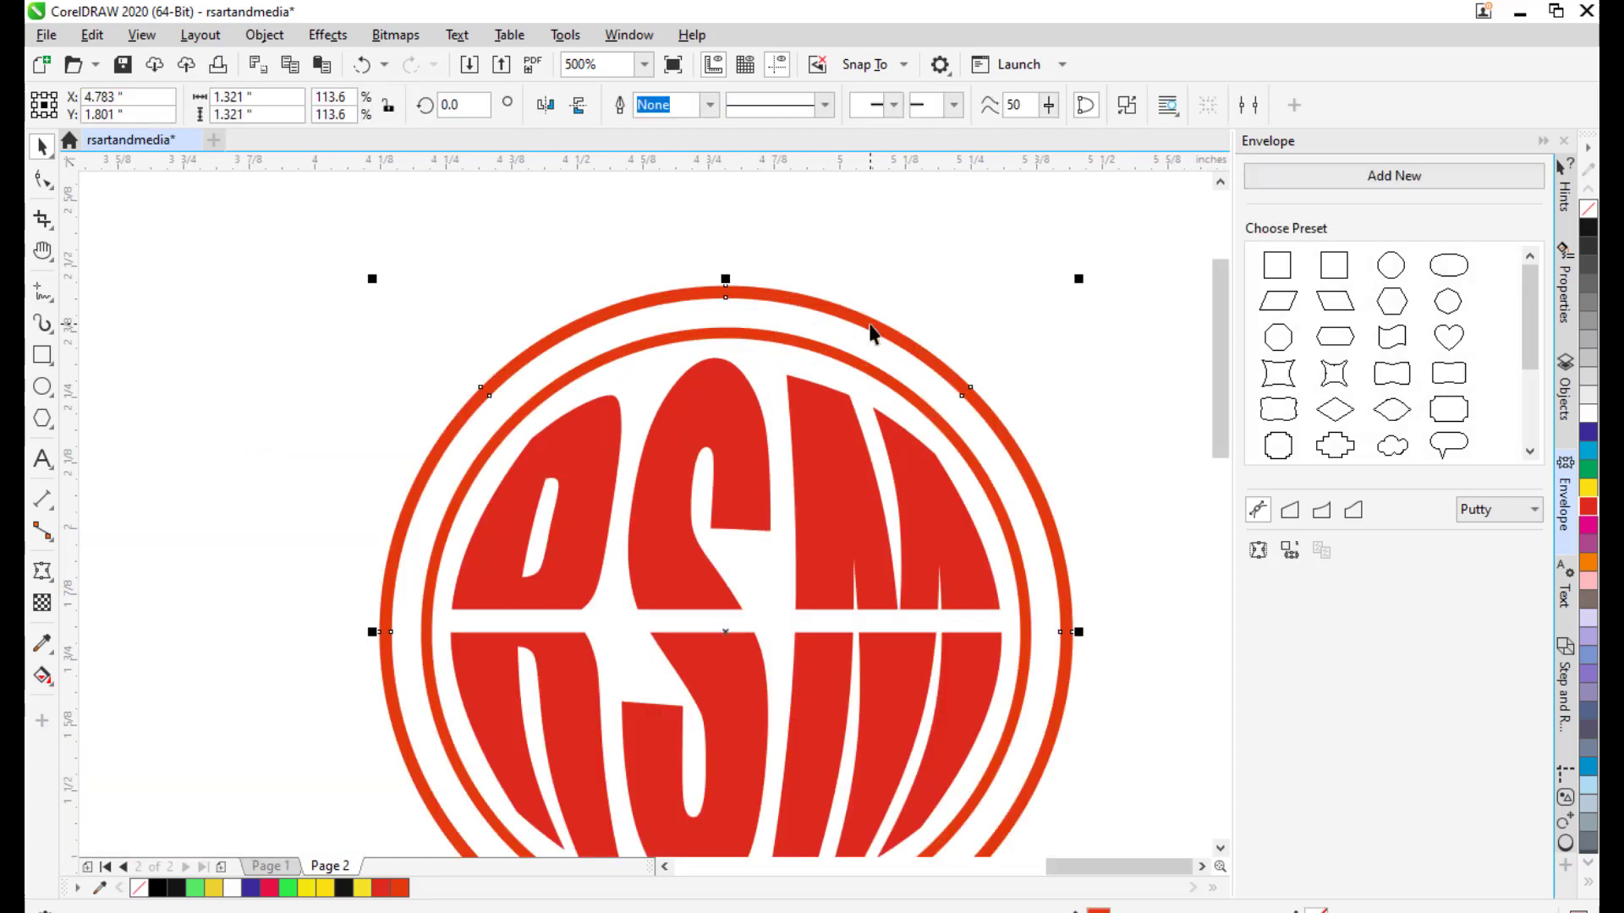
drag(1031, 257, 1014, 271)
click(1047, 330)
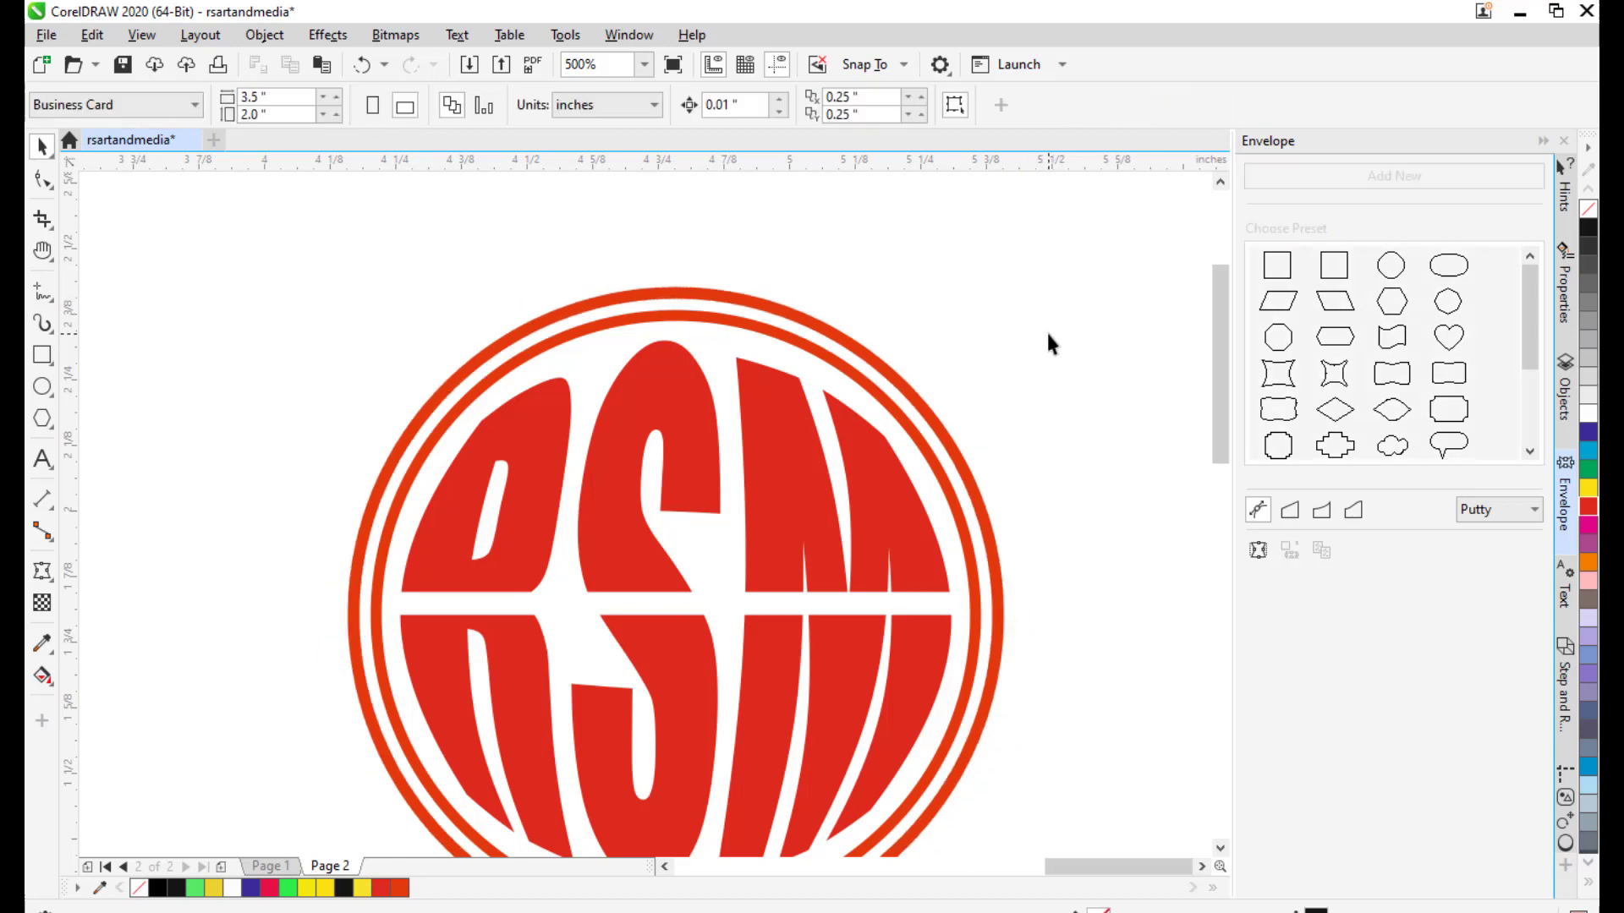
scroll(1047, 330, down, 4)
scroll(832, 391, down, 1)
scroll(822, 385, up, 1)
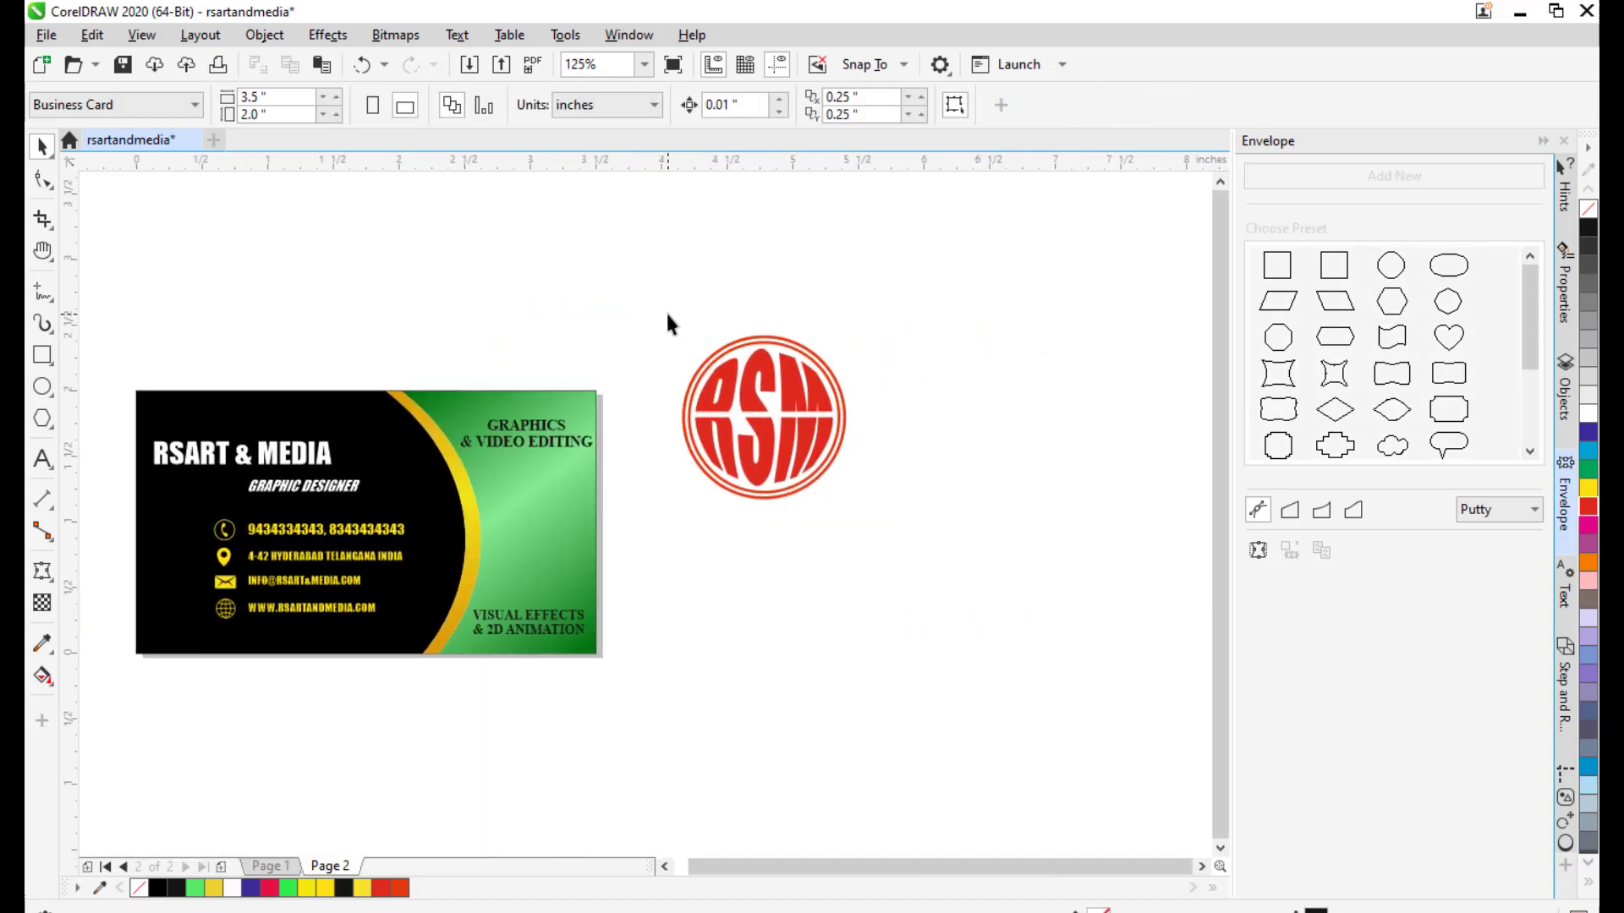
Group the logo parts, move onto the card's green area, scale to 54.5% and nudge right.
drag(655, 314, 924, 583)
key(ctrl+g)
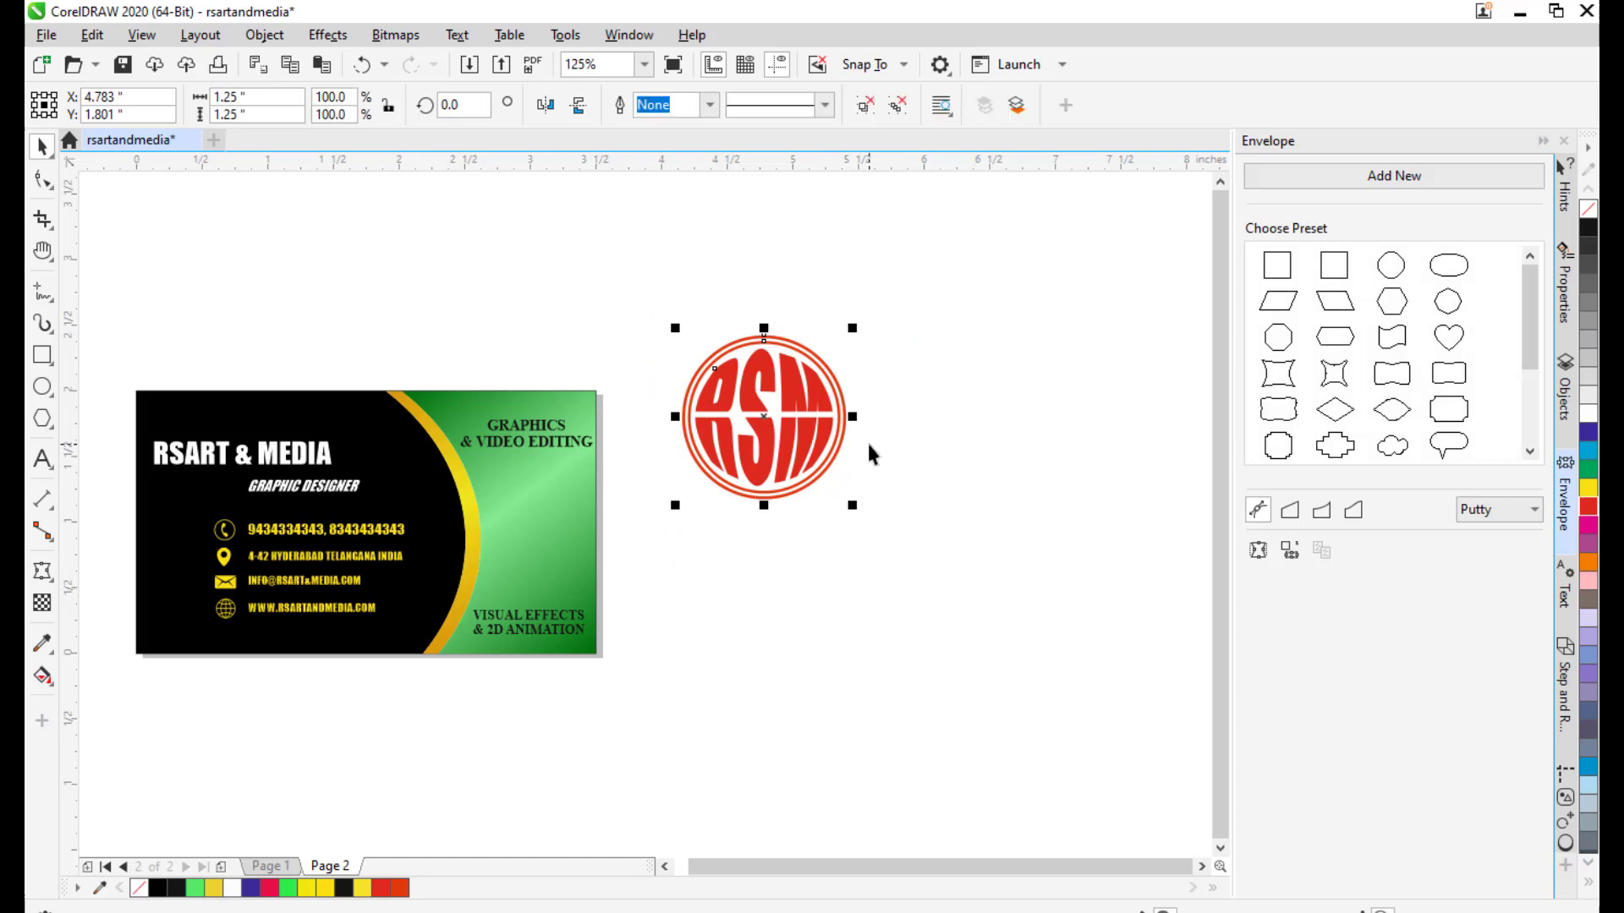
drag(795, 440, 644, 495)
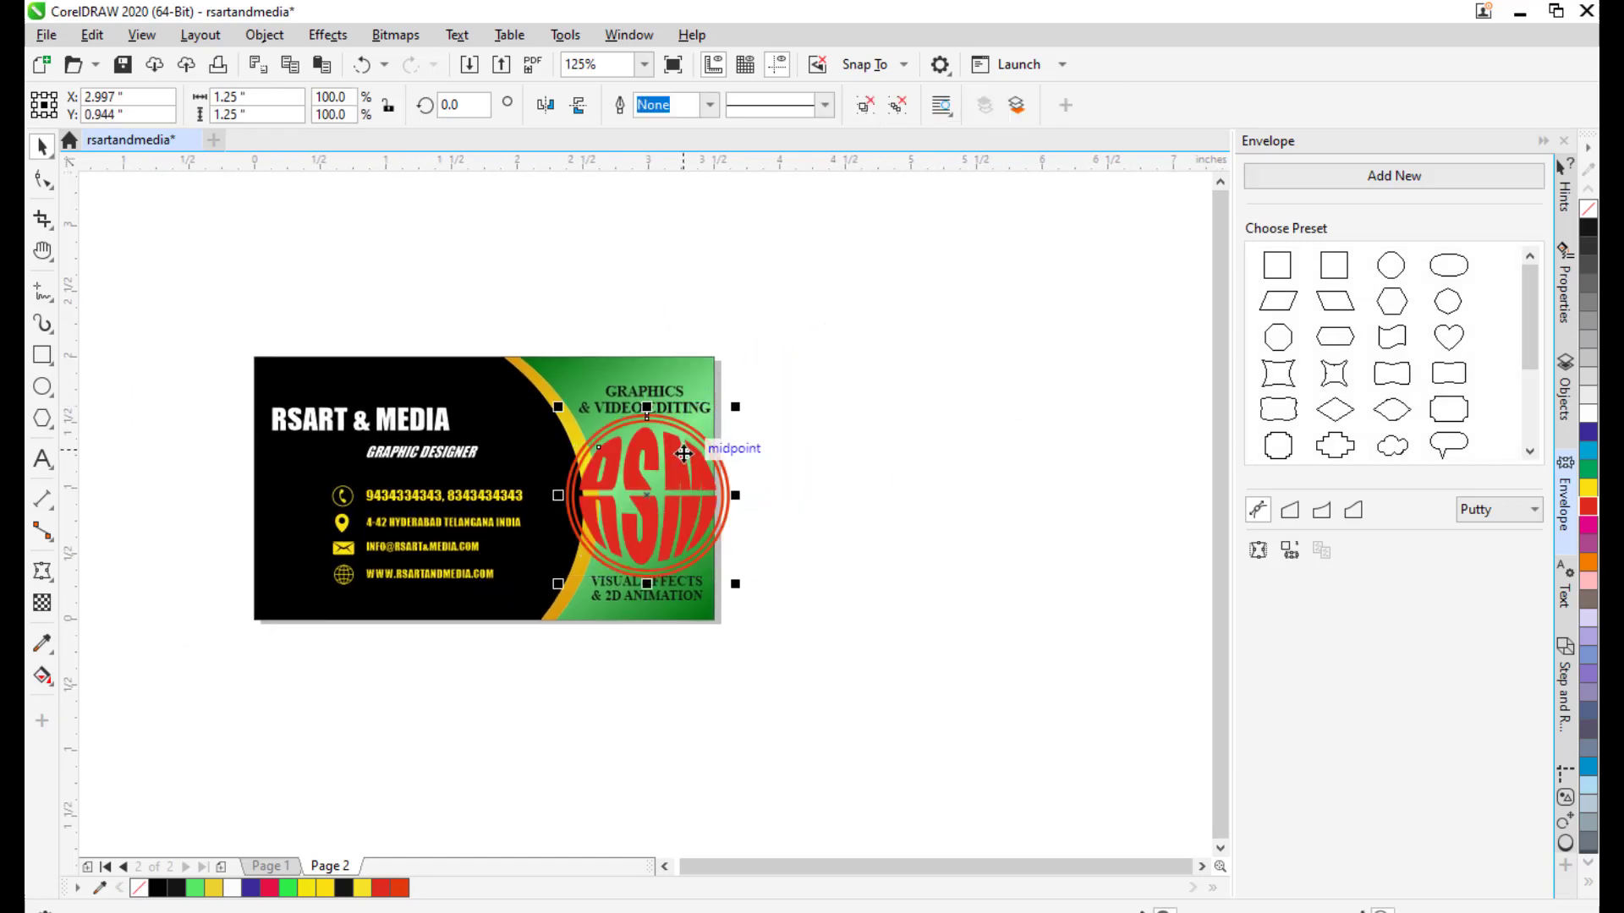
scroll(682, 451, up, 2)
drag(783, 366, 703, 432)
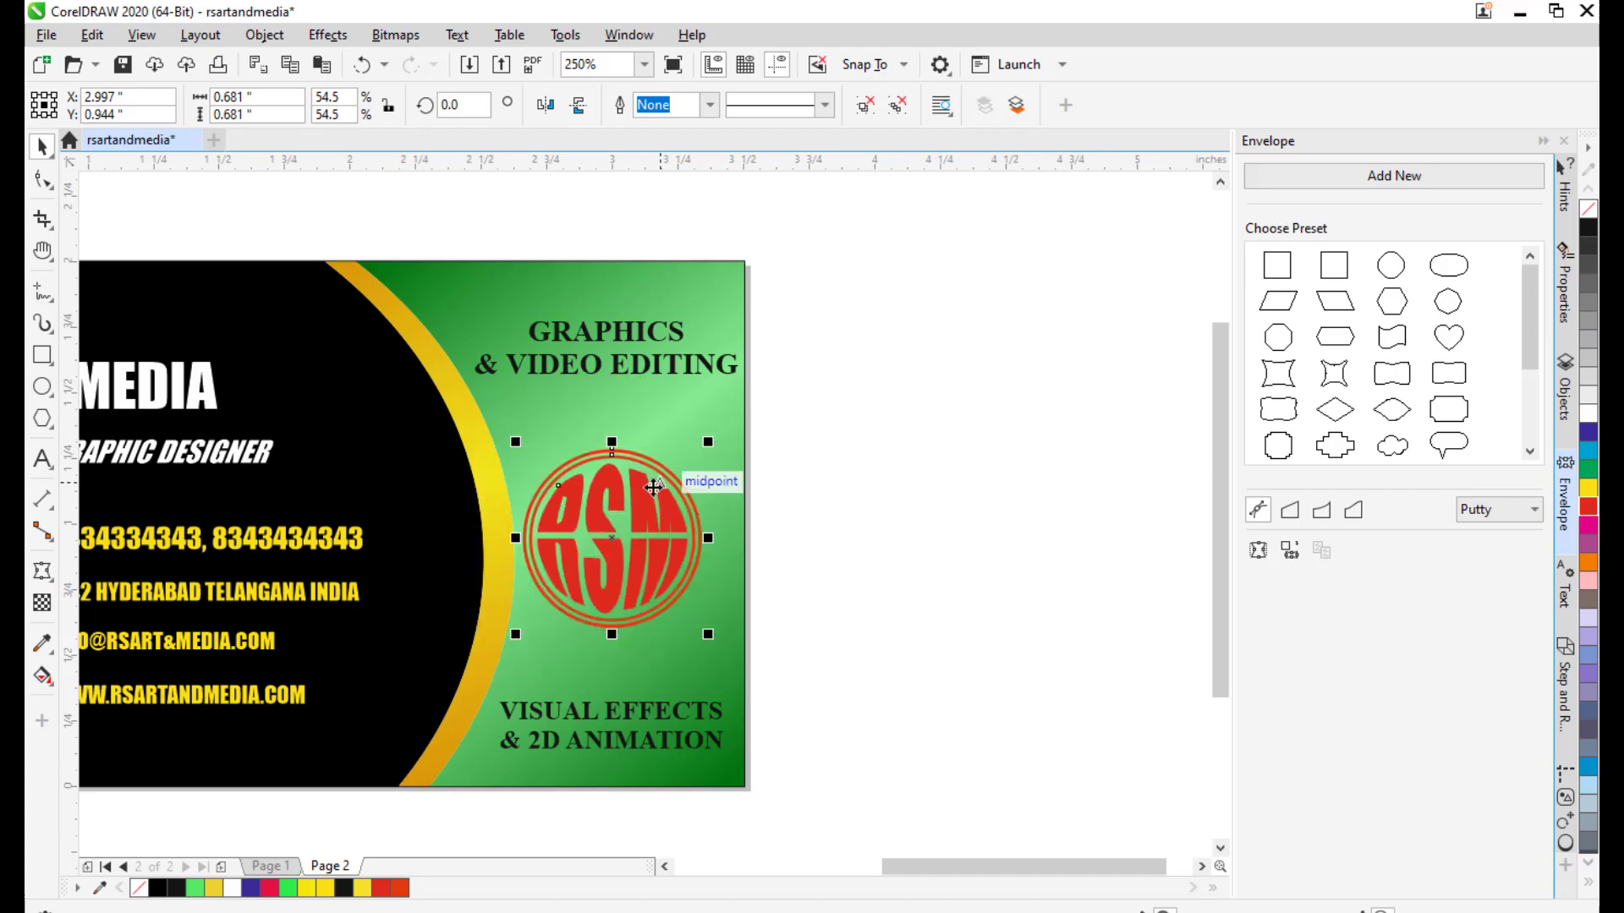
mouse_move(606, 544)
mouse_down()
mouse_move(626, 531)
mouse_move(610, 539)
mouse_up()
key(Right)
key(Right)
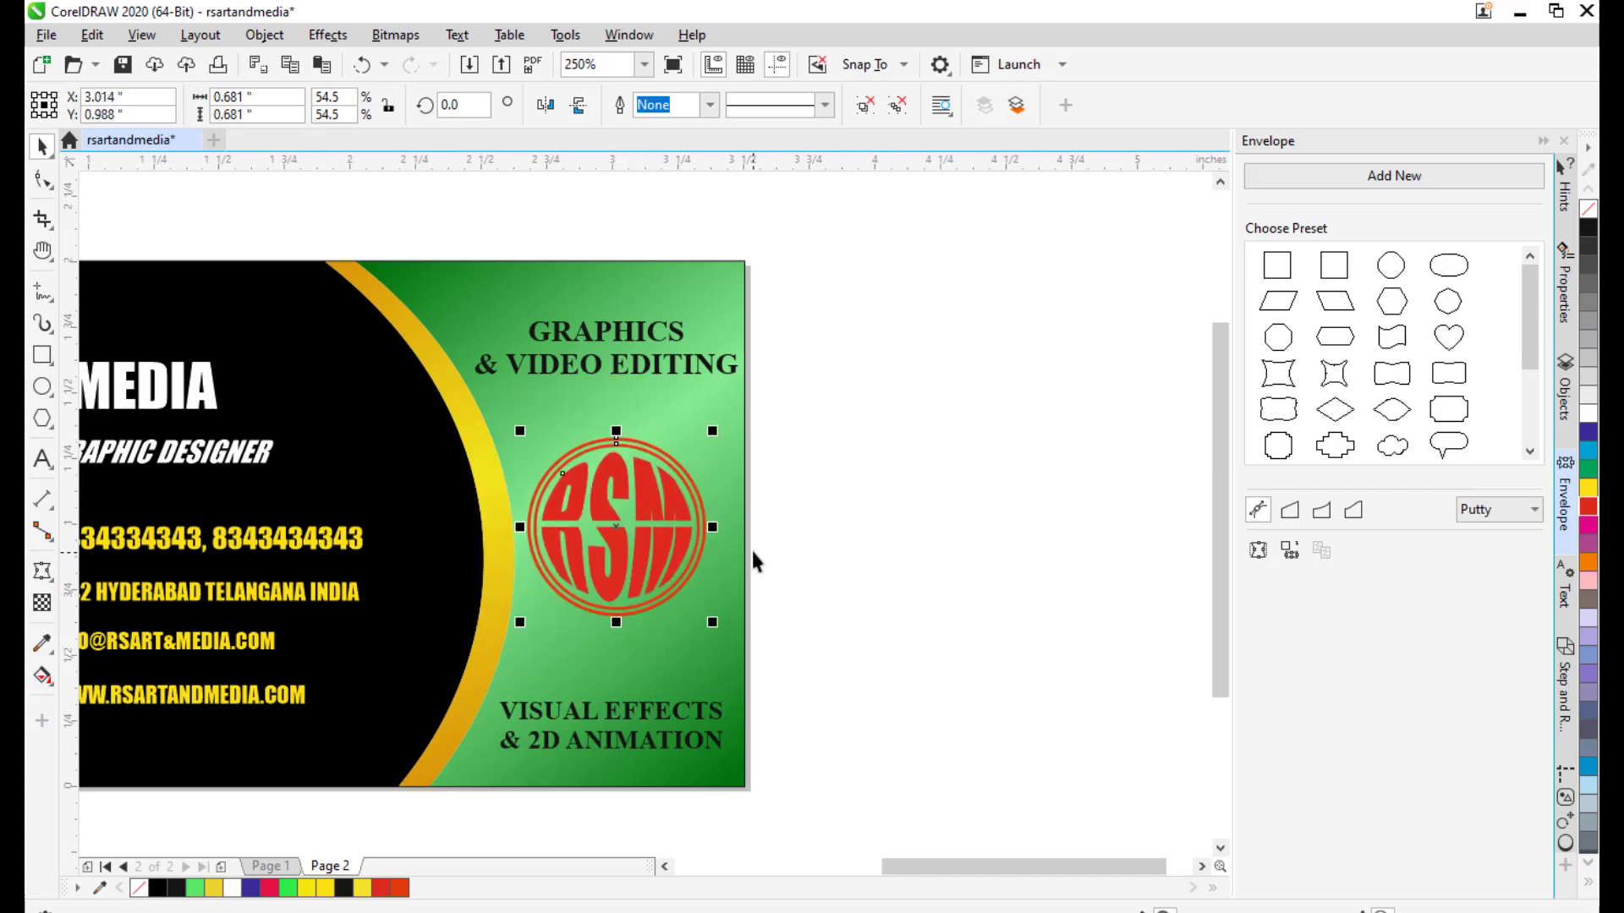
Copy the placed RSM logo with Edit > Copy.
click(895, 499)
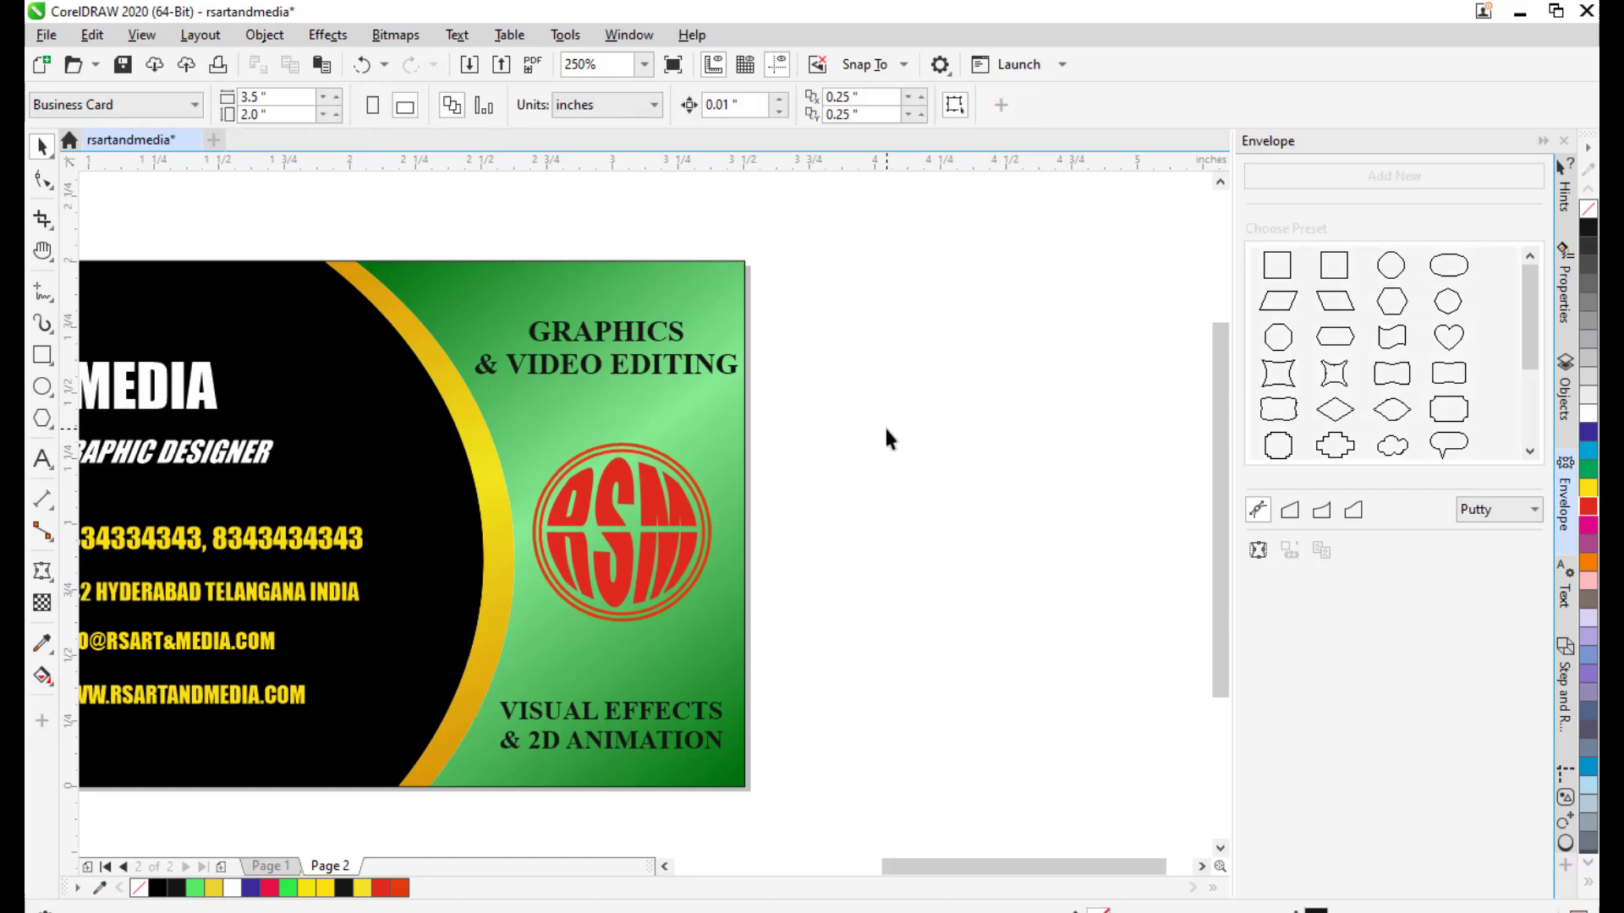
scroll(887, 428, down, 1)
drag(941, 429, 1041, 383)
scroll(920, 376, up, 1)
drag(908, 388, 1057, 421)
scroll(1043, 340, down, 1)
scroll(907, 340, up, 1)
drag(958, 469, 978, 462)
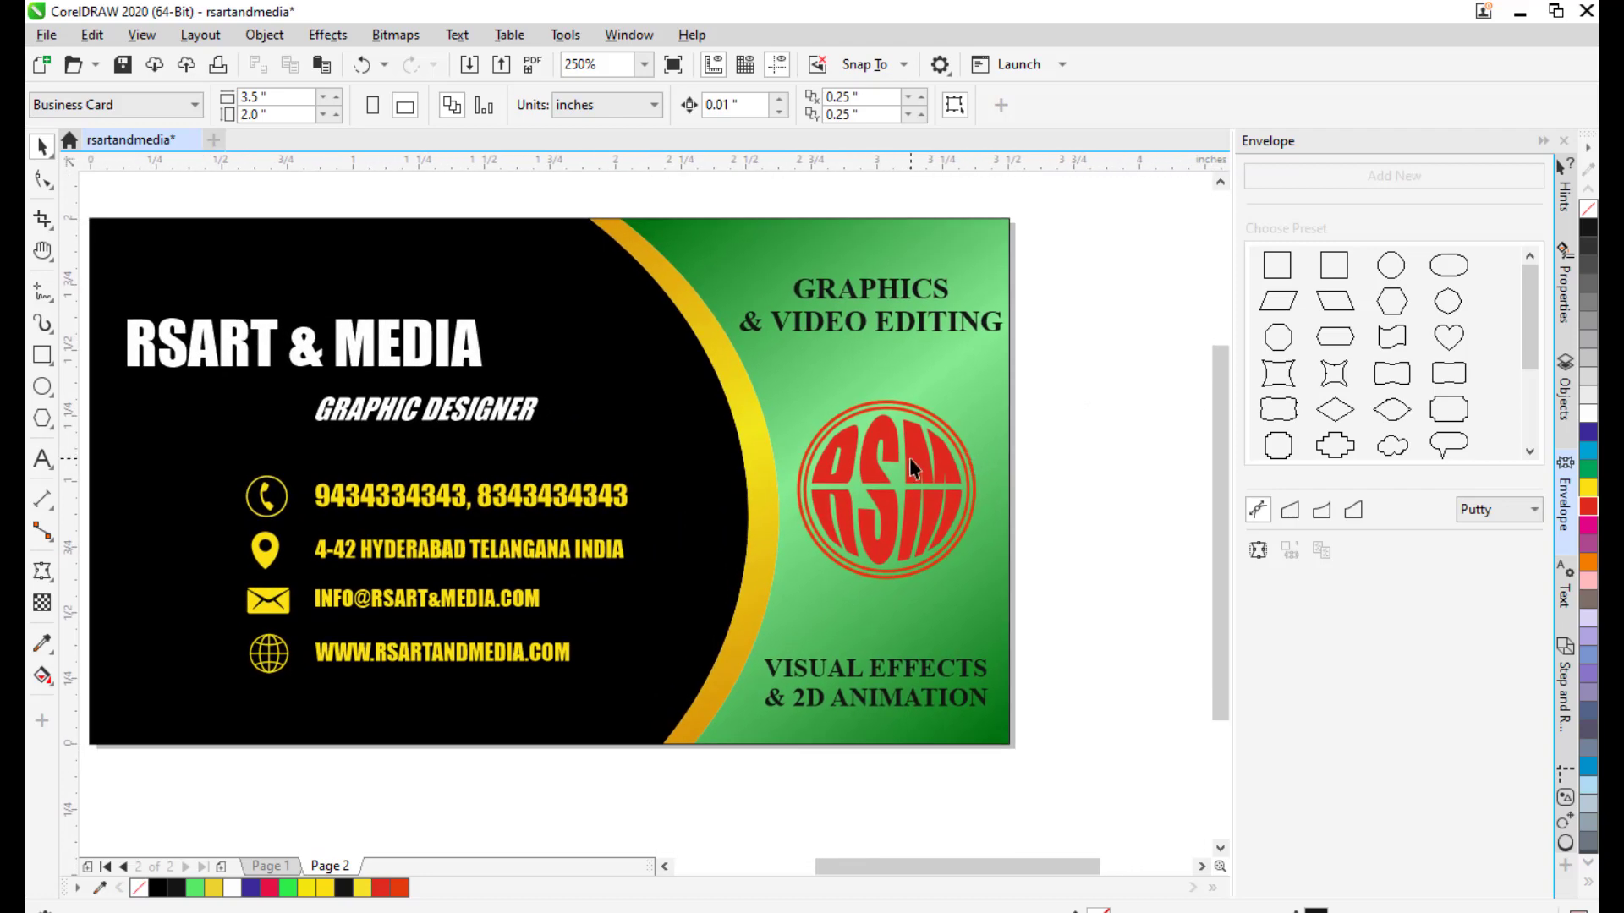
click(920, 470)
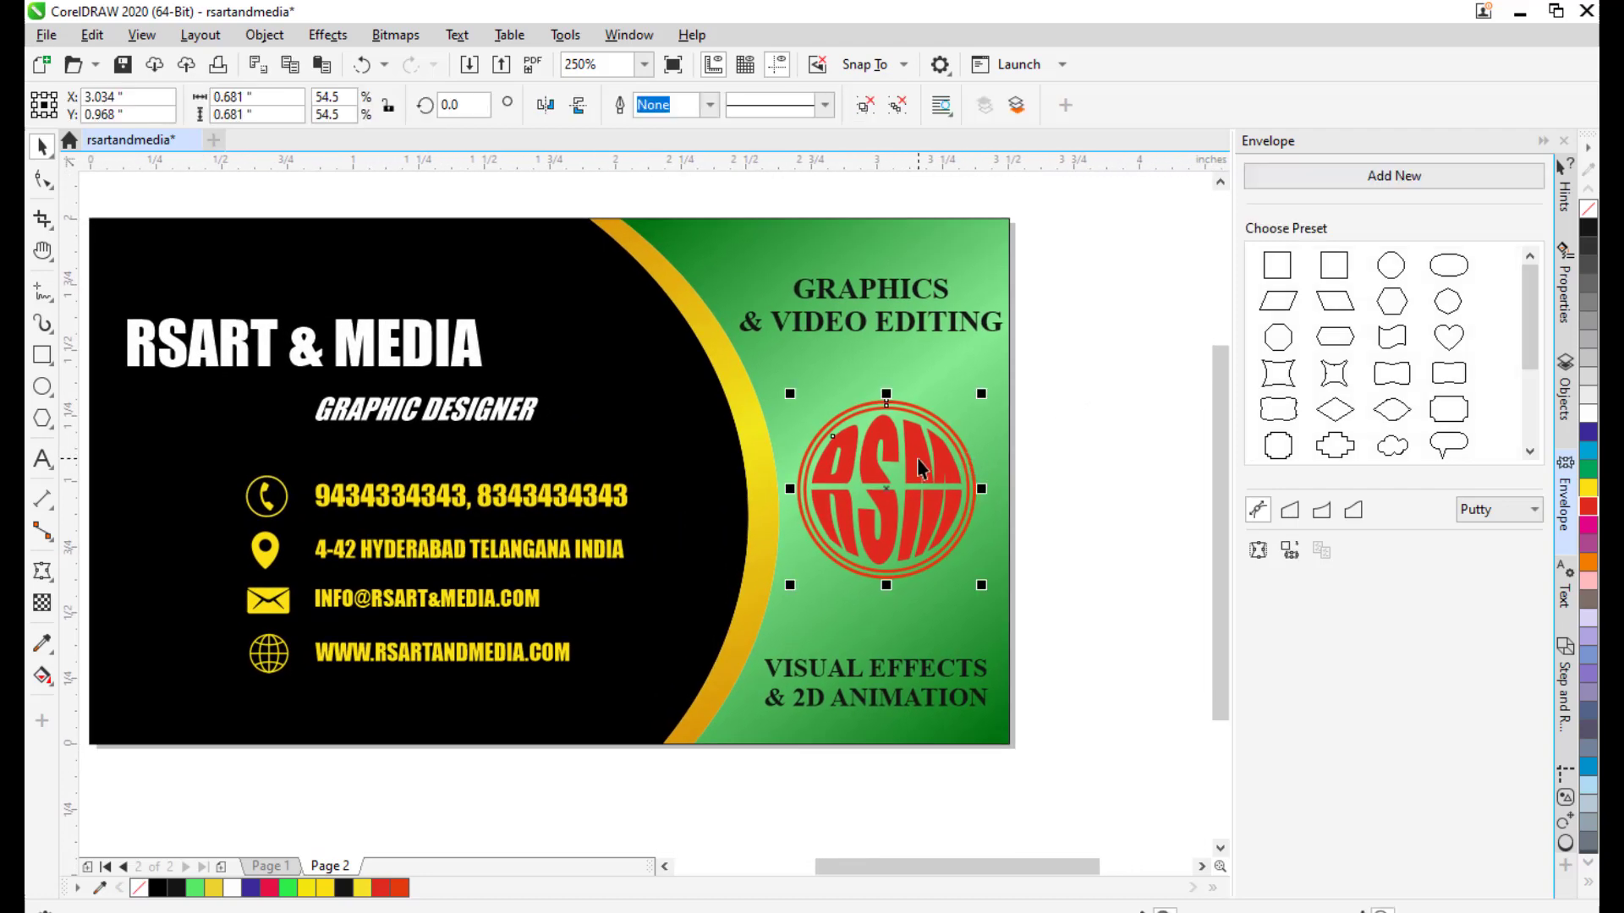
click(91, 35)
click(123, 167)
Paste the RSM logo onto the Page 1 front card.
click(266, 866)
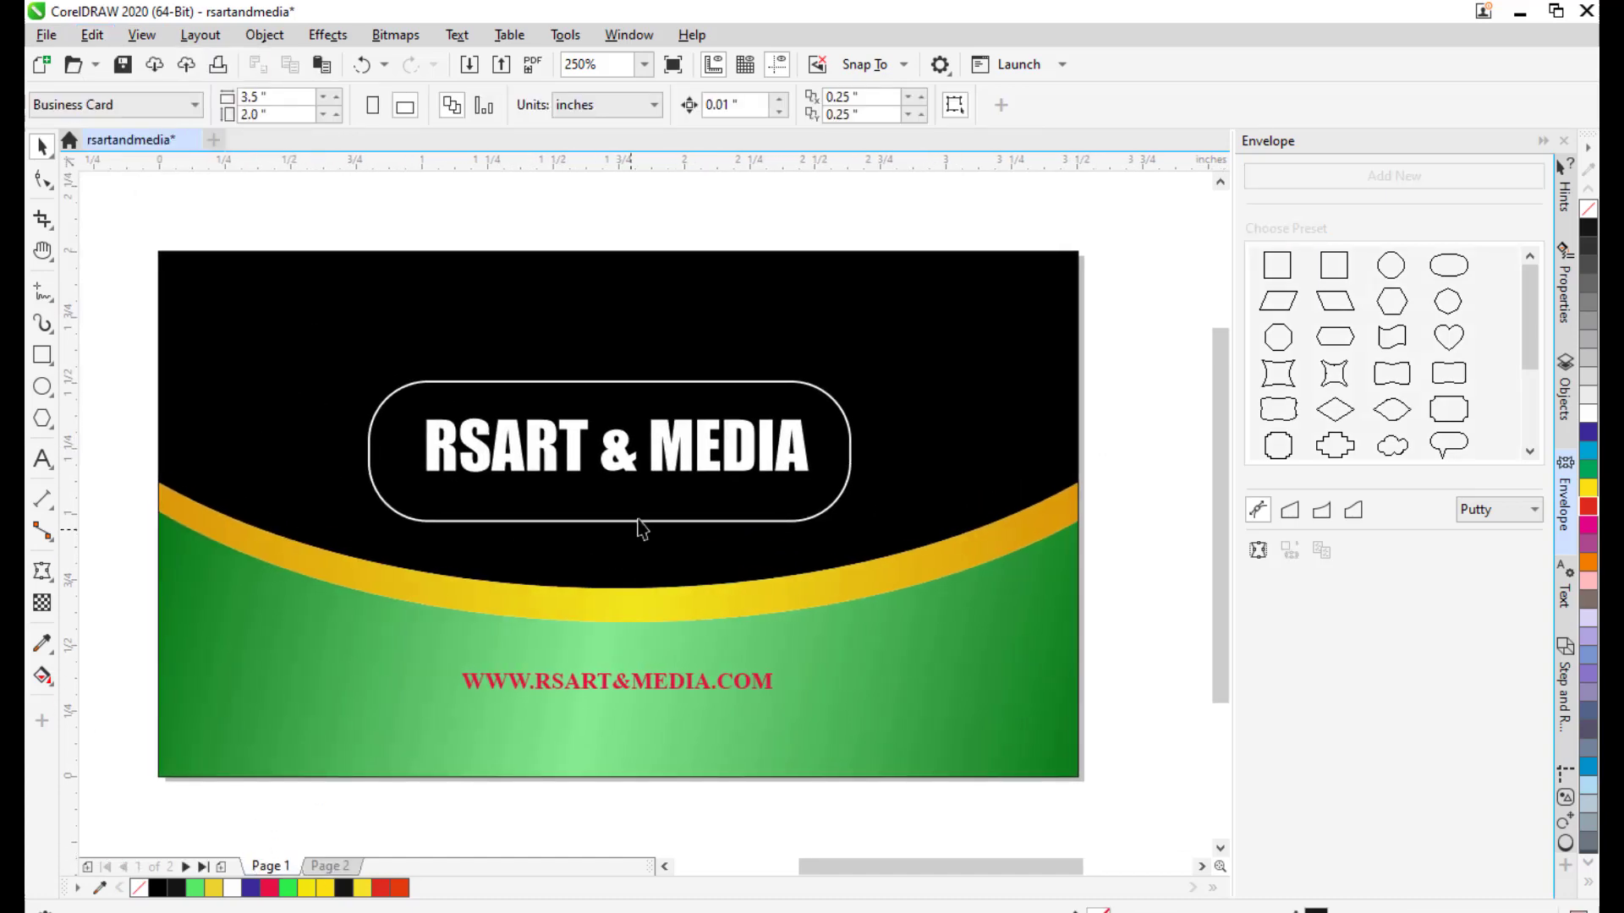
scroll(645, 464, down, 2)
scroll(691, 422, up, 2)
drag(691, 423, 790, 426)
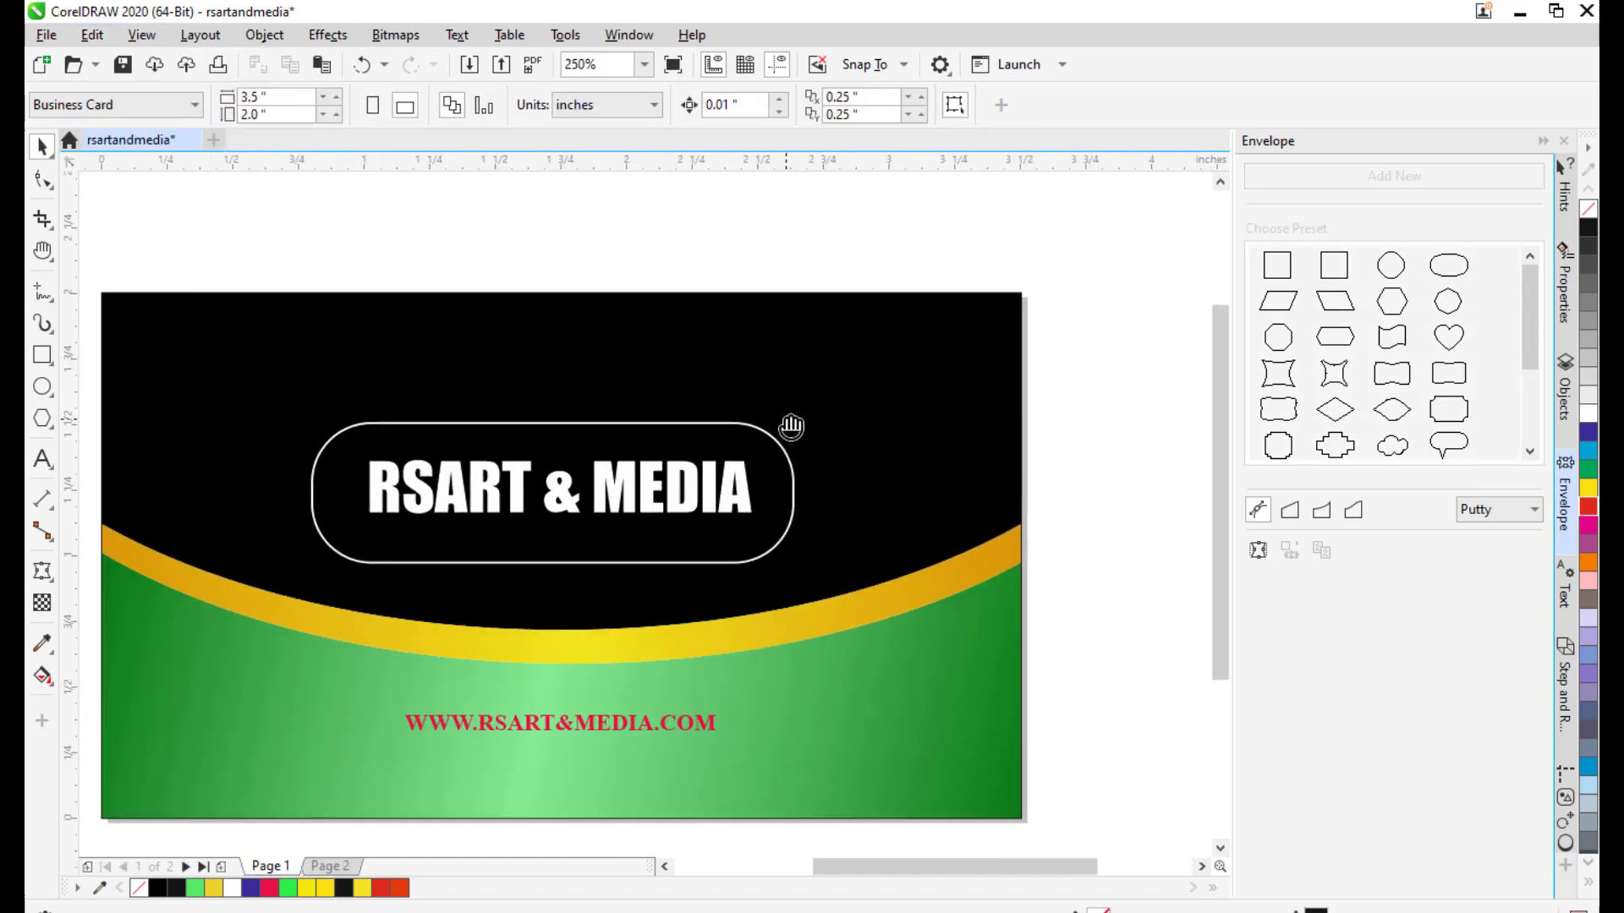
key(ctrl+v)
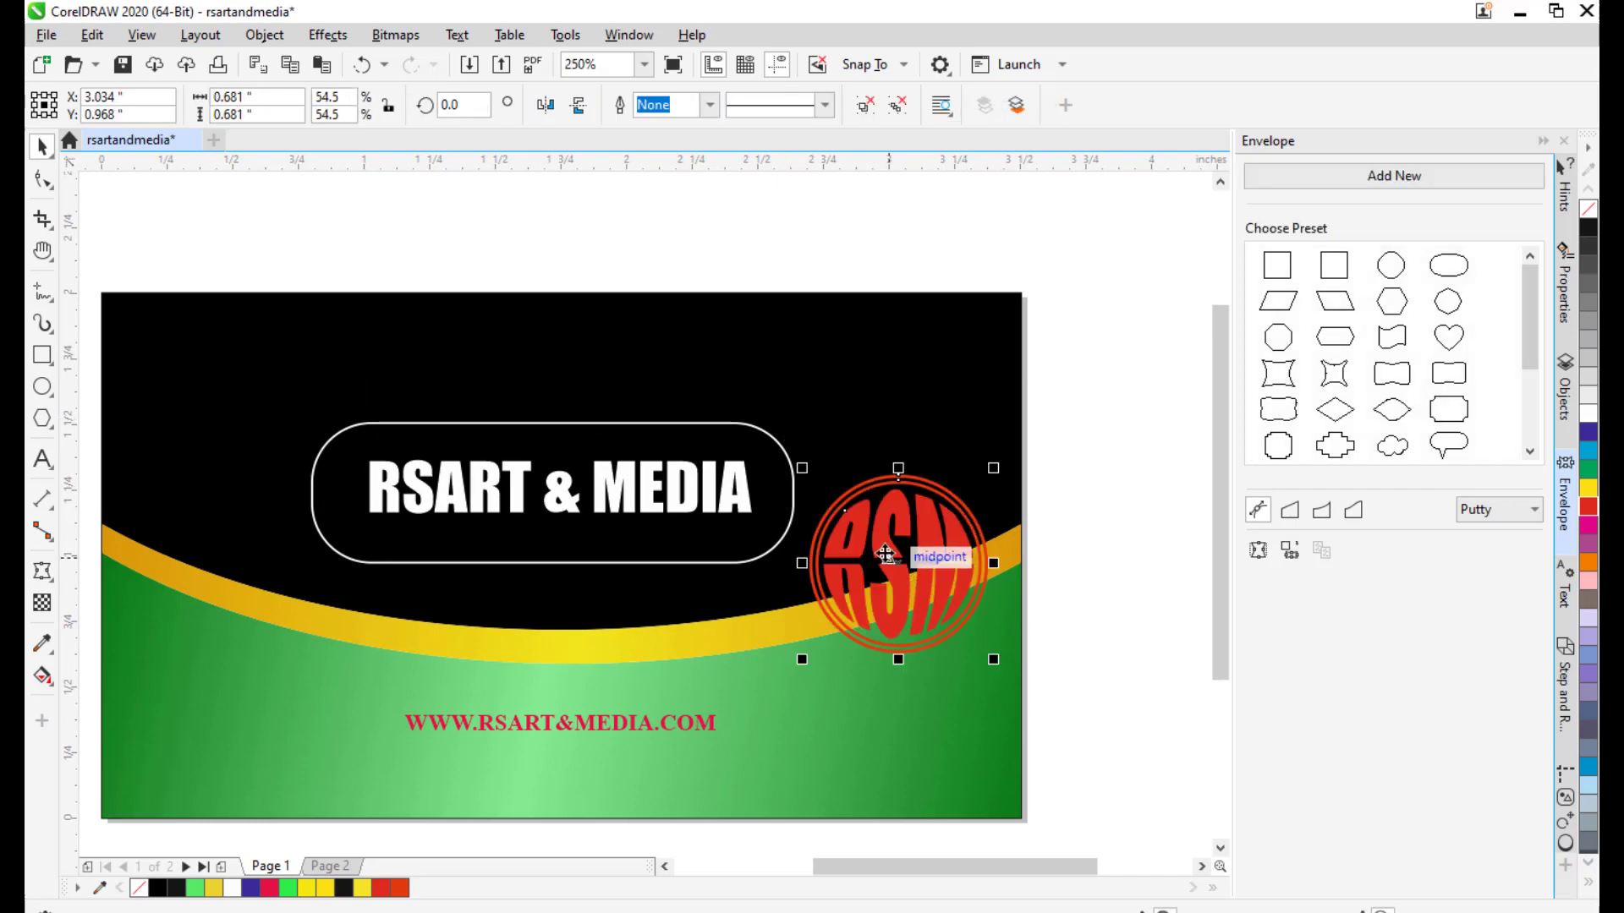
Shrink the pasted logo to about 46% and place it in the card's top-right black corner.
drag(908, 549, 933, 412)
drag(1006, 310, 994, 325)
click(1041, 353)
click(909, 419)
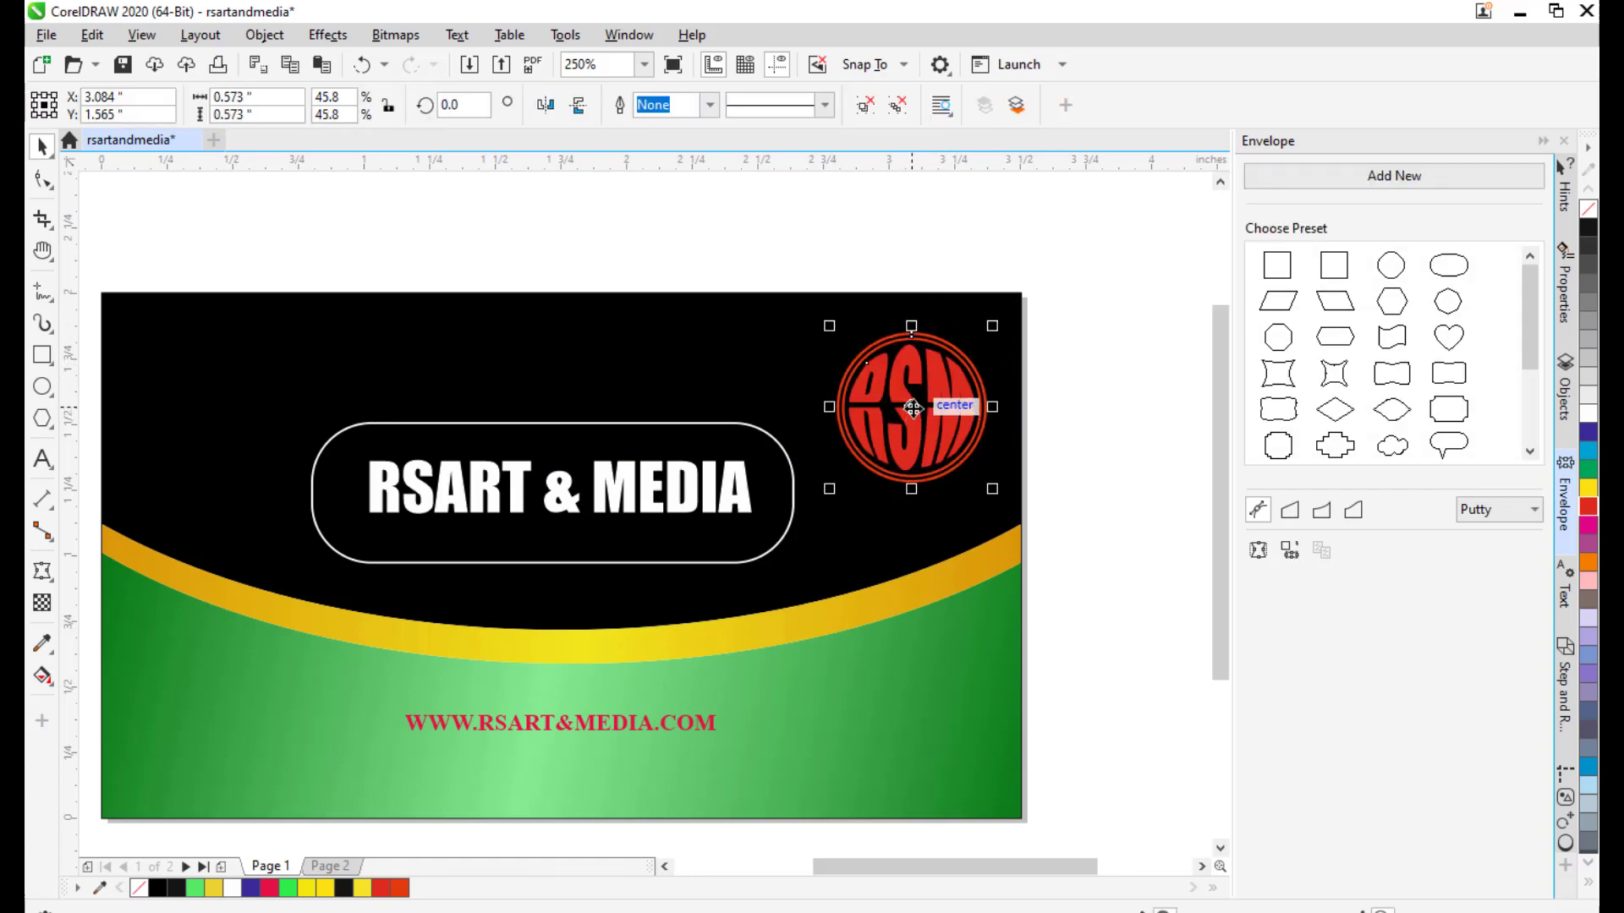
drag(912, 407, 922, 389)
click(1091, 372)
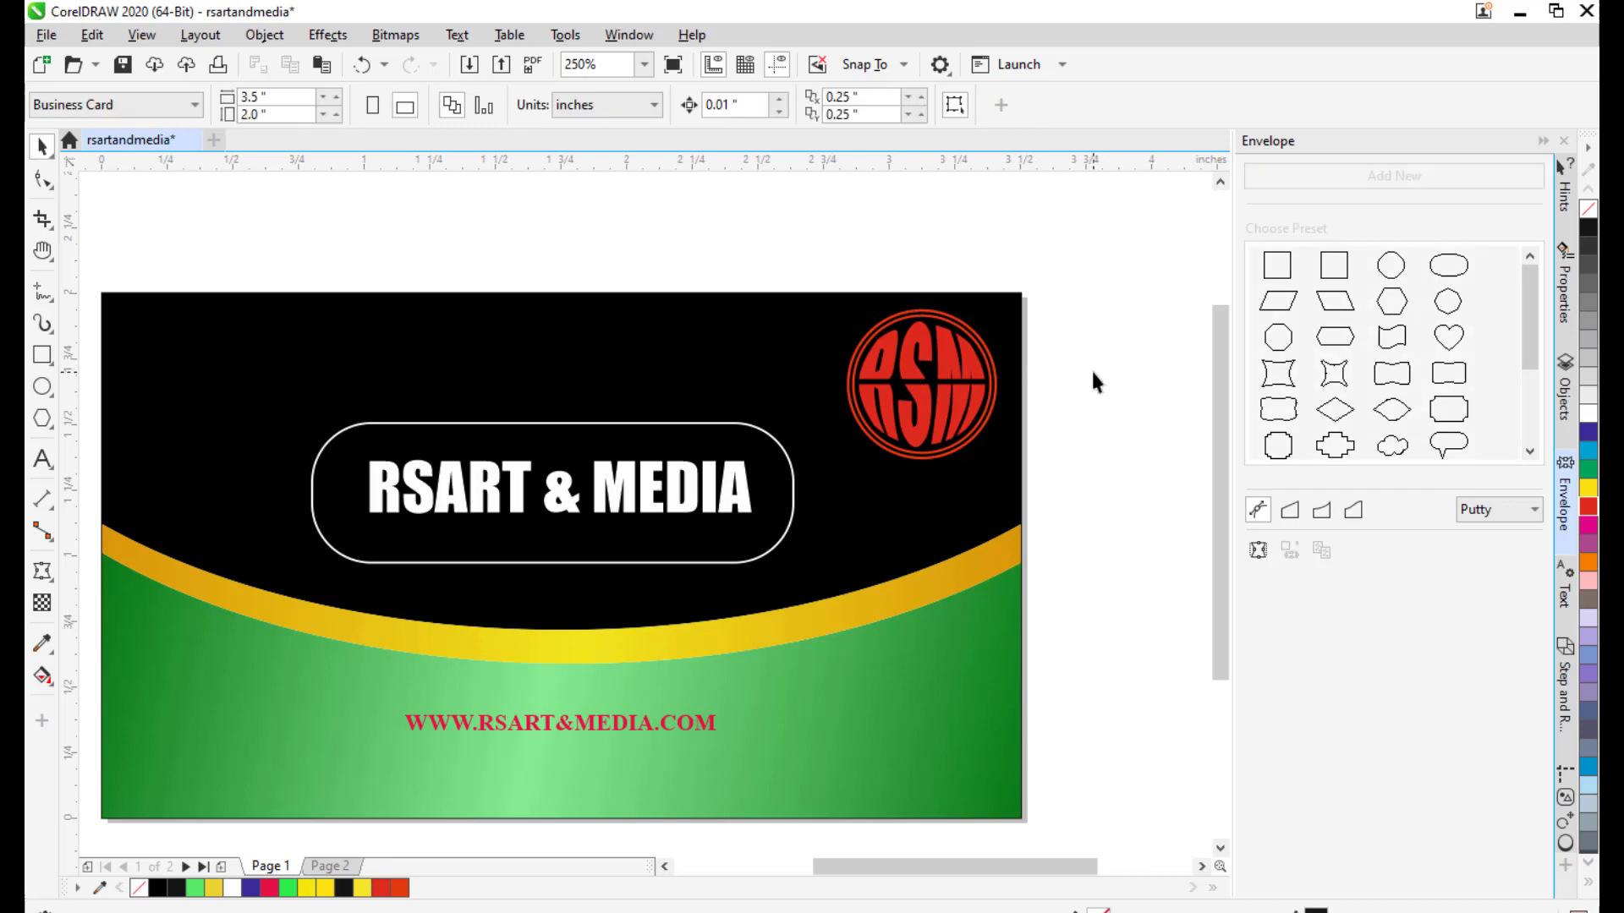
scroll(1099, 374, down, 2)
drag(1066, 419, 1007, 378)
scroll(796, 396, up, 1)
drag(810, 409, 817, 425)
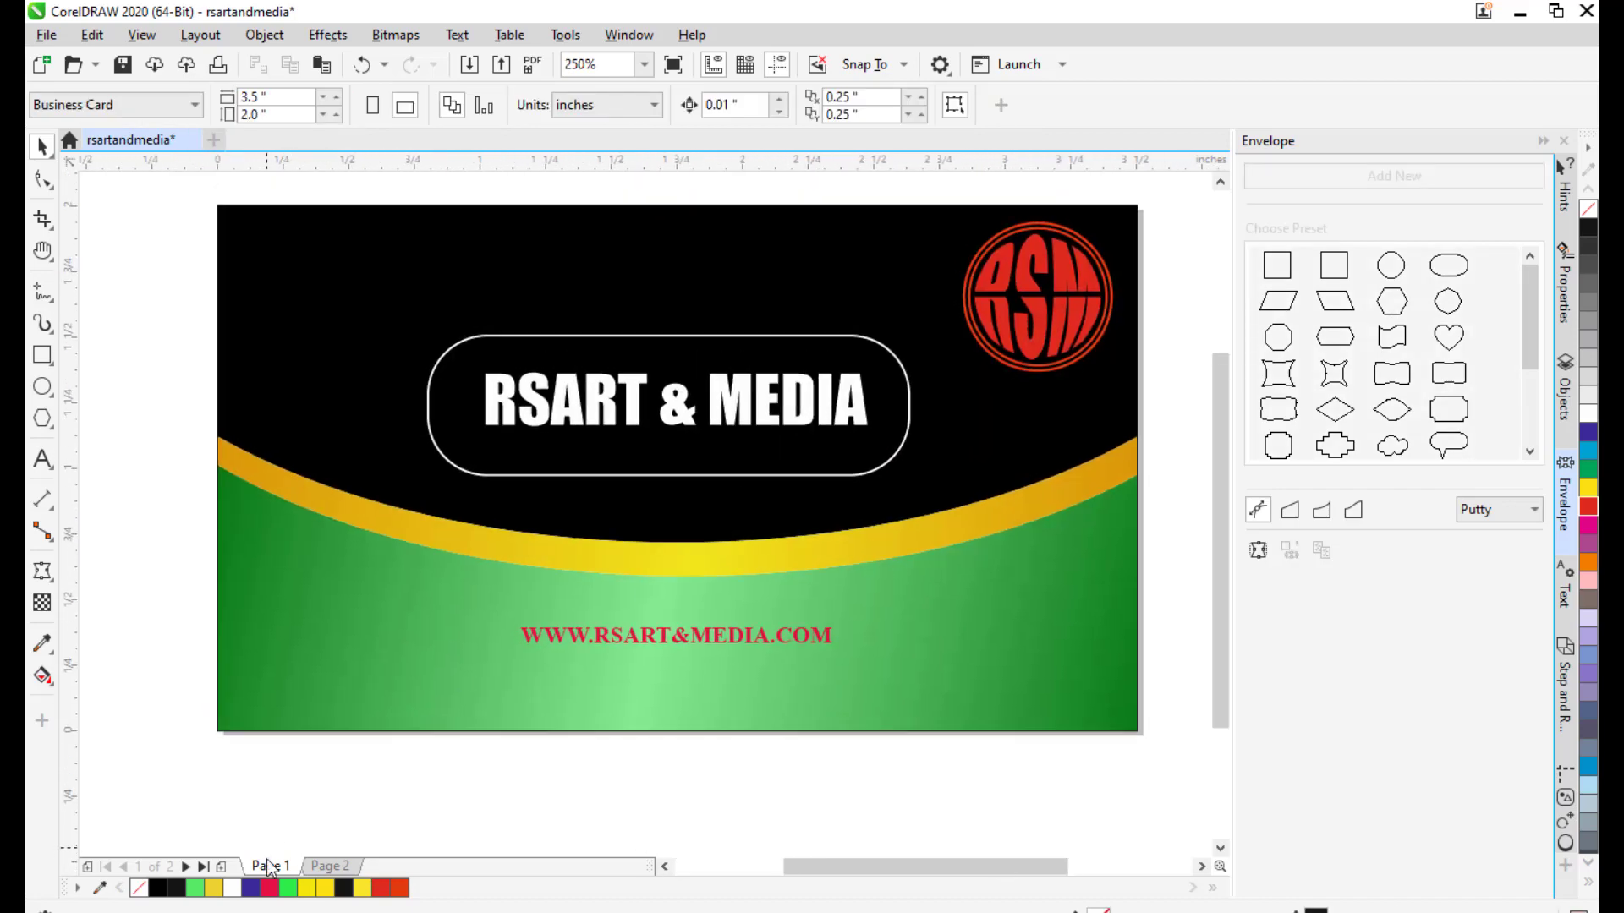
Show Page 2 and pan and zoom to inspect the contact card's red RSM logo.
click(330, 866)
scroll(825, 418, down, 1)
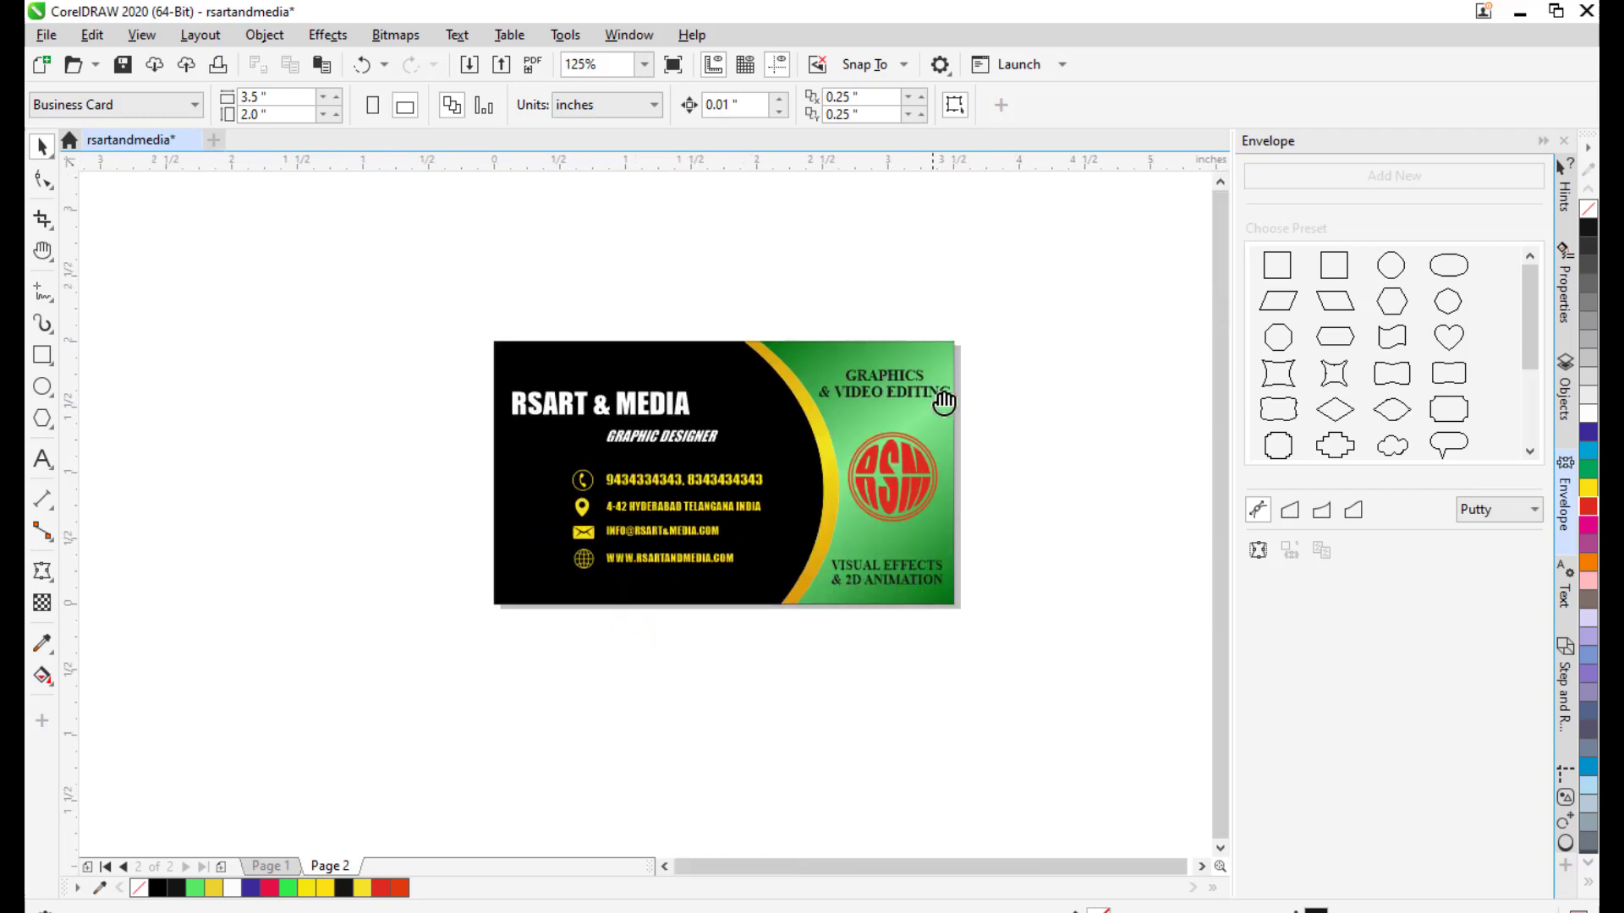
scroll(942, 402, up, 1)
drag(843, 452, 888, 402)
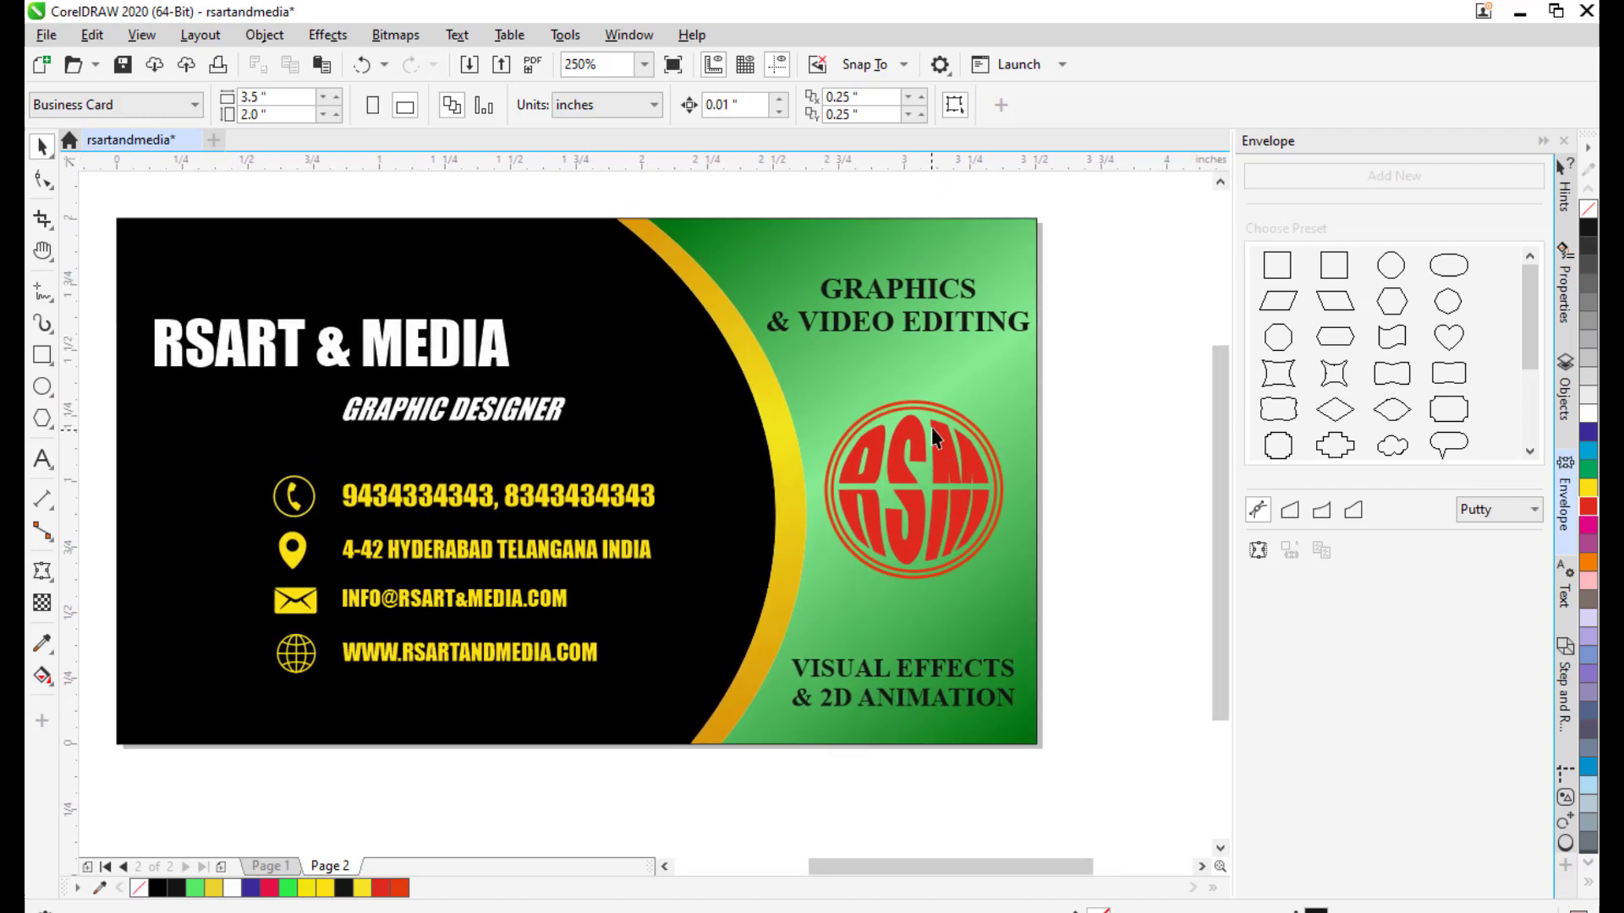
scroll(938, 419, down, 1)
drag(939, 419, 979, 403)
drag(871, 394, 876, 414)
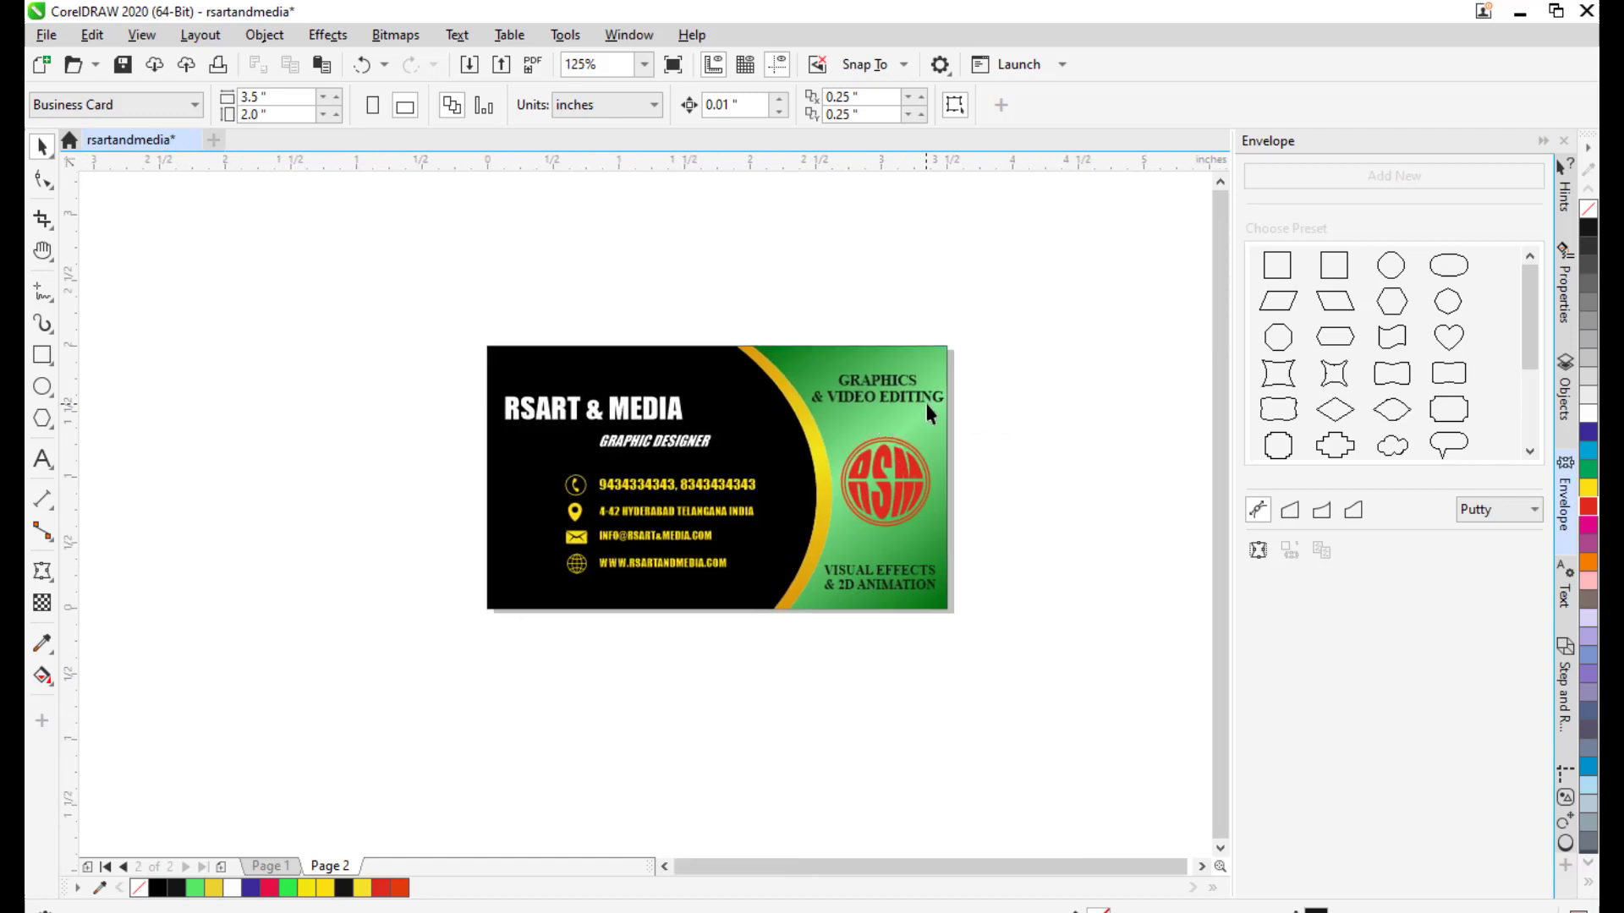
scroll(755, 476, up, 1)
drag(779, 464, 832, 381)
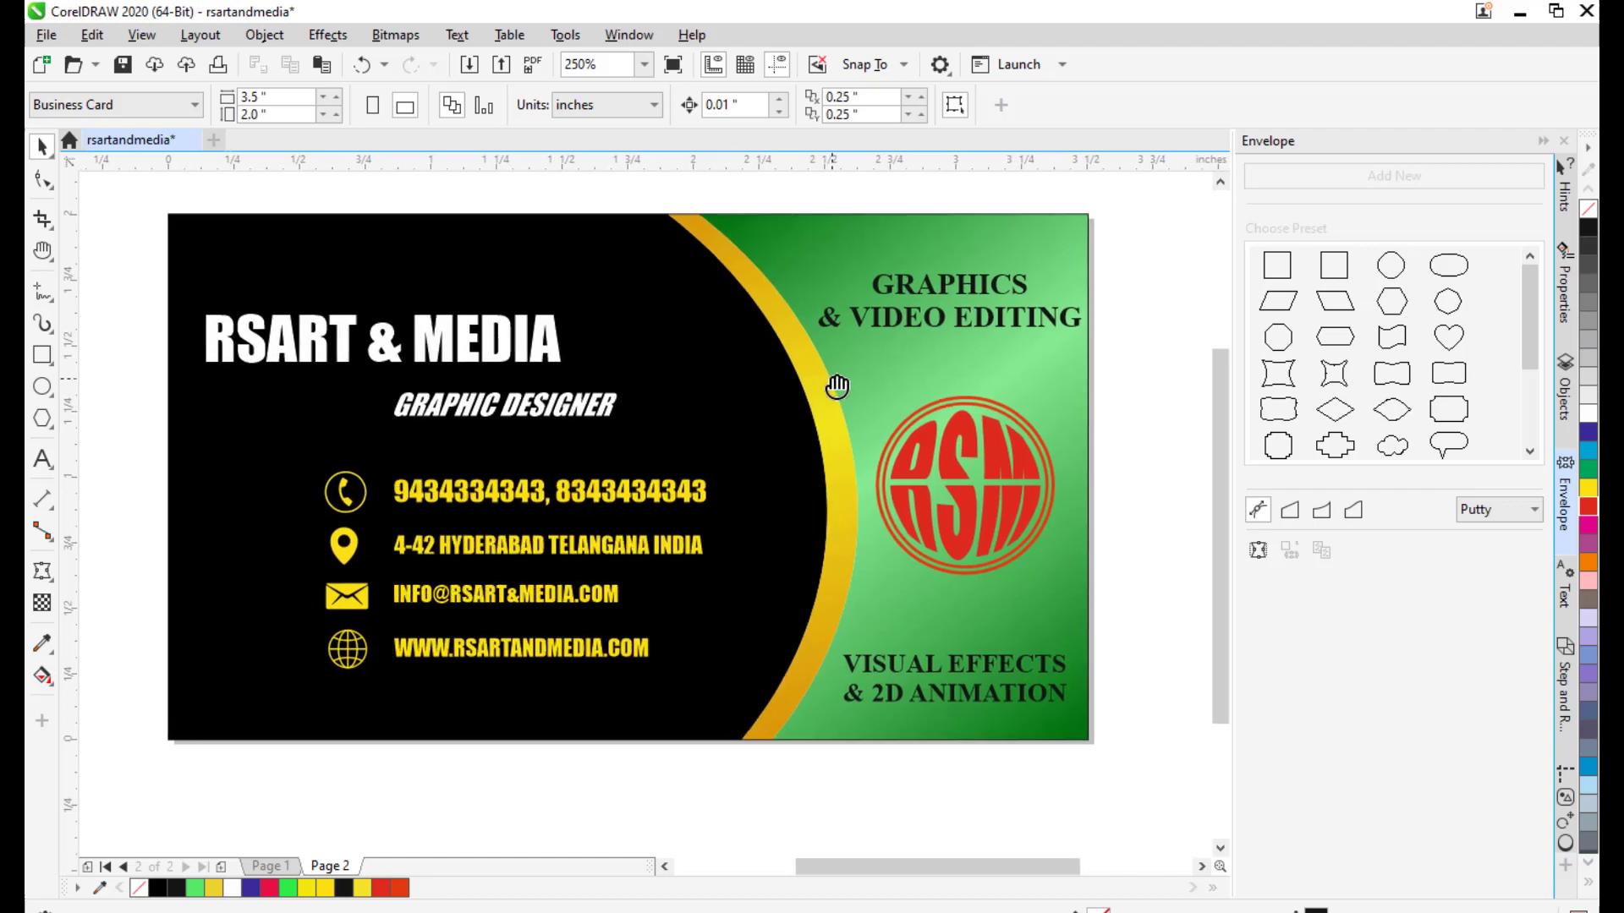
drag(512, 275, 499, 284)
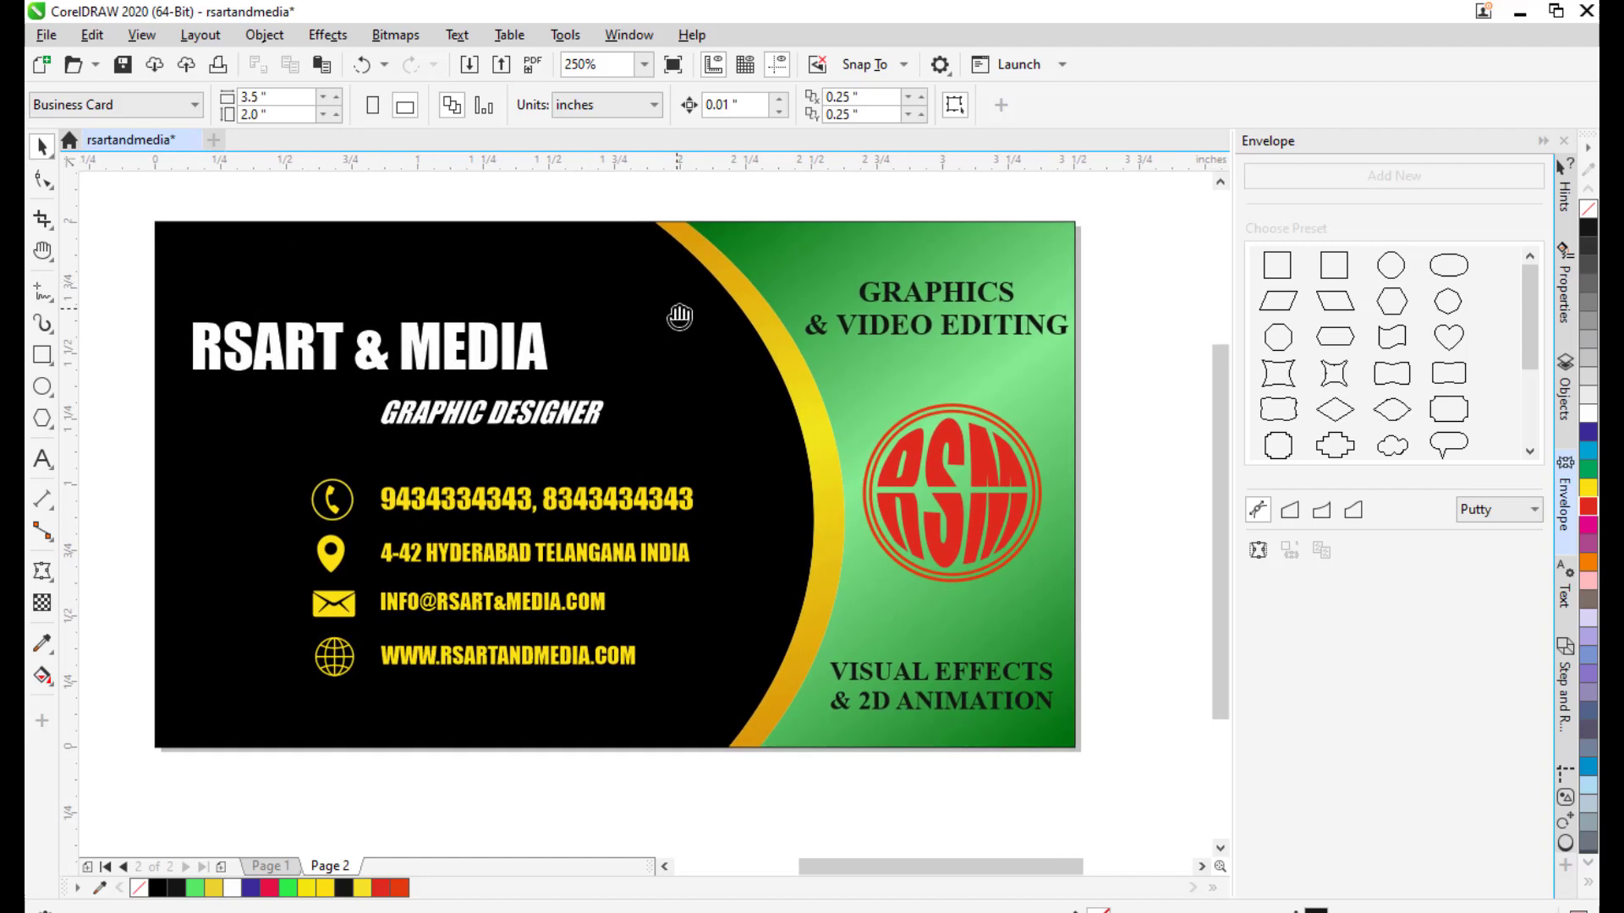
drag(675, 310, 668, 308)
Start File > Export and choose the Desktop as the location.
click(46, 38)
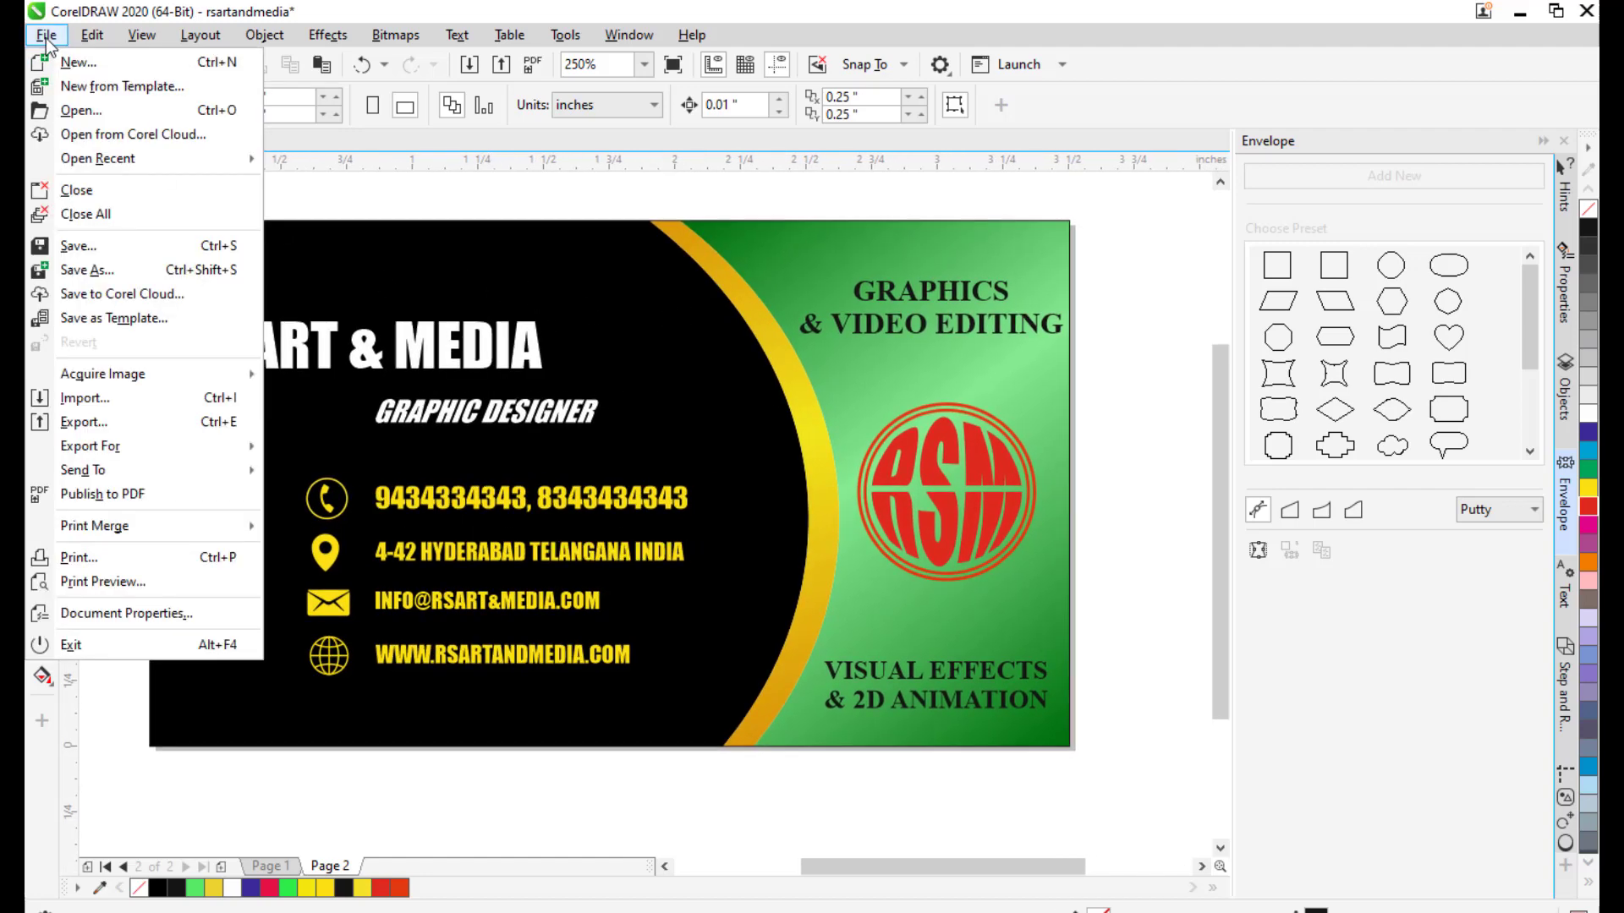
click(113, 418)
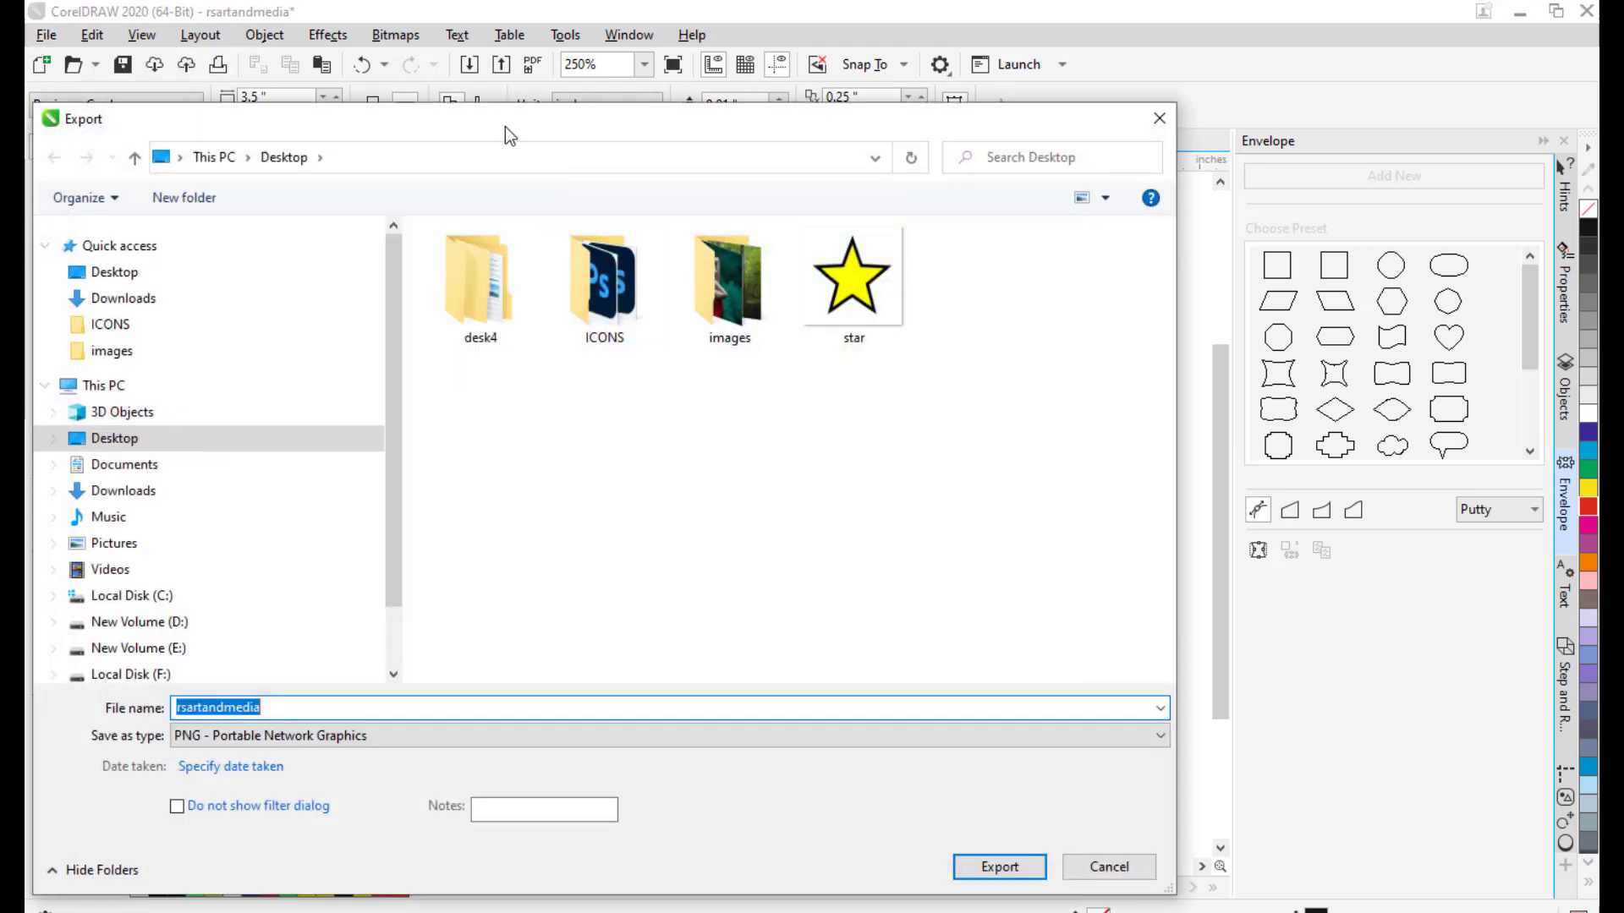
drag(505, 127, 473, 106)
click(203, 252)
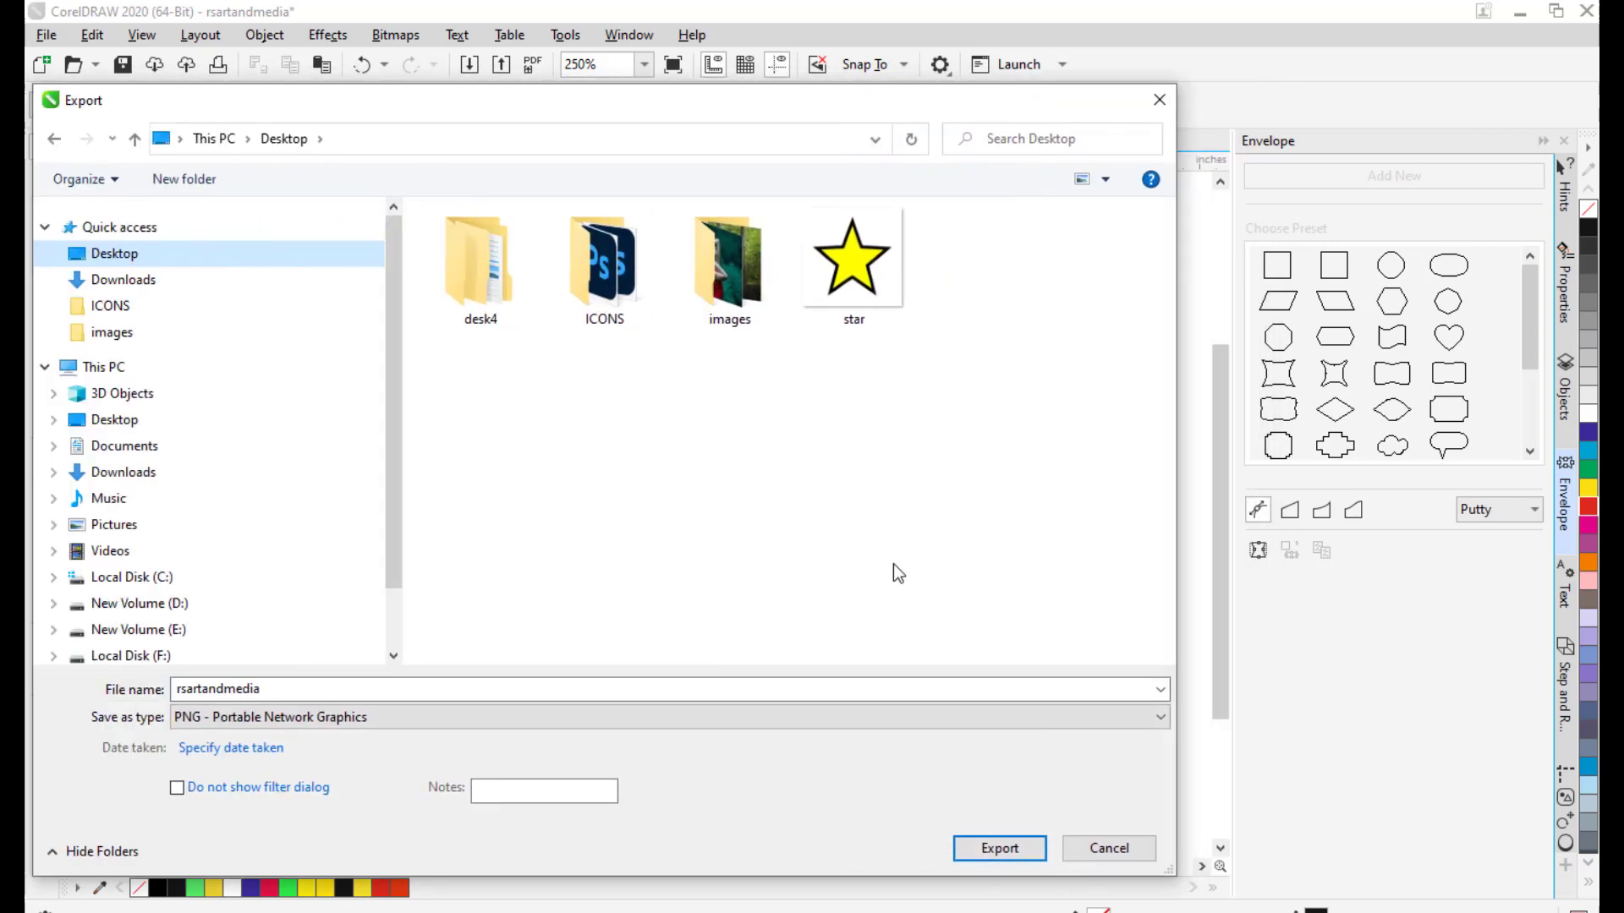
Create a Desktop folder named VISITINGCARDFRONTANDBACK and open it as the export destination.
right_click(516, 411)
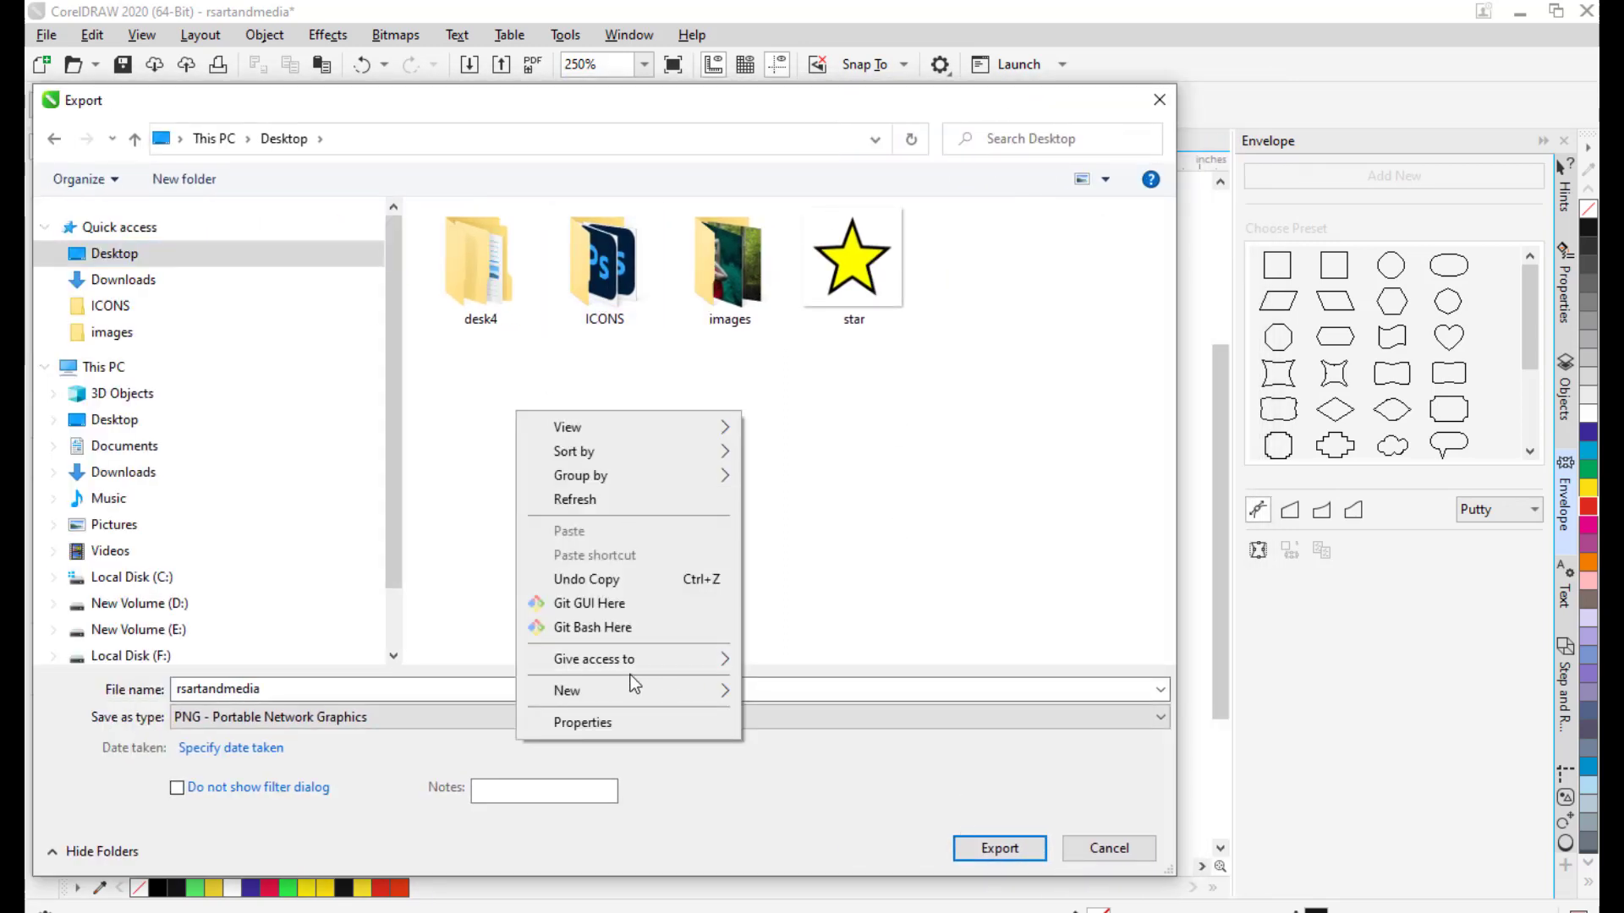
mouse_move(617, 691)
click(819, 293)
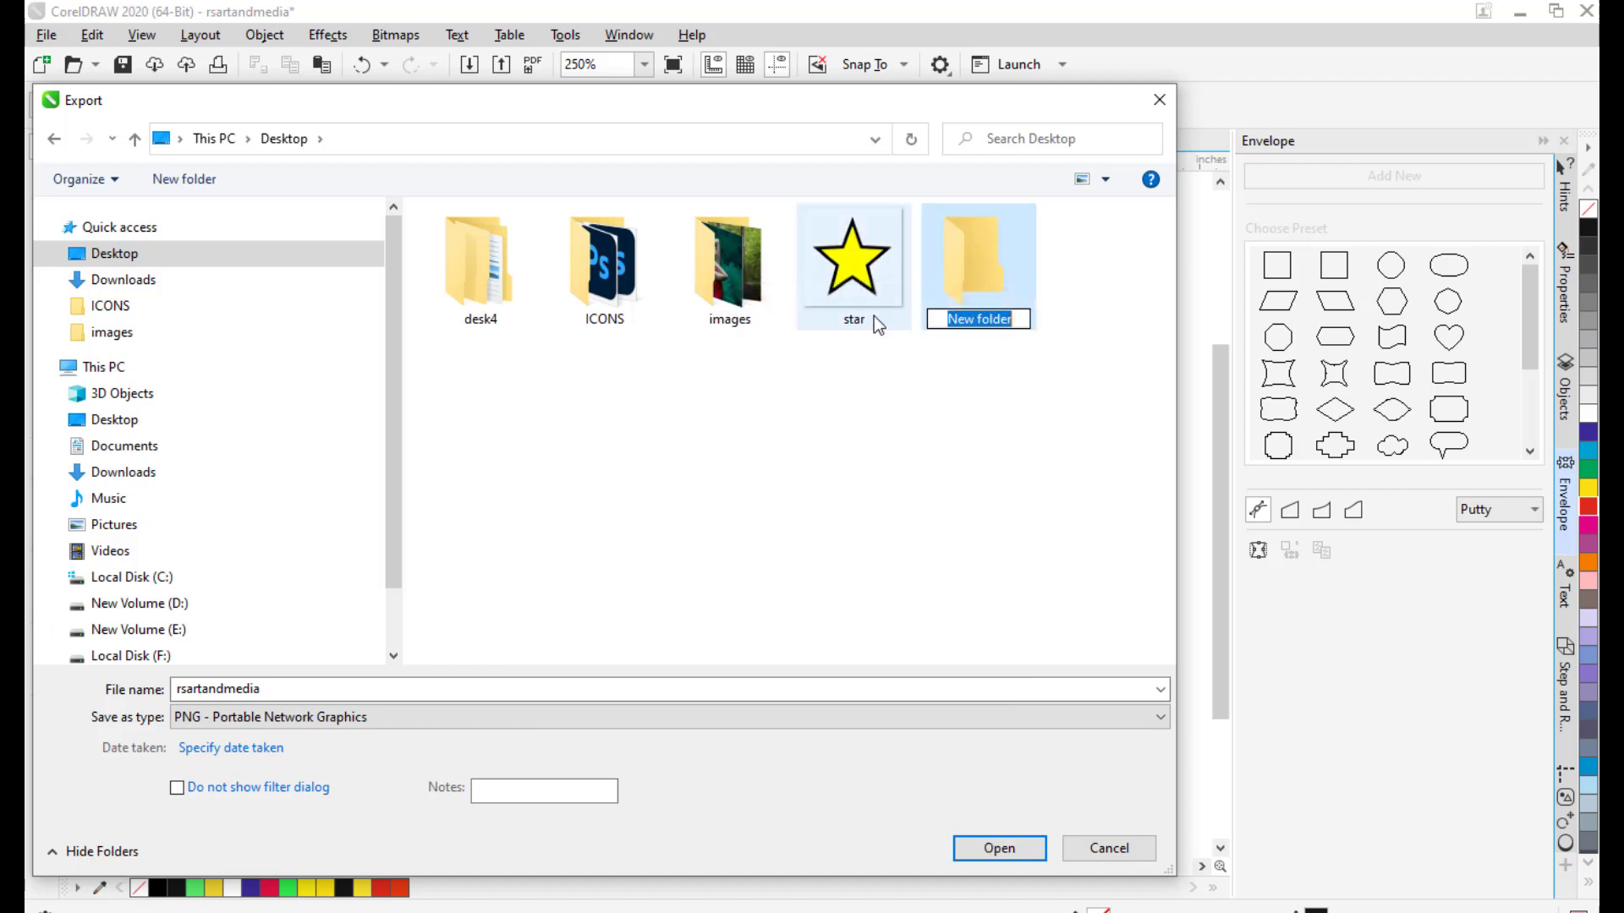
text(VISITING)
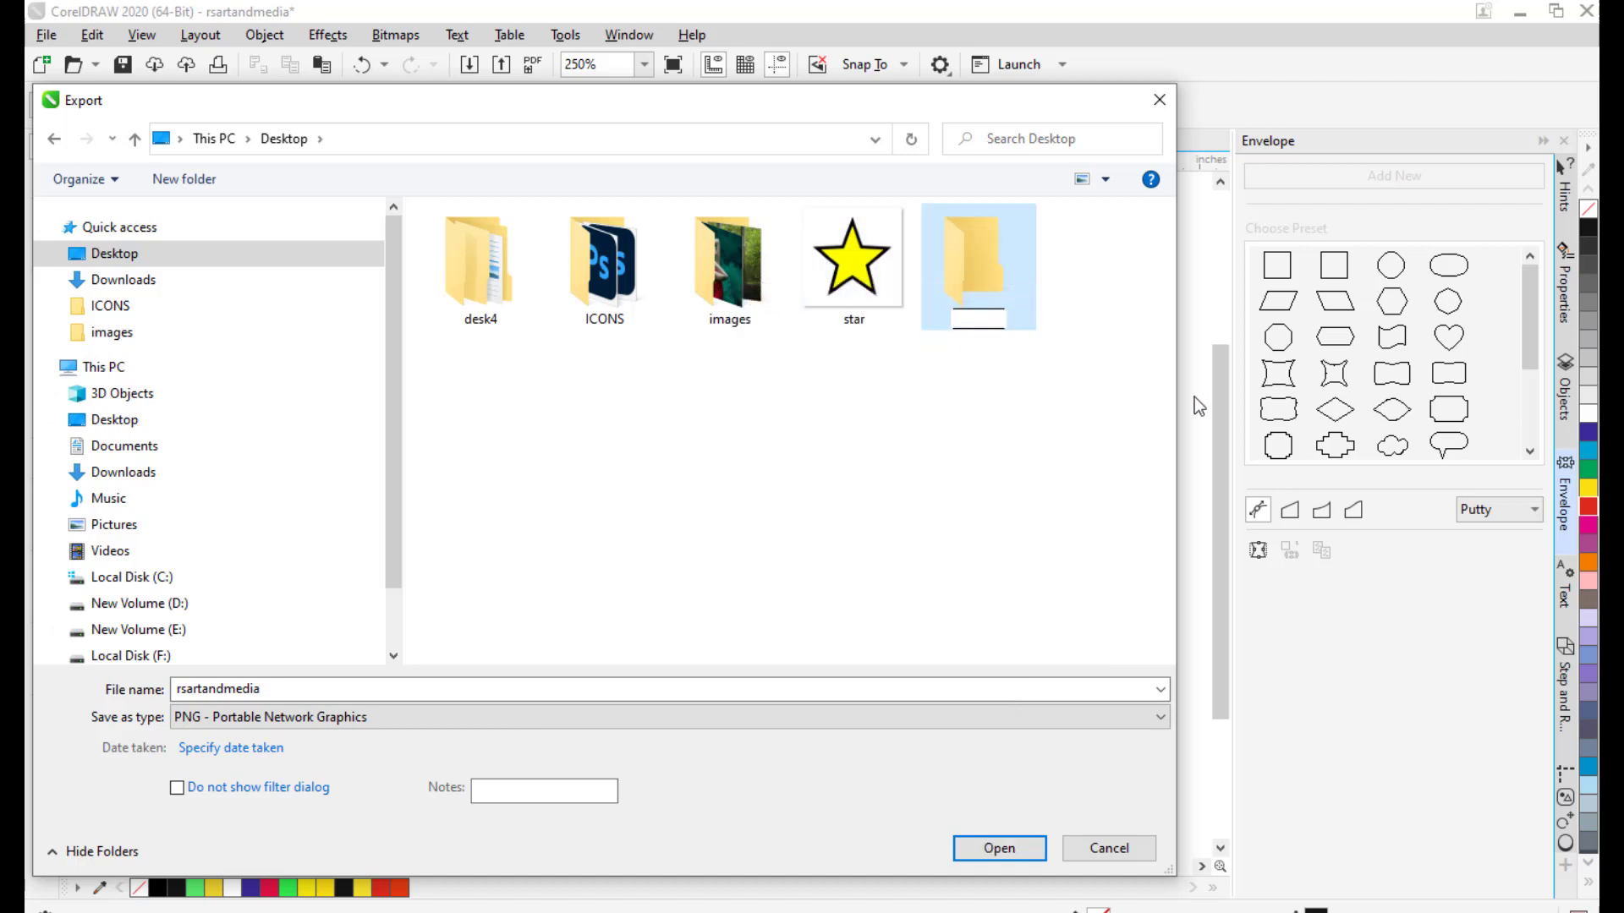
text(CARDF)
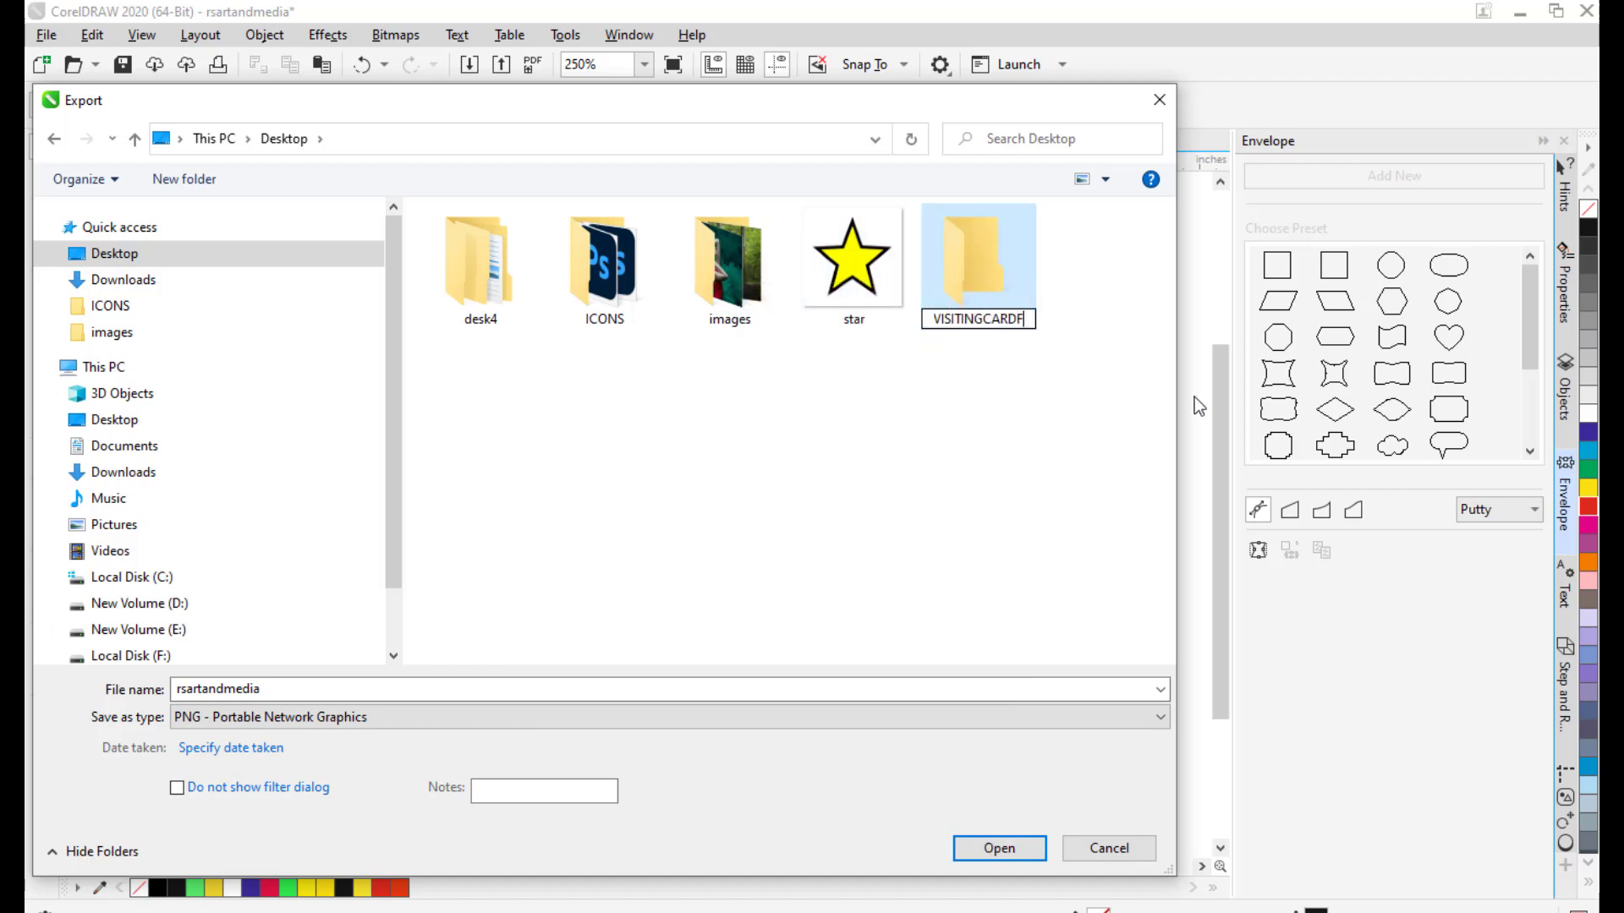
text(RONTANDBACK)
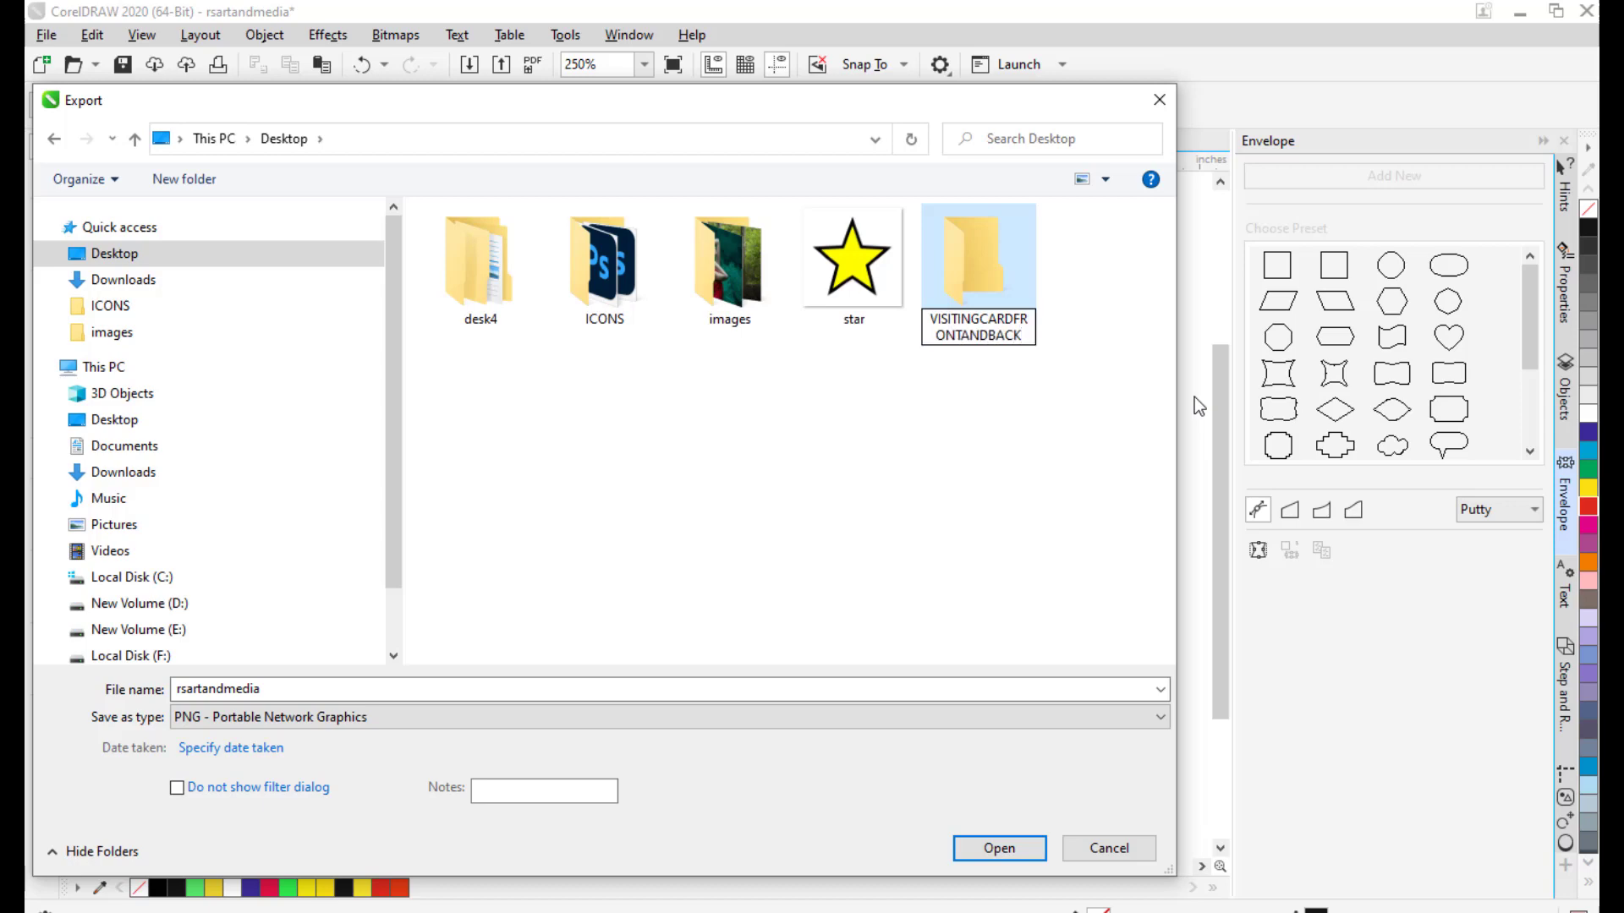
key(Return)
double_click(973, 243)
double_click(316, 688)
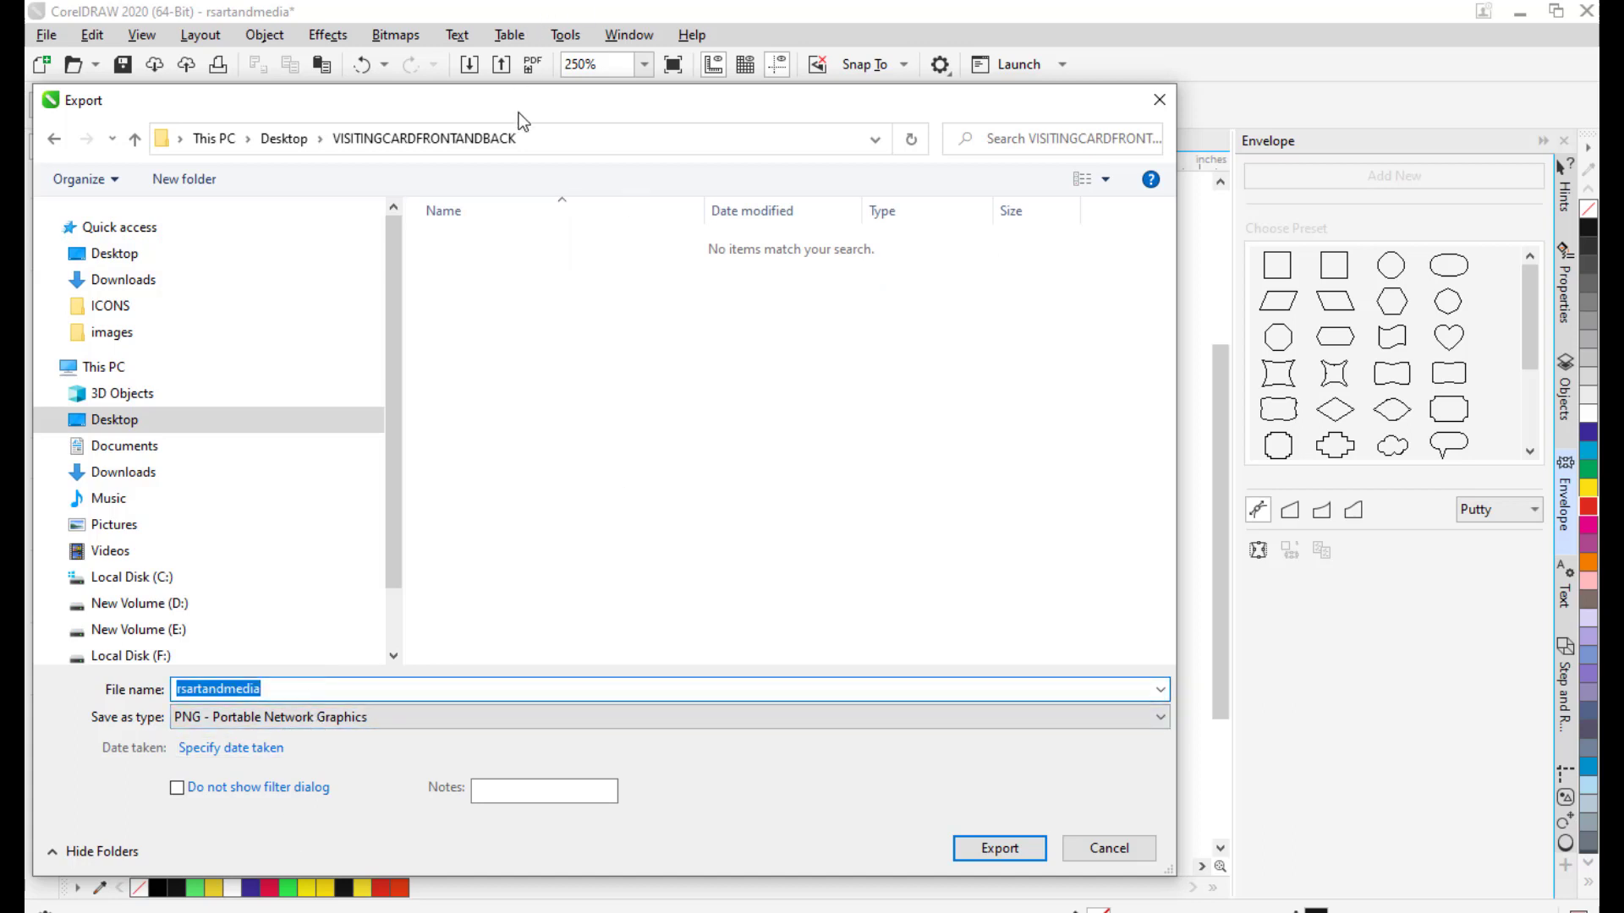
drag(520, 107, 565, 93)
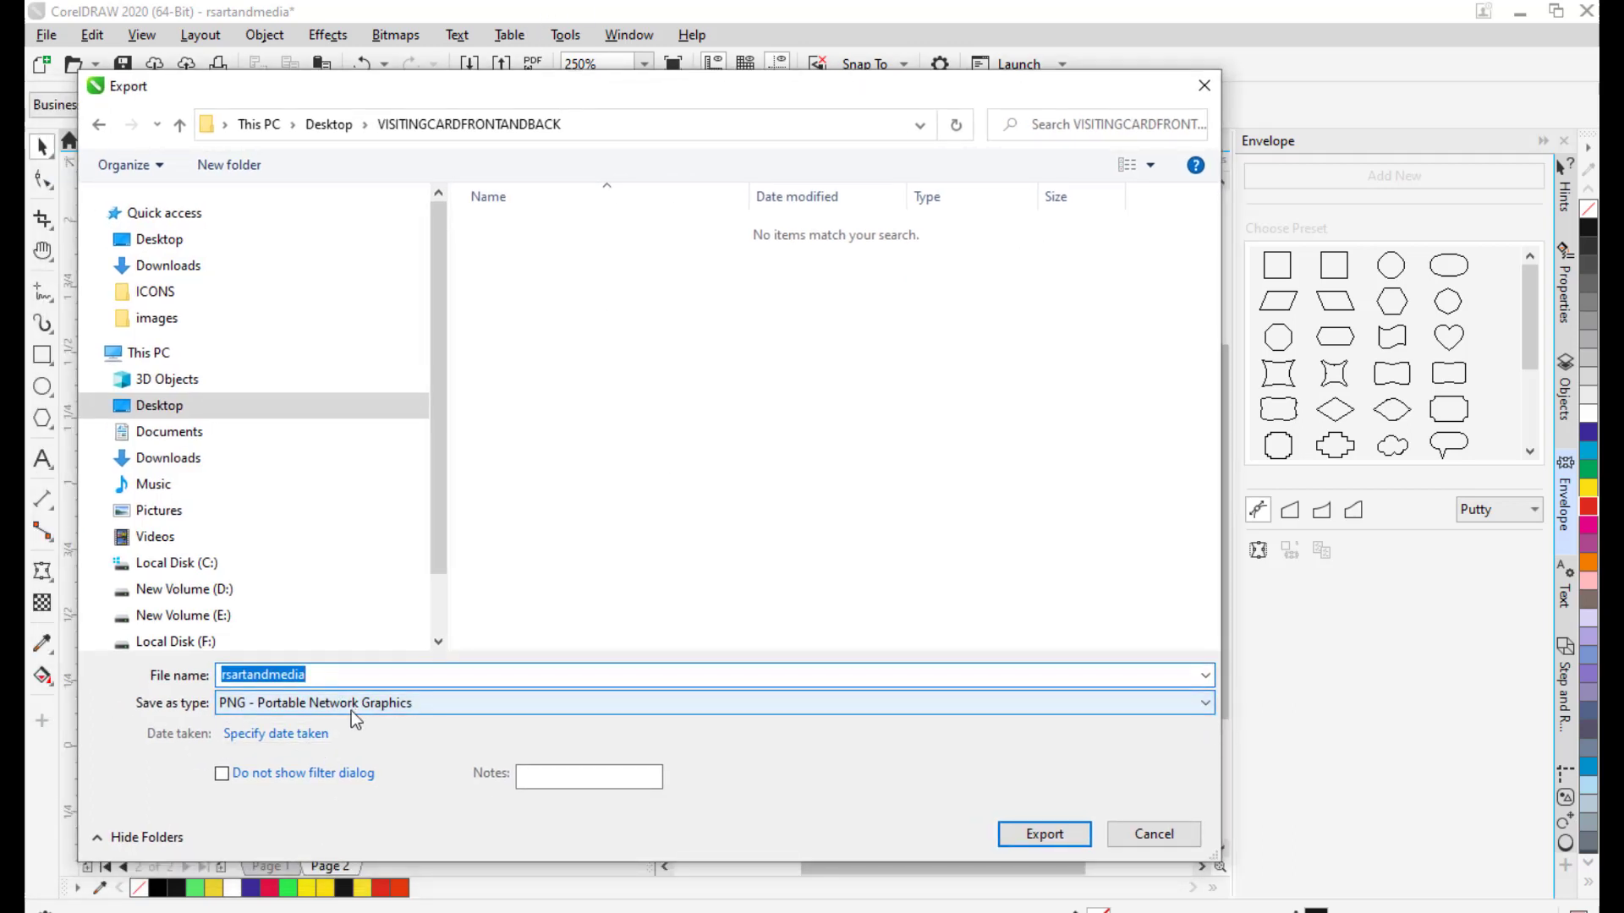
drag(695, 98, 654, 108)
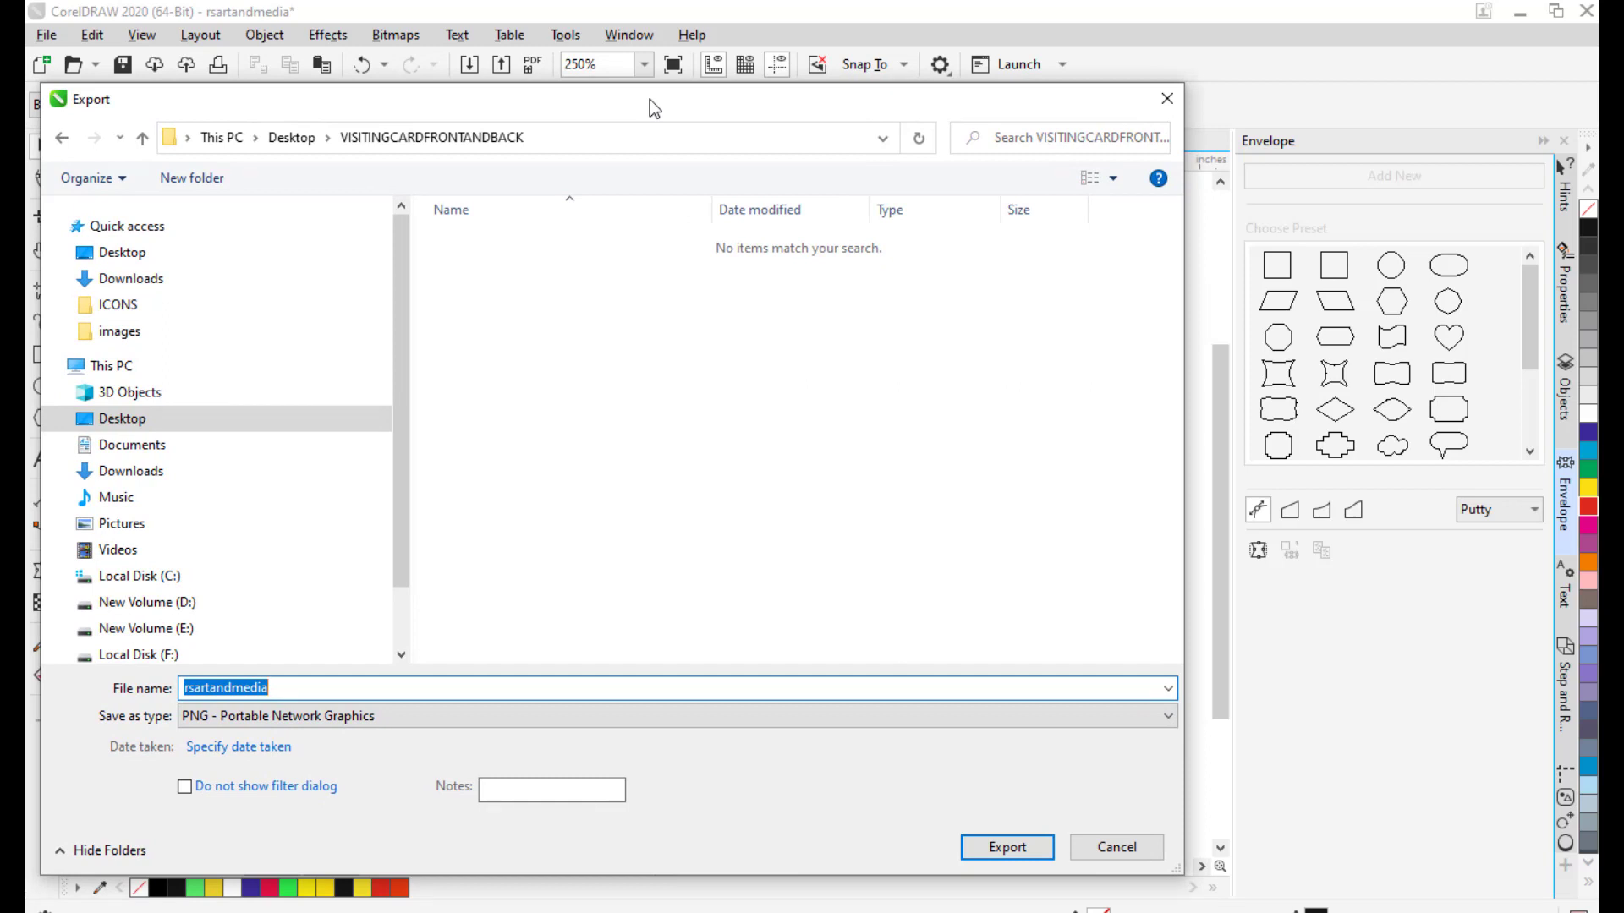
drag(649, 99, 649, 99)
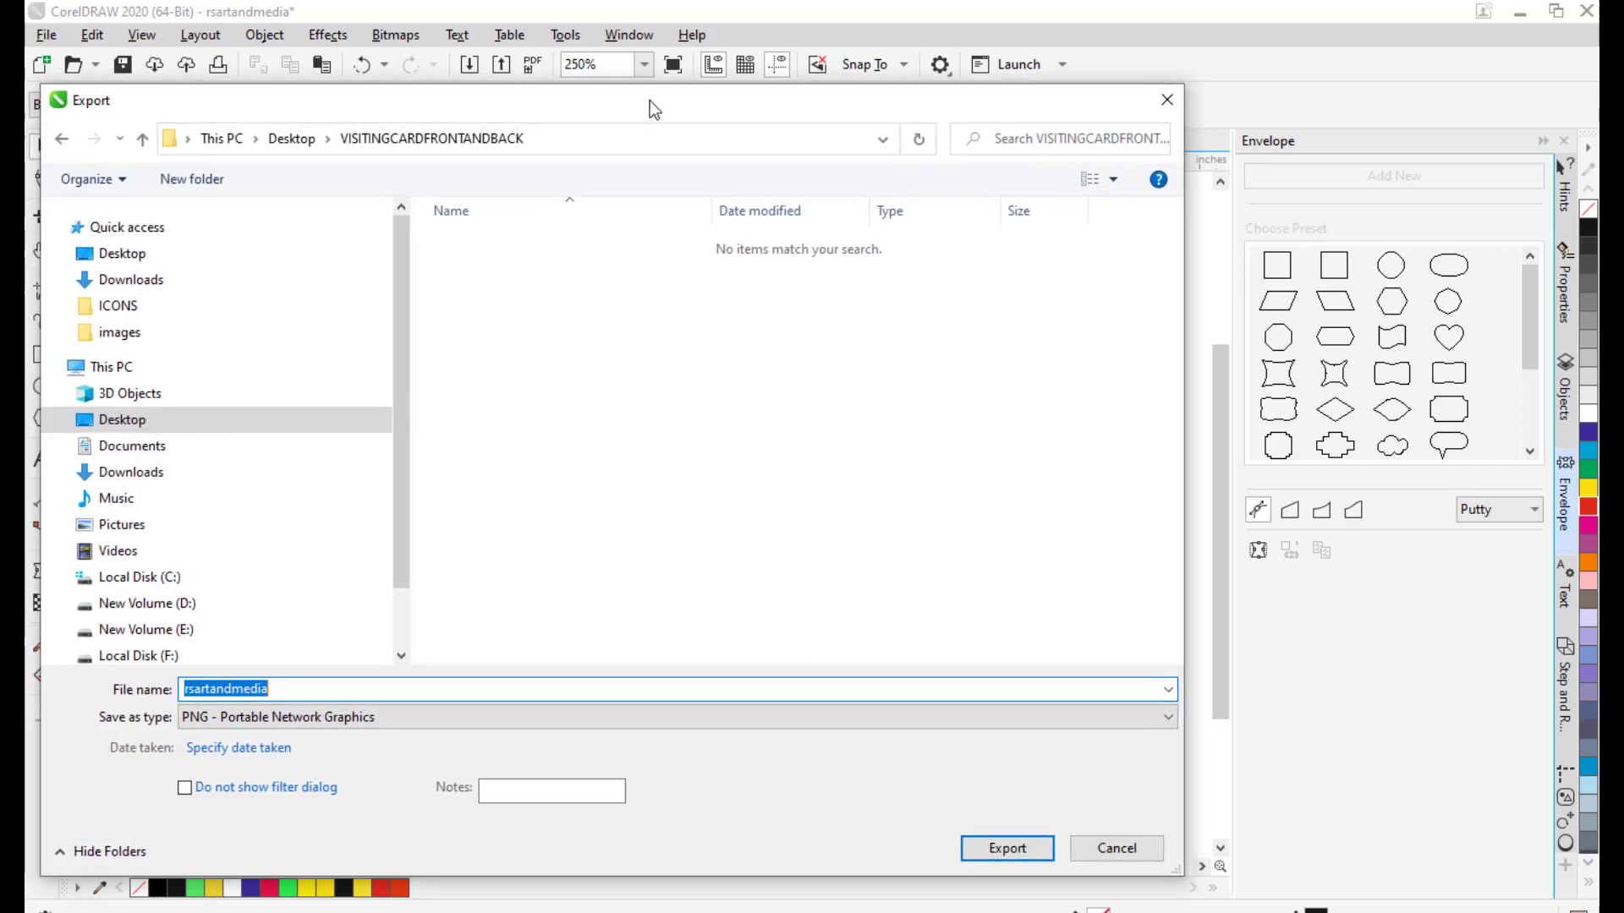
Export the card as rsartandmedia PNG, accepting the Export to PNG settings.
click(998, 849)
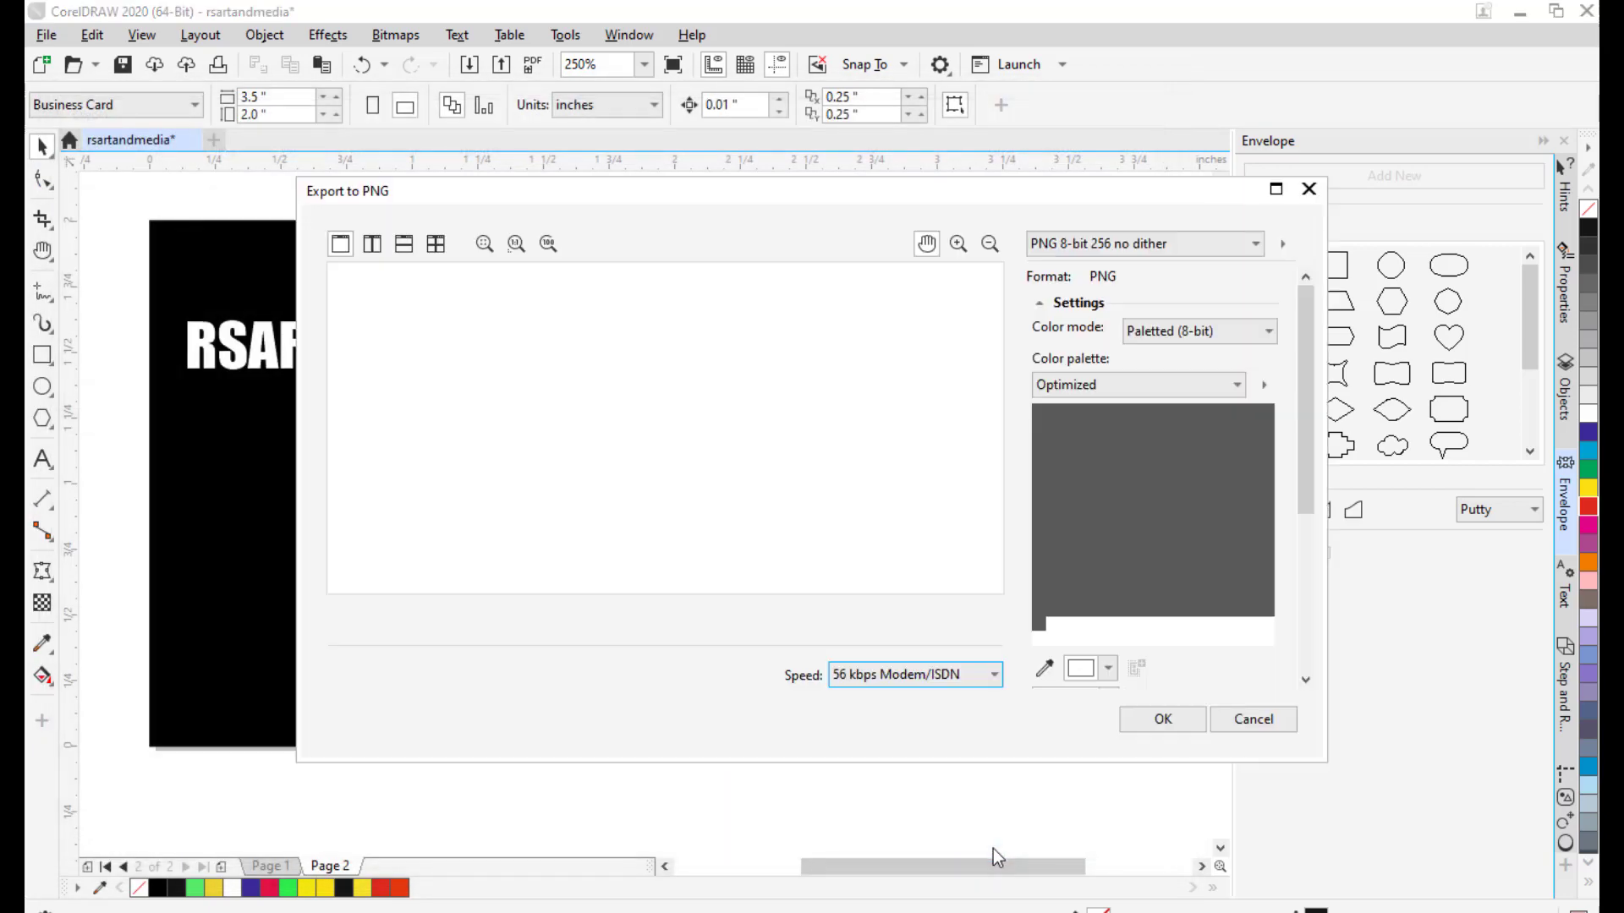
drag(678, 186, 455, 167)
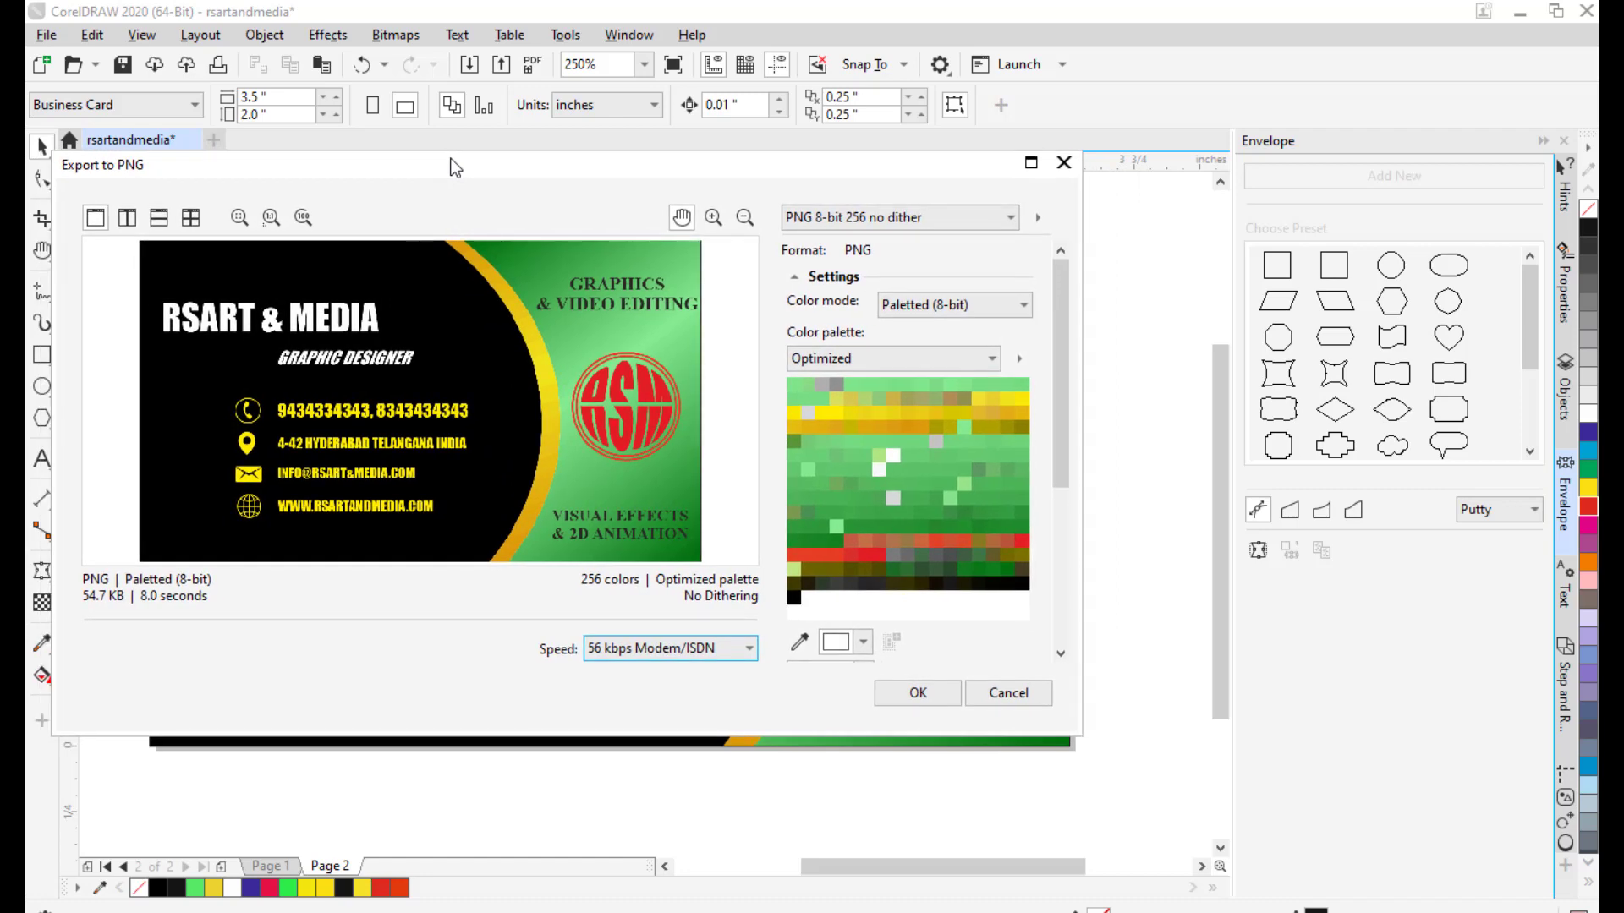
click(911, 692)
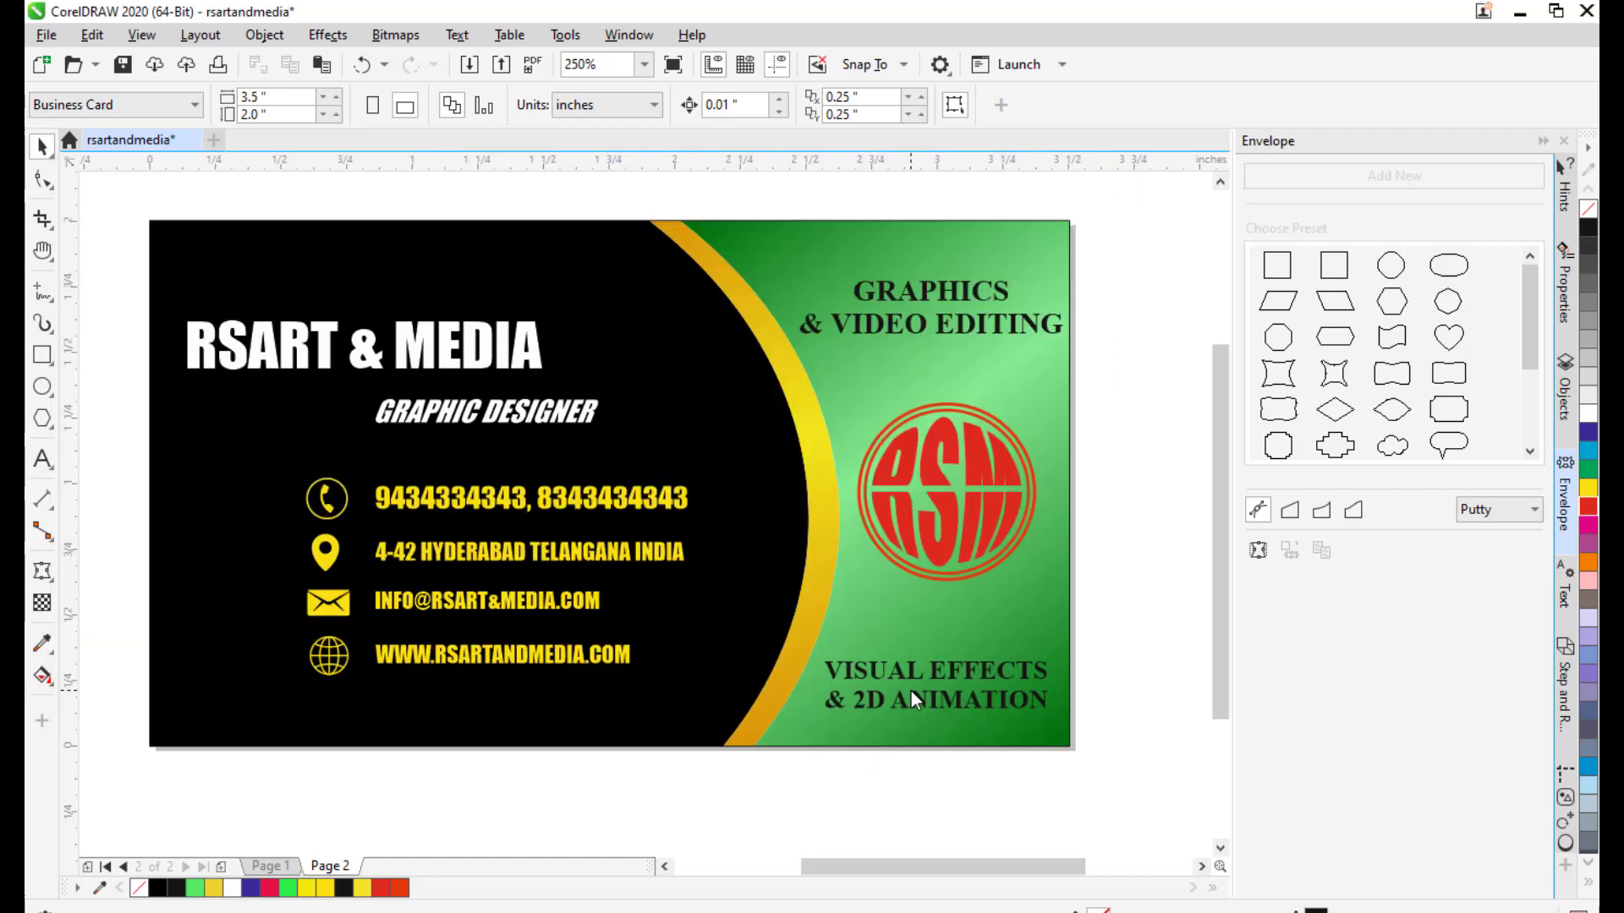
Switch to Page 1 to view the card's other side.
drag(711, 513, 739, 513)
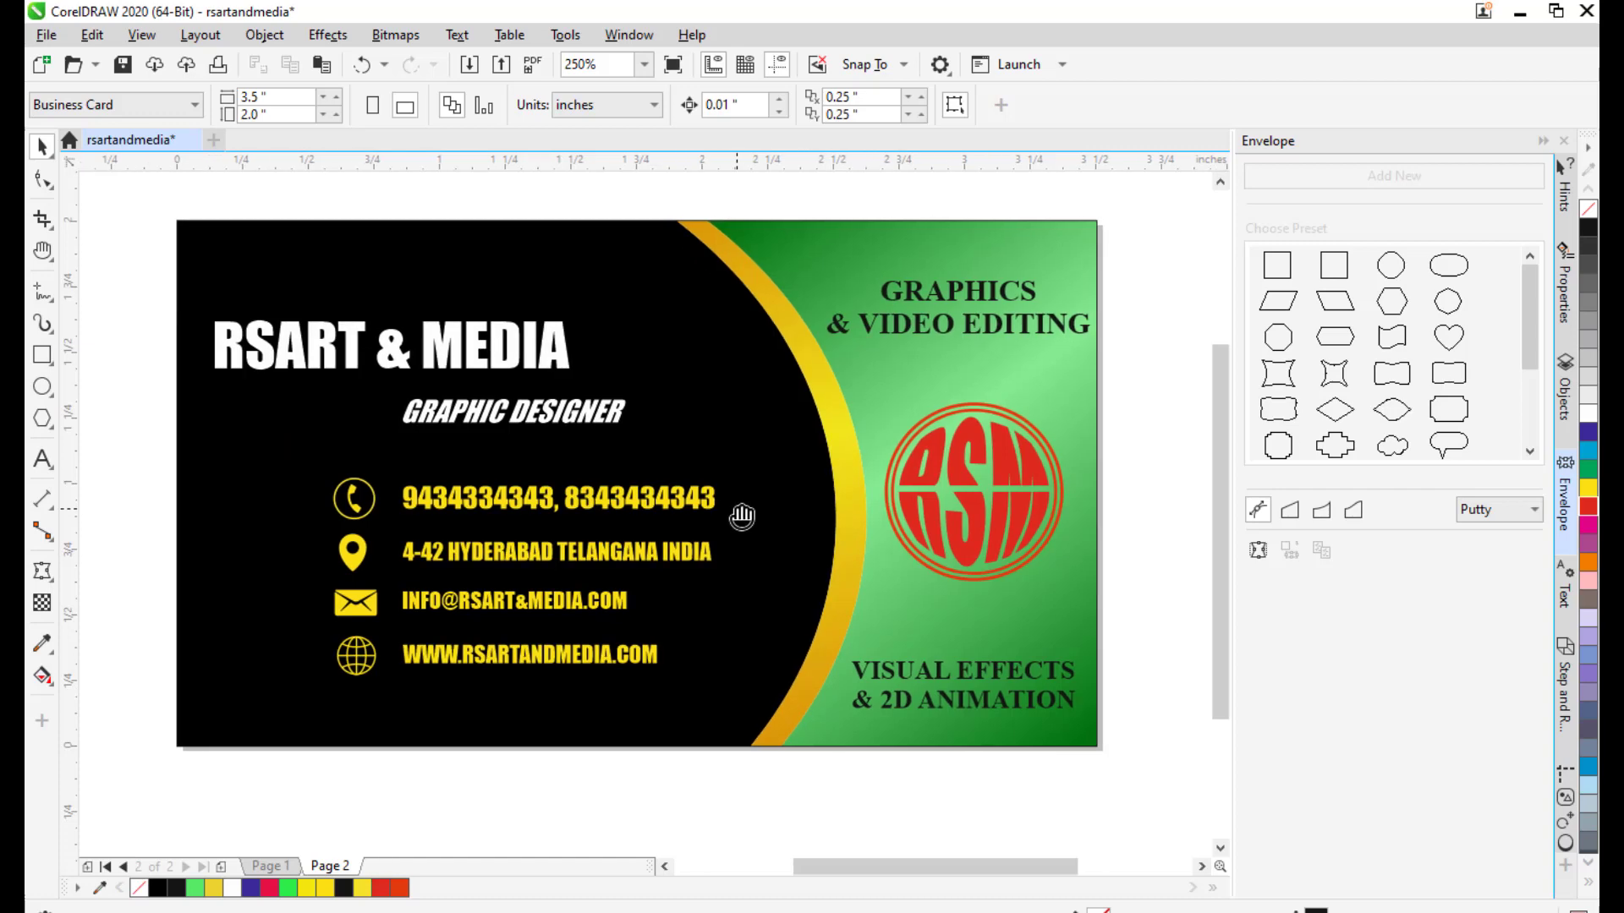
click(272, 866)
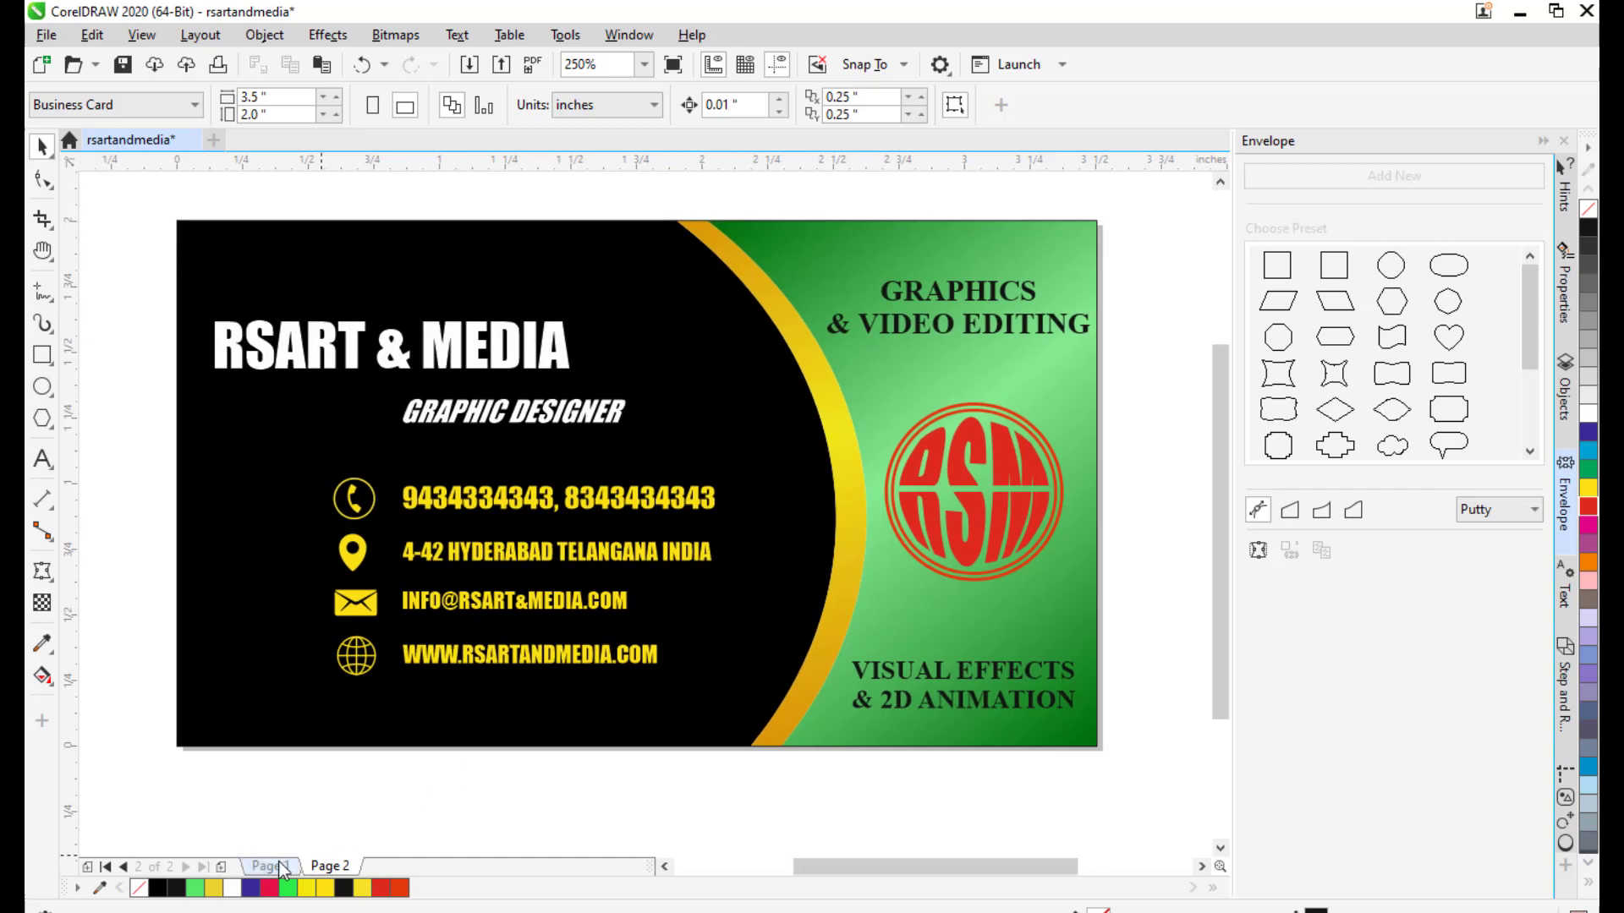
drag(497, 578, 615, 582)
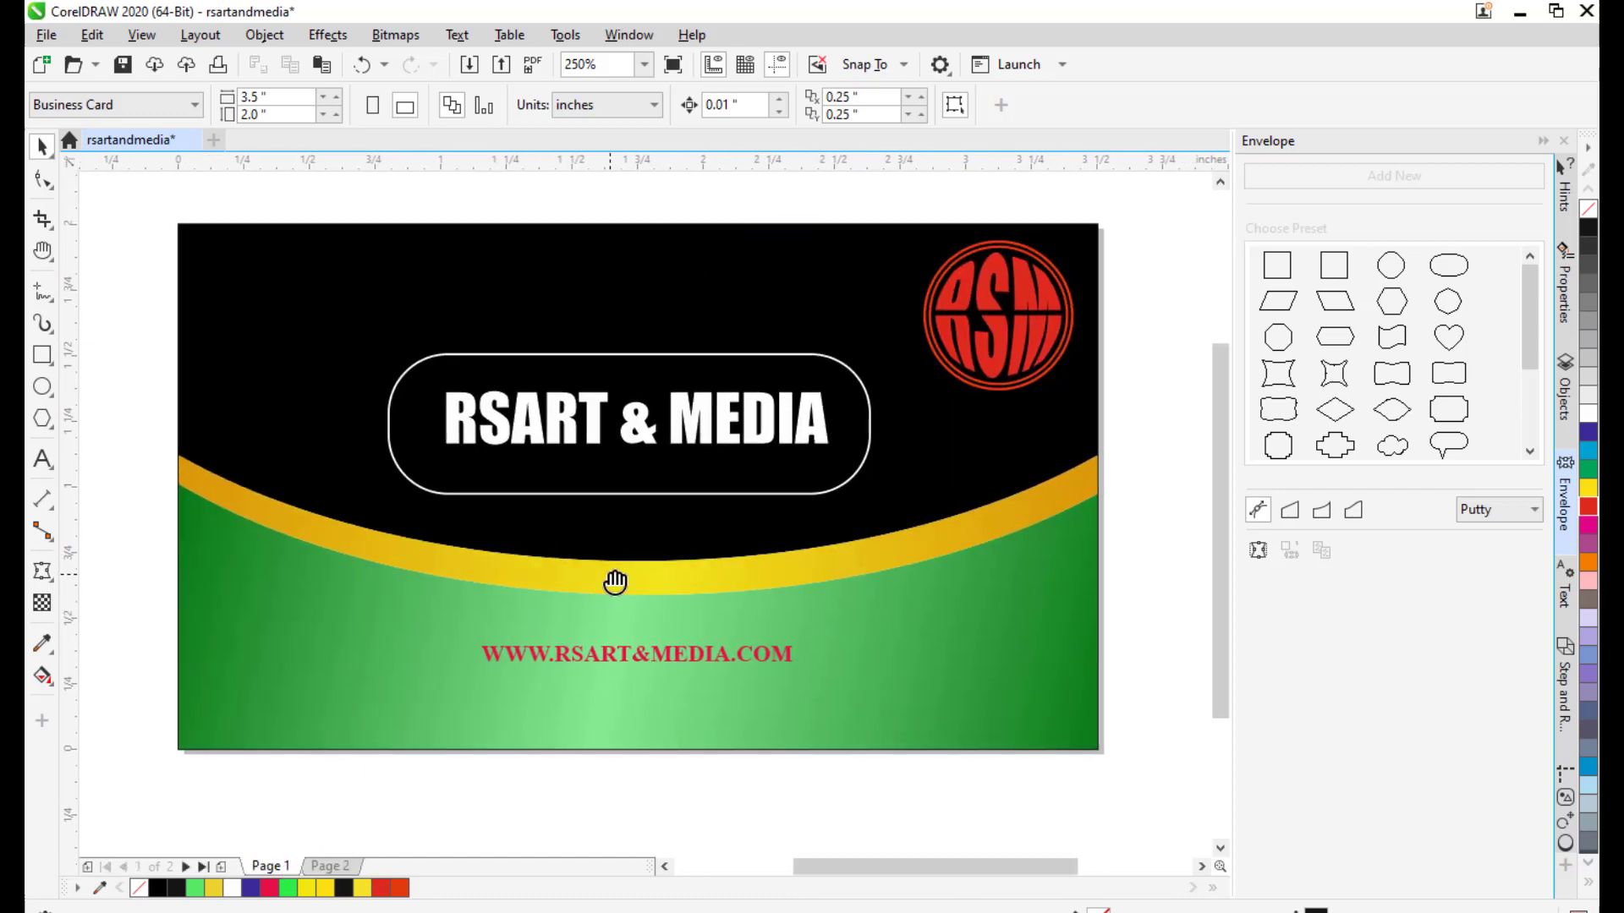
Export the card as PNG 'rsartandmediabackside' with default PNG settings, then minimise CorelDRAW.
click(34, 35)
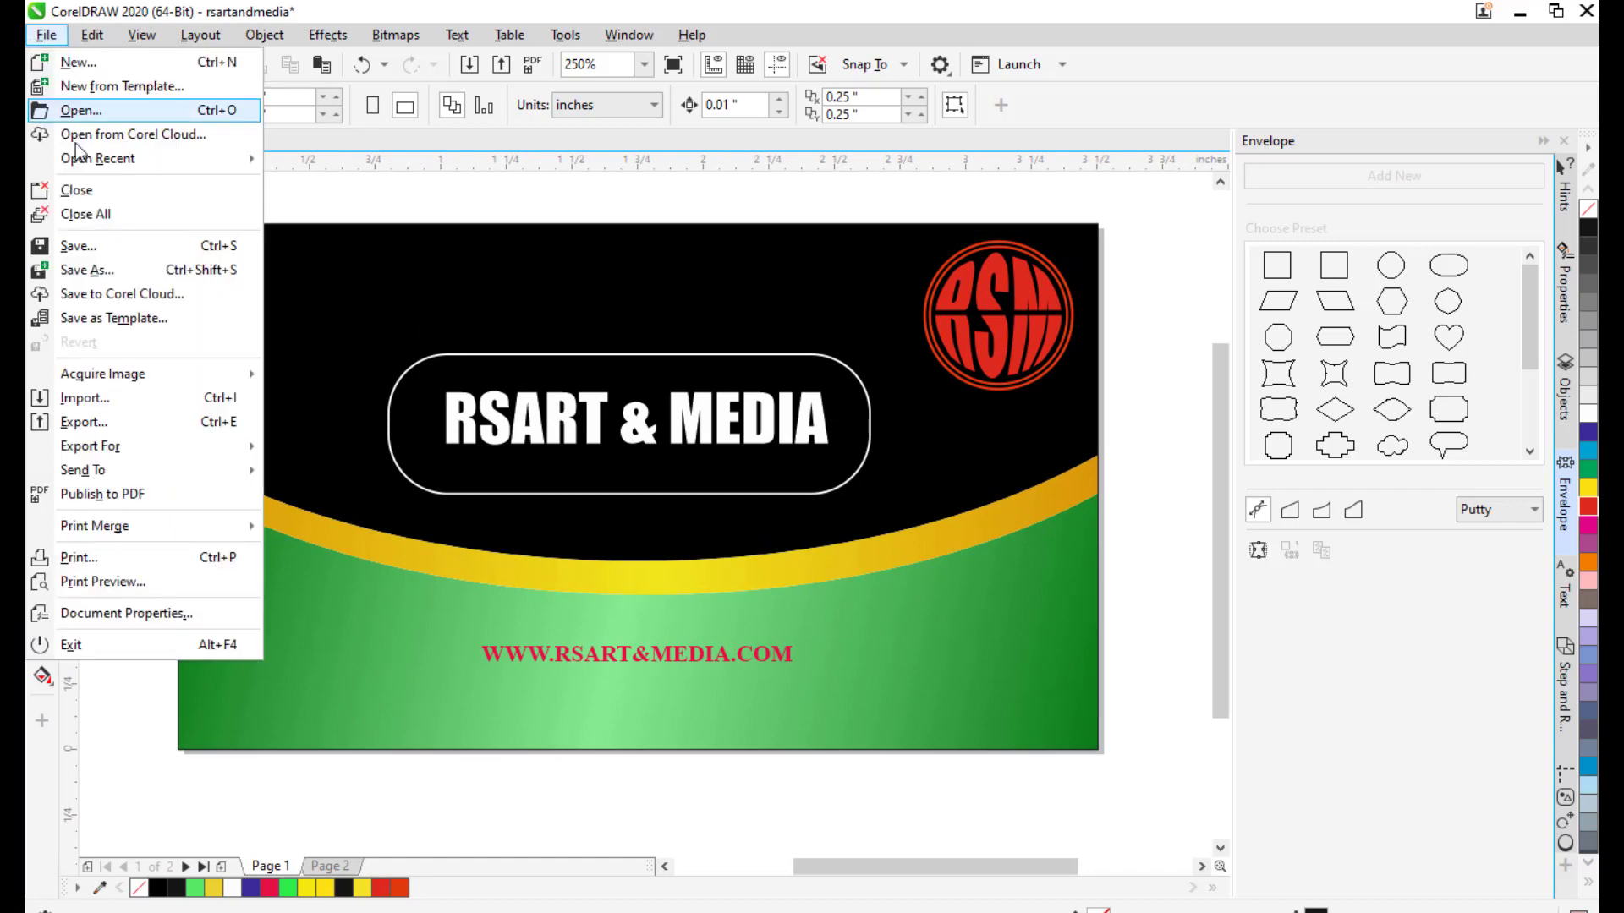
click(117, 423)
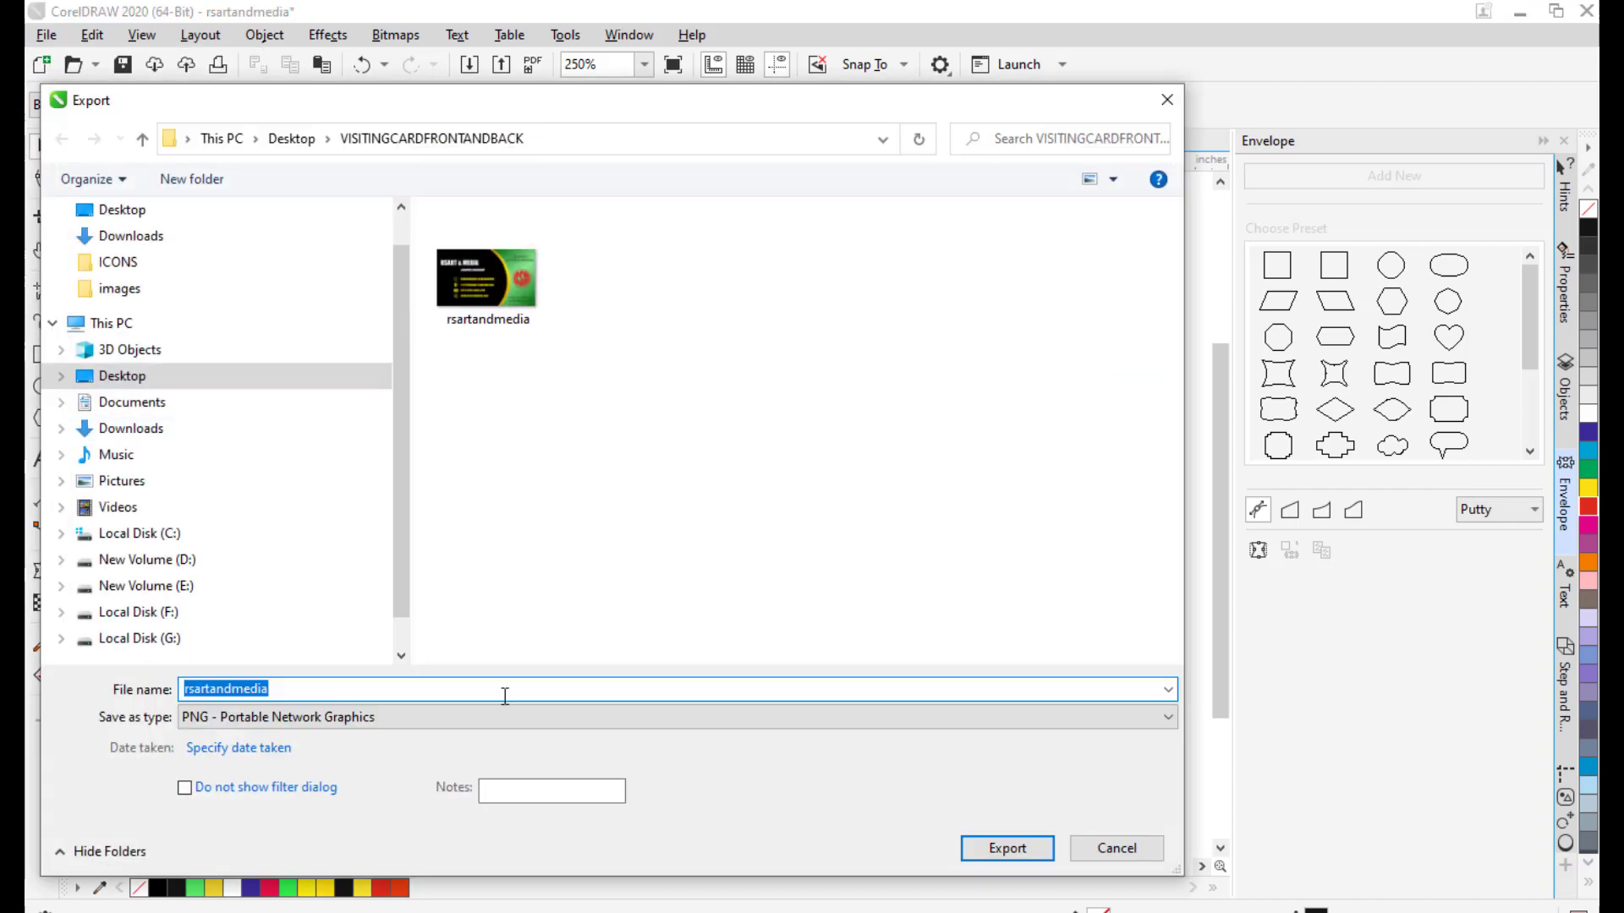
click(305, 691)
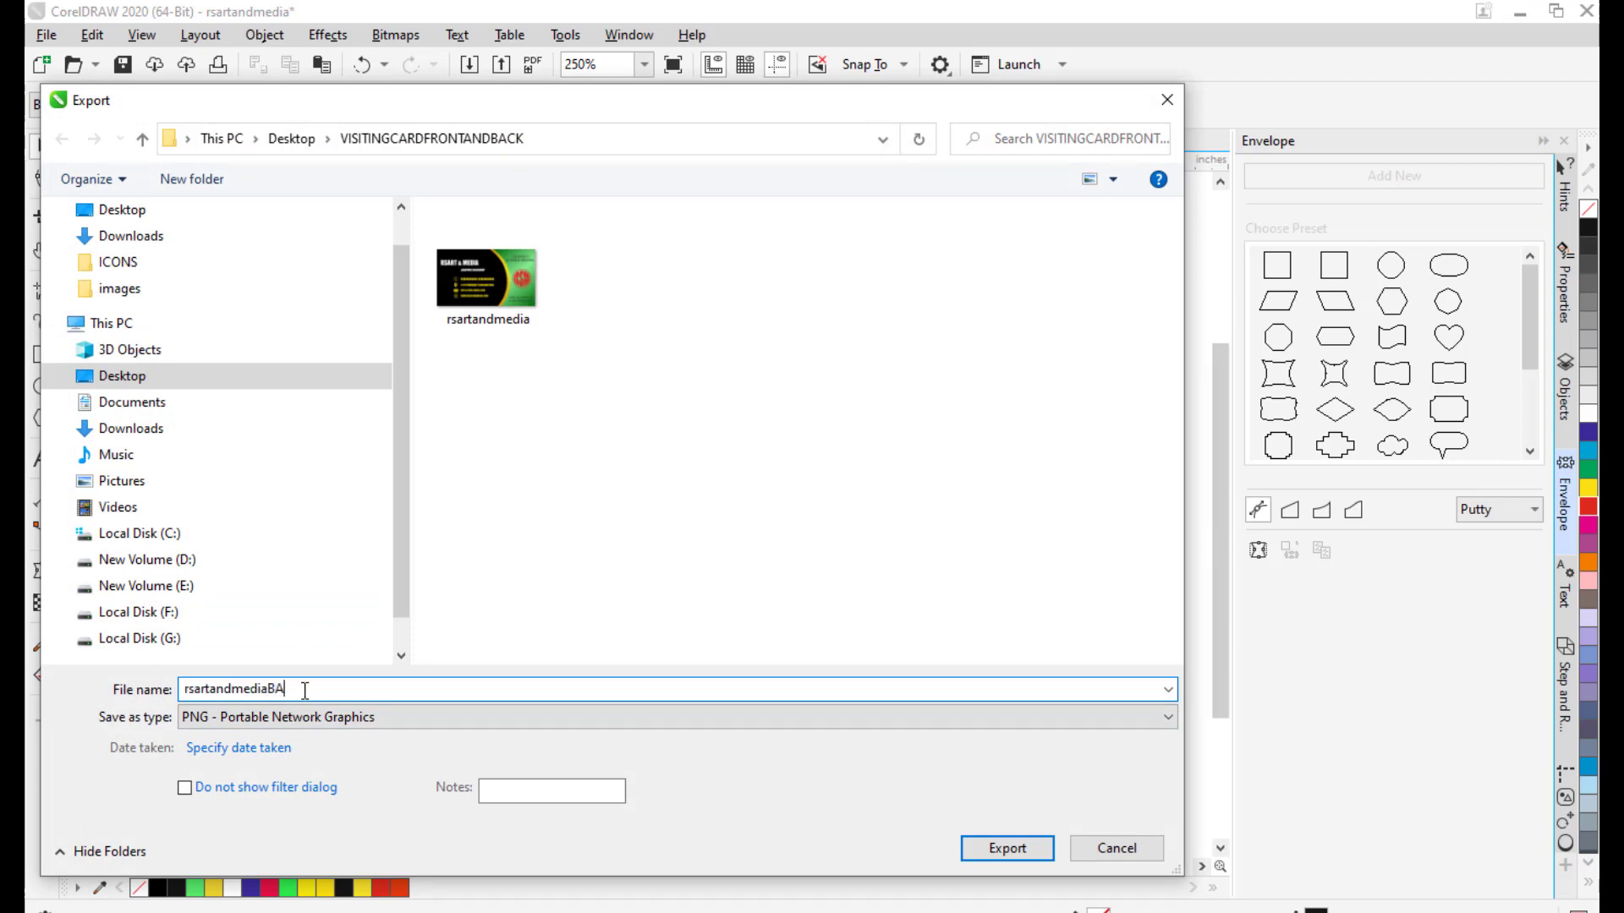
key(BackSpace)
key(BackSpace)
key(BackSpace)
text(back)
click(1006, 851)
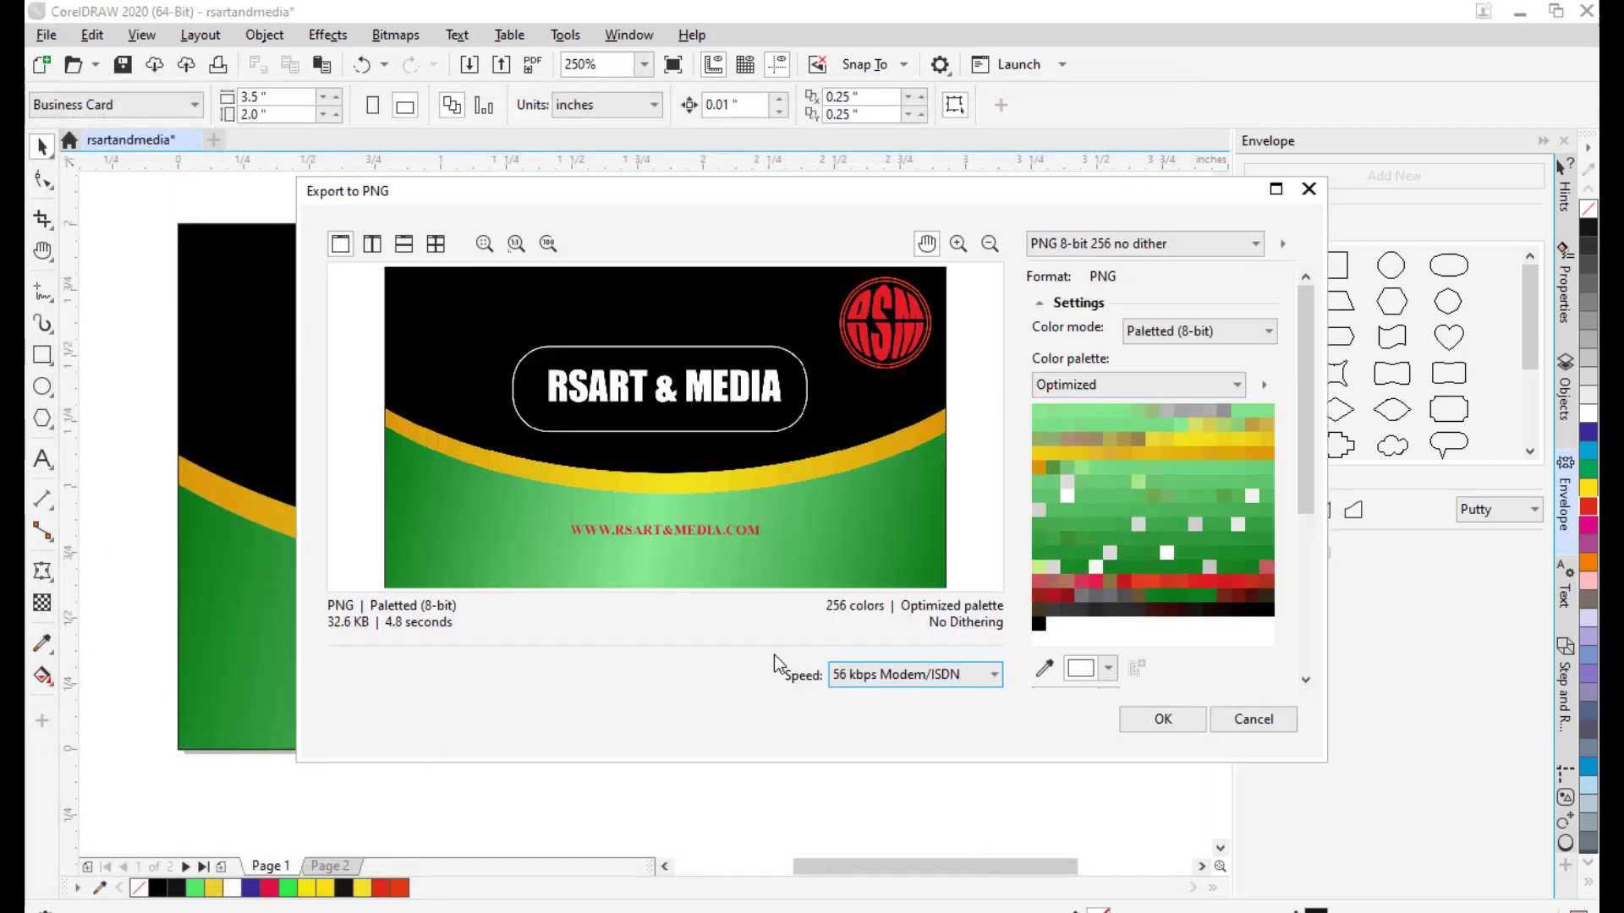
drag(849, 192, 610, 191)
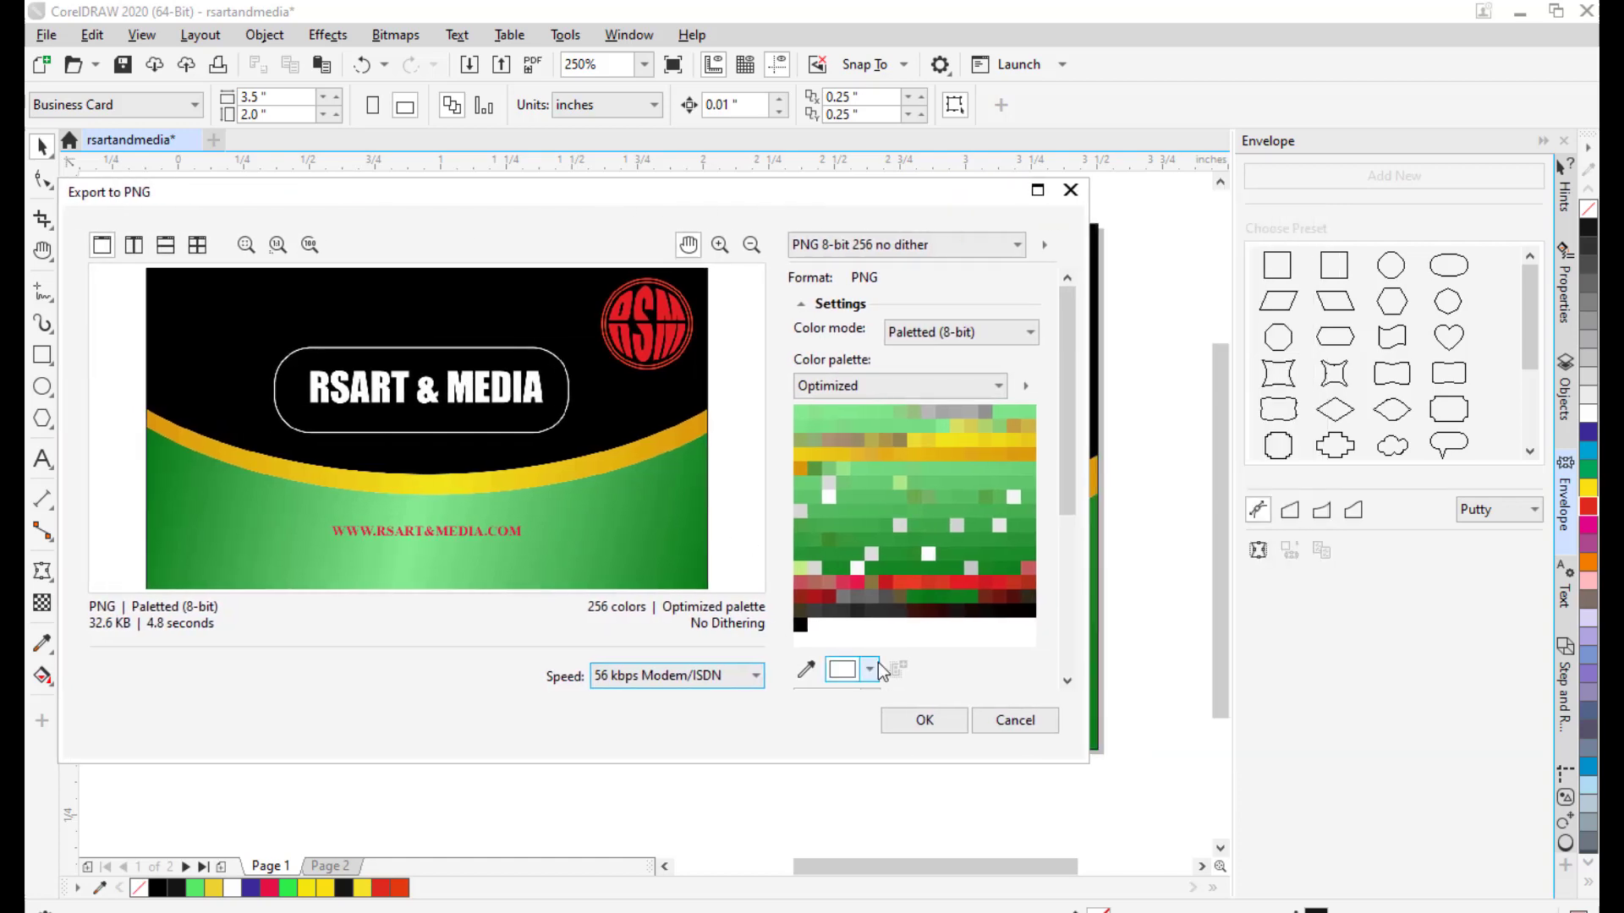
click(924, 720)
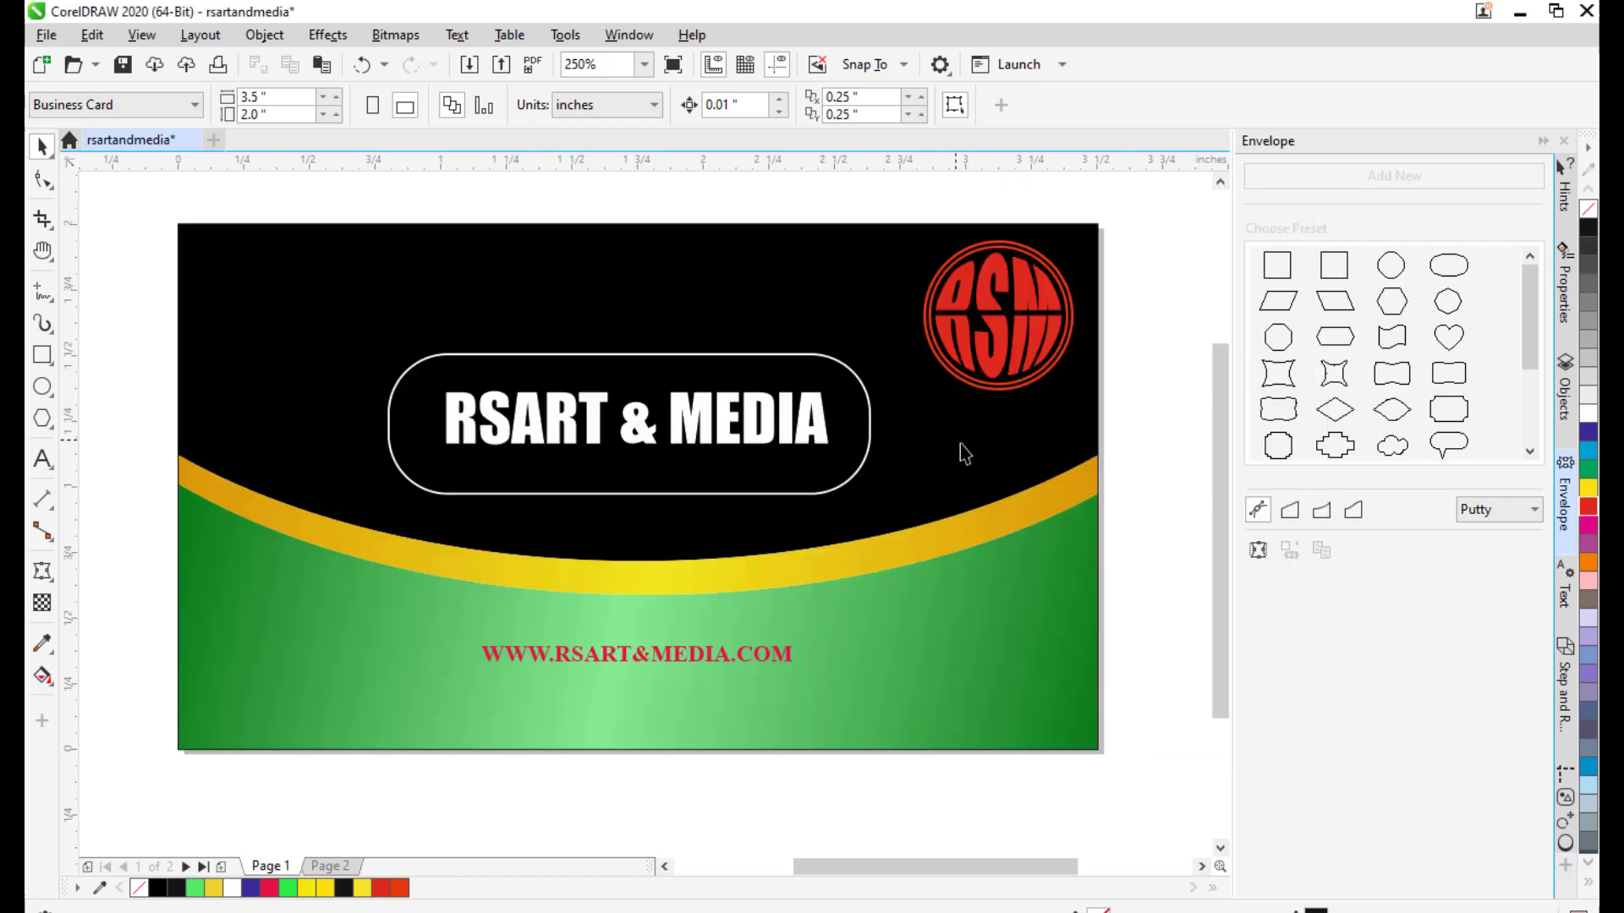
drag(876, 419, 864, 423)
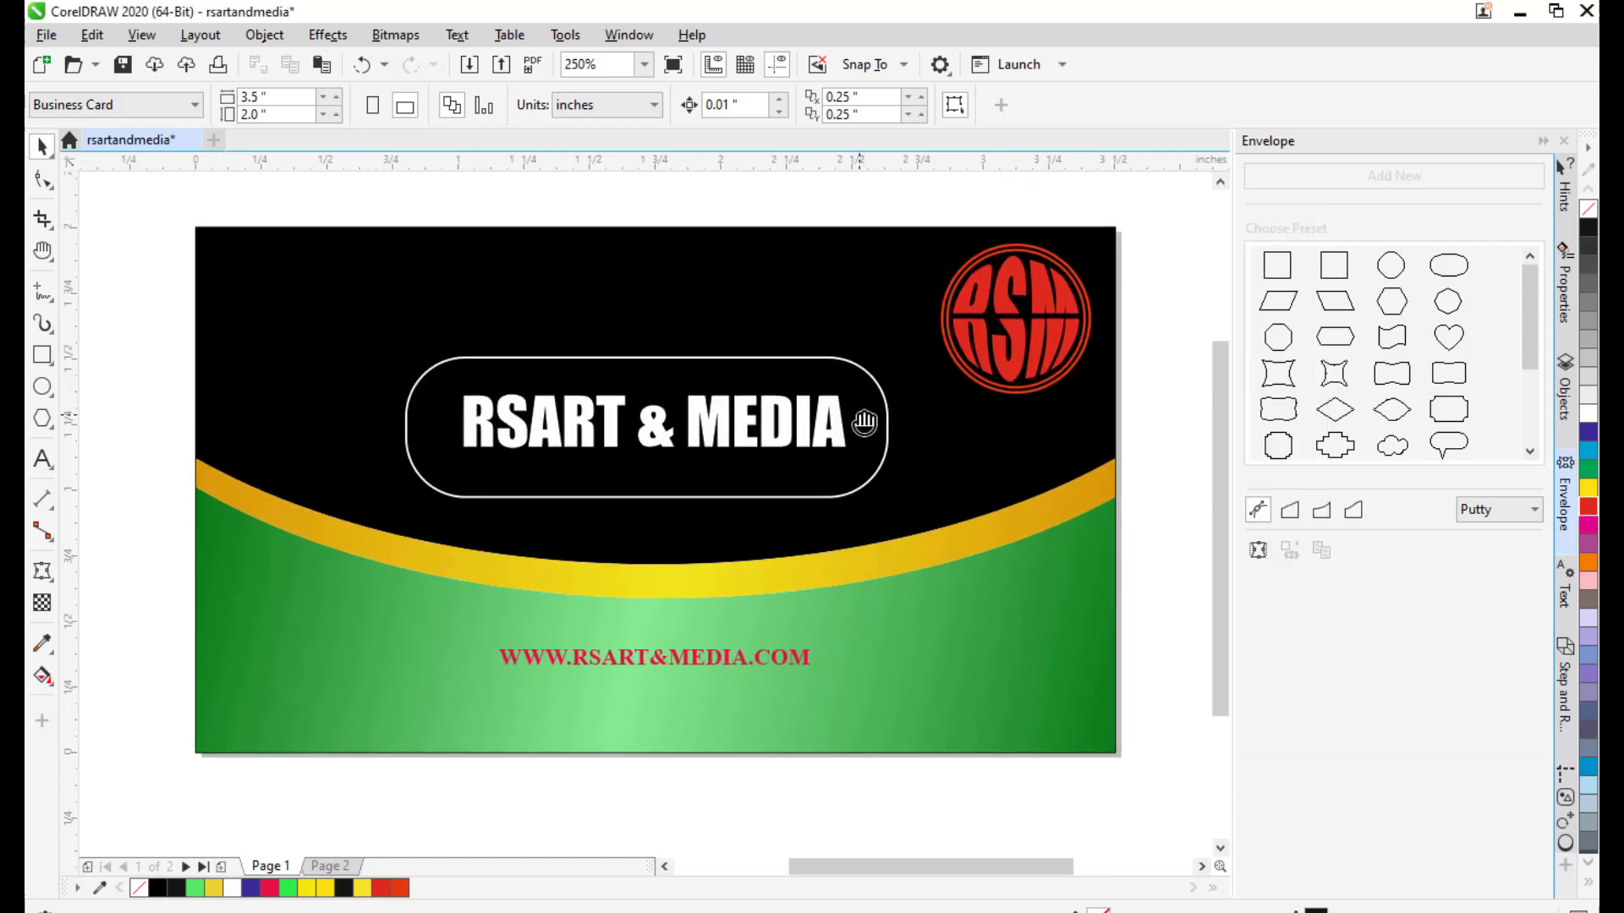
click(1522, 15)
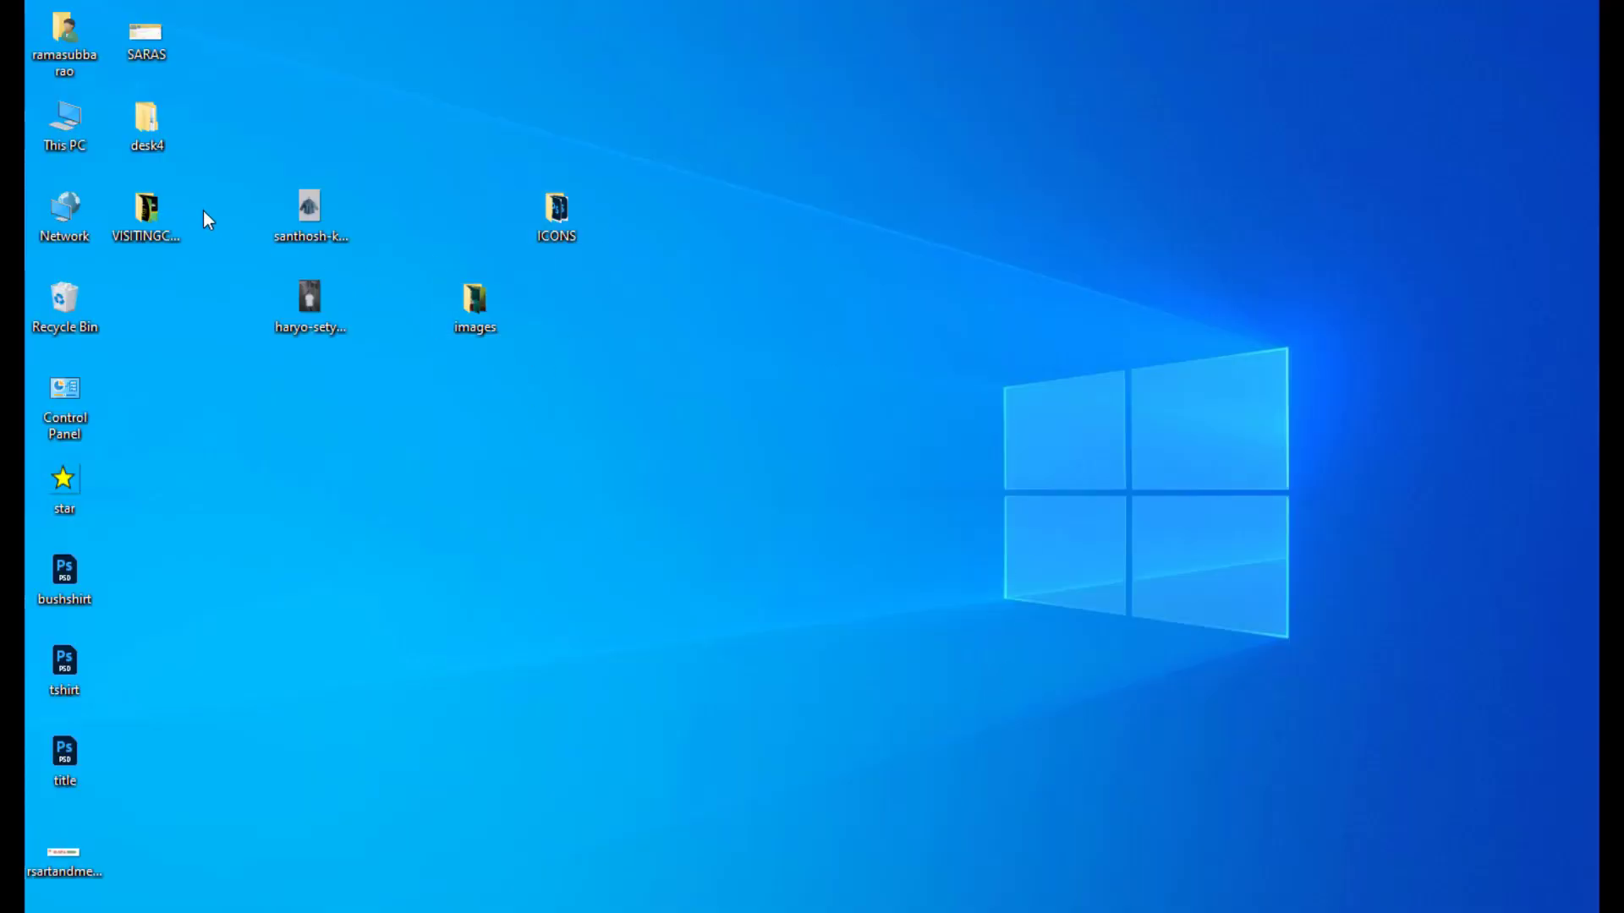
In the VISITINGCARDFRONTANDBACK folder, view the back-side PNG, then rsartandmedia.png, in Photos.
double_click(167, 212)
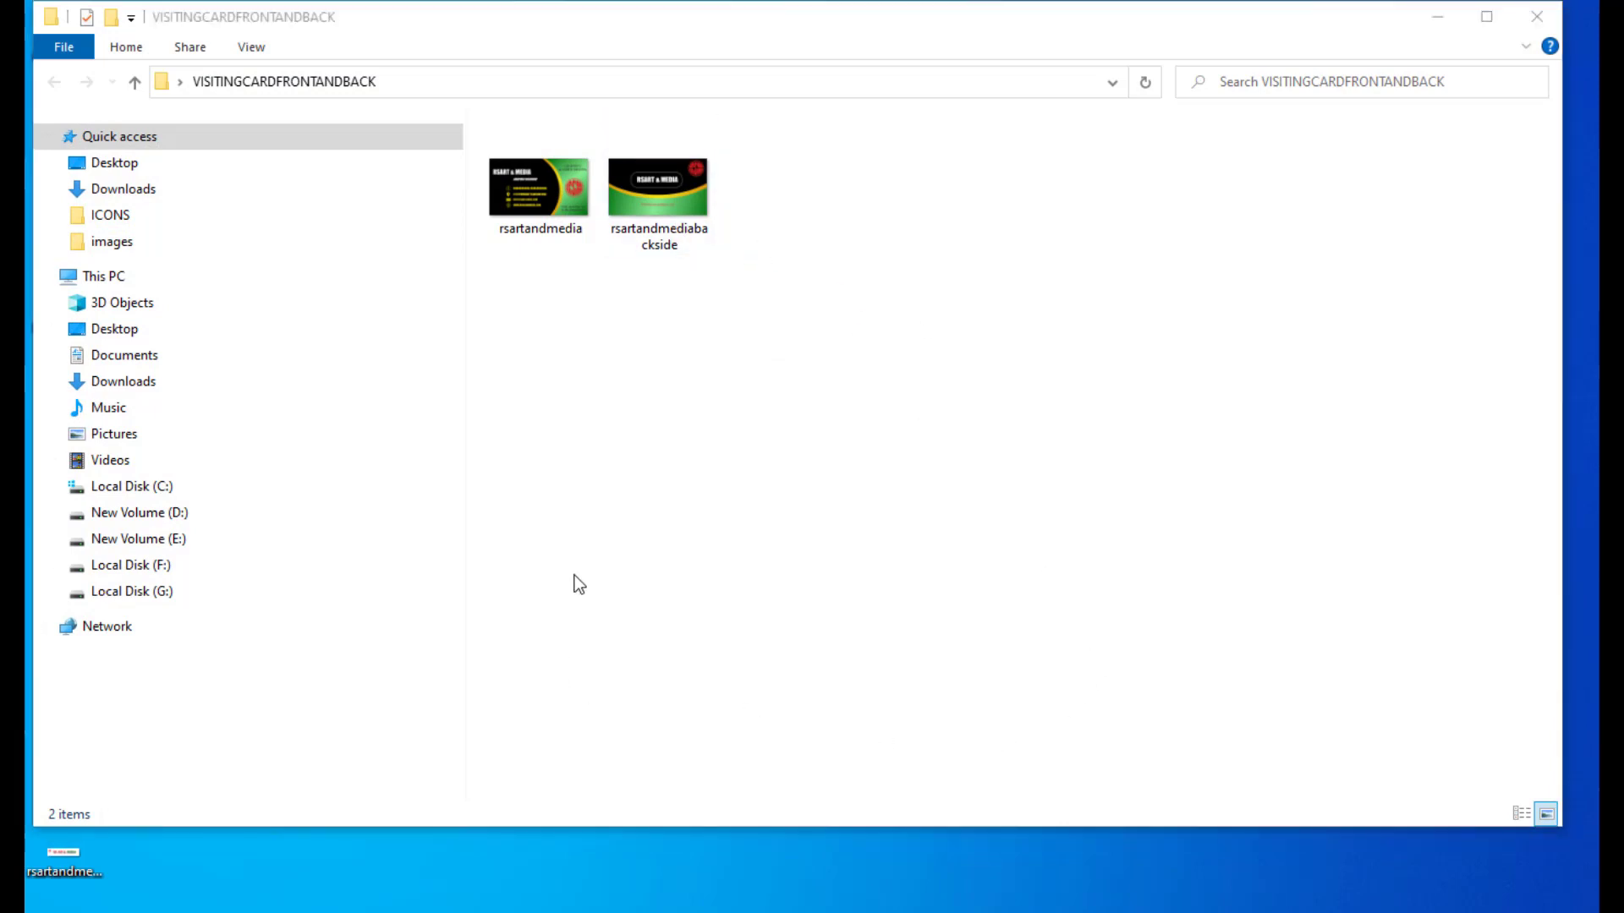
double_click(653, 215)
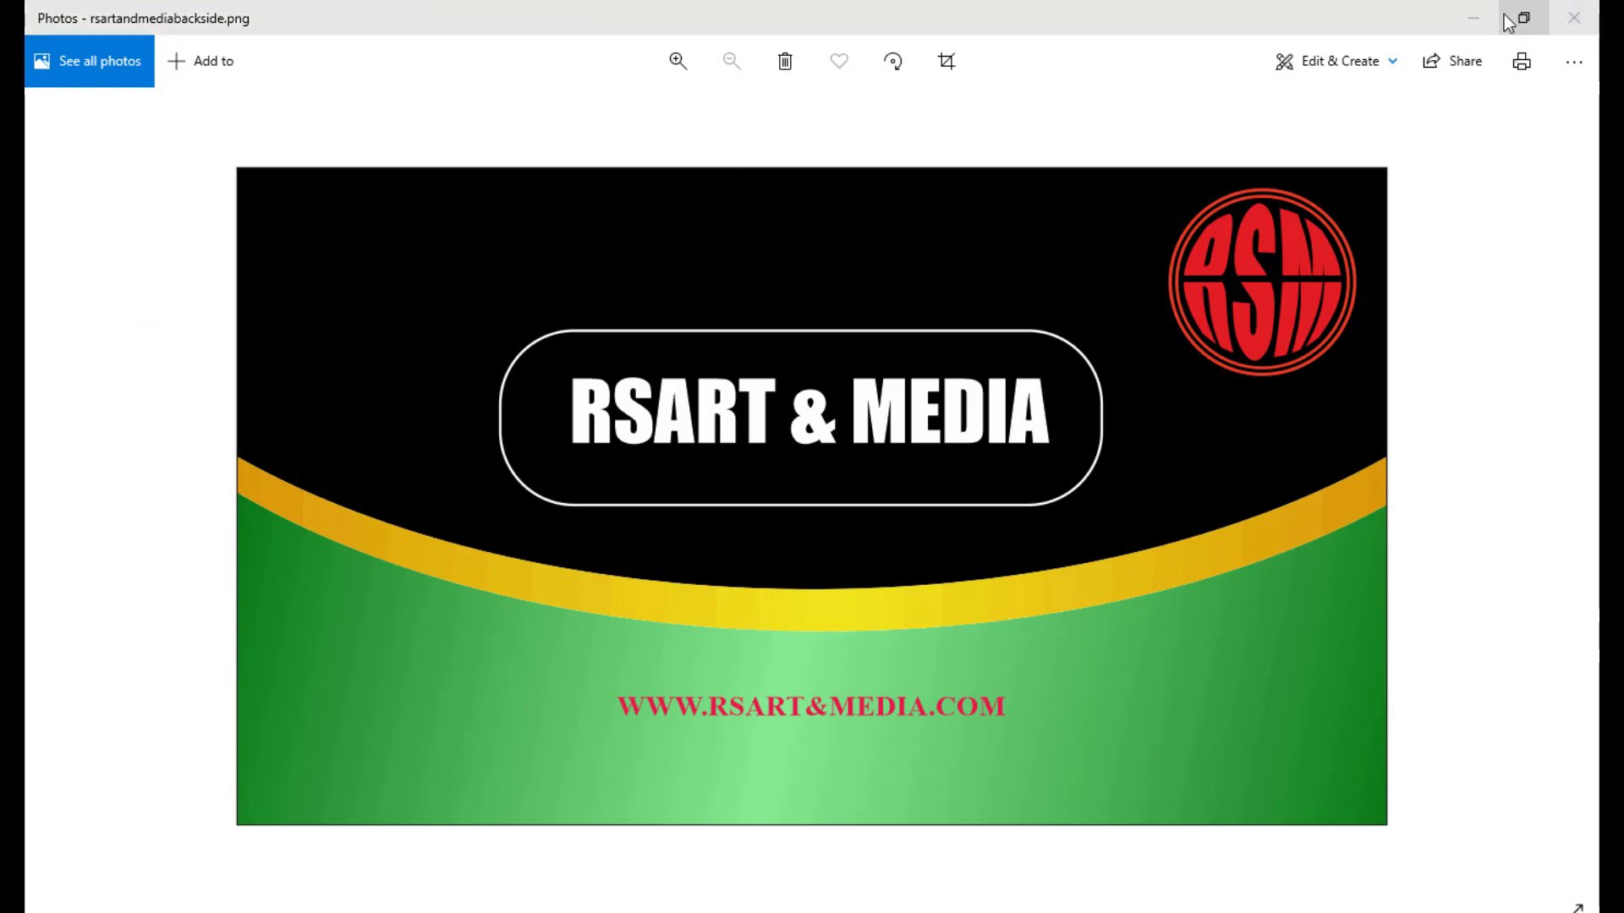
click(1473, 18)
double_click(546, 195)
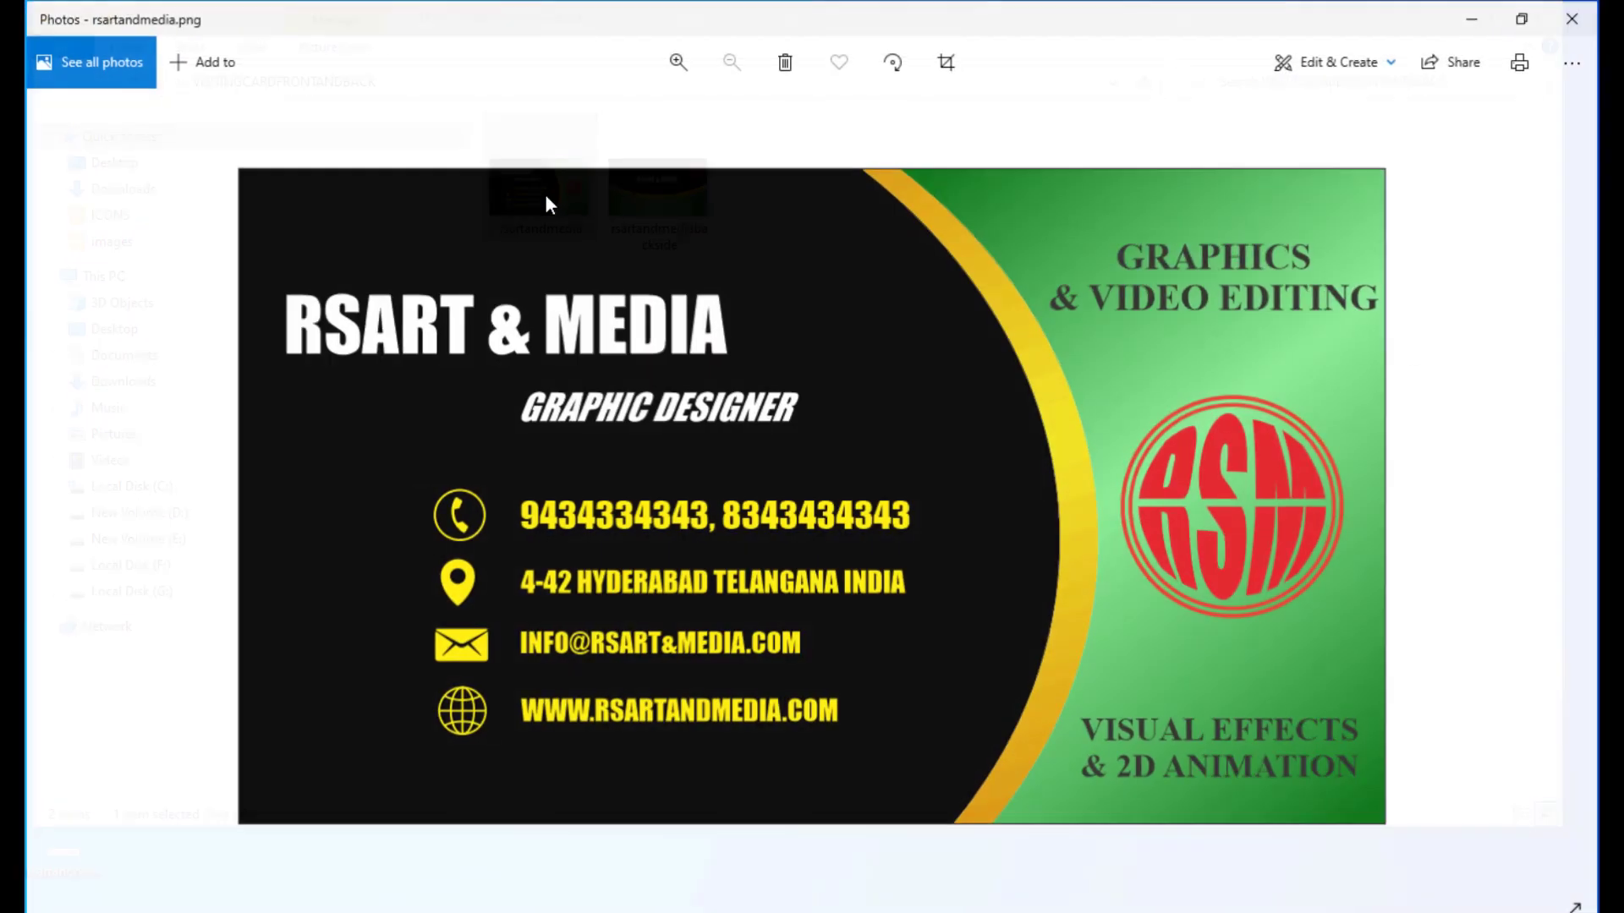